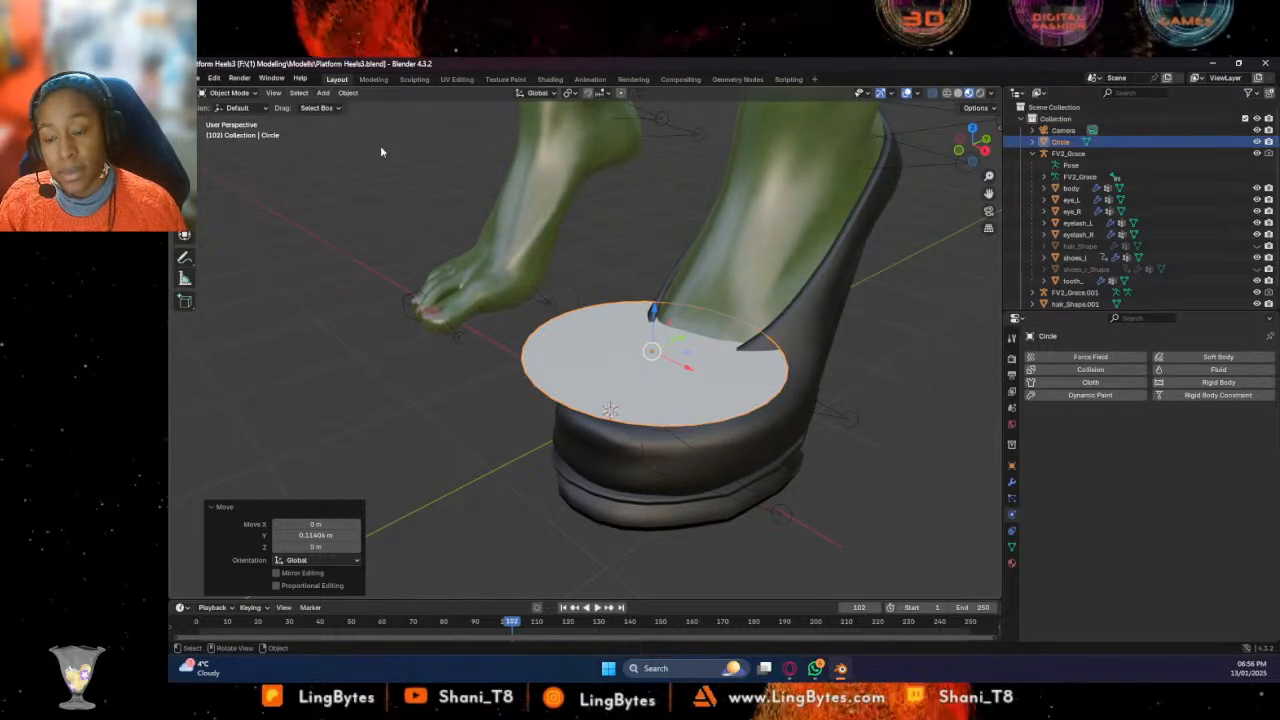
Switch to the Sculpting workspace with the flat circle above the platform shoe as the active object
left_click(414, 79)
scroll(643, 375, "up", 3)
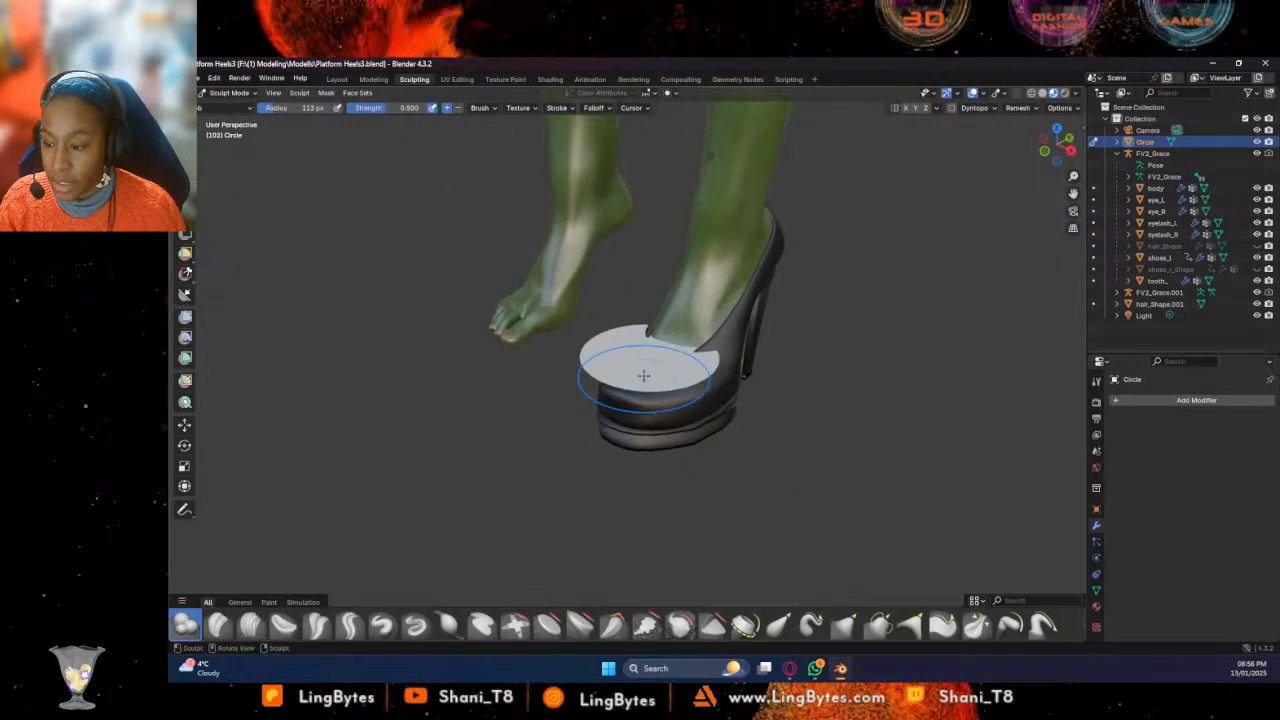
middle_click_drag(650, 370, 703, 363)
scroll(720, 350, "up", 2)
mouse_move(757, 332)
middle_mouse_down()
mouse_move(705, 325)
mouse_move(749, 343)
middle_mouse_up()
middle_click_drag(677, 419, 735, 372)
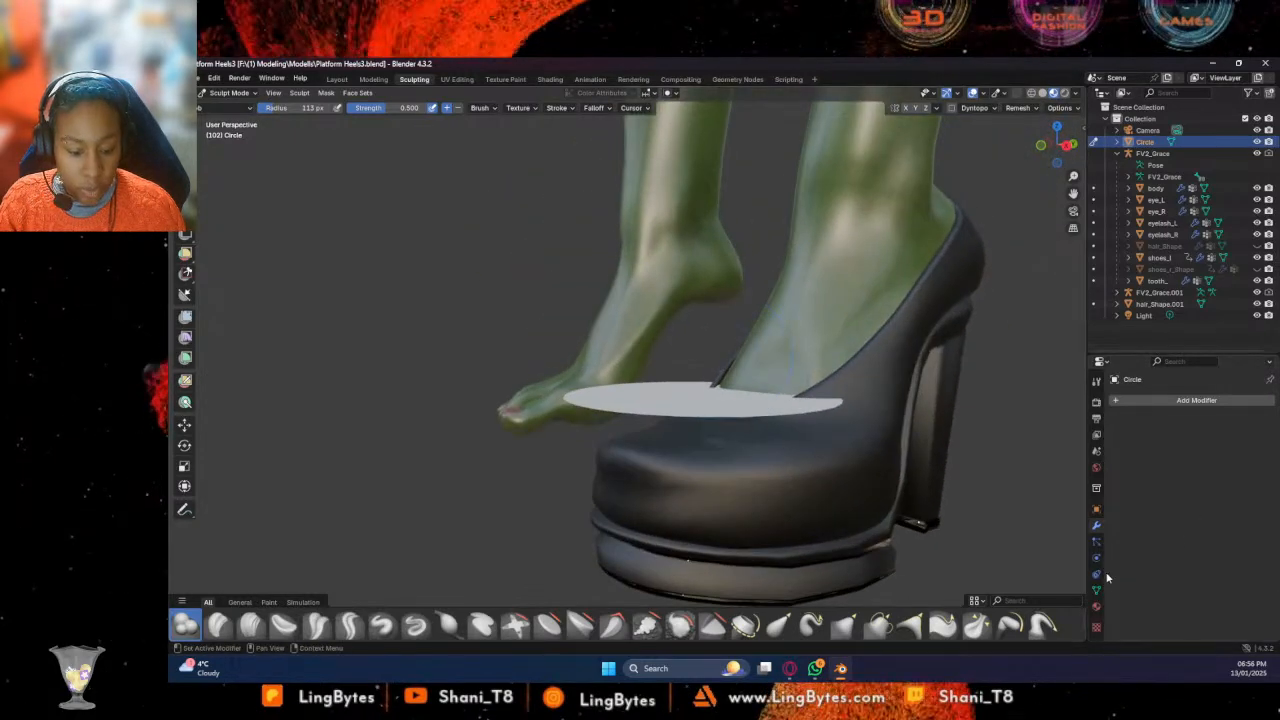
Add a Solidify modifier to the circle and set its thickness to 0.06 m
left_click(1196, 400)
mouse_move(1100, 400)
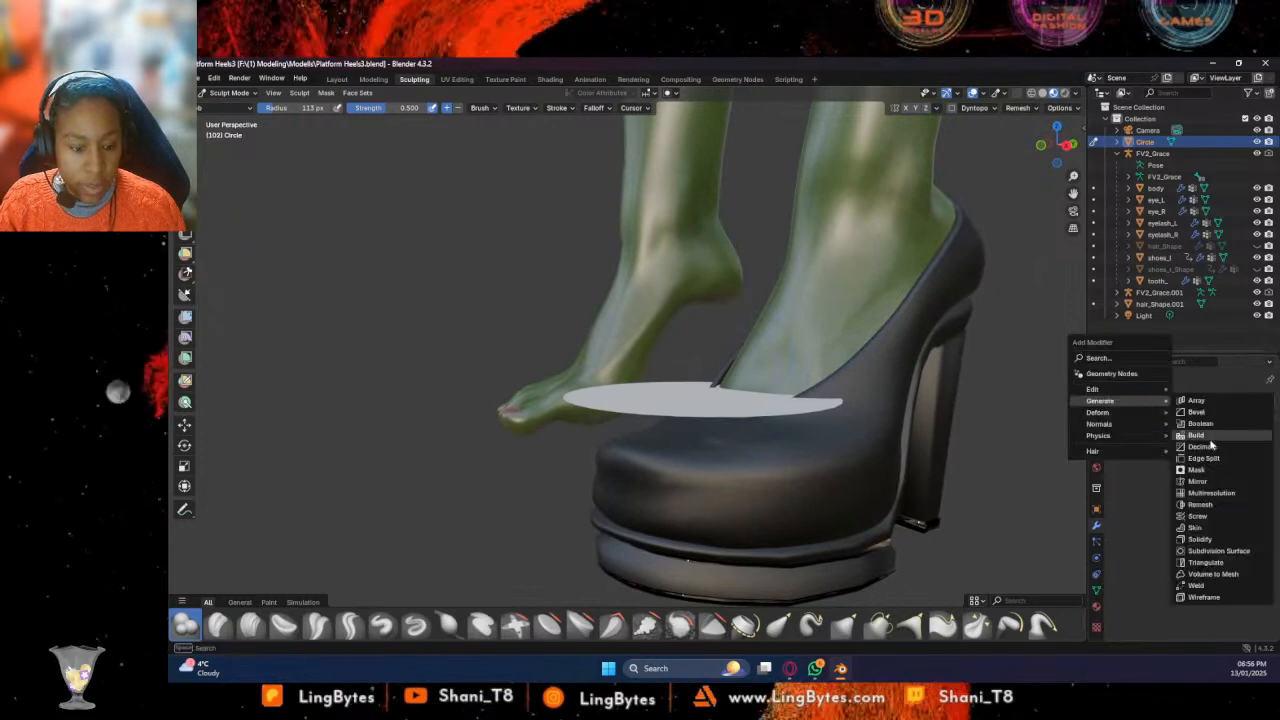
left_click(1200, 539)
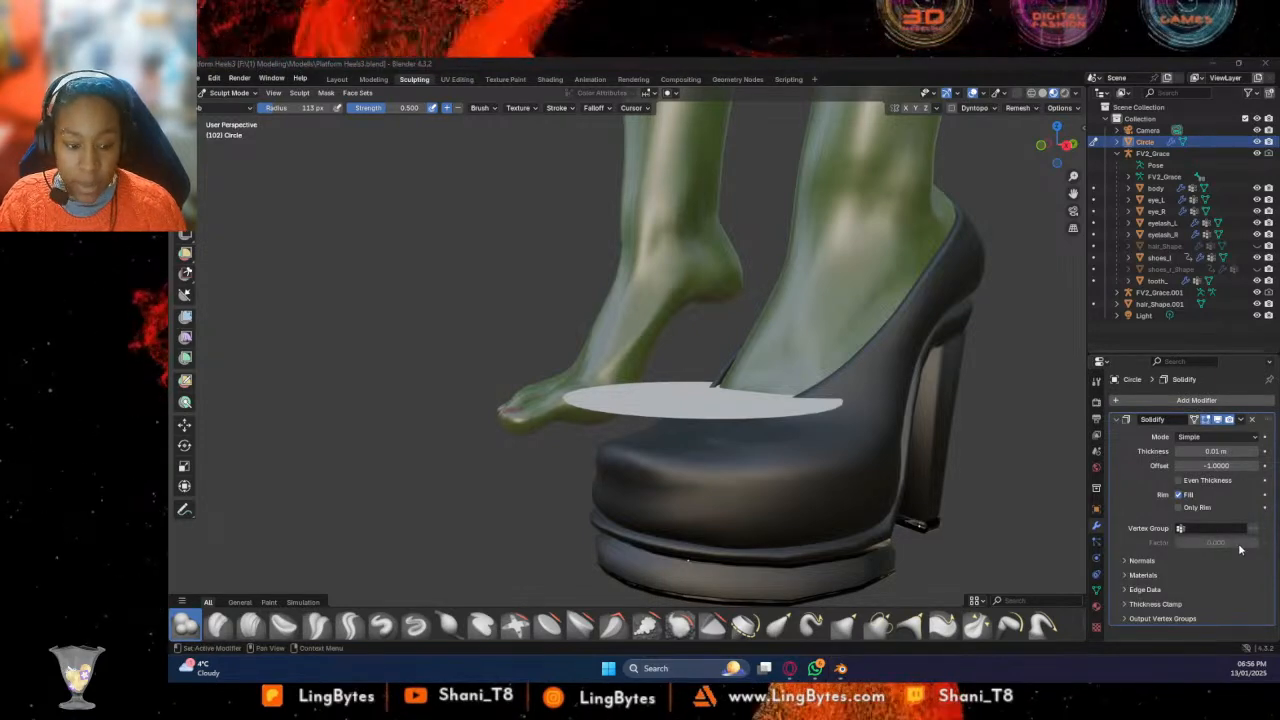
left_click(1256, 452)
left_click(1256, 452)
left_click(1256, 452)
left_click(1256, 452)
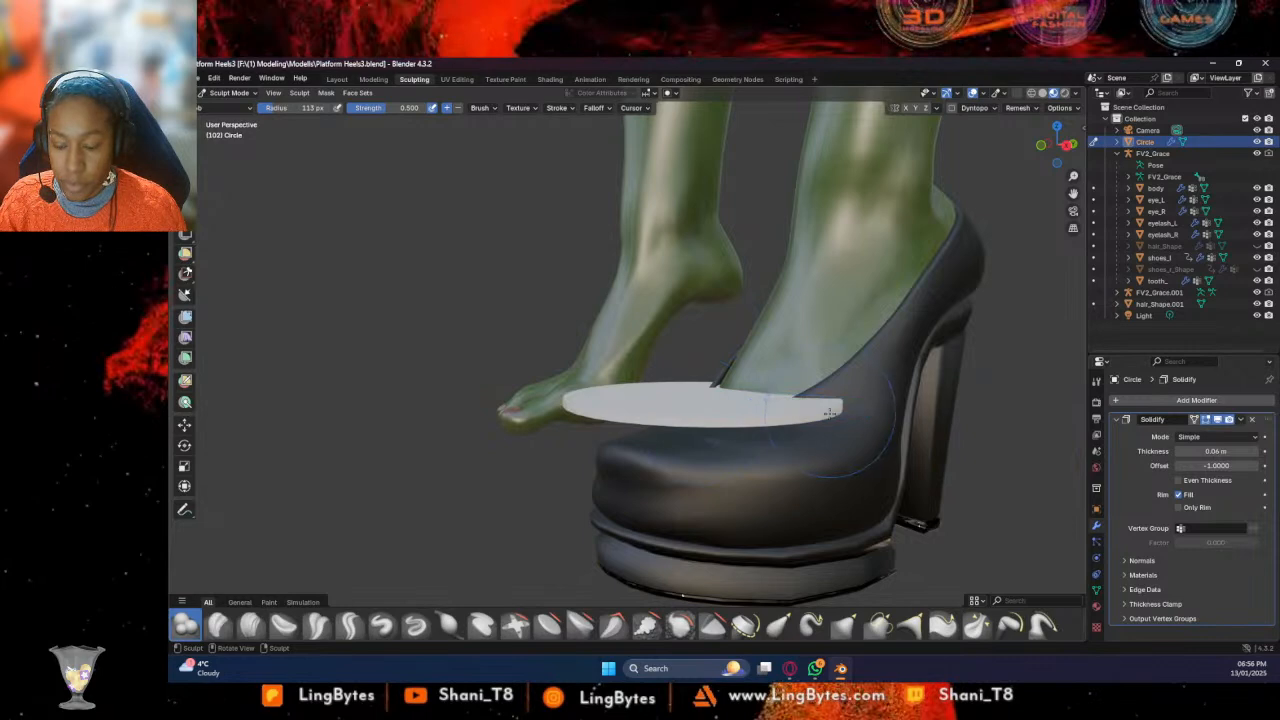
middle_click_drag(832, 409, 758, 371)
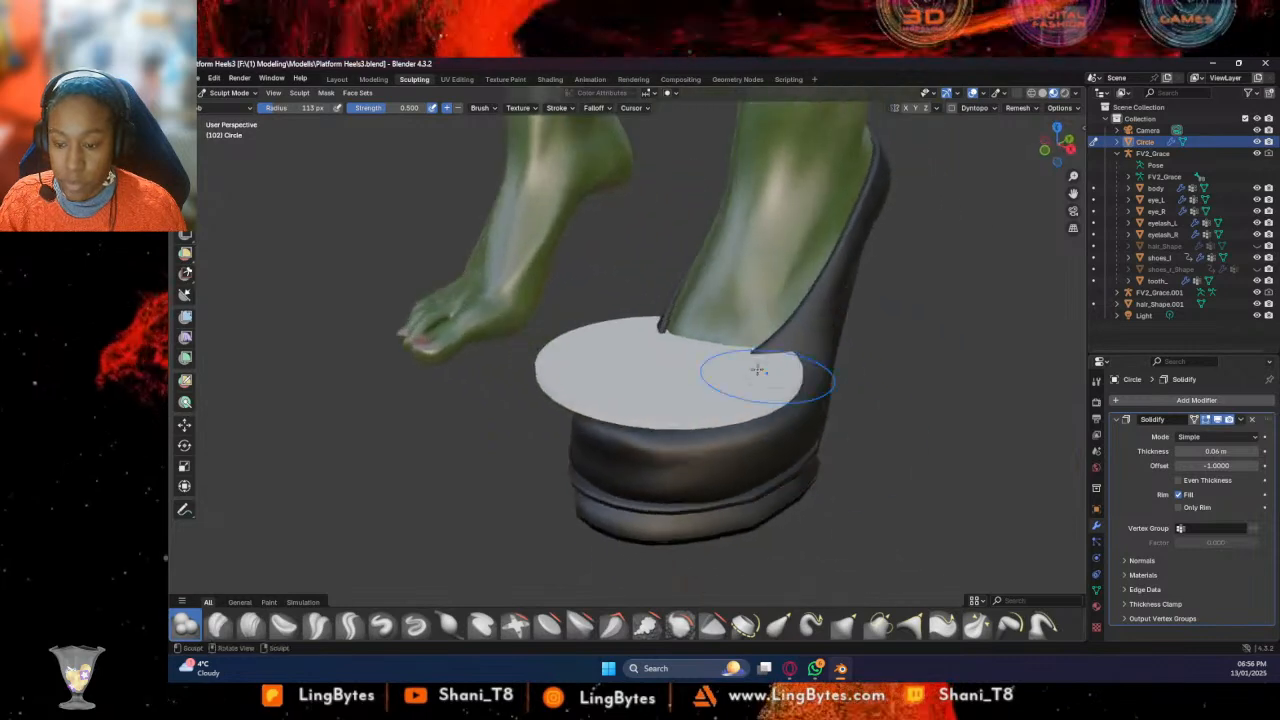
With the Elastic Snake Hook brush, raise the circle's back edge beside the ankle and pull its middle forward around the foot
left_click(812, 622)
mouse_move(700, 371)
left_mouse_down()
mouse_move(800, 323)
mouse_move(681, 323)
left_mouse_up()
middle_click_drag(681, 323, 514, 323)
left_click_drag(512, 322, 510, 305)
left_click_drag(640, 290, 674, 303)
left_click_drag(508, 305, 514, 294)
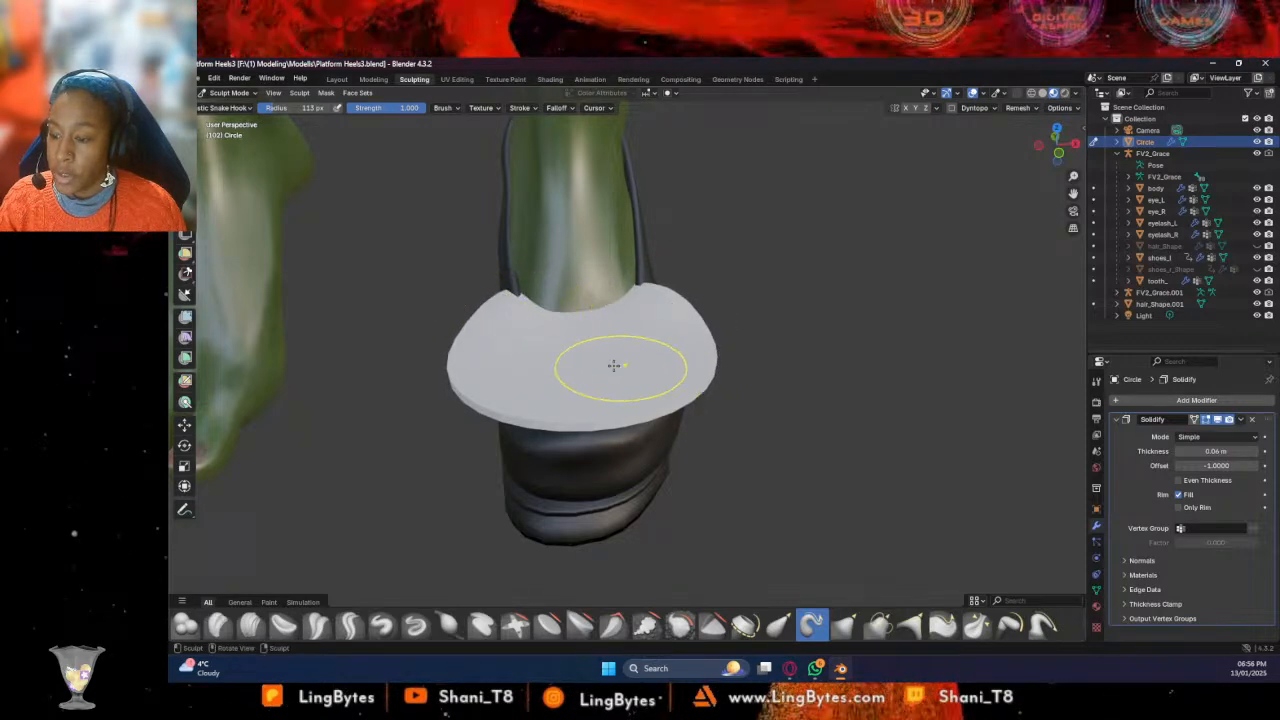
mouse_move(586, 316)
left_mouse_down()
mouse_move(592, 375)
mouse_move(535, 364)
mouse_move(598, 370)
left_mouse_up()
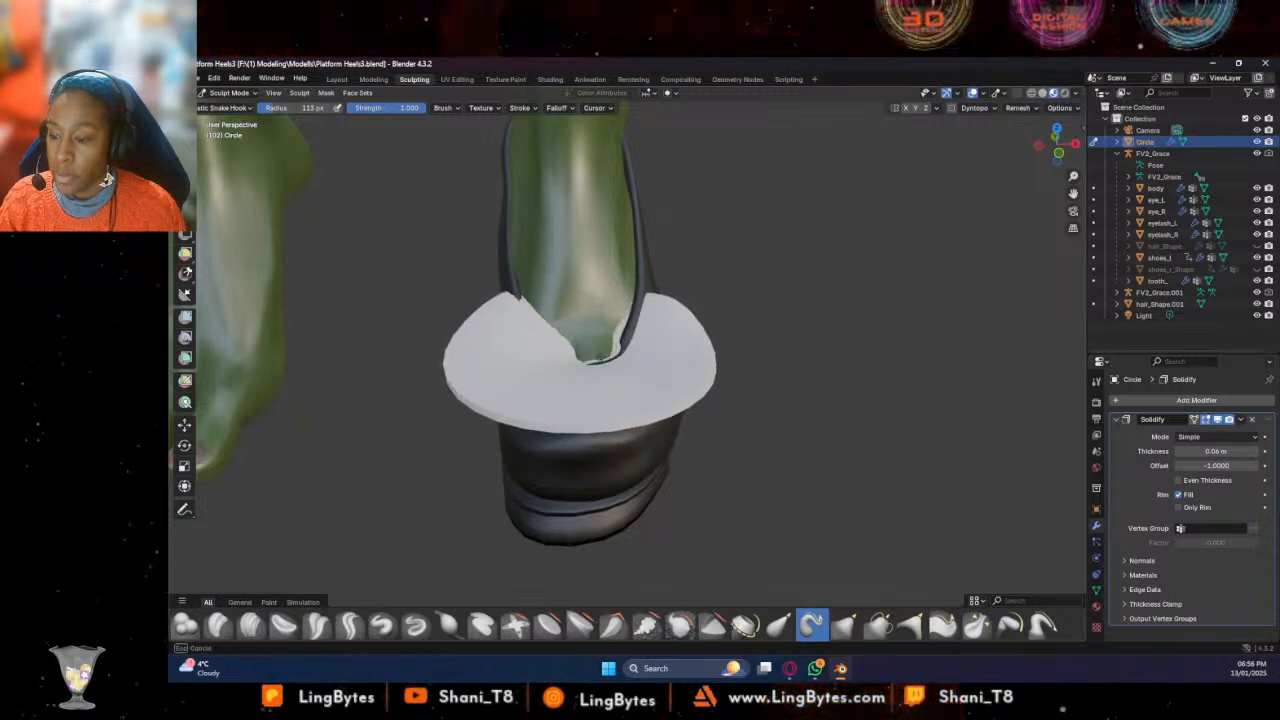
left_click_drag(642, 311, 640, 293)
mouse_move(478, 338)
left_mouse_down()
mouse_move(520, 325)
mouse_move(555, 392)
left_mouse_up()
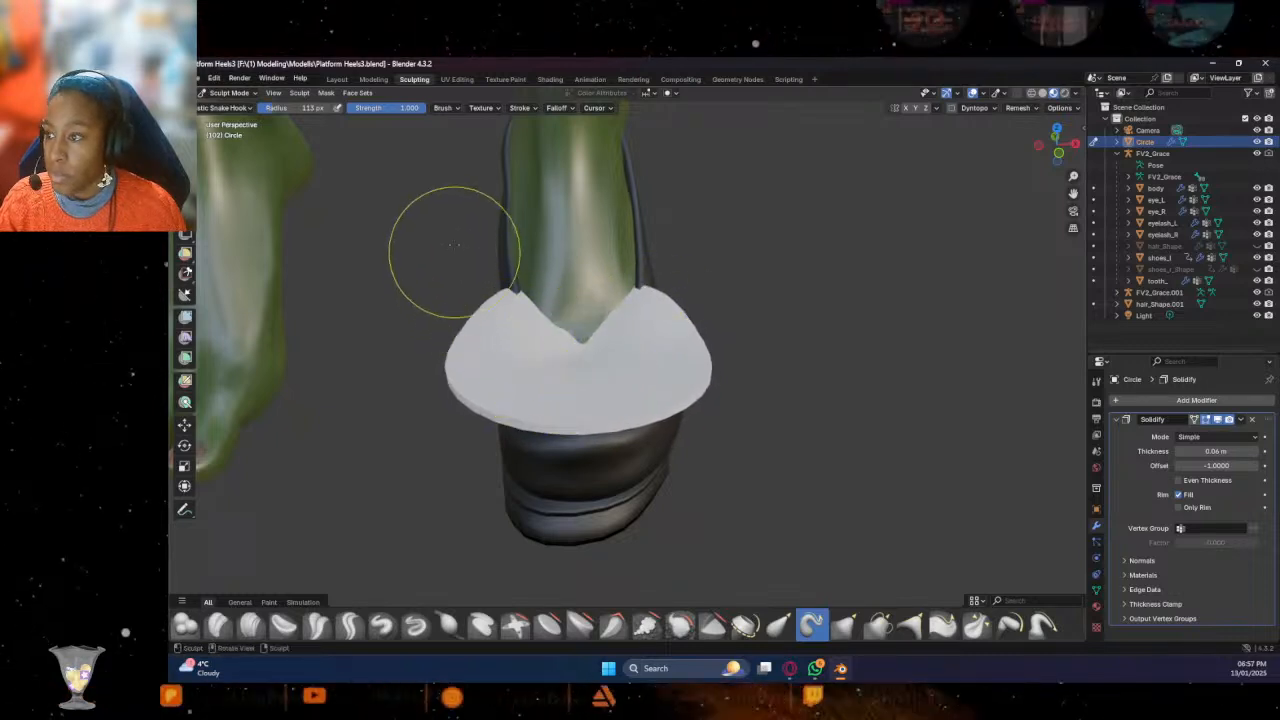
Reduce the brush radius to 82 px, widen the opening around the foot, and pull the circle's front edge toward the toe
left_click_drag(285, 108, 280, 108)
mouse_move(578, 336)
left_mouse_down()
mouse_move(580, 348)
mouse_move(544, 331)
mouse_move(558, 352)
mouse_move(530, 321)
left_mouse_up()
left_click_drag(611, 331, 628, 340)
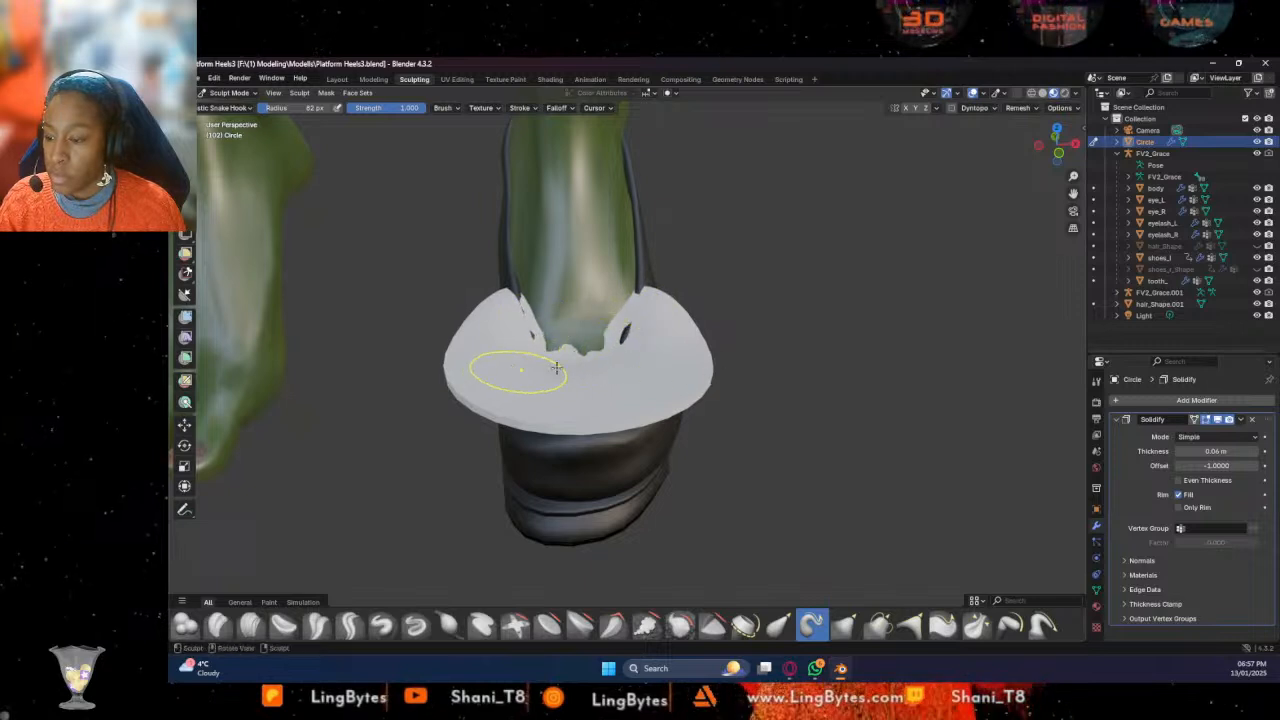
left_click_drag(1182, 451, 1200, 451)
left_click(1179, 452)
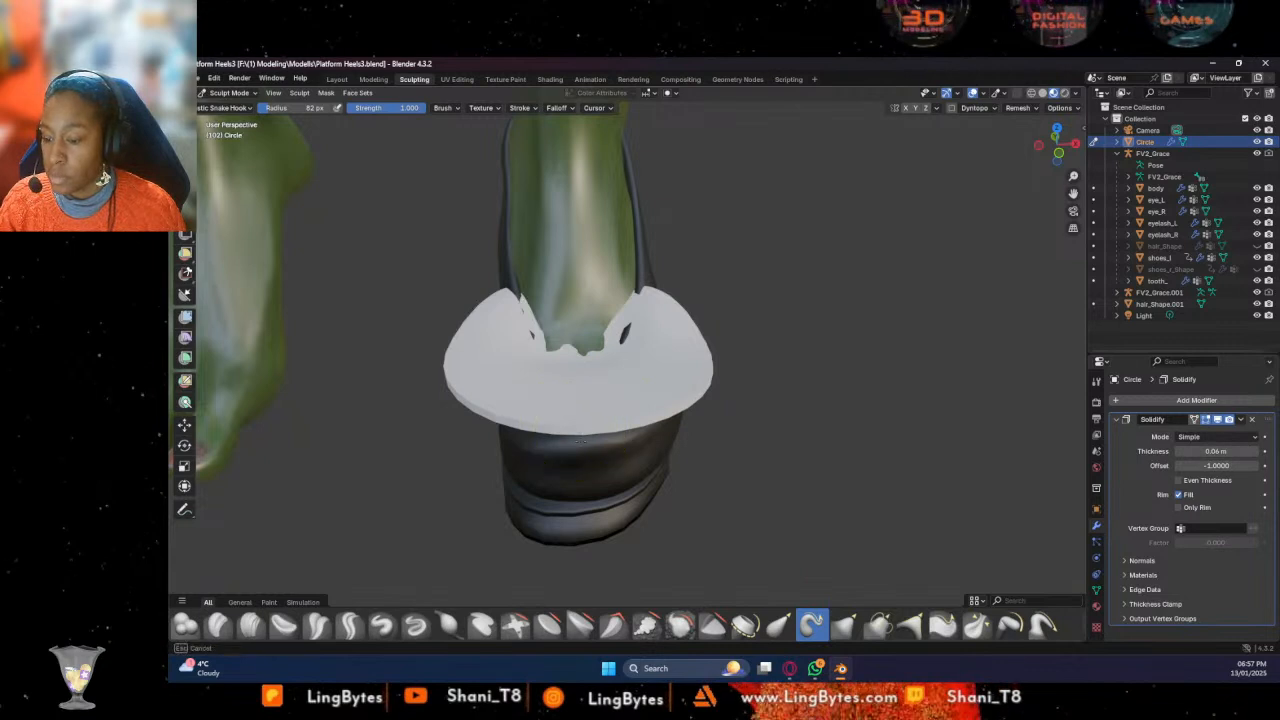
left_click_drag(579, 412, 577, 442)
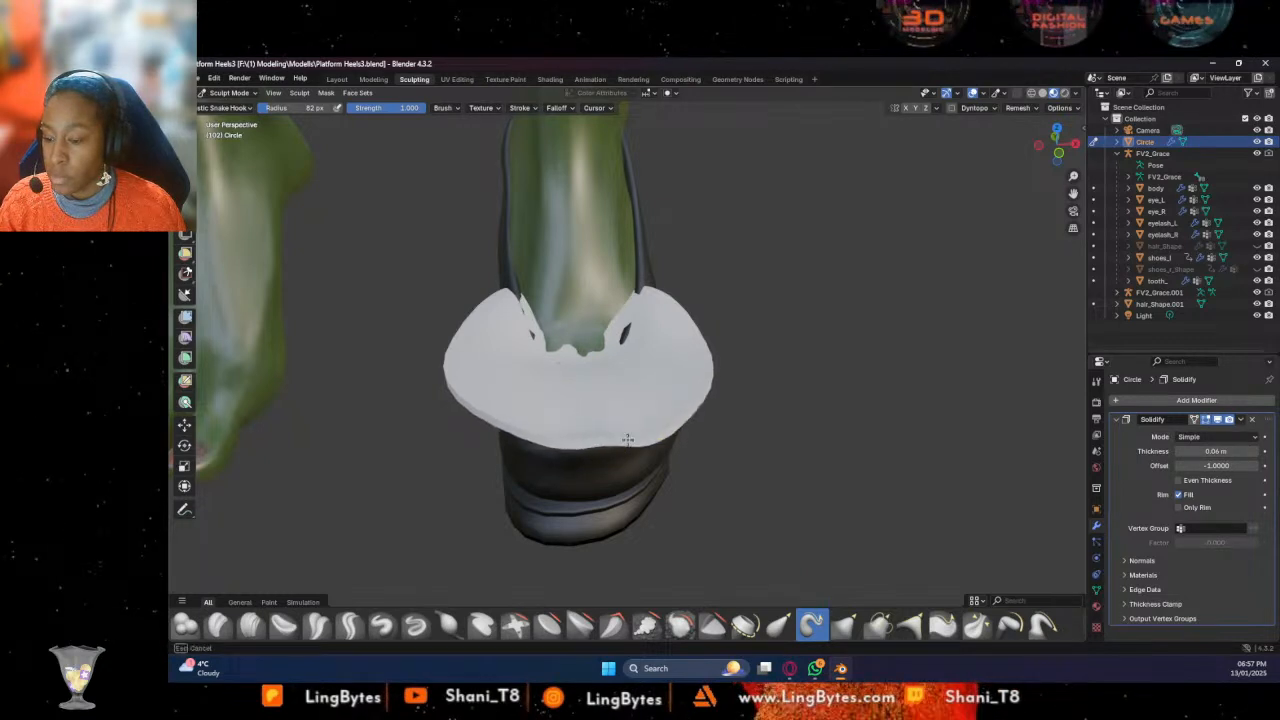
Use the Elastic Grab brush to shape the circle's inner side edge against the side of the shoe
left_click(778, 625)
middle_click_drag(508, 445, 300, 414)
left_click_drag(340, 441, 348, 455)
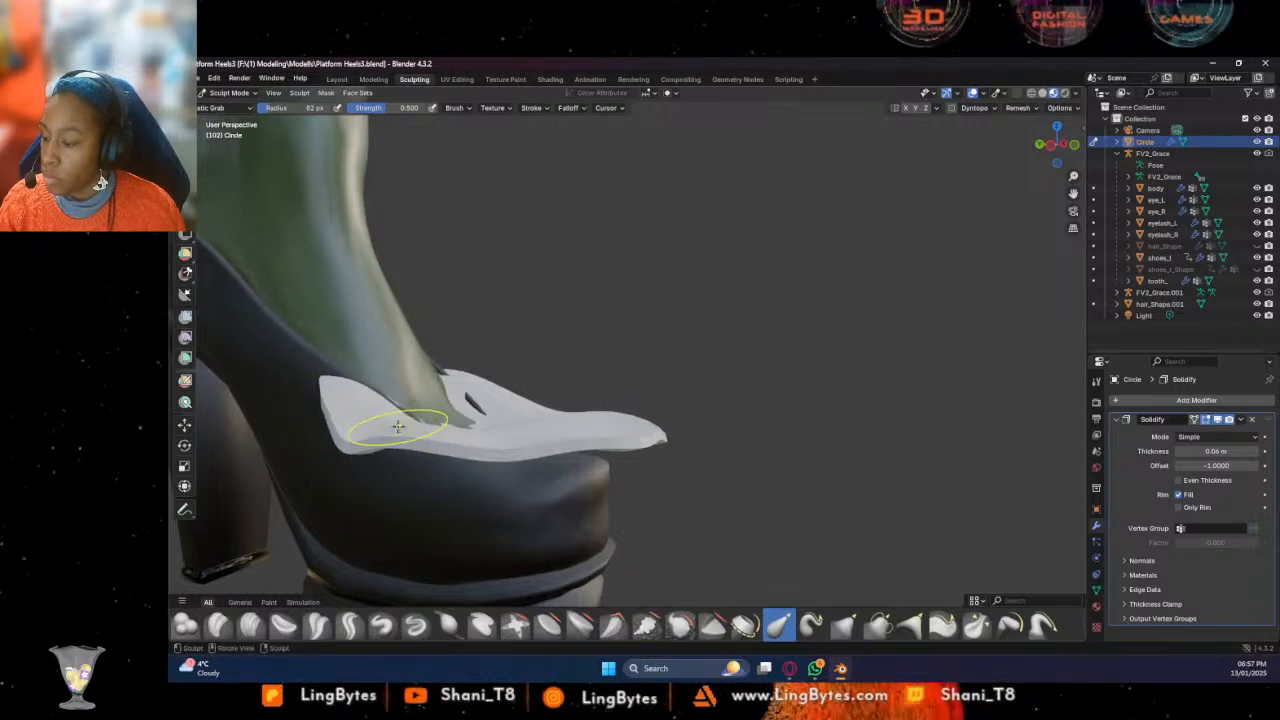
middle_click_drag(388, 485, 405, 355)
mouse_move(450, 395)
middle_mouse_down()
mouse_move(440, 460)
mouse_move(429, 392)
middle_mouse_up()
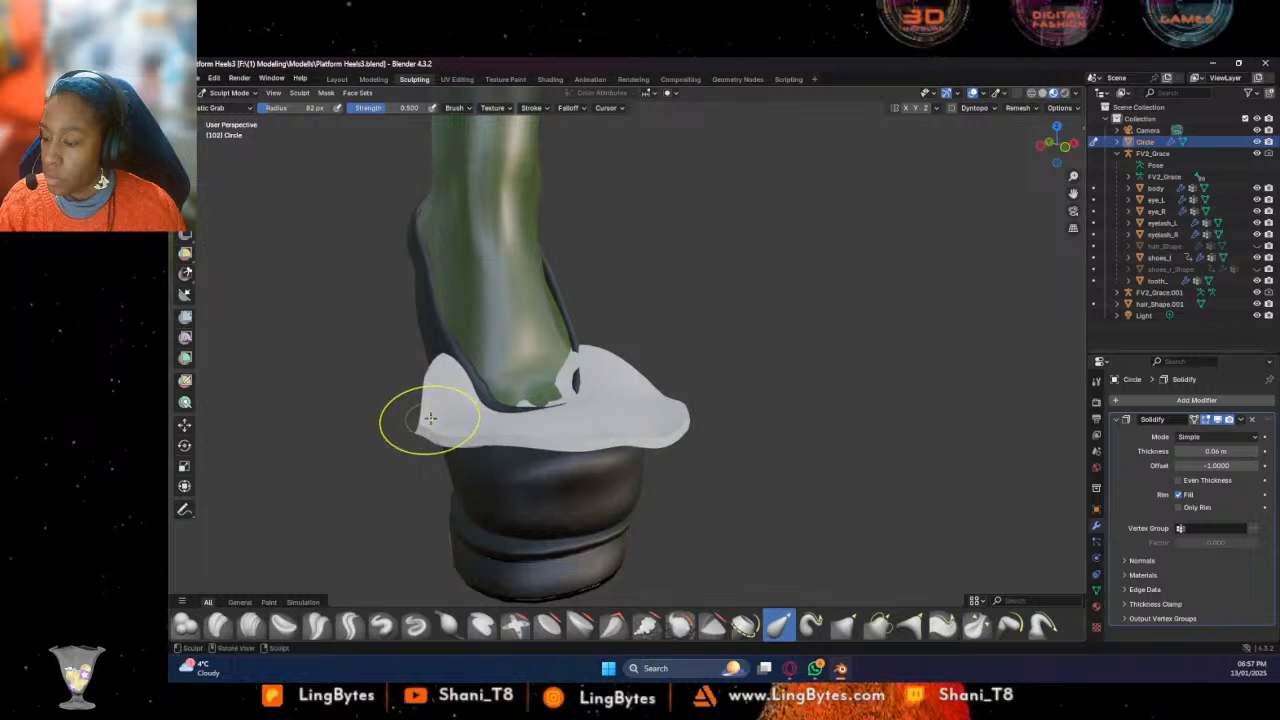
left_click_drag(470, 414, 484, 399)
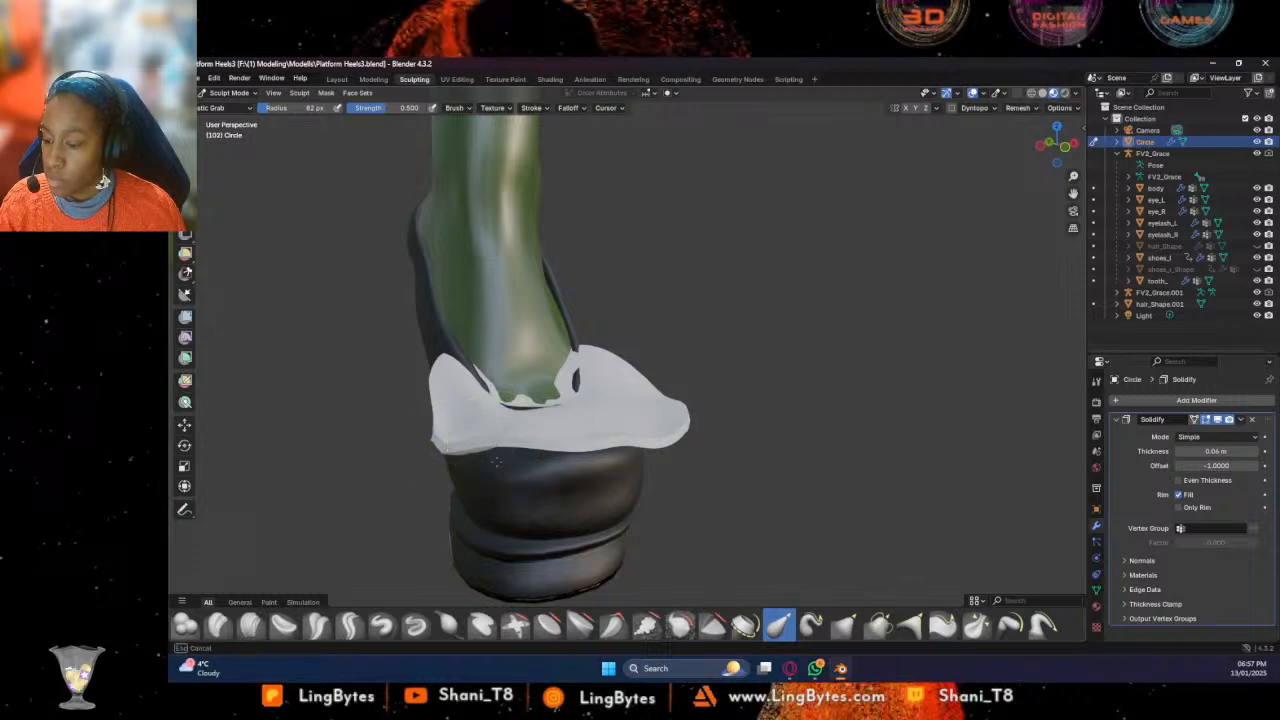
Check the meshes in wireframe, return to material preview, and pull the circle's inner front edge down over the shoe
key("shift+z")
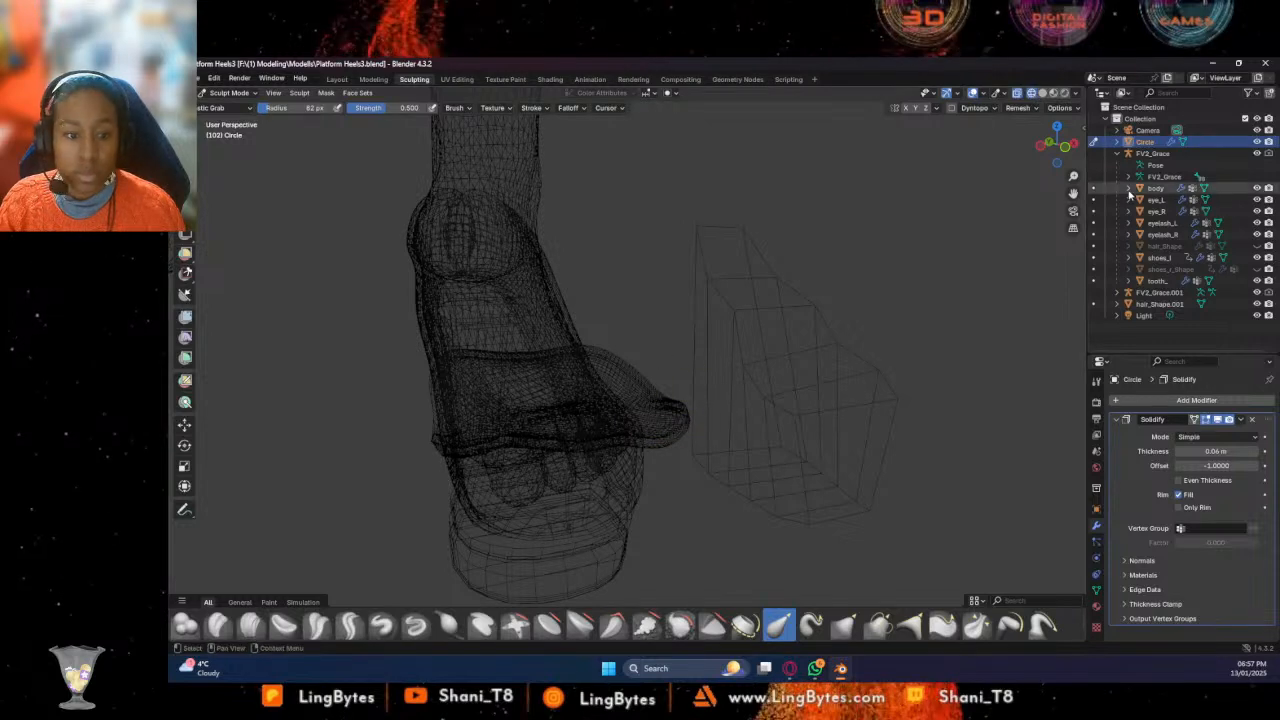
left_click(1055, 93)
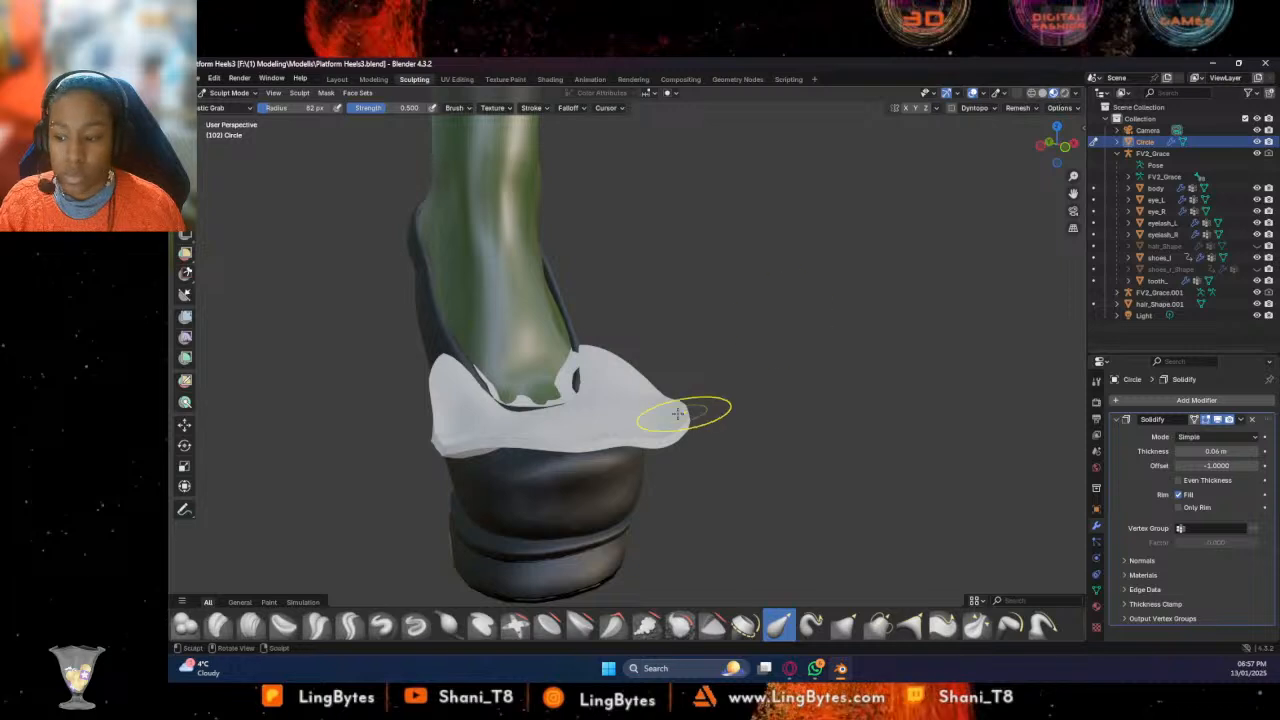
left_click_drag(503, 507, 491, 580)
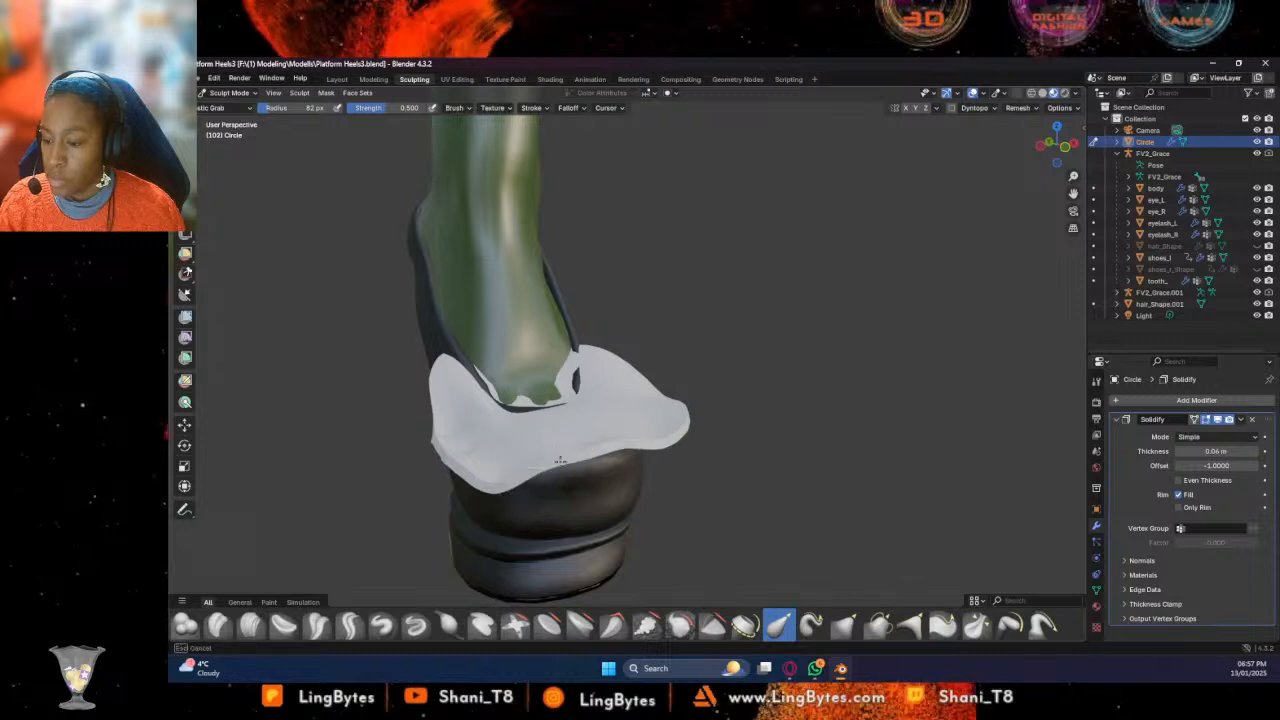
left_click_drag(559, 458, 564, 465)
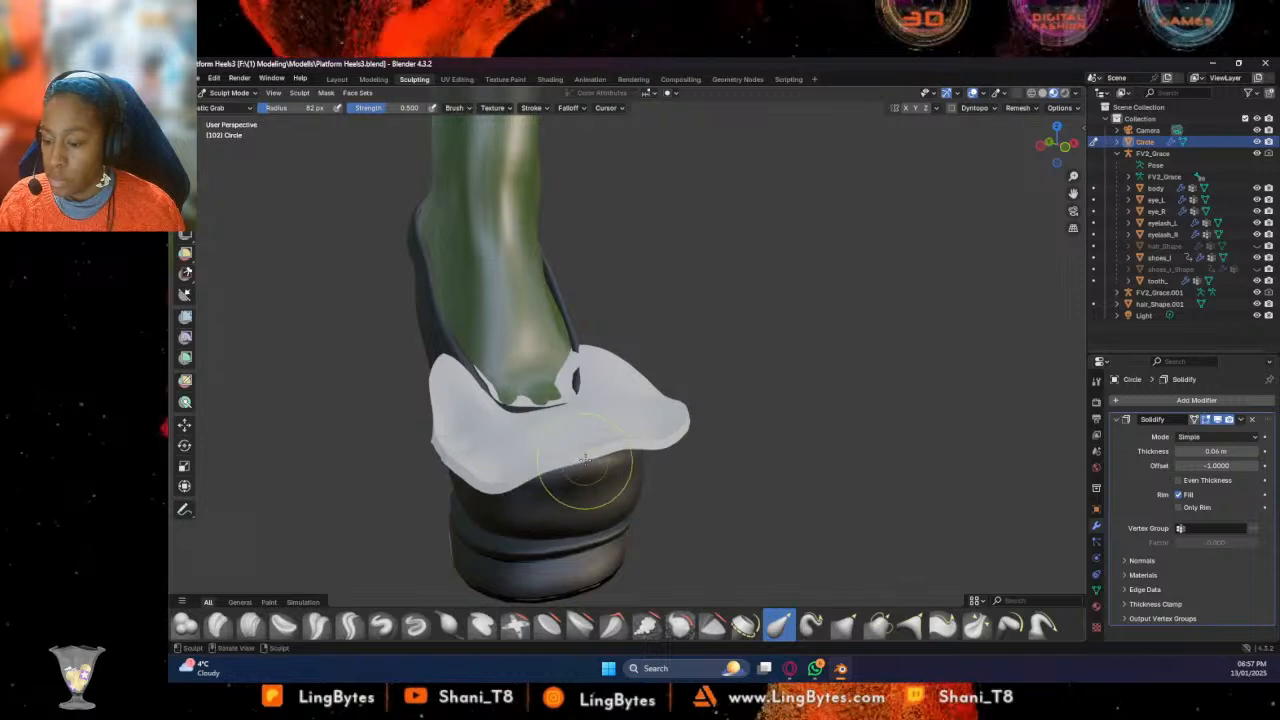
Turn off the Solidify modifier's viewport display and pull the circle's outer front corner down over the toe cap
left_click(1218, 421)
mouse_move(569, 446)
left_mouse_down()
mouse_move(541, 531)
mouse_move(544, 512)
left_mouse_up()
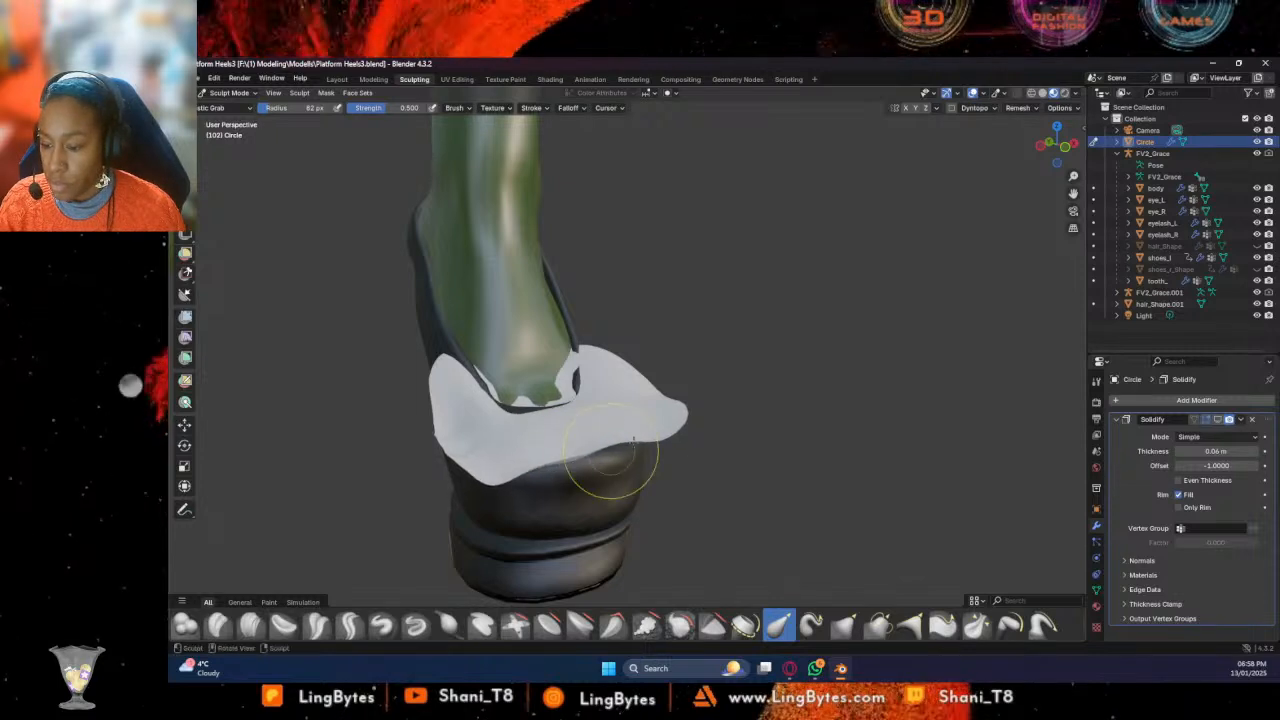
mouse_move(694, 416)
left_mouse_down()
mouse_move(650, 452)
mouse_move(589, 548)
left_mouse_up()
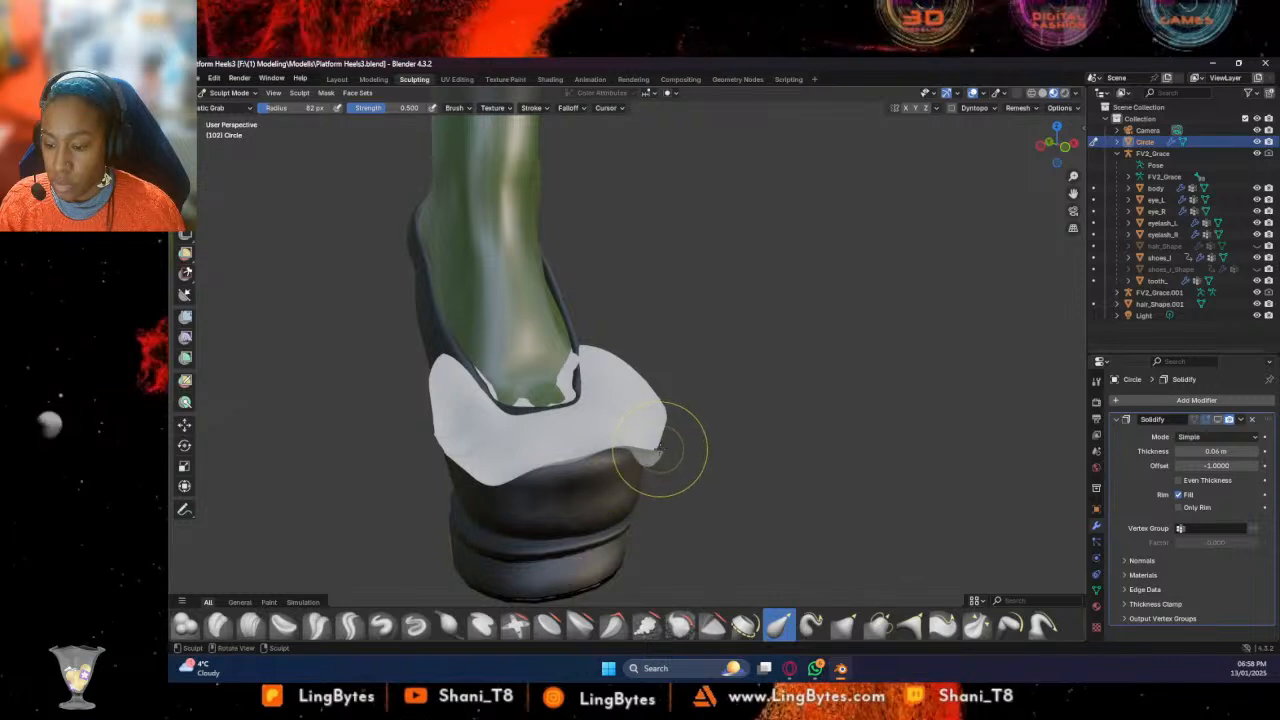
left_click_drag(659, 454, 639, 506)
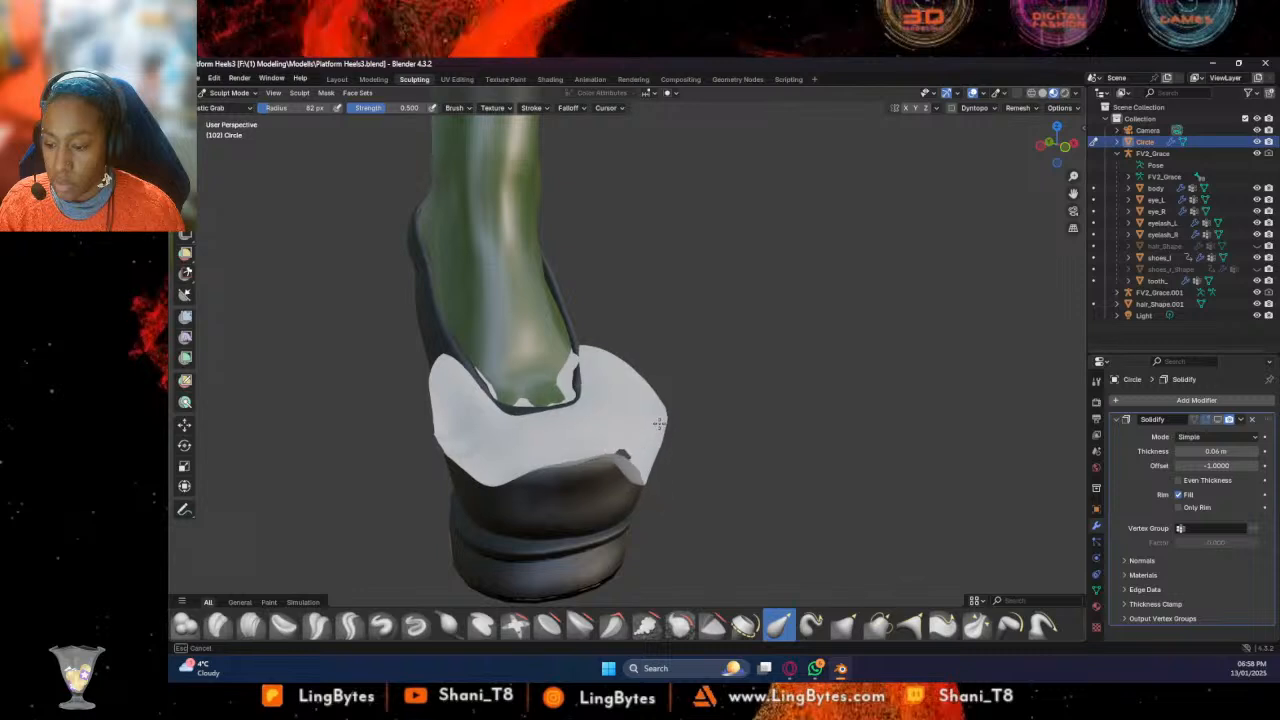
left_click_drag(630, 459, 628, 470)
mouse_move(590, 513)
left_mouse_down()
mouse_move(632, 442)
mouse_move(611, 480)
left_mouse_up()
Tuck the circle's protruding front tip back over the toe and adjust its outer side edge along the shoe
middle_click_drag(611, 480, 497, 452)
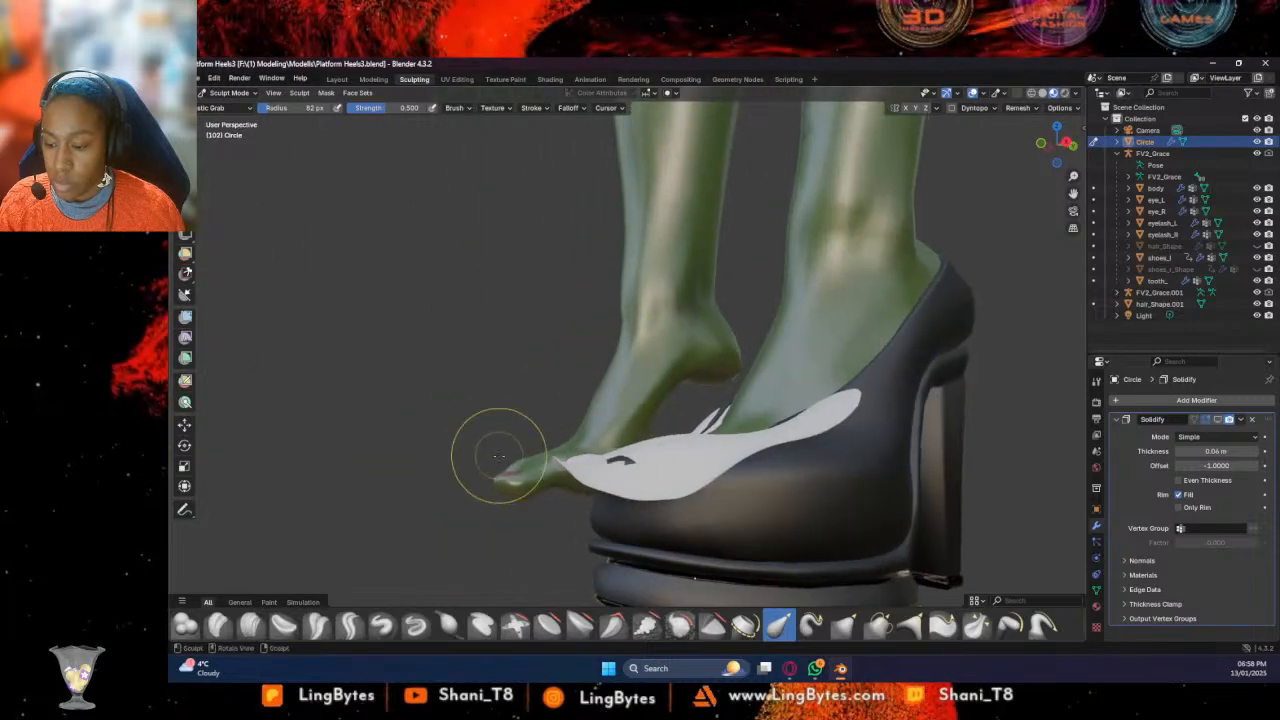
mouse_move(548, 457)
left_mouse_down()
mouse_move(570, 476)
mouse_move(612, 463)
mouse_move(602, 440)
mouse_move(584, 479)
mouse_move(602, 474)
left_mouse_up()
mouse_move(592, 488)
left_mouse_down()
mouse_move(592, 500)
mouse_move(563, 500)
mouse_move(588, 491)
mouse_move(582, 462)
mouse_move(634, 489)
mouse_move(710, 499)
left_mouse_up()
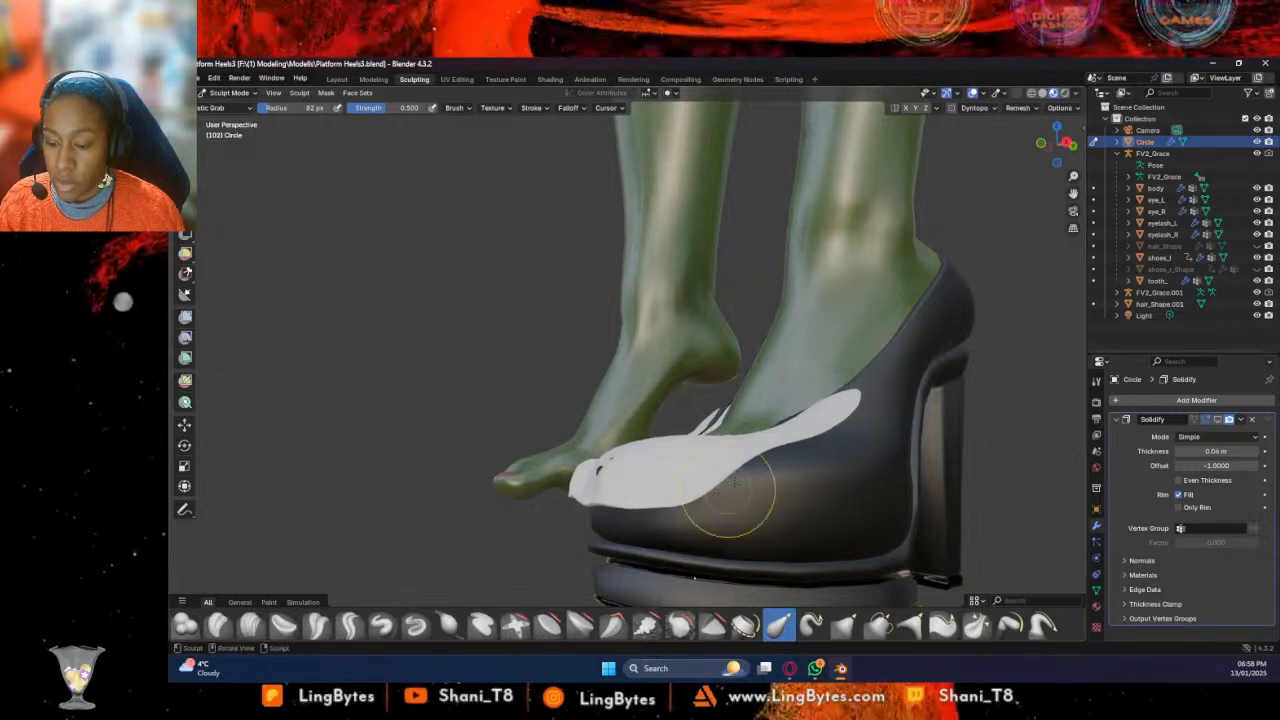
left_click_drag(776, 442, 815, 438)
middle_click_drag(747, 489, 809, 434)
left_click_drag(768, 423, 758, 427)
left_click_drag(718, 465, 719, 467)
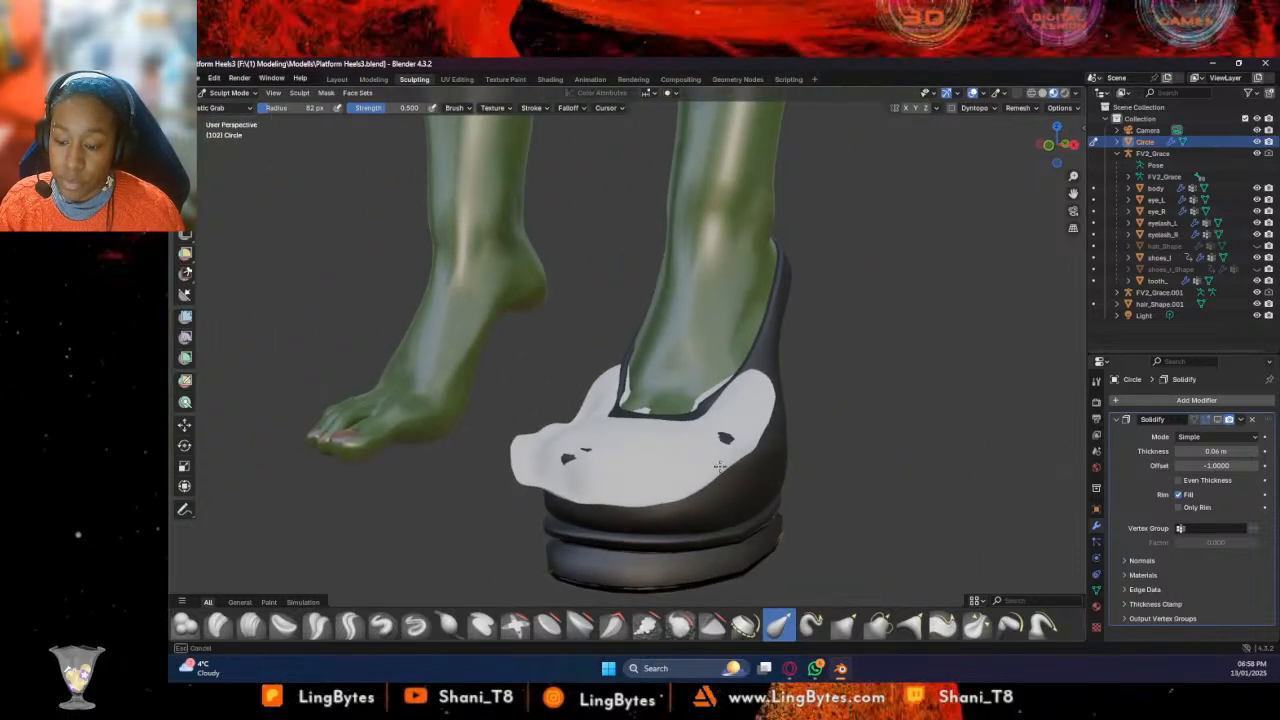
mouse_move(718, 467)
middle_mouse_down()
mouse_move(686, 429)
mouse_move(632, 419)
mouse_move(766, 423)
middle_mouse_up()
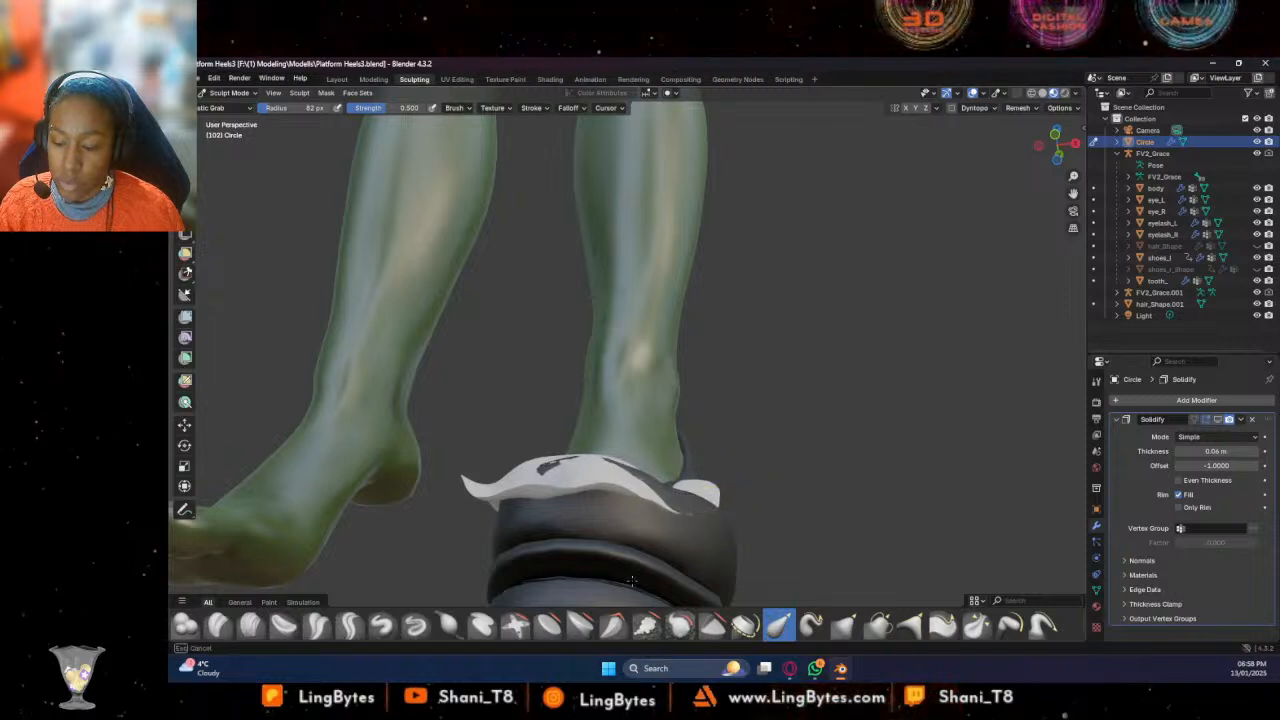
Pull the circle's overhanging front and inner edges in against the shoe's toe with Elastic Grab
middle_click_drag(671, 509, 734, 480)
left_click_drag(645, 478, 542, 484)
middle_click_drag(503, 480, 580, 468)
mouse_move(674, 458)
left_mouse_down()
mouse_move(668, 440)
mouse_move(684, 470)
mouse_move(638, 485)
left_mouse_up()
left_click_drag(683, 387, 662, 398)
left_click_drag(664, 399, 622, 426)
left_click_drag(545, 453, 446, 466)
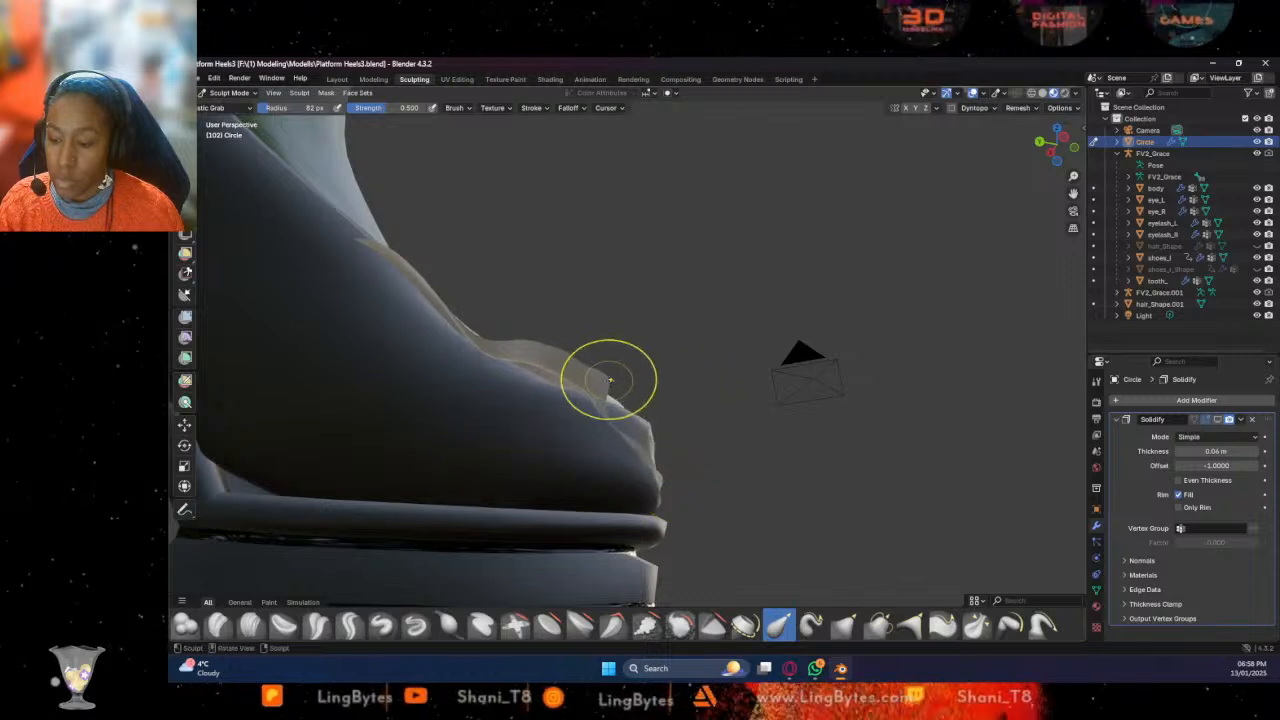
Push the circle's raised inner side down to follow the shoe's upper and adjust the edge near the foot opening
left_click_drag(609, 379, 573, 423)
left_click_drag(503, 463, 493, 461)
left_click_drag(524, 369, 504, 430)
mouse_move(506, 430)
middle_mouse_down()
mouse_move(462, 424)
mouse_move(526, 454)
middle_mouse_up()
mouse_move(526, 454)
left_mouse_down()
mouse_move(490, 474)
mouse_move(500, 400)
left_mouse_up()
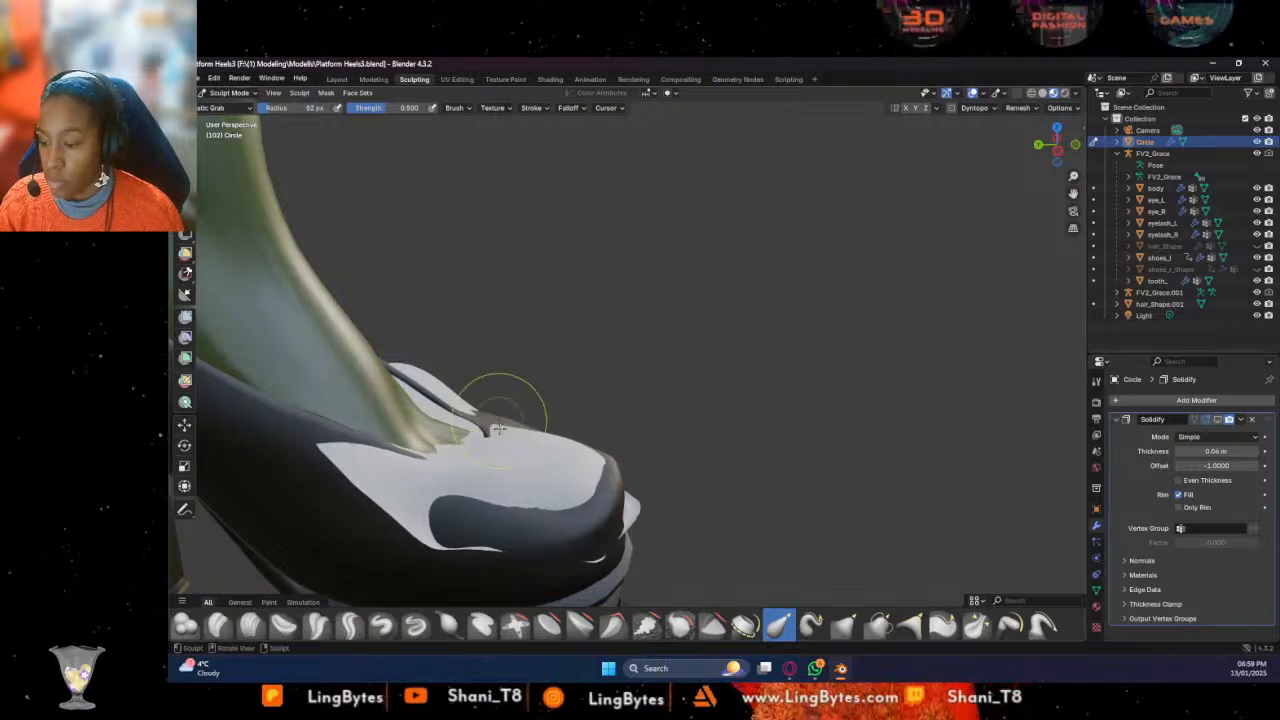
left_click_drag(457, 526, 500, 510)
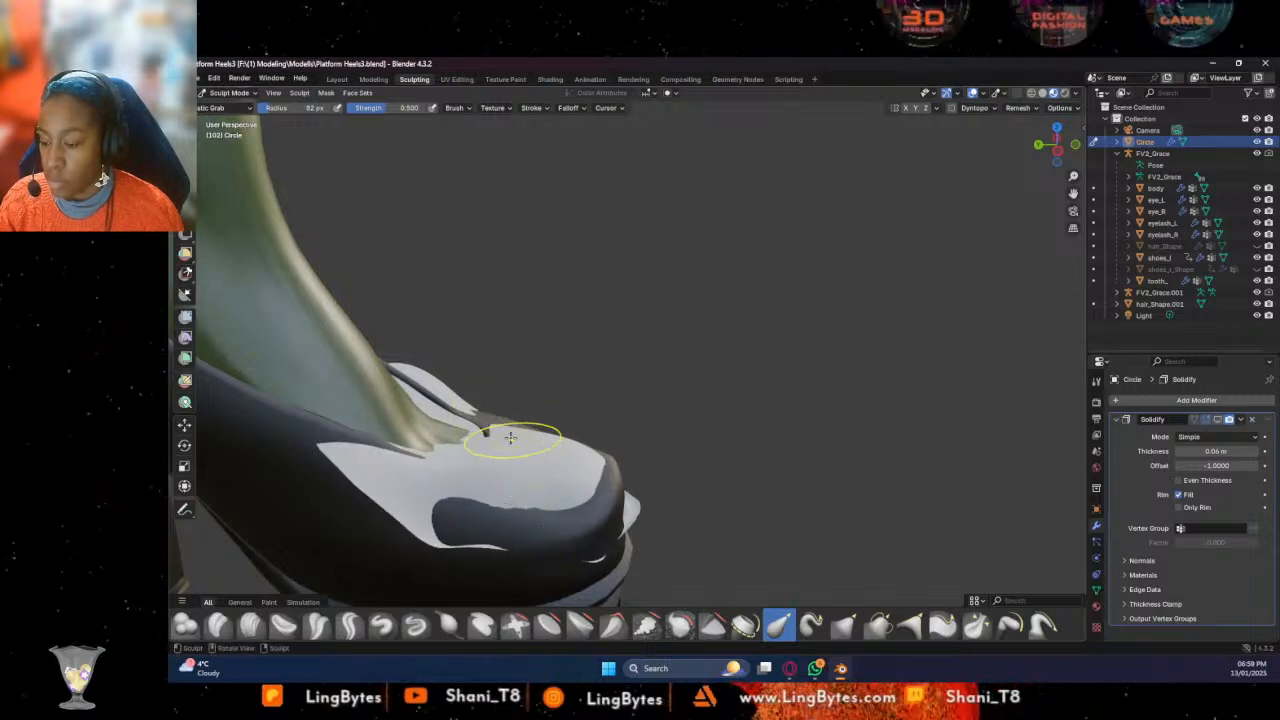
left_click_drag(482, 406, 485, 402)
Pull the circle's surface outward around the toe tip to cover the front of the shoe
middle_click_drag(543, 462, 592, 458)
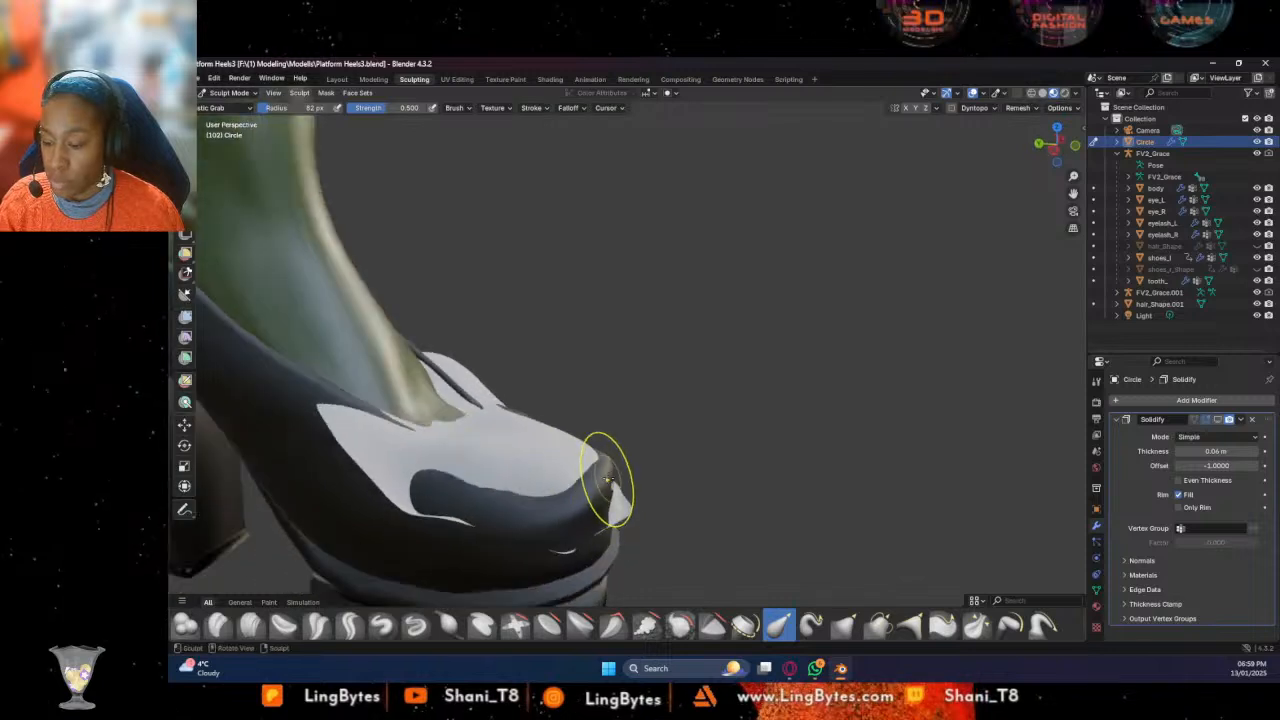
left_click_drag(631, 472, 632, 471)
left_click_drag(606, 484, 621, 479)
mouse_move(591, 511)
left_mouse_down()
mouse_move(610, 503)
mouse_move(598, 496)
left_mouse_up()
middle_click_drag(614, 480, 554, 477)
left_click_drag(614, 448, 658, 430)
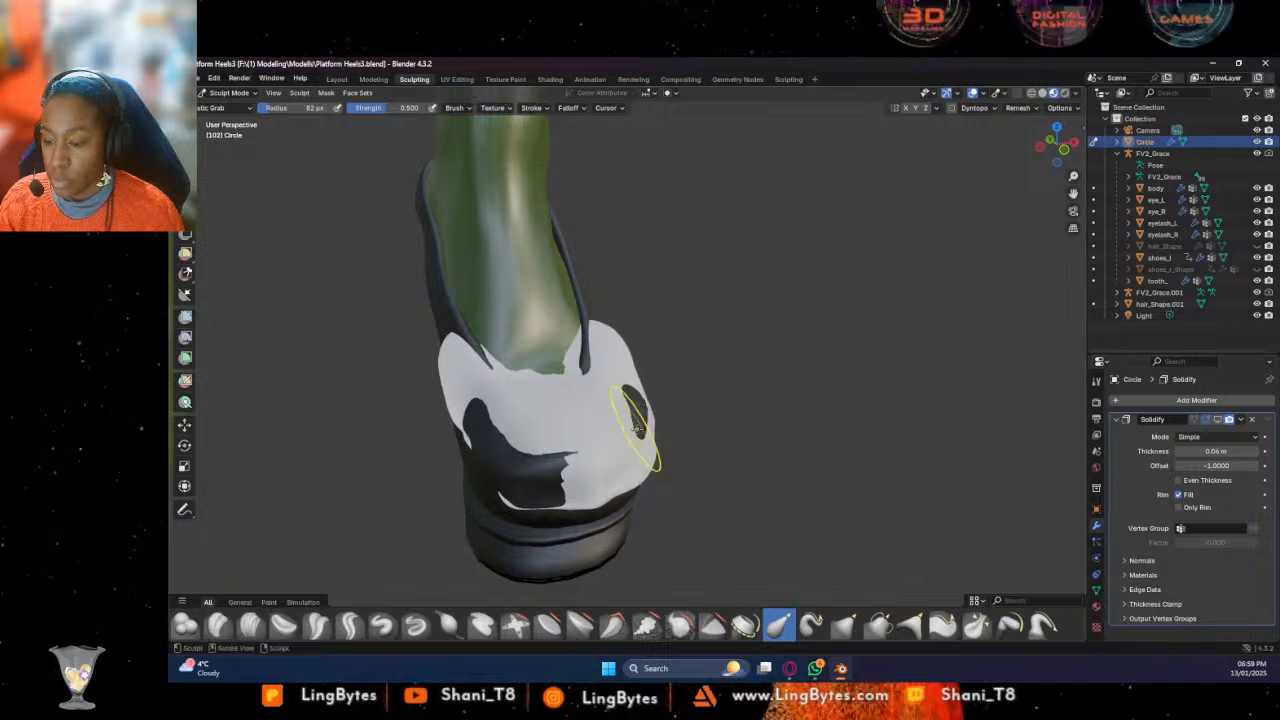
Pull the circle over the shoe patches still showing on both sides of the toe and switch to a surface-building brush
mouse_move(680, 443)
middle_mouse_down()
mouse_move(661, 517)
mouse_move(698, 517)
middle_mouse_up()
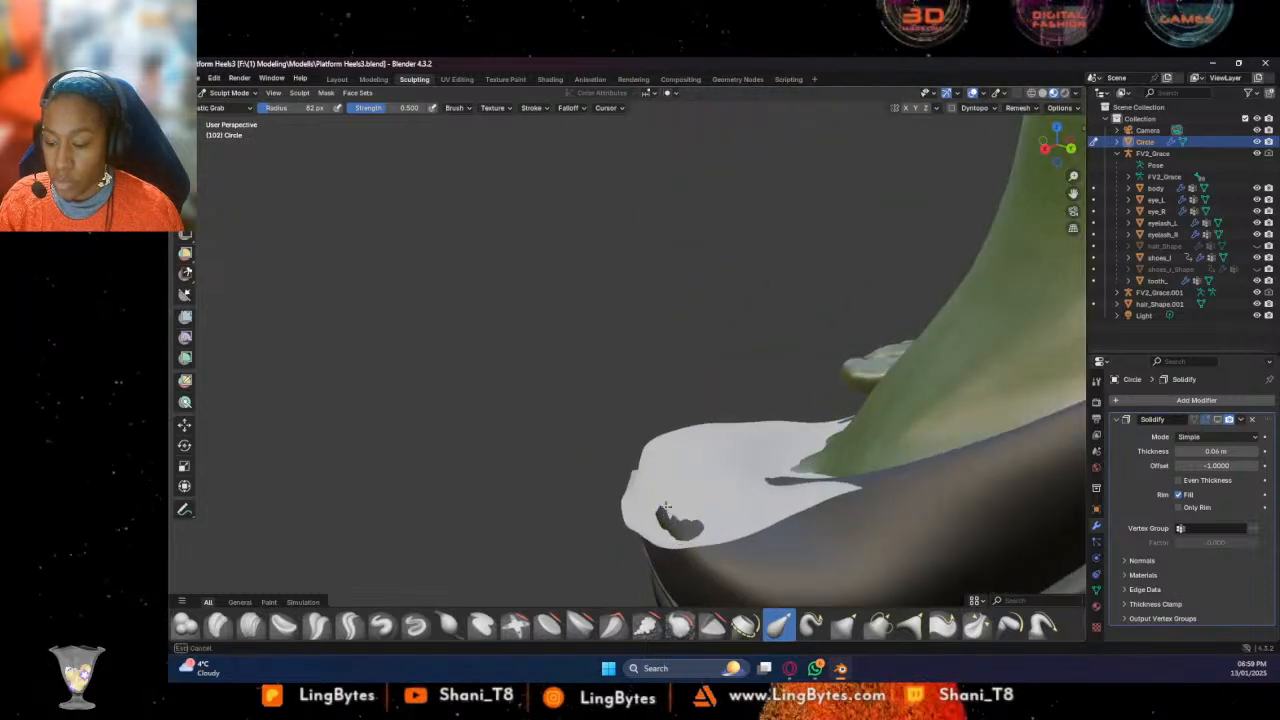
middle_click_drag(755, 479, 512, 432)
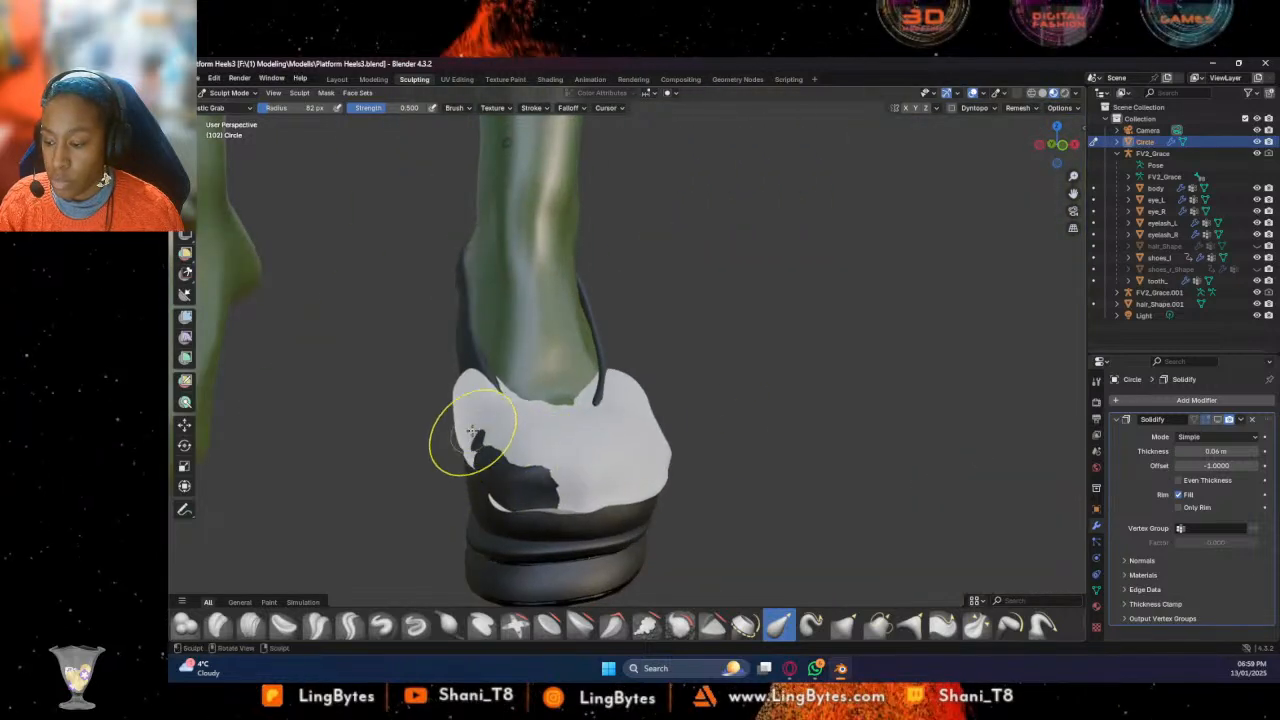
middle_click_drag(505, 485, 523, 466)
left_click_drag(561, 465, 567, 478)
middle_click_drag(566, 480, 477, 477)
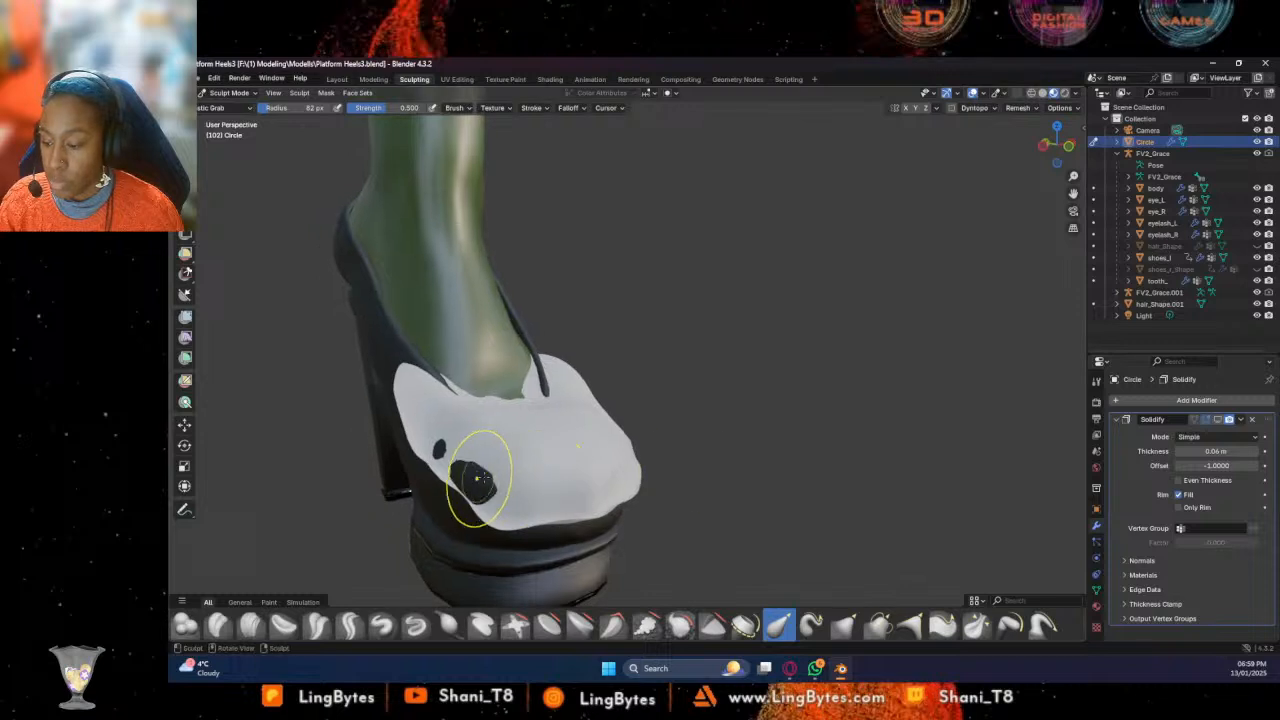
mouse_move(463, 483)
left_mouse_down()
mouse_move(440, 458)
mouse_move(468, 483)
left_mouse_up()
left_click(217, 625)
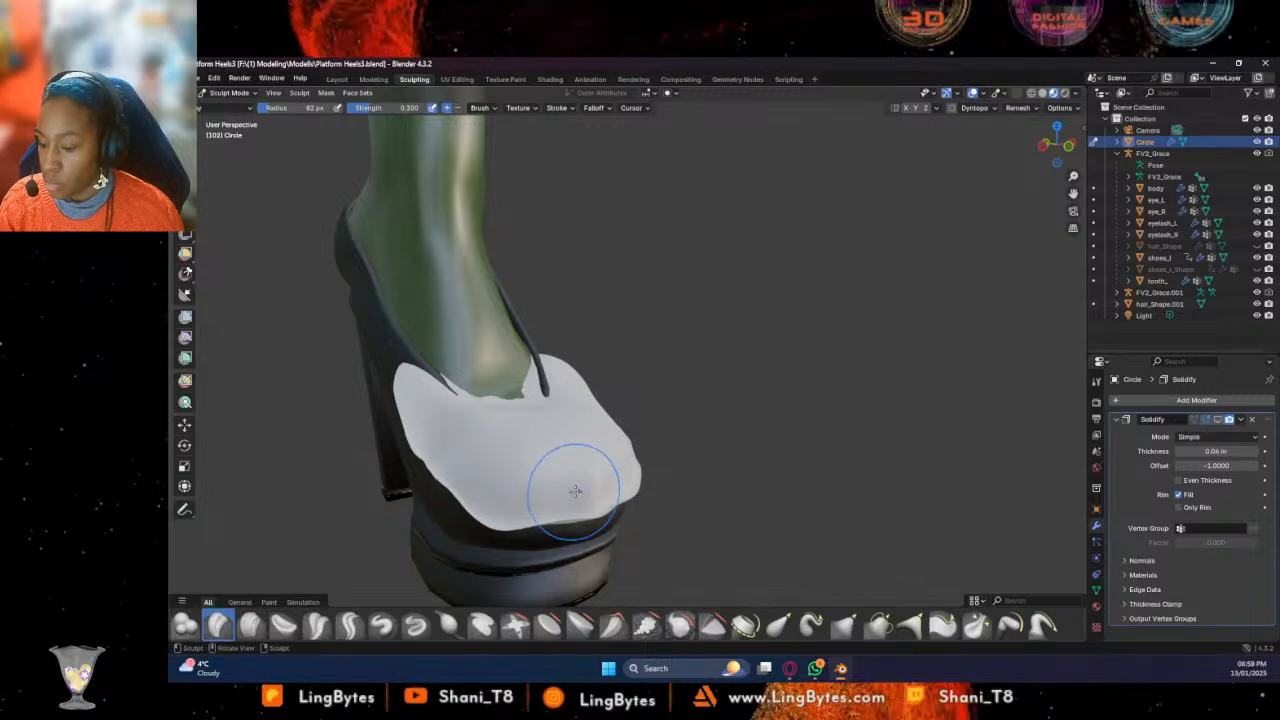
Build up the circle's surface over the toe and around the foot opening with the Clay brush
middle_click_drag(593, 468, 669, 463)
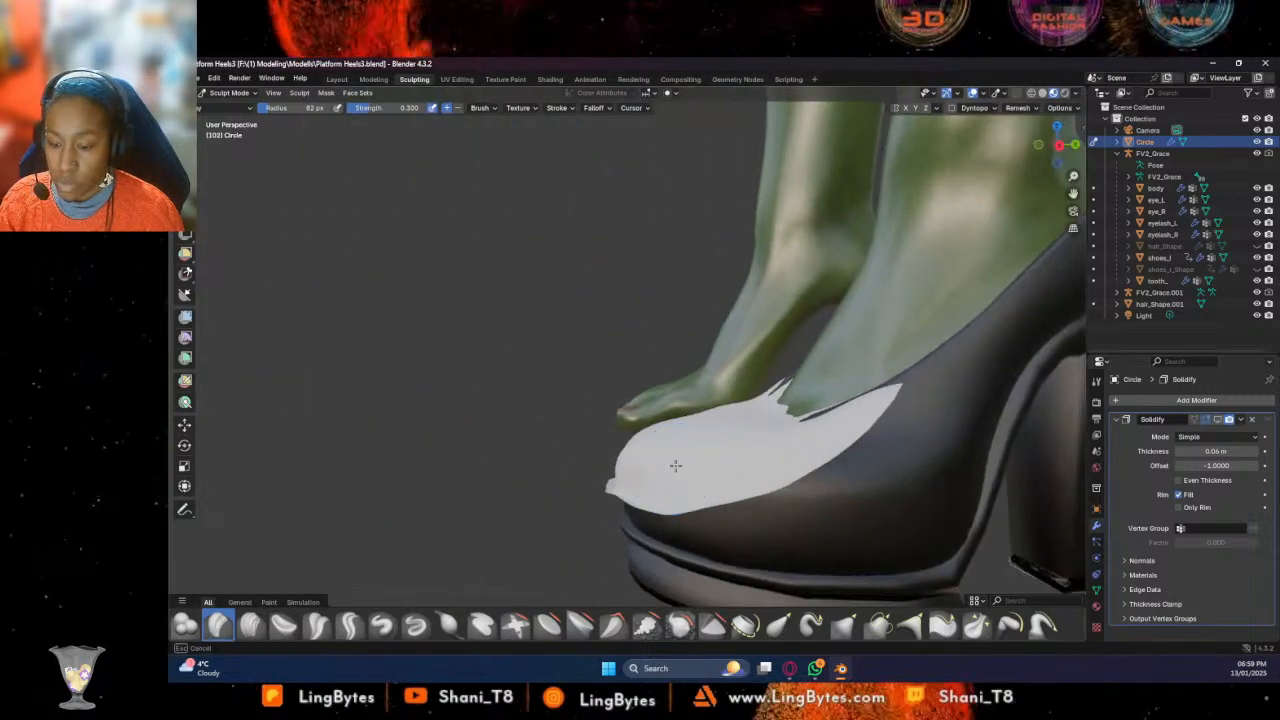
middle_click_drag(813, 421, 882, 448)
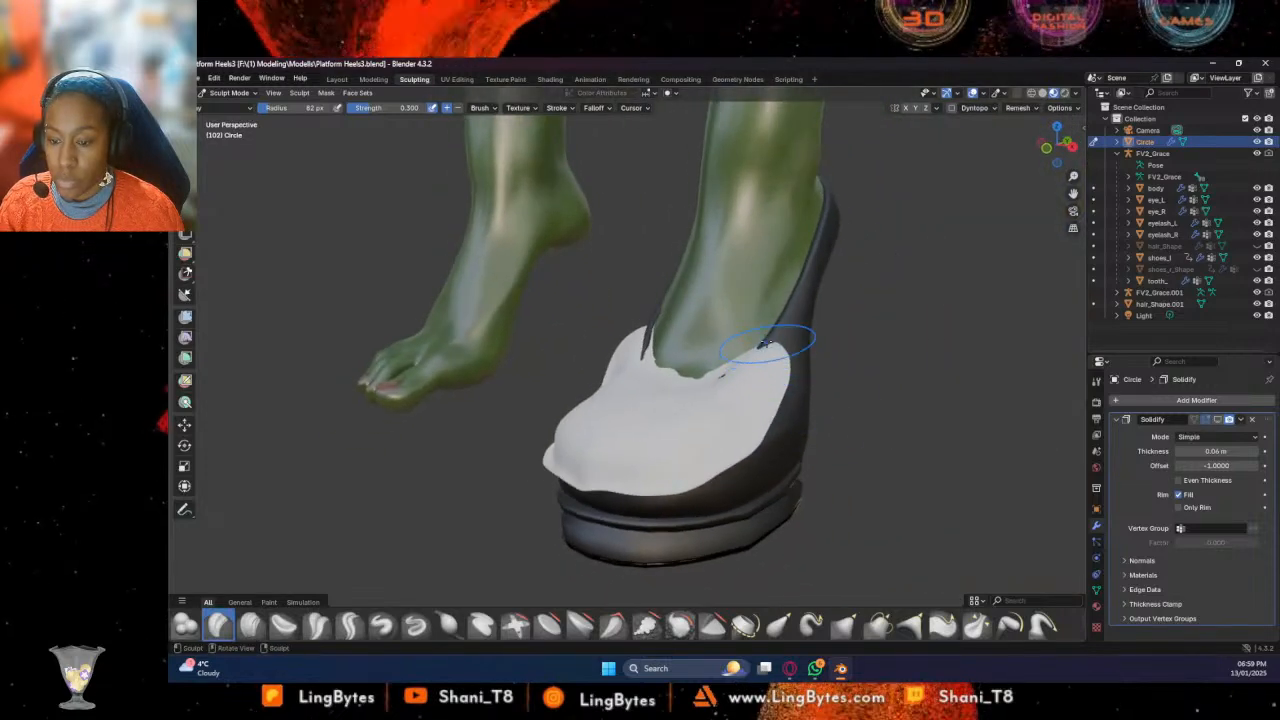
middle_click_drag(748, 393, 606, 398)
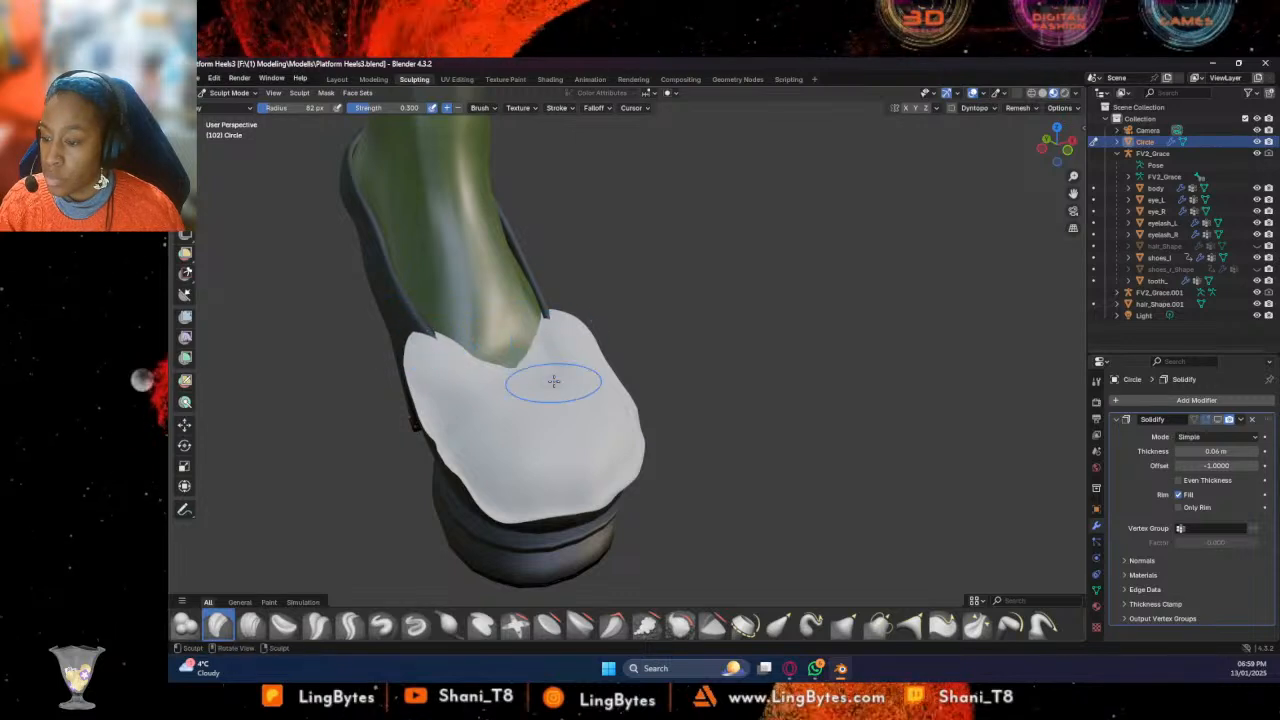
middle_click_drag(524, 403, 641, 446)
mouse_move(614, 490)
left_mouse_down()
mouse_move(622, 516)
mouse_move(589, 513)
mouse_move(623, 514)
mouse_move(615, 500)
mouse_move(632, 510)
mouse_move(606, 514)
left_mouse_up()
Adjust the circle's side edge with Elastic Grab and cover the shoe patch showing through with the Blob brush
left_click(778, 625)
mouse_move(606, 514)
middle_mouse_down()
mouse_move(462, 520)
mouse_move(714, 514)
middle_mouse_up()
left_click_drag(768, 484, 703, 530)
left_click(185, 625)
mouse_move(708, 468)
left_mouse_down()
mouse_move(745, 465)
mouse_move(650, 472)
left_mouse_up()
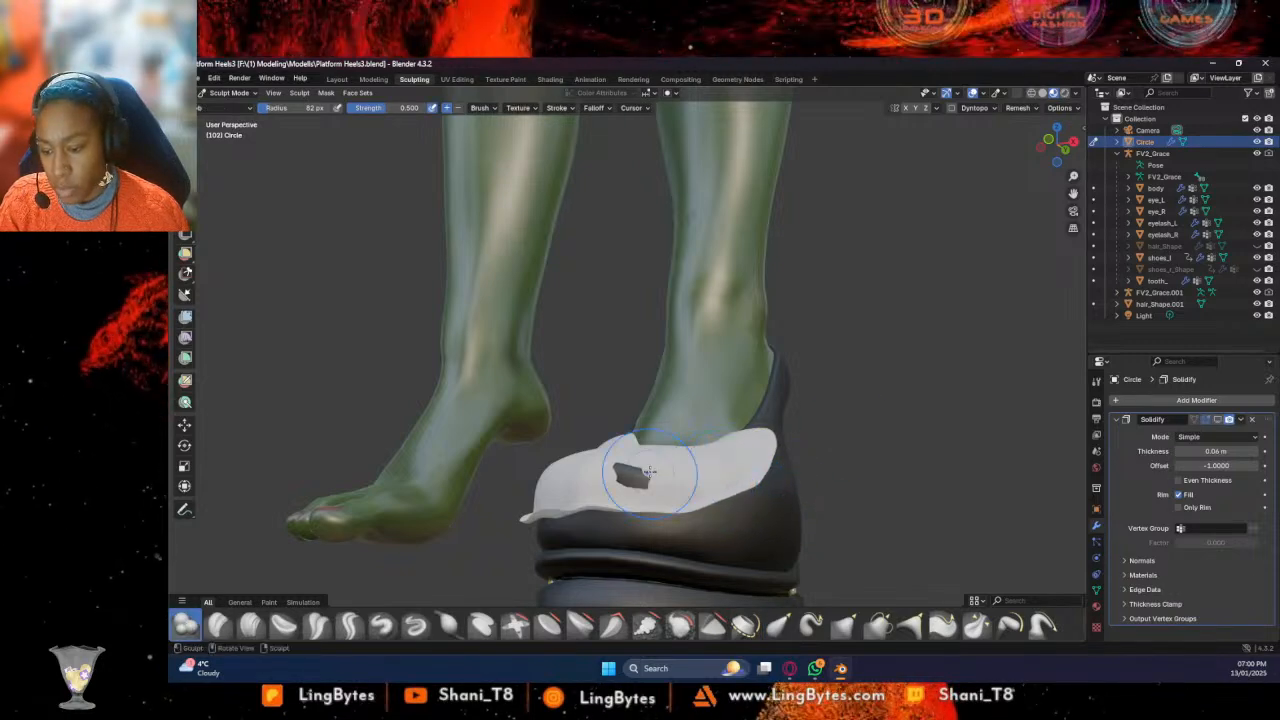
mouse_move(650, 470)
middle_mouse_down()
mouse_move(654, 408)
mouse_move(752, 368)
middle_mouse_up()
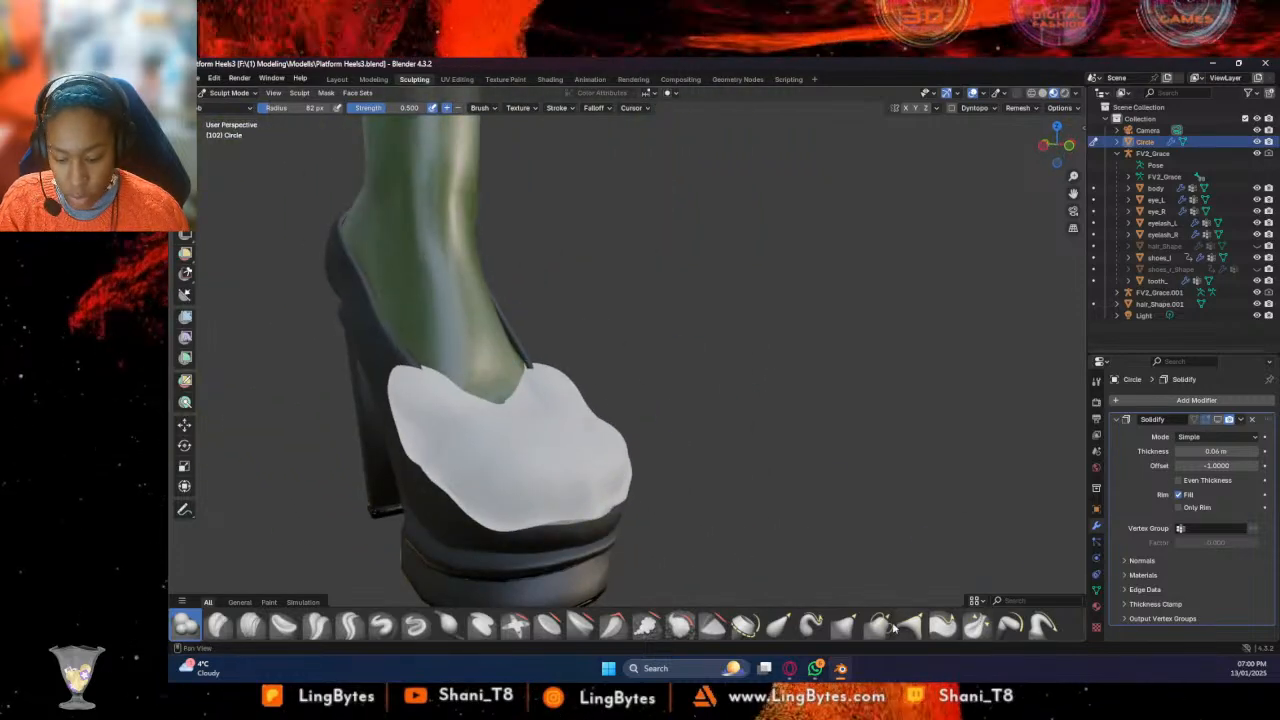
Push the circle's inner edge back with the Crease Sharp brush so it follows the trim of the shoe's foot opening
left_click(349, 625)
mouse_move(600, 435)
middle_mouse_down()
mouse_move(617, 405)
mouse_move(614, 486)
middle_mouse_up()
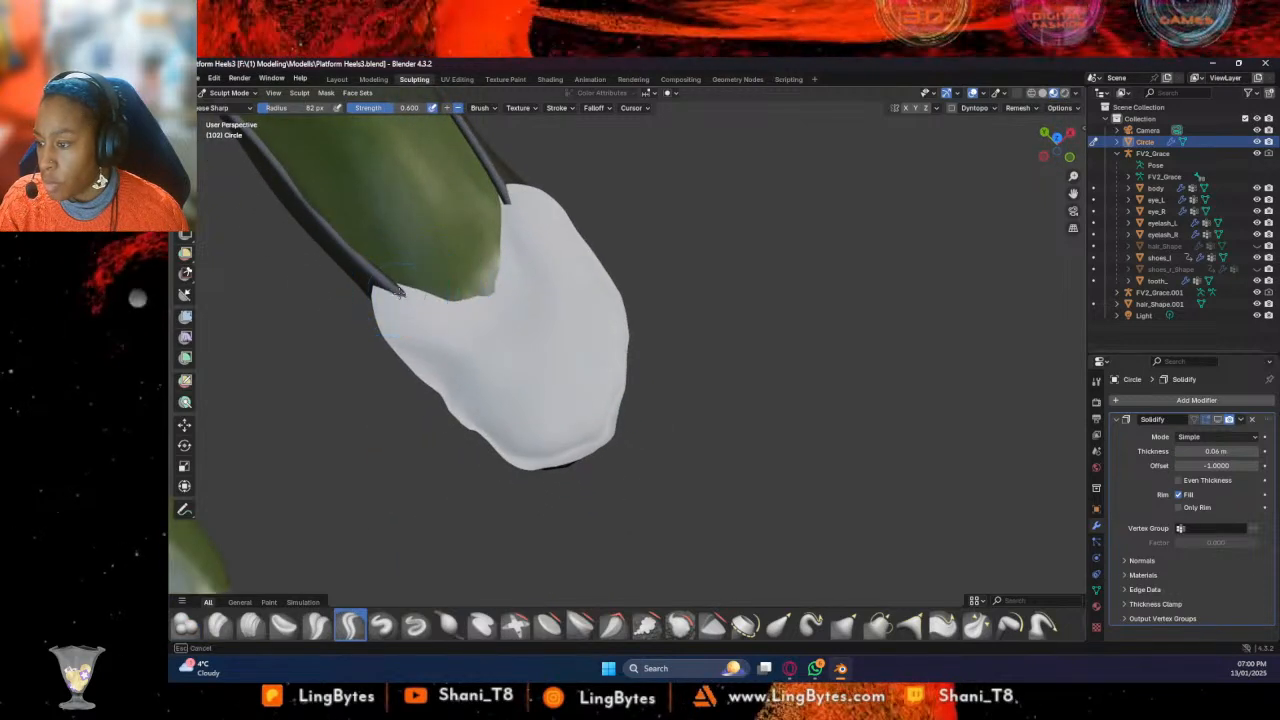
mouse_move(397, 290)
left_mouse_down()
mouse_move(510, 337)
mouse_move(527, 289)
mouse_move(497, 202)
left_mouse_up()
left_click_drag(509, 262, 537, 280)
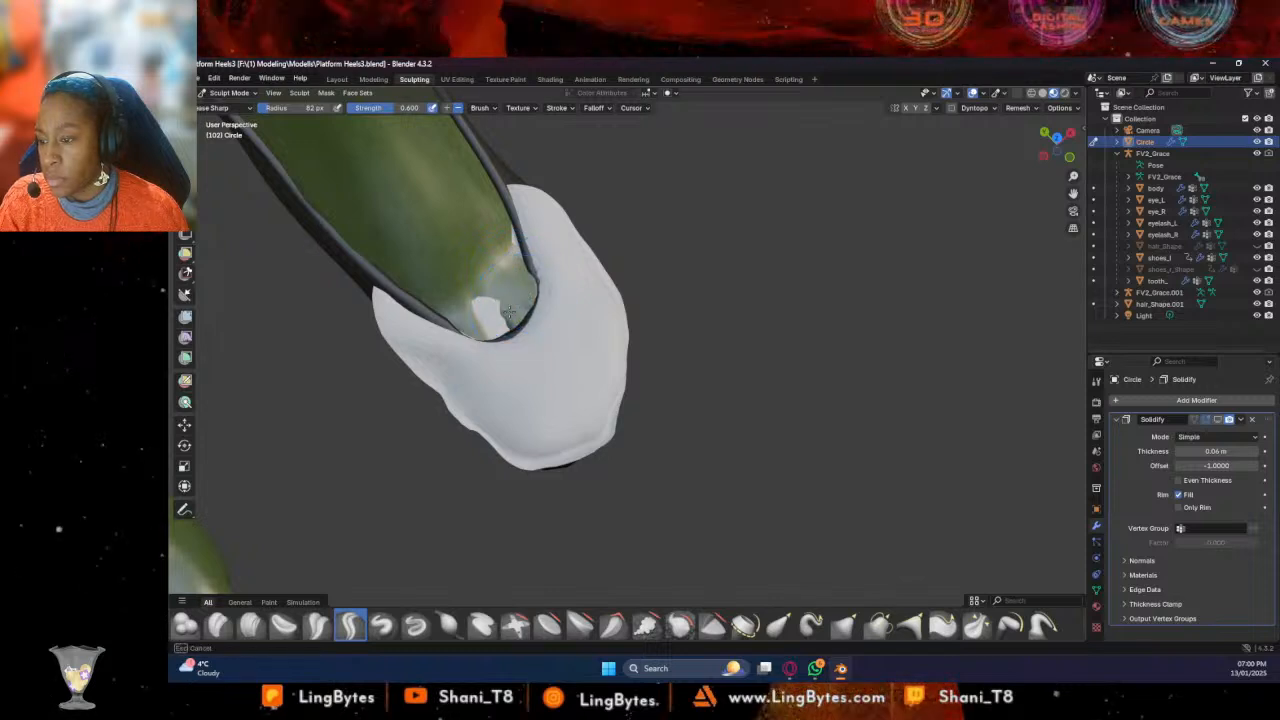
left_click_drag(489, 320, 492, 322)
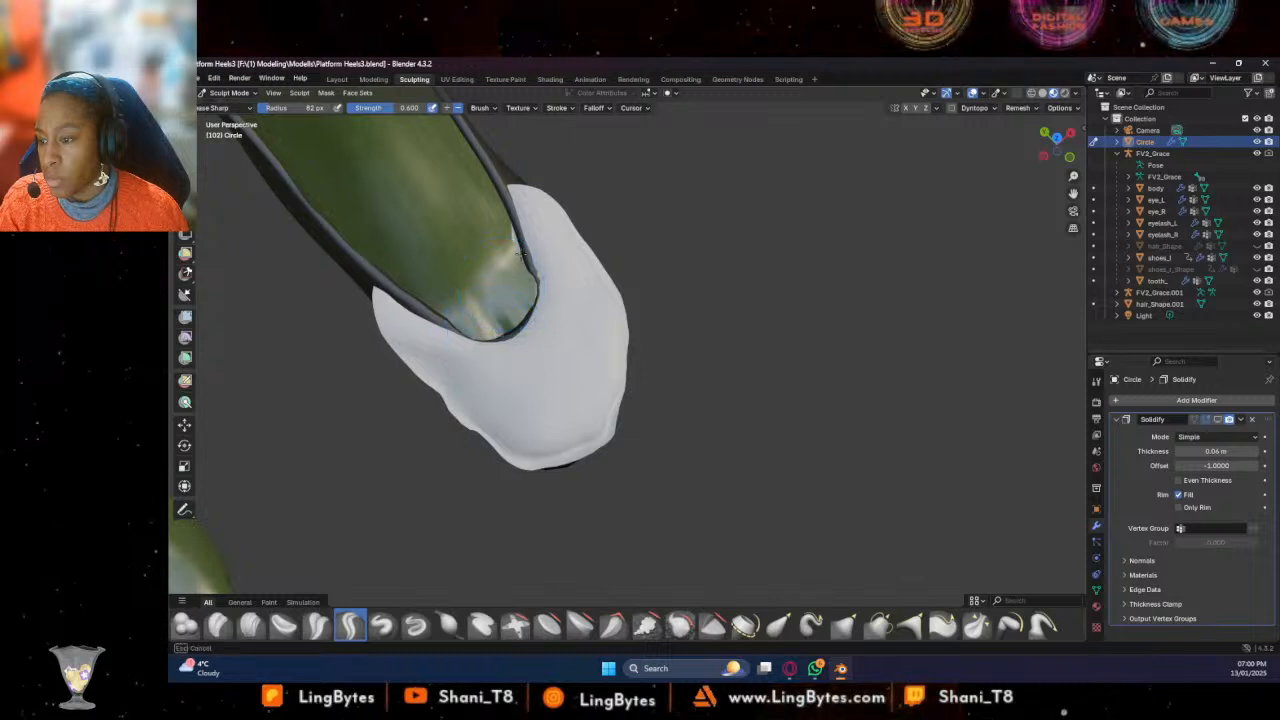
middle_click_drag(522, 282, 552, 249)
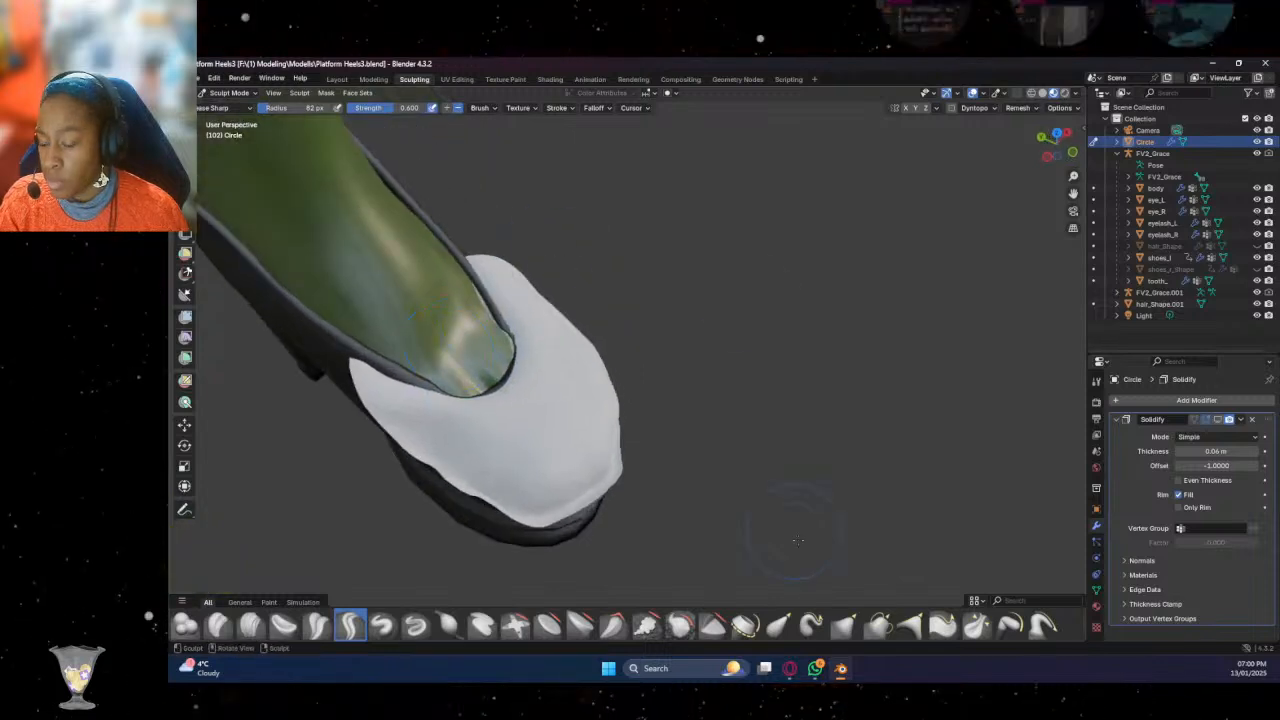
Pull both sides of the circle over the trim beside the foot opening with Elastic Grab and fill the gaps with the Blob brush
left_click(779, 625)
mouse_move(363, 365)
left_mouse_down()
mouse_move(368, 343)
mouse_move(433, 390)
left_mouse_up()
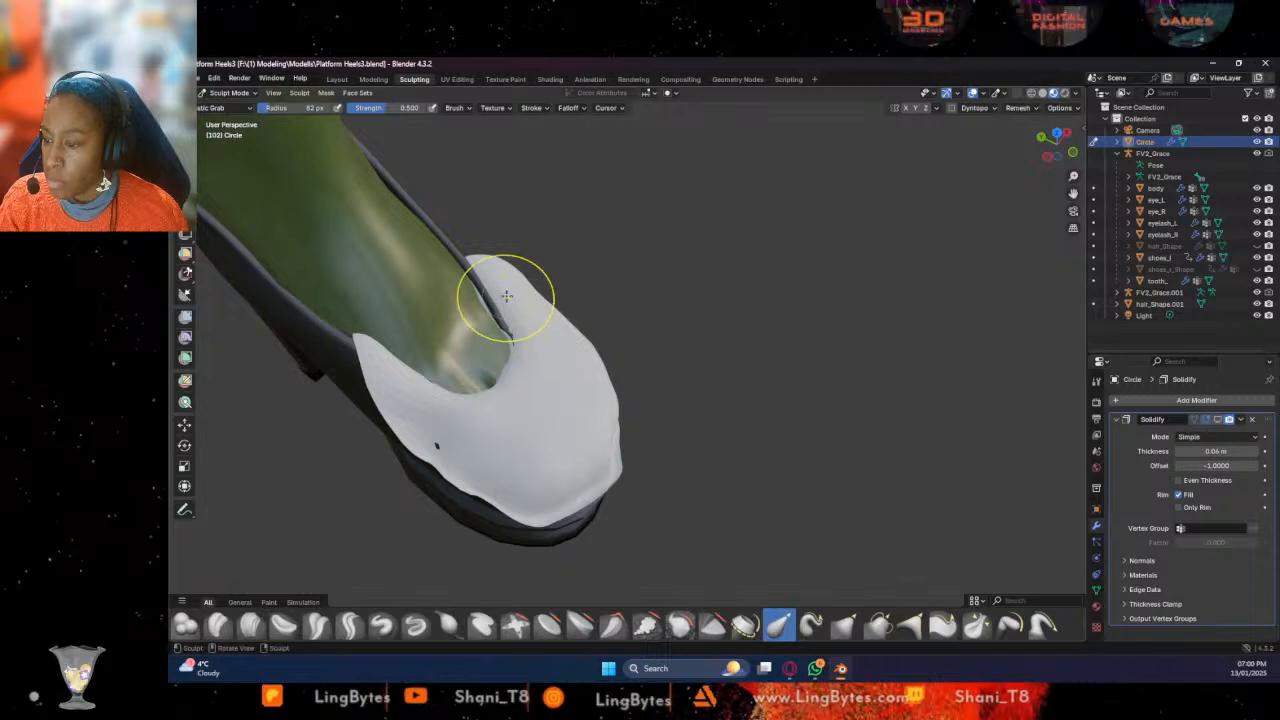
middle_click_drag(480, 276, 429, 271)
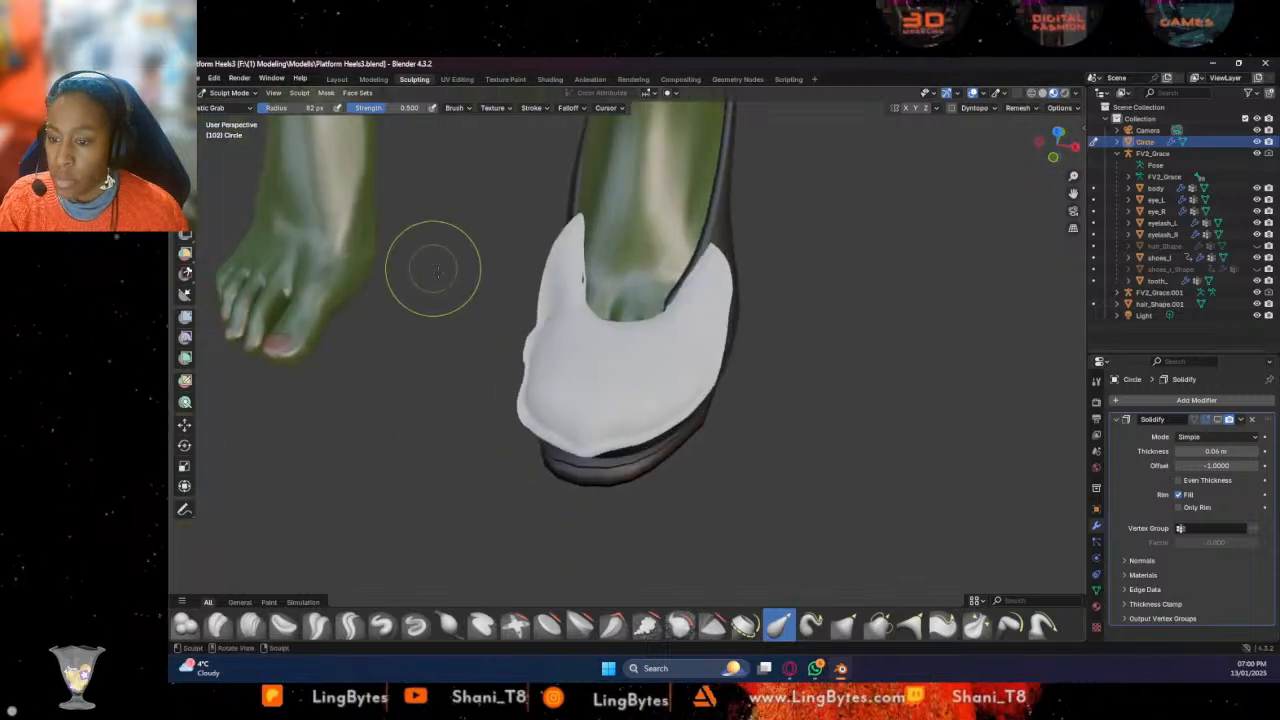
left_click_drag(700, 268, 706, 255)
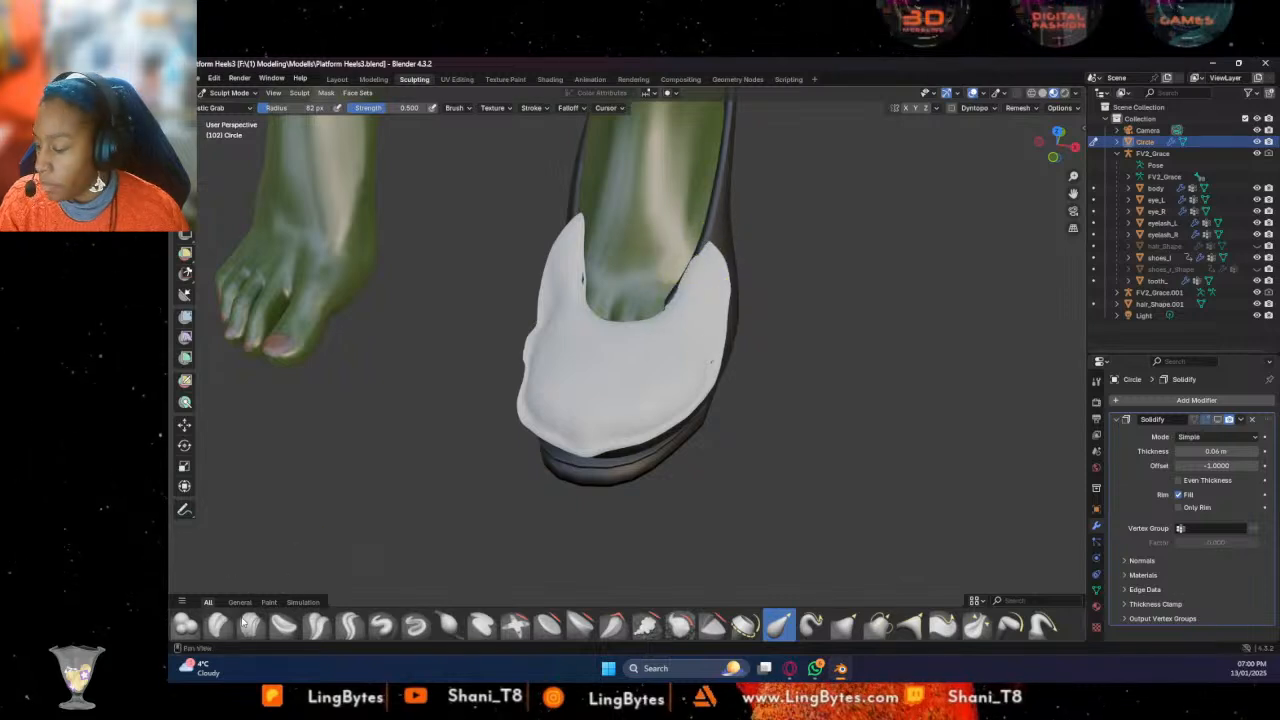
key("x")
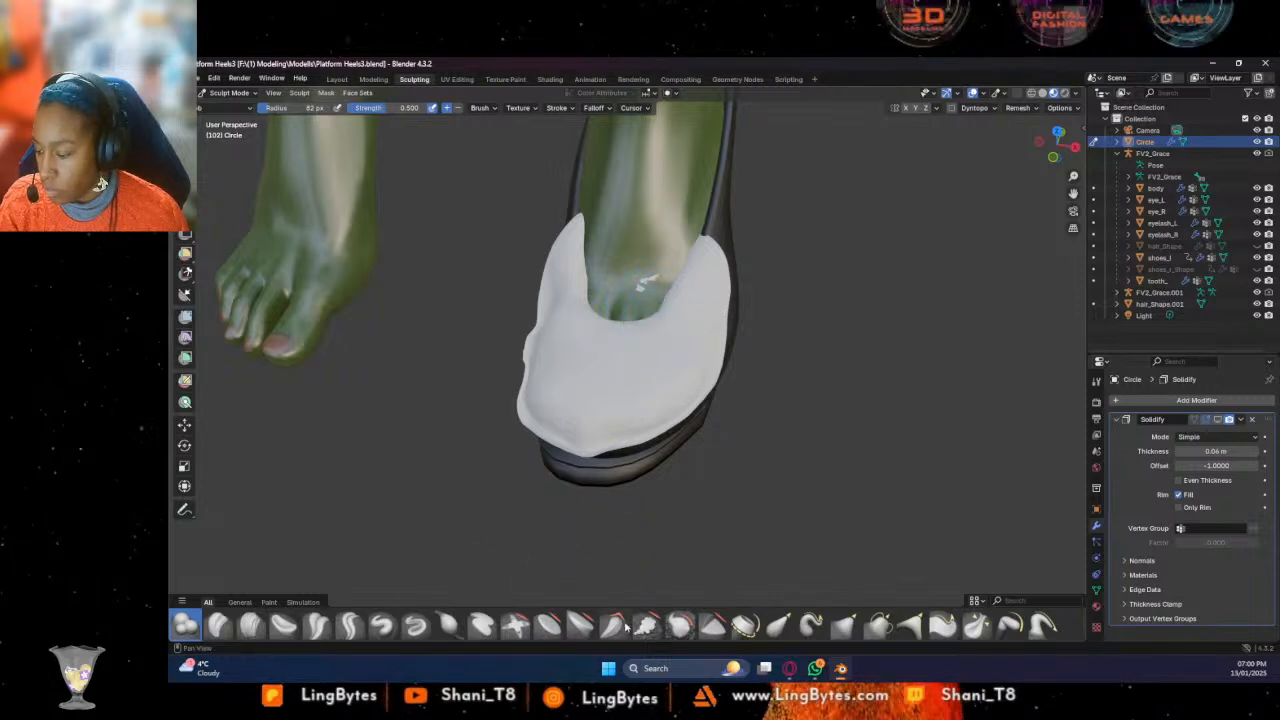
left_click(778, 625)
middle_click_drag(700, 450, 657, 238)
mouse_move(843, 414)
left_mouse_down()
mouse_move(828, 418)
mouse_move(850, 417)
left_mouse_up()
mouse_move(978, 394)
middle_mouse_down()
mouse_move(1072, 384)
mouse_move(1086, 370)
middle_mouse_up()
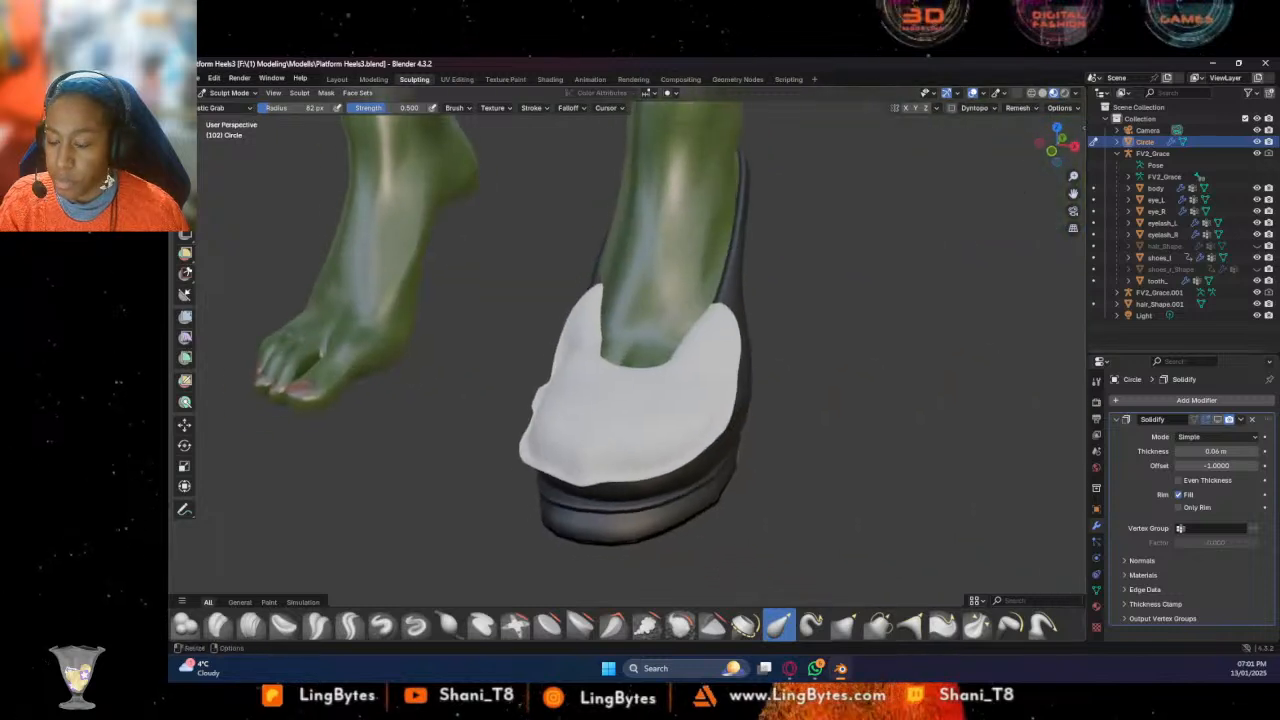
middle_click_drag(674, 461, 694, 418)
Subdivide the whole circle mesh with 3 cuts in Edit Mode and return to Object Mode
left_click(230, 93)
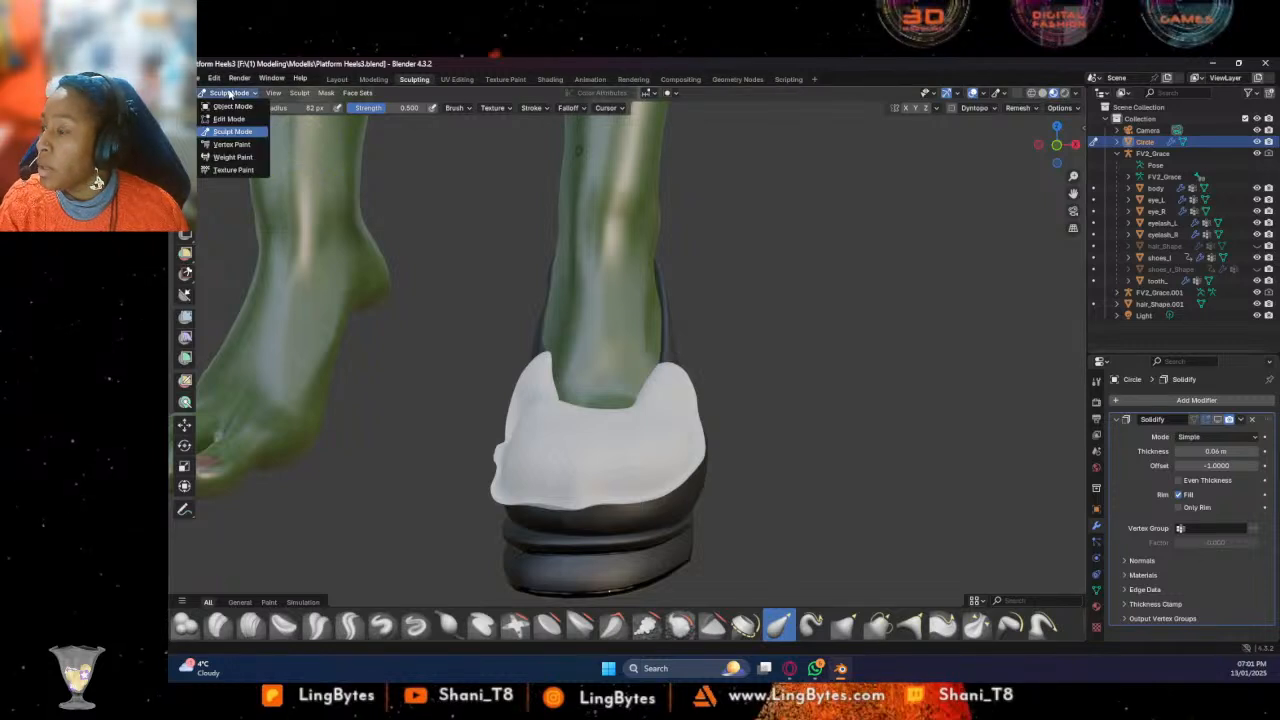
left_click(228, 119)
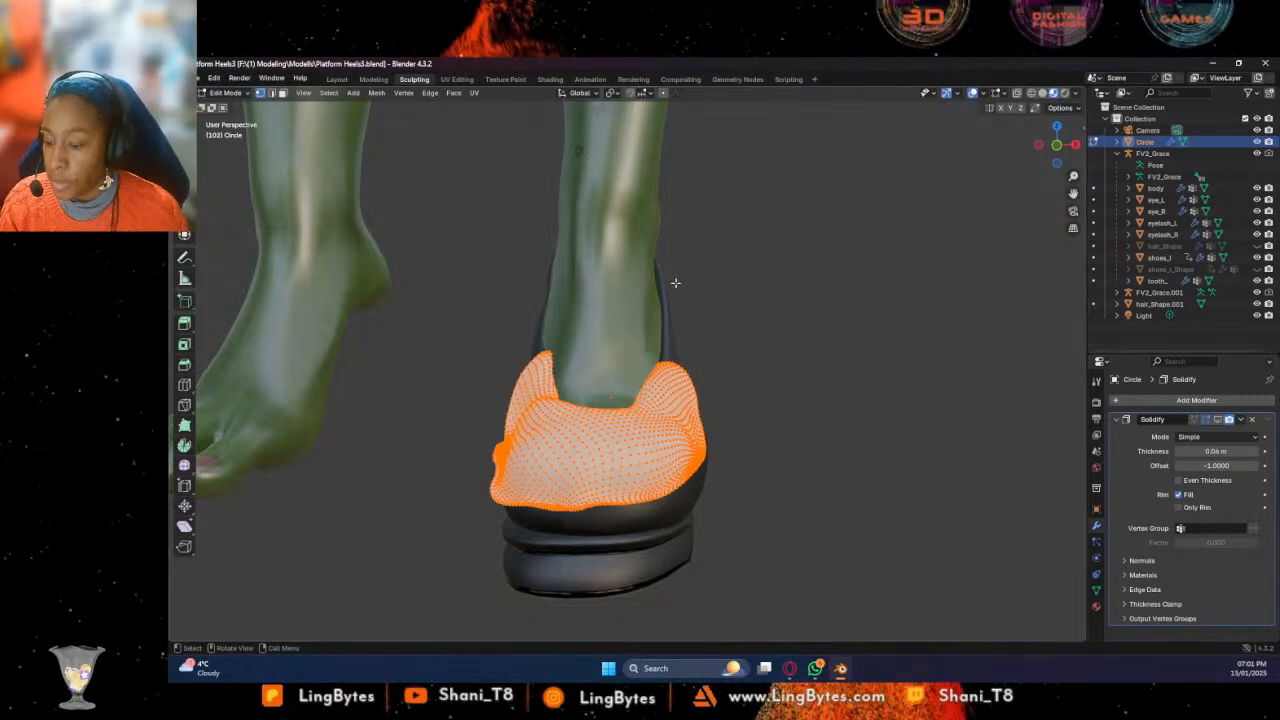
right_click(621, 449)
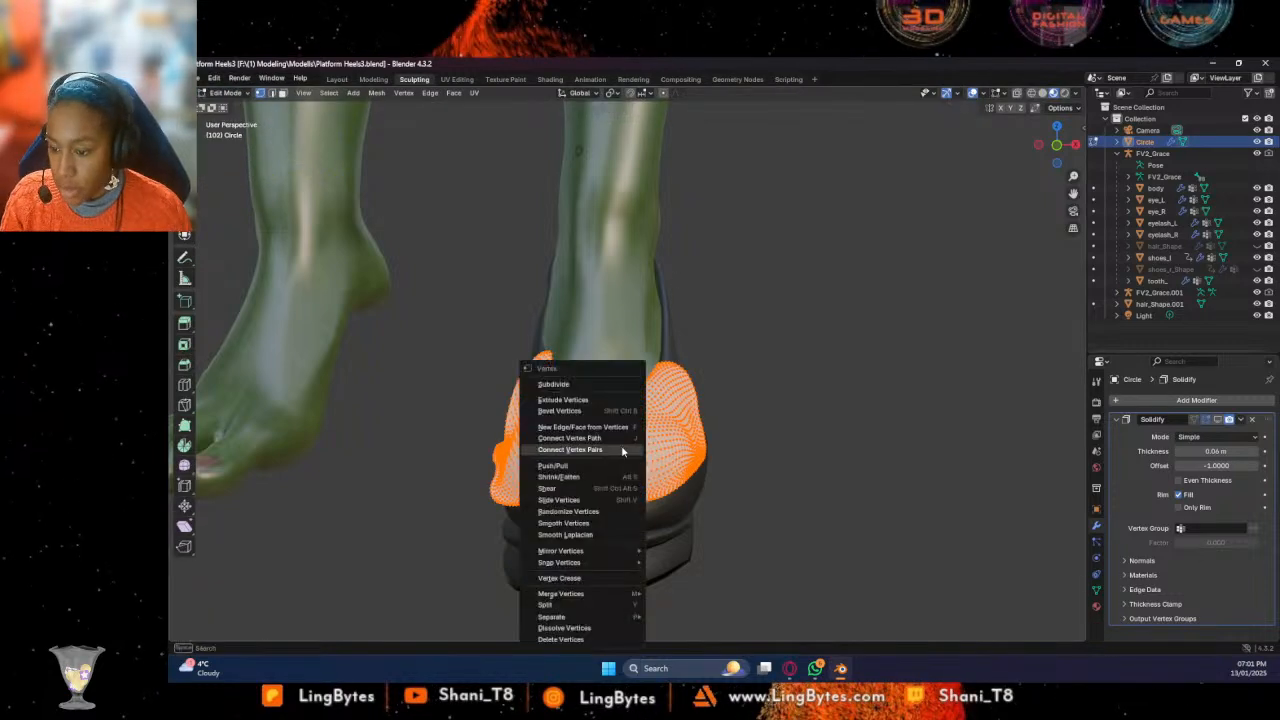
left_click(590, 384)
left_click(258, 631)
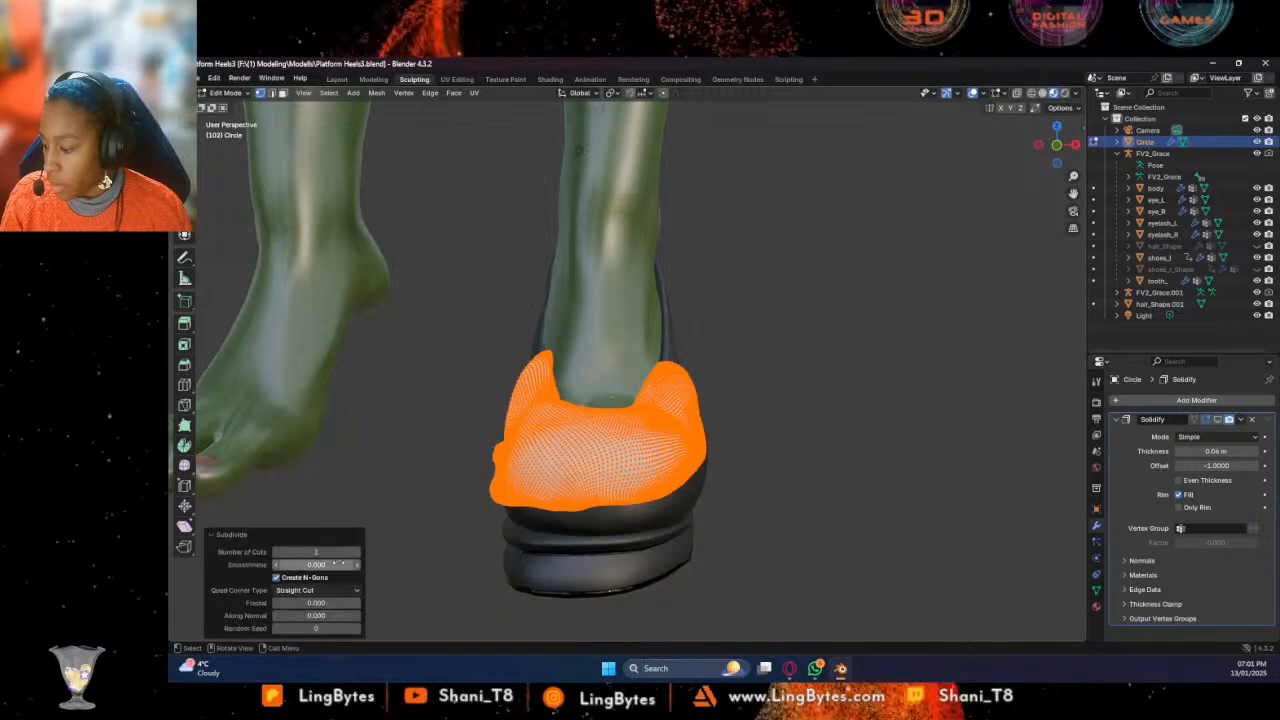
left_click(357, 552)
left_click(357, 552)
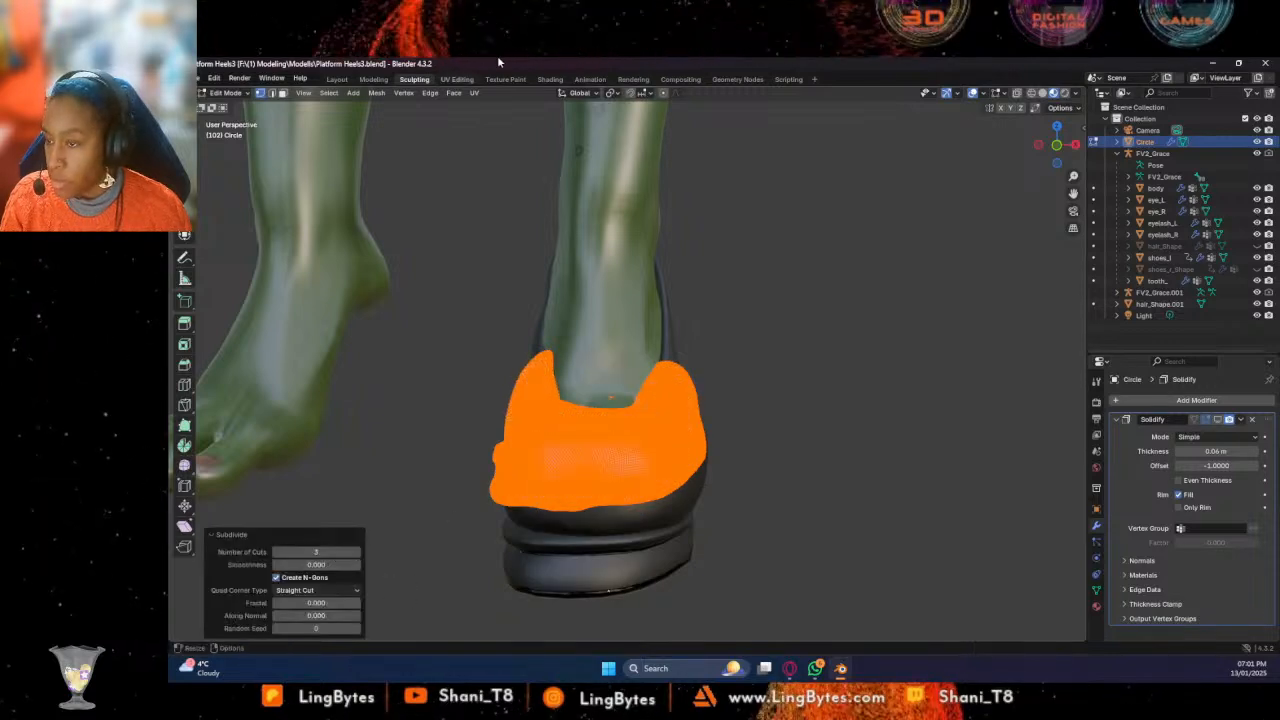
left_click(448, 163)
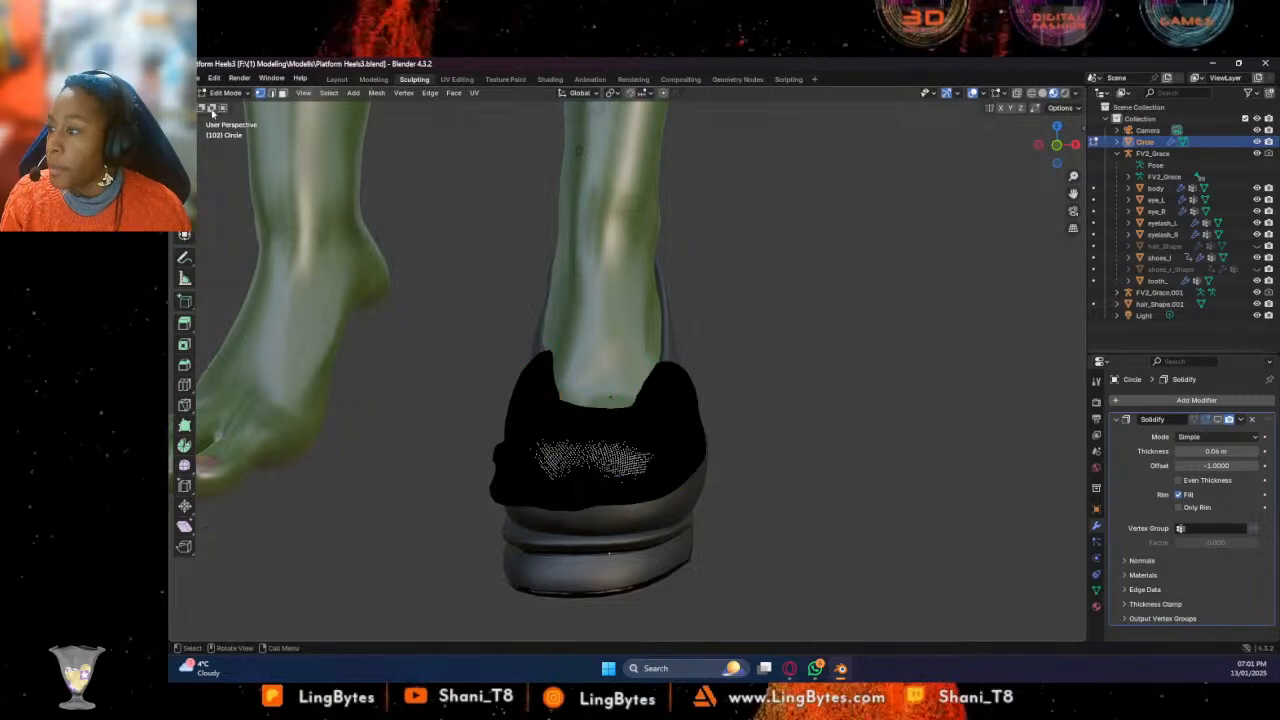
left_click(225, 92)
left_click(230, 104)
middle_click_drag(875, 336, 802, 366)
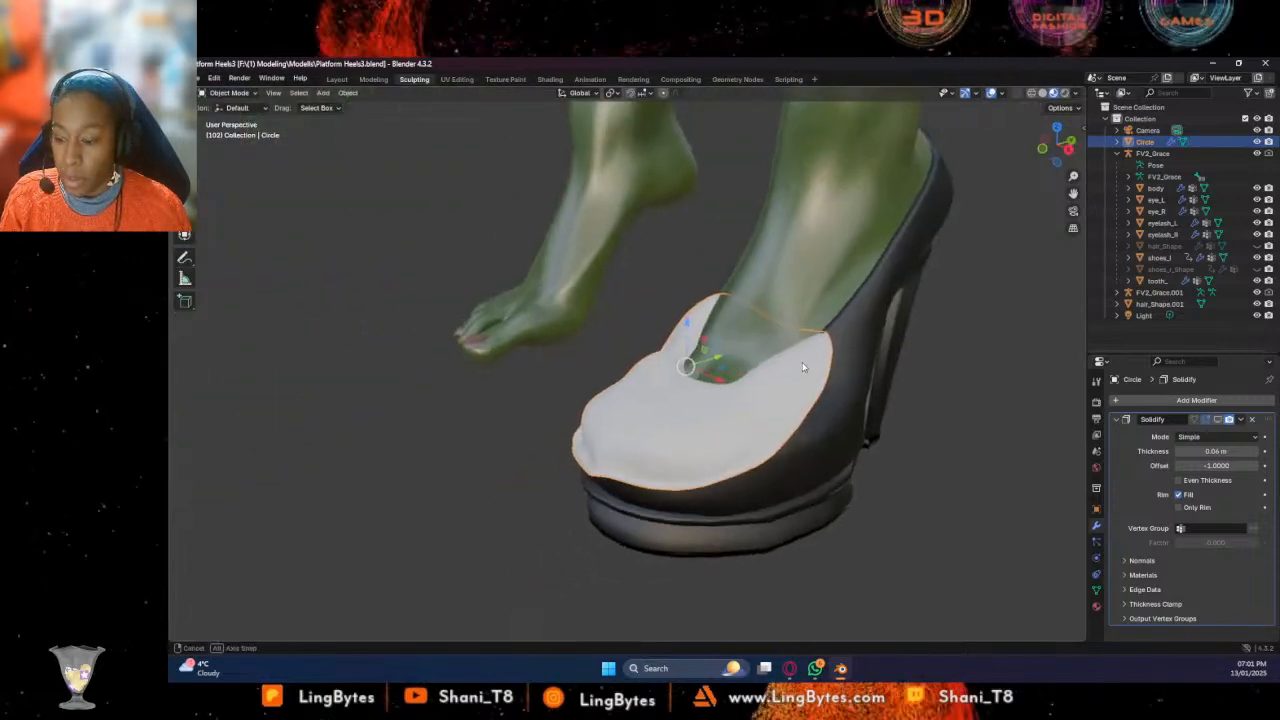
right_click(647, 438)
middle_click_drag(586, 366, 457, 529)
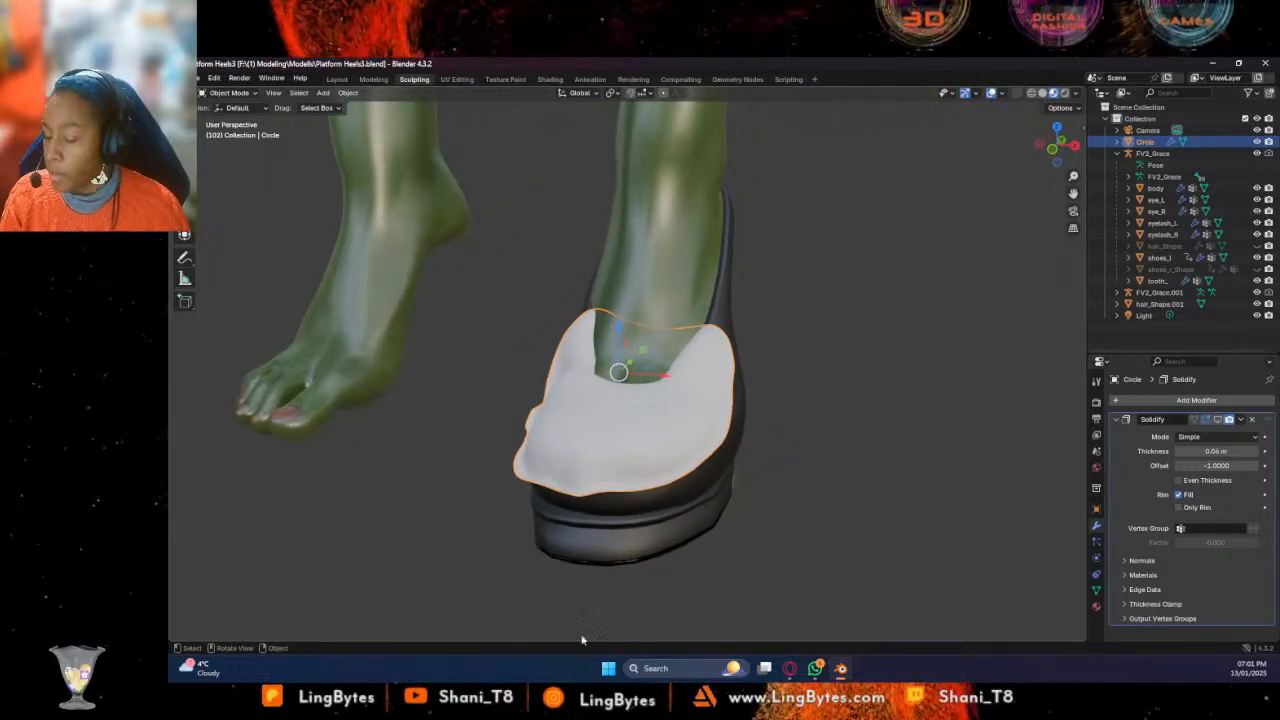
Return the circle to Sculpt Mode and pull drips down from its front and side edges with the Grab Silhouette brush
left_click(336, 79)
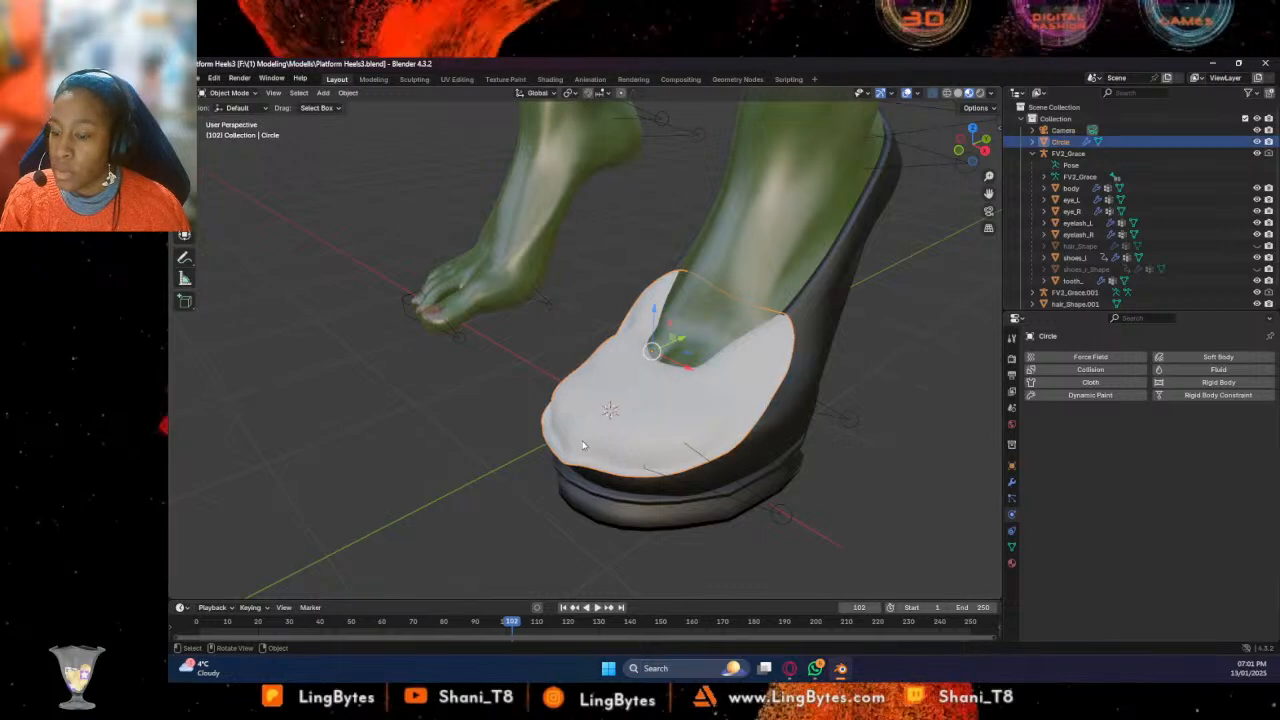
left_click(414, 79)
mouse_move(848, 527)
middle_mouse_down()
mouse_move(853, 556)
mouse_move(838, 433)
middle_mouse_up()
left_click(911, 625)
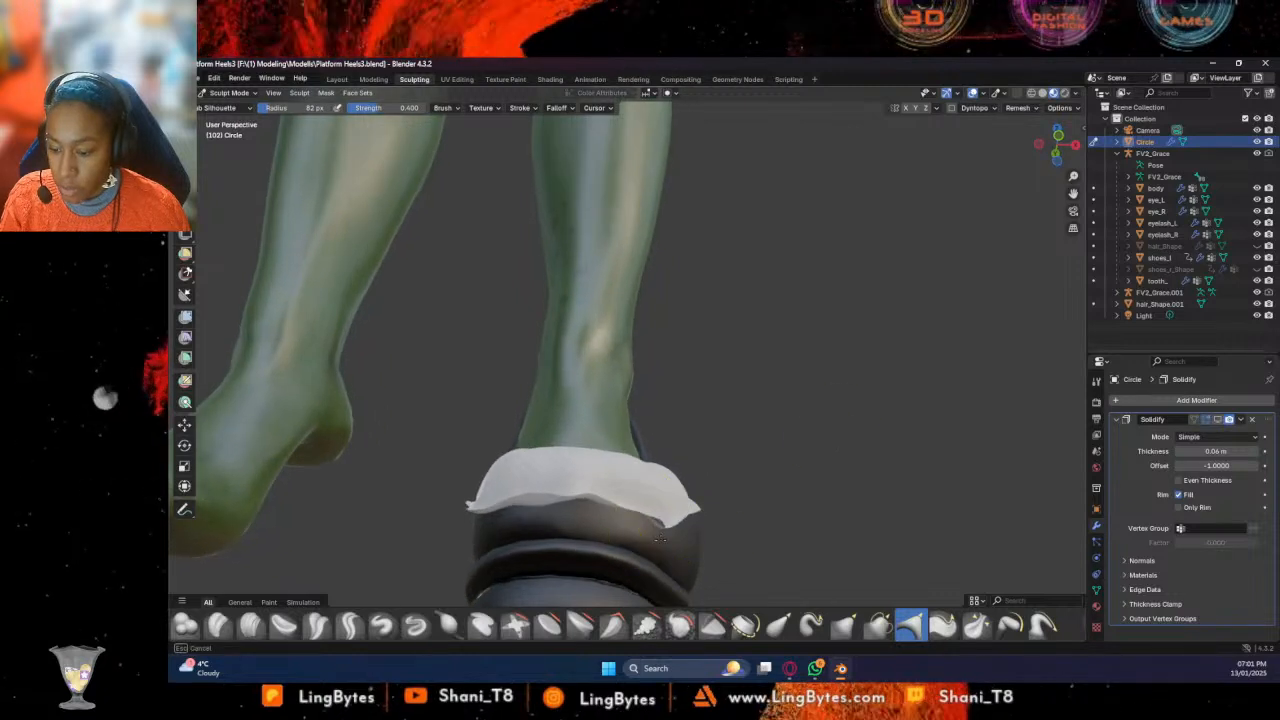
left_click_drag(677, 550, 673, 590)
mouse_move(673, 590)
middle_mouse_down()
mouse_move(620, 600)
mouse_move(520, 583)
middle_mouse_up()
left_click_drag(678, 527, 647, 511)
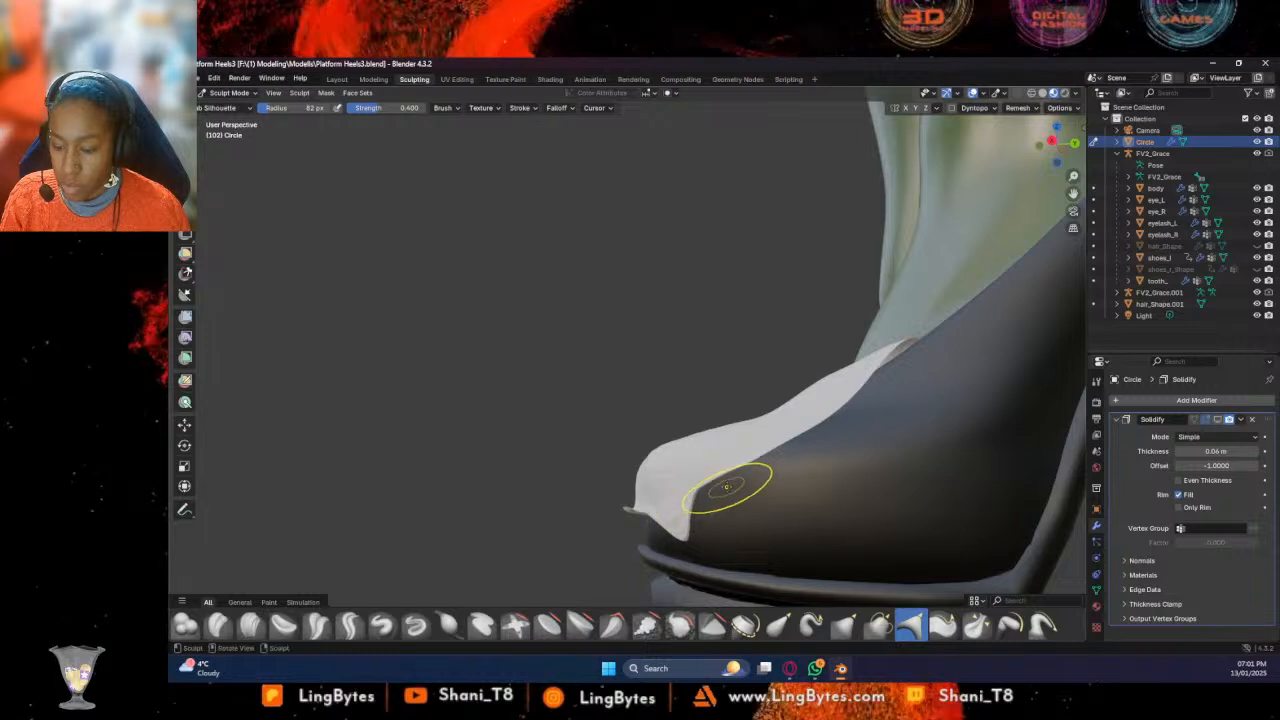
left_click_drag(742, 468, 741, 512)
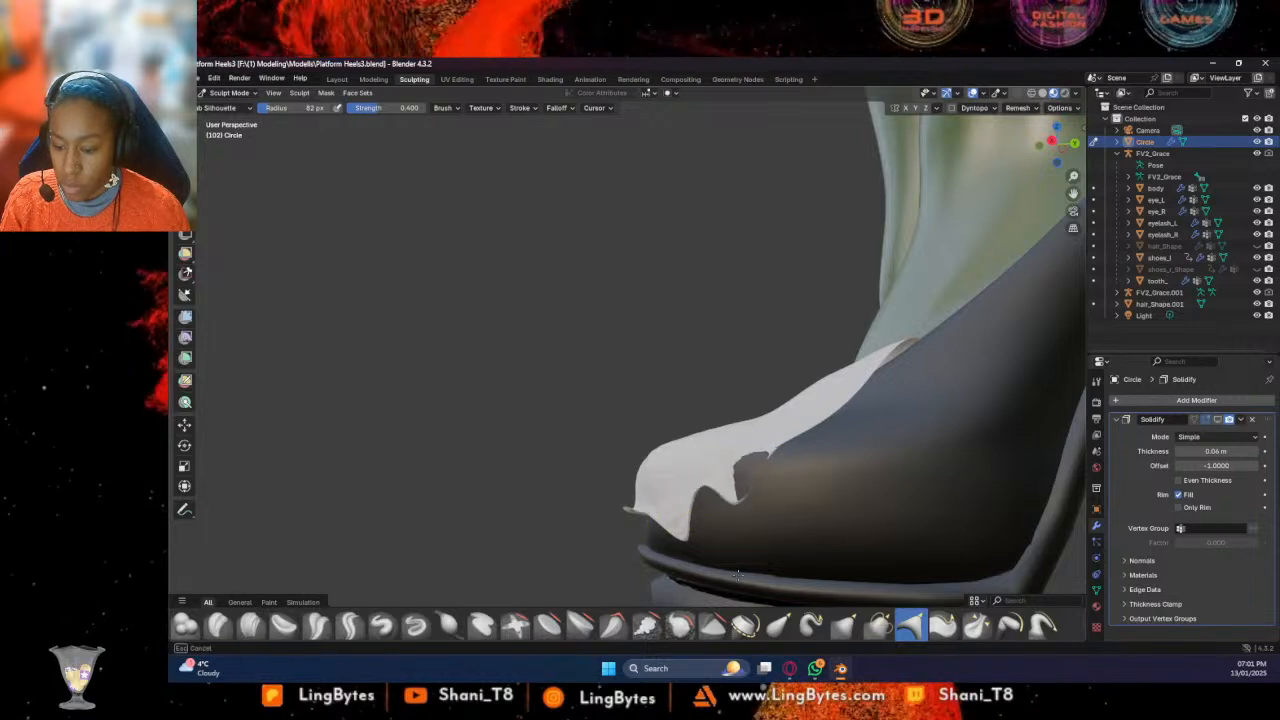
Pull the drips against the toe's side with Grab Silhouette and build up their surface with the Clay brush
middle_click_drag(786, 486, 723, 491)
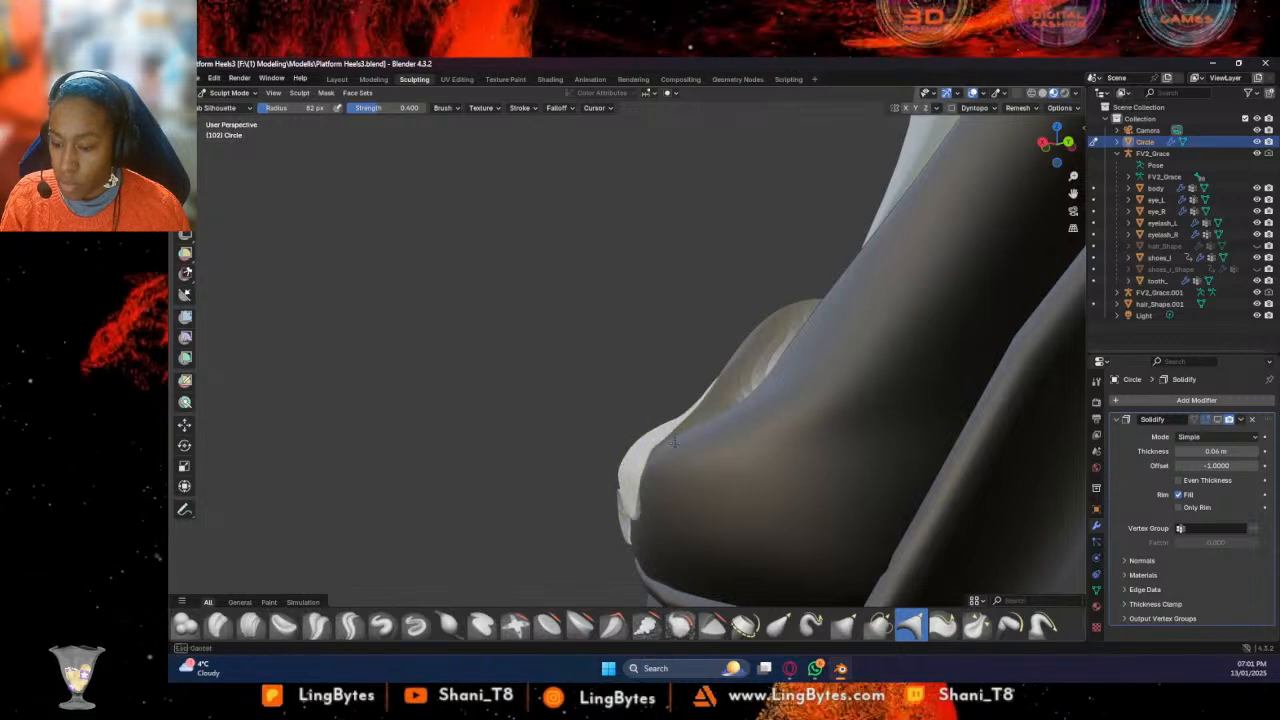
middle_click_drag(677, 500, 612, 555)
mouse_move(612, 555)
left_mouse_down()
mouse_move(608, 536)
mouse_move(607, 561)
mouse_move(625, 557)
mouse_move(620, 547)
left_mouse_up()
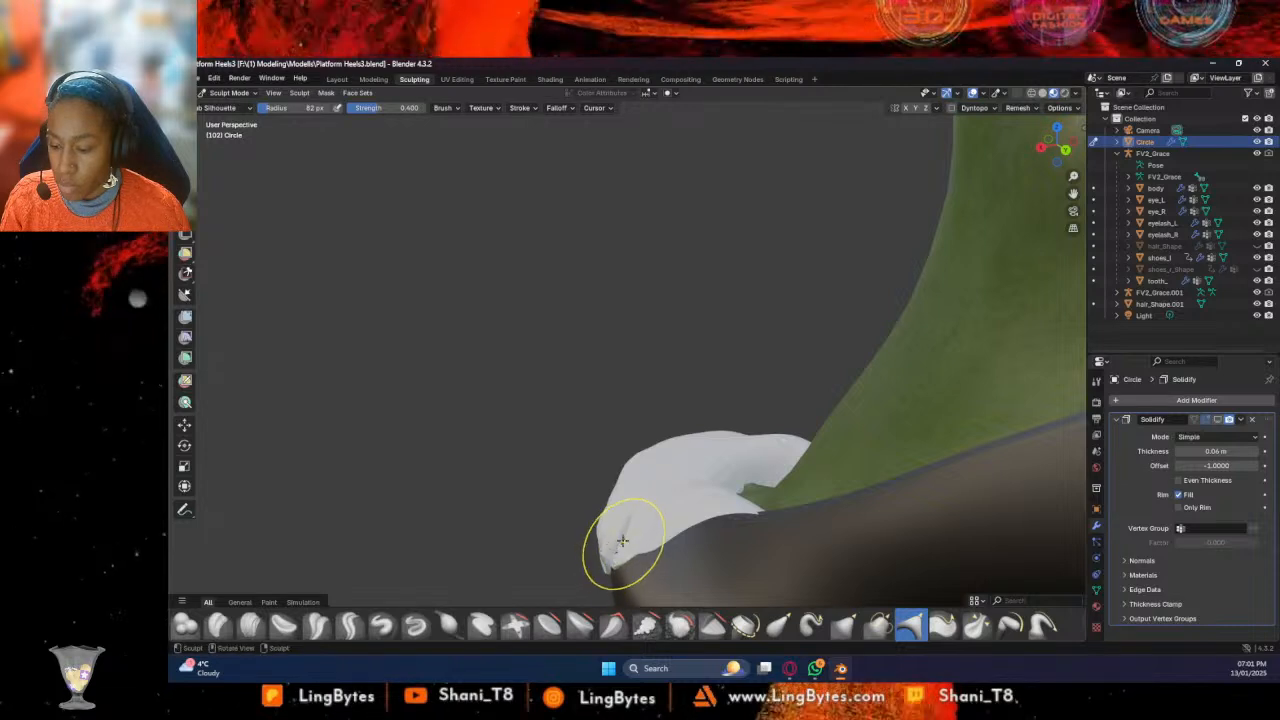
middle_click_drag(609, 557, 629, 480)
mouse_move(629, 480)
left_mouse_down()
mouse_move(634, 490)
mouse_move(651, 473)
left_mouse_up()
left_click(218, 626)
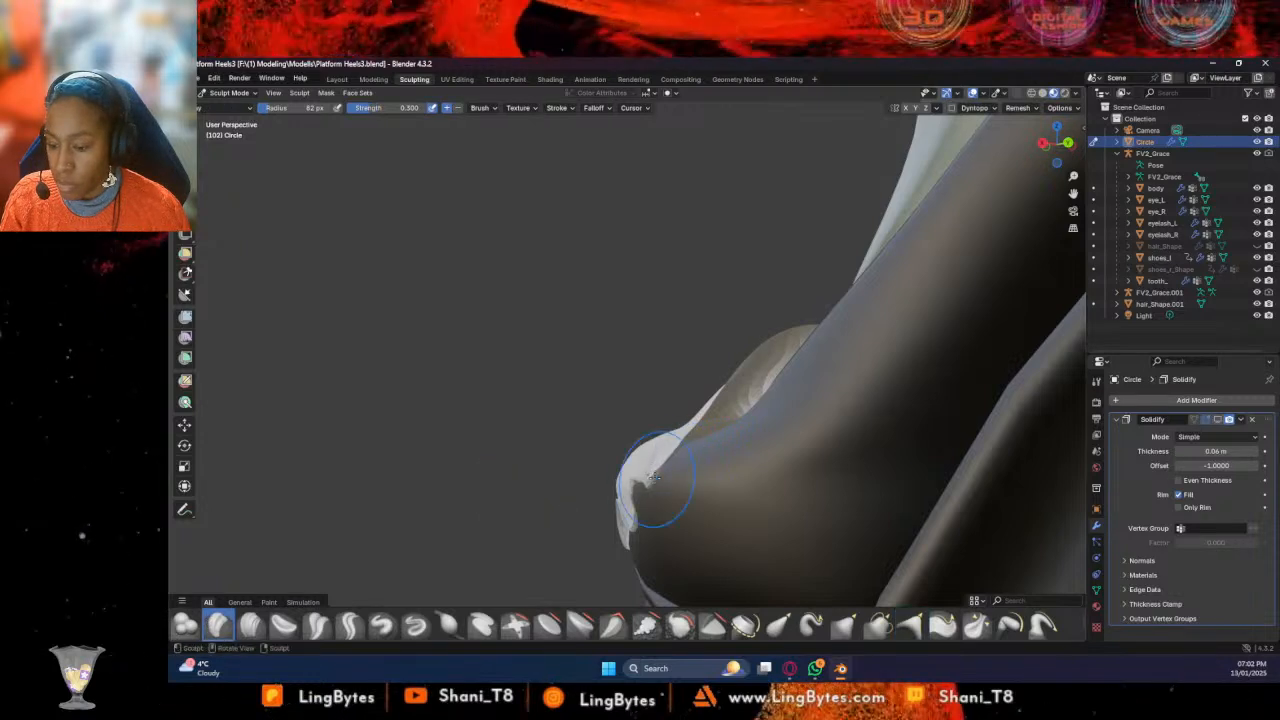
middle_click_drag(640, 485, 678, 510)
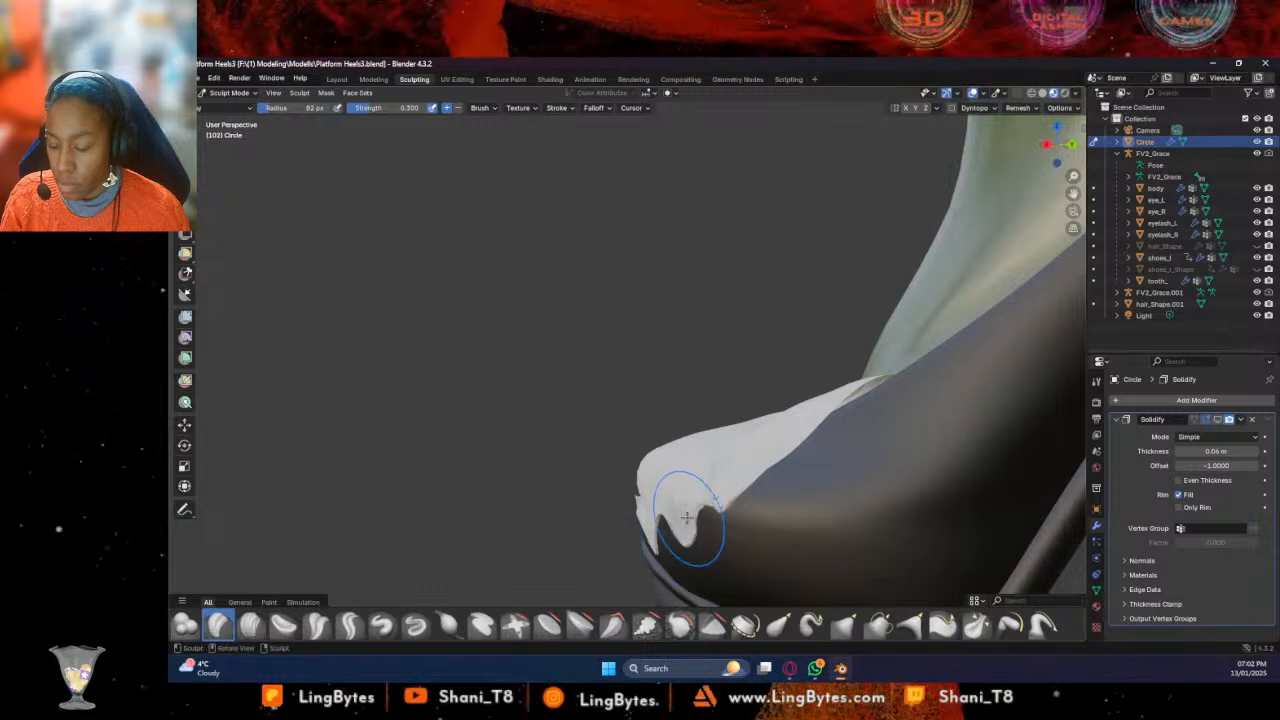
Pull another drip down farther back along the circle's side edge and fill its gap with the Blob brush
left_click(909, 624)
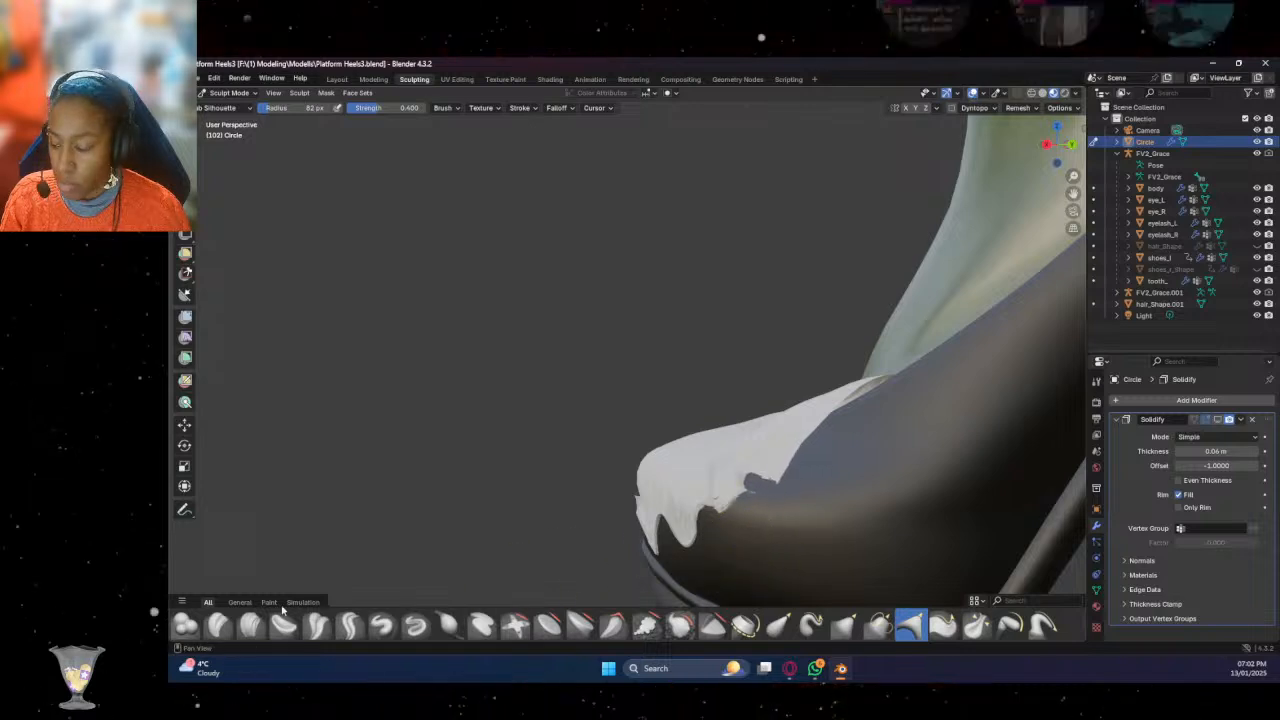
left_click(186, 625)
left_click_drag(720, 461, 764, 484)
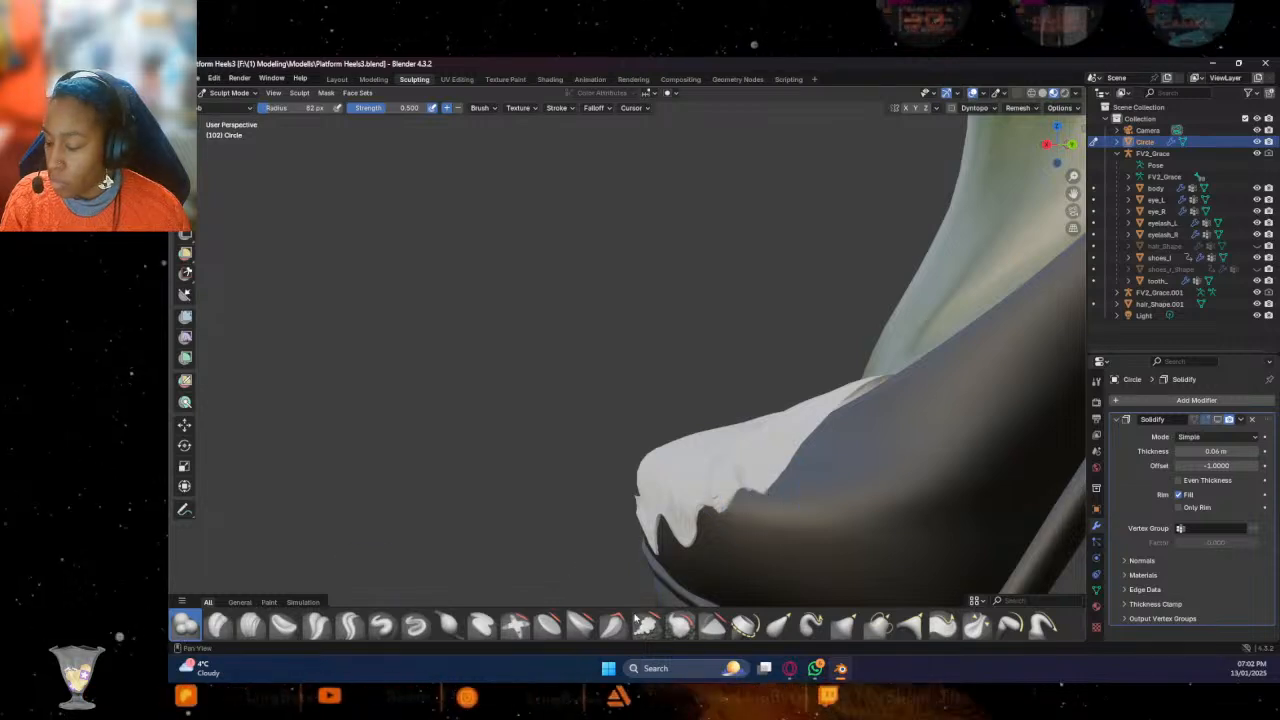
Pull more drips down along the side edge toward the foot opening and at the toe with Grab Silhouette
left_click(909, 624)
mouse_move(780, 517)
left_mouse_down()
mouse_move(737, 494)
mouse_move(751, 500)
mouse_move(777, 474)
mouse_move(773, 490)
left_mouse_up()
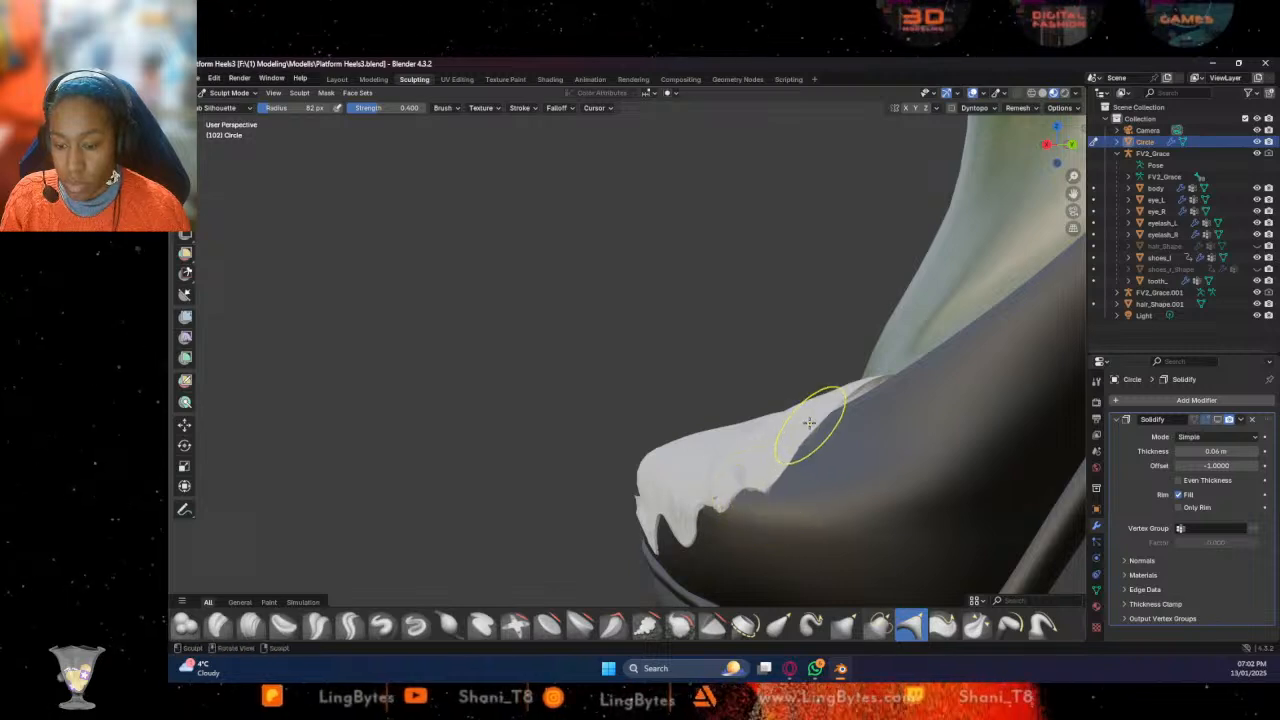
mouse_move(819, 460)
left_mouse_down()
mouse_move(851, 383)
mouse_move(866, 413)
mouse_move(838, 421)
left_mouse_up()
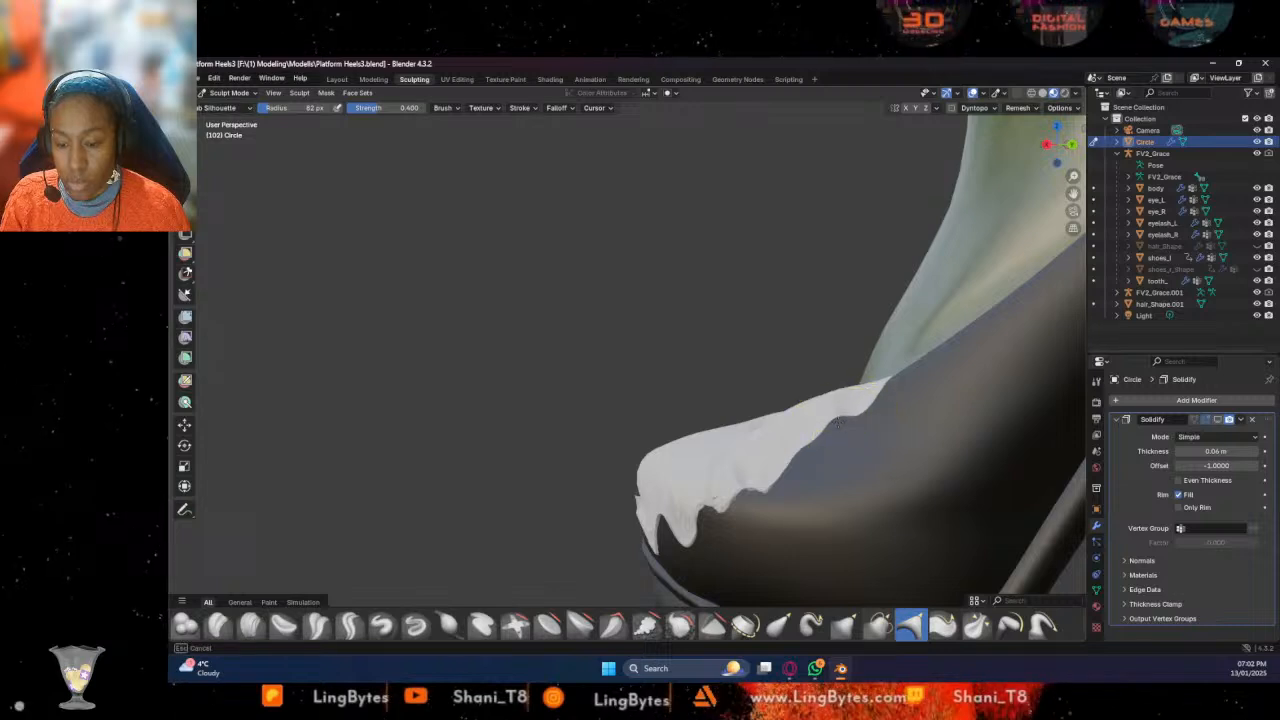
middle_click_drag(806, 473, 910, 462)
left_click_drag(628, 531, 620, 557)
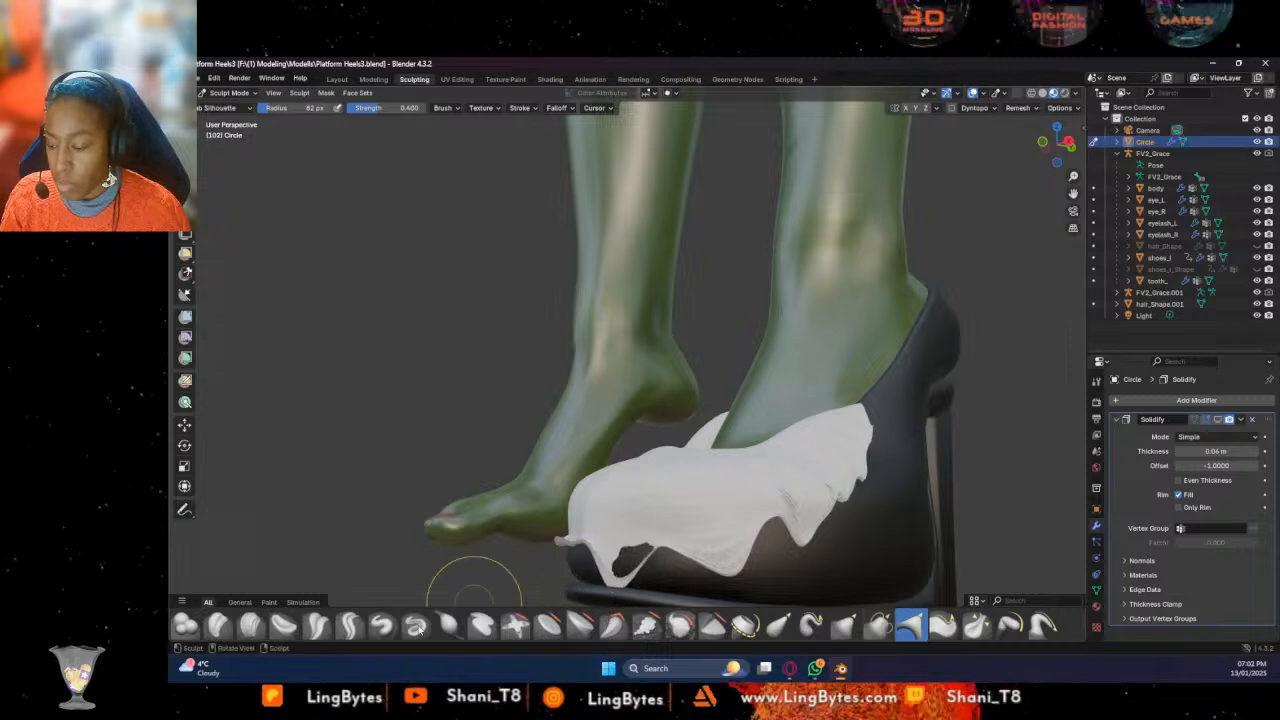
Fill the gap in the front drip with the Blob brush, and pull and fill another drip at the toe tip using Grab Silhouette
left_click(184, 625)
left_click_drag(652, 528, 626, 547)
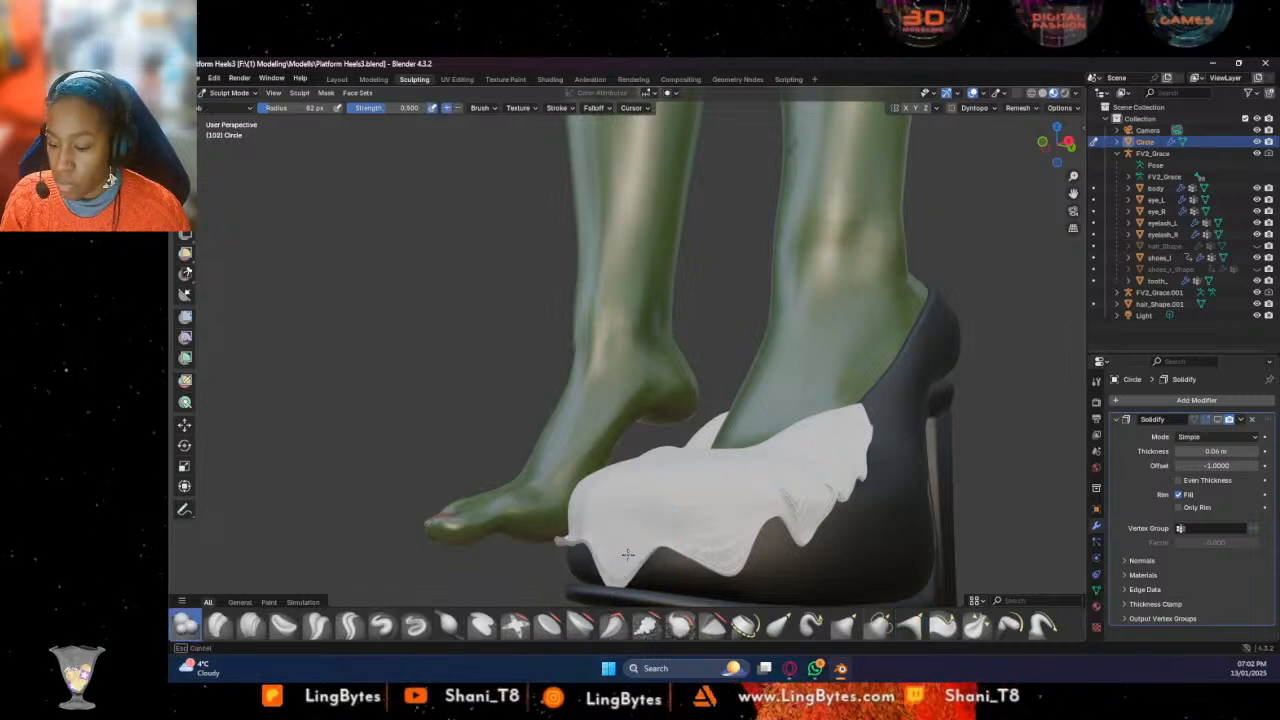
middle_click_drag(462, 598, 605, 505)
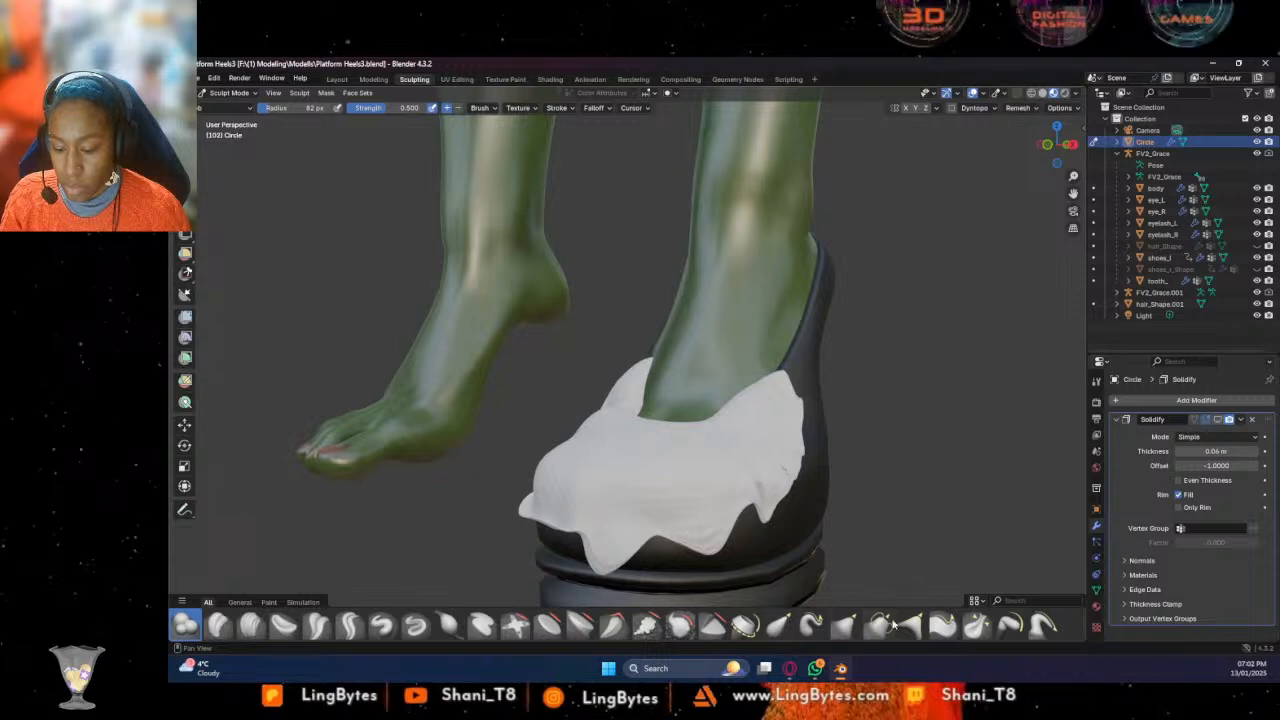
left_click(912, 626)
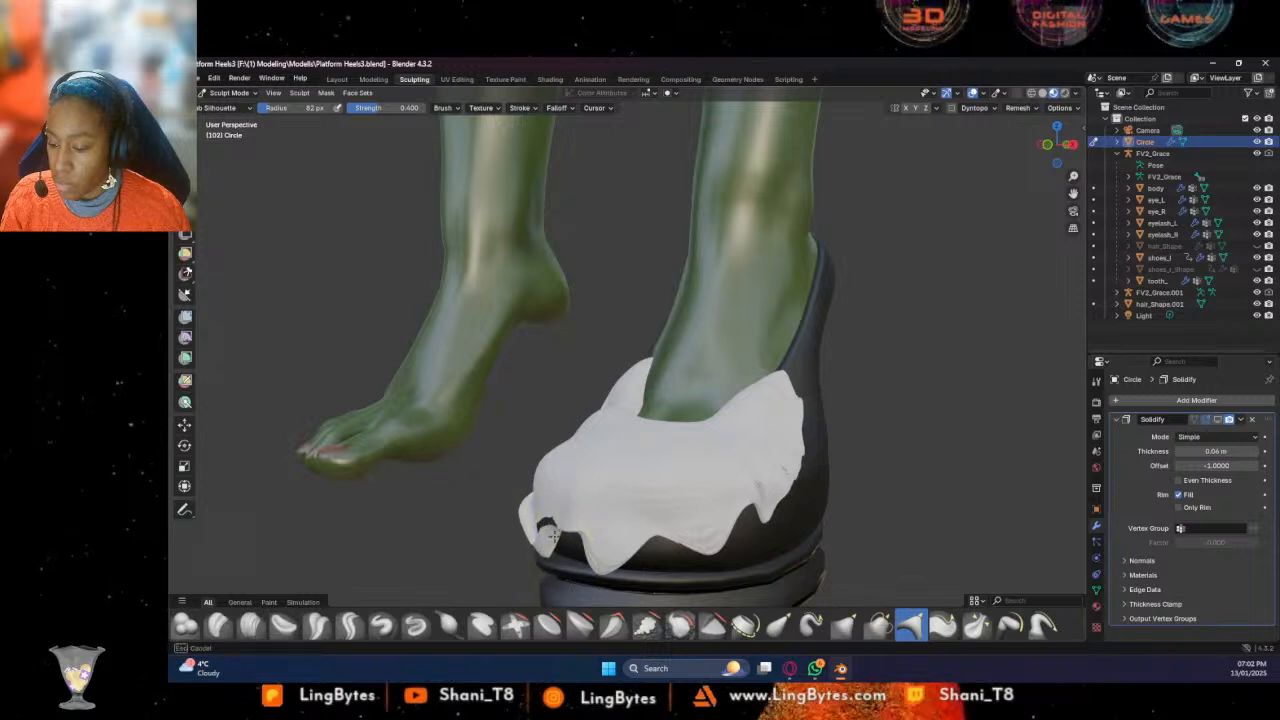
key("x")
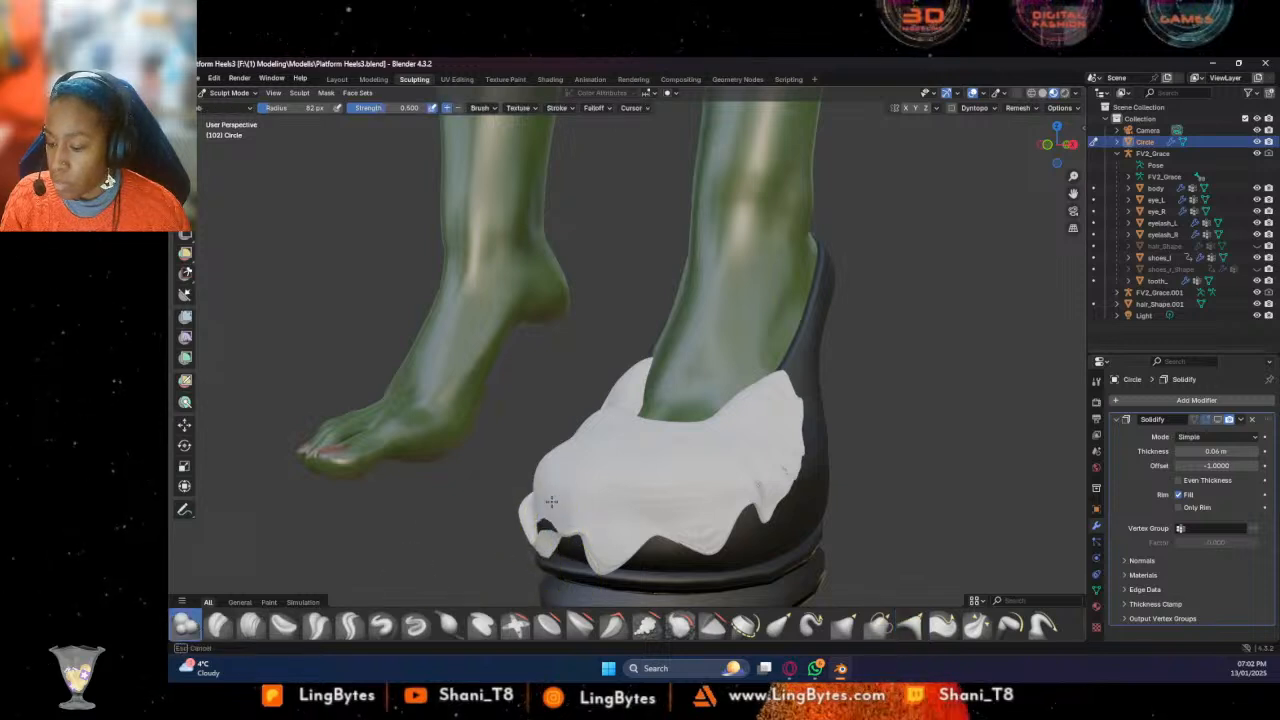
middle_click_drag(551, 530, 742, 514)
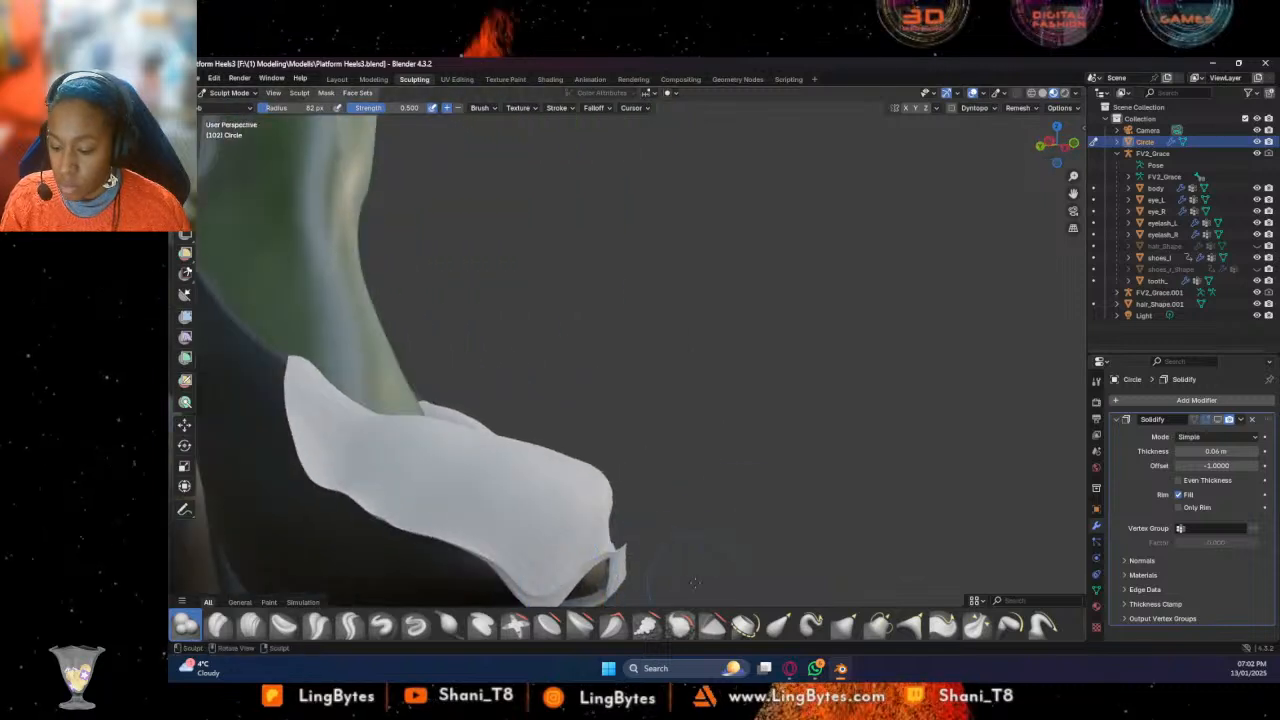
Smooth the drips around the toe and outer side, and reshape the small drips along the rear outer edge with Grab Silhouette
left_click(679, 625)
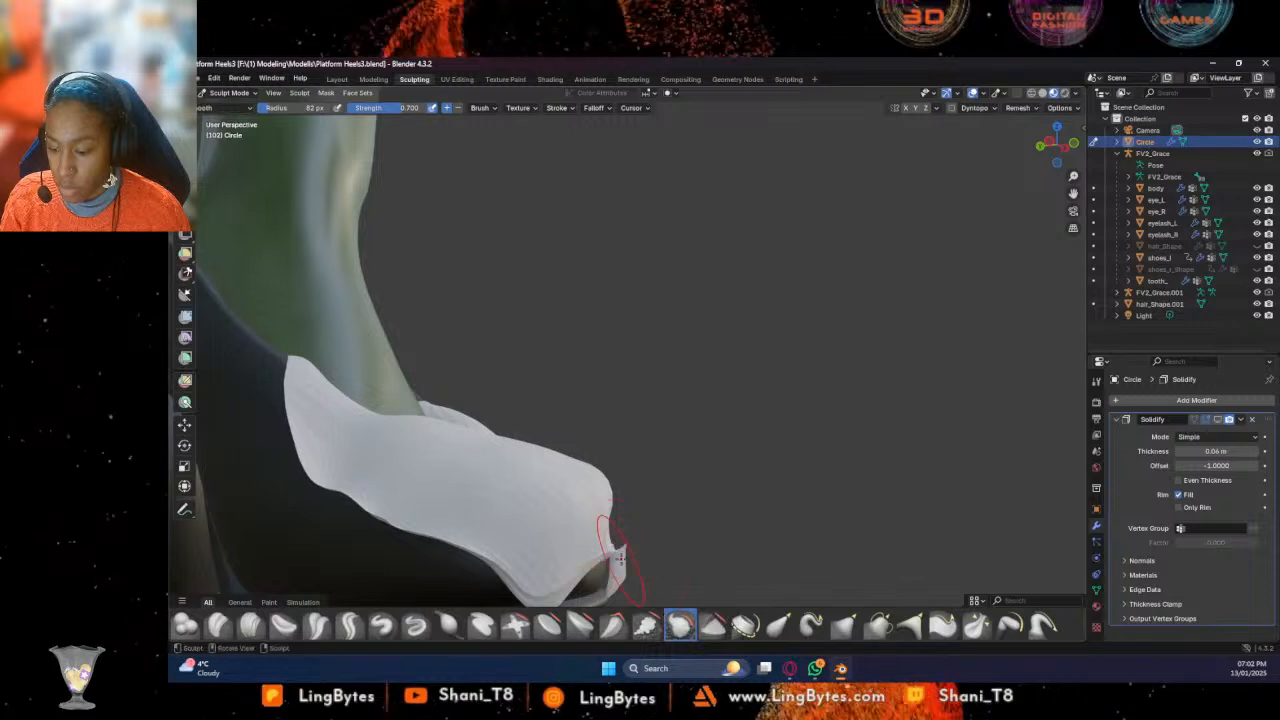
middle_click_drag(617, 578, 517, 565)
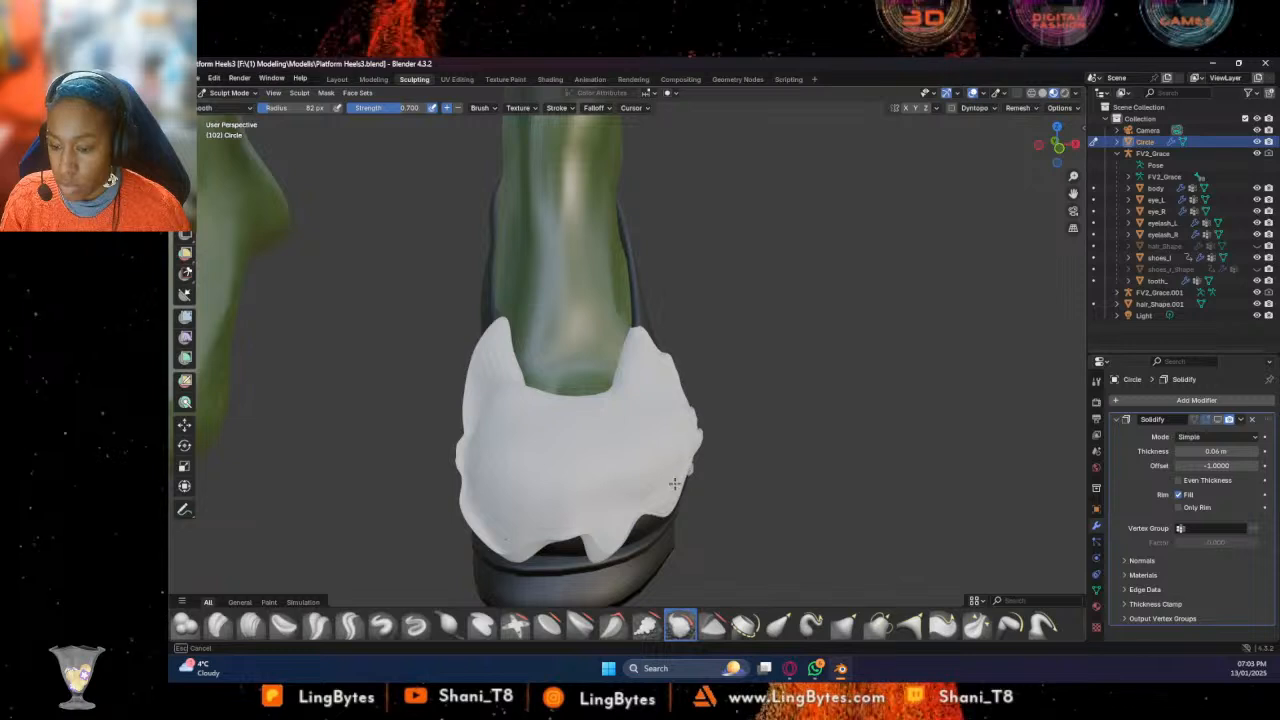
middle_click_drag(689, 390, 740, 530)
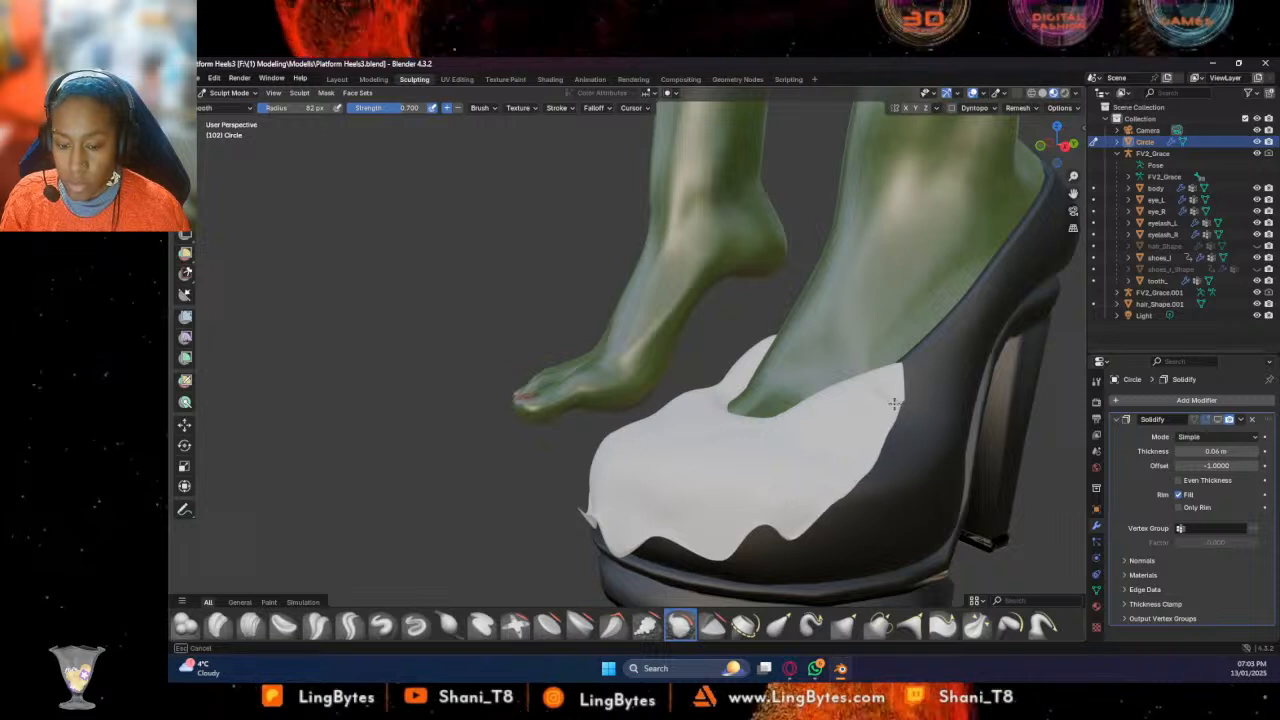
left_click(910, 625)
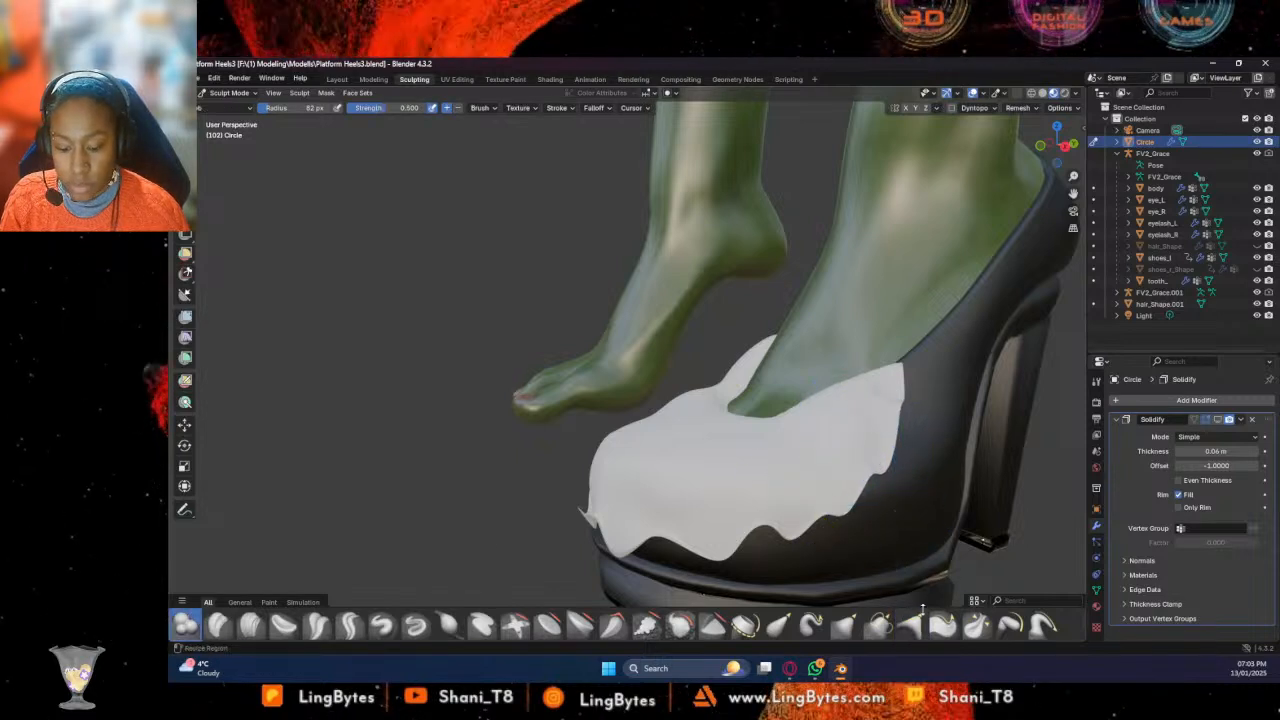
middle_click_drag(591, 500, 634, 491)
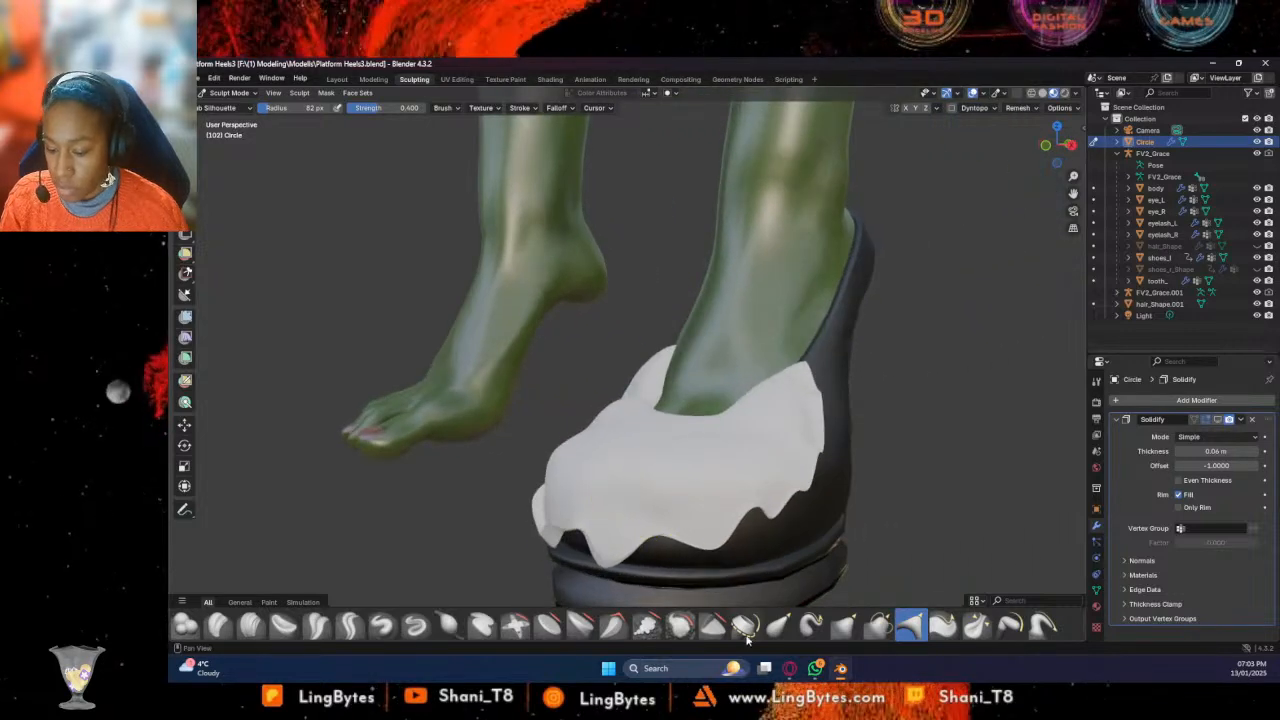
Smooth the drips along the front edge of the toe with the Smooth brush
left_click(679, 625)
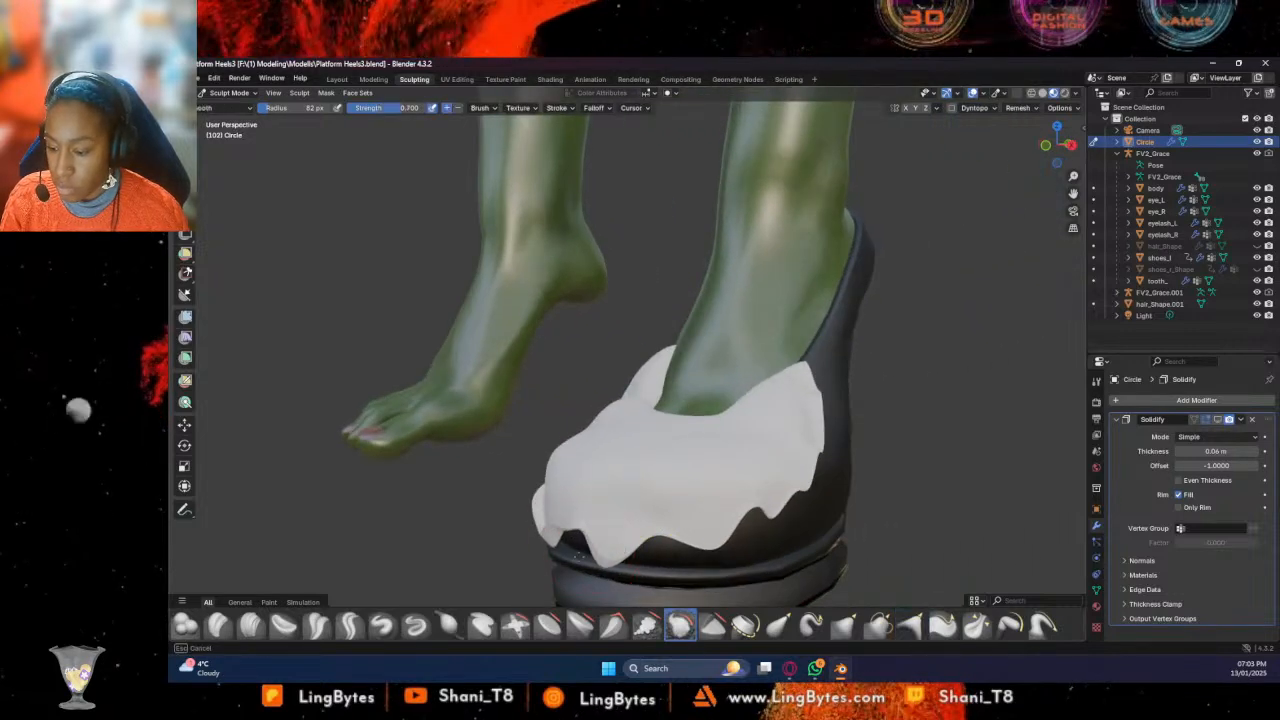
mouse_move(591, 540)
left_mouse_down()
mouse_move(612, 555)
mouse_move(531, 553)
mouse_move(559, 517)
left_mouse_up()
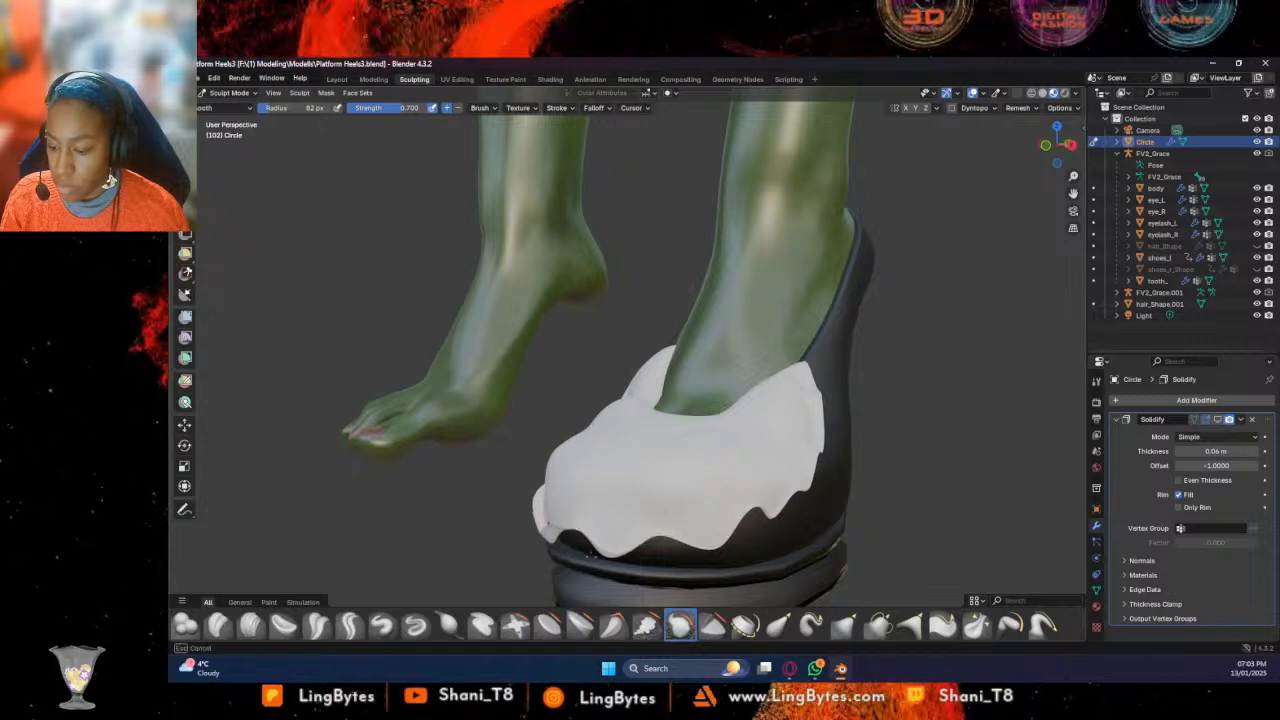
left_click_drag(598, 528, 600, 532)
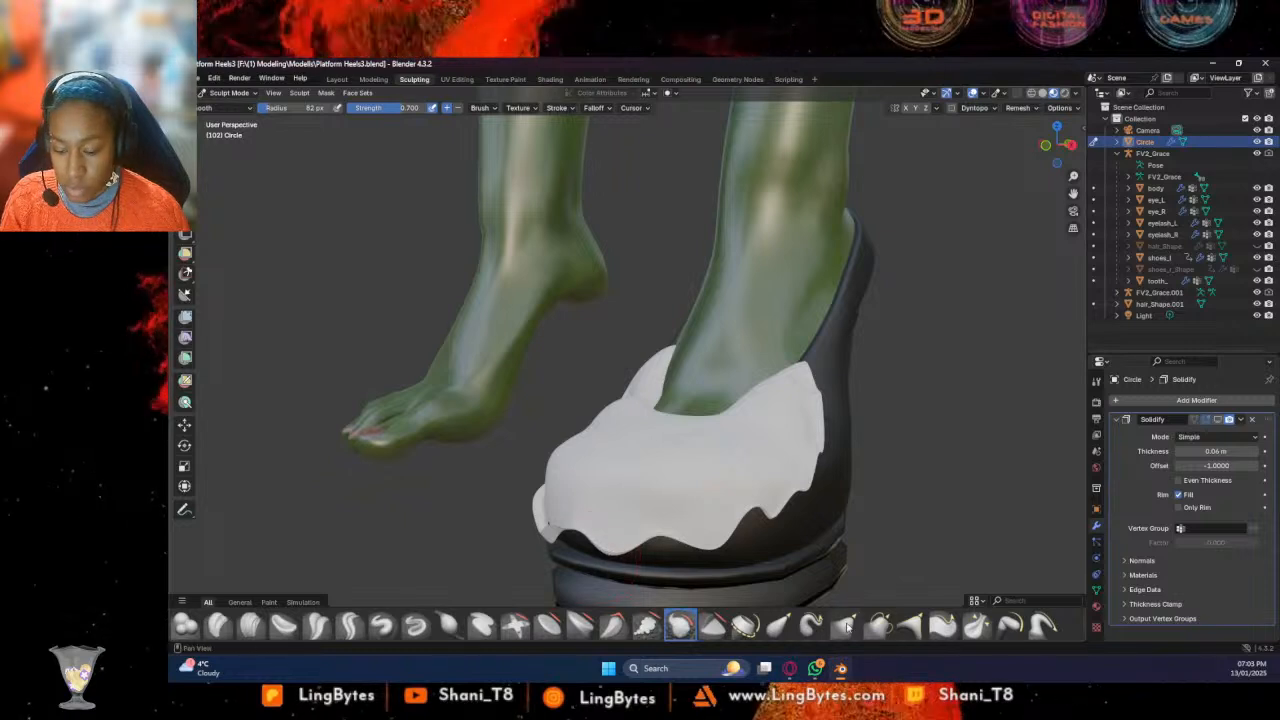
Pull the front drips farther down over the toe with the Grab brush to make them longer and more distinct
key("g")
middle_click_drag(610, 563, 537, 565)
mouse_move(538, 565)
left_mouse_down()
mouse_move(503, 537)
mouse_move(495, 553)
mouse_move(512, 597)
mouse_move(520, 566)
left_mouse_up()
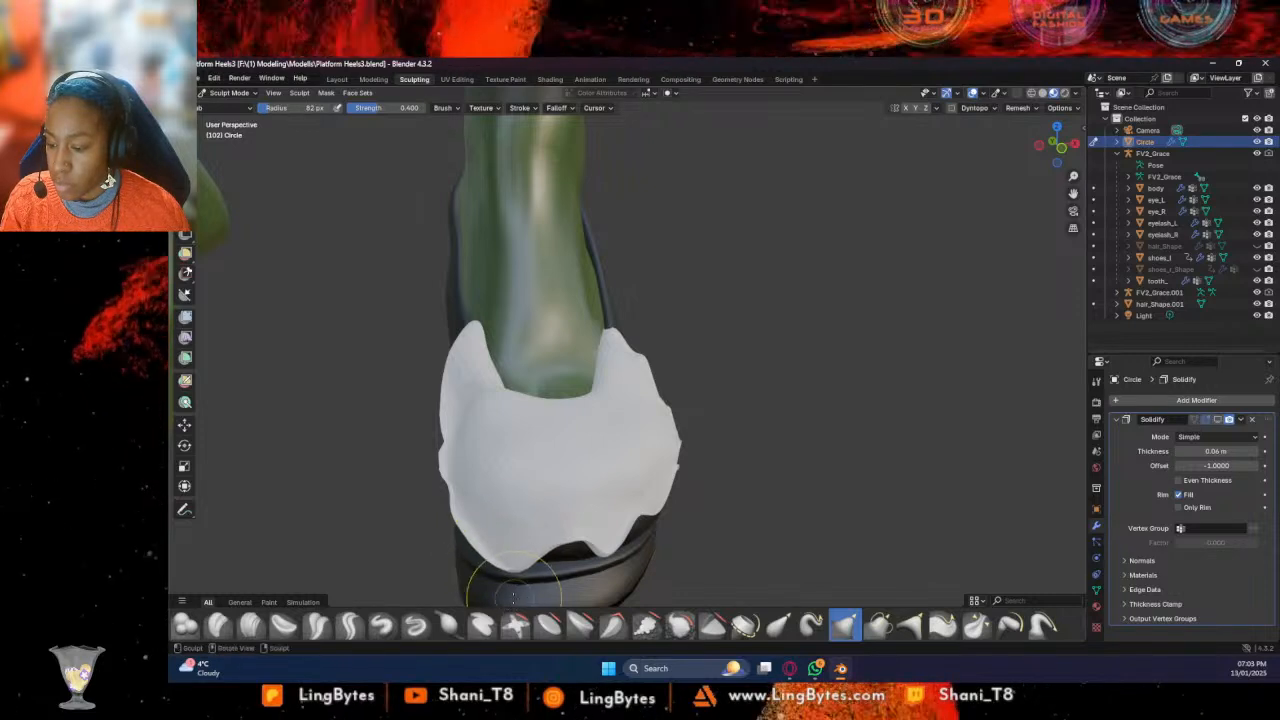
middle_click_drag(525, 560, 538, 518)
mouse_move(538, 518)
left_mouse_down()
mouse_move(473, 530)
mouse_move(484, 472)
left_mouse_up()
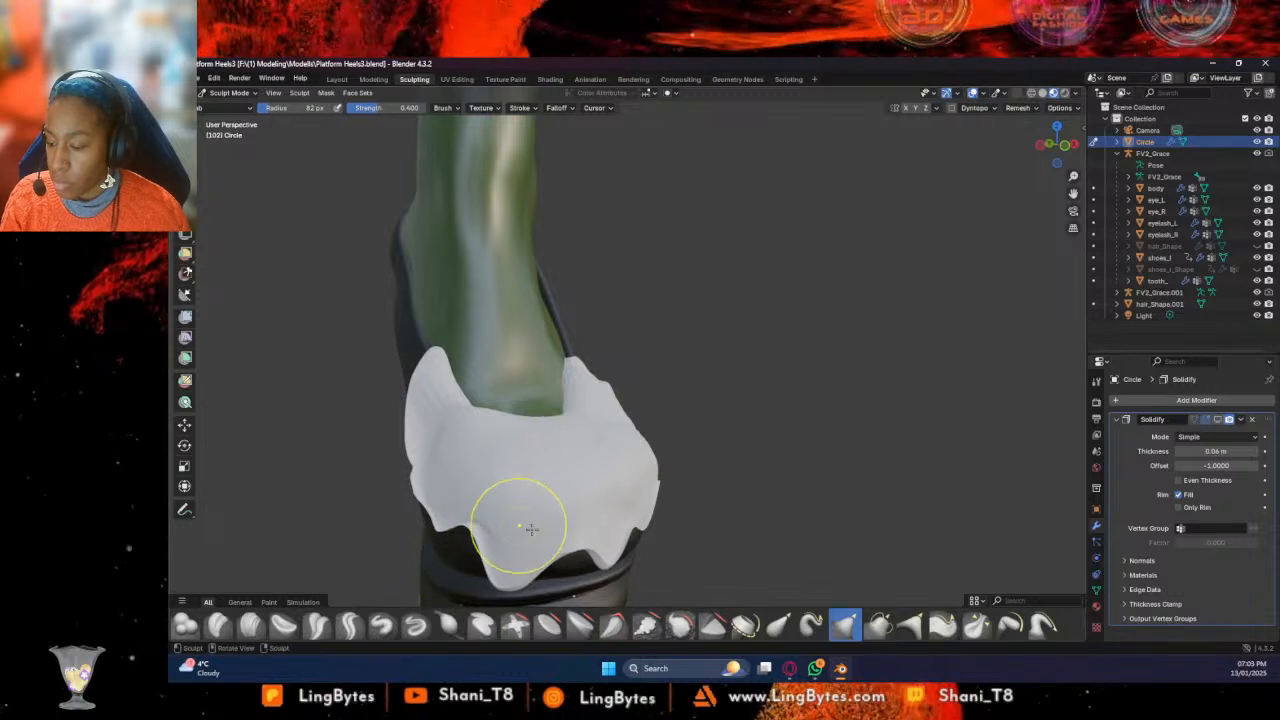
mouse_move(574, 530)
middle_mouse_down()
mouse_move(577, 500)
mouse_move(591, 565)
middle_mouse_up()
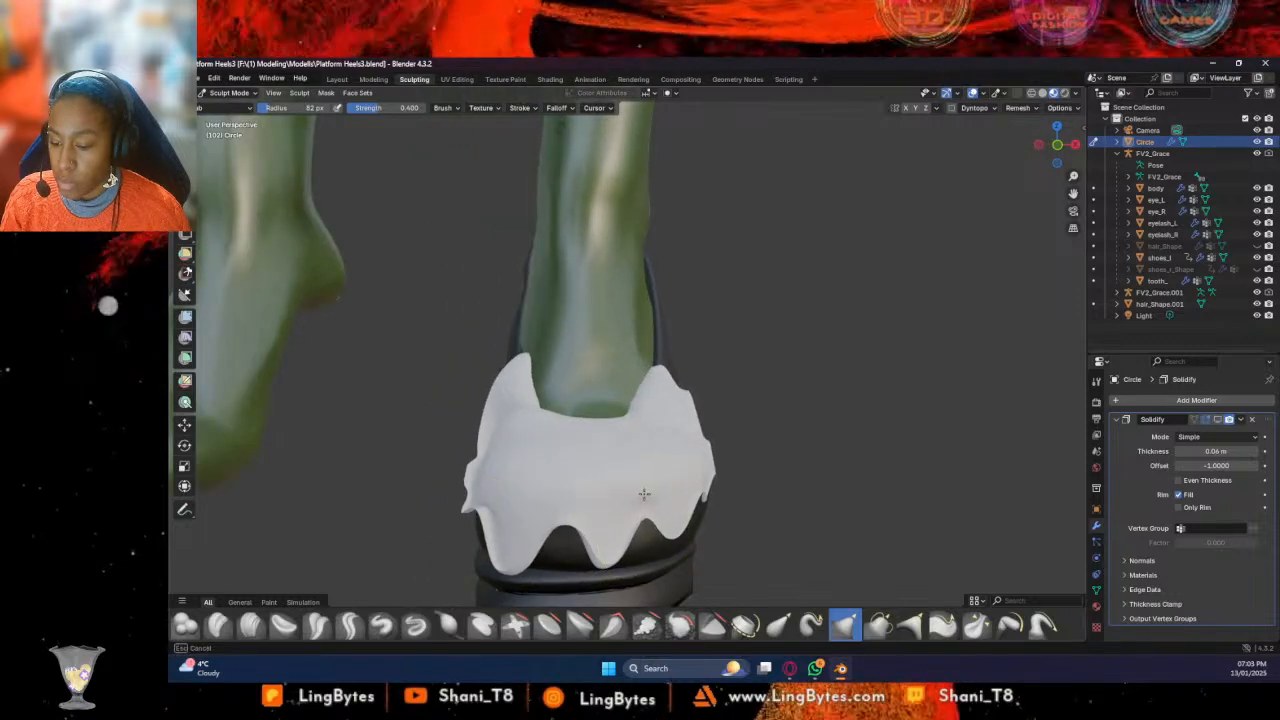
Pull drips down along the cover's inner side edge with Grab Silhouette and fill their gaps with the Blob brush
mouse_move(677, 508)
middle_mouse_down()
mouse_move(760, 545)
mouse_move(770, 504)
mouse_move(605, 555)
mouse_move(604, 527)
mouse_move(606, 578)
mouse_move(615, 572)
middle_mouse_up()
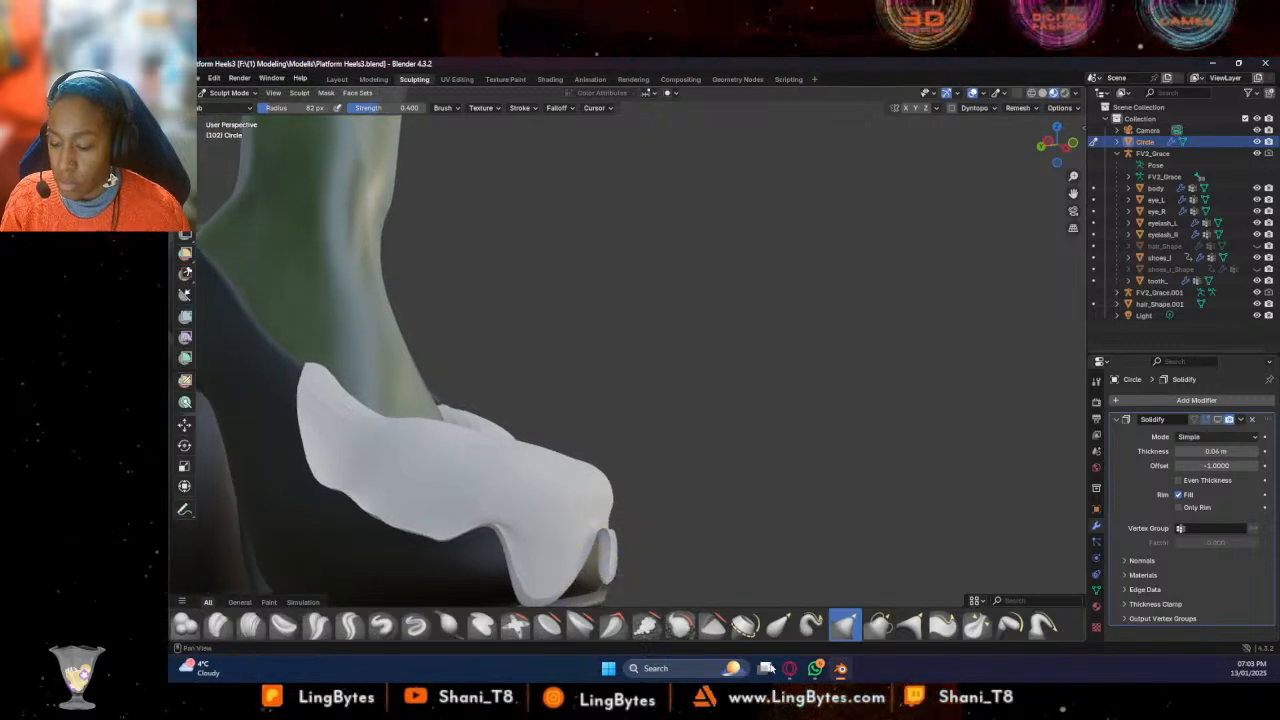
left_click(680, 626)
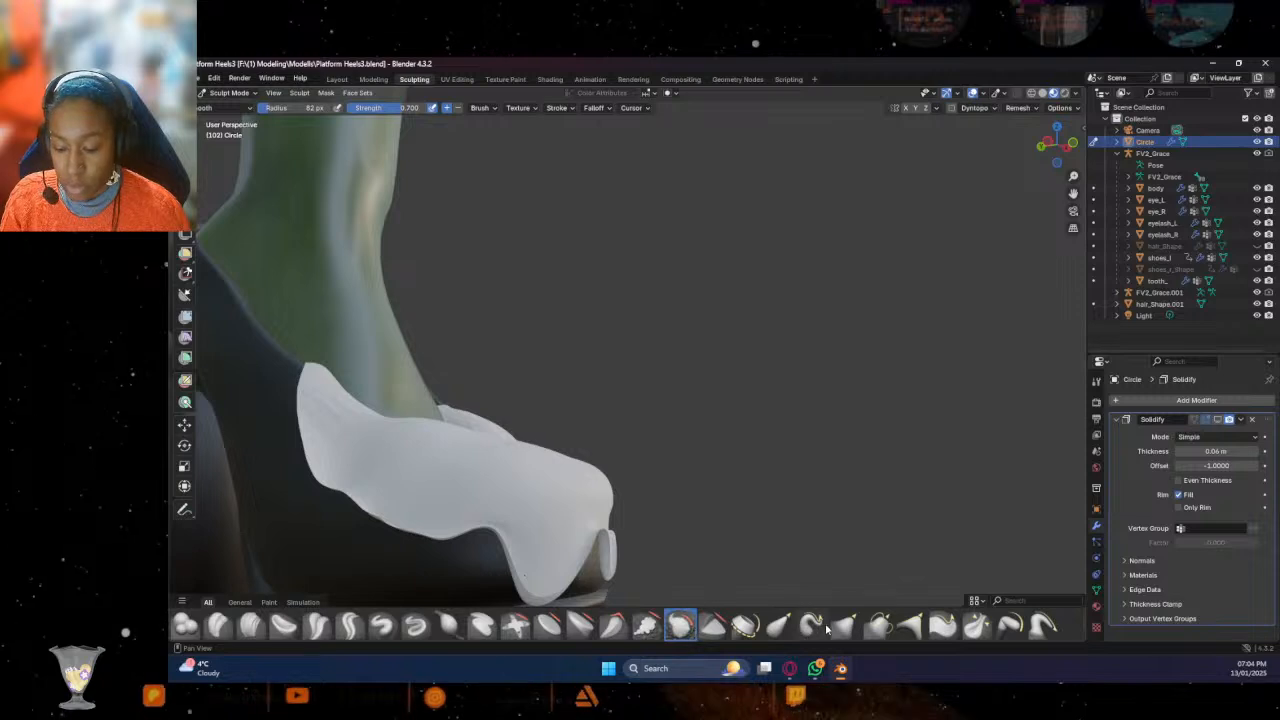
left_click(910, 626)
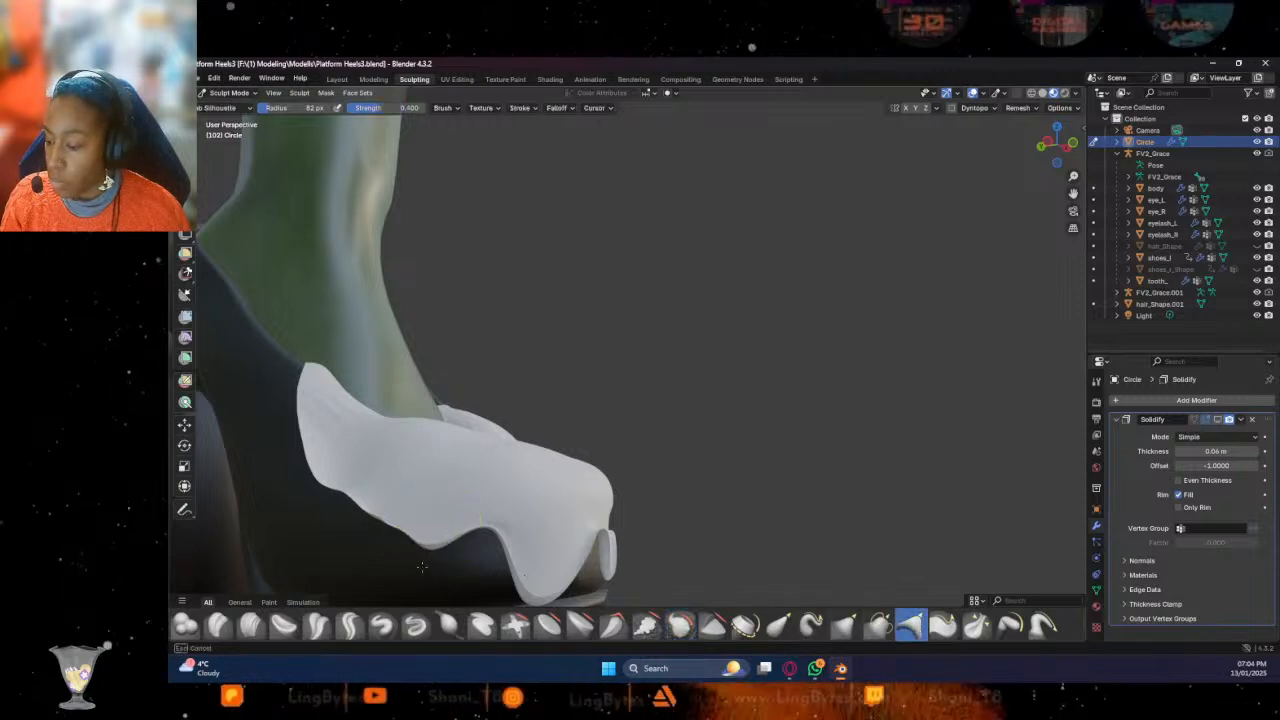
left_click_drag(395, 530, 427, 508)
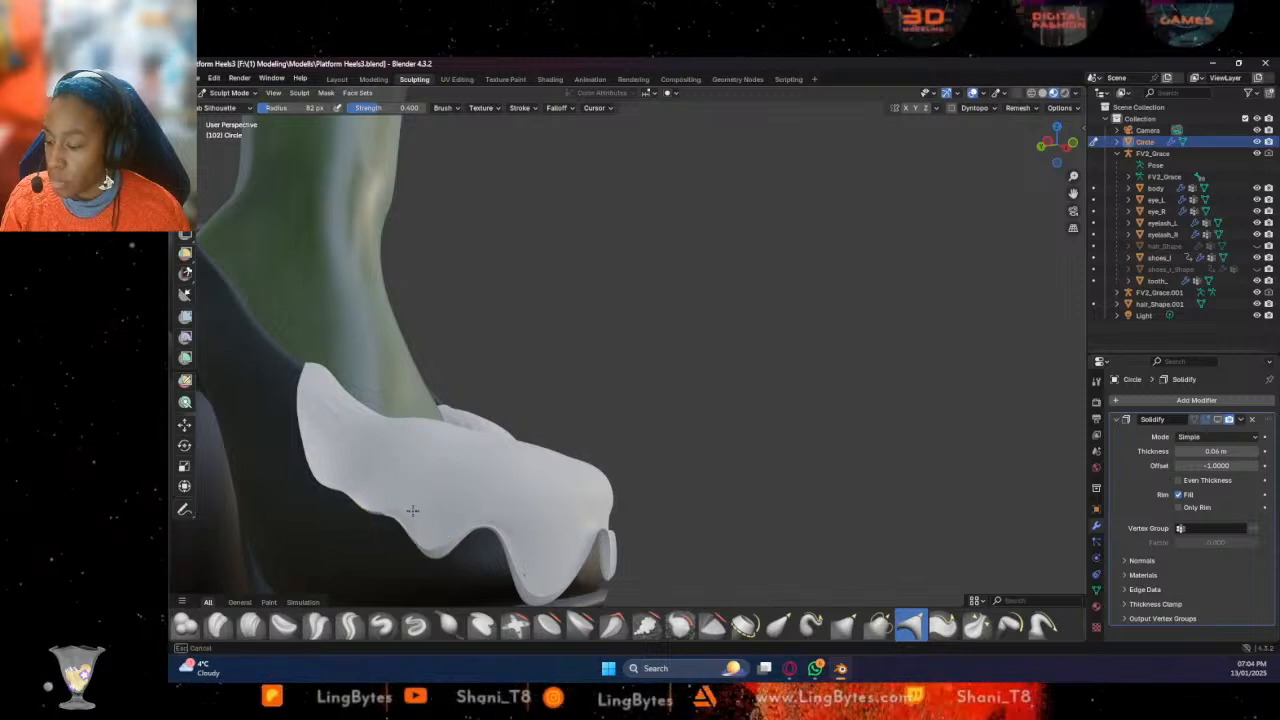
mouse_move(404, 533)
left_mouse_down()
mouse_move(343, 523)
mouse_move(372, 481)
mouse_move(333, 510)
mouse_move(327, 492)
mouse_move(337, 503)
mouse_move(348, 491)
mouse_move(340, 503)
left_mouse_up()
left_click(186, 625)
Smooth the inner side drips, the toe surface and the points beside the foot opening with the Smooth brush
left_click(679, 625)
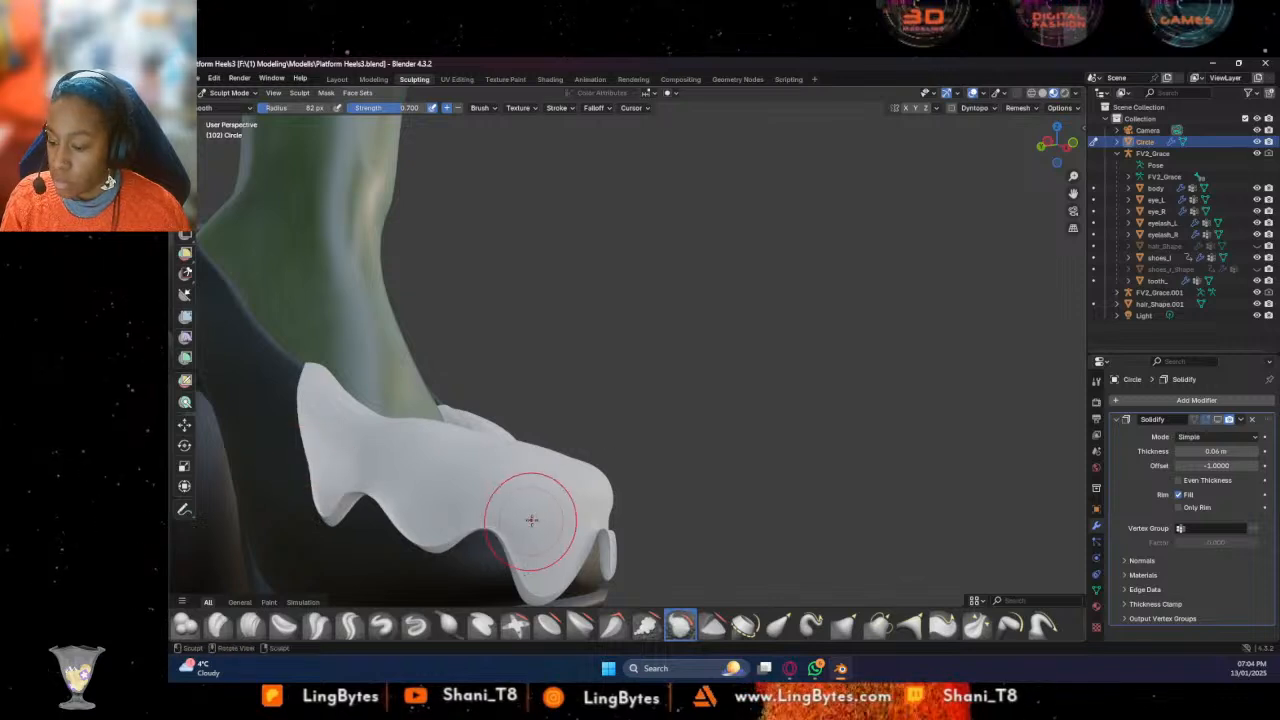
left_click_drag(517, 573, 581, 524)
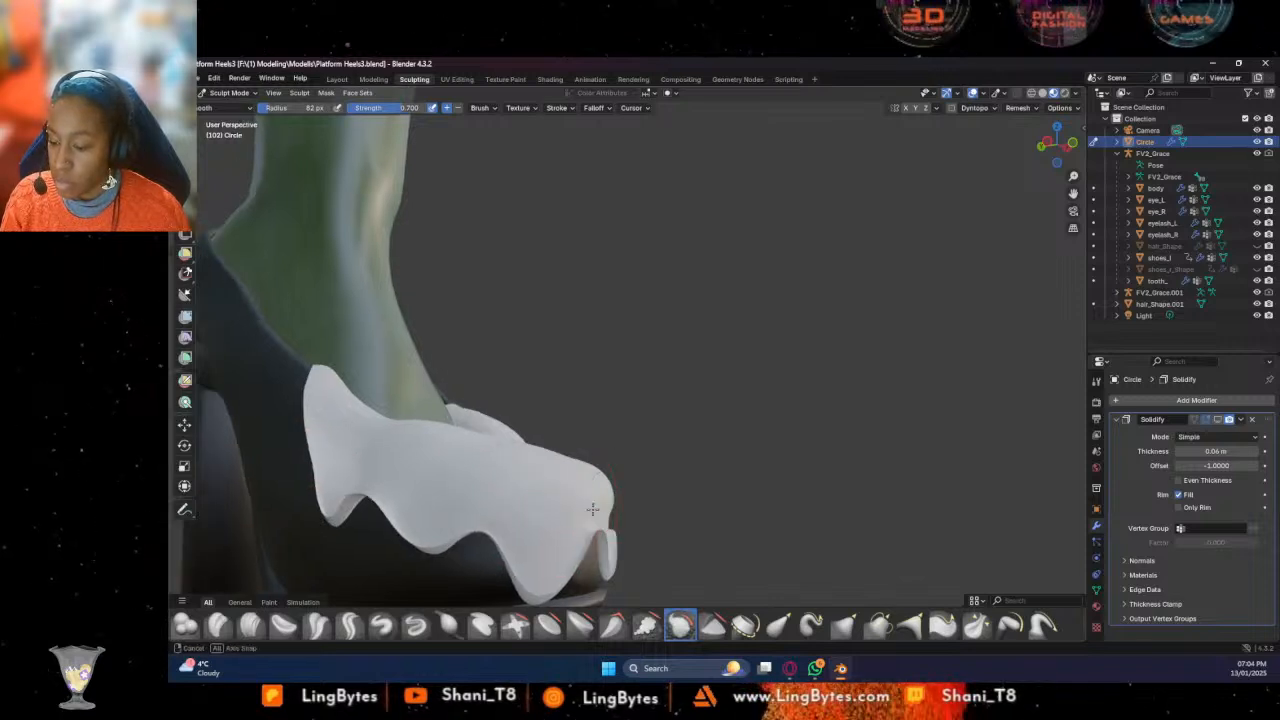
middle_click_drag(600, 505, 581, 490)
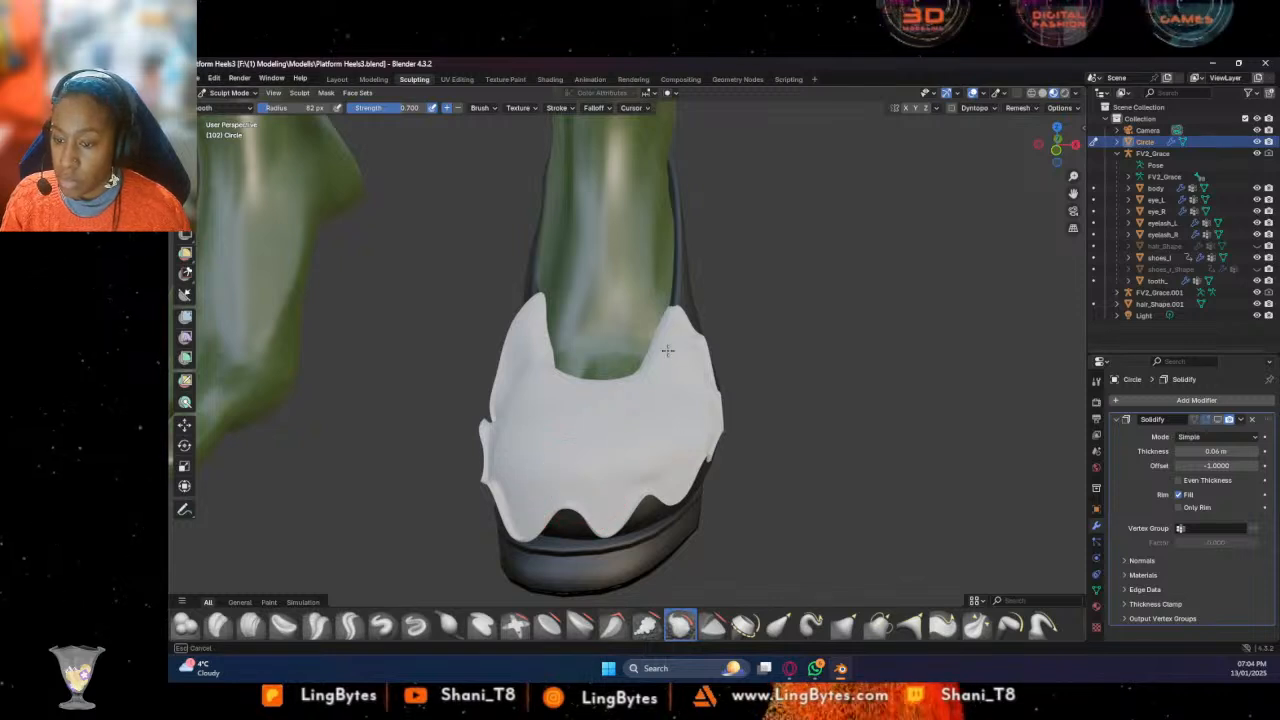
left_click_drag(522, 446, 526, 441)
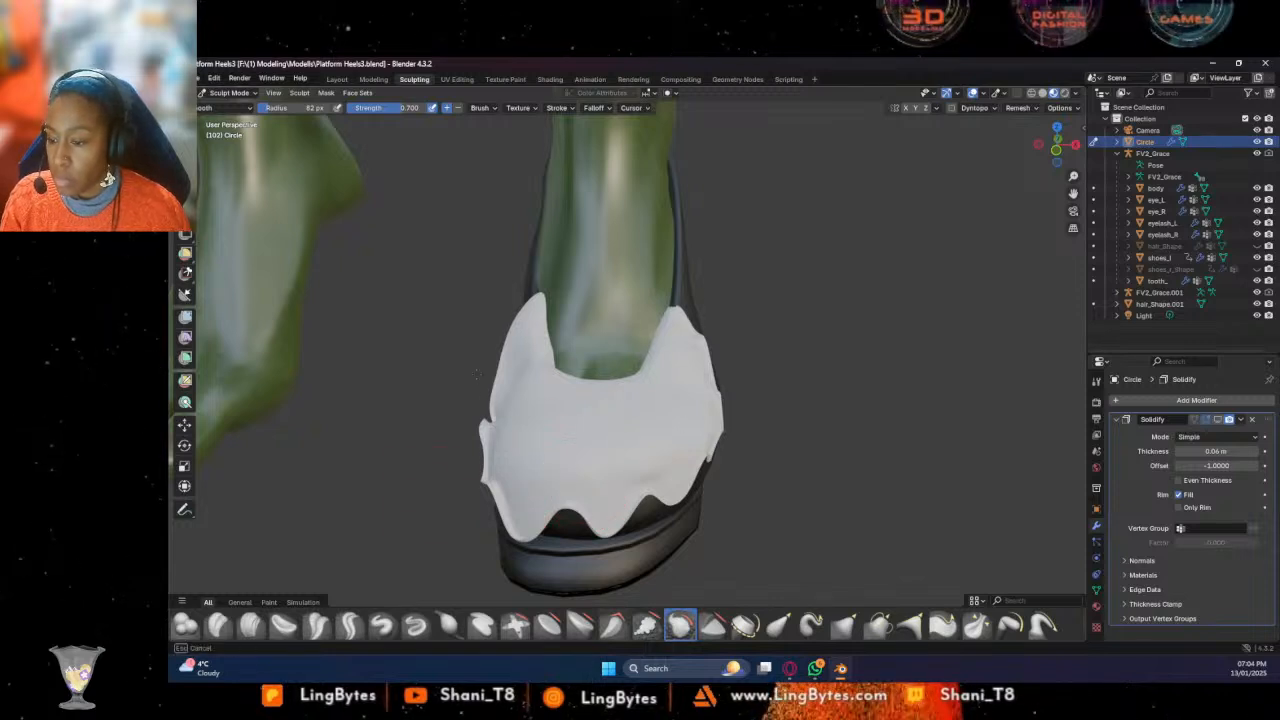
left_click_drag(518, 306, 525, 442)
mouse_move(527, 440)
middle_mouse_down()
mouse_move(622, 418)
mouse_move(592, 402)
middle_mouse_up()
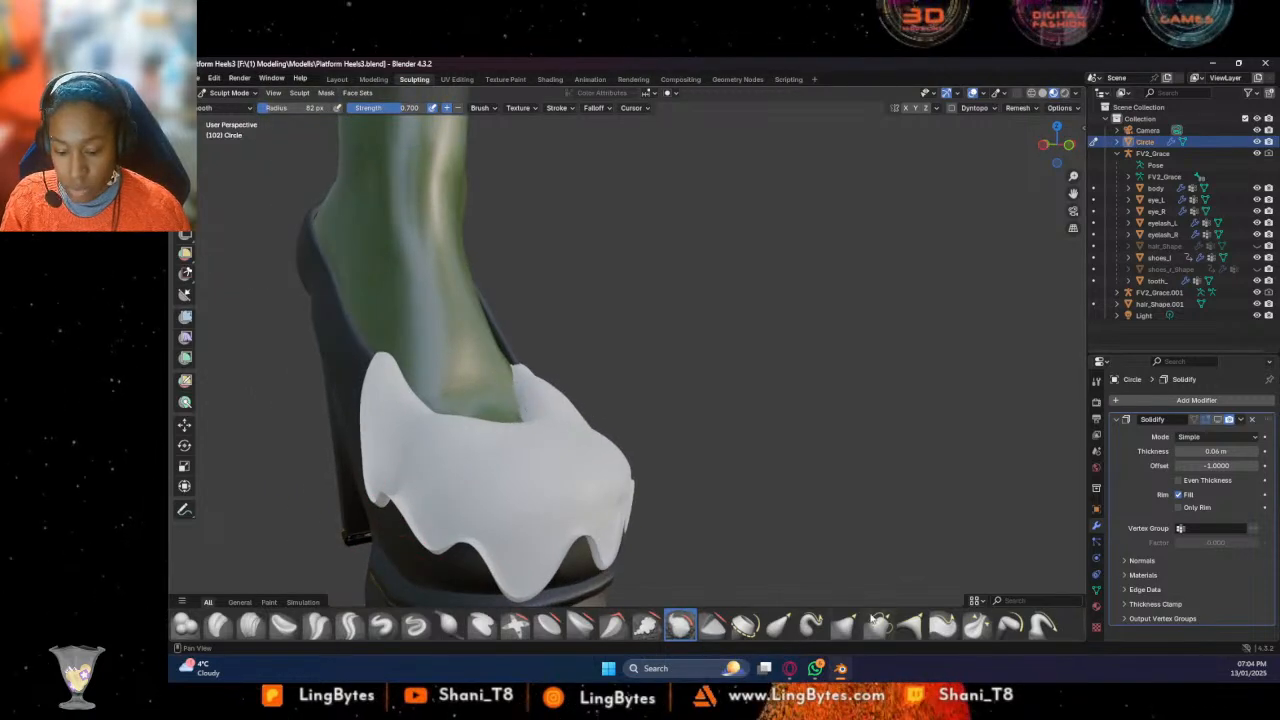
Pull another drip down at the rear of the inner side edge with Grab, filling it with Blob and softening it with Smooth
left_click(847, 625)
middle_click_drag(686, 523, 774, 523)
left_click_drag(336, 532, 283, 537)
left_click_drag(277, 448, 265, 484)
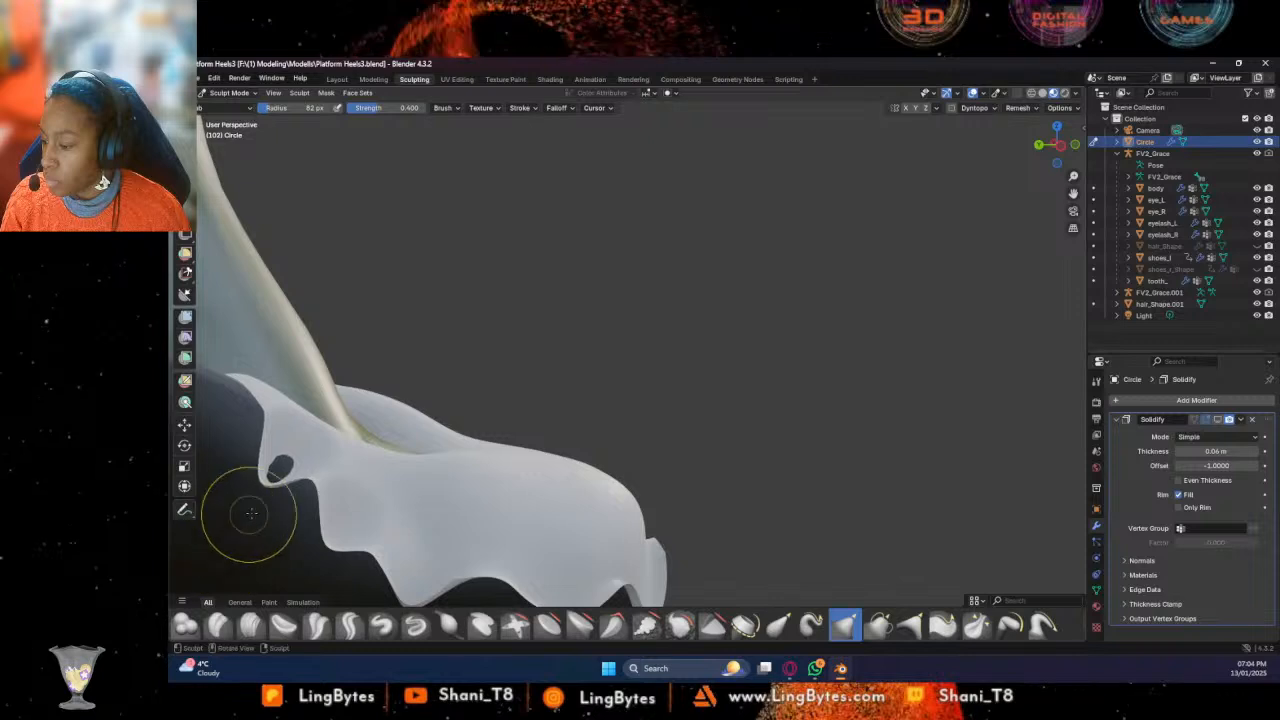
left_click(185, 625)
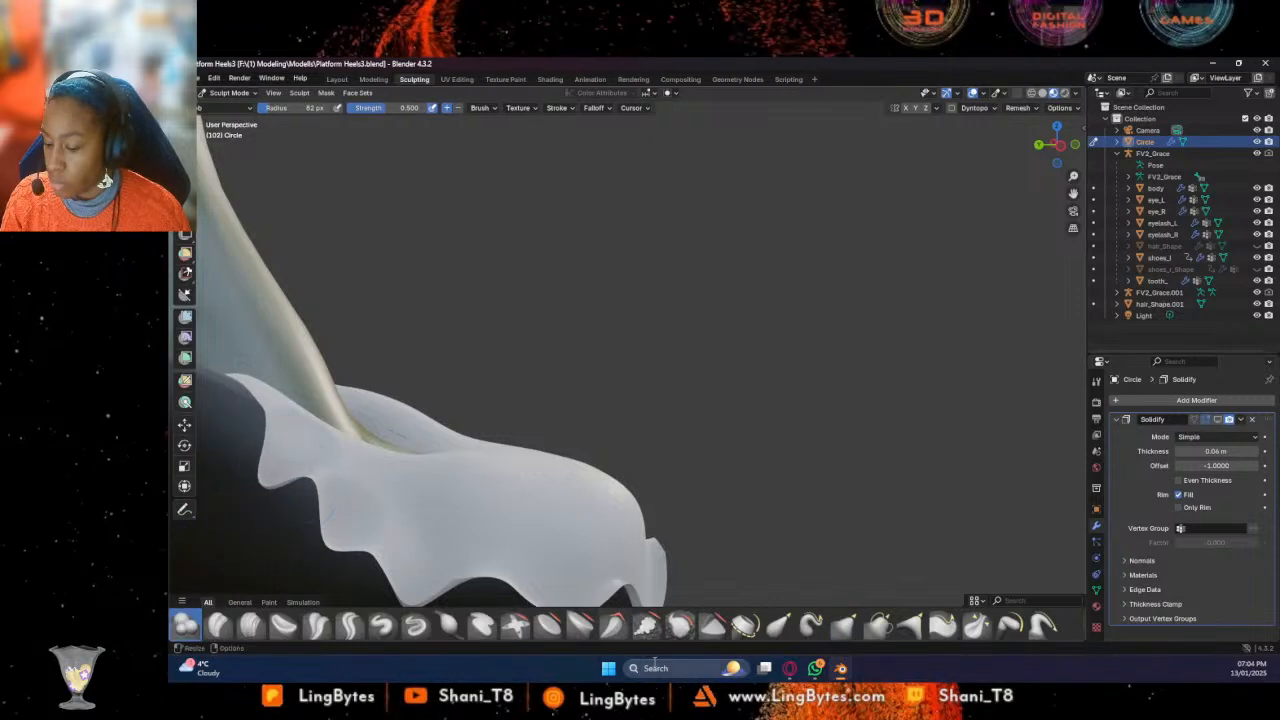
left_click(680, 625)
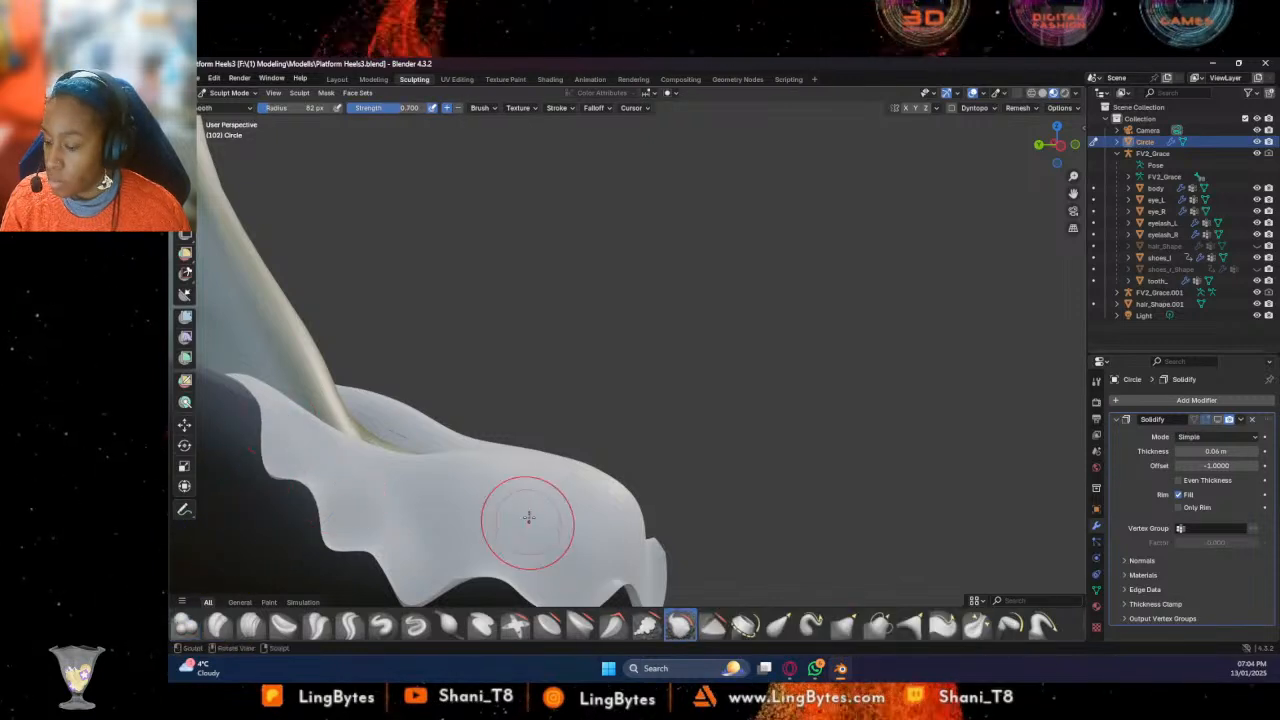
mouse_move(377, 434)
left_mouse_down()
mouse_move(396, 434)
mouse_move(368, 454)
left_mouse_up()
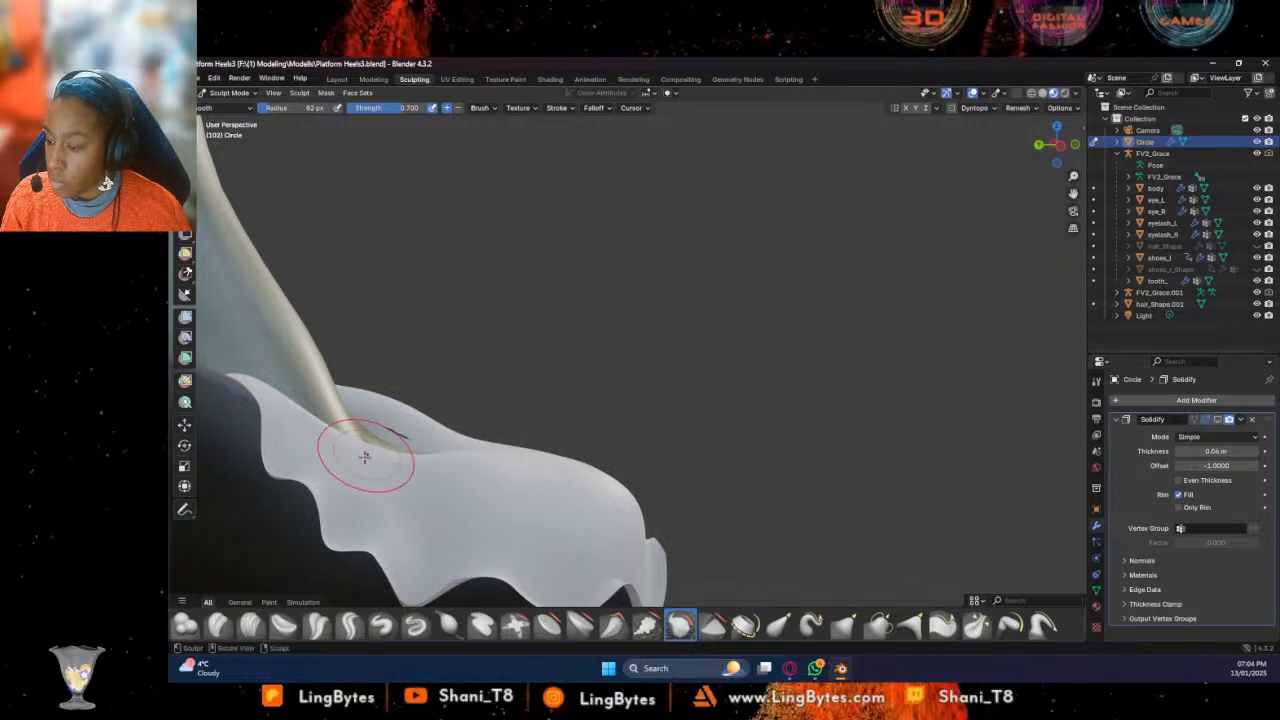
Build up the cover's rim at the outer side of the foot opening with the Blob brush and smooth it
left_click(185, 625)
mouse_move(414, 429)
middle_mouse_down()
mouse_move(553, 347)
mouse_move(609, 423)
mouse_move(762, 483)
middle_mouse_up()
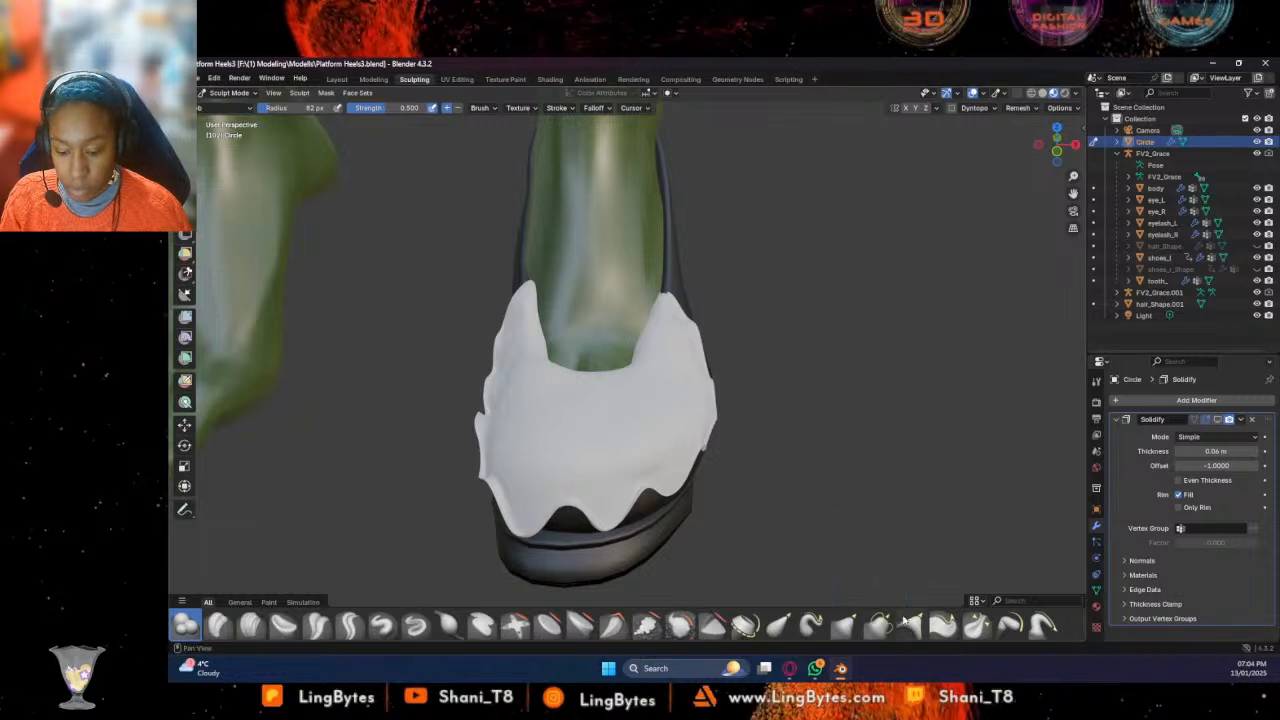
left_click(906, 623)
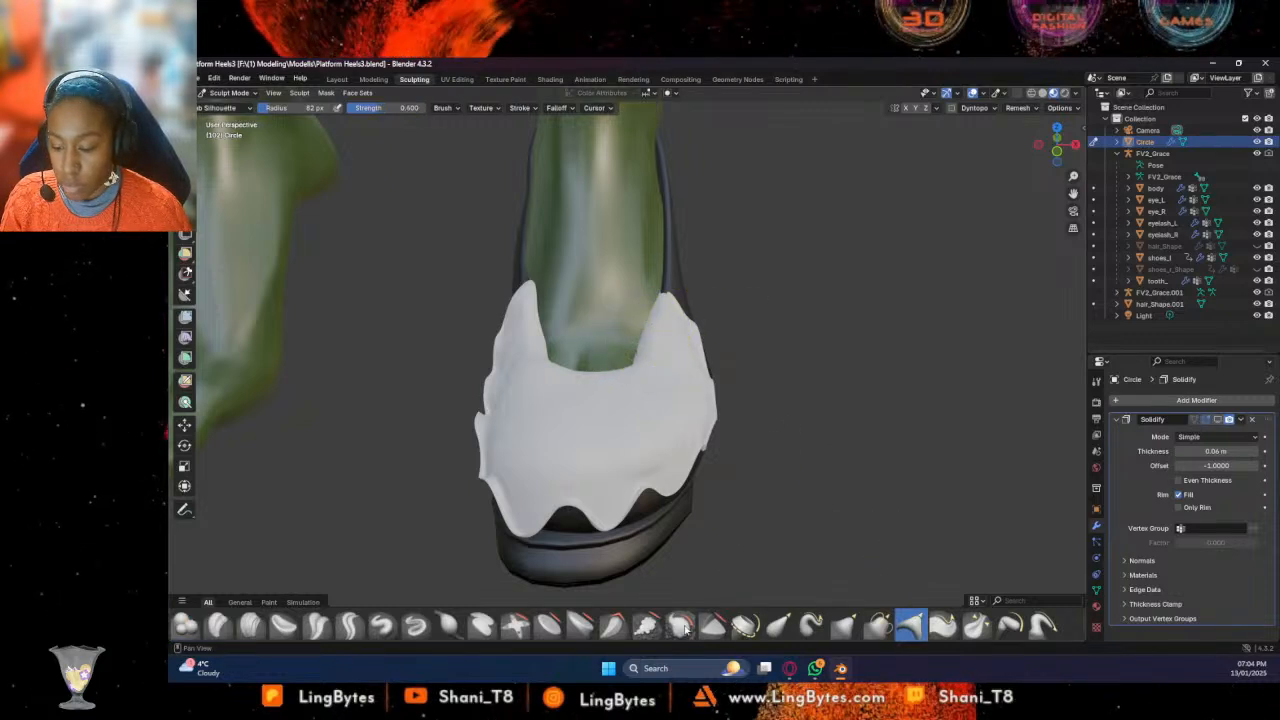
left_click(185, 623)
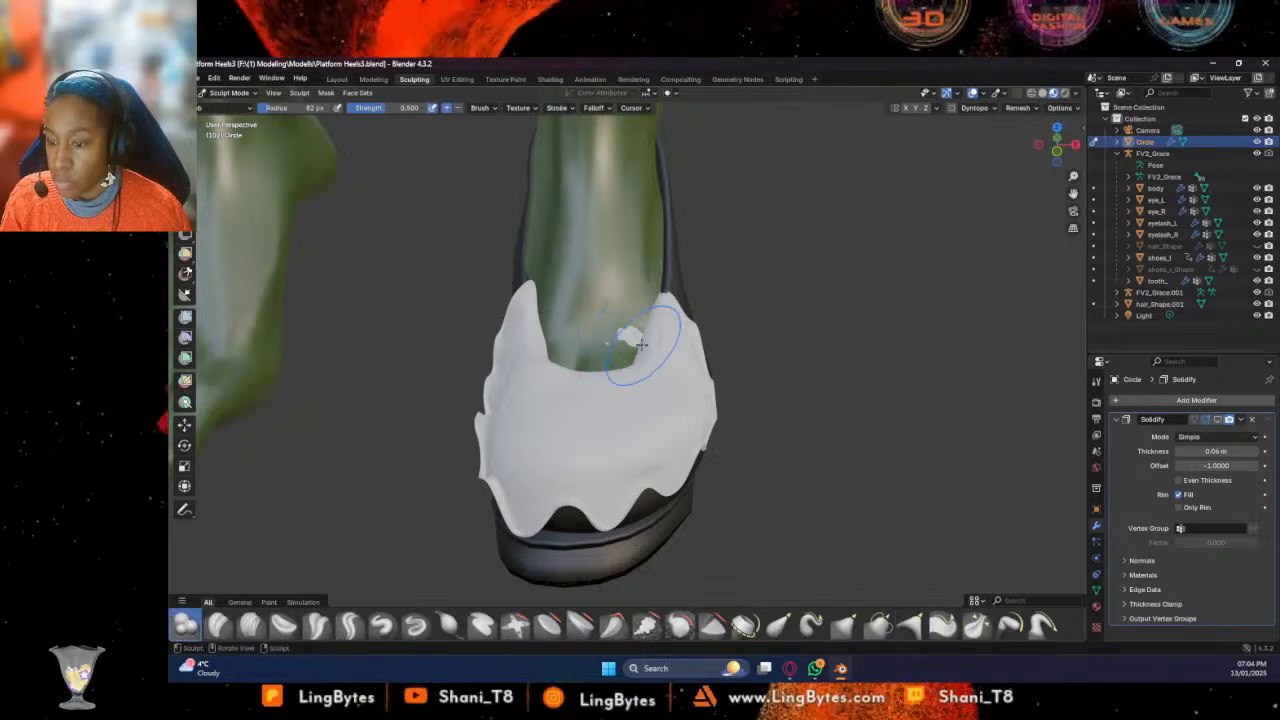
left_click_drag(640, 343, 637, 348)
left_click(681, 622)
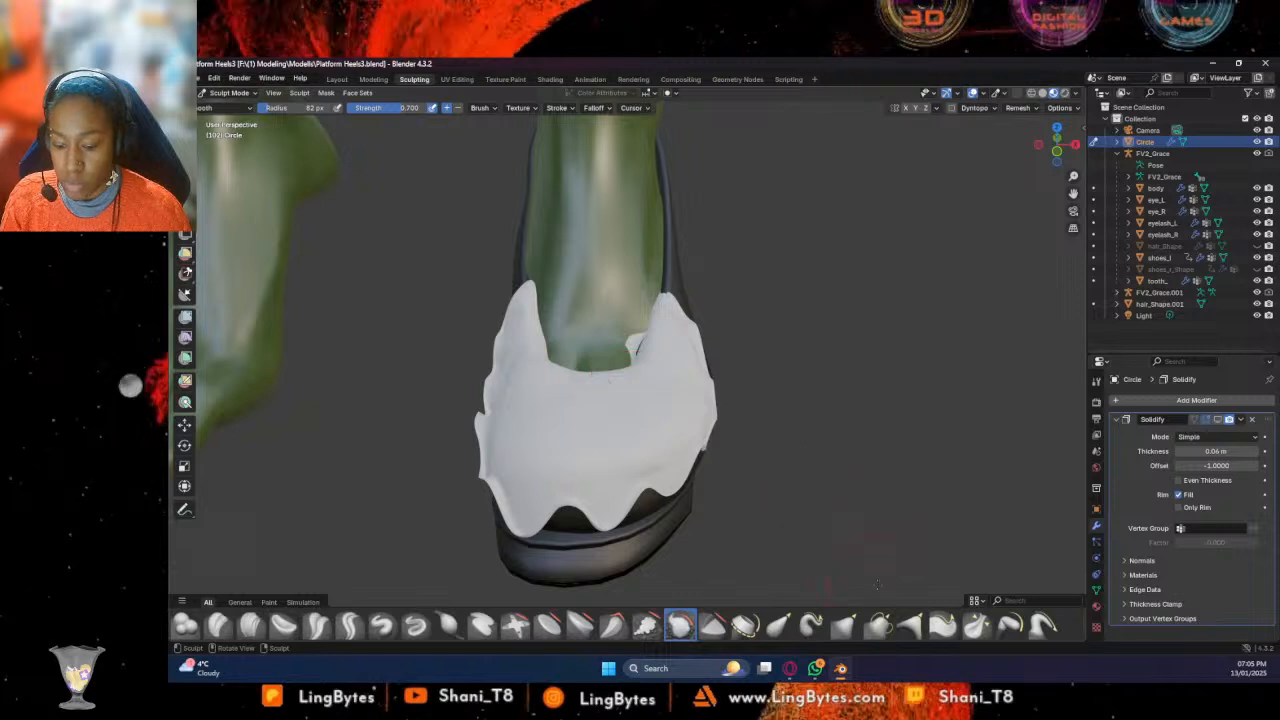
Adjust the rim beside the foot opening with Grab 2D and fill the hole there with the Blob brush
left_click(910, 624)
left_click(878, 624)
middle_click_drag(700, 440, 460, 380)
left_click_drag(461, 380, 467, 388)
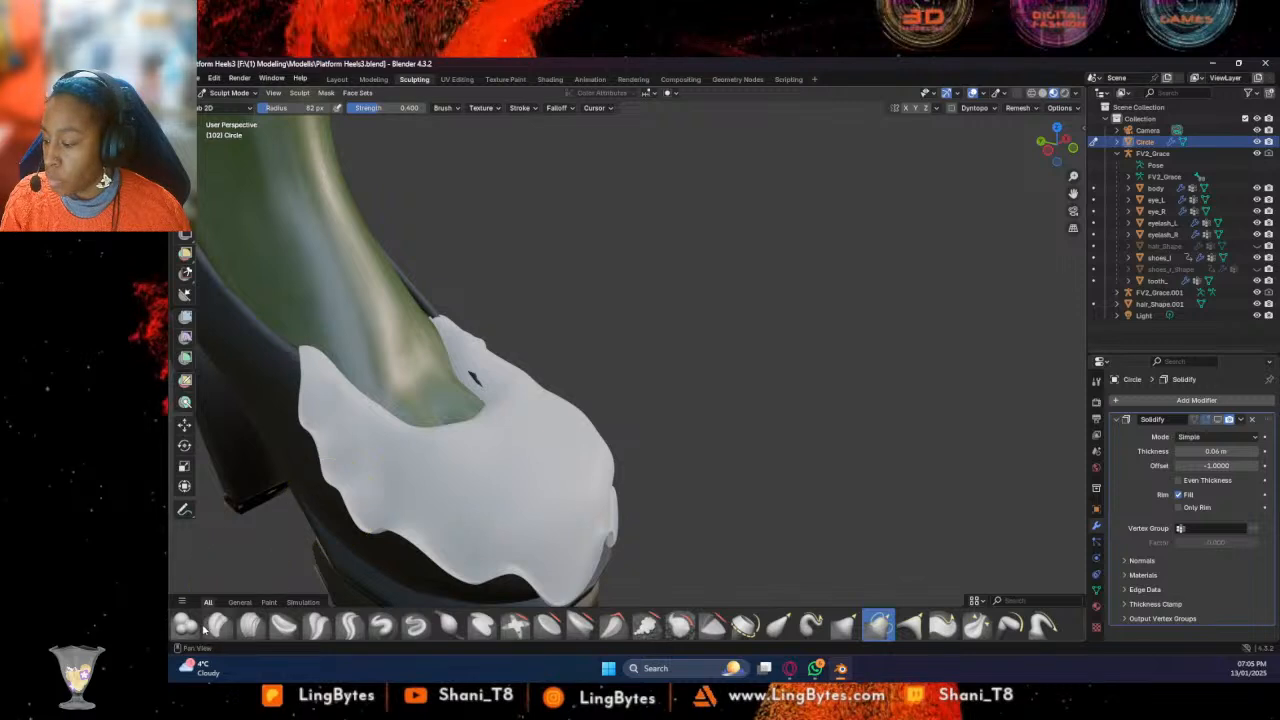
key("x")
mouse_move(450, 380)
middle_mouse_down()
mouse_move(537, 302)
mouse_move(462, 306)
middle_mouse_up()
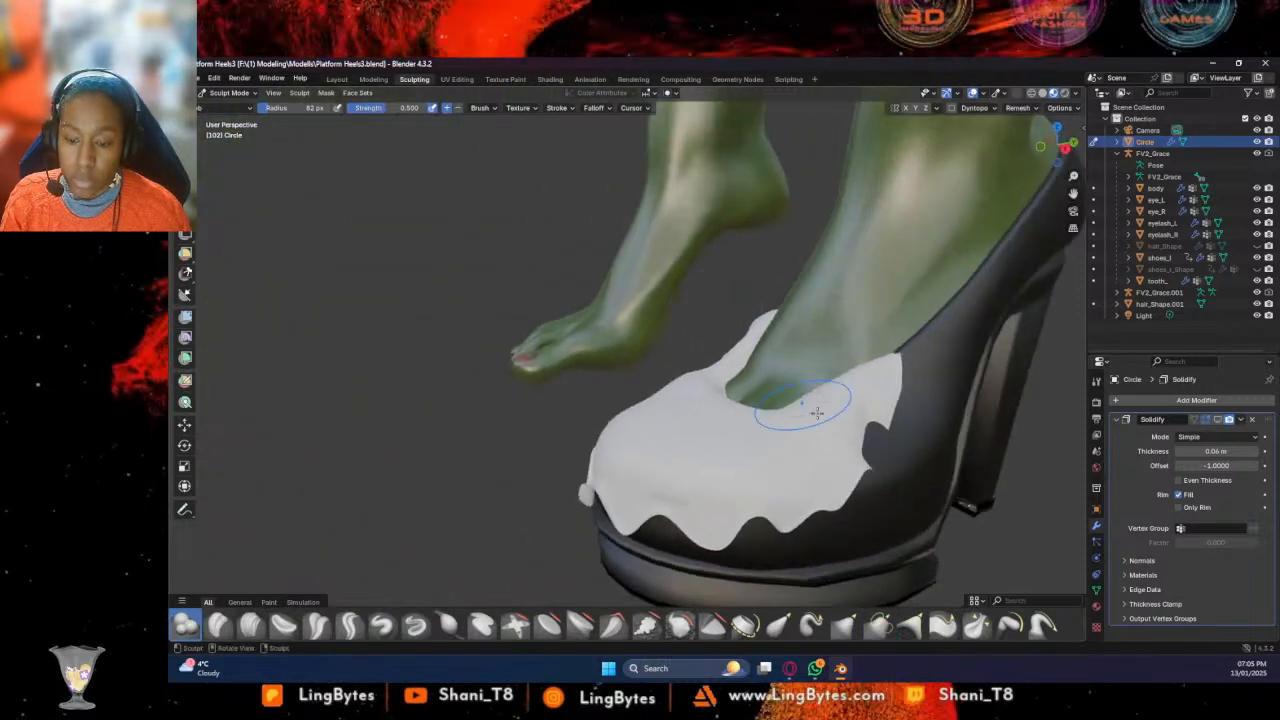
Fill the hole at the cover's outer side with the Blob brush and try smoothing the protruding inner toe edge
left_click_drag(889, 436, 878, 451)
middle_click_drag(890, 405, 770, 420)
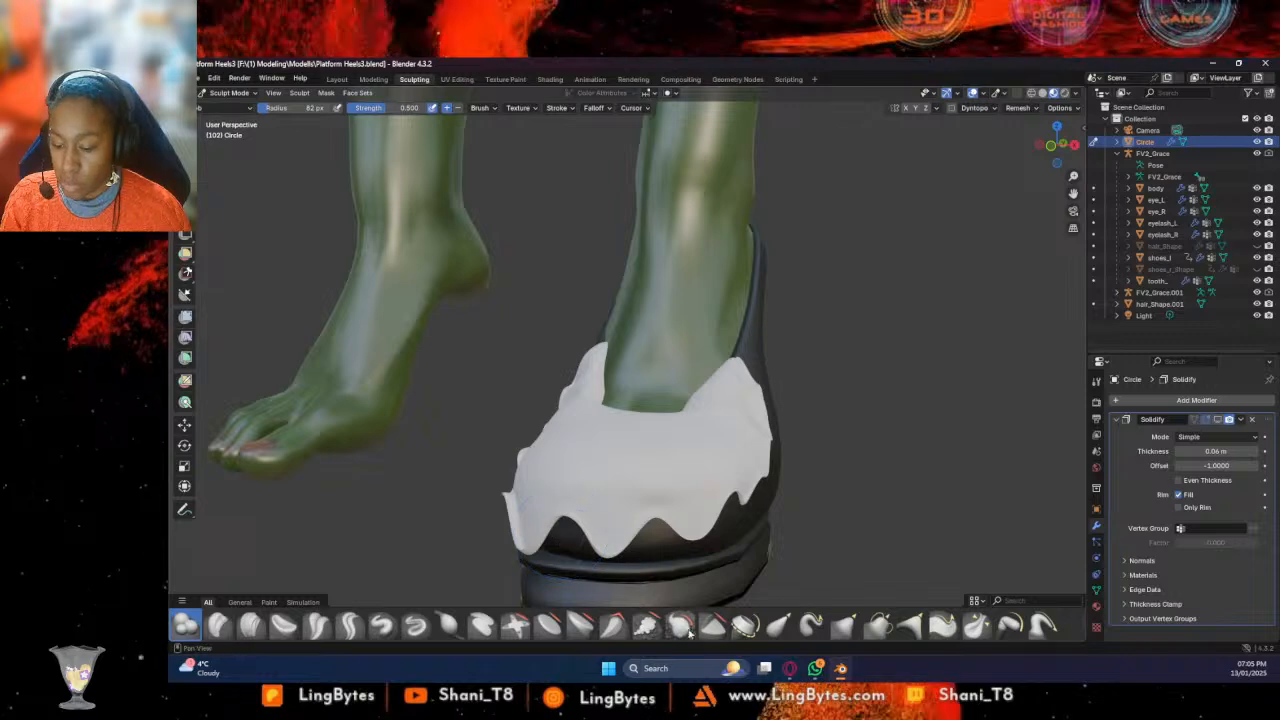
left_click(686, 627)
mouse_move(522, 495)
left_mouse_down()
mouse_move(508, 500)
mouse_move(520, 540)
mouse_move(509, 555)
mouse_move(506, 510)
left_mouse_up()
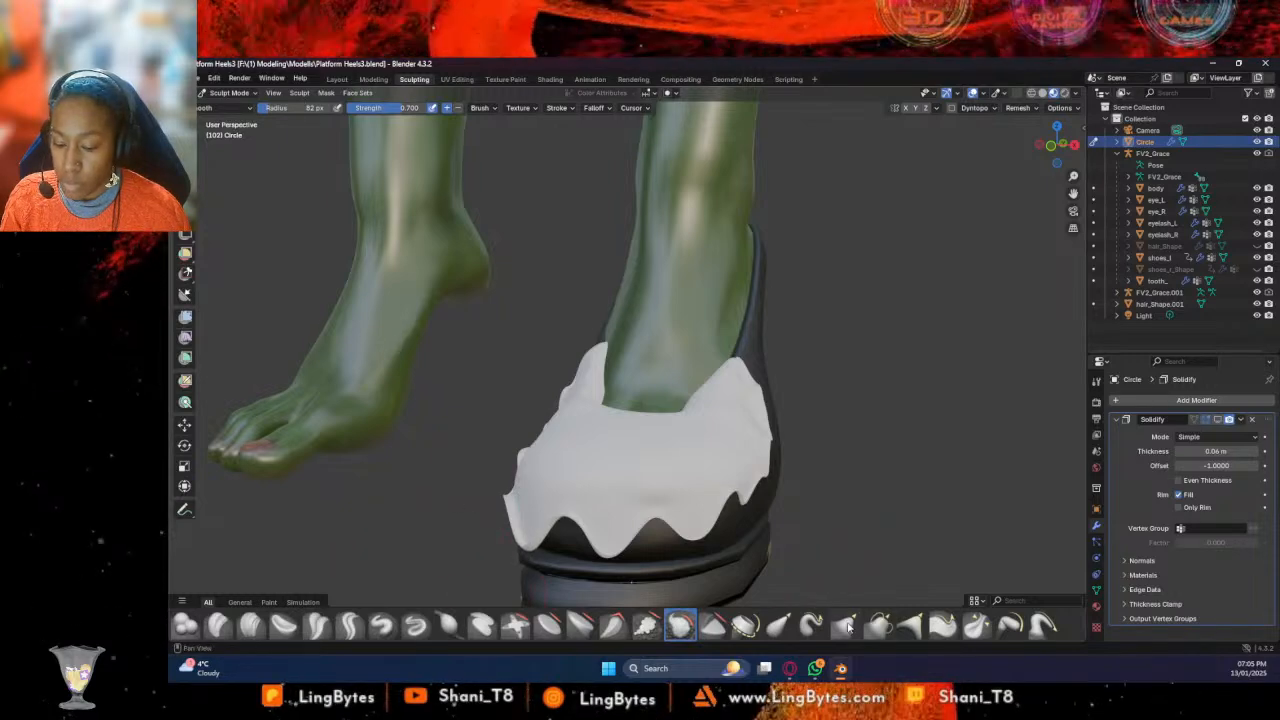
Pull the protruding inner toe edge in against the shoe with Elastic Snake Hook and fill the gap using the Blob brush
left_click(811, 625)
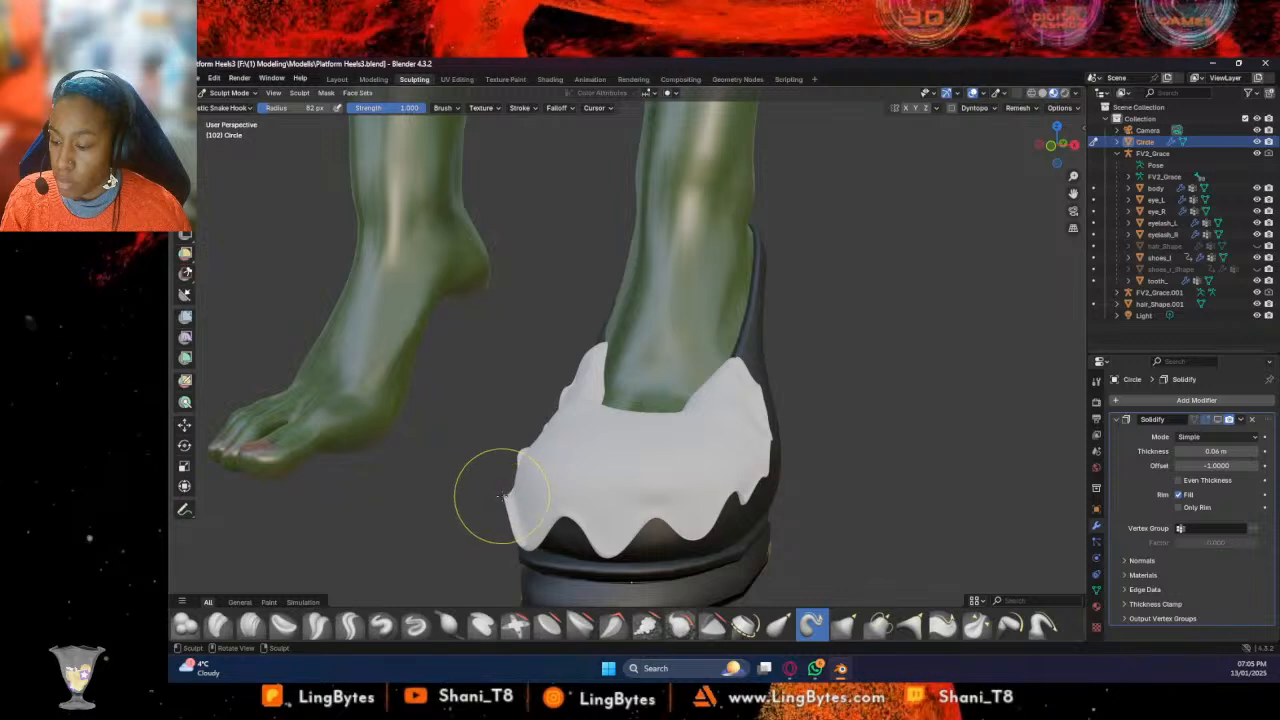
left_click_drag(507, 497, 532, 500)
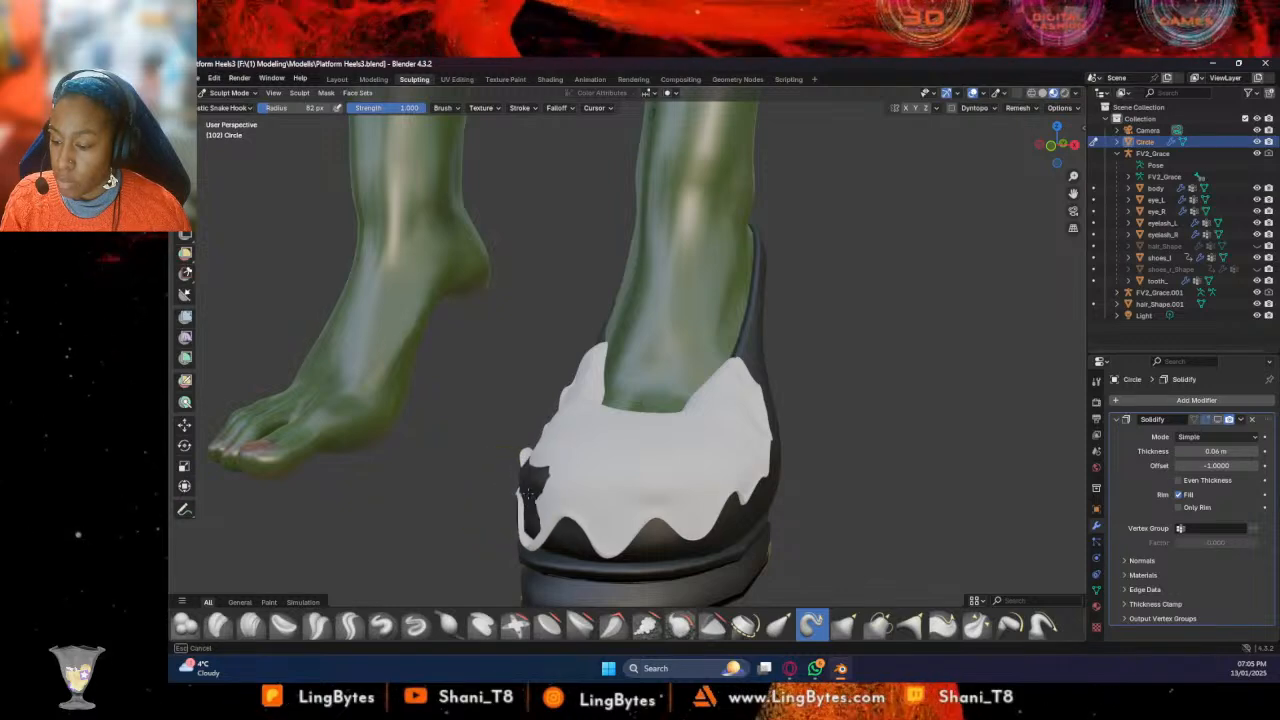
left_click(185, 625)
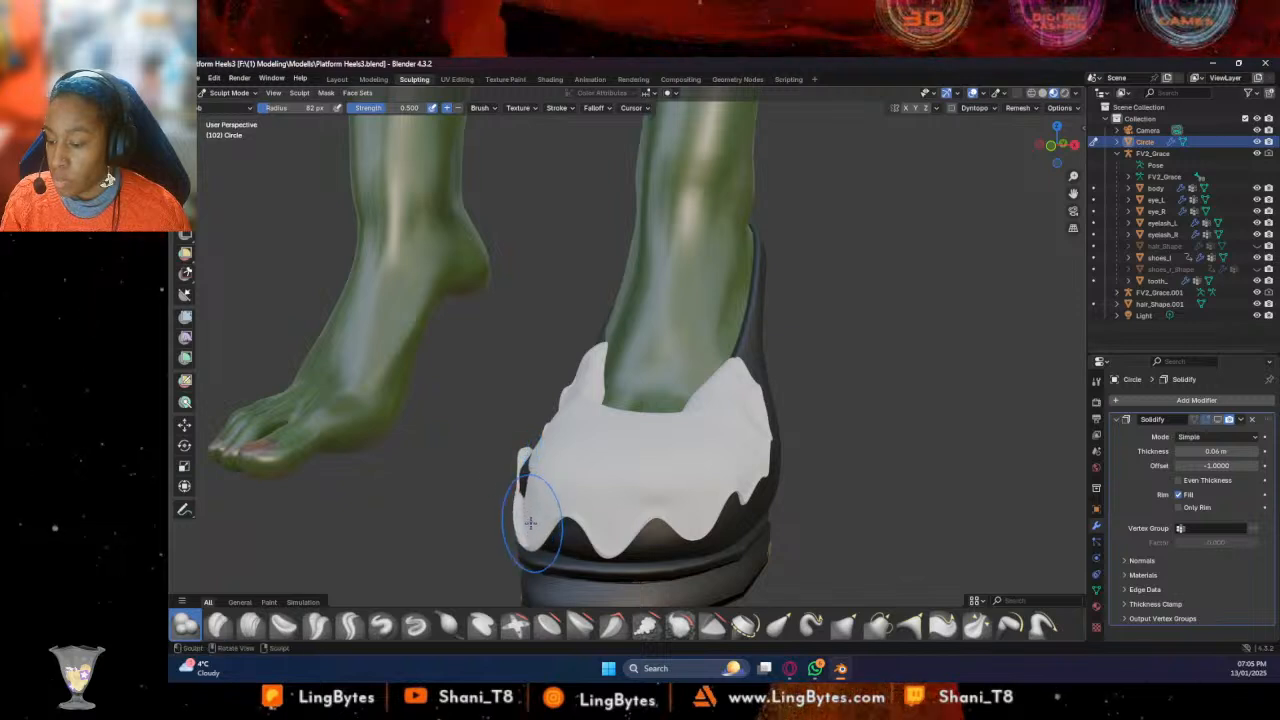
middle_click_drag(543, 466, 594, 481)
left_click_drag(500, 488, 470, 497)
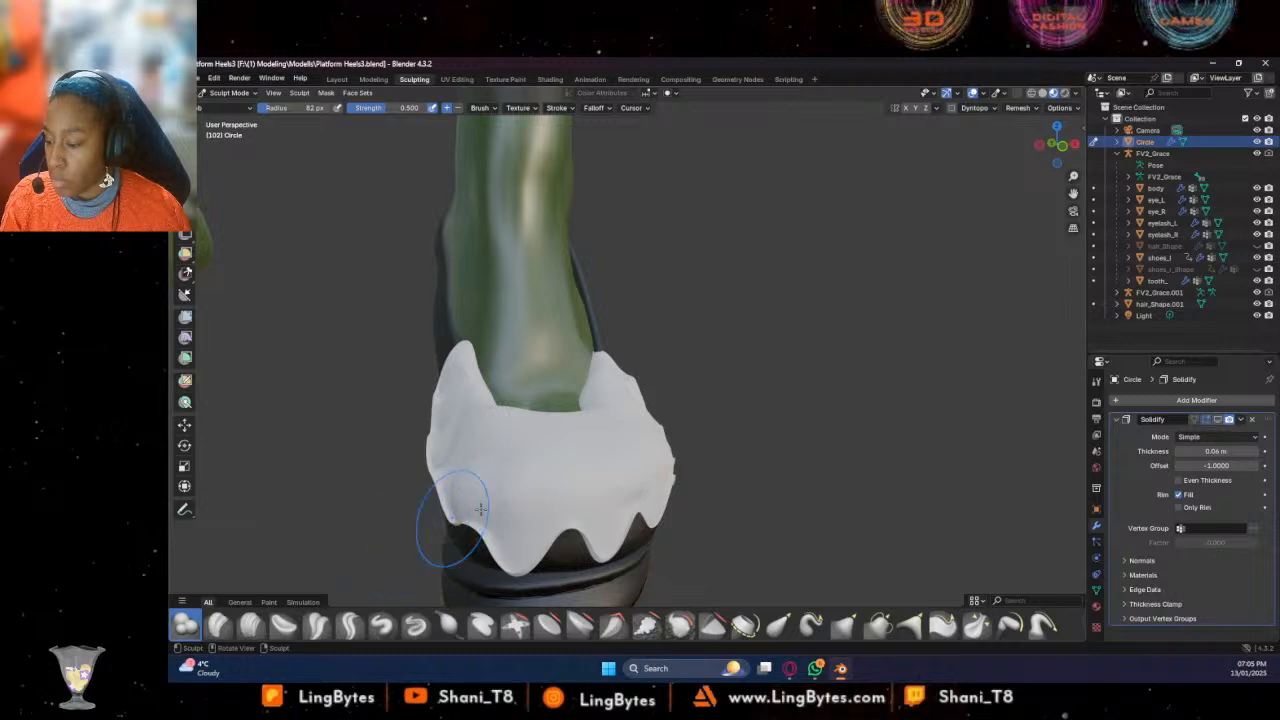
middle_click_drag(416, 528, 278, 560)
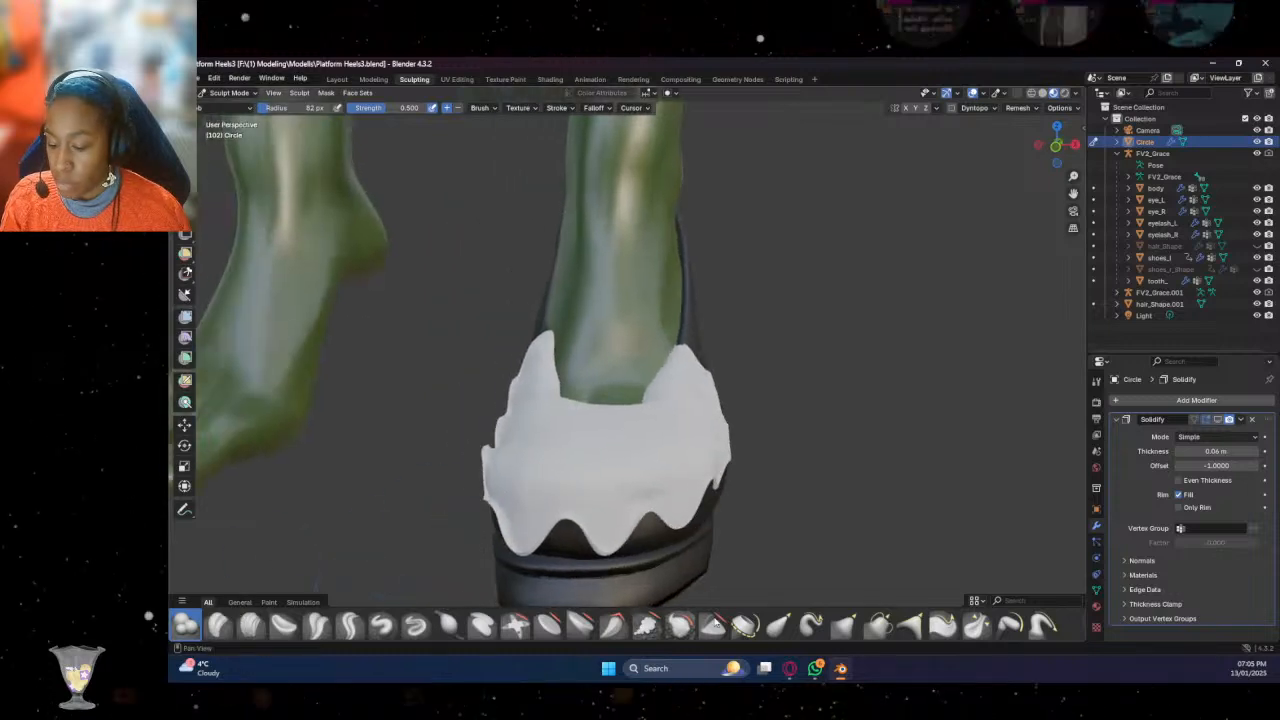
Tuck the inner side flap inward with Elastic Grab and fill the hole it opens with the Blob brush
left_click(778, 625)
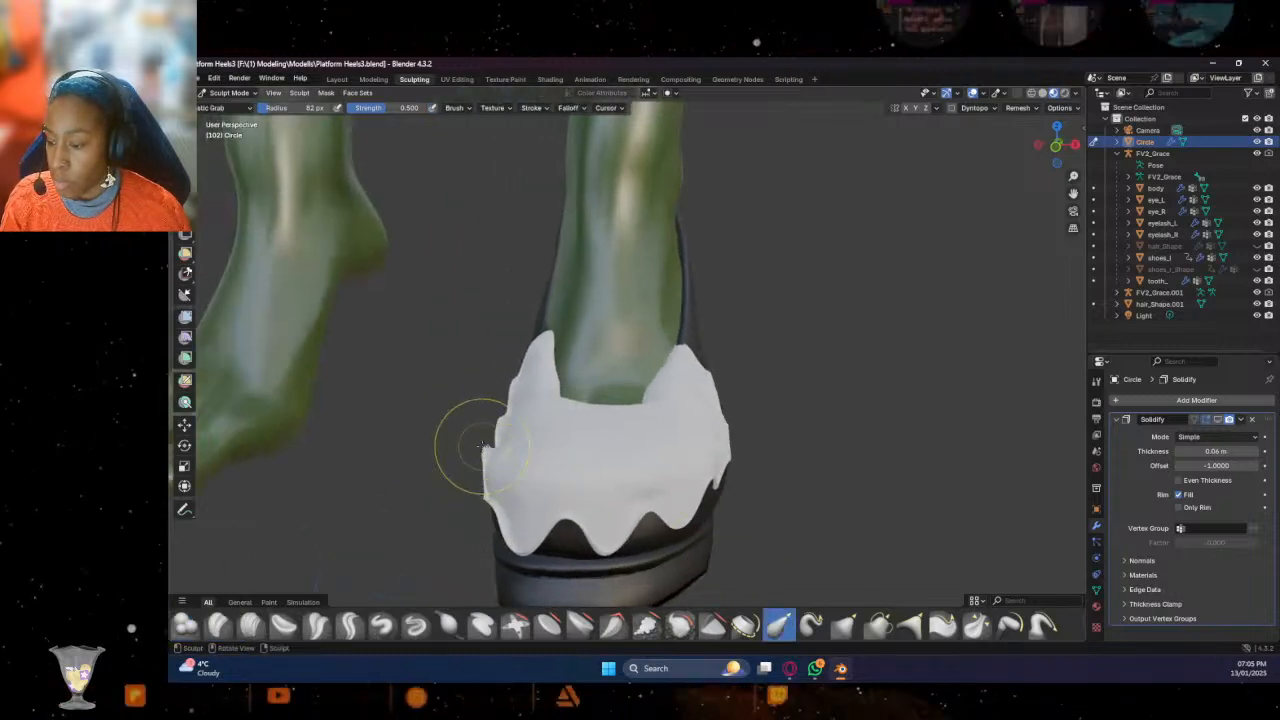
left_click_drag(485, 447, 519, 472)
middle_click_drag(519, 472, 443, 514)
left_click(186, 625)
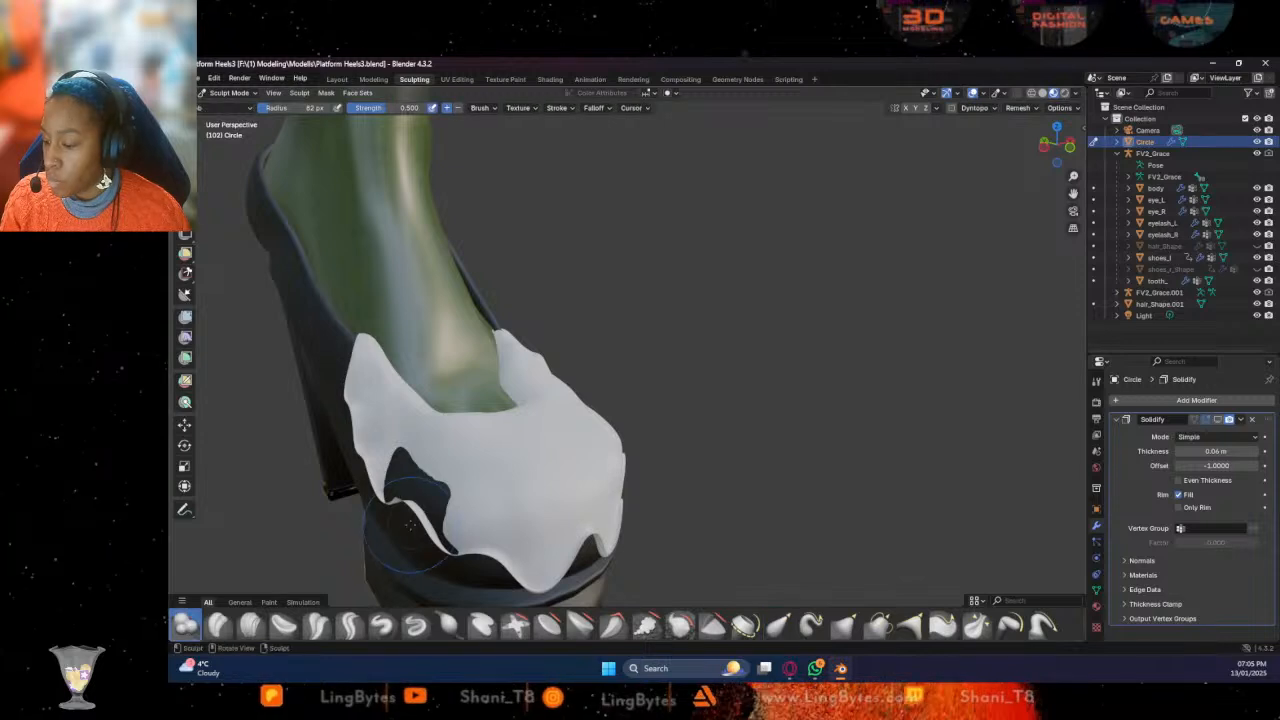
mouse_move(446, 541)
left_mouse_down()
mouse_move(410, 482)
mouse_move(393, 492)
left_mouse_up()
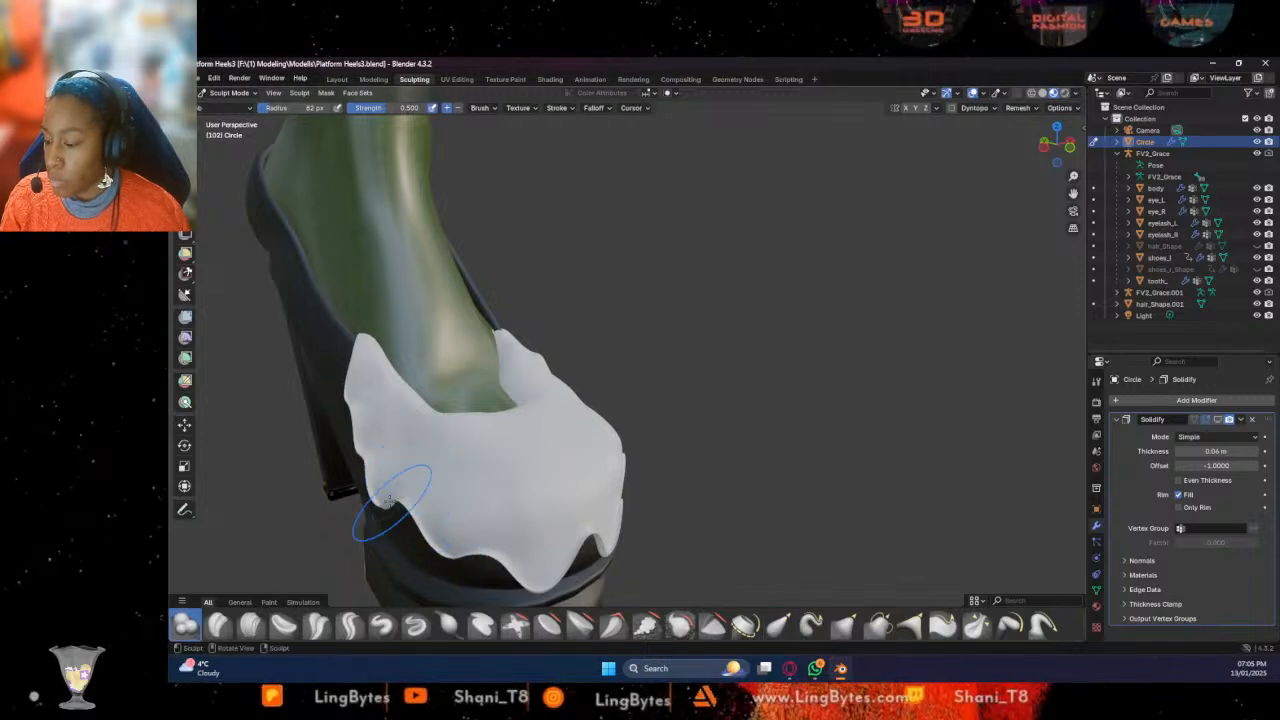
Reshape the notch in the inner side edge with Elastic Snake Hook and cover the exposed shoe with the Blob brush
left_click(811, 625)
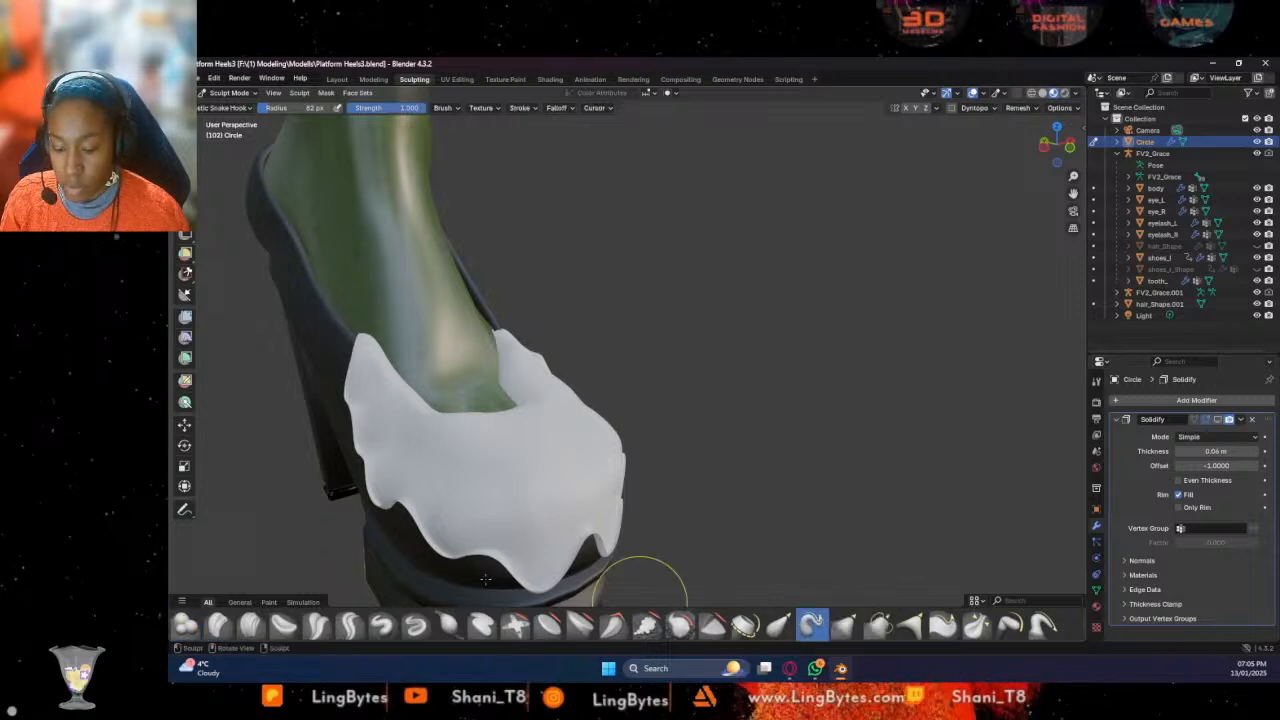
left_click_drag(394, 503, 400, 507)
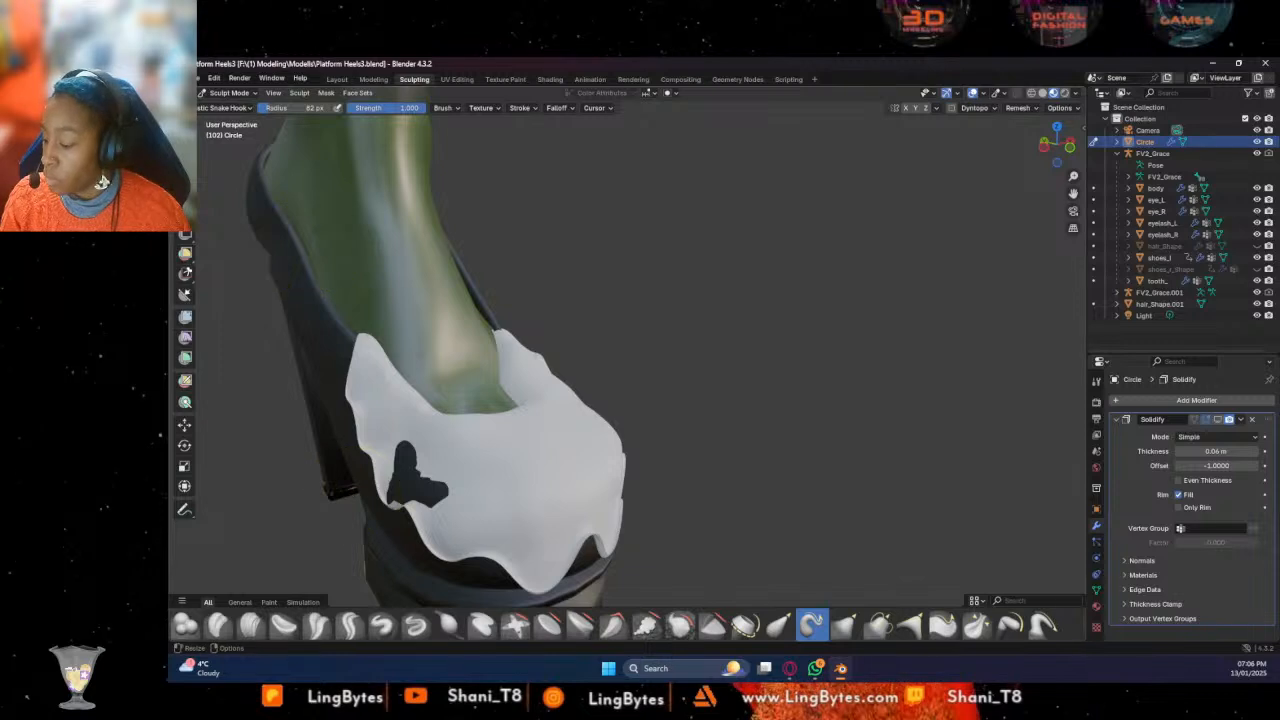
mouse_move(420, 490)
left_mouse_down()
mouse_move(415, 470)
mouse_move(440, 492)
mouse_move(396, 488)
left_mouse_up()
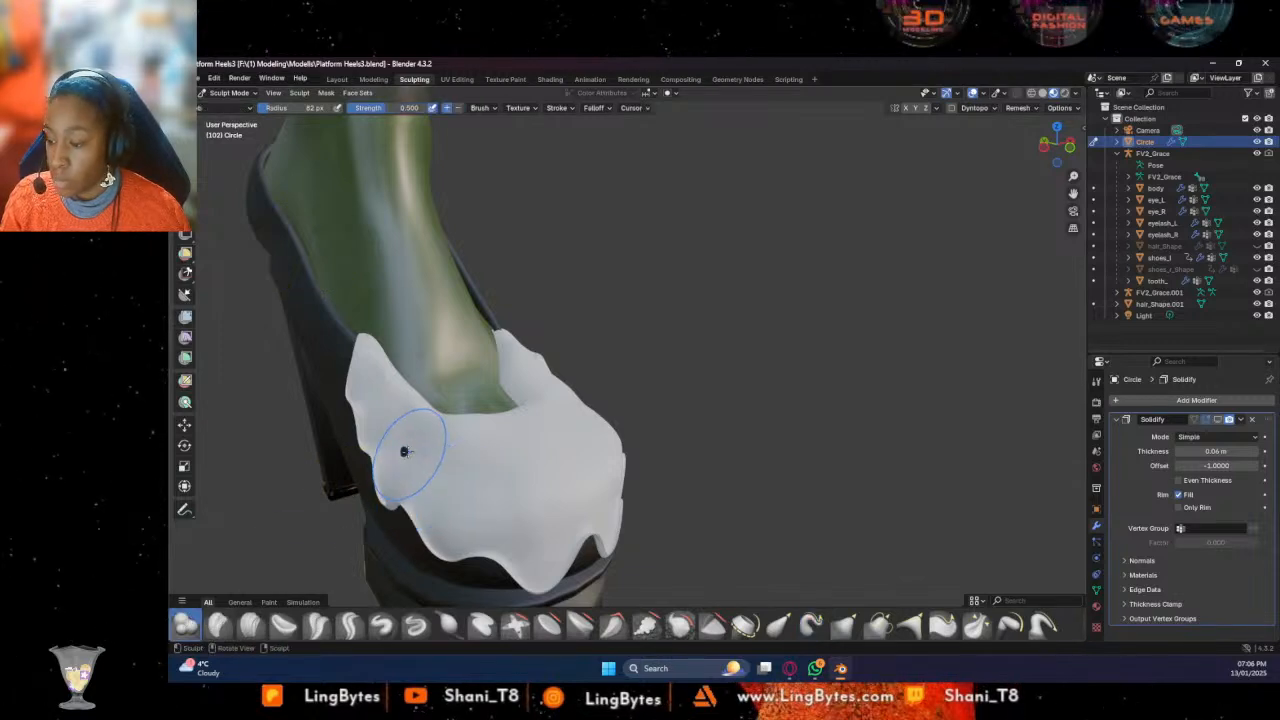
left_click_drag(390, 440, 438, 457)
mouse_move(657, 447)
middle_mouse_down()
mouse_move(511, 489)
mouse_move(803, 470)
mouse_move(848, 427)
middle_mouse_up()
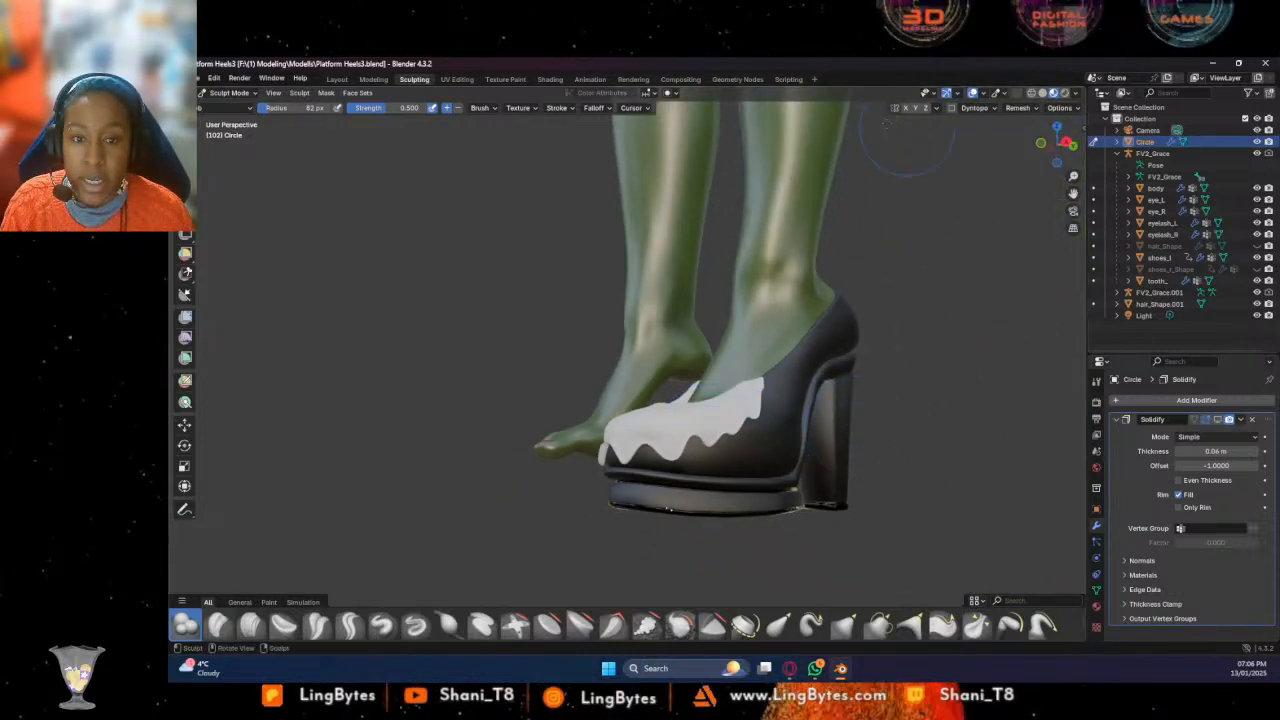
In the Layout workspace, add a new material to the Circle cover and set its base color to pale cream
left_click(271, 78)
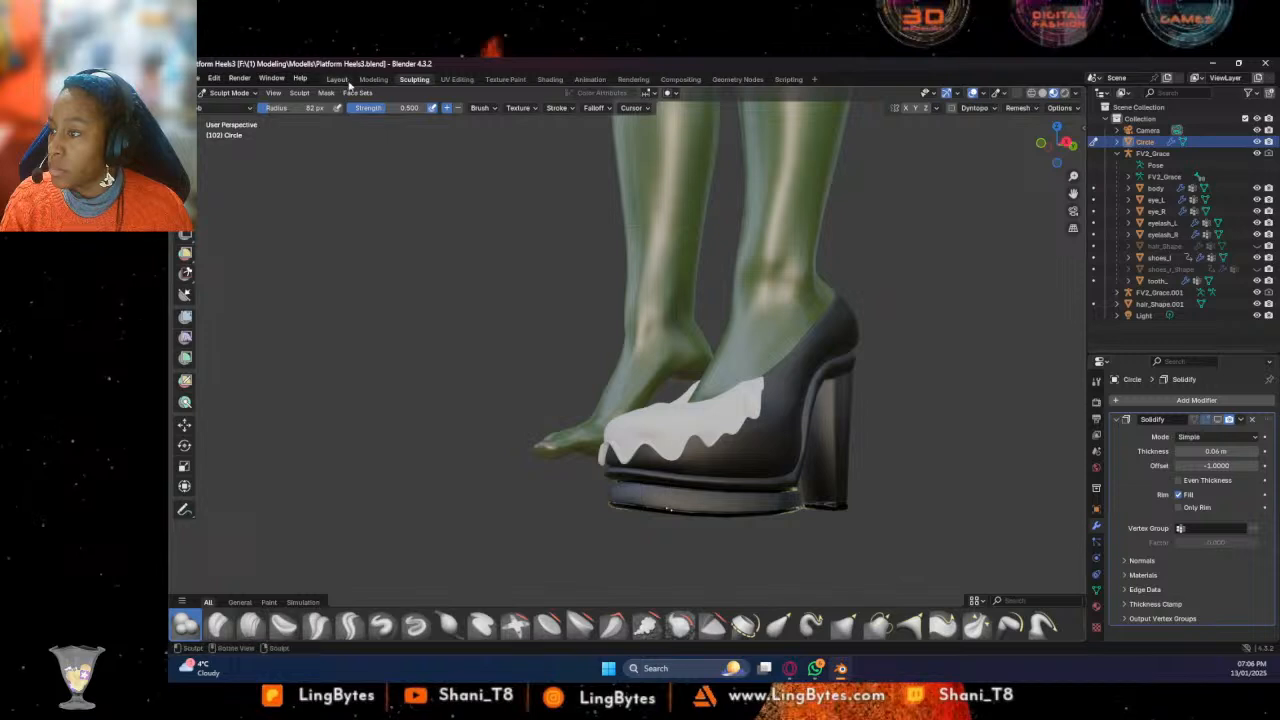
left_click(340, 80)
left_click(802, 447)
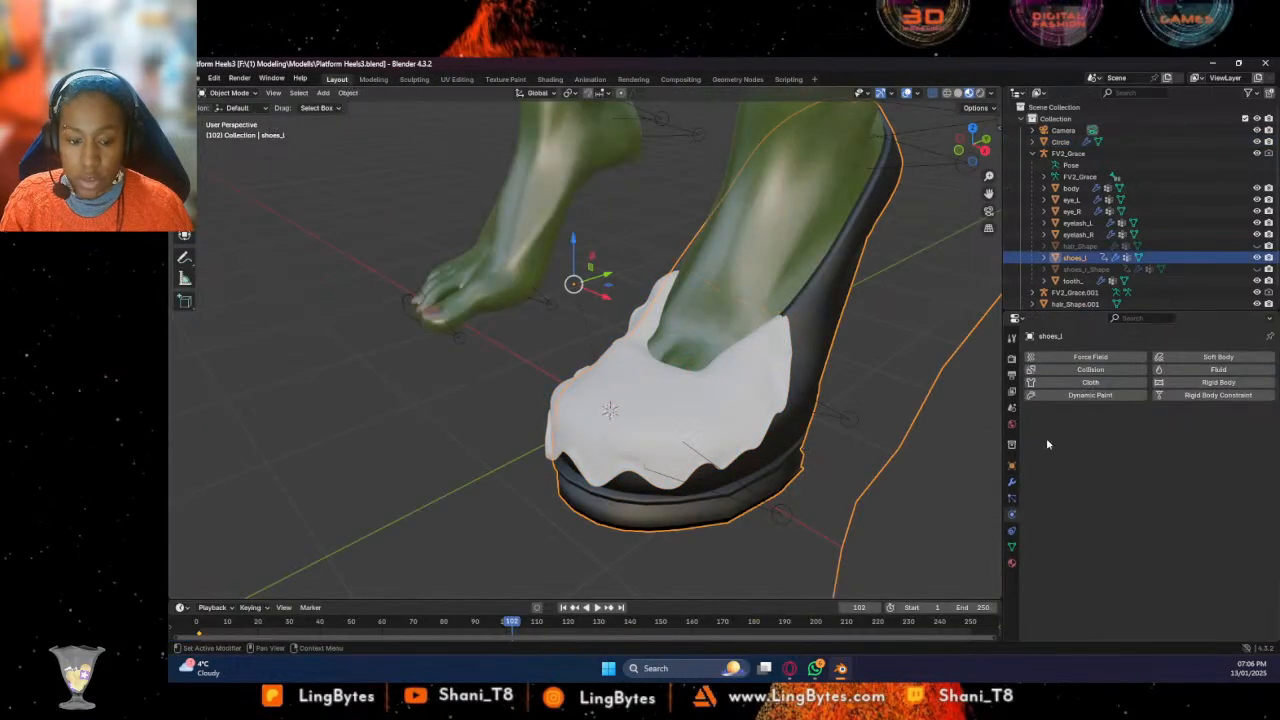
left_click(1010, 565)
left_click(1060, 141)
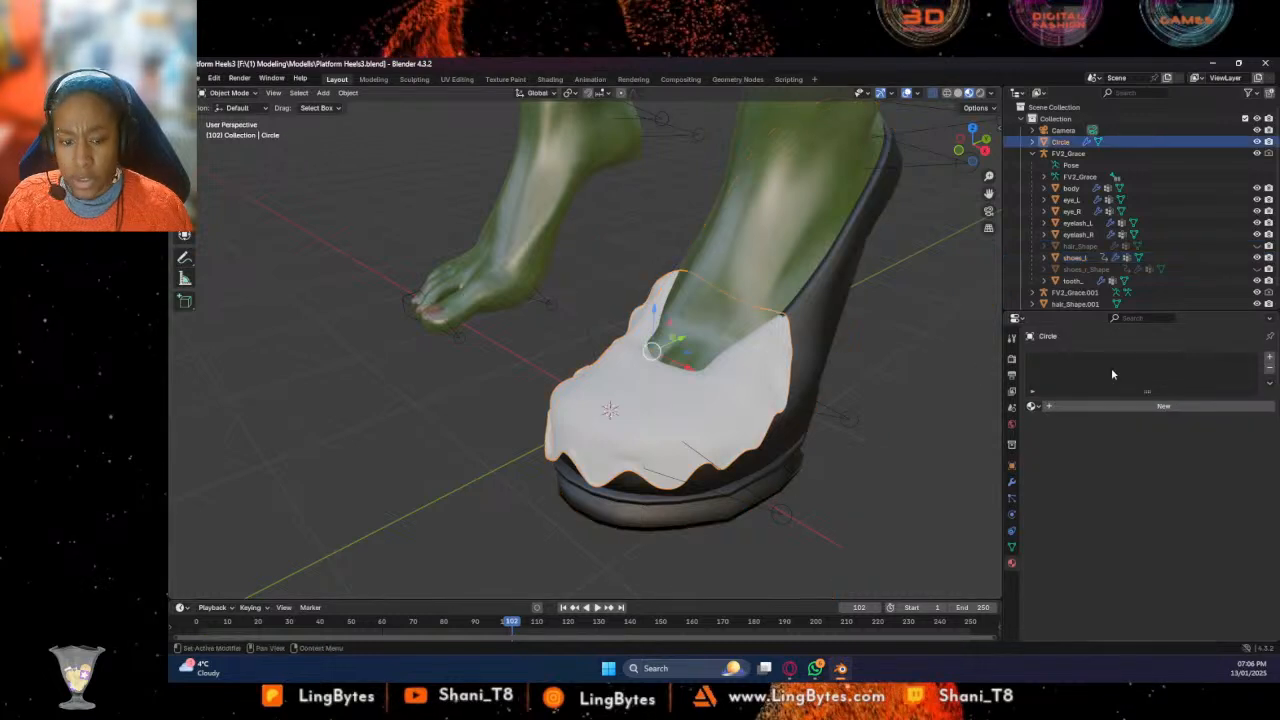
left_click(1046, 407)
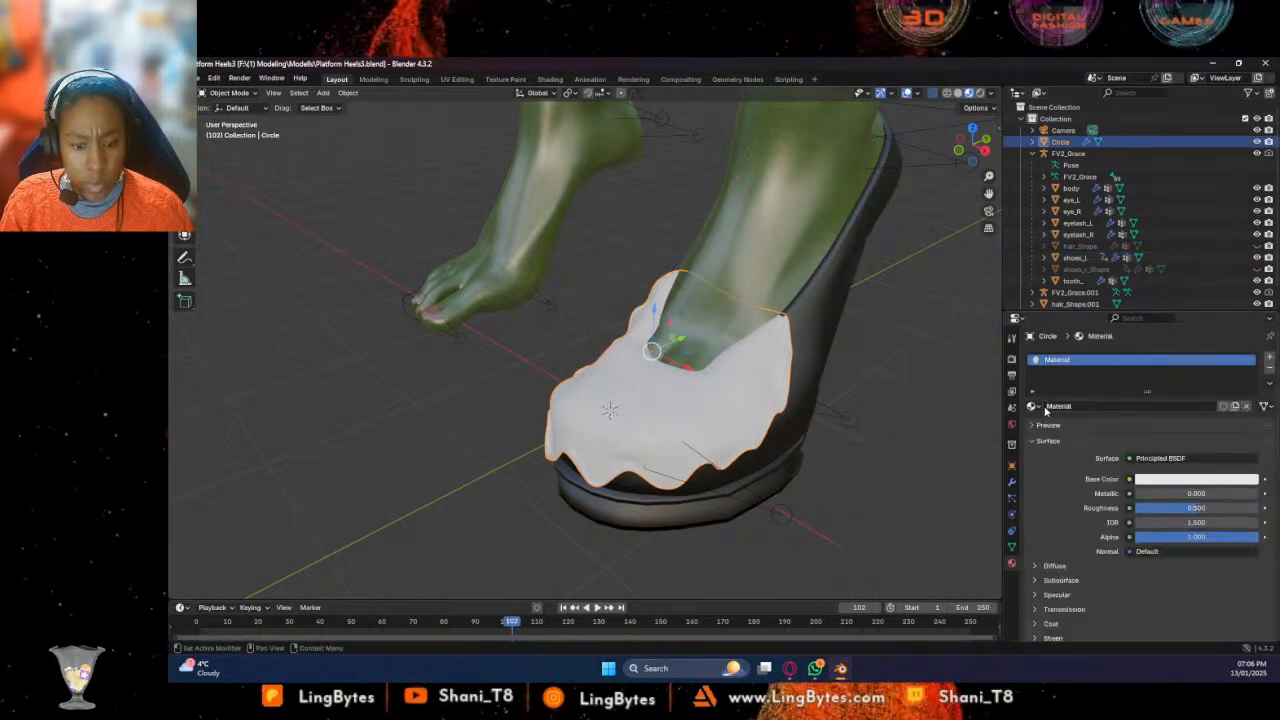
left_click(1196, 479)
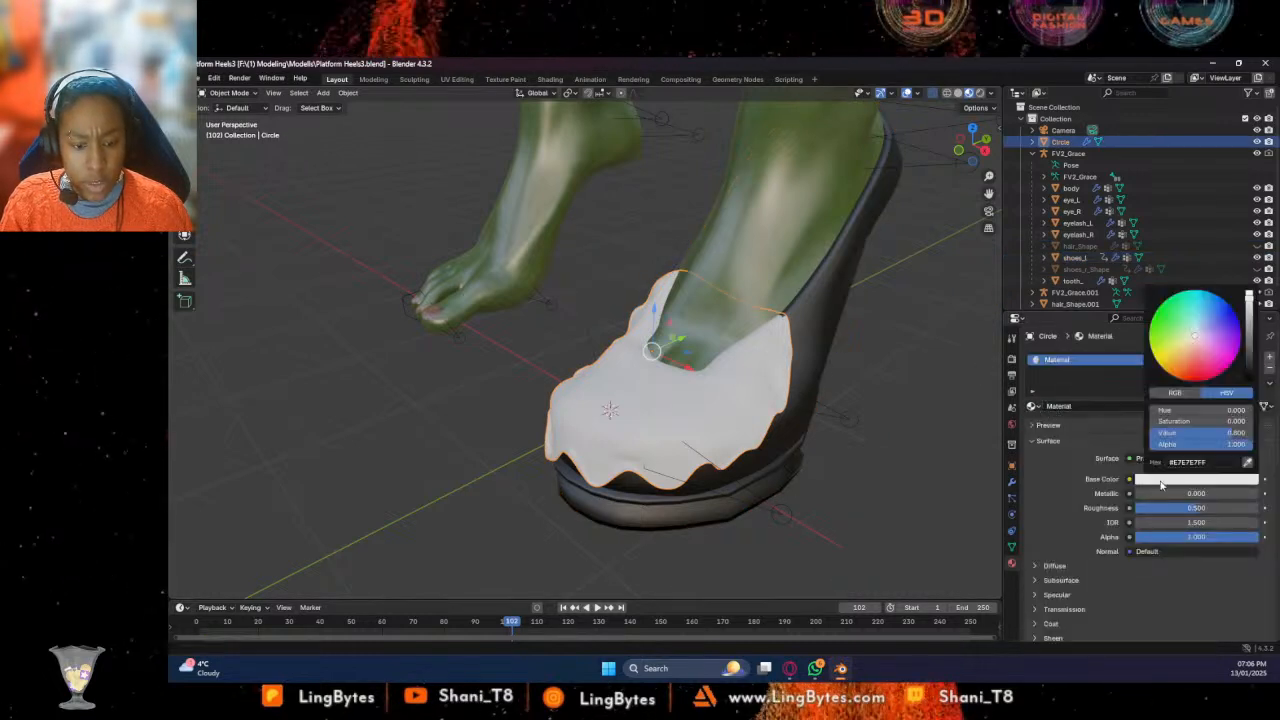
left_click(1190, 344)
left_click_drag(1190, 344, 1191, 339)
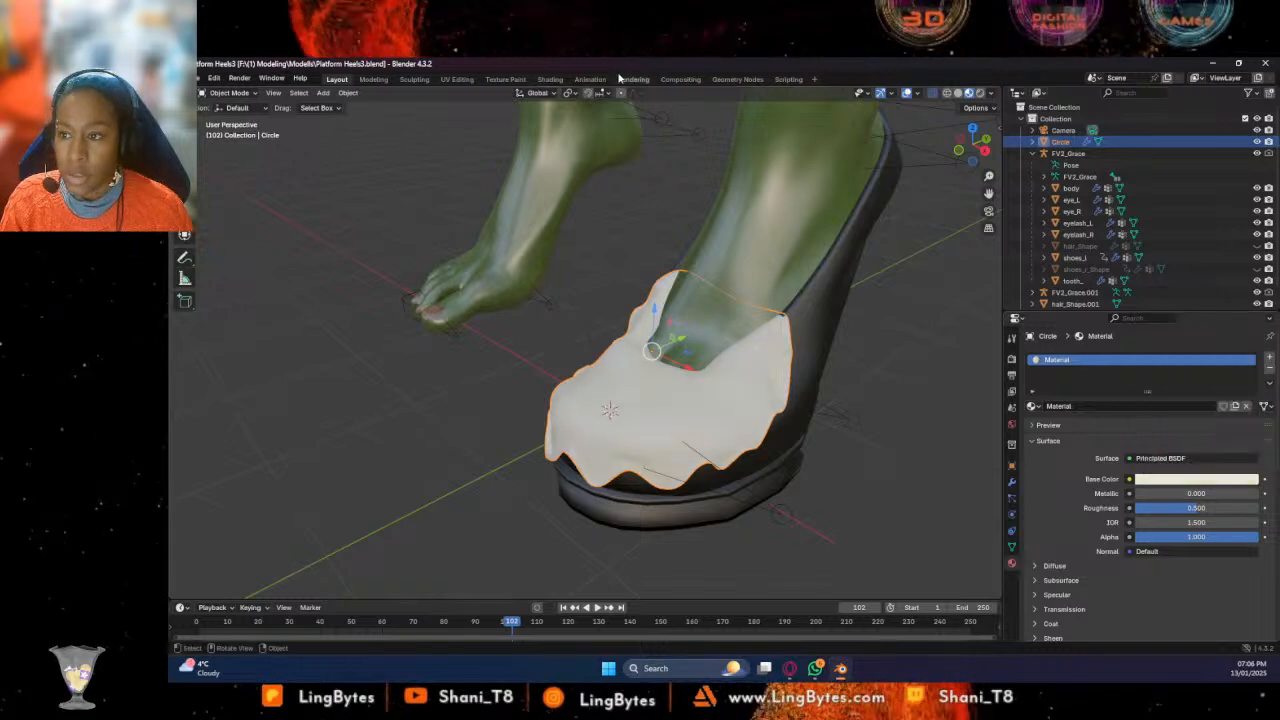
Set the cover material's metallic to 0.168 and roughness to 0.313, then shade the cover smooth and deselect it
mouse_move(1170, 493)
left_mouse_down()
mouse_move(1156, 493)
mouse_move(1168, 508)
left_mouse_up()
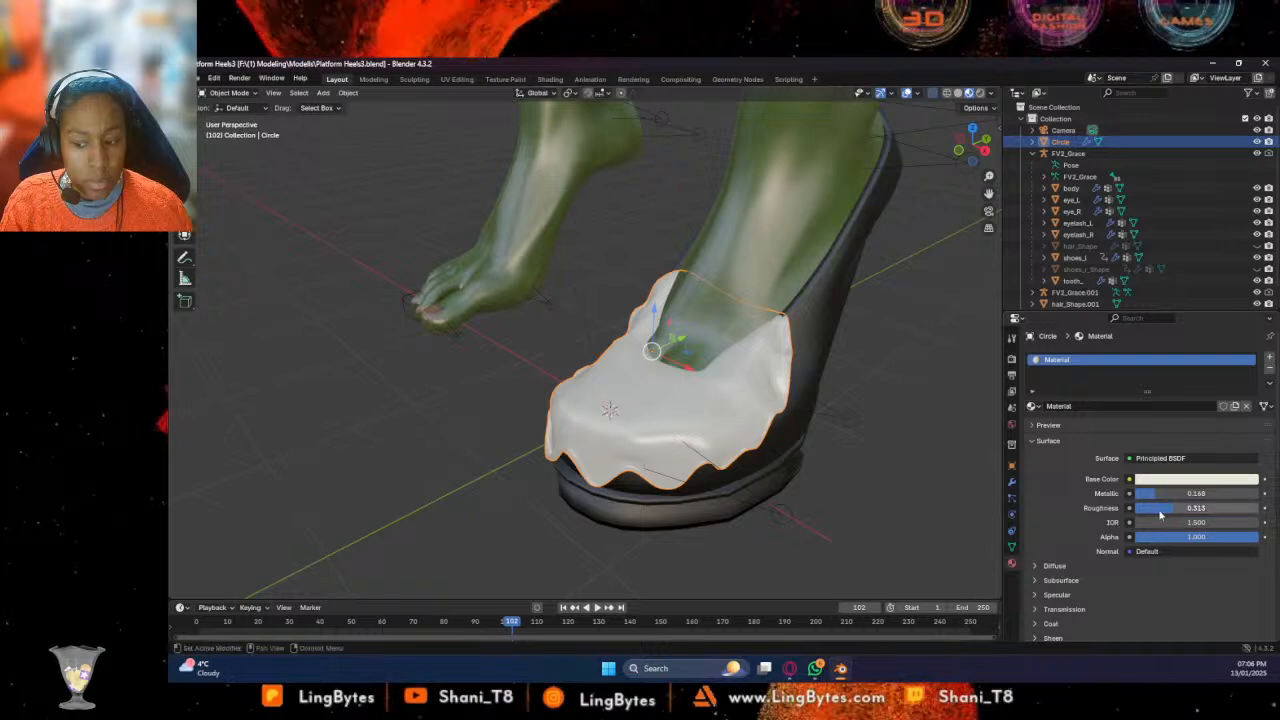
right_click(608, 432)
left_click(634, 428)
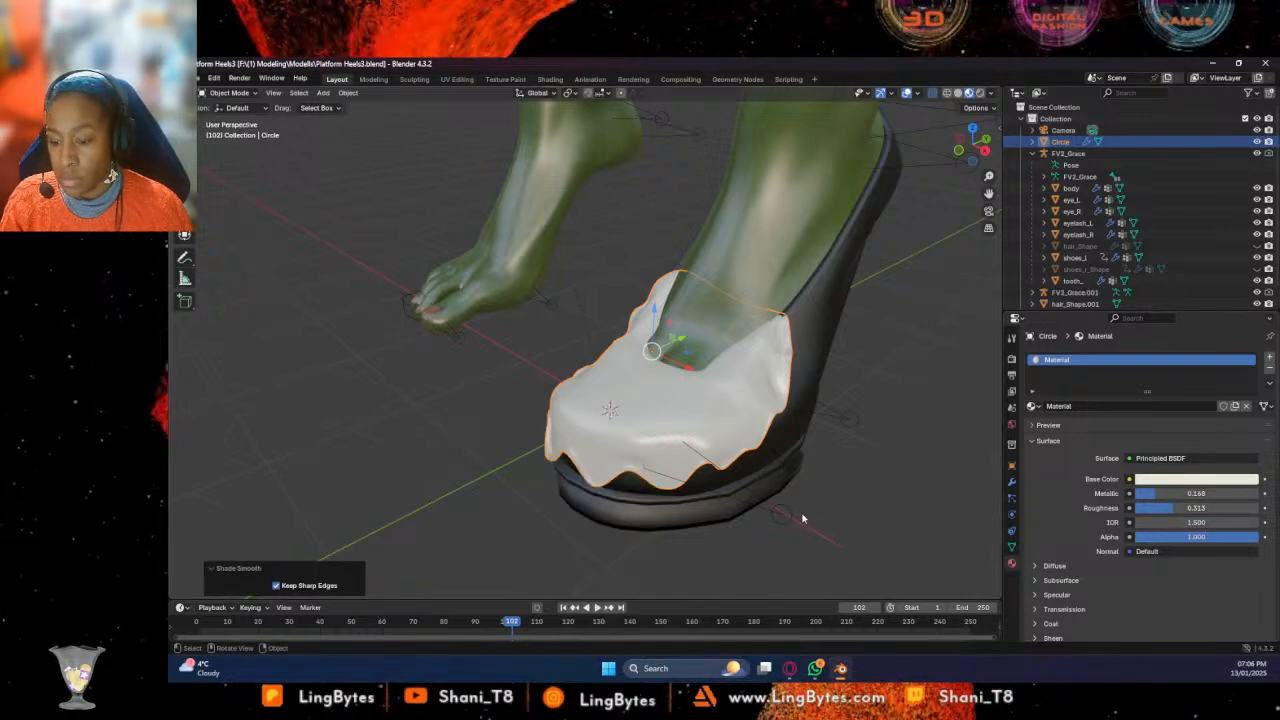
key("alt+a")
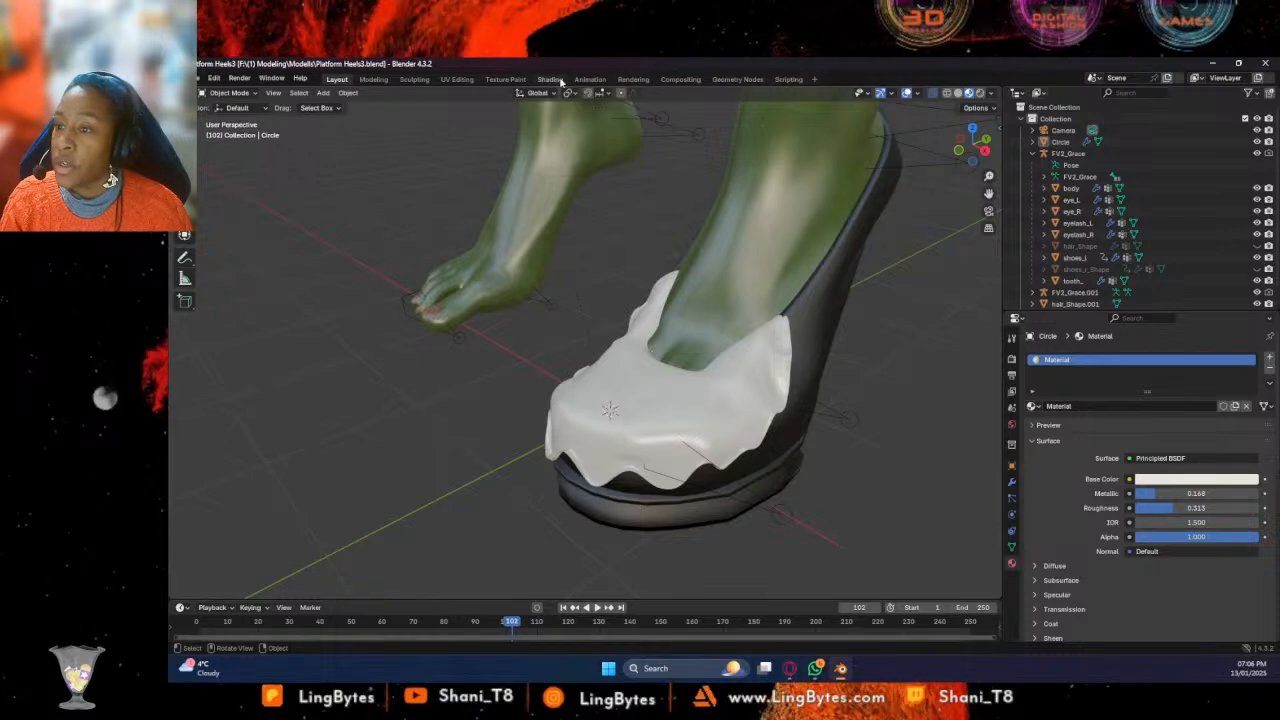
Switch to the Shading workspace and frame the cover on the shoe's toe
left_click(550, 79)
middle_click_drag(847, 252, 869, 222)
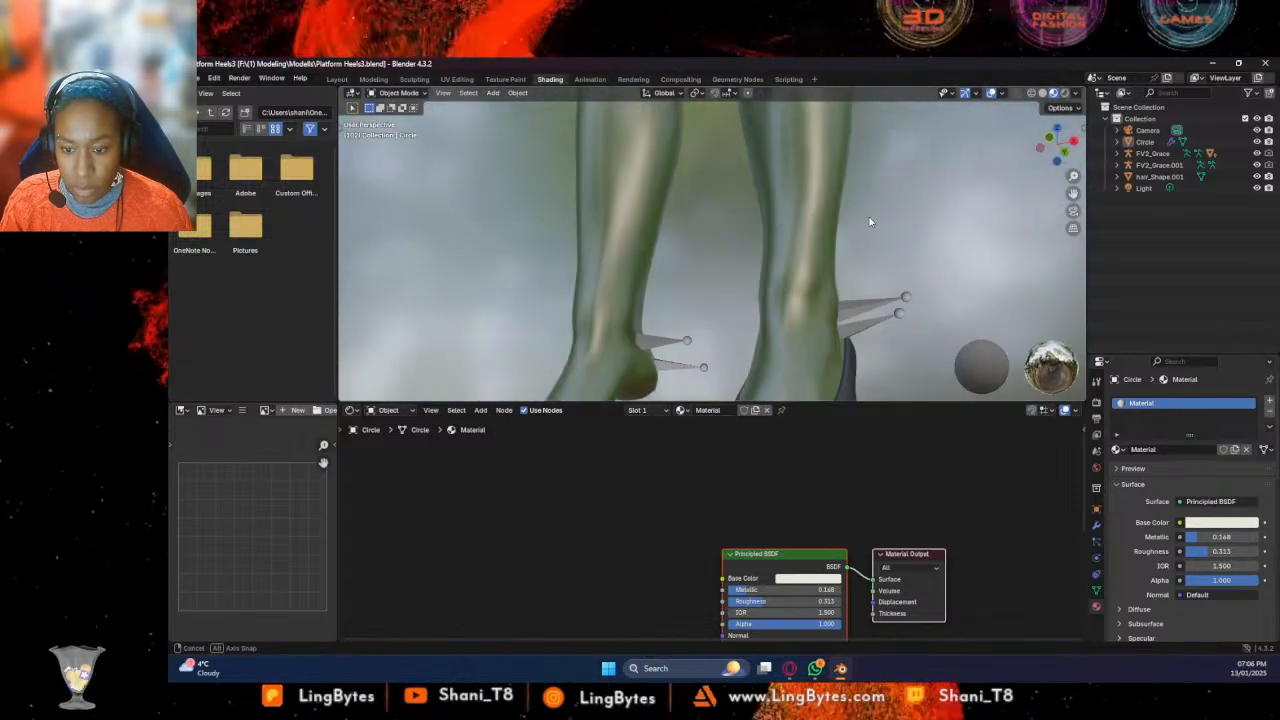
left_click(844, 350)
key("KP_Decimal")
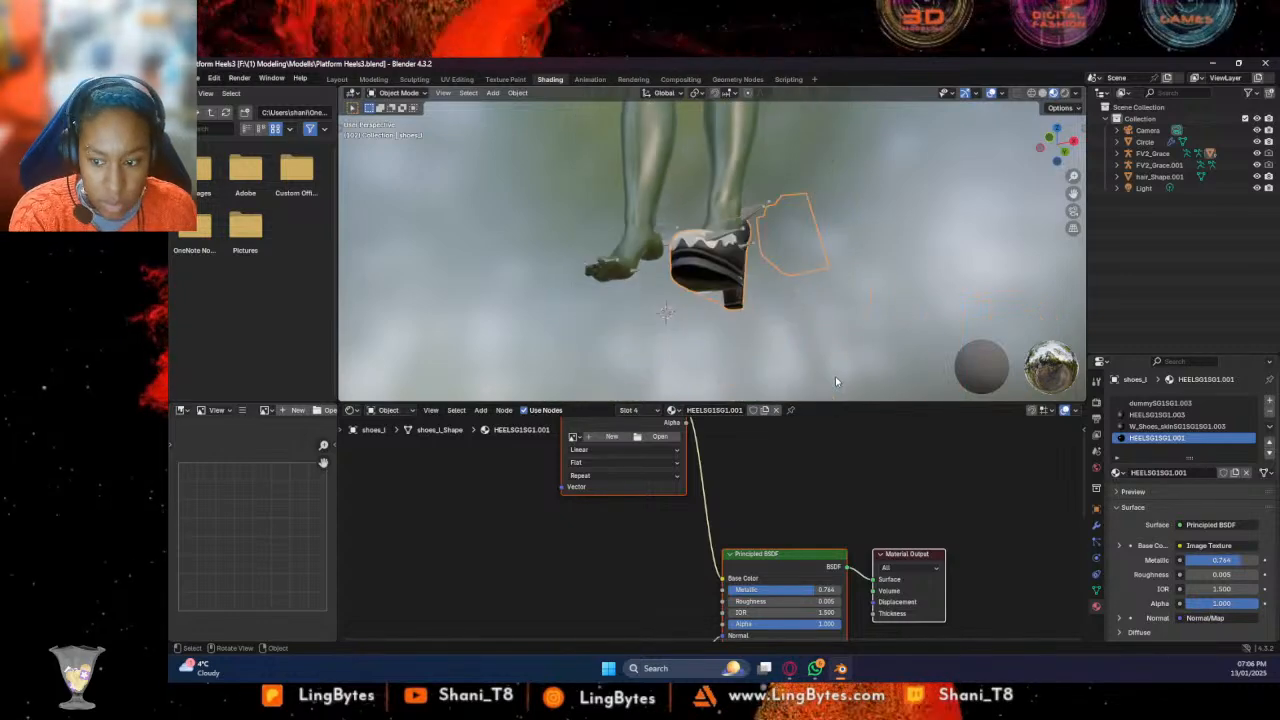
middle_click_drag(835, 376, 770, 305)
left_click(695, 290)
key("KP_Decimal")
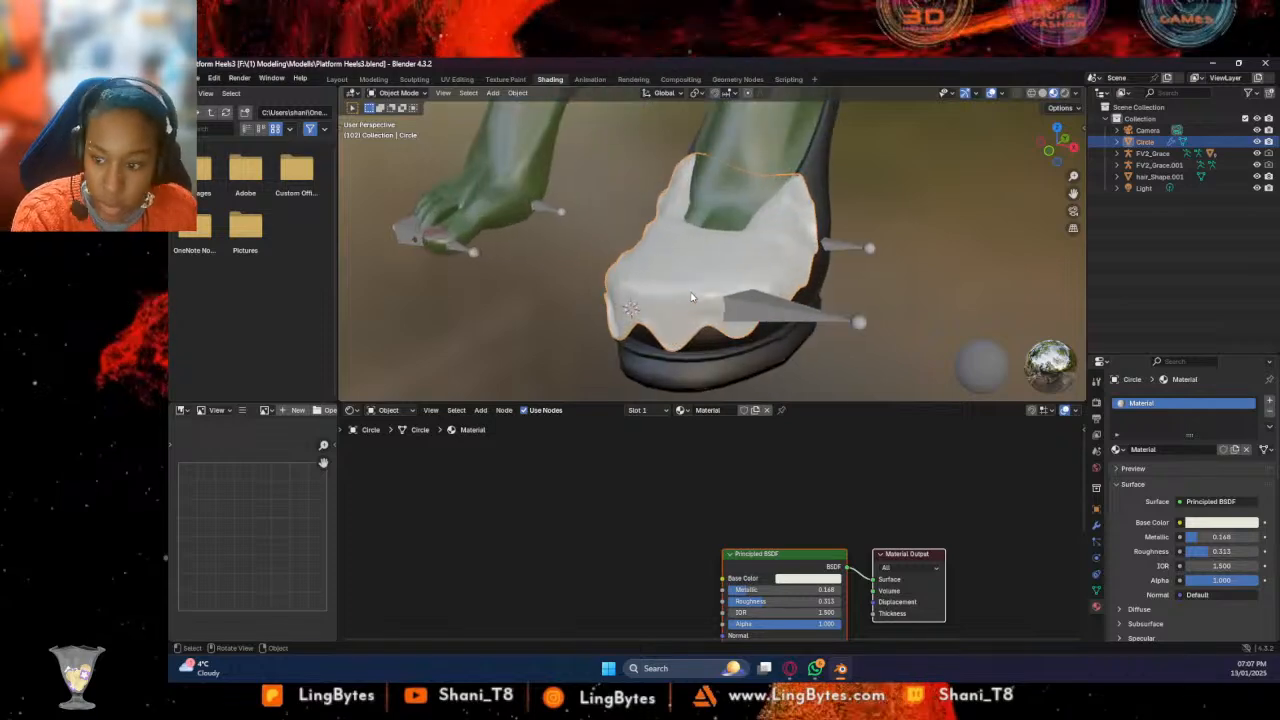
mouse_move(852, 254)
middle_mouse_down()
mouse_move(816, 252)
mouse_move(832, 262)
middle_mouse_up()
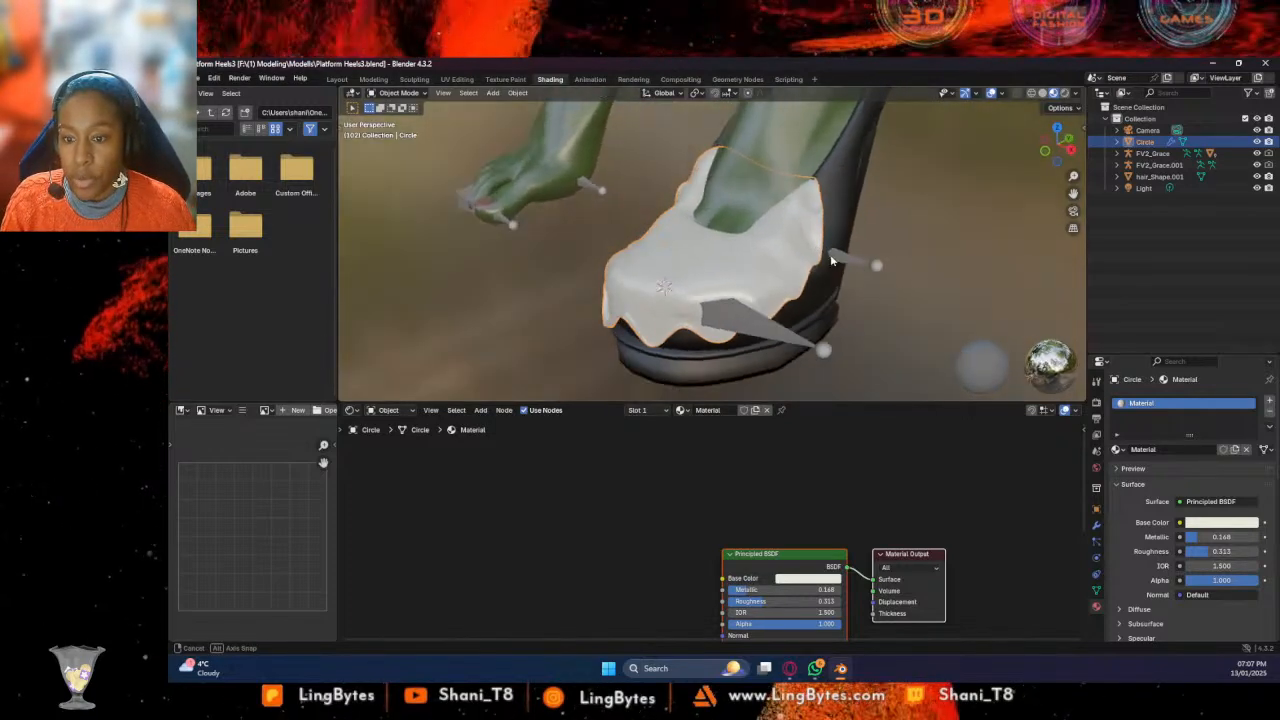
Select the shoe's HEELSG1SG1.003 material and delete its Image Texture node
left_click(810, 311)
left_click(1160, 414)
left_click(1160, 403)
left_click(1160, 414)
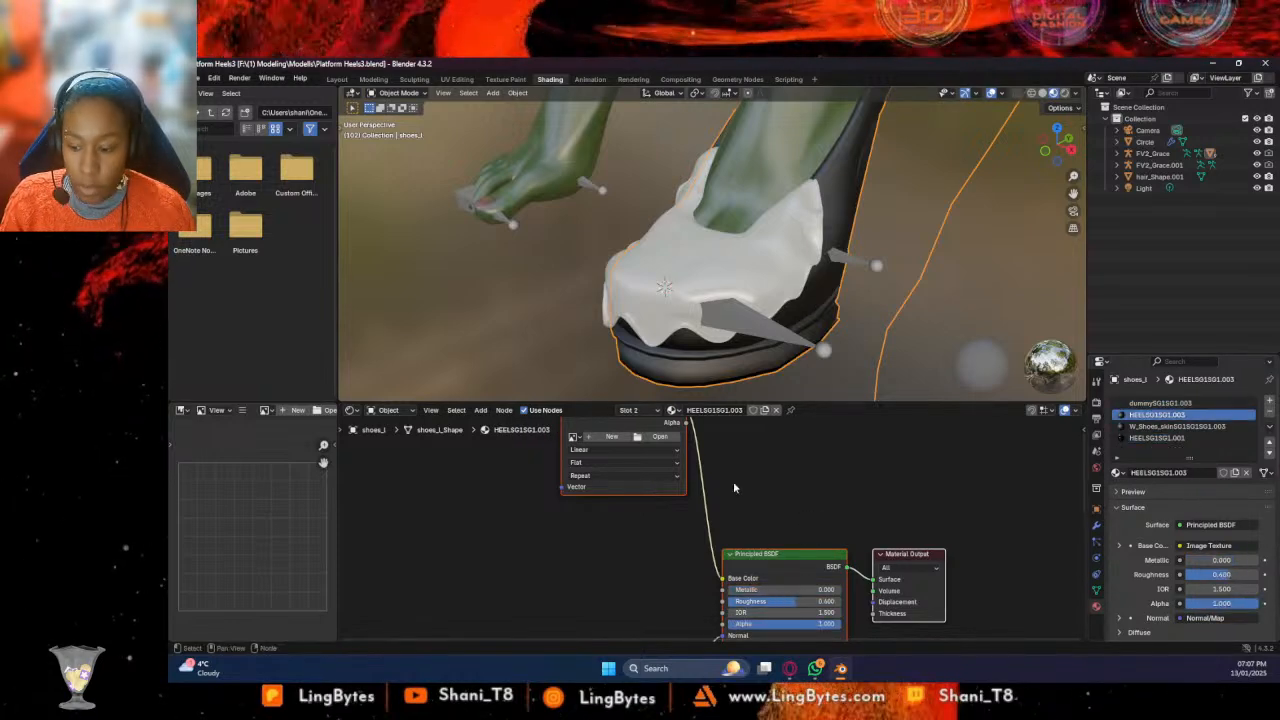
left_click(628, 476)
left_click(581, 512)
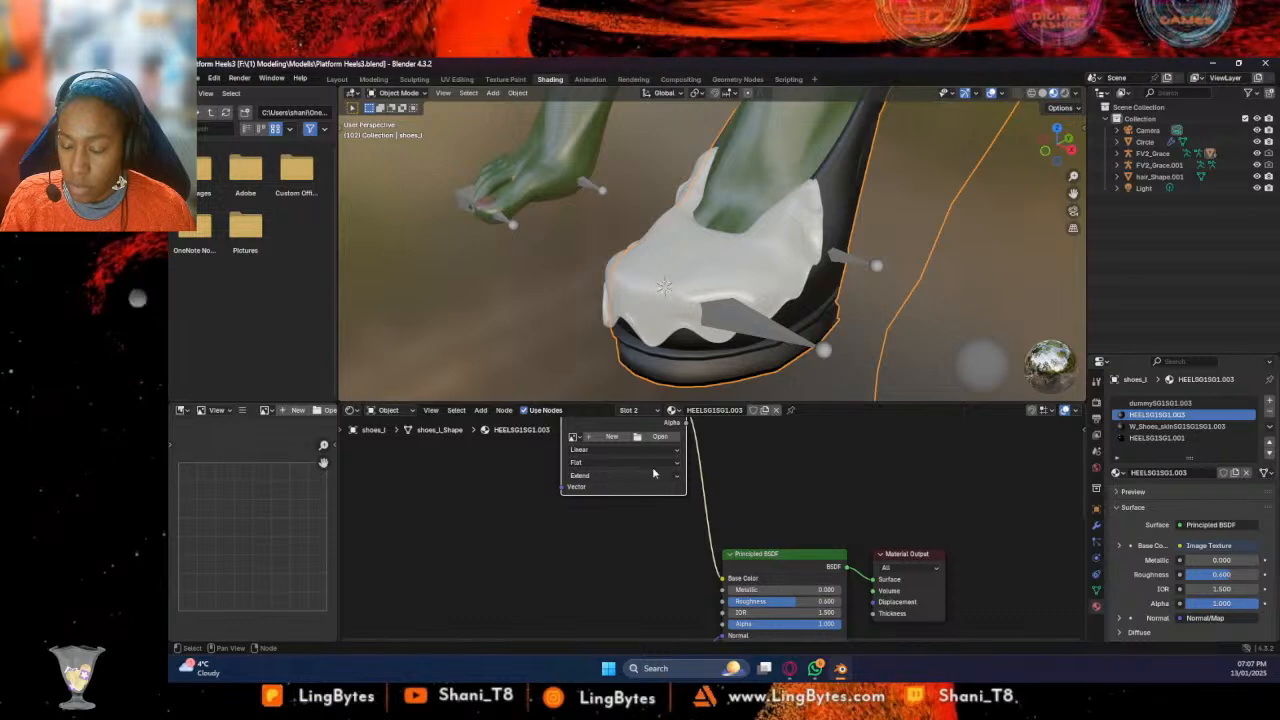
left_click_drag(631, 428, 500, 518)
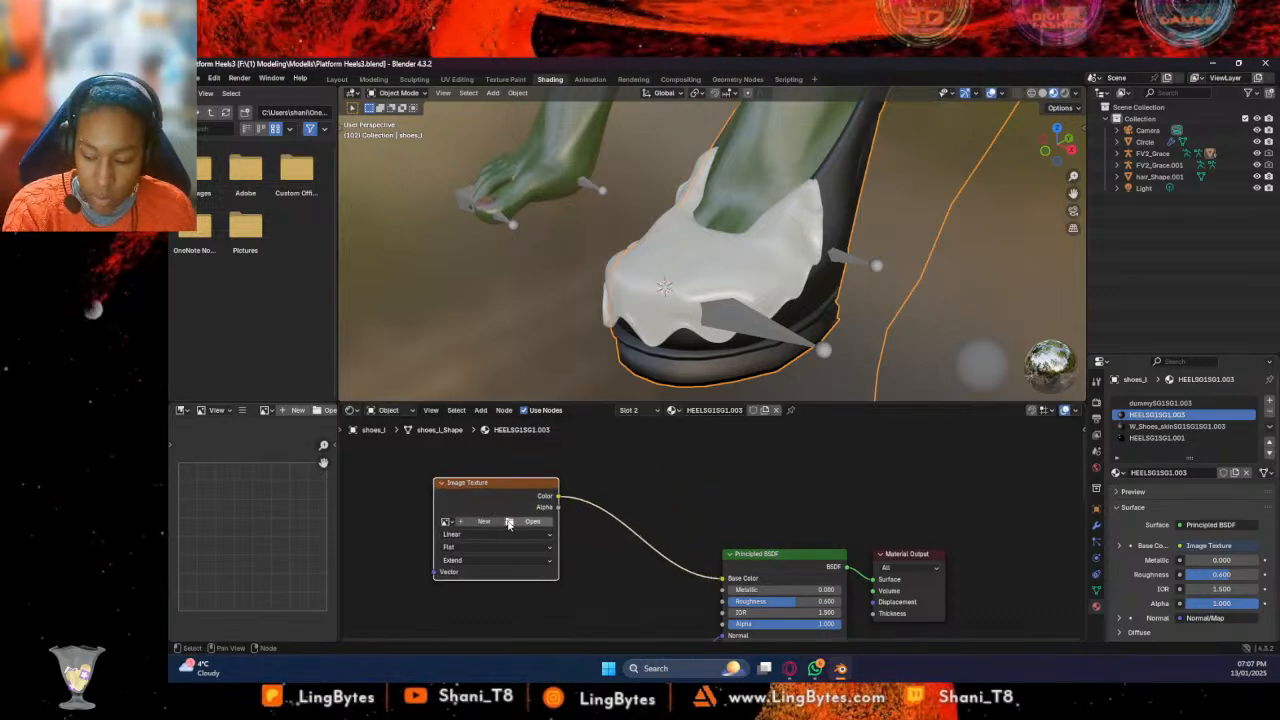
key("x")
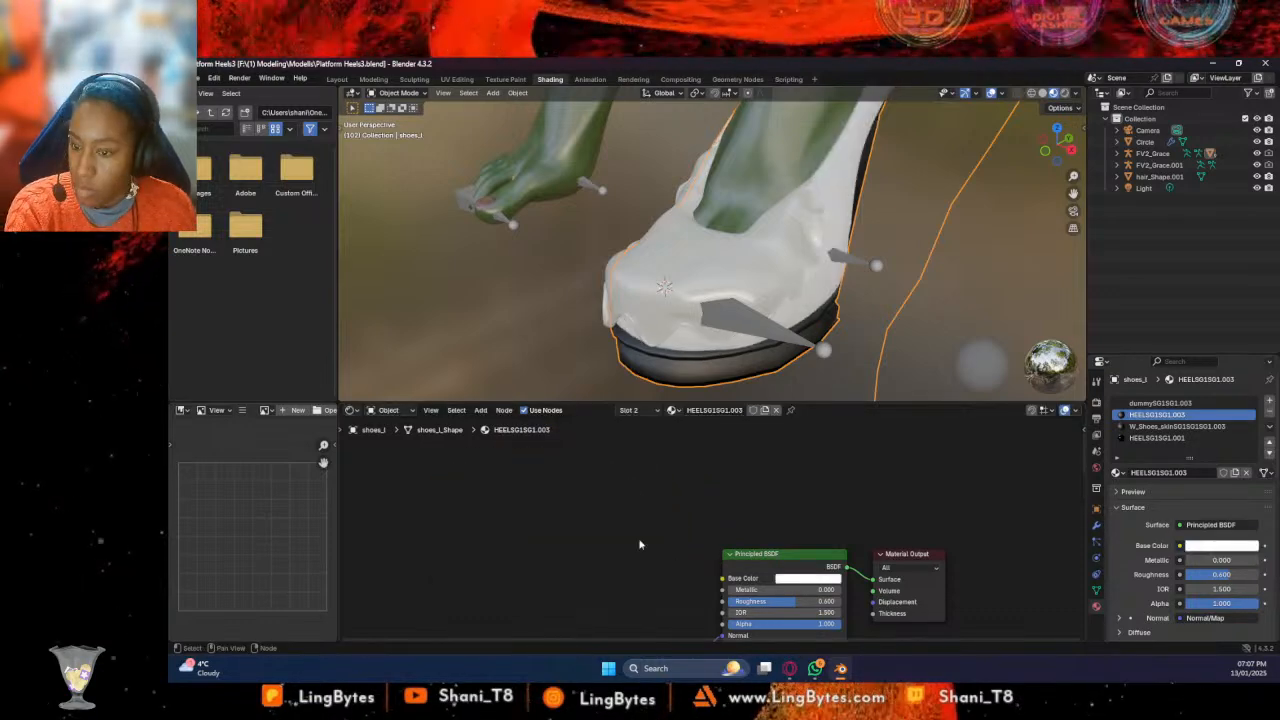
Set the base color of the shoe's upper material to light green
left_click(799, 578)
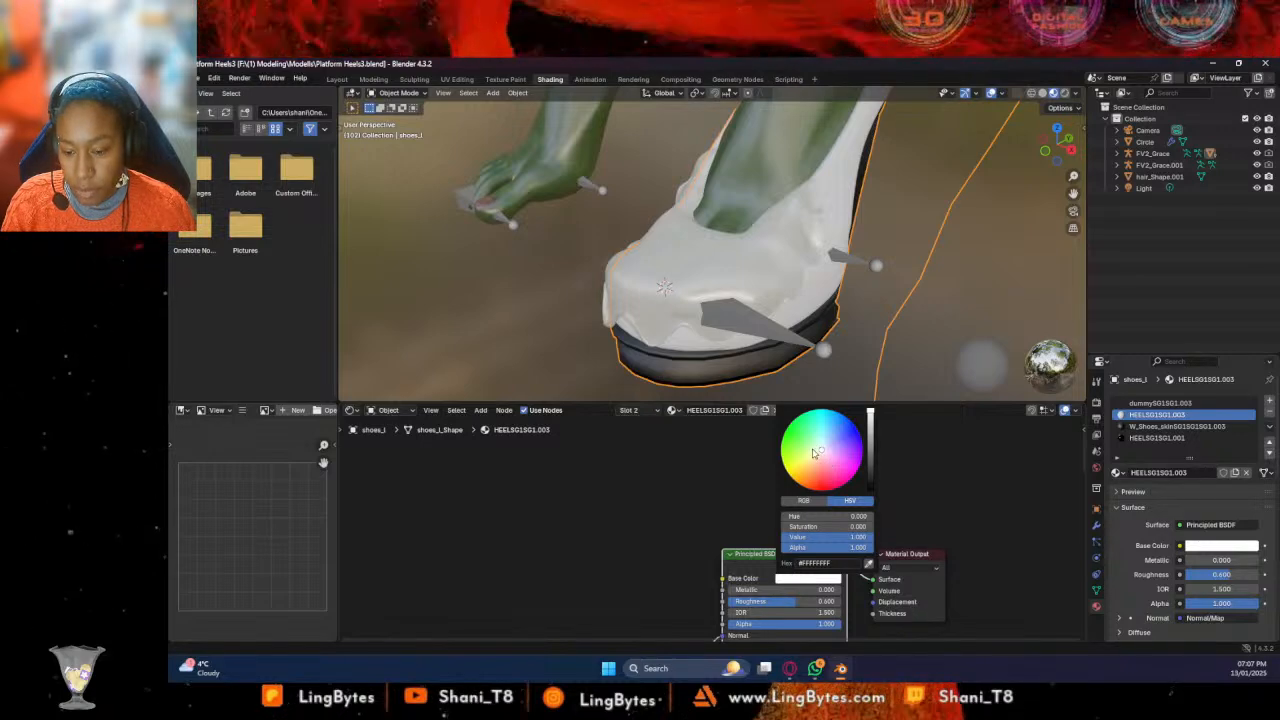
left_click(808, 440)
left_click_drag(808, 440, 812, 446)
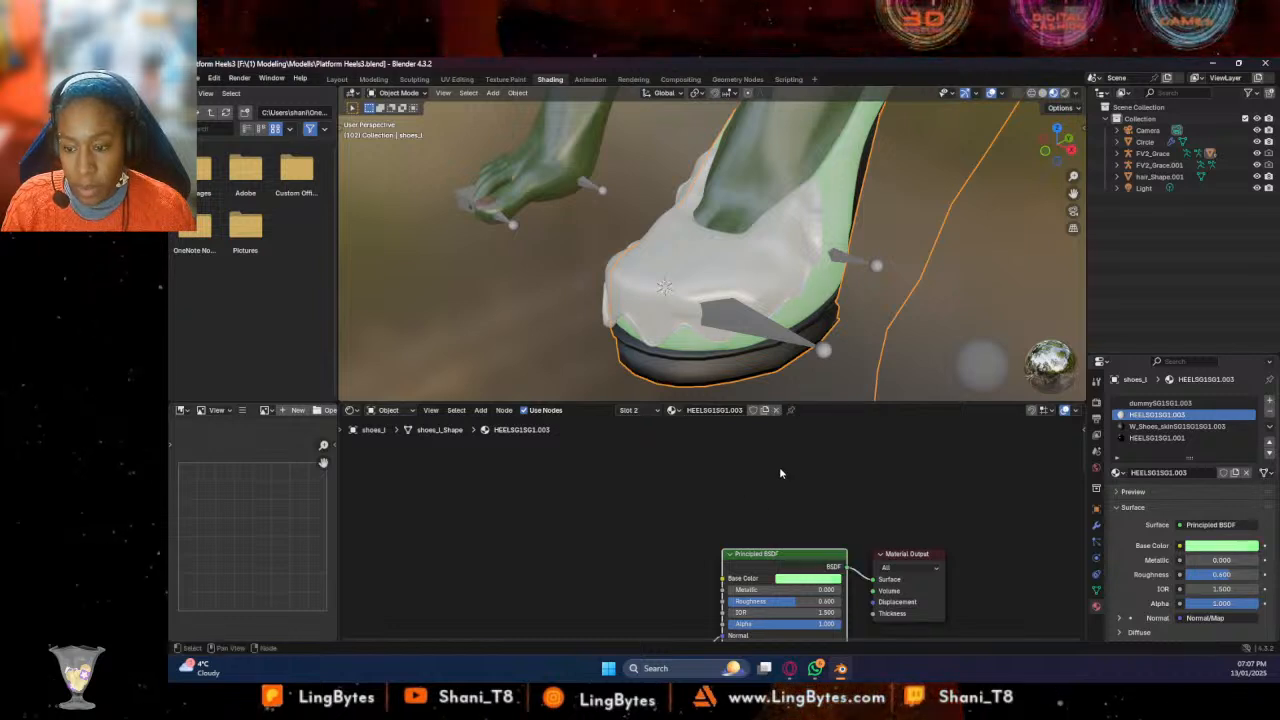
Load the Firefly woven JPG image into the Image Texture node of the shoe's W_Shoes_skin material
left_click(1135, 426)
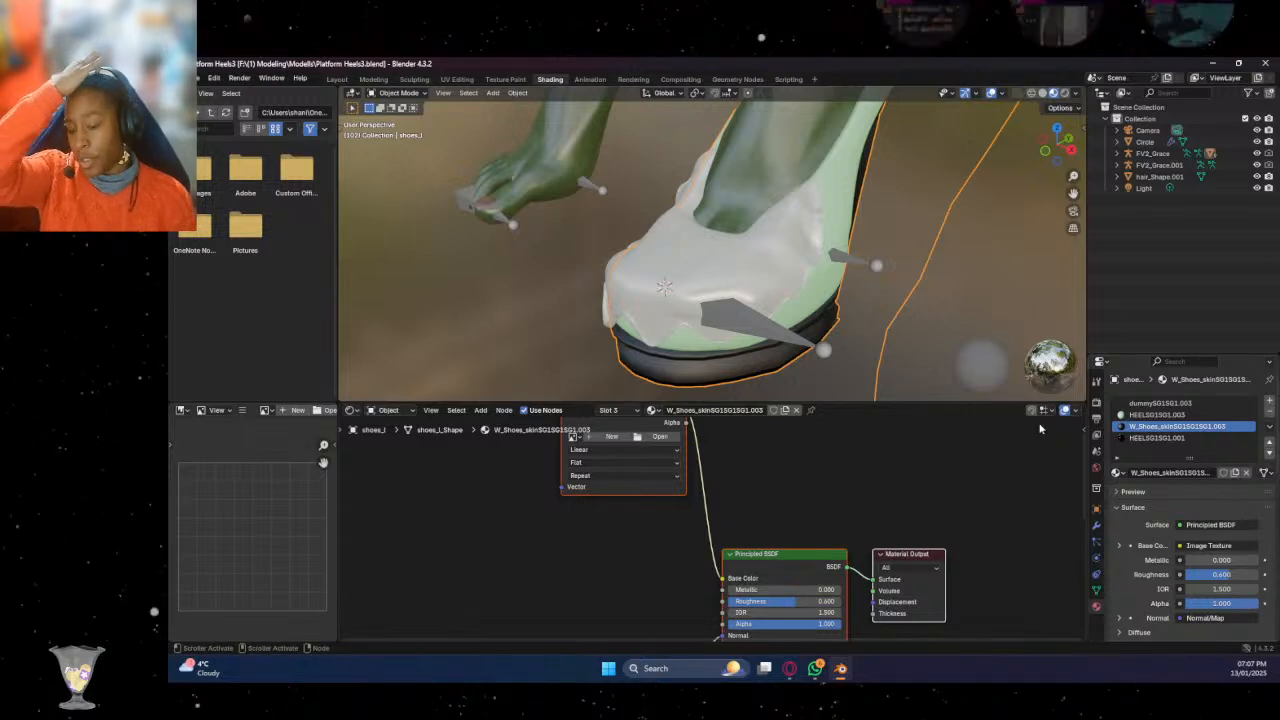
left_click(645, 440)
key("Escape")
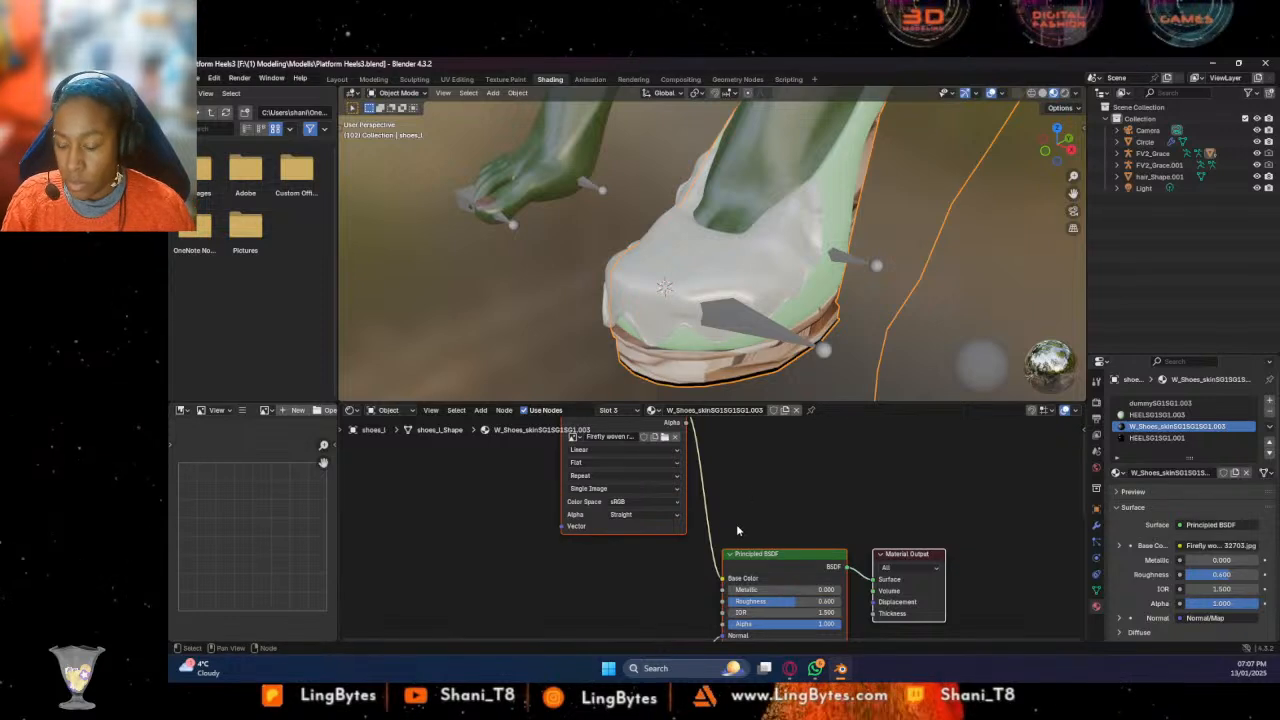
Select the shoe's HEELSG1SG1.001 material and delete its Image Texture node
left_click_drag(661, 529, 575, 593)
mouse_move(897, 362)
middle_mouse_down()
mouse_move(810, 350)
mouse_move(1059, 326)
mouse_move(892, 351)
middle_mouse_up()
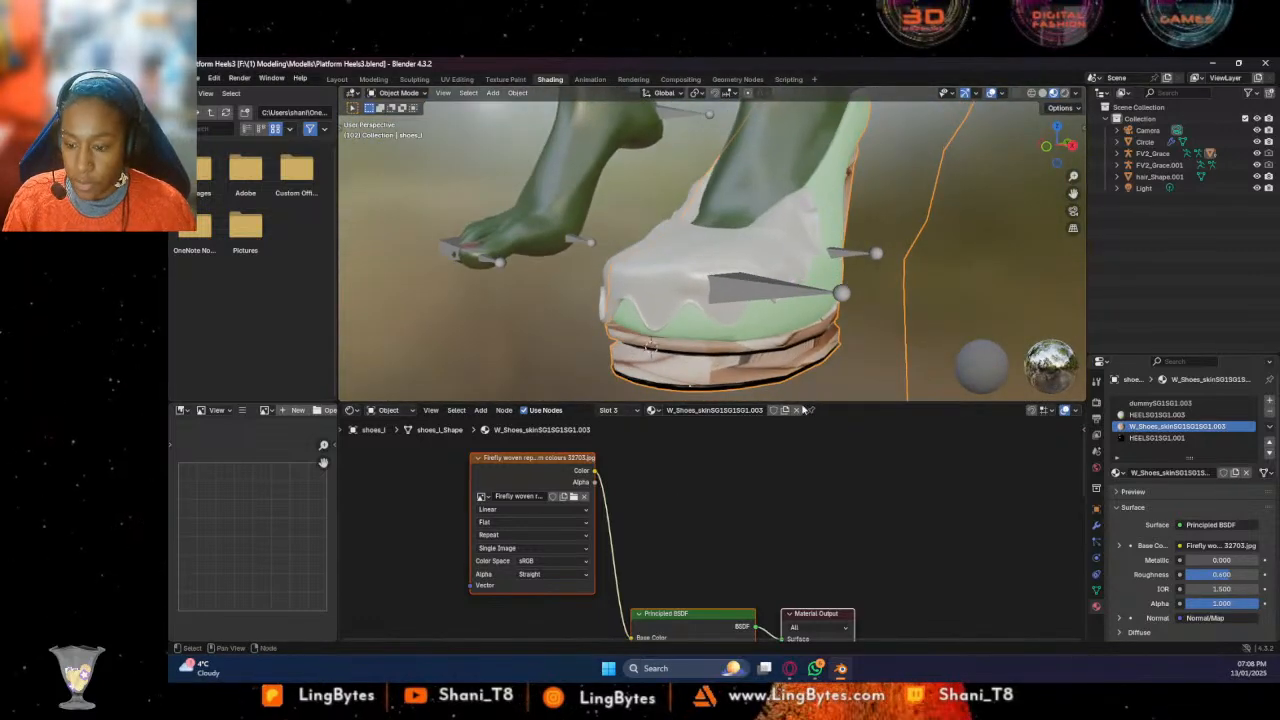
left_click(1157, 438)
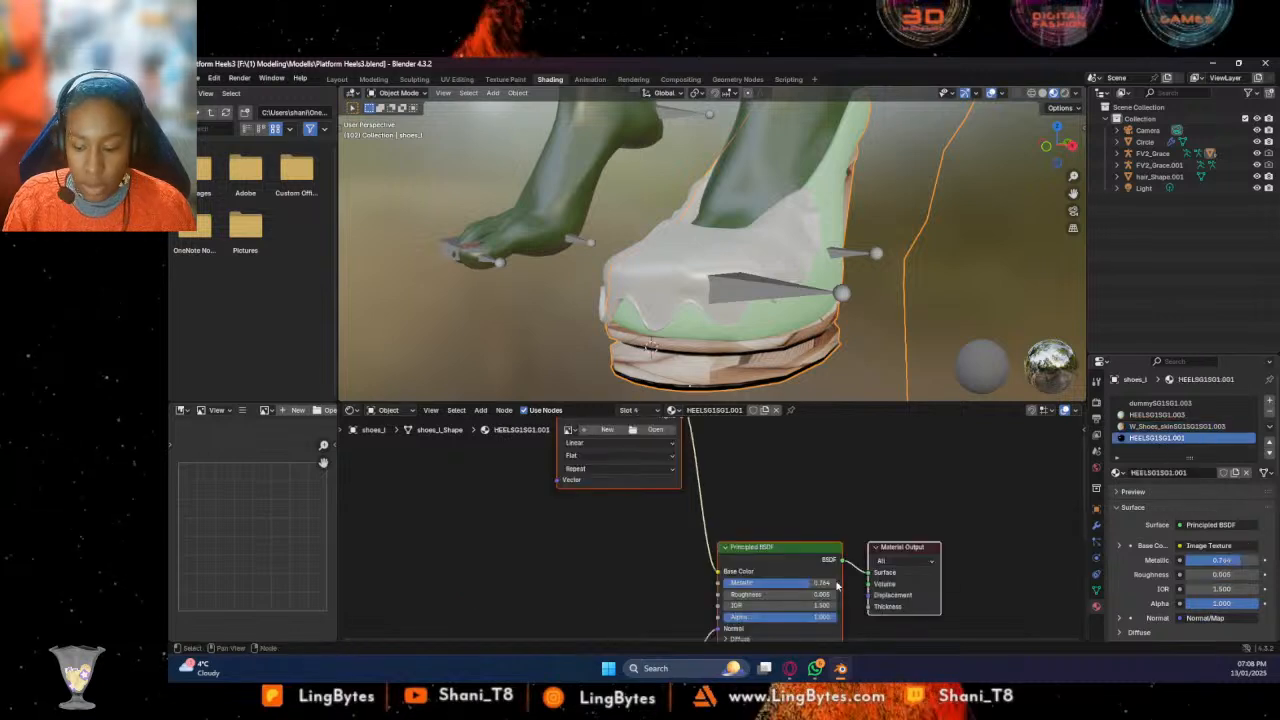
left_click_drag(648, 496, 568, 555)
key("x")
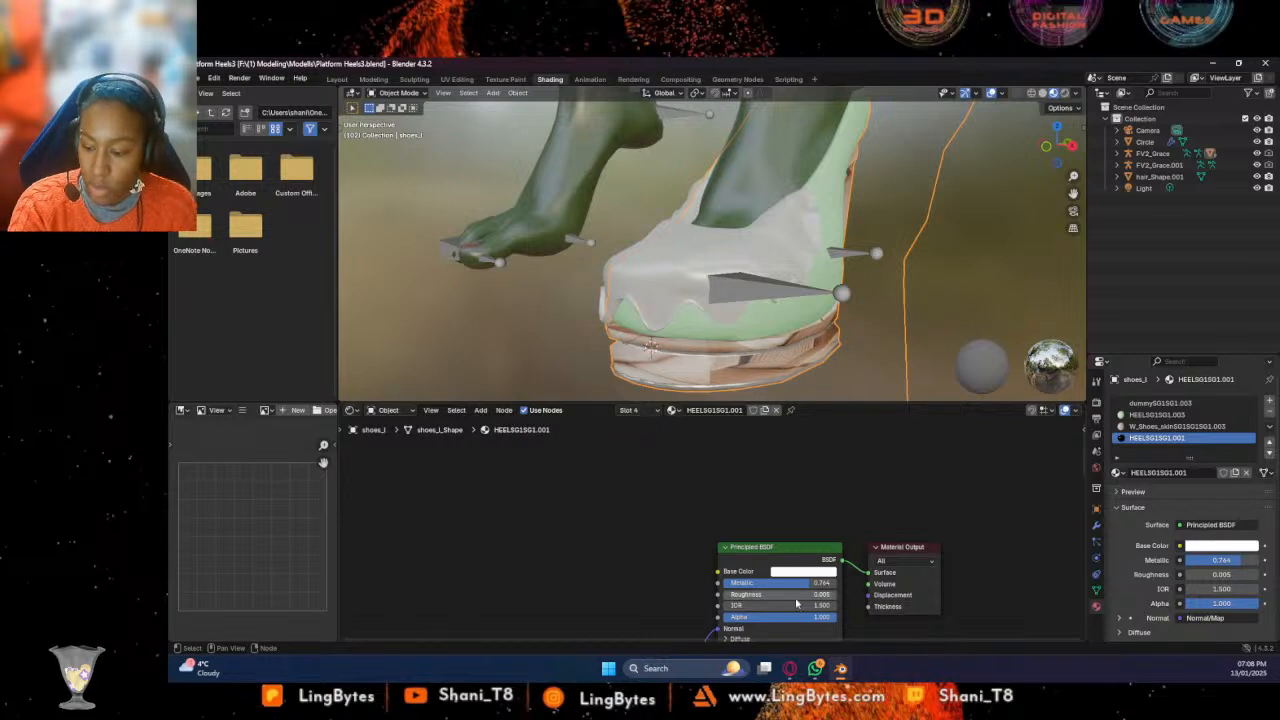
Sample the sole's woven brown as the HEELSG1SG1.001 base color, and set Metallic to 0.309 and Roughness to 0.859
left_click(792, 570)
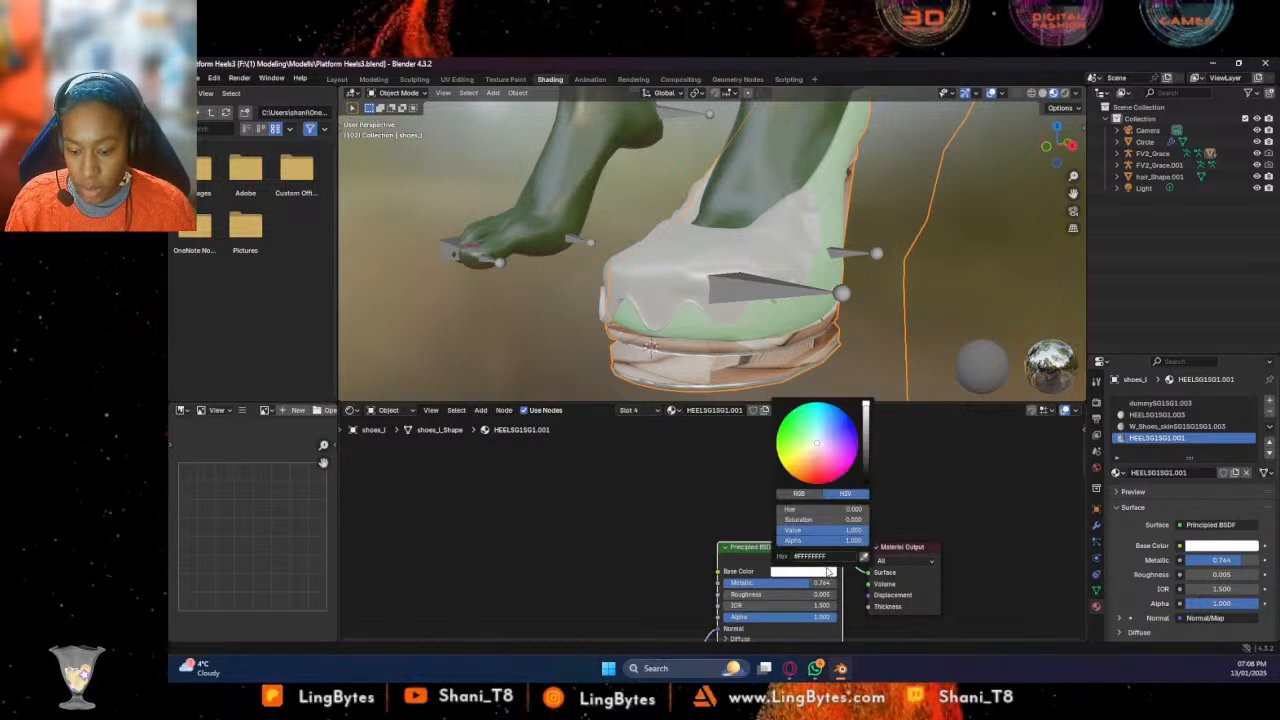
left_click(868, 552)
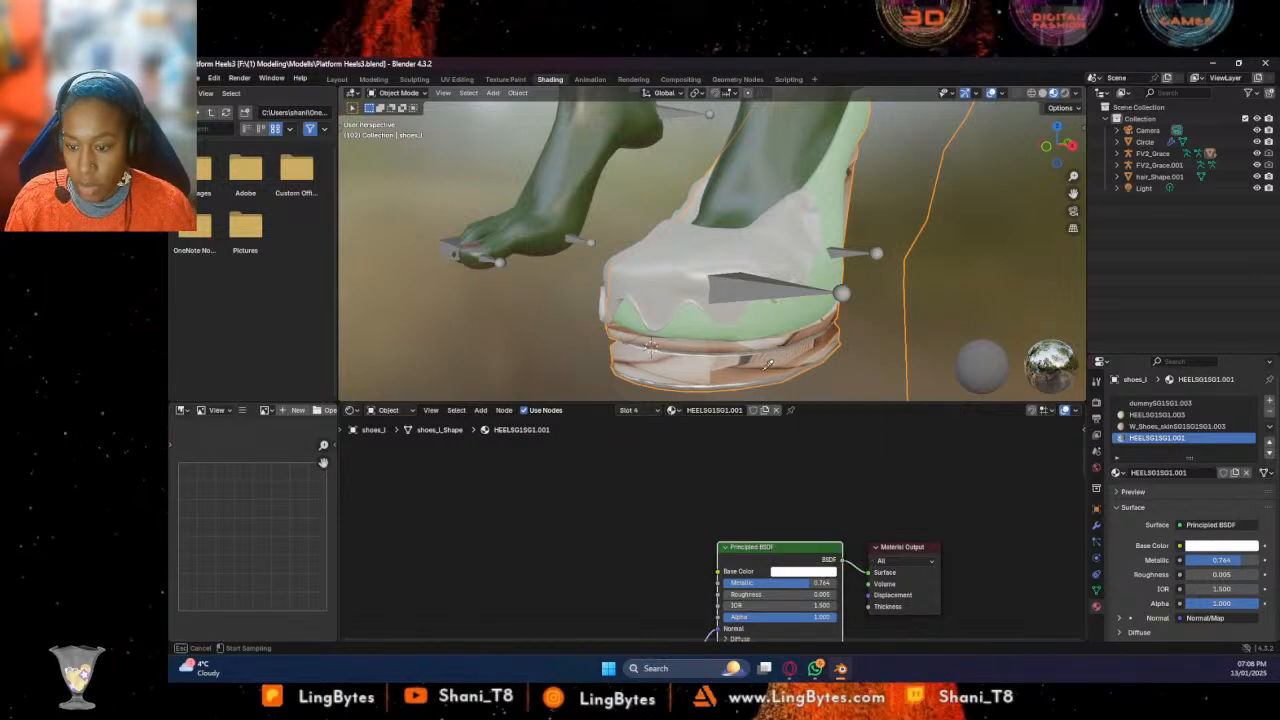
left_click(737, 378)
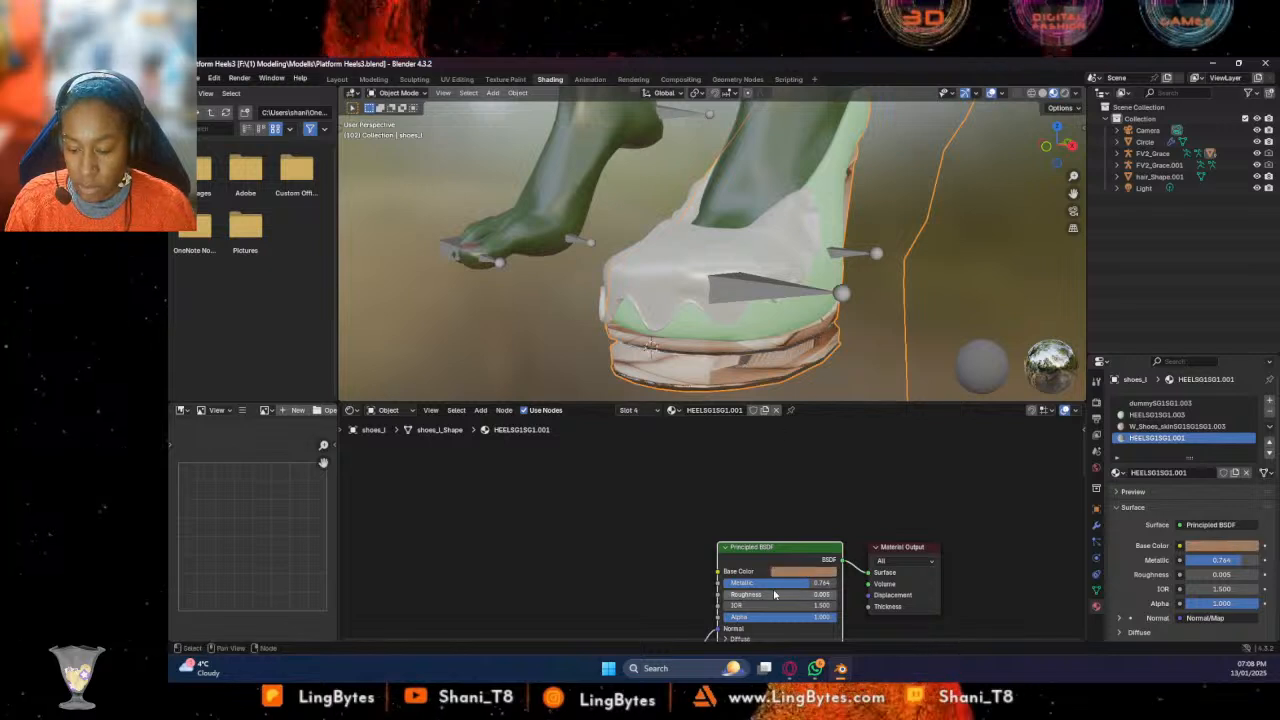
mouse_move(808, 582)
left_mouse_down()
mouse_move(732, 582)
mouse_move(740, 594)
mouse_move(795, 585)
left_mouse_up()
middle_click_drag(780, 330, 953, 300)
middle_click_drag(857, 362, 912, 329)
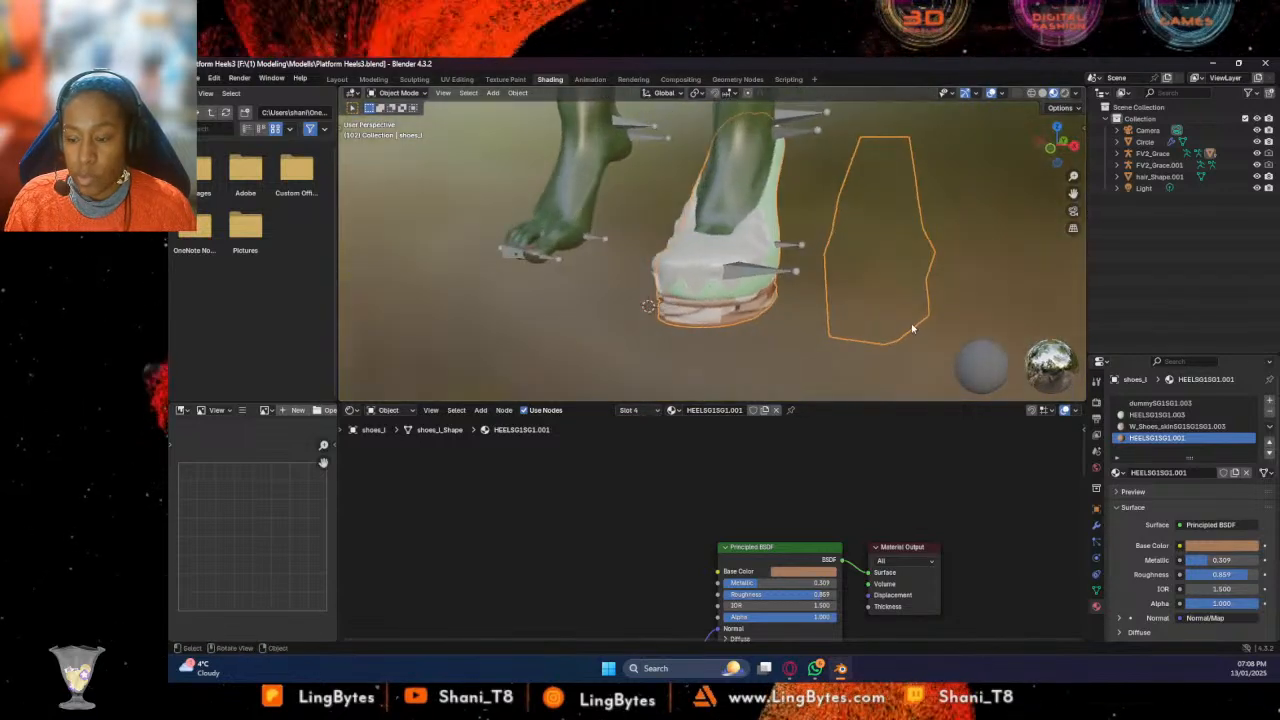
Select the toe cover and turn on its Solidify modifier's viewport display in the Layout workspace
left_click(712, 261)
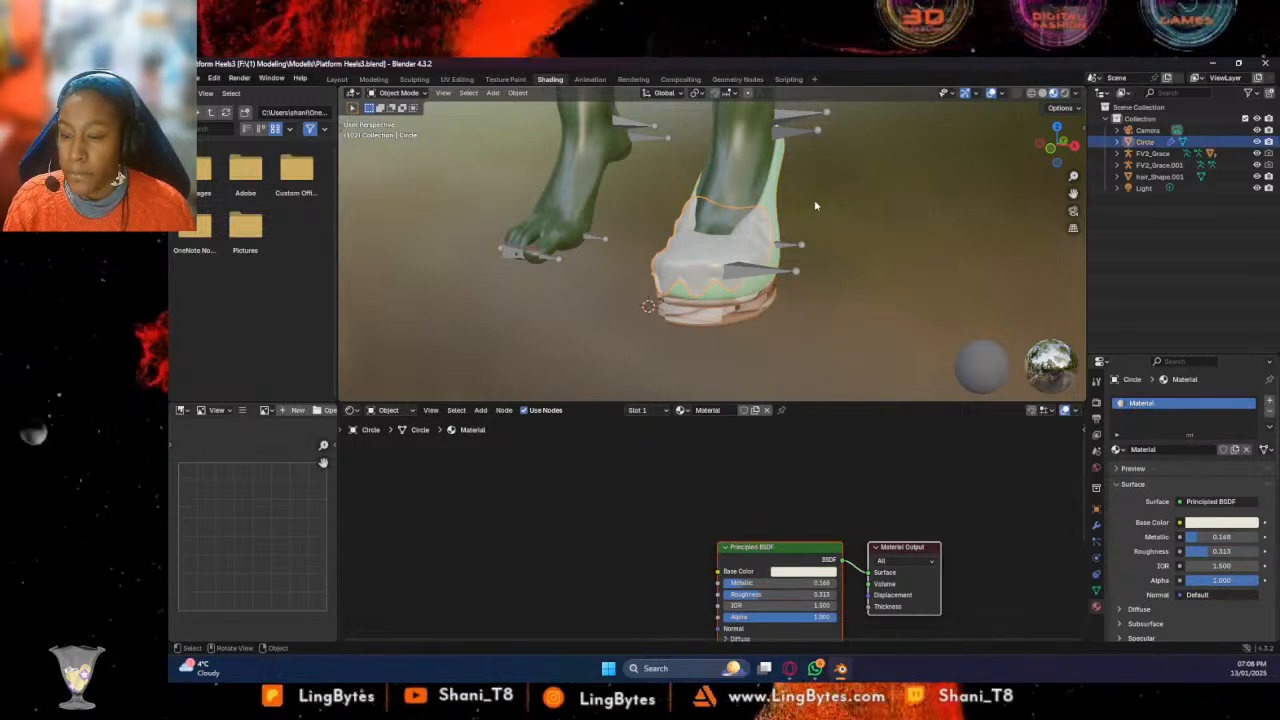
middle_click_drag(829, 197, 843, 251, "shift")
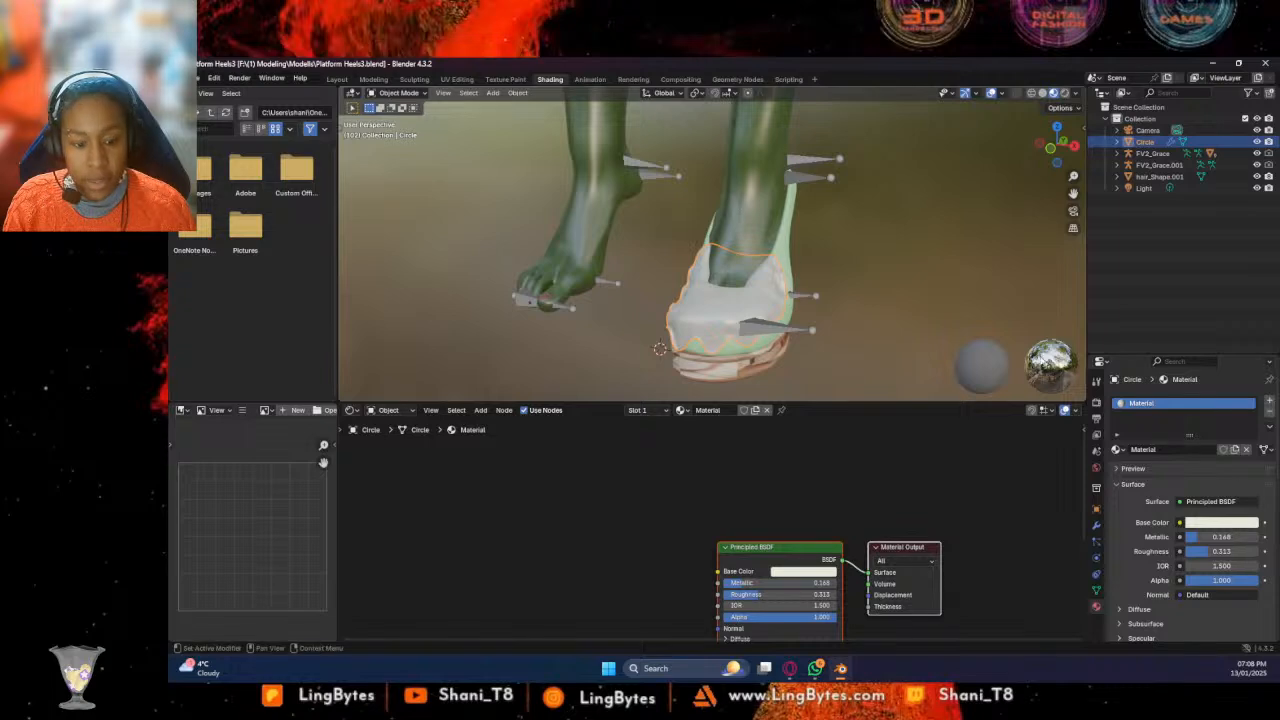
left_click(337, 79)
scroll(917, 463, "down", 3)
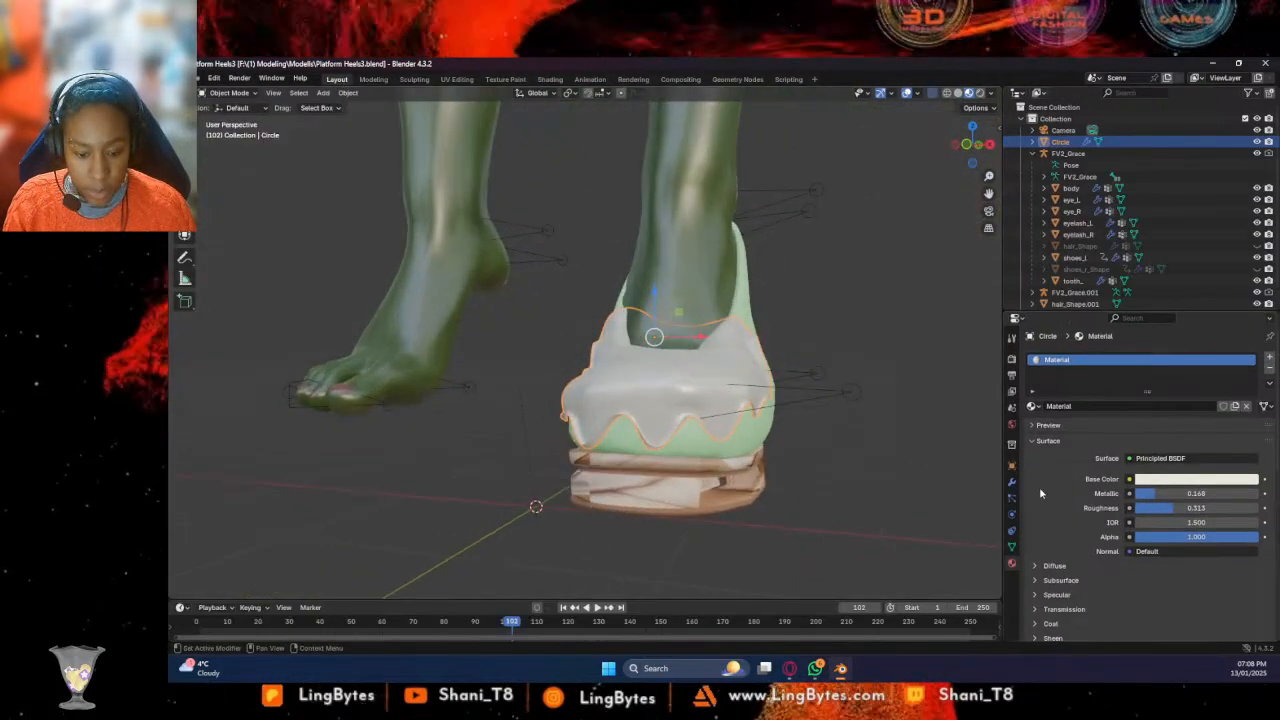
left_click(1010, 497)
left_click(1011, 482)
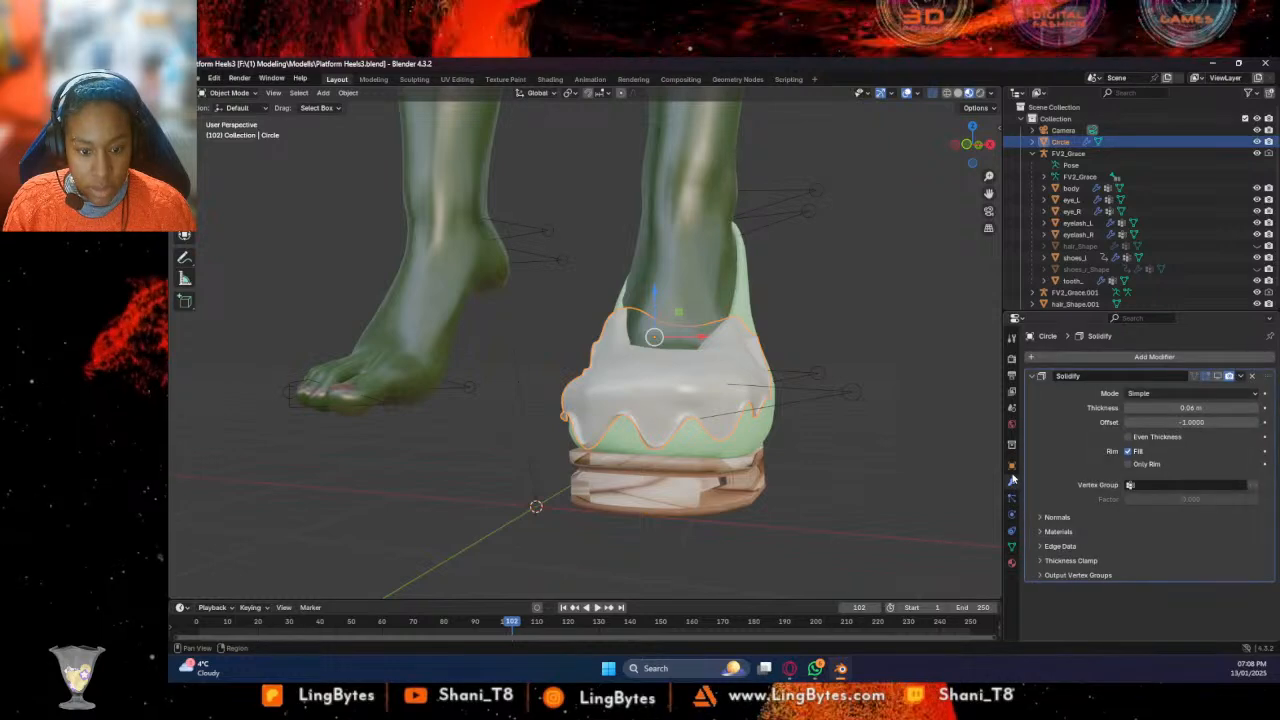
left_click(1228, 376)
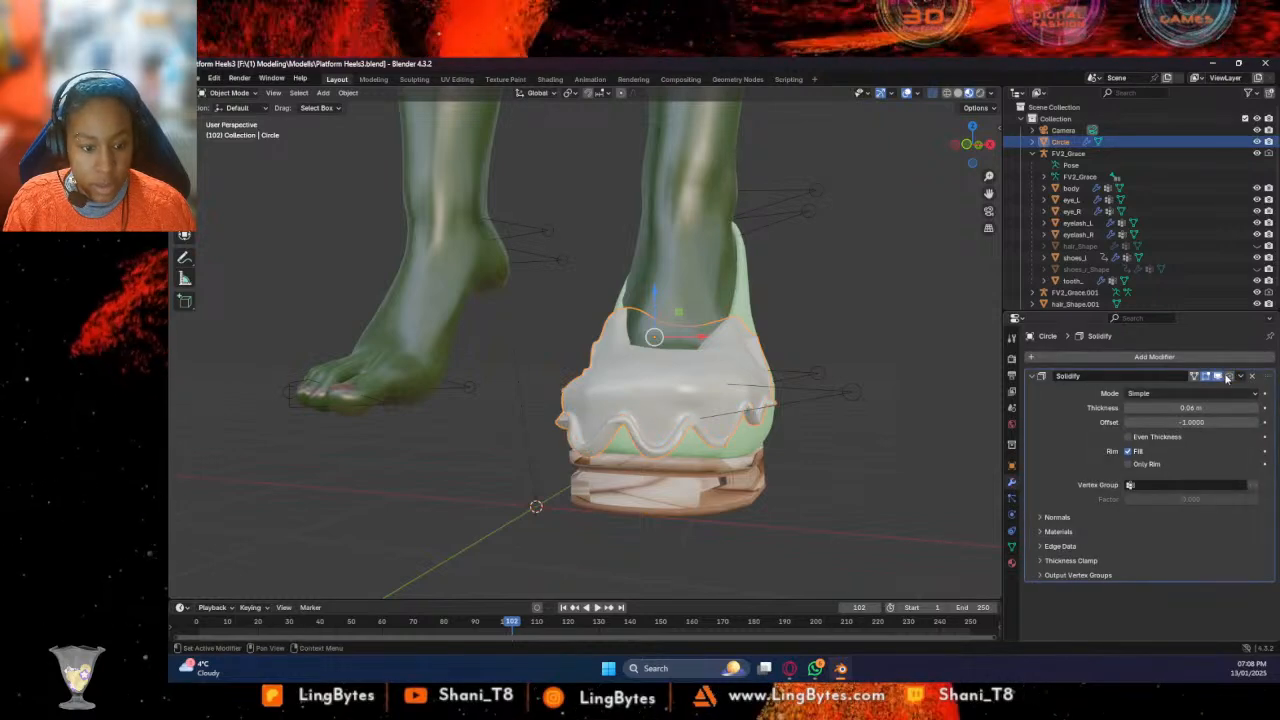
middle_click_drag(847, 421, 795, 422)
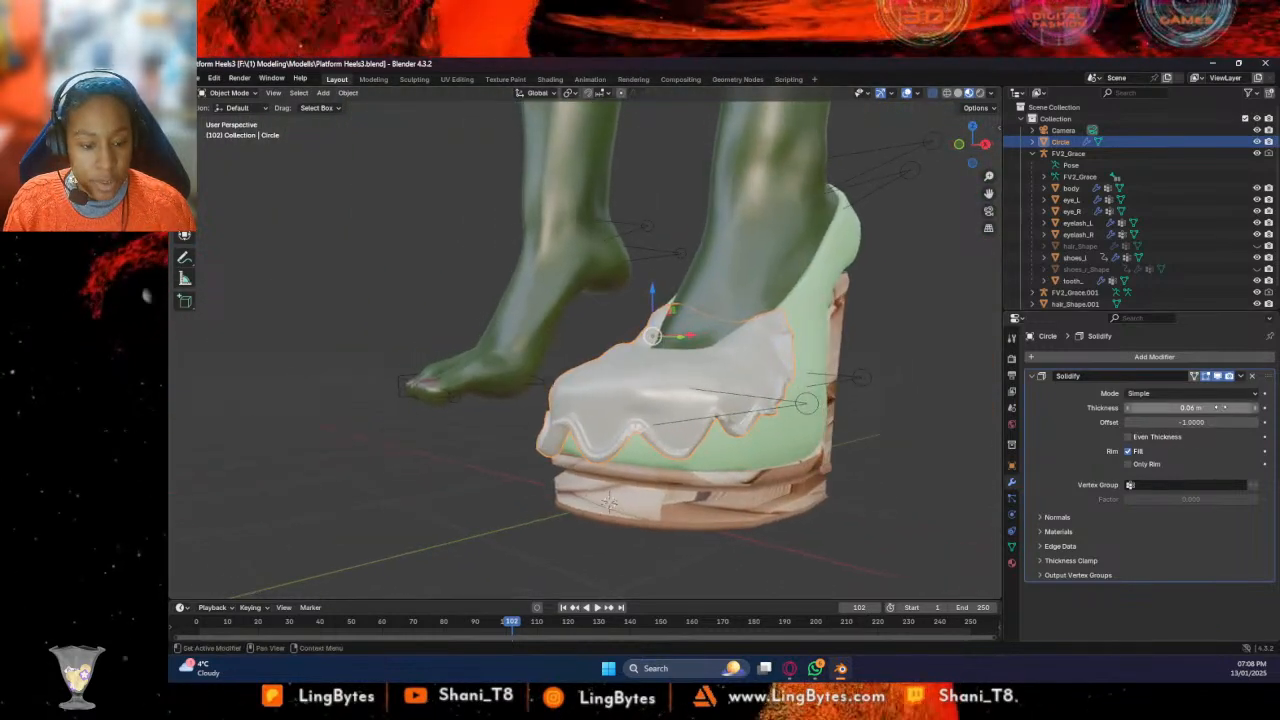
Increase the Solidify thickness of the toe cover to 0.09 m
left_click(1191, 423)
left_click(1227, 411)
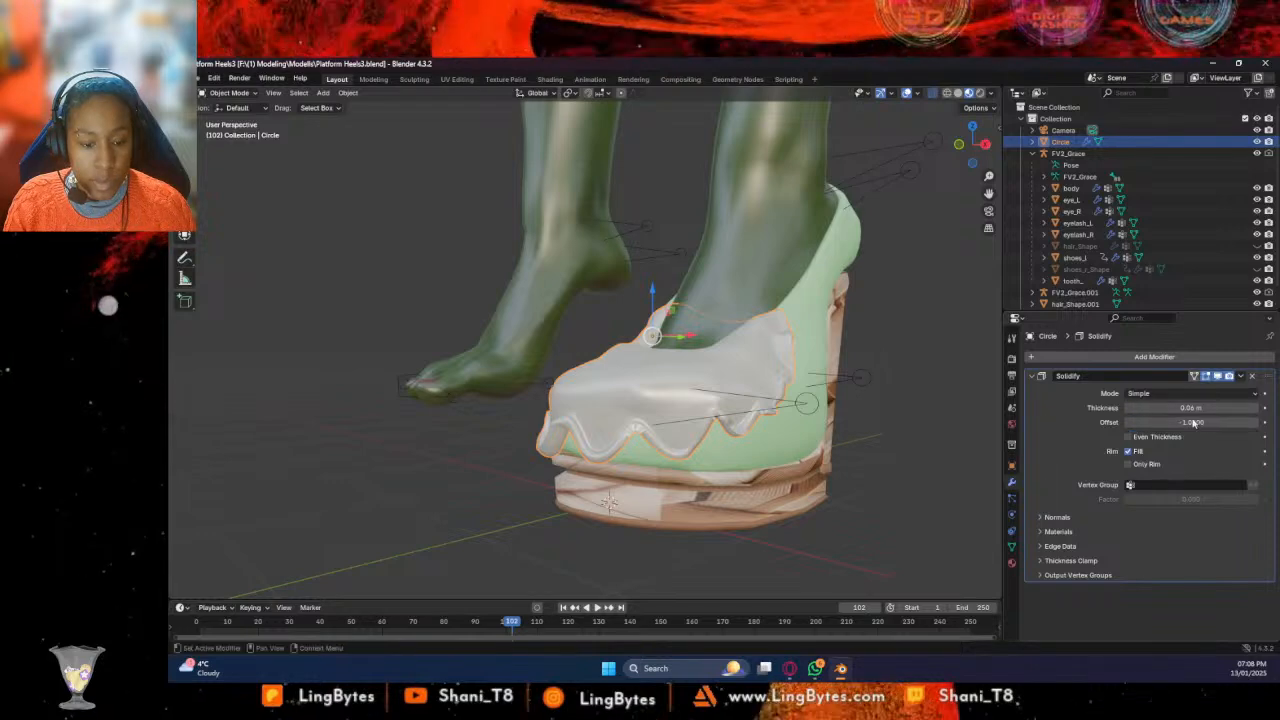
left_click(1147, 427)
left_click(1254, 410)
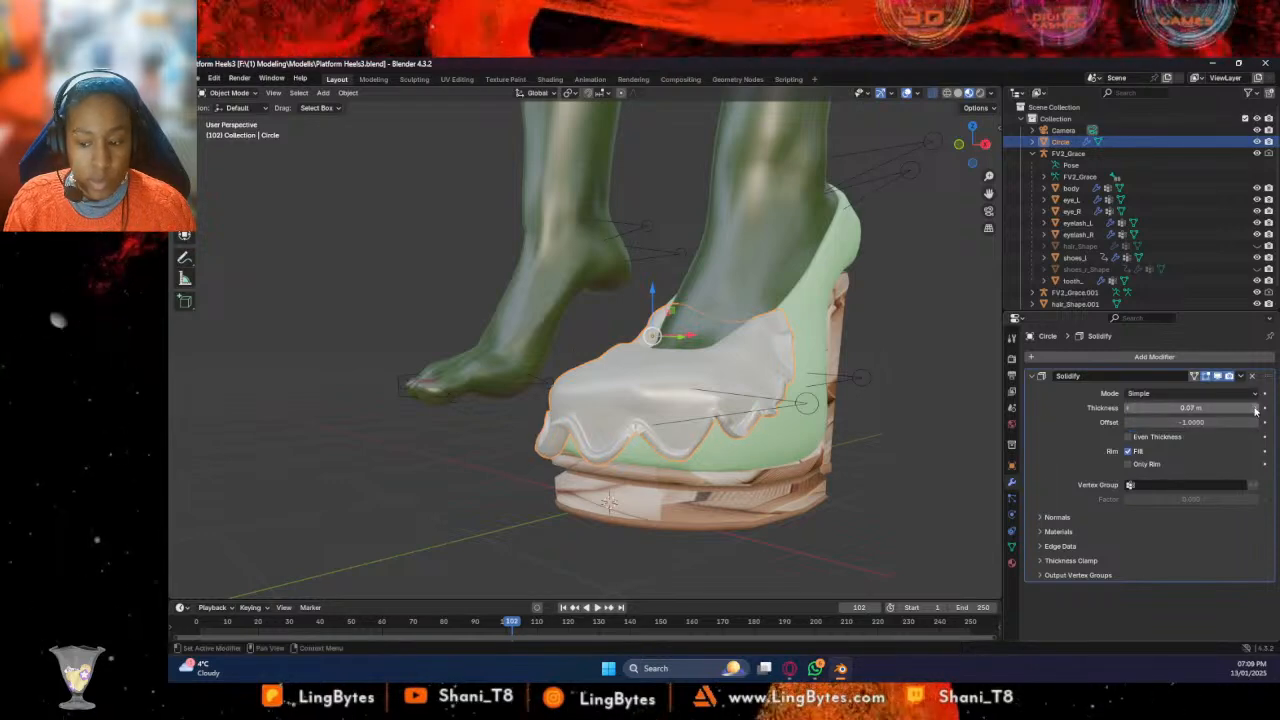
left_click(1256, 410)
left_click(1256, 410)
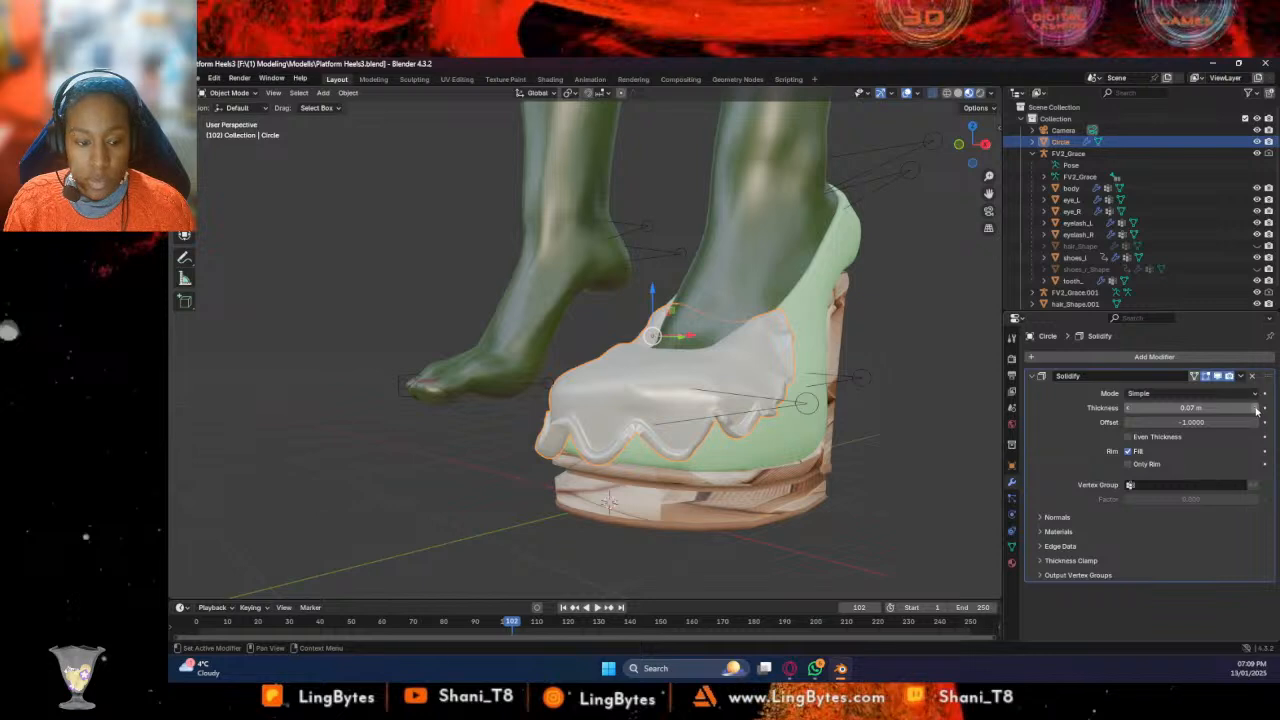
left_click(1256, 410)
left_click(1149, 424)
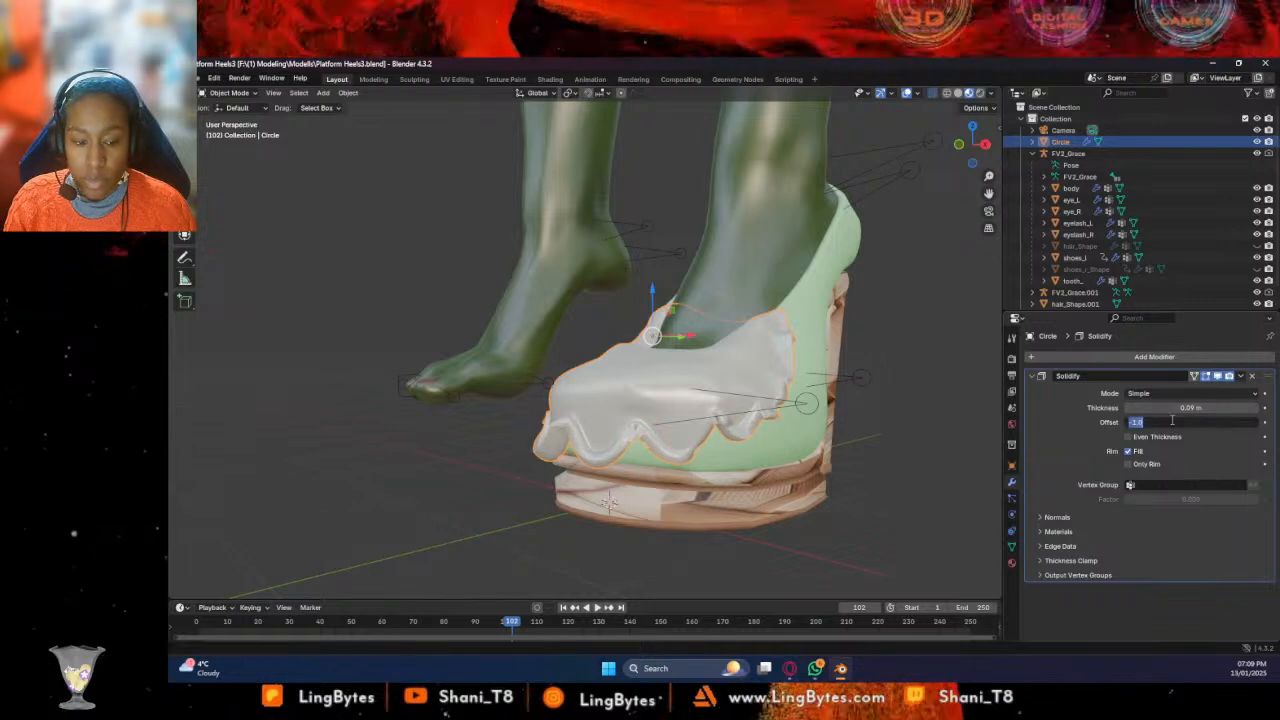
left_click(1187, 423)
Try the cover's Solidify Even Thickness and Fill options, and enable Only Rim
left_click(1128, 437)
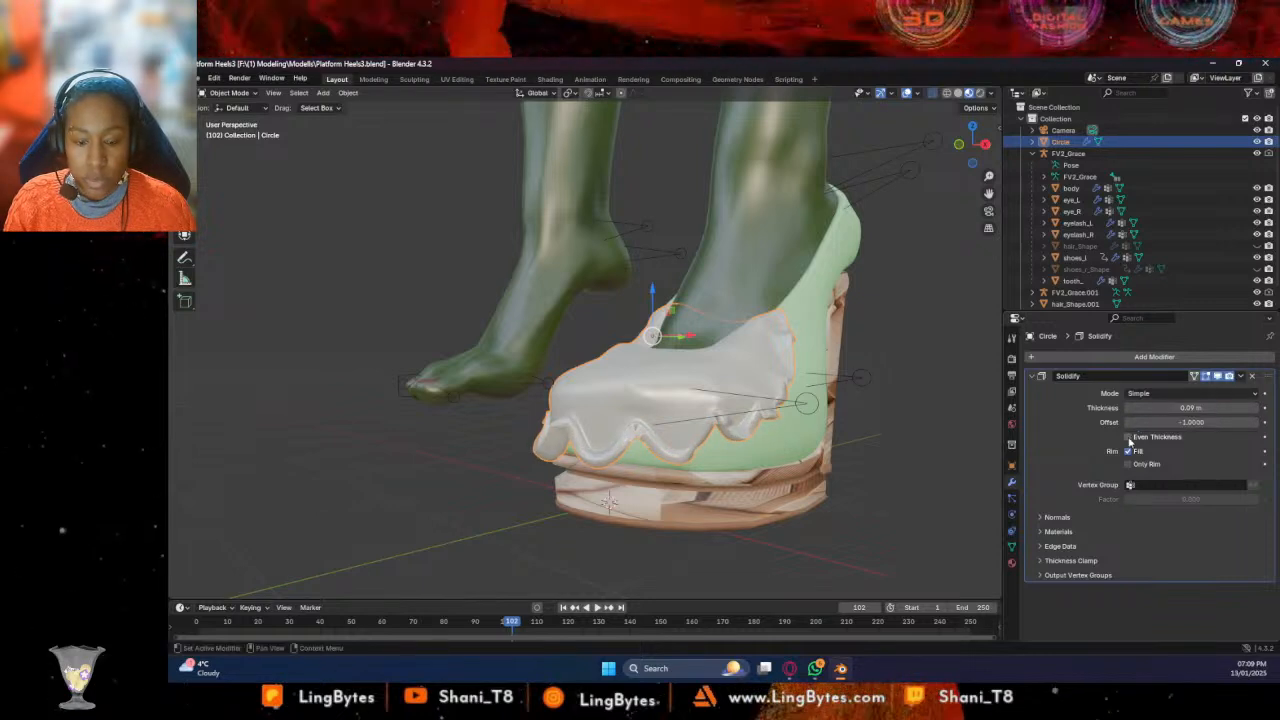
left_click(1128, 437)
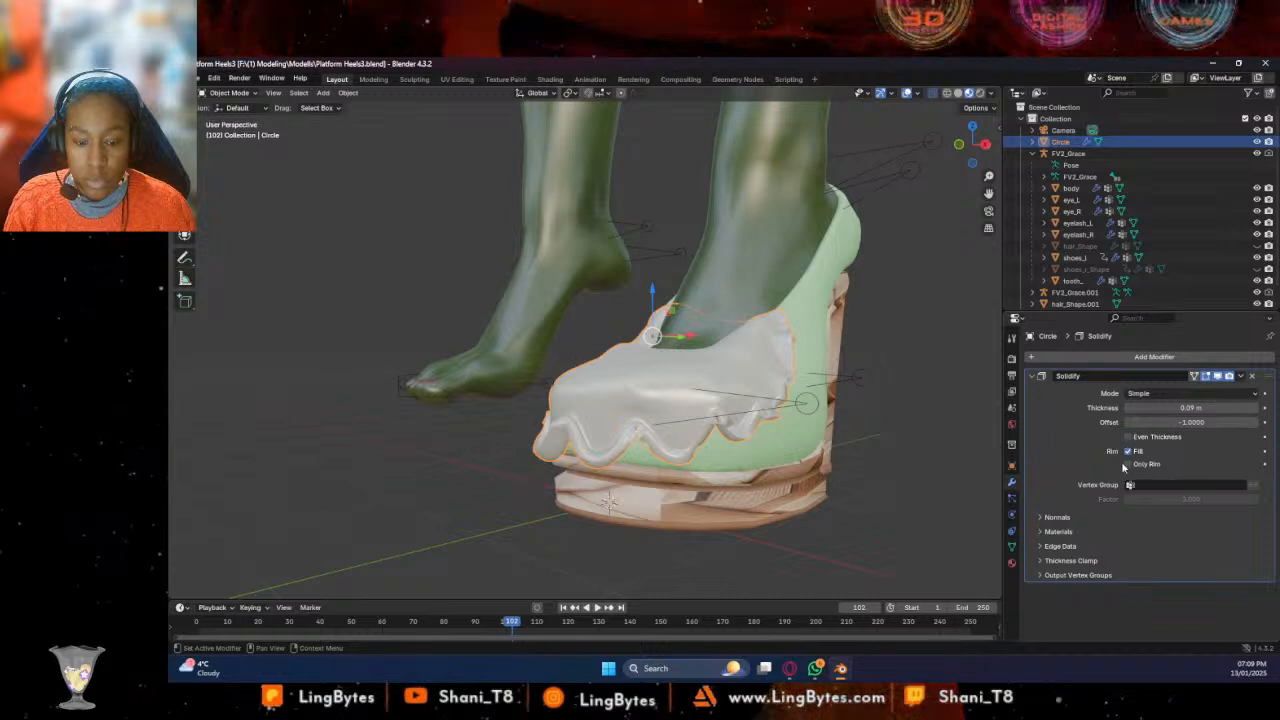
left_click(1129, 452)
left_click(1129, 452)
left_click(1128, 465)
left_click(1128, 465)
left_click(1128, 465)
mouse_move(860, 470)
middle_mouse_down()
mouse_move(830, 470)
mouse_move(951, 464)
mouse_move(843, 466)
middle_mouse_up()
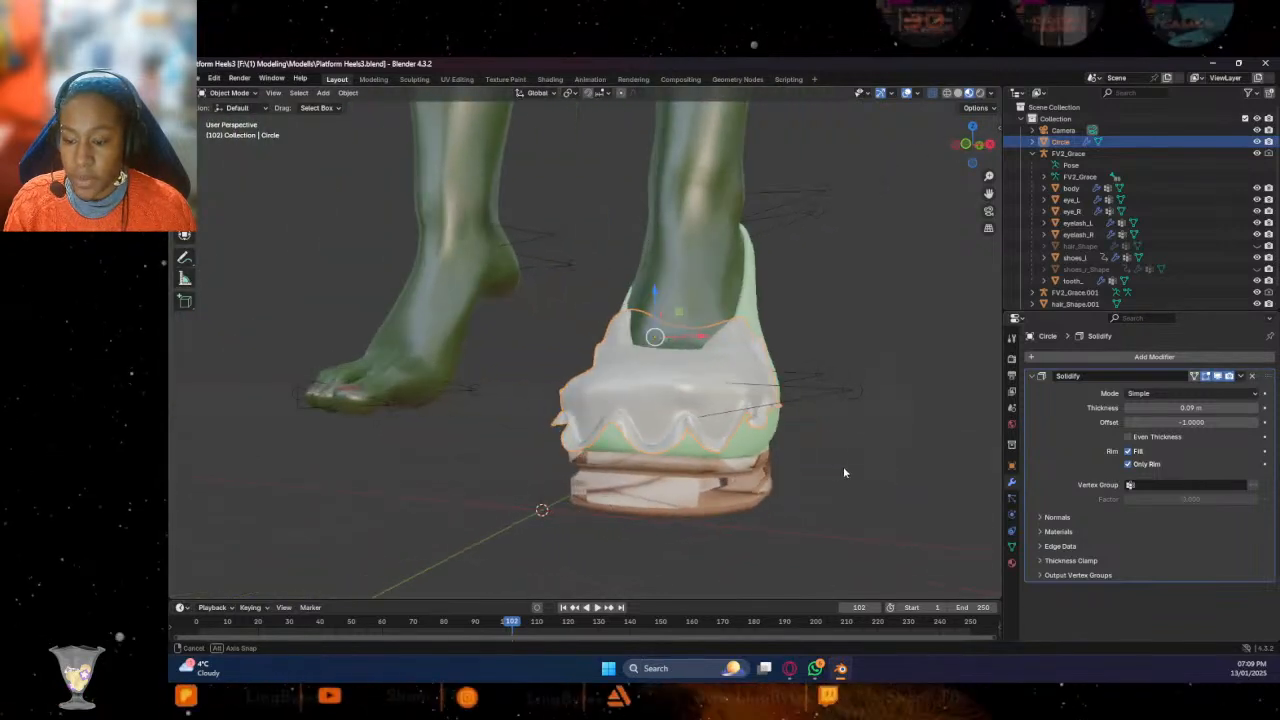
Expand the Solidify Materials settings, set the cover's thickness to 0.11 m and deselect the cover
left_click(1046, 519)
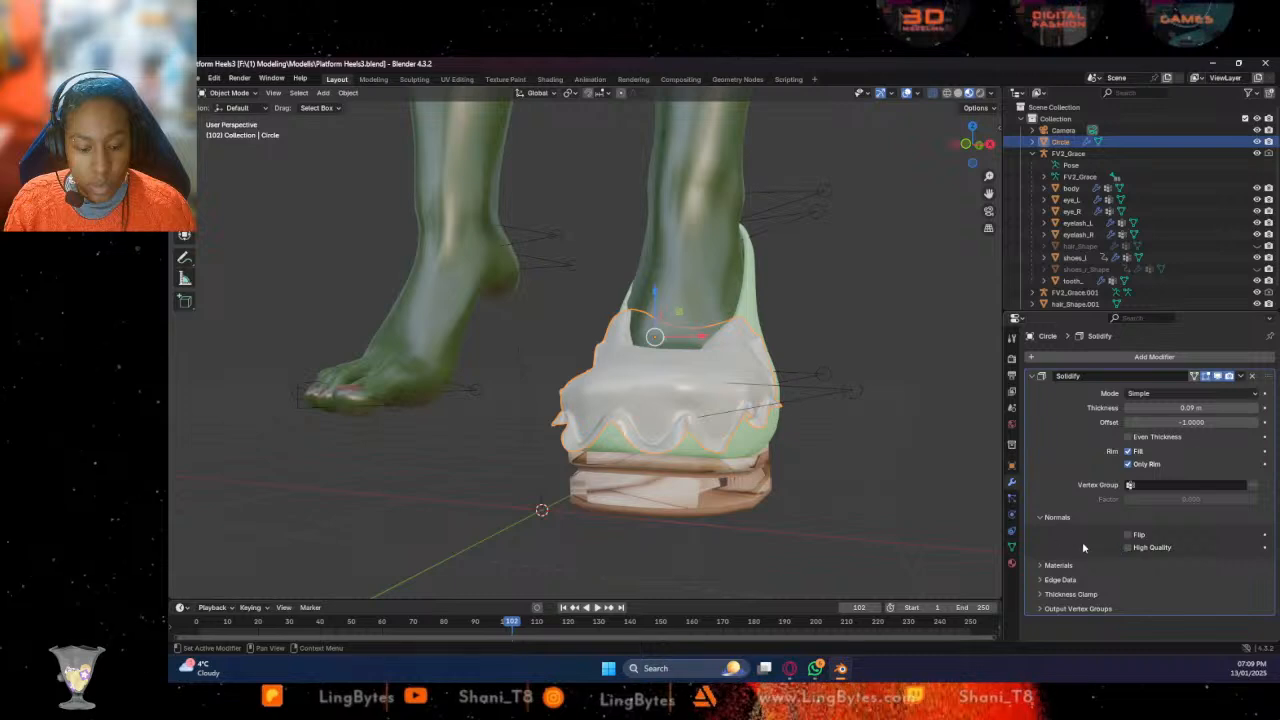
left_click(1046, 517)
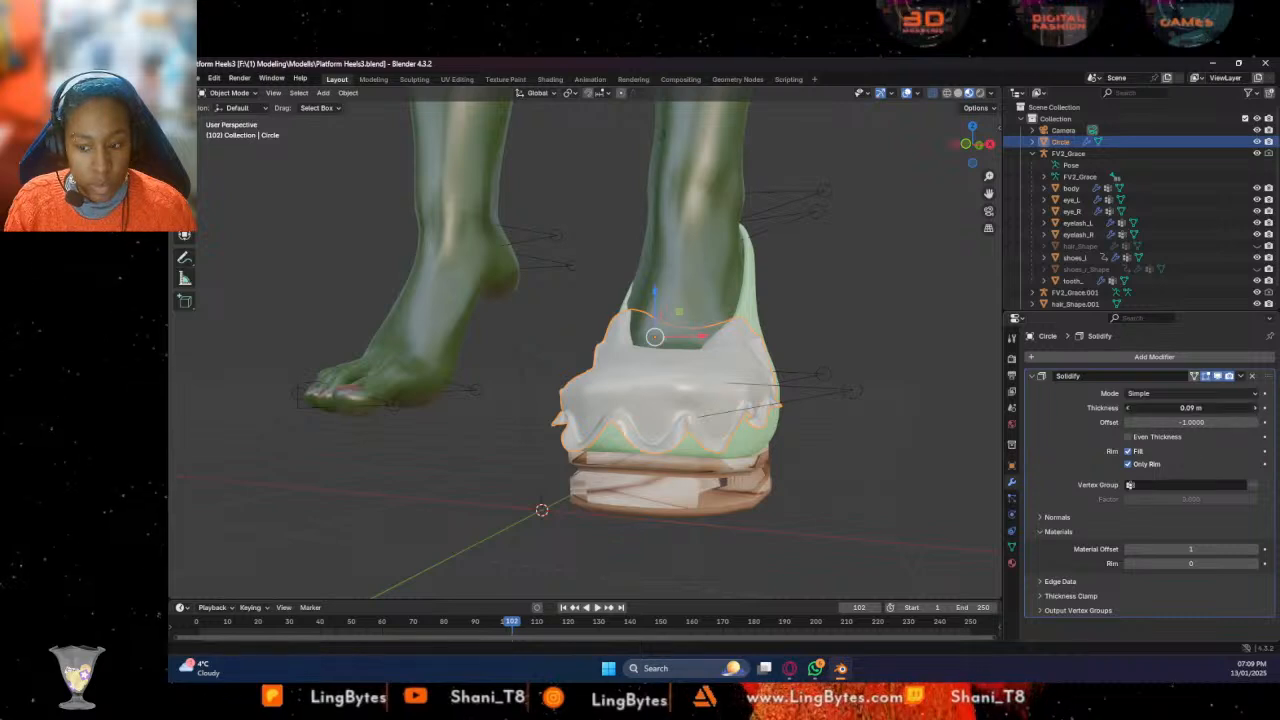
left_click(845, 440)
middle_click_drag(875, 467, 850, 482)
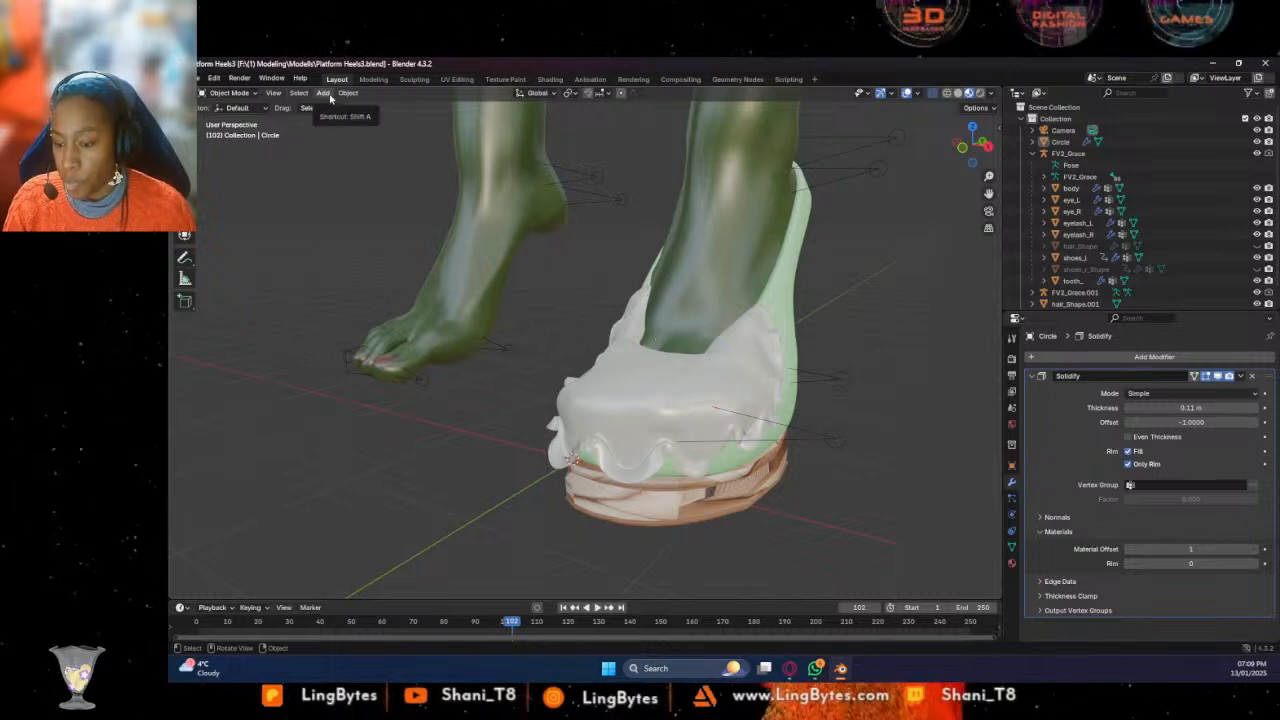
Add a mesh circle and raise it along Z to the height of the toe cover
left_click(324, 93)
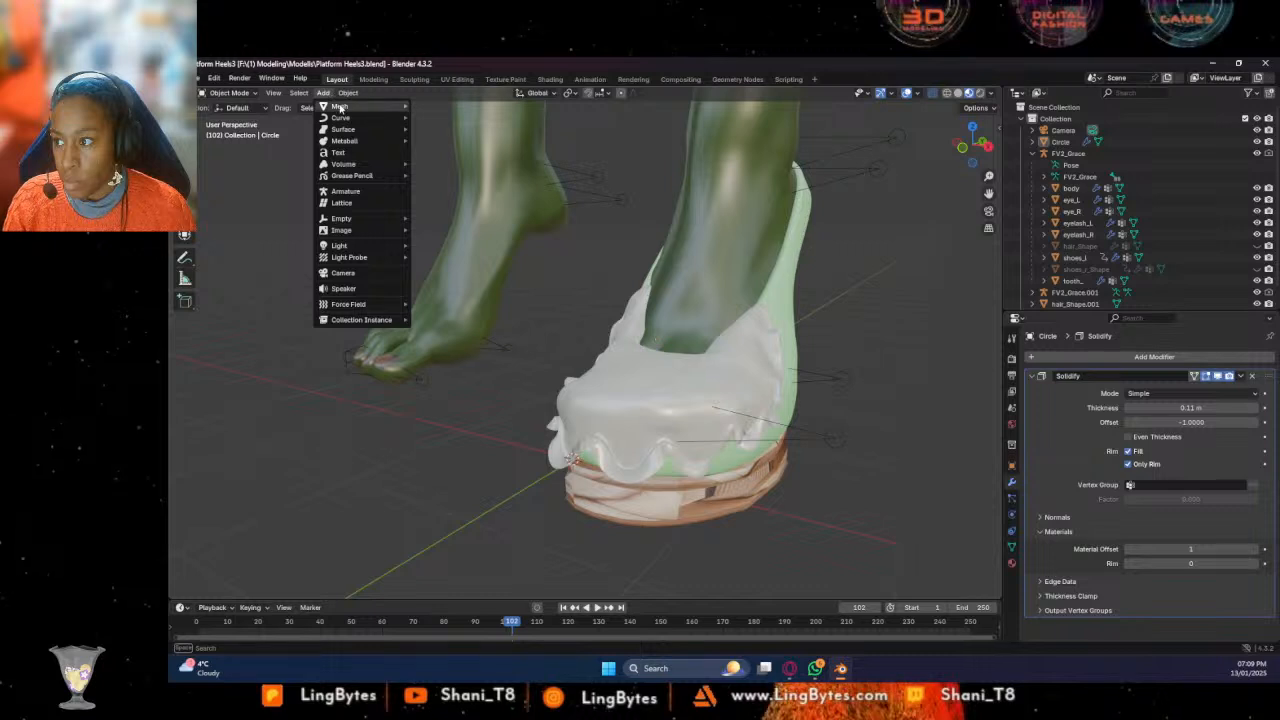
mouse_move(340, 108)
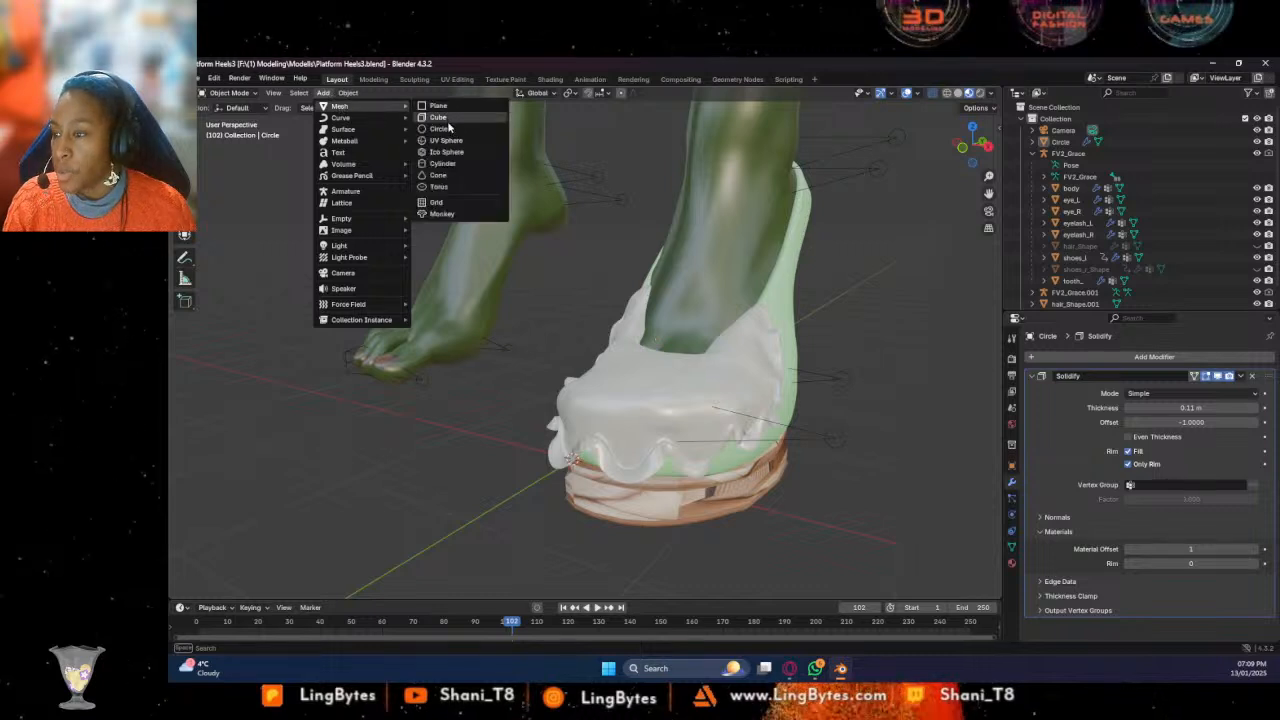
left_click(440, 129)
key("g")
key("z")
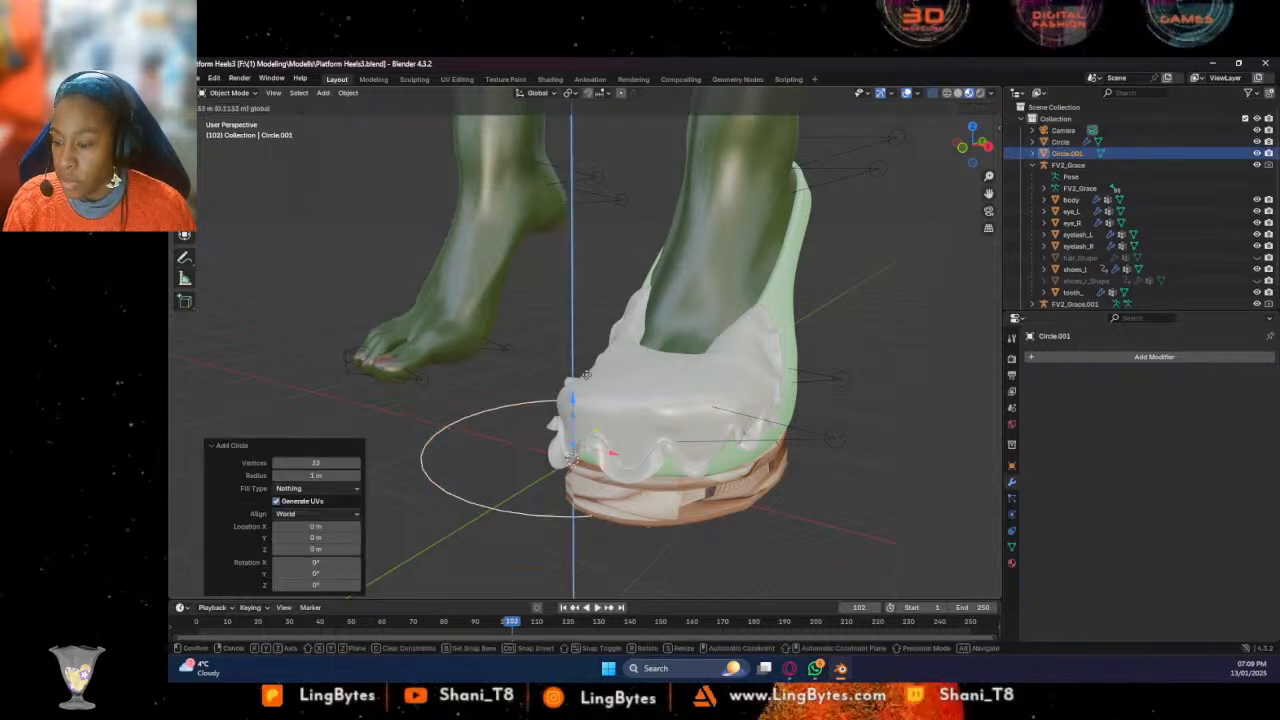
left_click(600, 300)
Move the new circle along the X, Y and Z axes until it surrounds the toe cover
middle_click_drag(600, 300, 725, 367)
key("g")
key("x")
key("Return")
key("g")
key("x")
key("y")
key("Return")
mouse_move(654, 324)
middle_mouse_down()
mouse_move(539, 243)
mouse_move(654, 346)
middle_mouse_up()
key("g")
key("y")
key("Return")
key("g")
key("z")
key("Return")
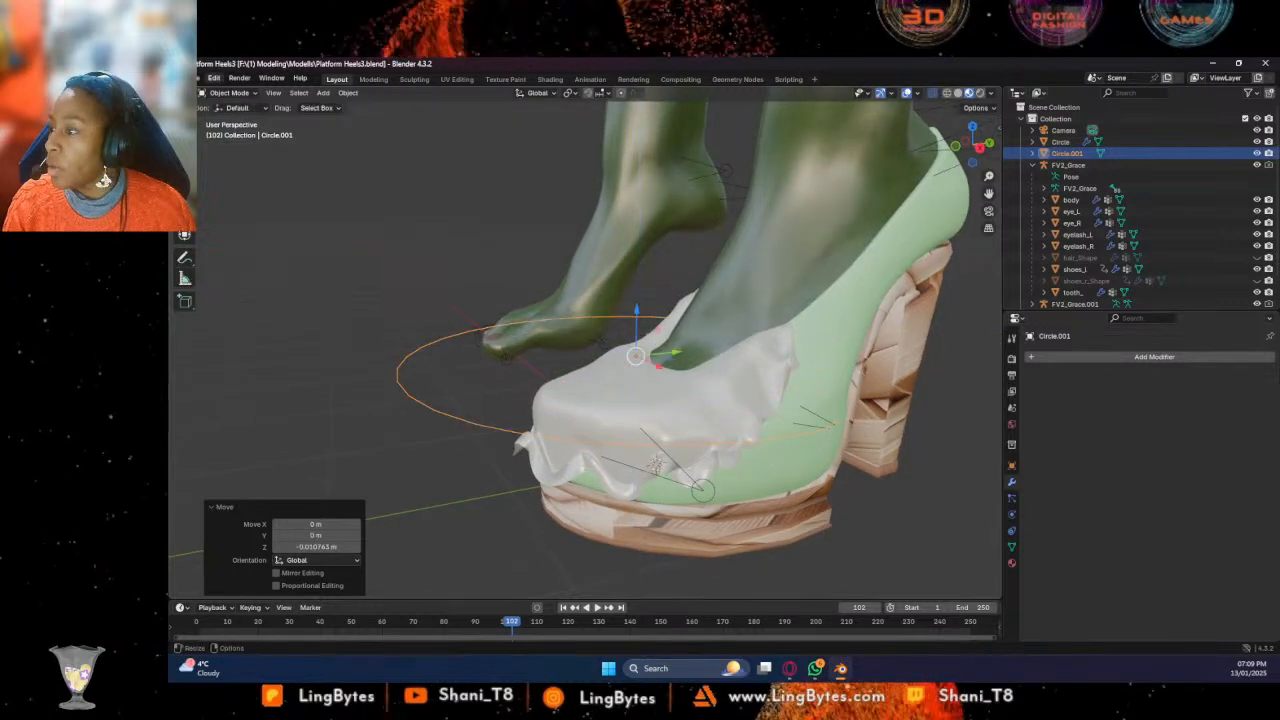
Fill the circle with a face in Edit Mode and convert it to a grid with Grid Fill
left_click(229, 92)
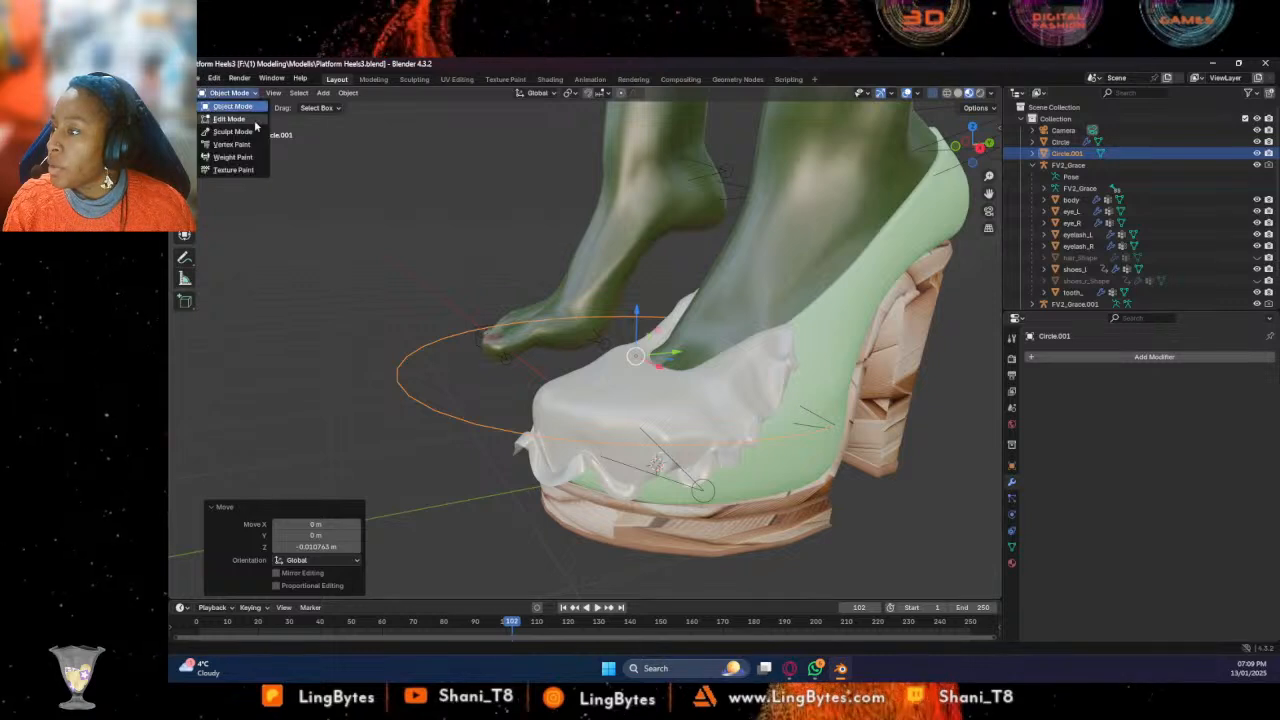
left_click(240, 119)
middle_click_drag(640, 400, 689, 415)
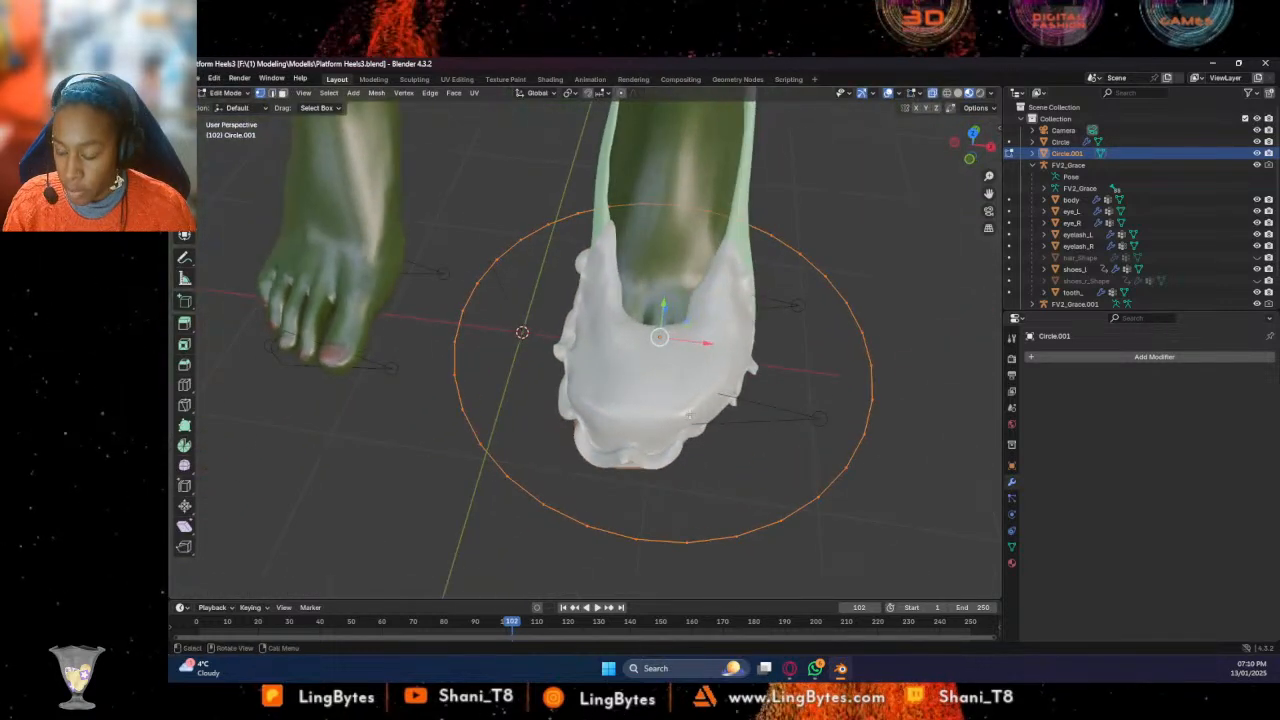
key("f")
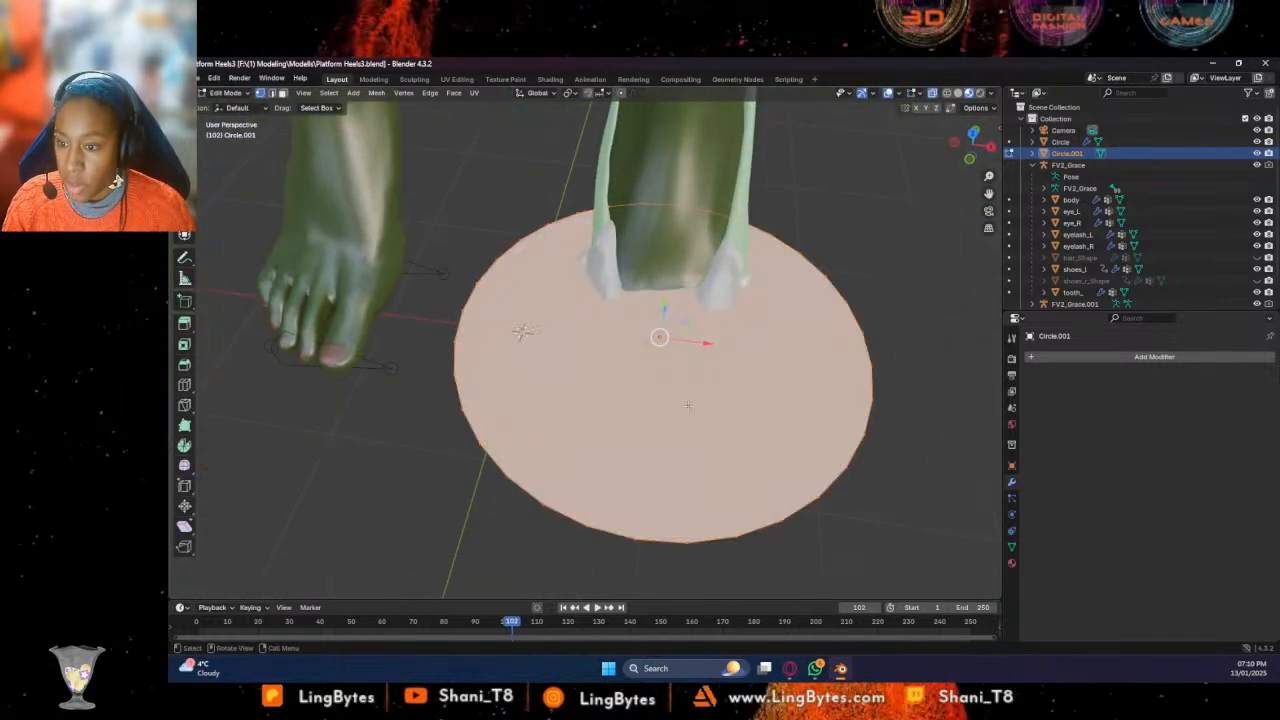
left_click(453, 92)
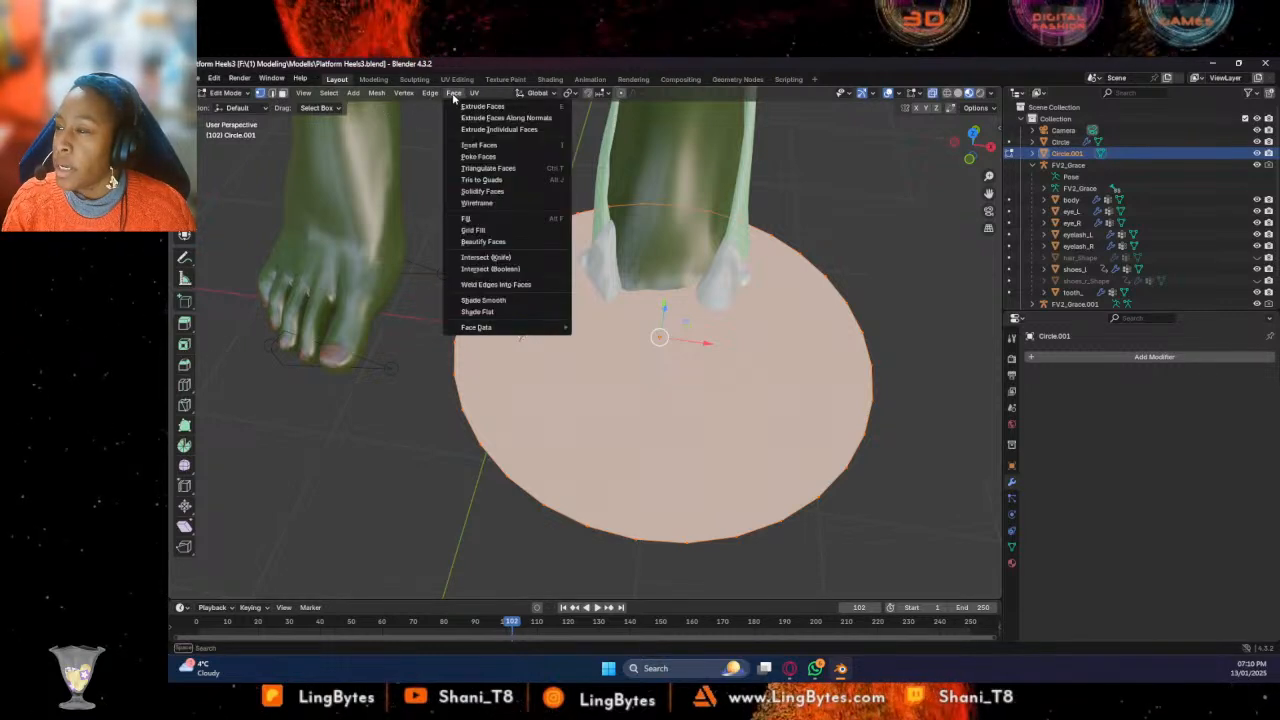
left_click(473, 229)
Subdivide the grid-filled circle and raise the number of cuts to 6
right_click(663, 385)
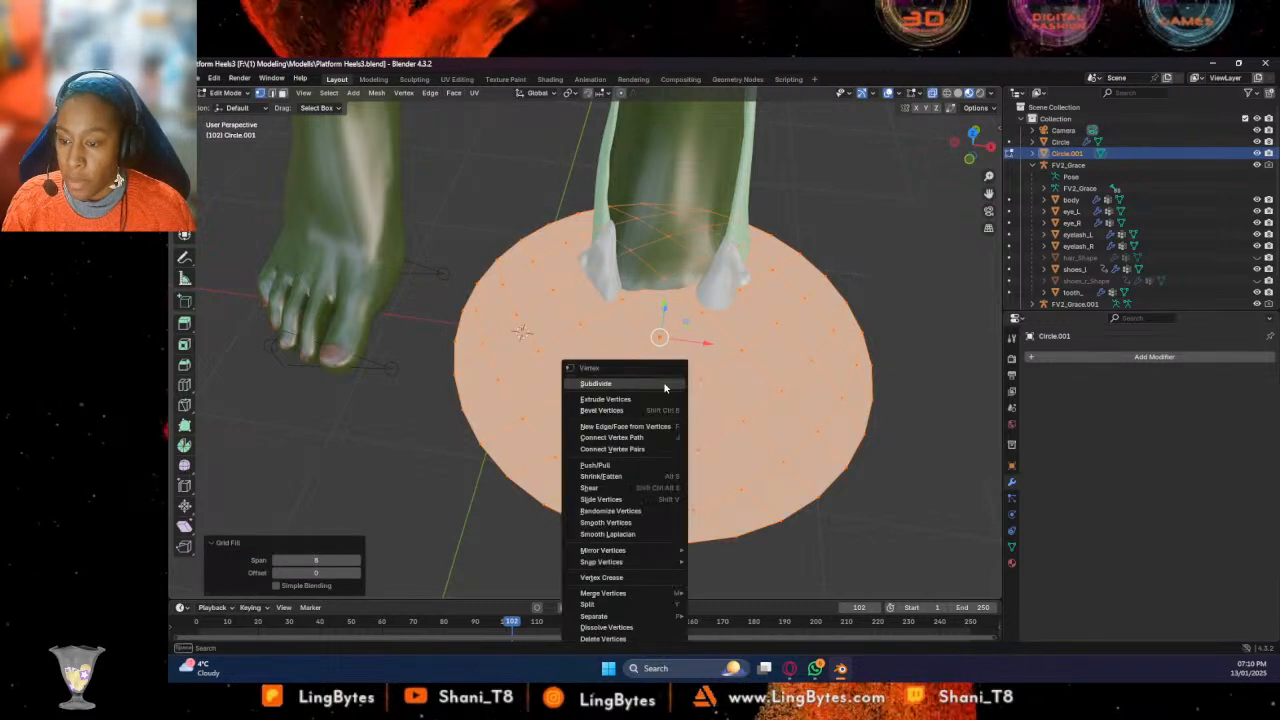
left_click(615, 380)
right_click(597, 377)
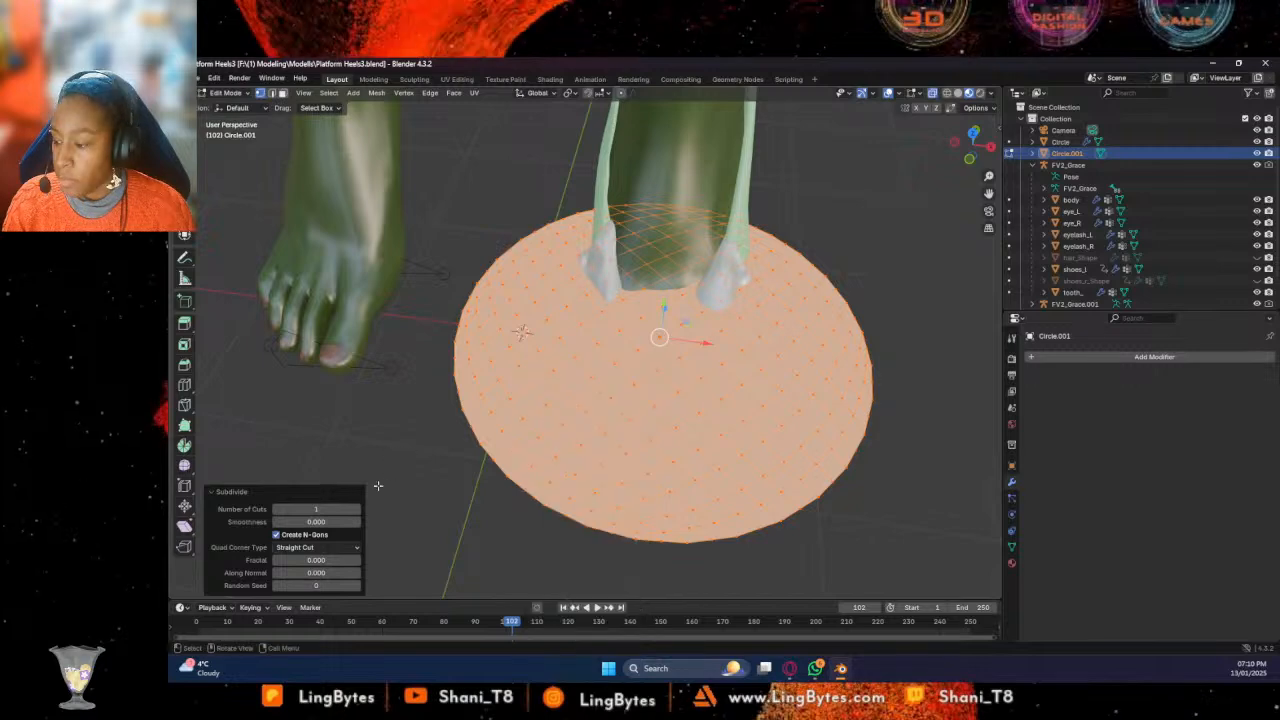
double_click(355, 509)
key("Return")
left_click(355, 511)
left_click(355, 511)
left_click(355, 511)
left_click(355, 511)
left_click(355, 511)
scroll(355, 511, "down", 1, "ctrl")
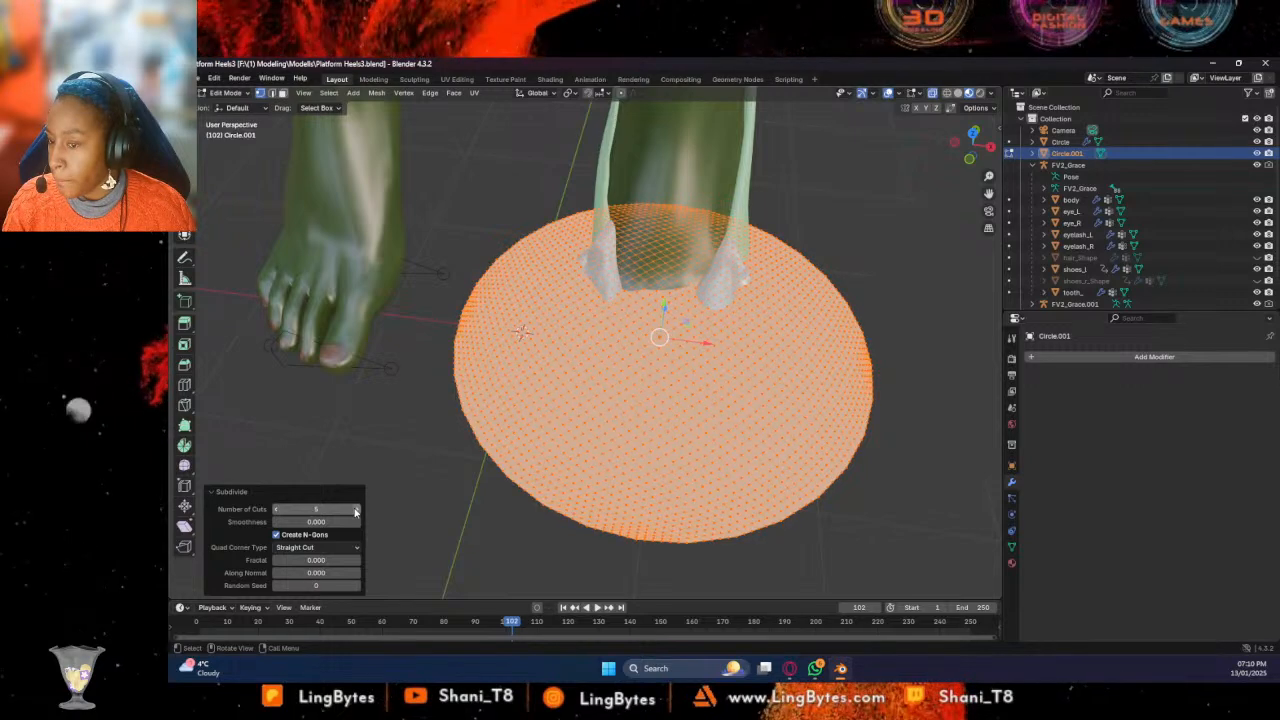
left_click(355, 511)
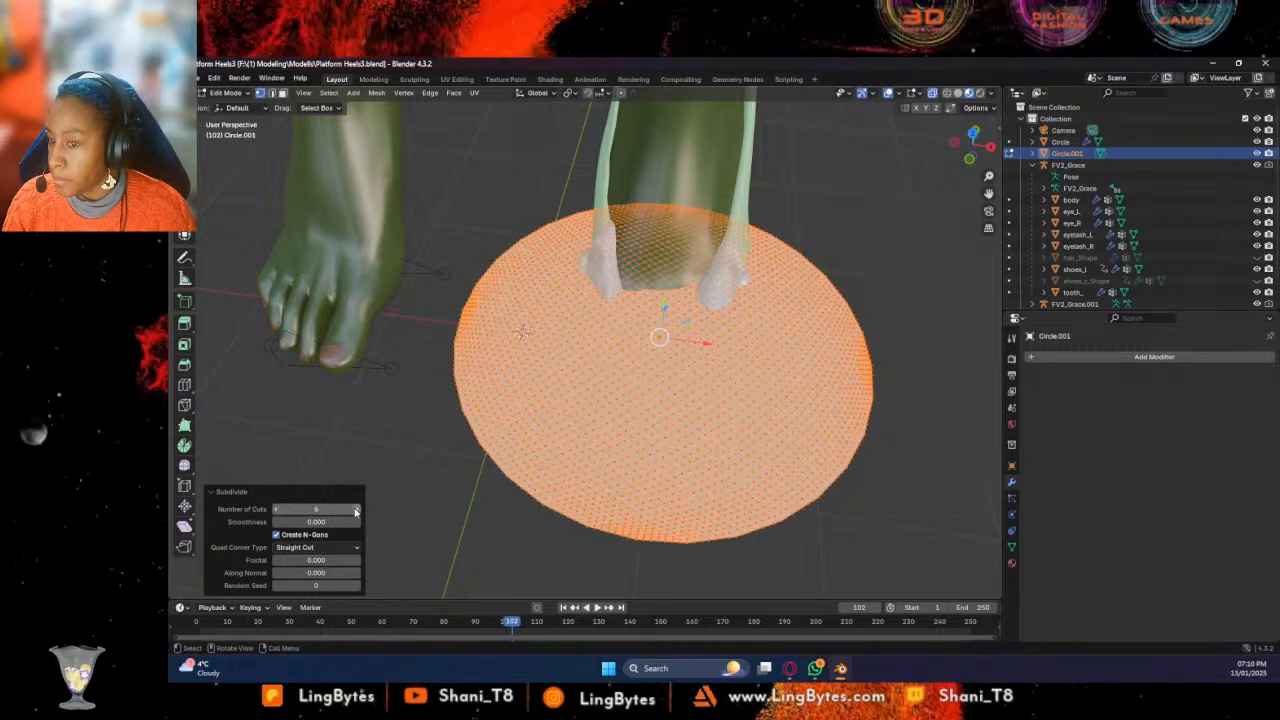
Set the circle's number of subdivision cuts to 5
left_click(355, 511)
left_click(355, 511)
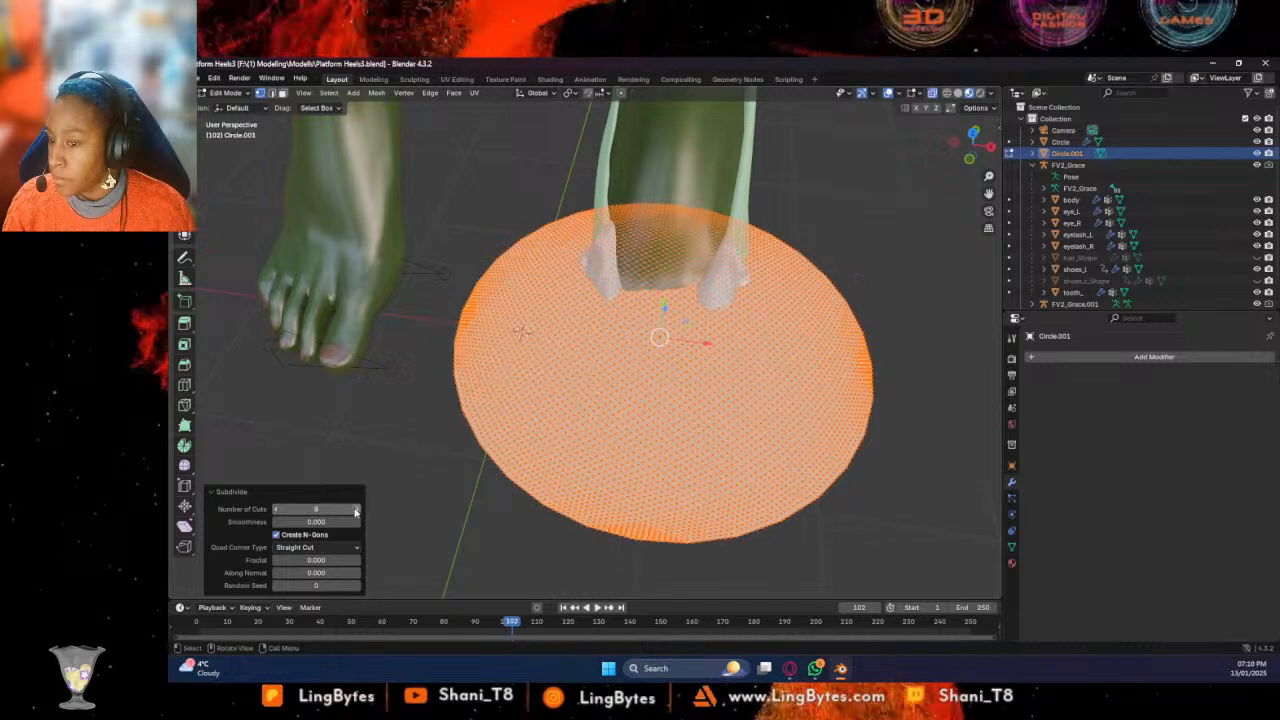
left_click_drag(316, 509, 274, 509)
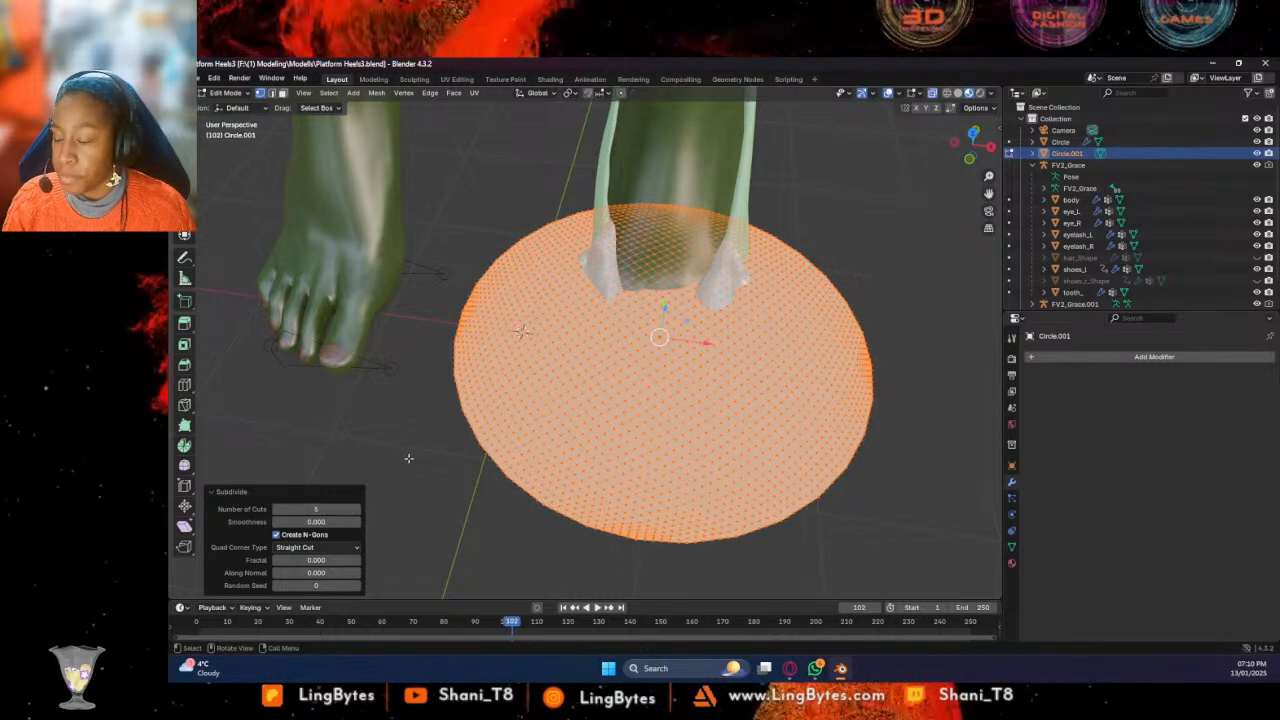
Scale the whole circle mesh down uniformly to about 0.562
left_click(401, 417)
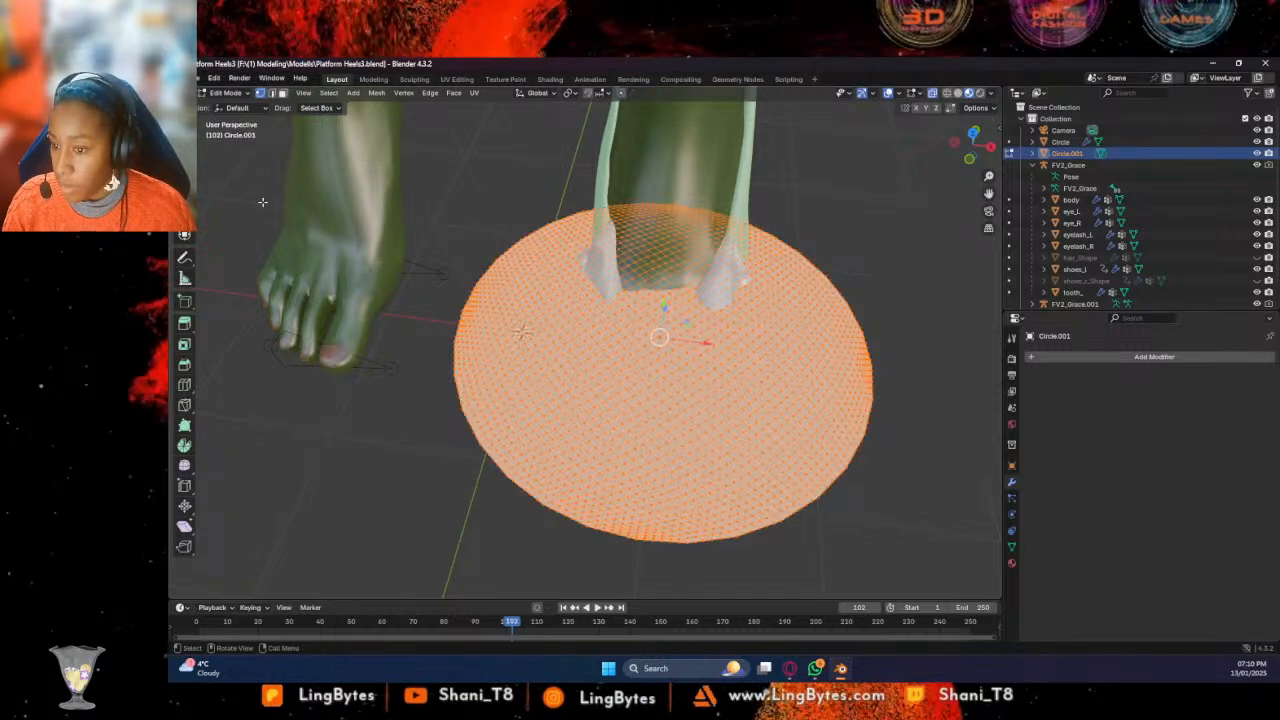
key("a")
key("s")
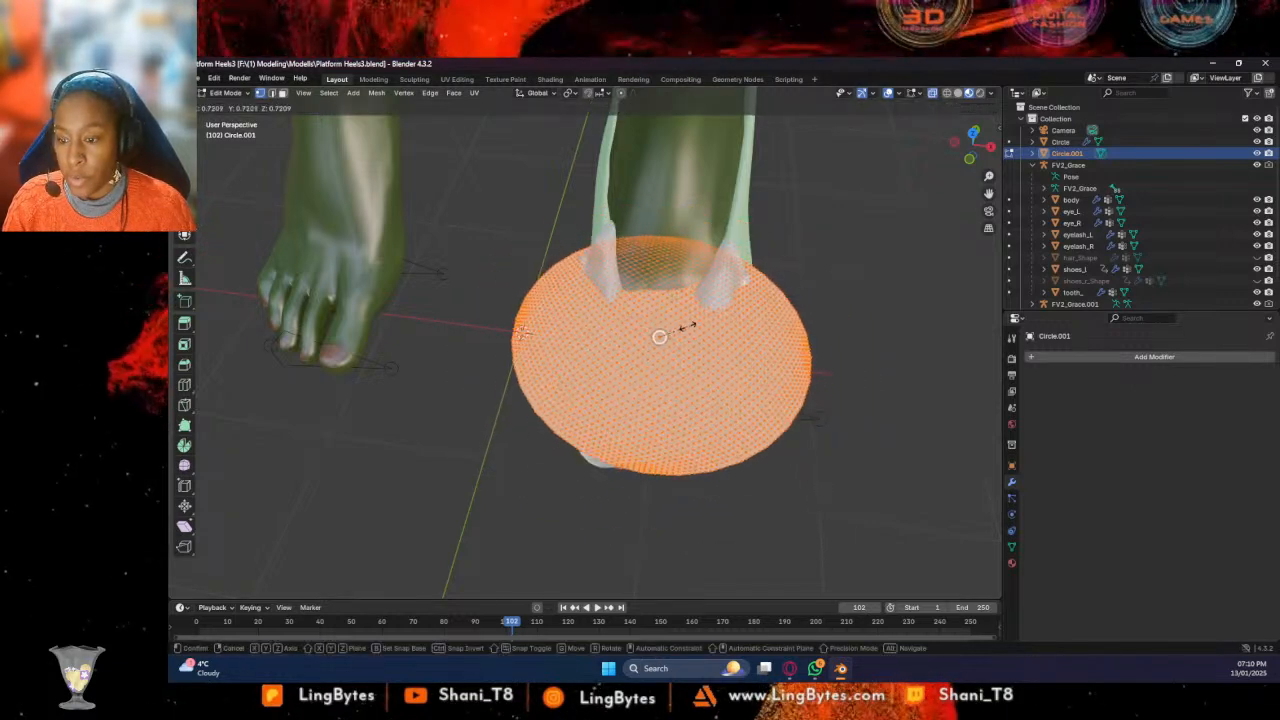
left_click(684, 331)
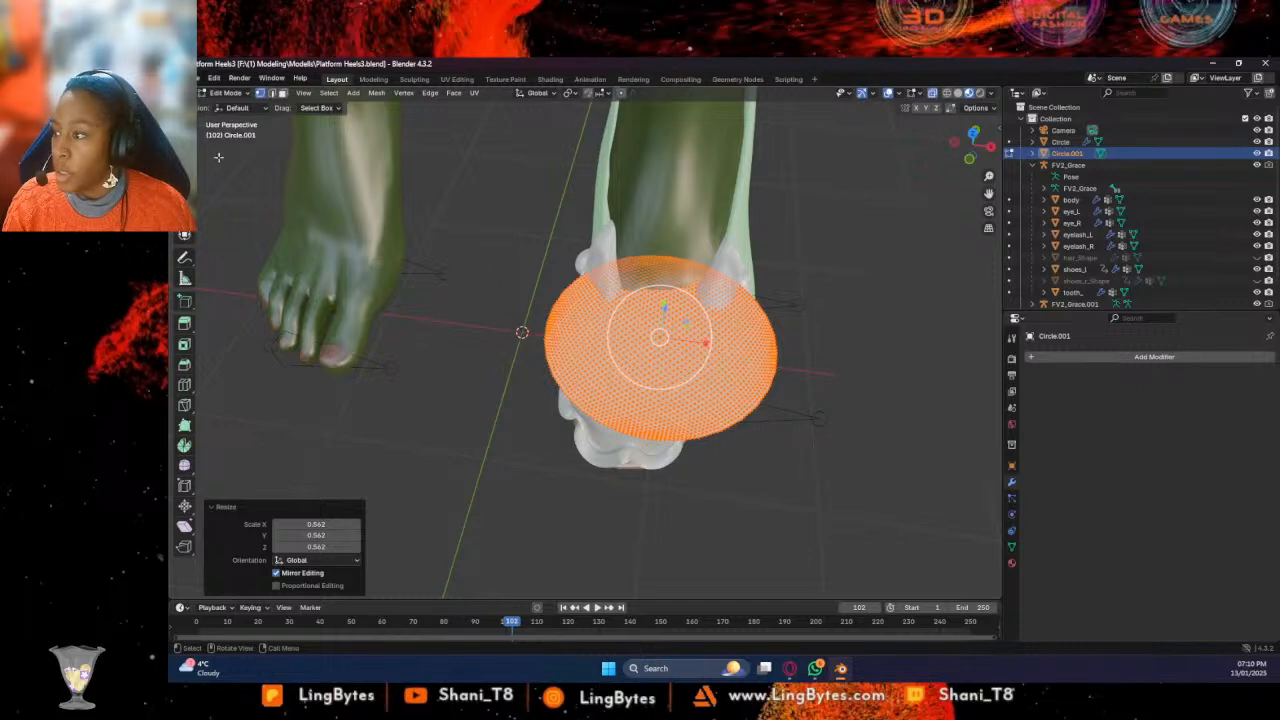
Move the scaled circle about -0.07 m along X and about -0.008 m along Z so it sits just over the toe cover
key("g")
key("x")
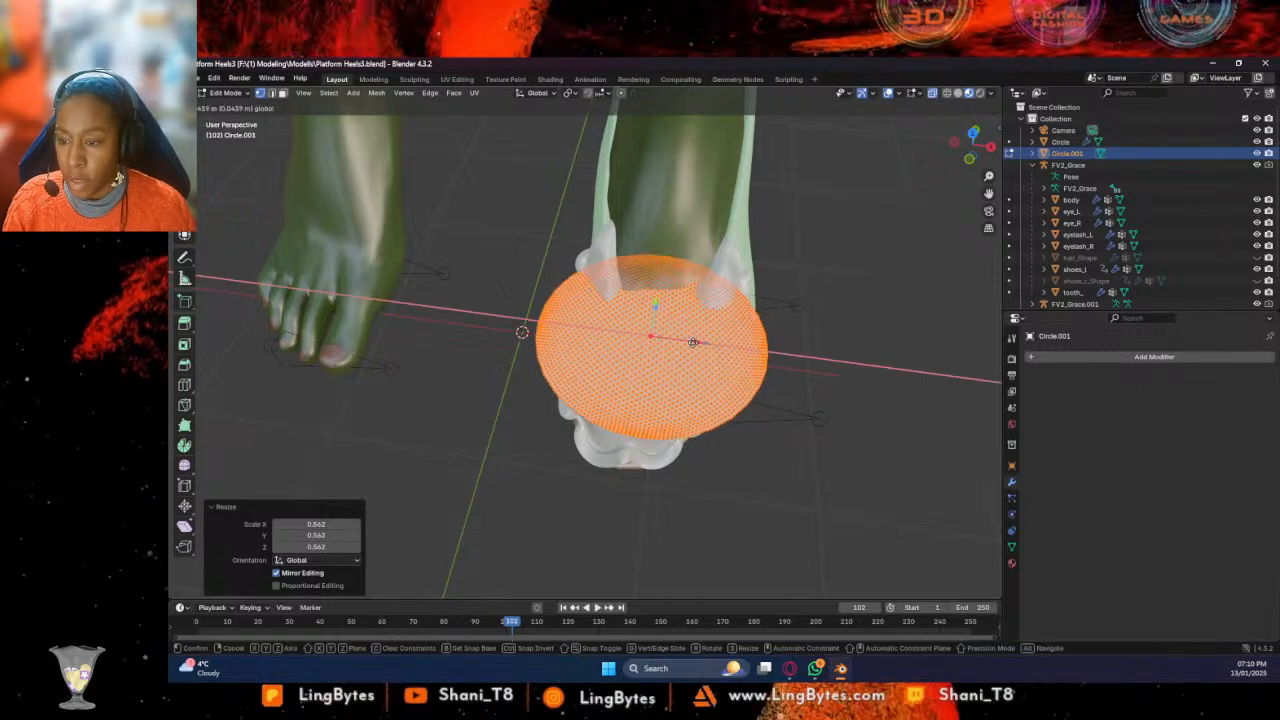
left_click(692, 336)
middle_click_drag(692, 336, 630, 300)
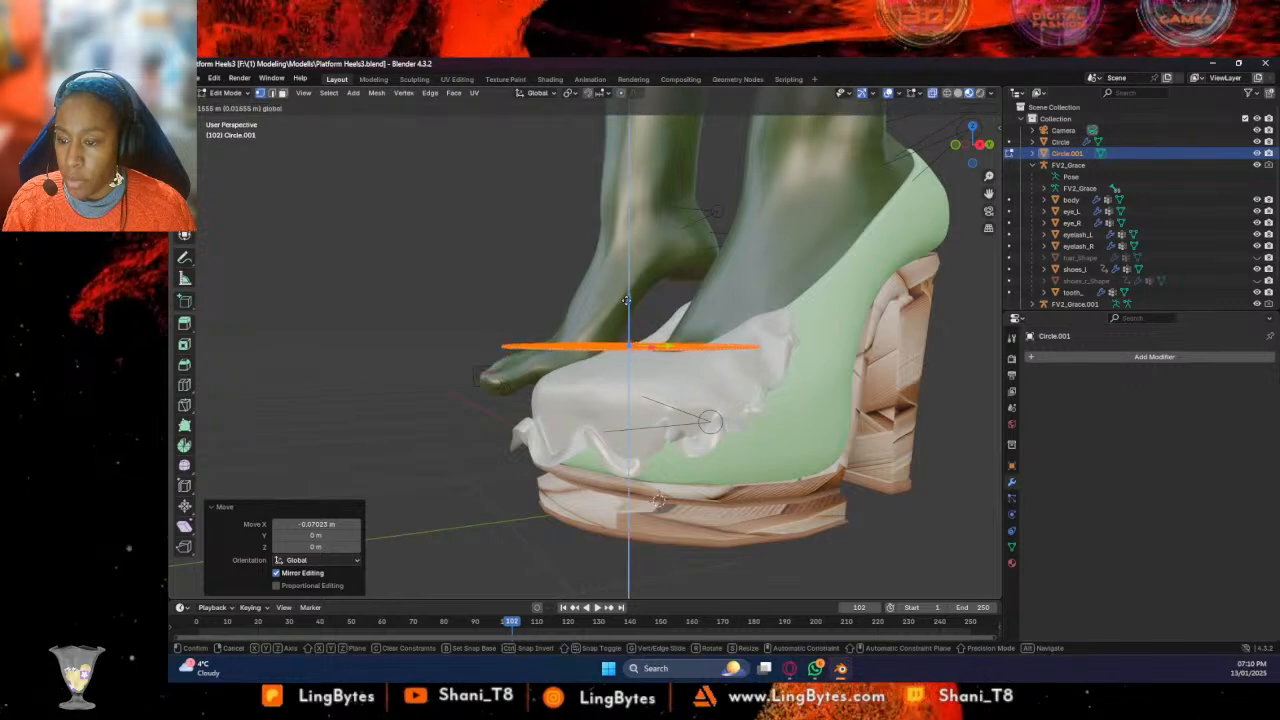
key("g")
key("z")
left_click(626, 298)
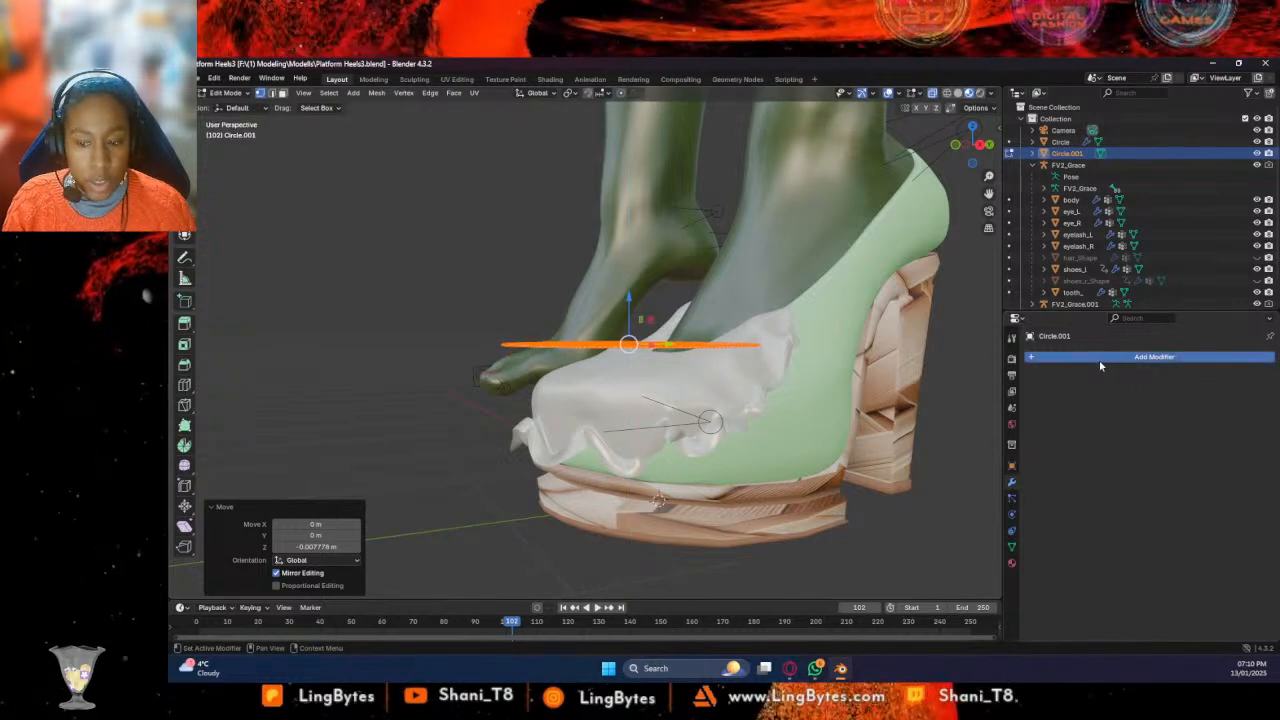
left_click(1100, 358)
left_click(1128, 356)
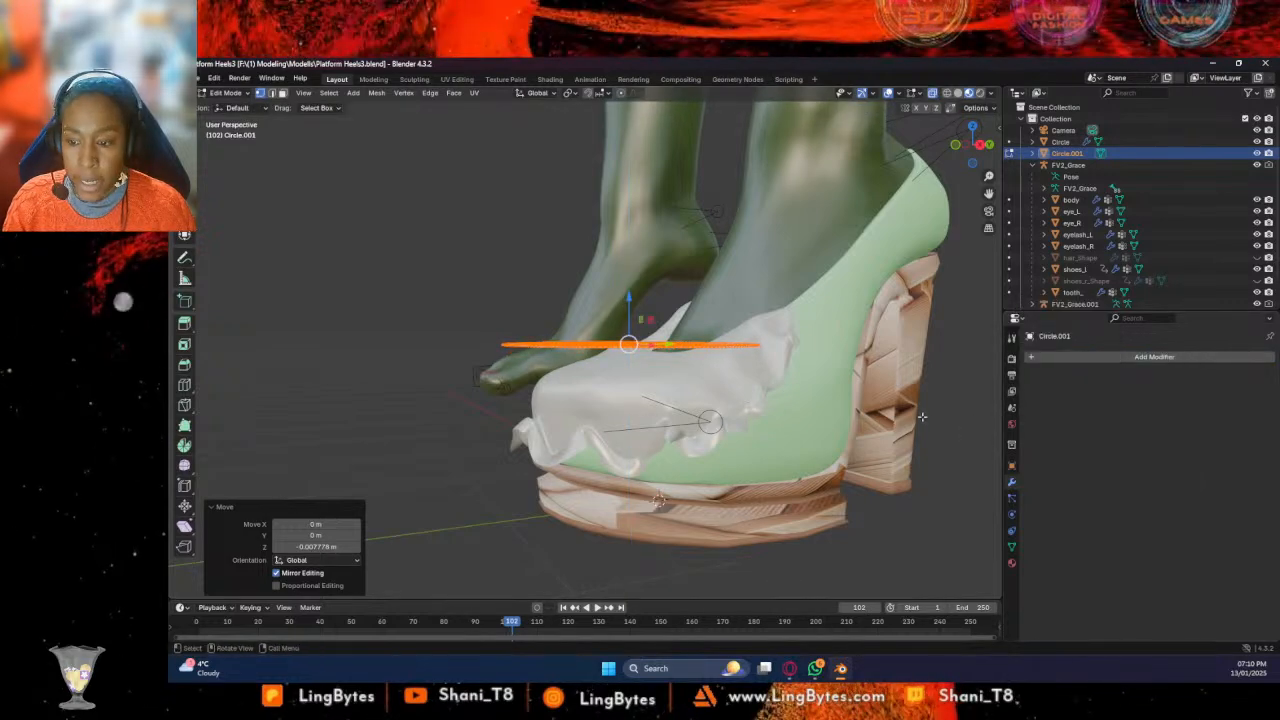
left_click(1129, 357)
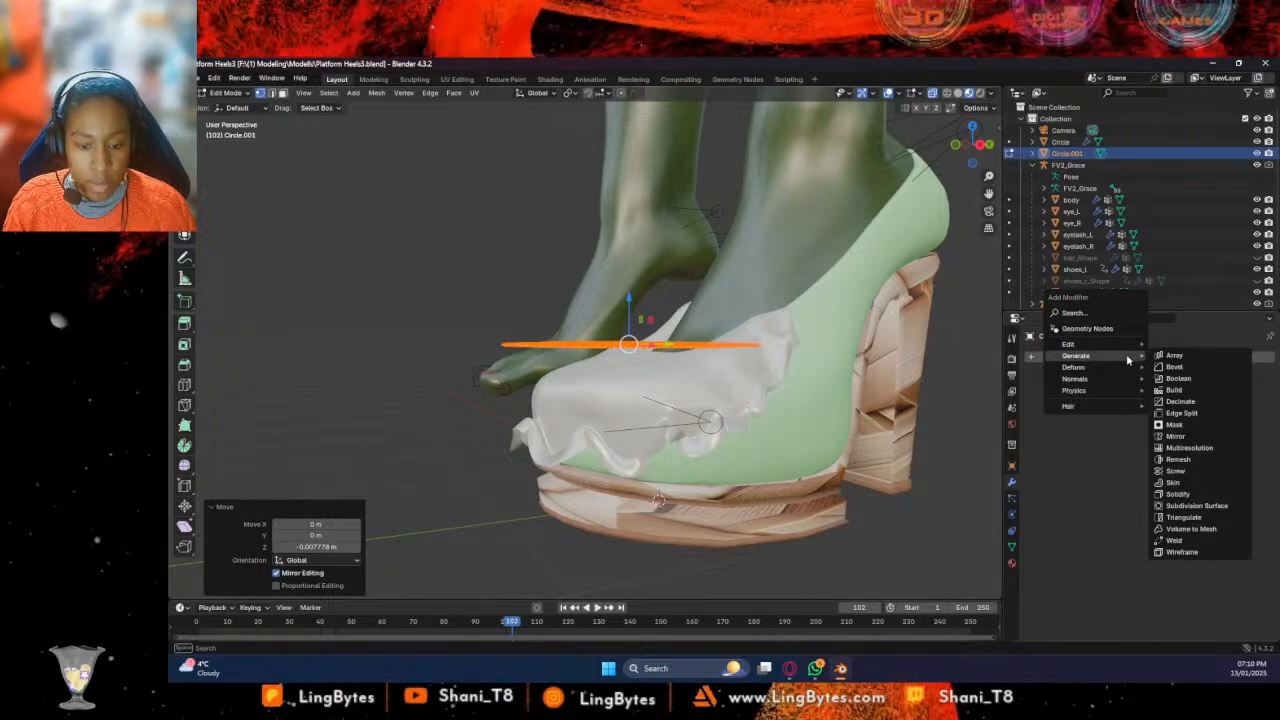
Create a new material for the circle and make its base color a very dark chocolate brown
left_click(1012, 547)
left_click(1012, 563)
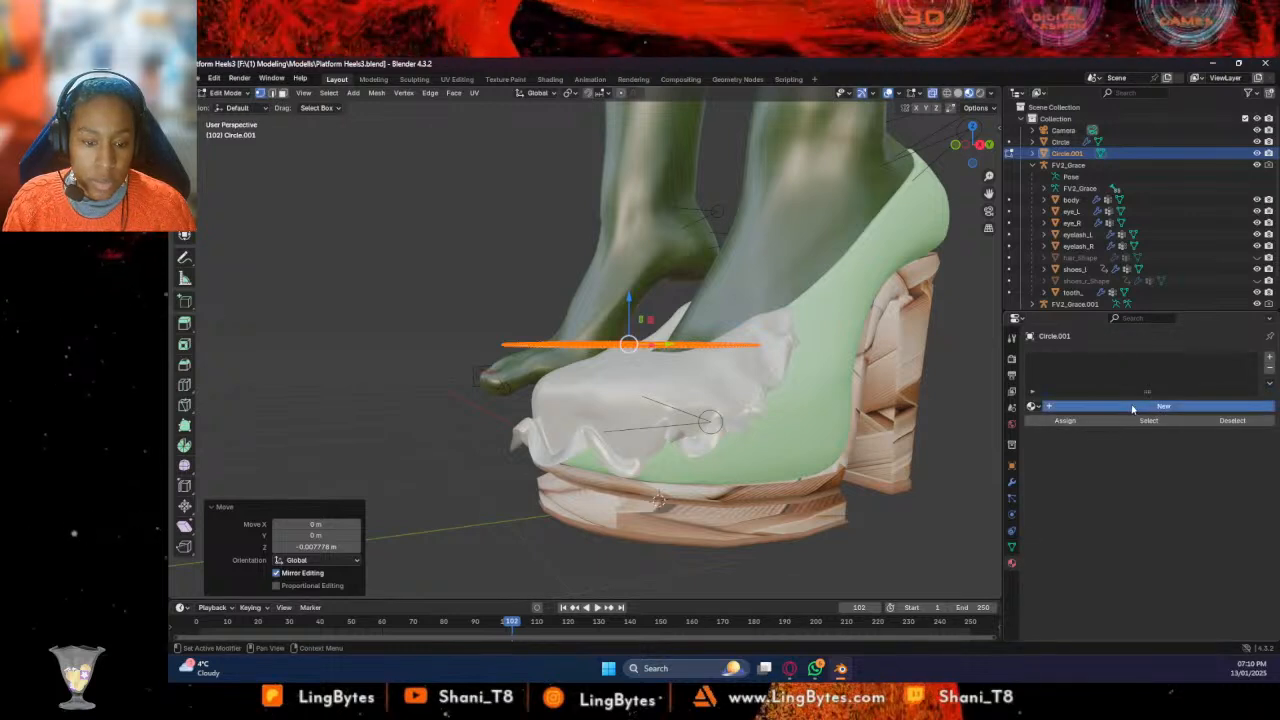
left_click(1128, 406)
left_click(1210, 496)
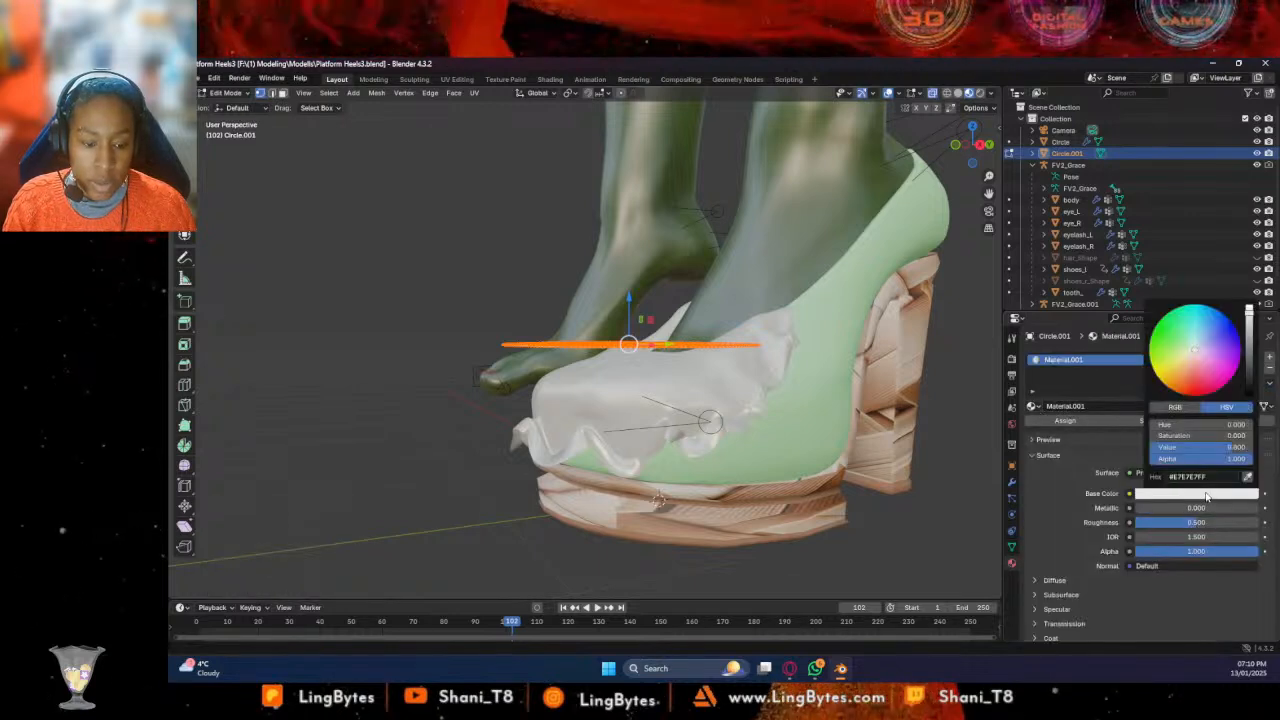
mouse_move(1189, 382)
left_mouse_down()
mouse_move(1196, 395)
mouse_move(1181, 389)
left_mouse_up()
left_click(1249, 361)
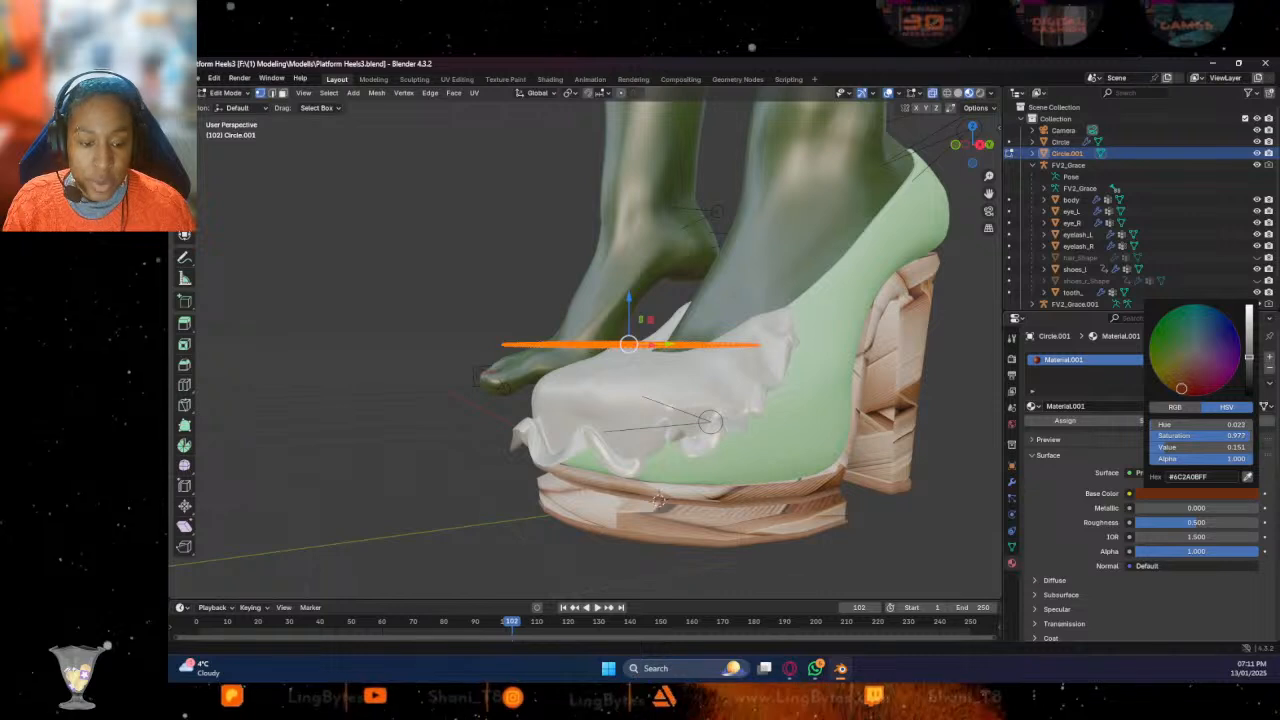
left_click_drag(1248, 355, 1248, 387)
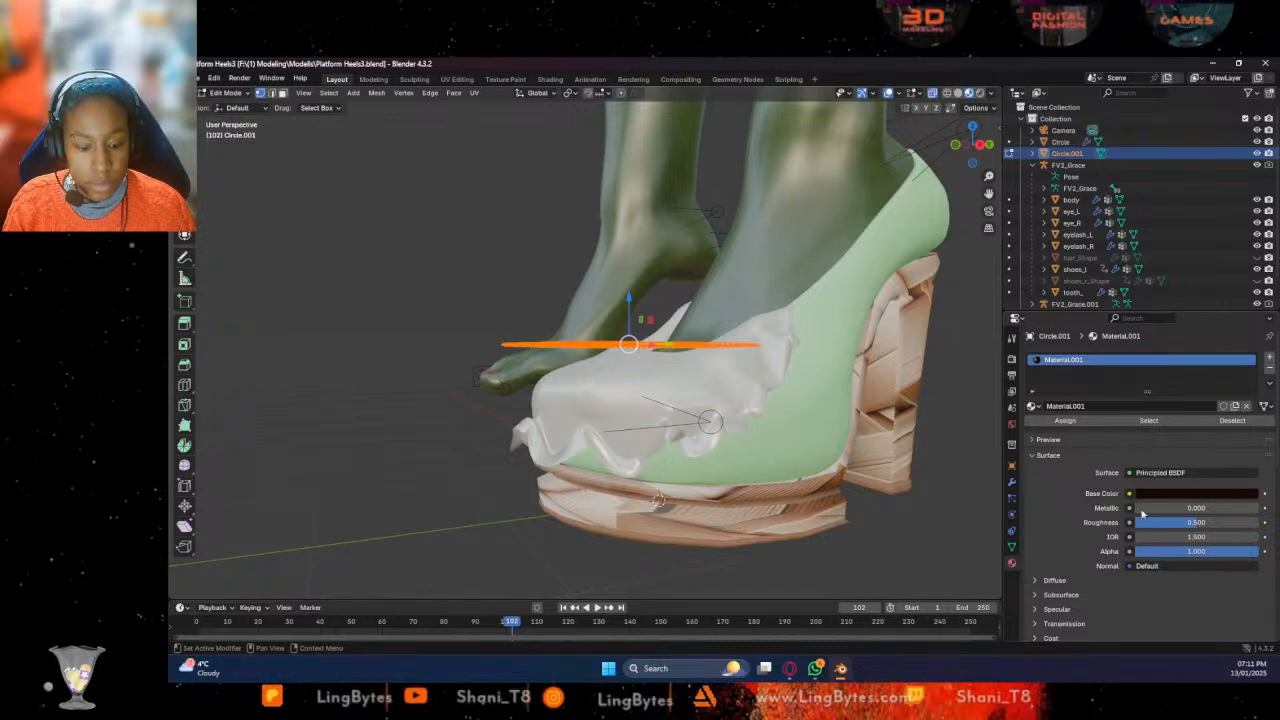
Preview the brown material on the fluid shape and set its Metallic to 0.168 and Roughness to 0.248
left_click_drag(1168, 509, 1184, 522)
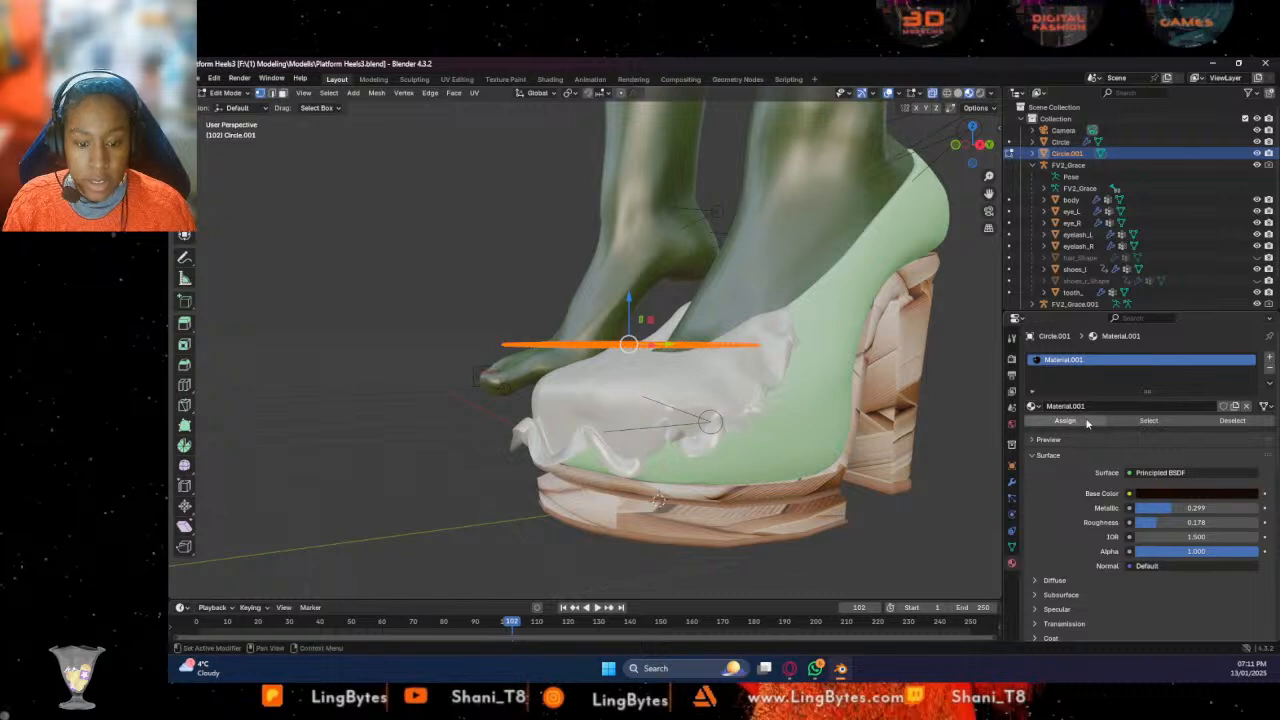
left_click(1060, 440)
scroll(1147, 515, "down", 2)
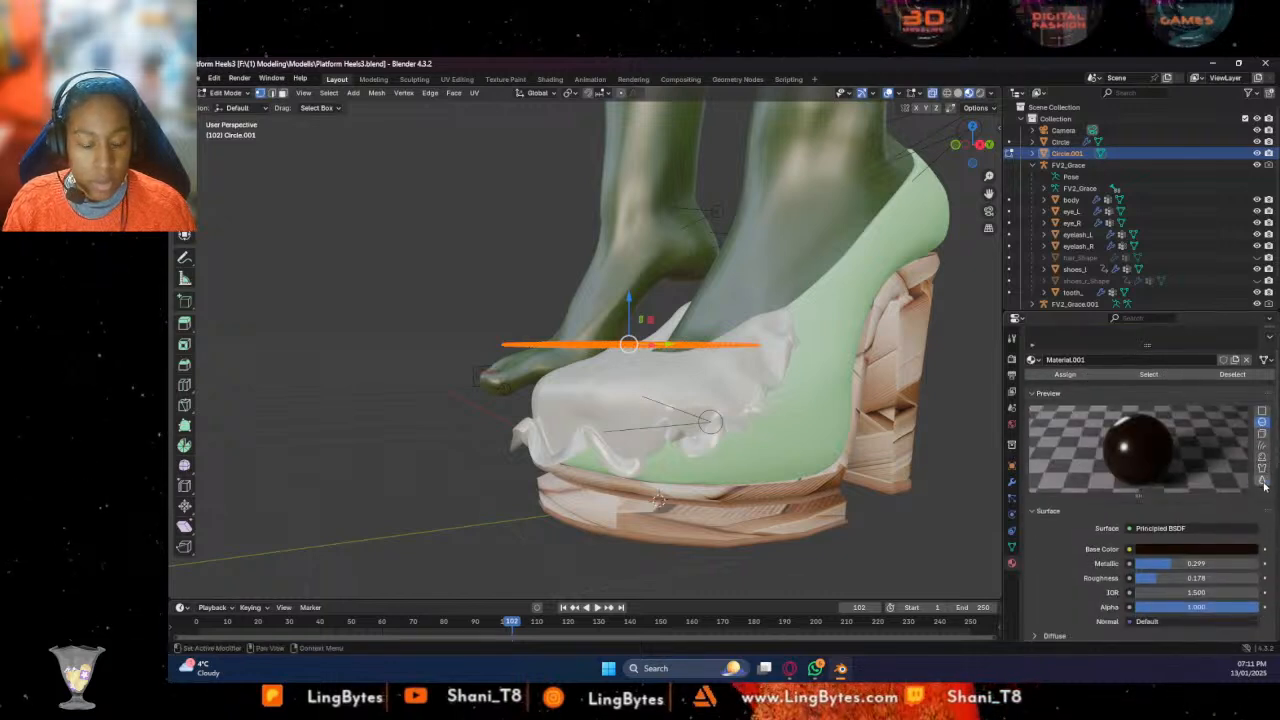
left_click(1263, 481)
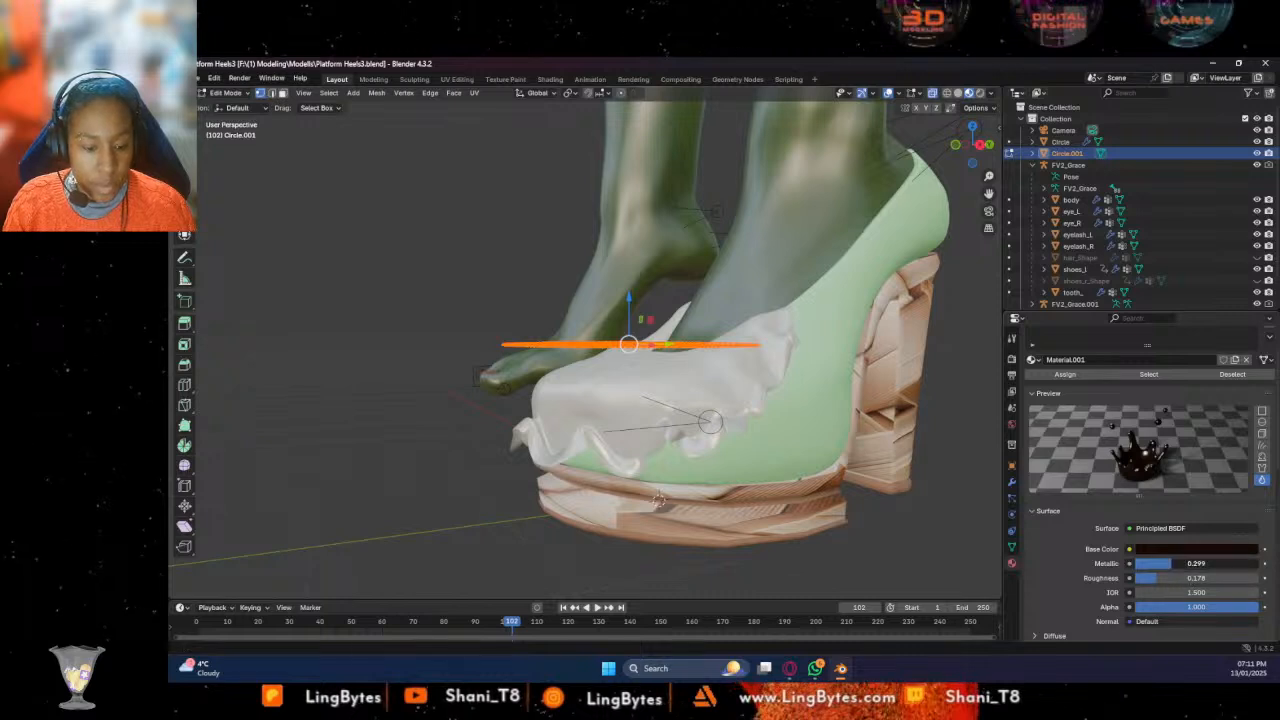
left_click_drag(1177, 564, 1156, 564)
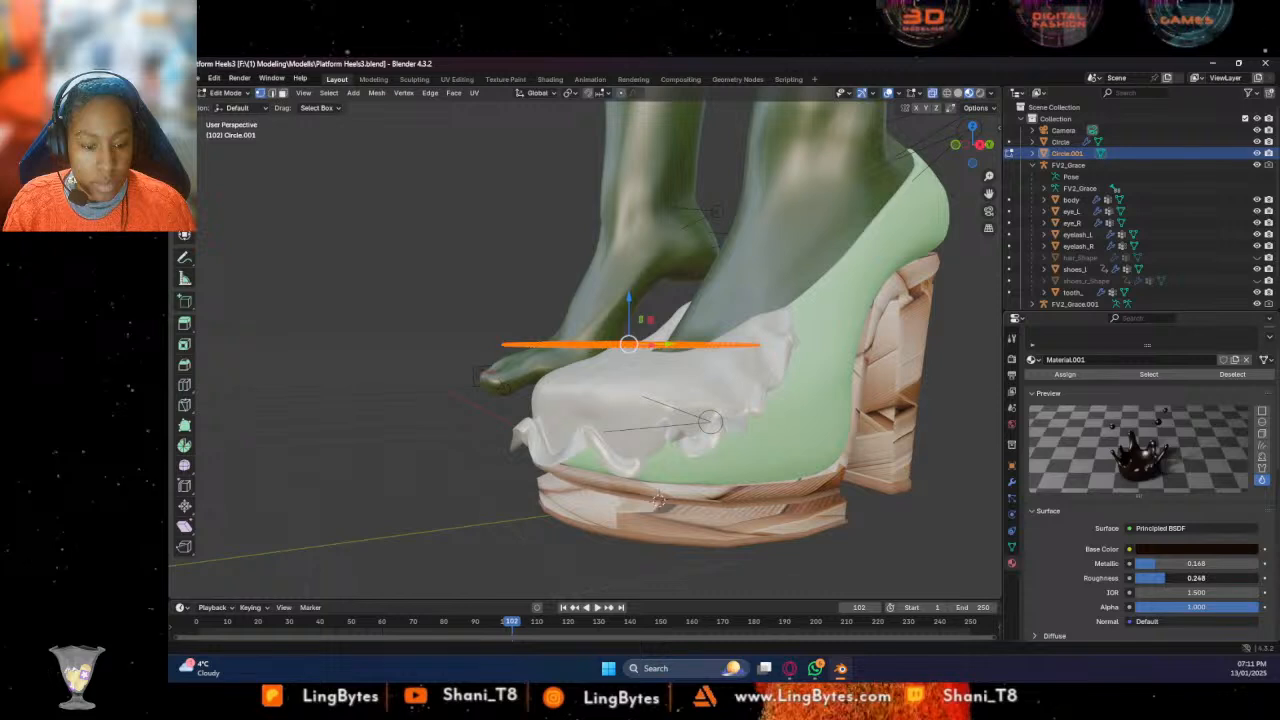
left_click_drag(1160, 578, 1158, 578)
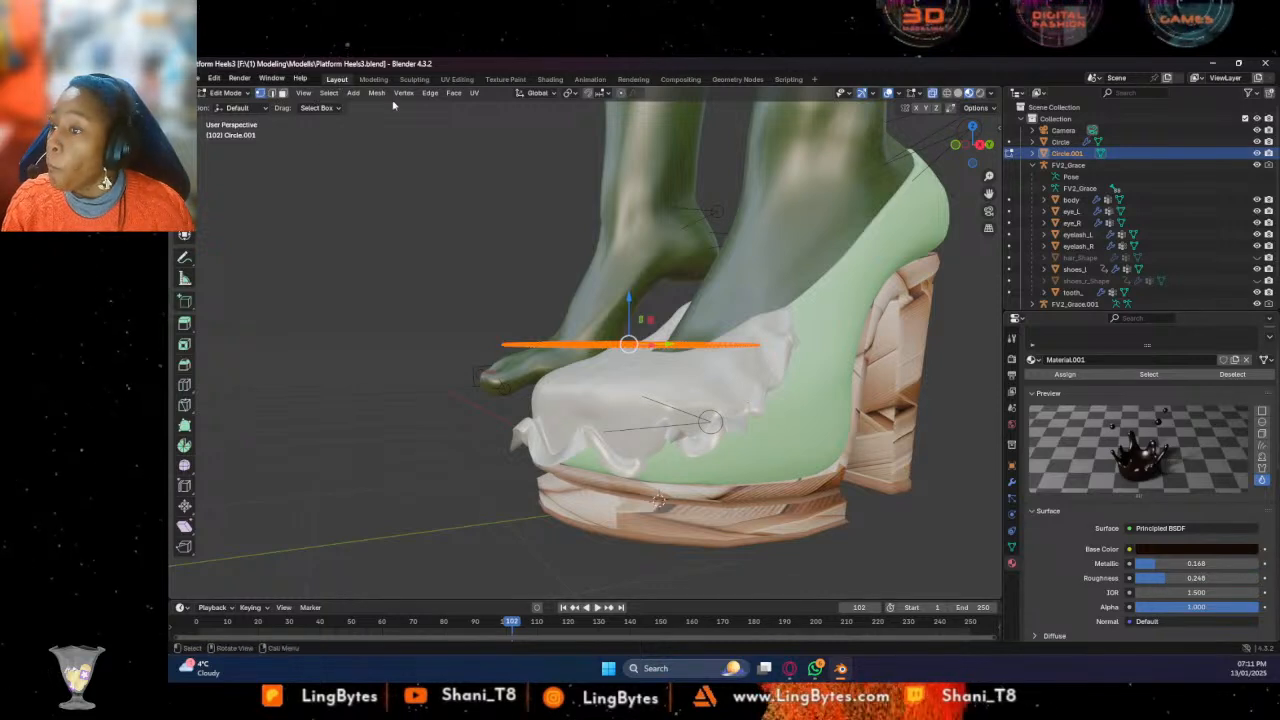
Add a Solidify modifier to the circle and set its thickness to 0.03 m
left_click(1012, 481)
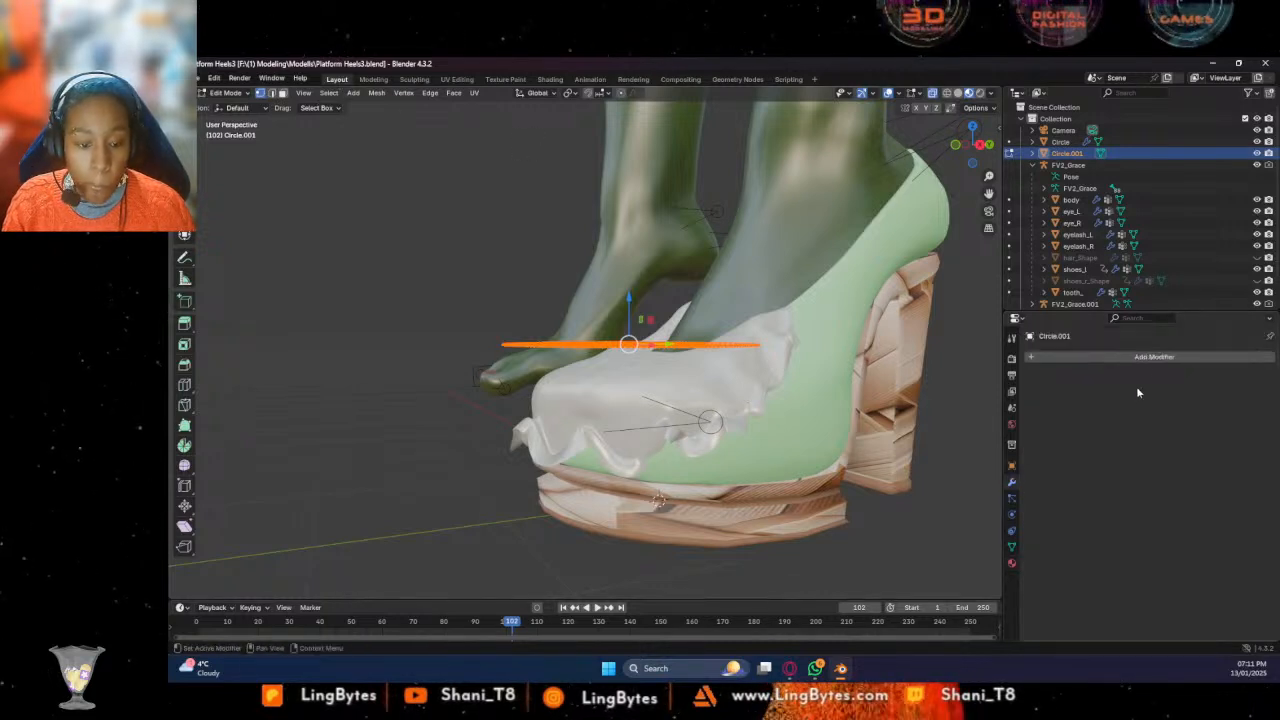
left_click(1124, 357)
mouse_move(1121, 363)
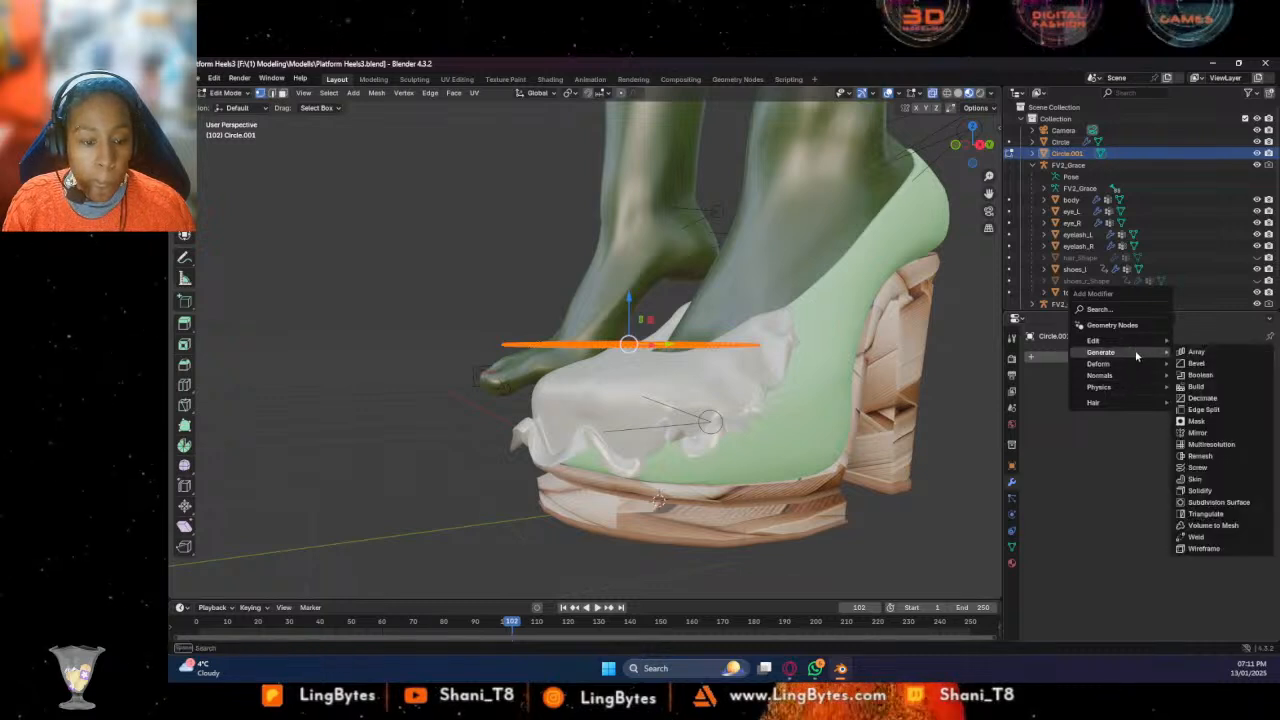
left_click(1200, 490)
middle_click_drag(960, 440, 915, 437)
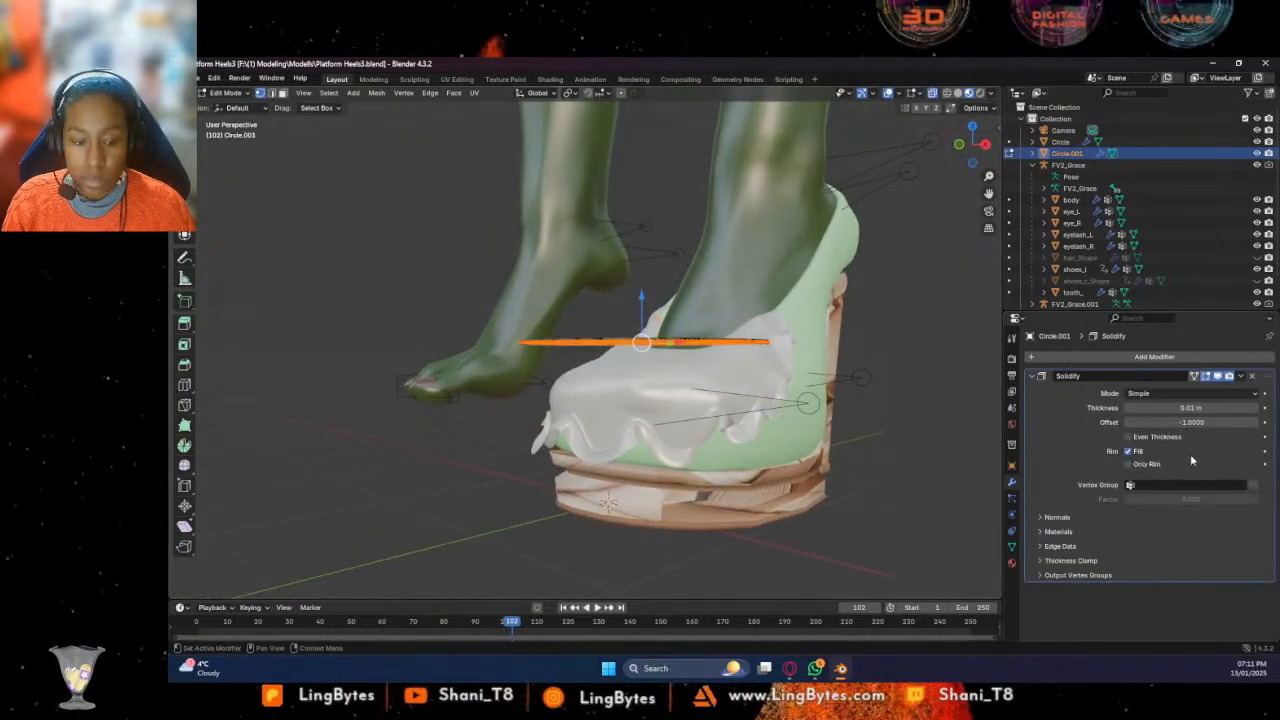
left_click_drag(1190, 407, 1225, 407)
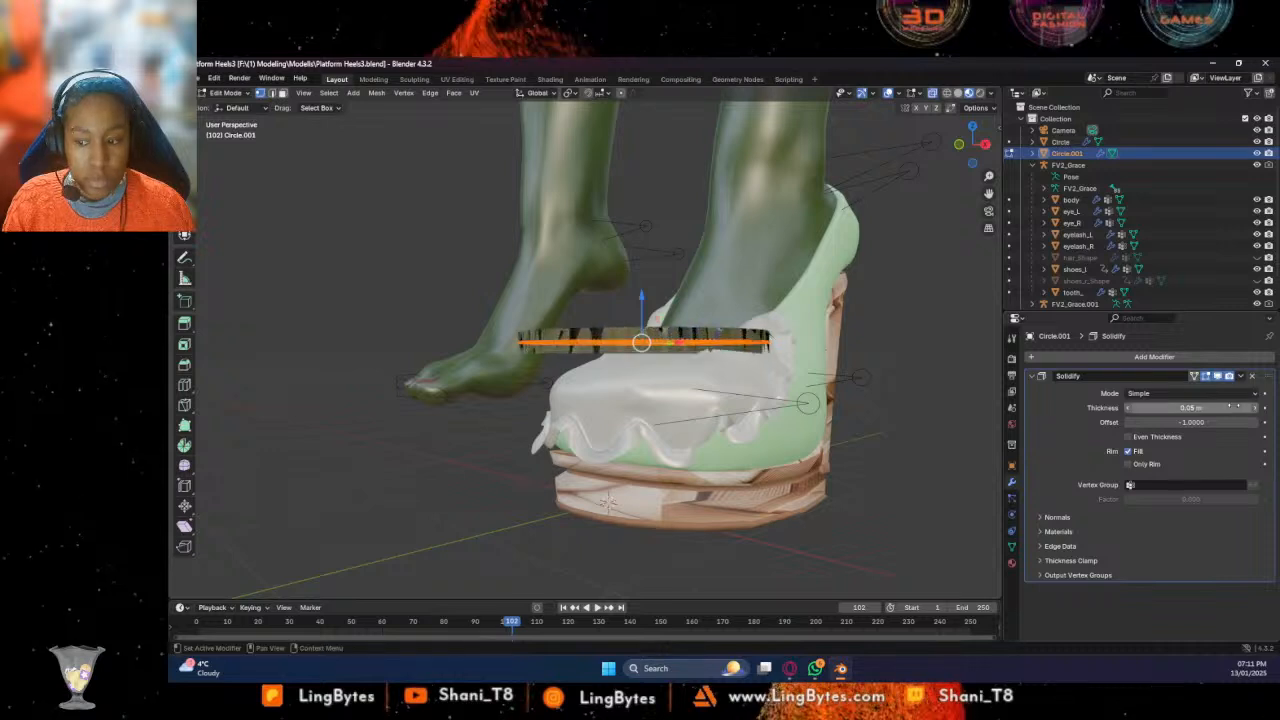
left_click(1130, 409)
left_click(1130, 410)
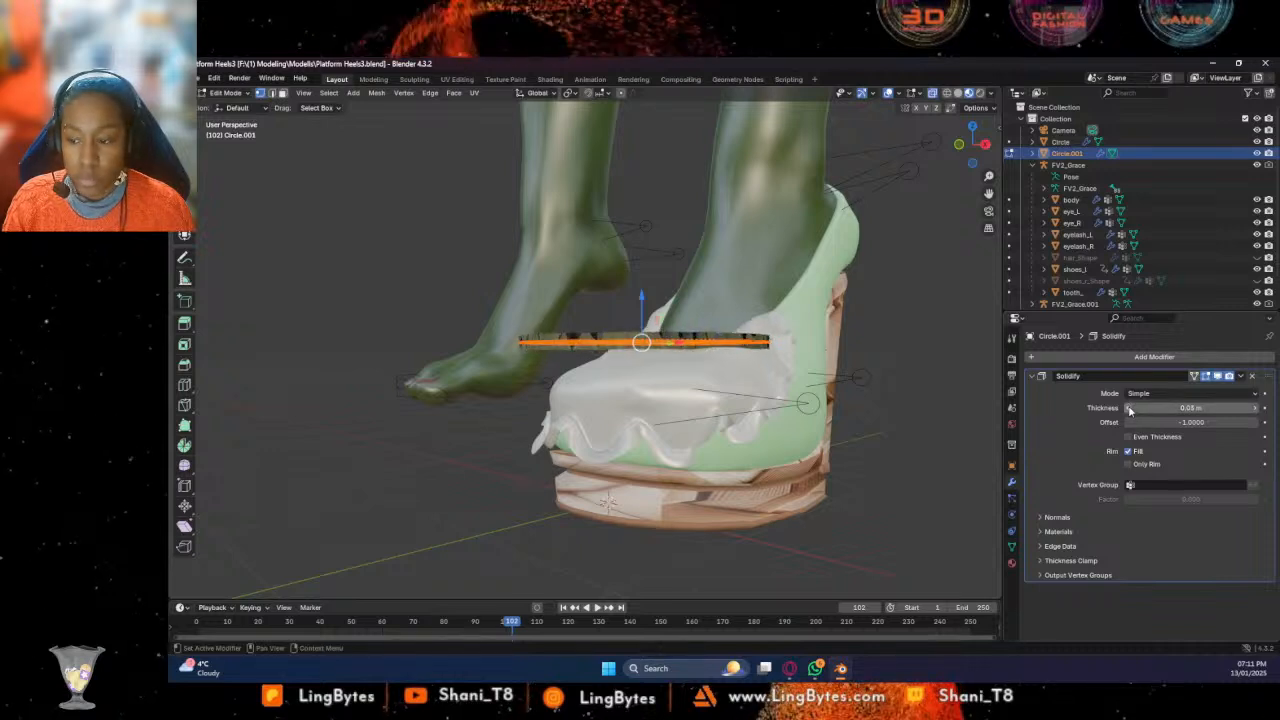
Switch to the Sculpting workspace and pull the disc's front edge down slightly with the Grab Silhouette brush
middle_click_drag(903, 360, 889, 391)
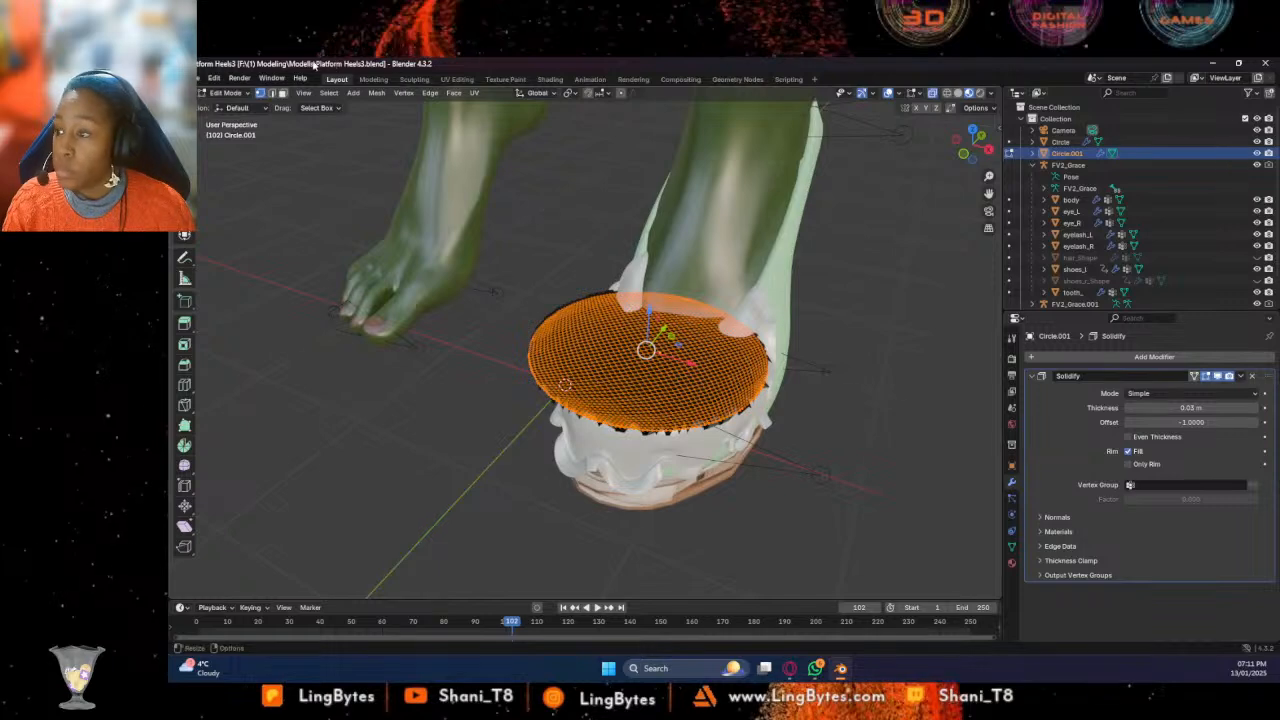
left_click(414, 79)
middle_click_drag(791, 361, 622, 418)
scroll(622, 418, "up", 3)
mouse_move(622, 418)
left_mouse_down()
mouse_move(650, 434)
mouse_move(597, 436)
mouse_move(585, 456)
mouse_move(577, 430)
left_mouse_up()
middle_click_drag(658, 424, 663, 395)
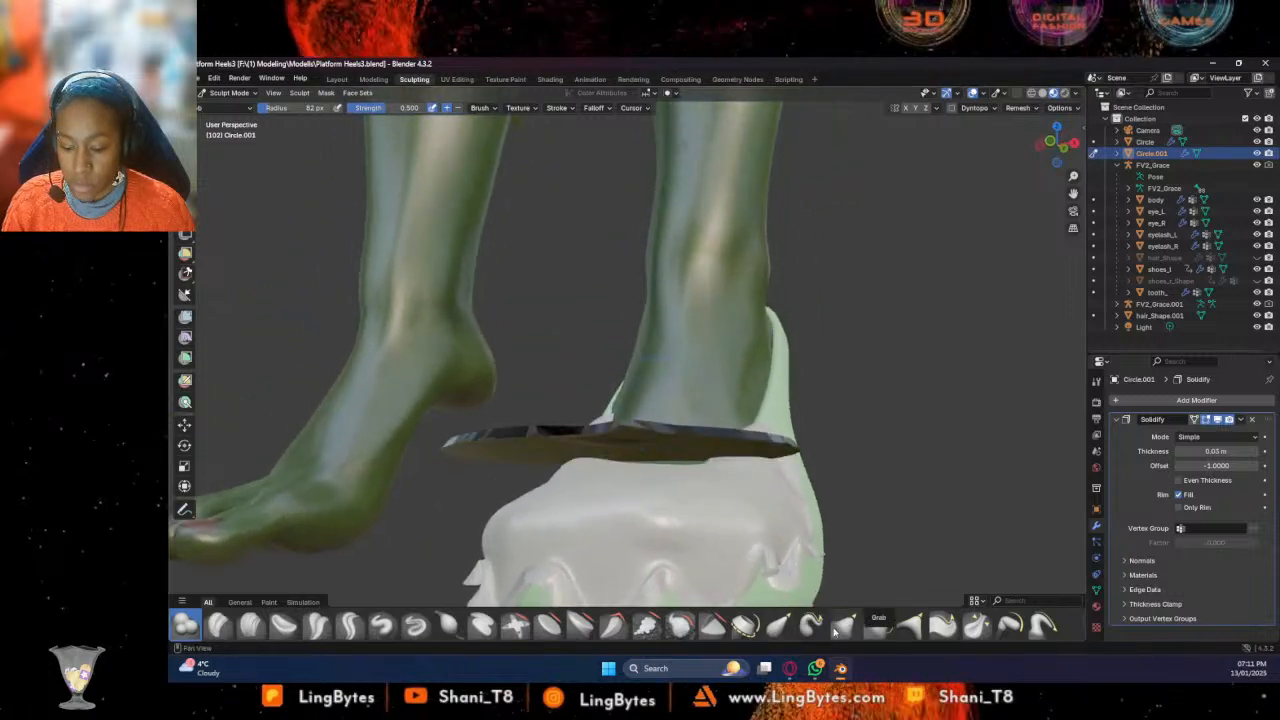
left_click(905, 628)
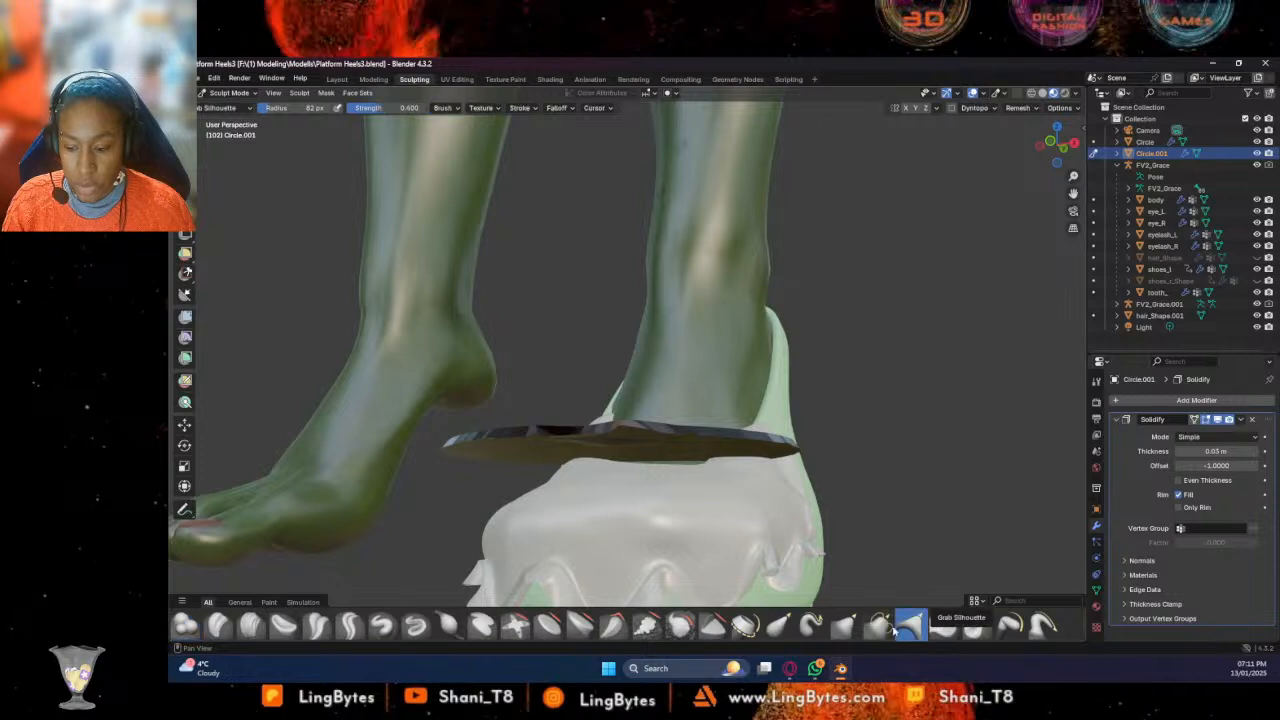
left_click_drag(655, 433, 622, 452)
middle_click_drag(622, 452, 636, 468)
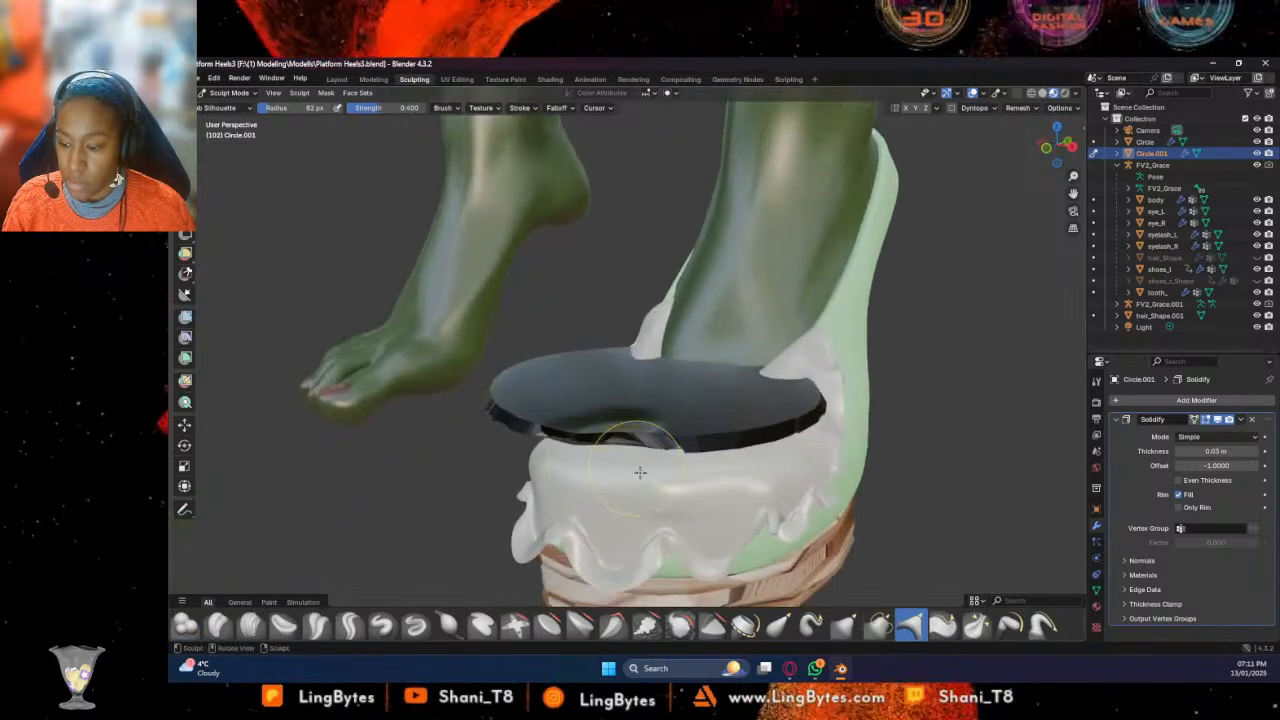
Pull the disc's front edge down over the toe with the Grab 2D brush and turn off the Solidify modifier's viewport display
left_click(874, 626)
left_click_drag(642, 443, 617, 498)
left_click(1217, 419)
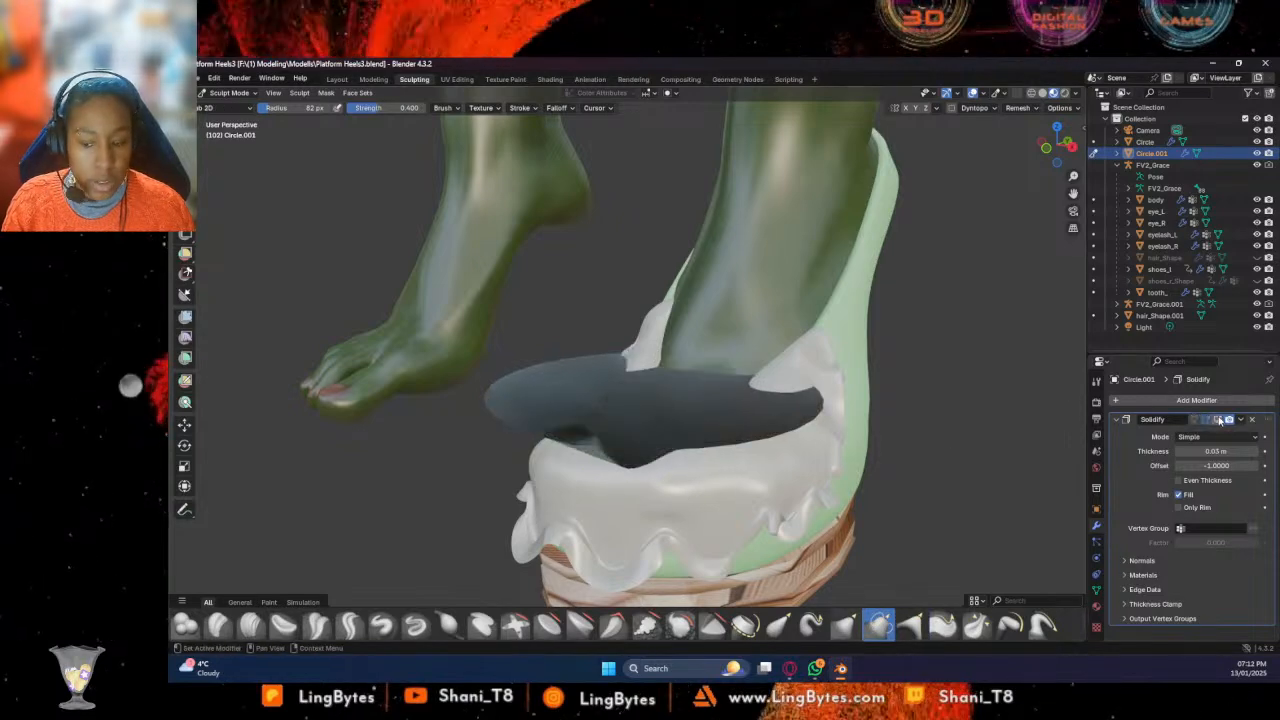
left_click_drag(600, 430, 594, 498)
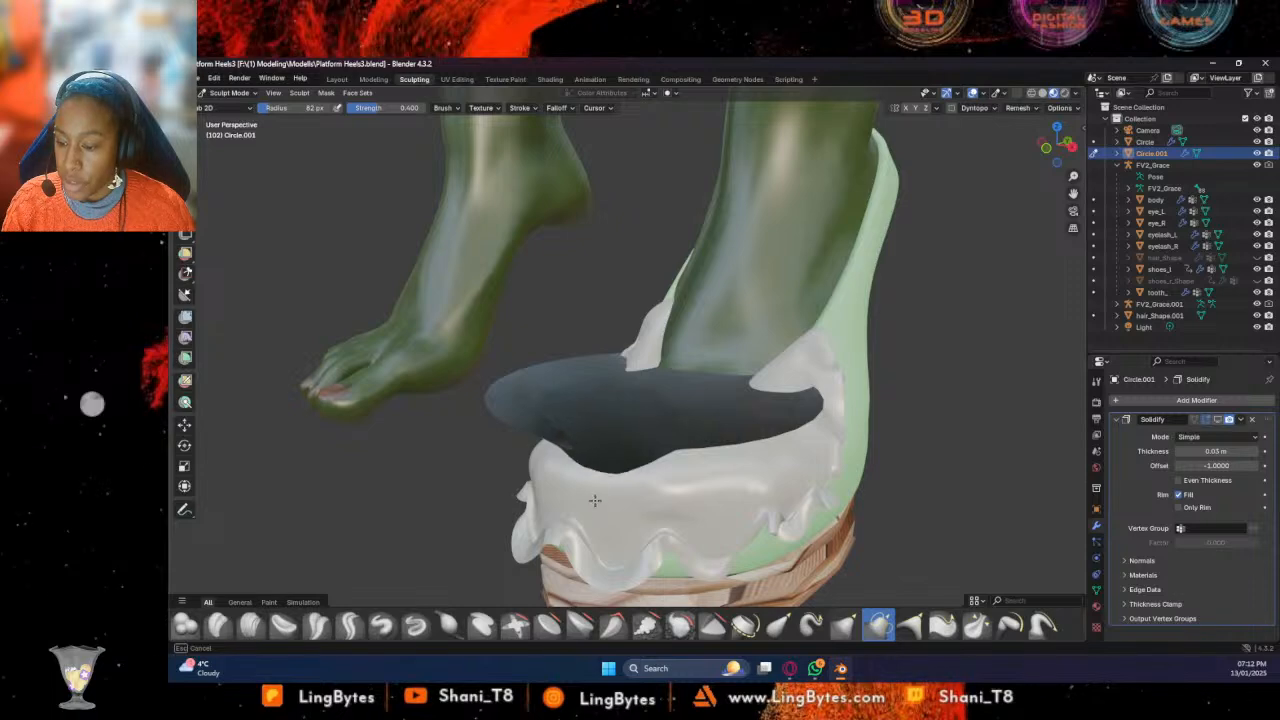
middle_click_drag(617, 491, 581, 460)
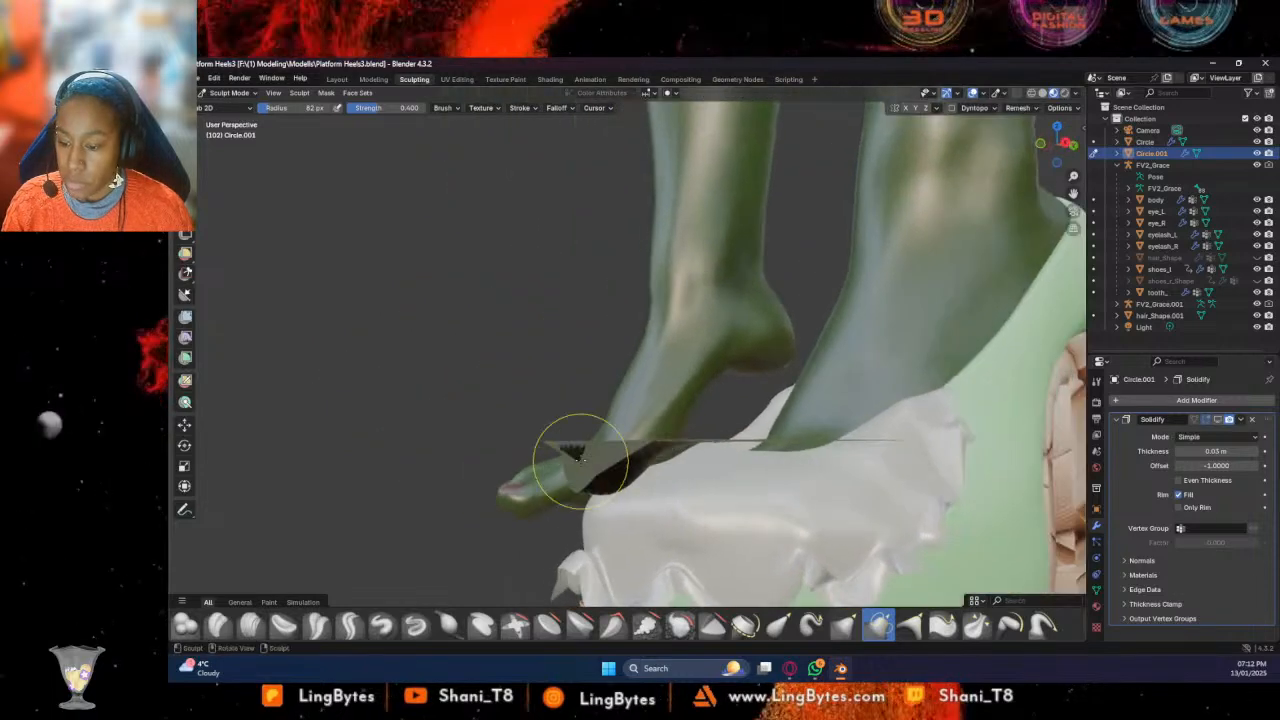
Pull the disc's edge down over the outer side of the toe cover with several Grab 2D strokes
mouse_move(663, 443)
left_mouse_down()
mouse_move(612, 465)
mouse_move(618, 502)
mouse_move(650, 514)
left_mouse_up()
mouse_move(768, 443)
left_mouse_down()
mouse_move(761, 467)
mouse_move(711, 489)
mouse_move(727, 592)
left_mouse_up()
left_click_drag(700, 468, 704, 576)
mouse_move(778, 495)
left_mouse_down()
mouse_move(779, 510)
mouse_move(752, 506)
mouse_move(752, 525)
left_mouse_up()
mouse_move(804, 467)
left_mouse_down()
mouse_move(844, 460)
mouse_move(832, 482)
mouse_move(858, 462)
mouse_move(864, 472)
left_mouse_up()
Pull the disc's remaining front and inner-side edges down around the toe cover with Grab 2D strokes
middle_click_drag(725, 492, 475, 535)
left_click_drag(512, 474, 533, 523)
left_click_drag(490, 442, 480, 524)
left_click_drag(432, 446, 468, 496)
middle_click_drag(476, 498, 618, 480)
left_click_drag(520, 515, 512, 550)
middle_click_drag(512, 550, 615, 450)
mouse_move(610, 442)
left_mouse_down()
mouse_move(592, 467)
mouse_move(545, 459)
left_mouse_up()
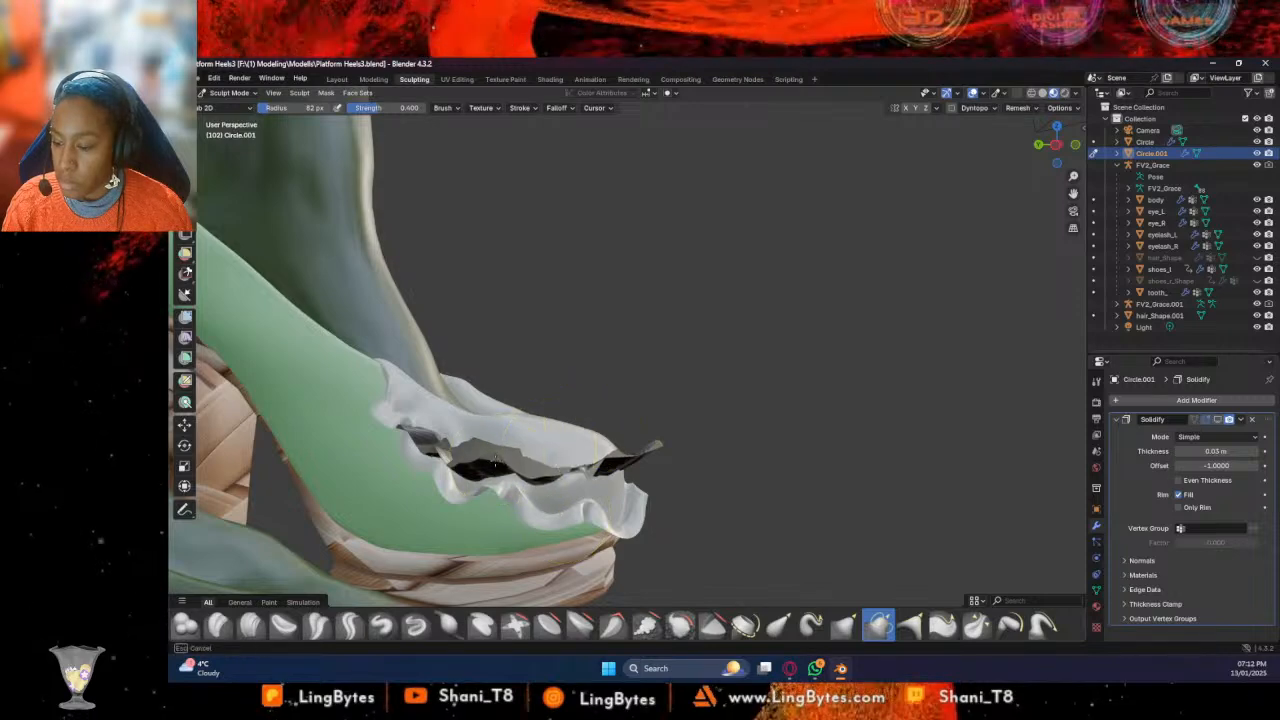
middle_click_drag(563, 414, 502, 469)
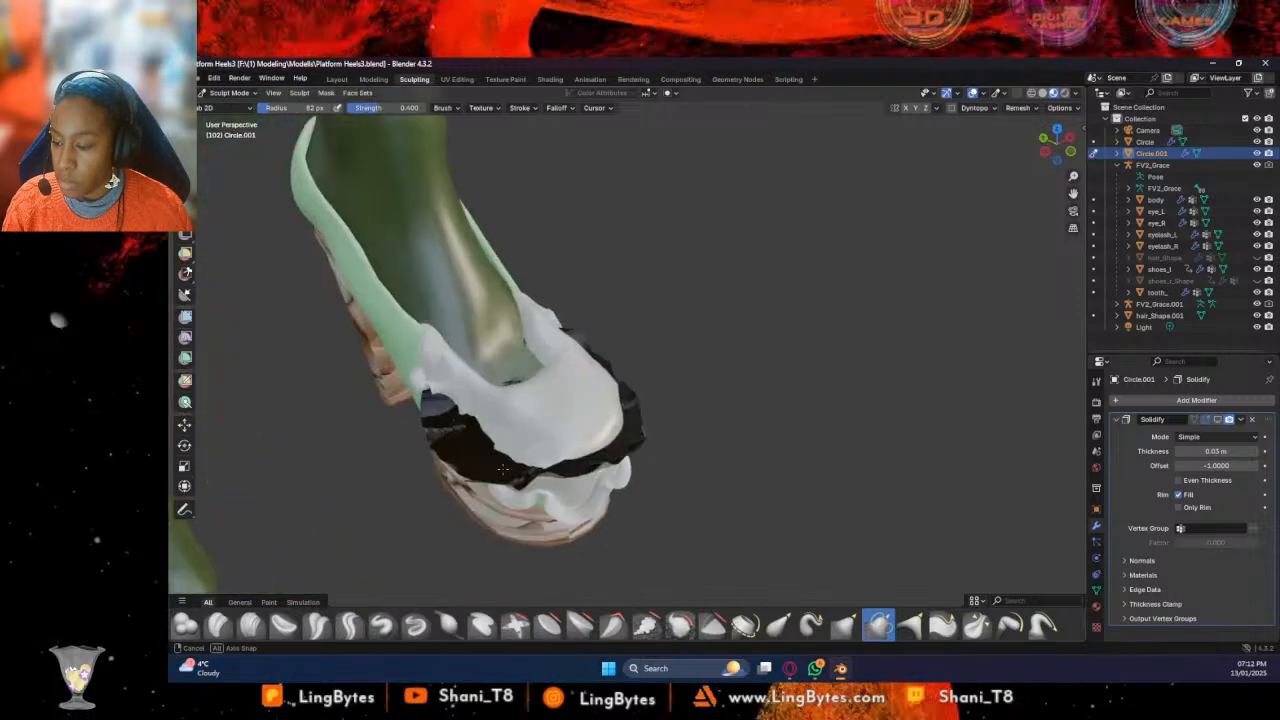
Enlarge the Grab 2D brush to a 186 px radius and pull the dark mesh up and over the top of the toe cover
key("f")
left_click(536, 410)
mouse_move(536, 410)
left_mouse_down()
mouse_move(538, 378)
mouse_move(571, 395)
mouse_move(578, 384)
mouse_move(586, 418)
mouse_move(620, 398)
mouse_move(616, 431)
mouse_move(473, 417)
mouse_move(468, 355)
mouse_move(533, 311)
left_mouse_up()
mouse_move(621, 460)
left_mouse_down()
mouse_move(549, 430)
mouse_move(603, 452)
left_mouse_up()
mouse_move(595, 402)
left_mouse_down()
mouse_move(667, 375)
mouse_move(606, 408)
left_mouse_up()
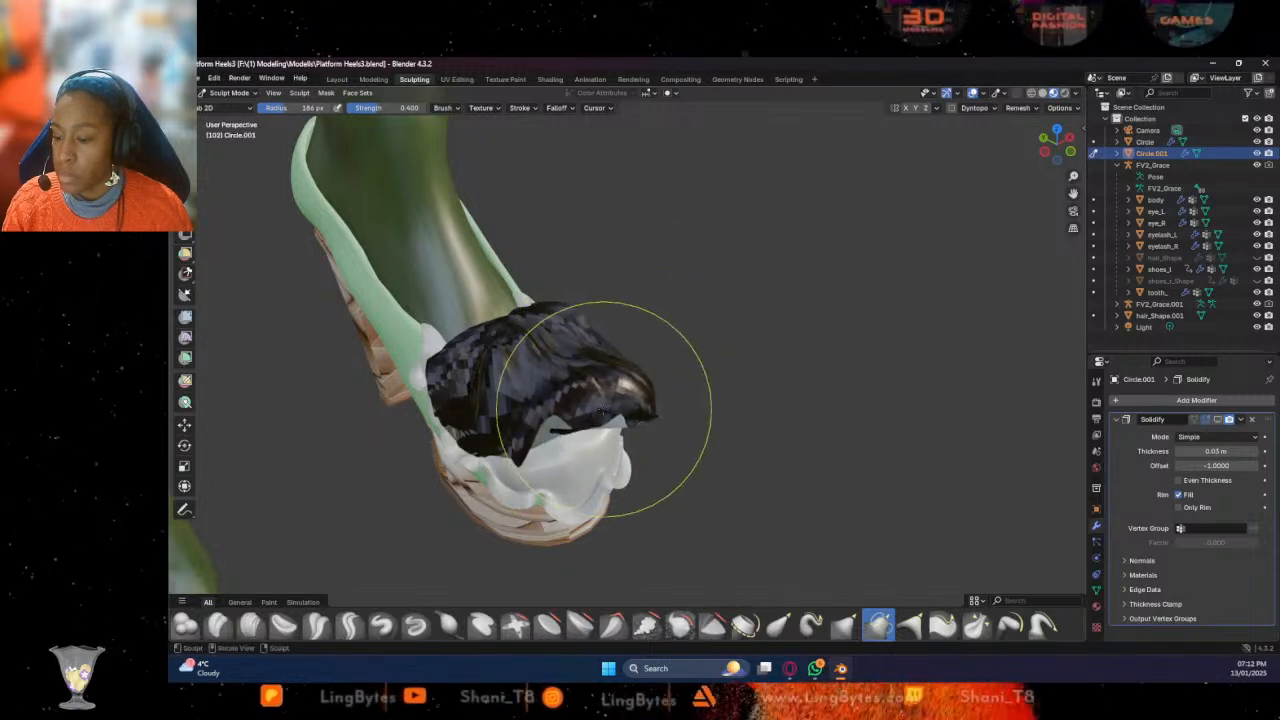
middle_click_drag(706, 406, 622, 376)
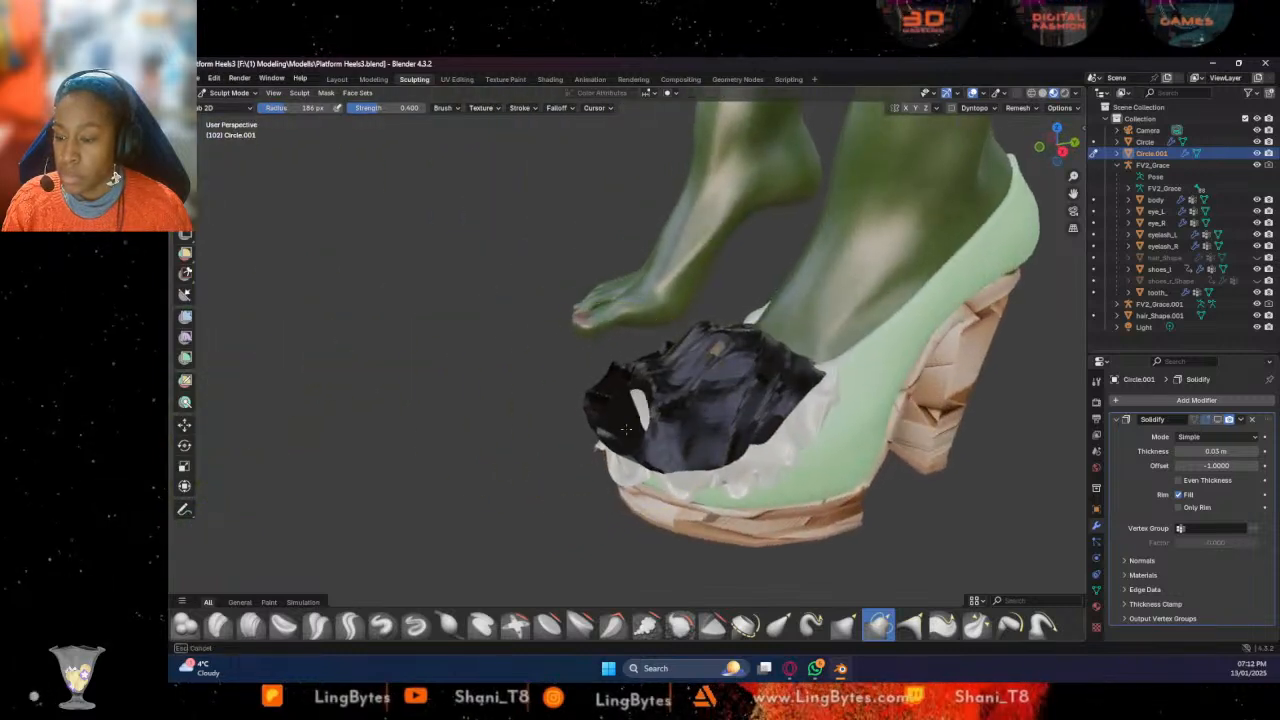
Pull the dark mesh's front and side edges over the toe cover with the 186 px Grab 2D brush
left_click_drag(612, 358, 617, 393)
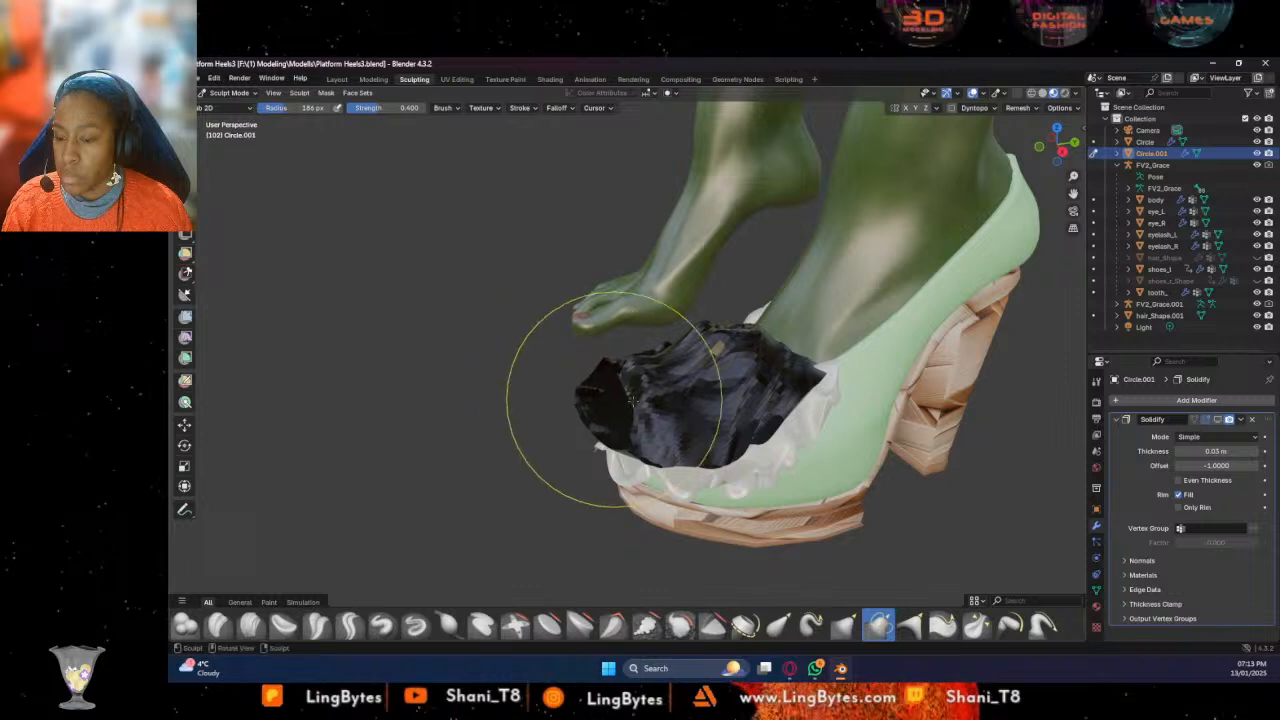
middle_click_drag(614, 399, 712, 355)
left_click_drag(575, 433, 571, 446)
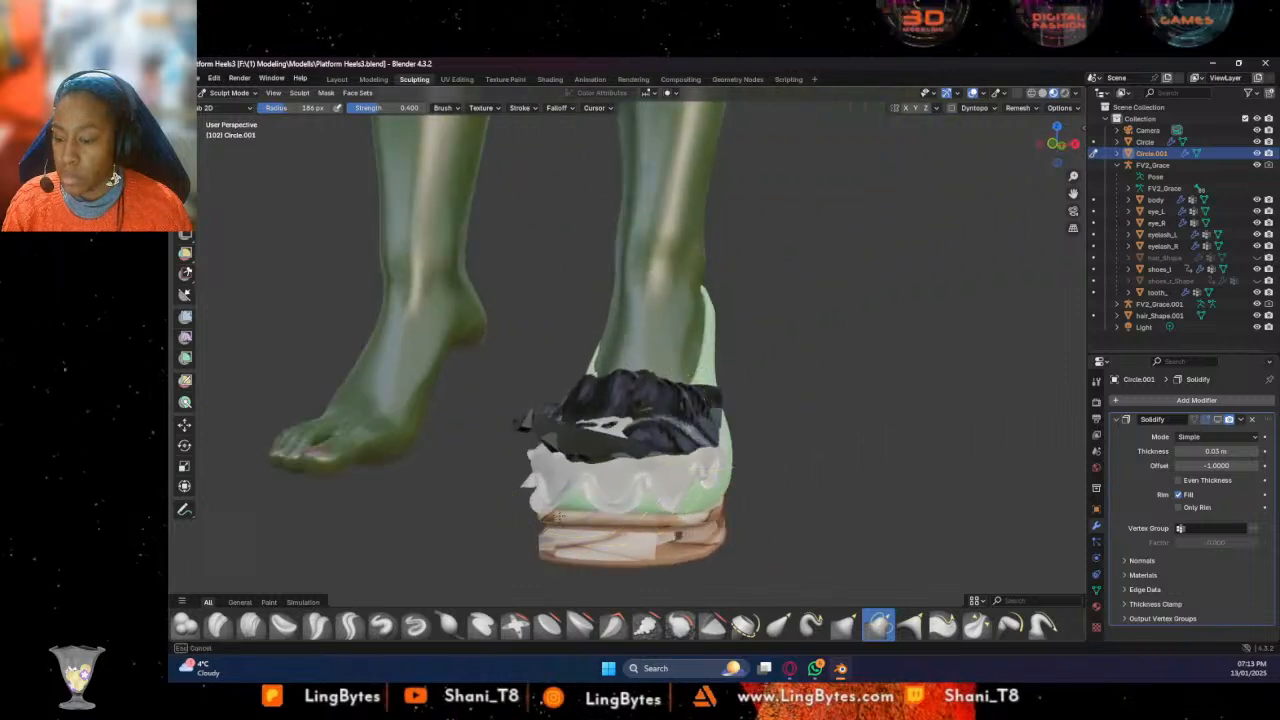
mouse_move(548, 437)
left_mouse_down()
mouse_move(523, 490)
mouse_move(597, 432)
left_mouse_up()
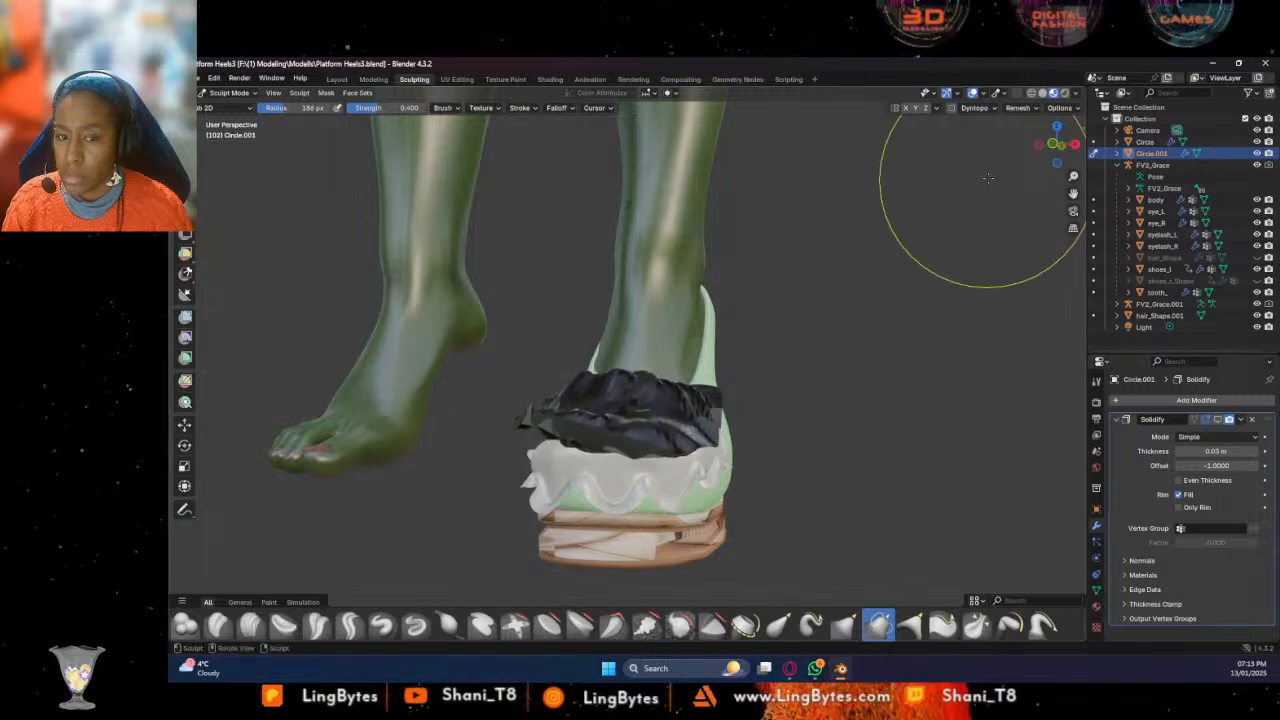
Check the layers in wireframe, switch to solid shading and pull the dark mesh's front edge with the Grab 2D brush
left_click(1034, 93)
mouse_move(829, 446)
middle_mouse_down()
mouse_move(800, 380)
mouse_move(790, 400)
mouse_move(821, 432)
mouse_move(900, 330)
mouse_move(1000, 250)
middle_mouse_up()
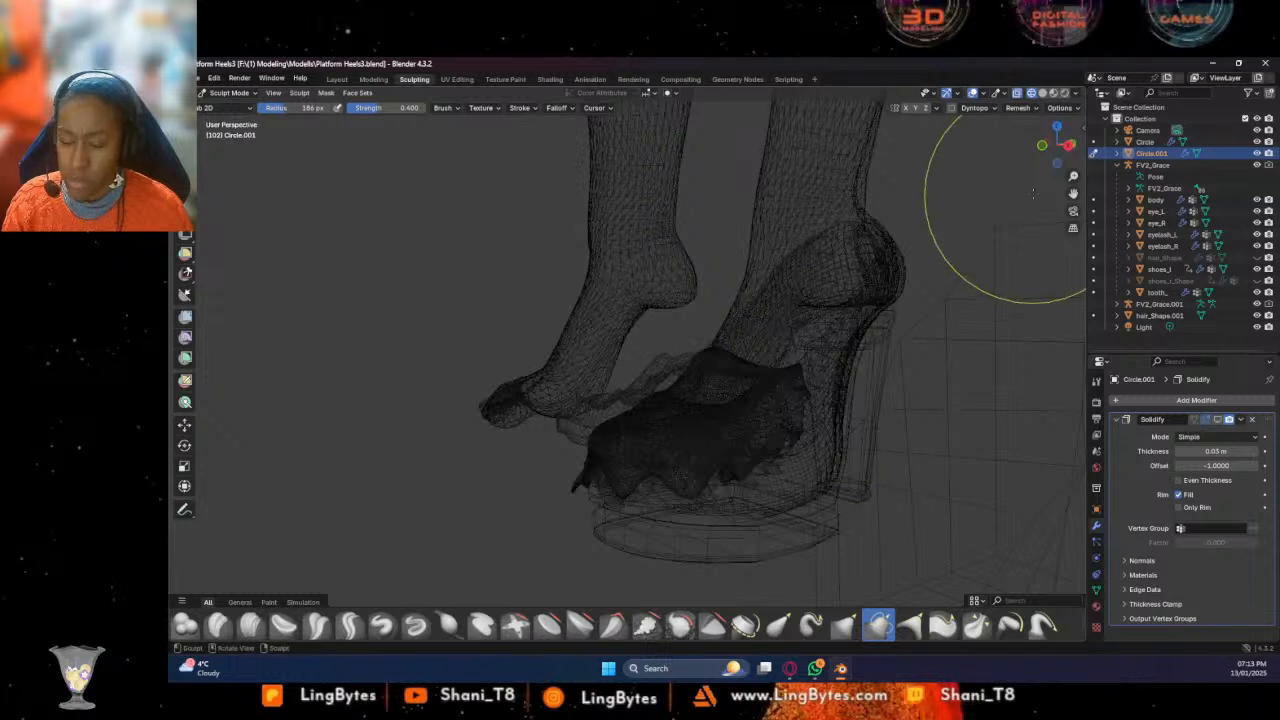
left_click(1043, 93)
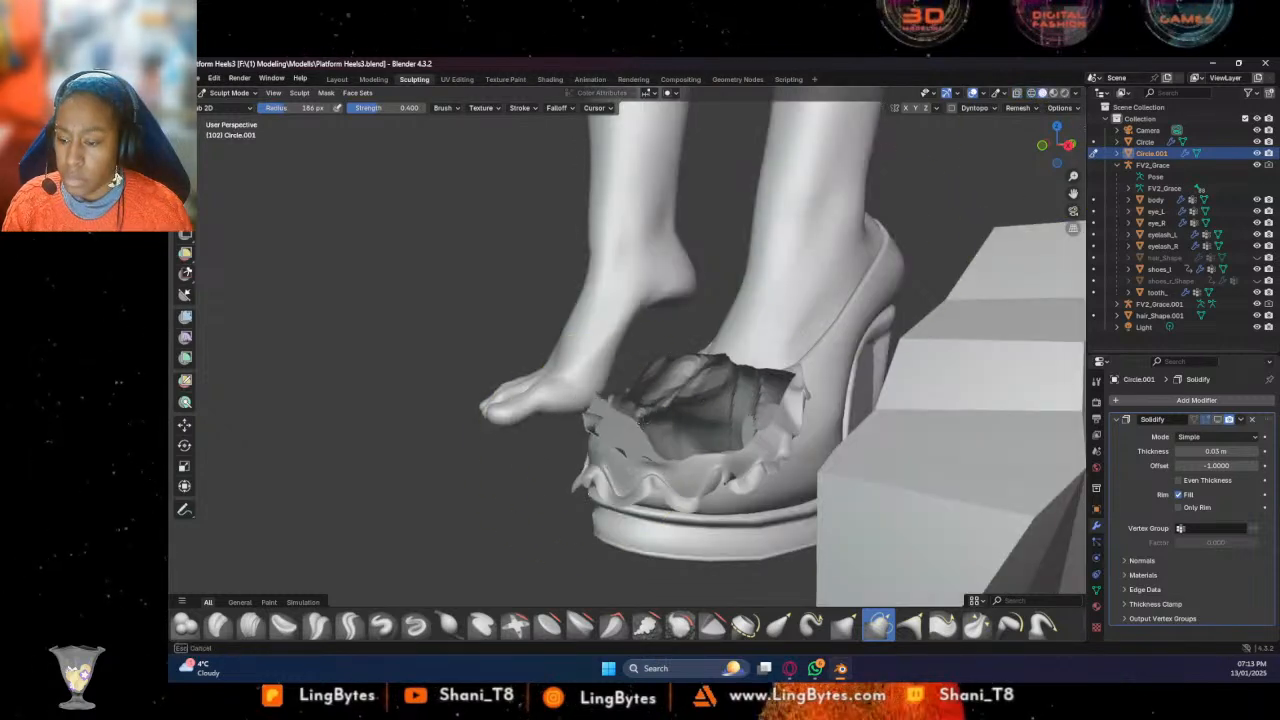
mouse_move(594, 460)
left_mouse_down()
mouse_move(590, 430)
mouse_move(628, 424)
mouse_move(612, 440)
mouse_move(605, 432)
mouse_move(675, 412)
mouse_move(650, 430)
mouse_move(680, 420)
mouse_move(700, 440)
mouse_move(698, 404)
left_mouse_up()
Reduce the Grab 2D brush radius to 43 px and pull the dark mesh's folds over the outer side and front of the toe
left_click_drag(305, 107, 270, 107)
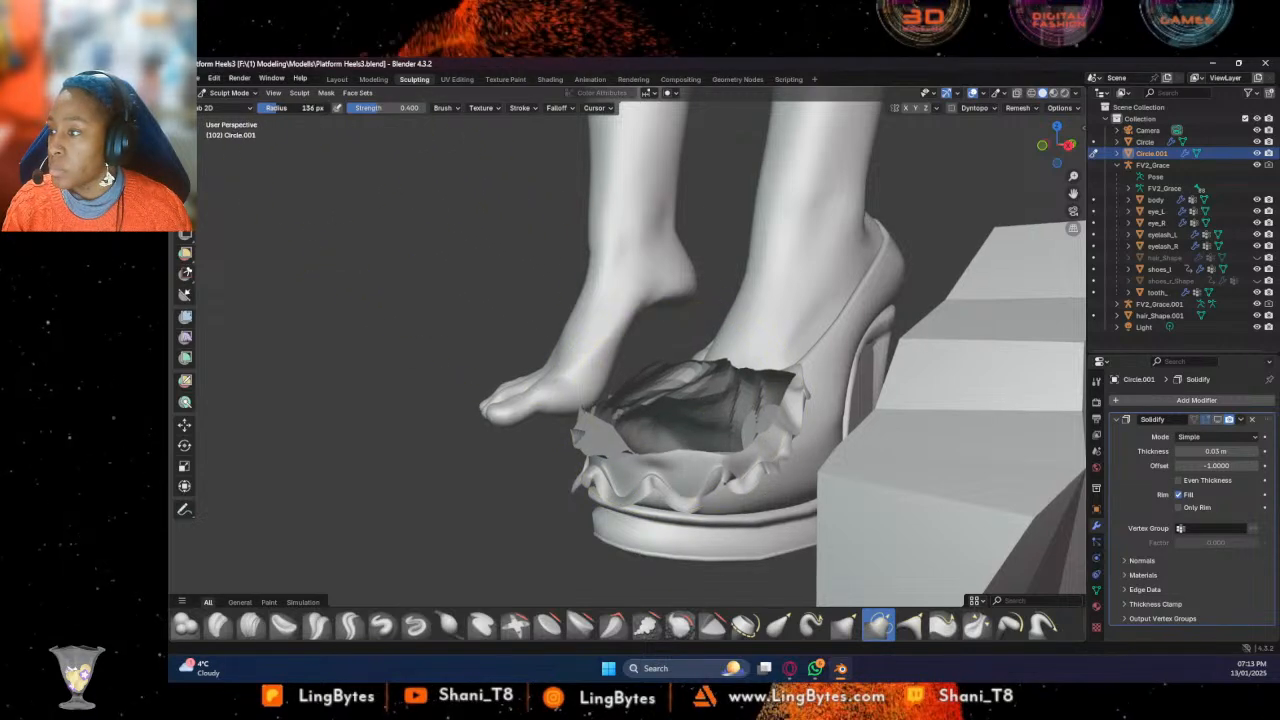
key("f")
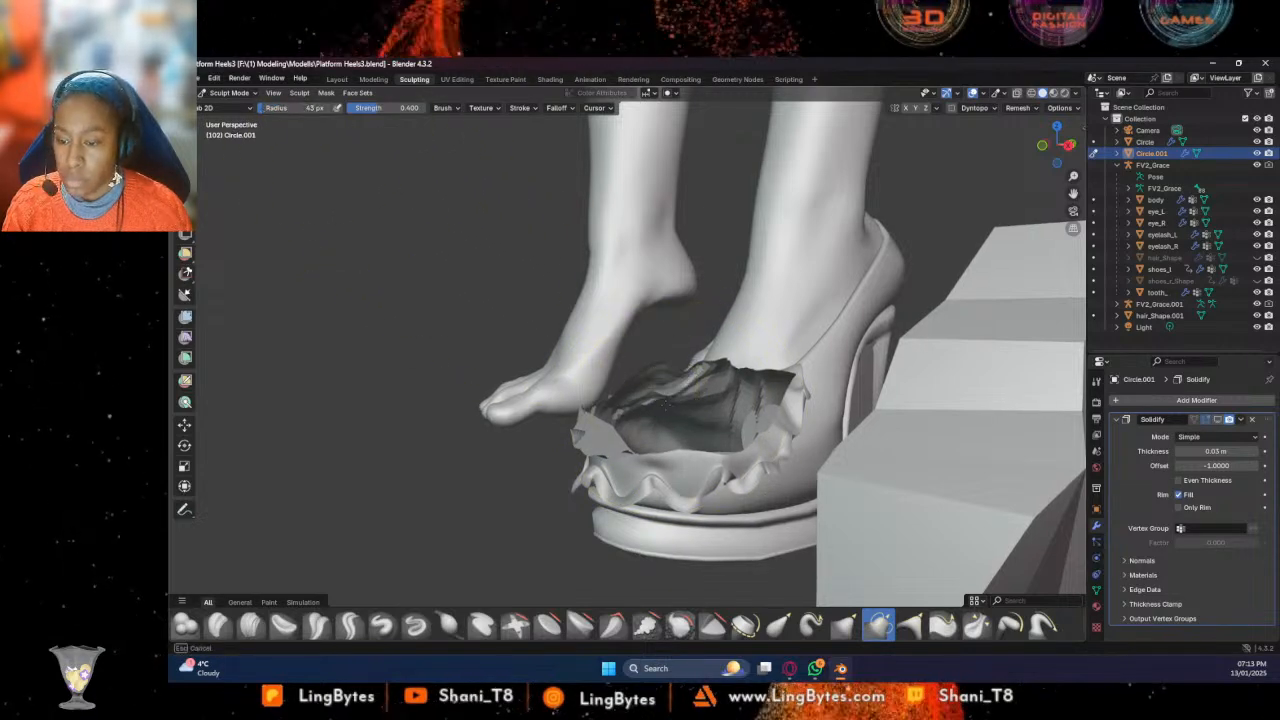
left_click(666, 403)
mouse_move(708, 398)
left_mouse_down()
mouse_move(755, 420)
mouse_move(711, 397)
mouse_move(712, 410)
mouse_move(731, 377)
left_mouse_up()
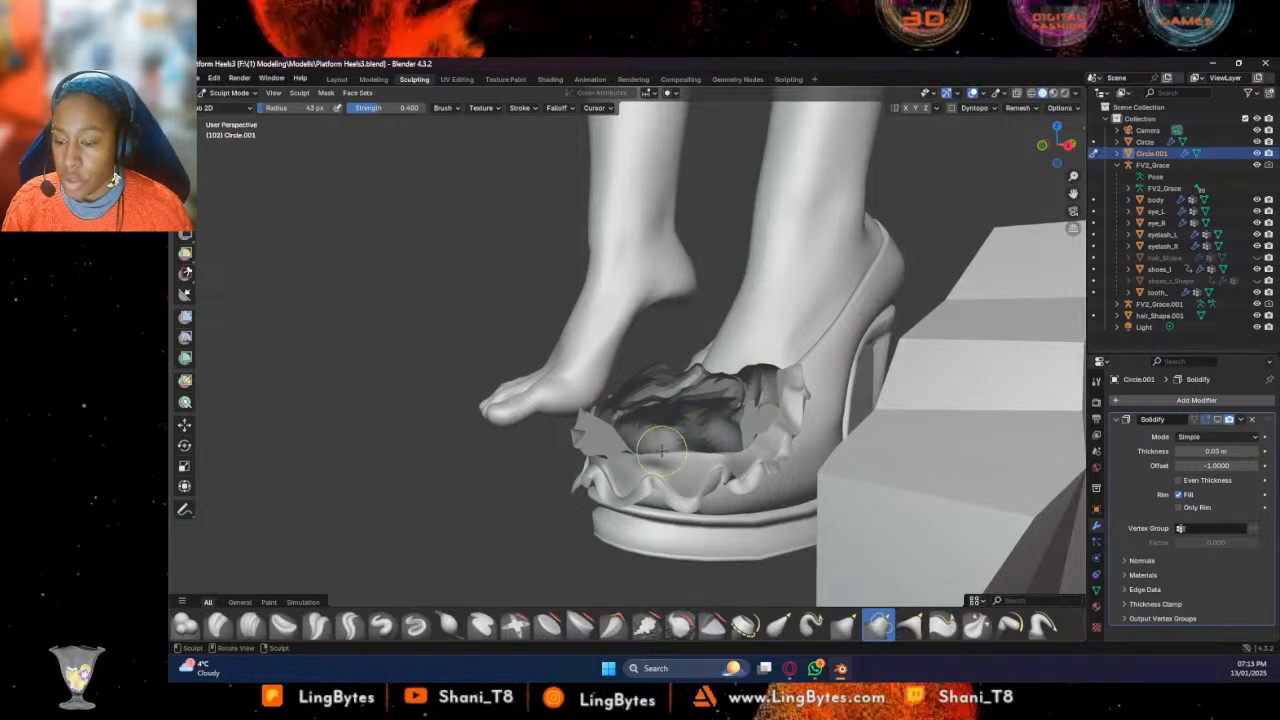
left_click_drag(660, 450, 627, 452)
Pull the dark mesh around the opposite side and top of the toe cover with small Grab 2D strokes
middle_click_drag(608, 456, 574, 462)
left_click_drag(565, 452, 512, 453)
left_click_drag(494, 387, 485, 410)
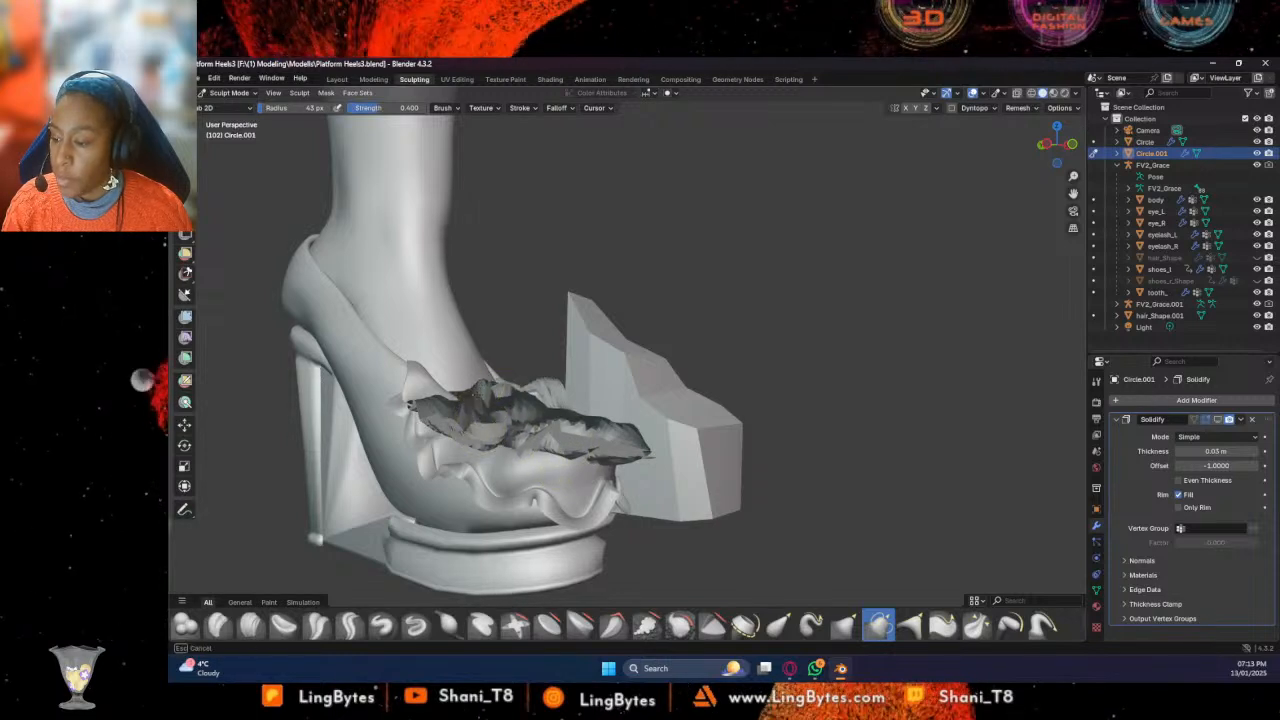
mouse_move(557, 387)
left_mouse_down()
mouse_move(512, 415)
mouse_move(500, 408)
mouse_move(529, 415)
mouse_move(529, 391)
left_mouse_up()
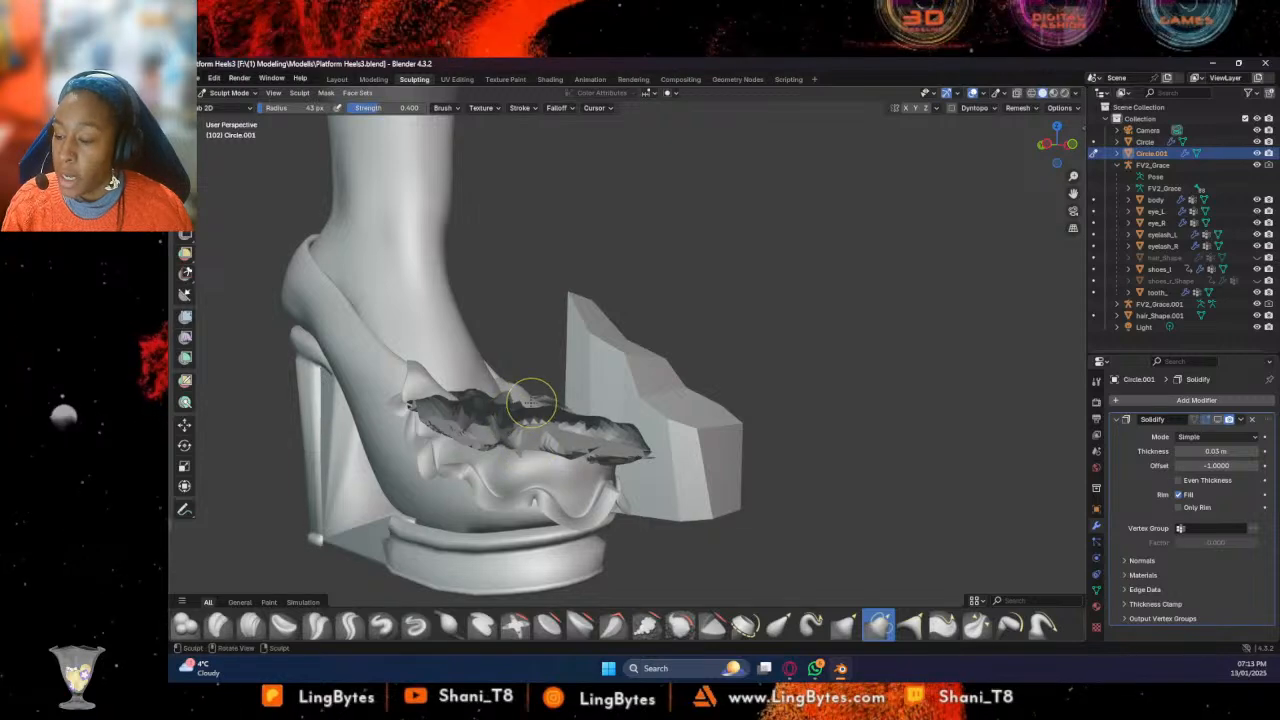
middle_click_drag(537, 389, 480, 425)
mouse_move(605, 395)
left_mouse_down()
mouse_move(655, 365)
mouse_move(688, 392)
mouse_move(620, 420)
mouse_move(549, 420)
left_mouse_up()
middle_click_drag(549, 420, 480, 400)
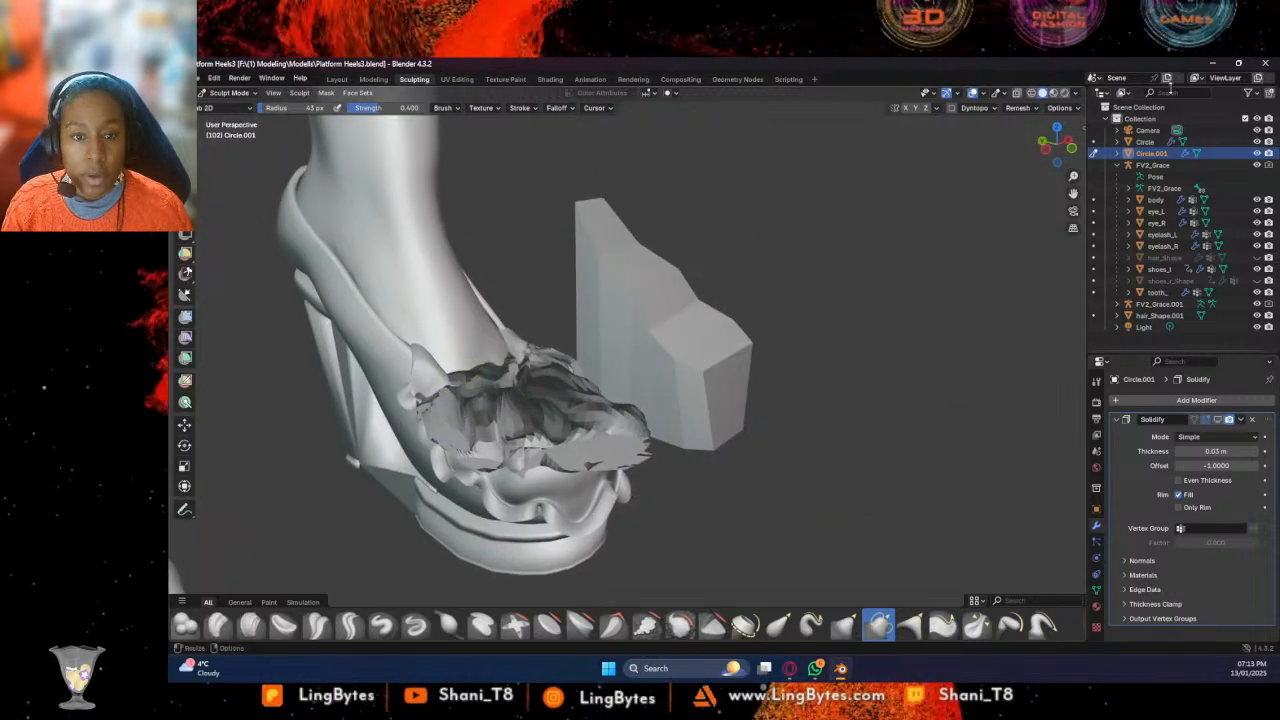
Shade the sculpted dark disc smooth in material preview and delete the object from the scene
left_click(1053, 92)
middle_click_drag(700, 340, 633, 367)
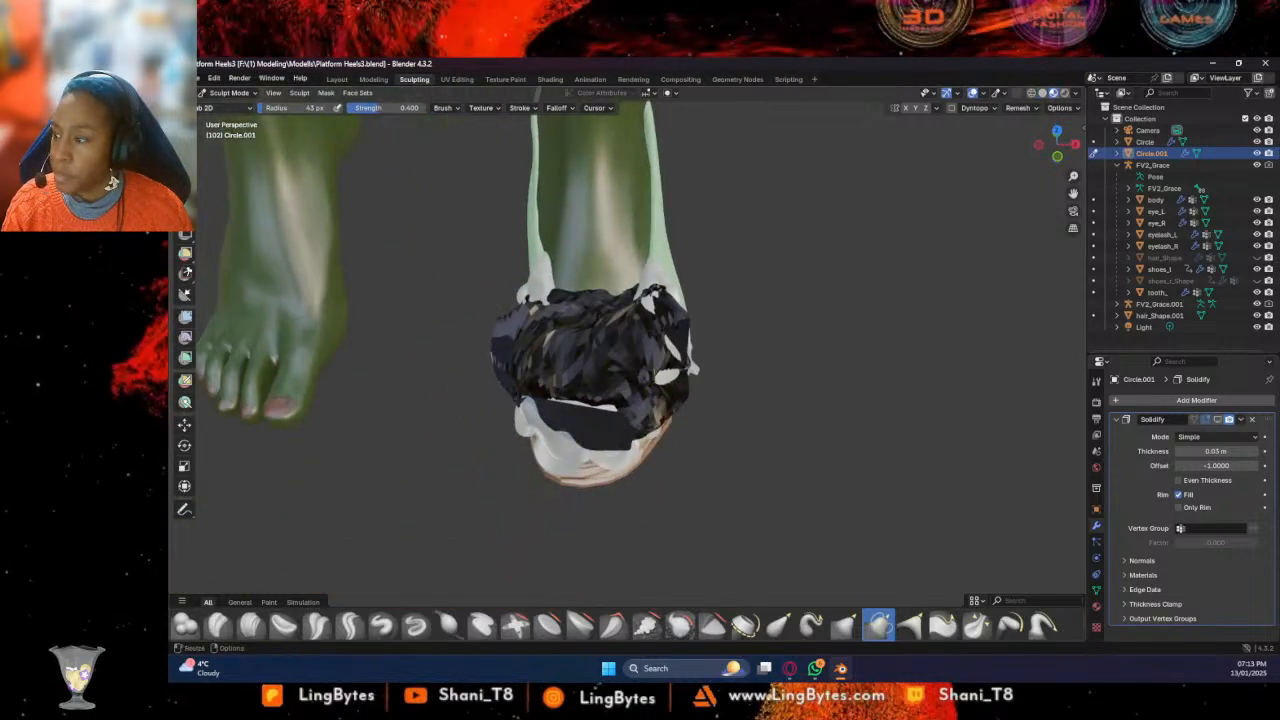
left_click(336, 79)
right_click(607, 366)
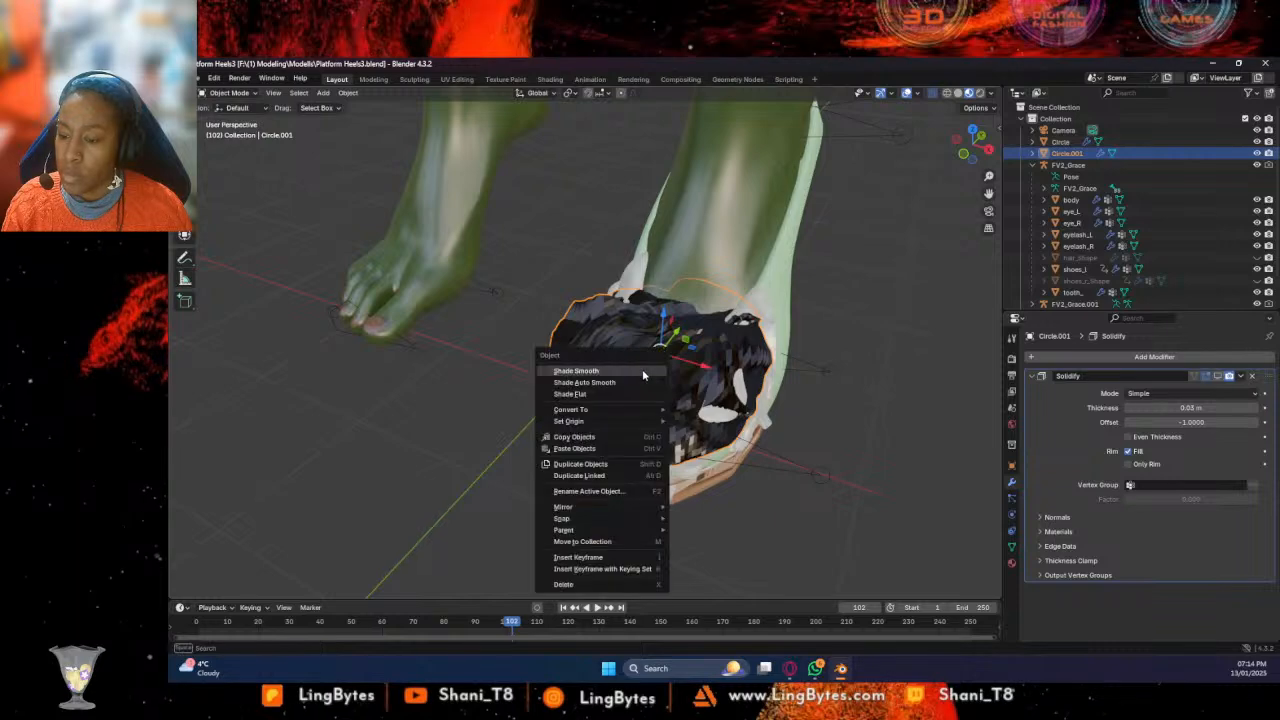
left_click(643, 370)
mouse_move(748, 410)
middle_mouse_down()
mouse_move(814, 451)
mouse_move(769, 408)
mouse_move(748, 435)
middle_mouse_up()
key("Delete")
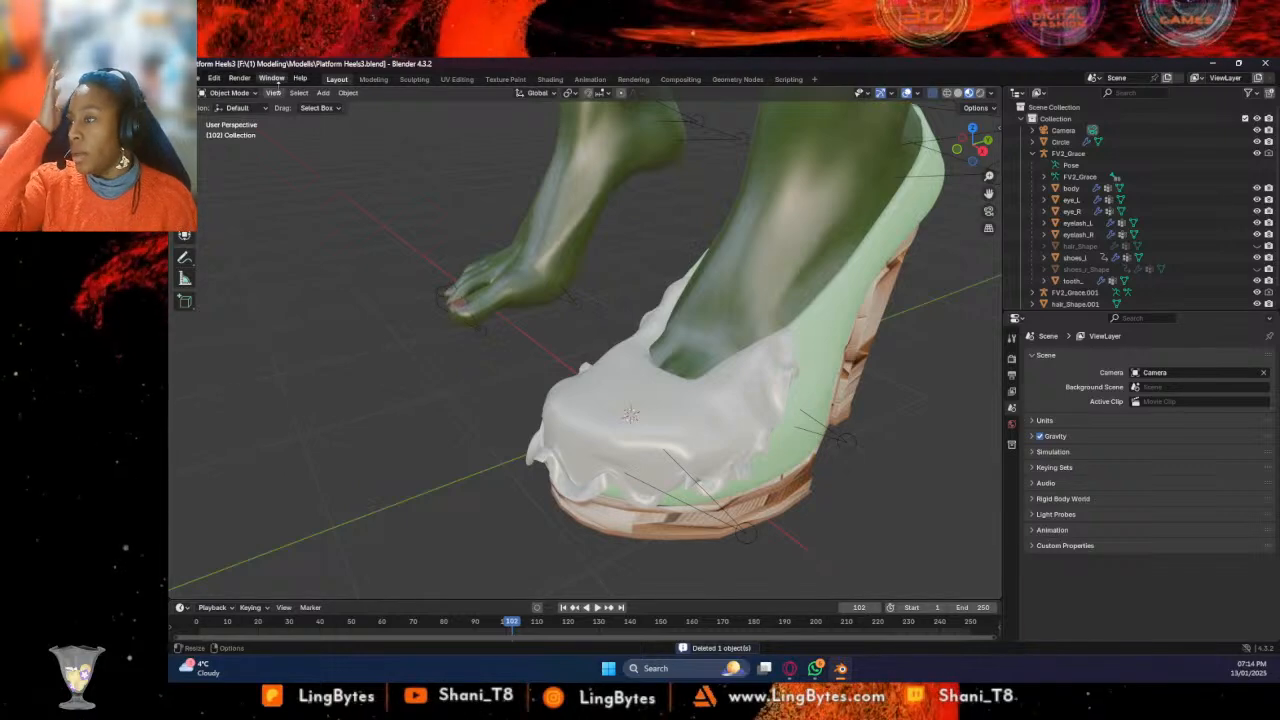
Add a Bézier curve and delete all its default vertices in Edit Mode
left_click(323, 93)
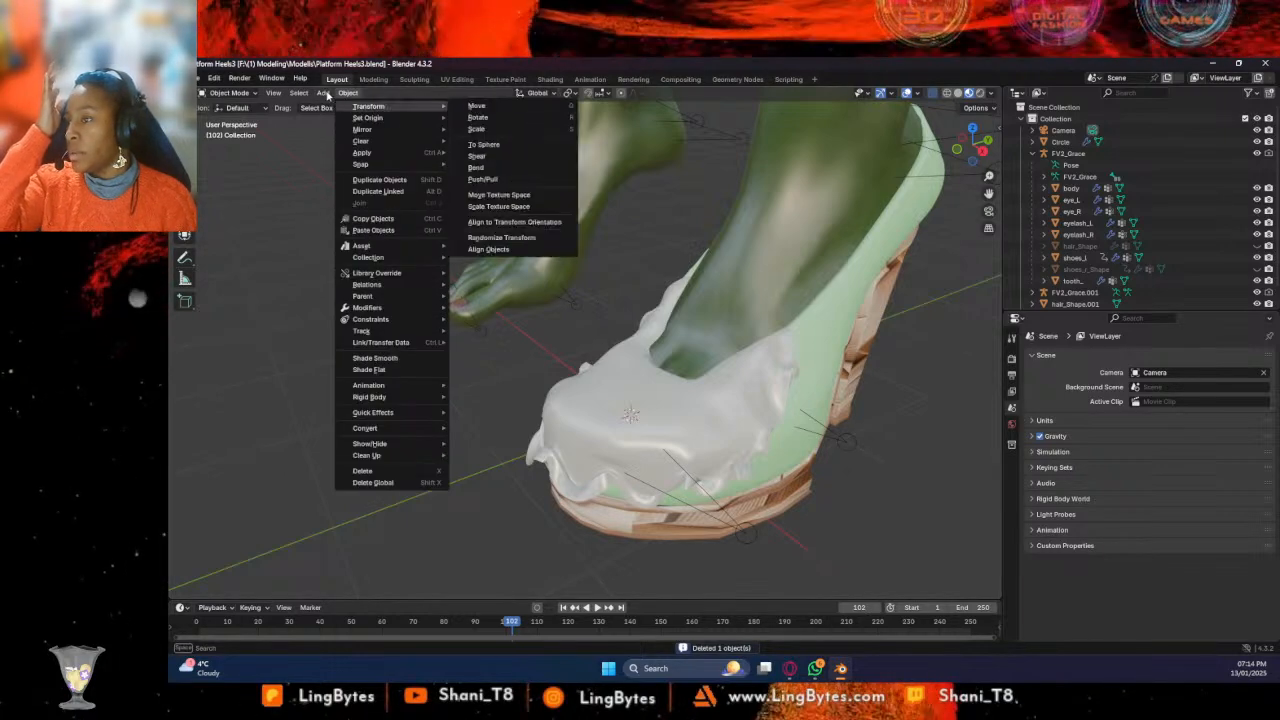
mouse_move(345, 106)
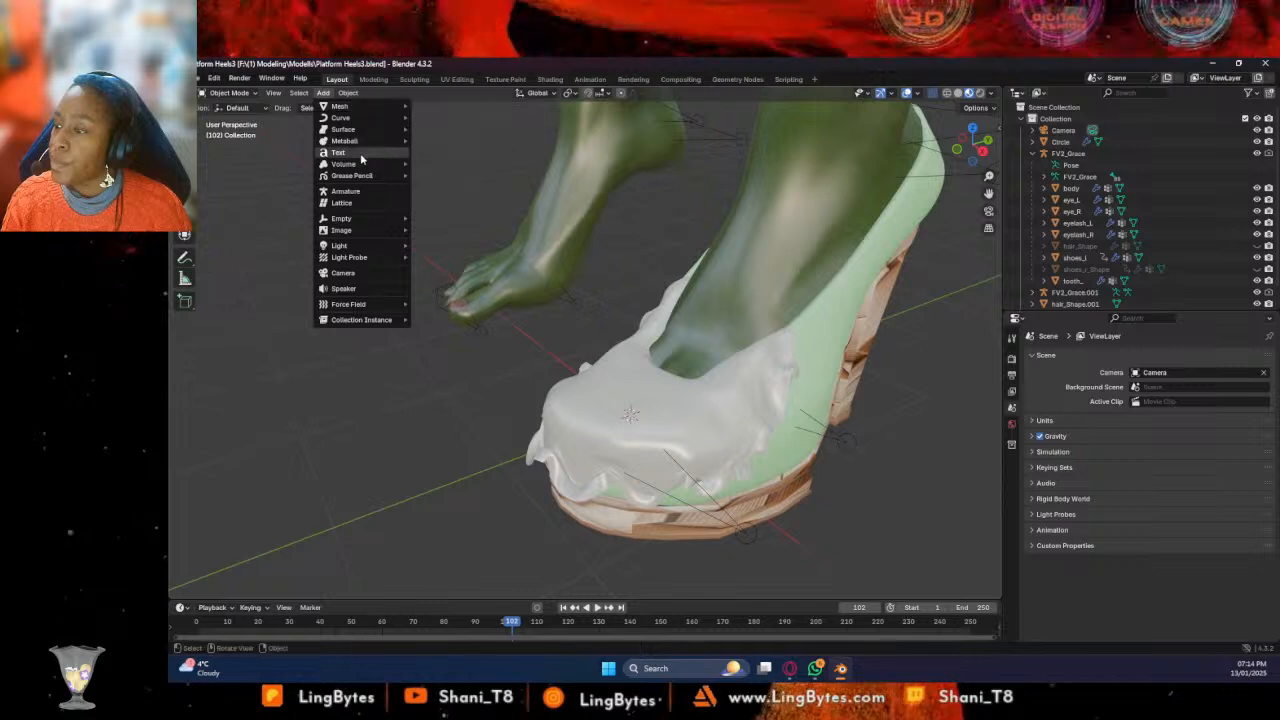
mouse_move(366, 140)
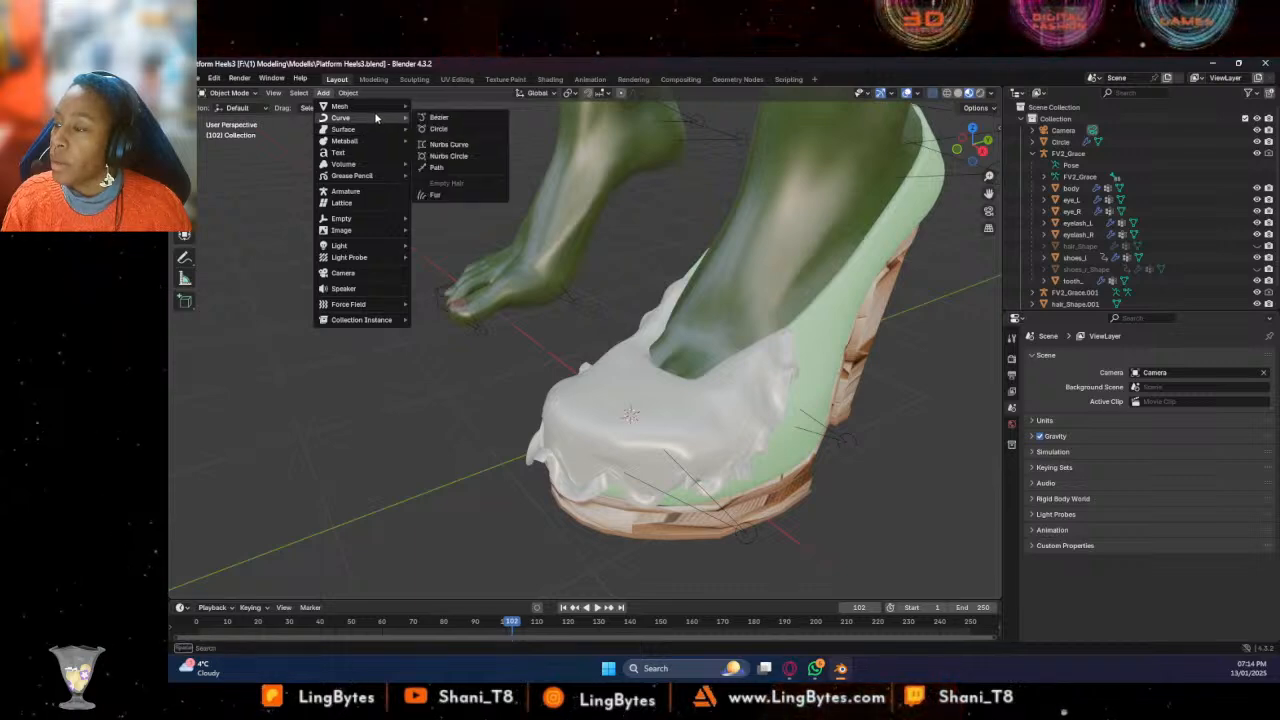
left_click(437, 118)
mouse_move(576, 334)
middle_mouse_down()
mouse_move(666, 356)
mouse_move(592, 336)
middle_mouse_up()
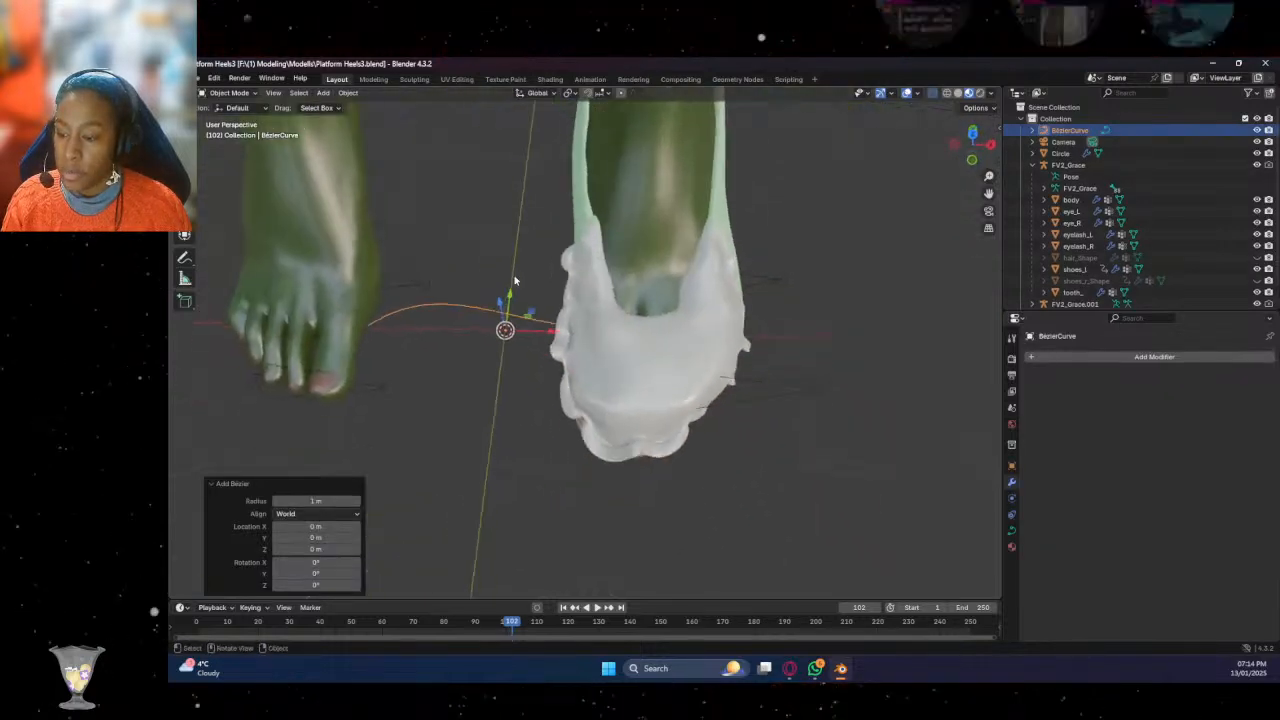
key("Tab")
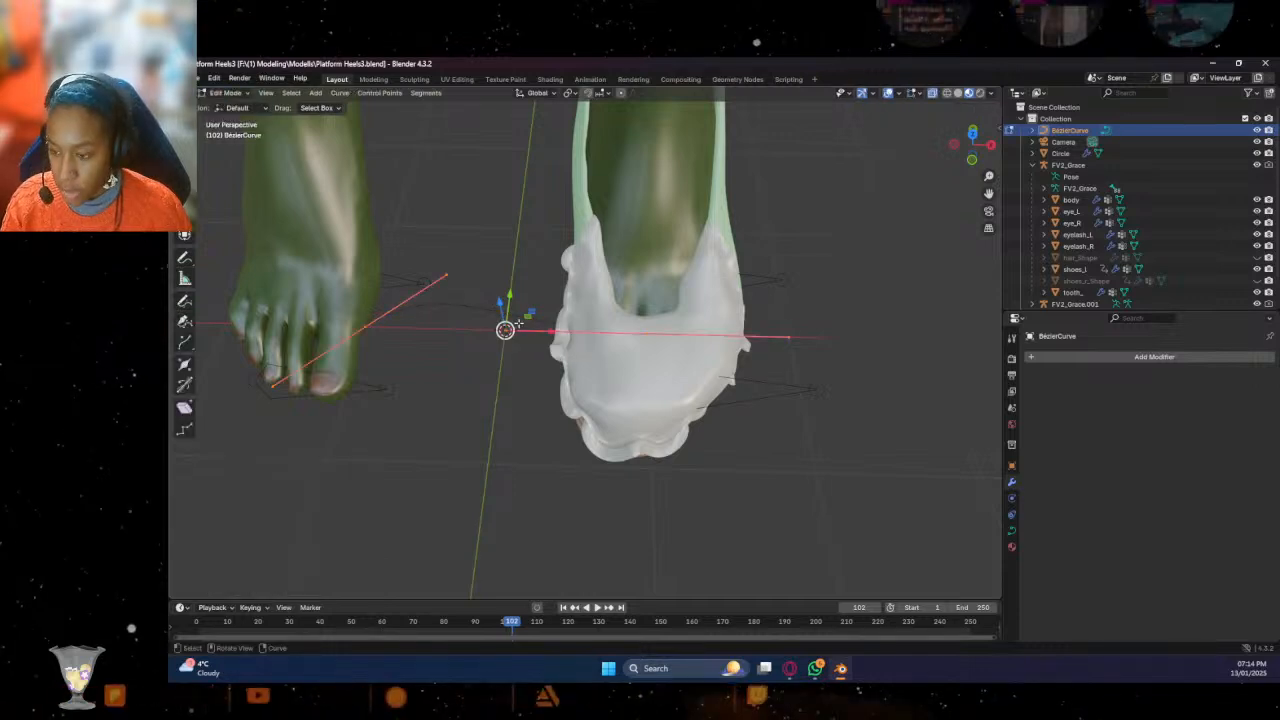
key("x")
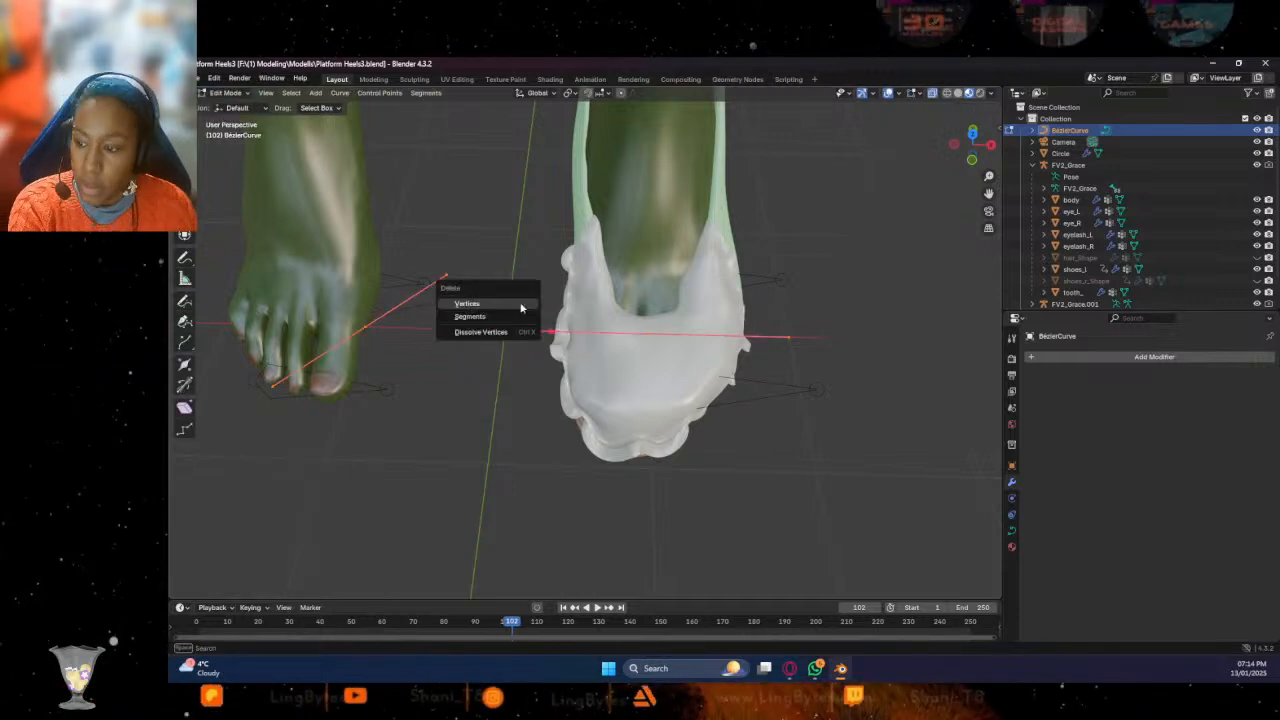
left_click(520, 307)
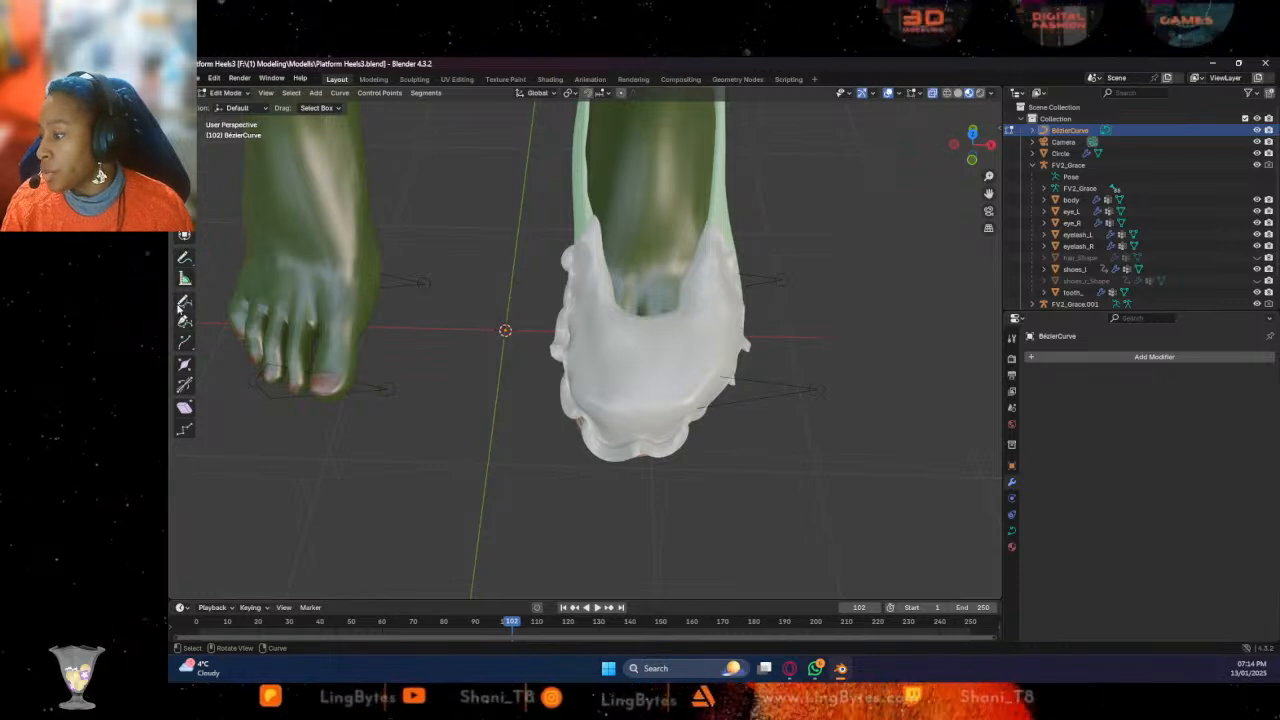
Draw a closed, wavy drip outline on the surface of the white toe cover, following the foot opening along its upper edge
left_click(183, 301)
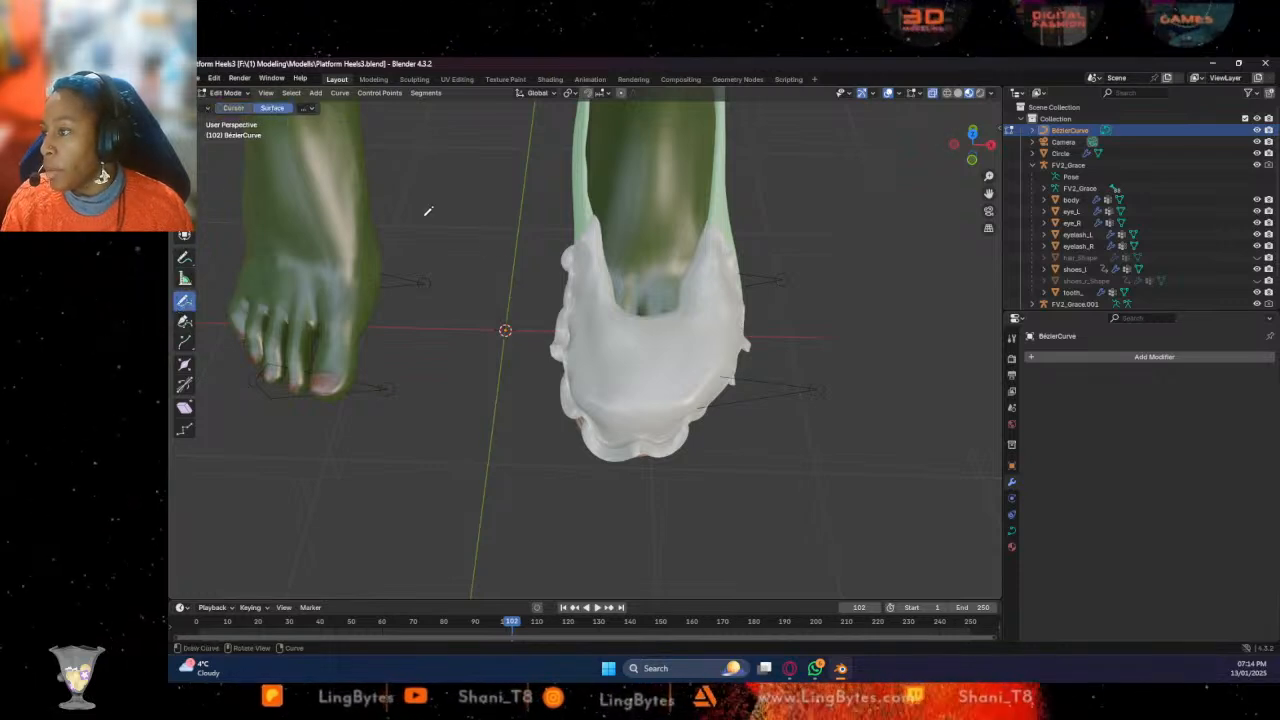
middle_click_drag(607, 288, 607, 295)
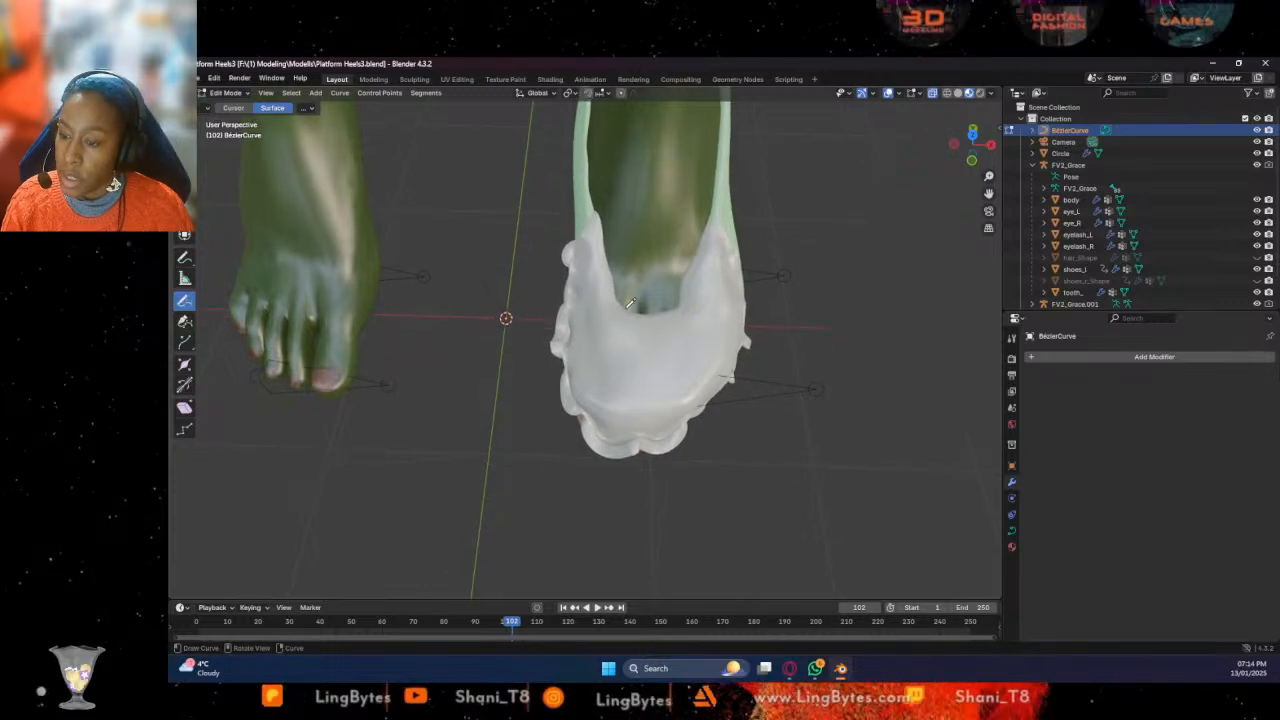
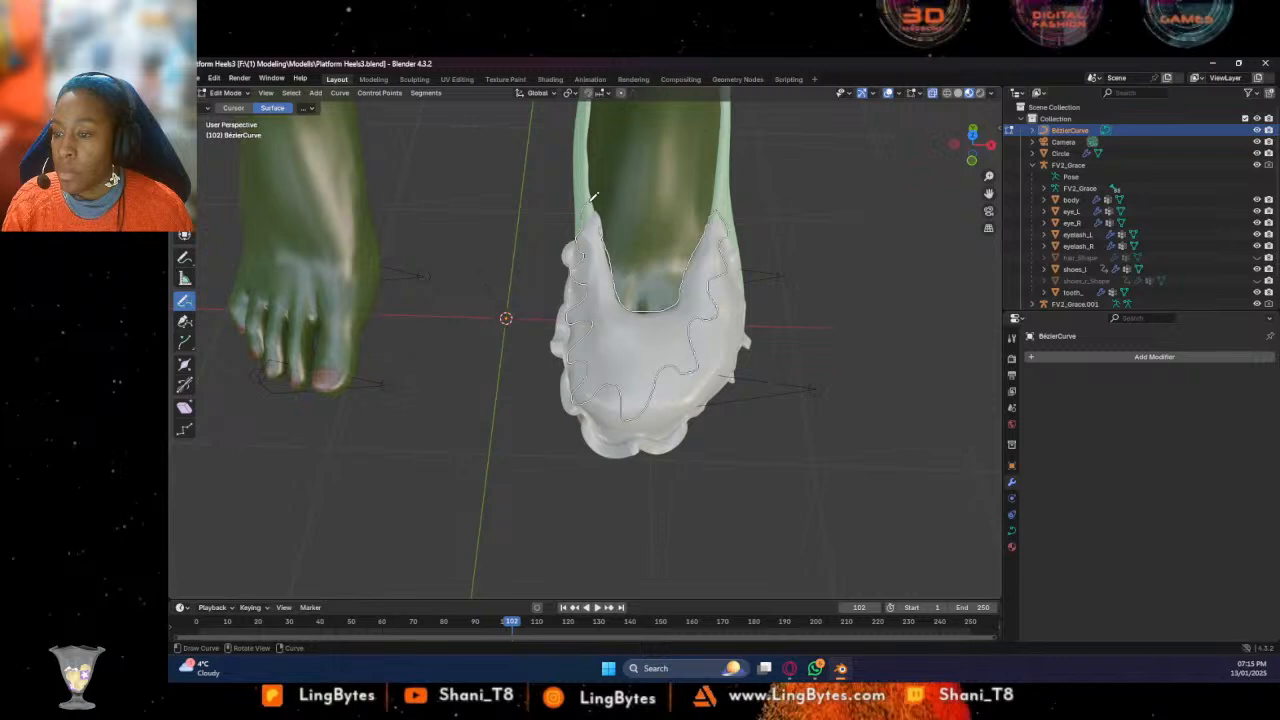
left_click_drag(604, 218, 606, 222)
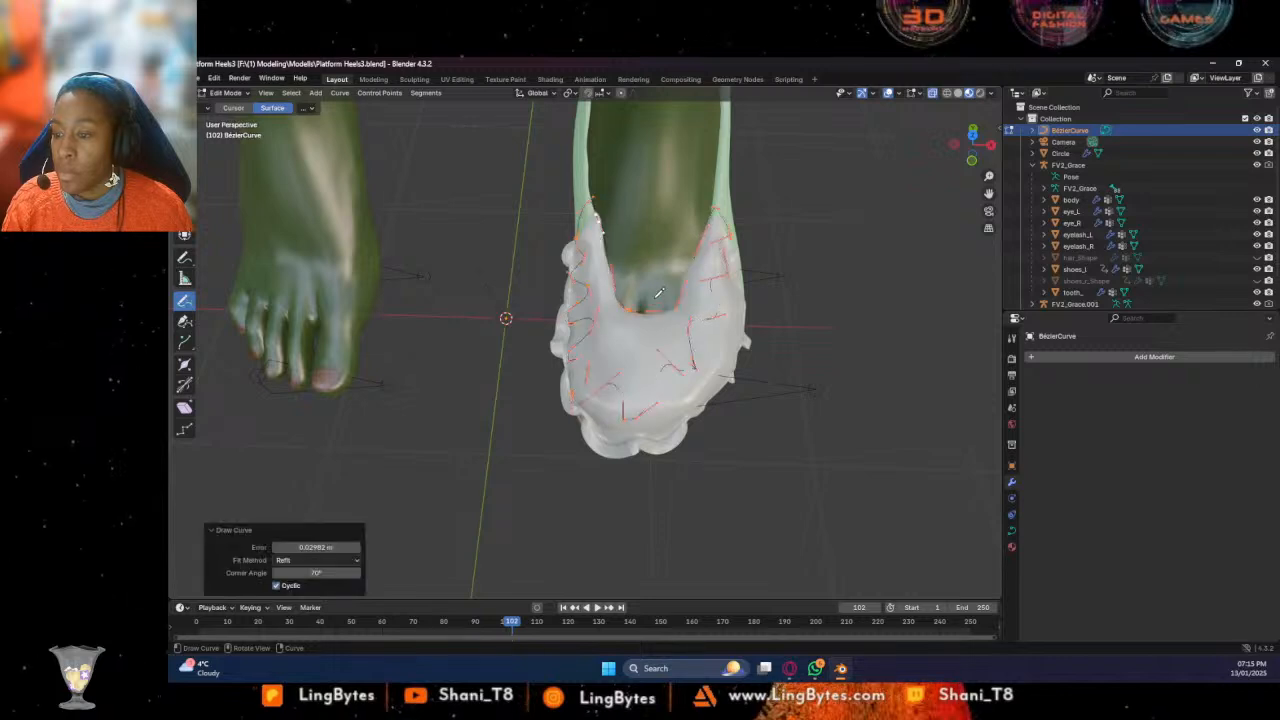
Return to Object Mode and convert the drawn drip outline from a curve to a mesh
mouse_move(704, 289)
middle_mouse_down()
mouse_move(734, 223)
mouse_move(723, 194)
mouse_move(760, 206)
mouse_move(588, 214)
mouse_move(690, 260)
middle_mouse_up()
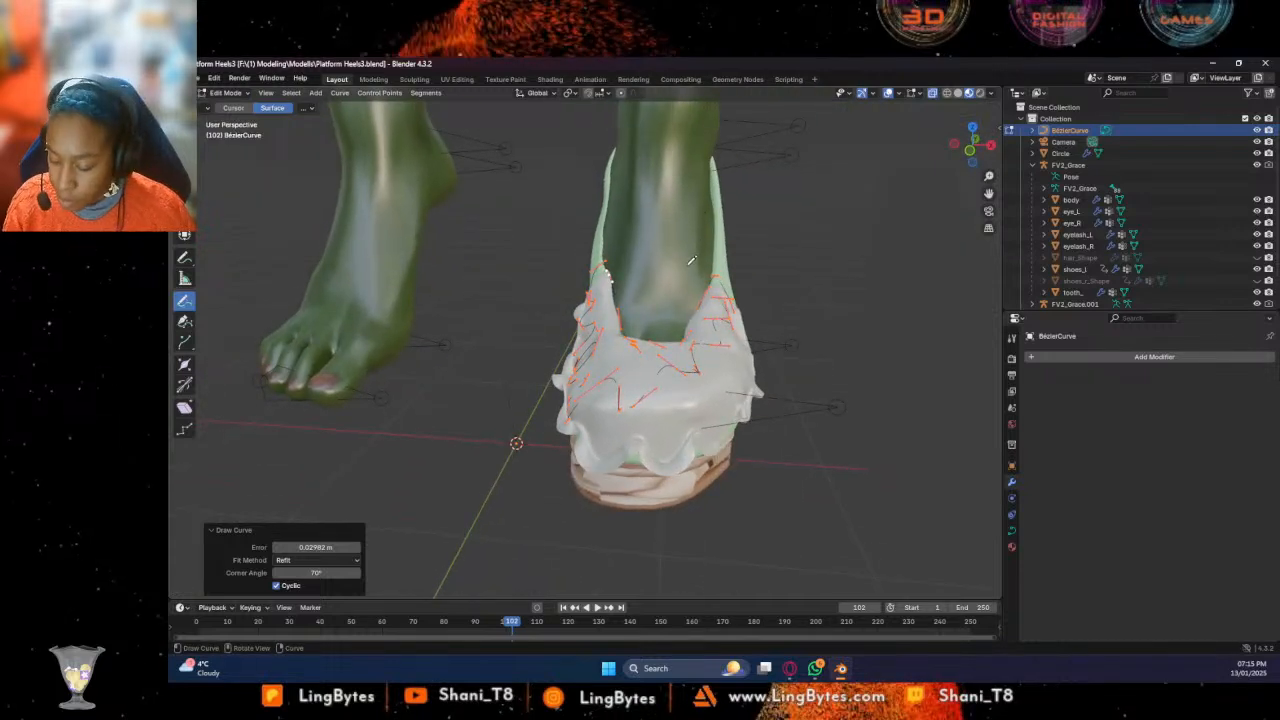
left_click(224, 92)
left_click(230, 106)
right_click(612, 362)
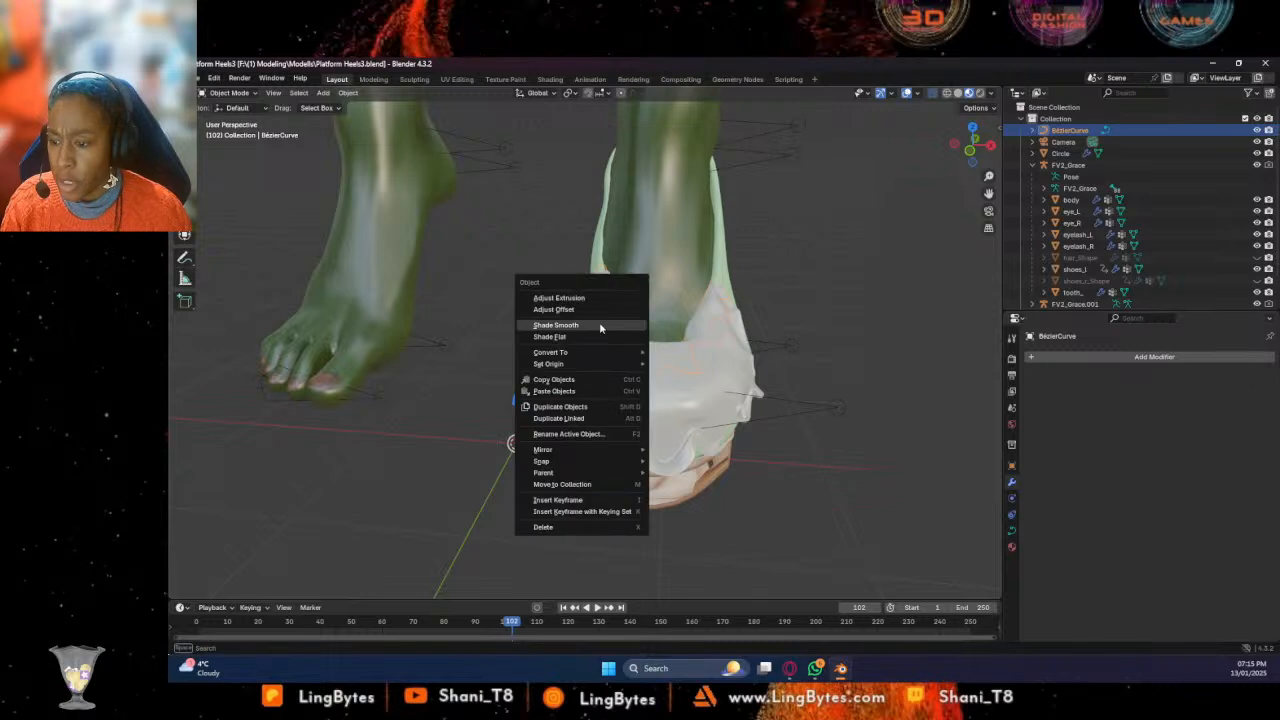
mouse_move(606, 360)
left_click(673, 352)
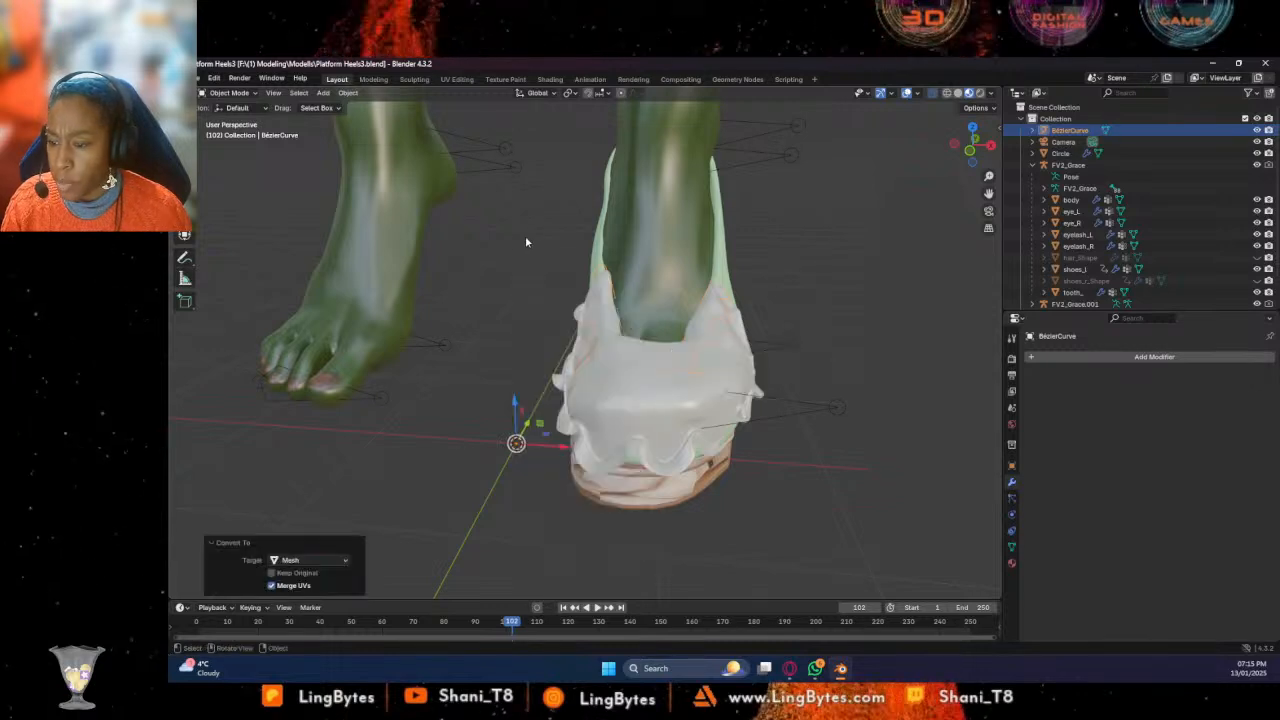
Select all vertices of the converted outline in Edit Mode and fill it with Grid Fill
left_click(229, 92)
left_click(230, 121)
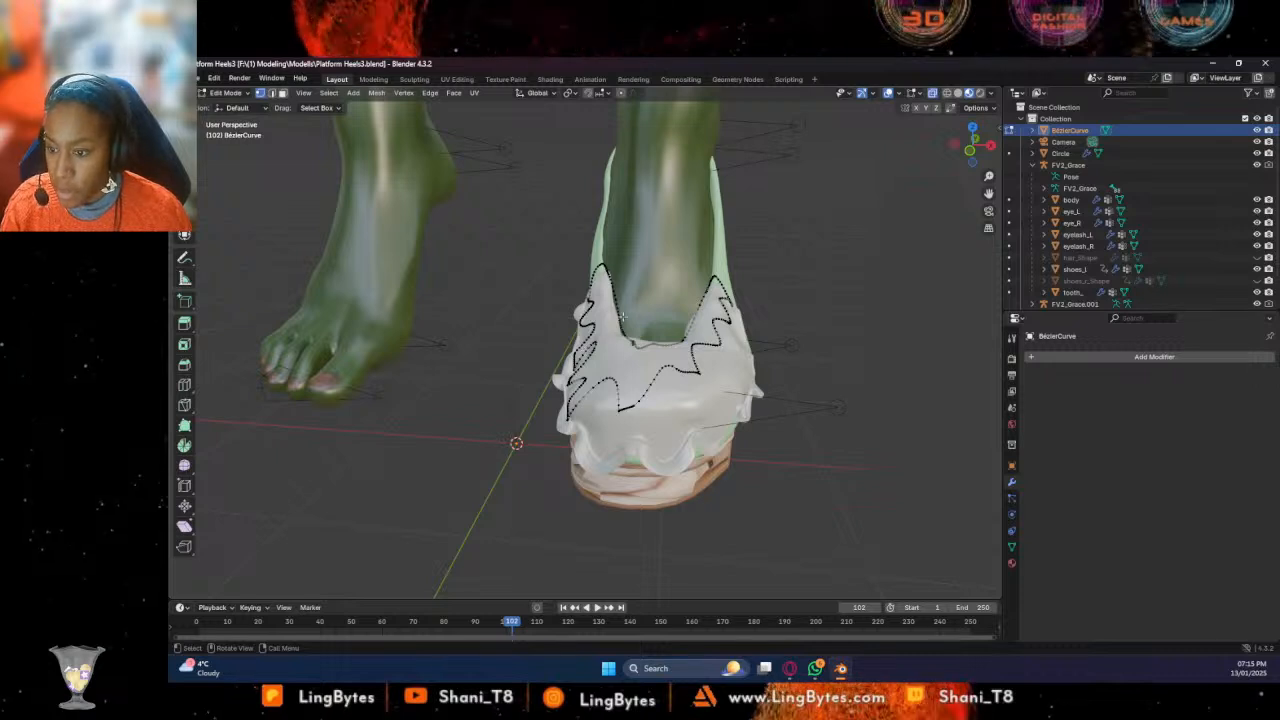
key("a")
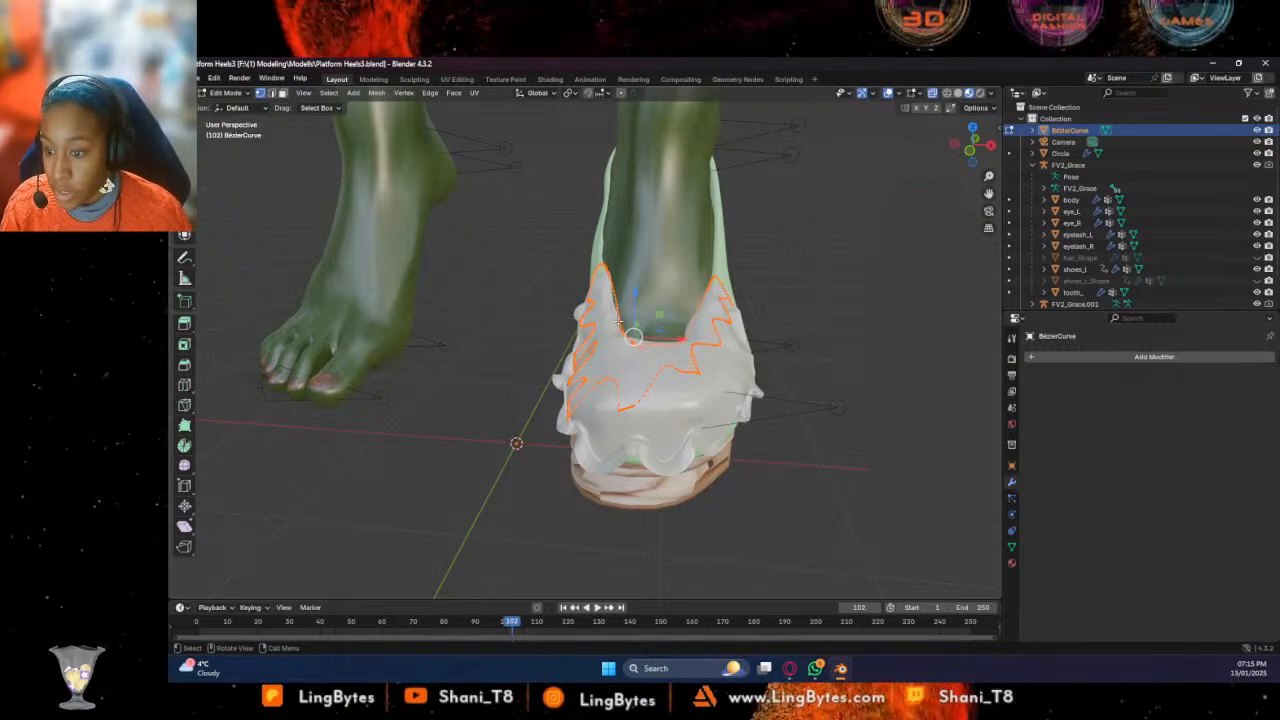
left_click(454, 92)
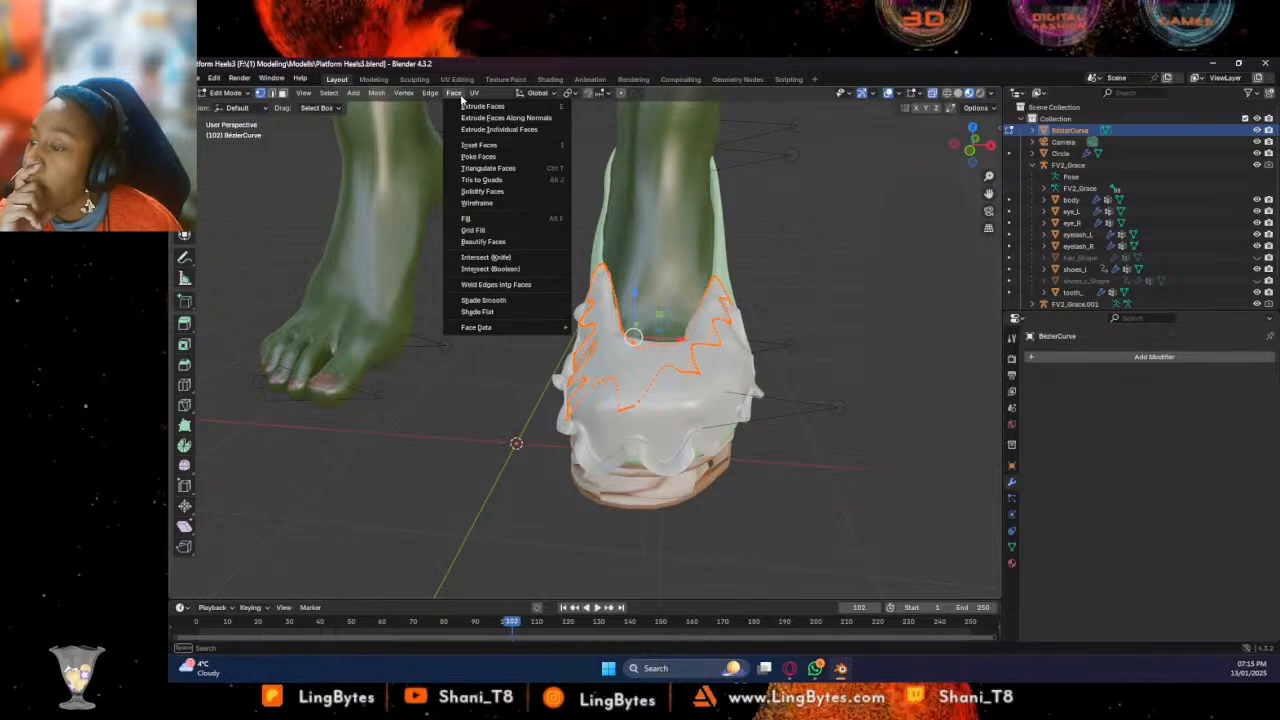
left_click(486, 232)
middle_click_drag(580, 227, 680, 240)
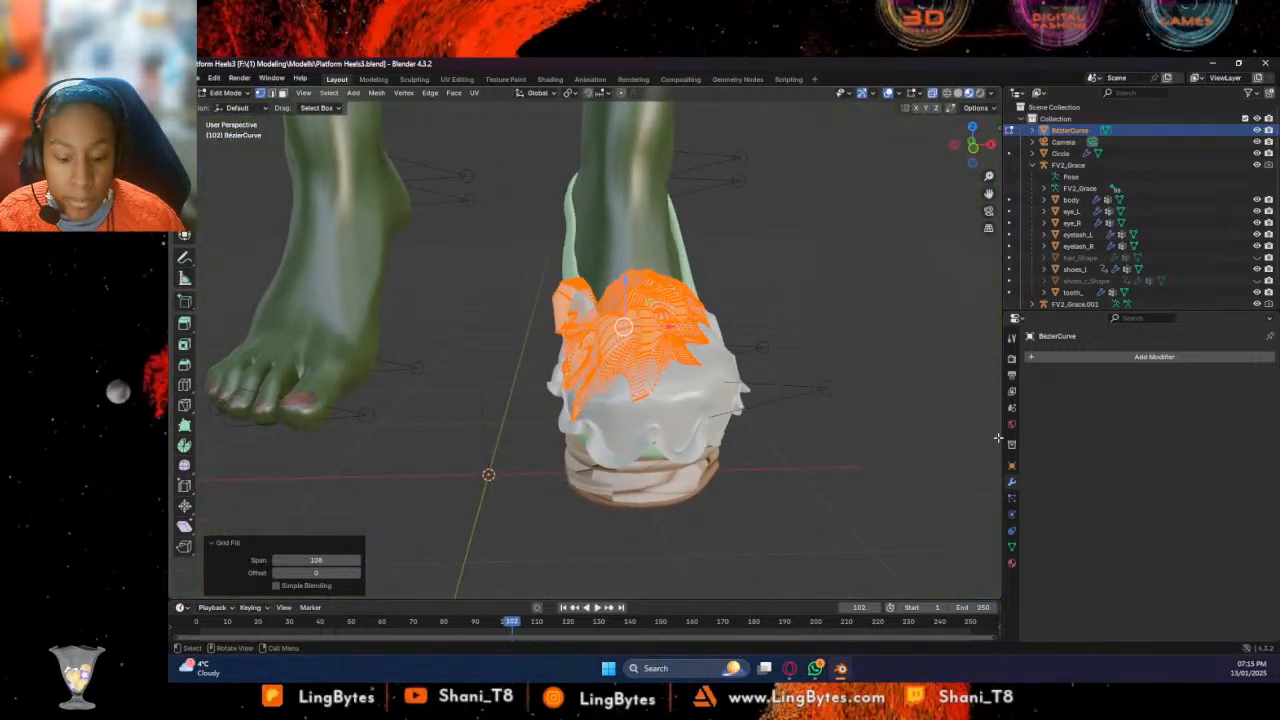
Apply the existing dark chocolate material Material.001 to the filled drip mesh
left_click(1011, 563)
left_click(1033, 406)
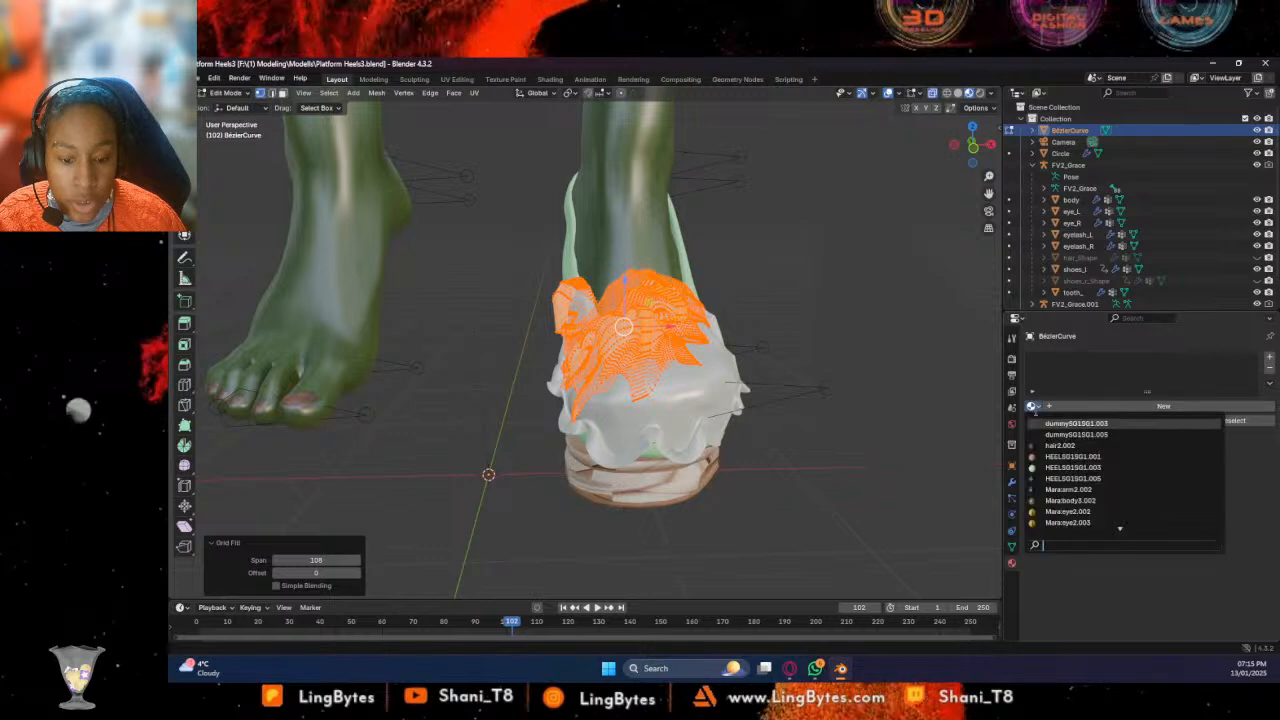
scroll(1068, 492, "down", 5)
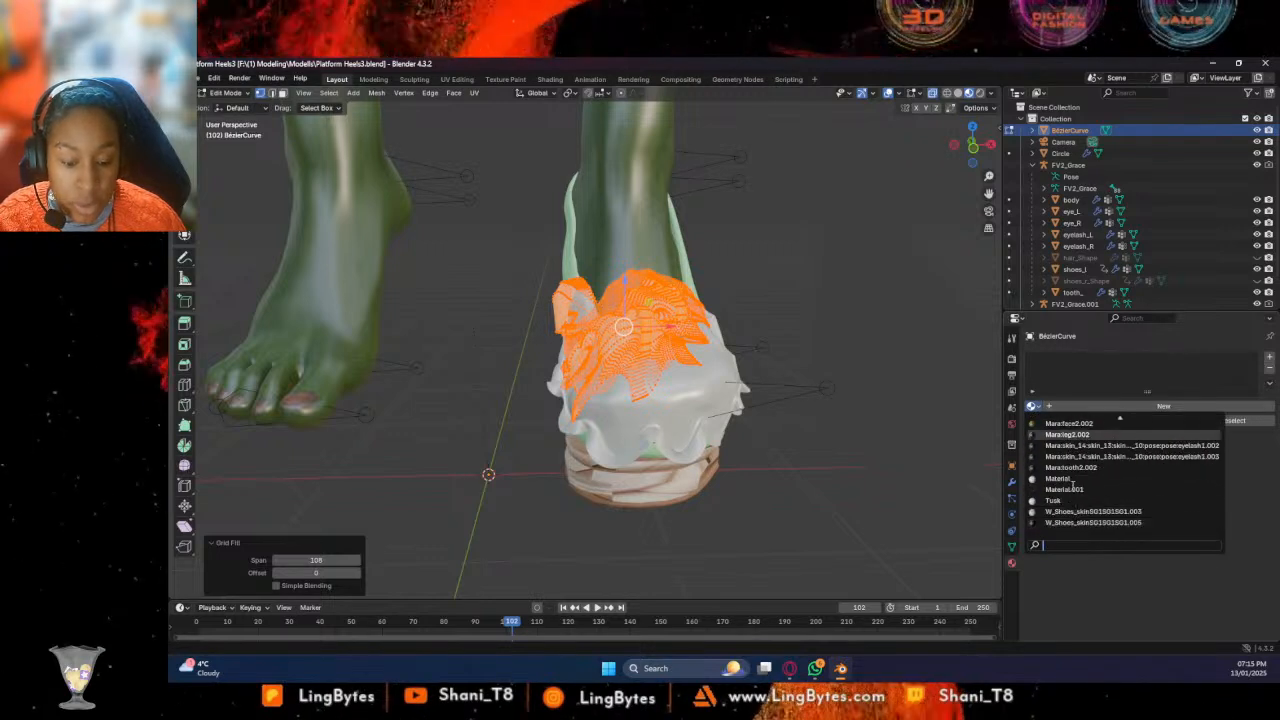
left_click(1064, 489)
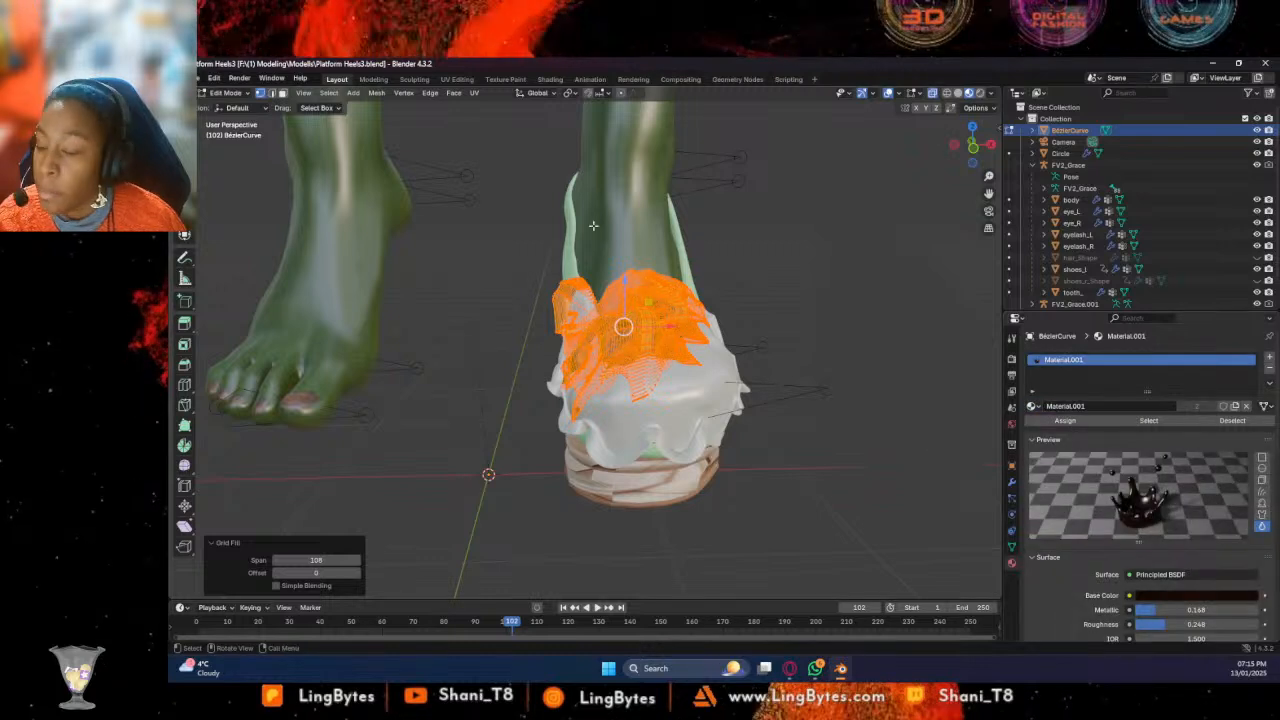
Subdivide the filled drip mesh with 5 cuts
right_click(666, 331)
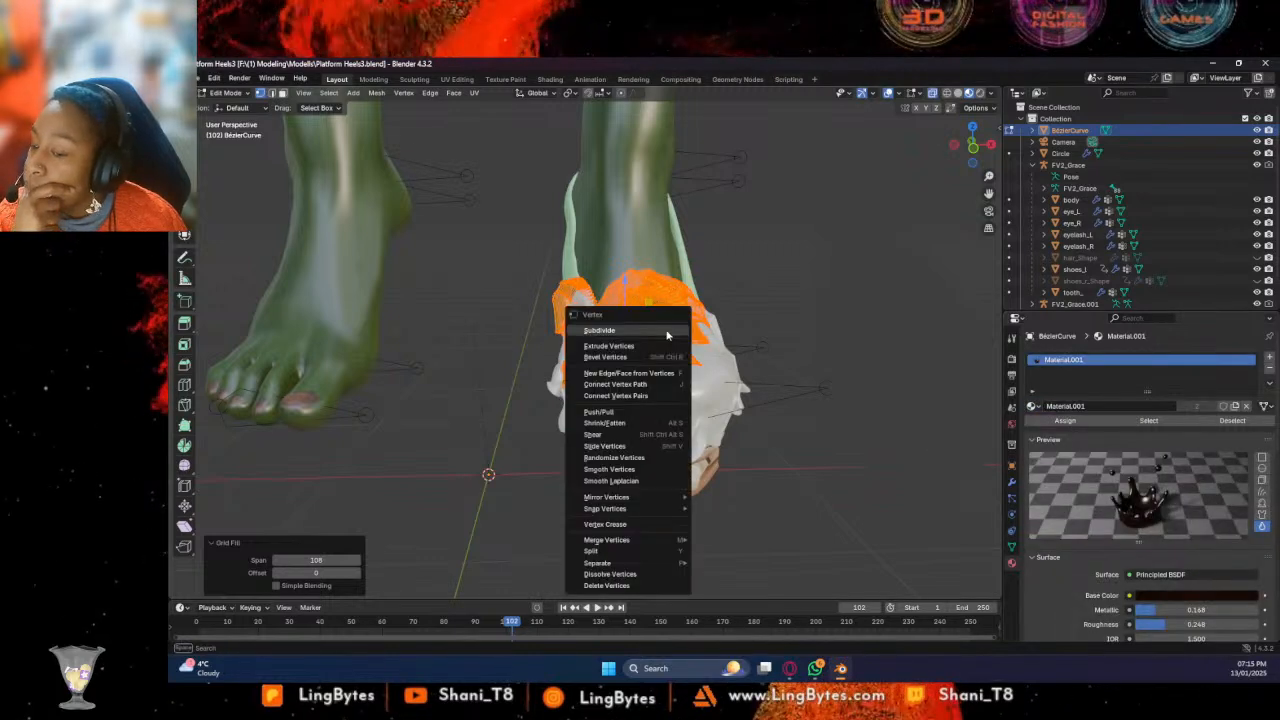
left_click(644, 329)
left_click(355, 510)
left_click(355, 512)
left_click(355, 512)
left_click(355, 512)
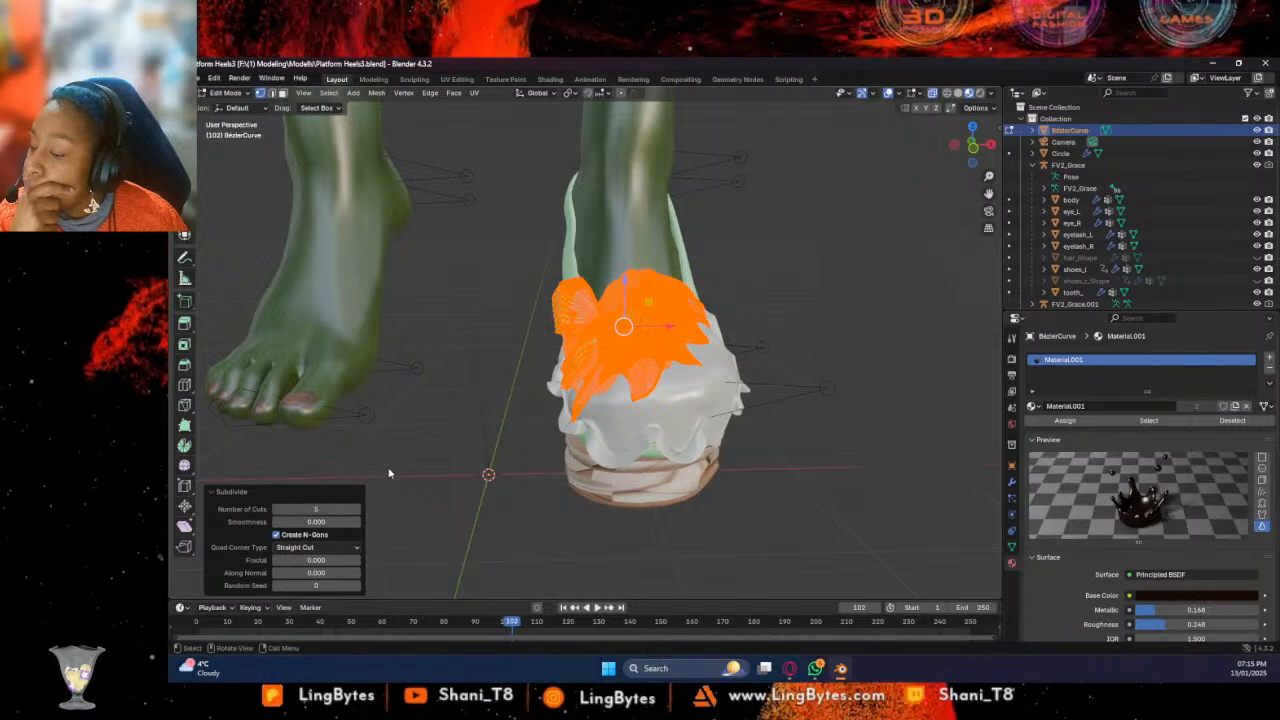
left_click(390, 470)
Return to Object Mode and apply Shade Smooth to the dark drip mesh
left_click(225, 92)
left_click(228, 104)
middle_click_drag(746, 308, 663, 348)
right_click(648, 337)
left_click(640, 303)
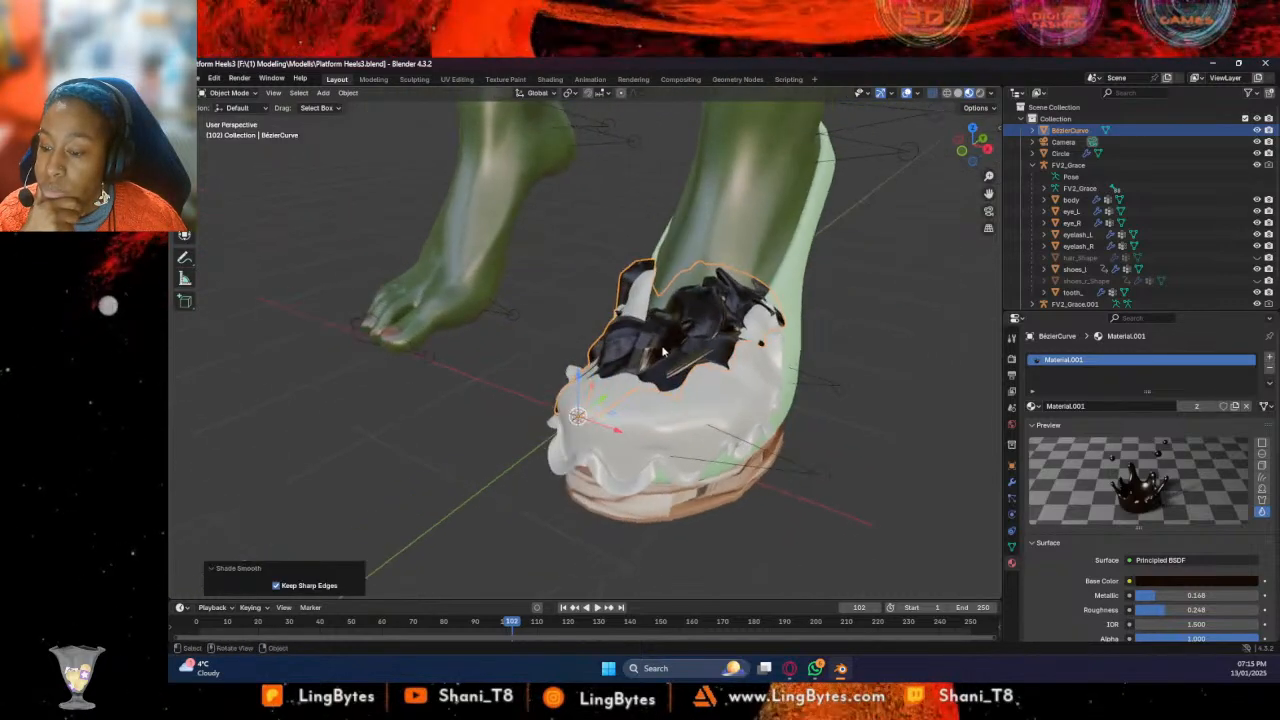
In the Sculpting workspace, pull the crumpled front of the drip mesh down over the toe cover with the Grab 2D brush at strength 0.400
left_click(414, 79)
middle_click_drag(630, 400, 652, 438)
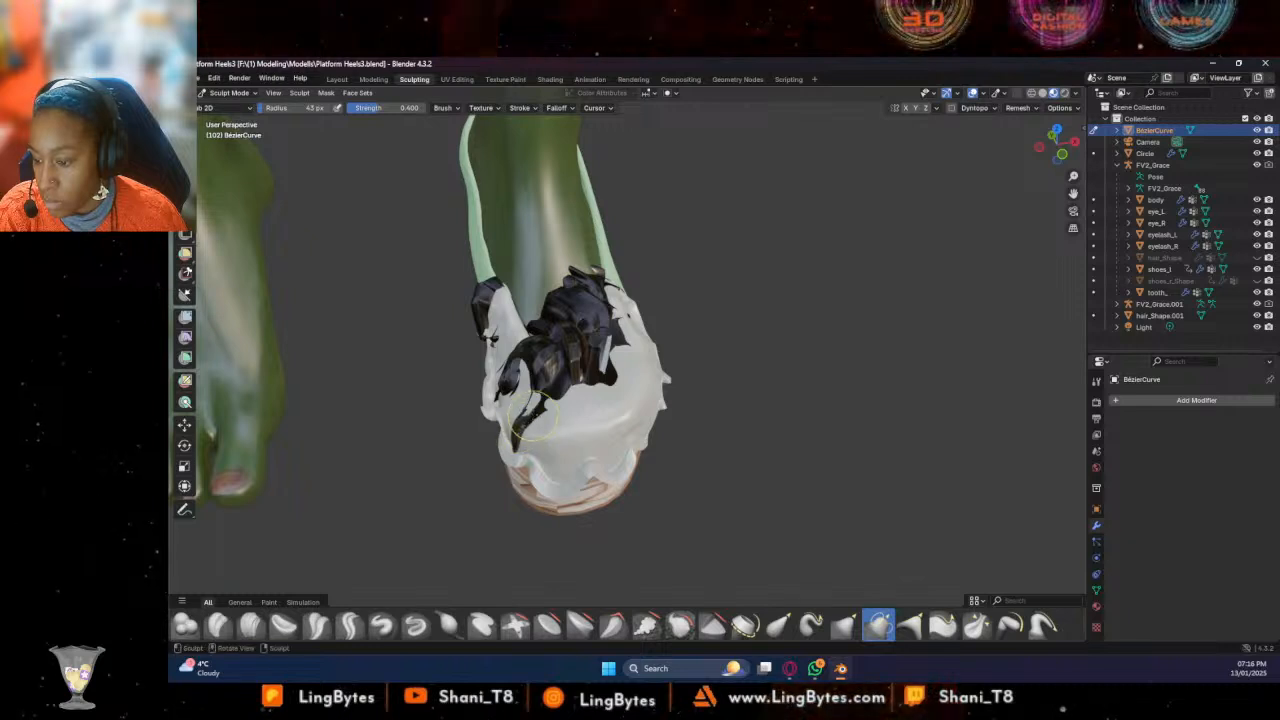
left_click(530, 385)
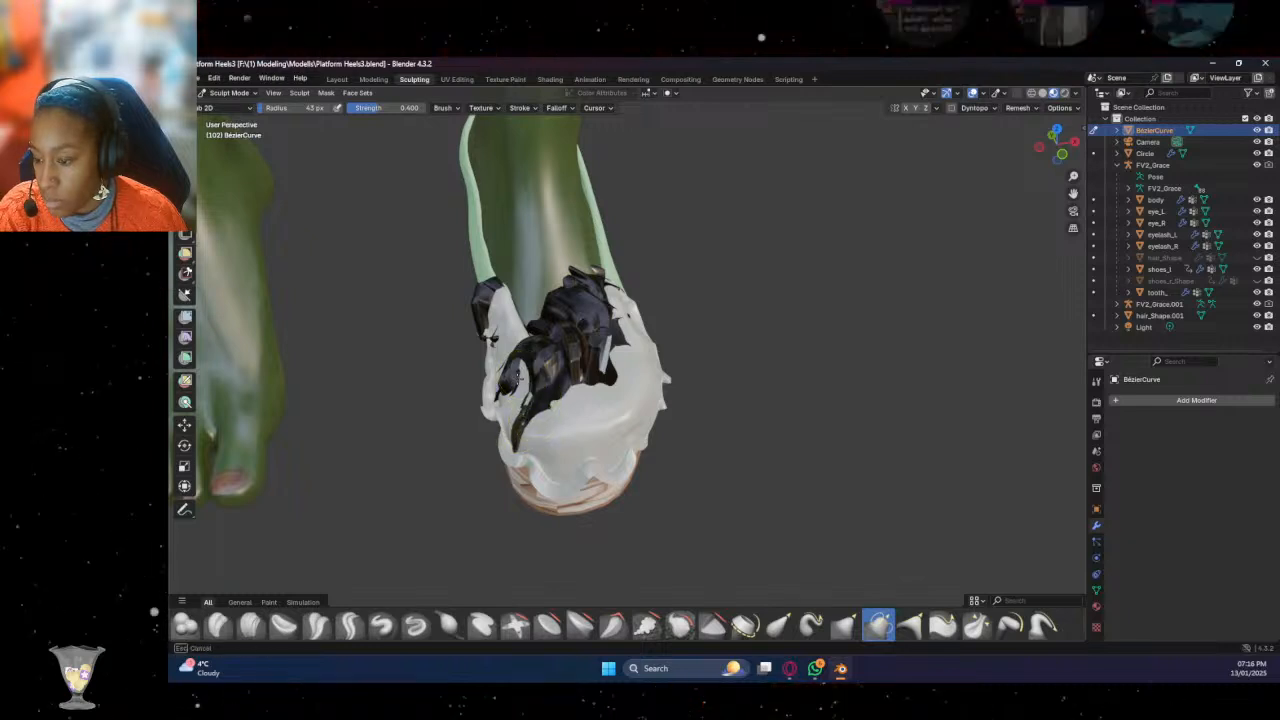
mouse_move(545, 345)
left_mouse_down()
mouse_move(540, 362)
mouse_move(520, 345)
mouse_move(548, 355)
mouse_move(585, 312)
mouse_move(615, 390)
mouse_move(628, 380)
mouse_move(617, 405)
mouse_move(570, 411)
left_mouse_up()
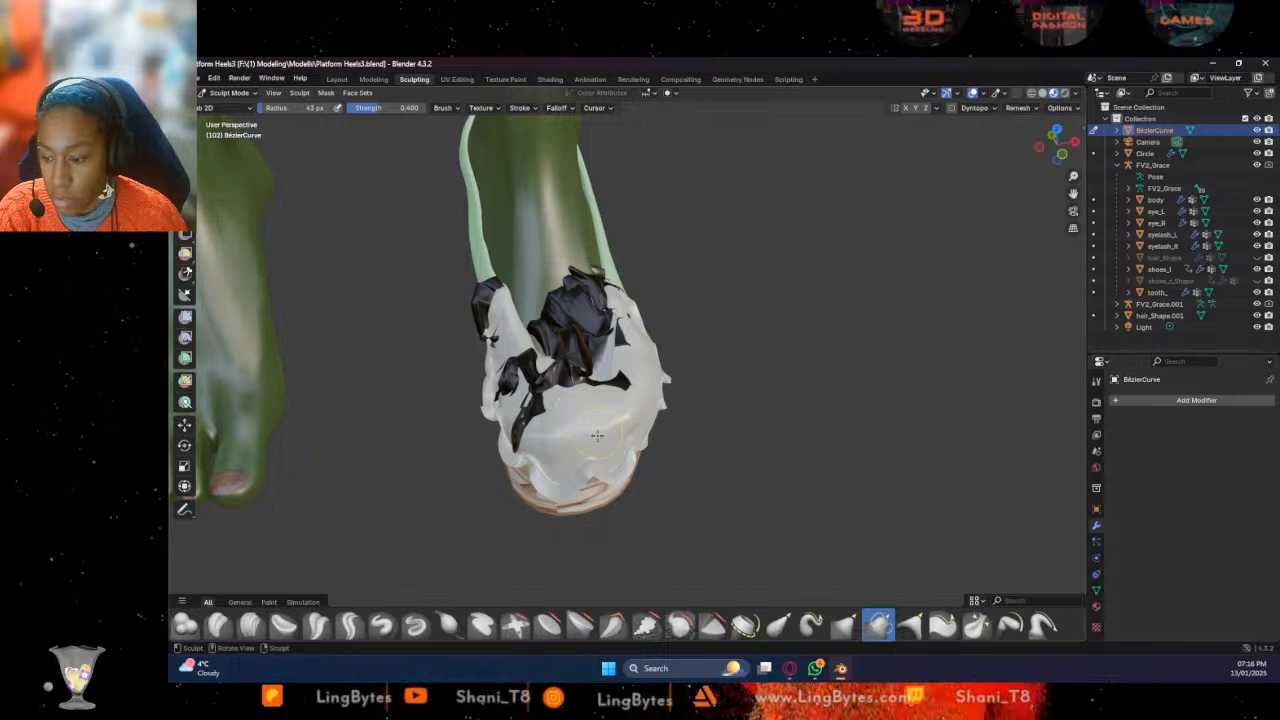
middle_click_drag(677, 398, 560, 414)
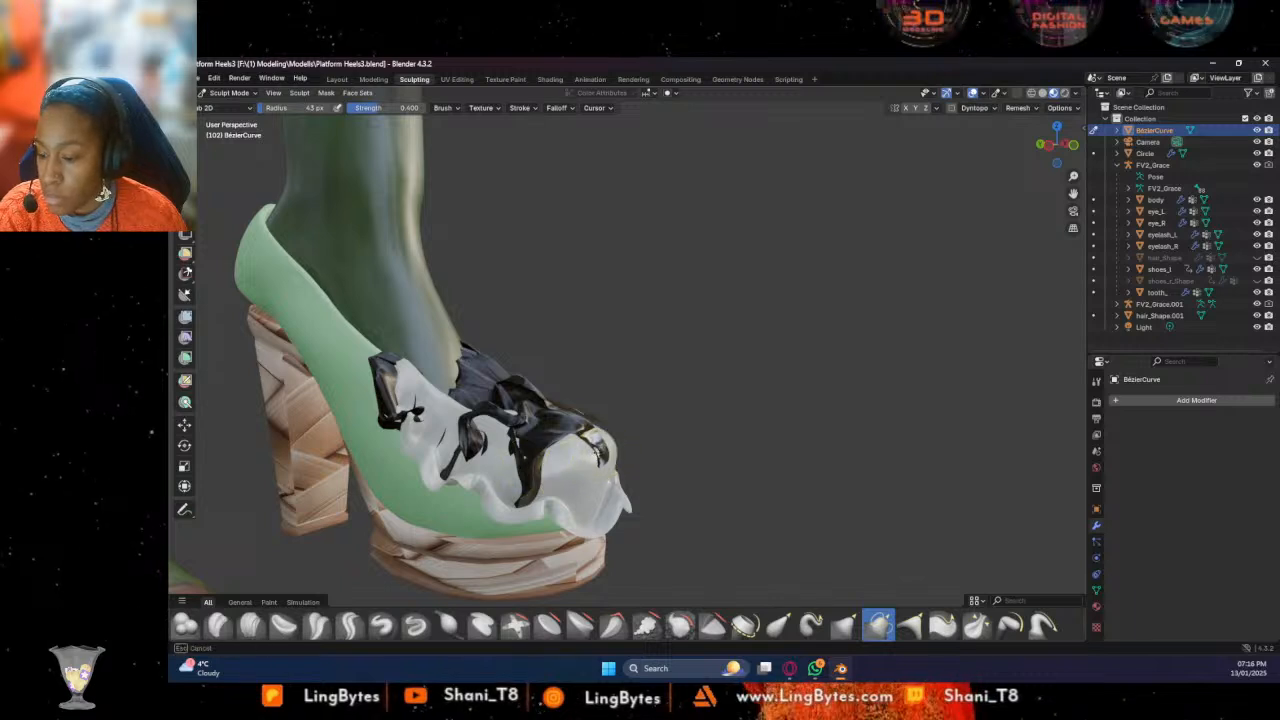
middle_click_drag(600, 455, 637, 437)
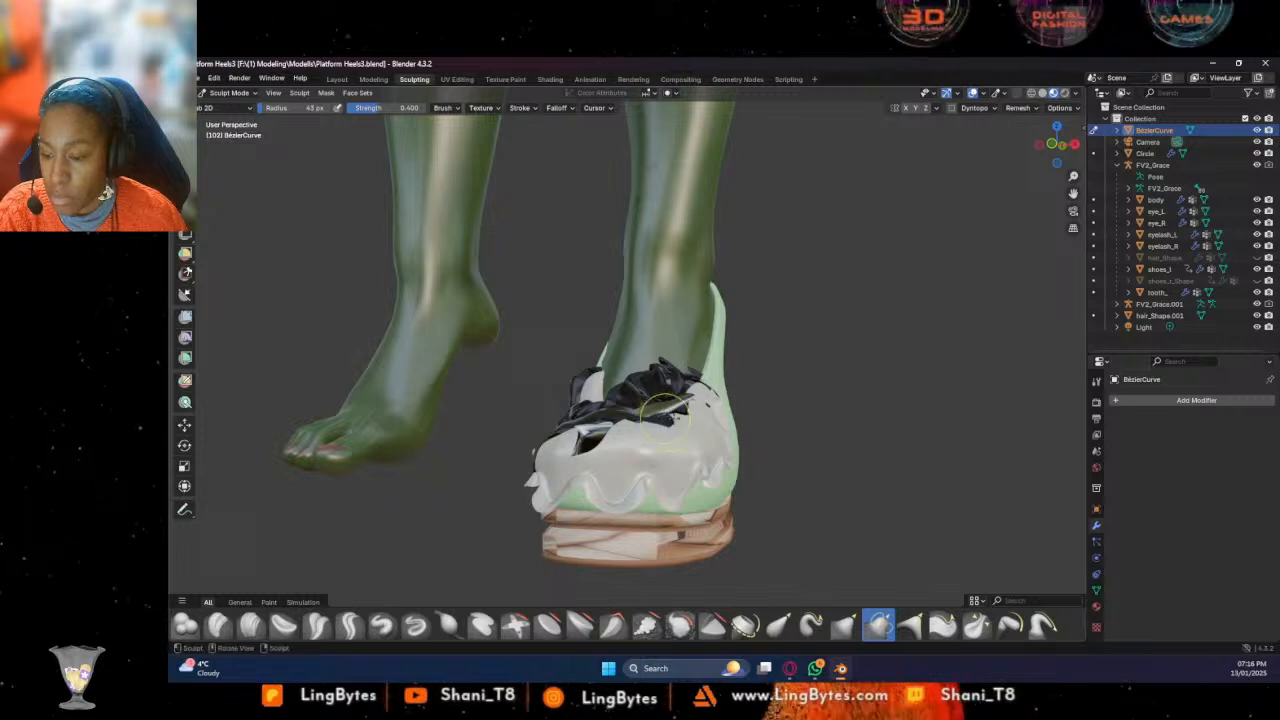
scroll(660, 410, "up", 4)
middle_click_drag(660, 410, 762, 424)
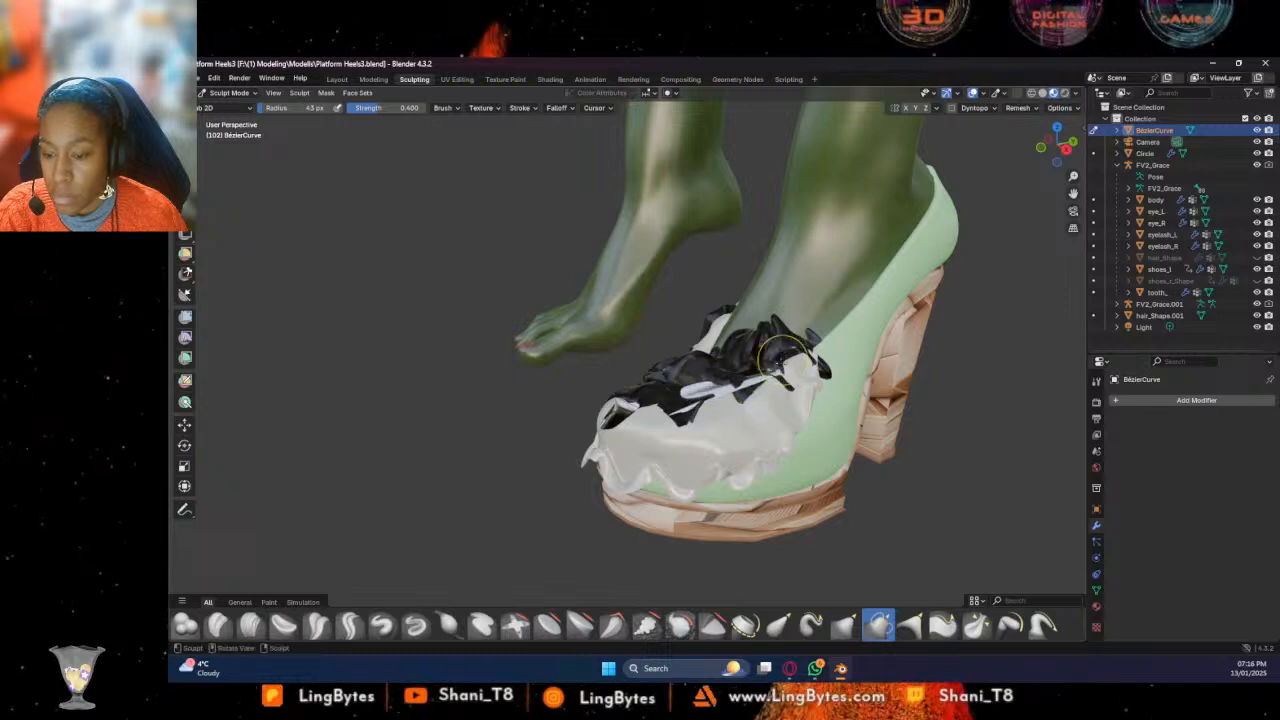
Pull the dark mesh off the instep and down onto the toe cover so the foot opening is clear, using Grab 2D
mouse_move(773, 365)
left_mouse_down()
mouse_move(745, 366)
mouse_move(742, 389)
left_mouse_up()
middle_click_drag(742, 389, 686, 418)
left_click_drag(699, 436, 699, 436)
mouse_move(699, 436)
middle_mouse_down()
mouse_move(761, 429)
mouse_move(655, 415)
middle_mouse_up()
mouse_move(658, 432)
left_mouse_down()
mouse_move(673, 449)
mouse_move(662, 428)
mouse_move(676, 396)
mouse_move(628, 392)
mouse_move(622, 362)
left_mouse_up()
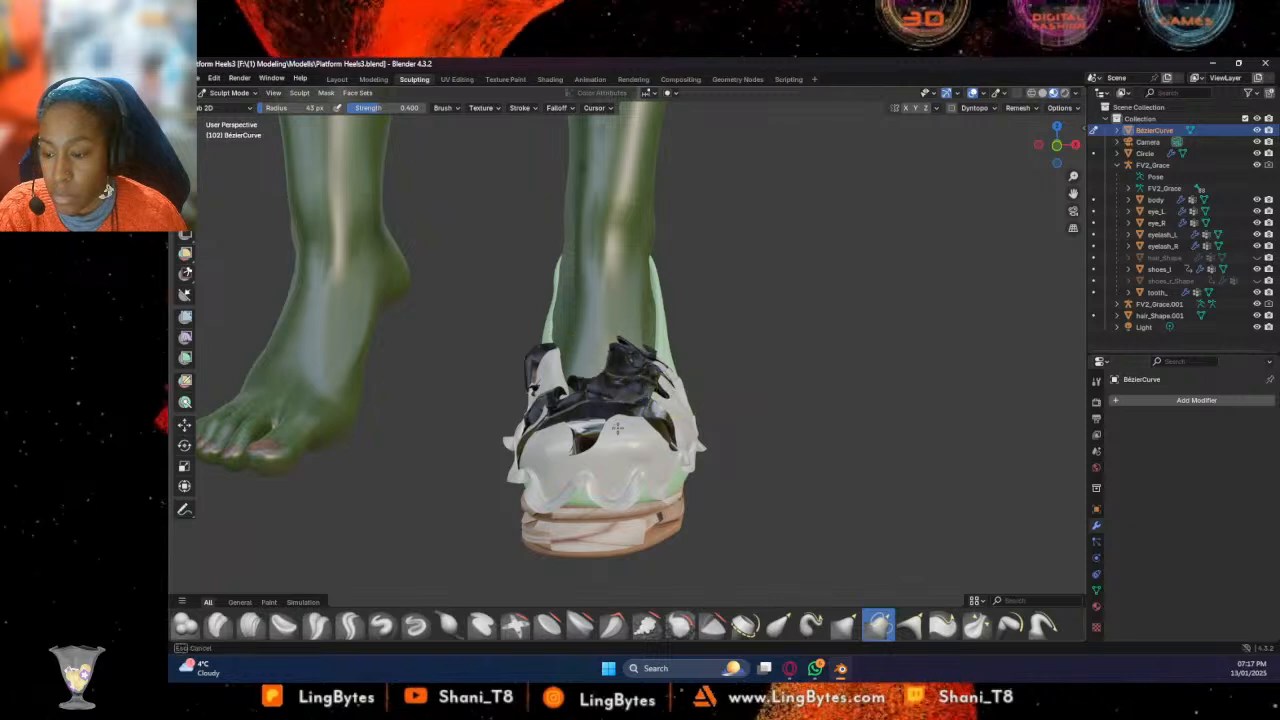
mouse_move(565, 412)
left_mouse_down()
mouse_move(580, 395)
mouse_move(607, 430)
left_mouse_up()
mouse_move(605, 383)
left_mouse_down()
mouse_move(578, 380)
mouse_move(600, 385)
mouse_move(604, 502)
mouse_move(583, 378)
mouse_move(576, 386)
mouse_move(627, 353)
mouse_move(608, 385)
mouse_move(625, 445)
left_mouse_up()
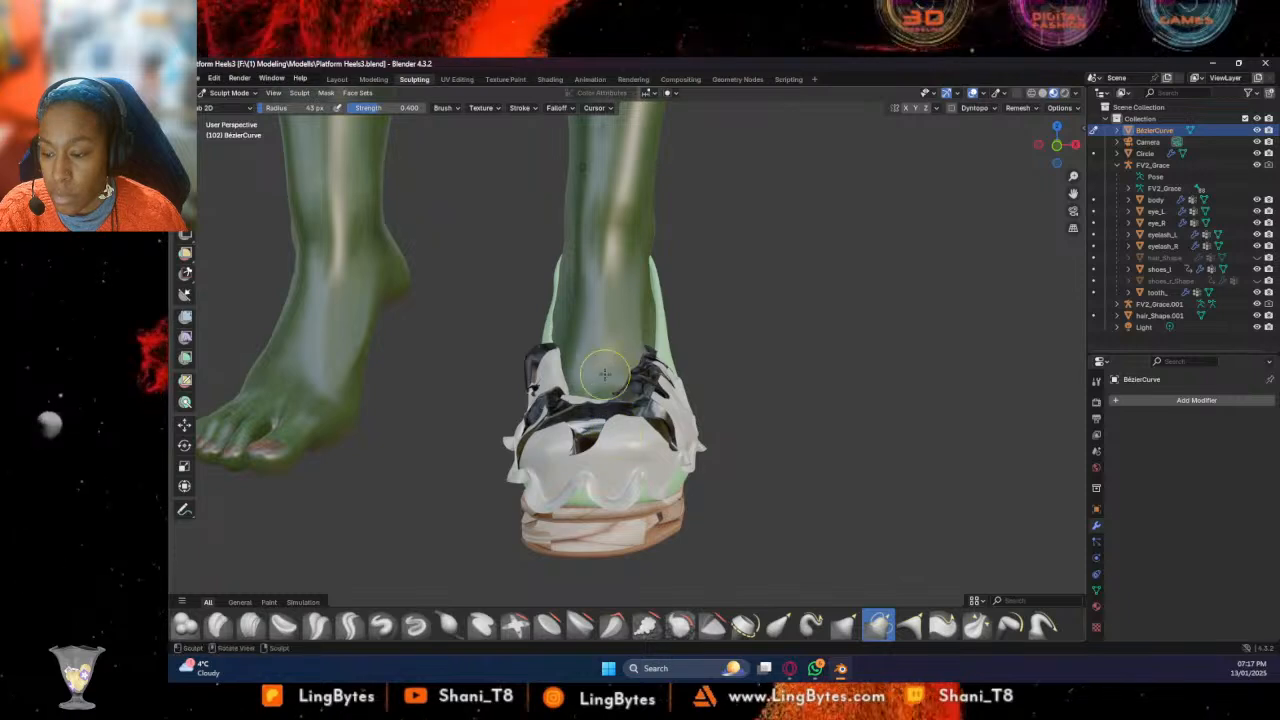
left_click_drag(645, 352, 637, 381)
Reshape the drip mesh along the sides and rim of the foot opening with Grab 2D to cover the exposed white areas
middle_click_drag(605, 392, 530, 376)
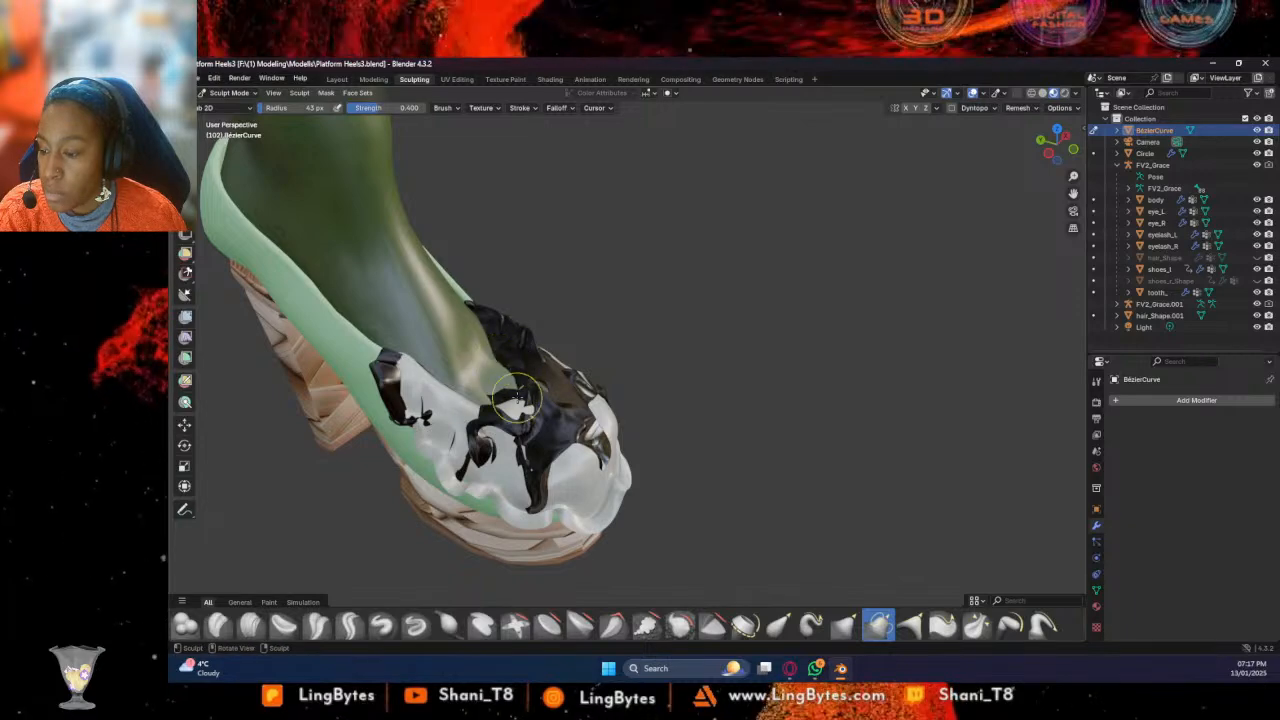
mouse_move(525, 410)
left_mouse_down()
mouse_move(524, 376)
mouse_move(552, 375)
left_mouse_up()
middle_click_drag(558, 389, 504, 320)
mouse_move(565, 397)
left_mouse_down()
mouse_move(591, 409)
mouse_move(587, 422)
mouse_move(520, 424)
mouse_move(472, 402)
mouse_move(478, 388)
mouse_move(468, 427)
left_mouse_up()
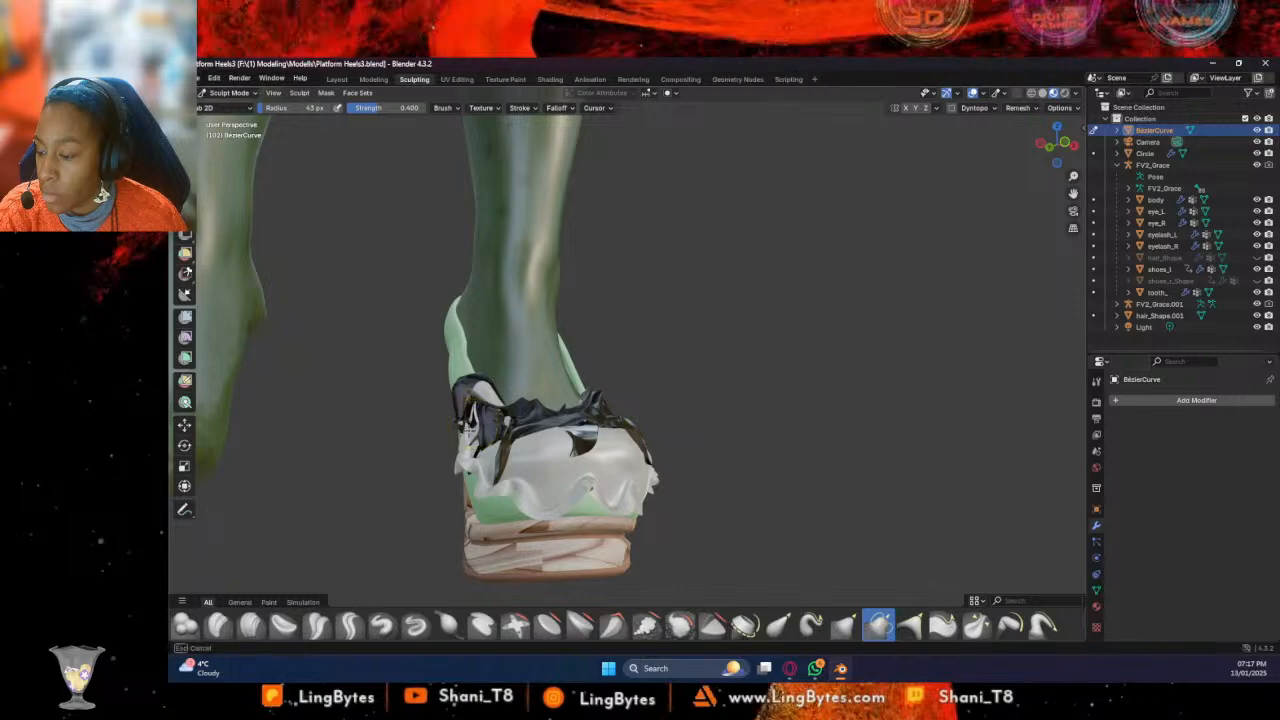
middle_click_drag(468, 421, 474, 423)
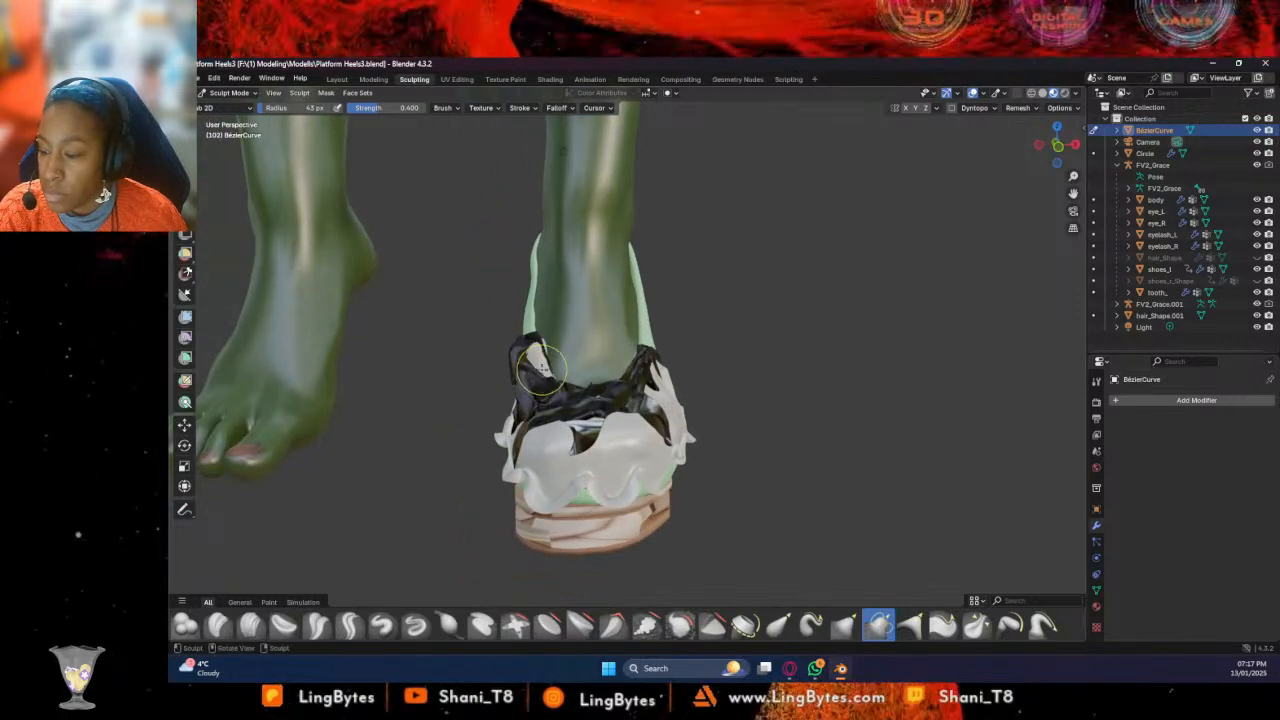
mouse_move(512, 380)
middle_mouse_down()
mouse_move(455, 392)
mouse_move(500, 397)
mouse_move(686, 284)
middle_mouse_up()
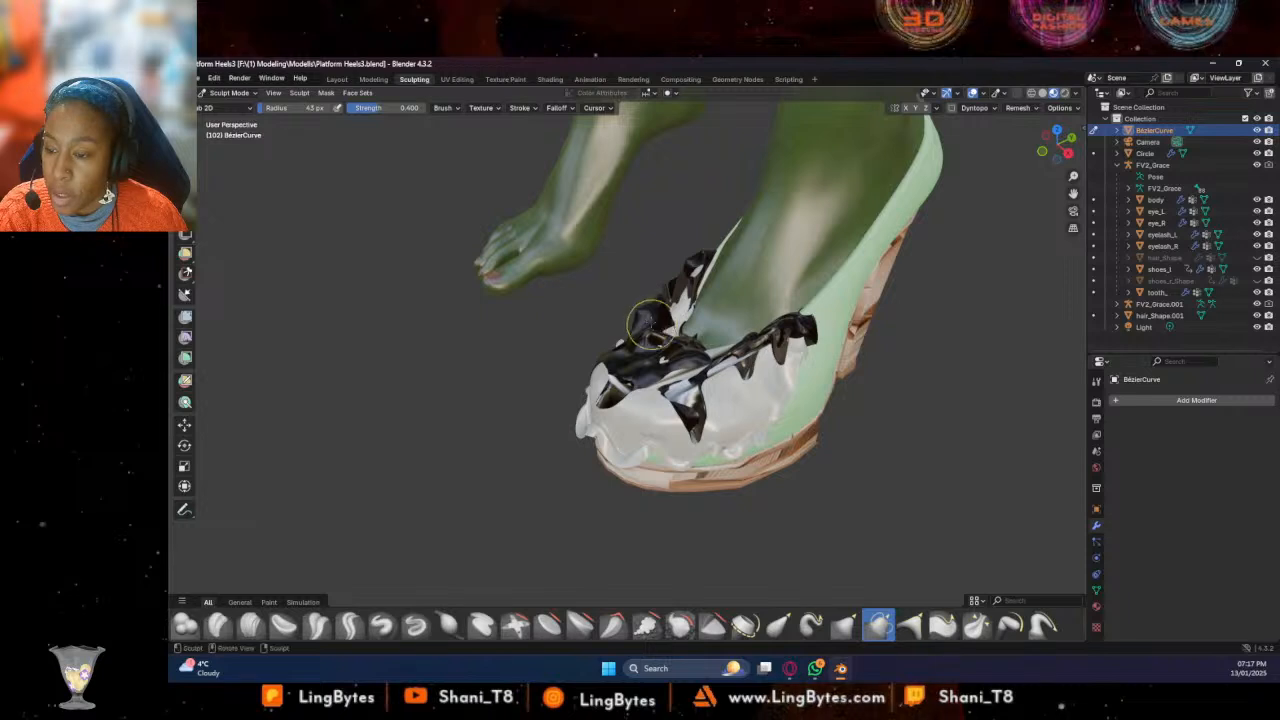
mouse_move(650, 332)
left_mouse_down()
mouse_move(661, 345)
mouse_move(669, 292)
mouse_move(671, 312)
left_mouse_up()
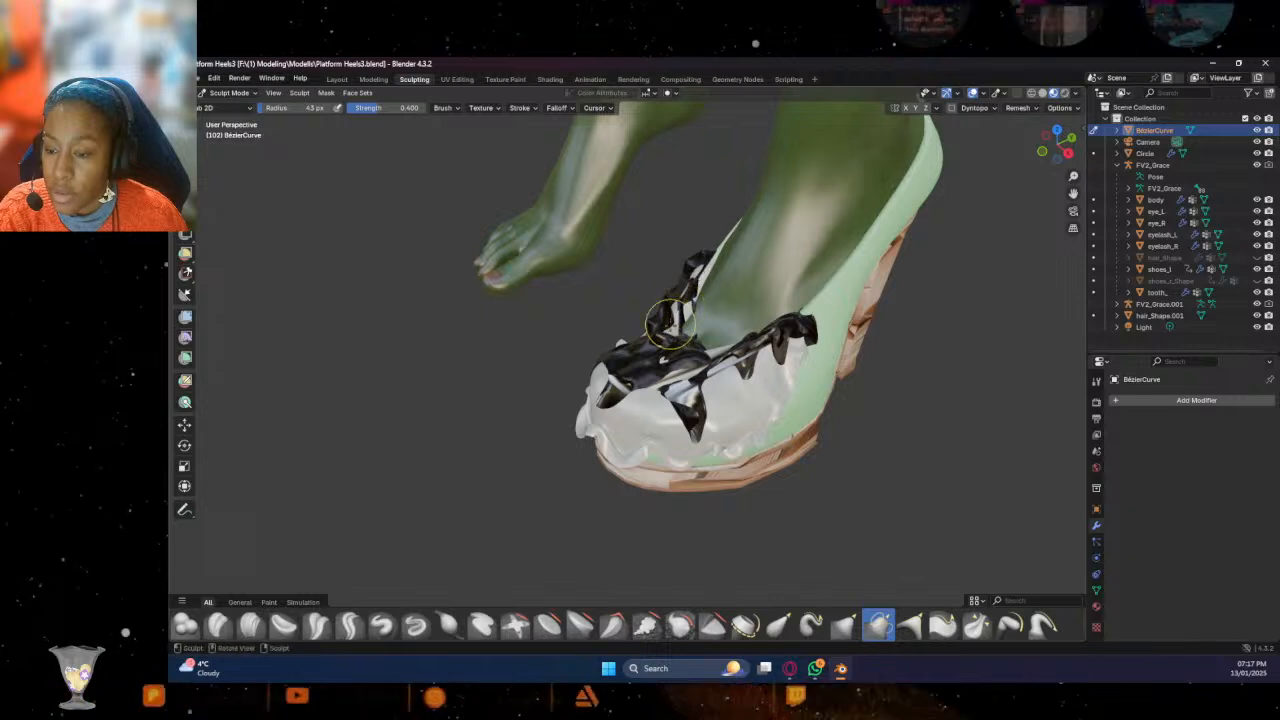
middle_click_drag(687, 314, 746, 308)
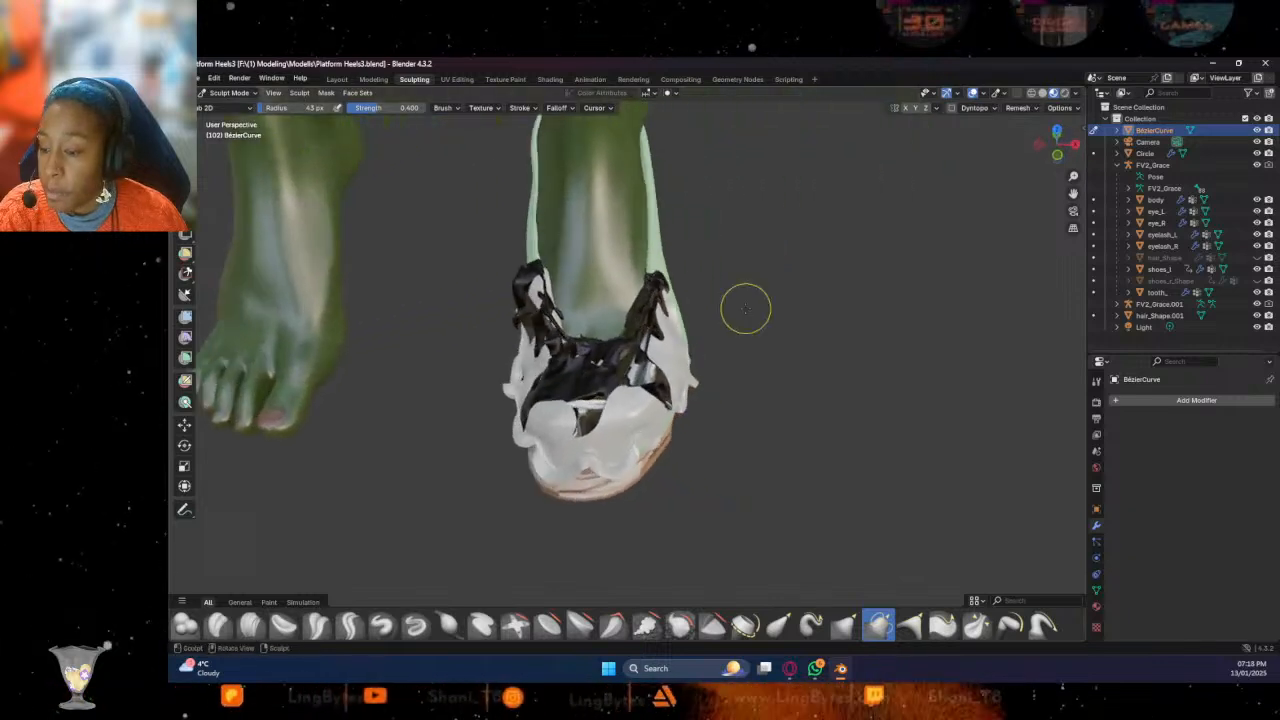
mouse_move(567, 356)
left_mouse_down()
mouse_move(523, 369)
mouse_move(576, 332)
left_mouse_up()
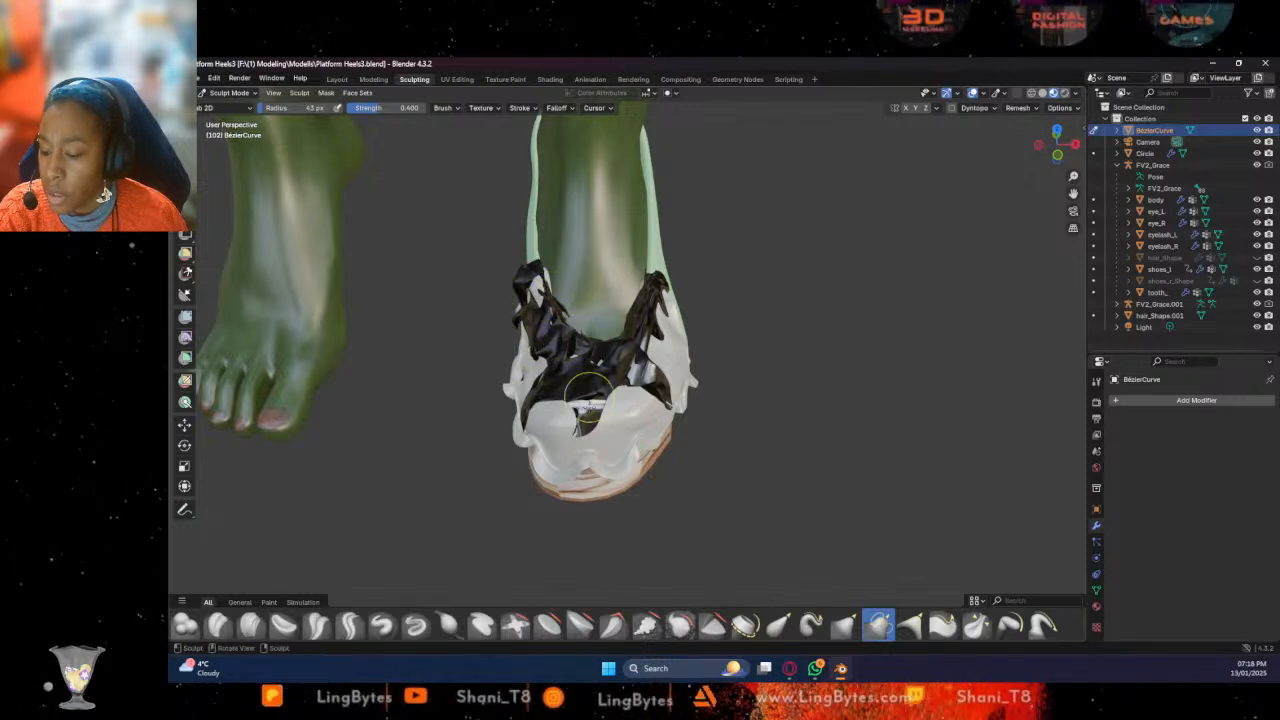
Build up the thin areas of the drip mesh across the toe and along the opening's side with the Blob brush at strength 0.500
left_click(679, 625)
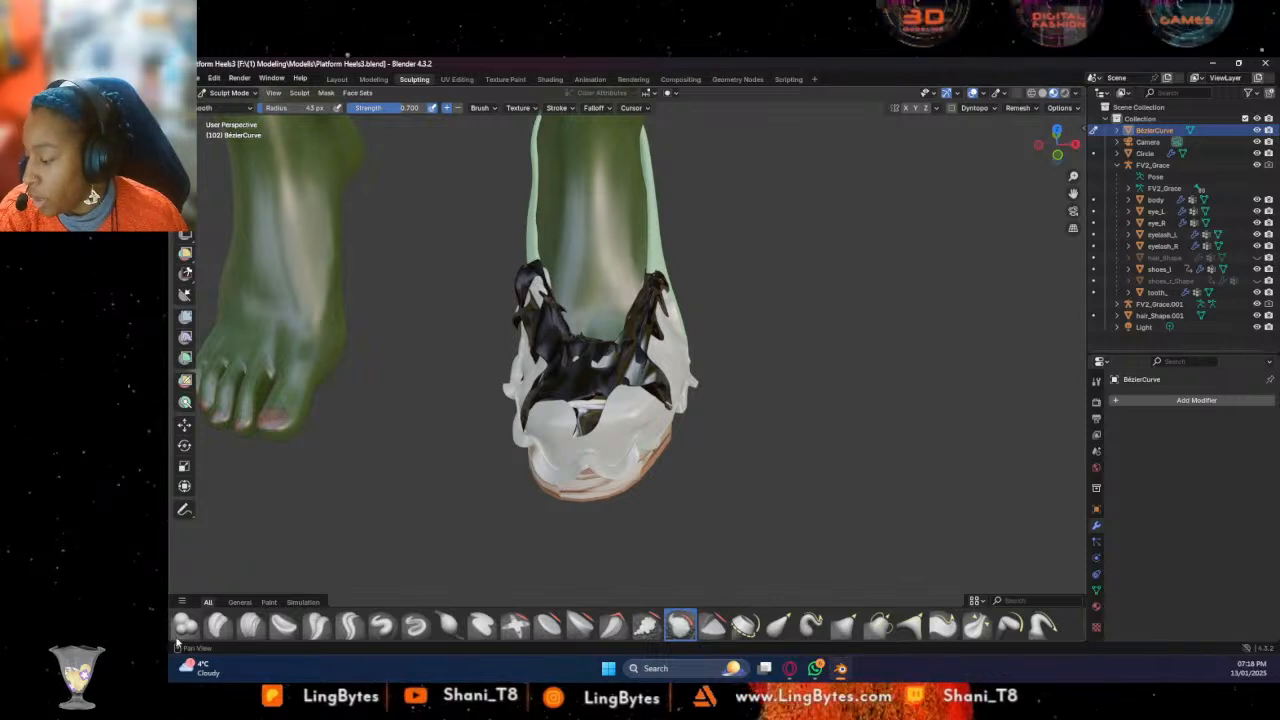
left_click(185, 625)
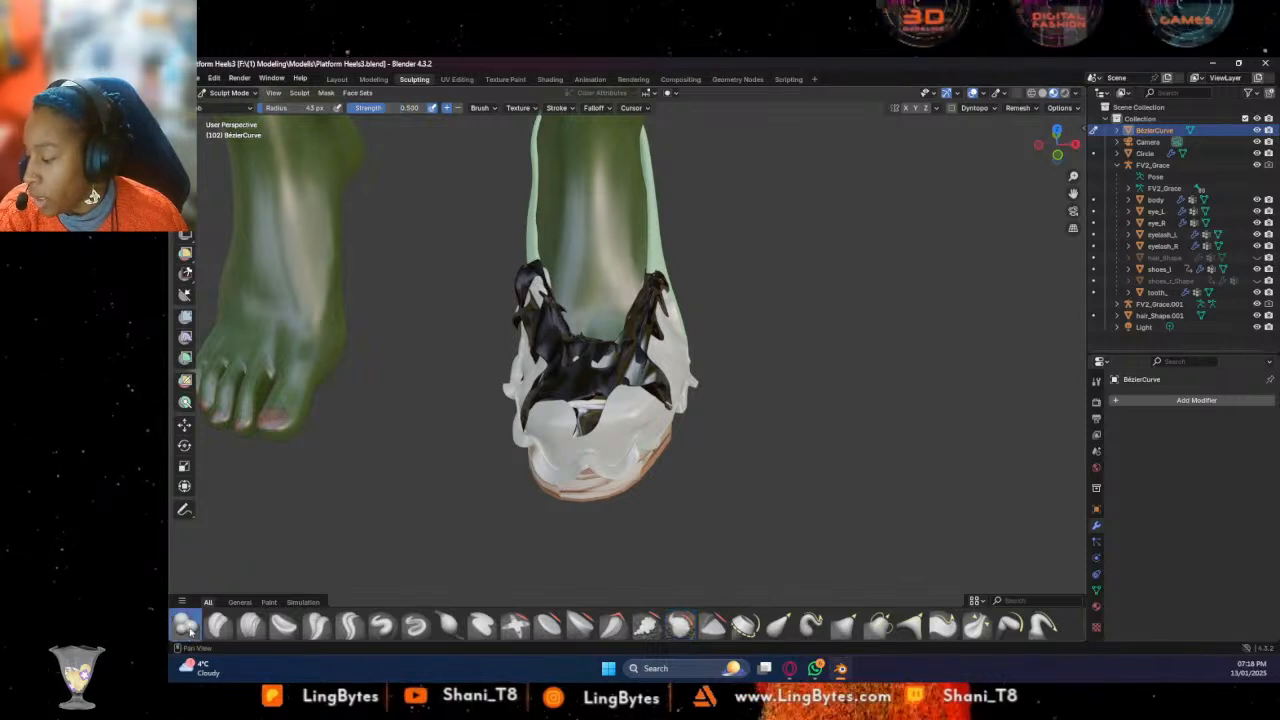
mouse_move(574, 357)
left_mouse_down()
mouse_move(612, 358)
mouse_move(596, 366)
left_mouse_up()
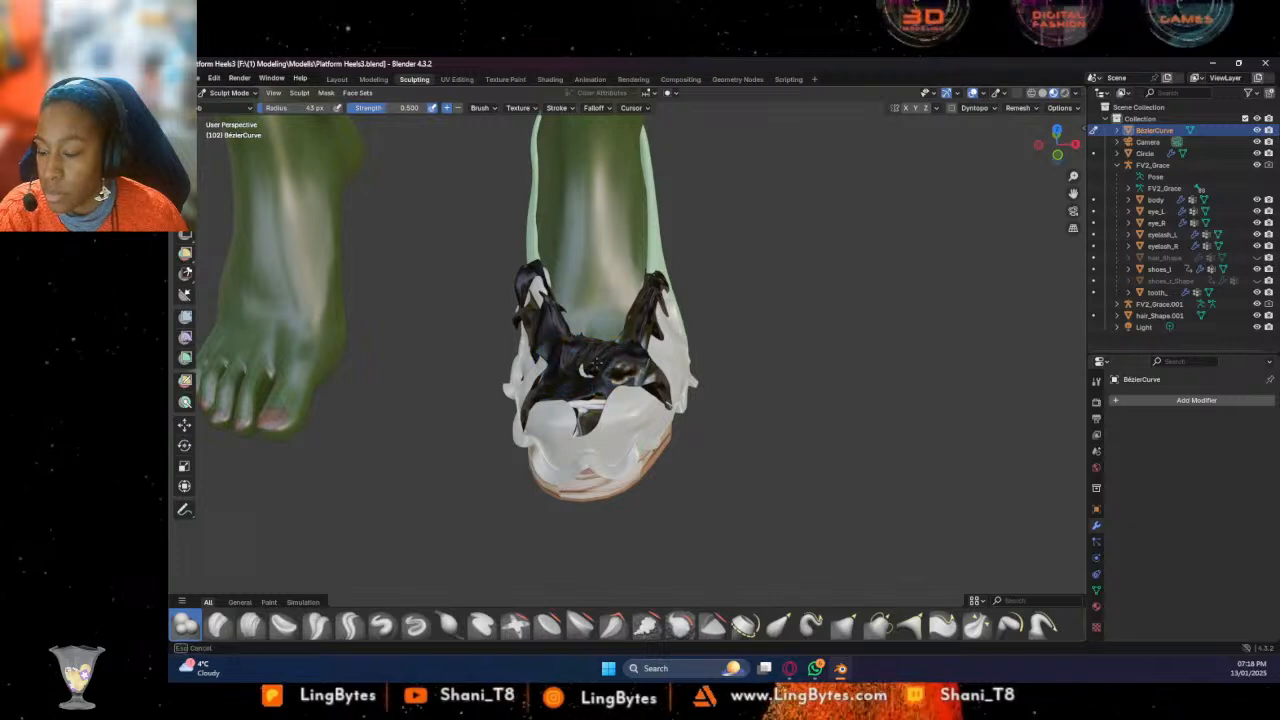
left_click_drag(552, 338, 539, 288)
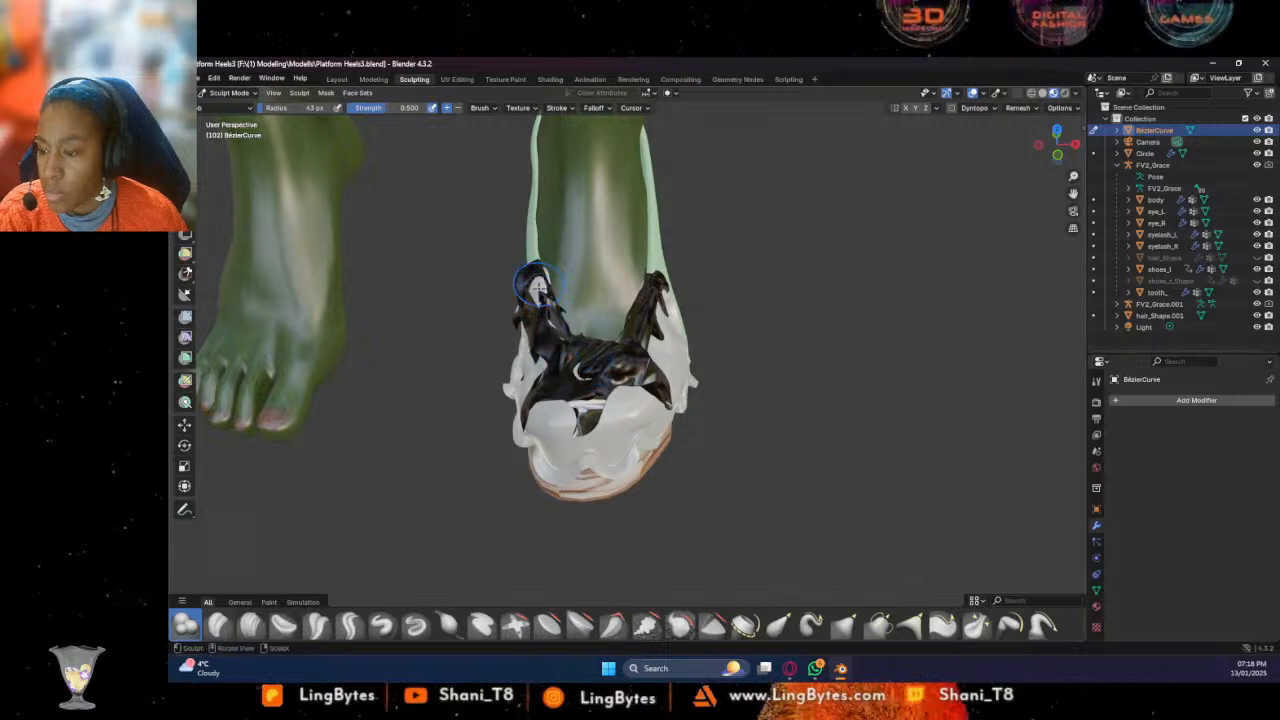
Try to even out the drip mesh around the foot opening with the Scrape/Fill brush at strength 0.700
middle_click_drag(537, 285, 720, 358)
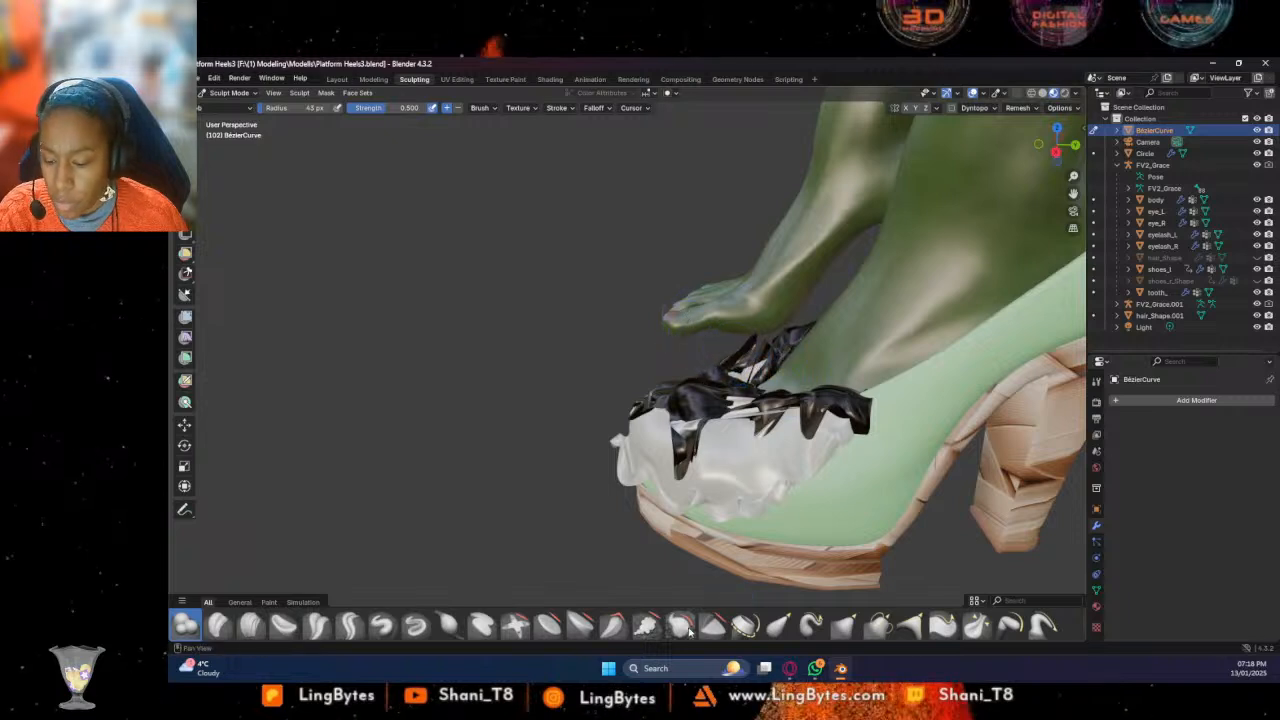
left_click(646, 624)
left_click_drag(742, 394, 702, 396)
middle_click_drag(700, 398, 620, 402)
mouse_move(606, 366)
left_mouse_down()
mouse_move(565, 320)
mouse_move(552, 256)
mouse_move(580, 325)
left_mouse_up()
mouse_move(606, 328)
middle_mouse_down()
mouse_move(787, 284)
mouse_move(660, 275)
middle_mouse_up()
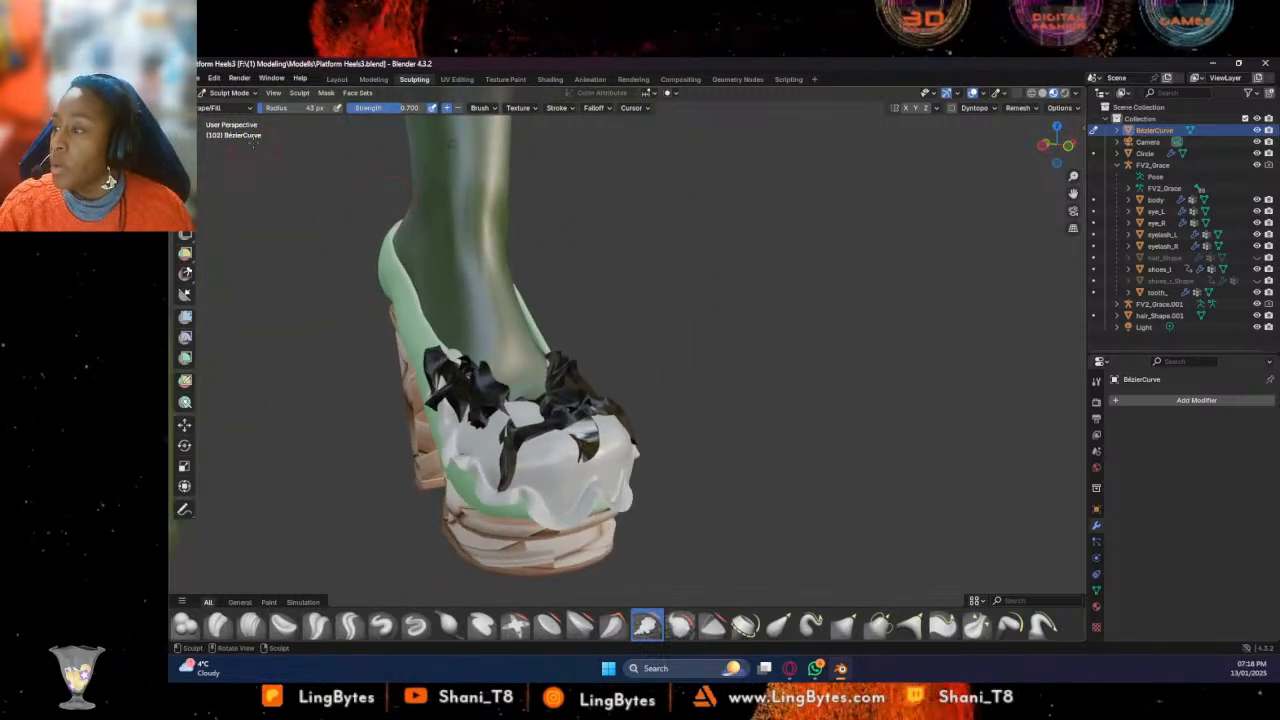
Return to the Layout workspace and delete the dark drip mesh from the toe cover
left_click(336, 79)
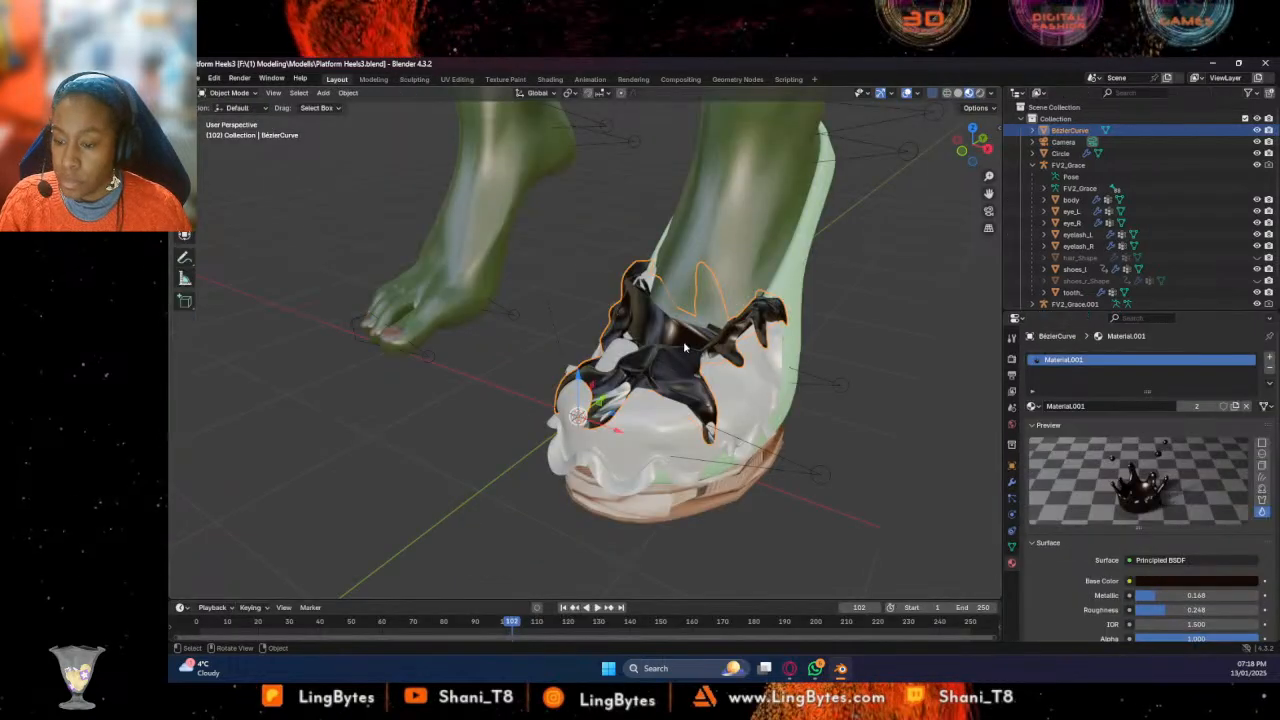
key("Delete")
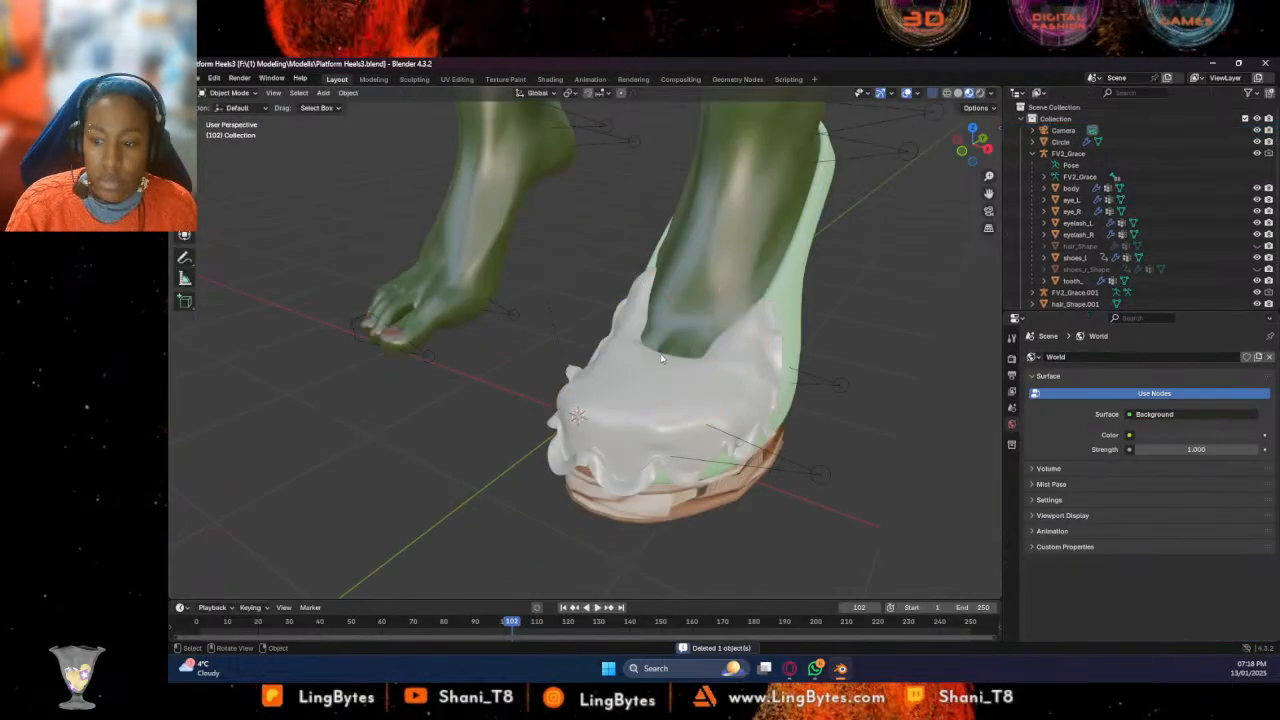
middle_click_drag(737, 366, 446, 264)
Try out a Grease Pencil stroke object beside the shoe and delete it again
left_click(323, 92)
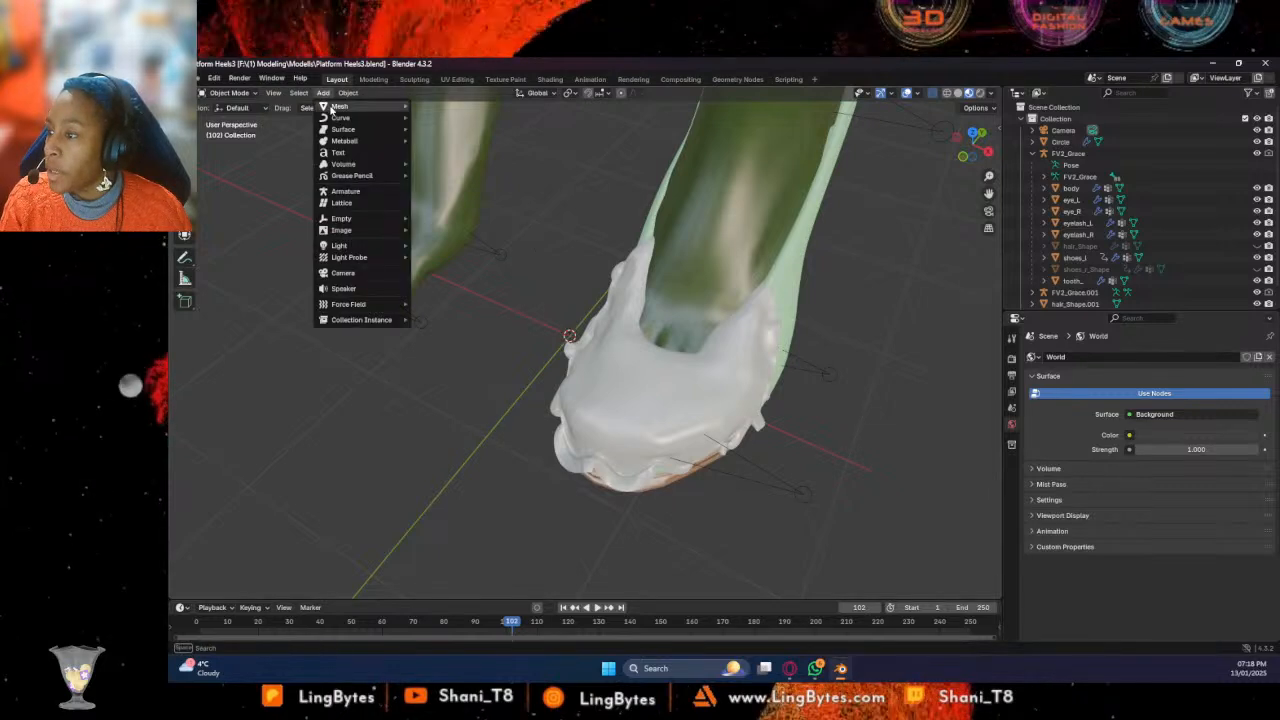
mouse_move(333, 108)
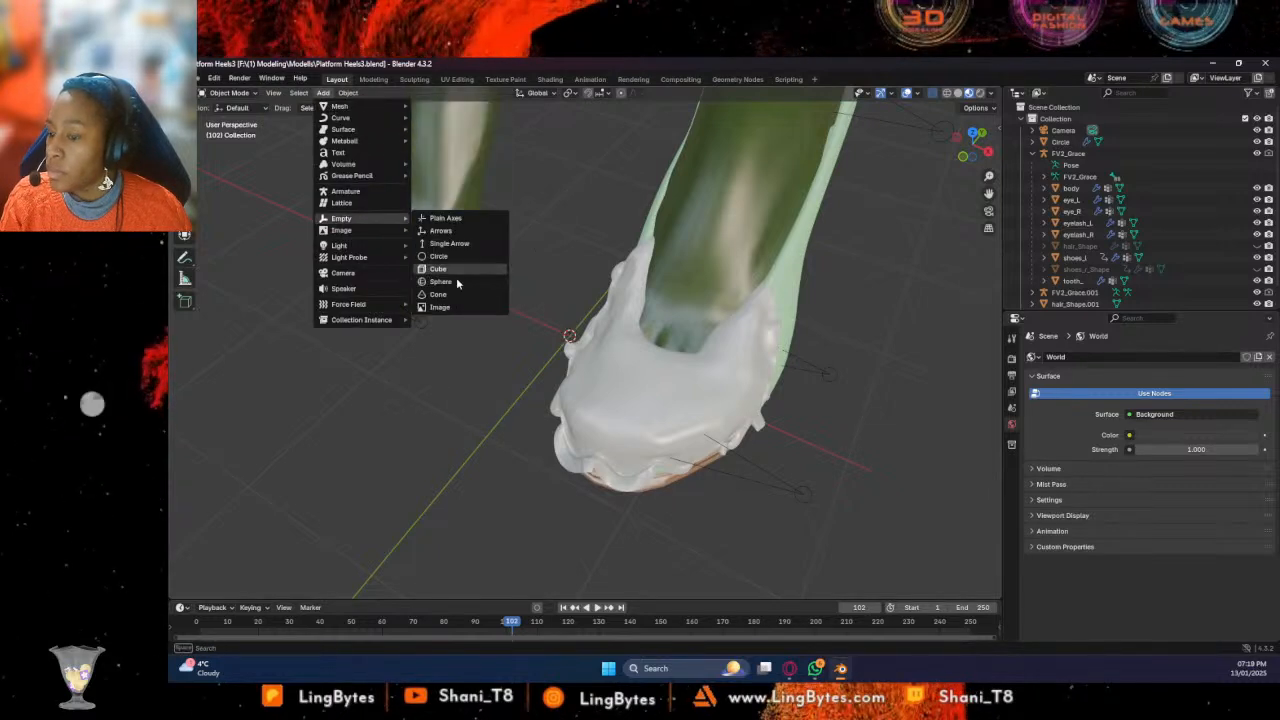
scroll(1186, 180, "down", 2)
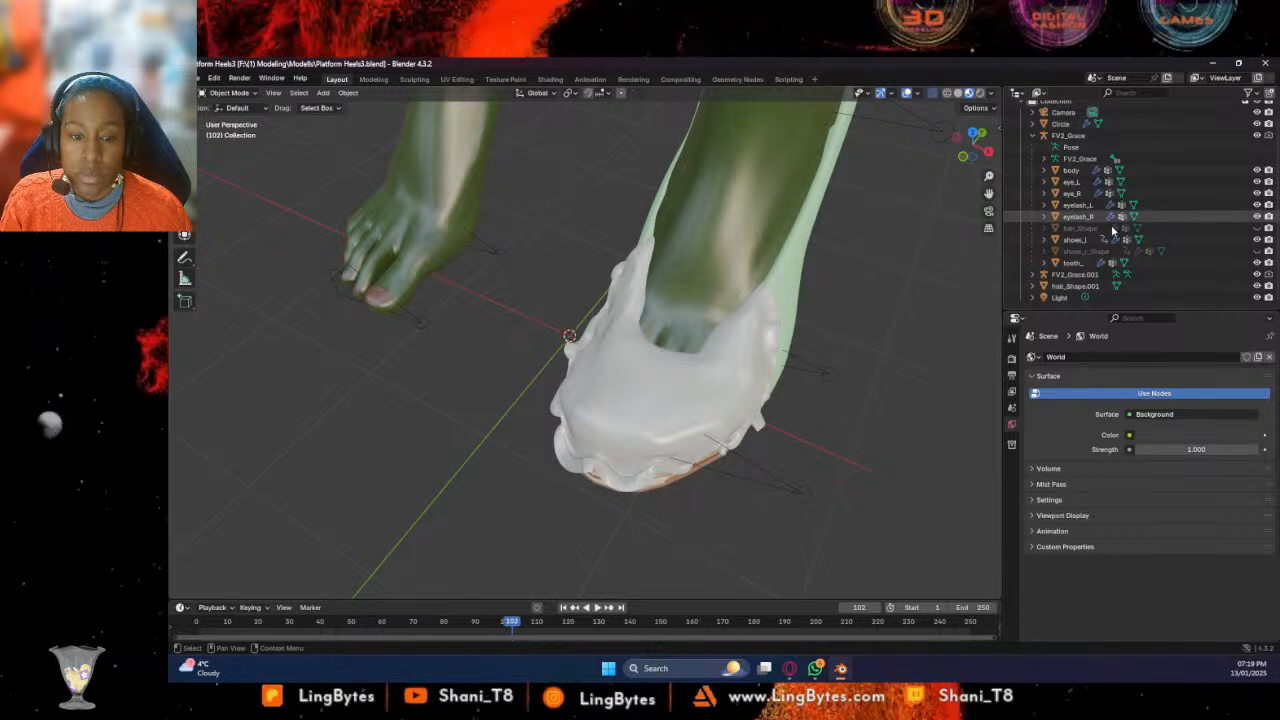
left_click(323, 92)
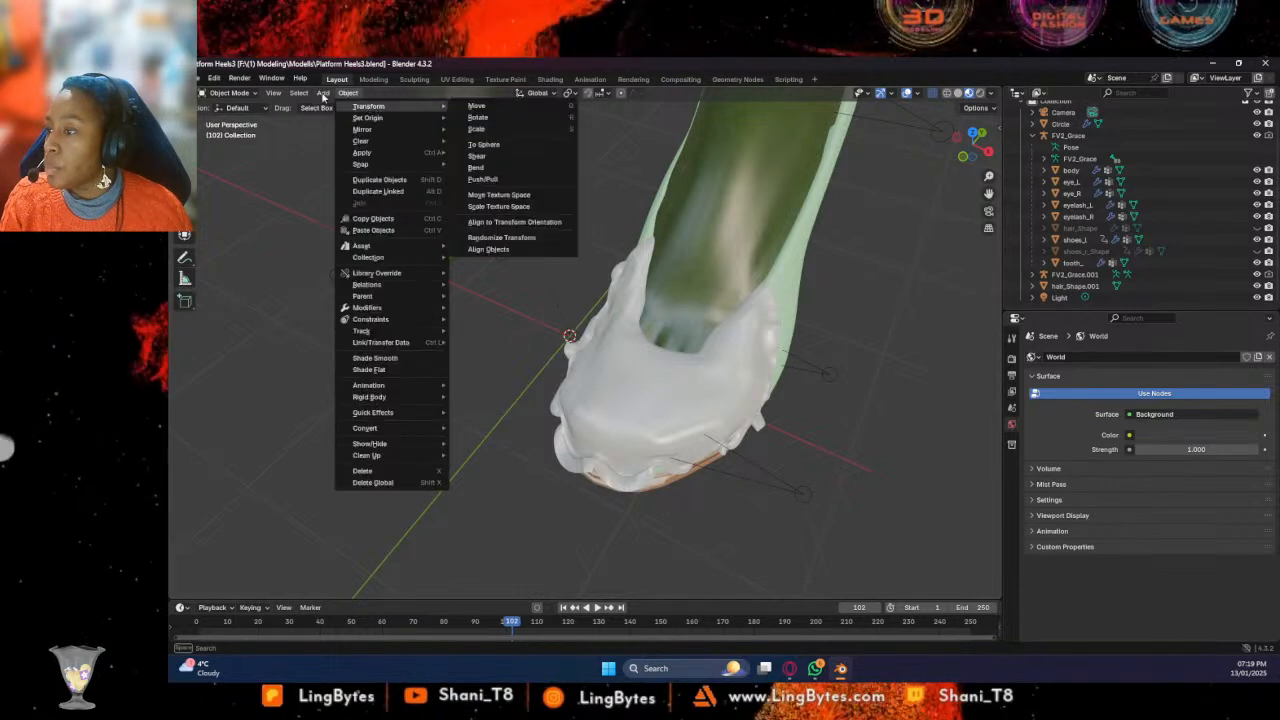
mouse_move(345, 106)
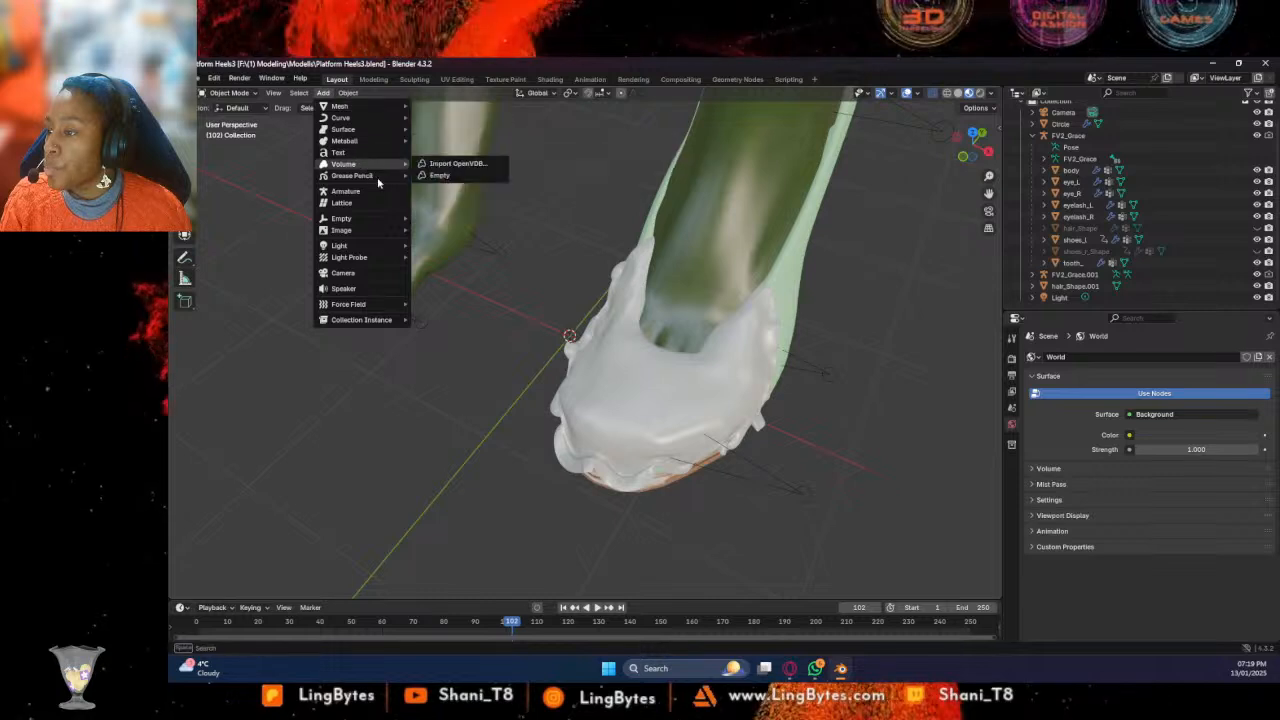
mouse_move(369, 178)
left_click(445, 187)
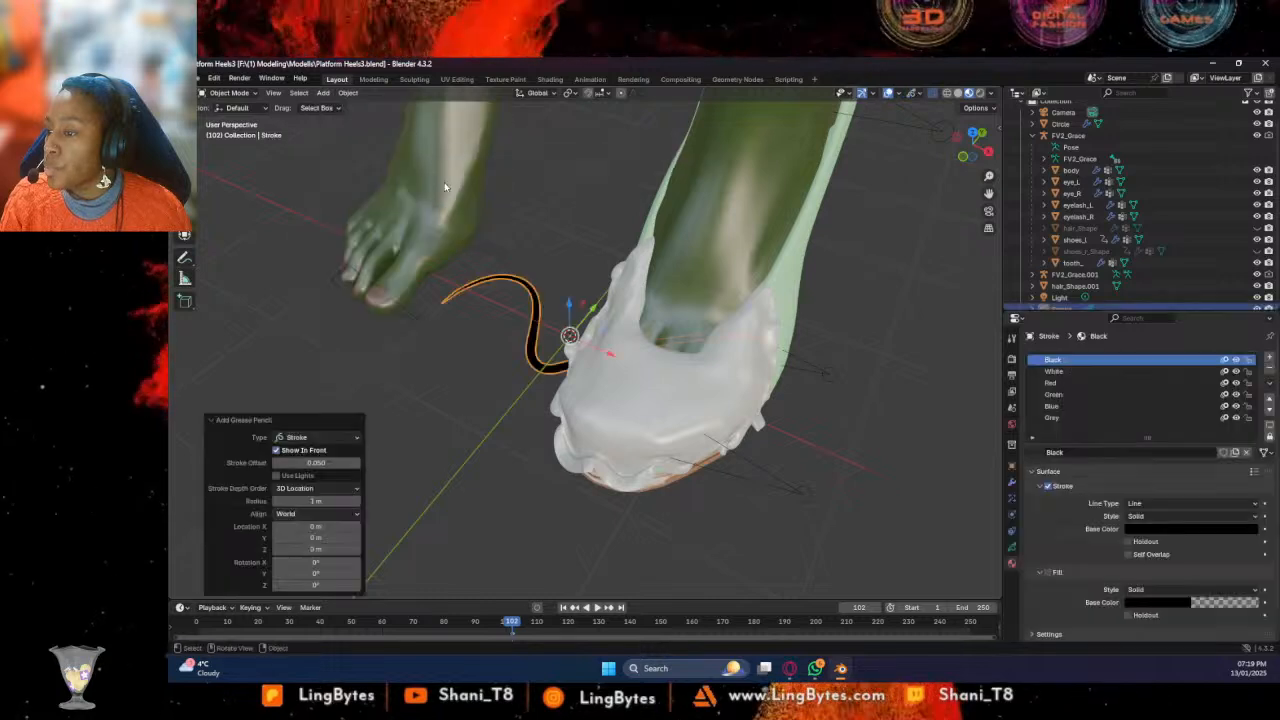
middle_click_drag(563, 295, 480, 392)
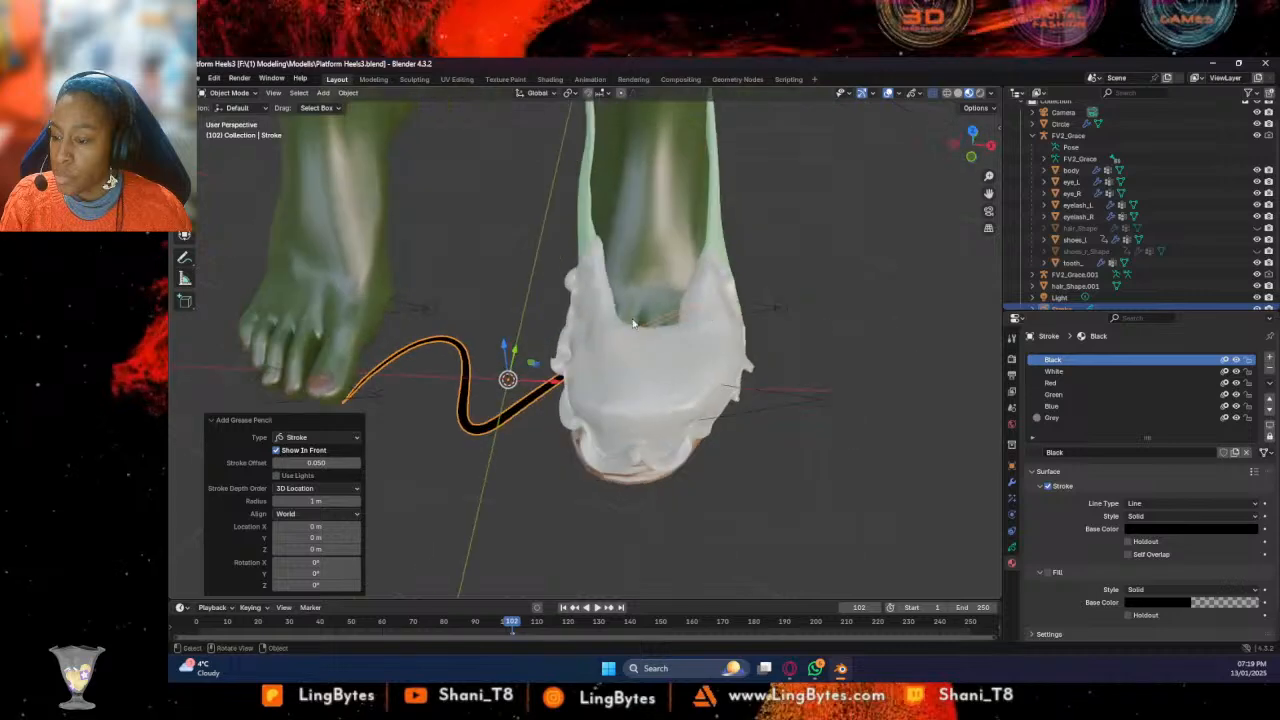
key("Delete")
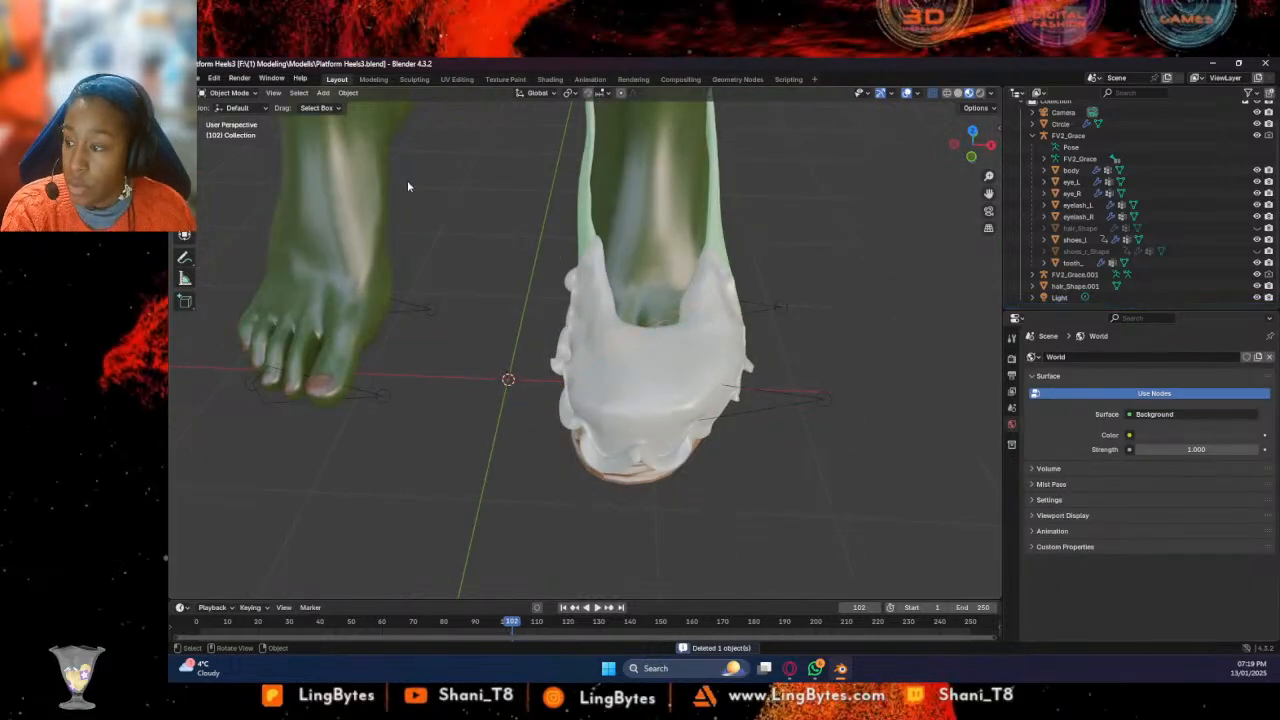
Add a Bézier curve to the scene and delete its default points in Edit Mode
left_click(323, 92)
mouse_move(367, 118)
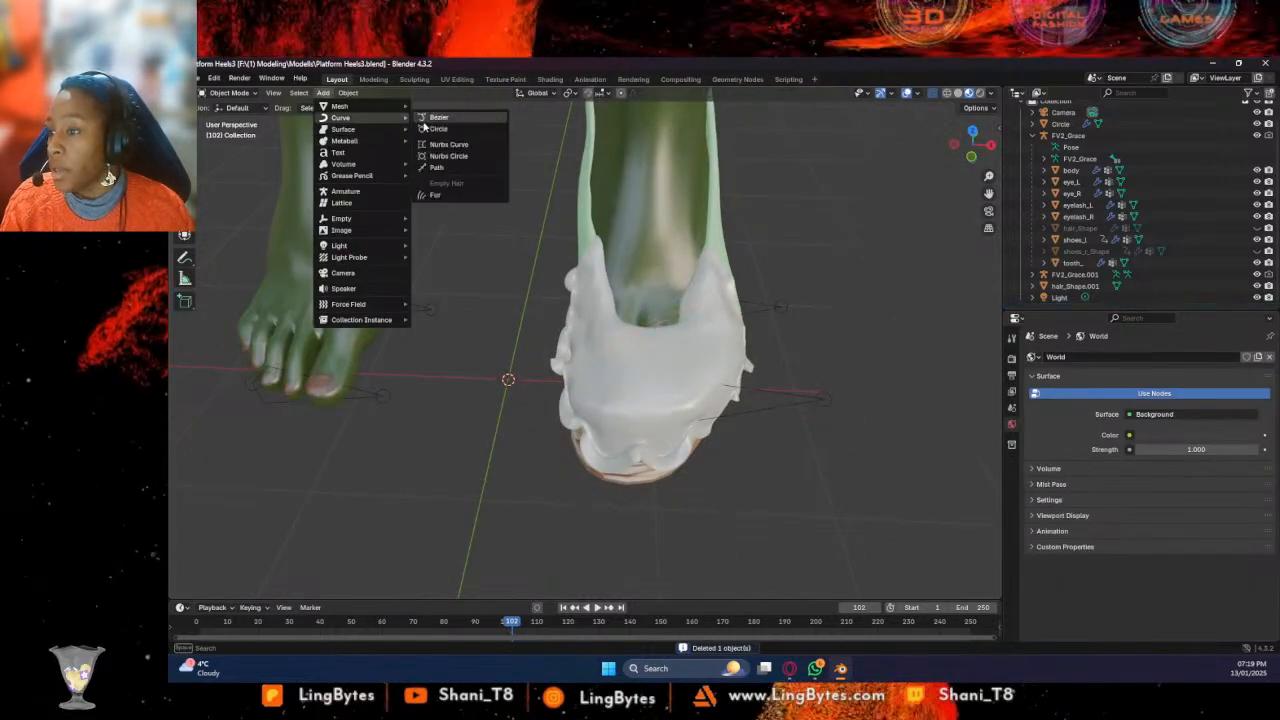
left_click(437, 118)
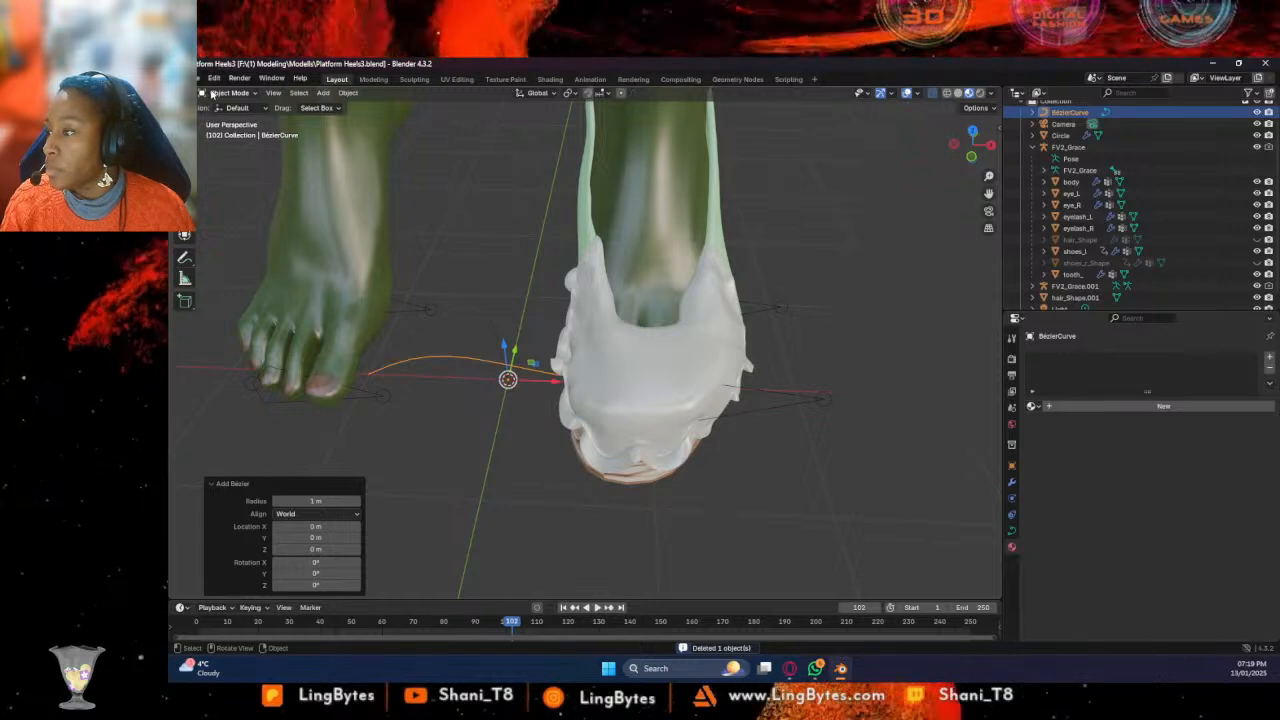
key("Tab")
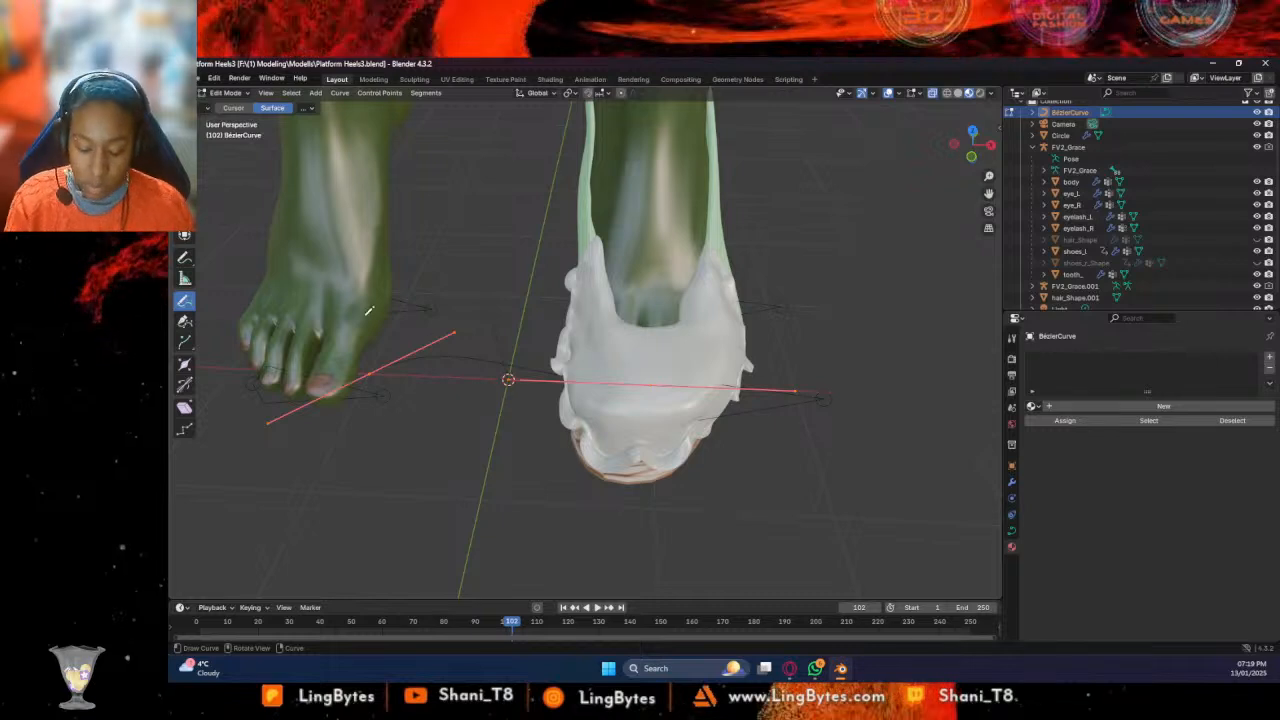
right_click(451, 340)
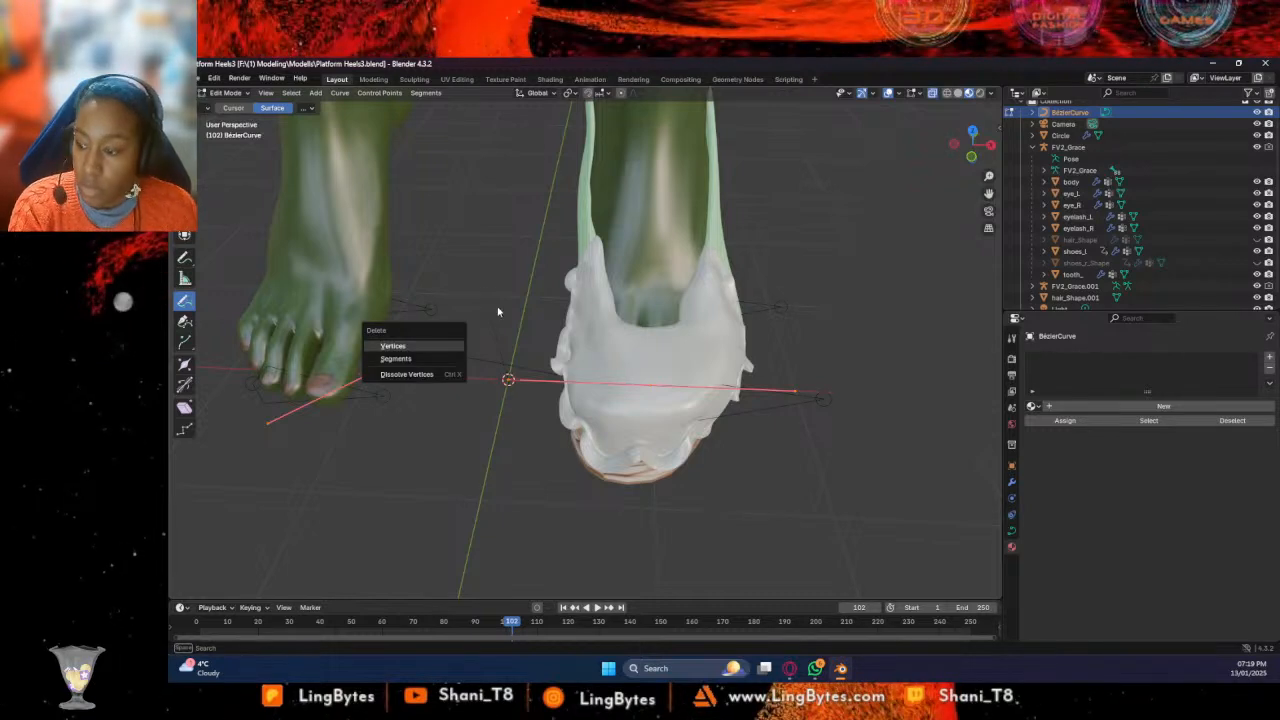
Draw a closed wavy drip outline on the cream toe cover's surface, running along the foot opening's front edge
middle_click_drag(505, 365, 540, 335)
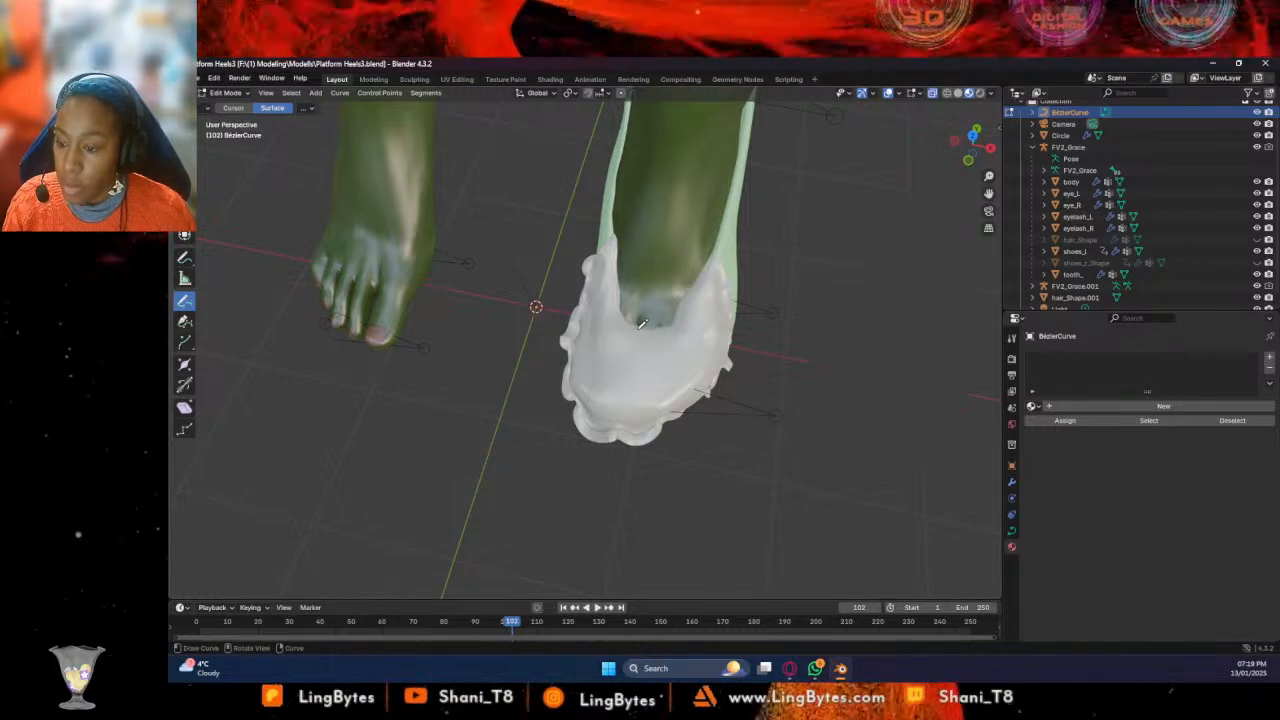
mouse_move(607, 319)
left_mouse_down()
mouse_move(591, 334)
mouse_move(610, 352)
mouse_move(600, 380)
mouse_move(632, 372)
left_mouse_up()
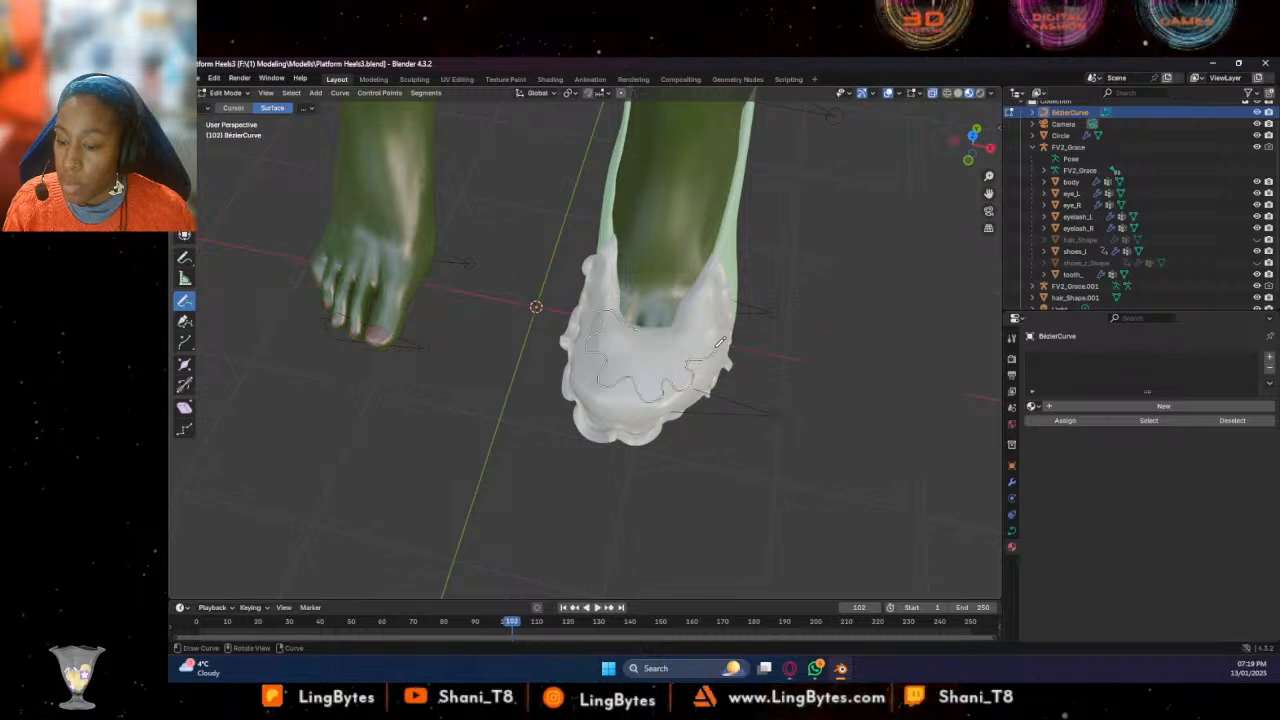
mouse_move(695, 337)
left_mouse_down()
mouse_move(698, 311)
mouse_move(642, 323)
left_mouse_up()
middle_click_drag(642, 323, 520, 340)
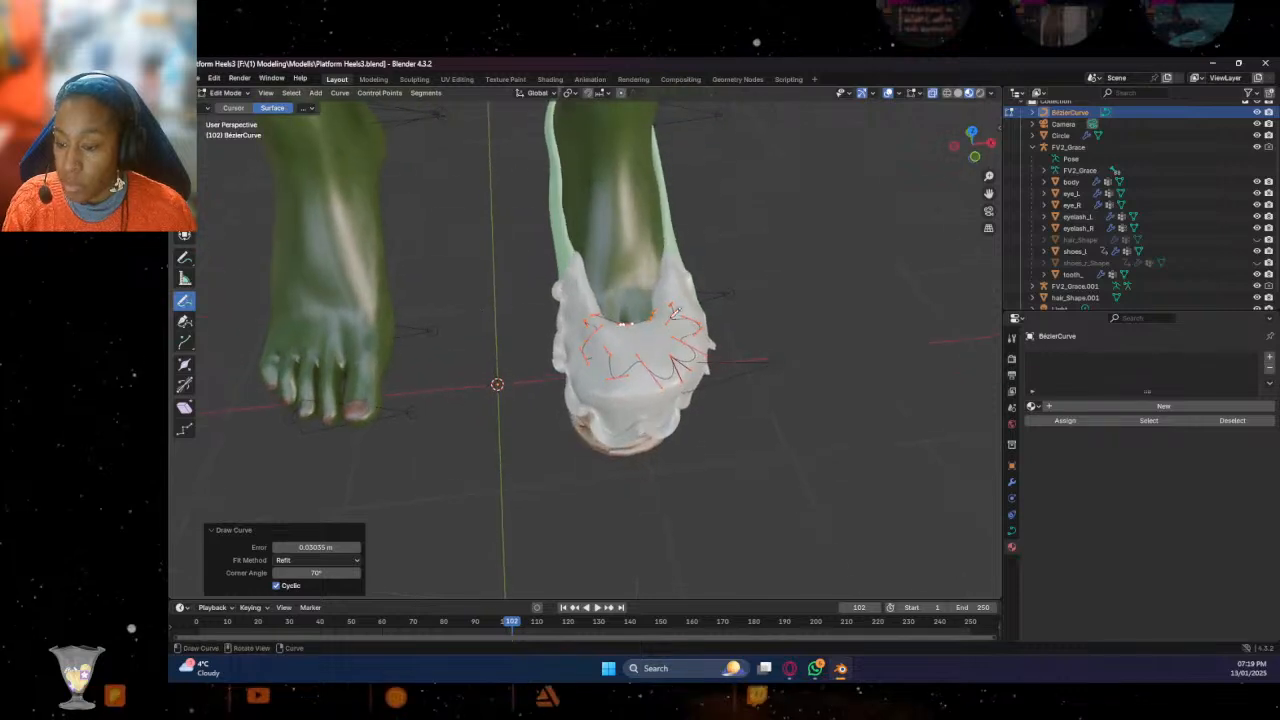
Convert the drawn curve to a mesh and select all of its vertices in Edit Mode
key("Tab")
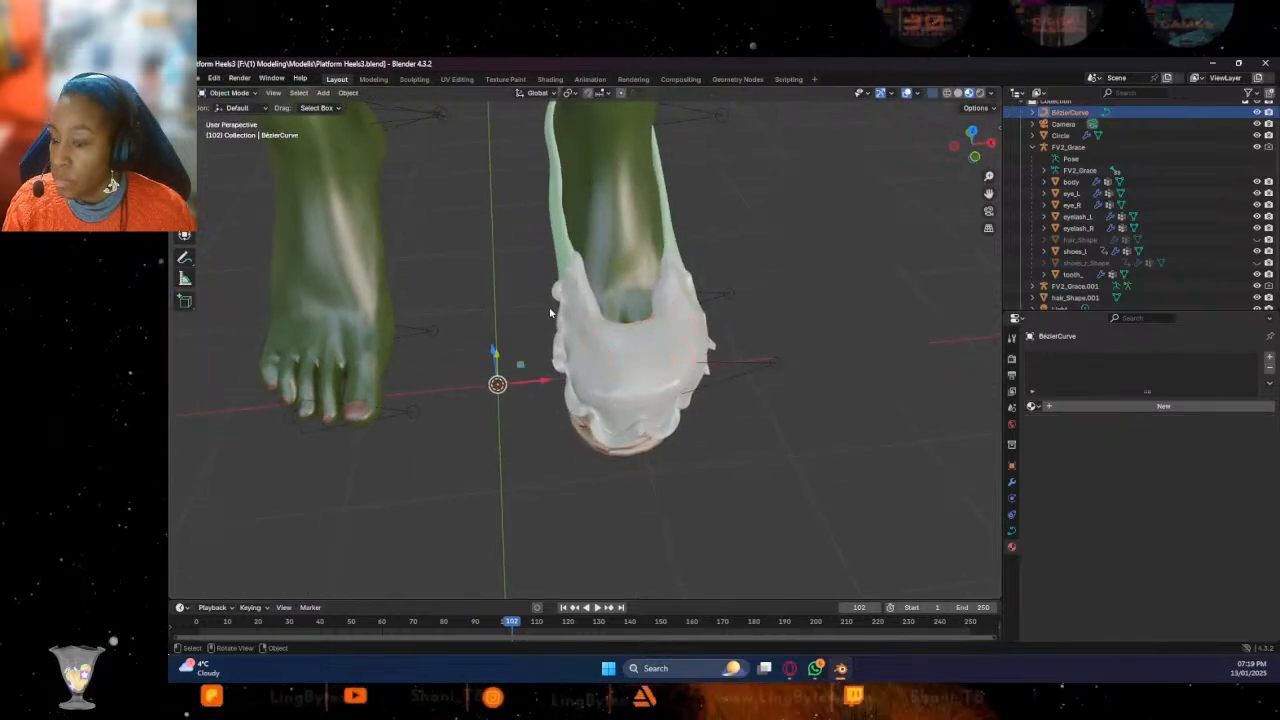
right_click(643, 320)
mouse_move(650, 344)
left_click(720, 347)
left_click(228, 92)
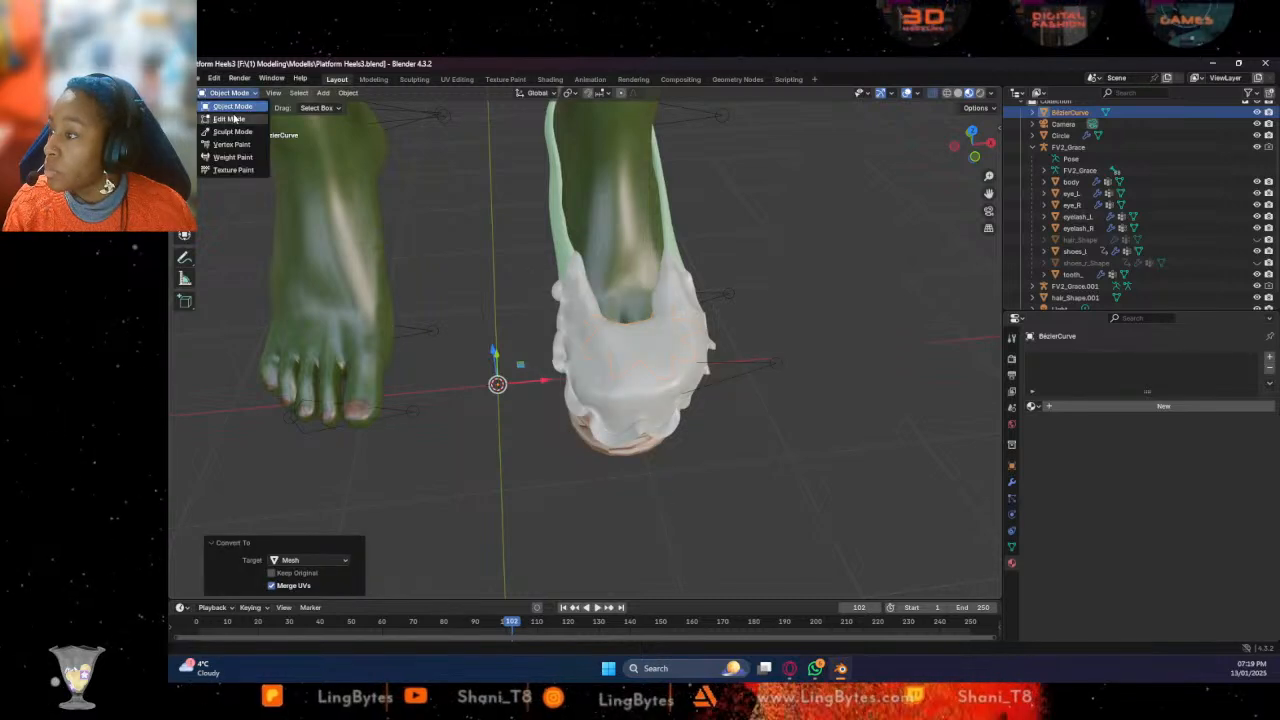
left_click(230, 119)
key("a")
Try a Grid Fill across the selected drip outline and undo it
left_click(453, 92)
mouse_move(443, 91)
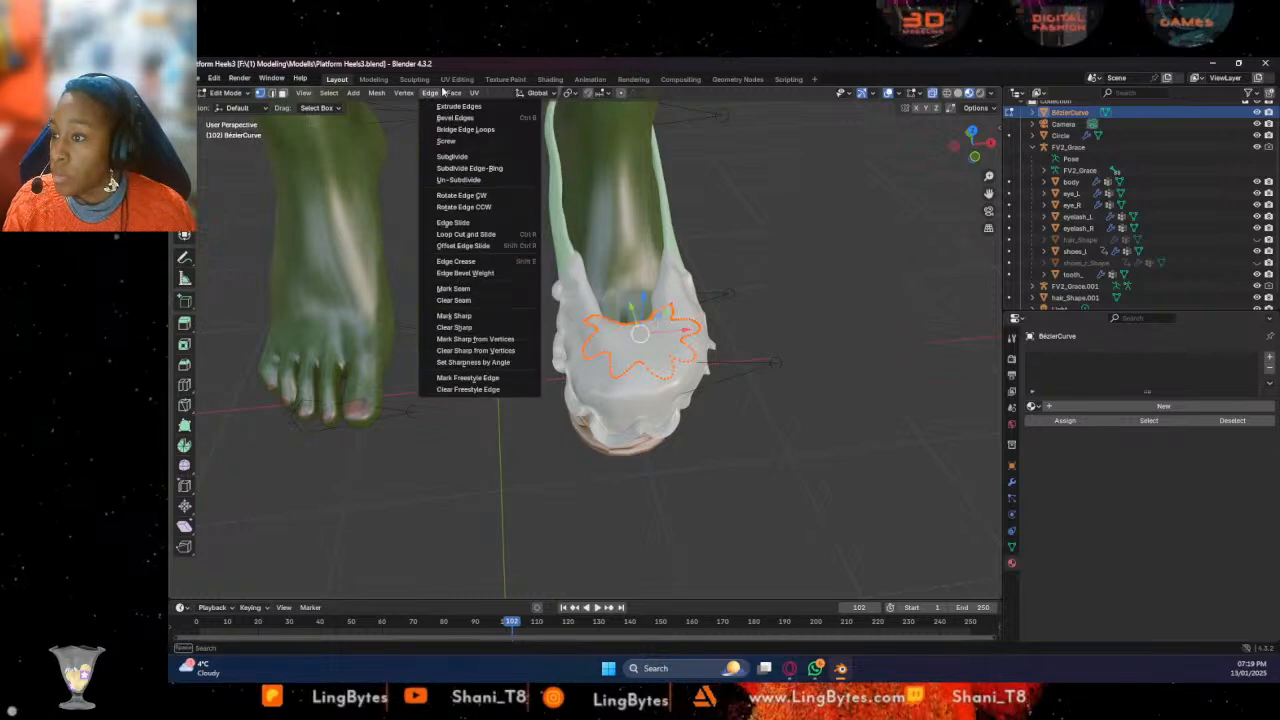
left_click(474, 230)
middle_click_drag(655, 315, 612, 271)
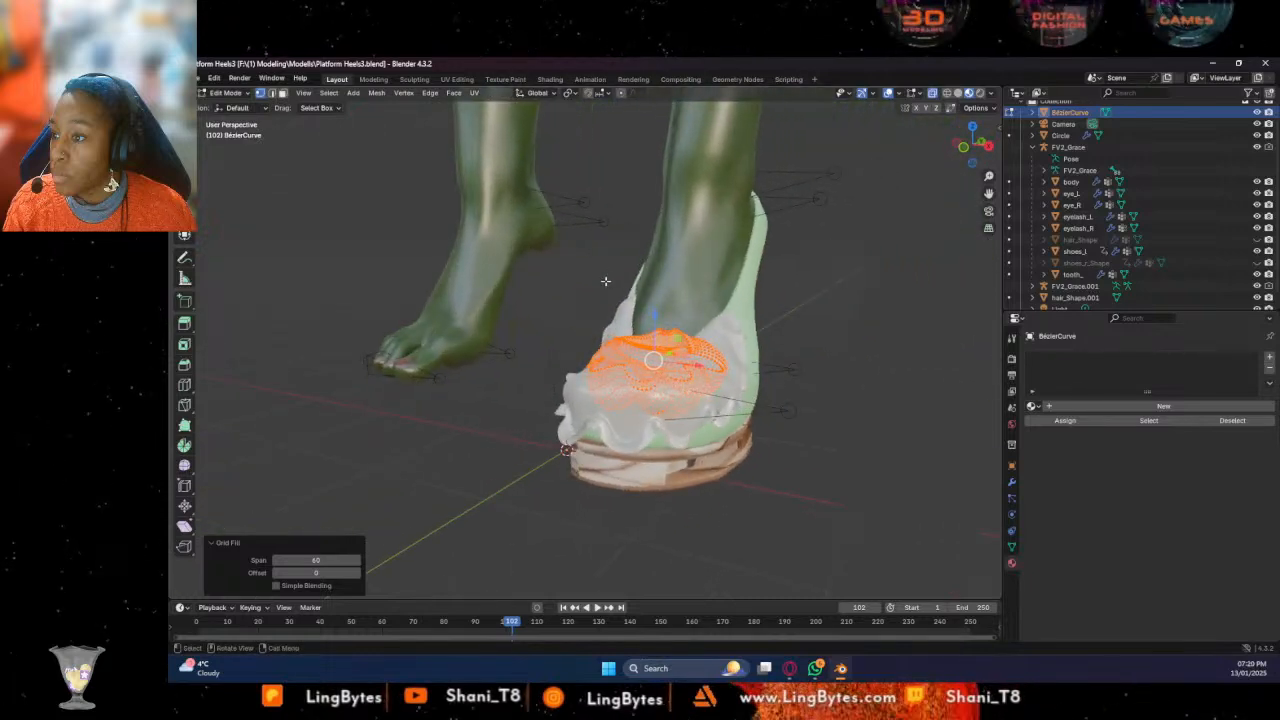
key("z")
left_click(619, 303)
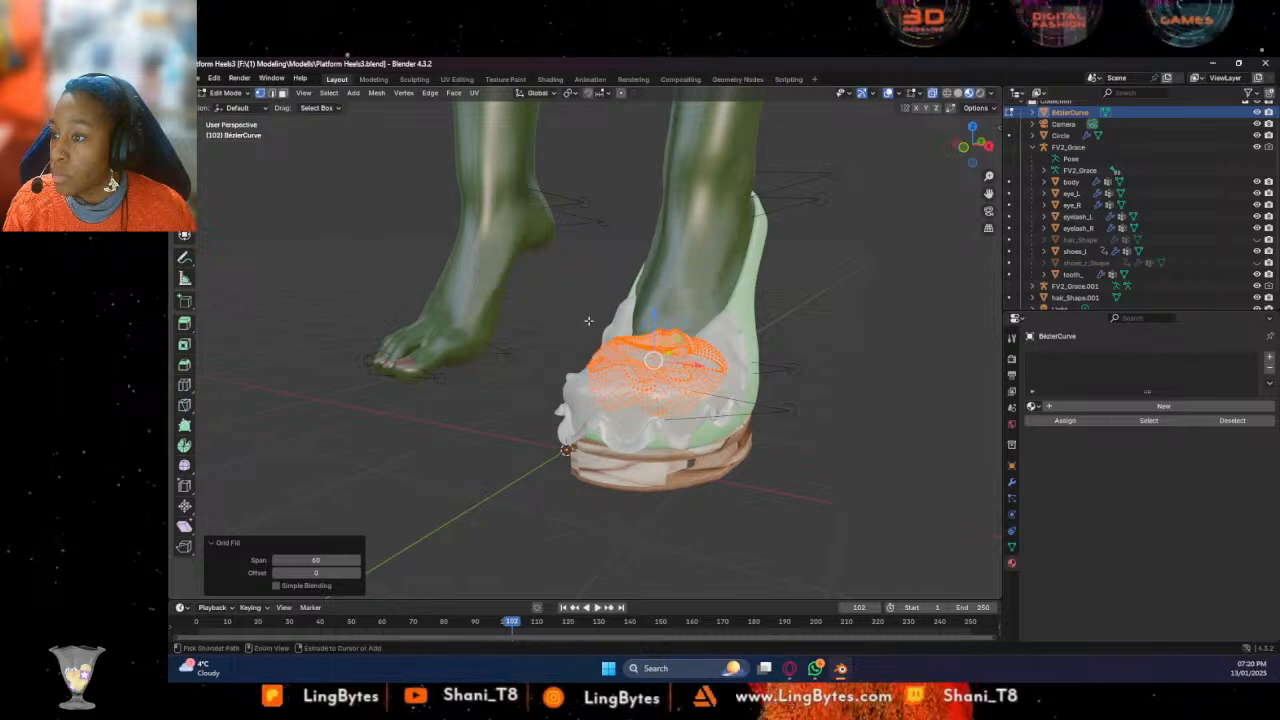
key("ctrl+z")
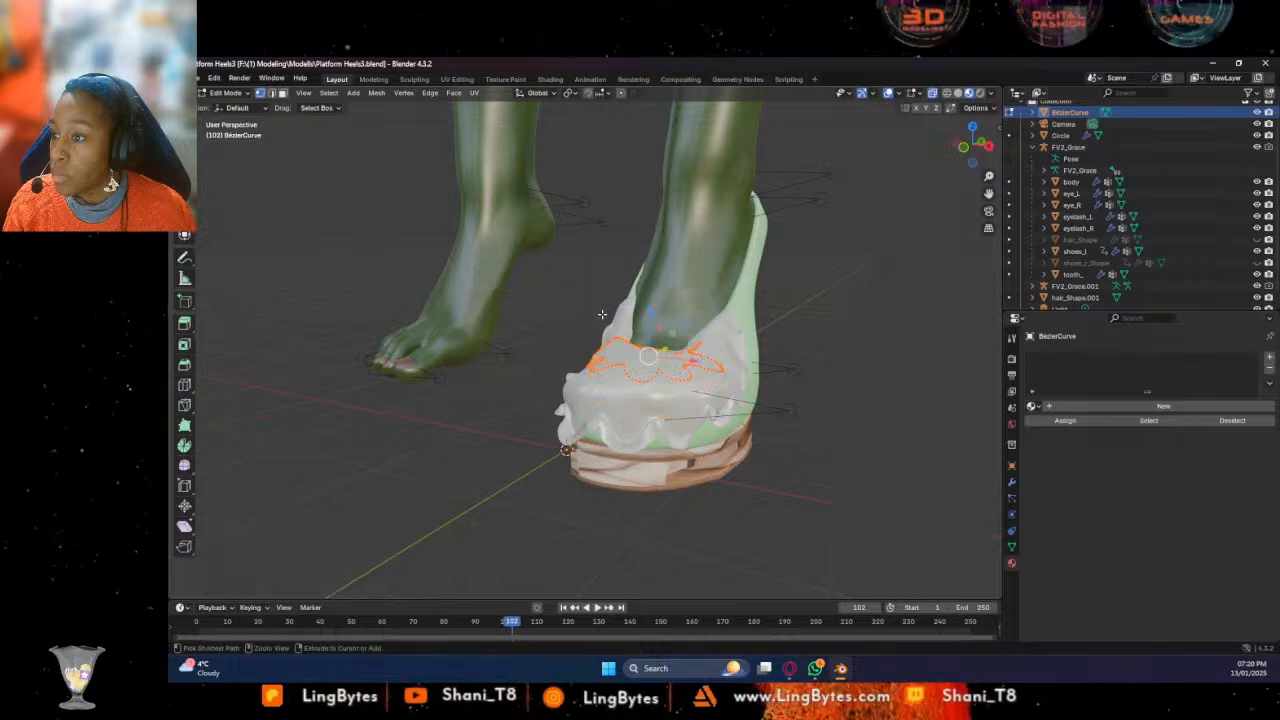
Fill the selected drip outline with faces using Grid Fill
left_click(453, 92)
left_click(491, 232)
middle_click_drag(619, 303, 655, 352)
Try the regular Fill operation on the grid-filled drip mesh and undo it
left_click(454, 93)
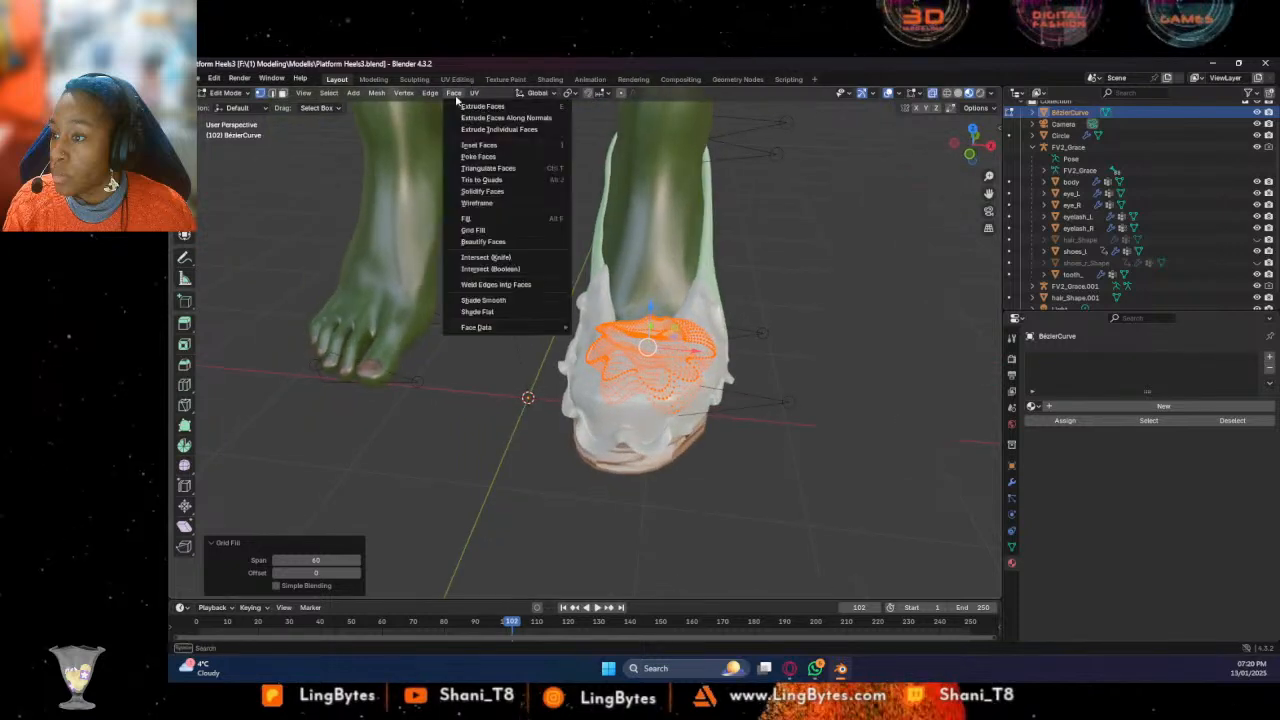
left_click(502, 218)
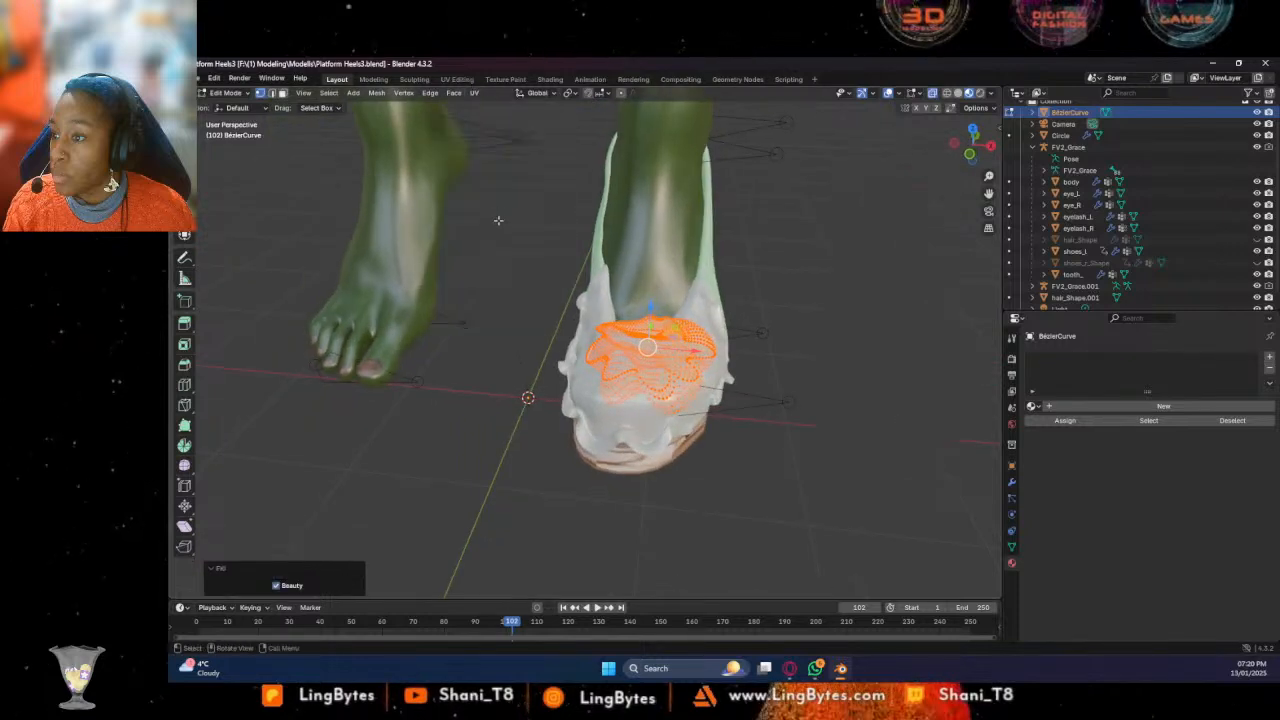
key("ctrl+z")
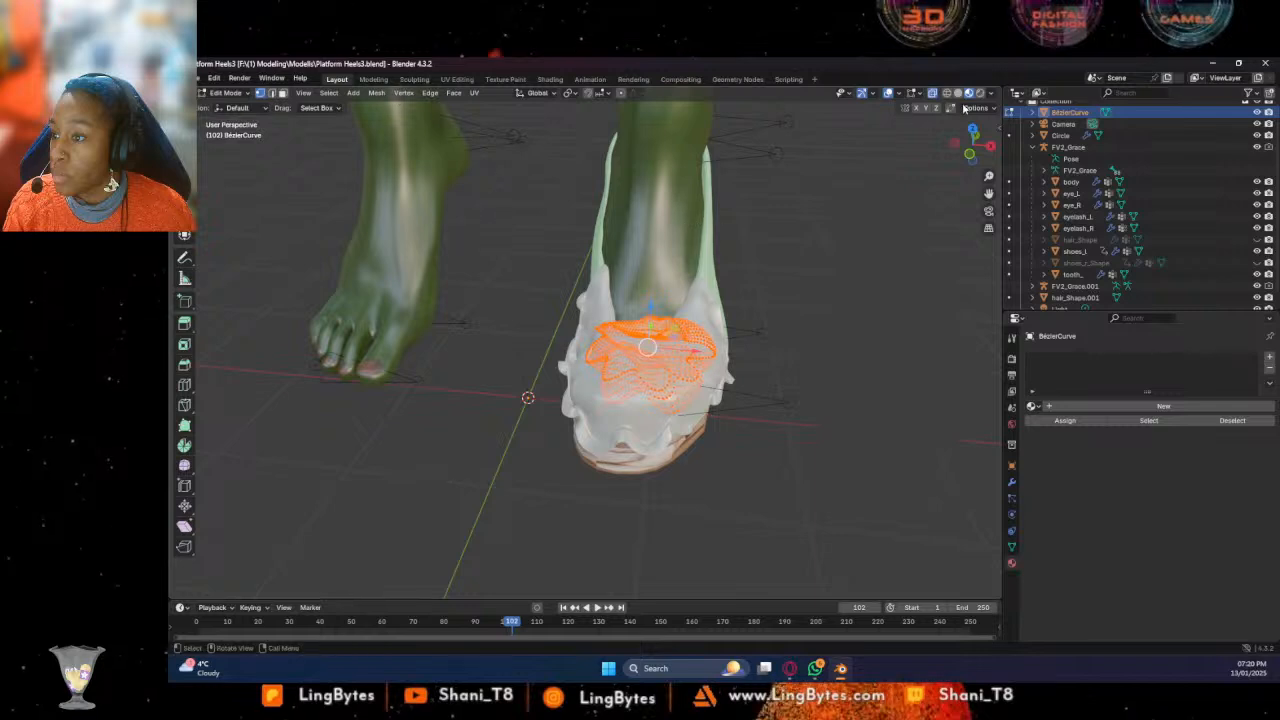
Lift the filled drip mesh about 0.55 m along Z and give it the existing Material.001
middle_click_drag(760, 262, 633, 278)
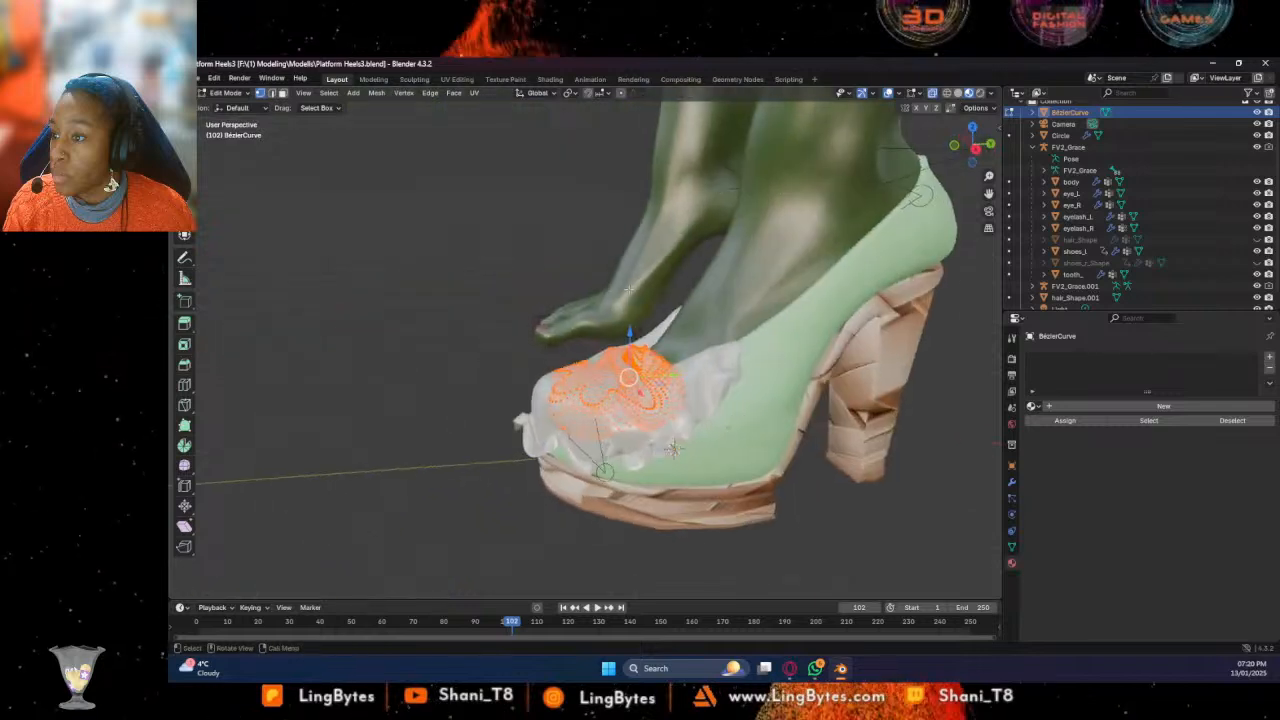
left_click_drag(630, 332, 631, 229)
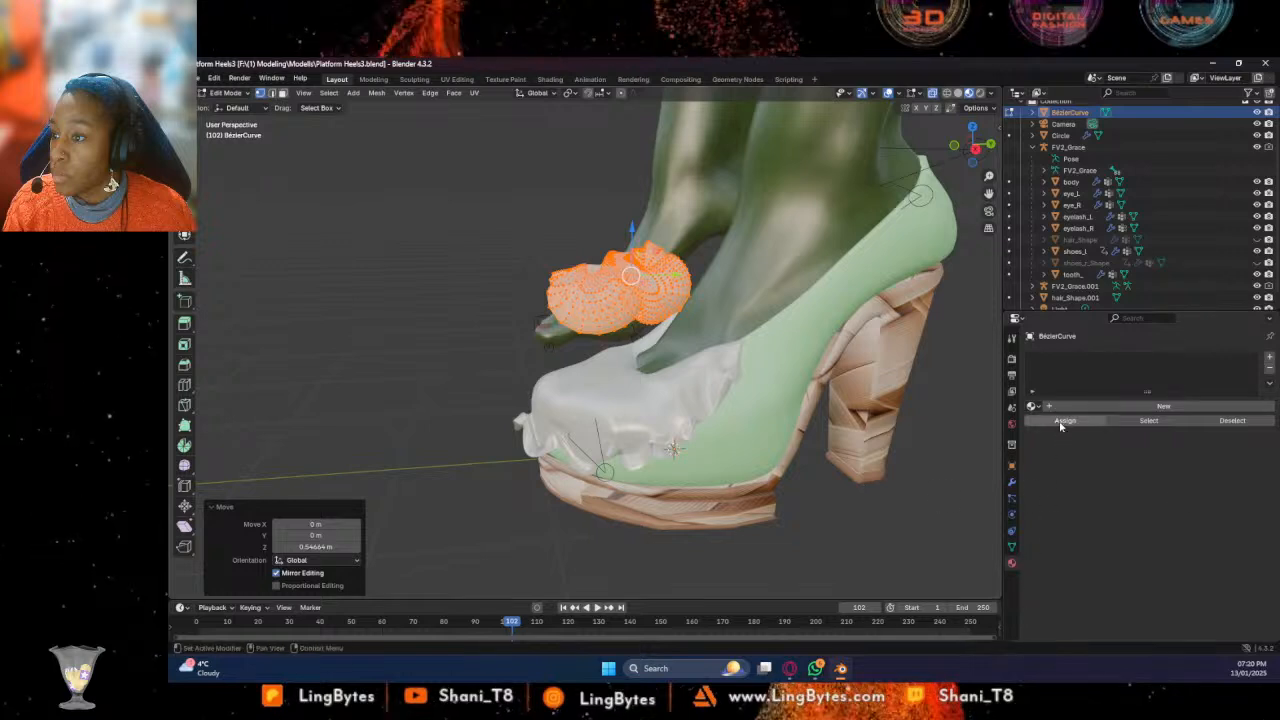
left_click(1040, 407)
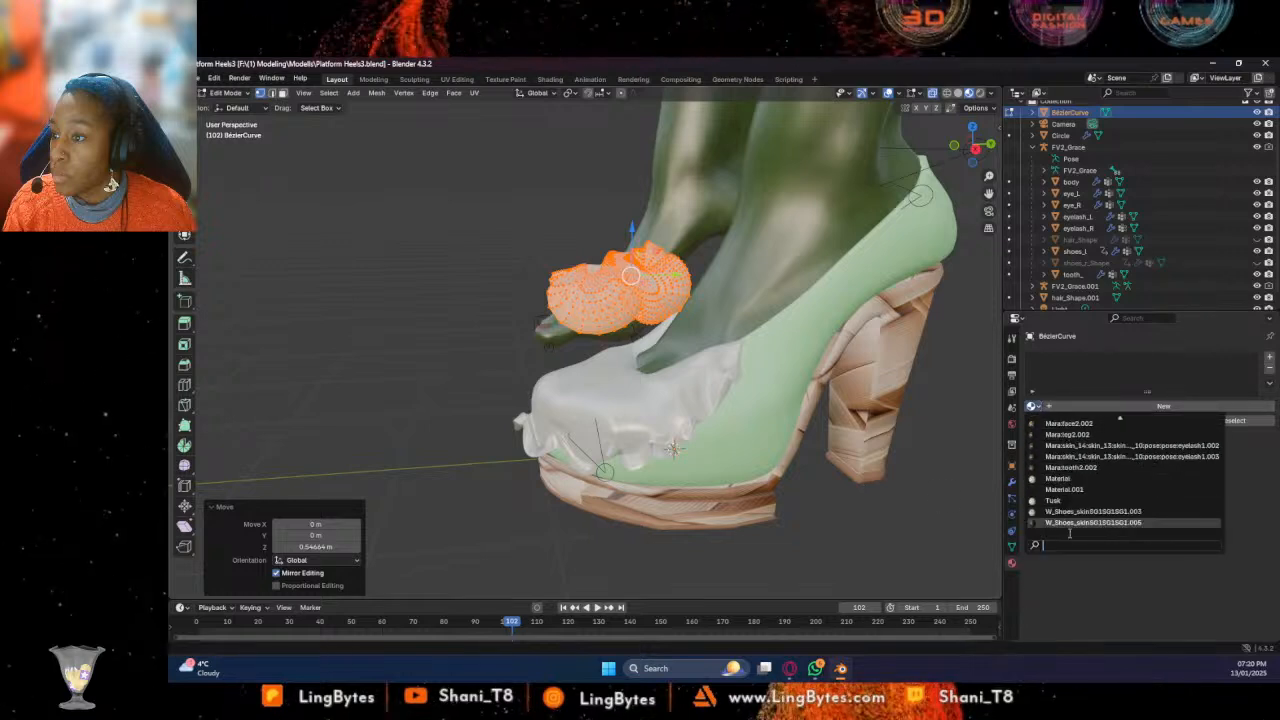
left_click(1064, 489)
Lower the drip mesh along Z back onto the toe cover and clear the selection
middle_click_drag(650, 380, 560, 380)
middle_click_drag(673, 426, 640, 420)
key("g")
key("z")
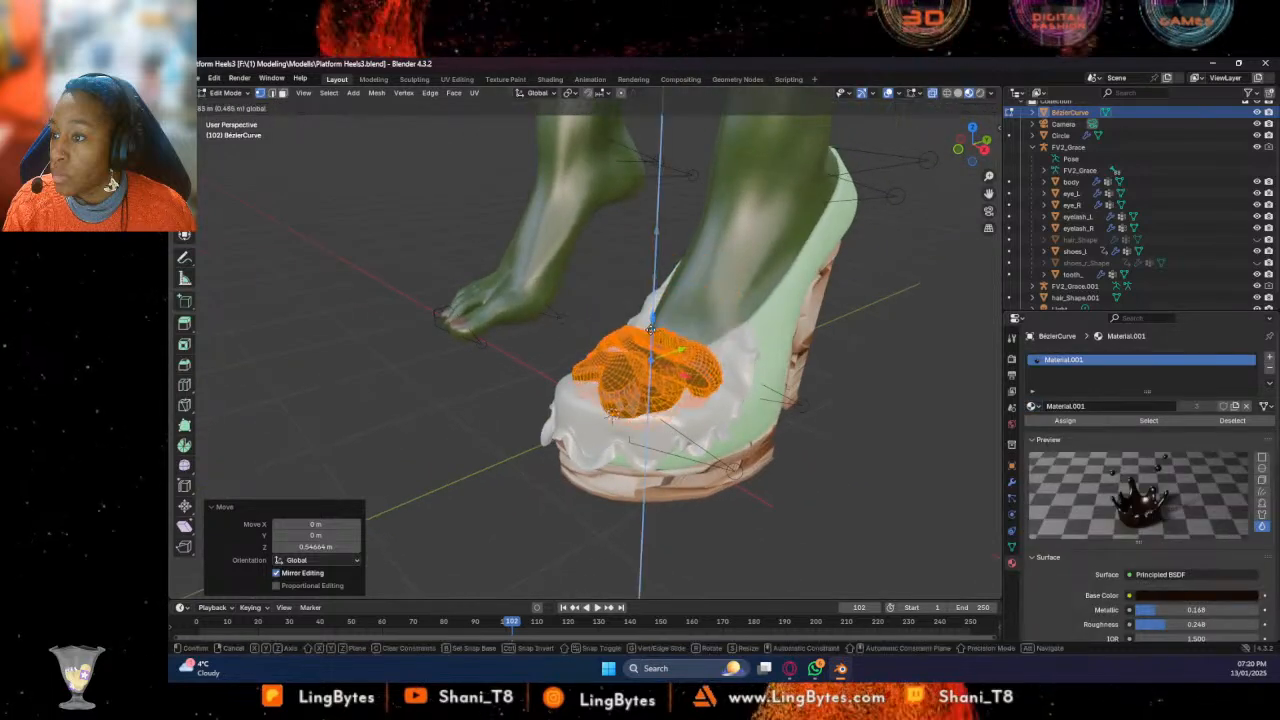
left_click(611, 415)
middle_click_drag(611, 415, 689, 347)
left_click(708, 485)
Subdivide the whole drip mesh and deselect it
right_click(656, 344)
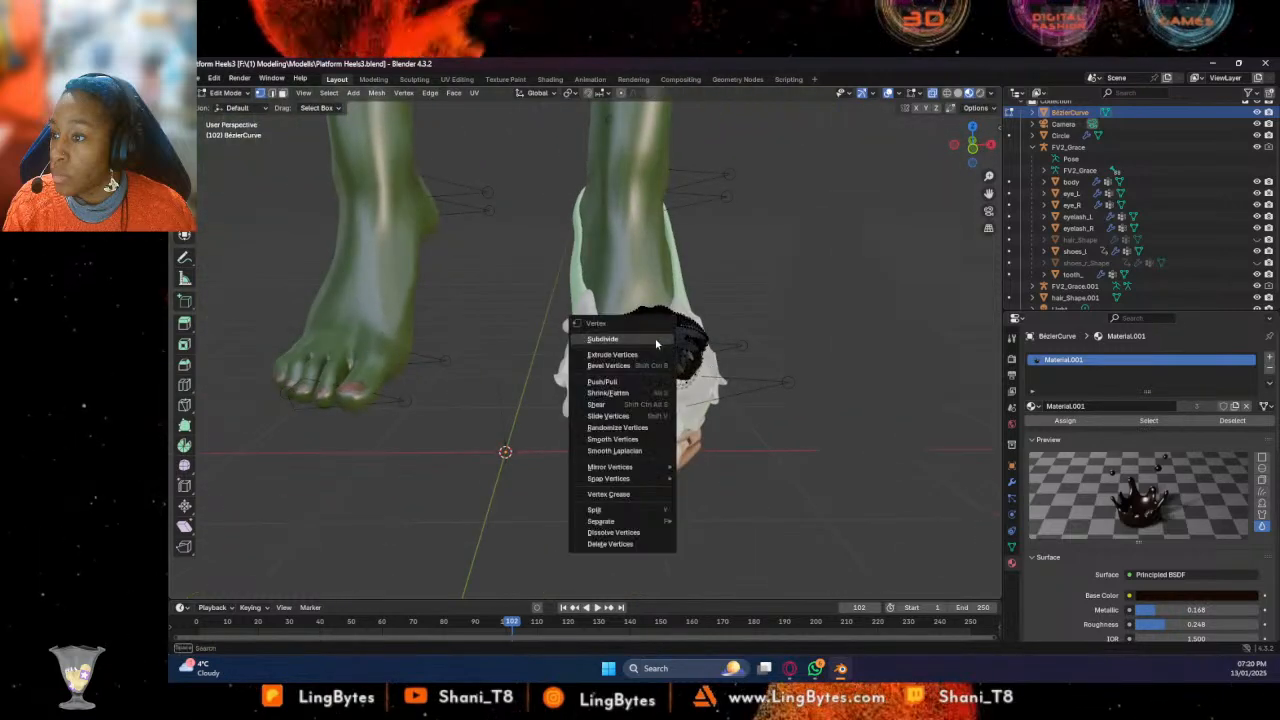
left_click(620, 338)
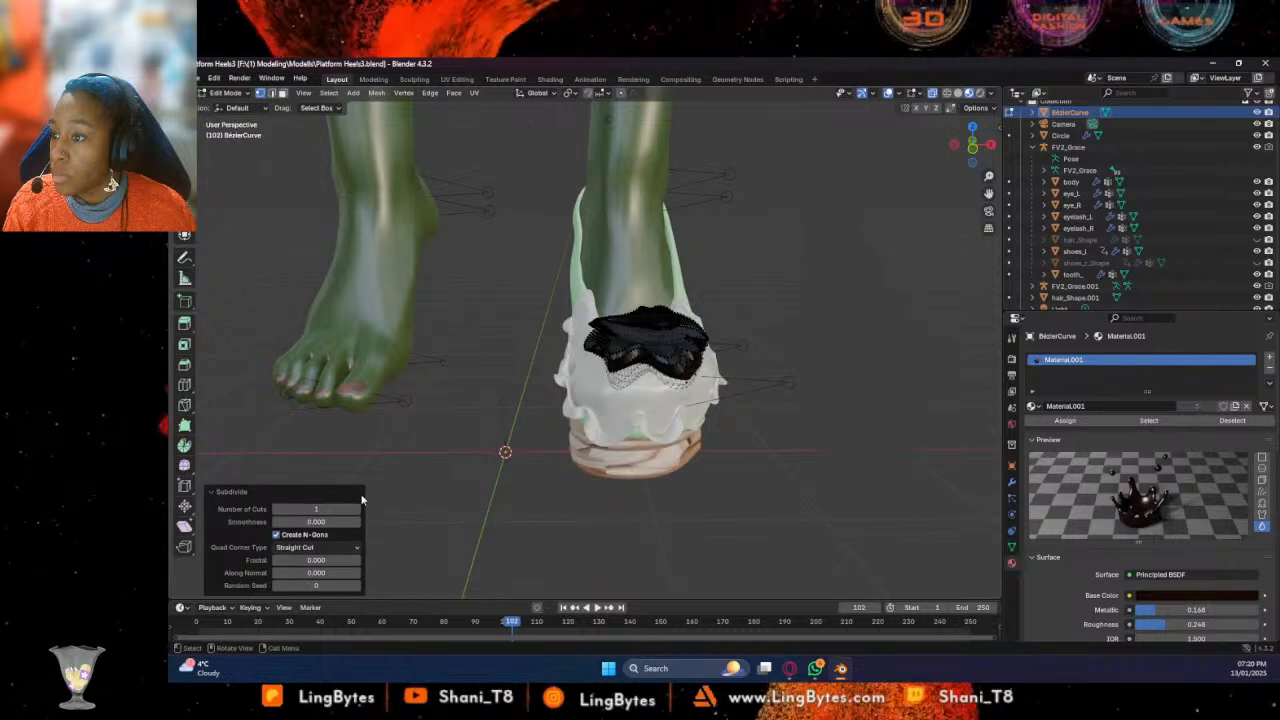
key("a")
right_click(612, 360)
left_click(556, 362)
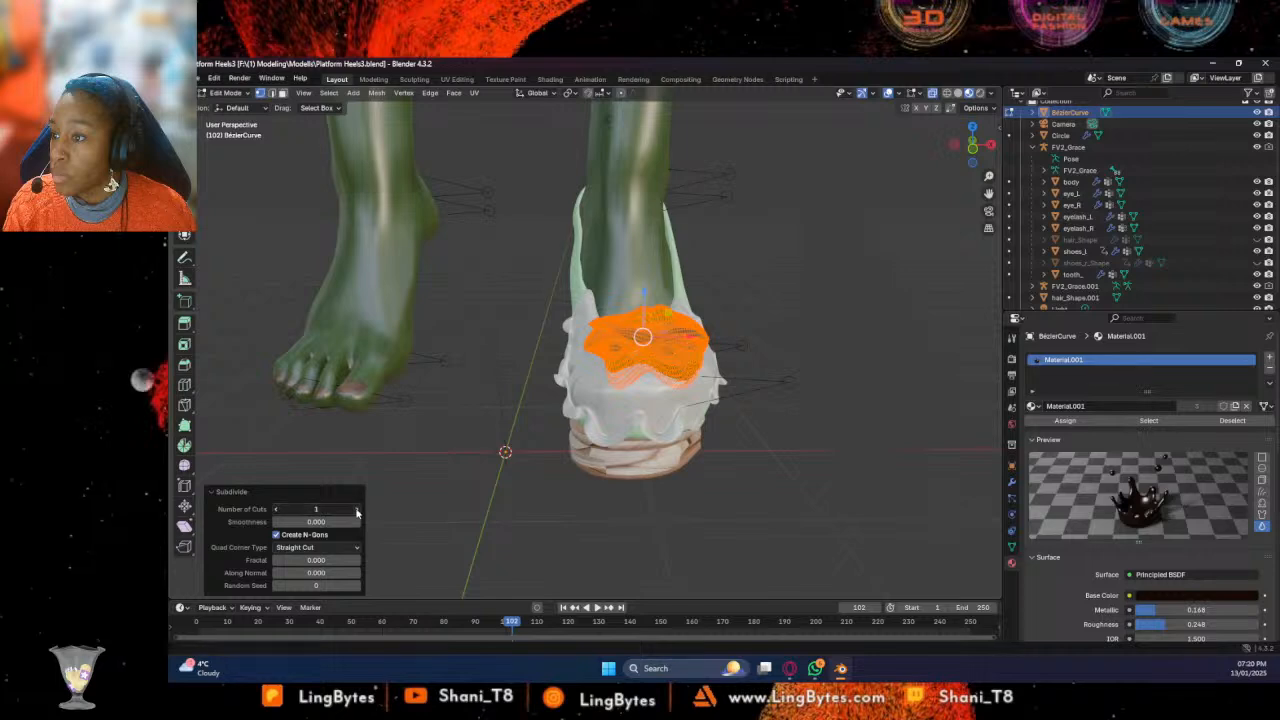
left_click(383, 252)
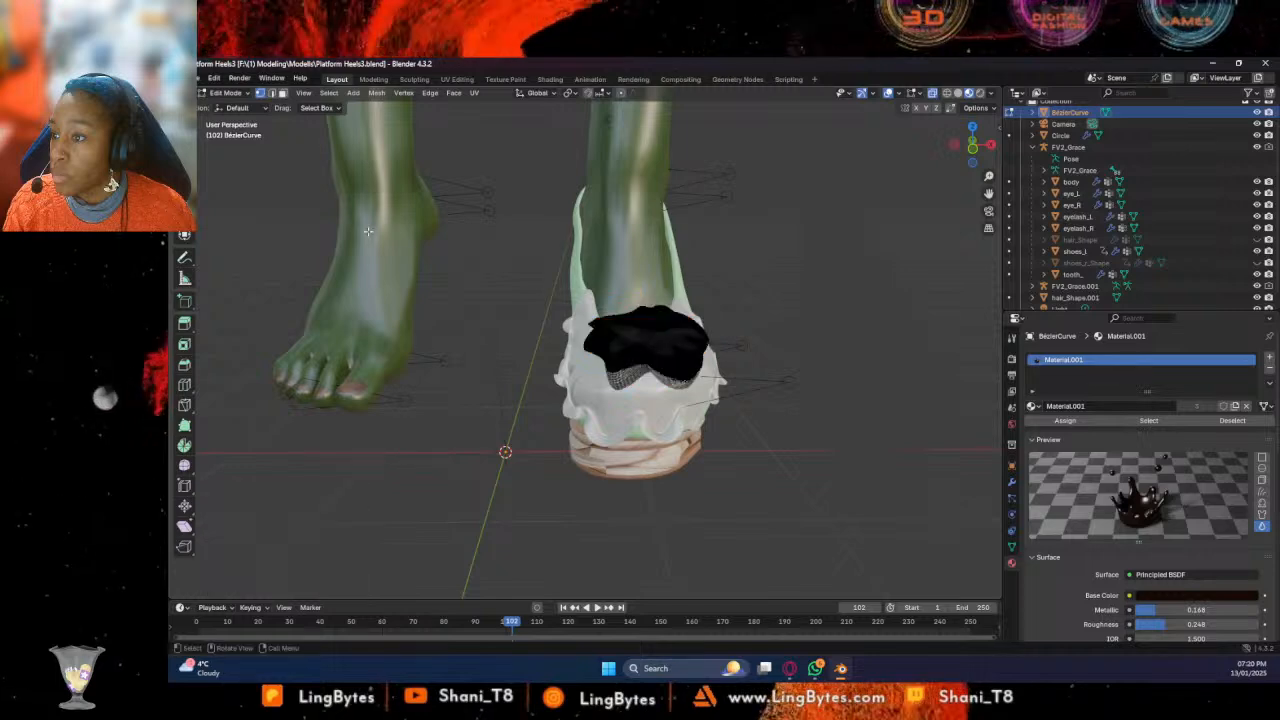
Return to Object Mode and select the dark drip mesh on the toe cover
left_click(224, 93)
left_click(235, 107)
middle_click_drag(744, 368, 700, 357)
left_click(670, 349)
left_click(670, 350)
middle_click_drag(672, 352, 772, 408)
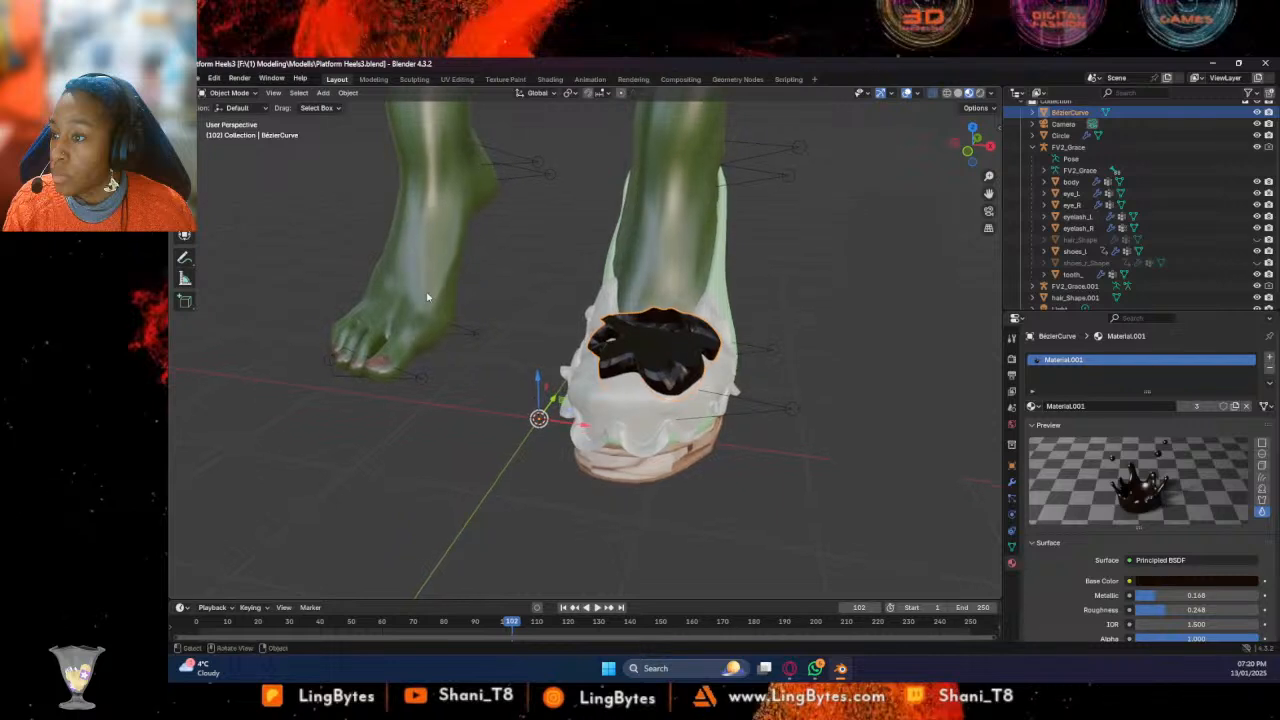
Try rotating the drip mesh about the Y axis around its distant origin and undo it
left_click(185, 193)
left_click_drag(558, 384, 567, 391)
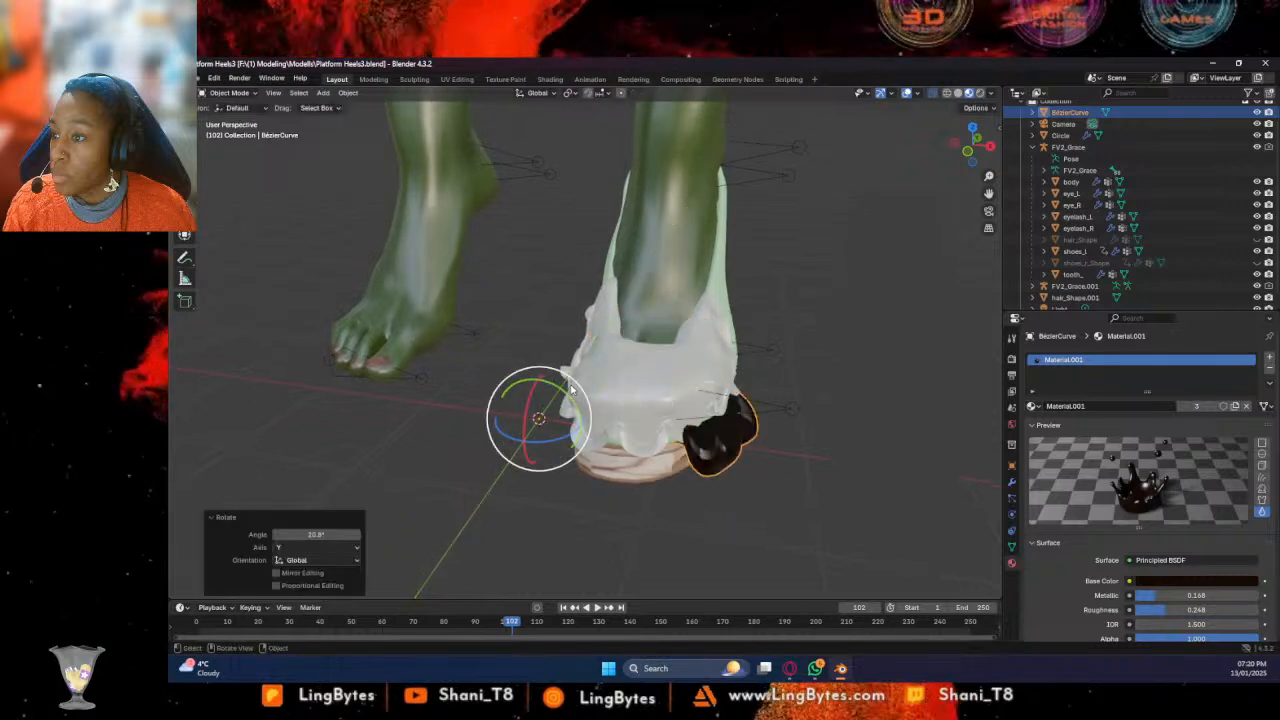
key("ctrl+z")
Set the drip mesh's origin to the centre of its geometry
right_click(666, 341)
mouse_move(620, 351)
left_click(720, 363)
Flip the drip mesh by rotating it about 168° around Y and about 169° around Z
left_click_drag(663, 318, 628, 393)
middle_click_drag(628, 393, 604, 348)
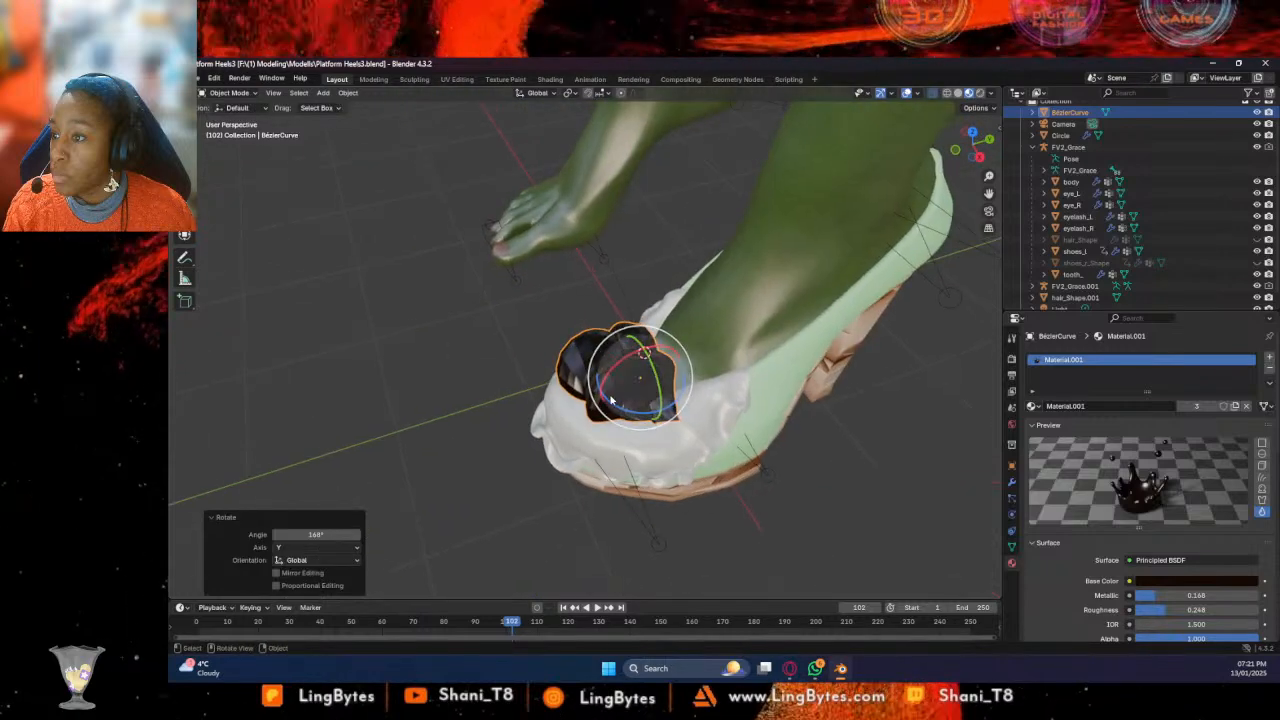
left_click_drag(605, 392, 709, 324)
middle_click_drag(709, 324, 682, 292)
Move the drip mesh about -0.26 m along Y and shift it about -0.06 m along X over the toe
left_click(184, 172)
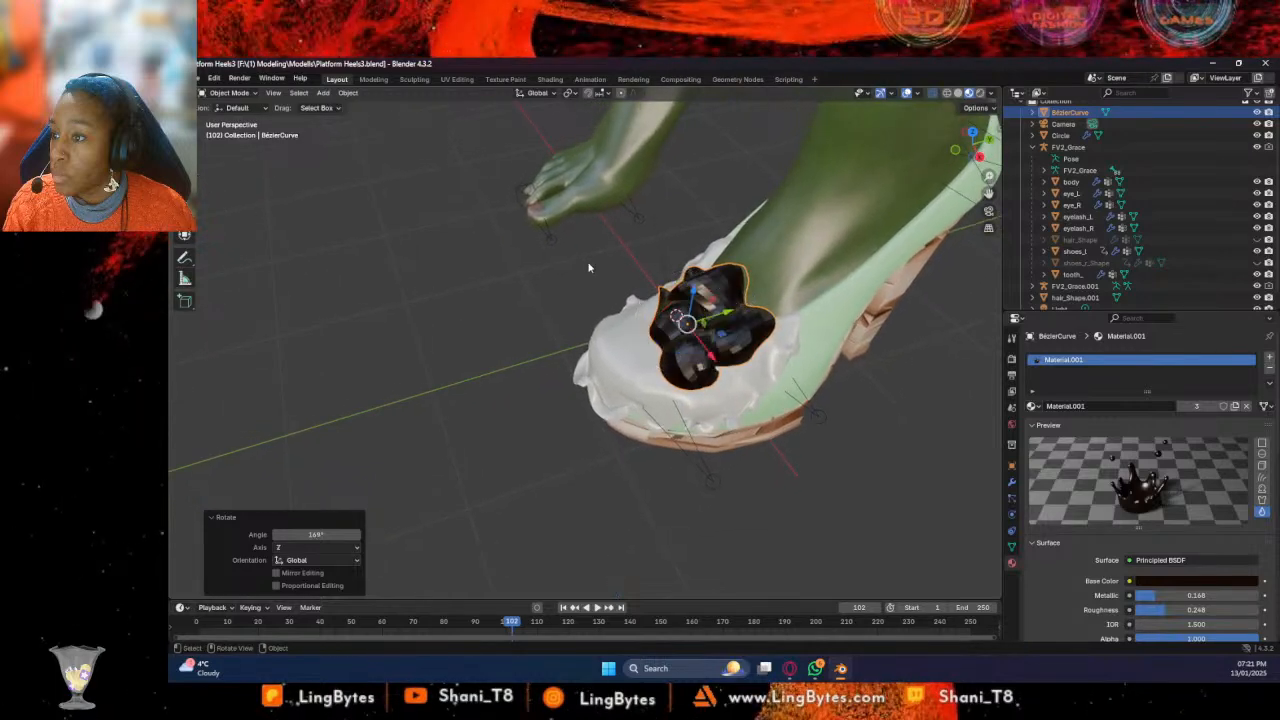
left_click_drag(732, 311, 706, 346)
middle_click_drag(706, 346, 740, 270)
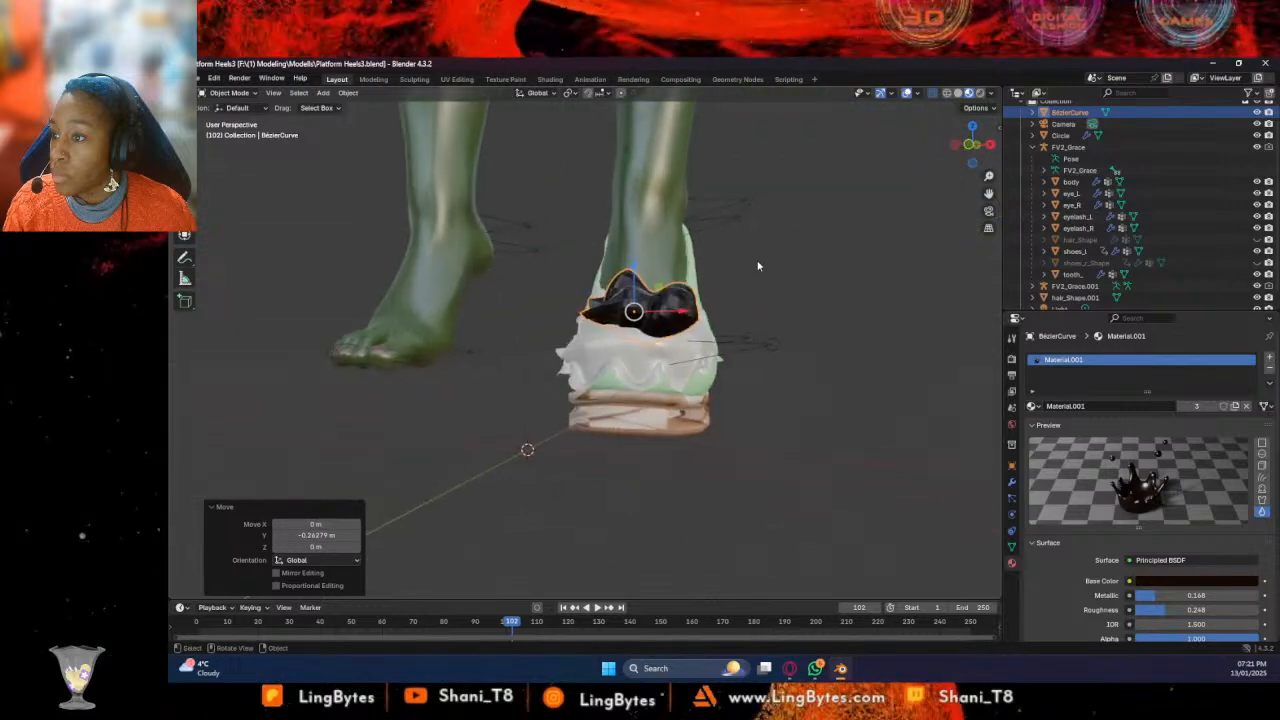
left_click_drag(676, 311, 667, 313)
middle_click_drag(667, 313, 660, 377)
key("g")
key("x")
left_click(655, 303)
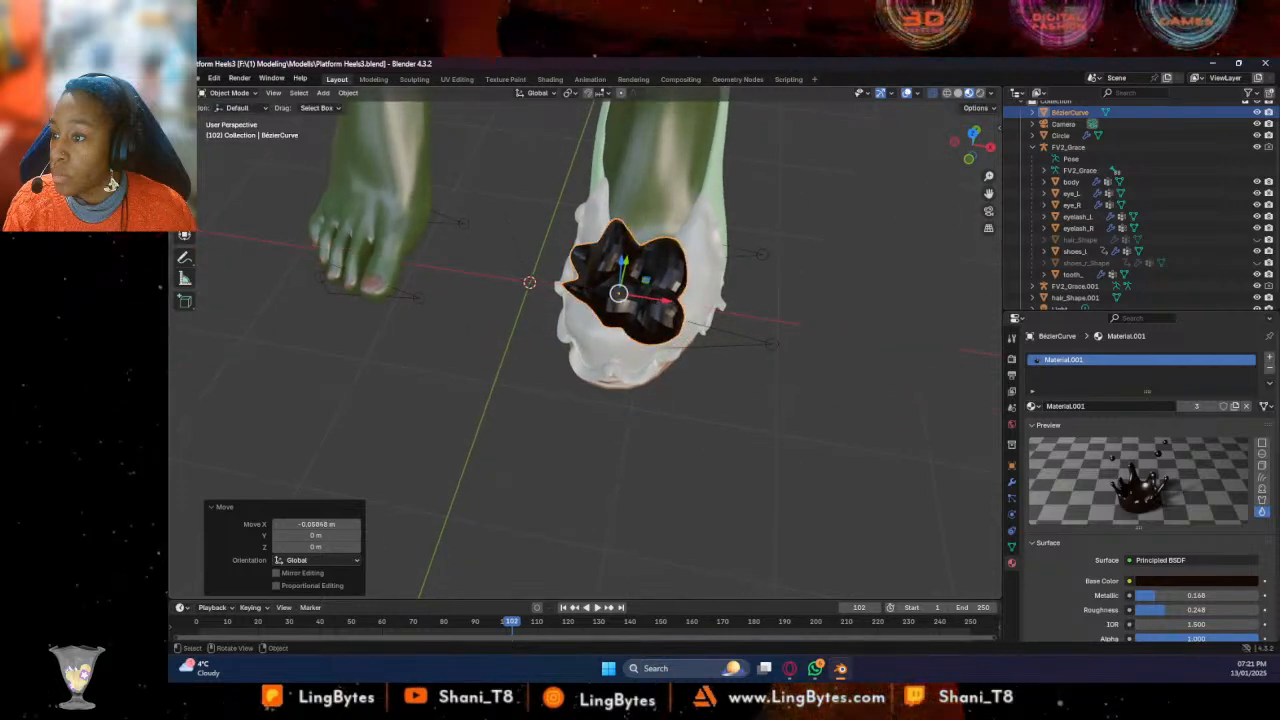
Scale the drip mesh uniformly to about 0.82 and flatten it along Z to about 0.6
key("s")
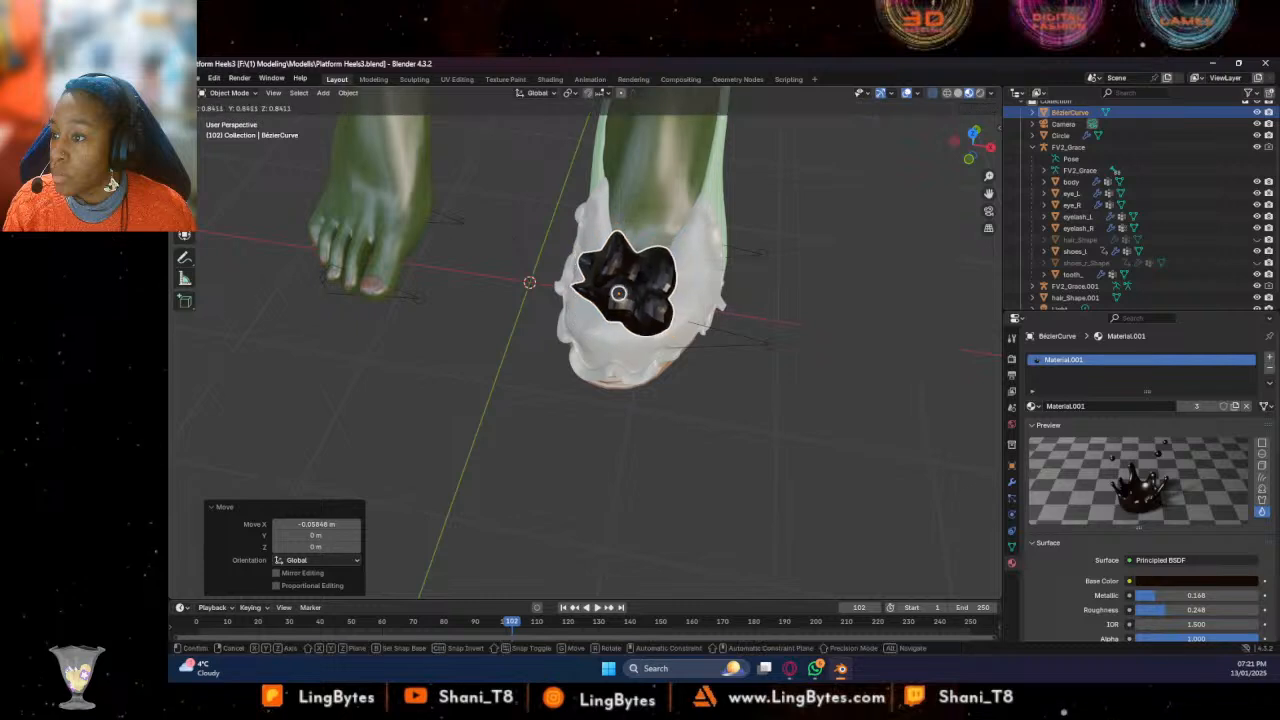
left_click(644, 267)
middle_click_drag(644, 267, 640, 222)
key("s")
key("z")
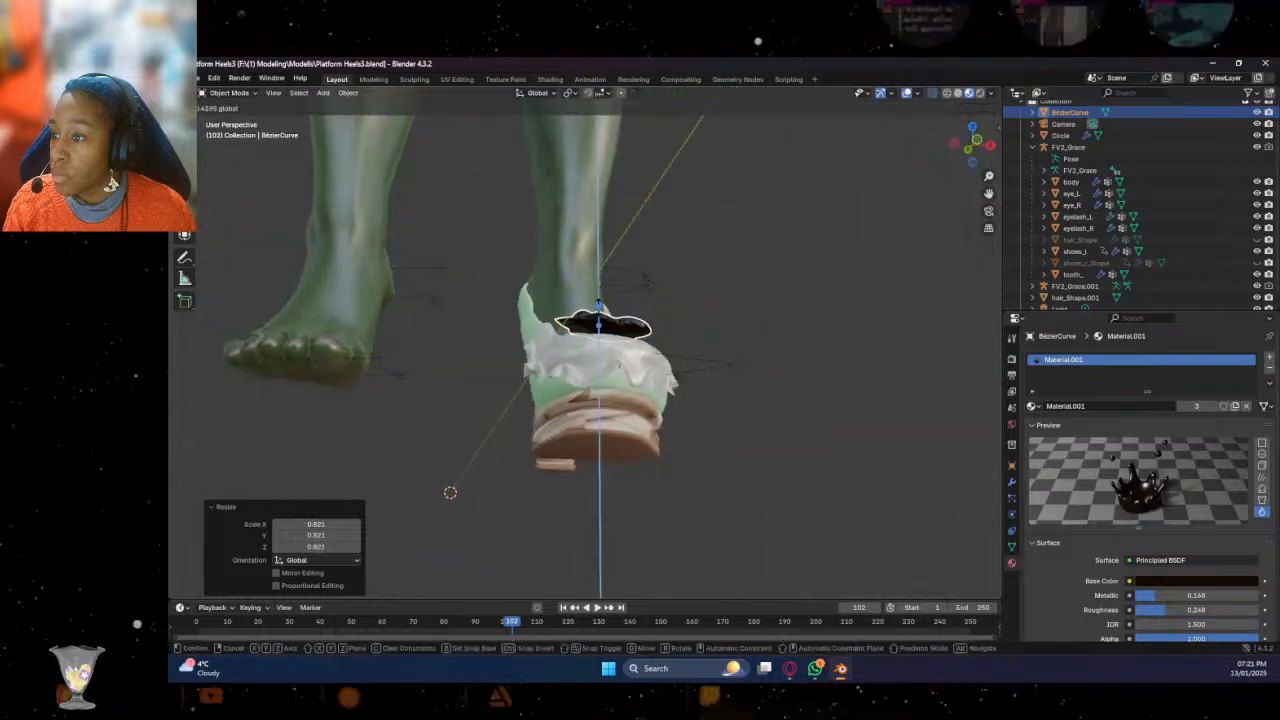
left_click(597, 306)
middle_click_drag(597, 306, 584, 354)
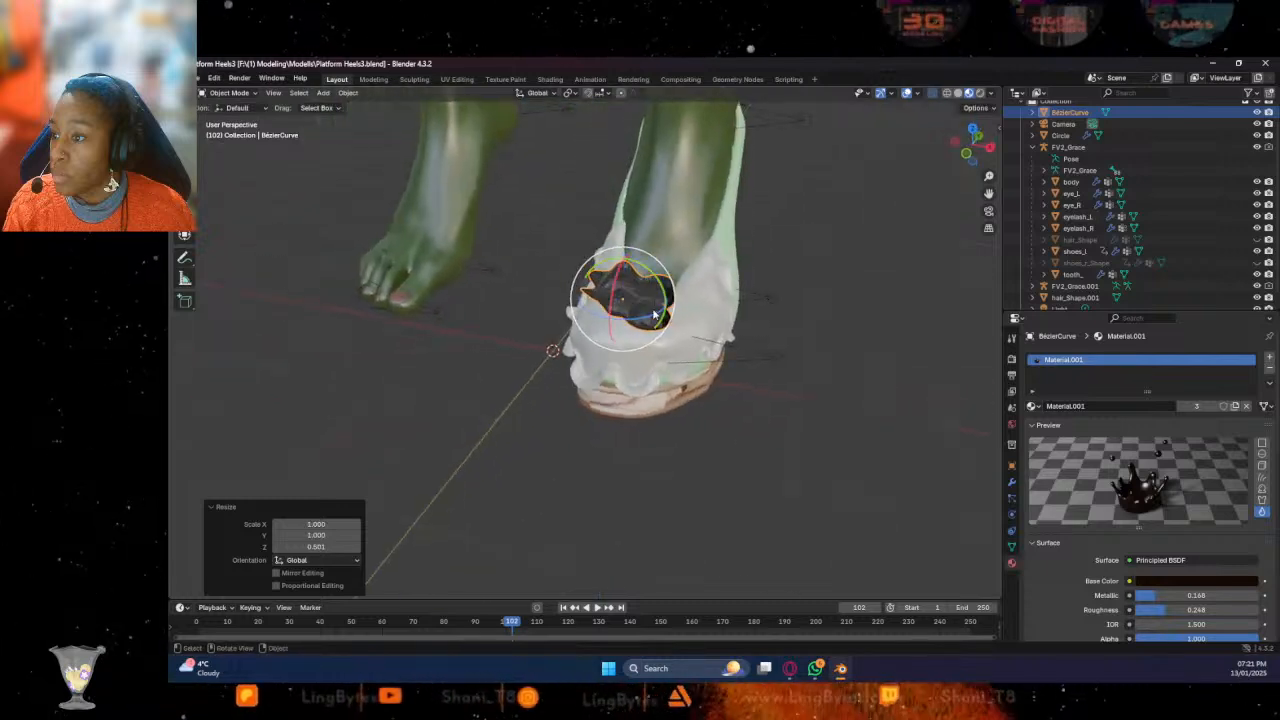
Rotate the drip mesh about 17° around Y and tilt it slightly around X to follow the toe's slope
key("g")
left_click_drag(613, 306, 672, 297)
key("ctrl+z")
middle_click_drag(672, 297, 600, 247)
left_click_drag(651, 290, 638, 286)
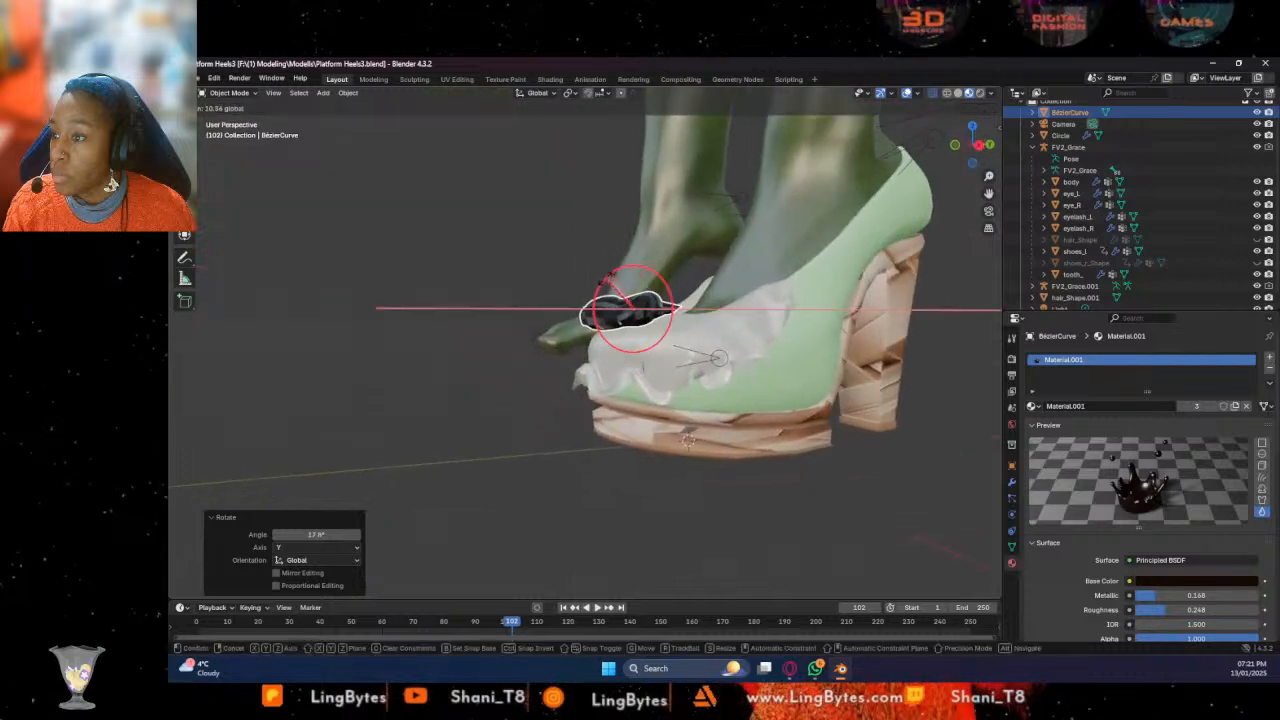
Move the drip mesh about 0.16 m along Y and about 0.06 m along X to centre it over the toe cover
left_click_drag(670, 316, 696, 309)
middle_click_drag(696, 309, 786, 366)
key("g")
key("x")
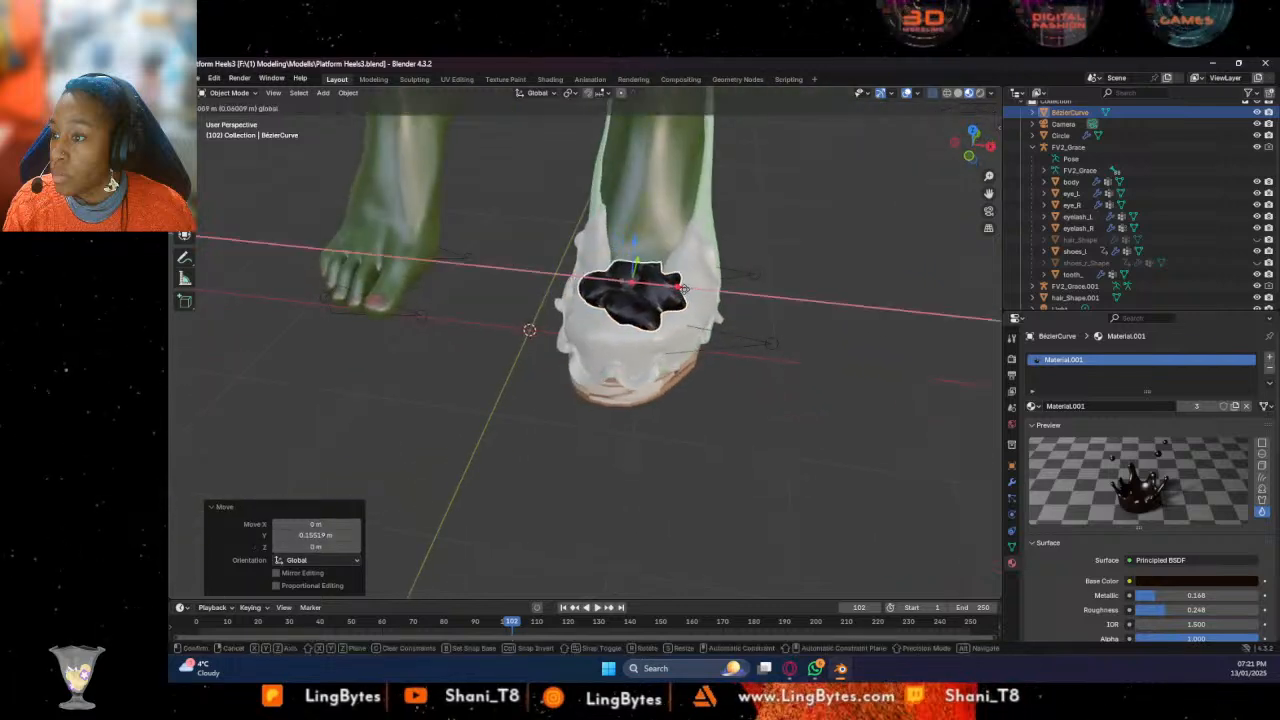
left_click(680, 292)
Try Shade Smooth on the drip mesh and undo it
right_click(592, 292)
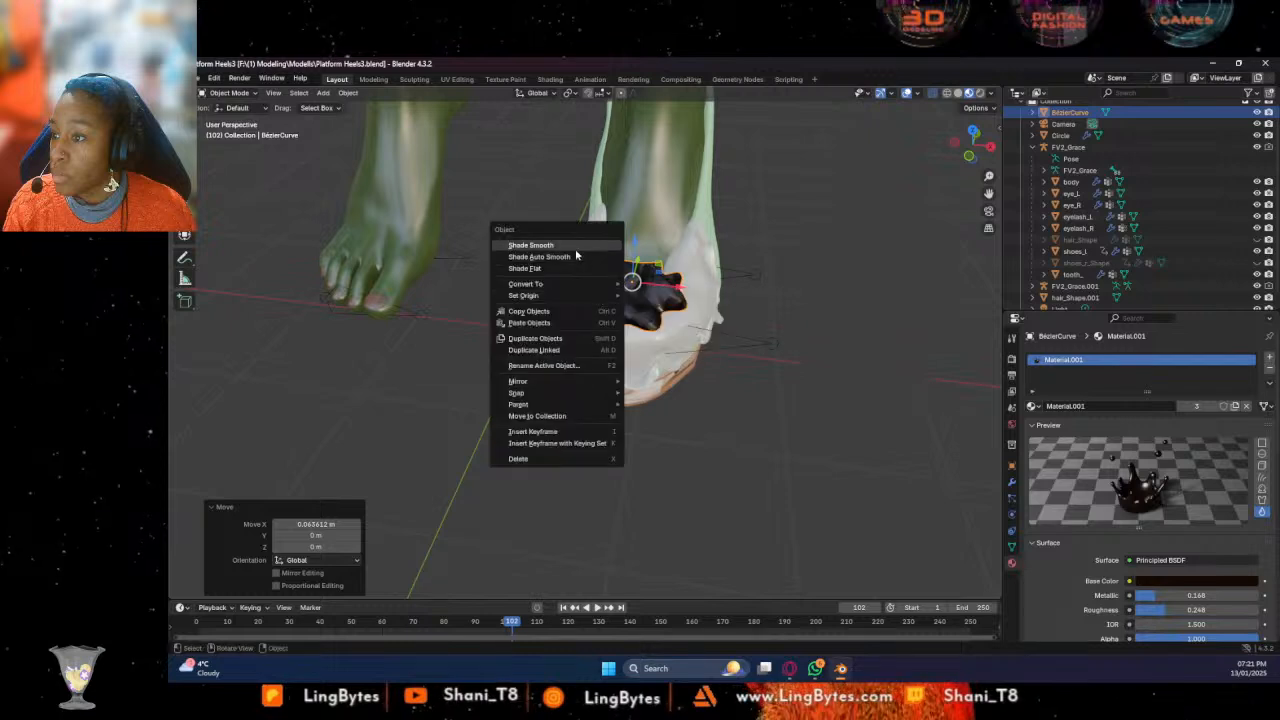
left_click(575, 248)
left_click(229, 93)
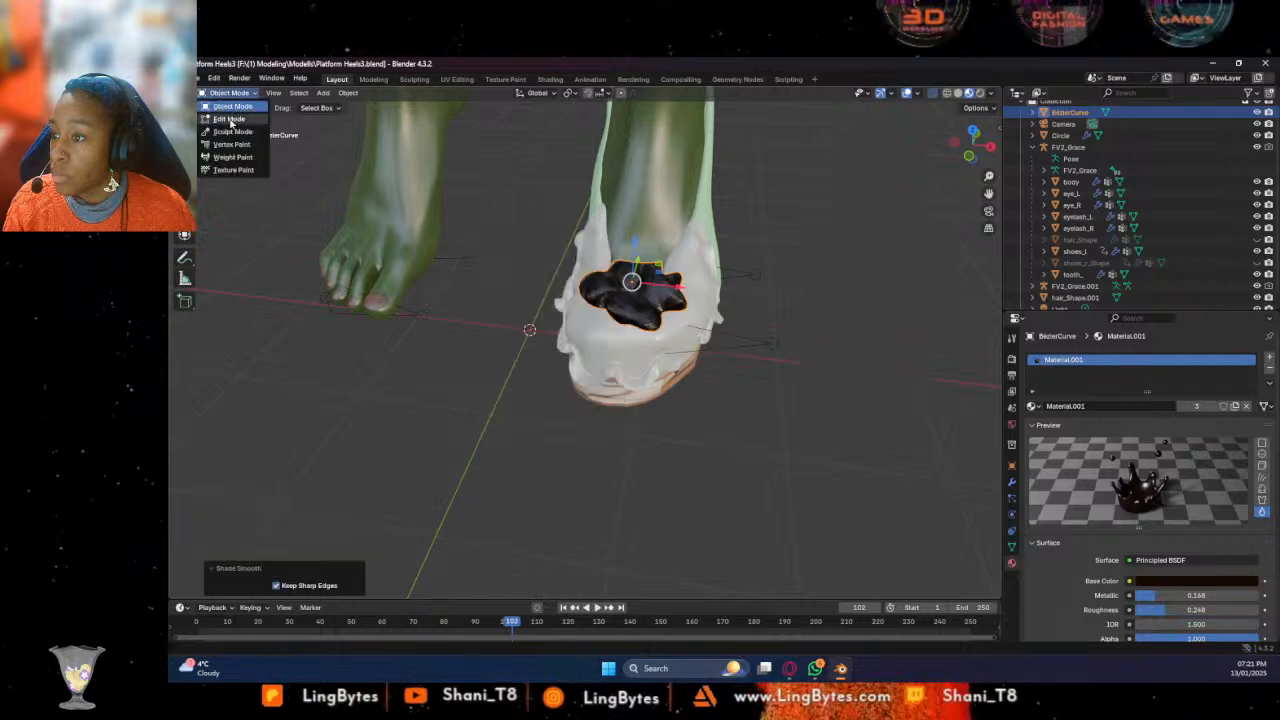
left_click(456, 401)
key("ctrl+z")
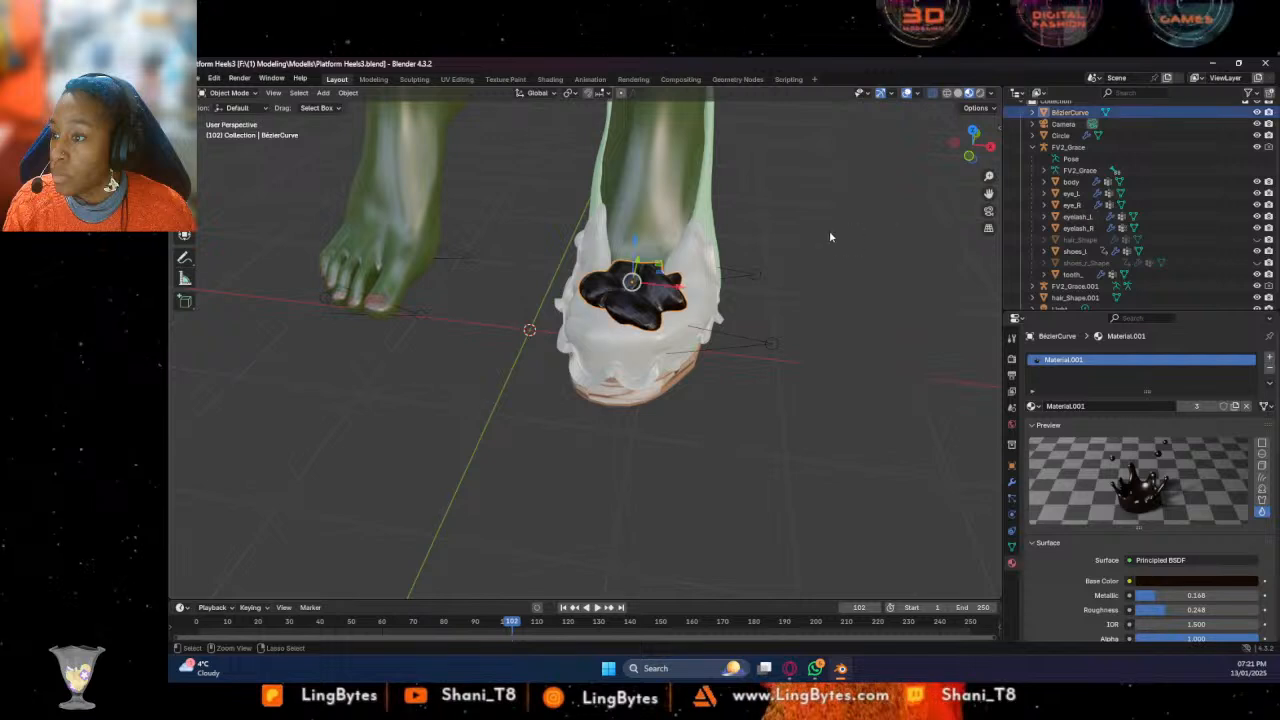
Switch the drip mesh to Edit Mode and select all of its vertices
left_click(231, 93)
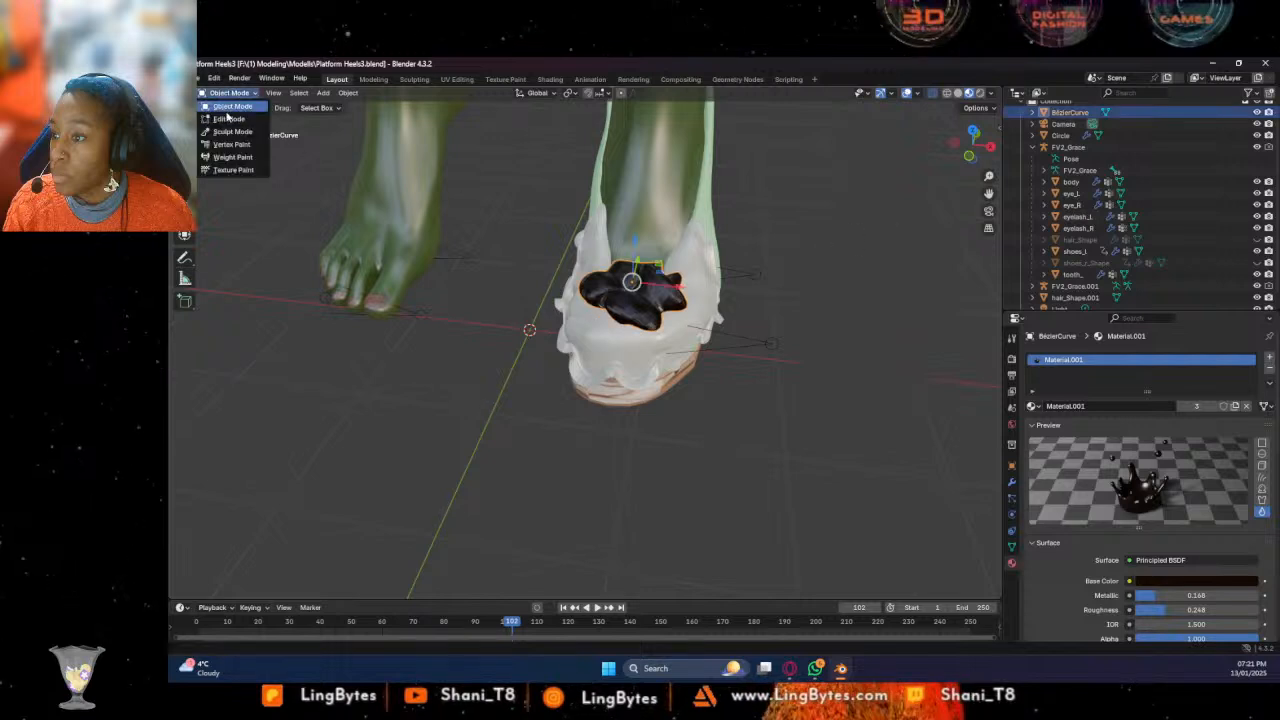
left_click(230, 119)
left_click_drag(585, 204, 732, 356)
left_click(788, 298)
left_click_drag(796, 226, 472, 386)
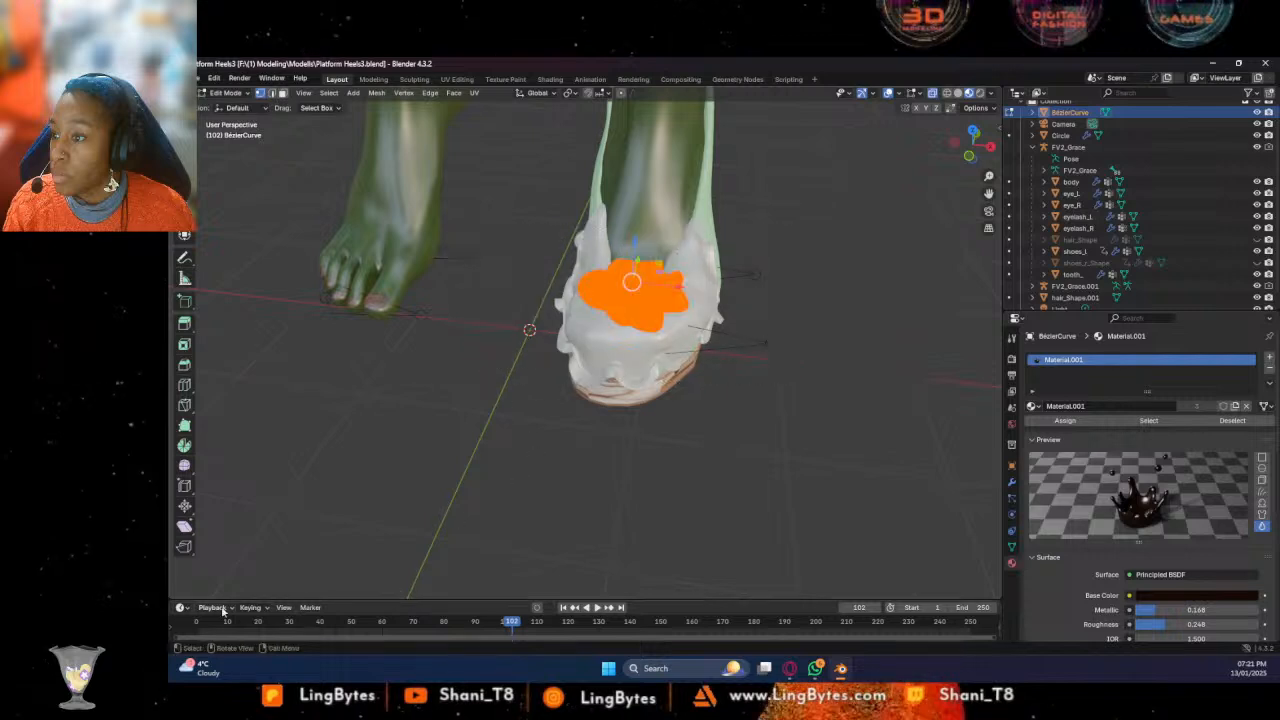
left_click(283, 608)
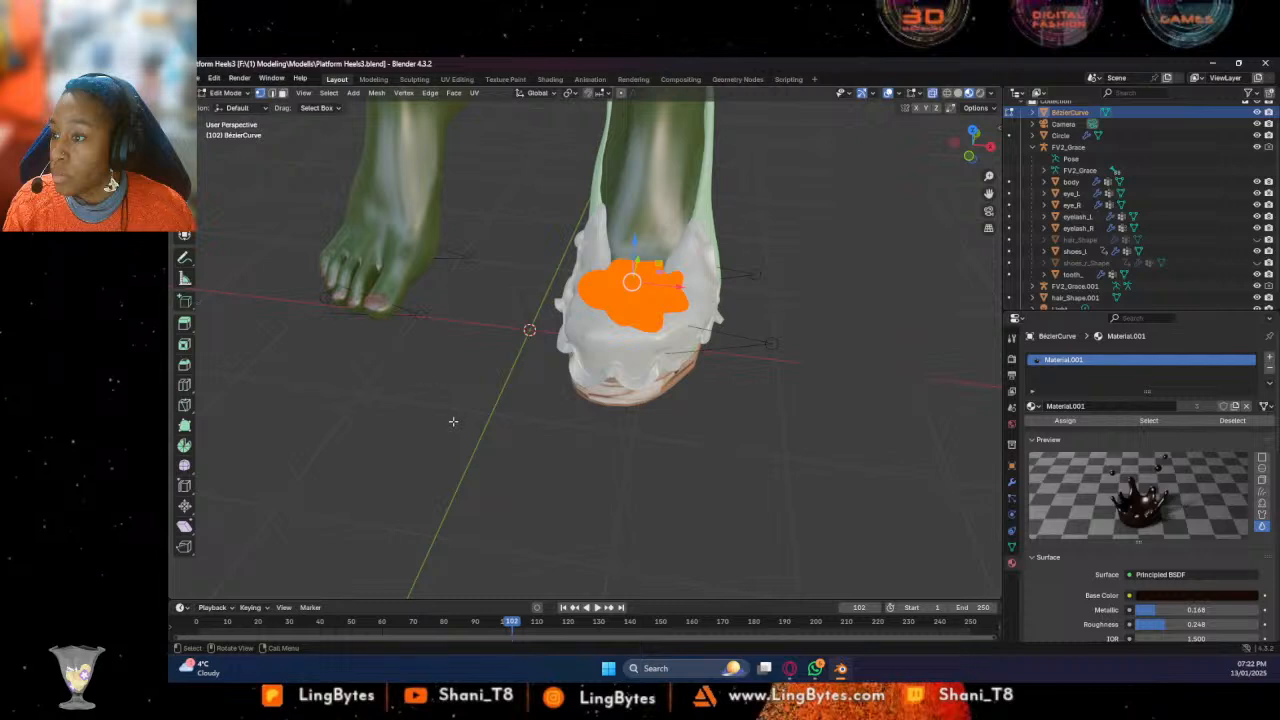
Try subdividing the drip mesh with 2 cuts, undo it and return to Object Mode
right_click(593, 266)
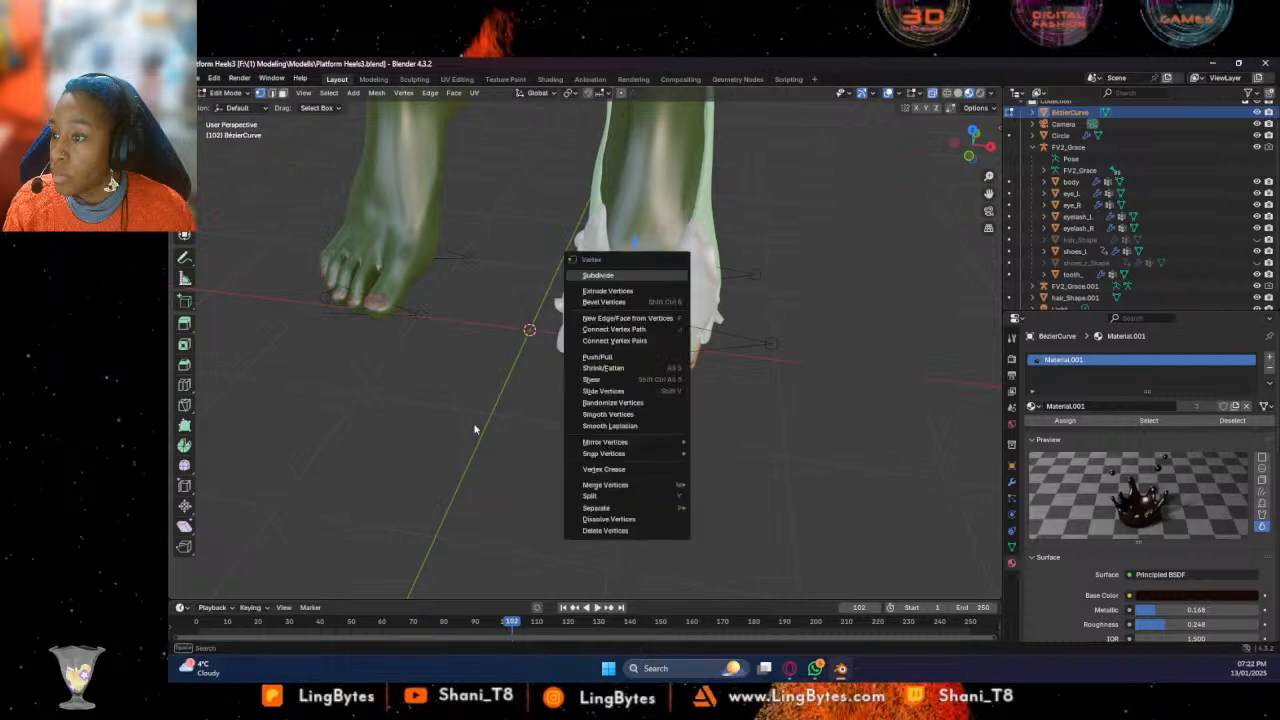
key("Return")
left_click(357, 509)
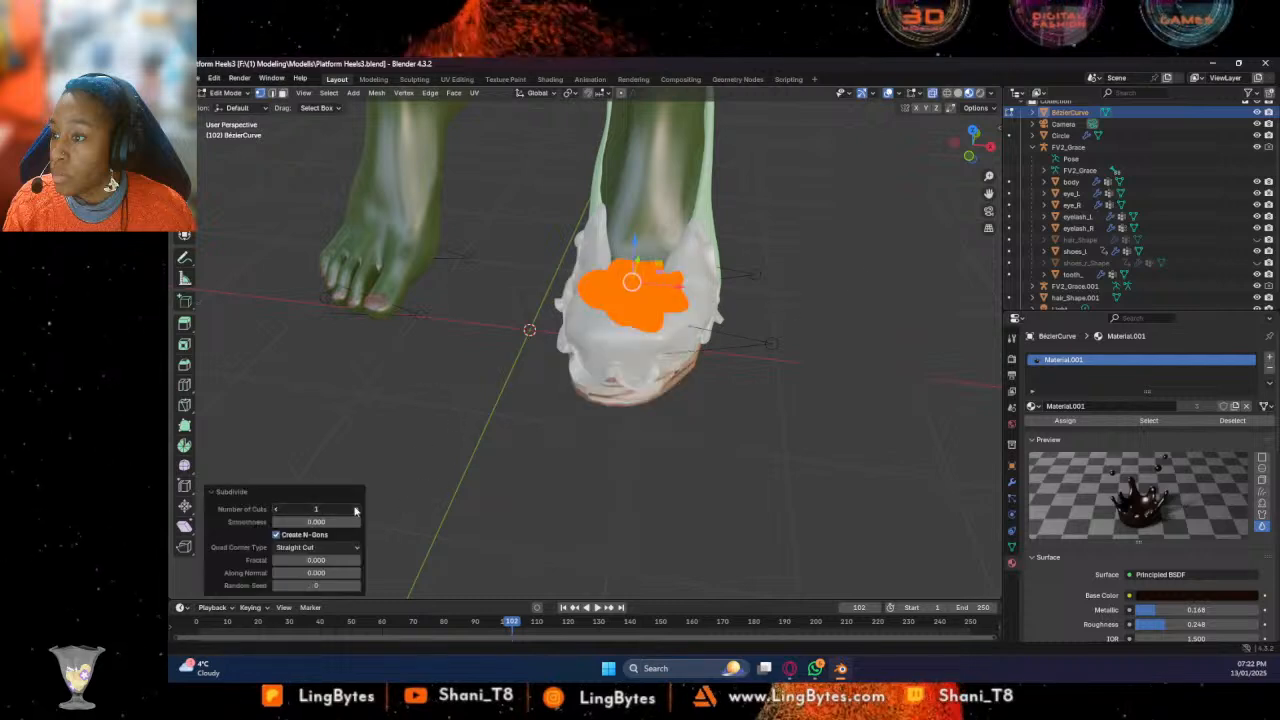
left_click(357, 509)
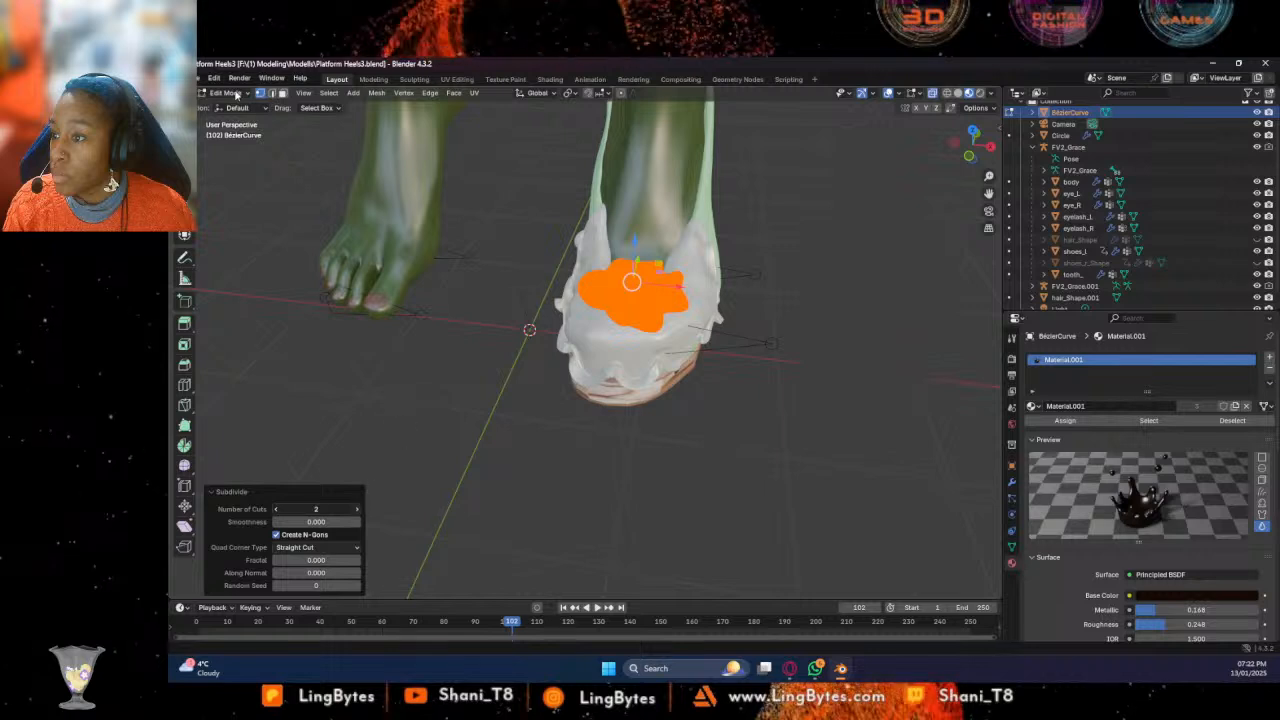
key("ctrl+z")
key("ctrl+z")
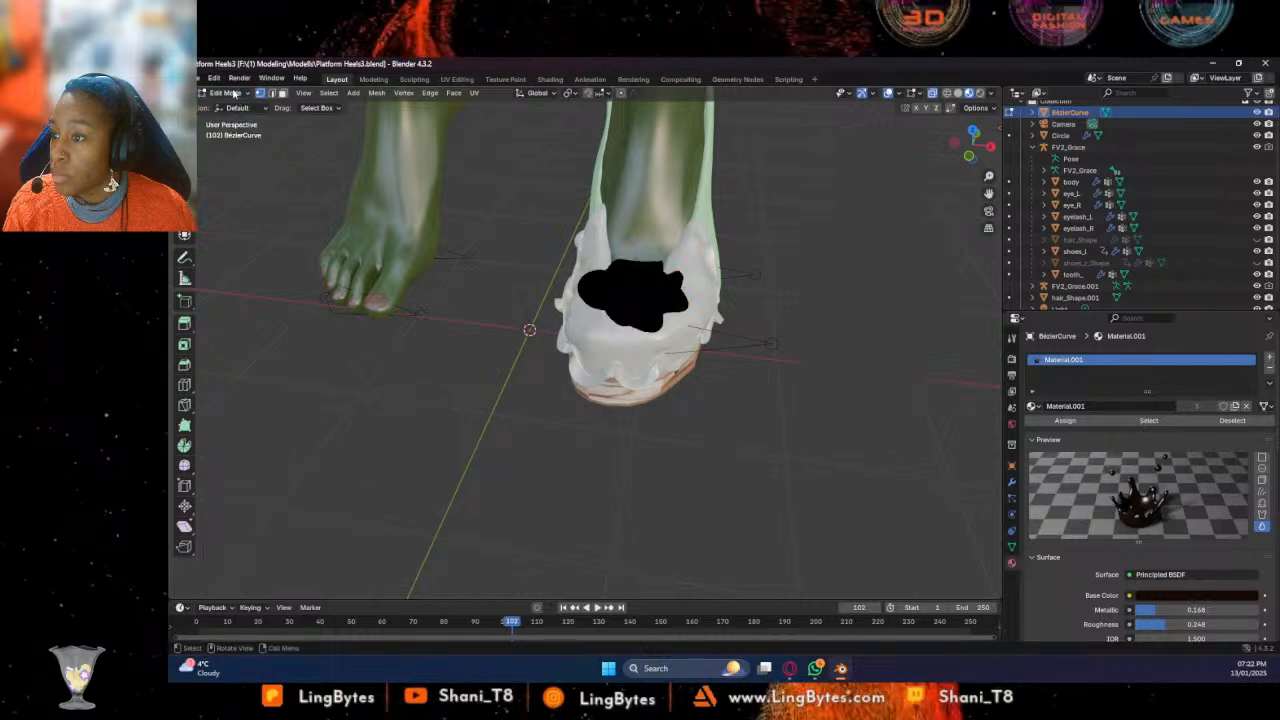
left_click(228, 93)
left_click(226, 117)
Apply Shade Smooth followed by Shade Auto Smooth to the drip mesh
right_click(627, 289)
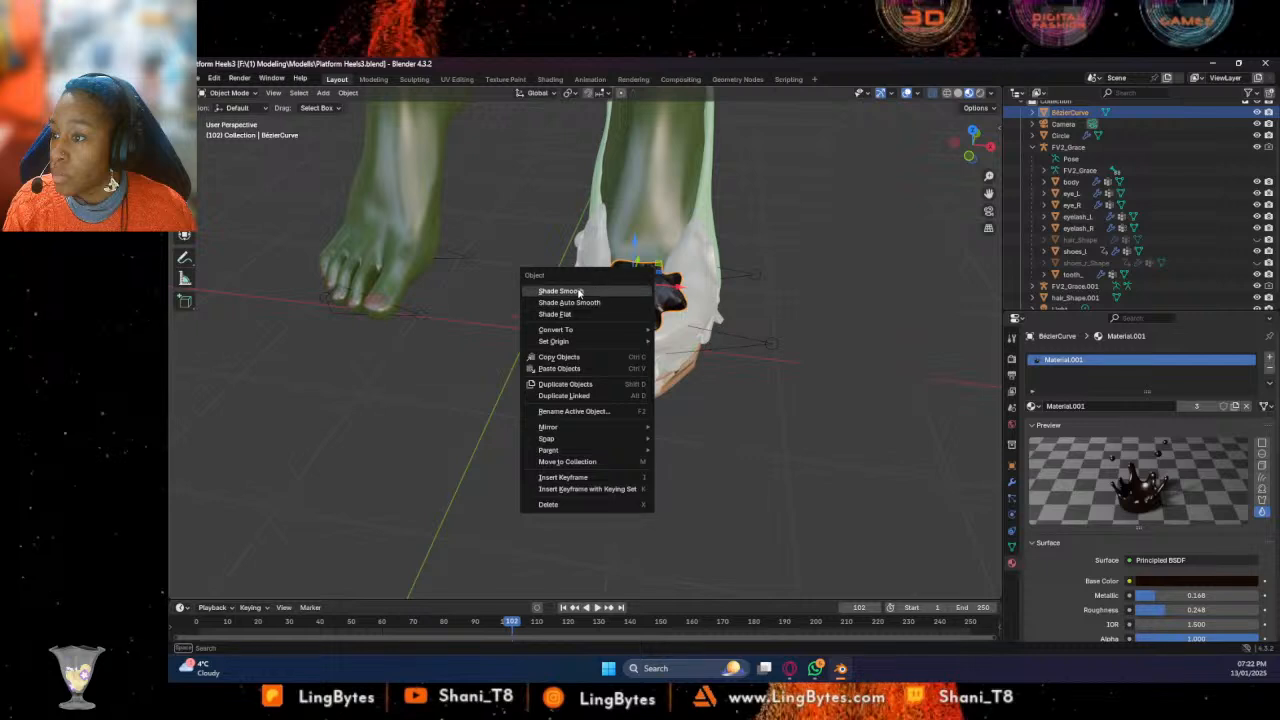
left_click(579, 291)
right_click(630, 302)
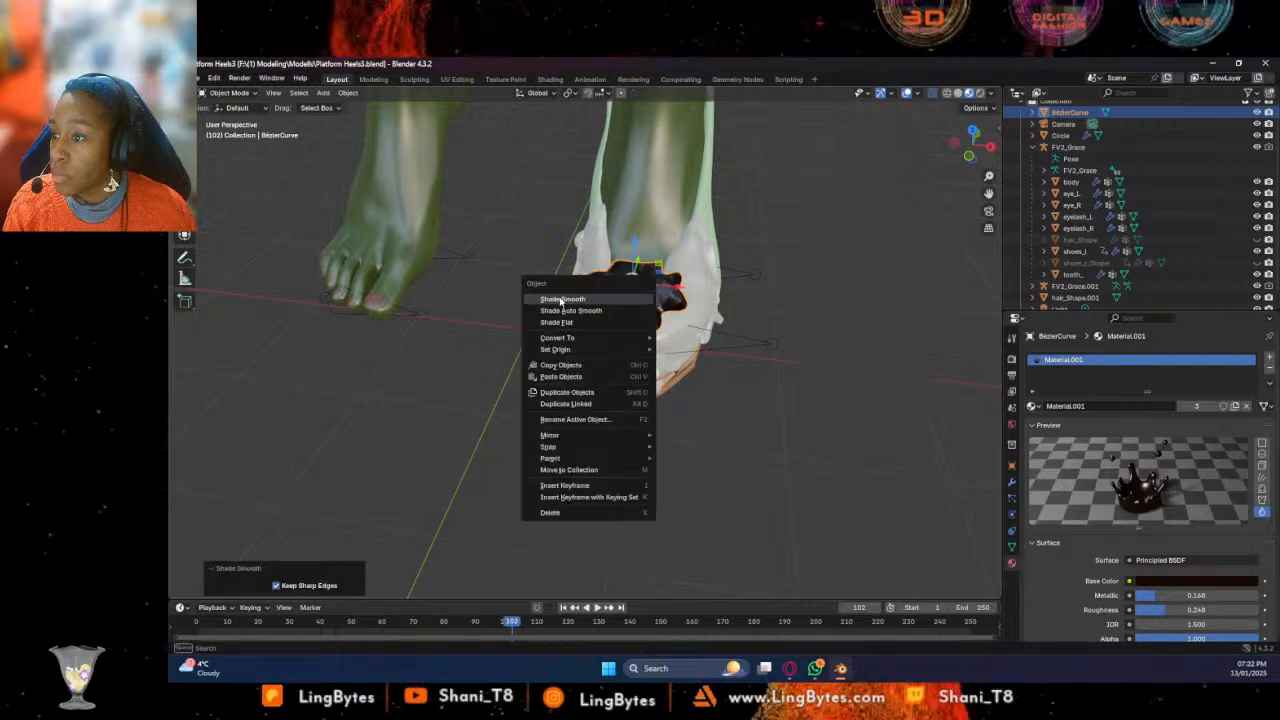
left_click(565, 310)
left_click(784, 250)
left_click(713, 297)
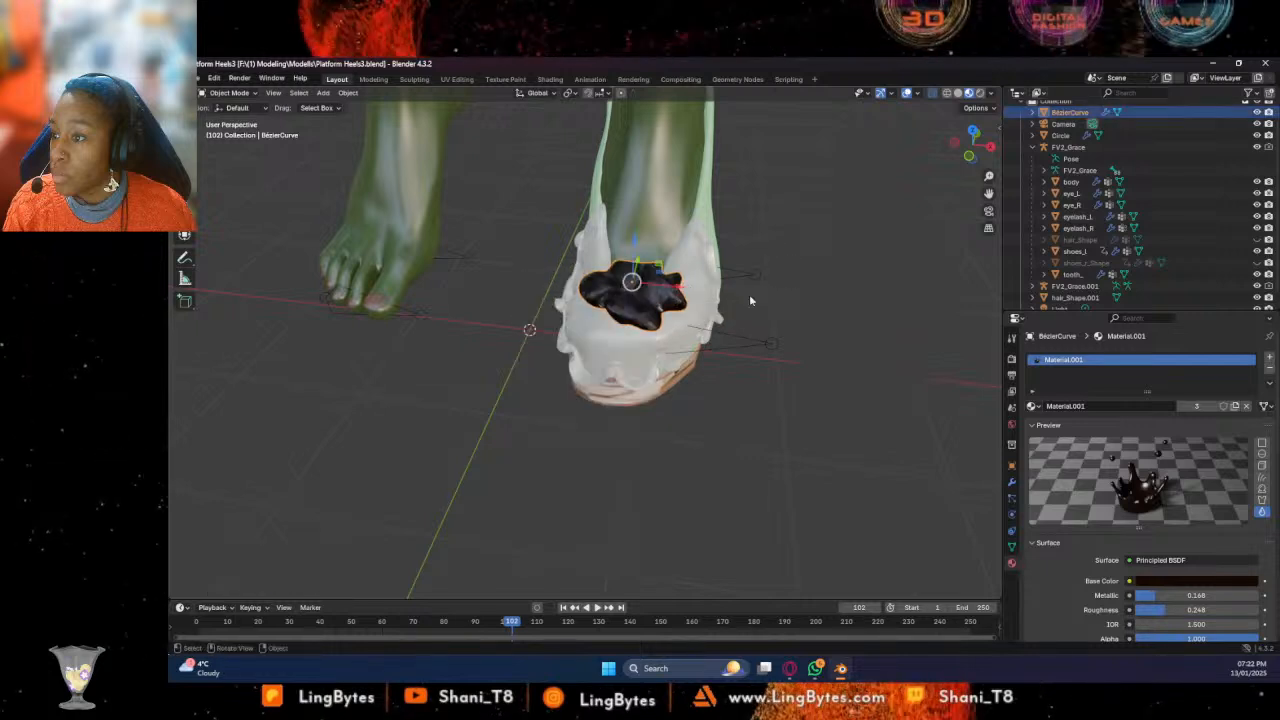
Remove the Smooth by Angle modifier from the drip mesh
left_click(1011, 481)
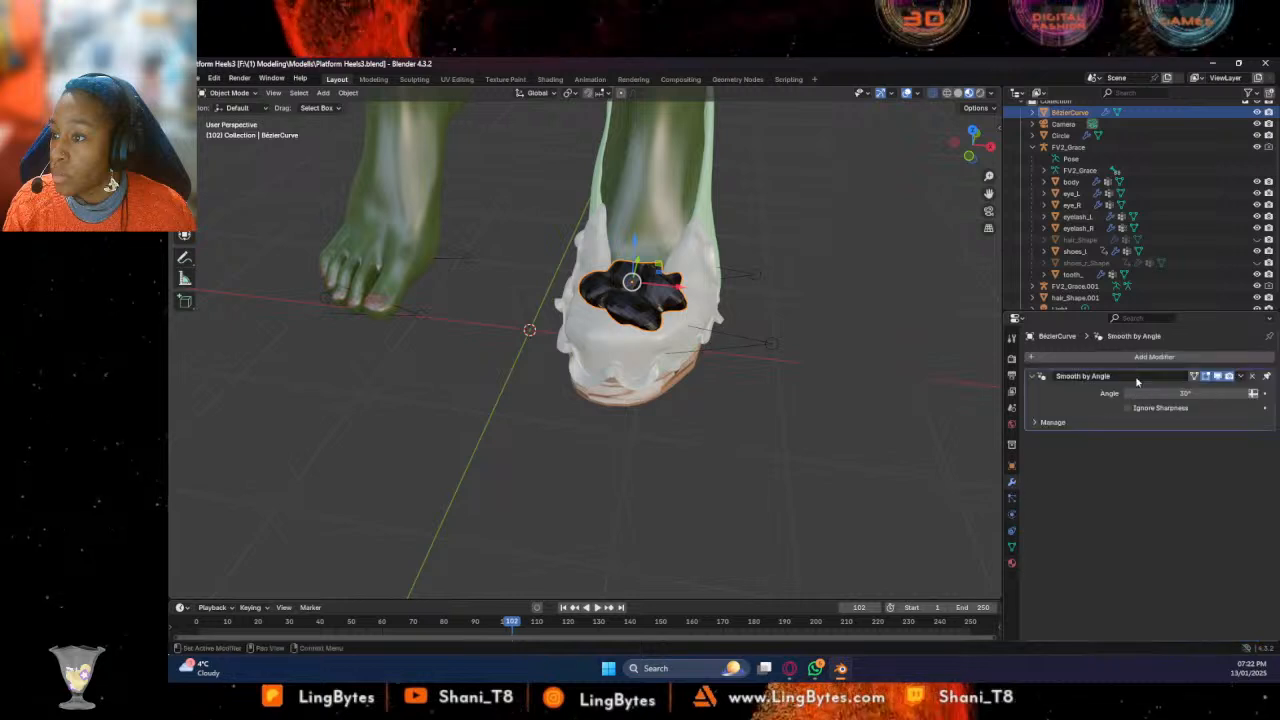
left_click(1011, 530)
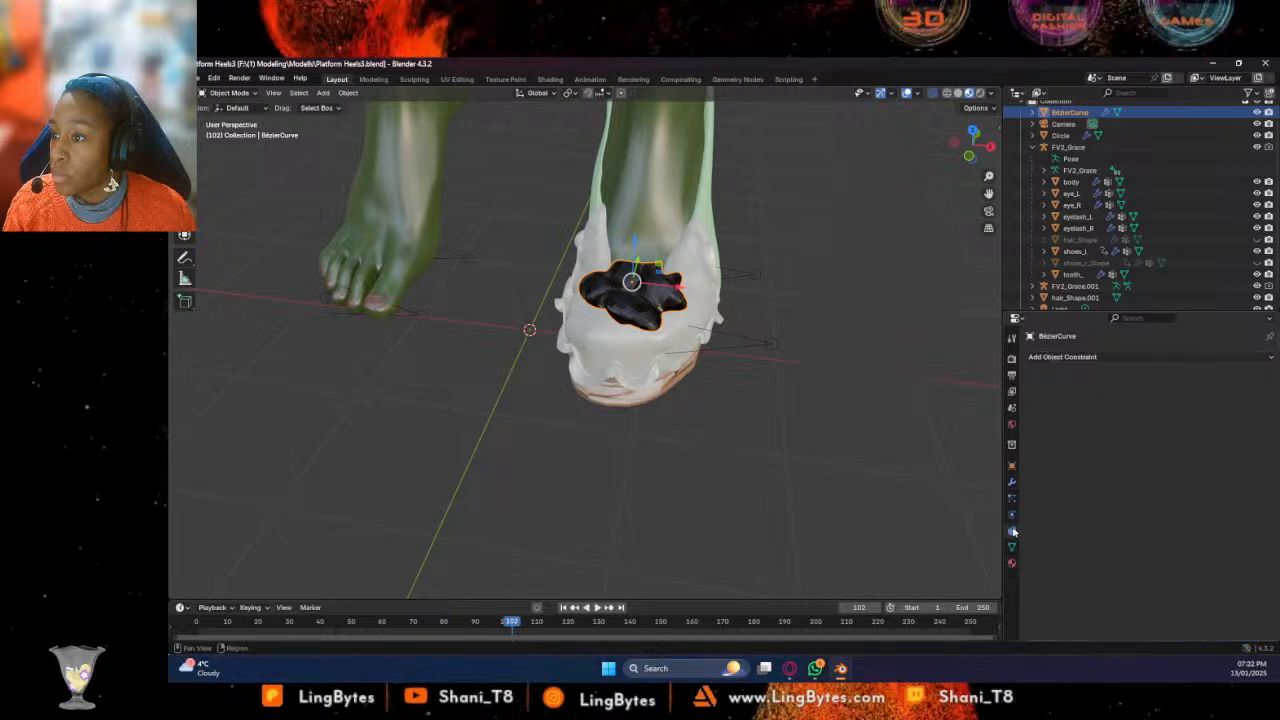
left_click(1011, 466)
left_click(1011, 482)
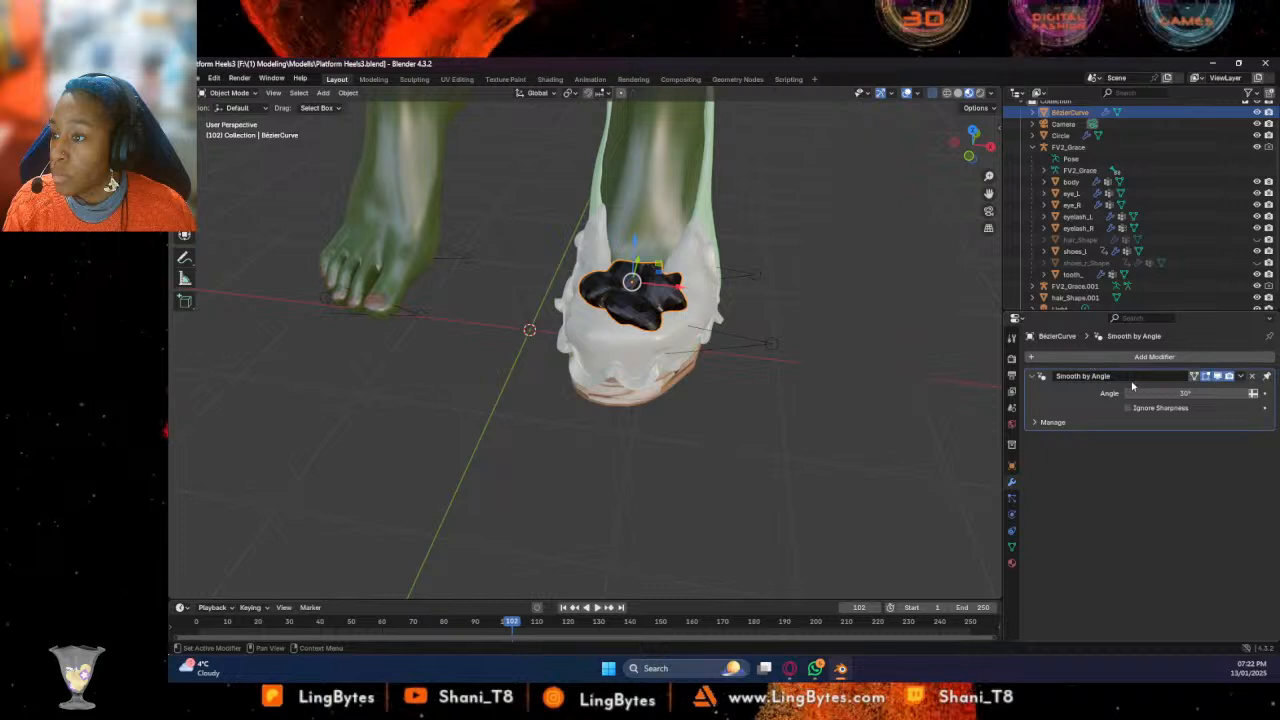
left_click(1252, 377)
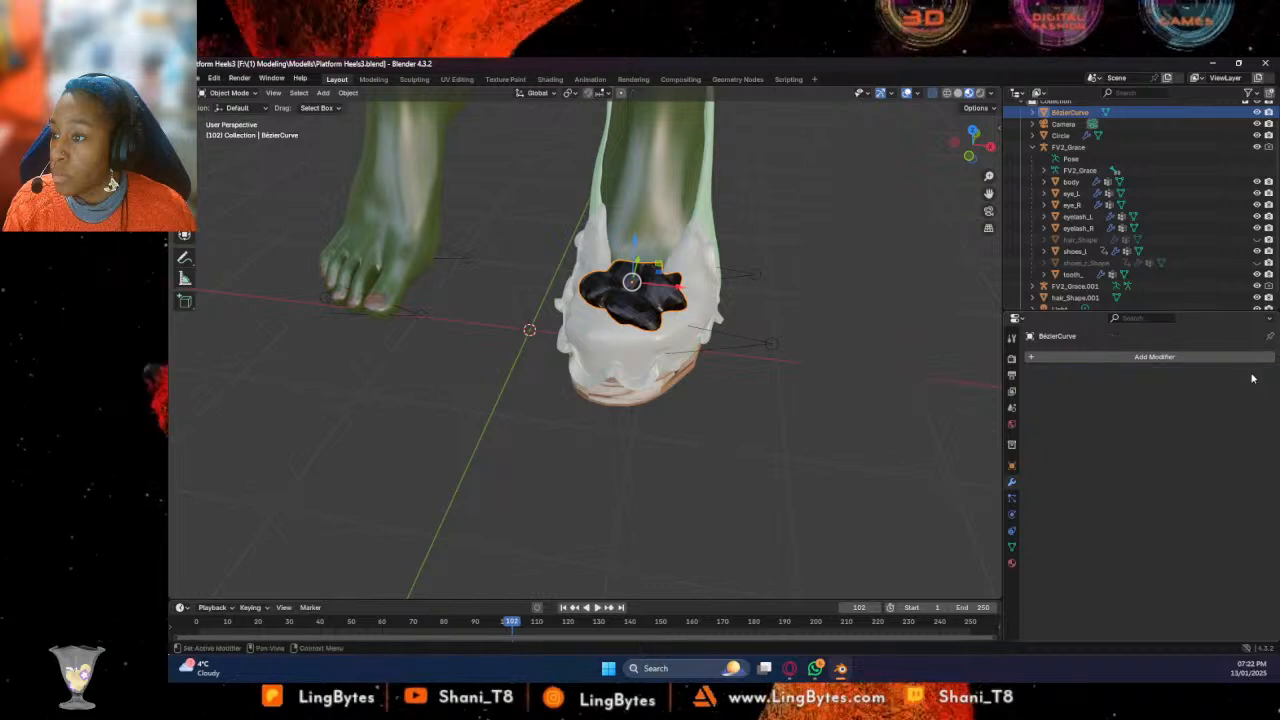
Add a Solidify modifier to the drip mesh and raise its thickness to 0.06 m
left_click(1185, 357)
mouse_move(1189, 360)
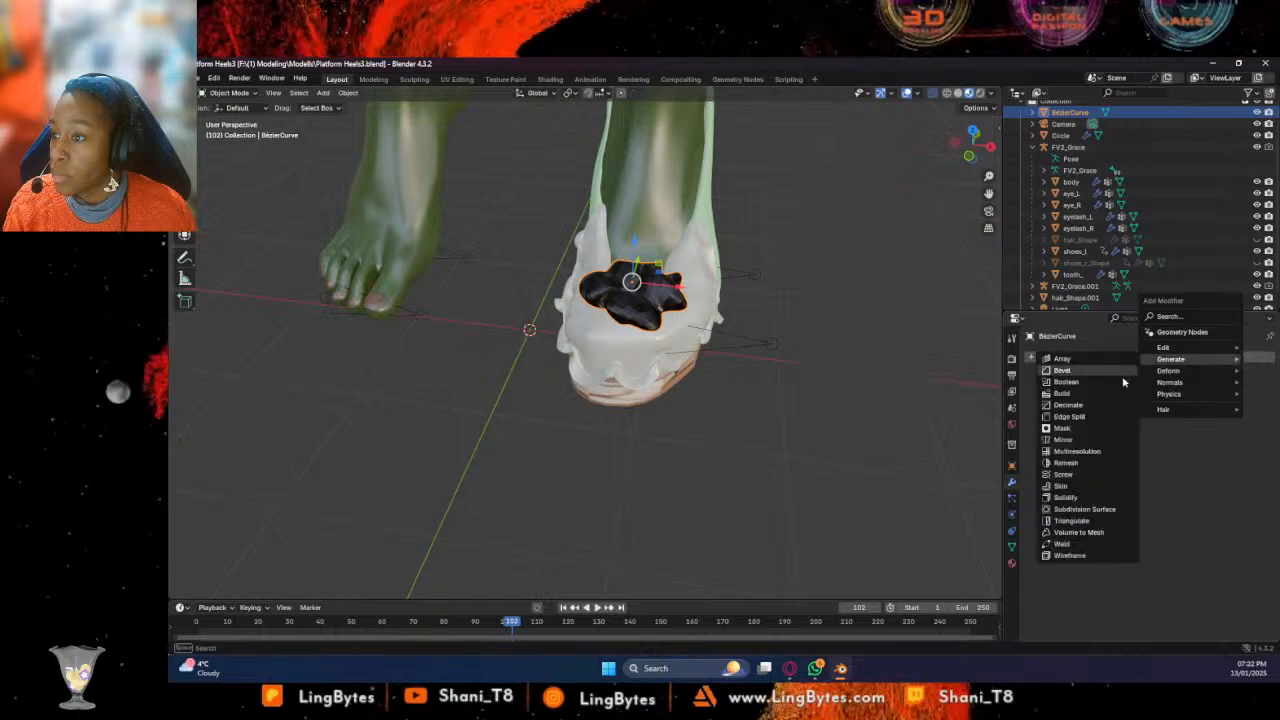
left_click(1066, 497)
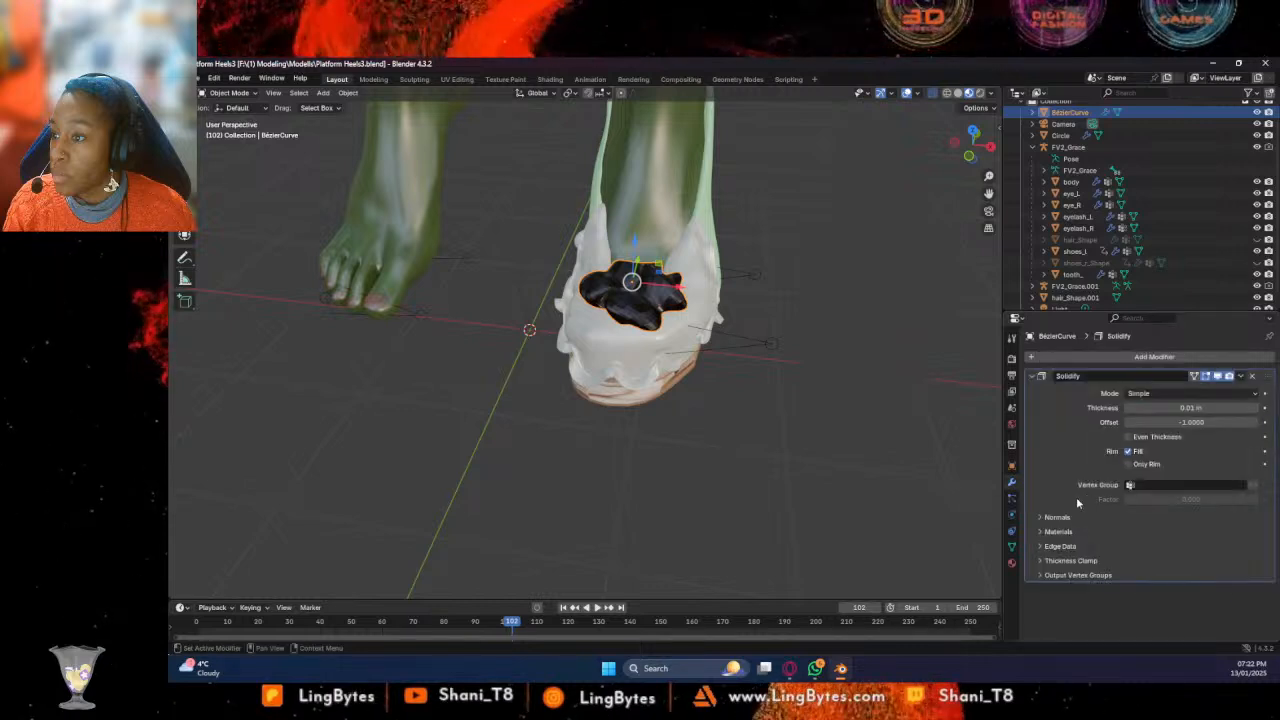
left_click(1257, 409)
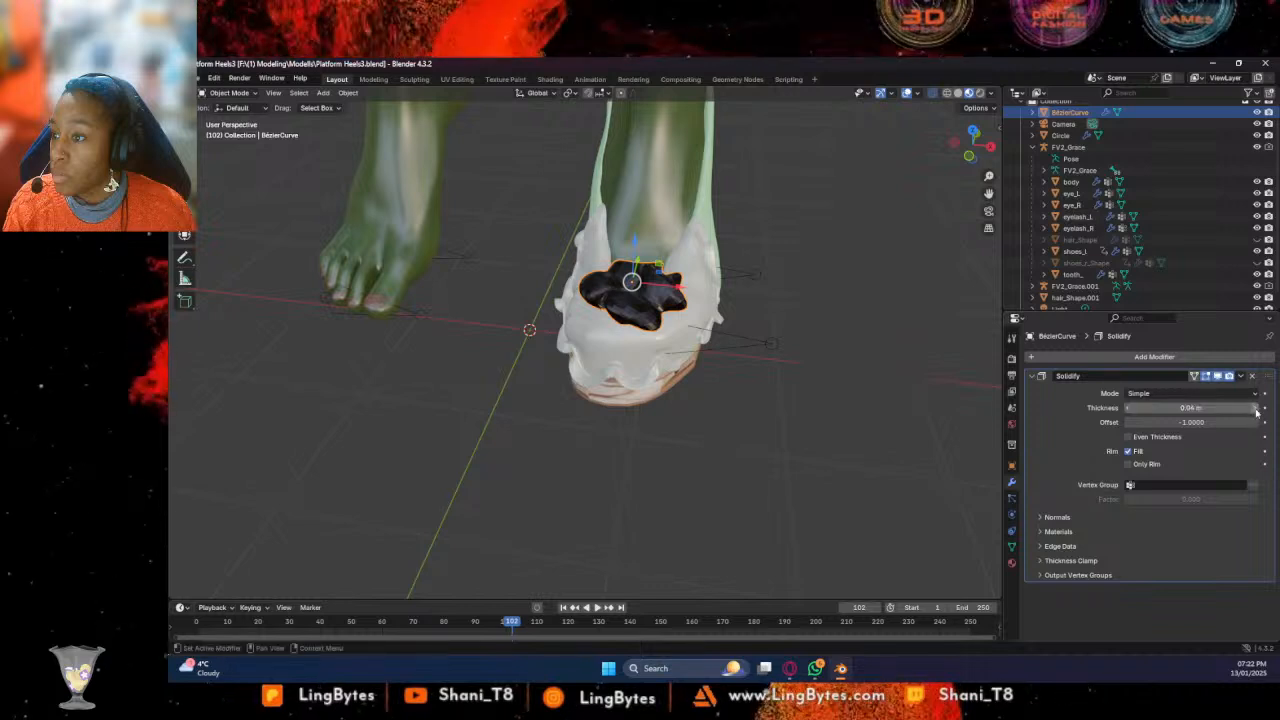
left_click(1257, 409)
left_click(1257, 409)
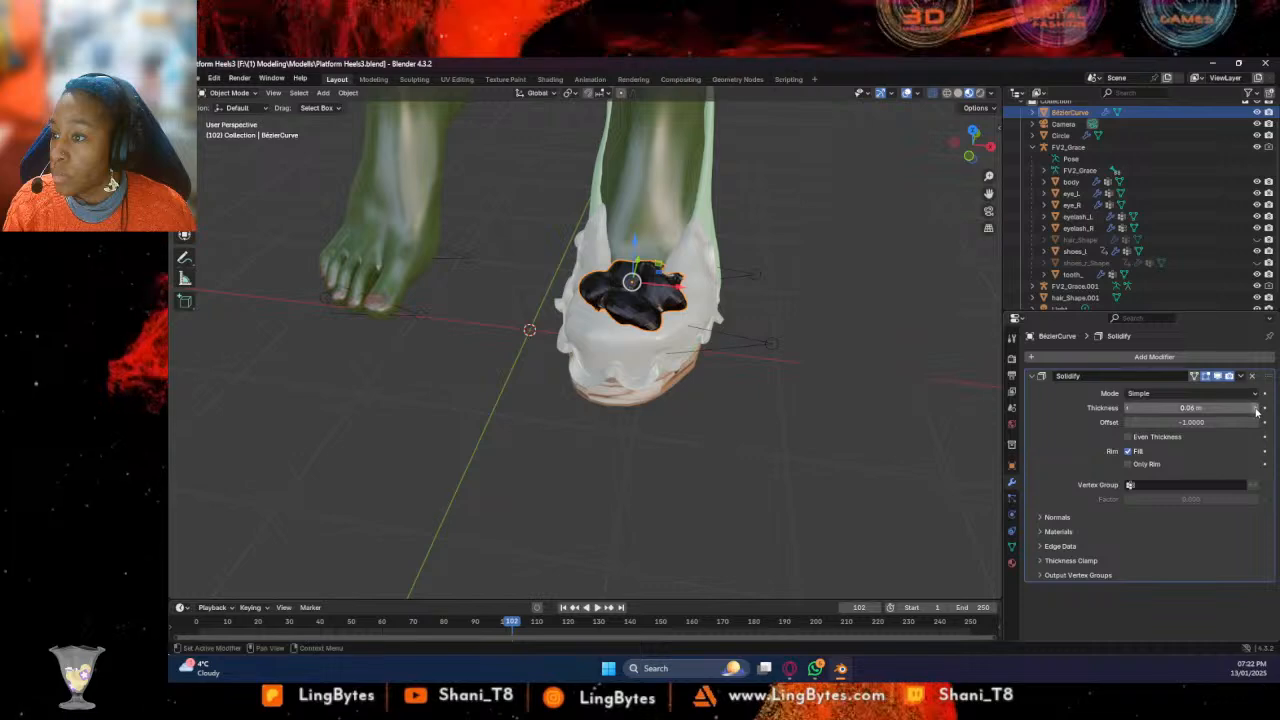
Enable Even Thickness on the Solidify modifier and lower the thickness to 0.01 m
left_click(1135, 440)
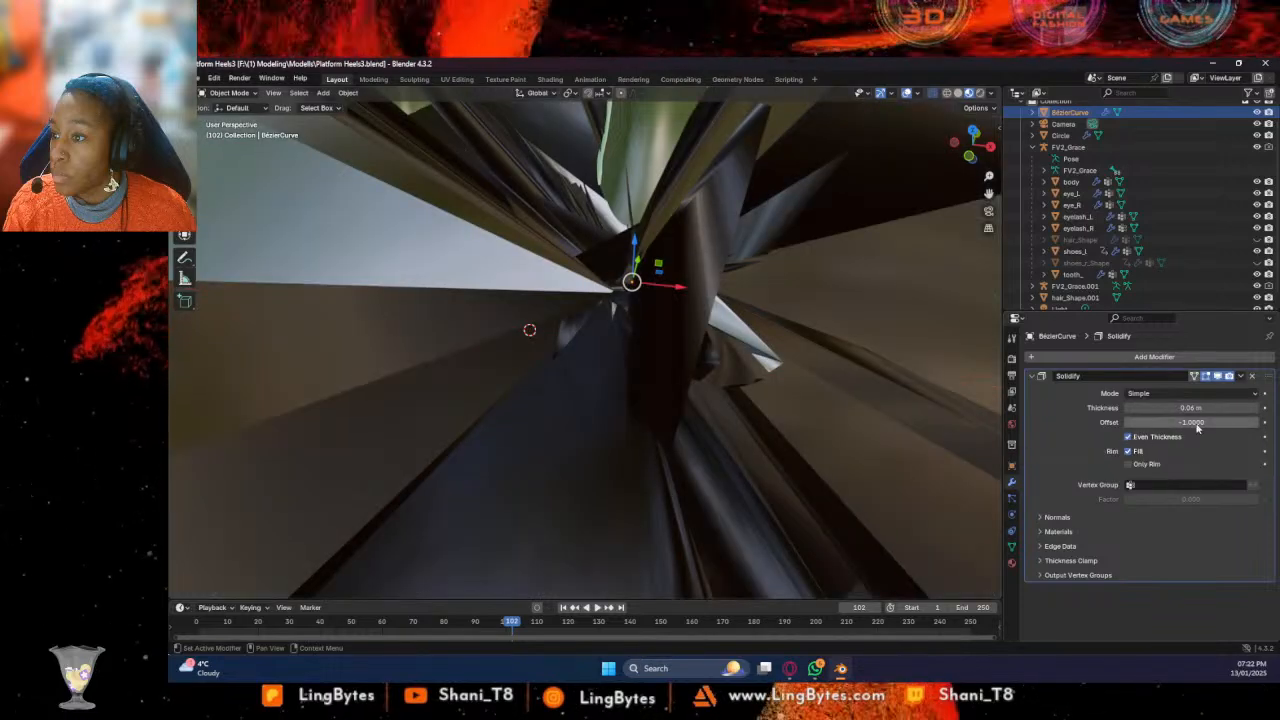
left_click(1130, 408)
left_click(1130, 408)
left_click(1130, 408)
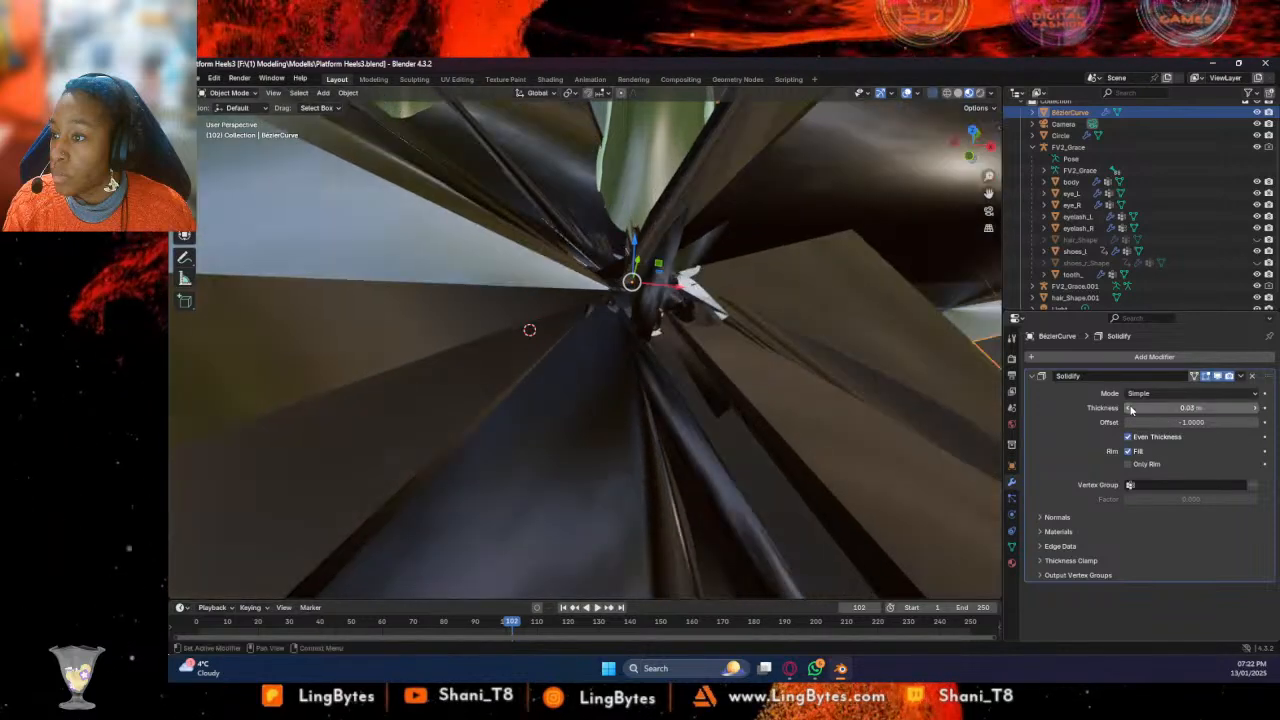
left_click(1130, 408)
left_click(1130, 408)
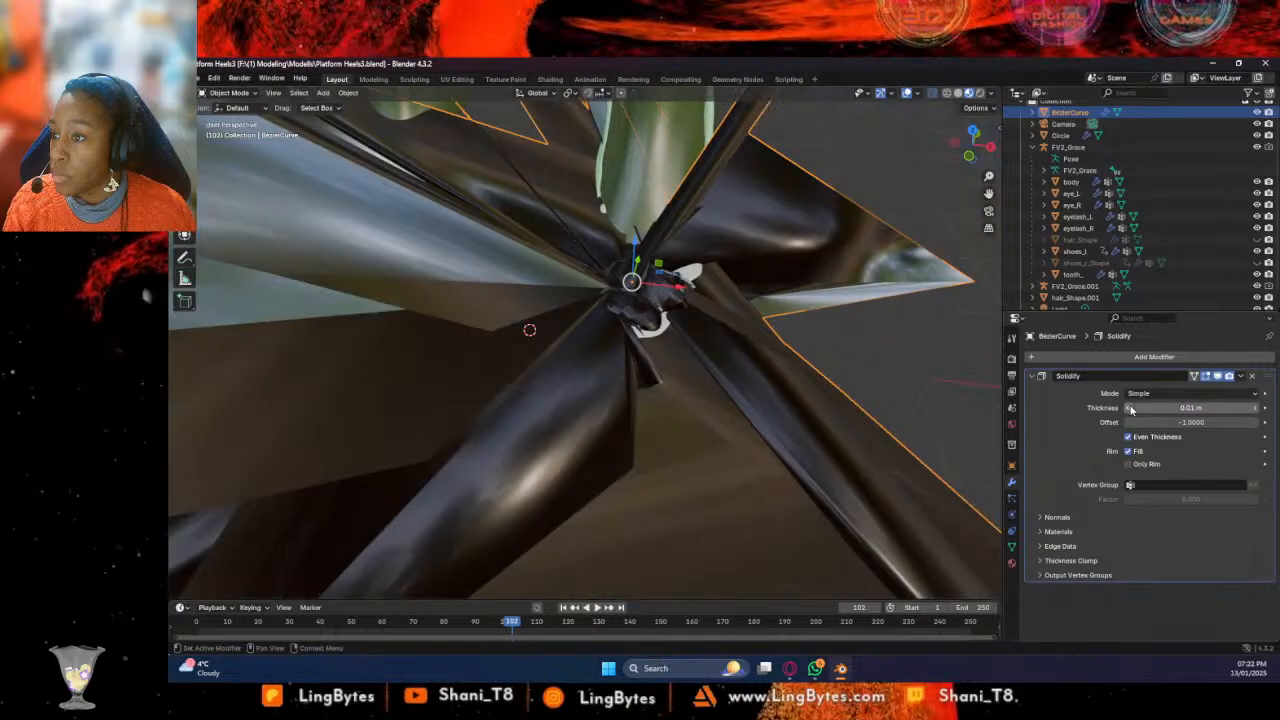
Remove the Solidify modifier from the black splat mesh and shade it smooth with Keep Sharp Edges off
left_click(1130, 408)
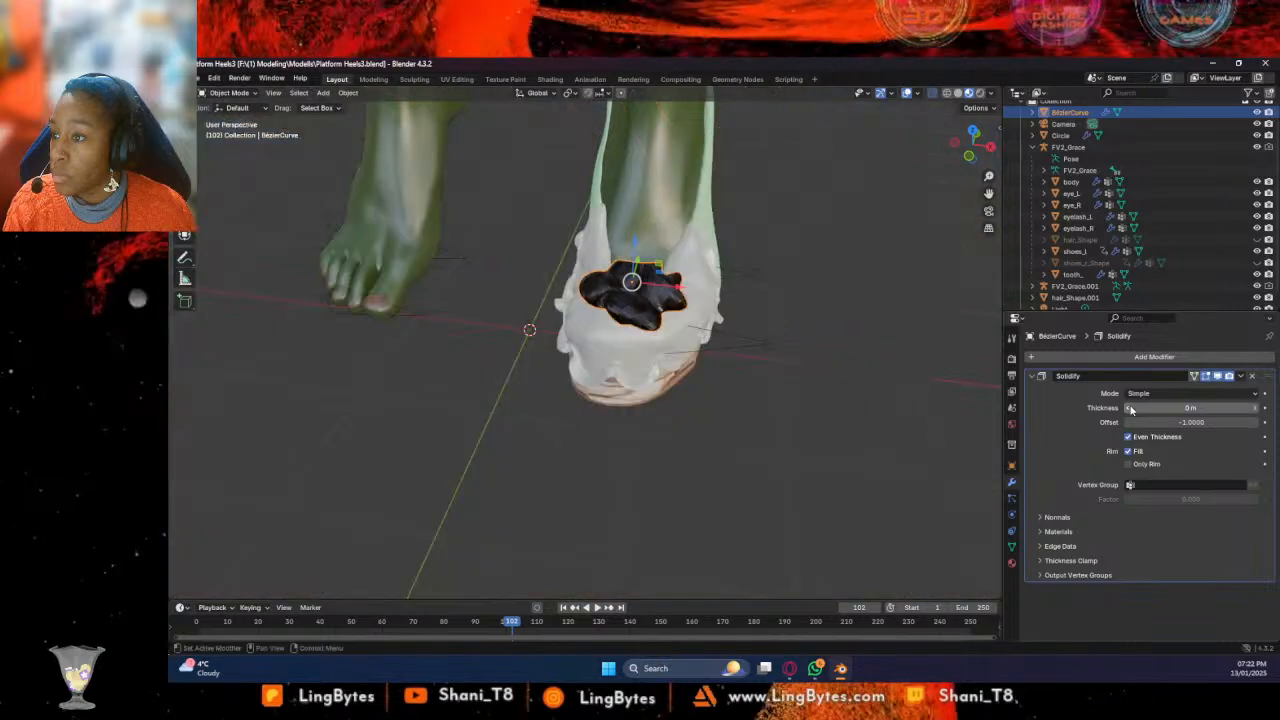
left_click(1251, 376)
middle_click_drag(845, 300, 812, 318)
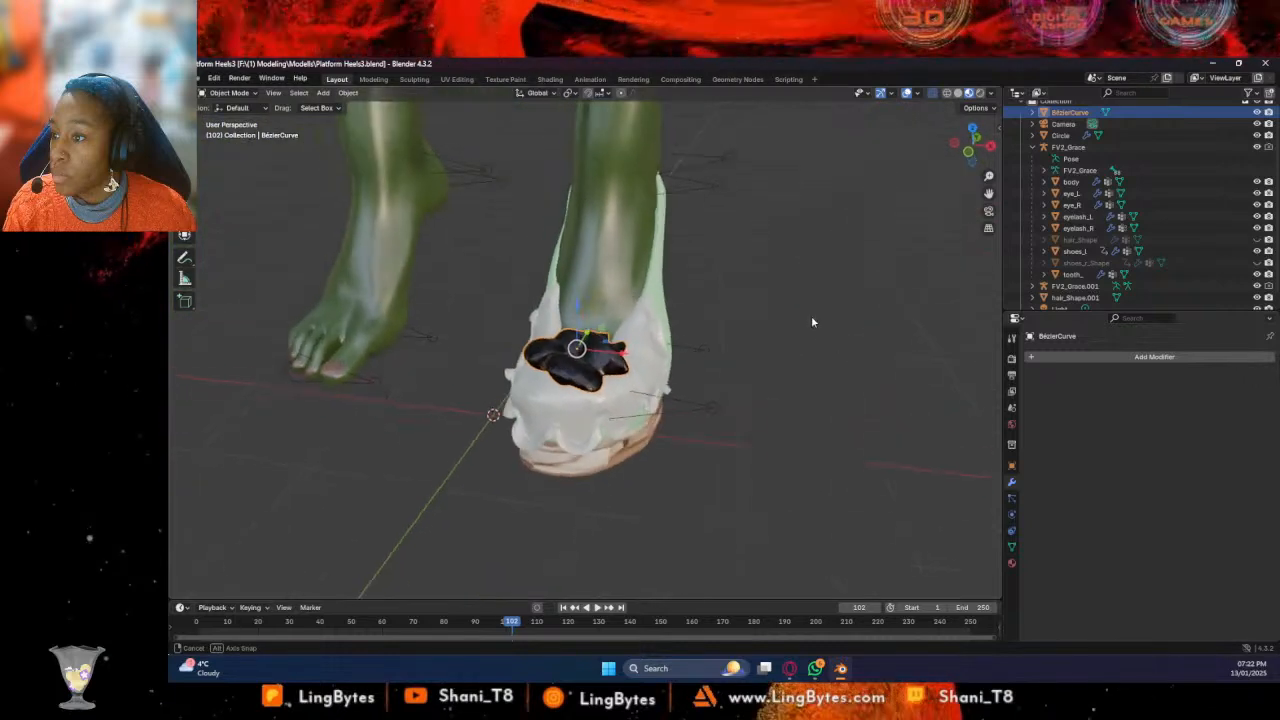
right_click(570, 372)
left_click(503, 356)
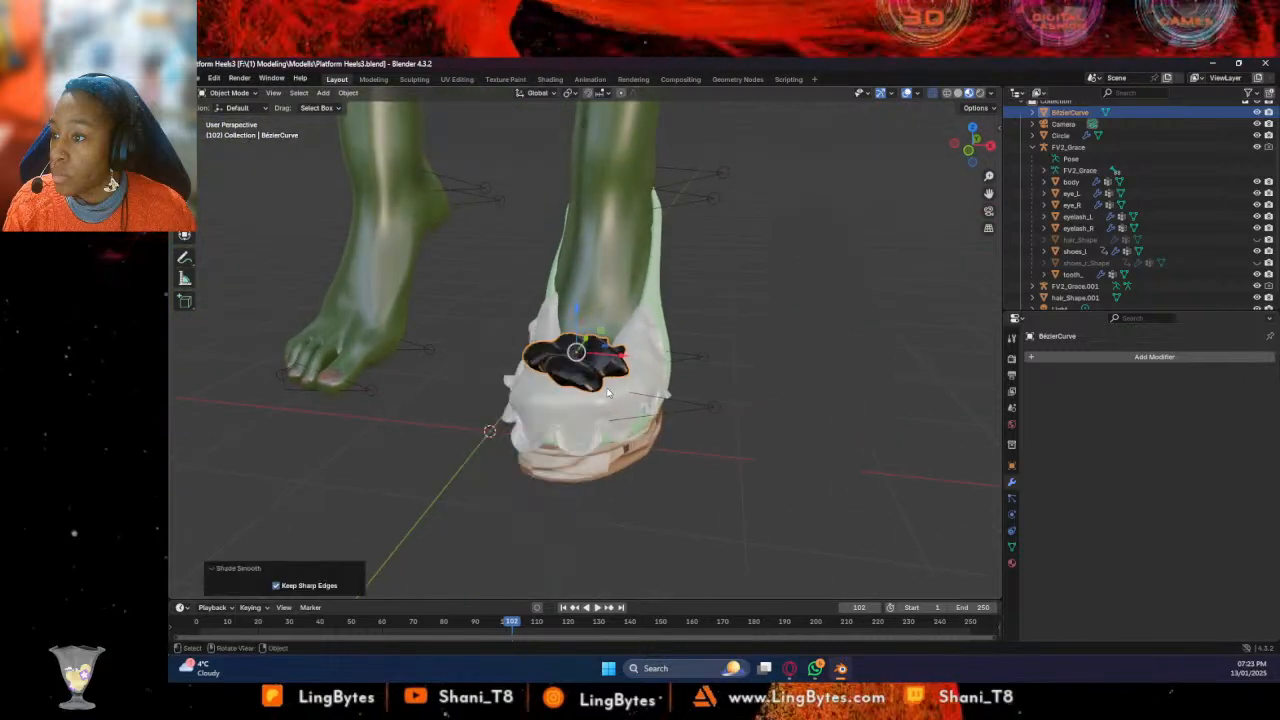
left_click(277, 586)
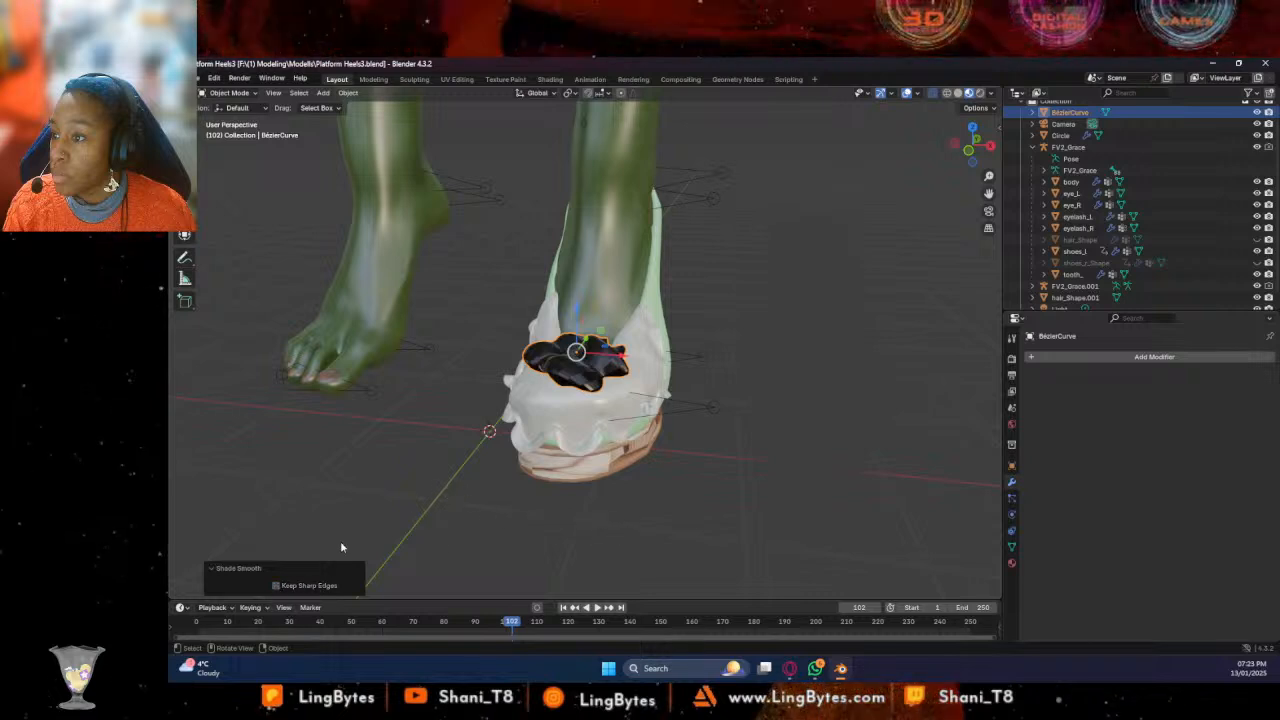
left_click(465, 519)
Delete the black splat mesh from the toe of the shoe
left_click(781, 357)
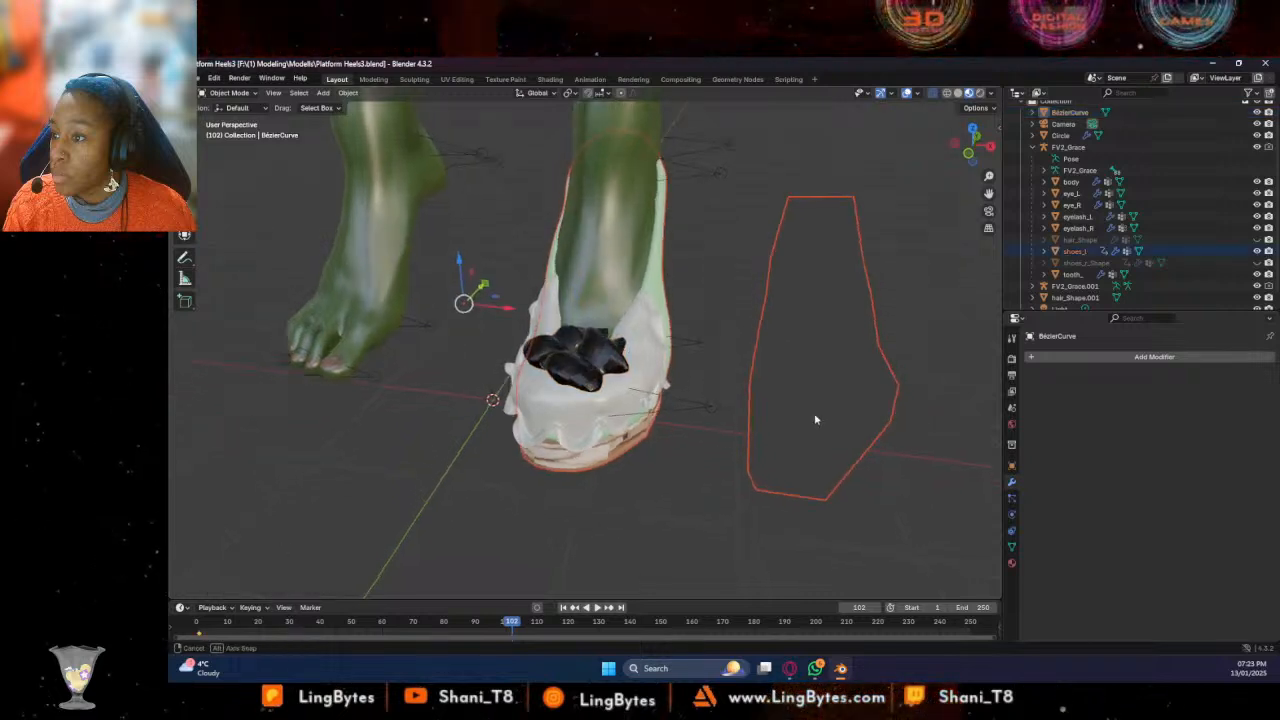
middle_click_drag(820, 414, 664, 404)
left_click(622, 364)
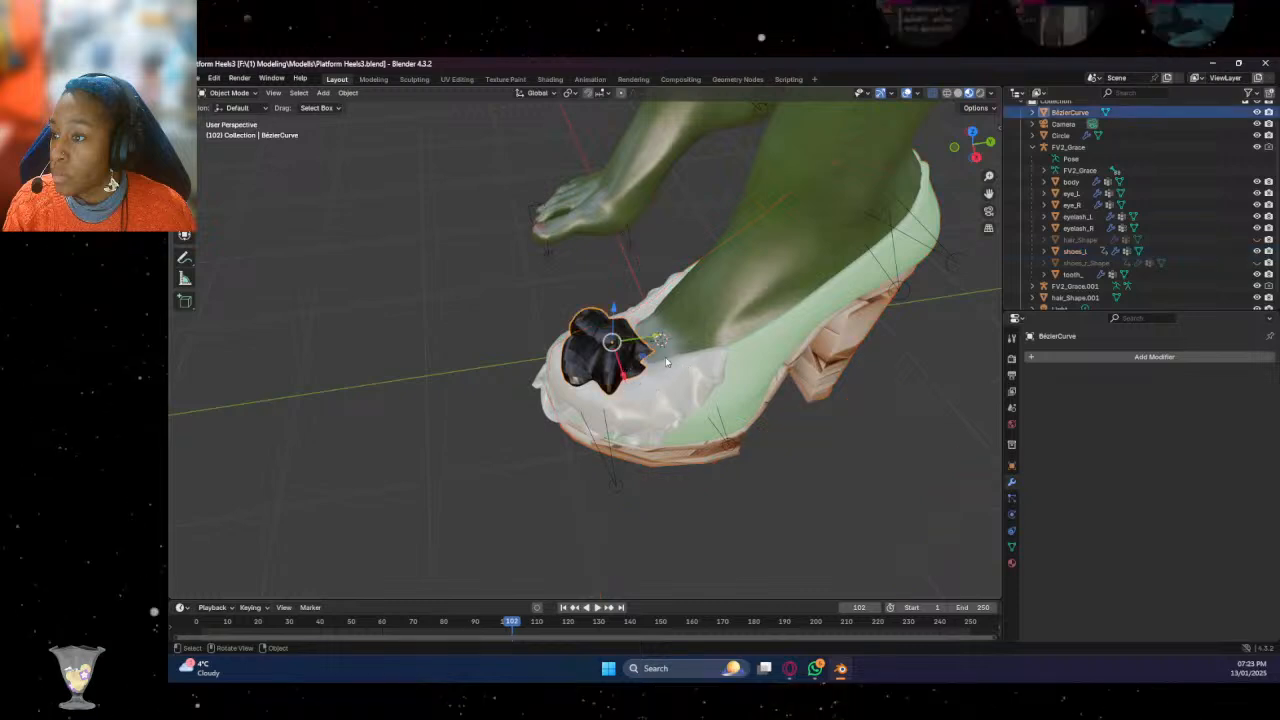
key("Delete")
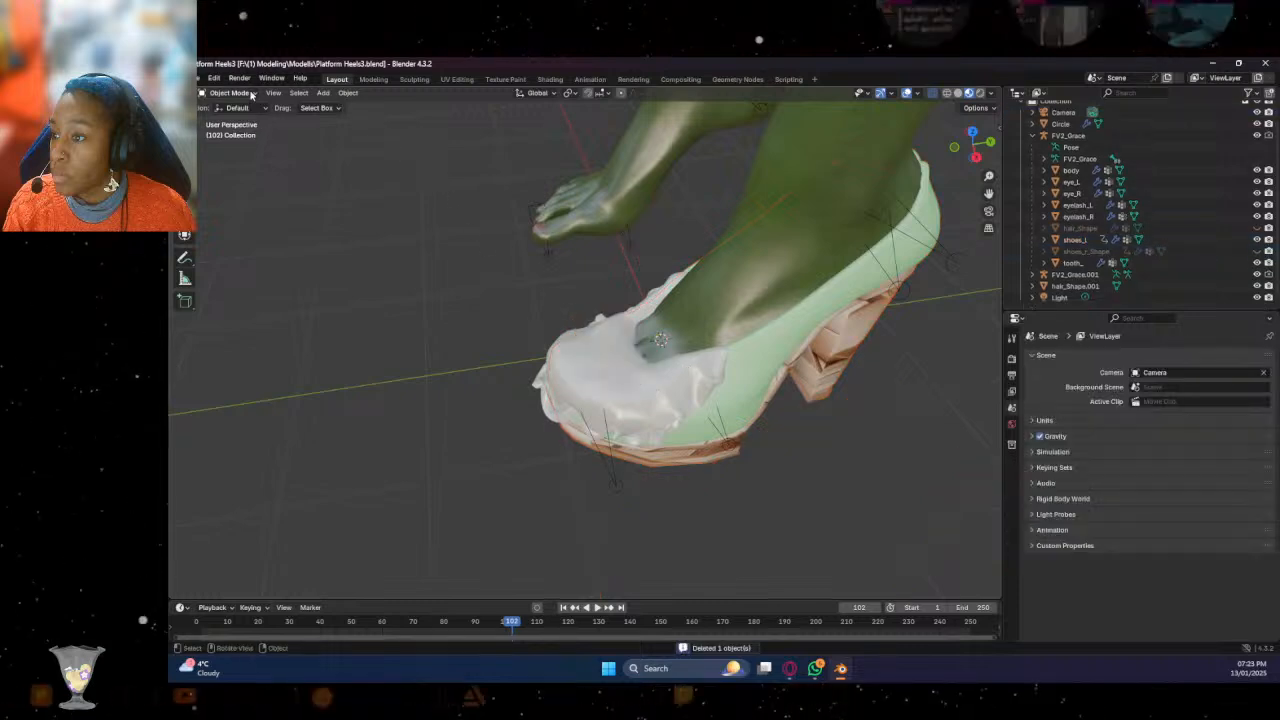
Add a UV sphere mesh with a 1 m radius at the world origin
left_click(323, 93)
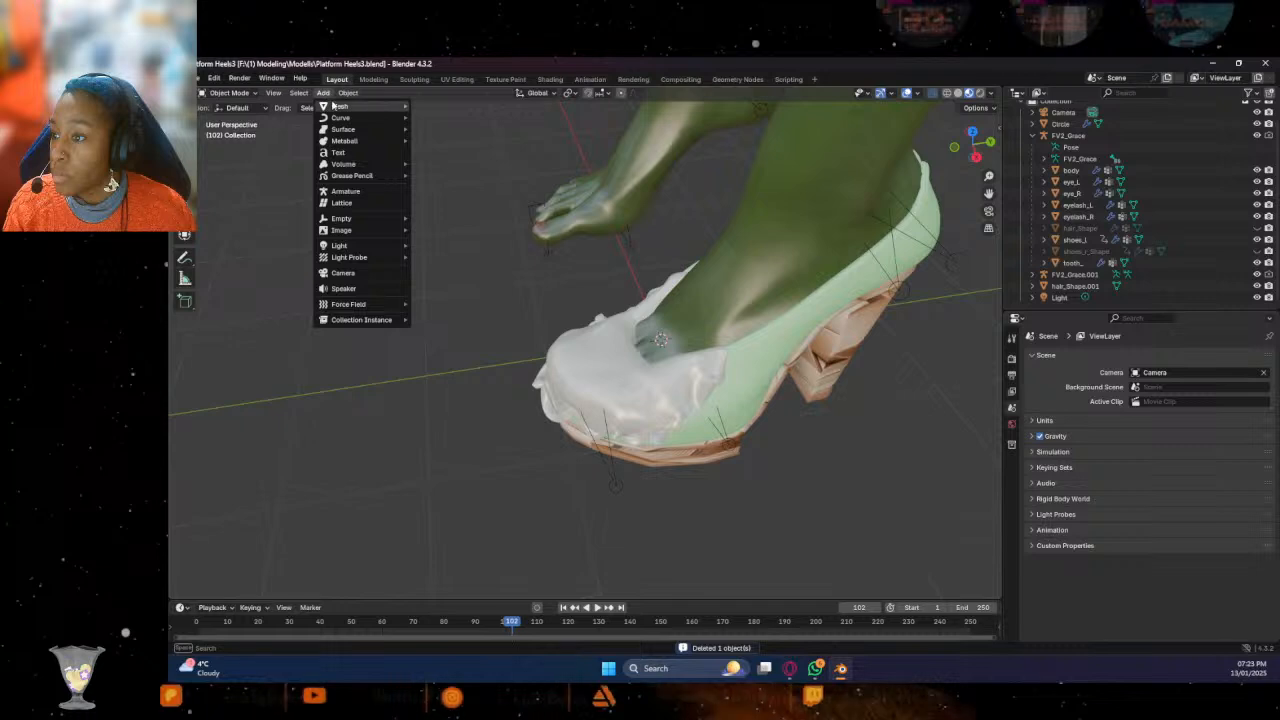
mouse_move(333, 106)
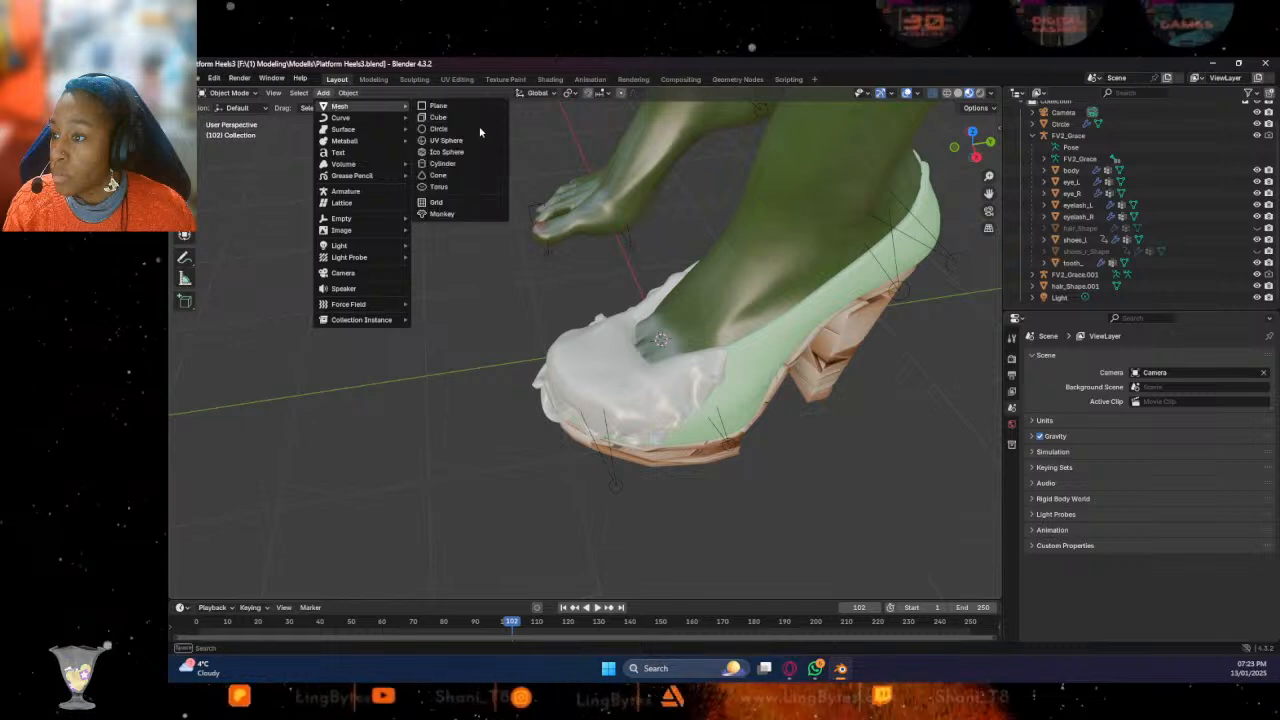
left_click(446, 140)
middle_click_drag(499, 177, 211, 216)
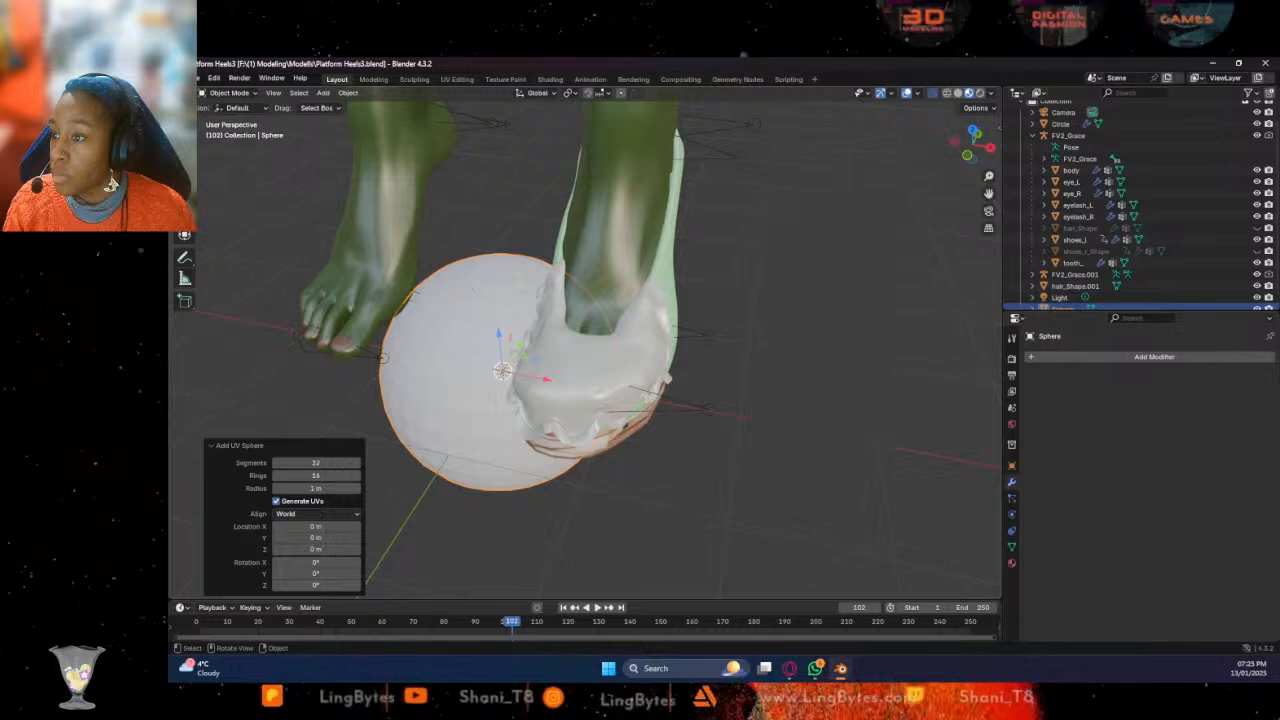
Flatten the sphere along Z and scale it down to a thick disc narrower than the shoe's toe
key("s")
key("z")
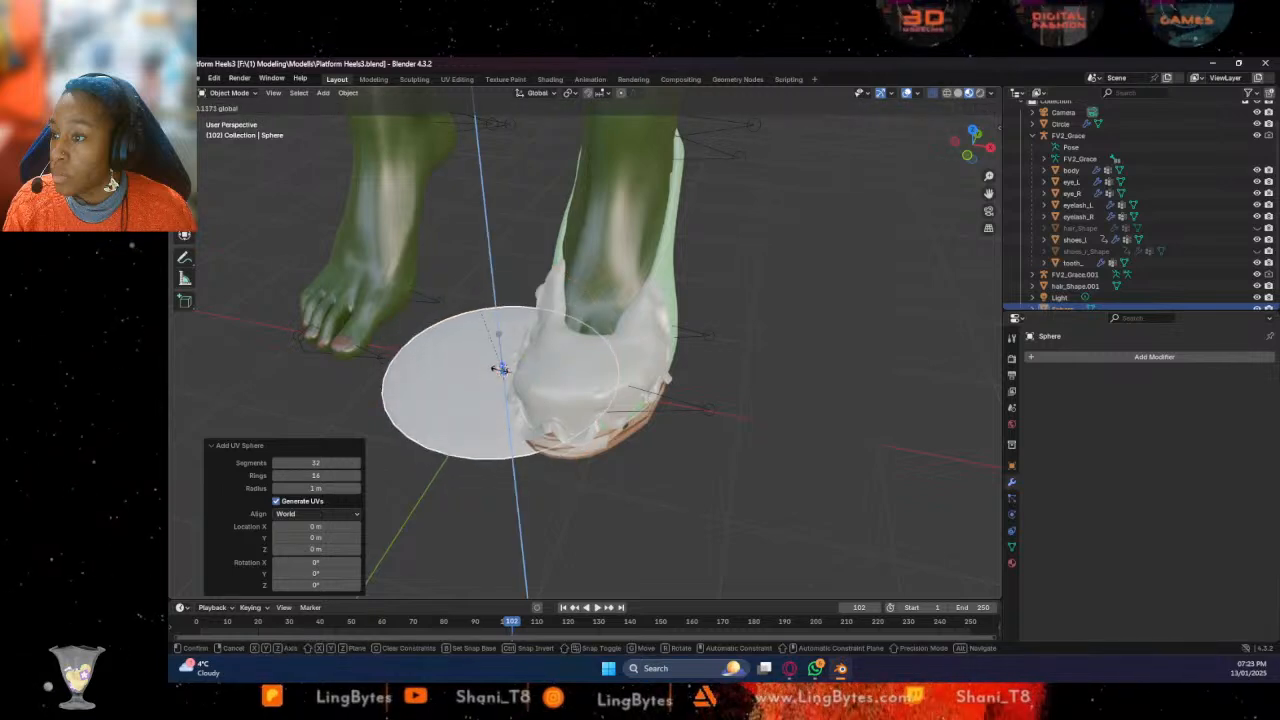
left_click(495, 327)
key("s")
left_click(509, 368)
key("s")
left_click(513, 349)
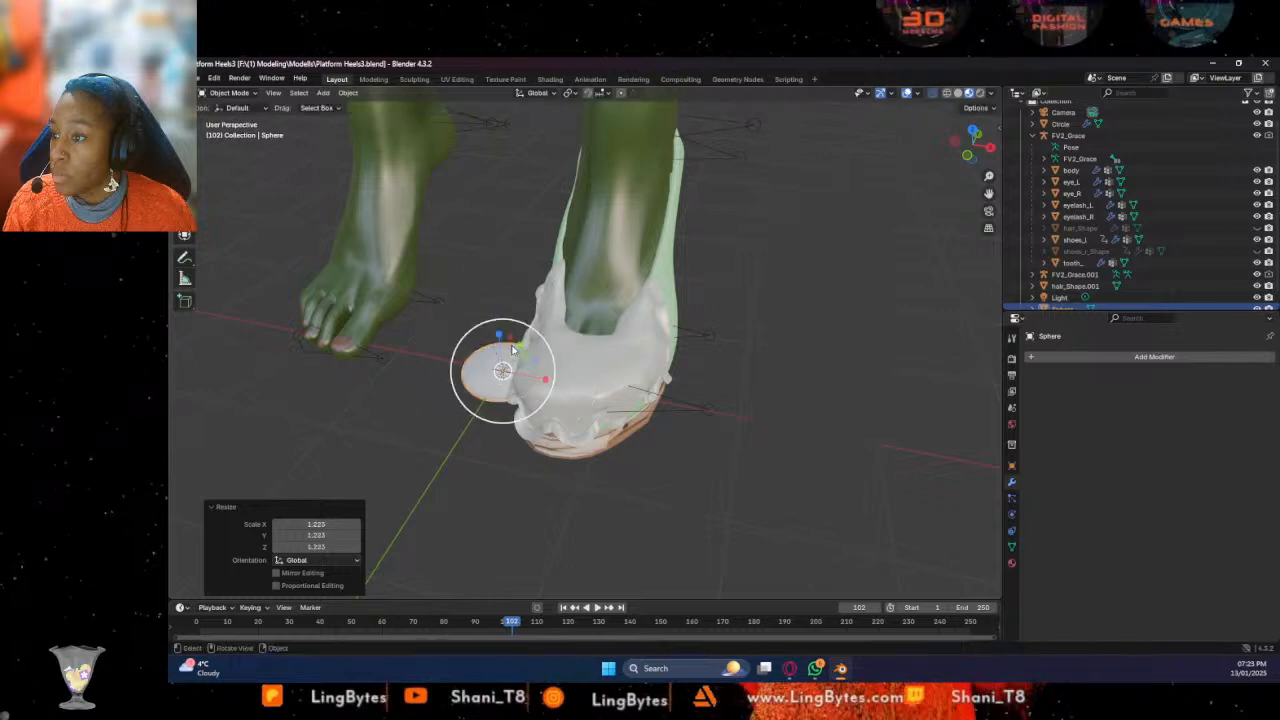
key("s")
key("z")
left_click(499, 335)
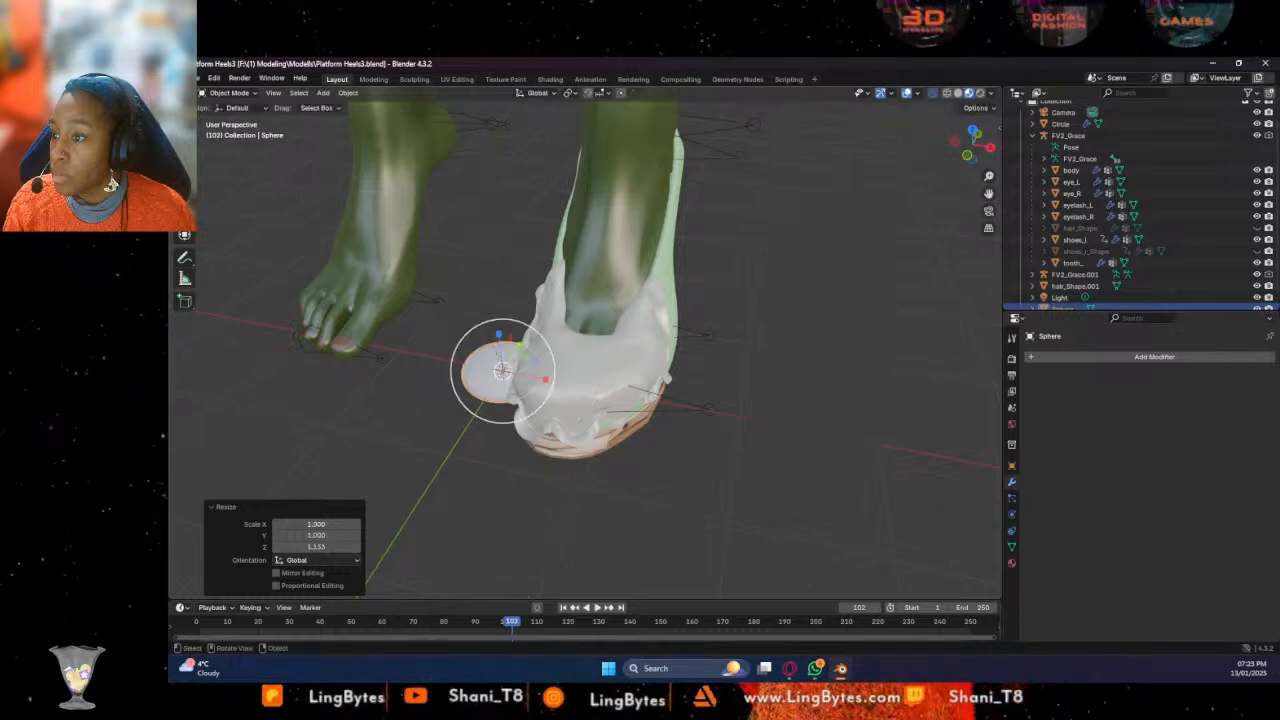
Move the flattened sphere along X and Z so that it rests on top of the shoe's white toe
key("g")
key("x")
left_click(618, 385)
key("g")
key("z")
left_click(613, 280)
key("g")
key("y")
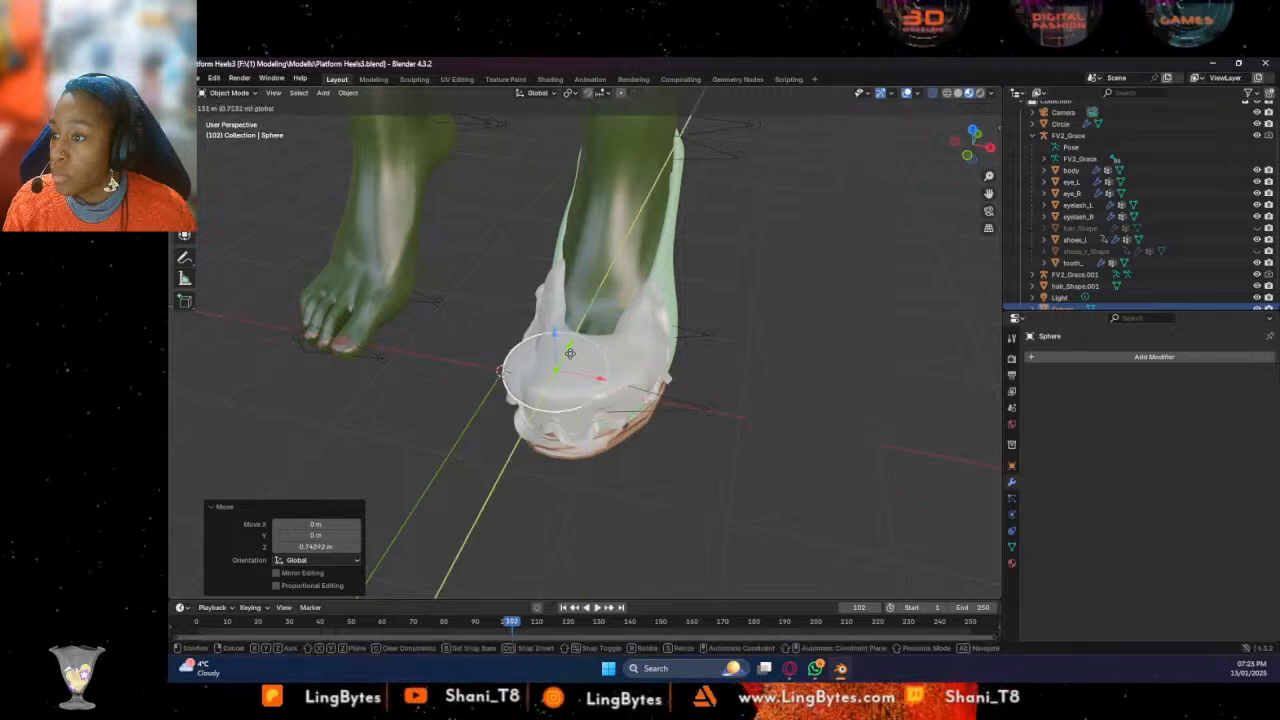
key("x")
left_click(583, 356)
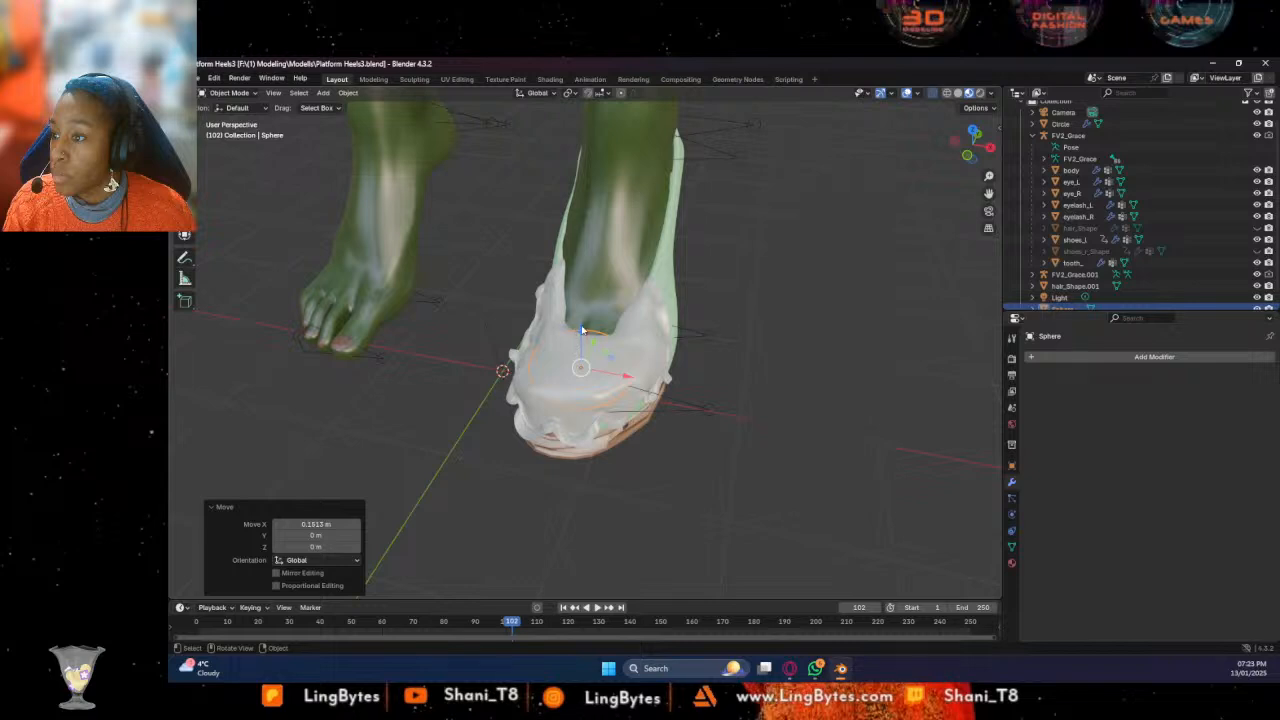
key("g")
key("z")
left_click_drag(572, 313, 572, 313)
middle_click_drag(626, 321, 574, 321)
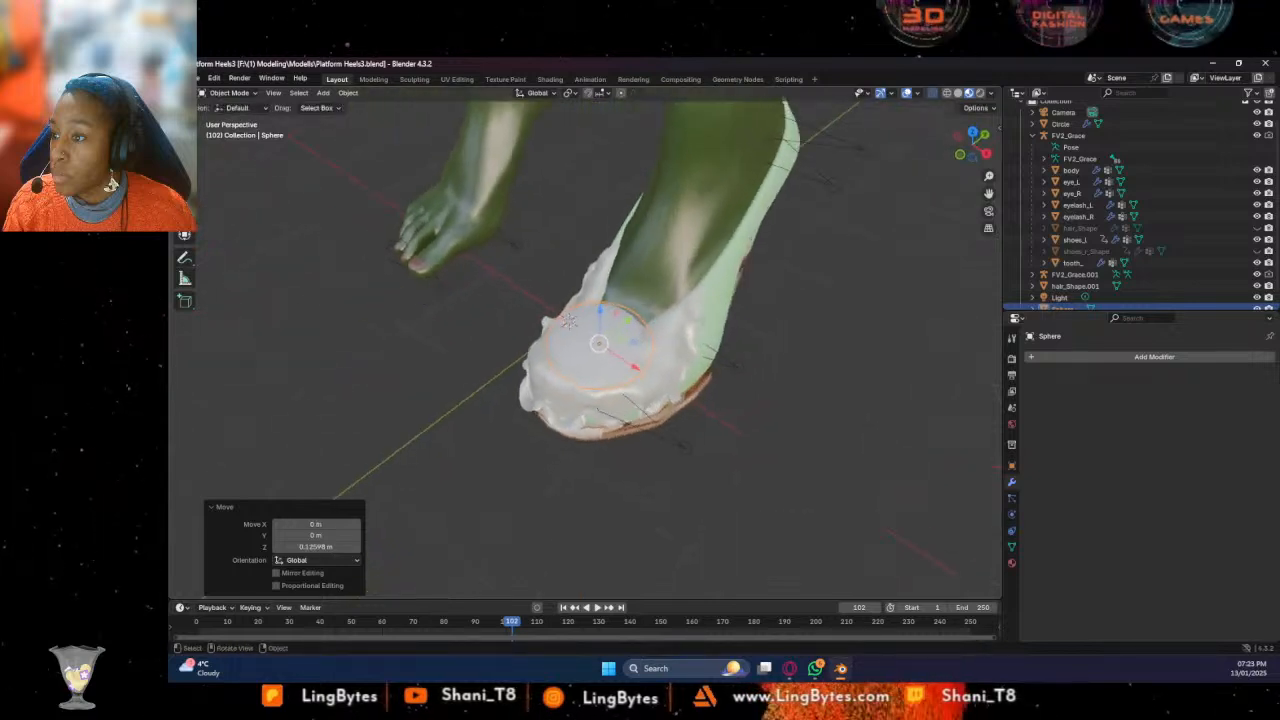
Scale the flattened sphere uniformly to about 0.79 and shift it about -0.07 m along Y
key("s")
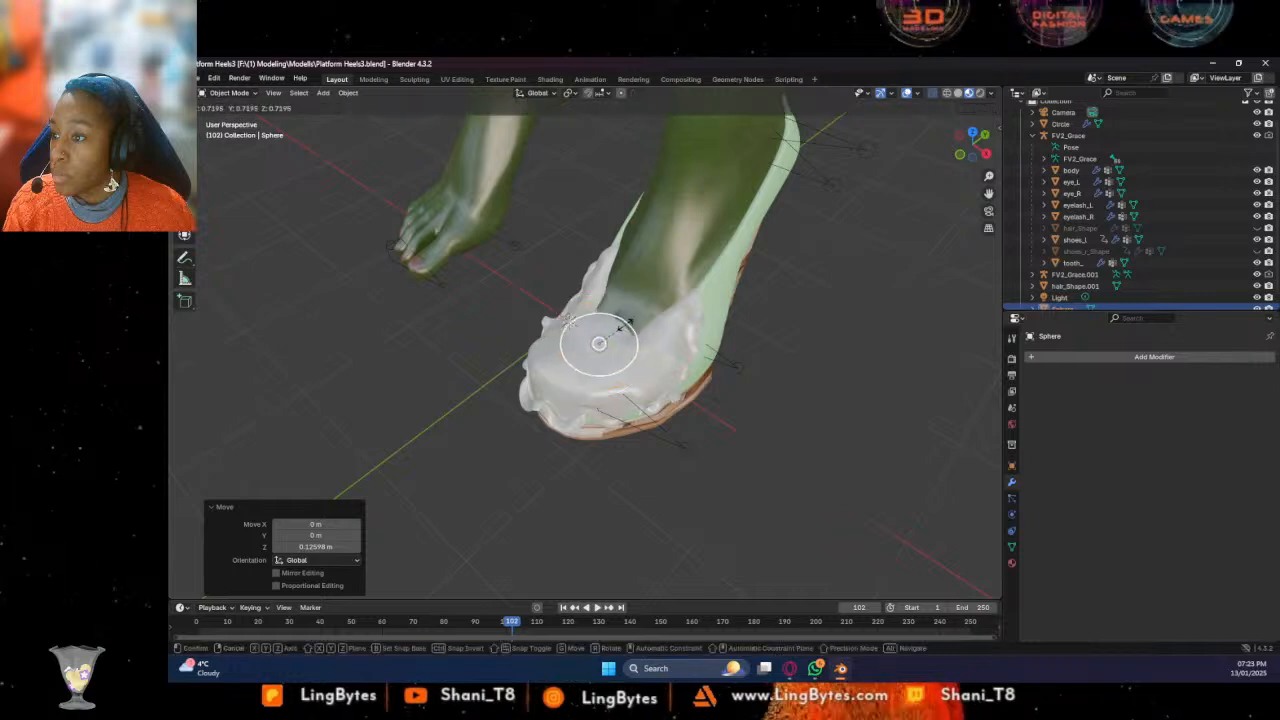
left_click(580, 312)
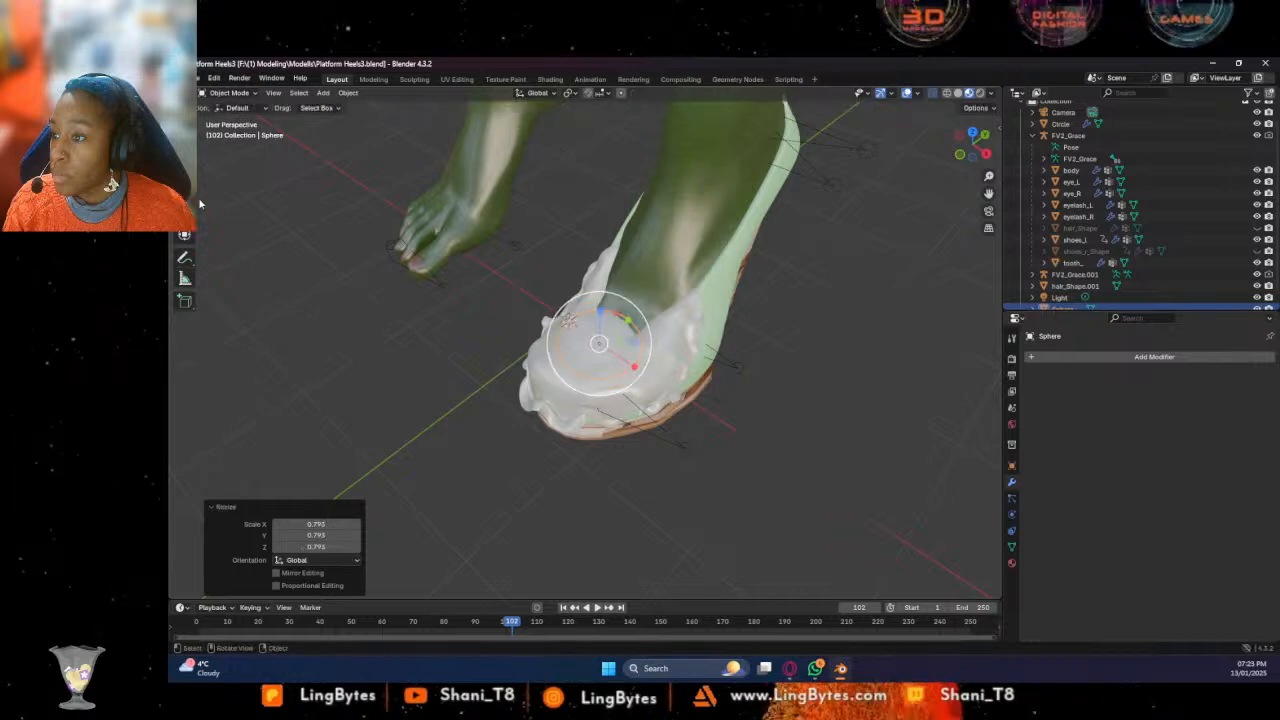
left_click_drag(603, 312, 620, 313)
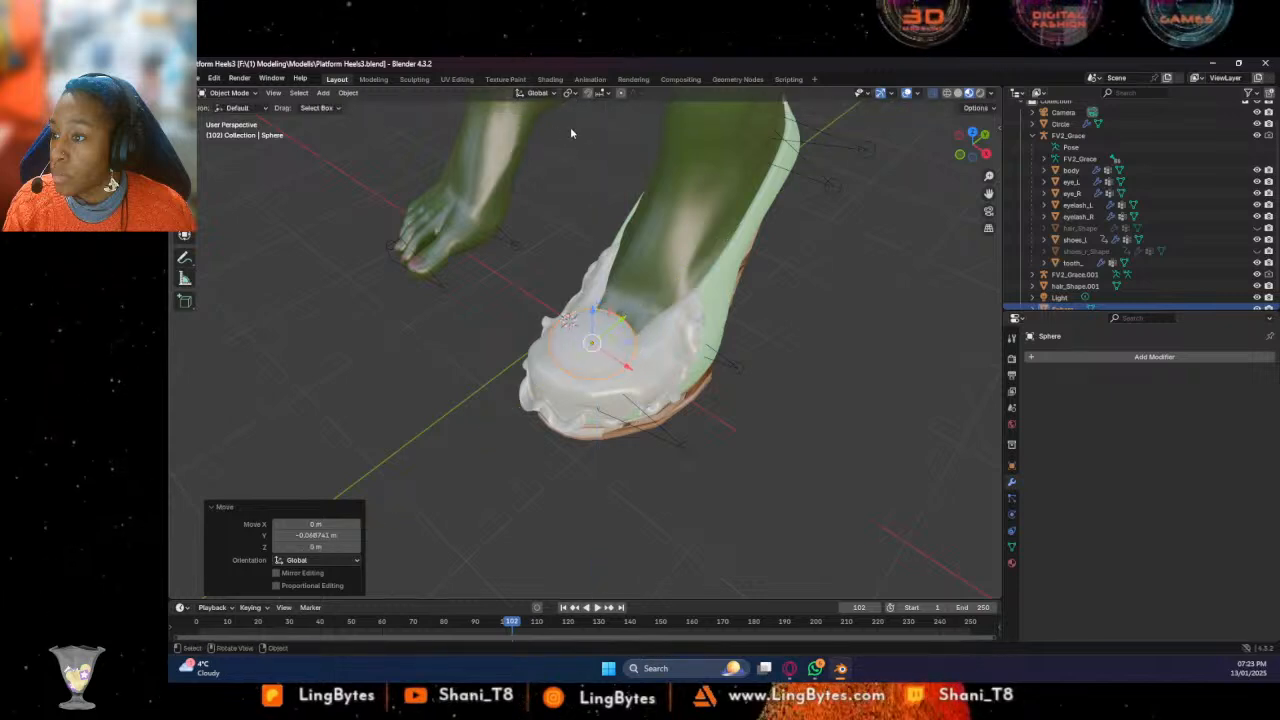
Assign the existing Material.001 to the flattened sphere
left_click(550, 79)
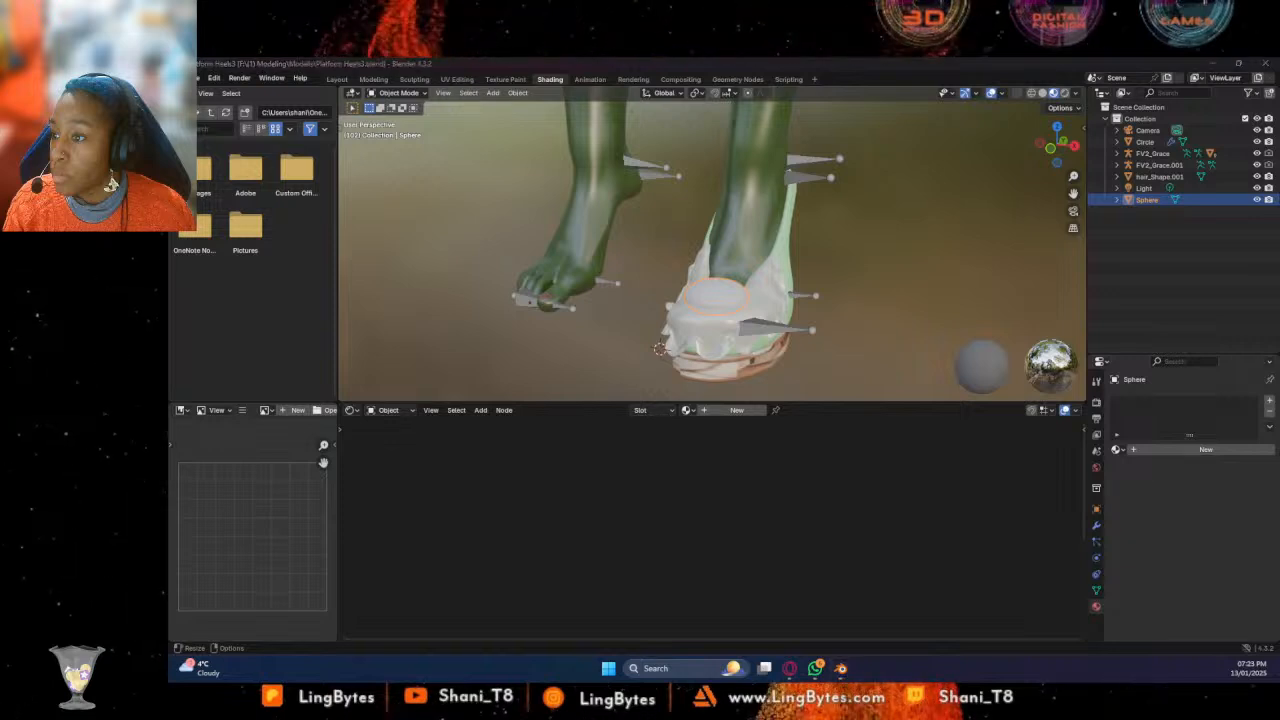
middle_click_drag(872, 290, 782, 315)
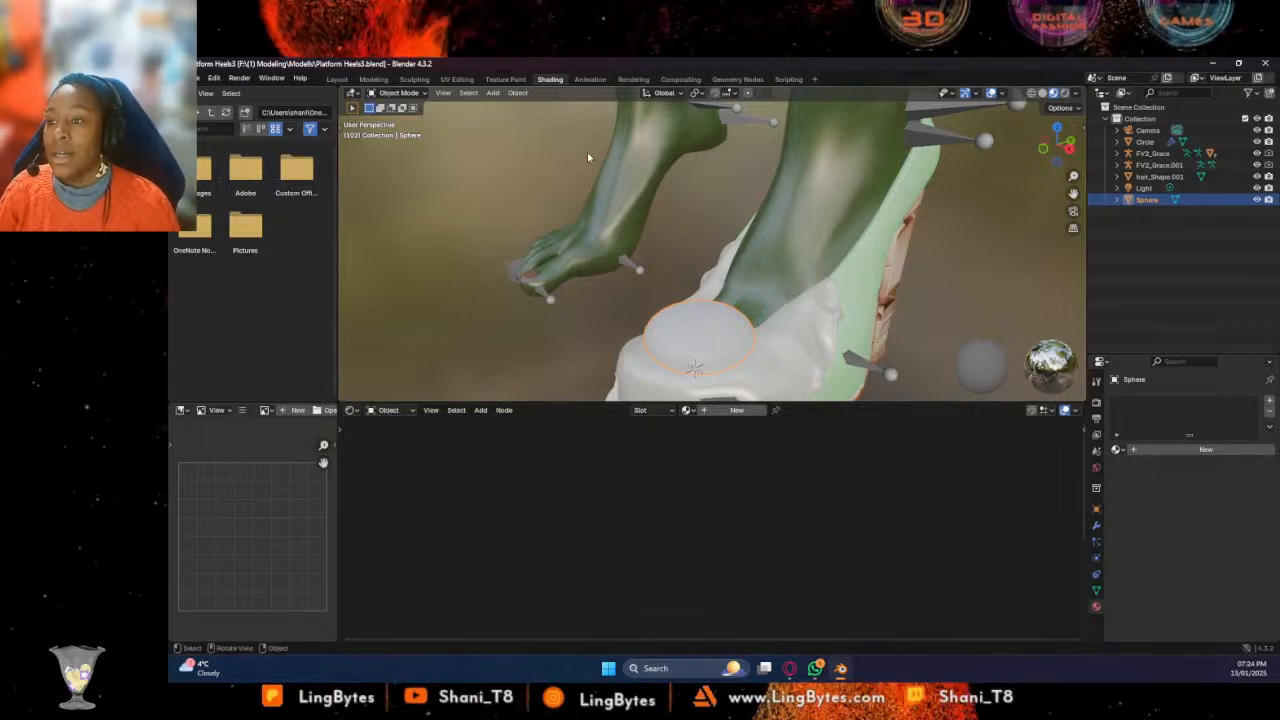
left_click(414, 79)
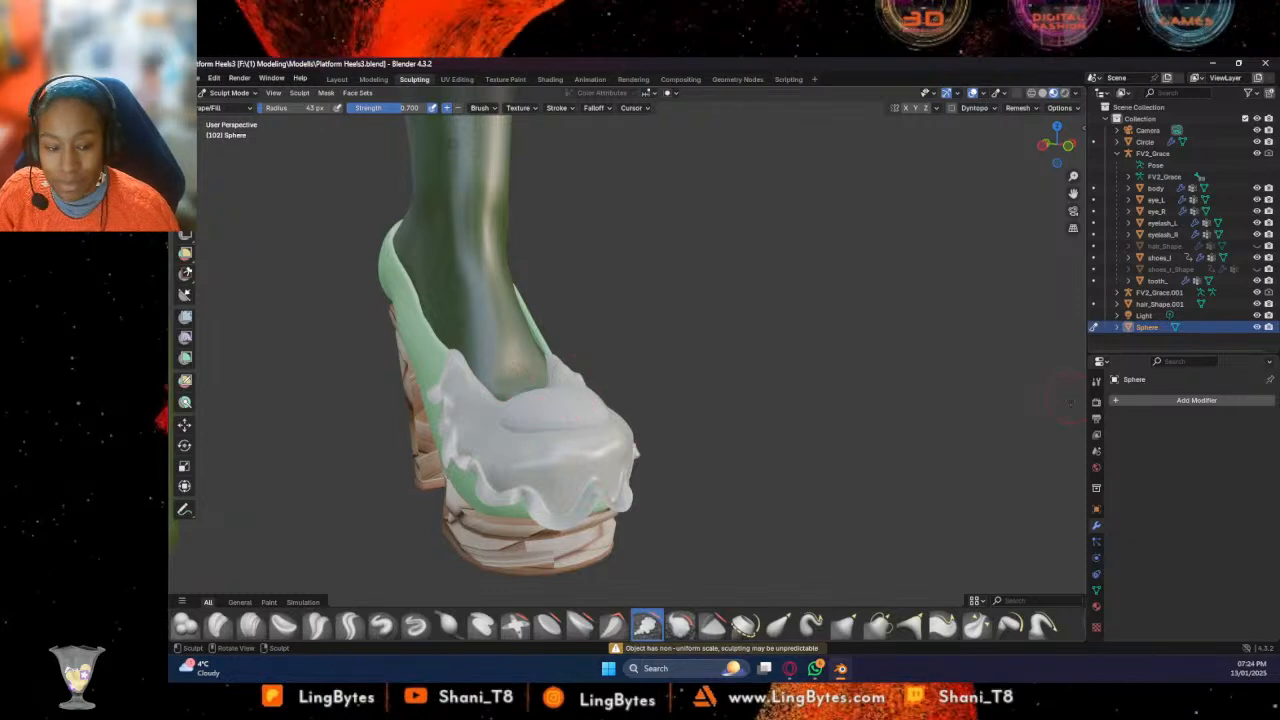
left_click(1096, 607)
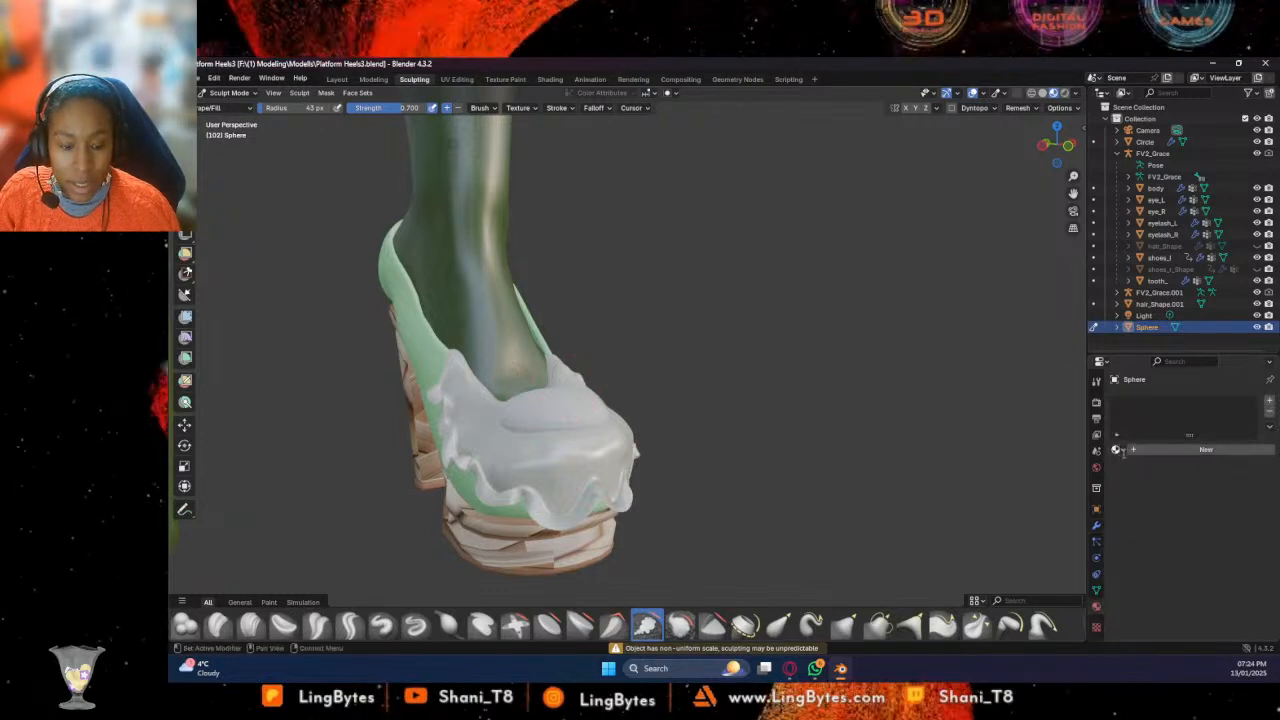
left_click(1116, 449)
scroll(976, 550, "down", 5)
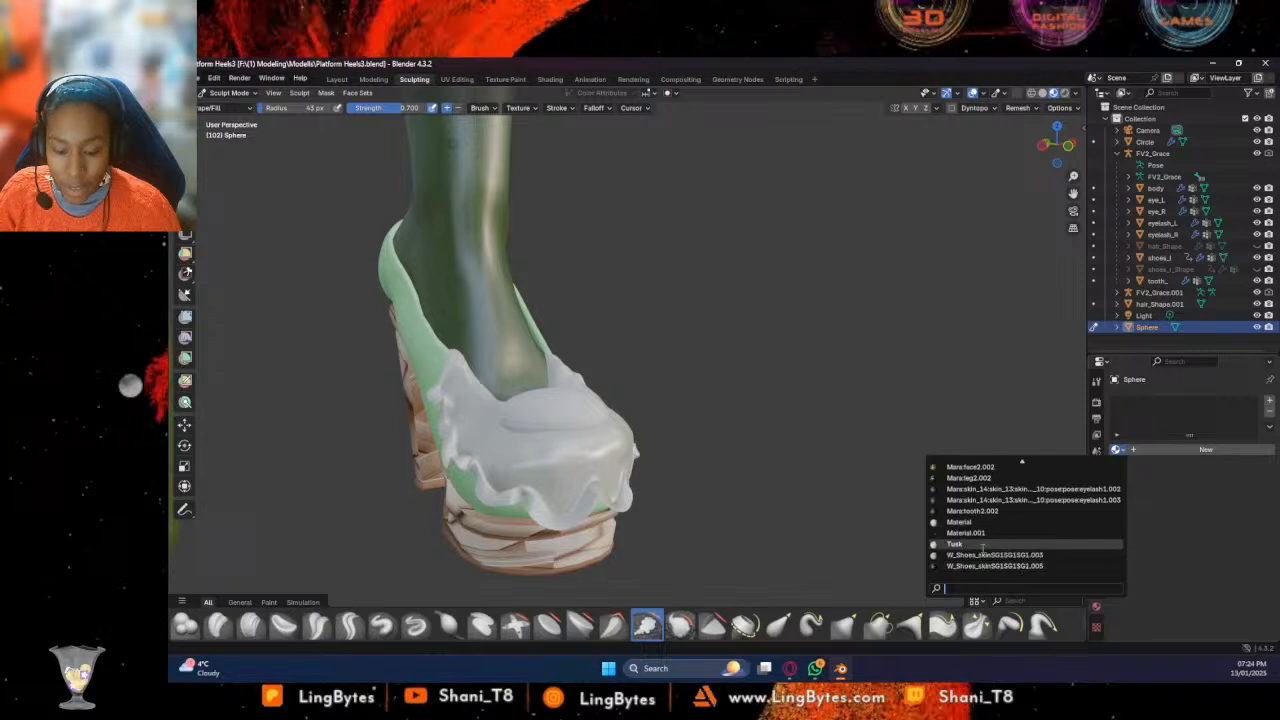
left_click(975, 540)
middle_click_drag(735, 430, 732, 495)
Subdivide the flattened sphere's whole mesh in Edit Mode with 3 cuts, and deselect it
left_click(337, 79)
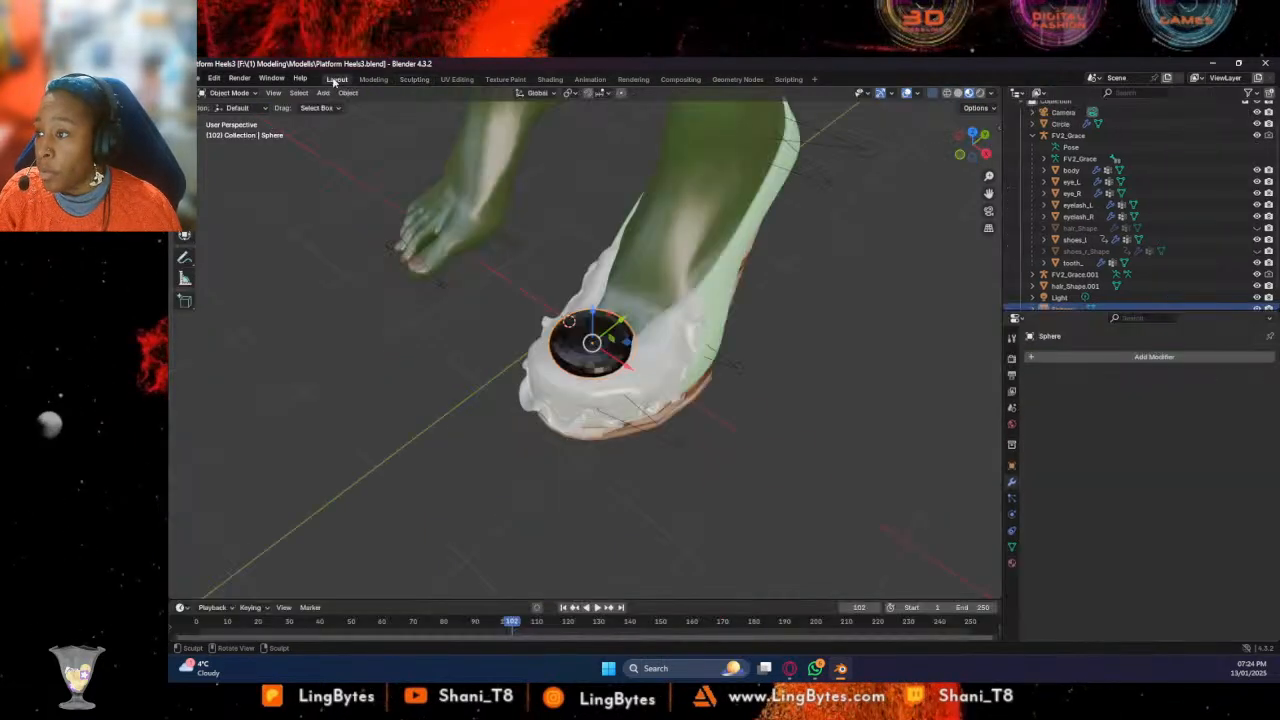
left_click(232, 93)
left_click(229, 119)
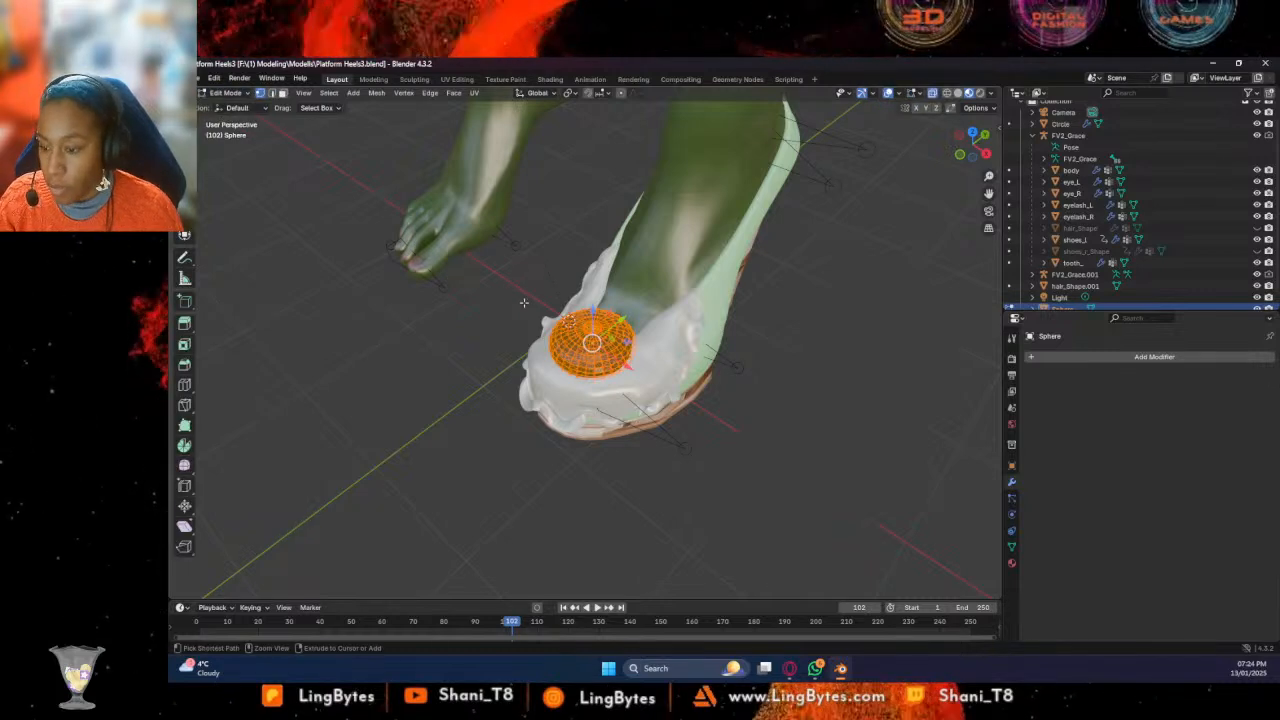
right_click(593, 336)
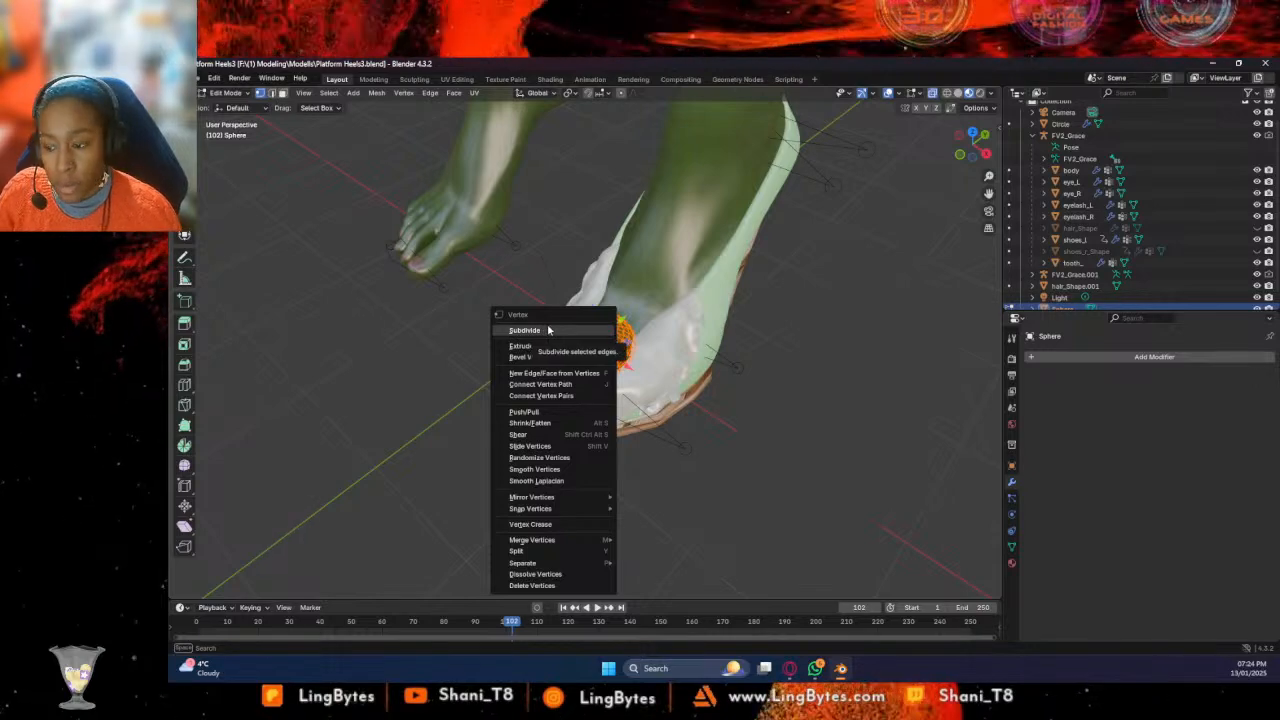
left_click(548, 332)
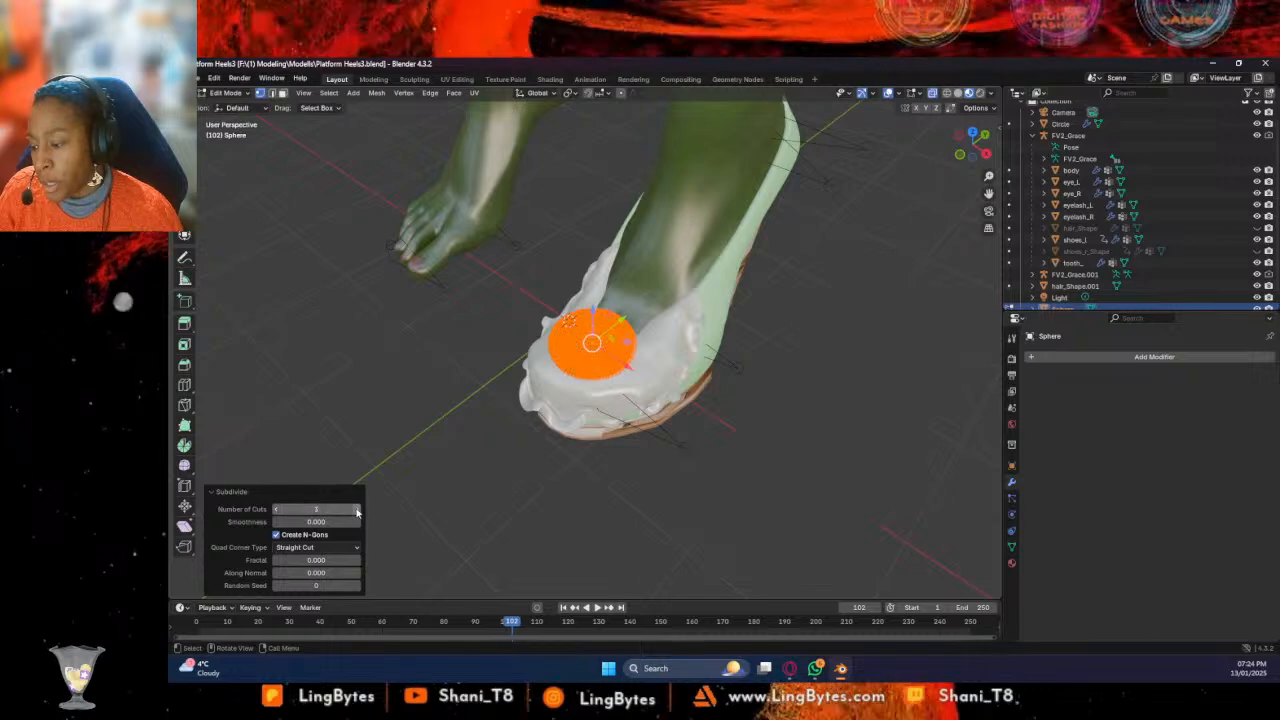
left_click(357, 512)
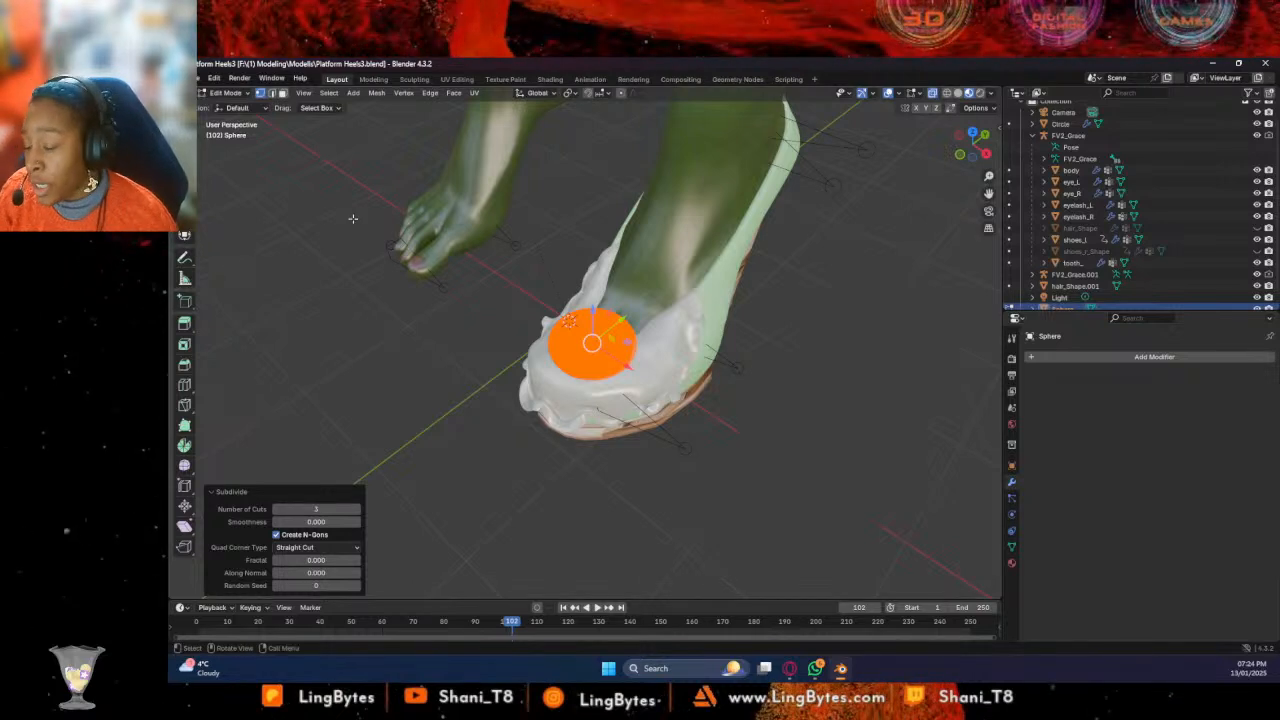
left_click(339, 368)
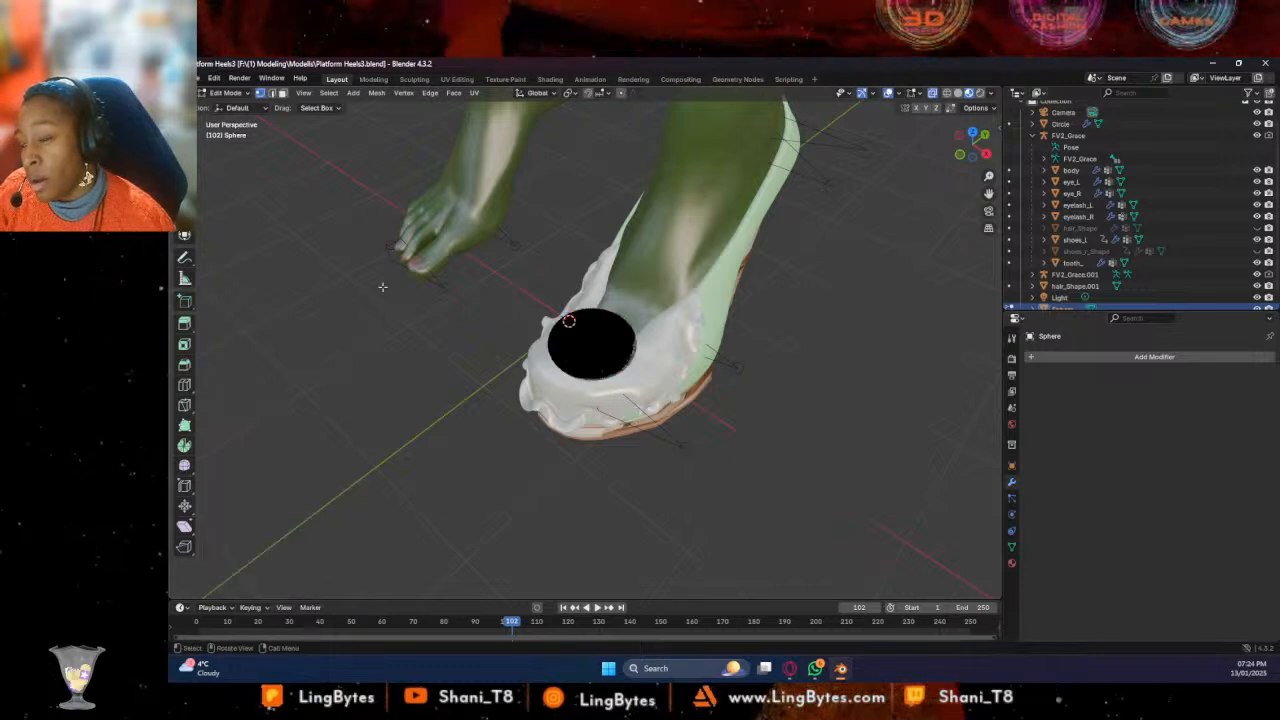
Prepare to sculpt the black disc with the Grab Silhouette brush at a radius of 132 px
left_click(427, 83)
middle_click_drag(709, 405, 537, 410)
scroll(738, 370, "up", 2)
mouse_move(777, 374)
middle_mouse_down()
mouse_move(787, 425)
mouse_move(807, 404)
mouse_move(790, 398)
middle_mouse_up()
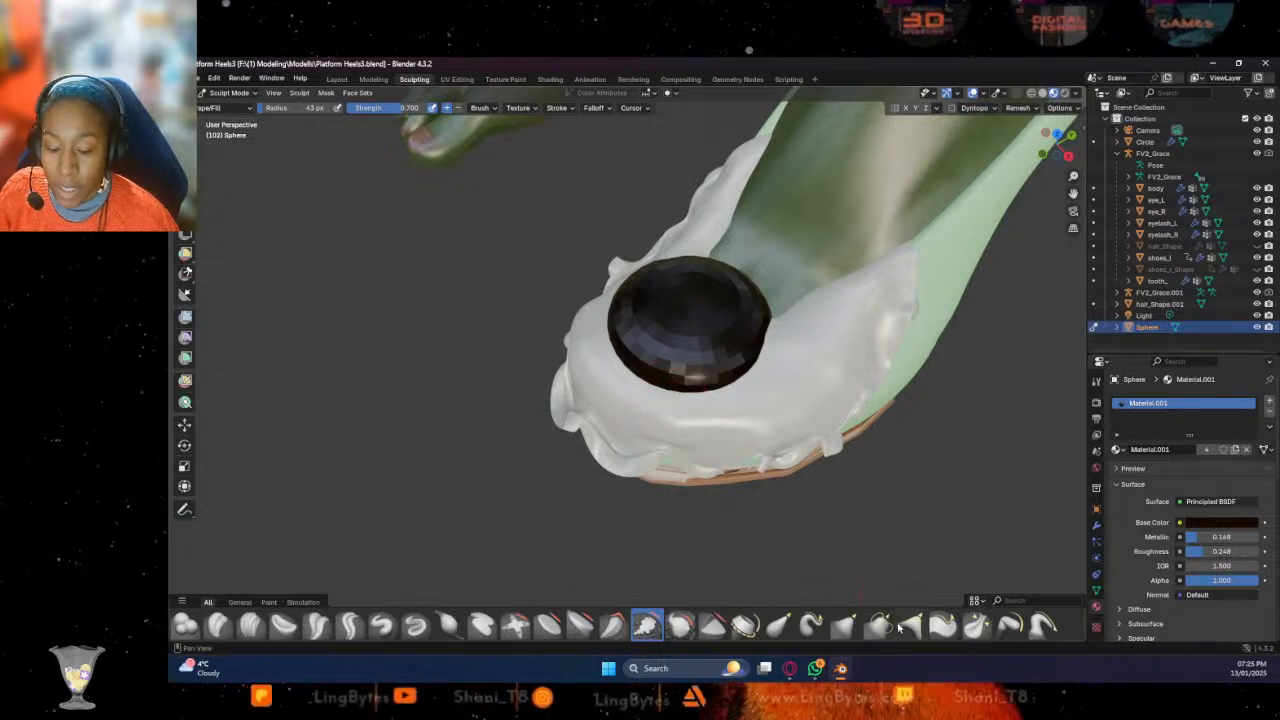
left_click(905, 626)
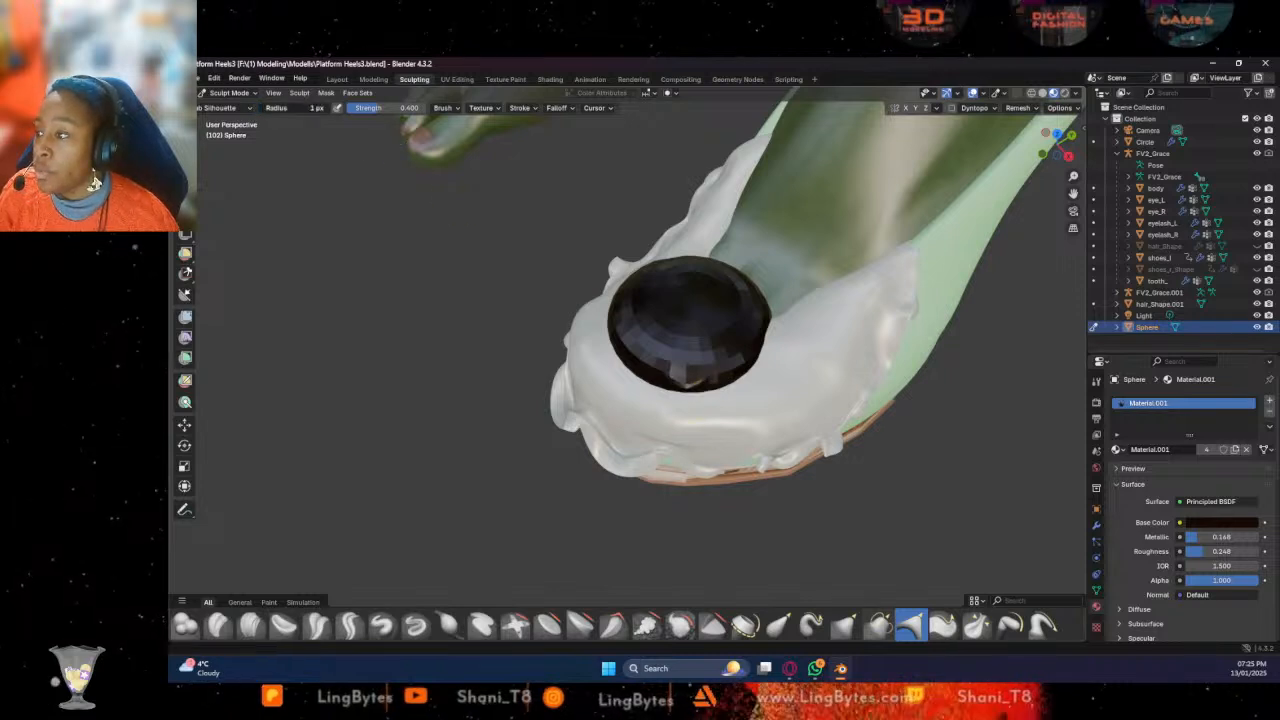
left_click_drag(270, 108, 277, 108)
Pull the black disc's front edge and both neighbouring rims outward with the Grab Silhouette brush
left_click_drag(686, 394, 682, 448)
left_click_drag(743, 368, 776, 401)
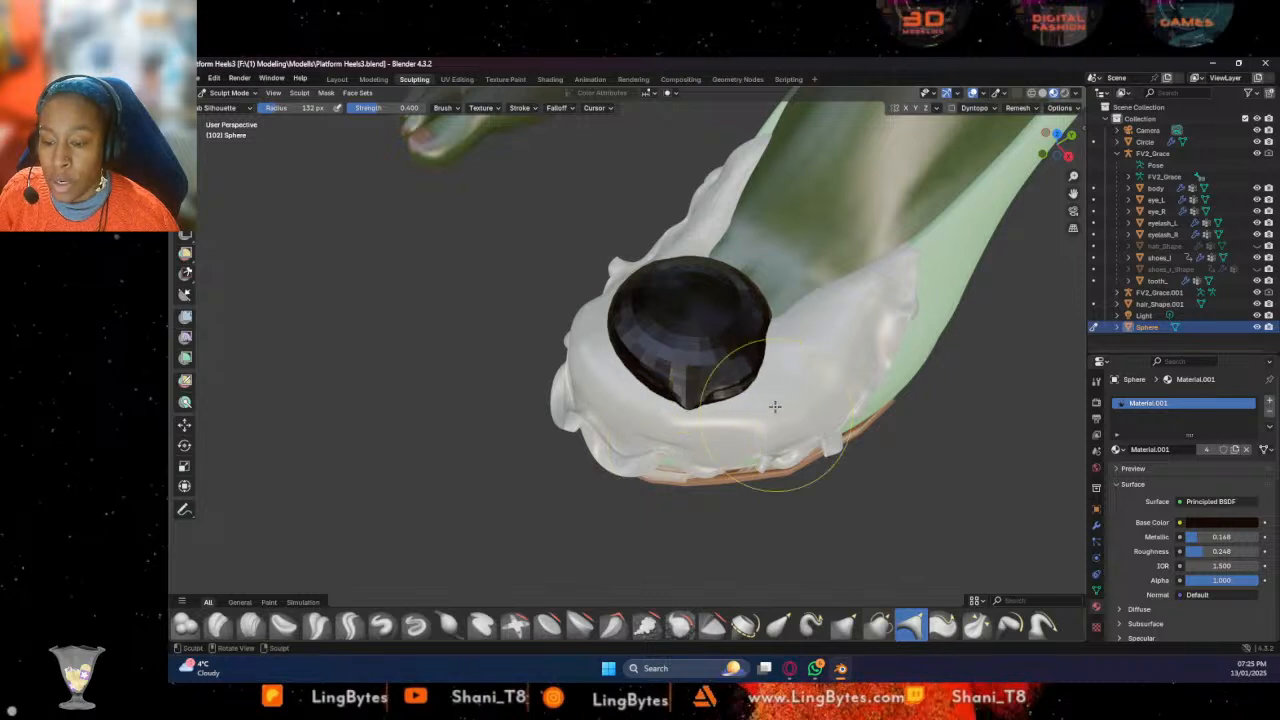
left_click_drag(815, 358, 817, 358)
left_click_drag(644, 364, 600, 408)
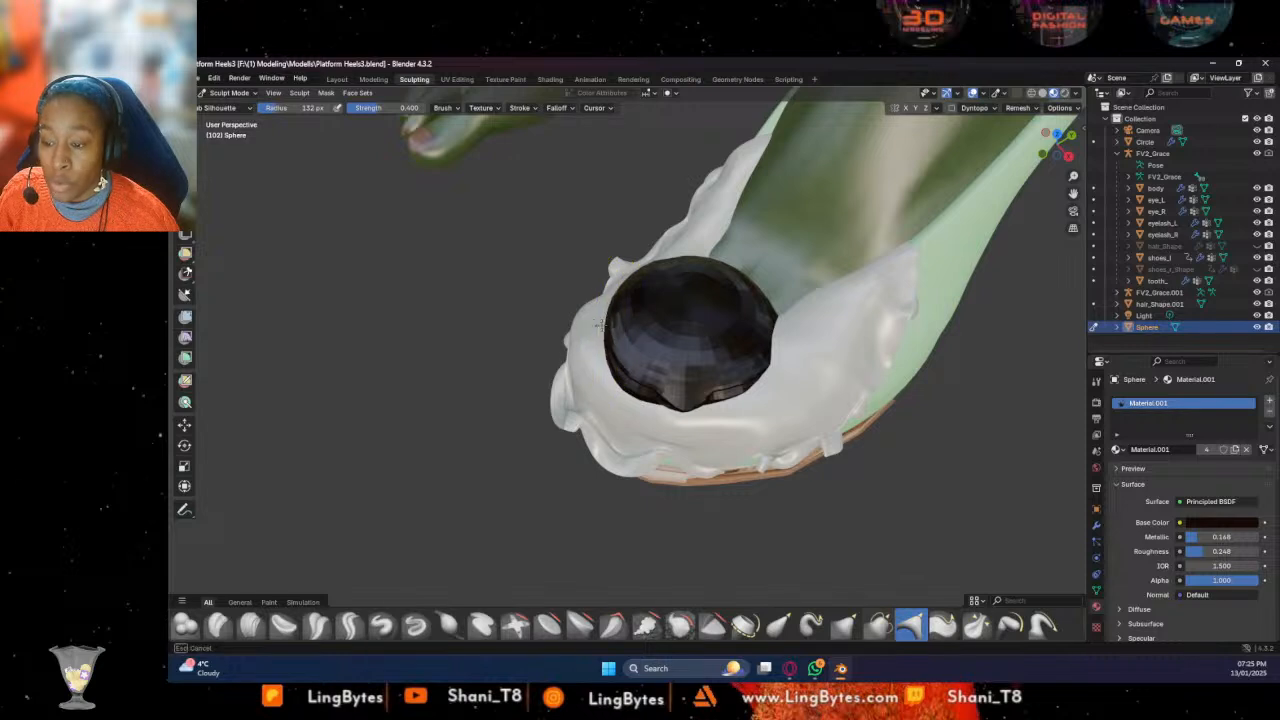
Extend the black disc over the shoe's other side and dent its ankle-facing edge inward
middle_click_drag(623, 320, 723, 329)
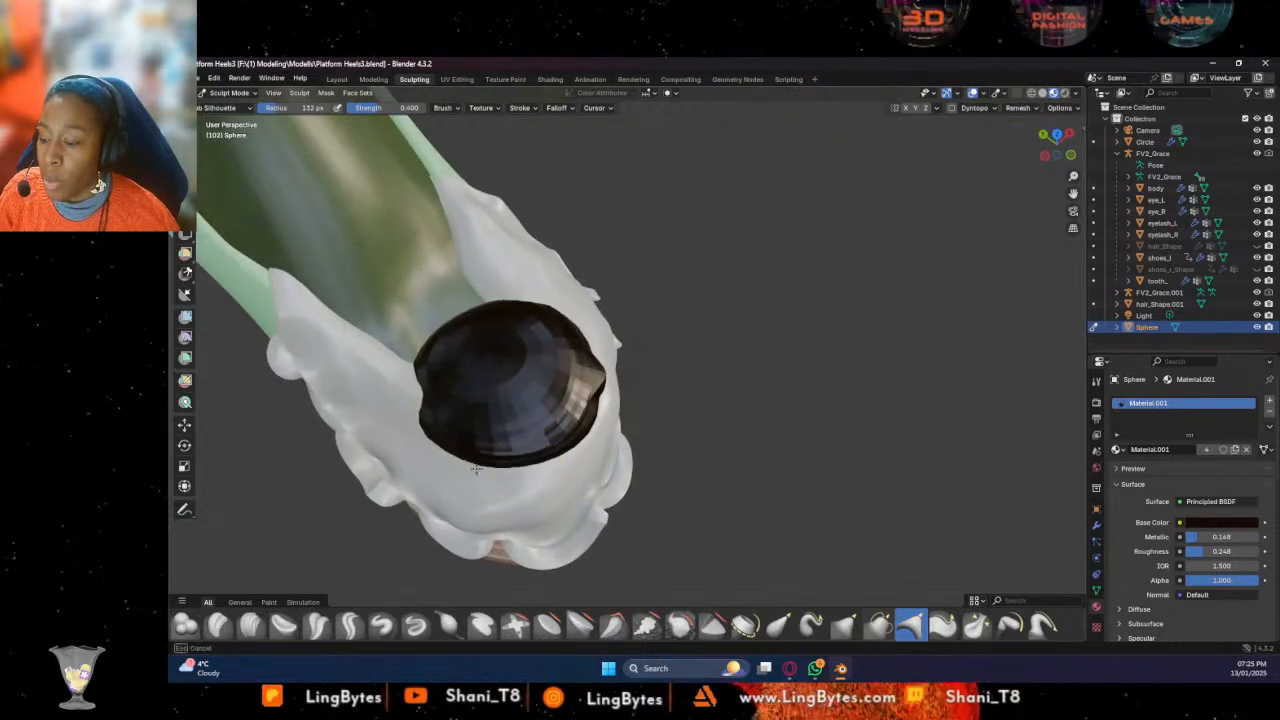
left_click_drag(460, 518, 460, 519)
left_click_drag(523, 463, 535, 483)
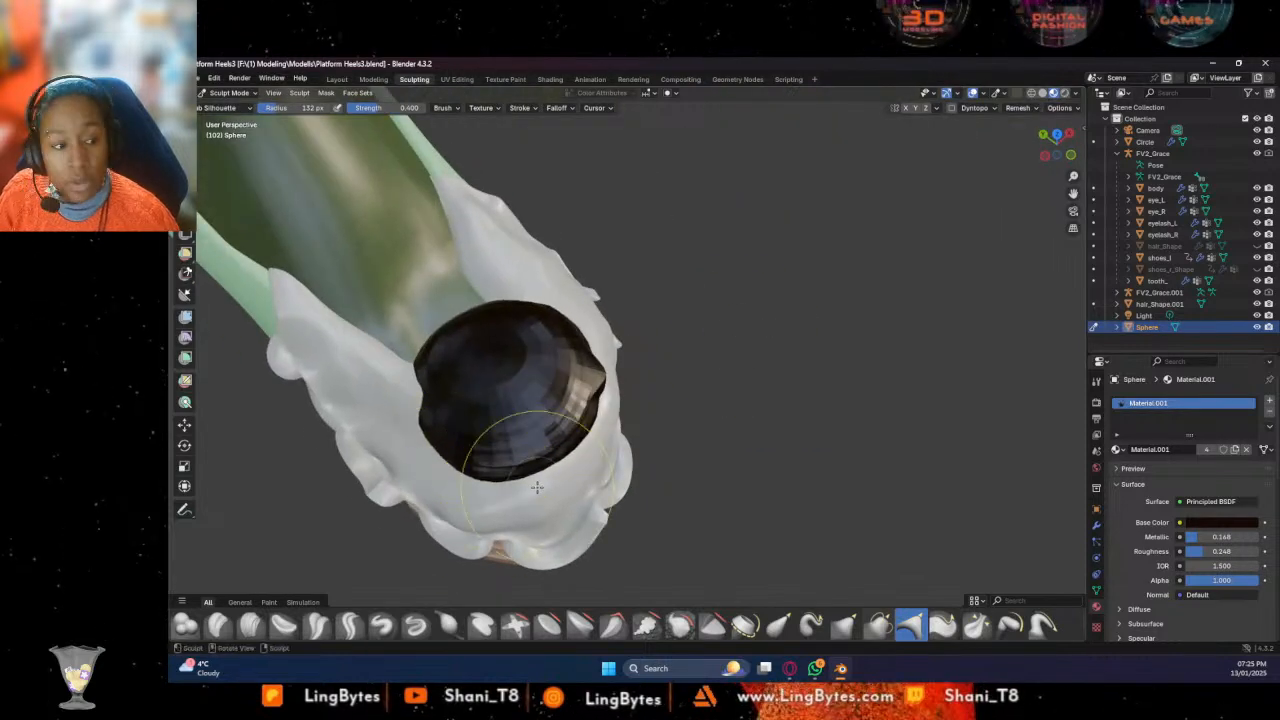
mouse_move(433, 430)
left_mouse_down()
mouse_move(404, 443)
mouse_move(418, 386)
mouse_move(363, 390)
left_mouse_up()
mouse_move(491, 306)
left_mouse_down()
mouse_move(523, 281)
mouse_move(509, 377)
mouse_move(455, 370)
left_mouse_up()
left_click_drag(432, 354, 442, 361)
left_click_drag(504, 326, 481, 315)
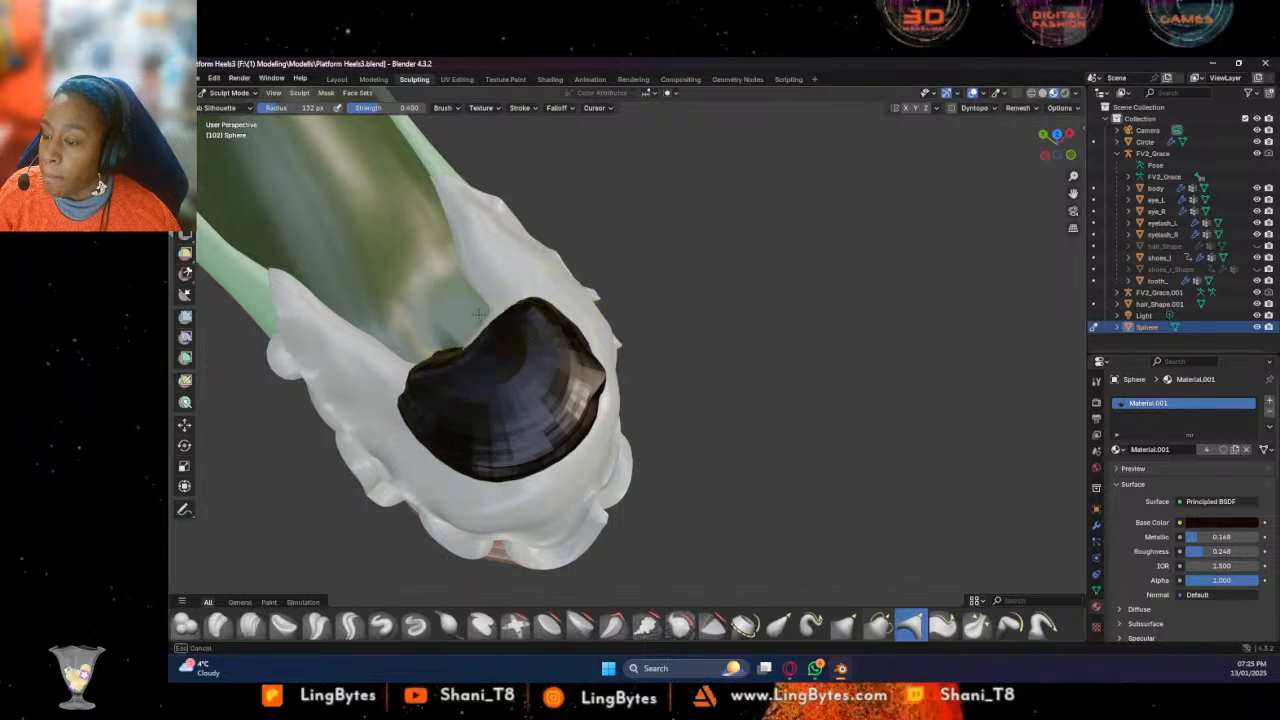
Stretch the lobes beside the ankle-facing dent outward and settle the black shape's side edge onto the white drips
middle_click_drag(508, 300, 630, 325)
middle_click_drag(480, 450, 520, 480)
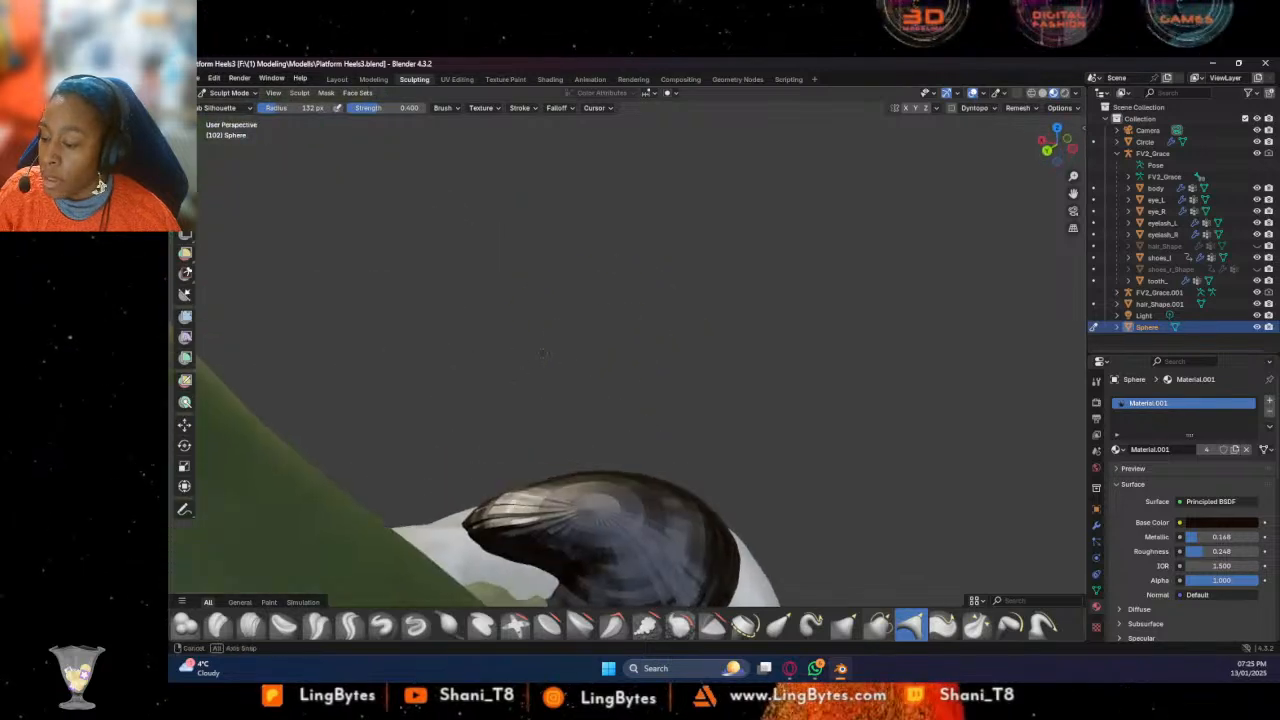
left_click_drag(465, 592, 431, 614)
left_click_drag(529, 563, 496, 576)
middle_click_drag(504, 568, 458, 575)
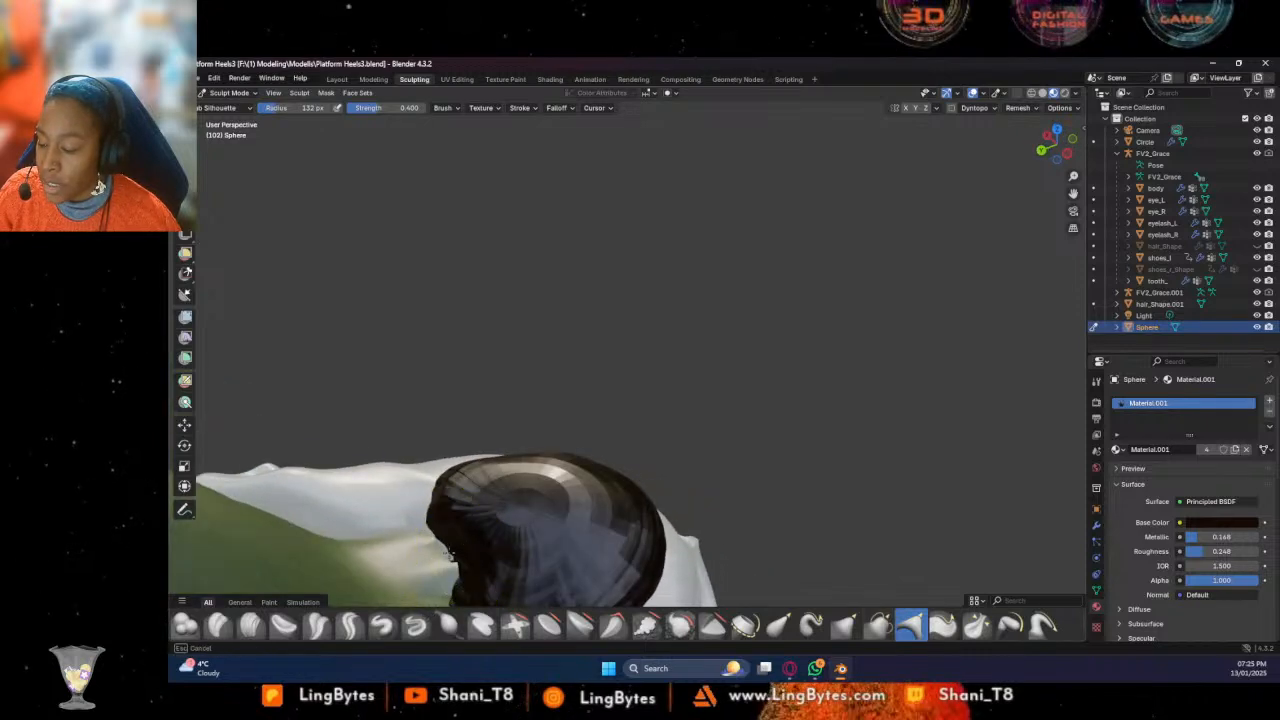
mouse_move(449, 538)
left_mouse_down()
mouse_move(443, 486)
mouse_move(400, 457)
mouse_move(409, 481)
mouse_move(374, 475)
left_mouse_up()
middle_click_drag(432, 464, 420, 502)
mouse_move(413, 525)
left_mouse_down()
mouse_move(316, 540)
mouse_move(374, 522)
mouse_move(364, 516)
left_mouse_up()
middle_click_drag(385, 513, 443, 471)
mouse_move(531, 478)
left_mouse_down()
mouse_move(536, 487)
mouse_move(481, 480)
left_mouse_up()
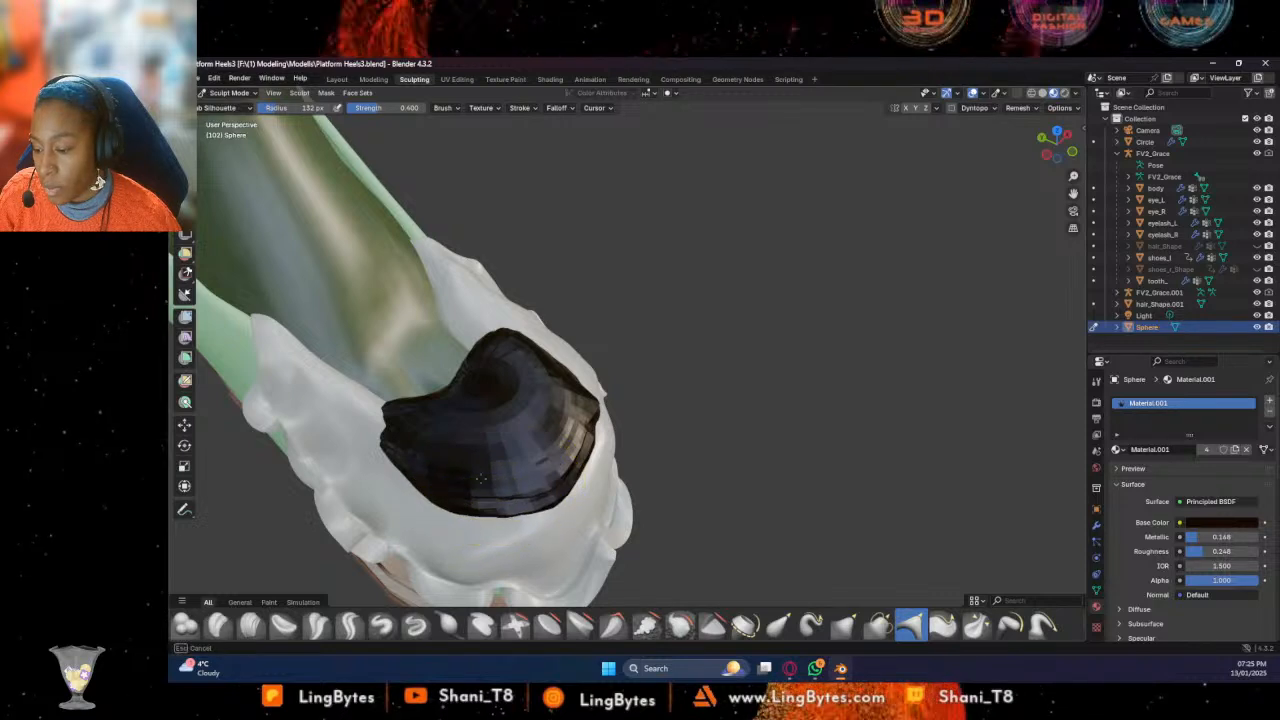
Reshape the black shape's front rim, side corner and top with the Elastic Snake Hook brush at strength 1.000
left_click(811, 625)
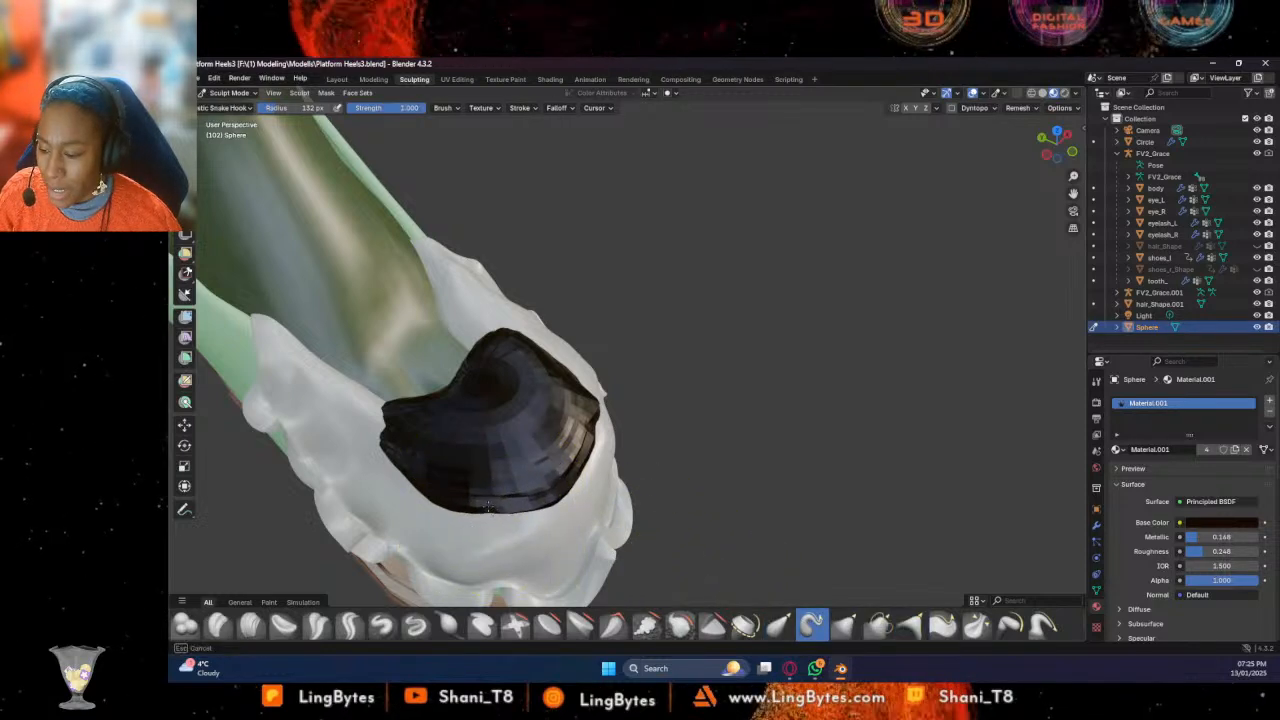
left_click_drag(481, 480, 441, 478)
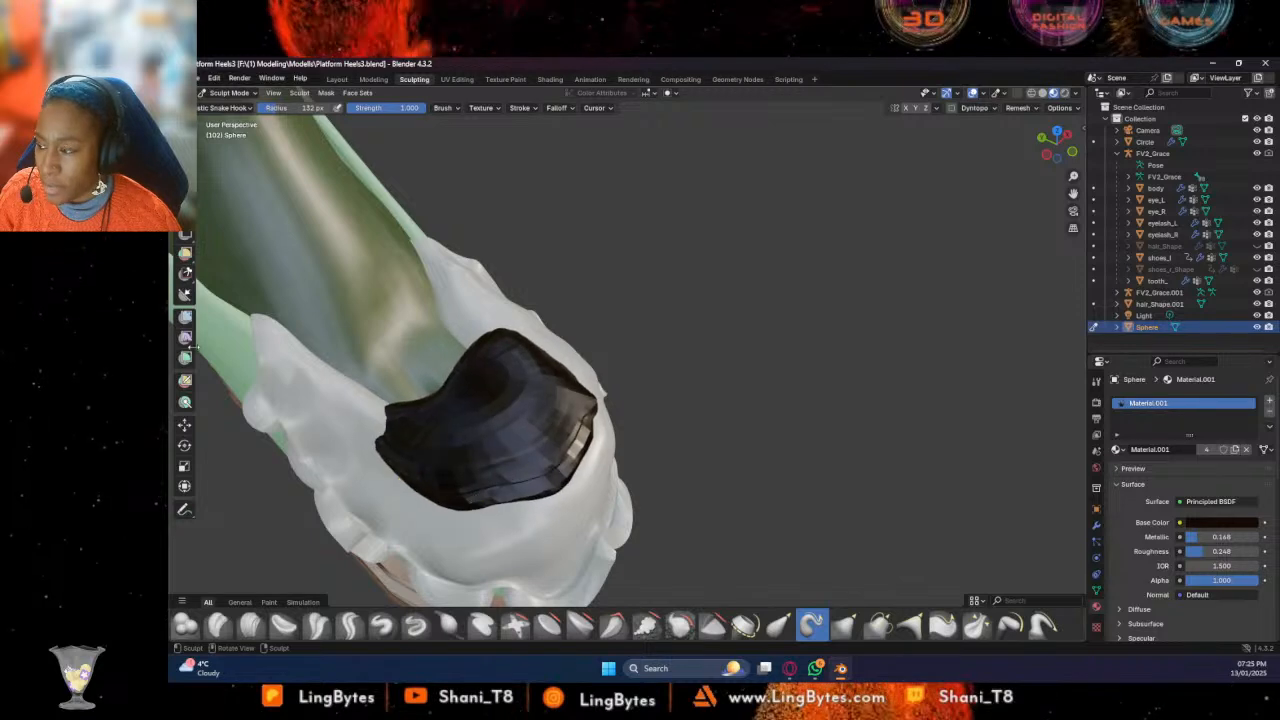
left_click_drag(400, 430, 401, 414)
mouse_move(464, 371)
left_mouse_down()
mouse_move(473, 382)
mouse_move(481, 333)
left_mouse_up()
left_click_drag(519, 404, 492, 439)
mouse_move(629, 466)
middle_mouse_down()
mouse_move(654, 411)
mouse_move(709, 368)
mouse_move(685, 438)
middle_mouse_up()
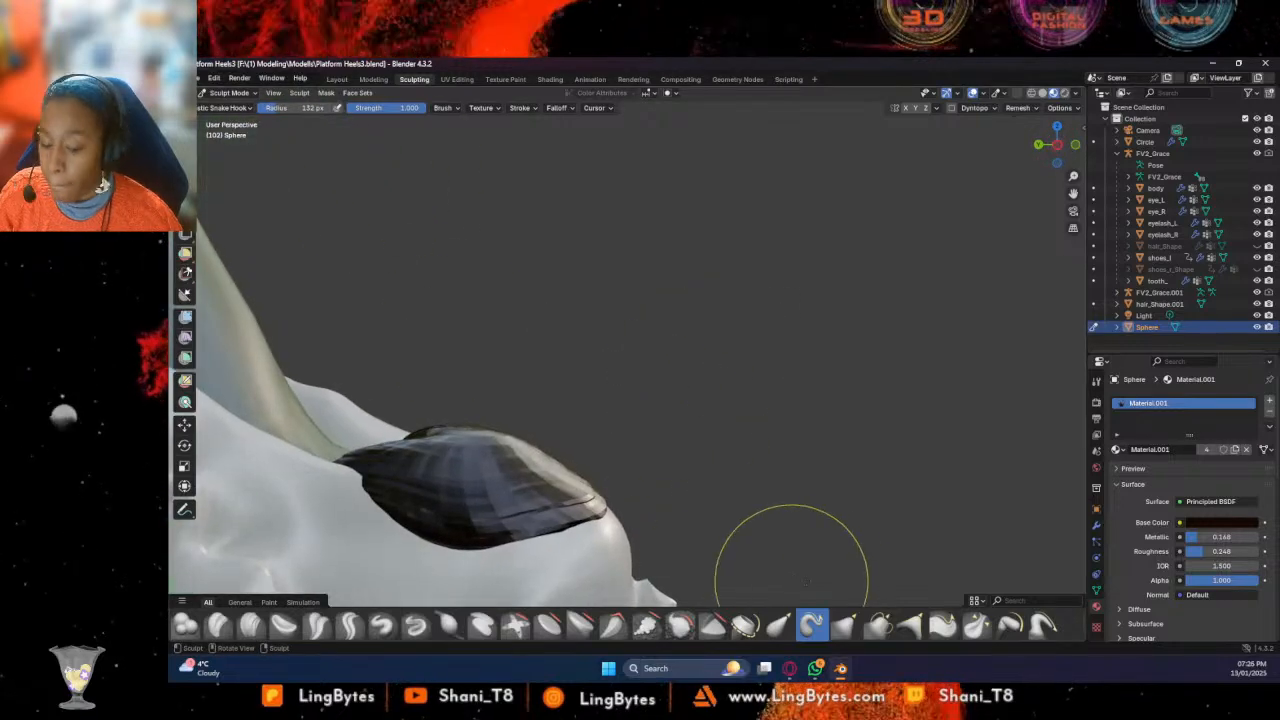
Nudge the black shape's front rim against the toe with the Grab 2D brush at a radius of 132 px
left_click(878, 624)
middle_click_drag(800, 517, 630, 545)
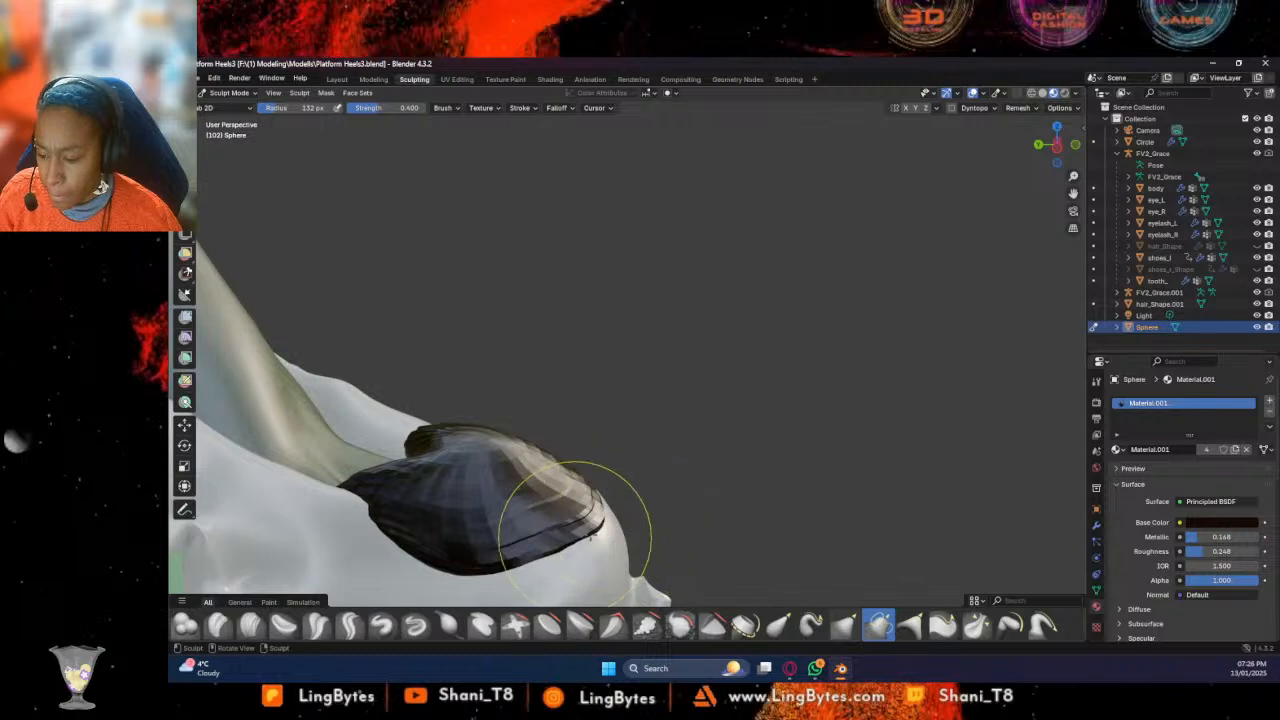
middle_click_drag(634, 543, 614, 457)
left_click_drag(628, 498, 516, 508)
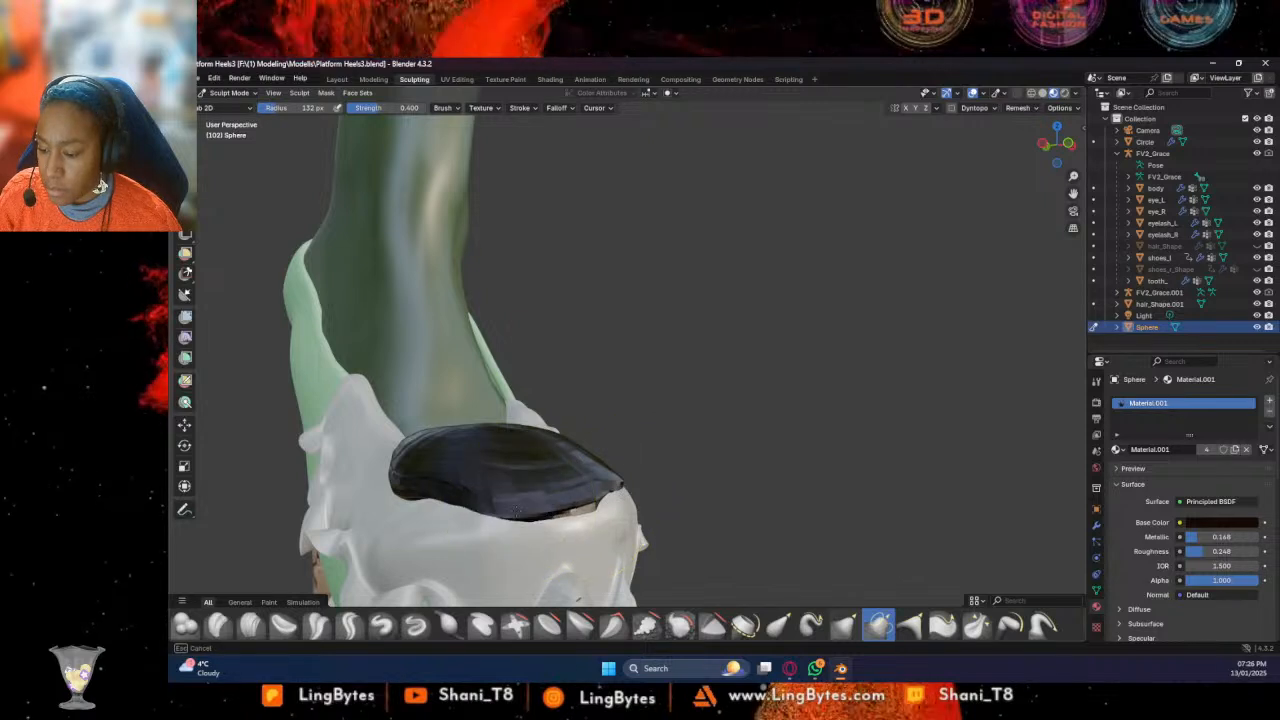
Pull uneven drips along the front and side rim with Grab 2D at radius 55 px and strength 0.652
key("f")
left_click(525, 486)
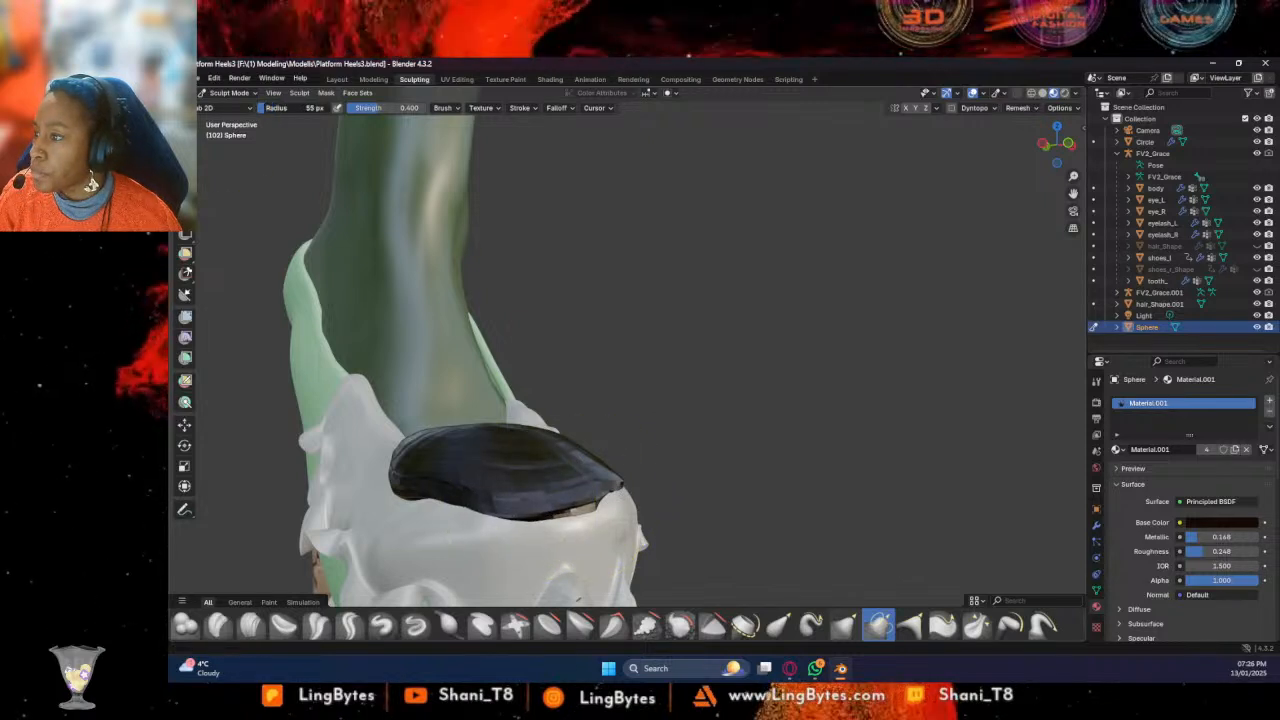
left_click_drag(380, 107, 401, 107)
left_click_drag(632, 482, 615, 490)
mouse_move(539, 530)
left_mouse_down()
mouse_move(555, 510)
mouse_move(555, 528)
mouse_move(578, 512)
mouse_move(568, 496)
mouse_move(442, 526)
left_mouse_up()
middle_click_drag(442, 526, 414, 529)
left_click_drag(468, 486, 461, 498)
mouse_move(460, 490)
middle_mouse_down()
mouse_move(393, 510)
mouse_move(386, 491)
middle_mouse_up()
left_click_drag(362, 446, 341, 494)
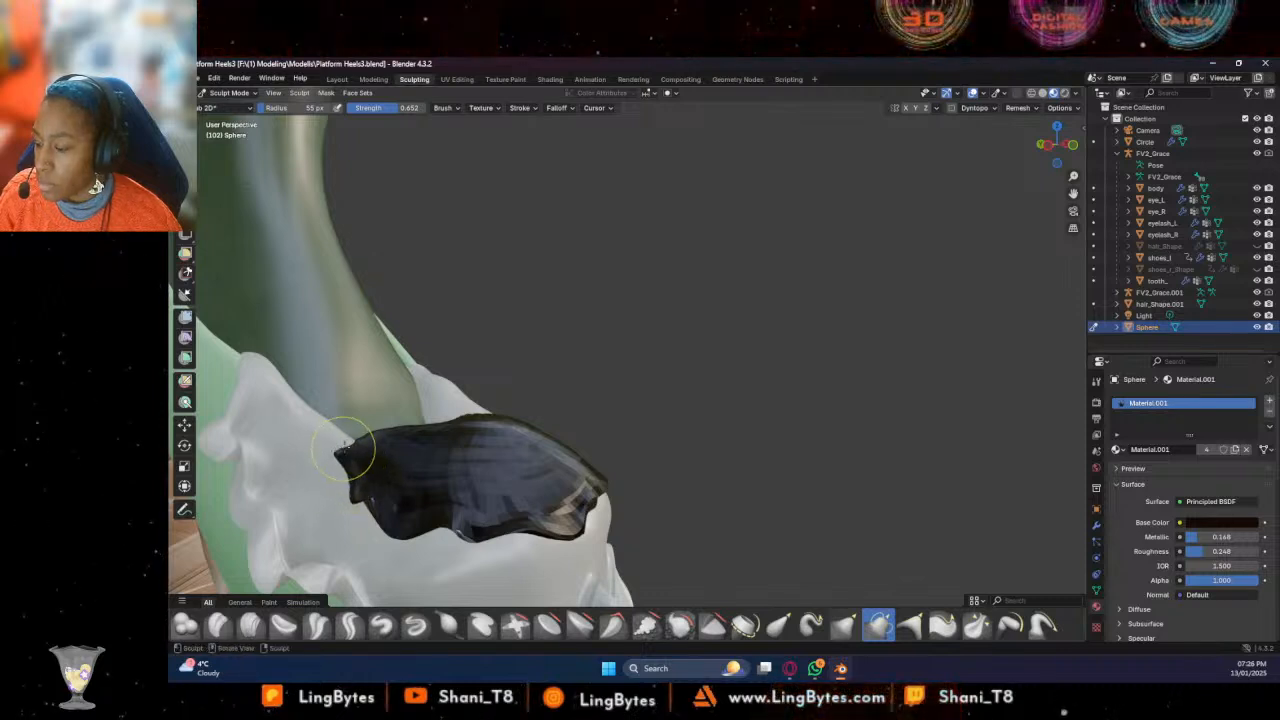
Form pointed drips along the splat's opposite side and front rim with the Grab 2D brush
middle_click_drag(400, 437, 728, 476)
mouse_move(728, 476)
left_mouse_down()
mouse_move(777, 434)
mouse_move(800, 440)
left_mouse_up()
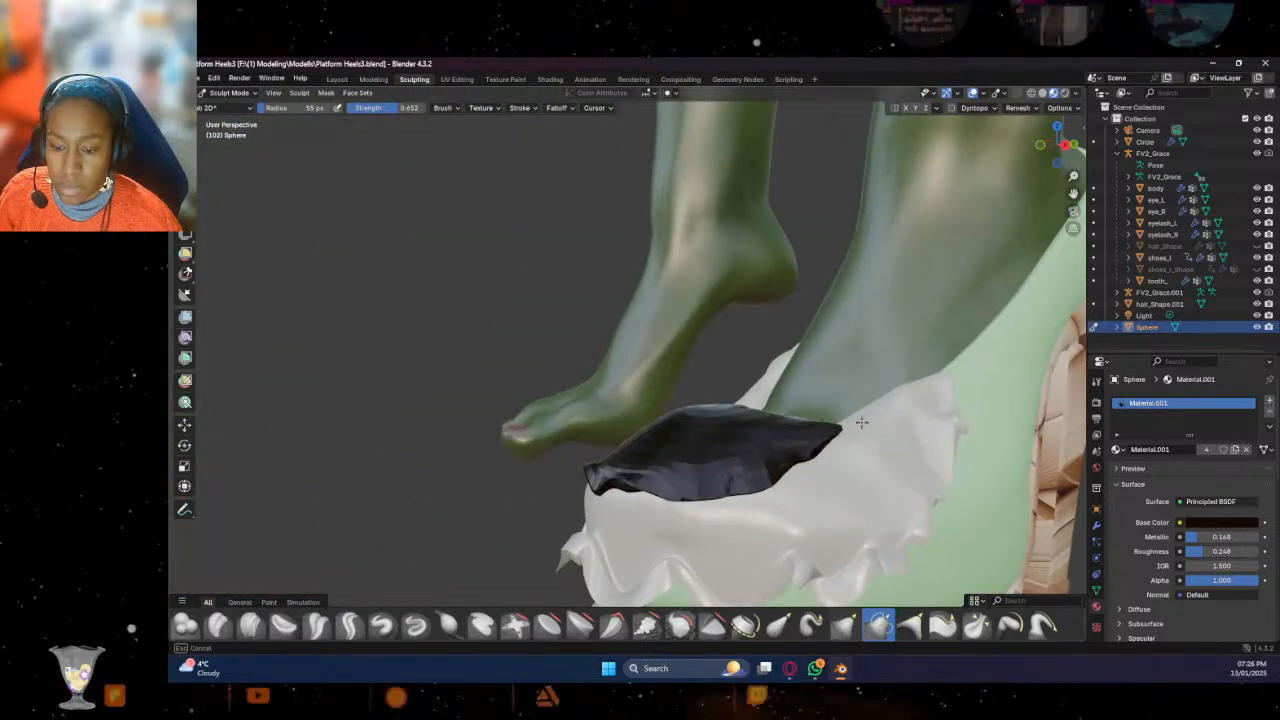
middle_click_drag(815, 446, 822, 452)
mouse_move(748, 440)
left_mouse_down()
mouse_move(742, 482)
mouse_move(702, 504)
left_mouse_up()
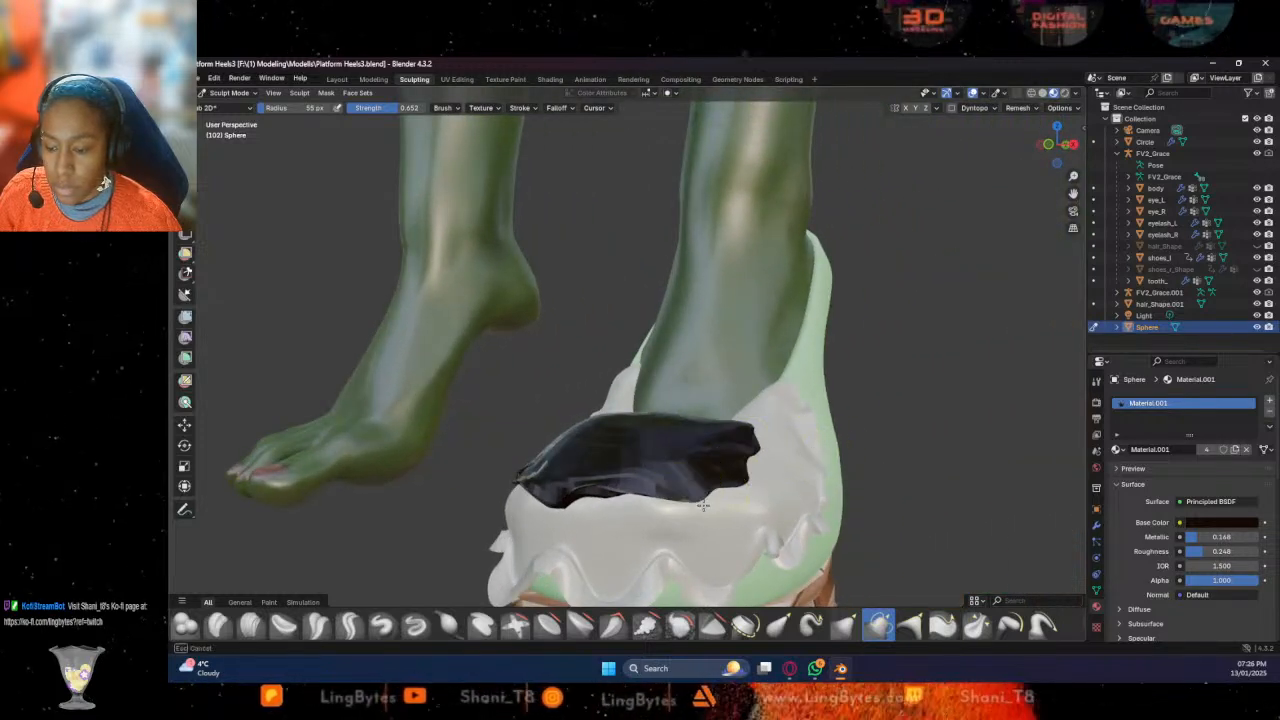
middle_click_drag(694, 512, 640, 492)
mouse_move(640, 492)
left_mouse_down()
mouse_move(614, 500)
mouse_move(643, 510)
left_mouse_up()
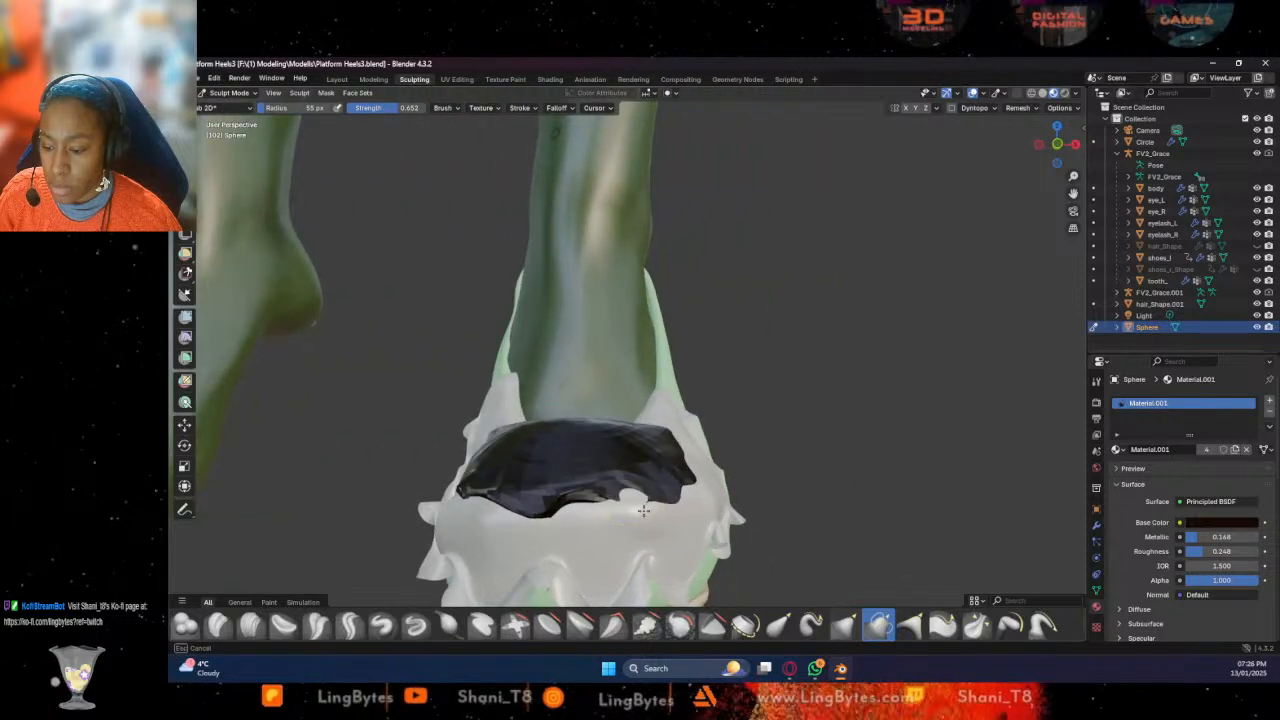
middle_click_drag(636, 516, 628, 502)
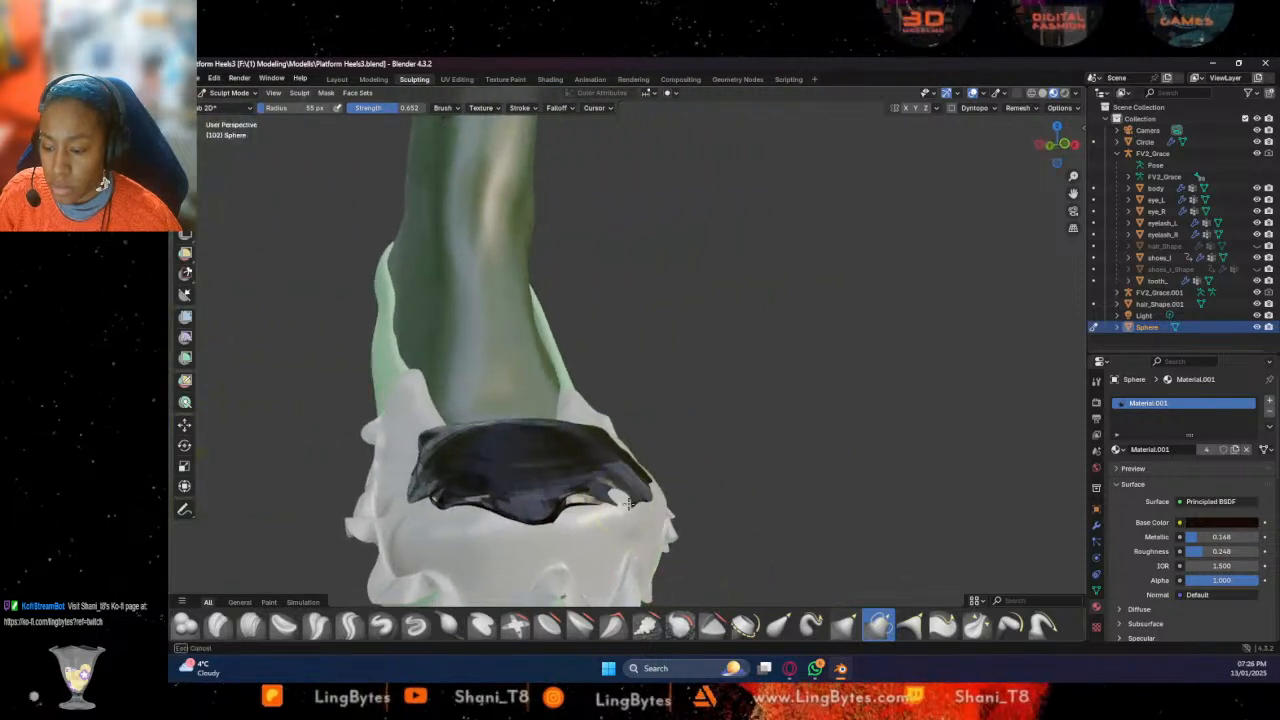
left_click_drag(590, 500, 484, 503)
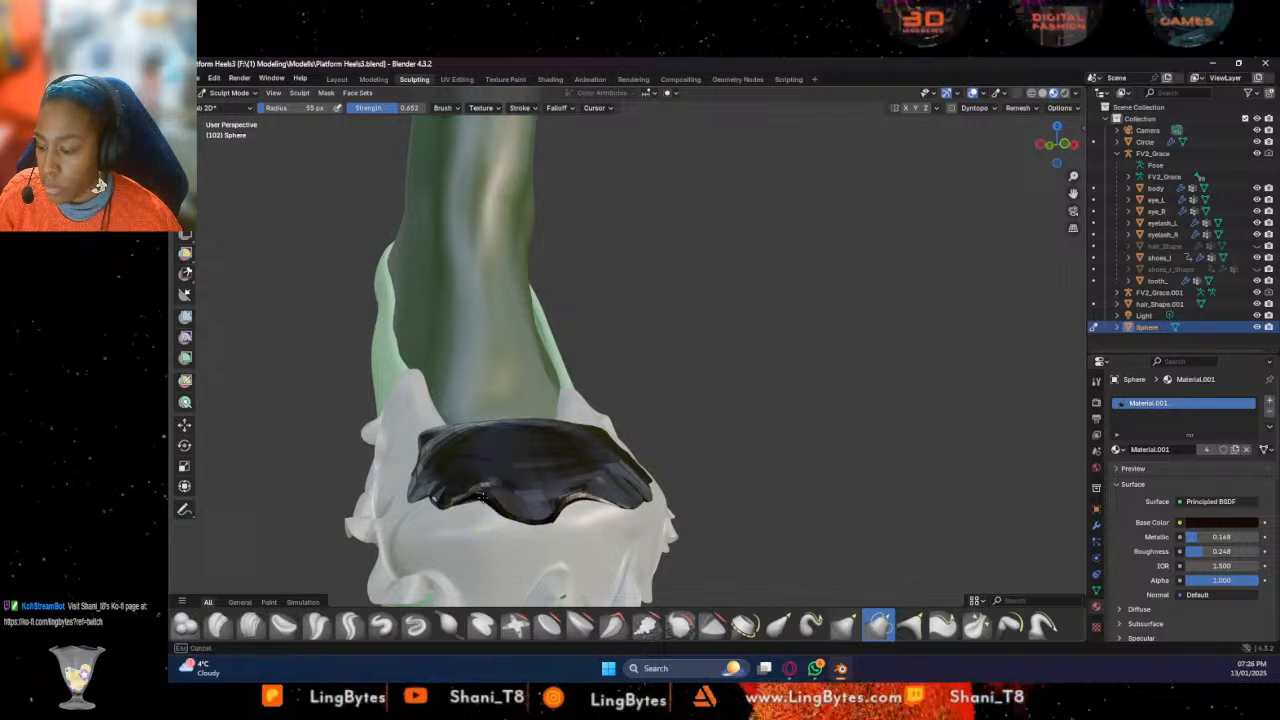
Refine the splat's wavy lobes around both sides and the ankle-facing edge
middle_click_drag(494, 483, 384, 518)
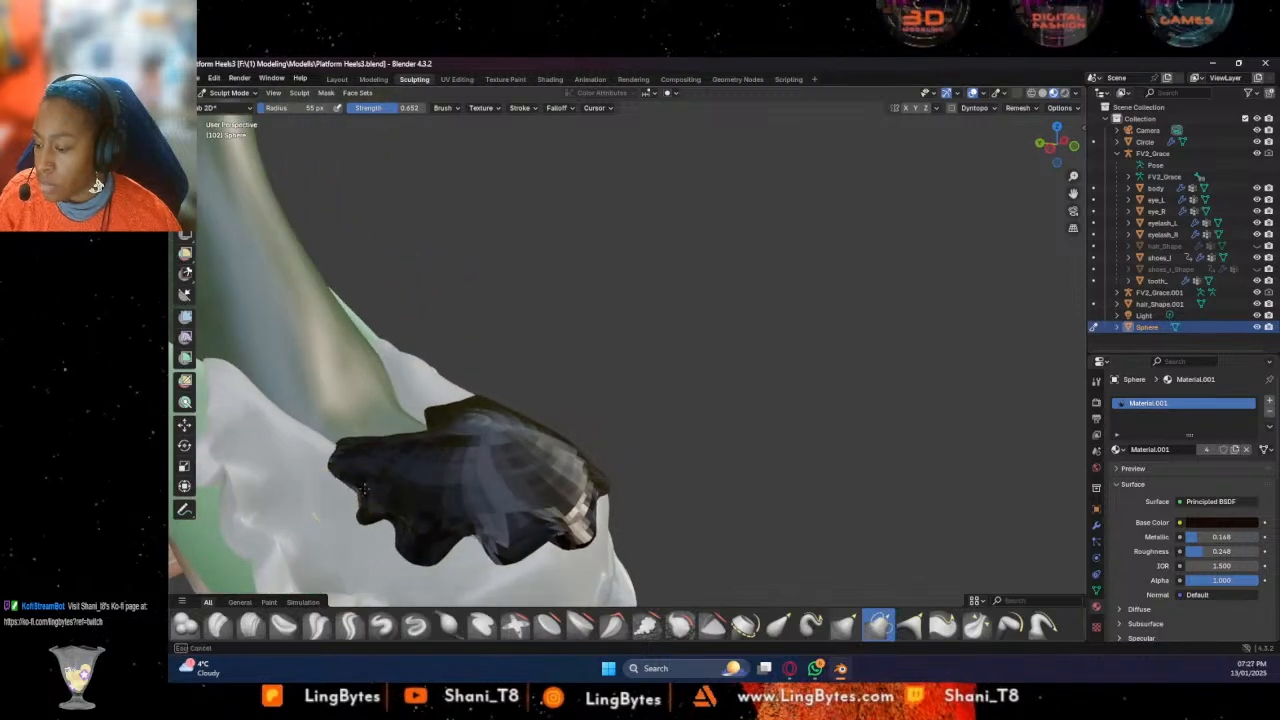
middle_click_drag(466, 474, 334, 474)
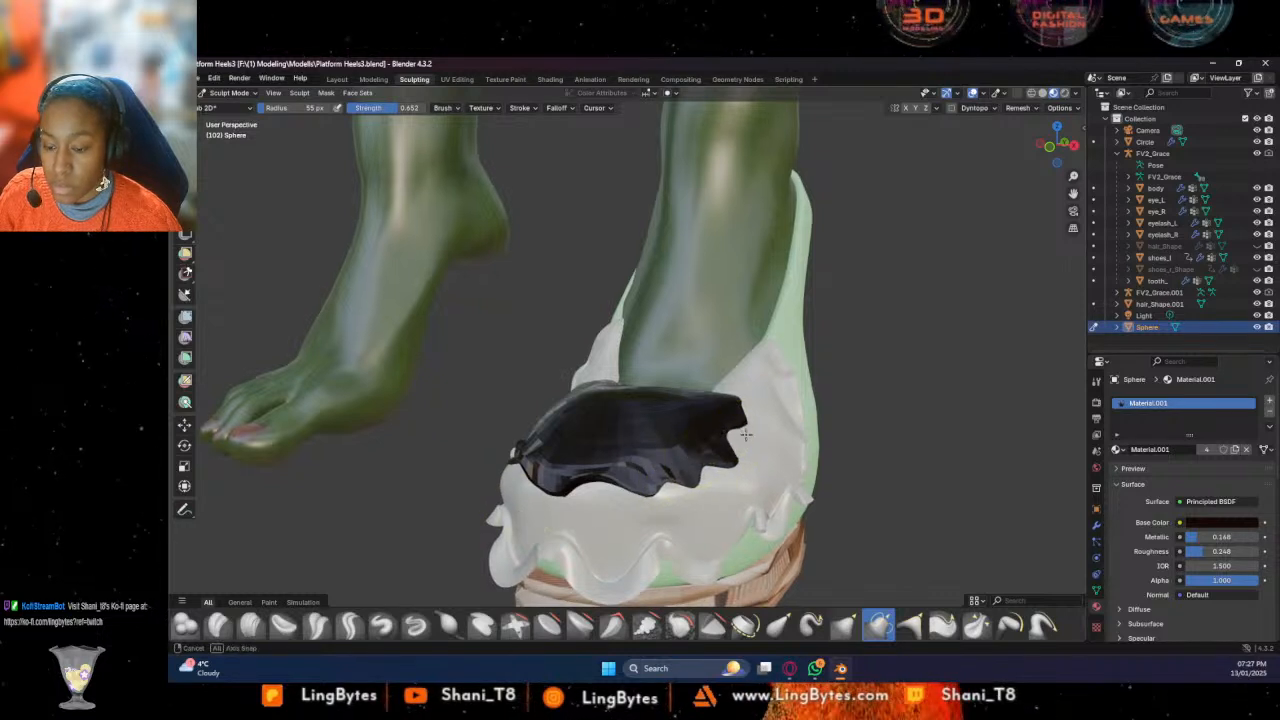
middle_click_drag(747, 433, 715, 456)
middle_click_drag(774, 373, 704, 400)
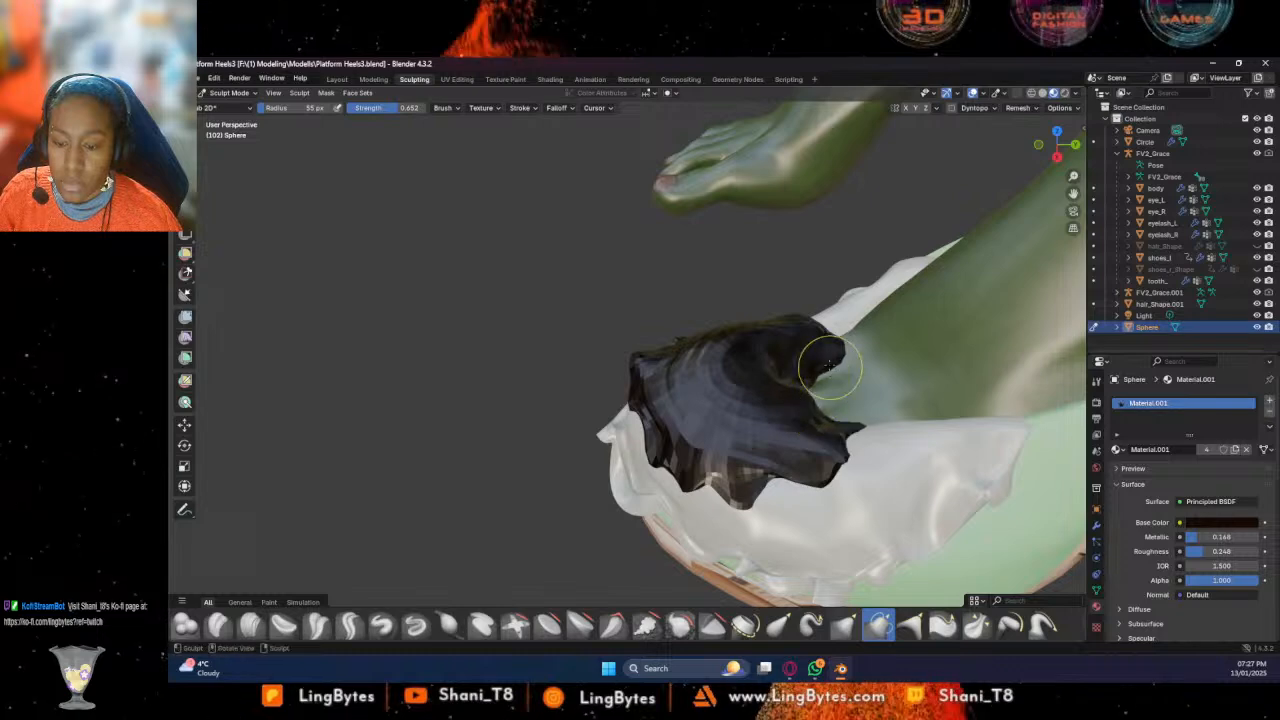
mouse_move(829, 351)
middle_mouse_down()
mouse_move(949, 377)
mouse_move(690, 330)
middle_mouse_up()
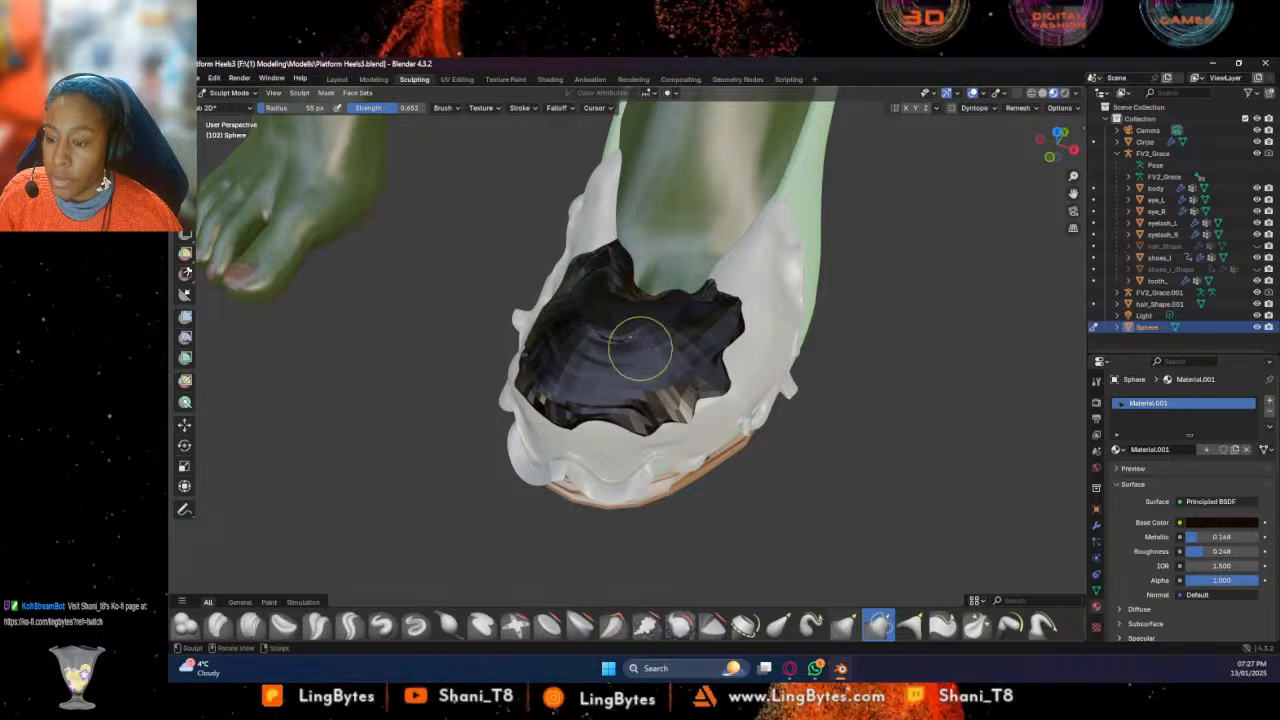
Ripple the splat's top surface with Grab 2D, and add Clay Strips strokes at radius 55 px and strength 0.500
mouse_move(646, 348)
left_mouse_down()
mouse_move(579, 362)
mouse_move(580, 318)
mouse_move(622, 314)
left_mouse_up()
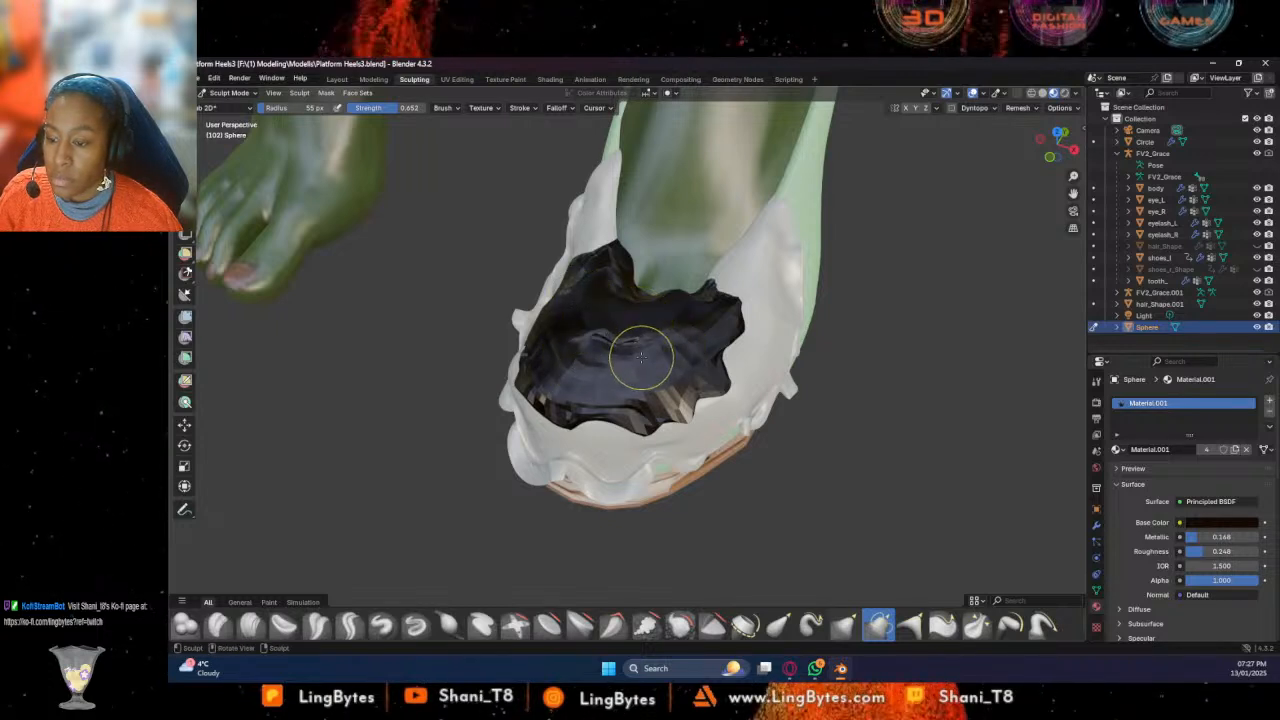
left_click(250, 624)
left_click_drag(575, 293, 609, 305)
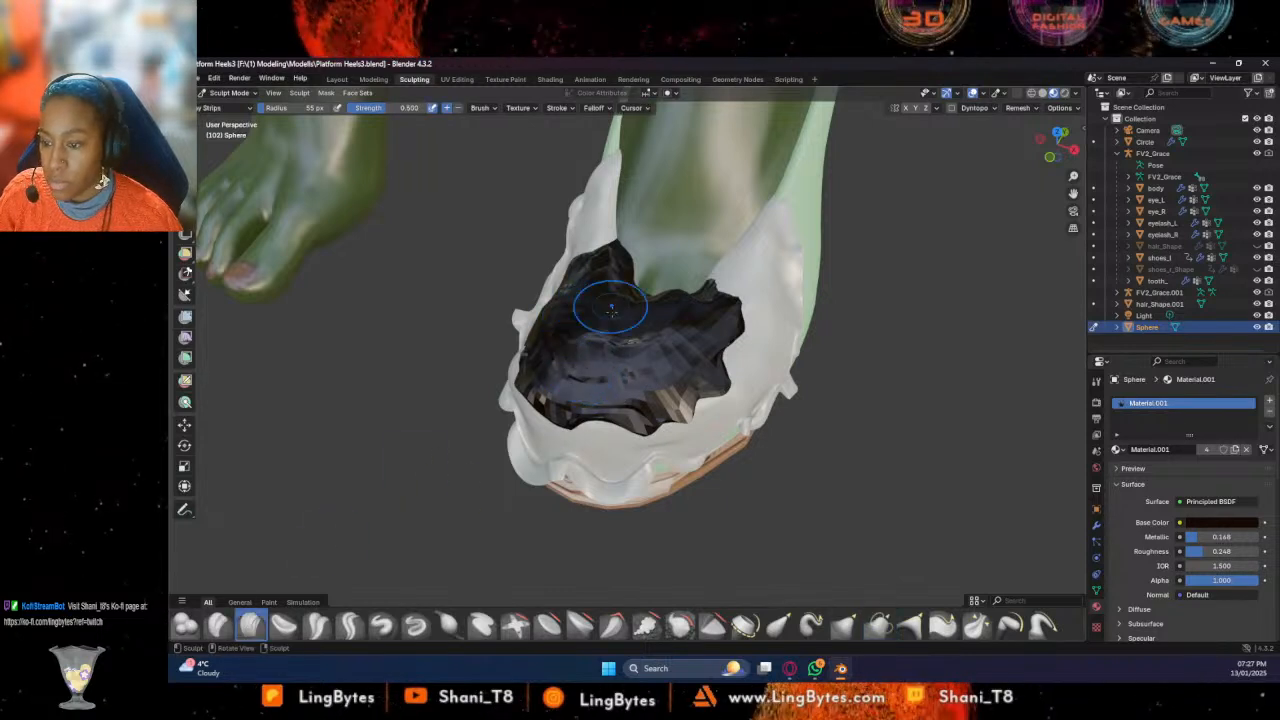
left_click_drag(585, 377, 692, 358)
Return to the Layout workspace, shade the splat smooth and deselect it
left_click(335, 79)
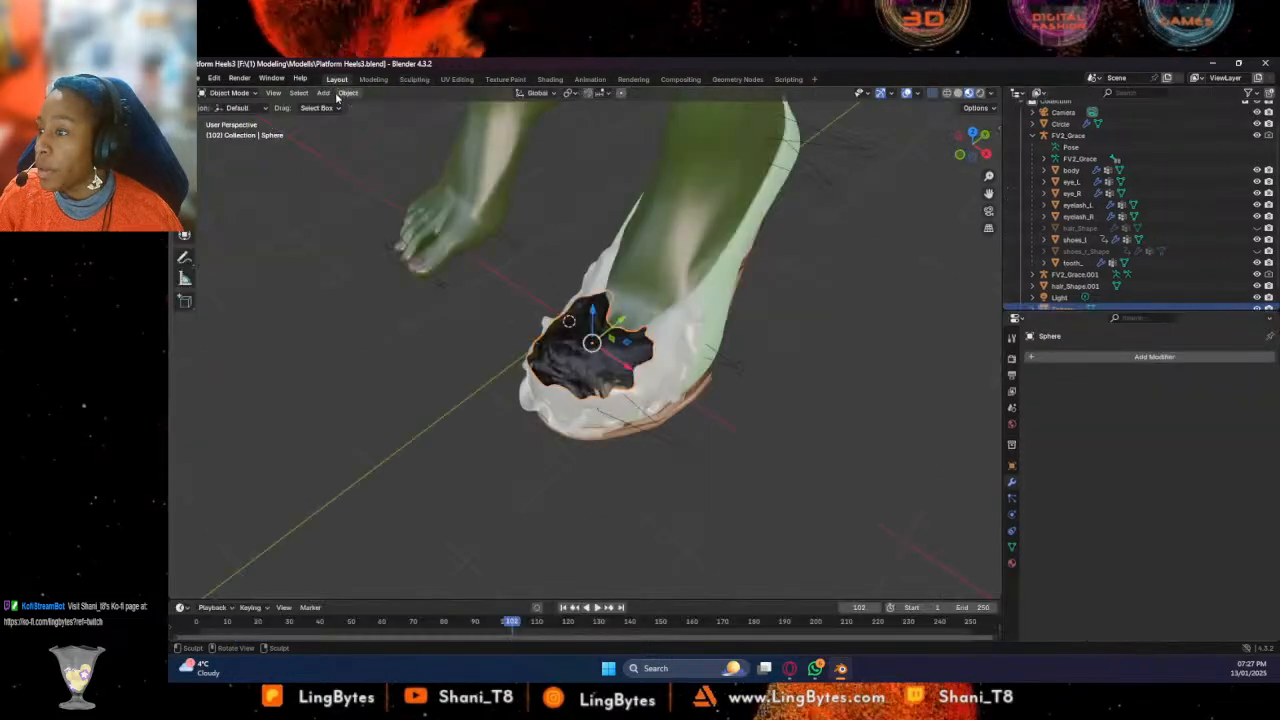
right_click(590, 367)
left_click(517, 364)
left_click(425, 433)
middle_click_drag(425, 433, 540, 342)
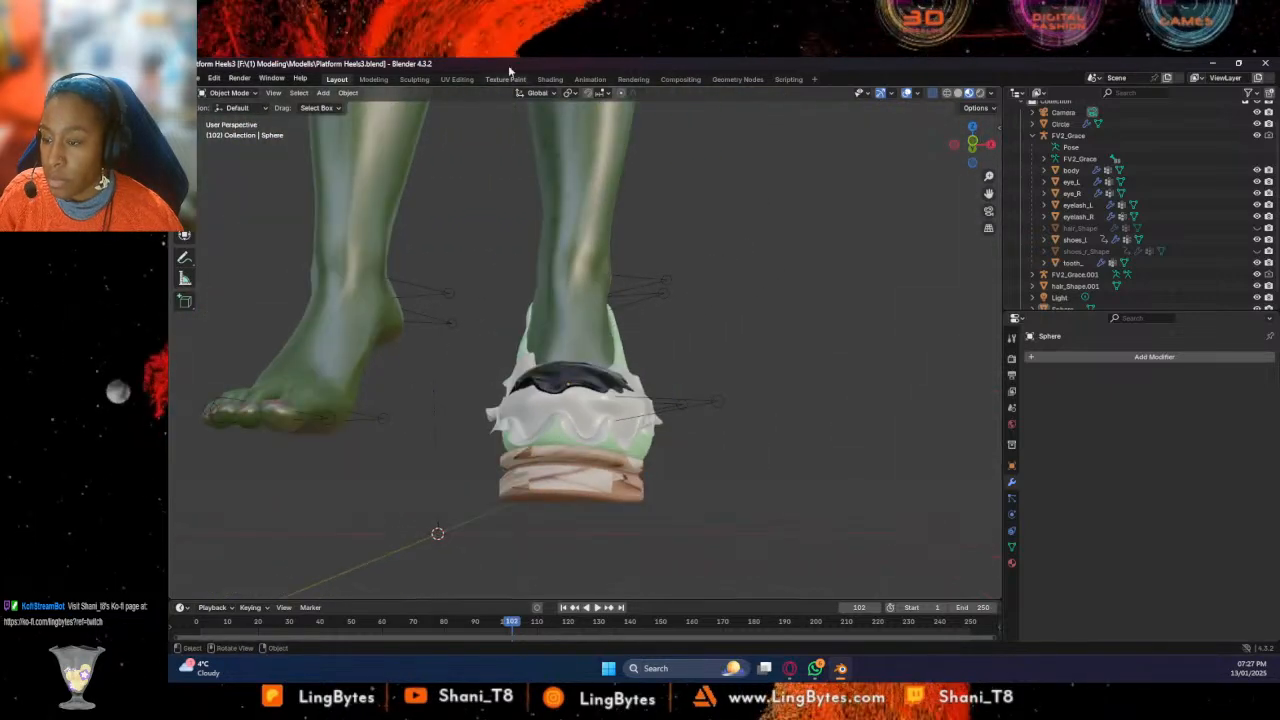
Resume sculpting and pull the splat's raised front corner toward the toe with Grab Silhouette at radius 55 px
left_click(414, 79)
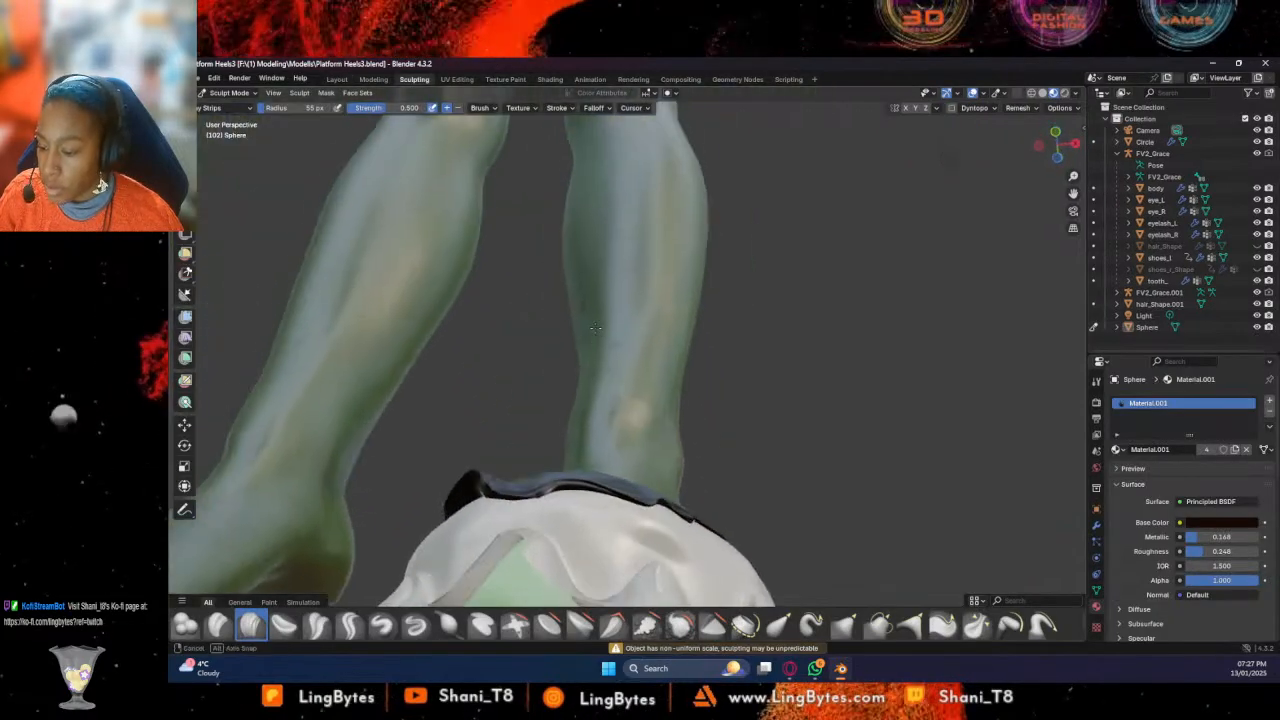
left_click(909, 625)
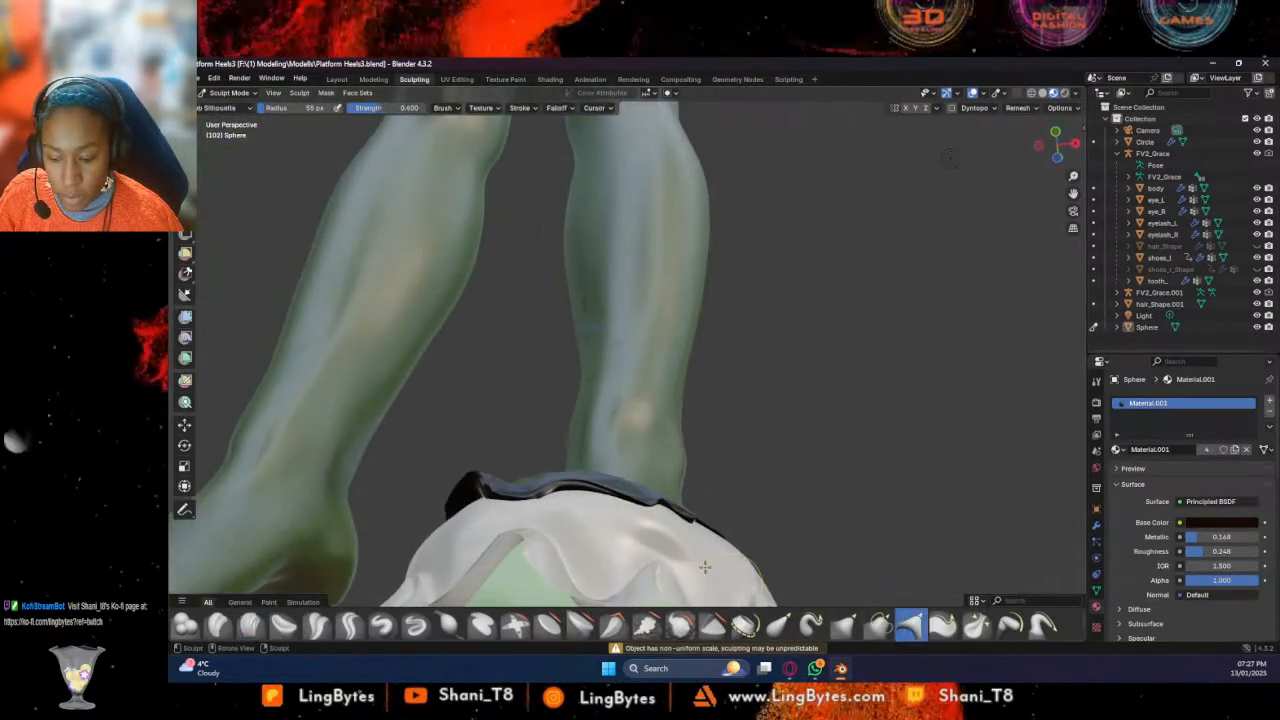
left_click_drag(466, 477, 456, 559)
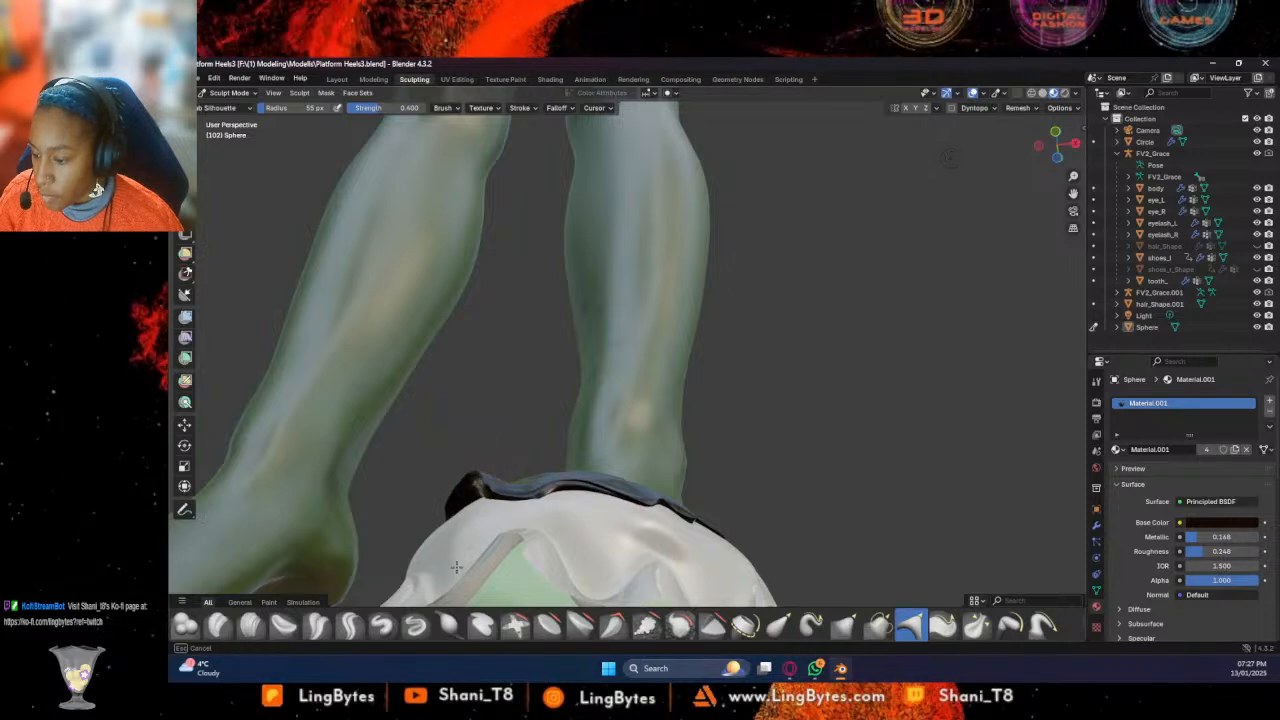
mouse_move(470, 479)
left_mouse_down()
mouse_move(465, 541)
mouse_move(475, 475)
mouse_move(478, 486)
left_mouse_up()
left_click_drag(478, 482, 466, 486)
Enlarge the Grab Silhouette radius to 90 px and pull the splat's lifted front edge down onto the toe
middle_click_drag(466, 486, 478, 485)
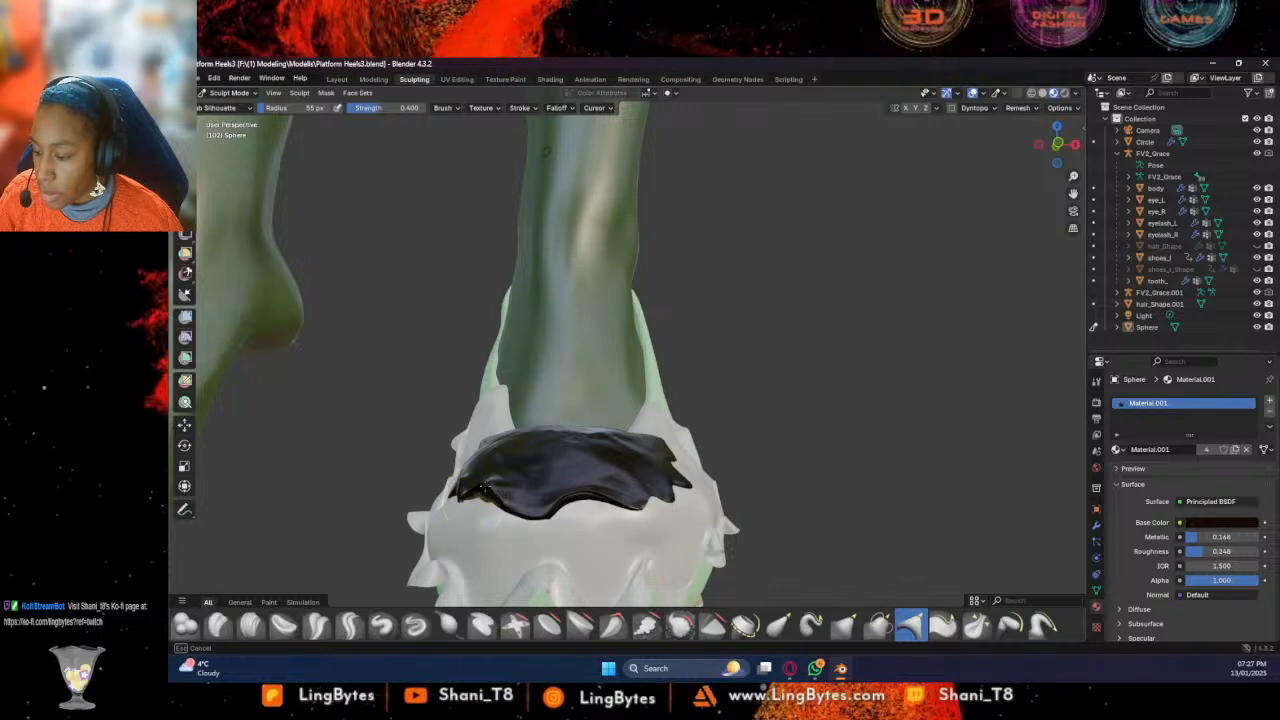
left_click_drag(478, 484, 483, 507)
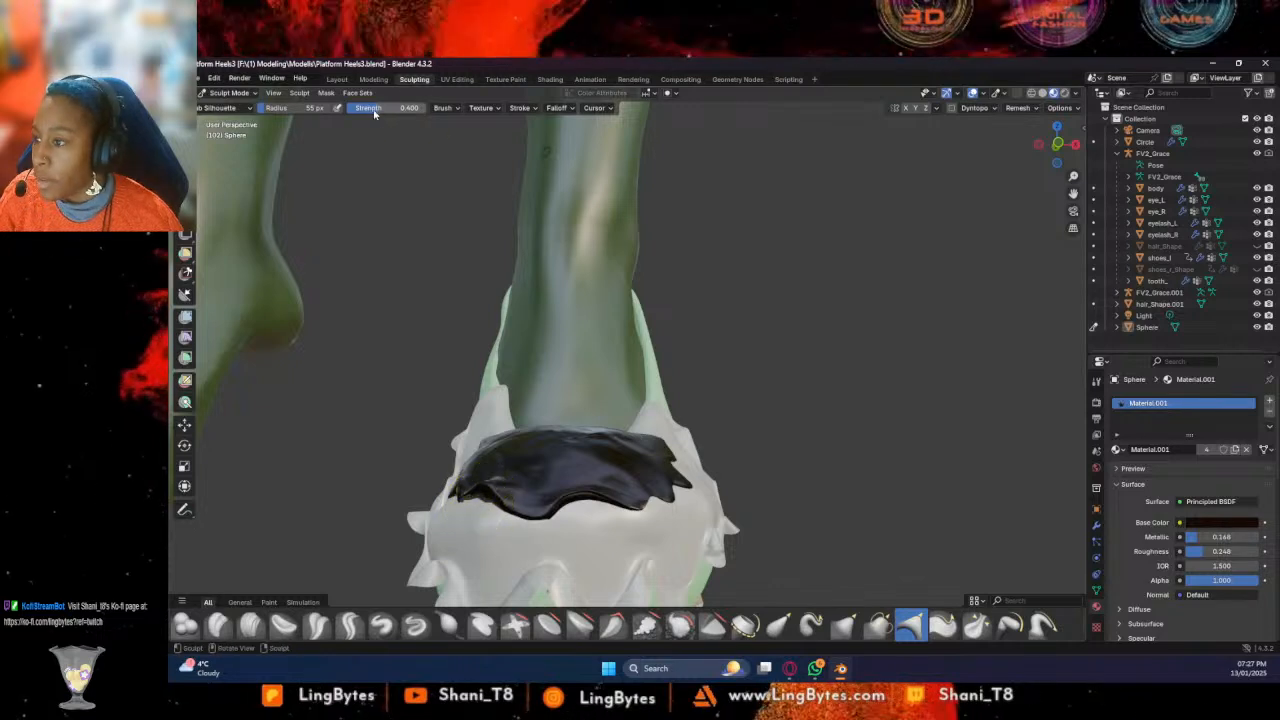
left_click_drag(293, 109, 298, 109)
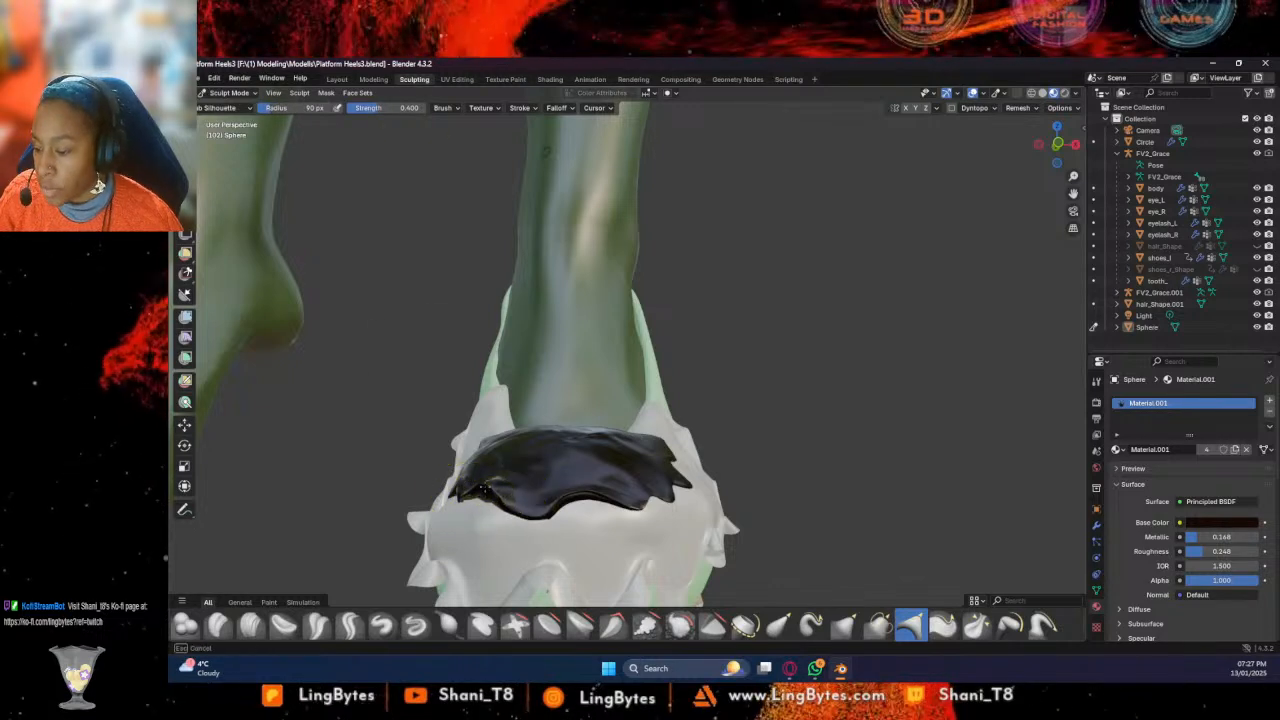
left_click_drag(484, 485, 488, 508)
Smooth the splat's front edge at radius 90 px and strength 0.700, and rework its surface with Pinch/Magnify at strength 0.500
left_click(680, 626)
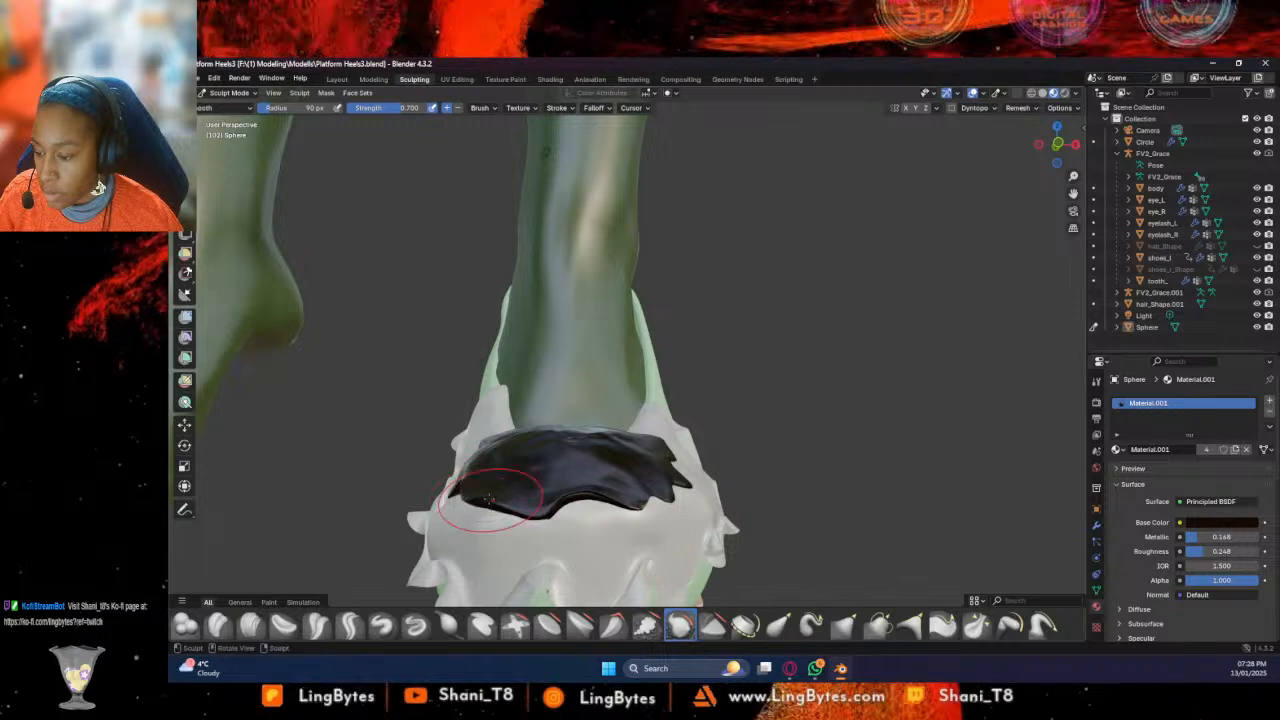
left_click_drag(582, 443, 513, 446)
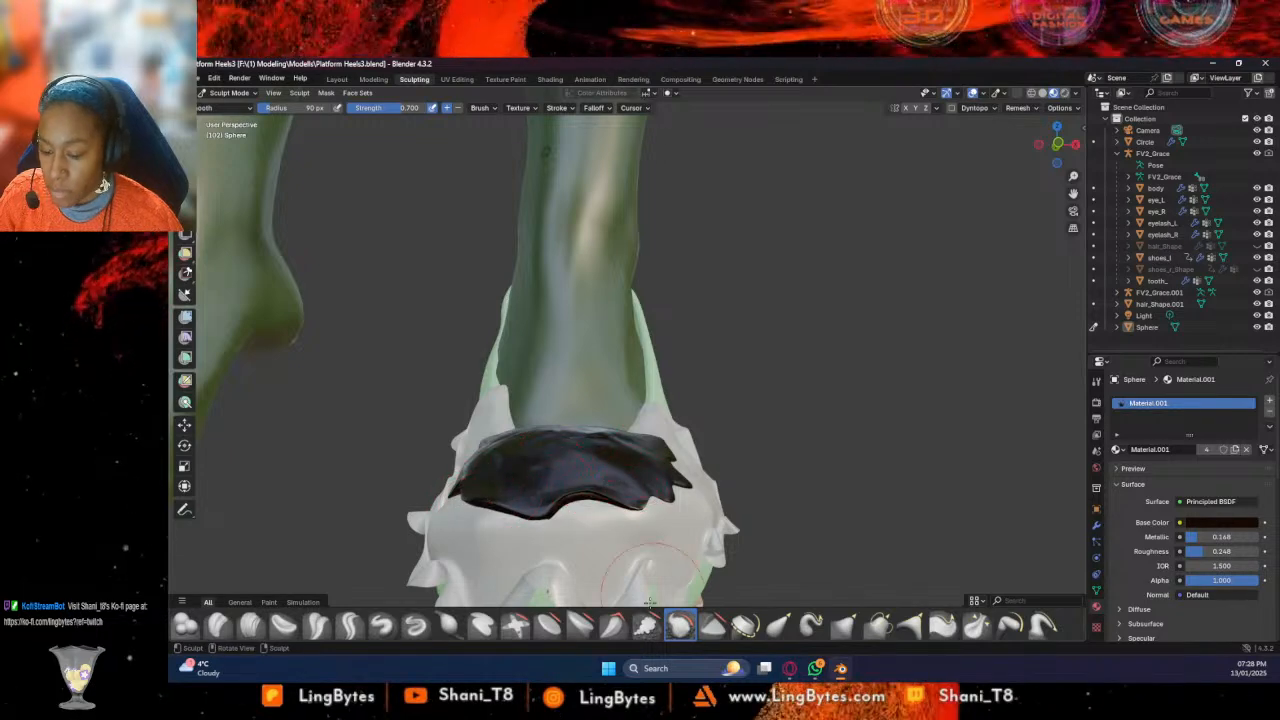
left_click(190, 627)
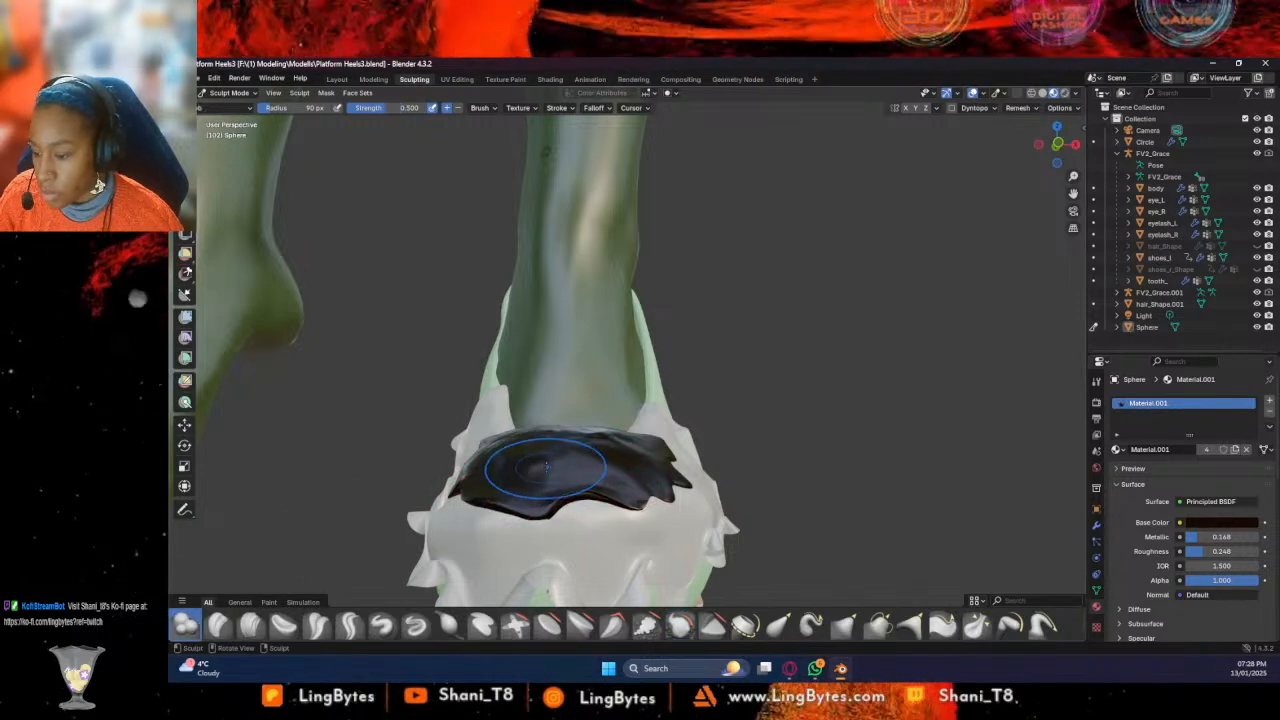
middle_click_drag(524, 446, 548, 366)
key("p")
mouse_move(566, 406)
left_mouse_down()
mouse_move(535, 397)
mouse_move(503, 354)
left_mouse_up()
left_click_drag(611, 329, 616, 336)
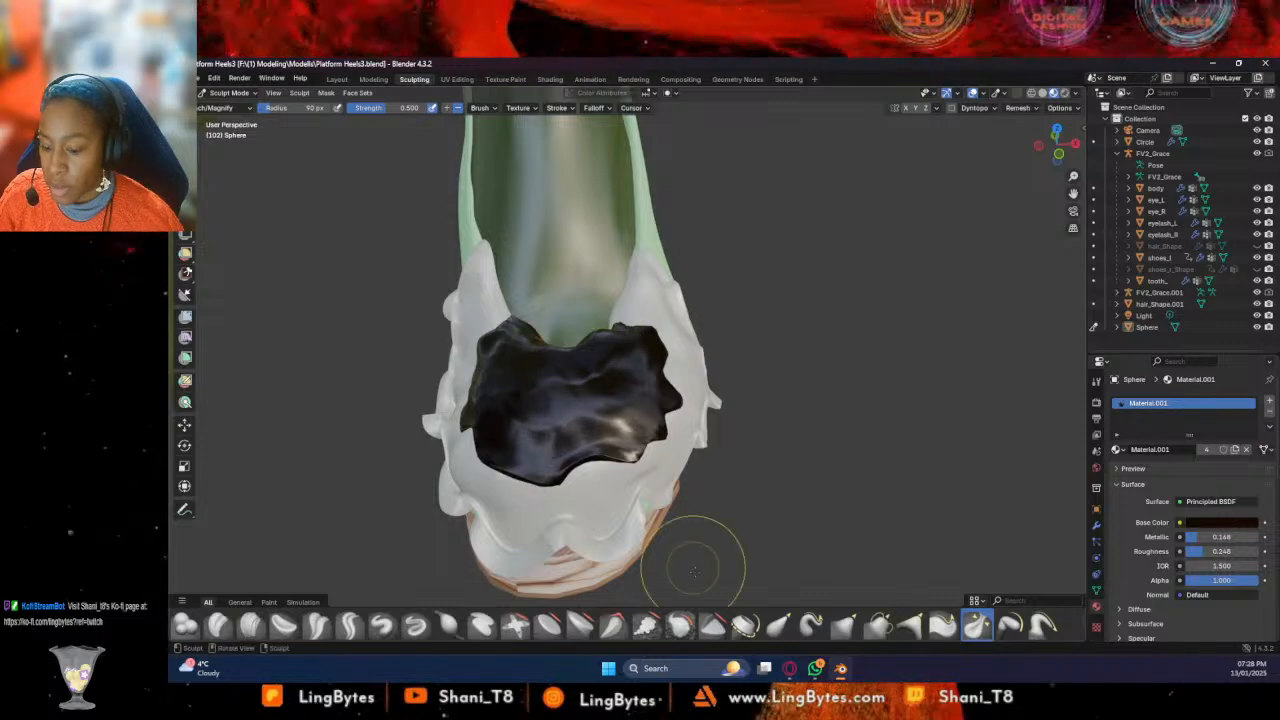
Even out the splat's ripples across its front and side with the Trim brush at radius 90 px and strength 0.700
left_click(713, 625)
mouse_move(688, 390)
left_mouse_down()
mouse_move(645, 399)
mouse_move(600, 445)
left_mouse_up()
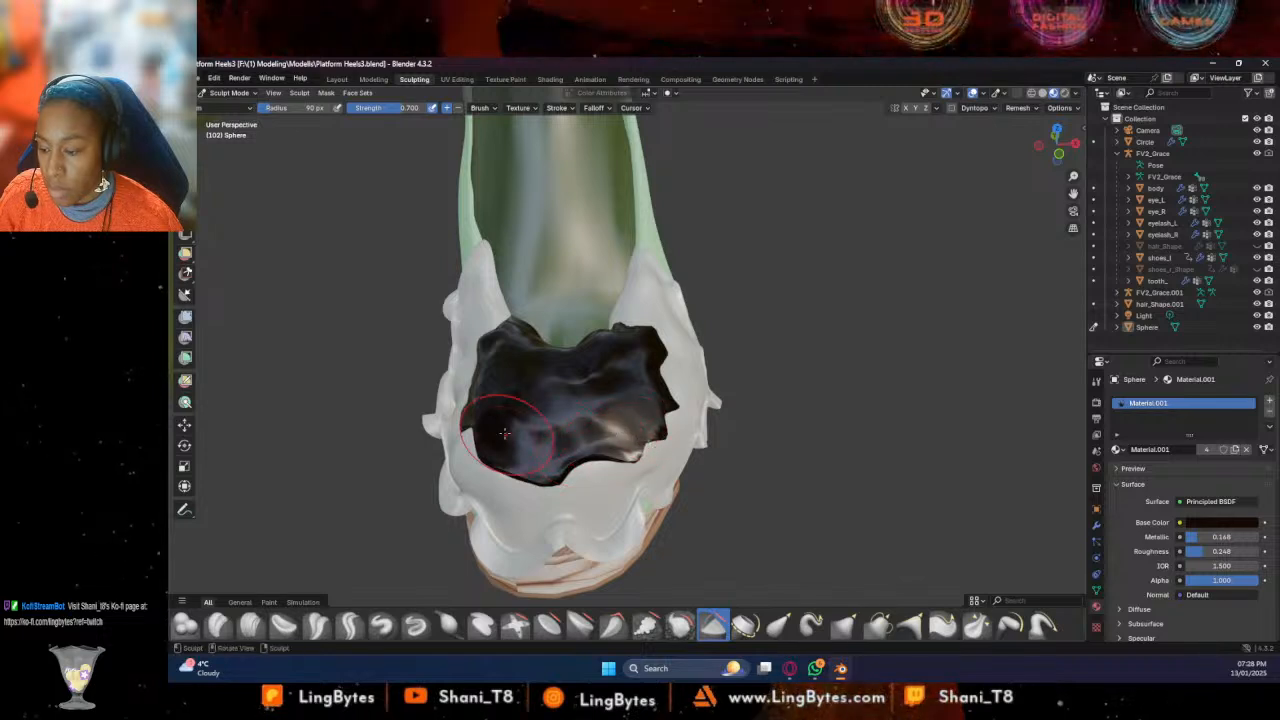
left_click_drag(495, 416, 500, 366)
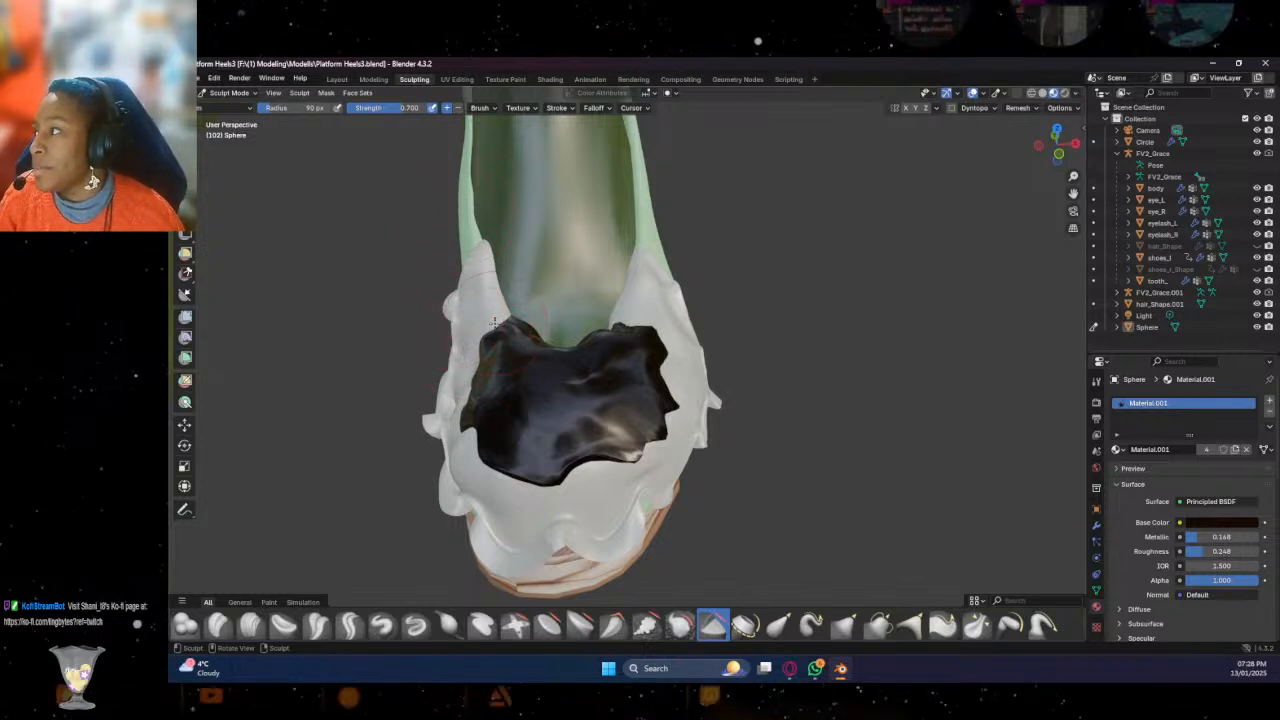
mouse_move(661, 349)
middle_mouse_down()
mouse_move(800, 300)
mouse_move(715, 358)
mouse_move(660, 354)
middle_mouse_up()
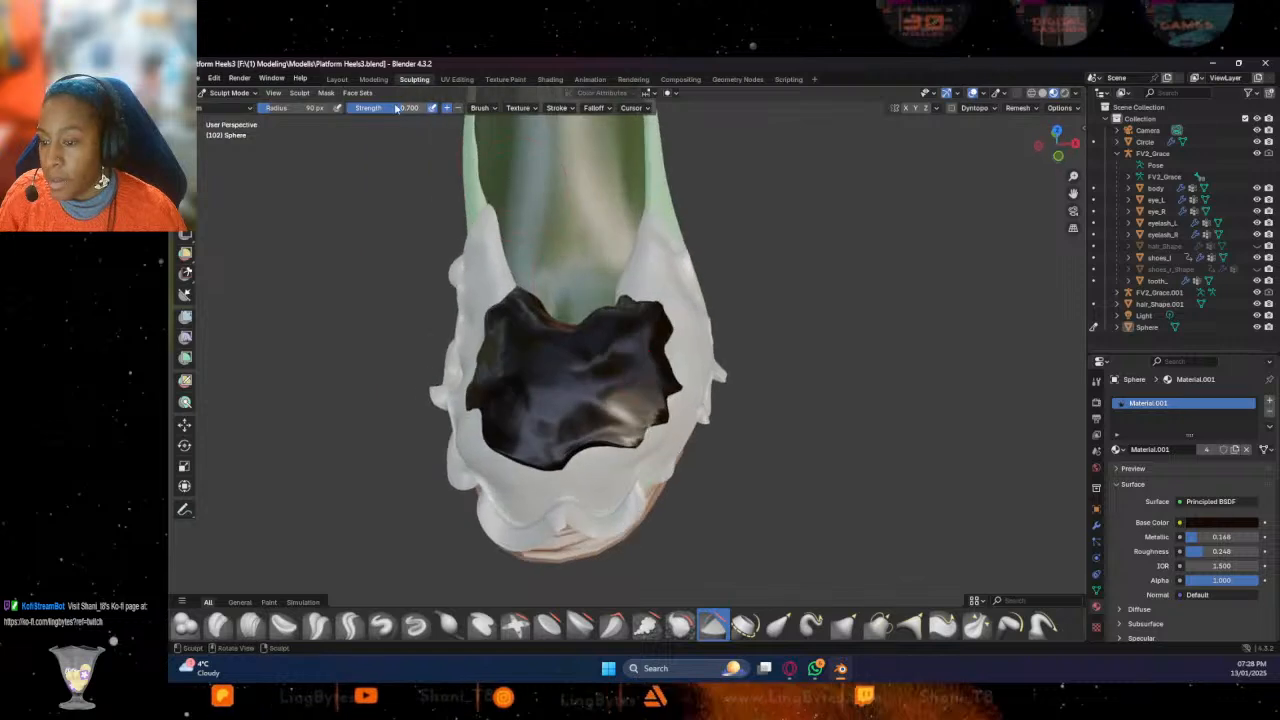
Return to the Layout workspace and add a UV sphere to the scene
left_click(337, 79)
middle_click_drag(519, 253, 574, 257)
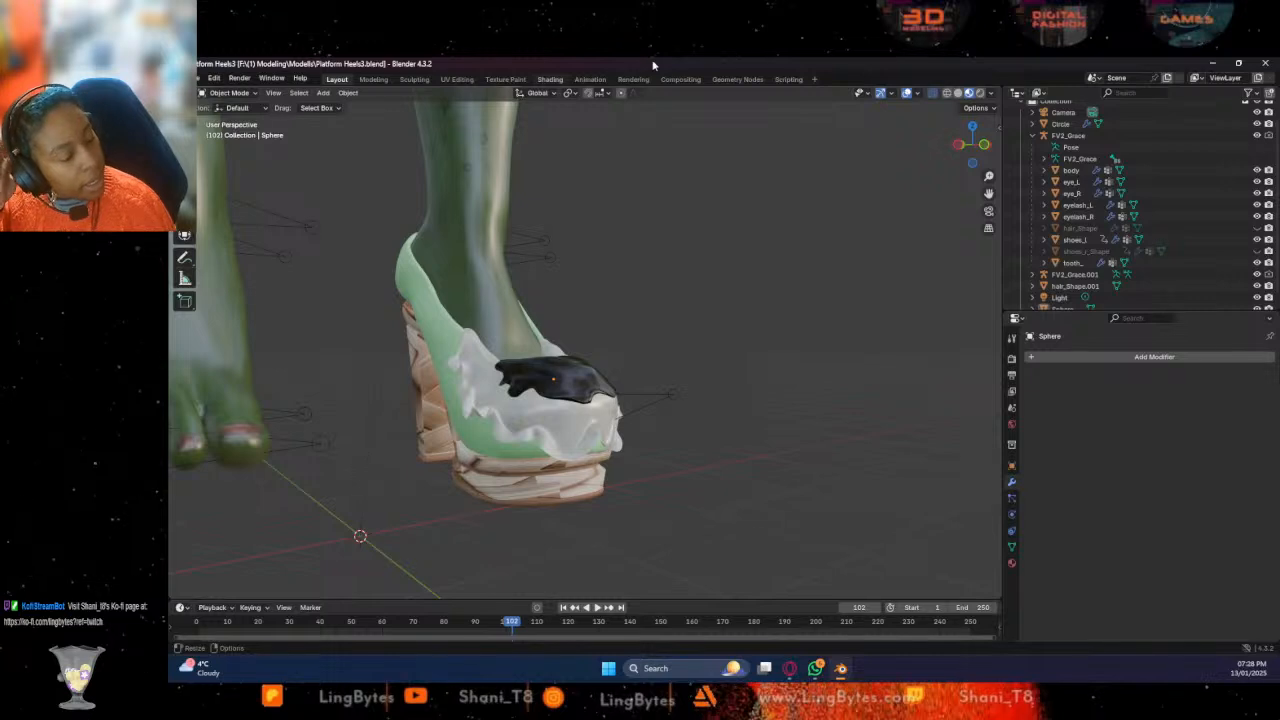
middle_click_drag(688, 301, 610, 250)
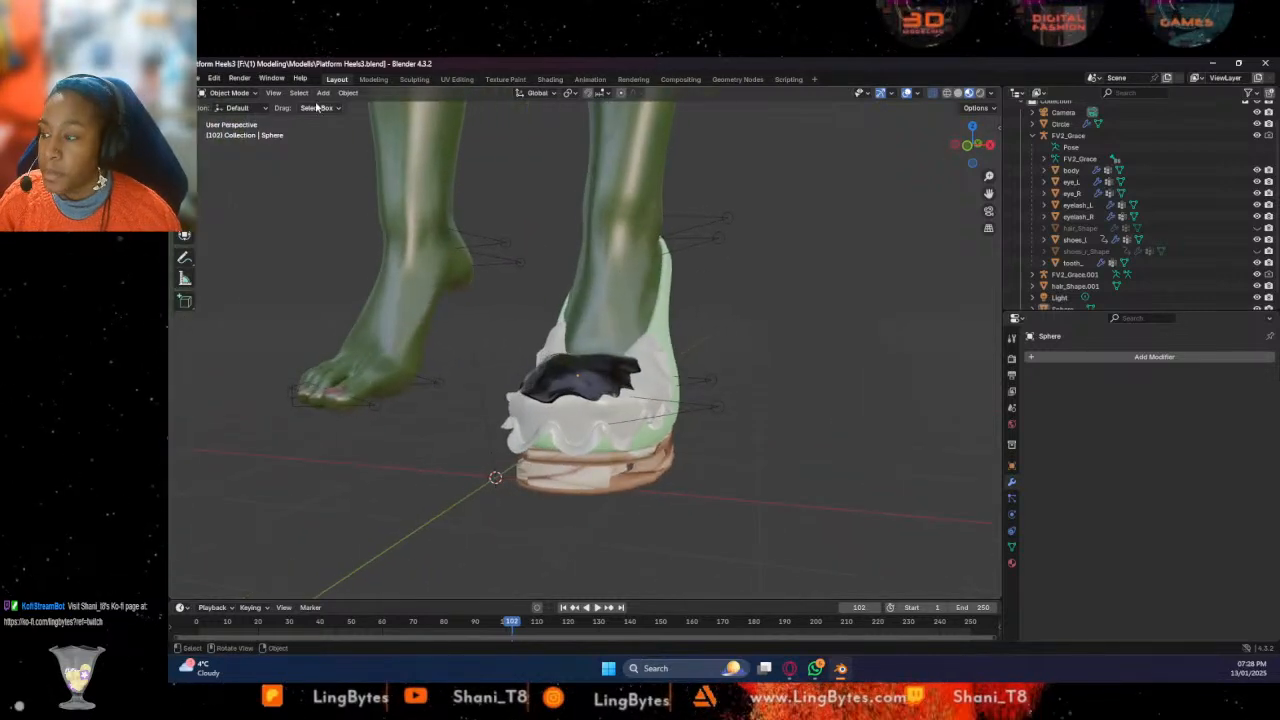
left_click(323, 92)
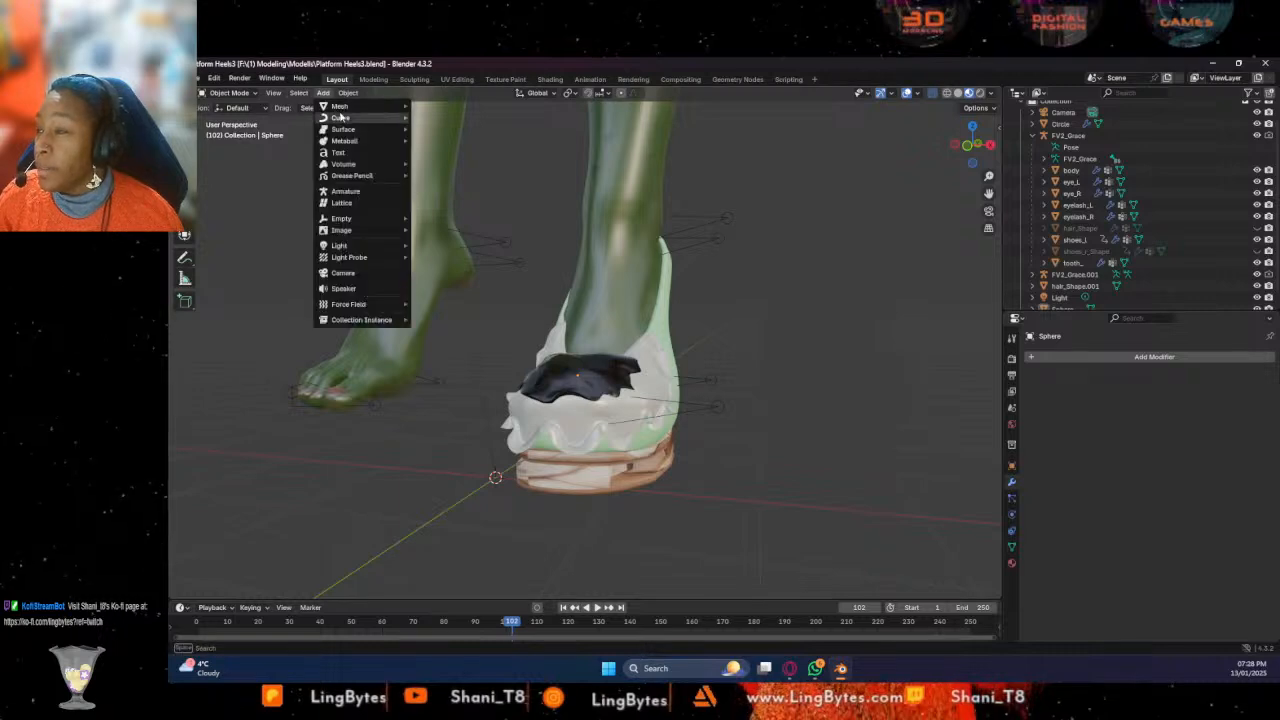
mouse_move(355, 105)
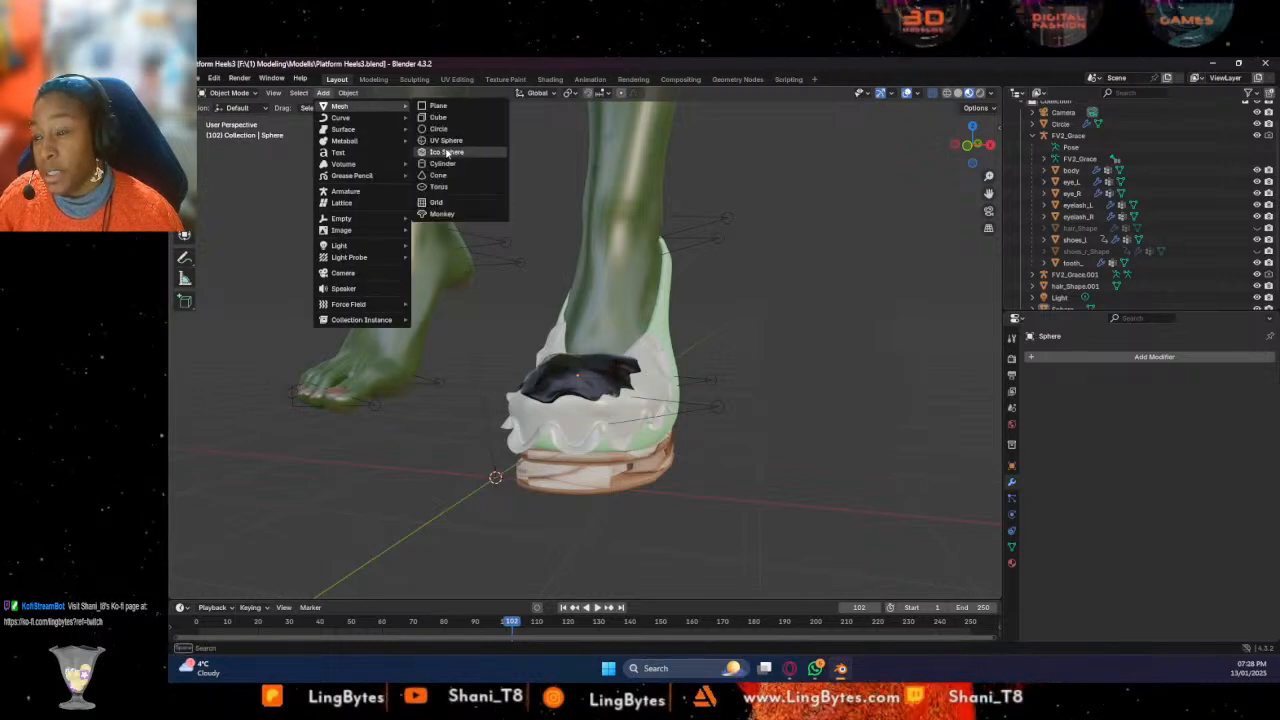
left_click(446, 140)
Raise the new sphere above the shoe and shift it about 0.83 m along X so it sits over the splat
left_click_drag(491, 444, 491, 288)
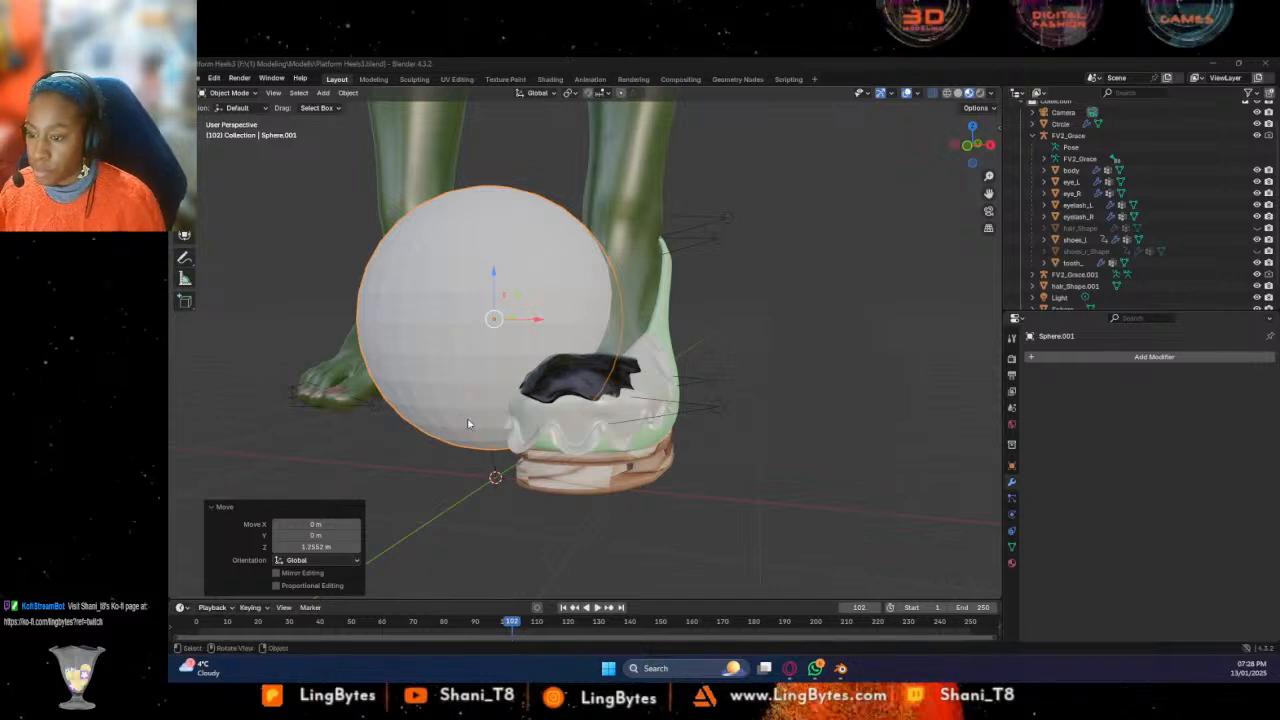
left_click_drag(491, 269, 491, 189)
left_click_drag(545, 238, 650, 246)
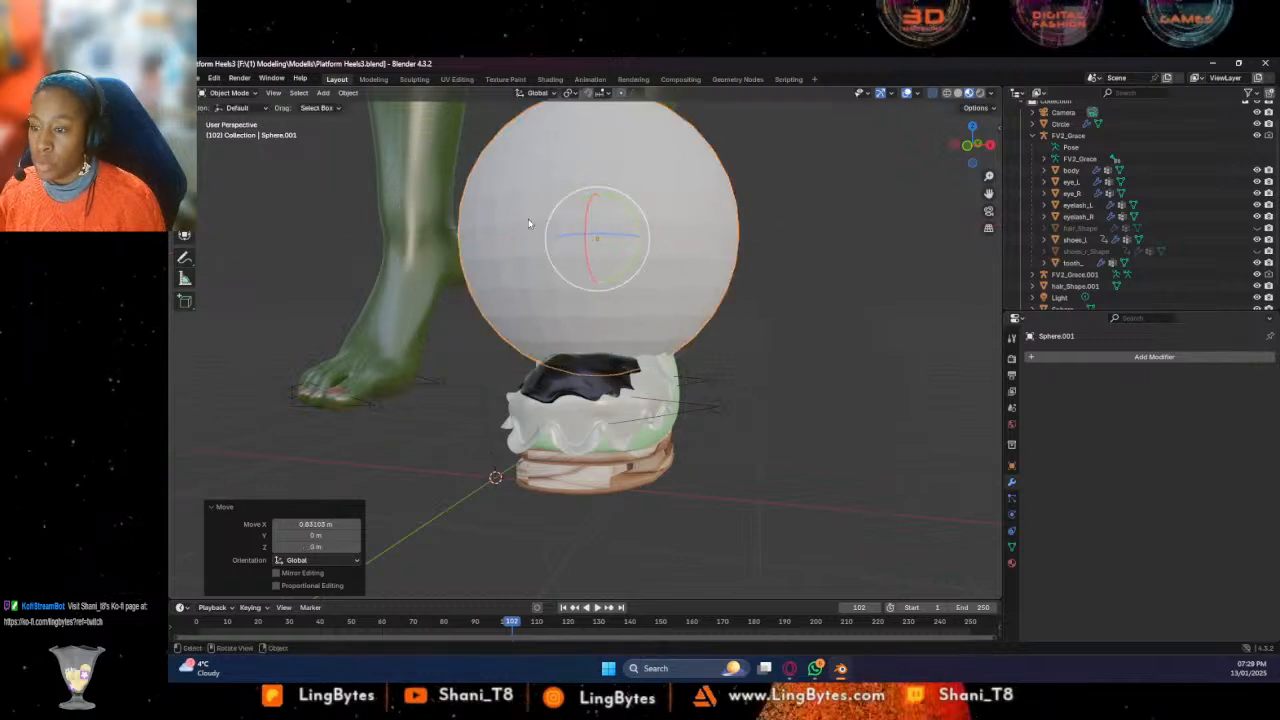
Scale the sphere to about 0.509, lower it close to the shoe and move it forward along Y above the toe
key("s")
left_click(620, 225)
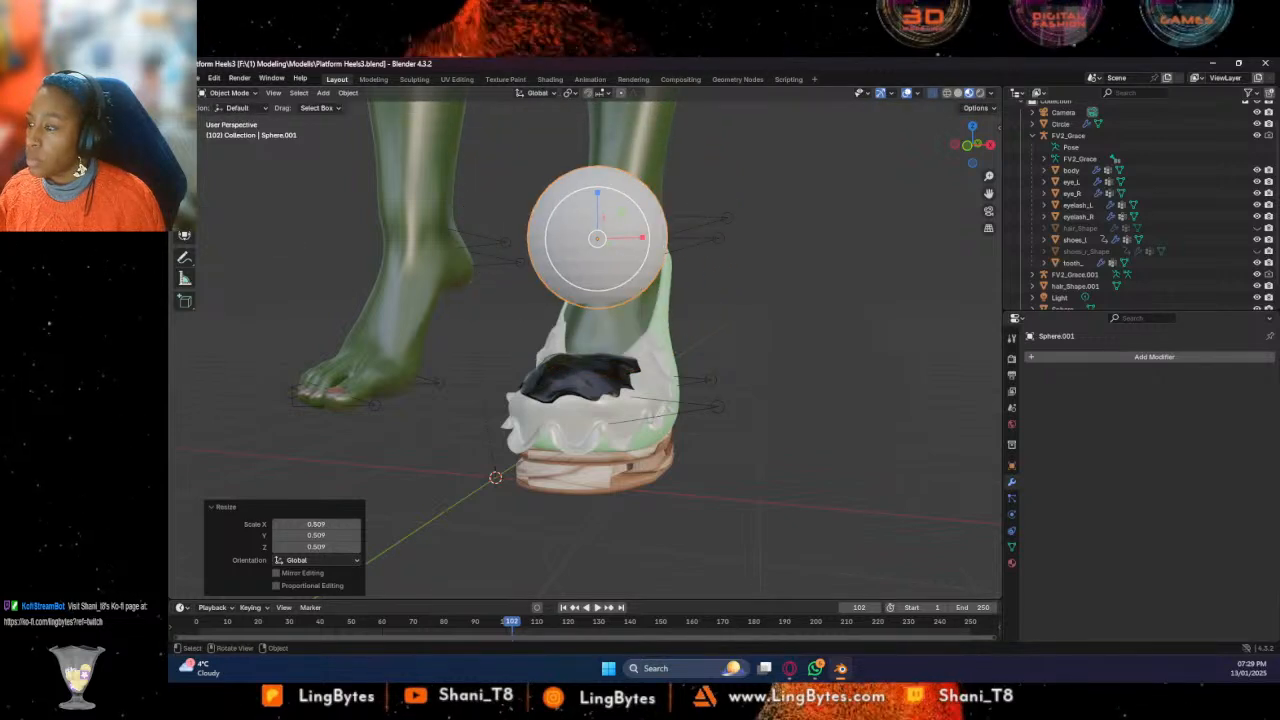
left_click_drag(596, 190, 596, 235)
middle_click_drag(329, 171, 252, 178)
left_click_drag(713, 256, 548, 264)
Put the sphere in Edit Mode and move its bottom vertex along Z
left_click(228, 92)
left_click(228, 118)
middle_click_drag(480, 280, 530, 289)
left_click(556, 354)
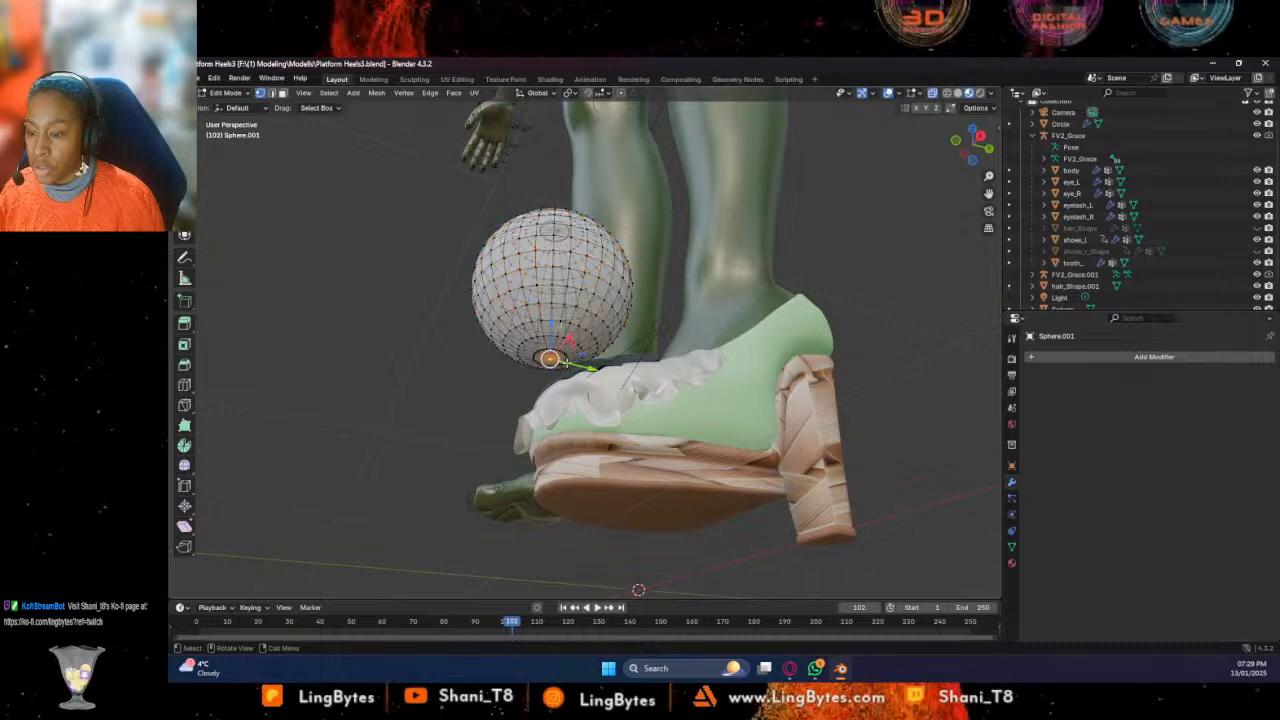
middle_click_drag(556, 354, 556, 359)
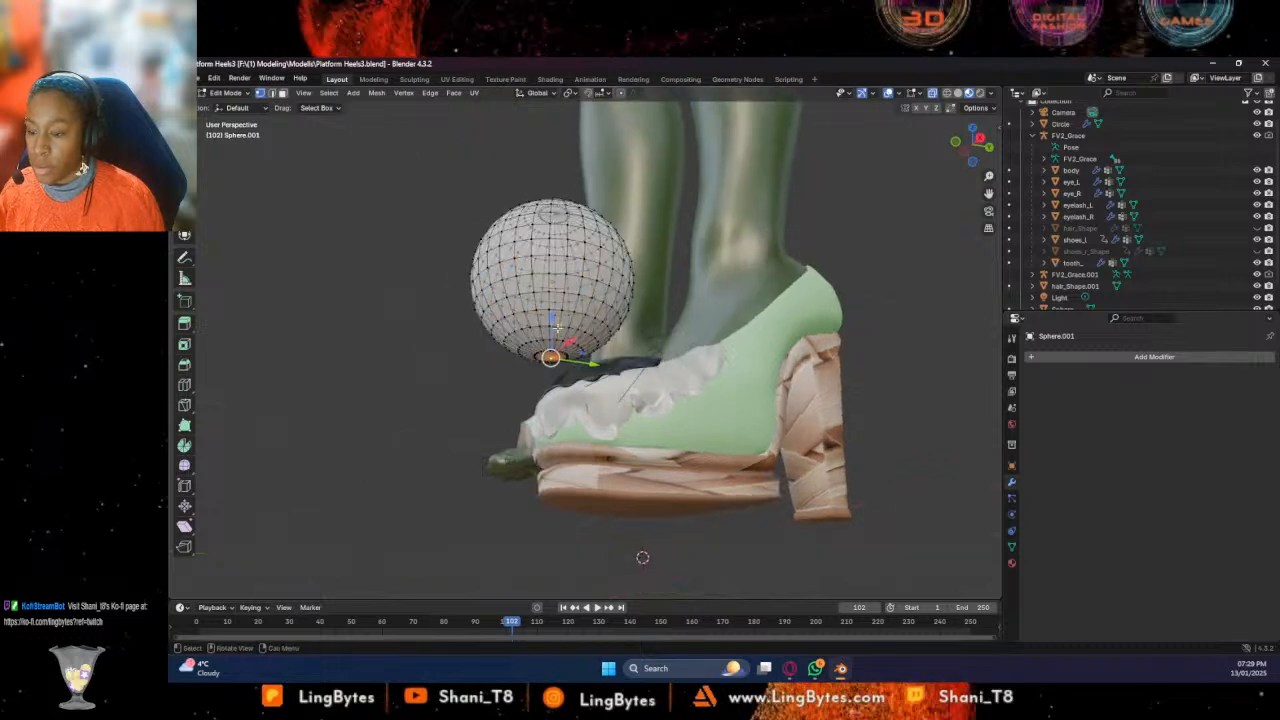
left_click_drag(552, 319, 551, 357)
Select the vertices at the sphere's bottom and shift them slightly along Z
middle_click_drag(550, 383, 641, 414)
left_click(576, 369)
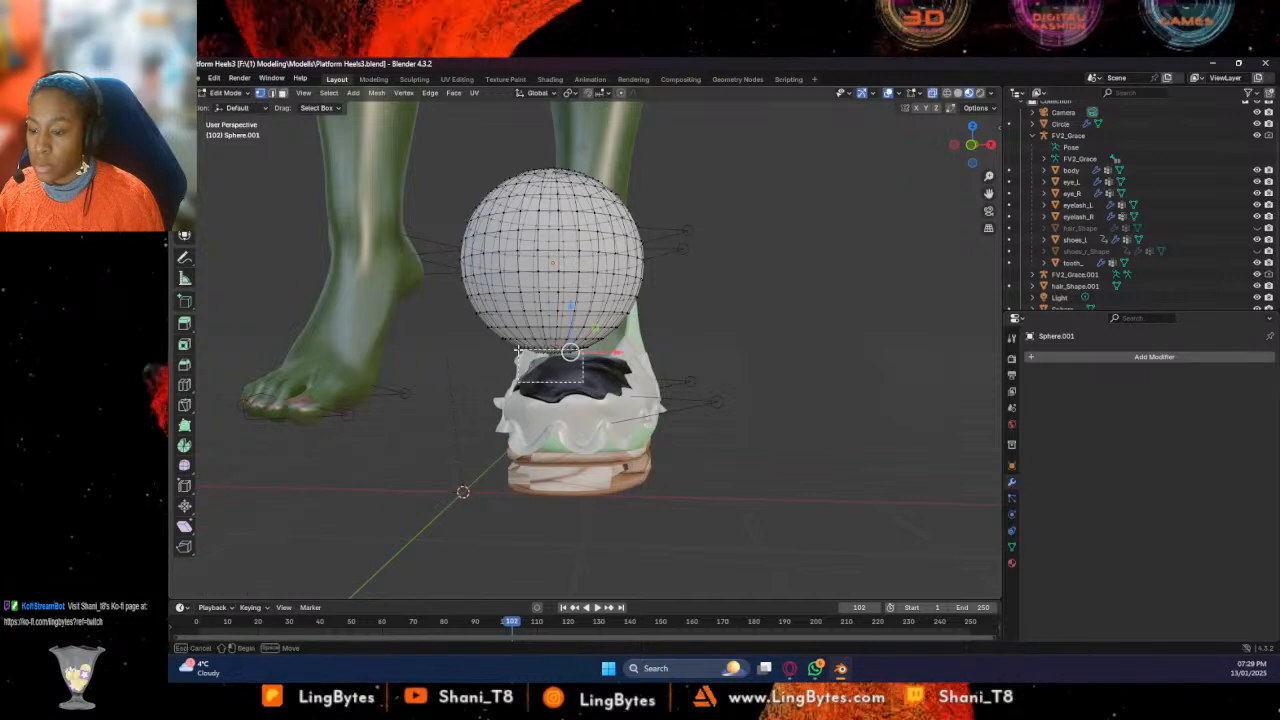
left_click_drag(517, 350, 517, 350)
key("g")
key("z")
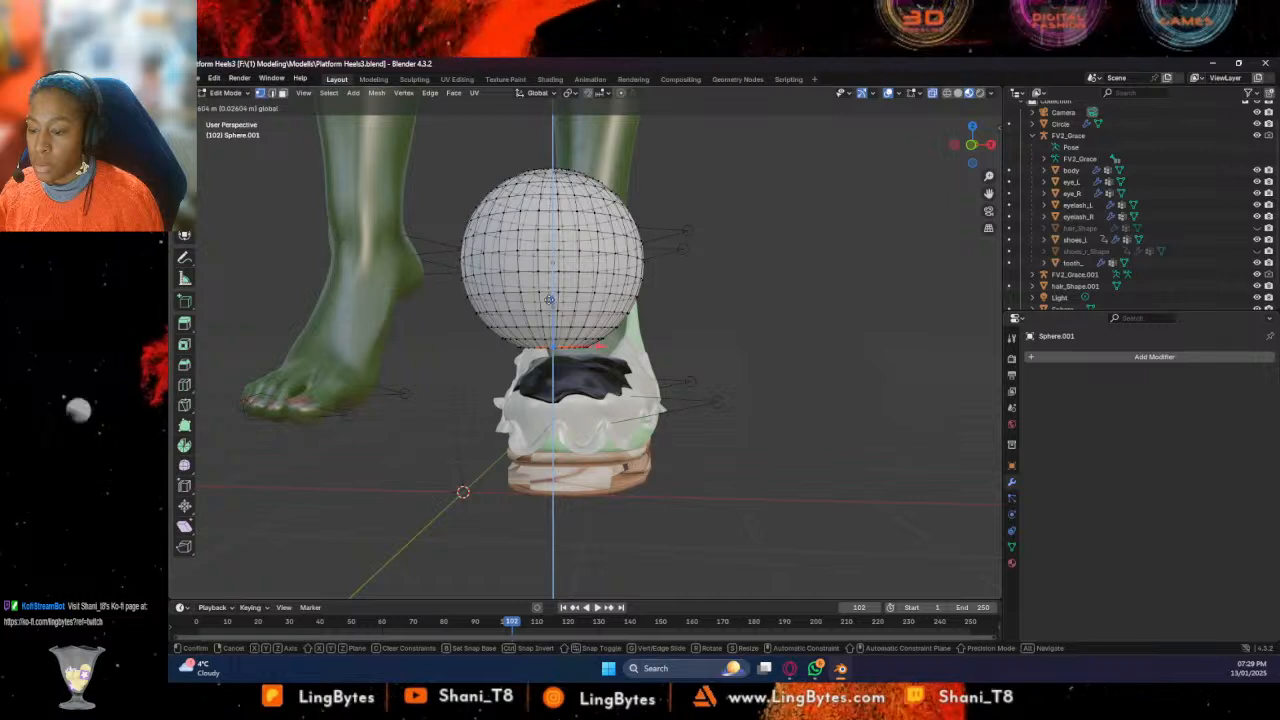
left_click(556, 285)
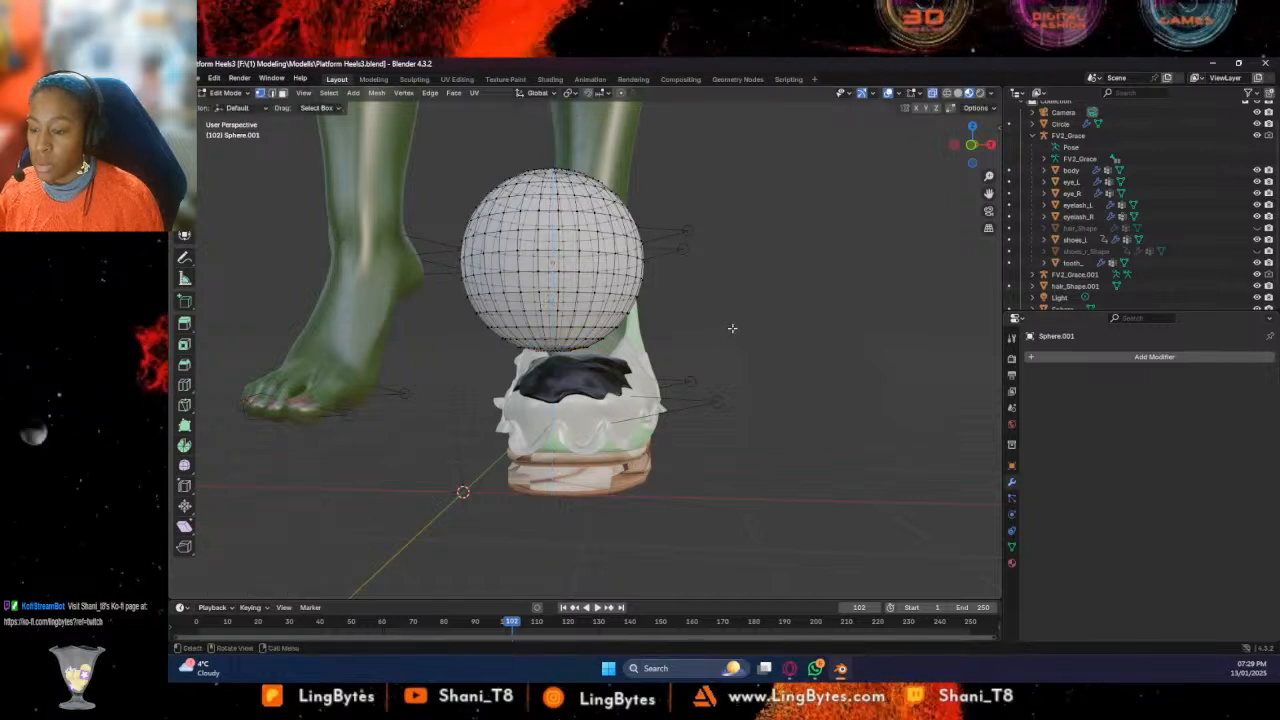
In front view, select the sphere's top rows of vertices and lower them slightly to flatten the top
middle_click_drag(572, 255, 535, 168)
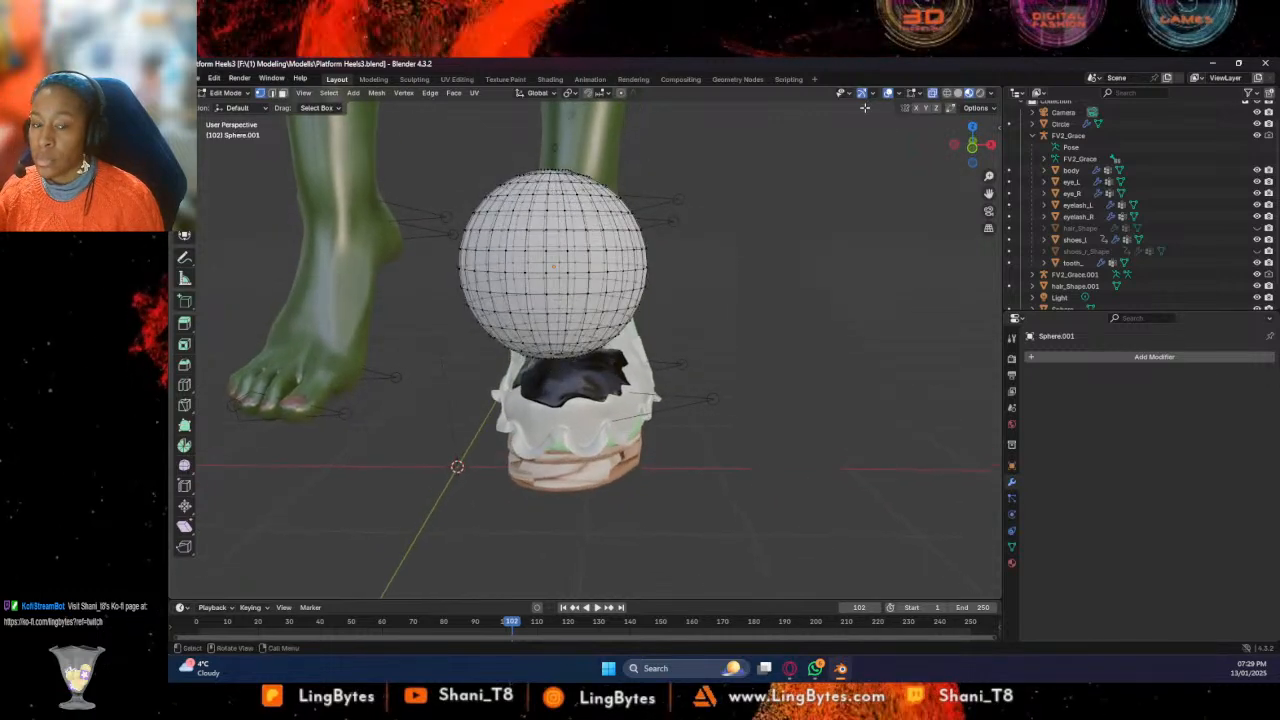
left_click(972, 147)
left_click_drag(465, 160, 706, 229)
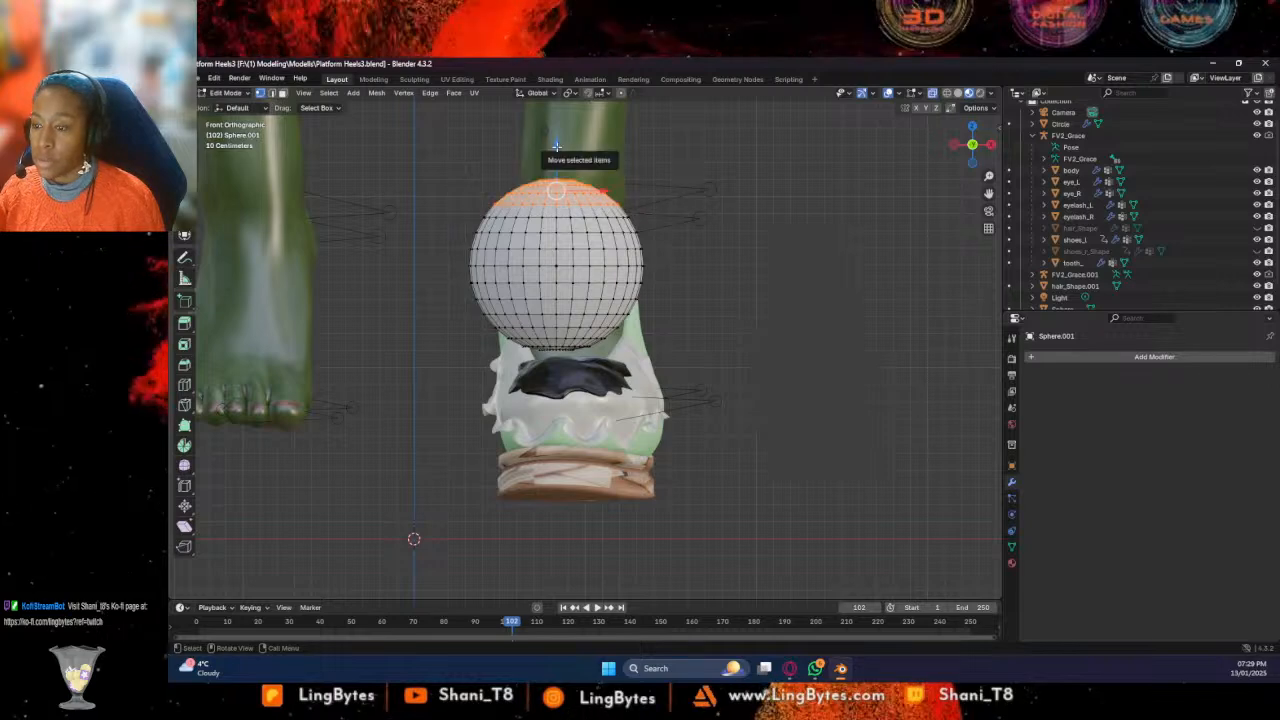
mouse_move(555, 149)
left_mouse_down()
mouse_move(552, 164)
mouse_move(570, 146)
left_mouse_up()
left_click(455, 150)
left_click_drag(455, 150, 647, 208)
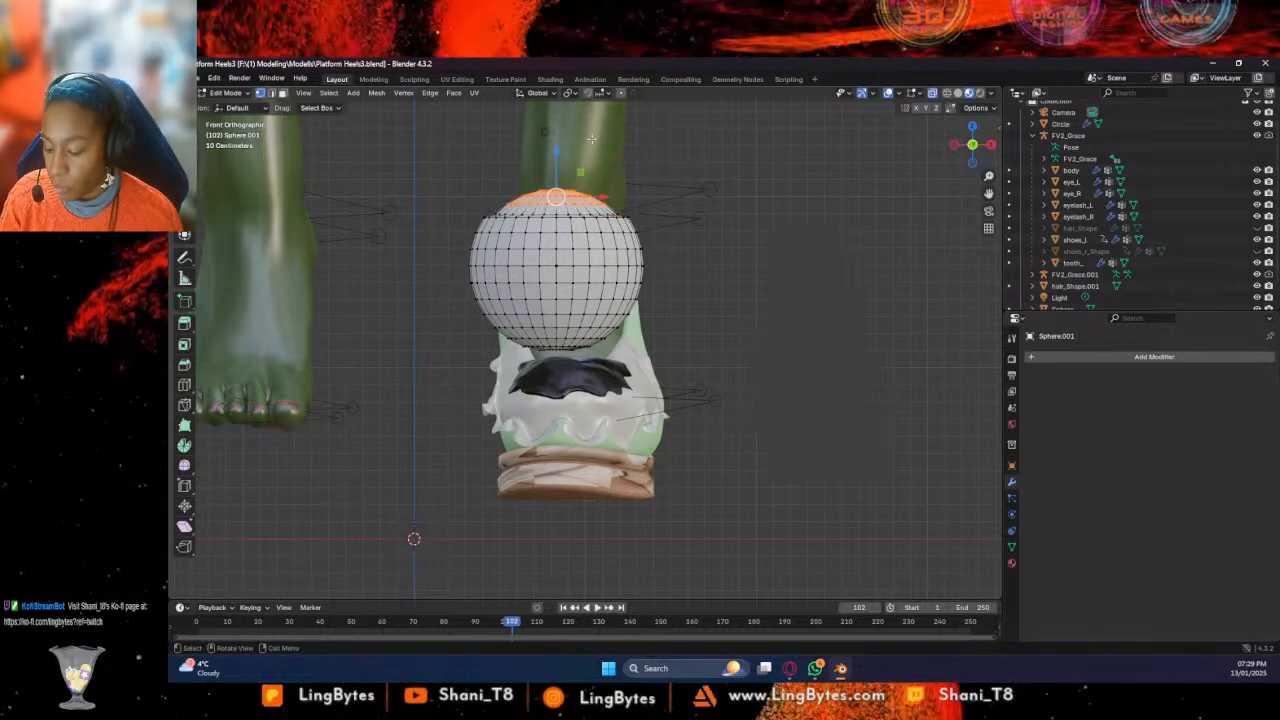
Subdivide the entire sphere mesh with 1 cut and deselect it
key("a")
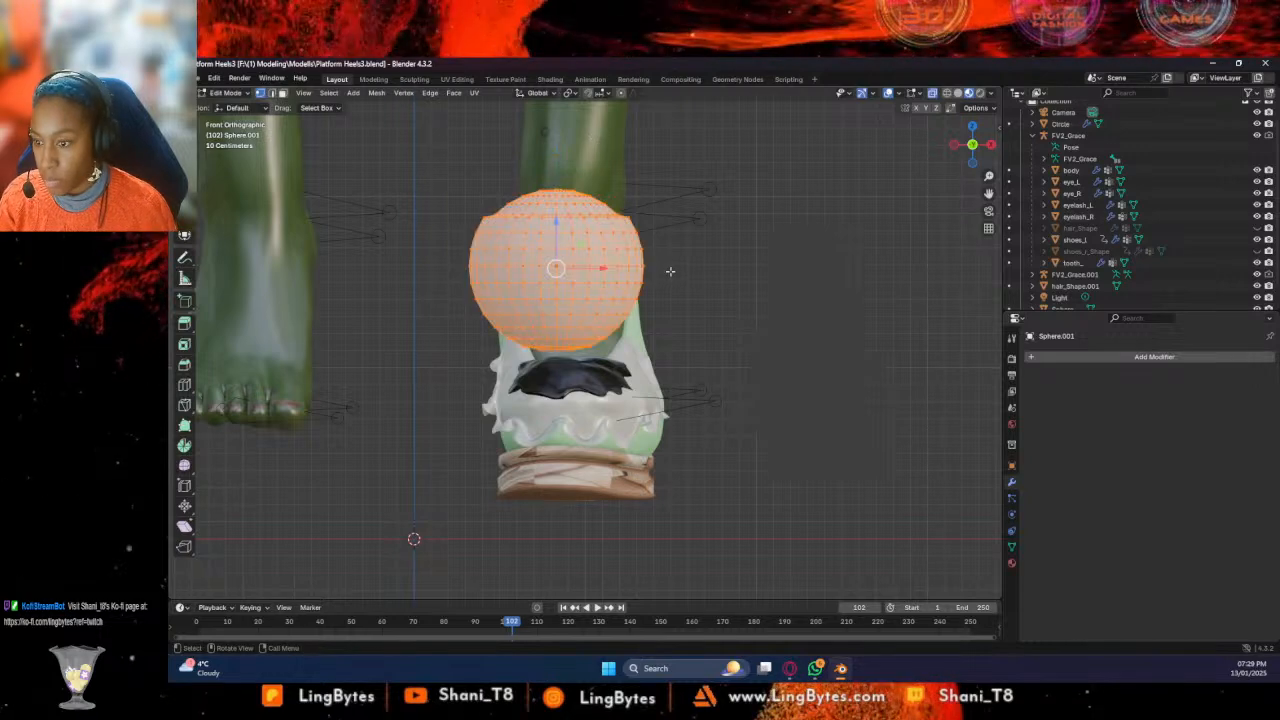
right_click(497, 310)
left_click(499, 317)
left_click(357, 510)
left_click(357, 510)
left_click(357, 510)
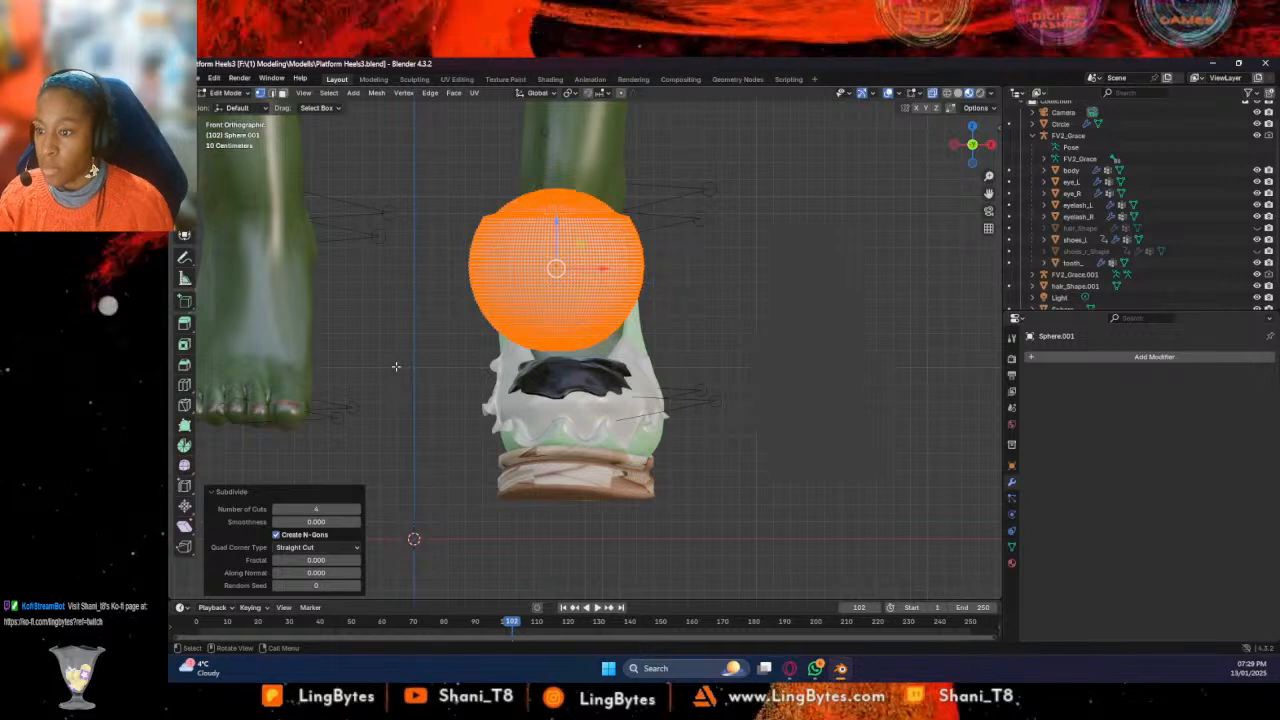
left_click(276, 510)
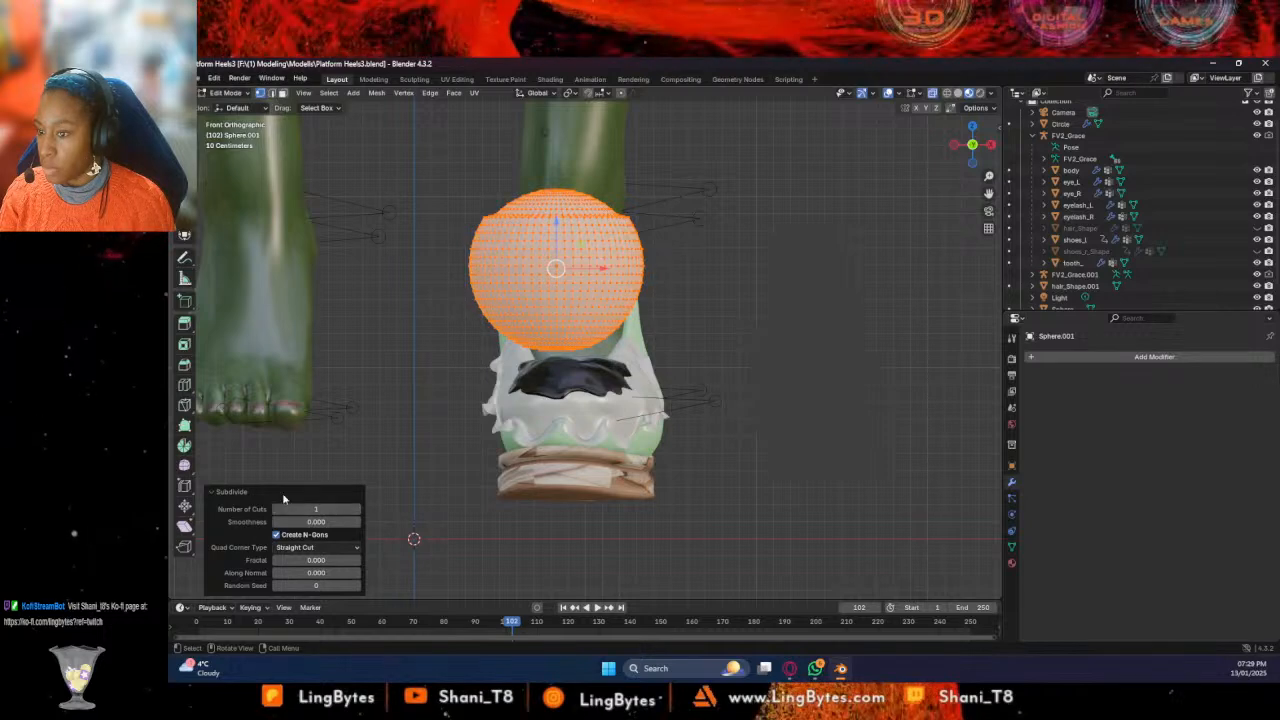
left_click(338, 431)
Select the vertices of the sphere's top cap and raise them about 0.010 m along Z
left_click_drag(432, 171, 655, 212)
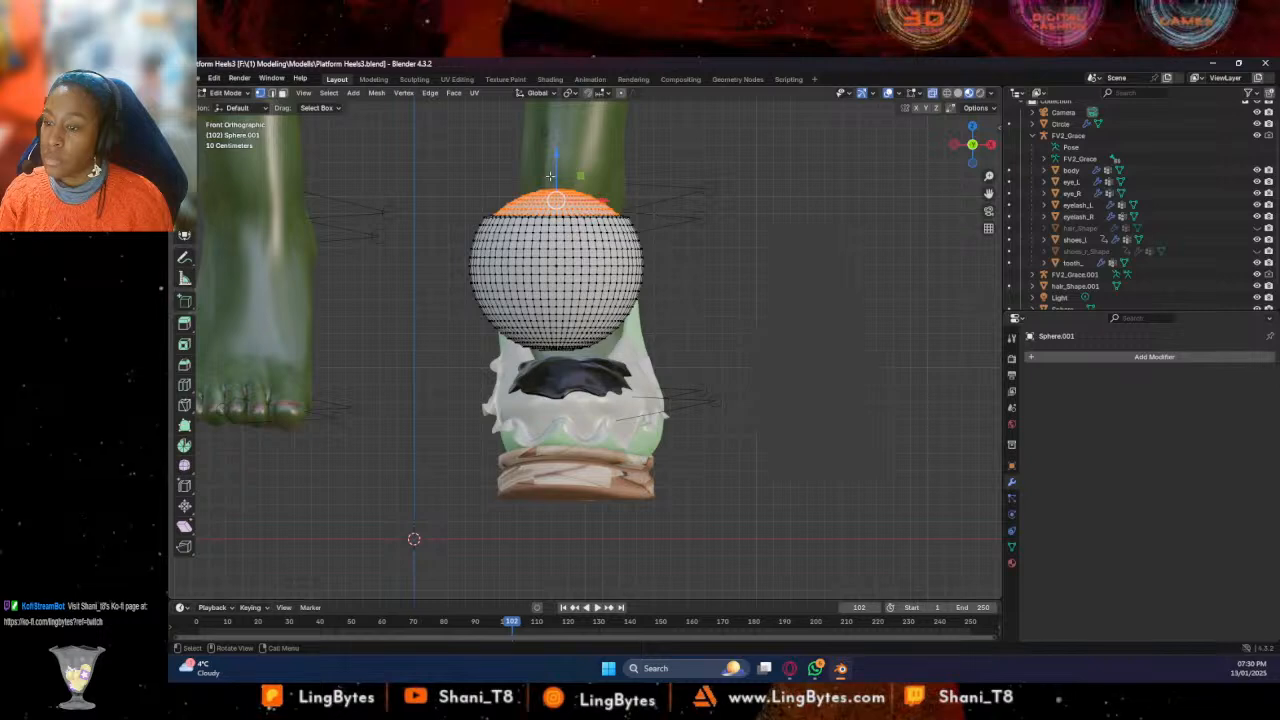
left_click_drag(554, 155, 545, 158)
middle_click_drag(545, 158, 564, 186)
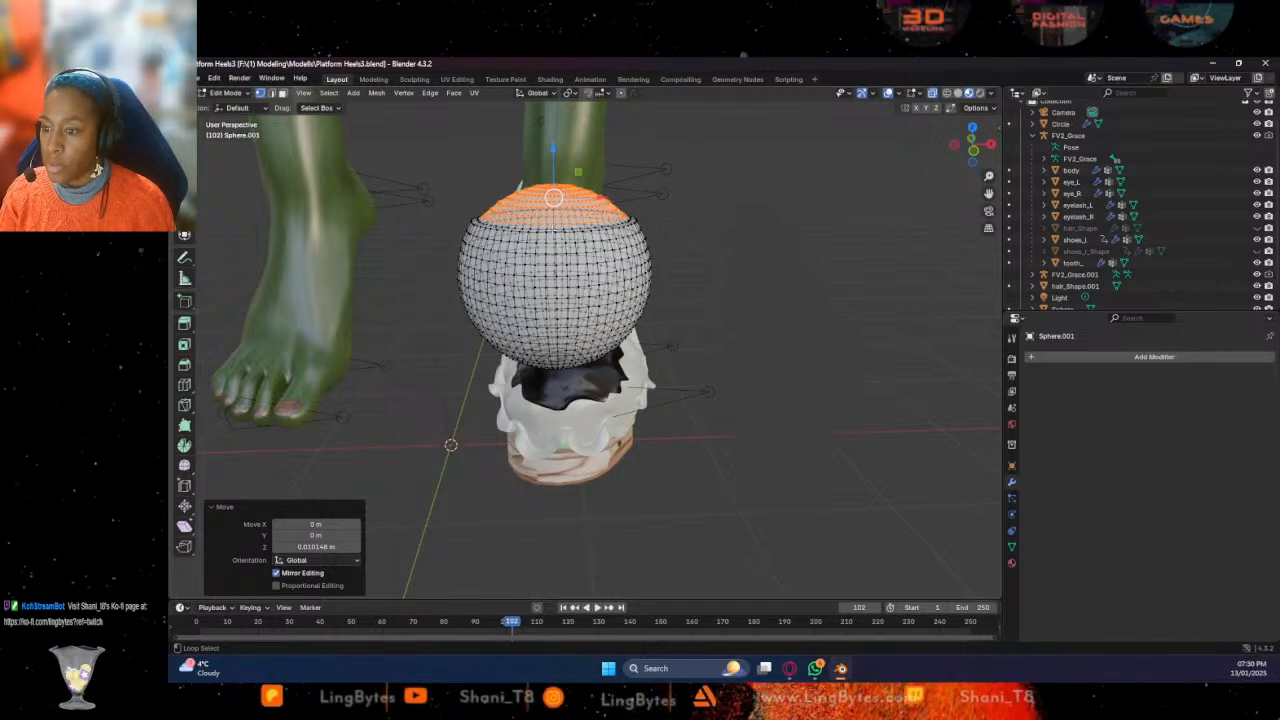
left_click(556, 340, "alt")
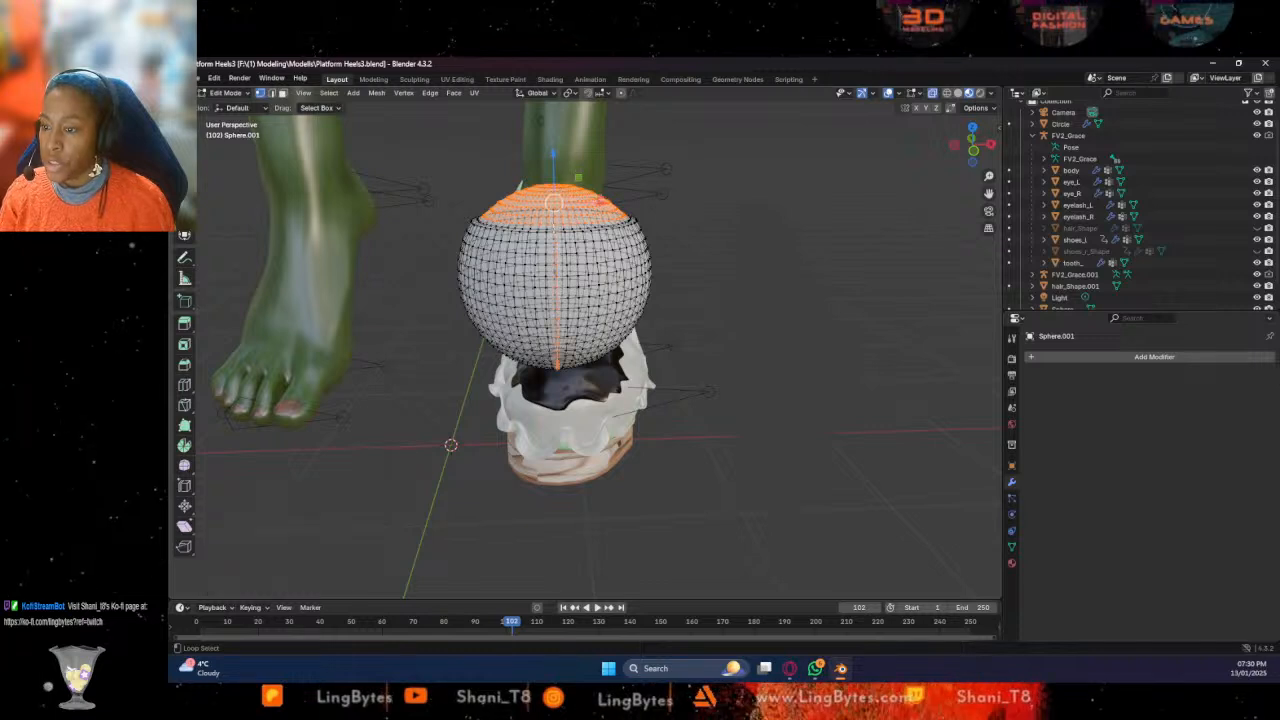
left_click(553, 207, "alt+shift")
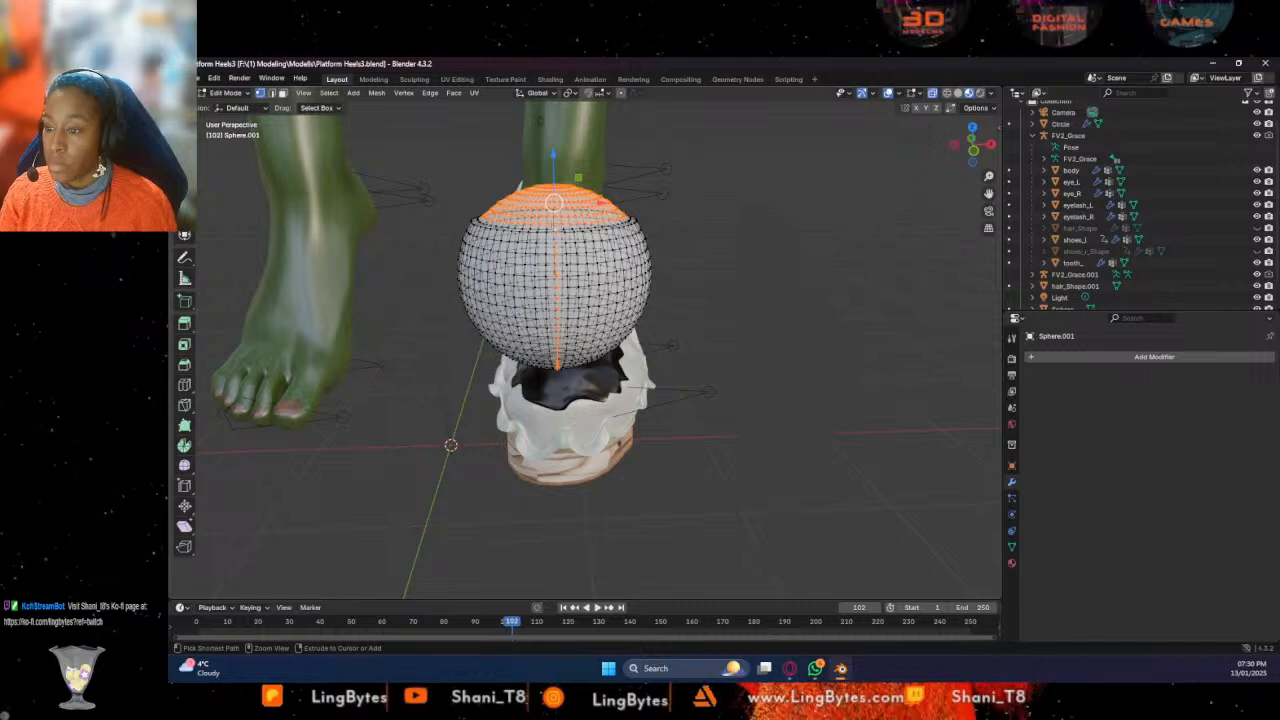
left_click(553, 203, "ctrl")
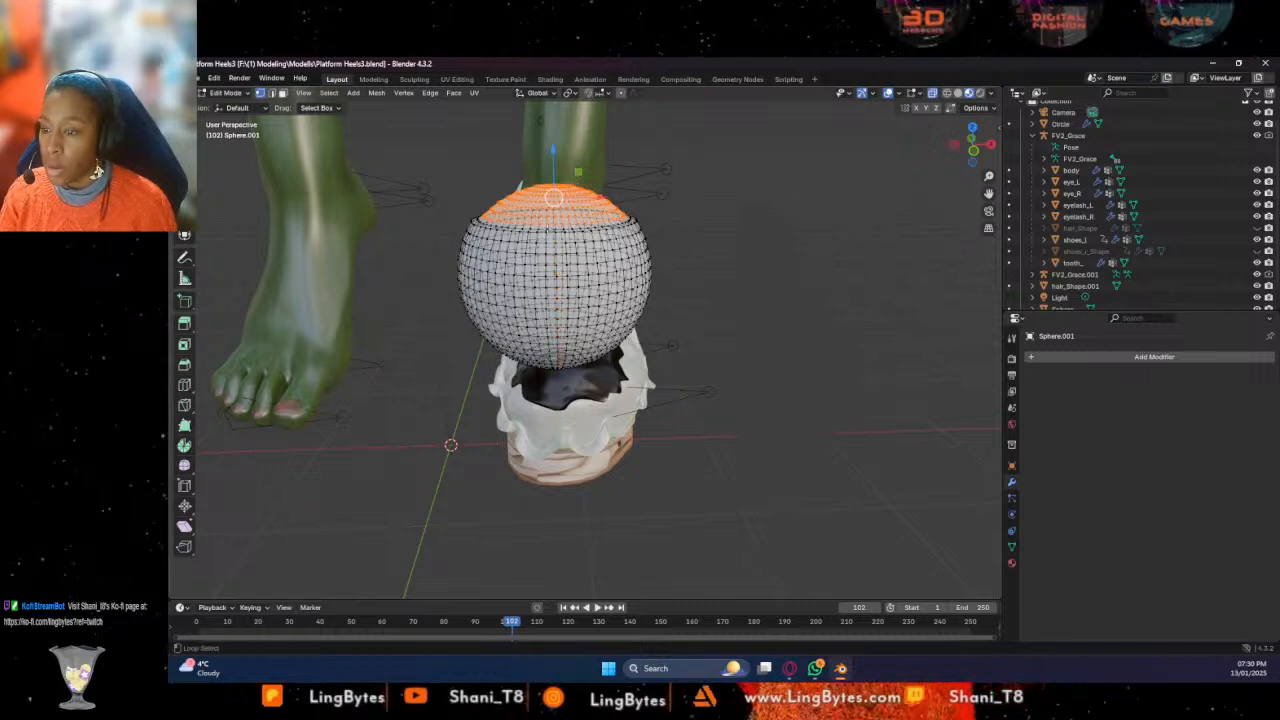
left_click(553, 200, "alt+shift")
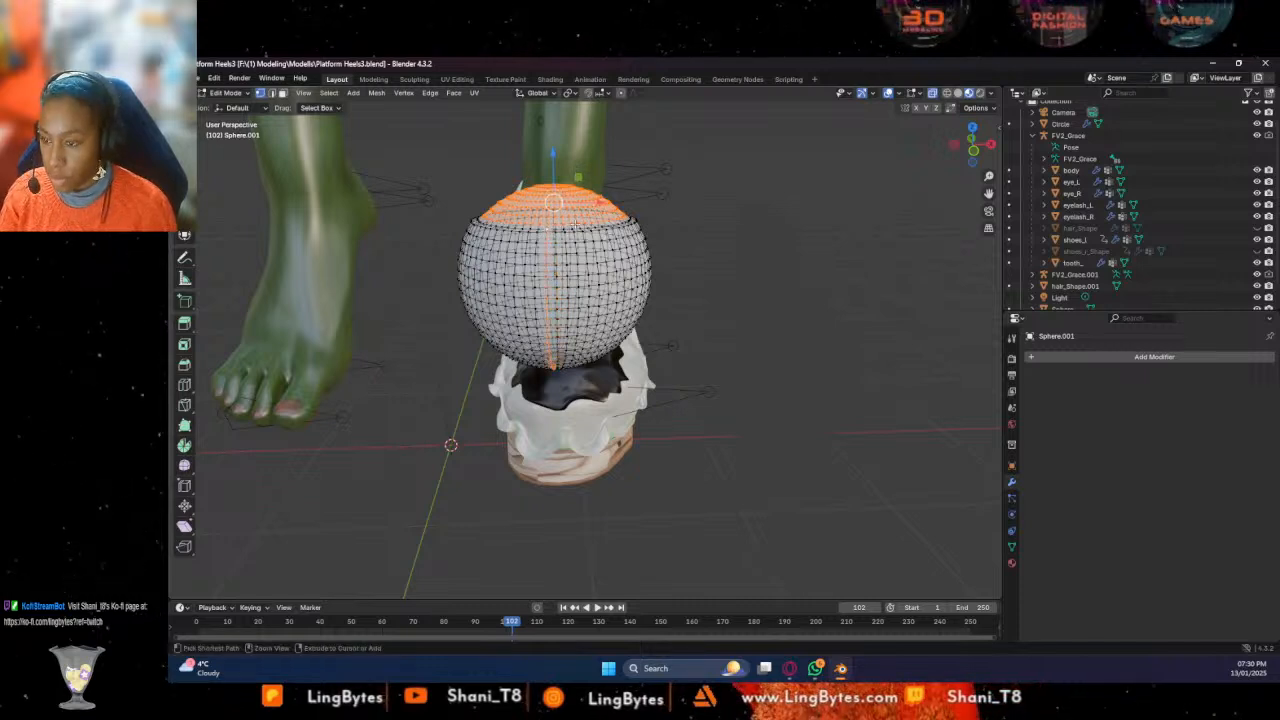
Add the edge ring below the top cap to the selection and raise it all about 0.019 m along Z
scroll(553, 197, "up", 4)
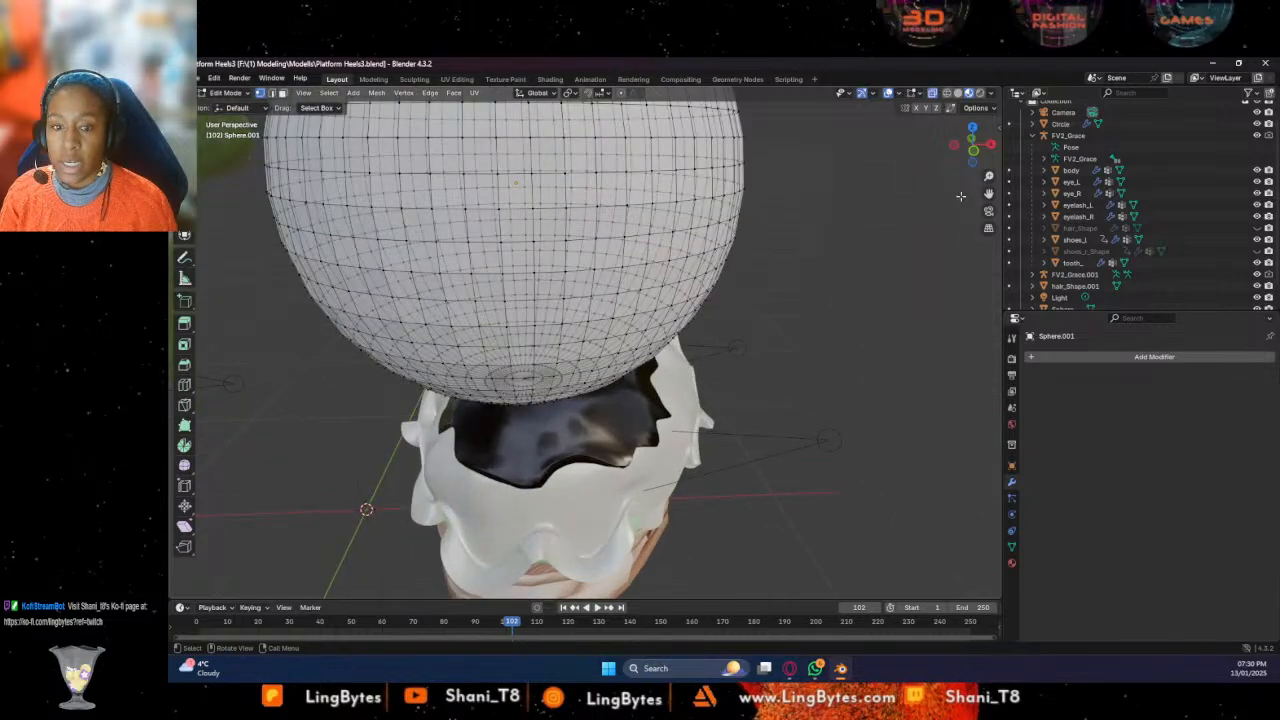
left_click_drag(983, 193, 983, 370)
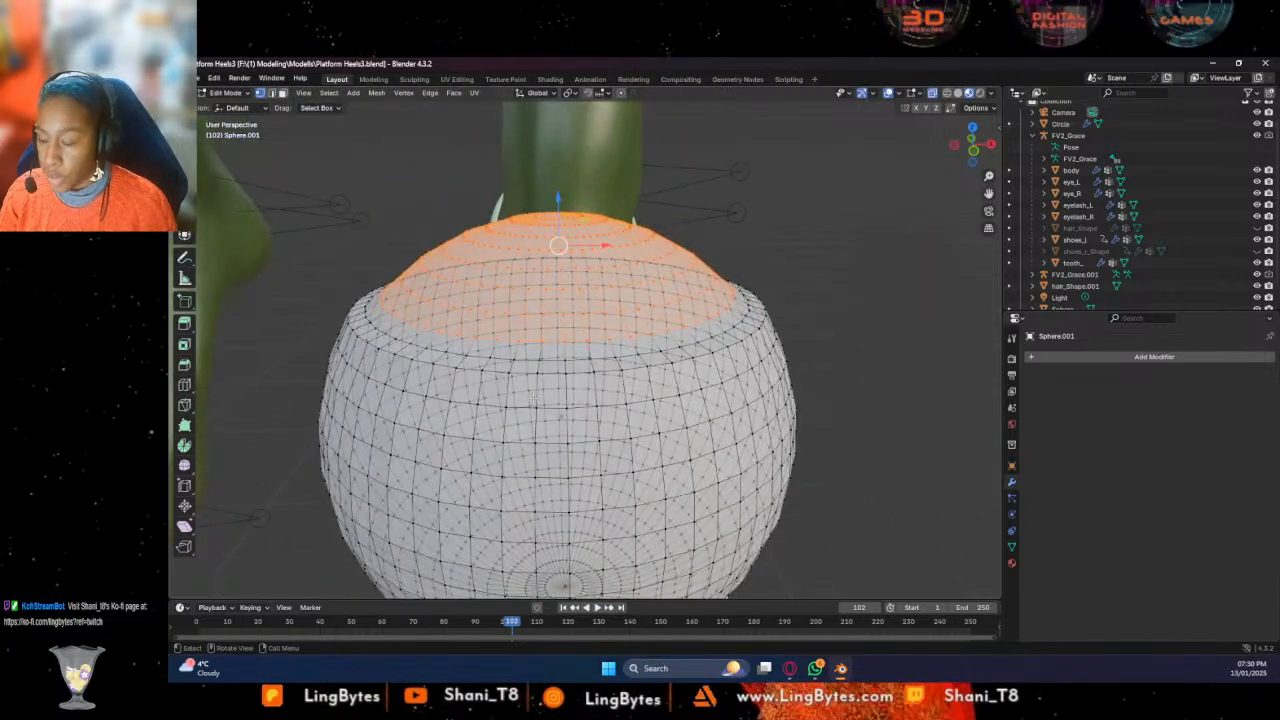
left_click(548, 353, "alt+shift")
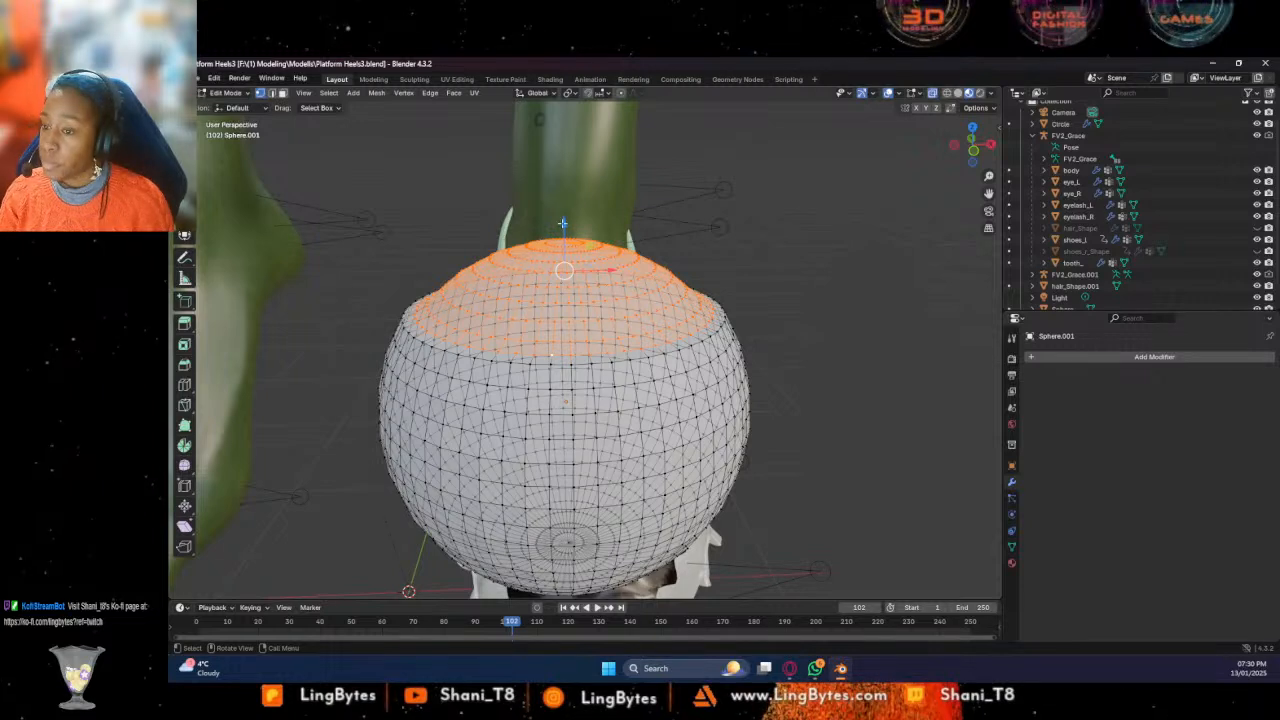
left_click_drag(564, 224, 563, 216)
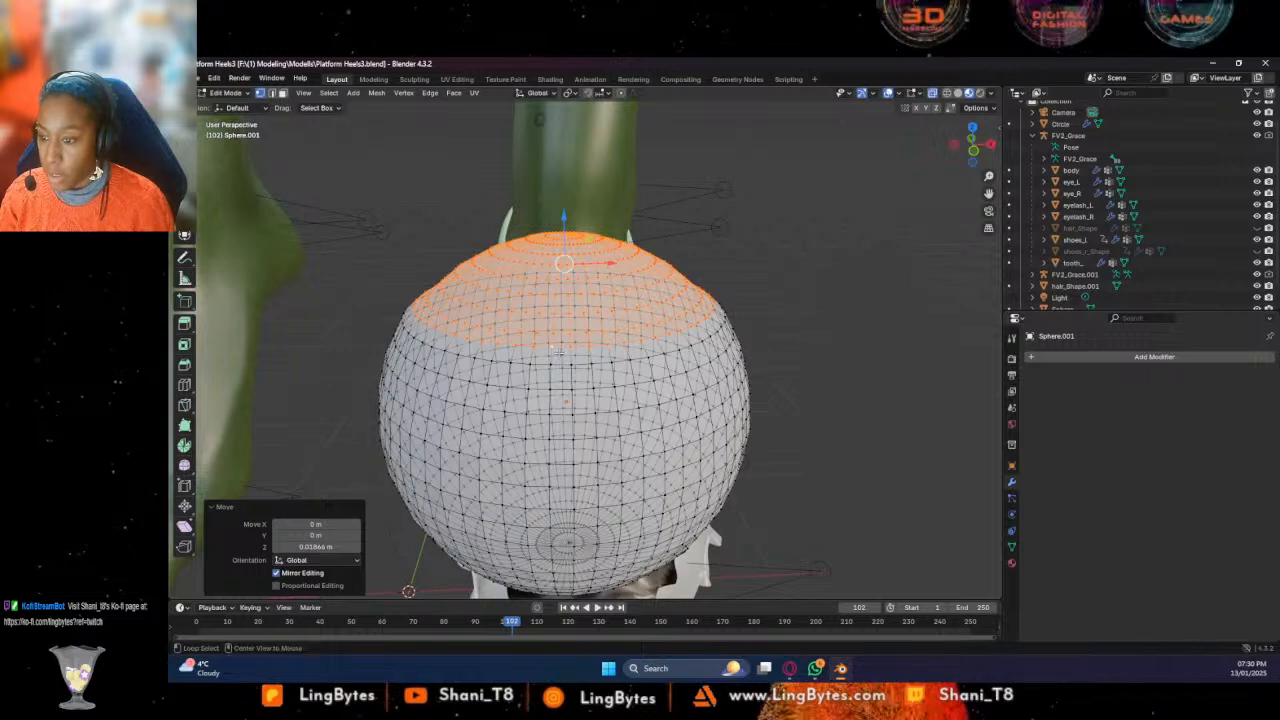
Remove the outer edge rings from the top cap selection, lowering the remaining vertices about 0.009 m and a ring smaller about 0.034 m along Z
key("ctrl+z")
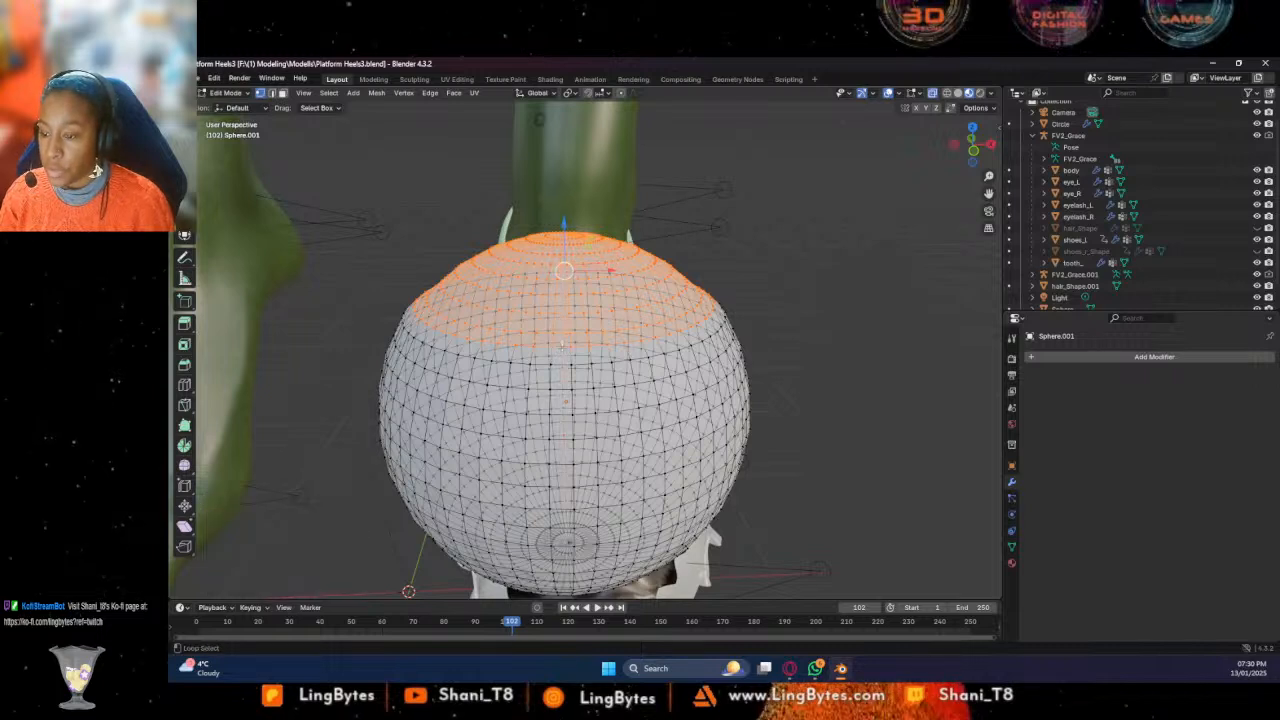
left_click(543, 344, "alt+shift")
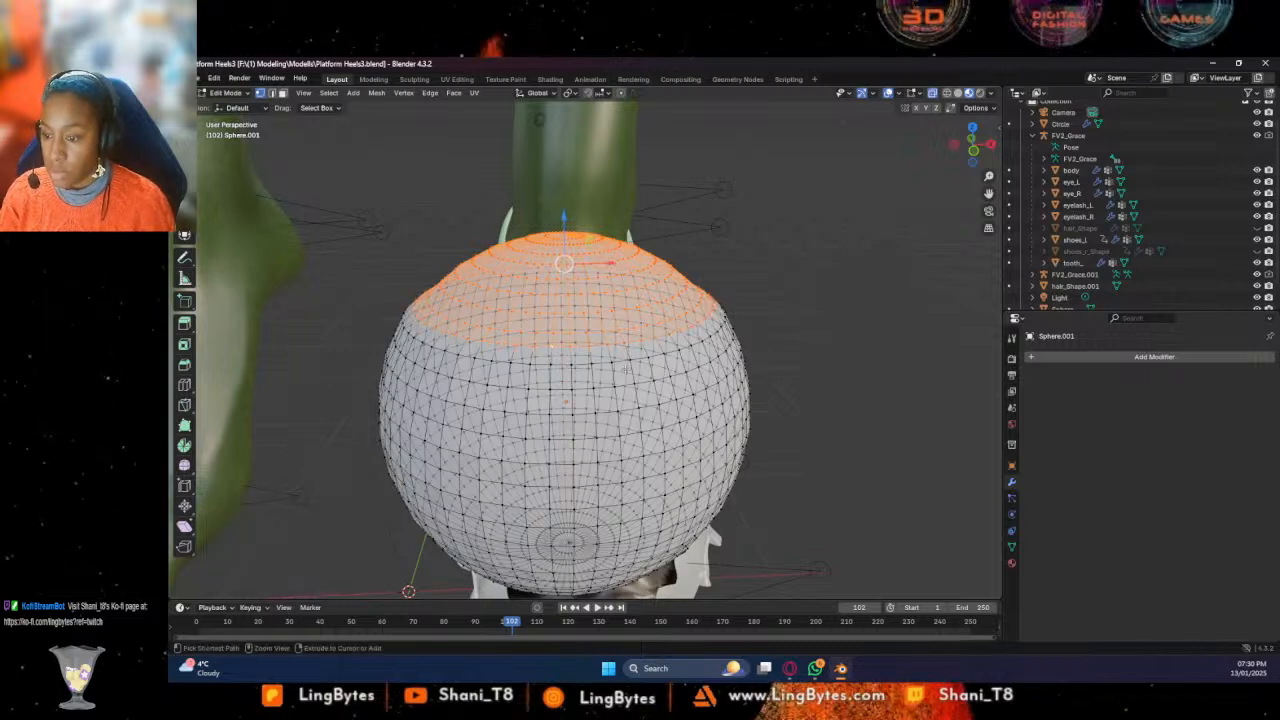
left_click(551, 347, "alt+shift")
left_click(545, 347, "alt+shift")
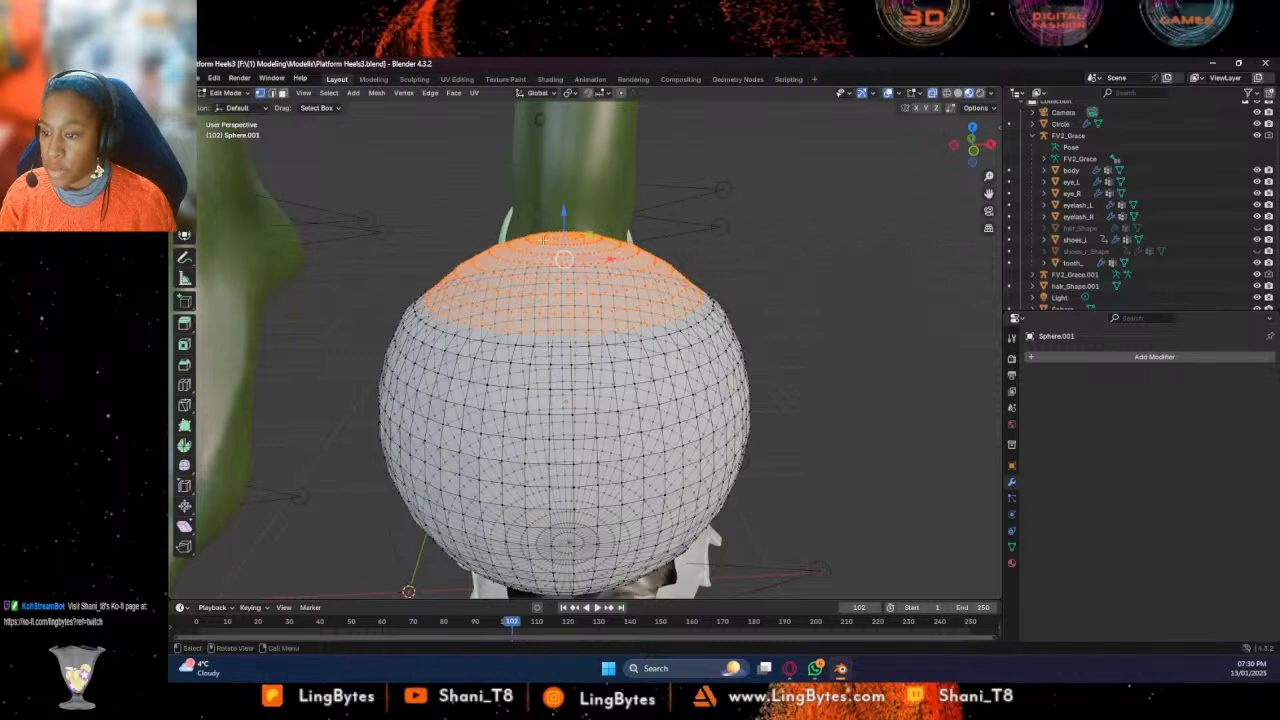
left_click_drag(563, 213, 566, 212)
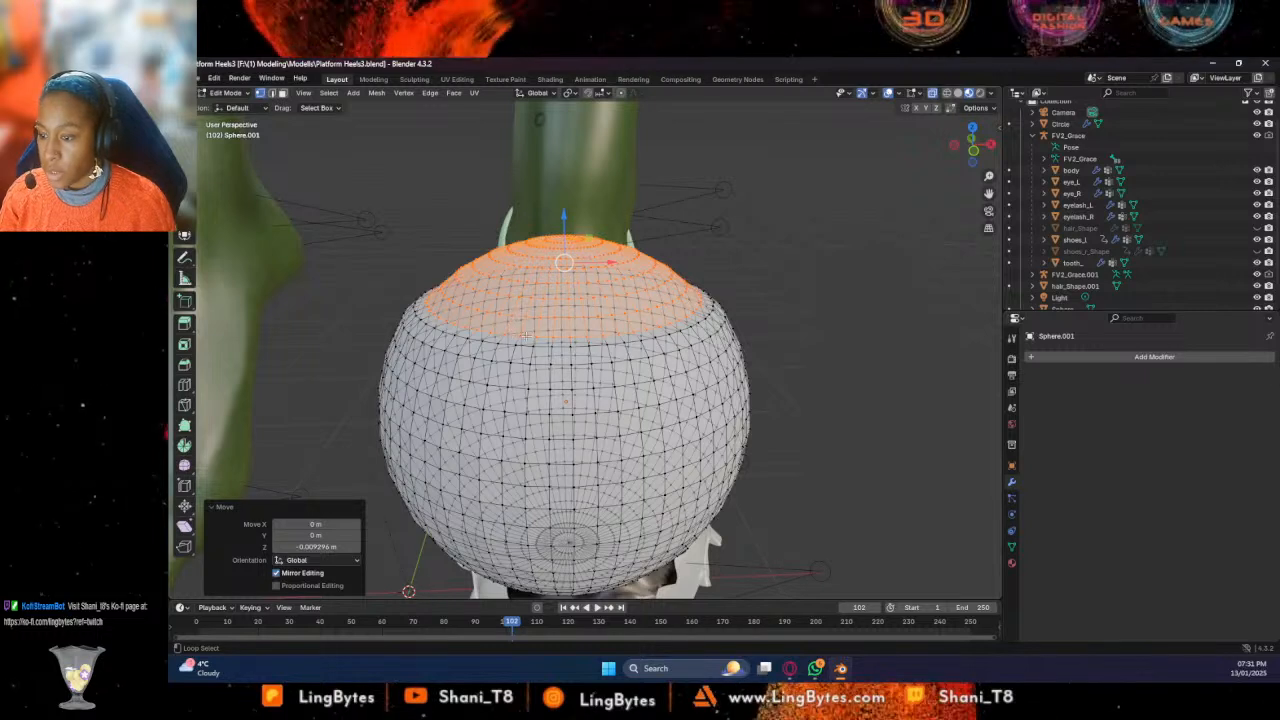
left_click(526, 334, "alt+shift")
left_click_drag(565, 206, 565, 230)
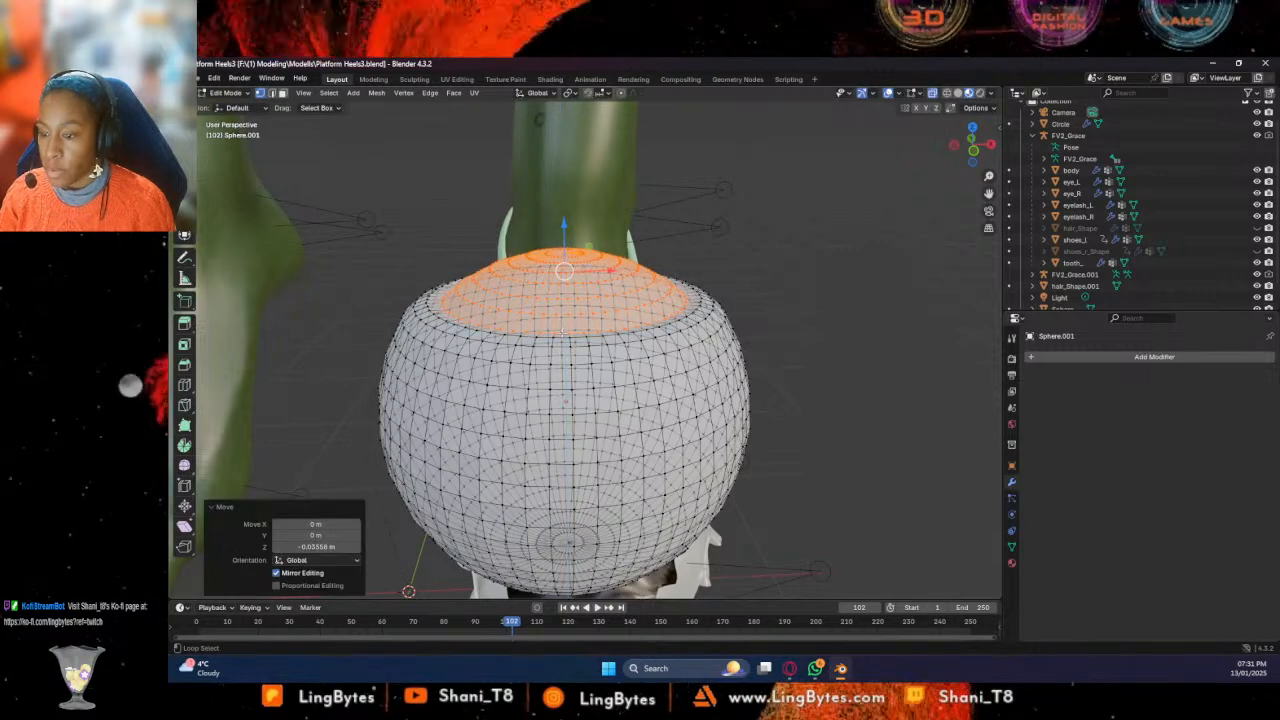
Deselect the next outer edge ring of the cap and lower the remaining vertices about 0.050 m along Z
left_click(562, 334, "alt+shift")
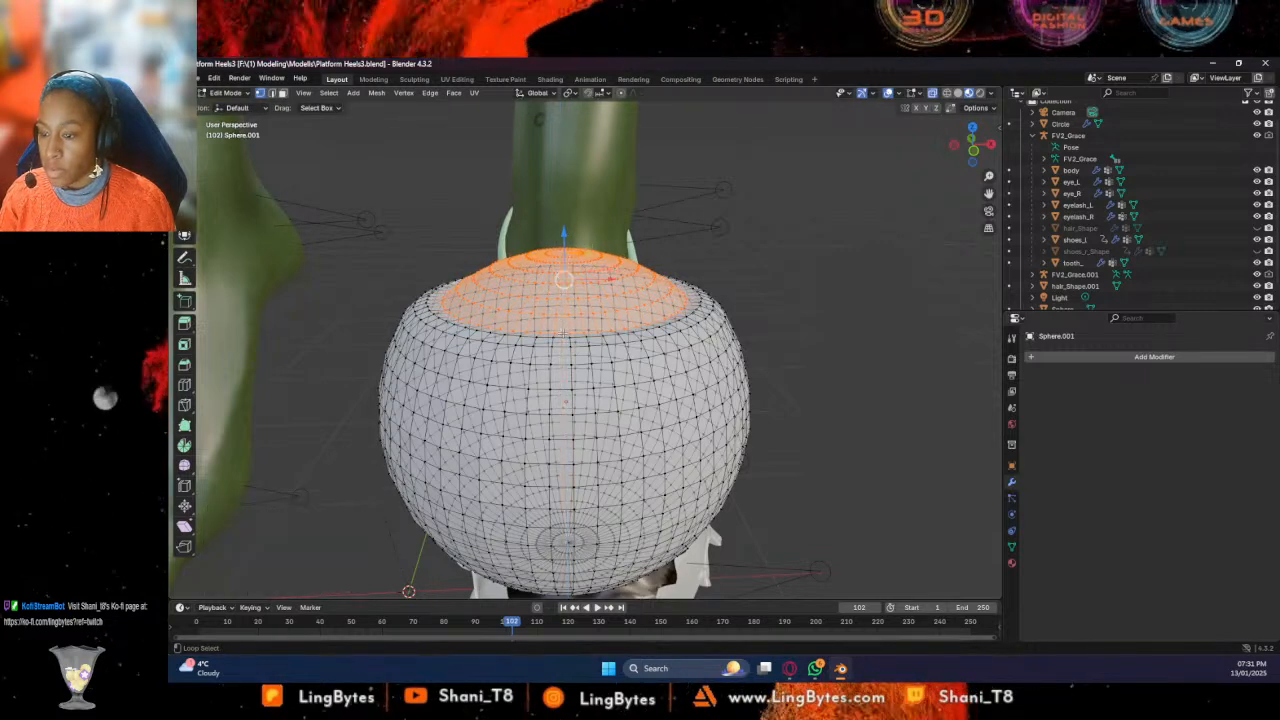
left_click(591, 334, "alt+shift")
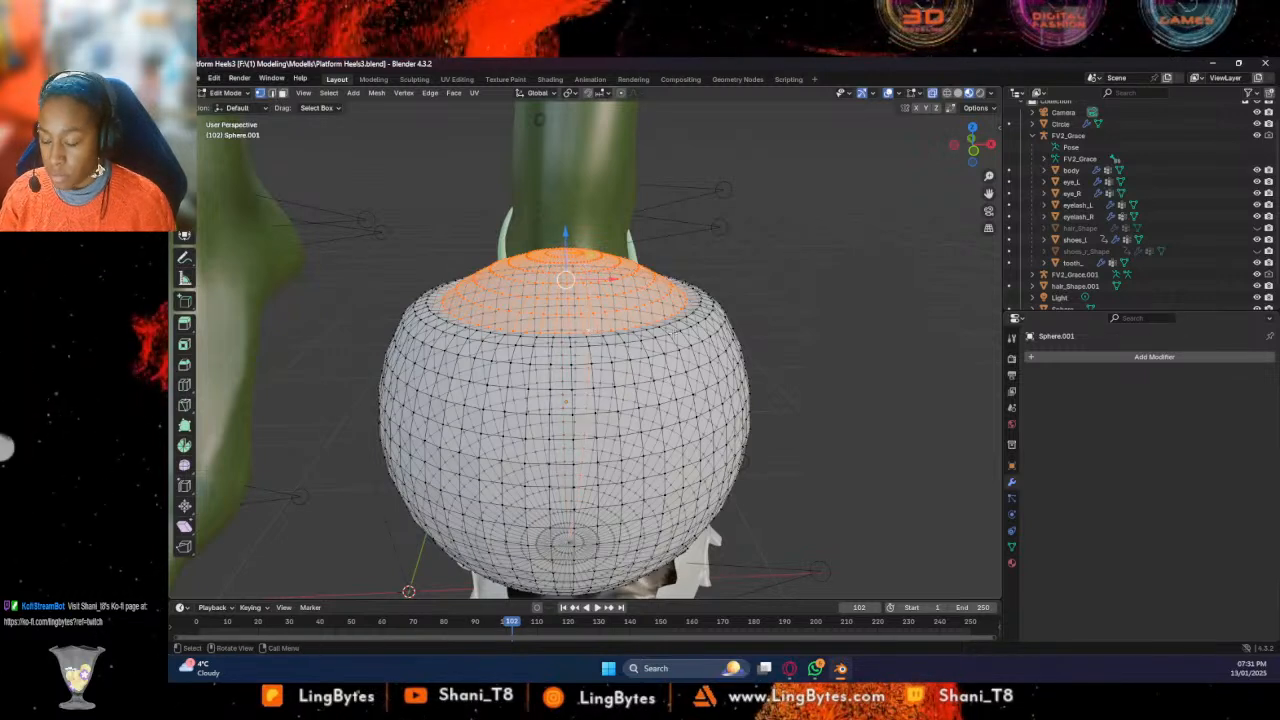
scroll(620, 318, "up", 5)
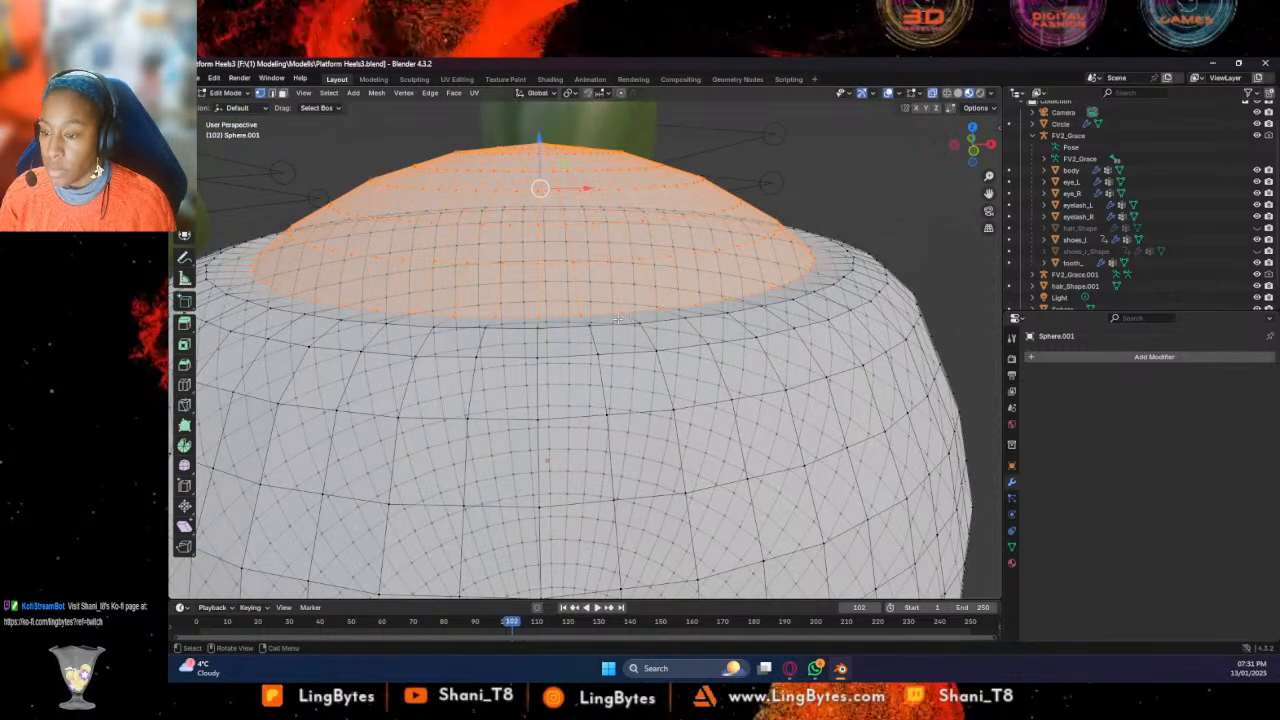
left_click(599, 315, "alt+shift")
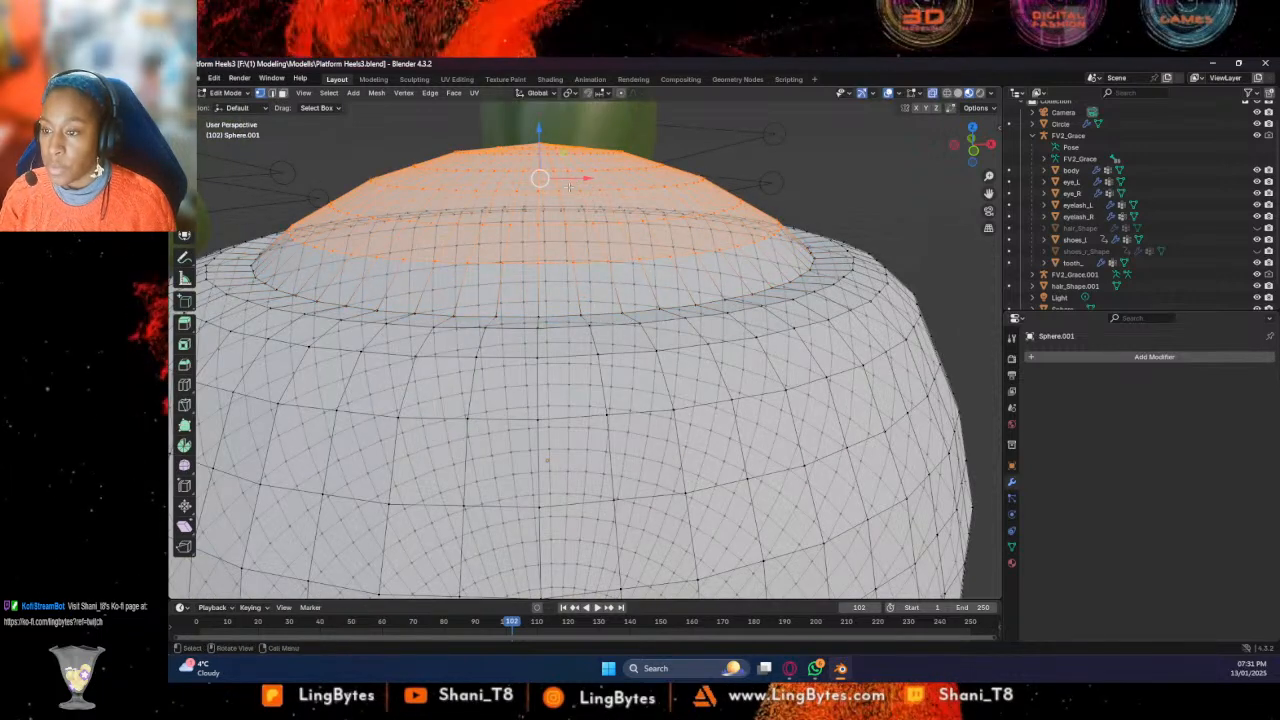
key("g")
key("z")
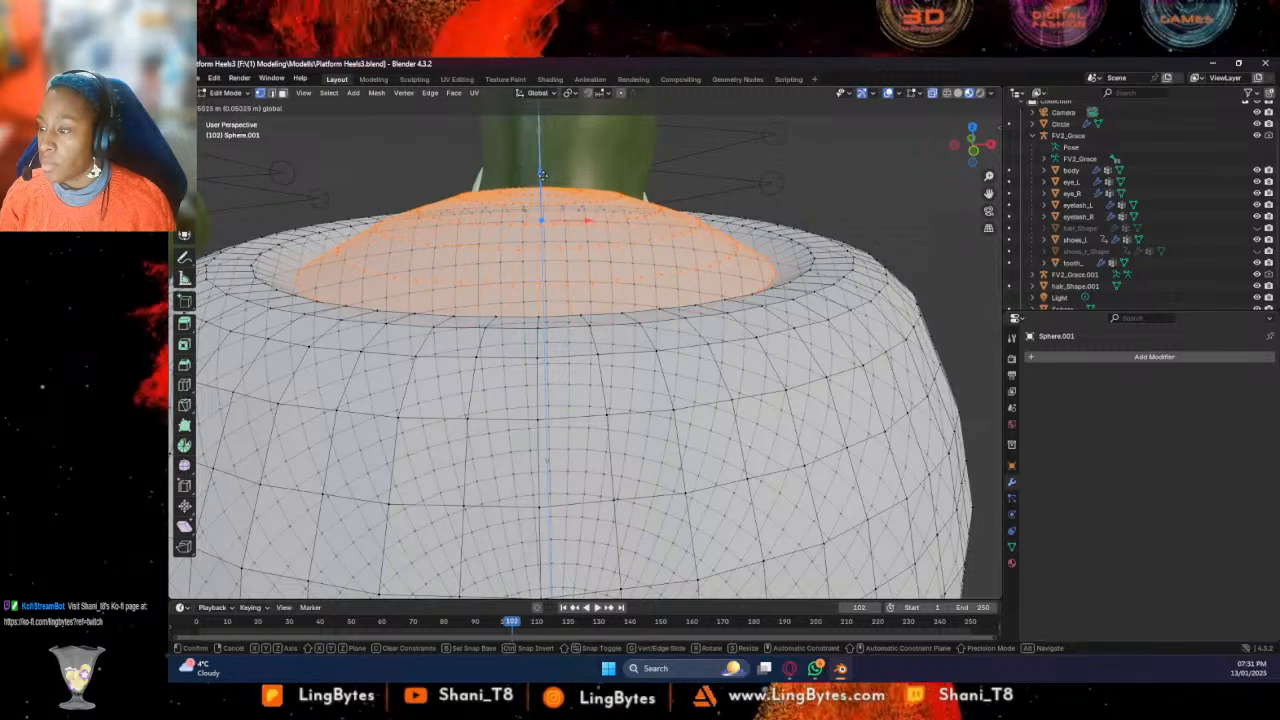
left_click(541, 175)
Shrink the cap selection by one more ring and lower it about 0.044 m along Z to deepen the hollow
middle_click_drag(541, 176, 466, 311)
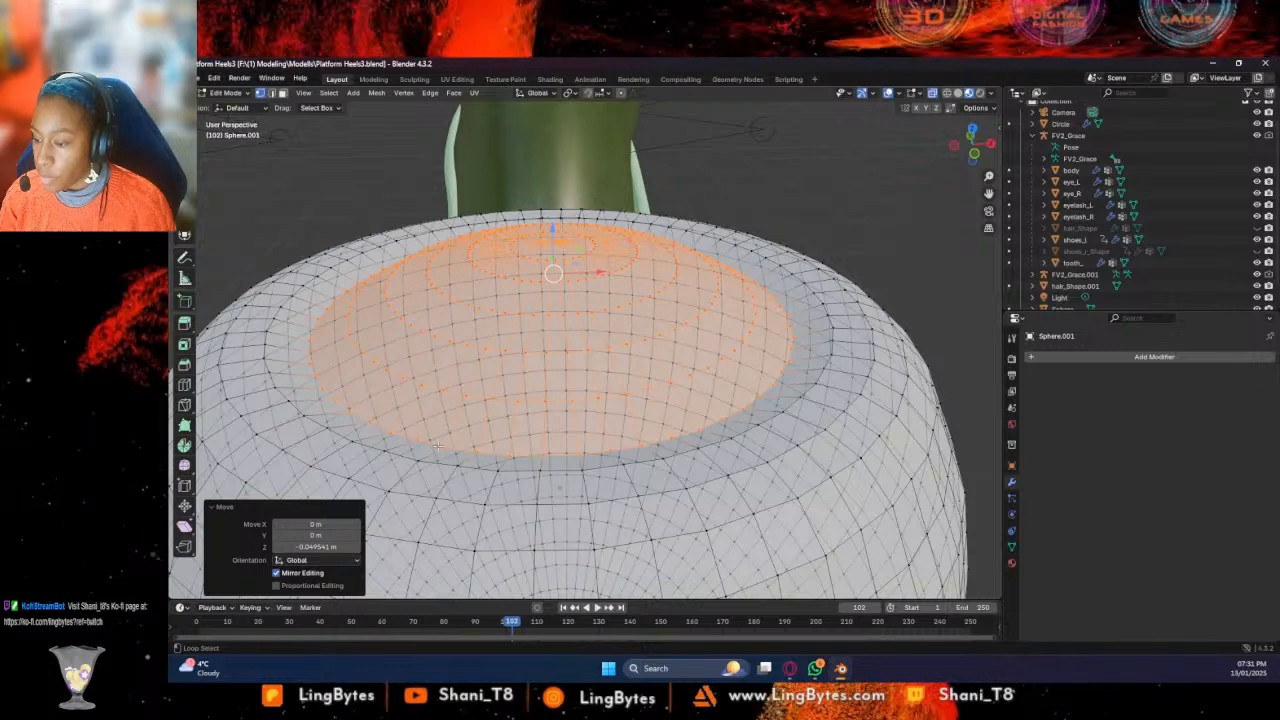
left_click(437, 446, "alt+shift")
left_click_drag(552, 221, 550, 285)
Reduce the selection ring by ring toward the hollow's centre, lowering it about 0.038 m and a ring smaller about 0.036 m along Z
left_click(565, 448, "alt+shift")
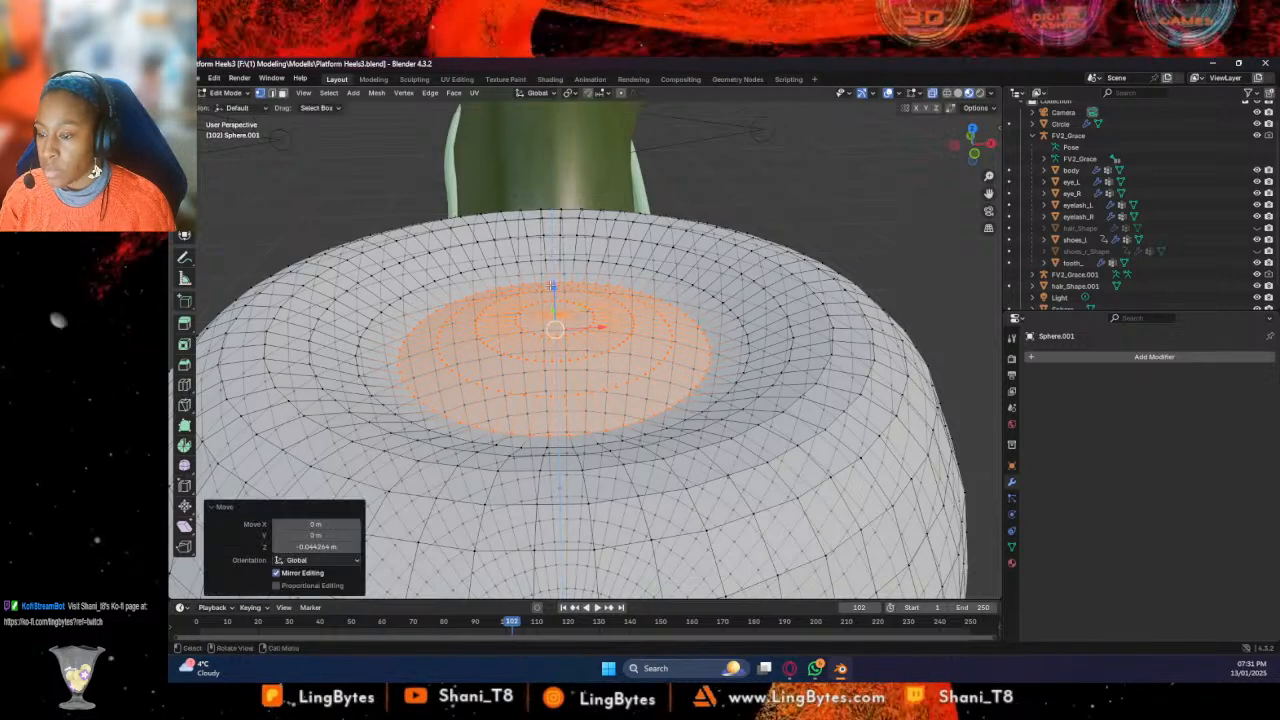
left_click(522, 432, "alt+shift")
left_click(495, 437, "alt+shift")
left_click(481, 434, "alt+shift")
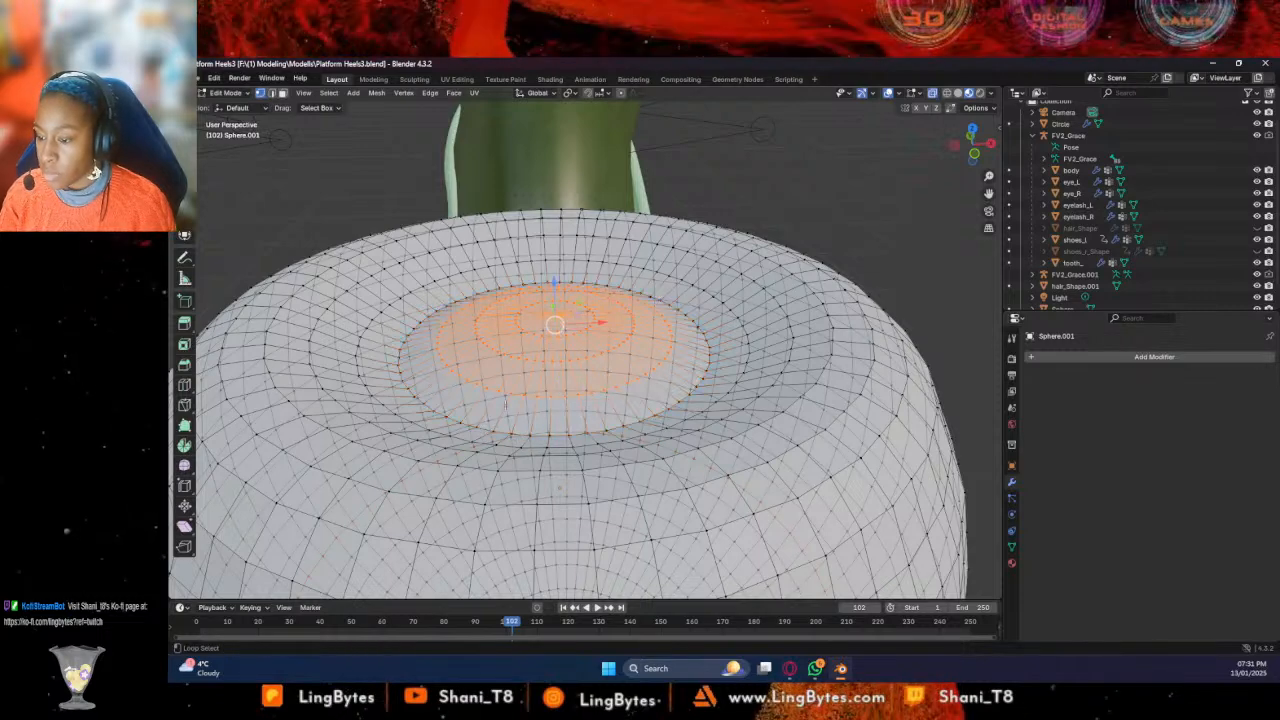
key("g")
key("z")
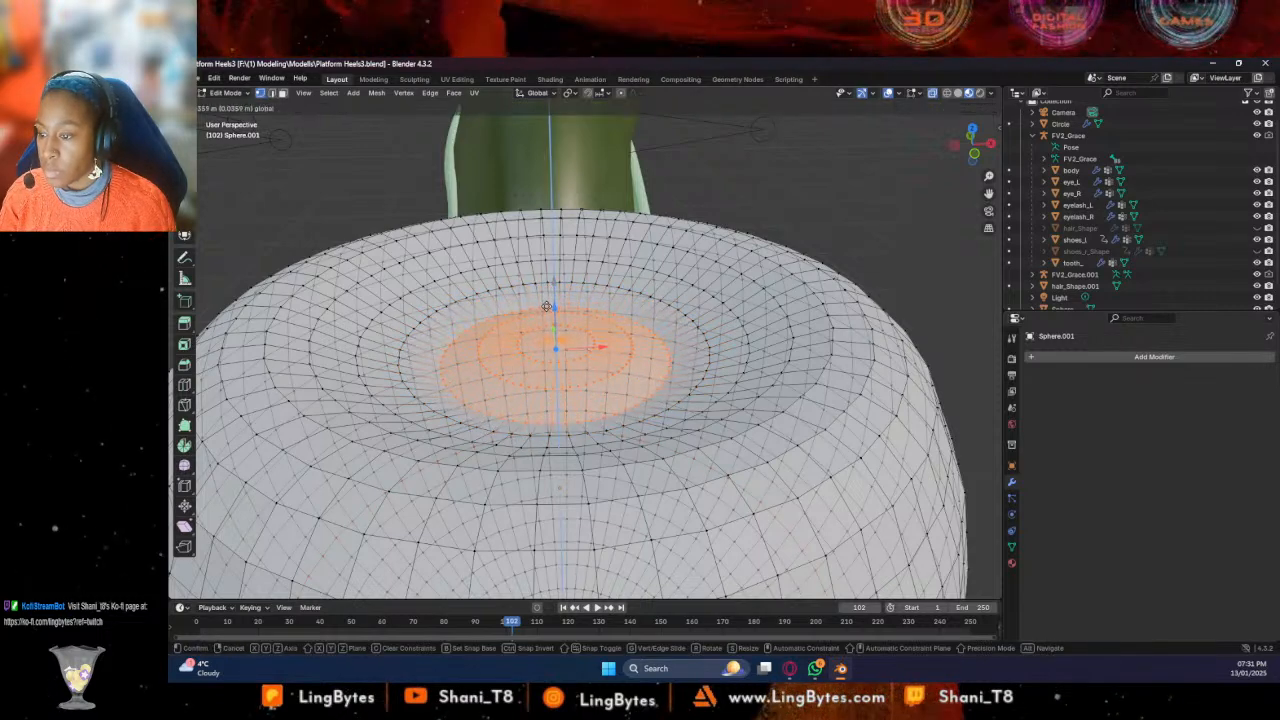
left_click(547, 311)
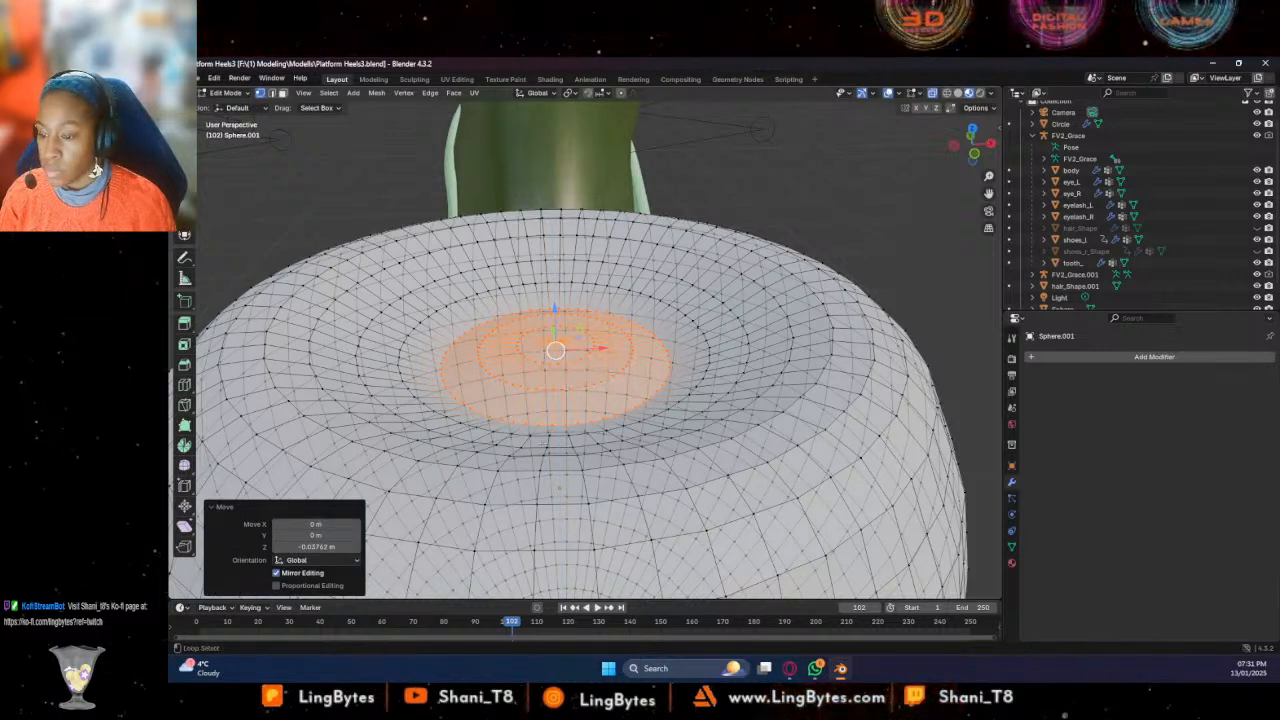
left_click(557, 430, "alt+shift")
left_click_drag(555, 306, 555, 331)
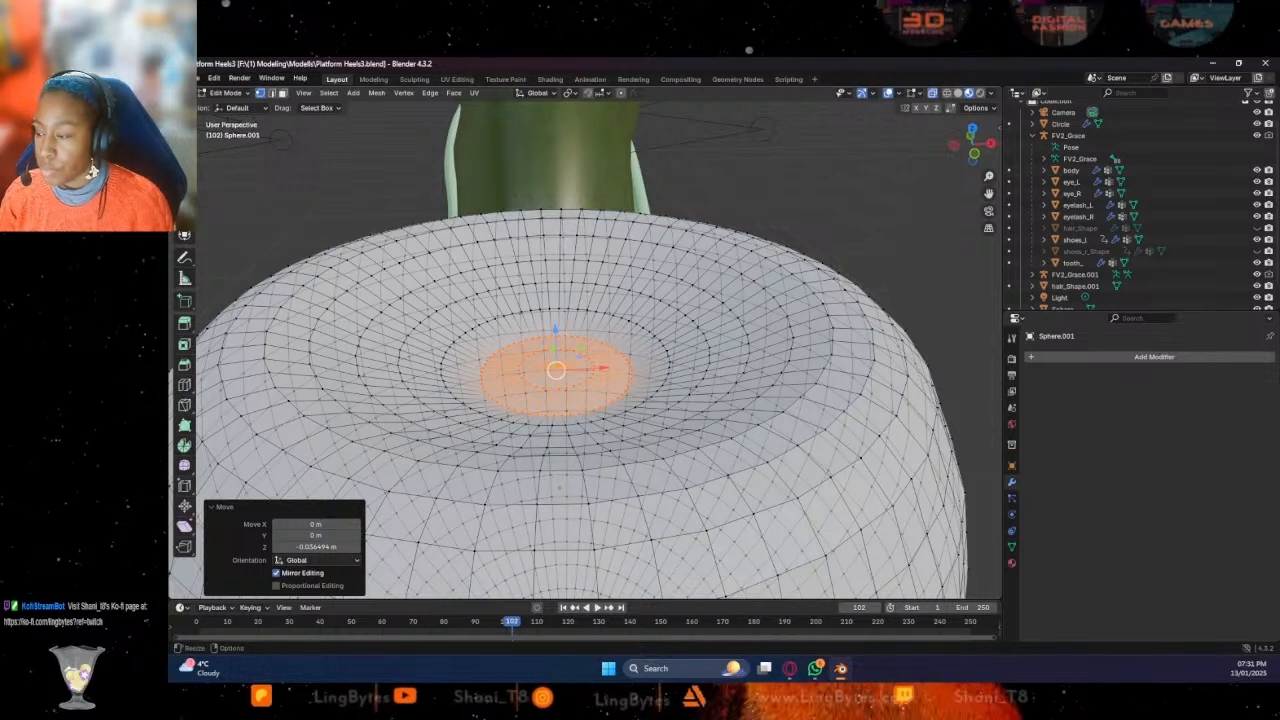
Scale the hollow's central vertices to about 0.761 along X, and with the next ring added scale the selection to about 0.790
left_click(185, 214)
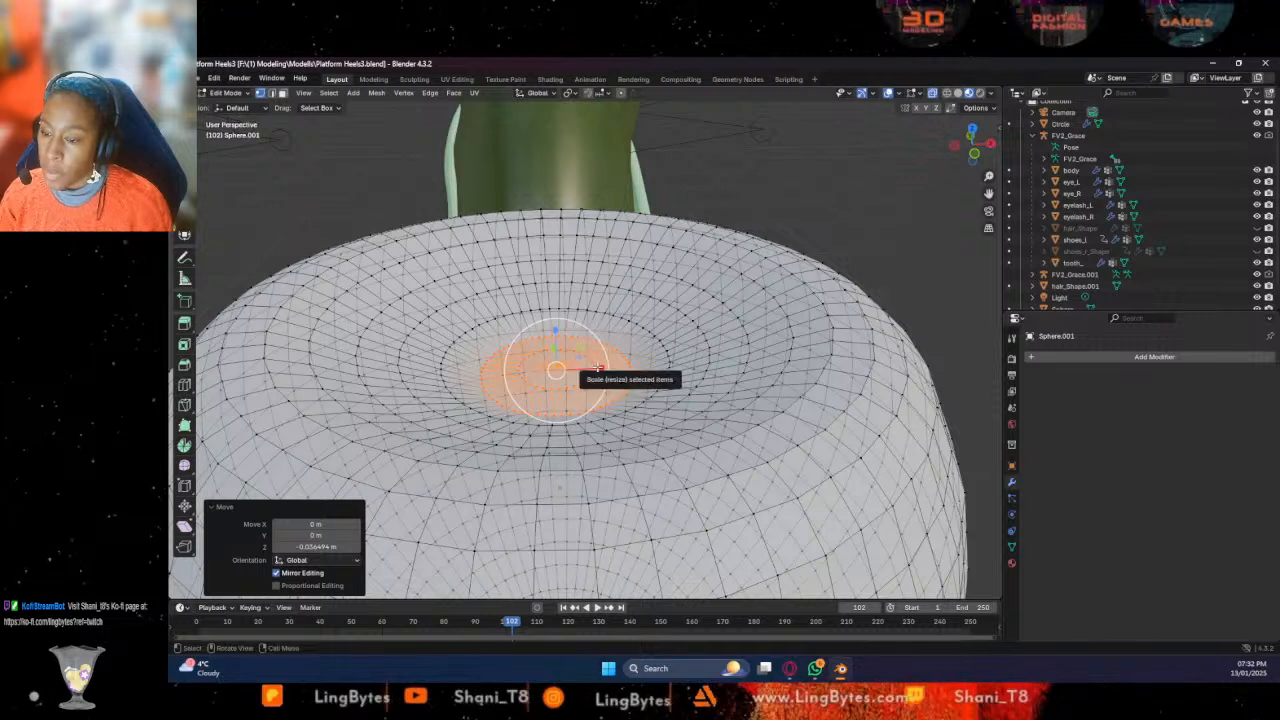
left_click_drag(597, 368, 578, 368)
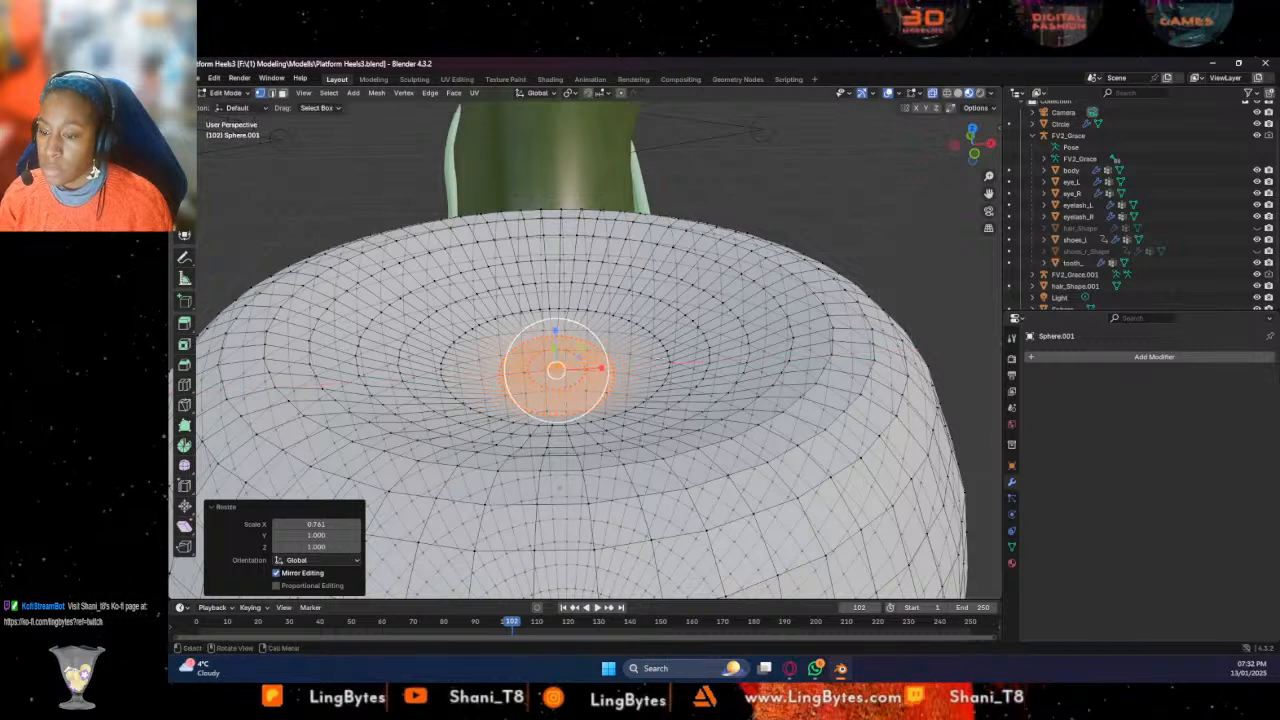
left_click(651, 394, "alt+shift")
key("ctrl+z")
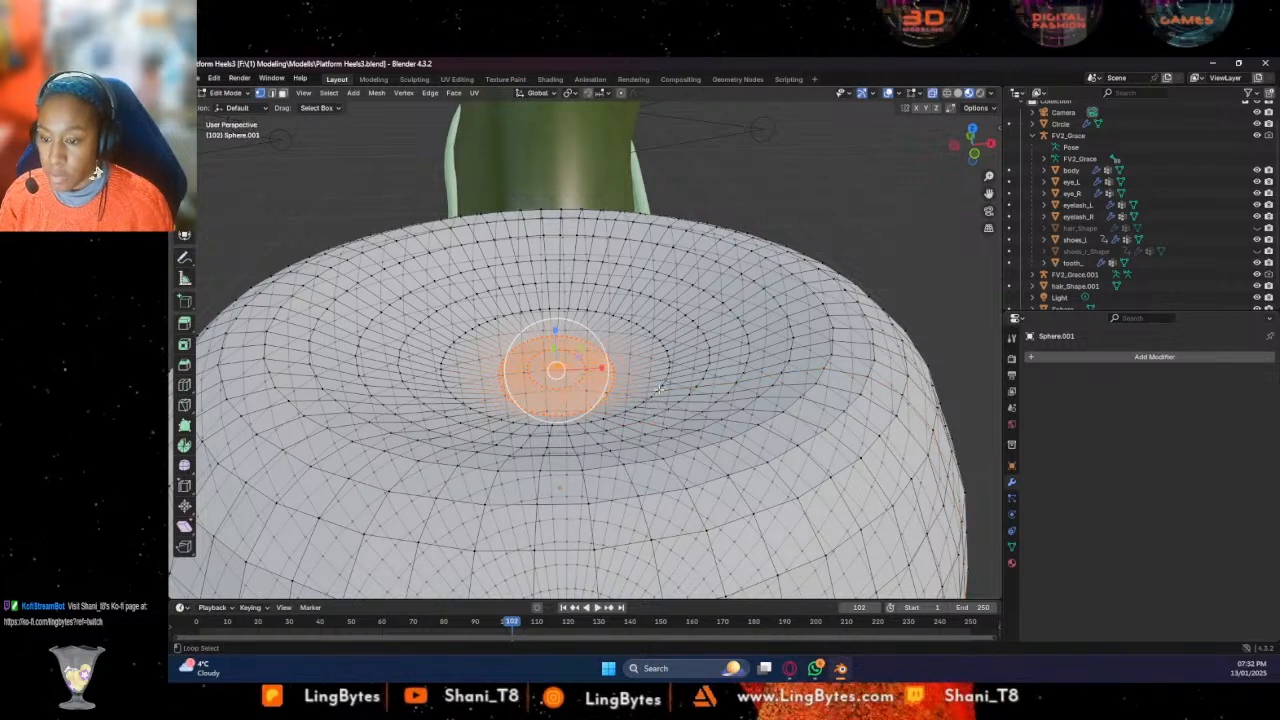
left_click(658, 388, "alt+shift")
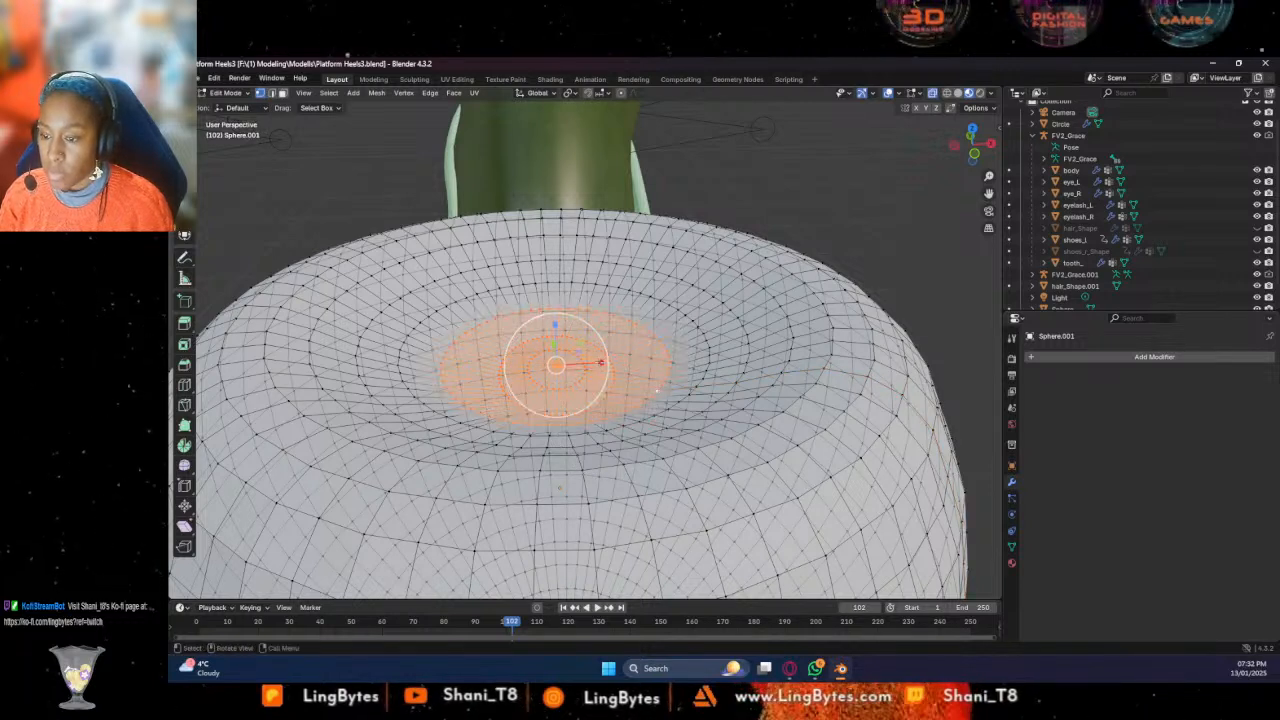
key("s")
key("x")
left_click(591, 363)
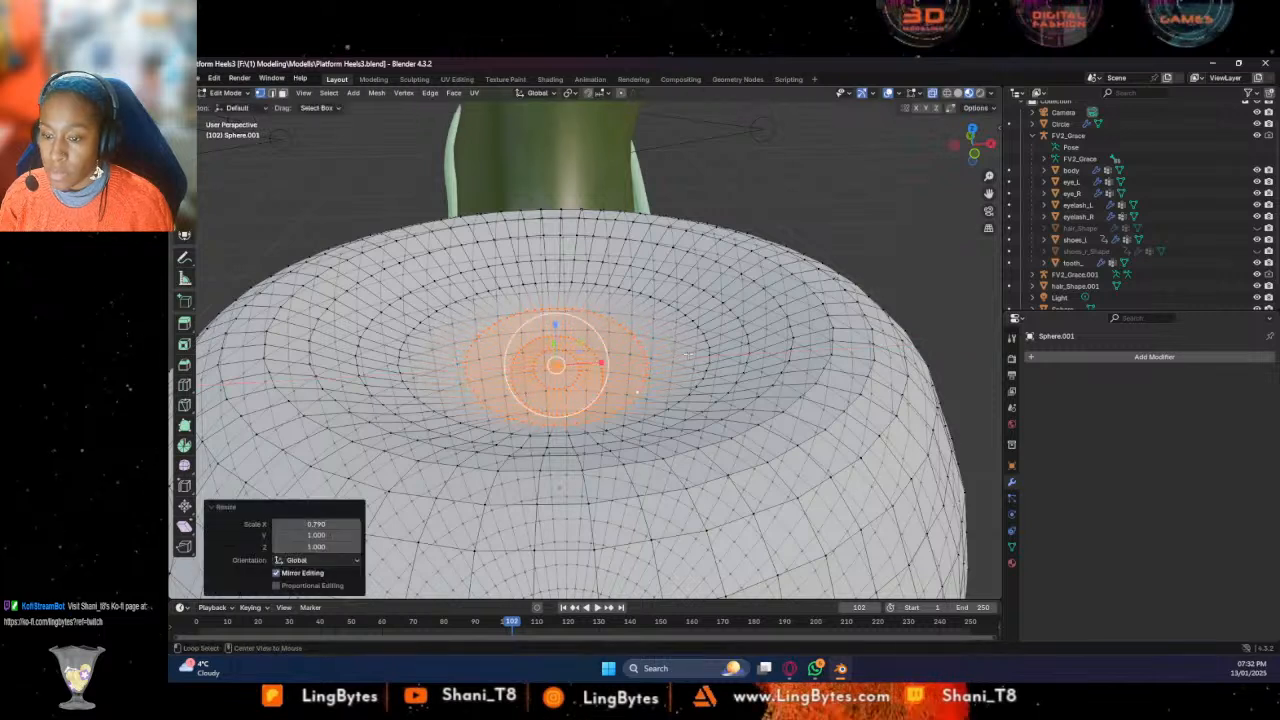
Extend the selection outward ring by ring, scaling it along X to about 0.81 and with one more ring to about 0.849
left_click(708, 357, "alt+shift")
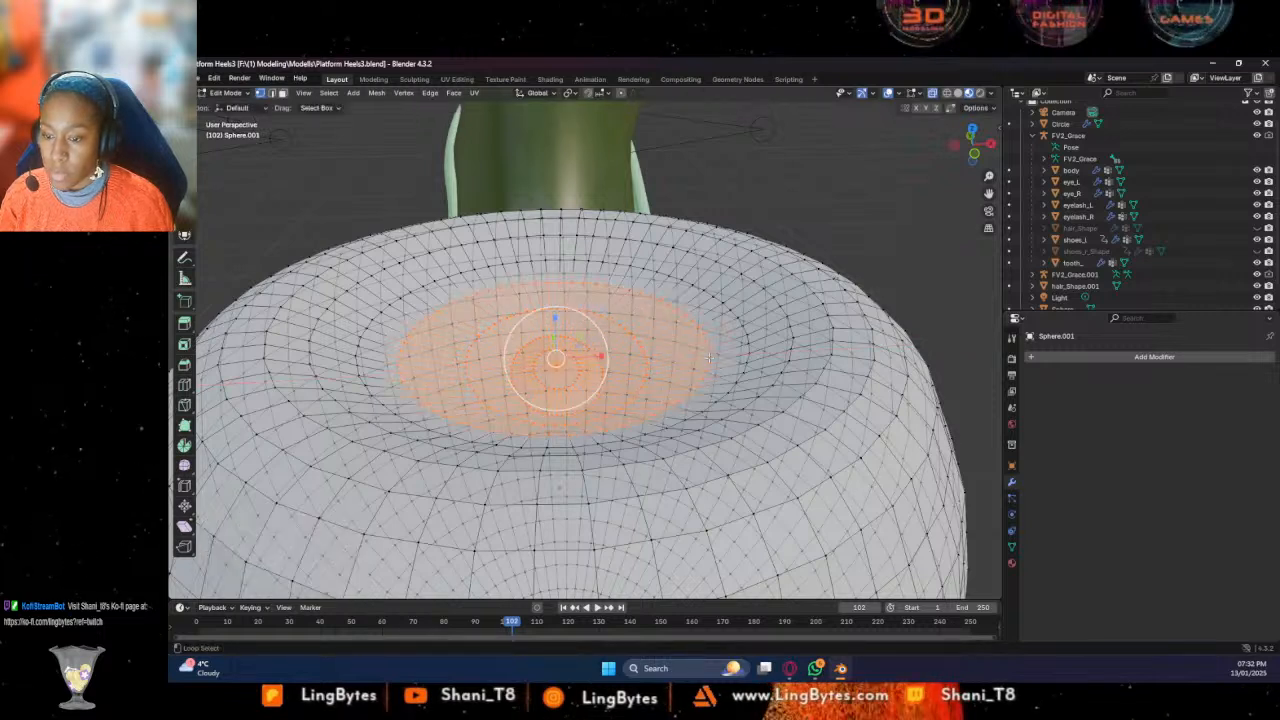
key("s")
key("x")
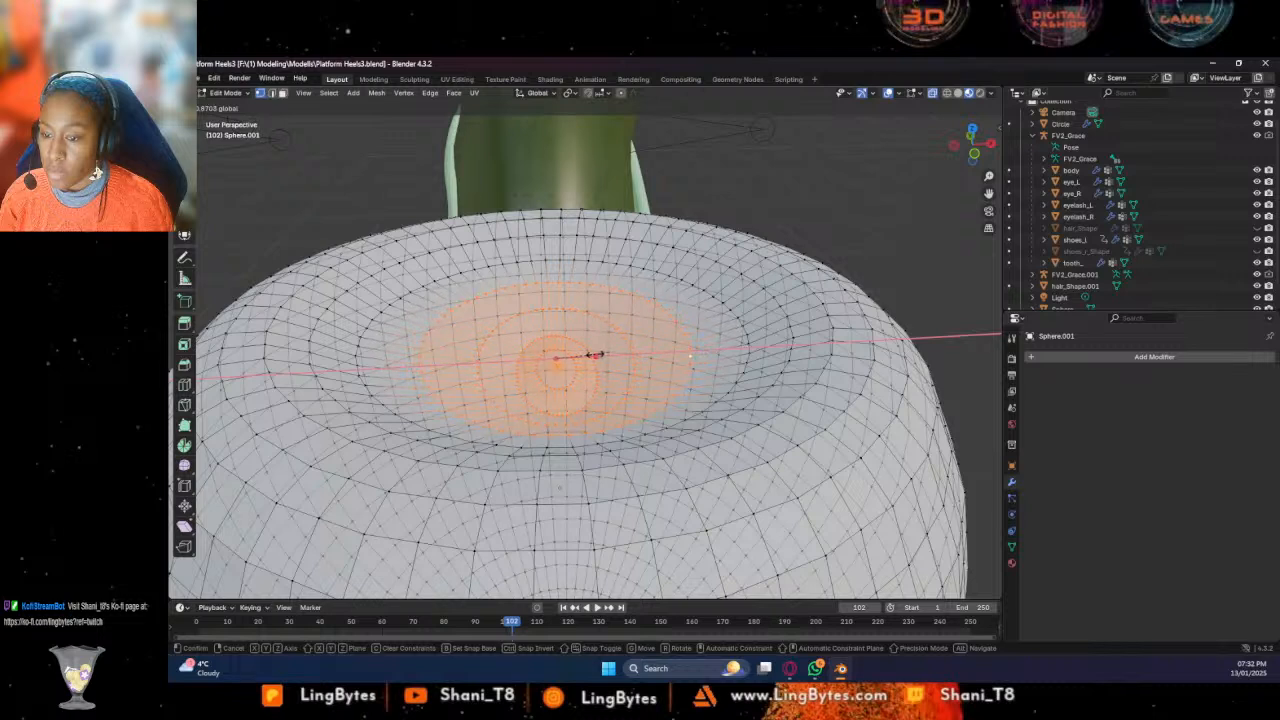
left_click(591, 355)
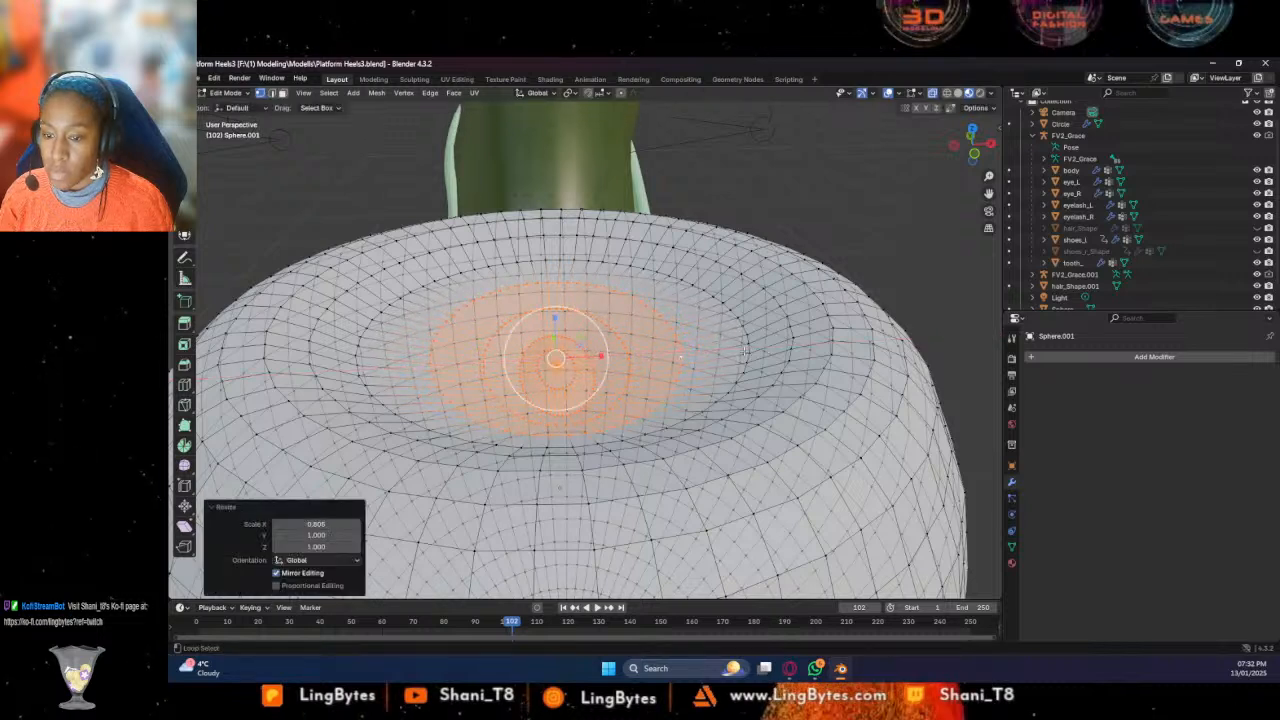
left_click(752, 351, "alt+shift")
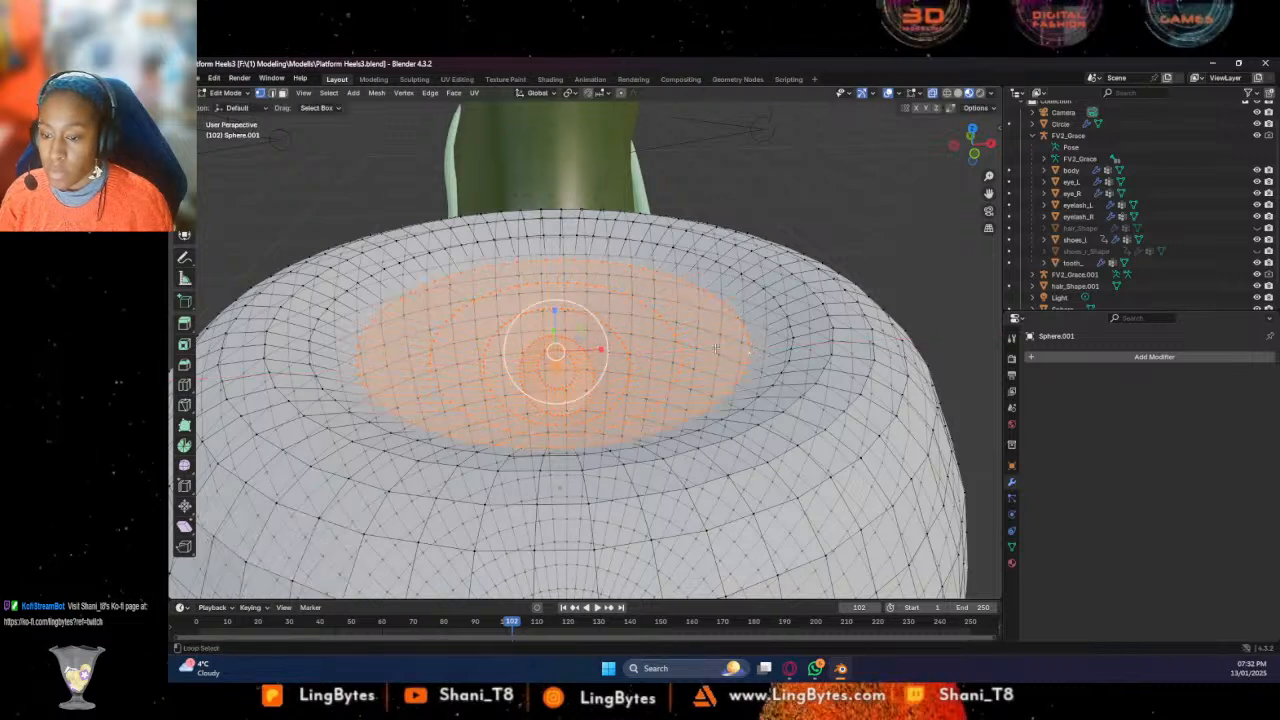
key("s")
key("x")
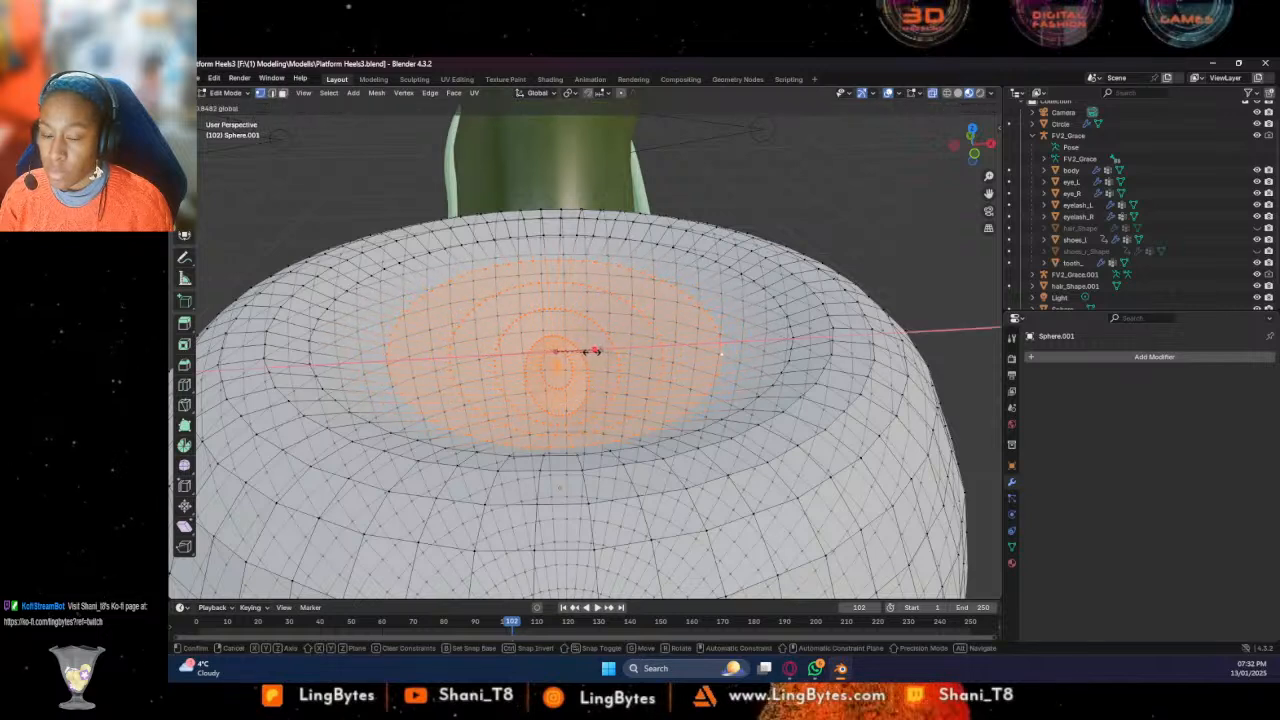
left_click(603, 352)
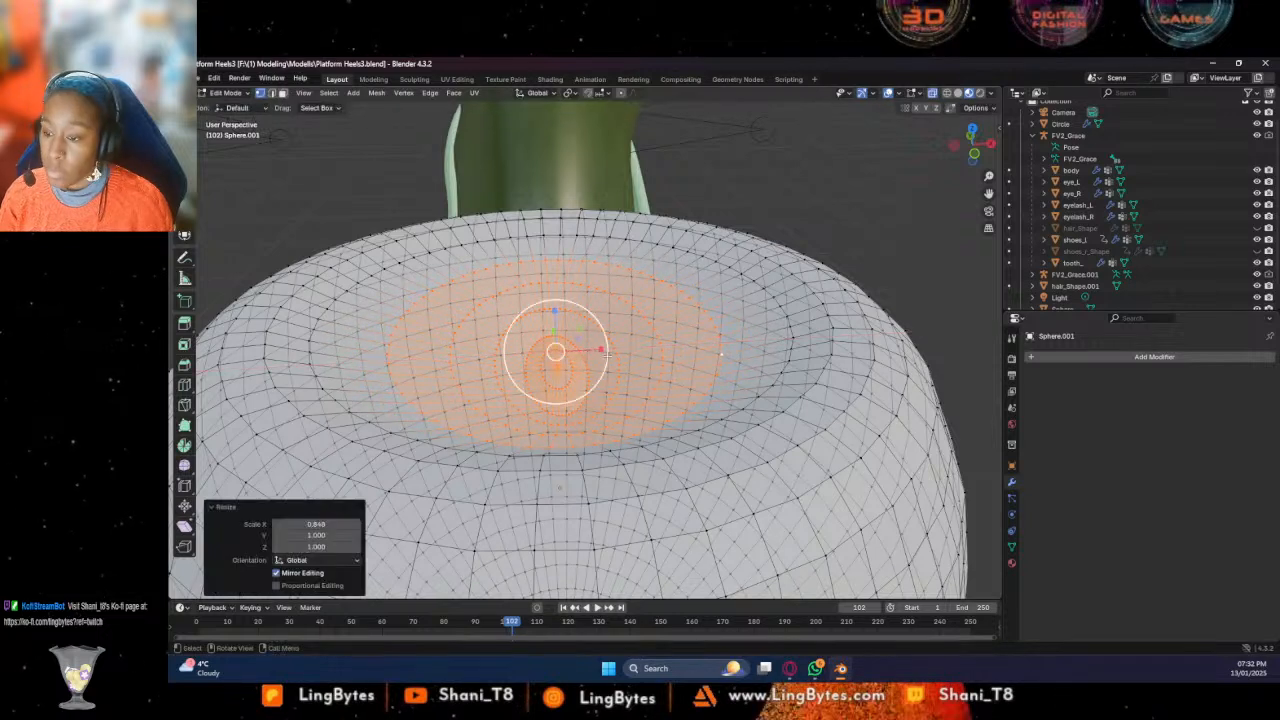
Clear the selection and try to select the small edge ring around the hollow's centre
left_click(683, 386)
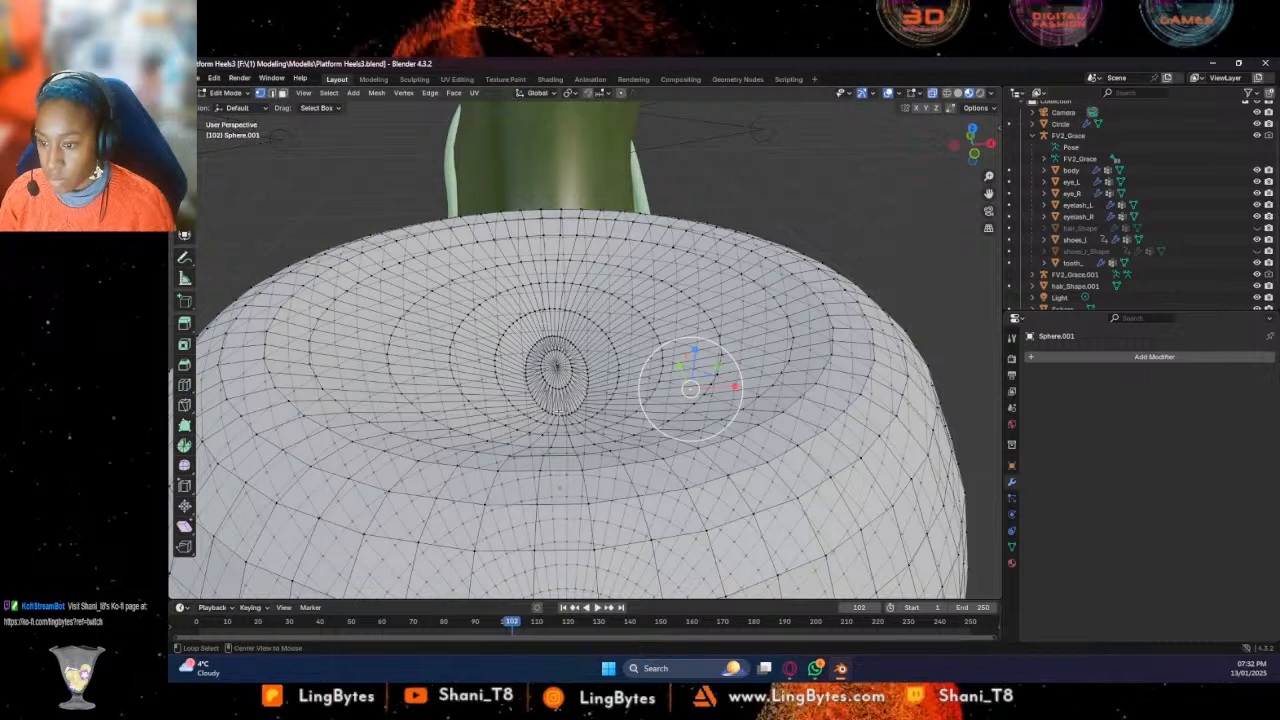
left_click(560, 415, "alt+shift")
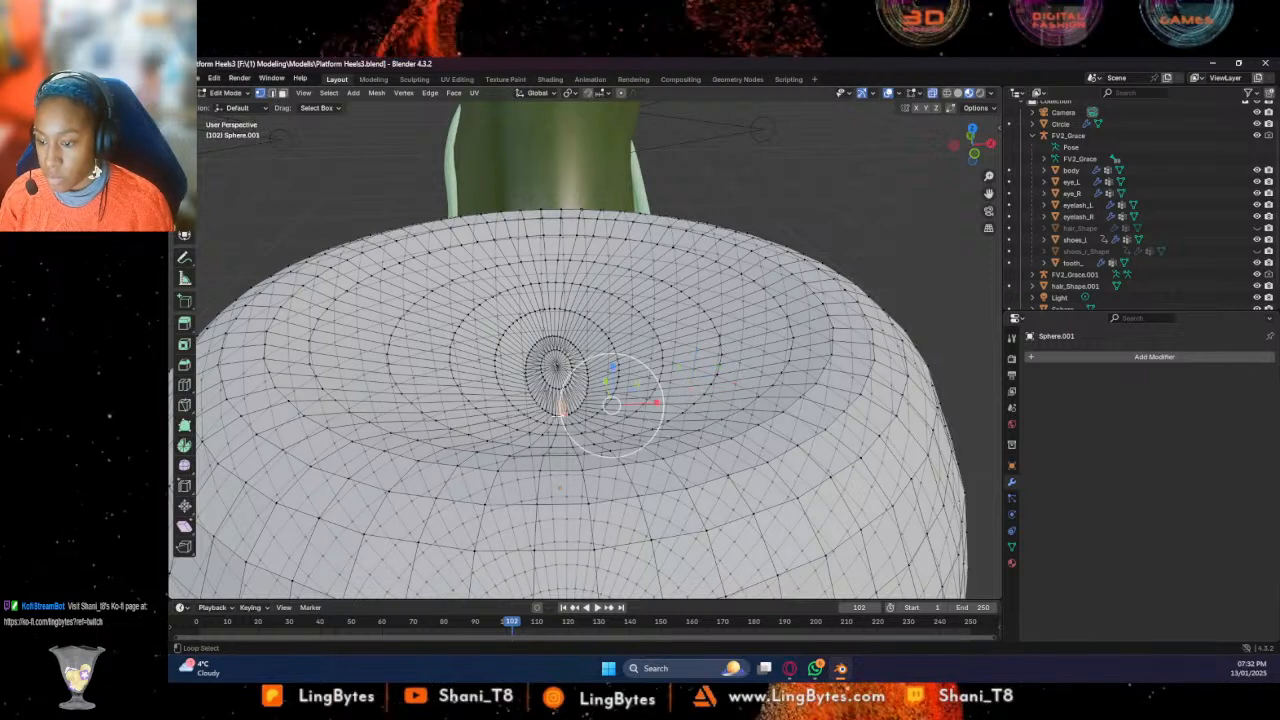
scroll(558, 415, "up", 5)
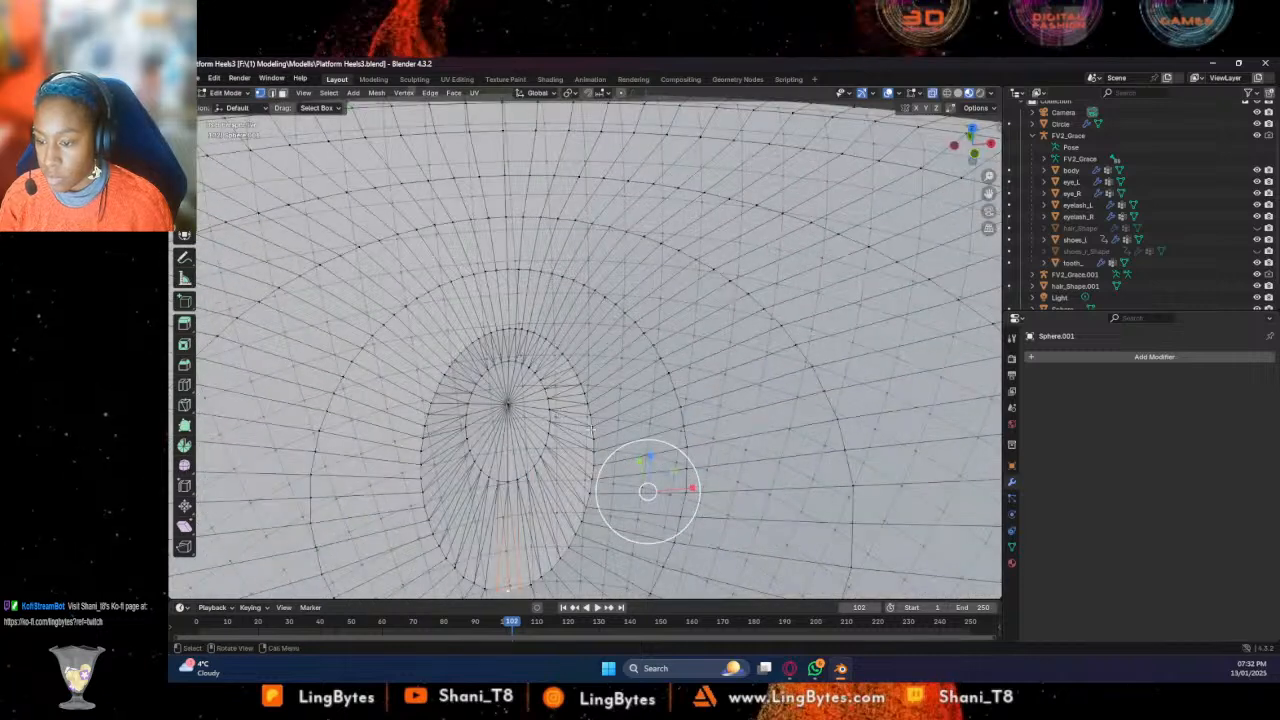
left_click(591, 423, "alt+shift")
left_click(591, 424, "alt")
left_click(590, 433, "alt")
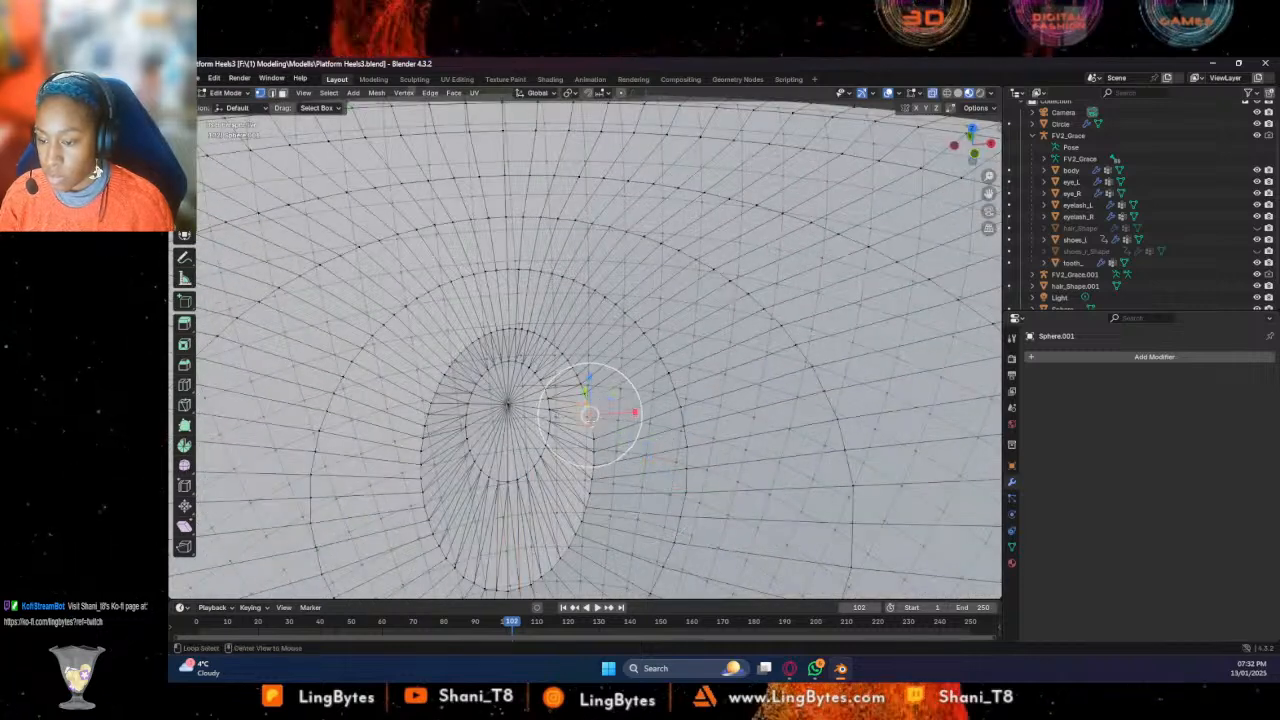
left_click(592, 437, "alt")
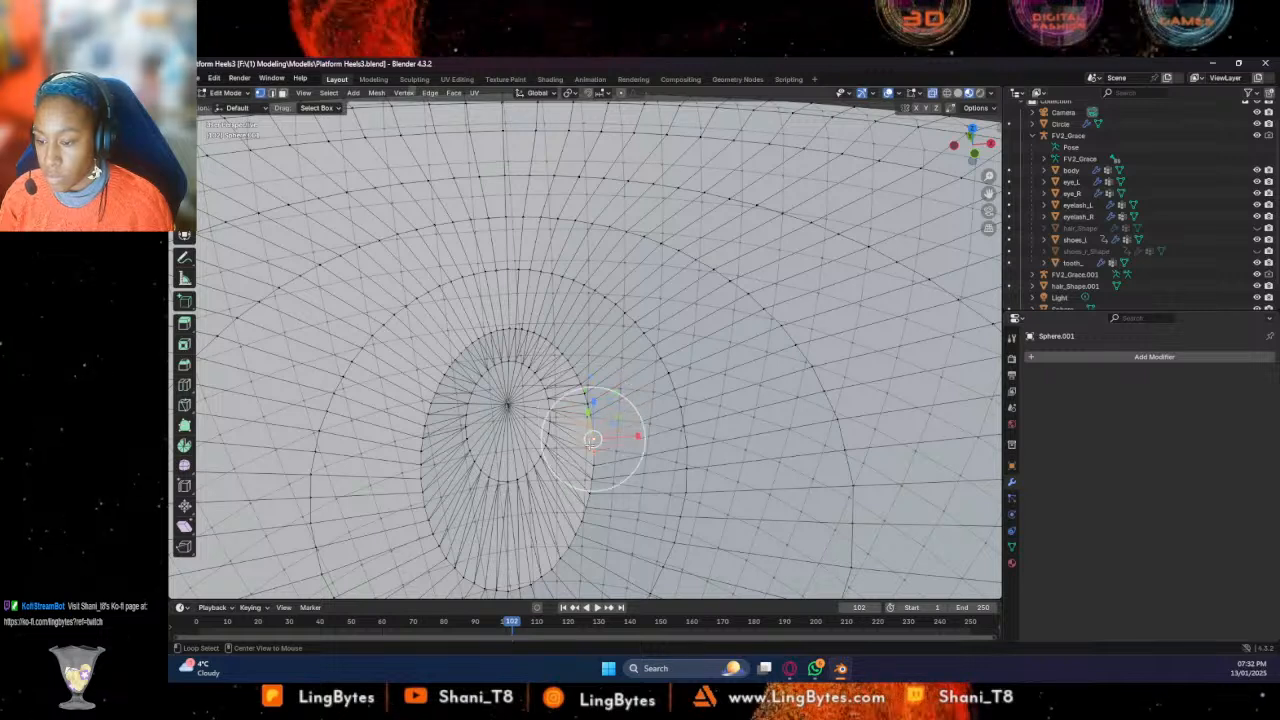
left_click_drag(593, 437, 593, 464)
mouse_move(535, 432)
left_mouse_down()
mouse_move(530, 395)
mouse_move(538, 420)
left_mouse_up()
left_click(618, 408)
left_click(607, 358)
left_click(601, 357)
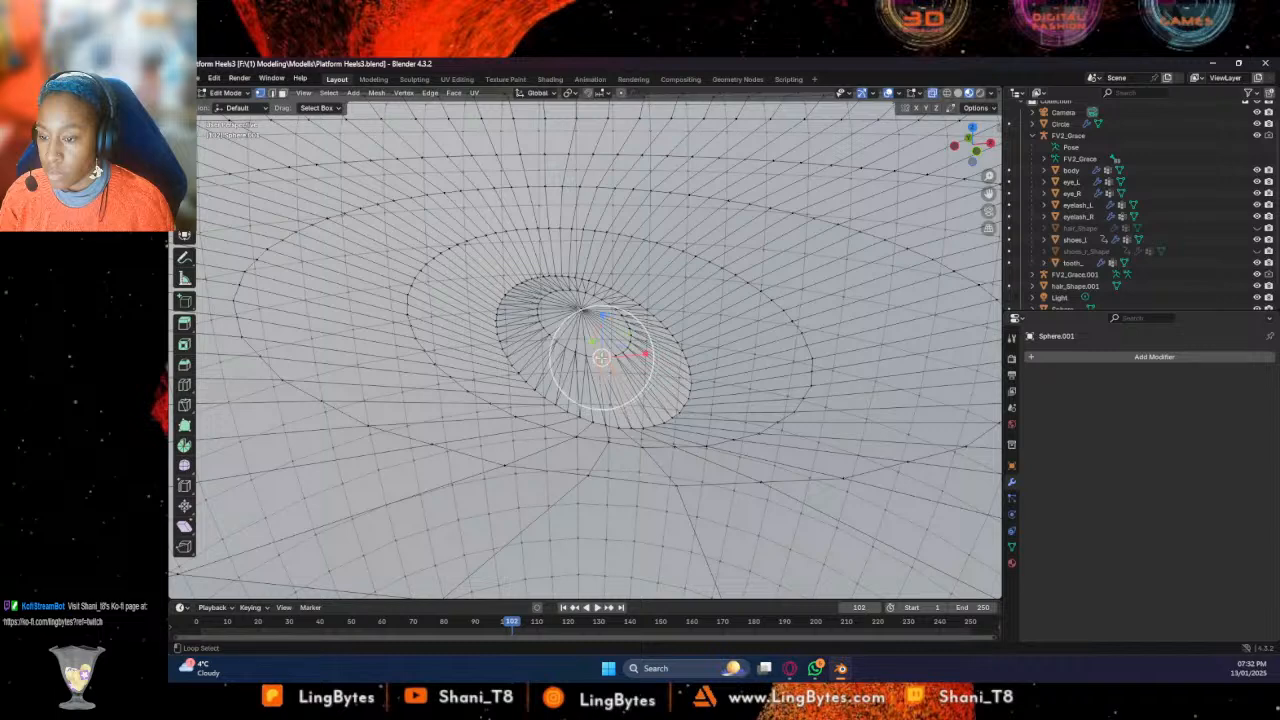
Select the vertex at the centre of the hollow and lower it about 0.009 m along Z
left_click_drag(601, 357, 580, 308)
key("Escape")
left_click(606, 357)
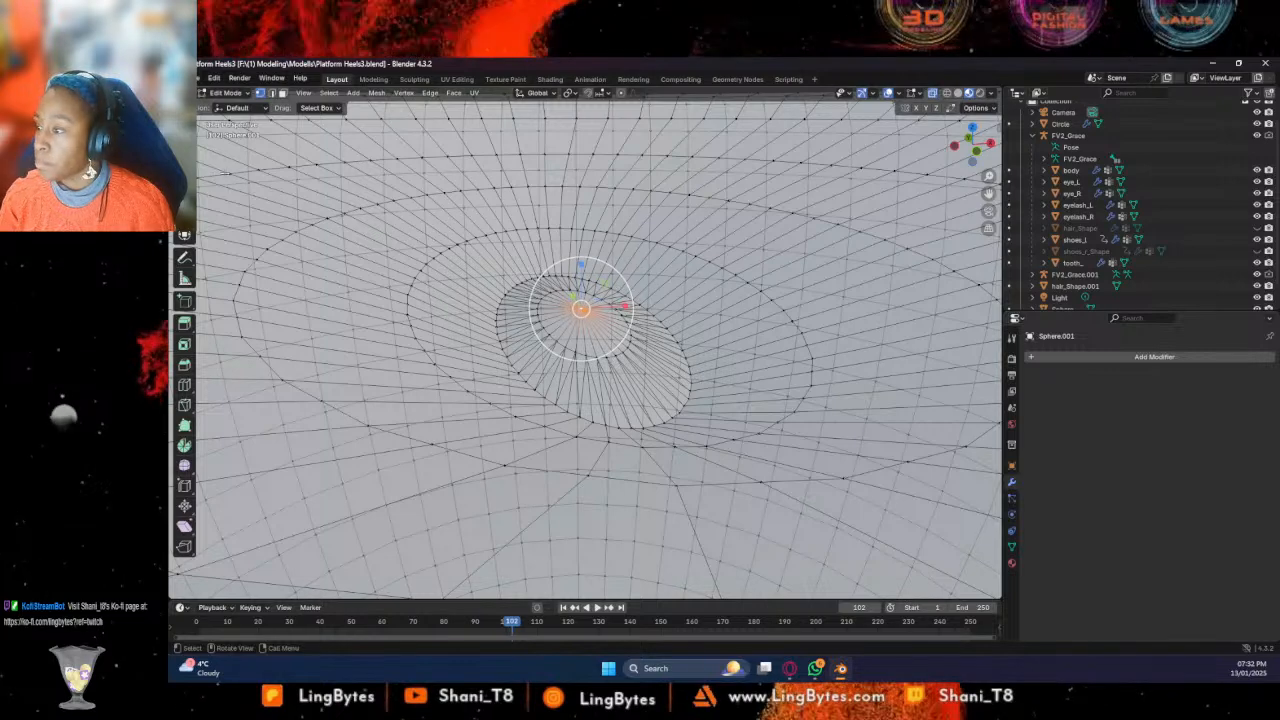
left_click_drag(580, 262, 580, 290)
middle_click_drag(580, 290, 590, 400)
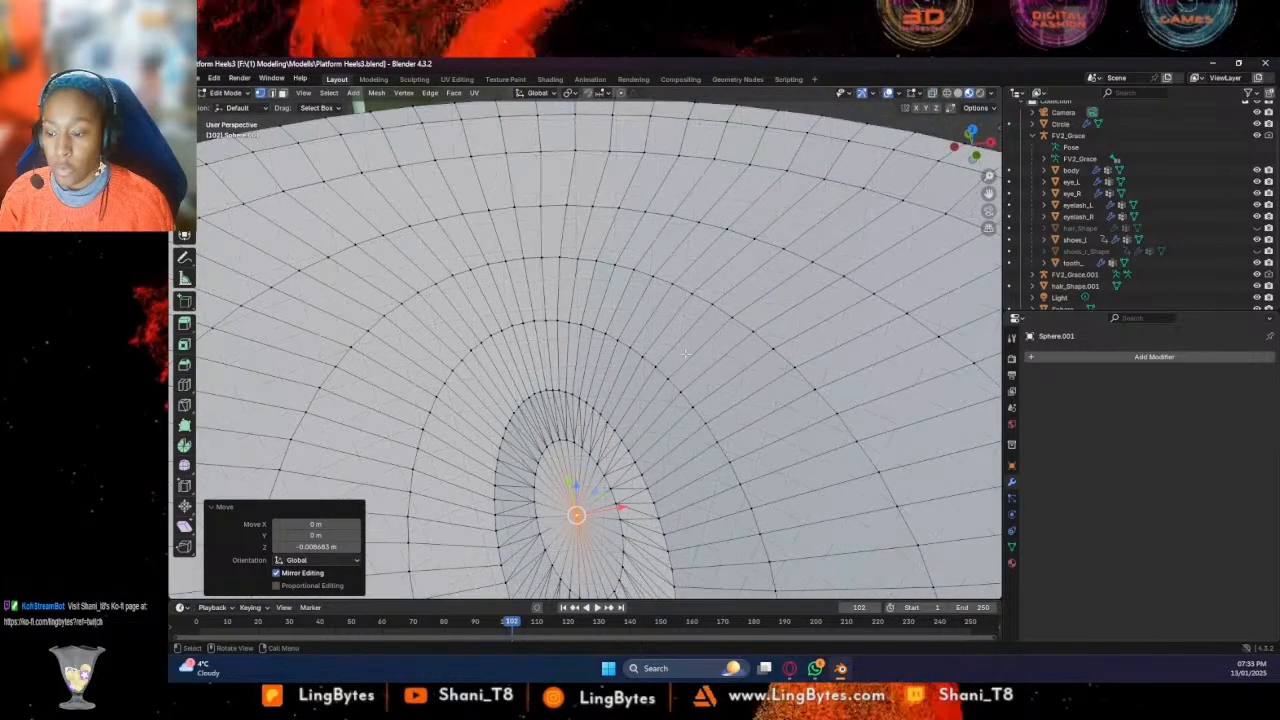
Select the small central disc of vertices inside the hollow, excluding the stray vertices on the surrounding ring
scroll(616, 404, "down", 2)
scroll(616, 404, "down", 4)
scroll(616, 404, "up", 3)
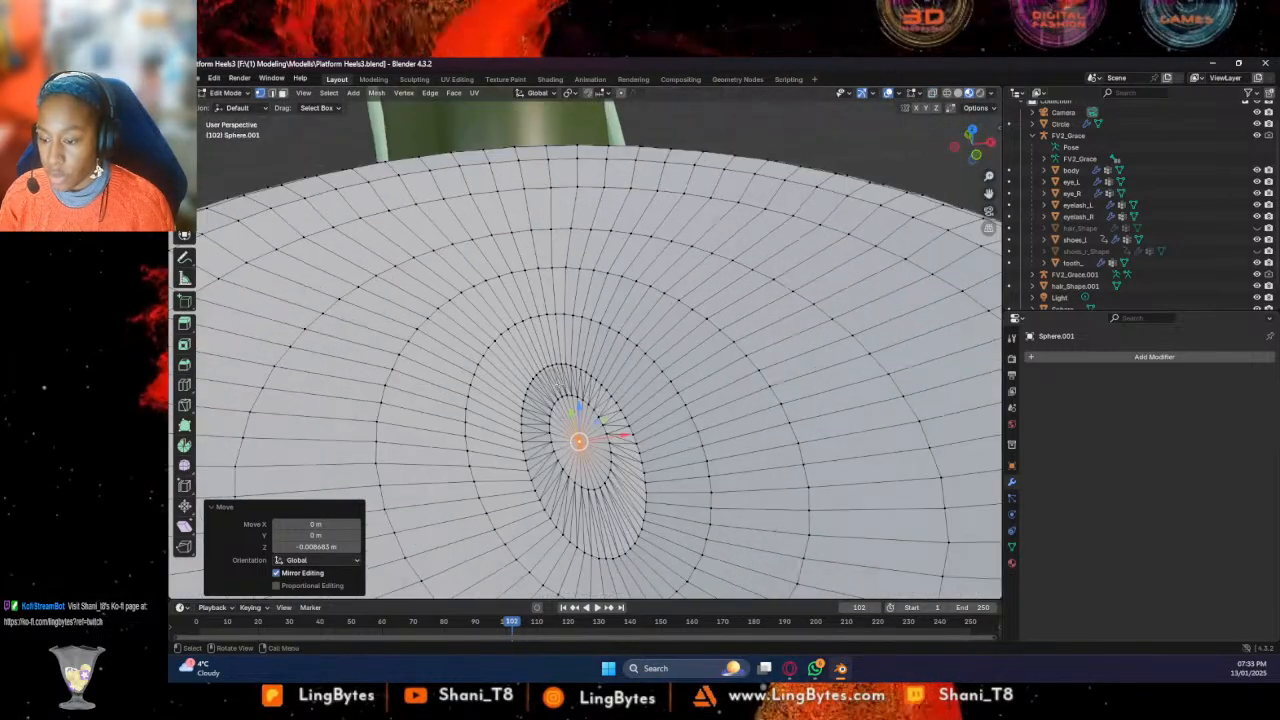
left_click_drag(516, 364, 535, 385)
key("m")
left_click(616, 496)
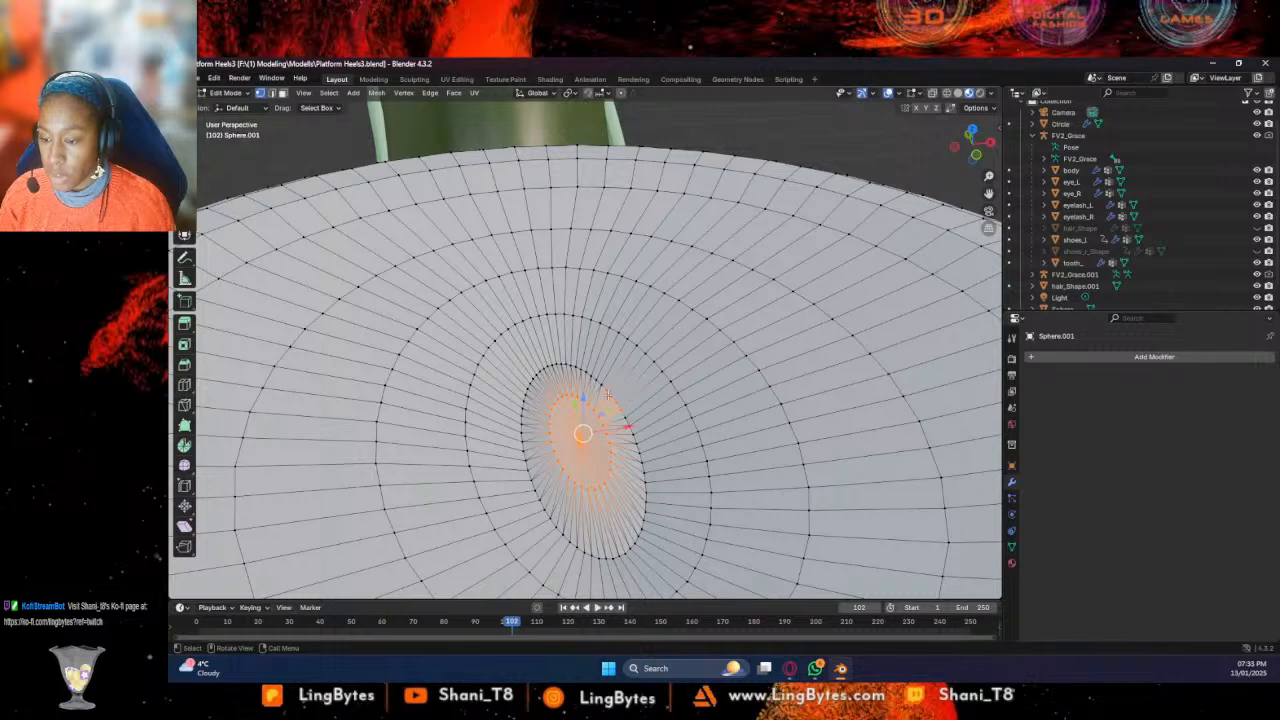
left_click(612, 394, "shift")
left_click(616, 407, "shift")
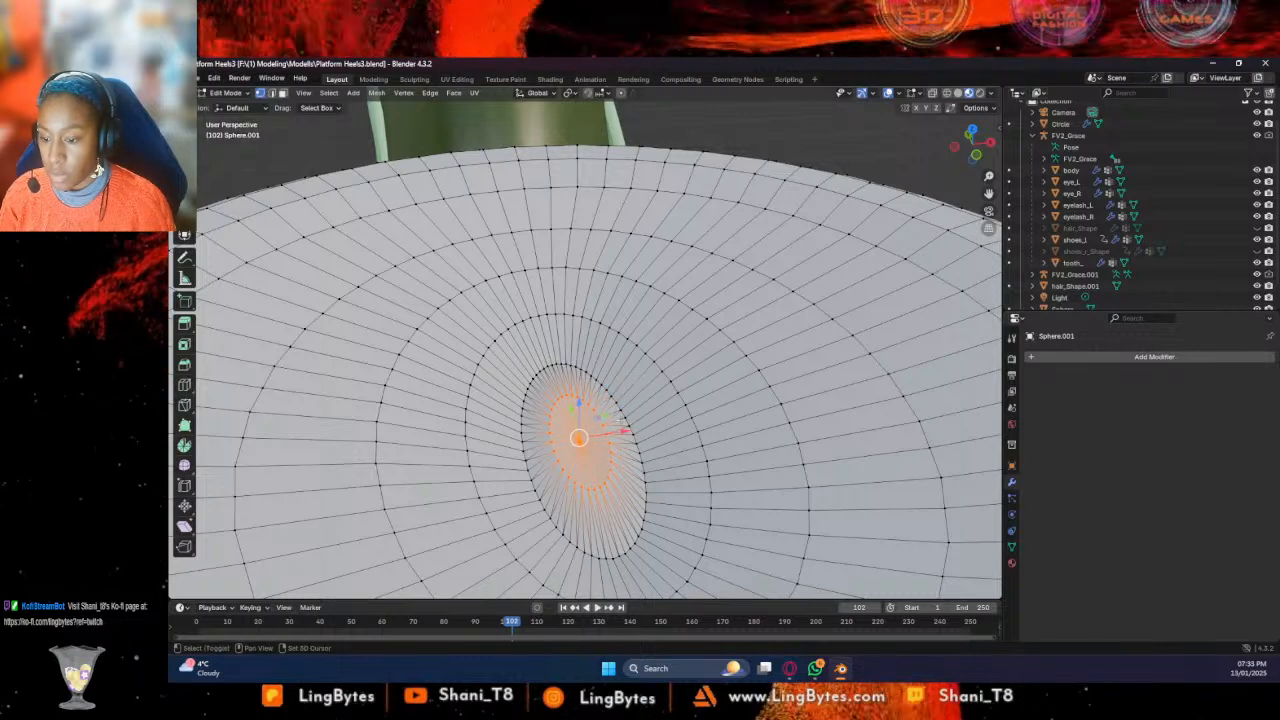
Scale the selected central disc of the hollow to 0.600 along X
key("g")
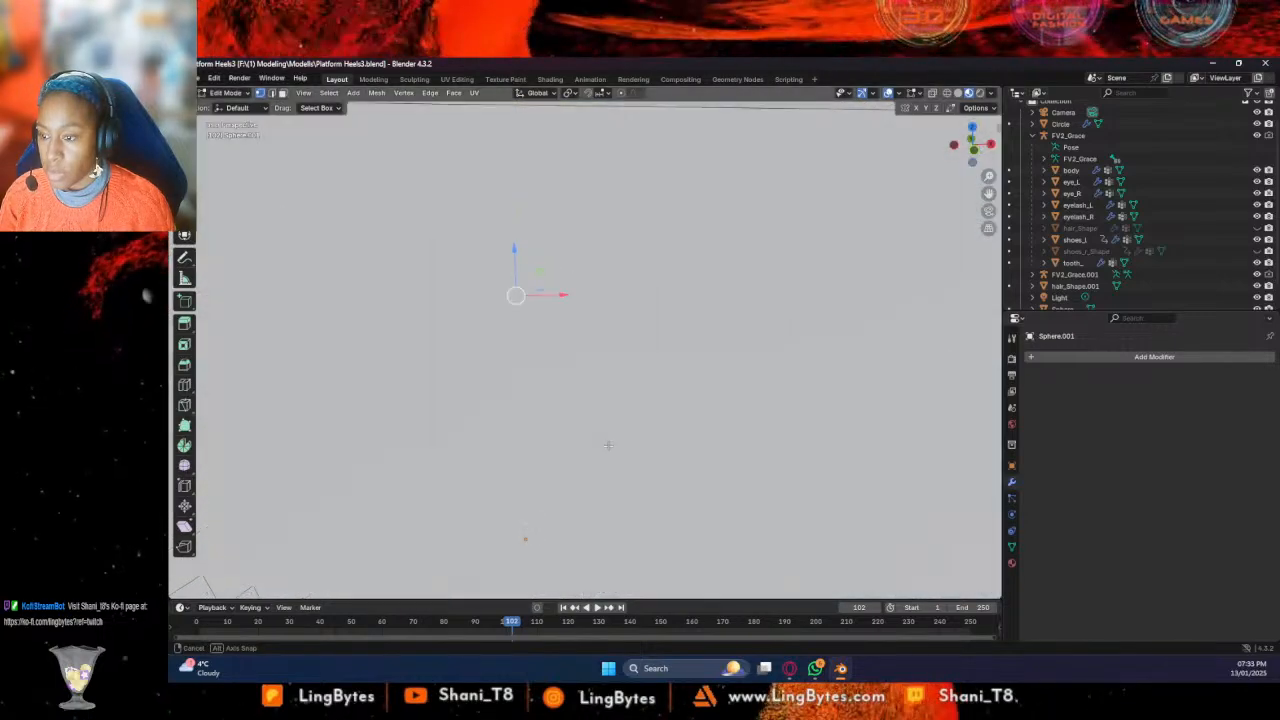
middle_click_drag(608, 446, 606, 476)
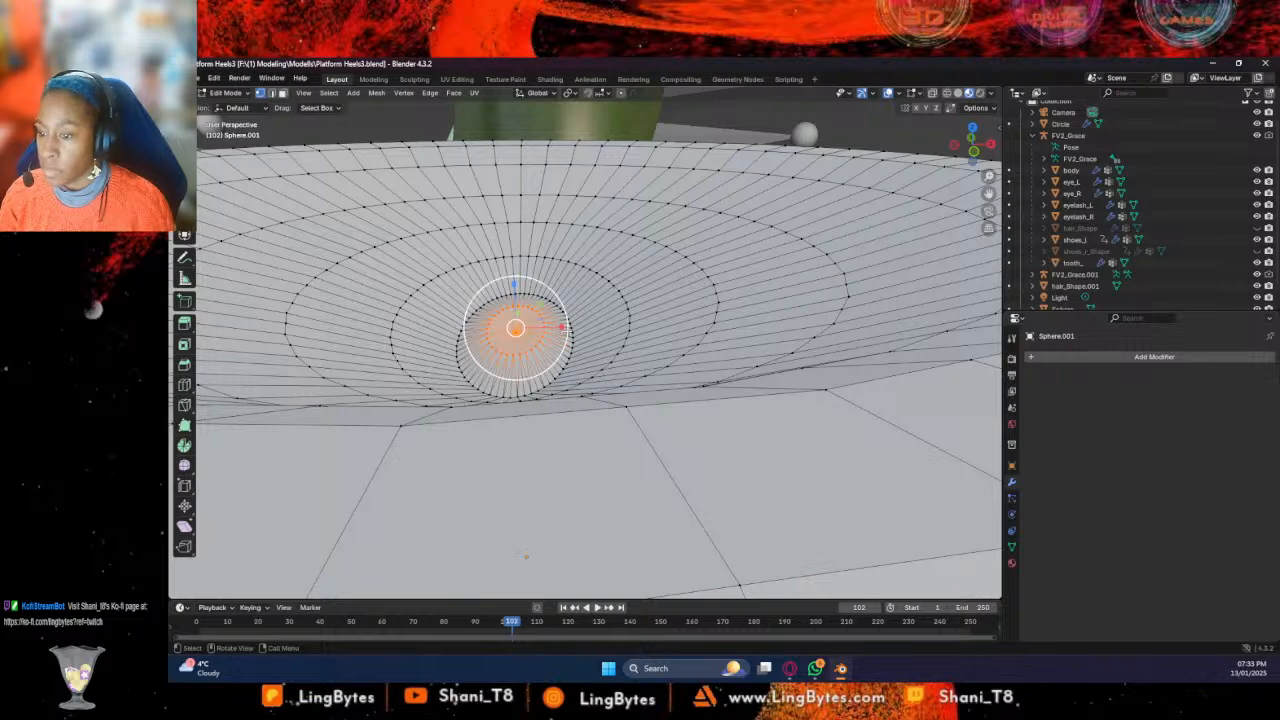
key("g")
key("x")
left_click_drag(541, 331, 533, 330)
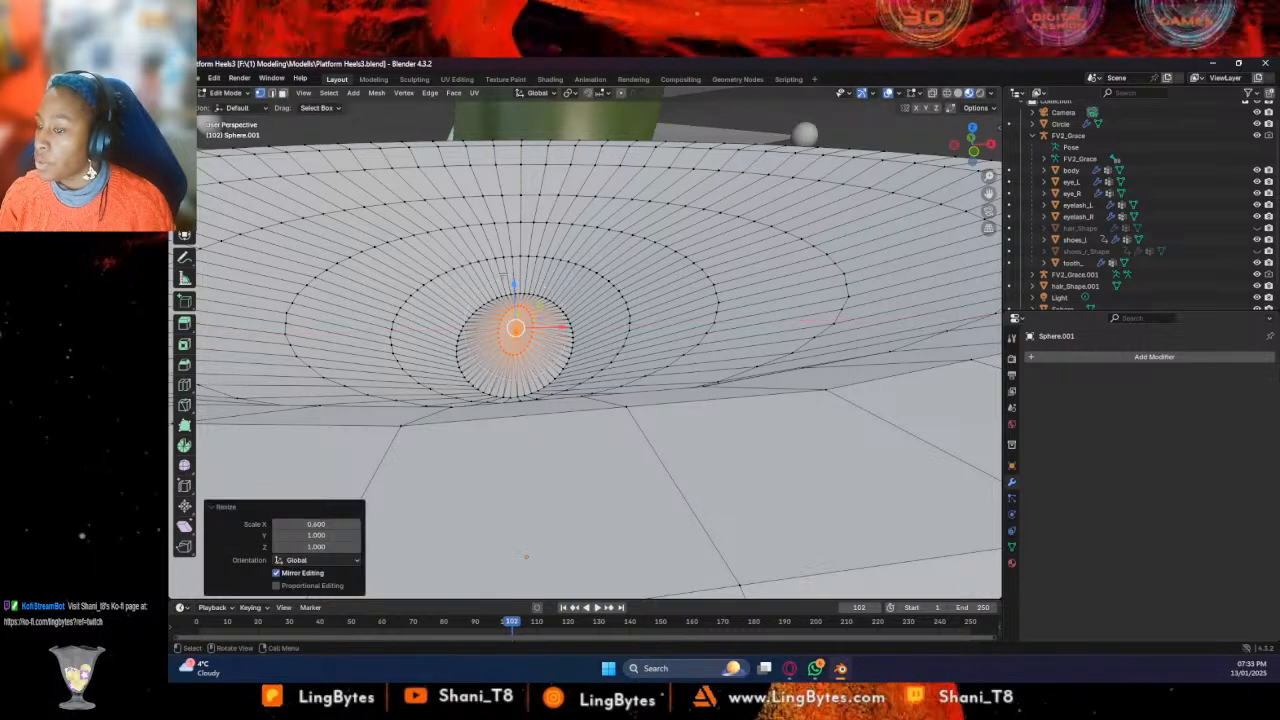
Lower the narrowed central disc about 0.023 m along Z
key("g")
key("z")
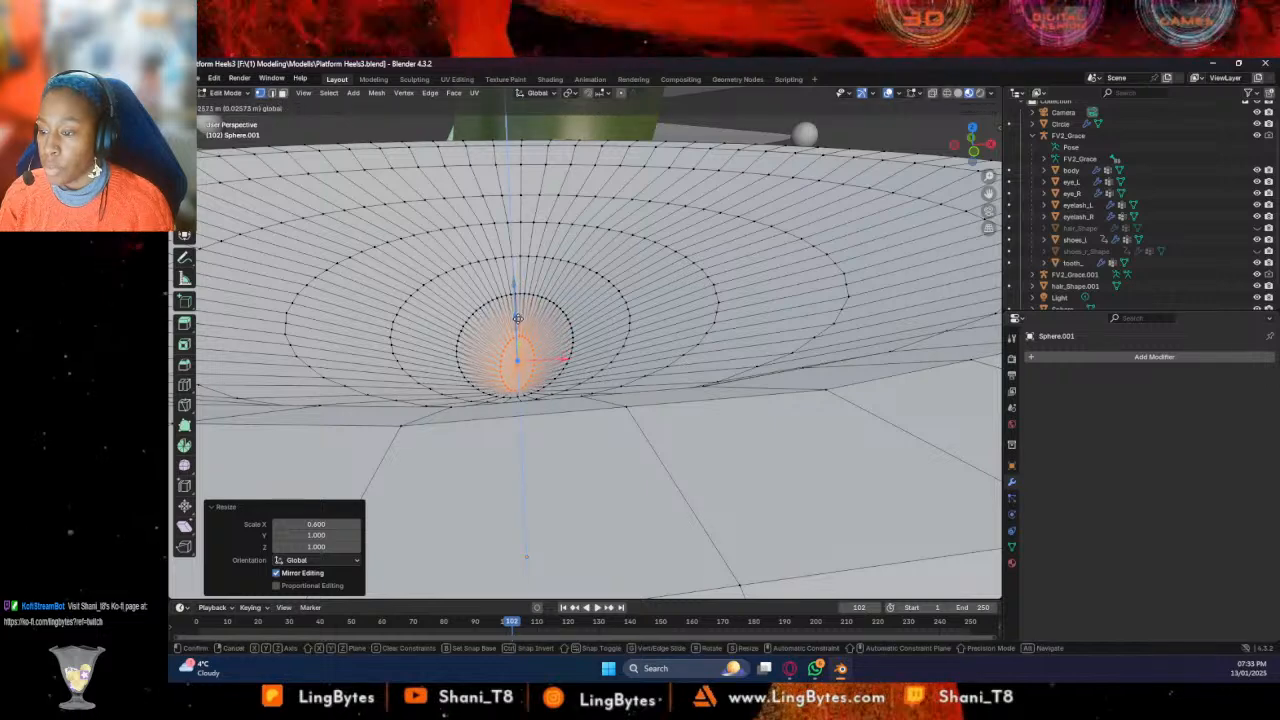
left_click(517, 310)
scroll(537, 348, "down", 5)
middle_click_drag(562, 345, 560, 376)
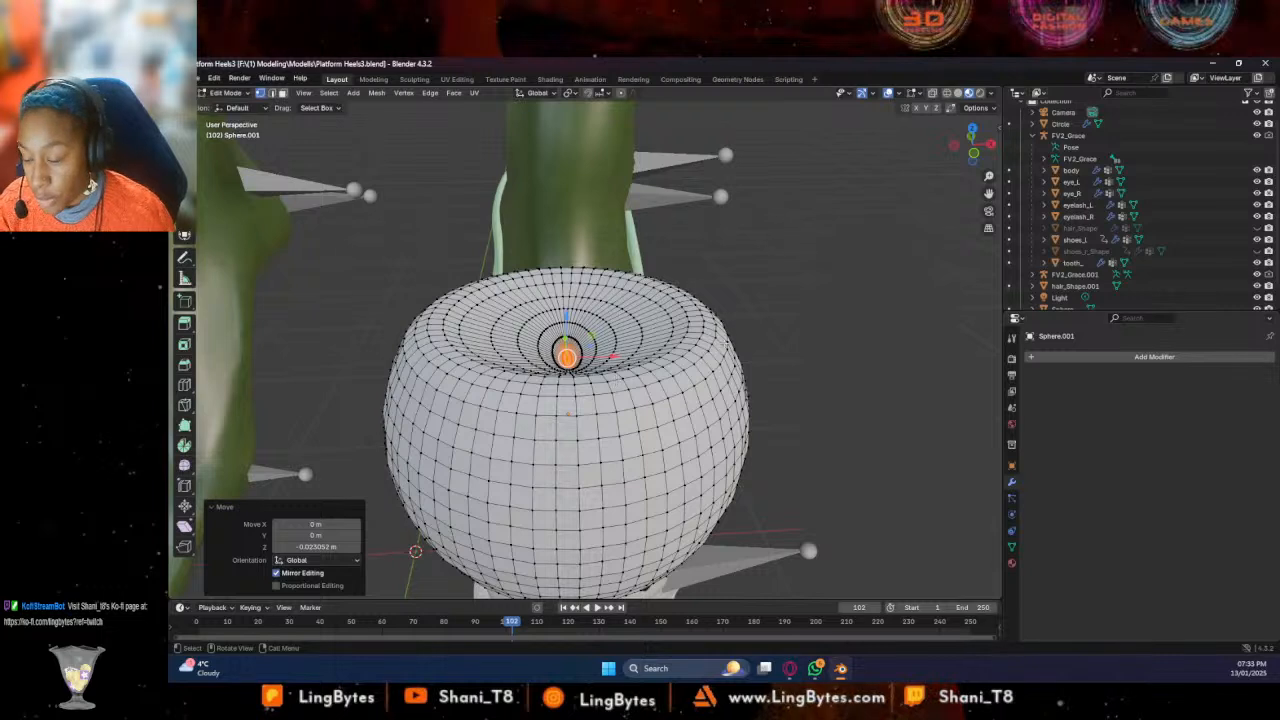
Extrude the central disc upward about 0.26 m as a stem and add a short segment of about 0.02 m at its tip
key("g")
key("z")
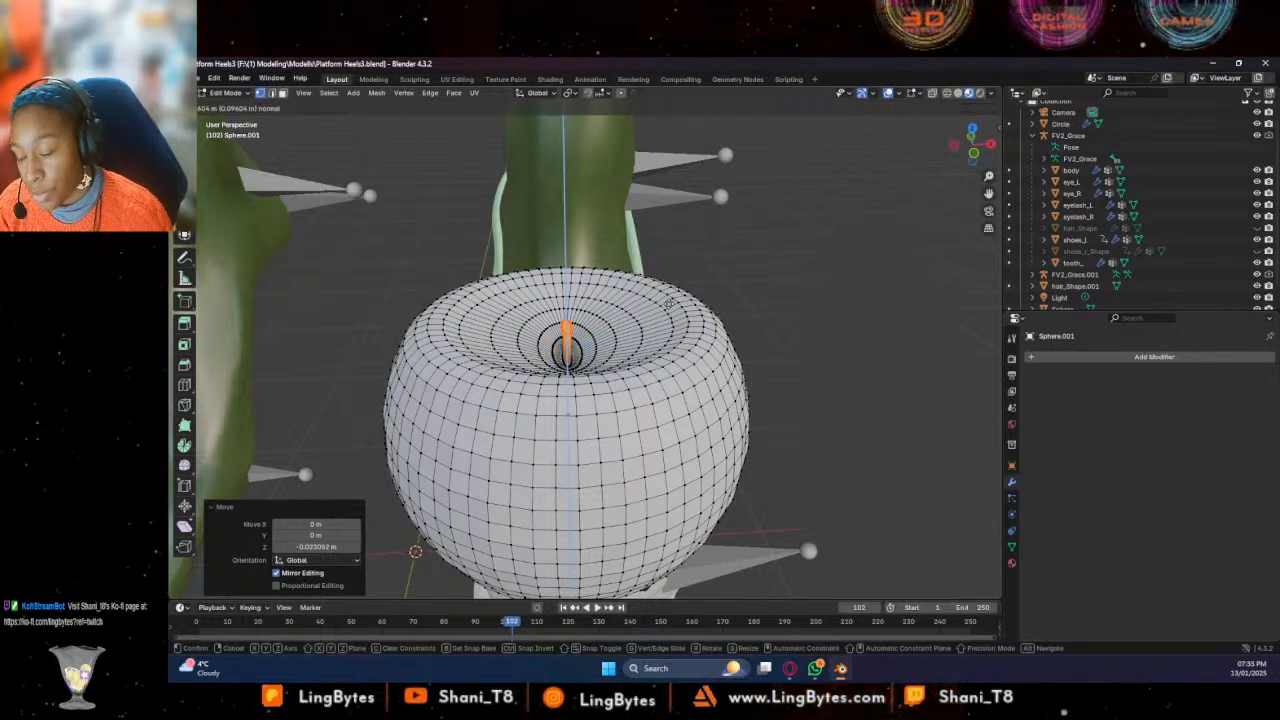
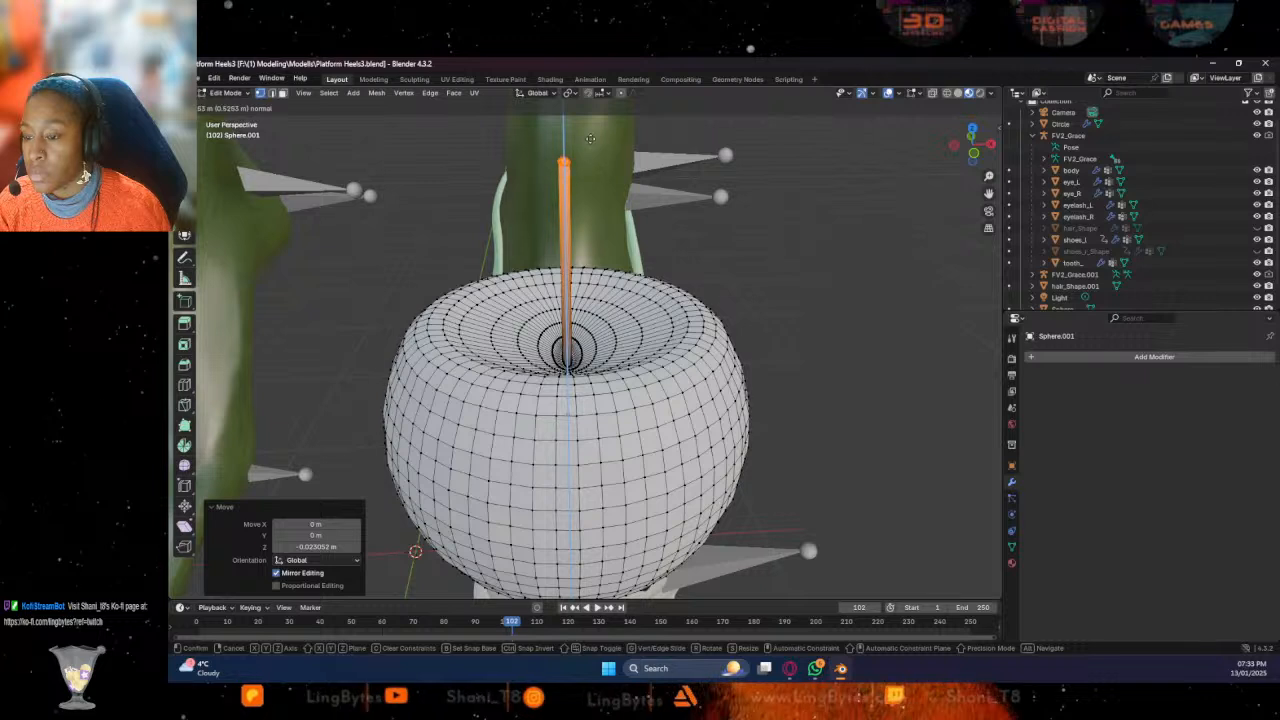
left_click(590, 245)
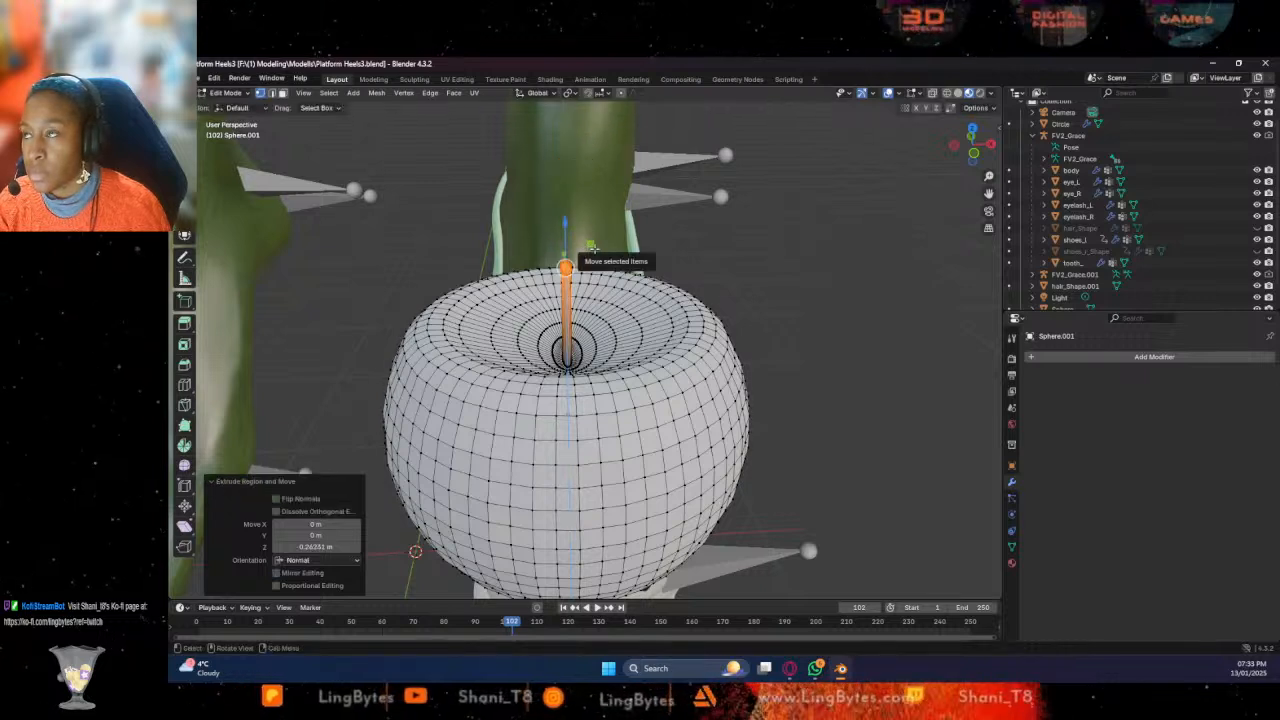
key("e")
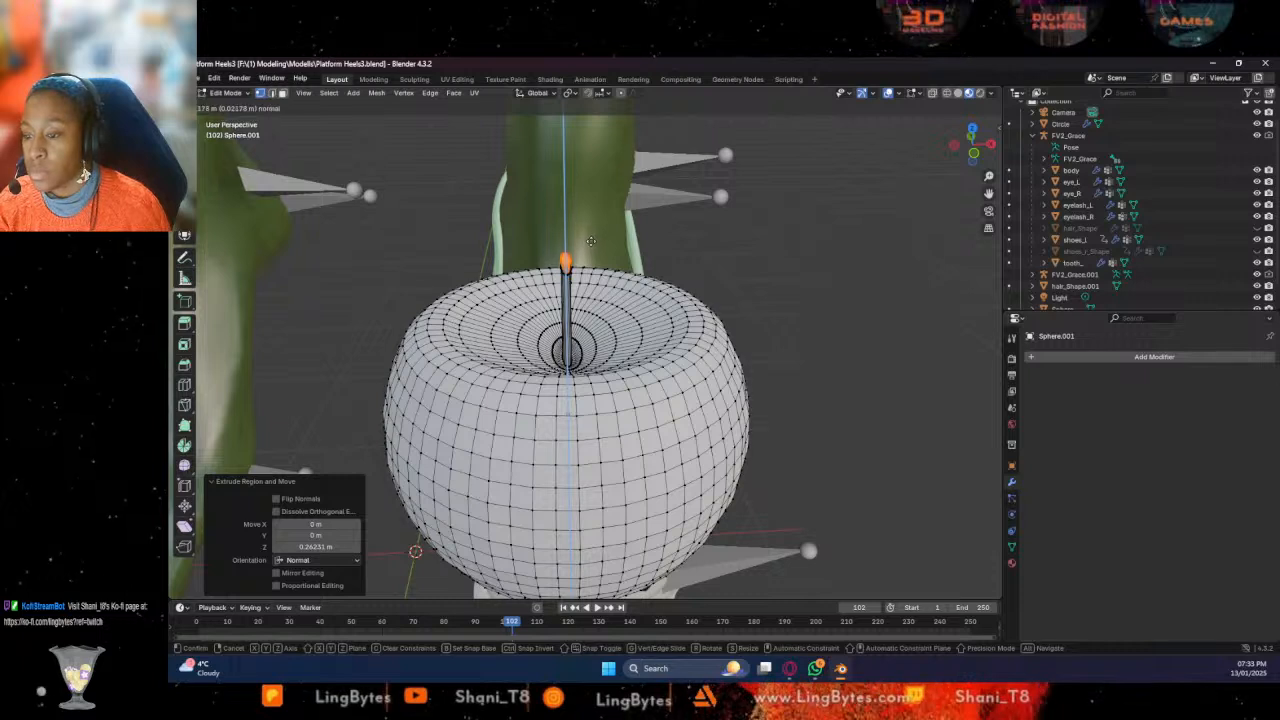
left_click(587, 244)
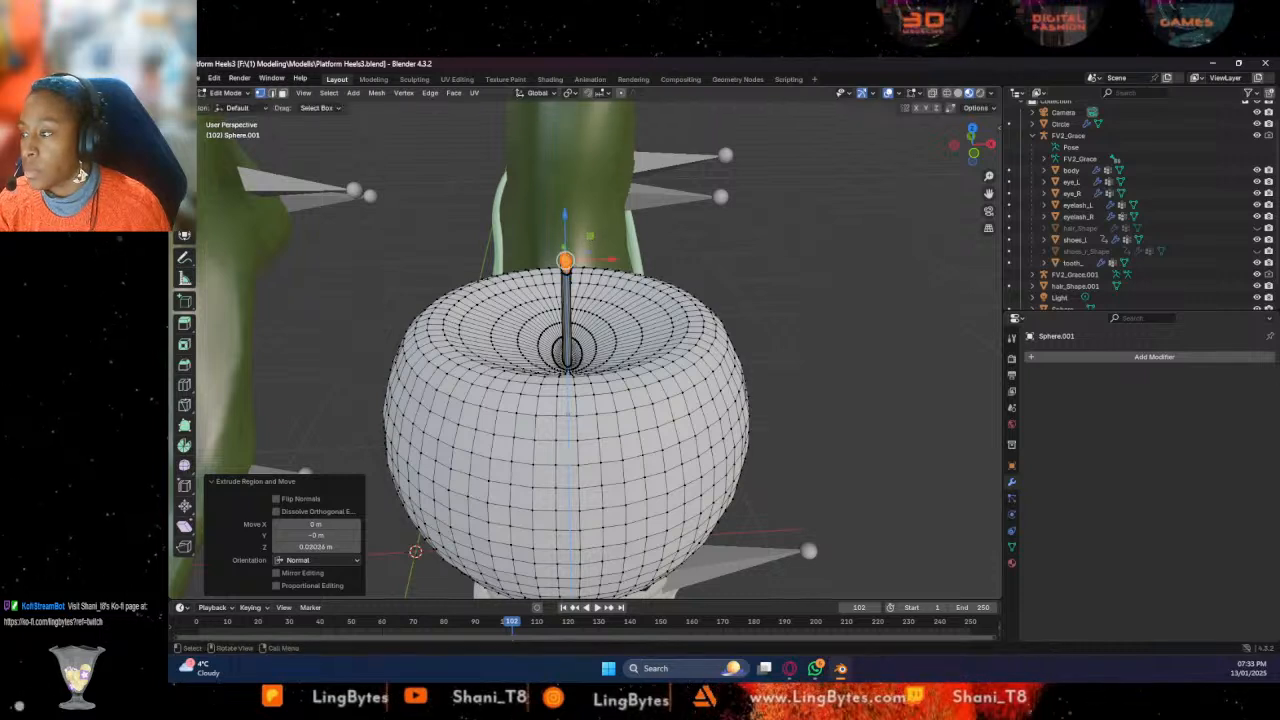
Rotate the stem's tip 17.5° about Y and extrude a further segment of about 0.023 m
key("s")
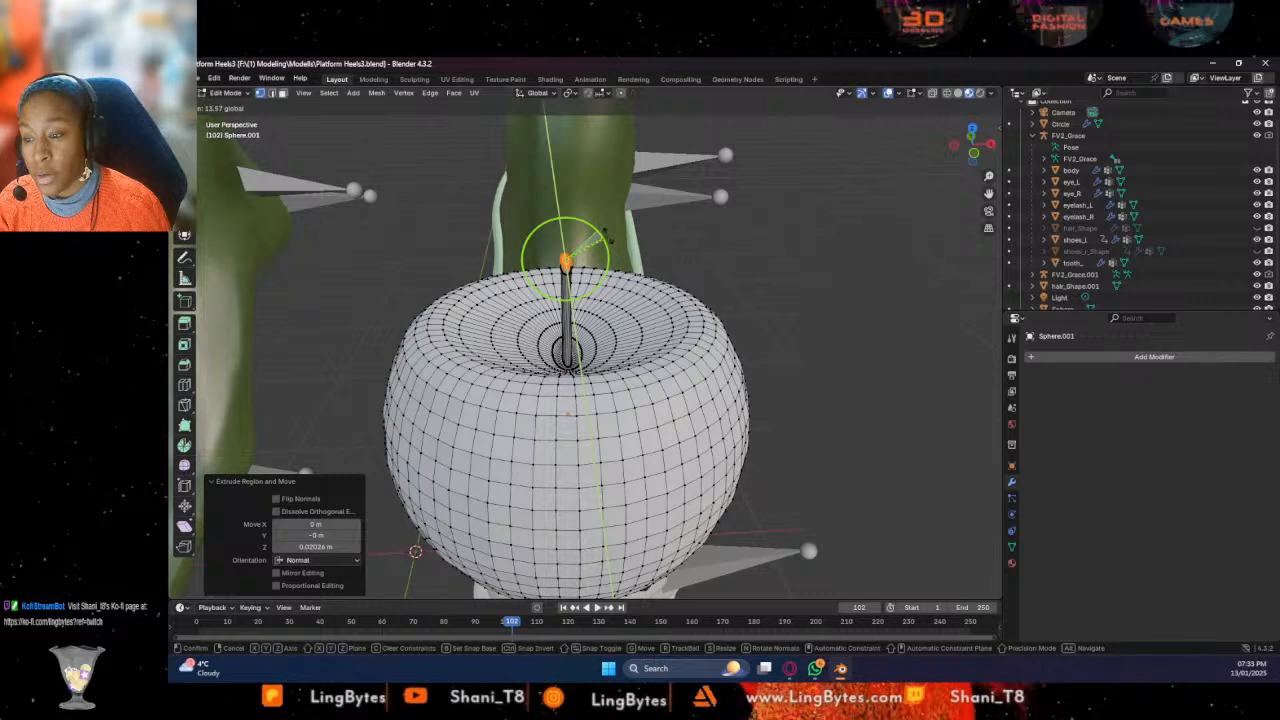
left_click(610, 238)
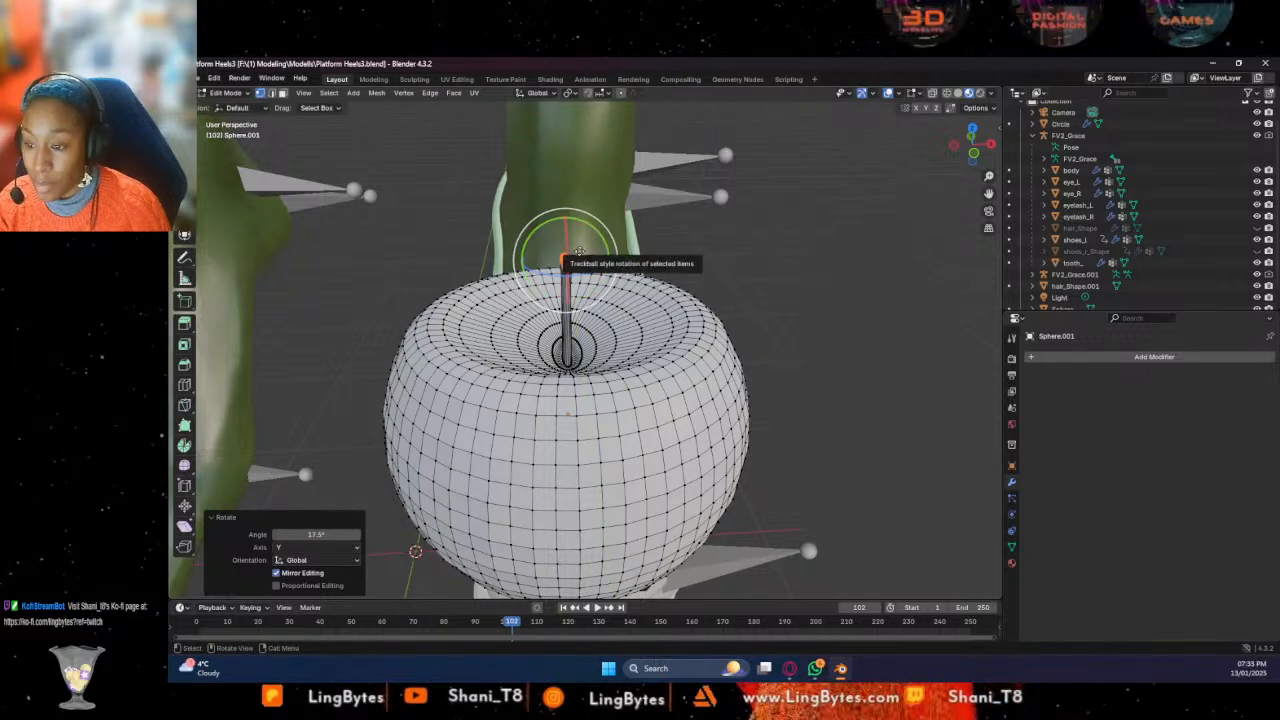
key("e")
left_click(578, 242)
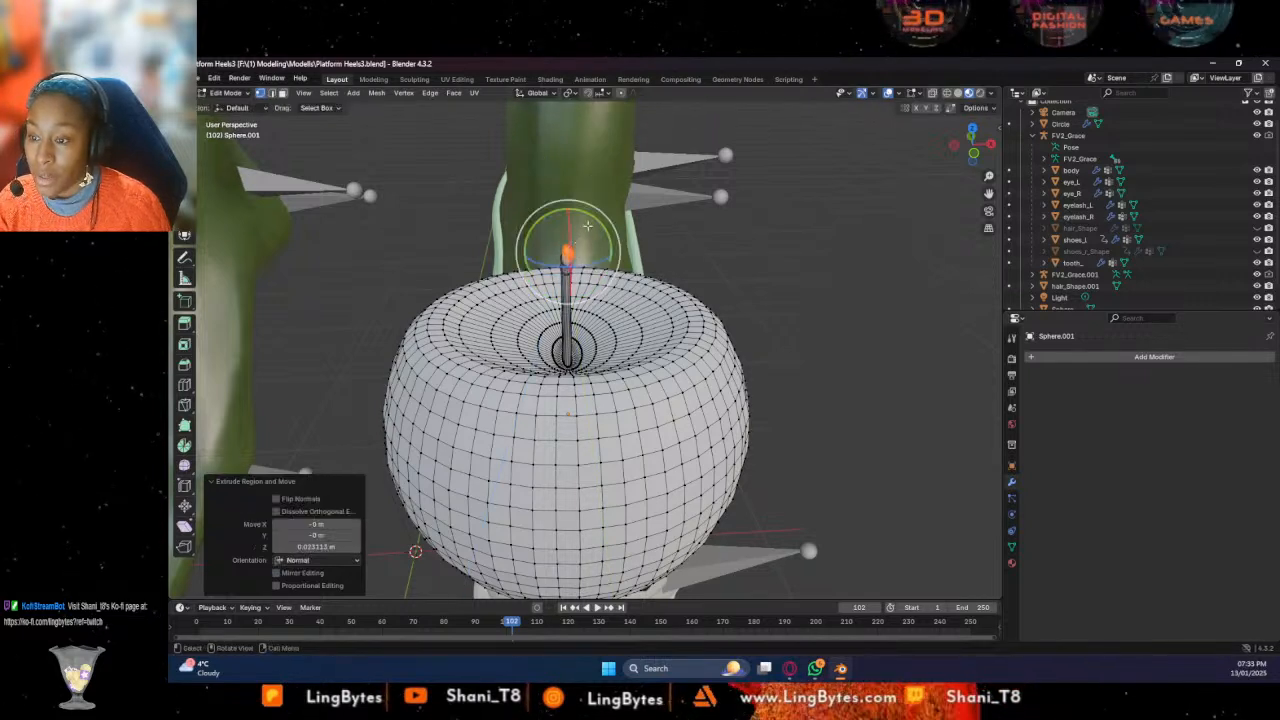
Extrude the stem's tip about 0.032 m, tilt it further about Y, and extrude another short segment along the bend
key("e")
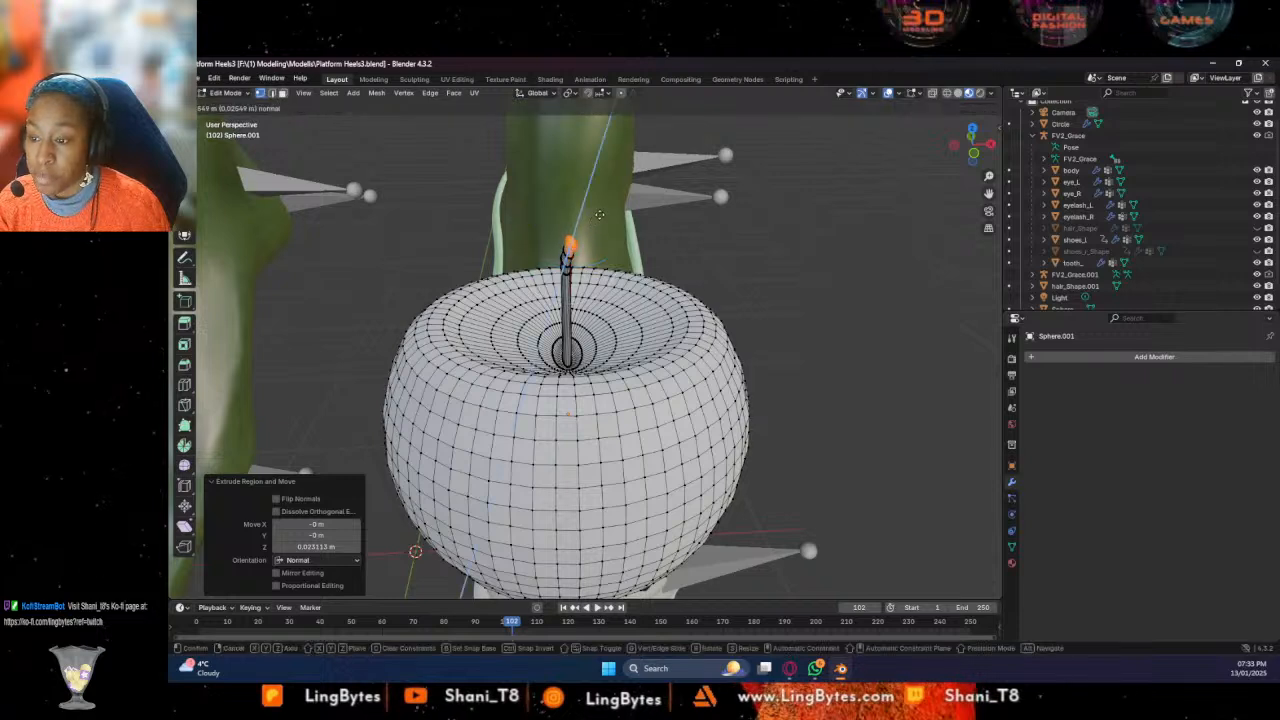
left_click(599, 215)
key("r")
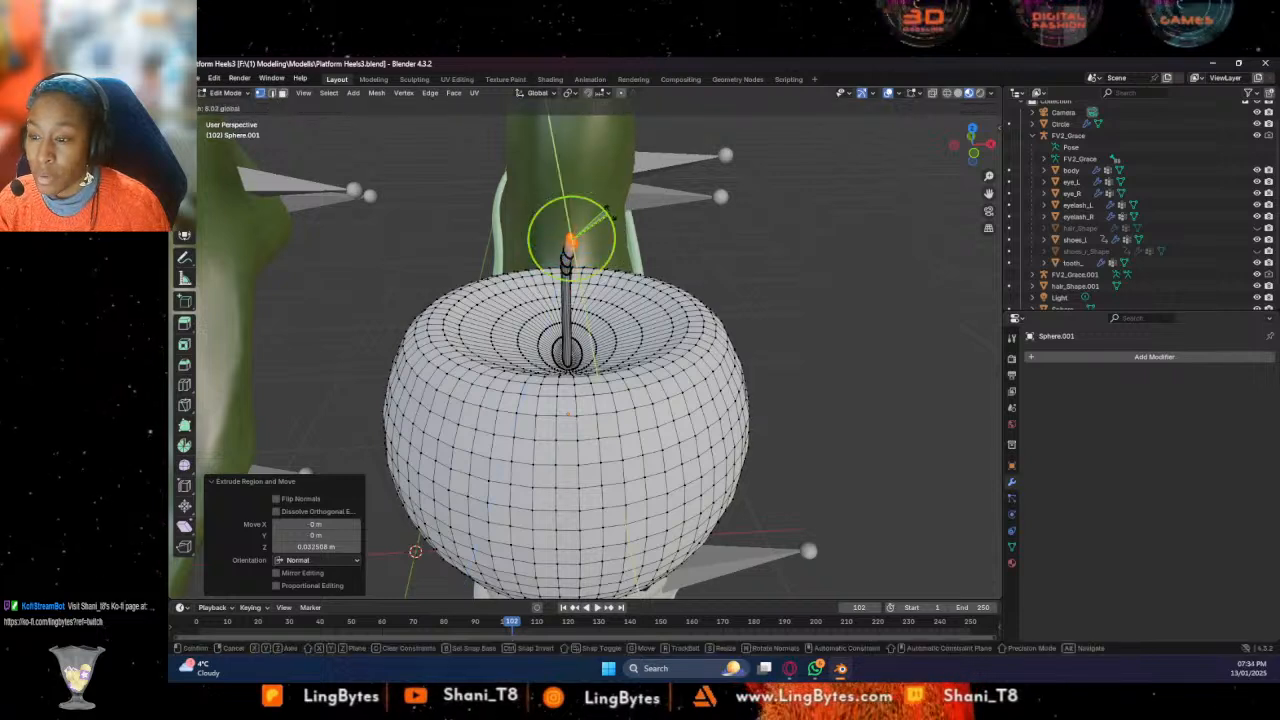
left_click(613, 212)
key("e")
left_click(613, 207)
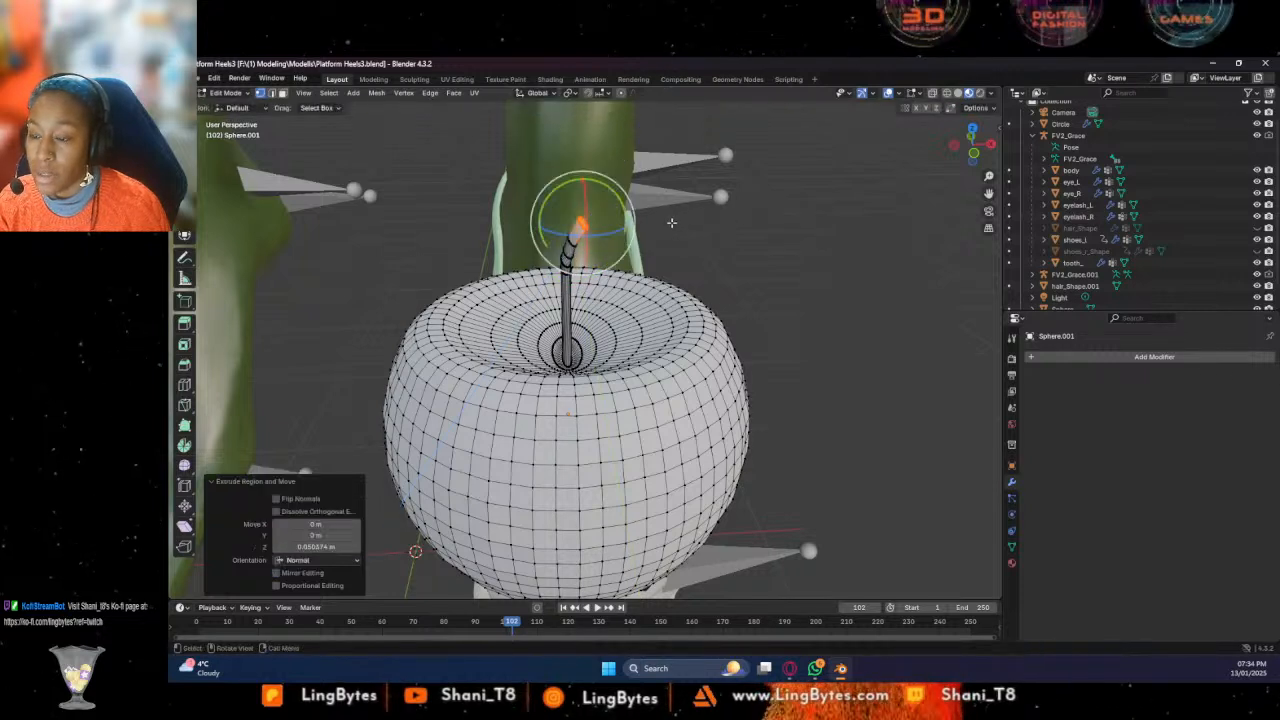
Extend the curved stem with three more extruded segments, tilting the tip about Y before the last one
key("e")
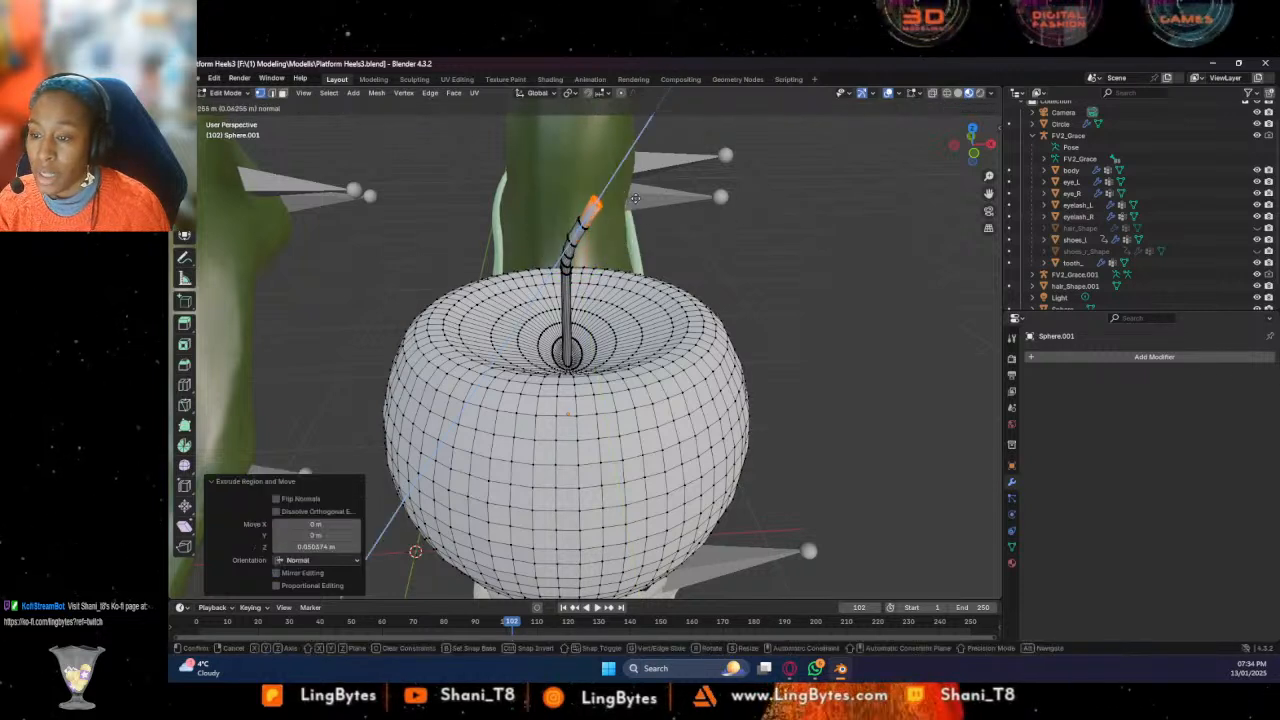
left_click(634, 199)
key("e")
left_click(642, 184)
left_click_drag(636, 163, 643, 173)
key("e")
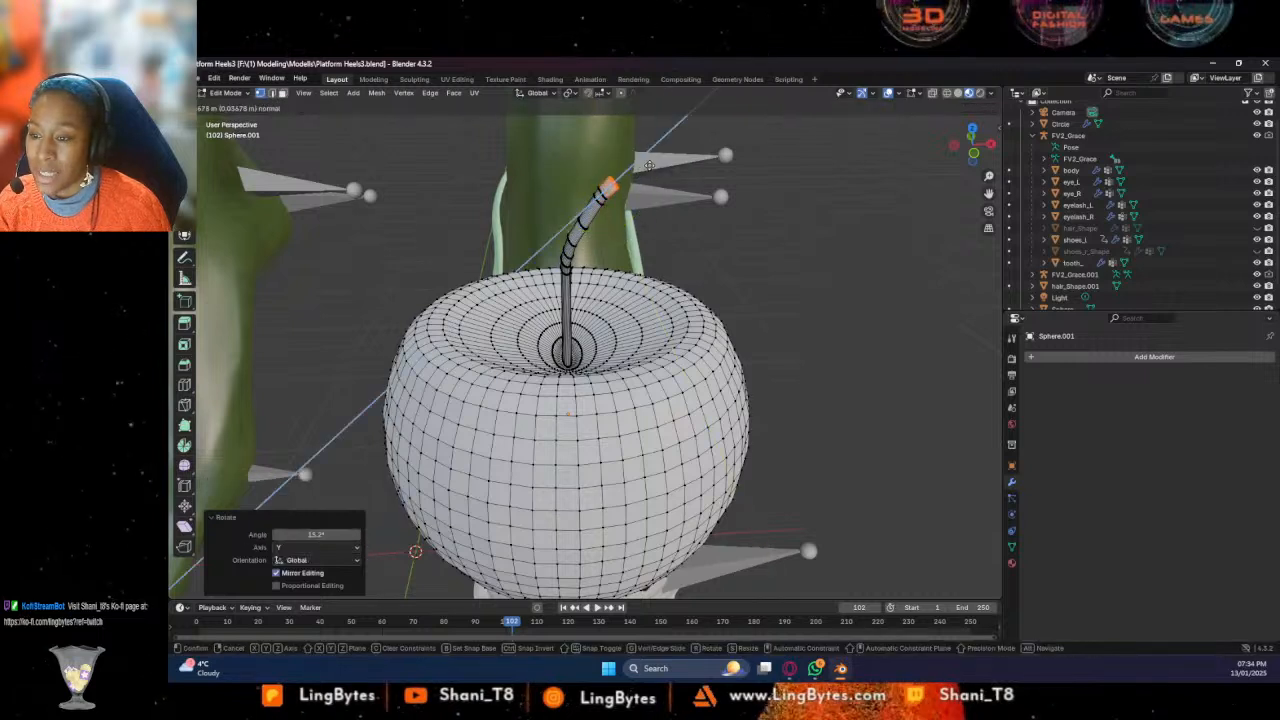
left_click(655, 163)
Turn on X-ray and box-select the whole stem above the sphere, including its hidden vertices
middle_click_drag(700, 230, 750, 282)
scroll(750, 282, "down", 5)
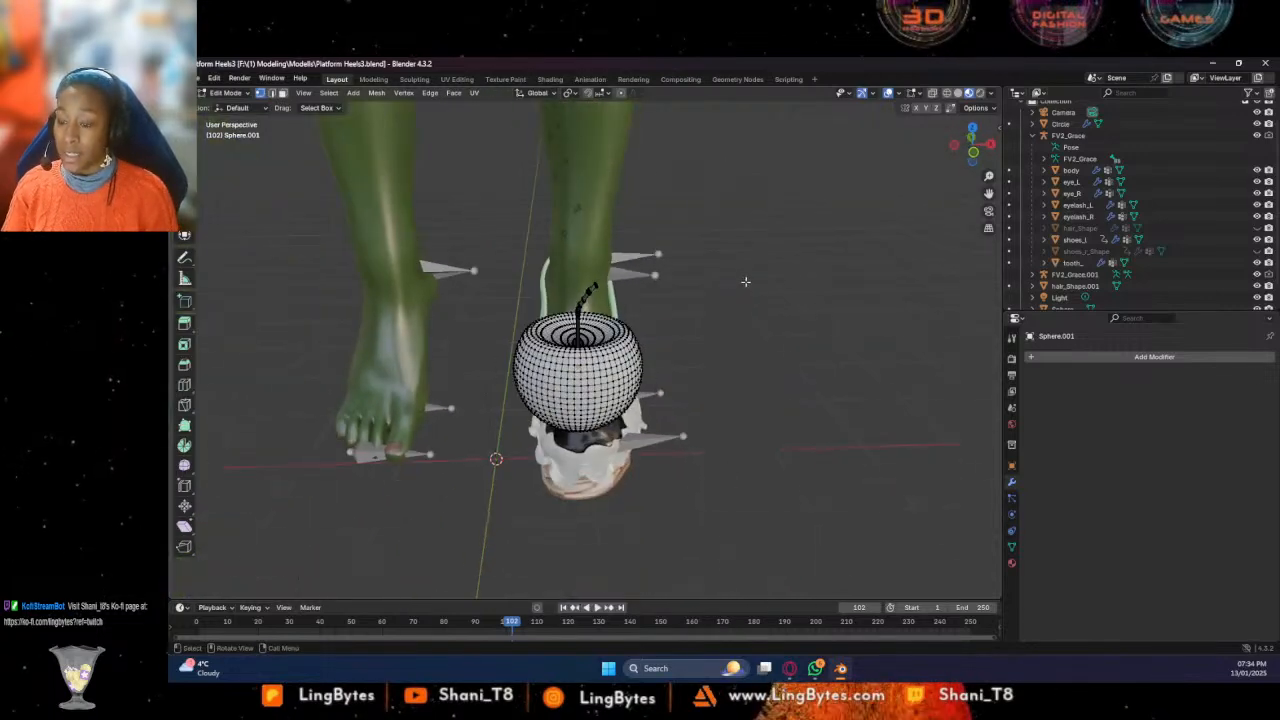
middle_click_drag(664, 330, 625, 340)
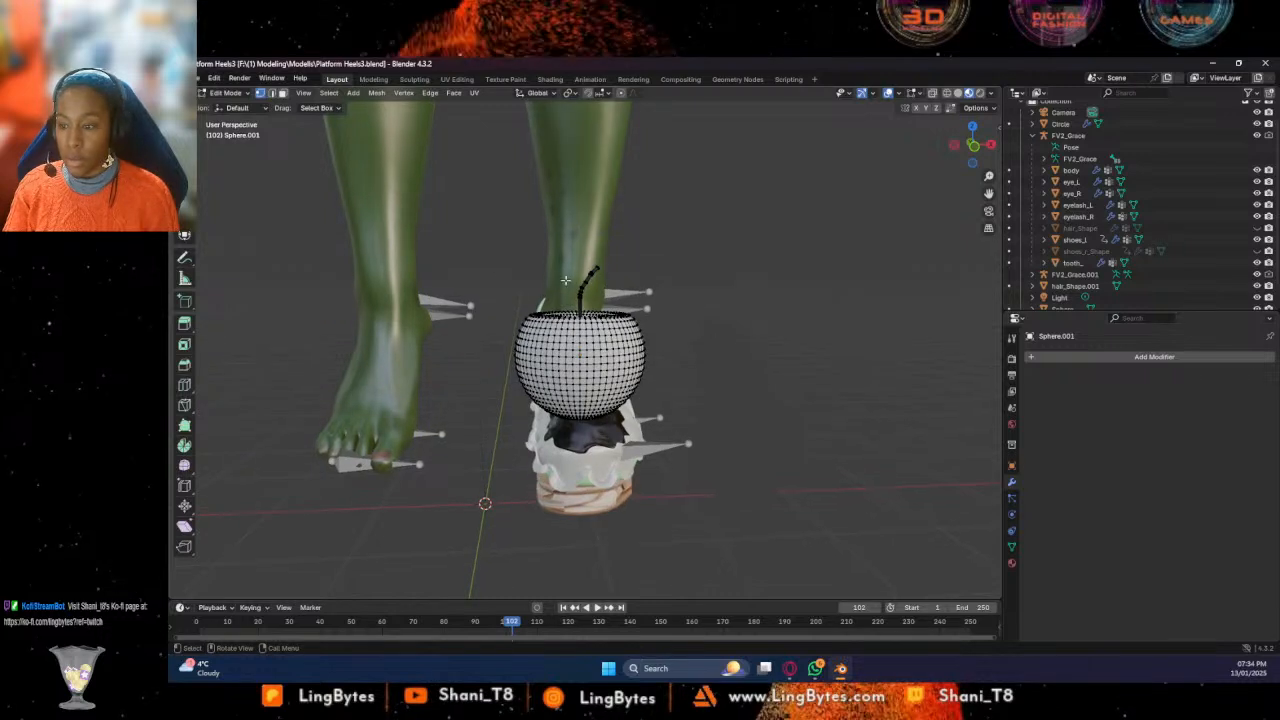
middle_click_drag(605, 268, 560, 250)
left_click_drag(547, 241, 615, 302)
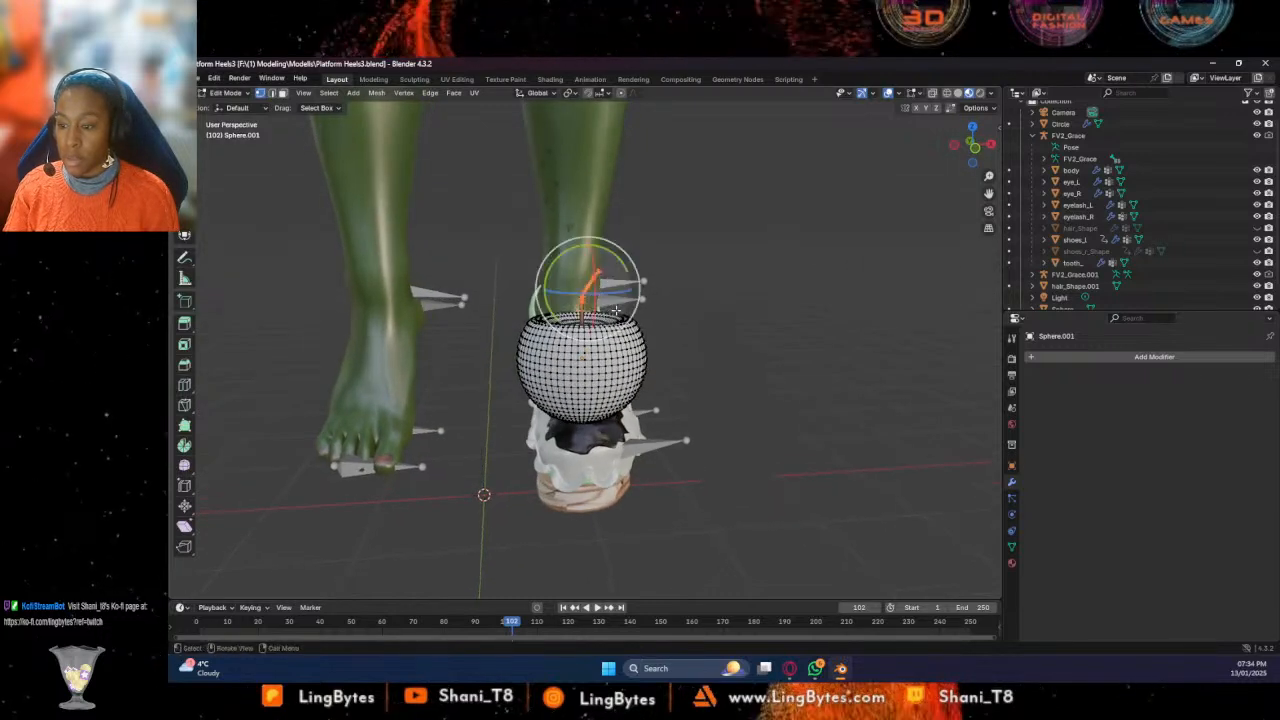
left_click(685, 311)
left_click_drag(624, 220, 563, 313)
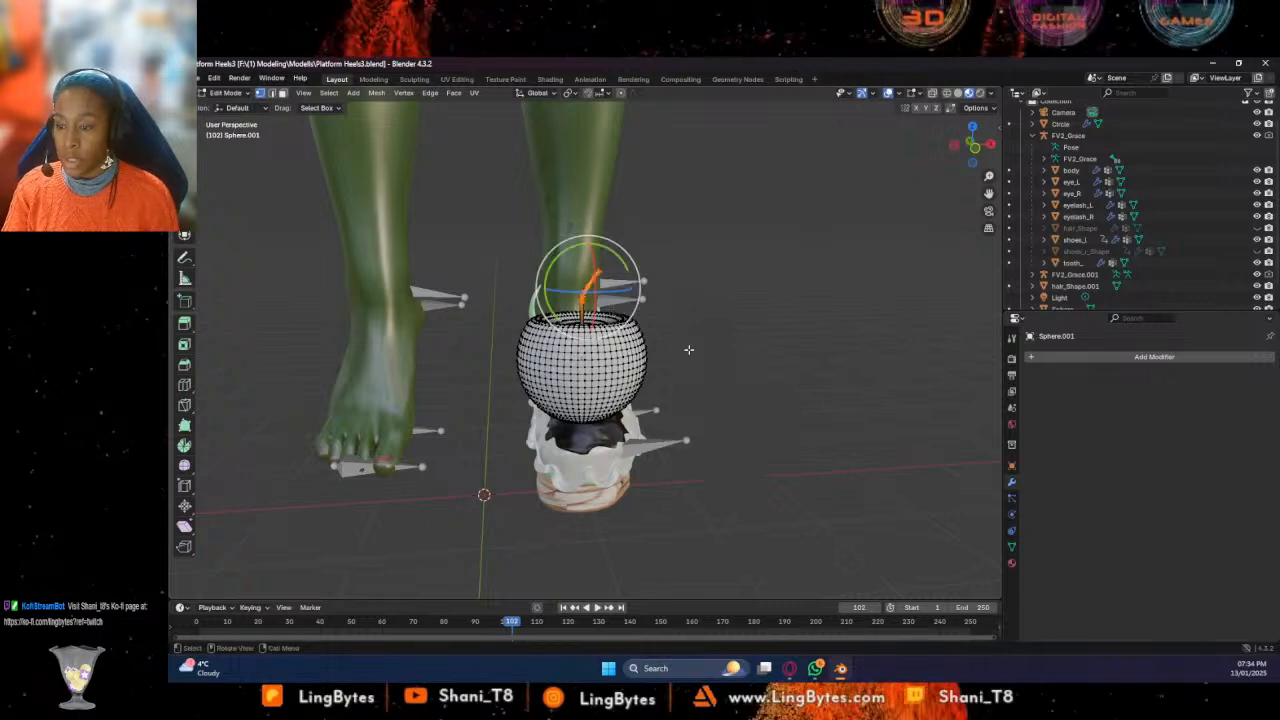
left_click(932, 94)
left_click(831, 281)
left_click_drag(625, 224, 543, 300)
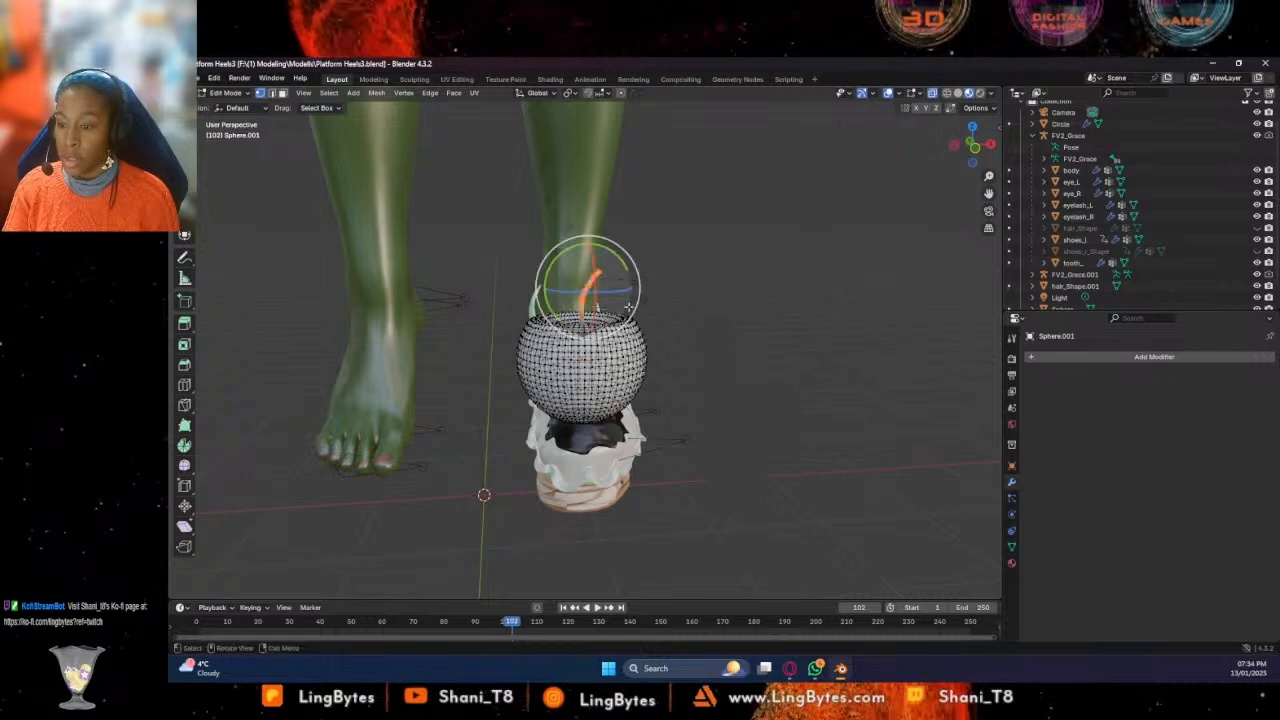
Add a material slot to the sphere, assign the existing Mara:eye2.002 material and make it a single-user copy
left_click(1013, 563)
left_click(1270, 358)
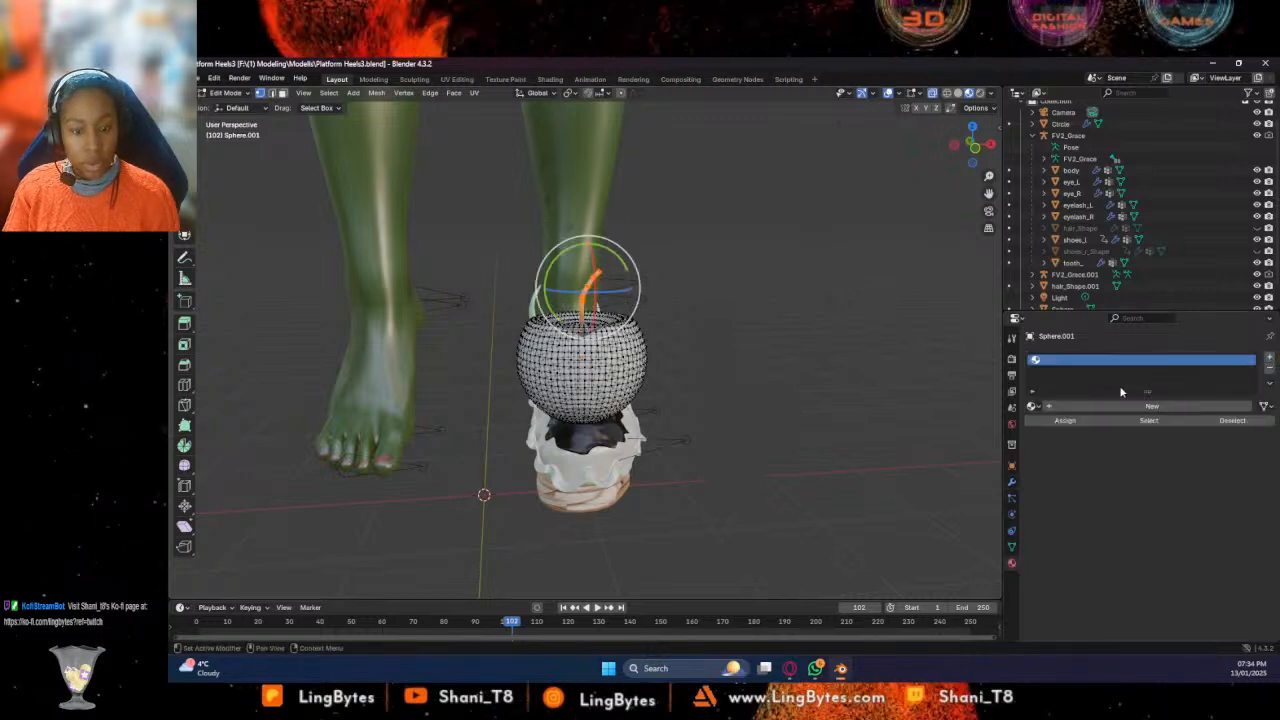
left_click(1032, 406)
scroll(1100, 505, "down", 1)
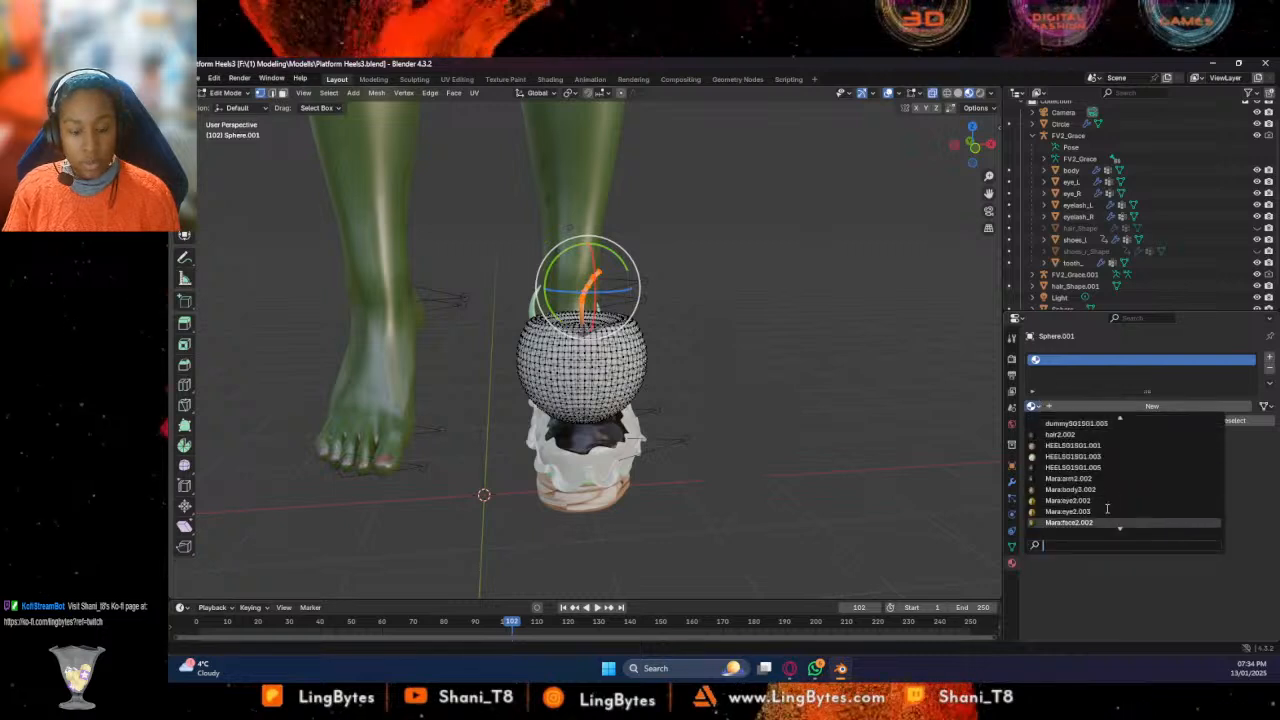
left_click(1088, 501)
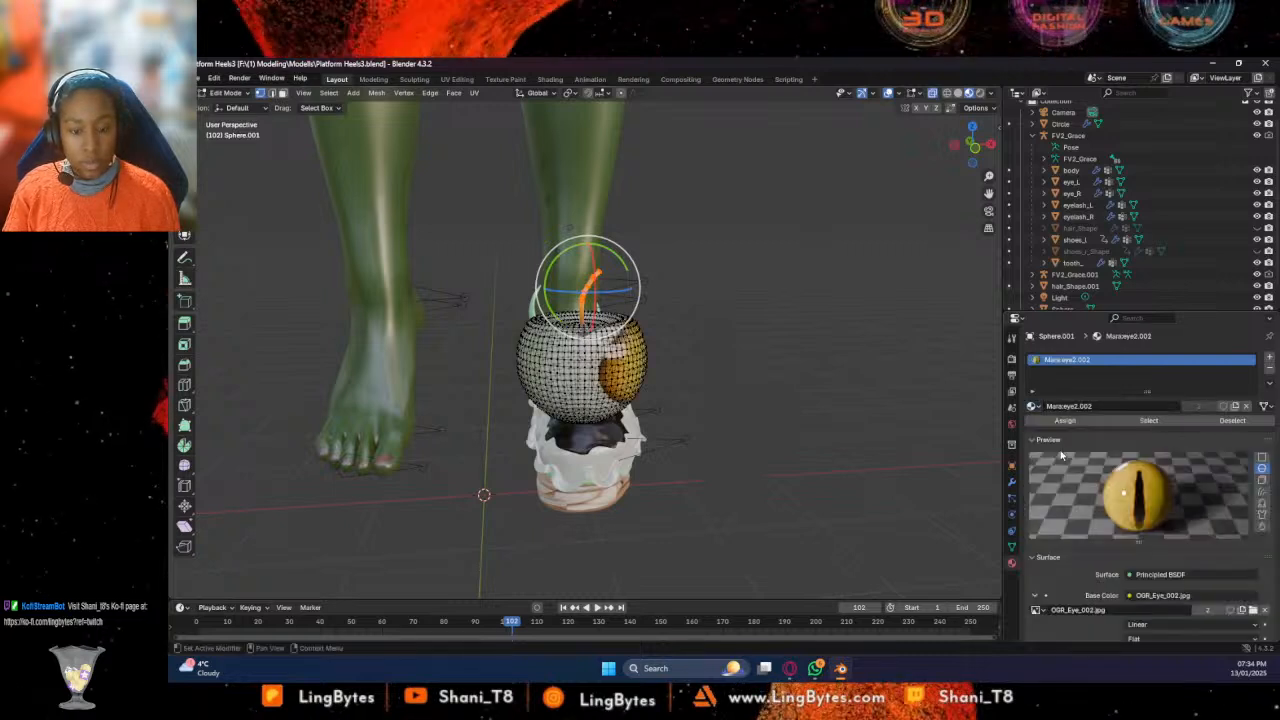
left_click(1198, 406)
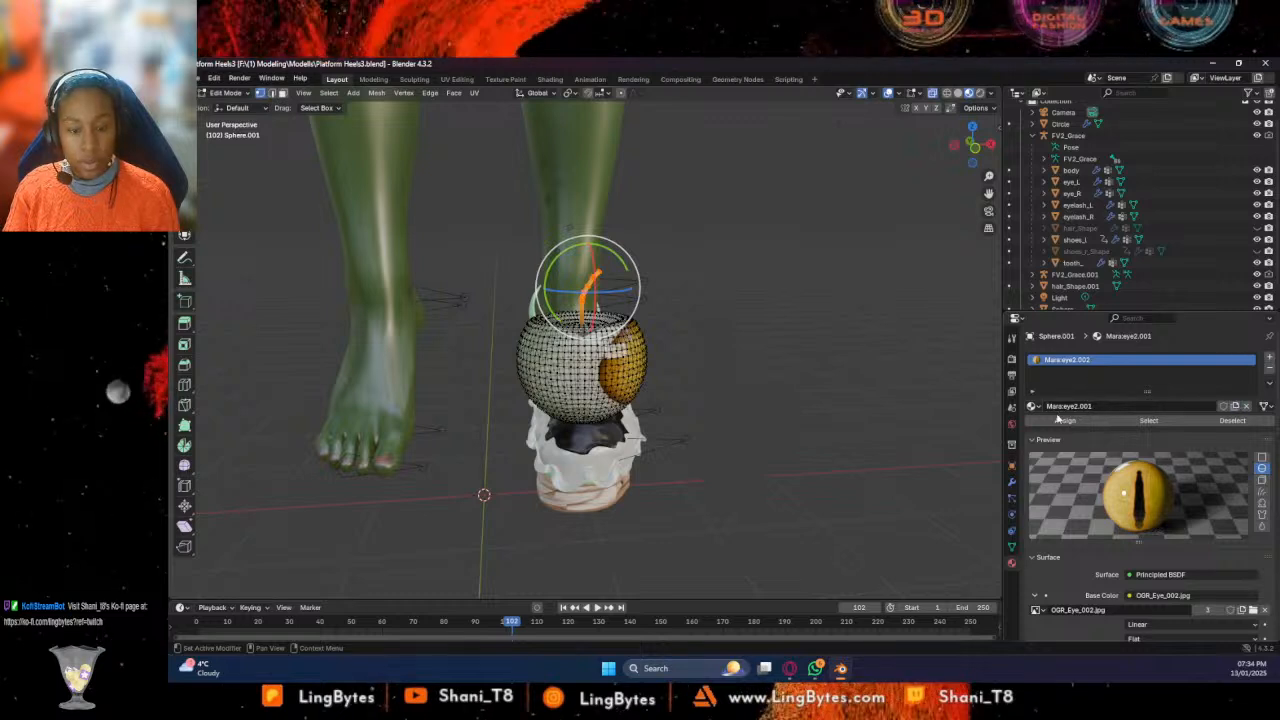
Rename the copied material as Cherry_Base
left_click(1094, 406)
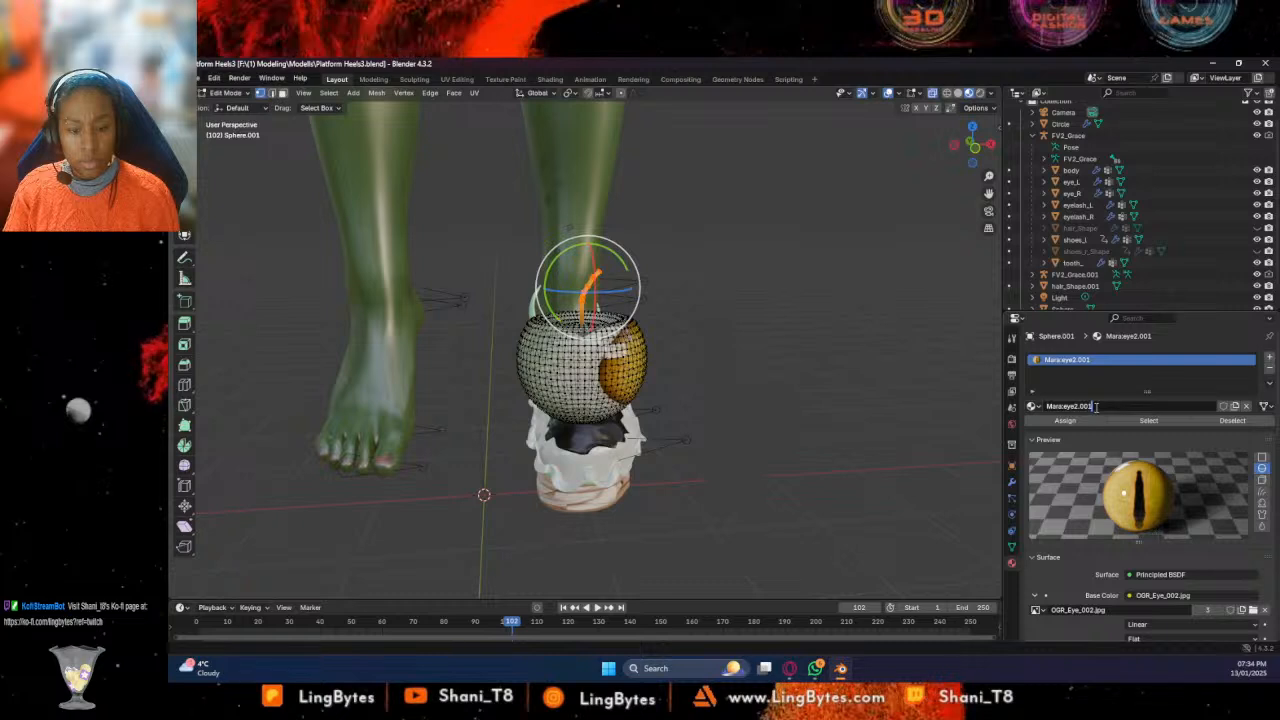
key("Return")
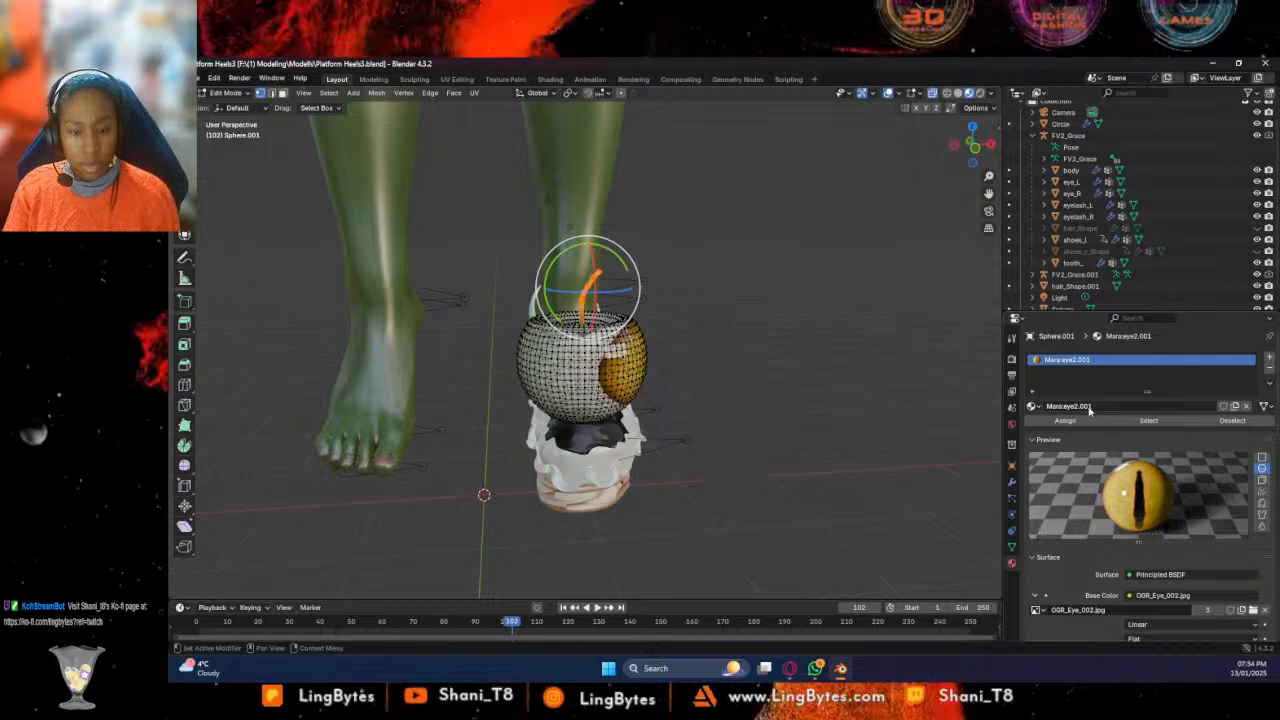
left_click(1094, 406)
type("E")
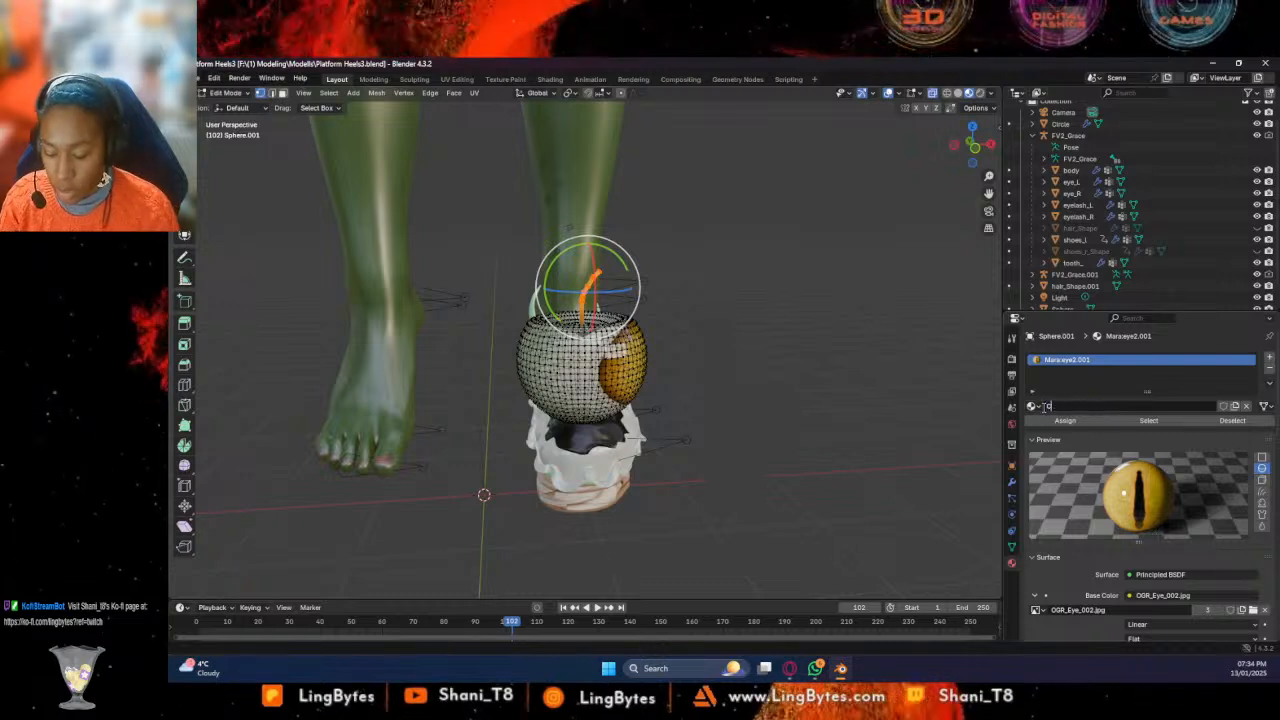
type("herry_Base")
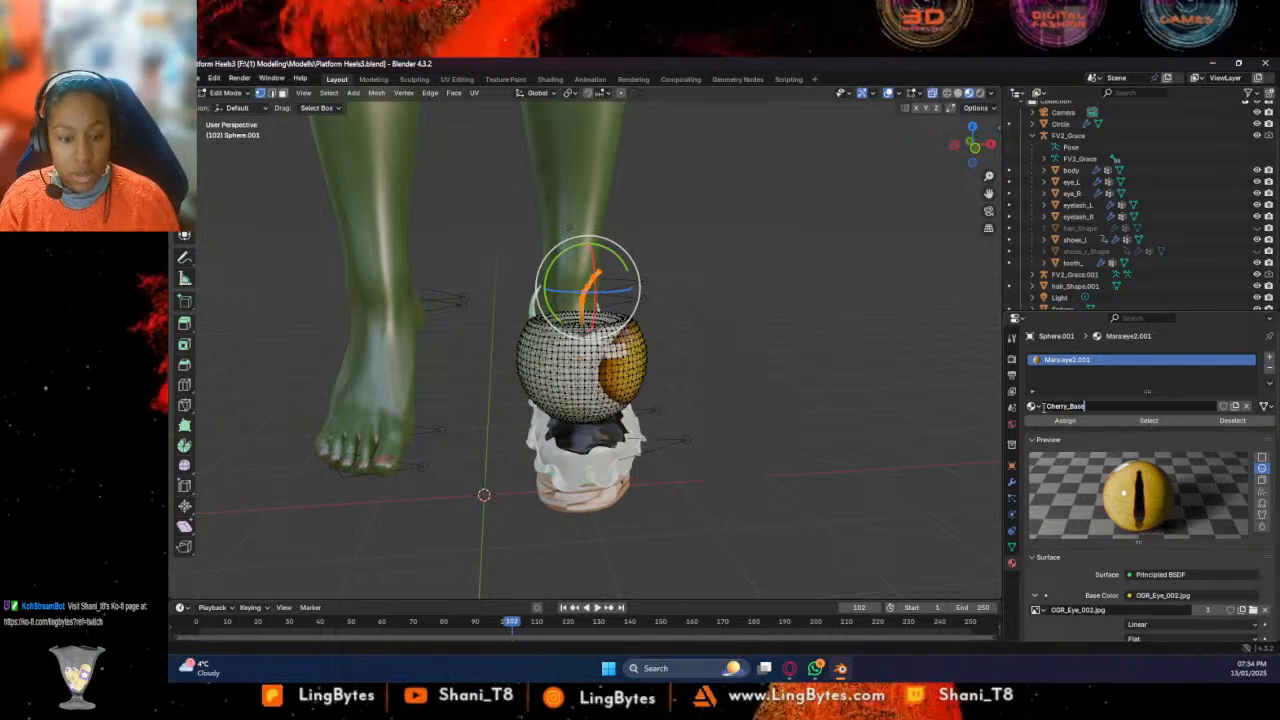
key("Return")
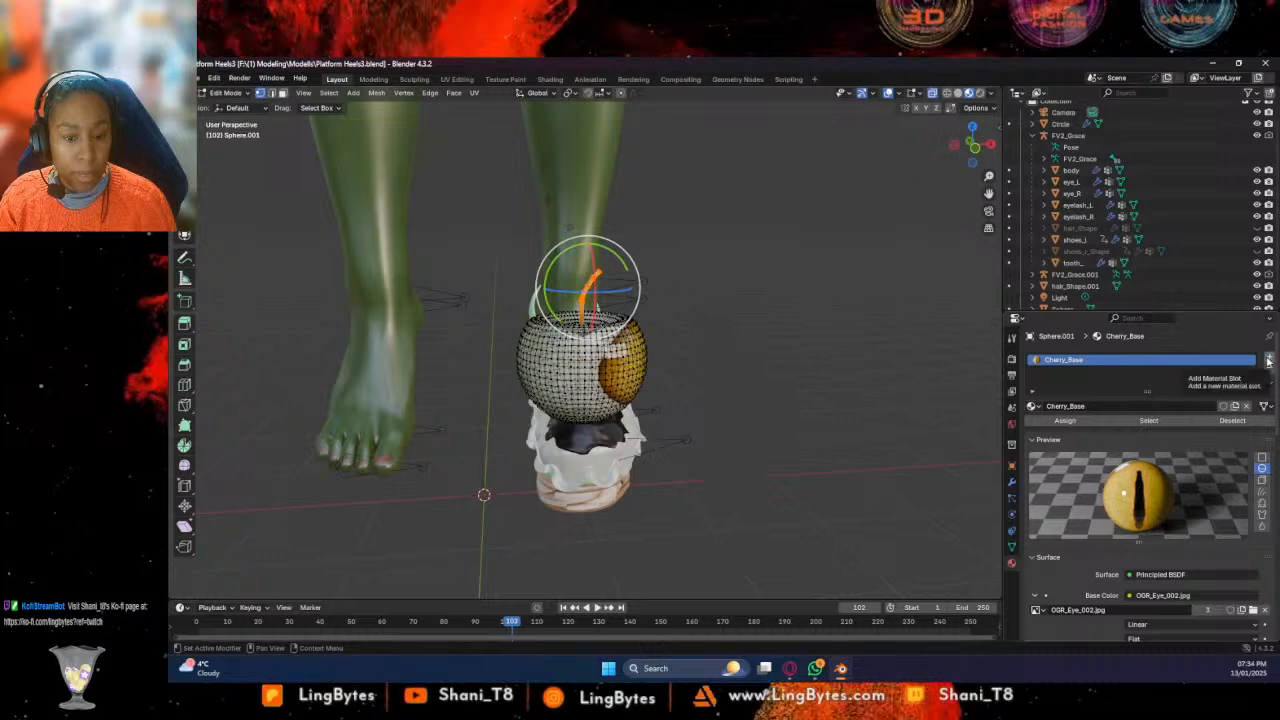
Add a second material slot to the sphere, choose the existing HEELSG1SG1.001 material and assign it to the selected stem
left_click(1268, 360)
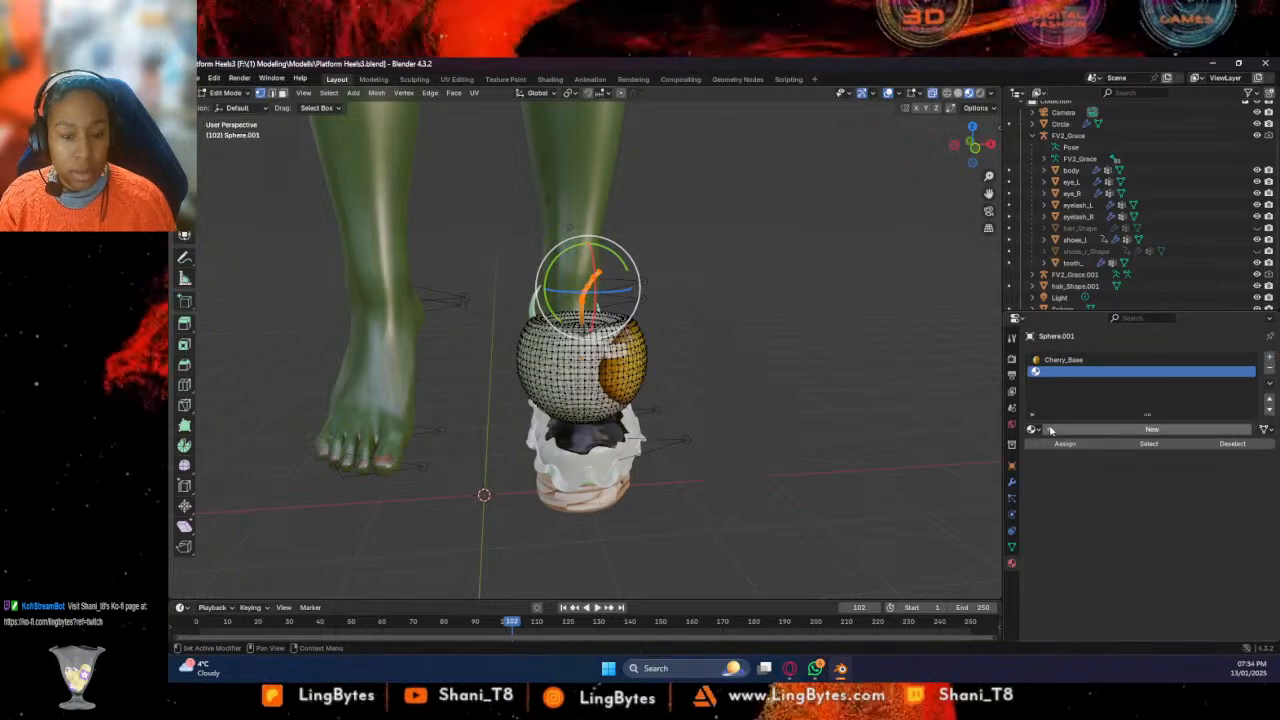
left_click(1033, 429)
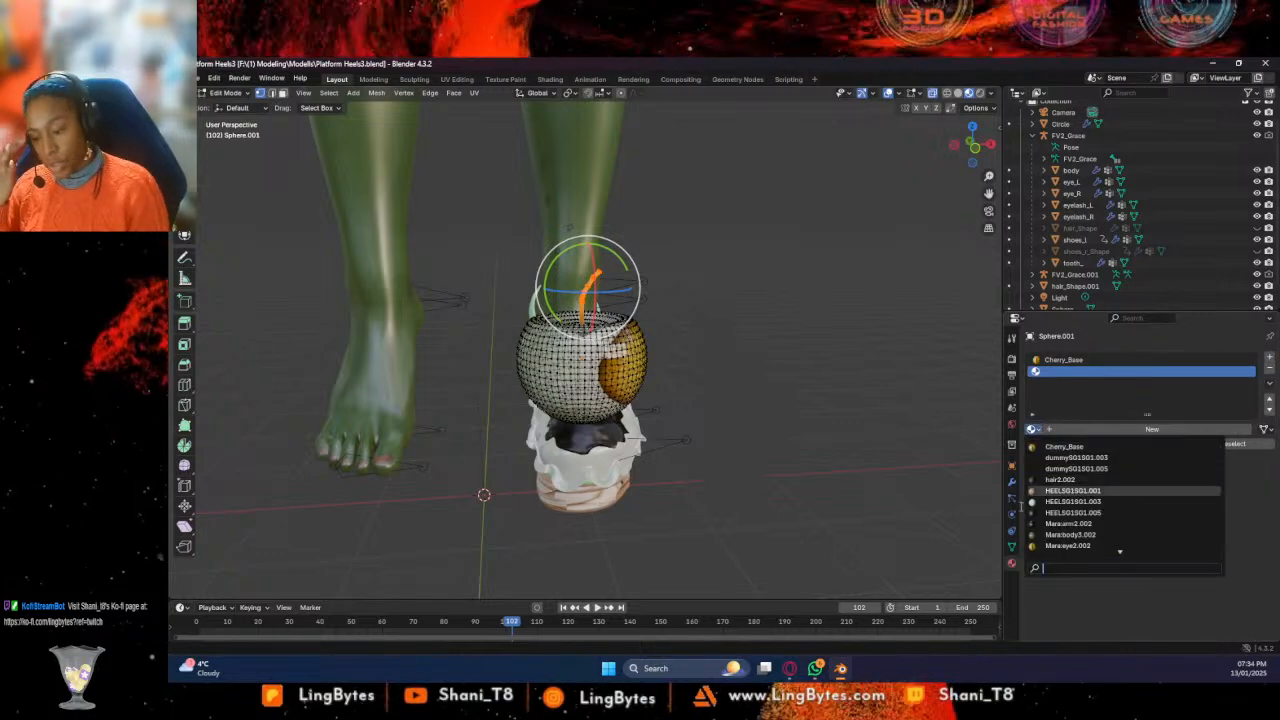
left_click(1067, 491)
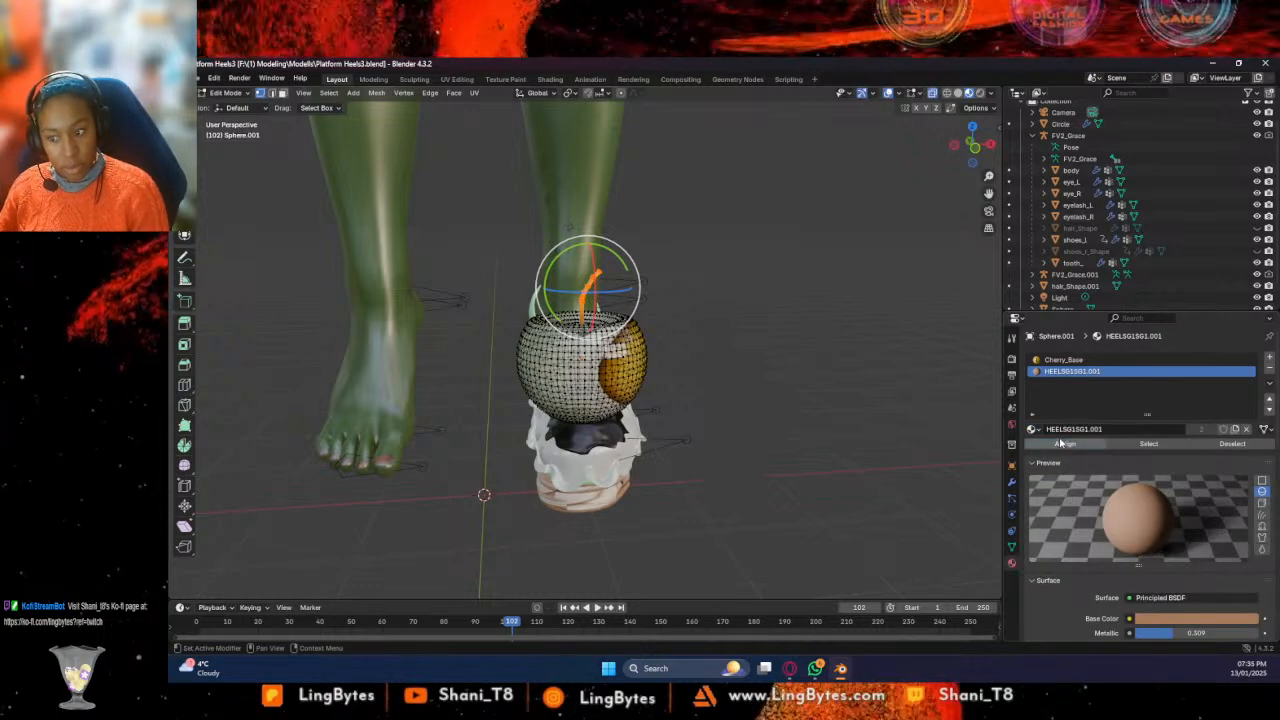
middle_click_drag(857, 443, 722, 444)
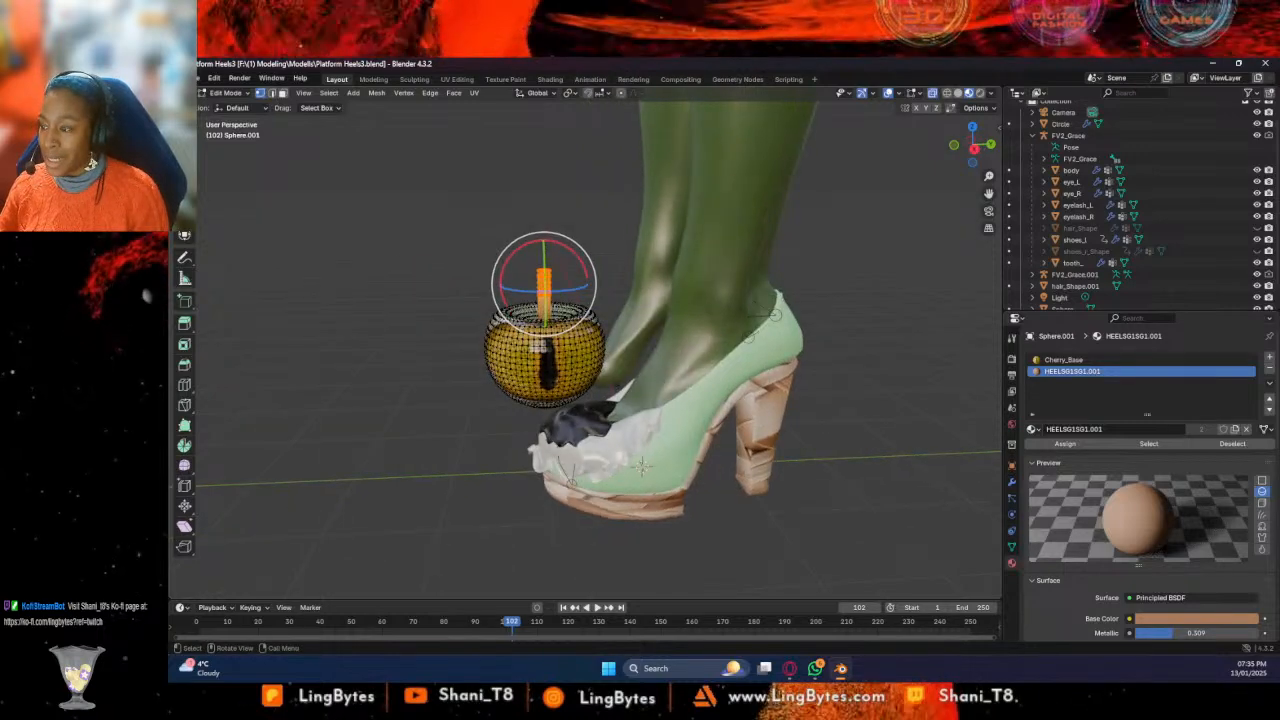
Switch to the Move tool and leave Edit Mode to examine the stem's material coverage up close
left_click(185, 215)
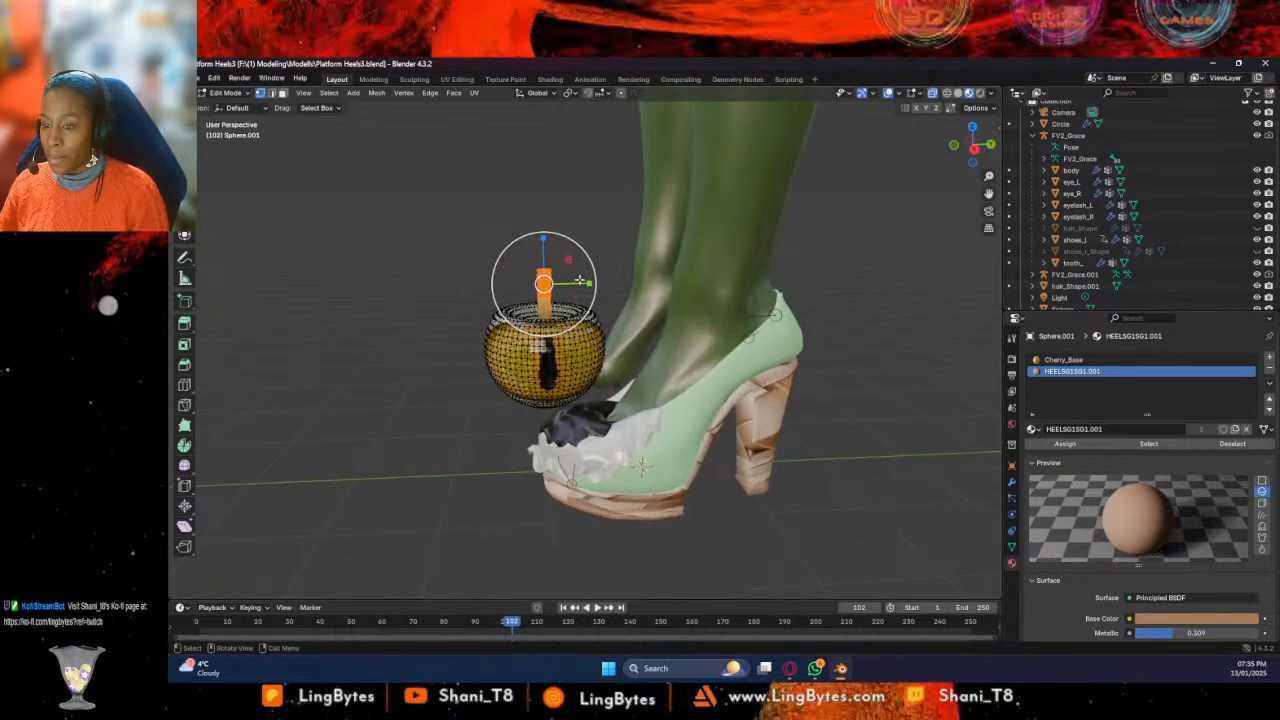
left_click_drag(572, 284, 566, 283)
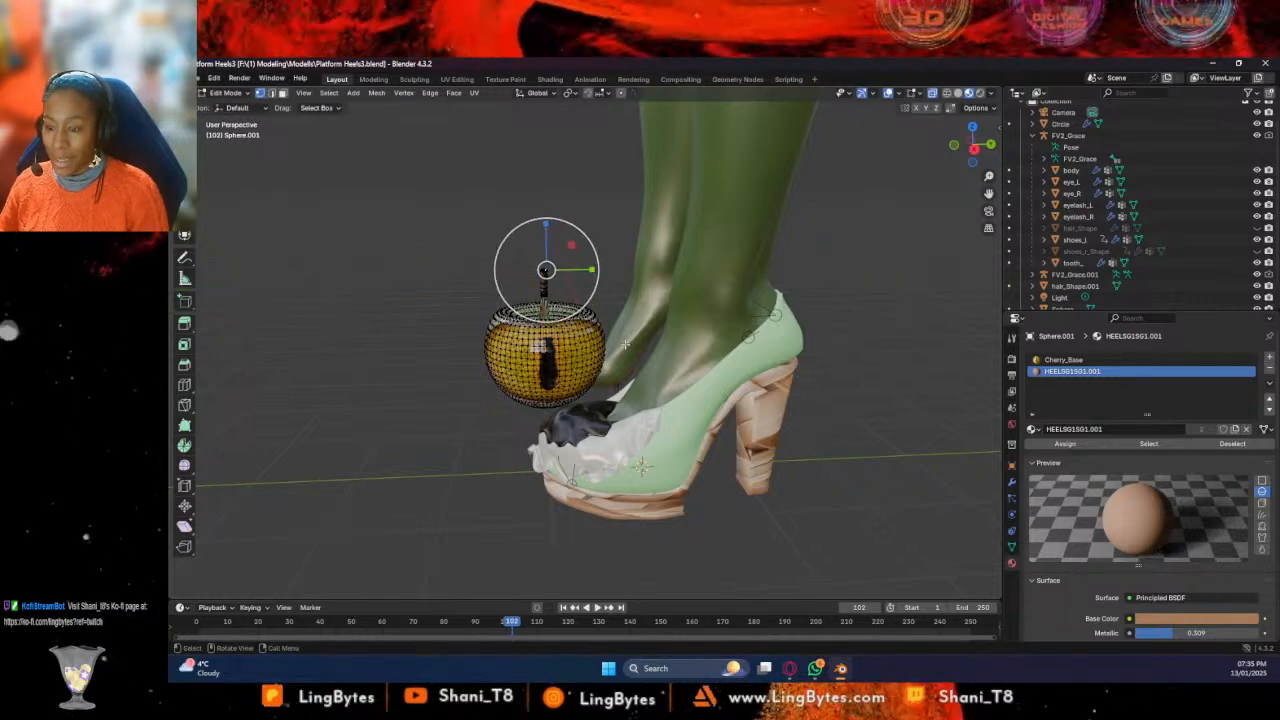
scroll(590, 265, "up", 7)
key("Tab")
key("KP_Decimal")
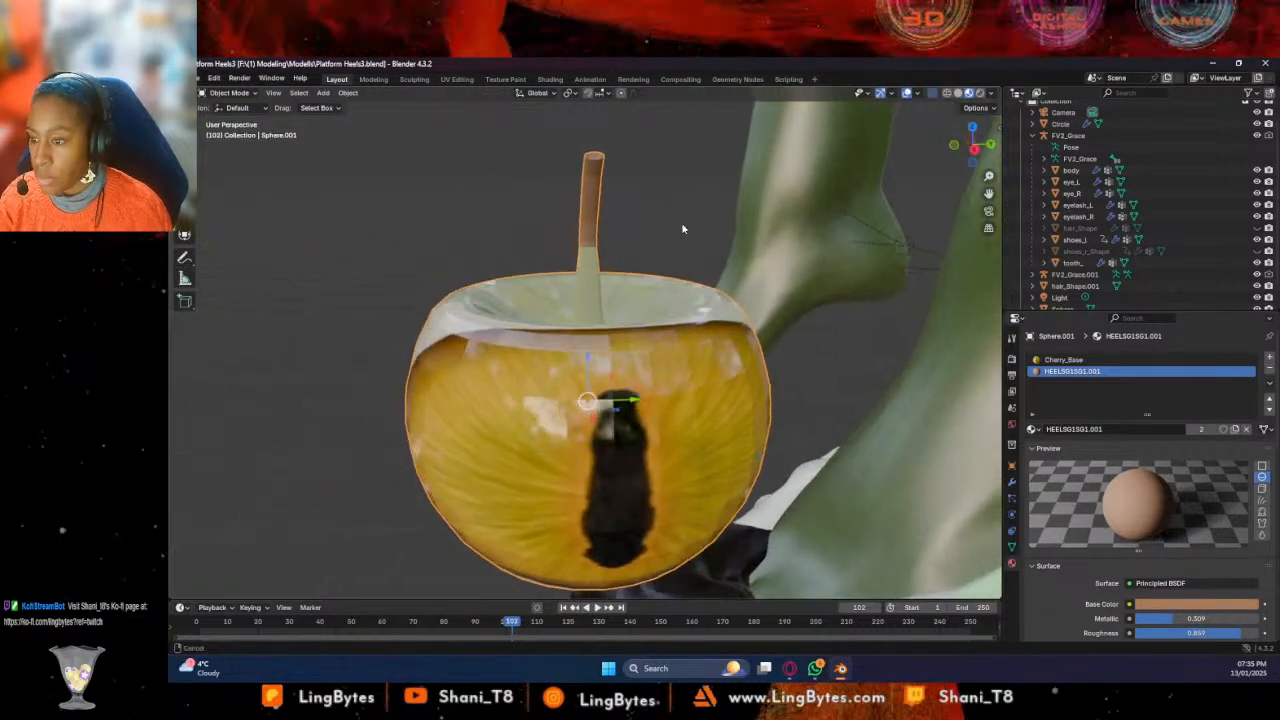
middle_click_drag(679, 222, 598, 327)
In face selection, select the ring of faces around the stem's base, assign HEELSG1SG1.001 to it and clear the selection
left_click(230, 93)
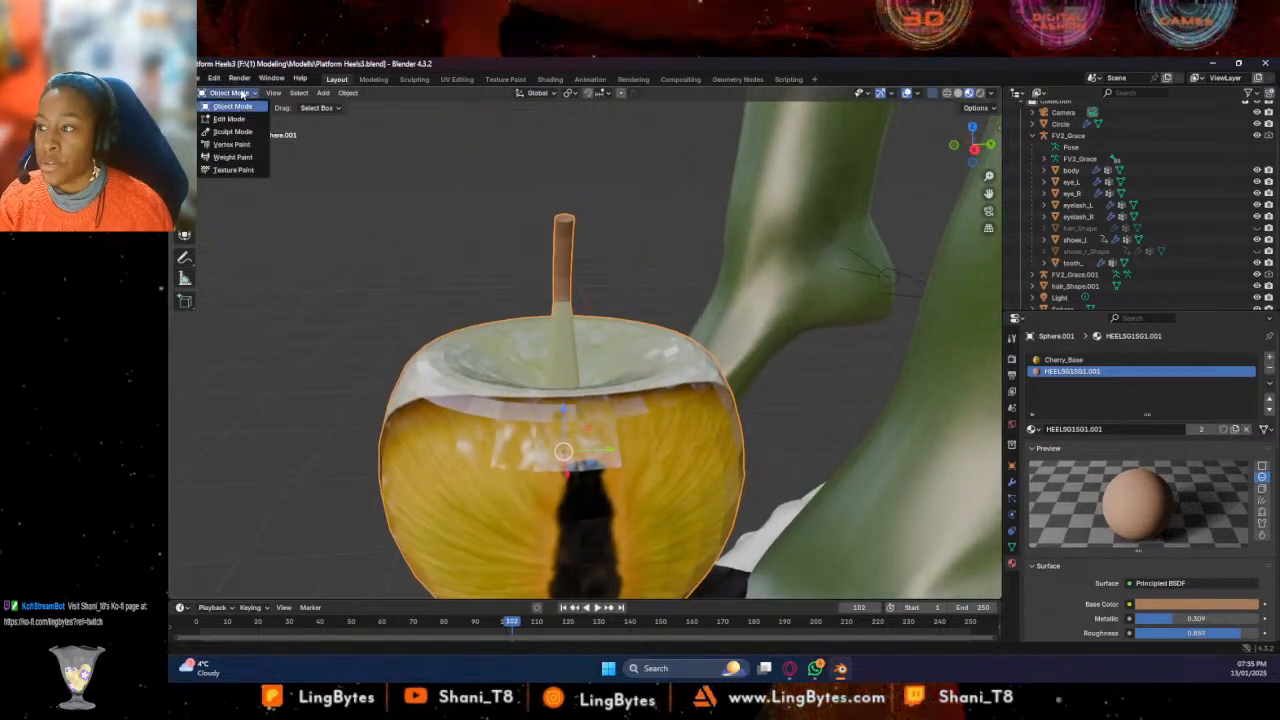
left_click(228, 119)
middle_click_drag(613, 369, 302, 176)
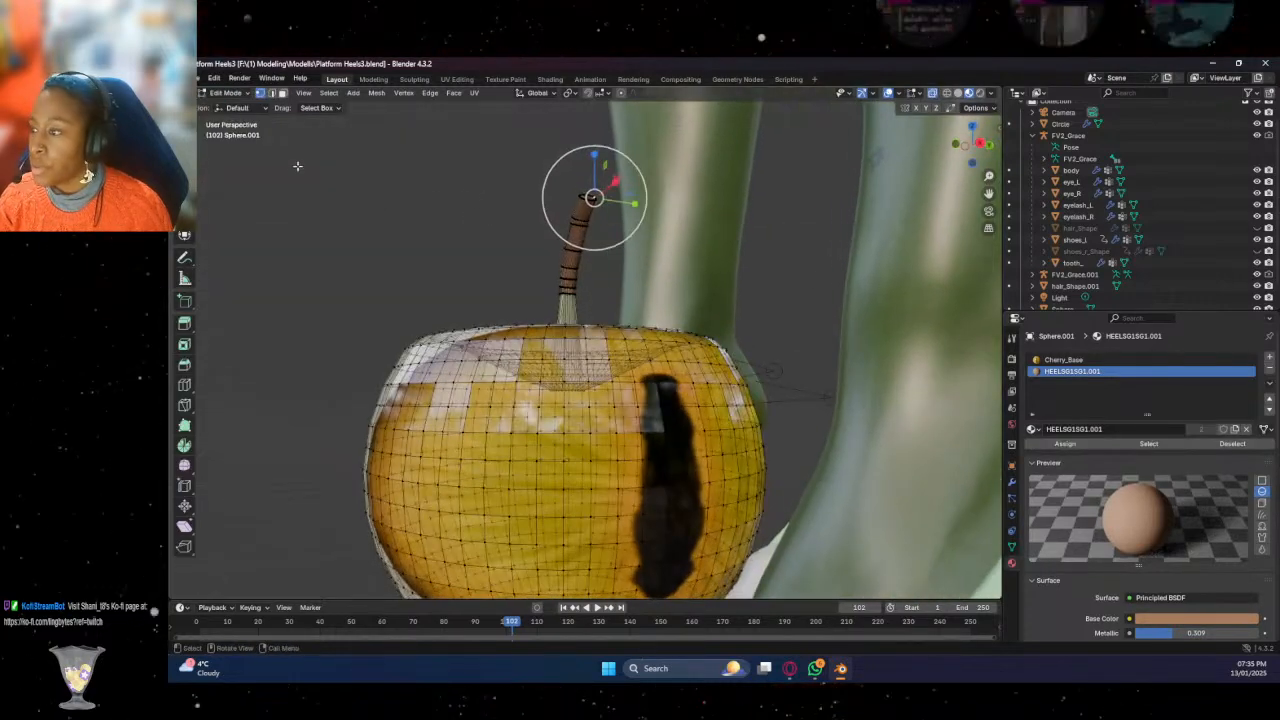
left_click(282, 93)
left_click_drag(550, 299, 590, 308)
scroll(577, 318, "up", 5)
middle_click_drag(577, 318, 598, 344)
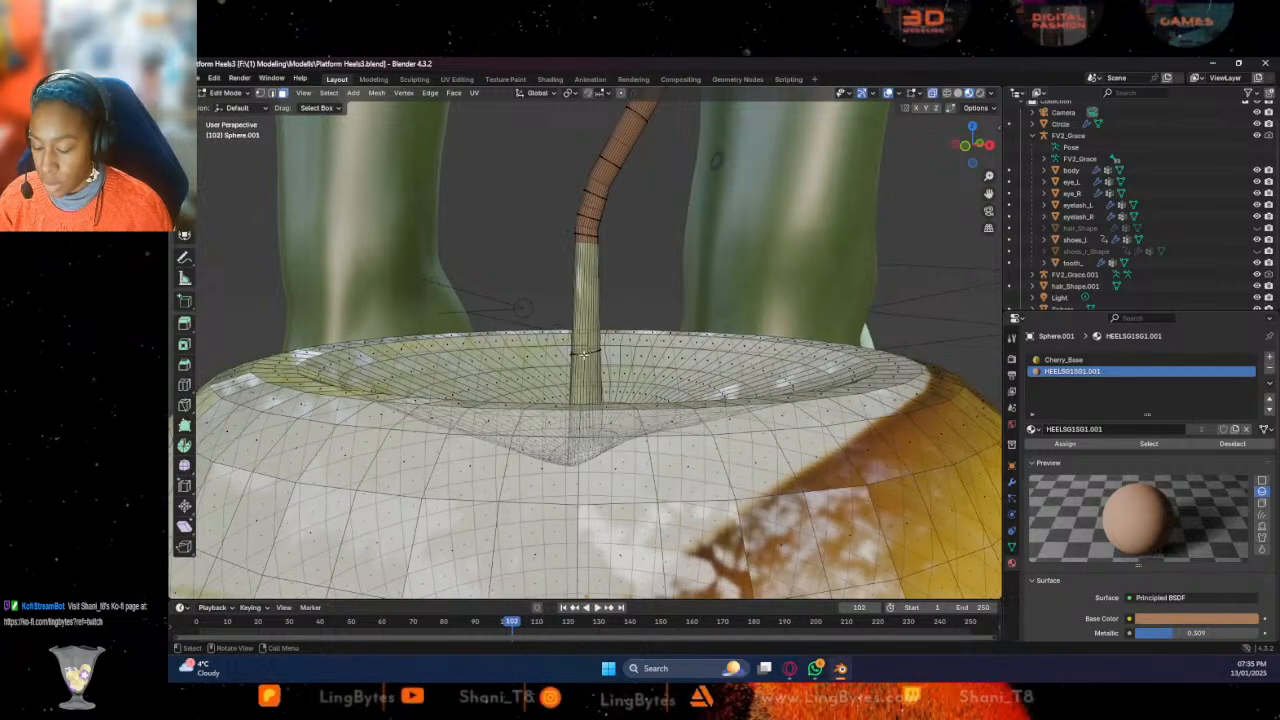
left_click(587, 351, "alt+shift")
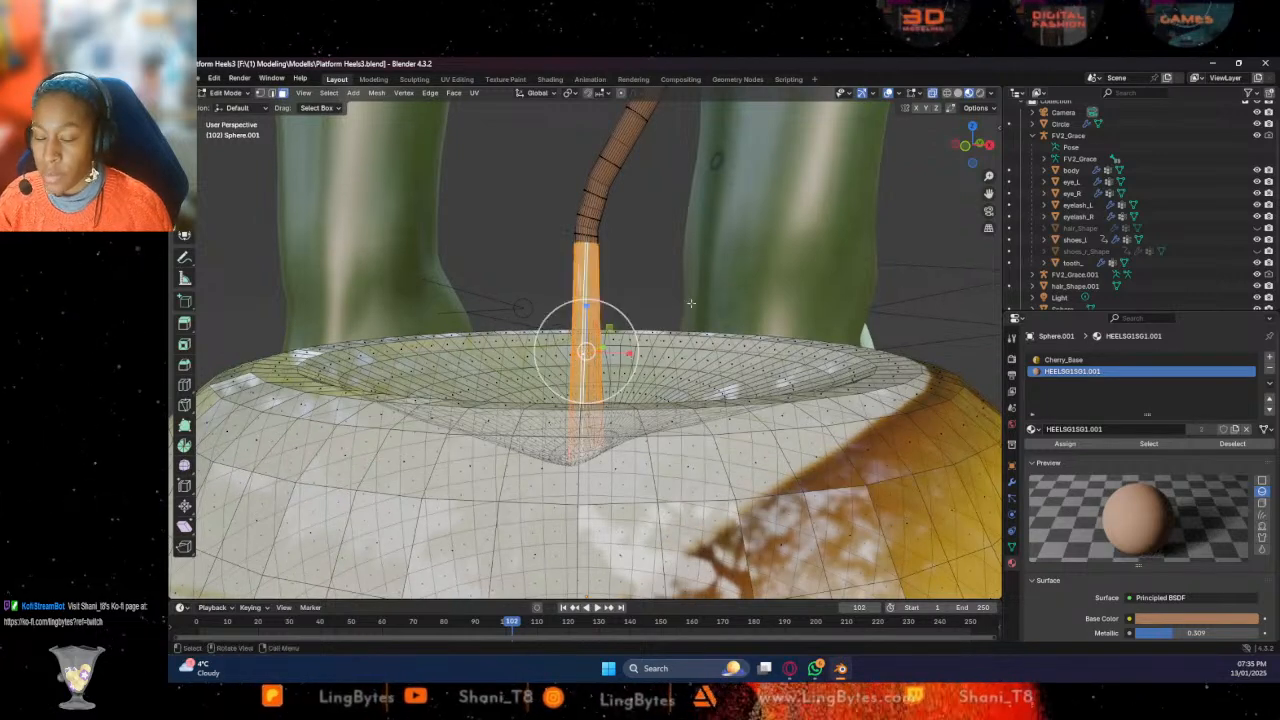
left_click(1063, 446)
key("alt+a")
scroll(645, 306, "down", 5)
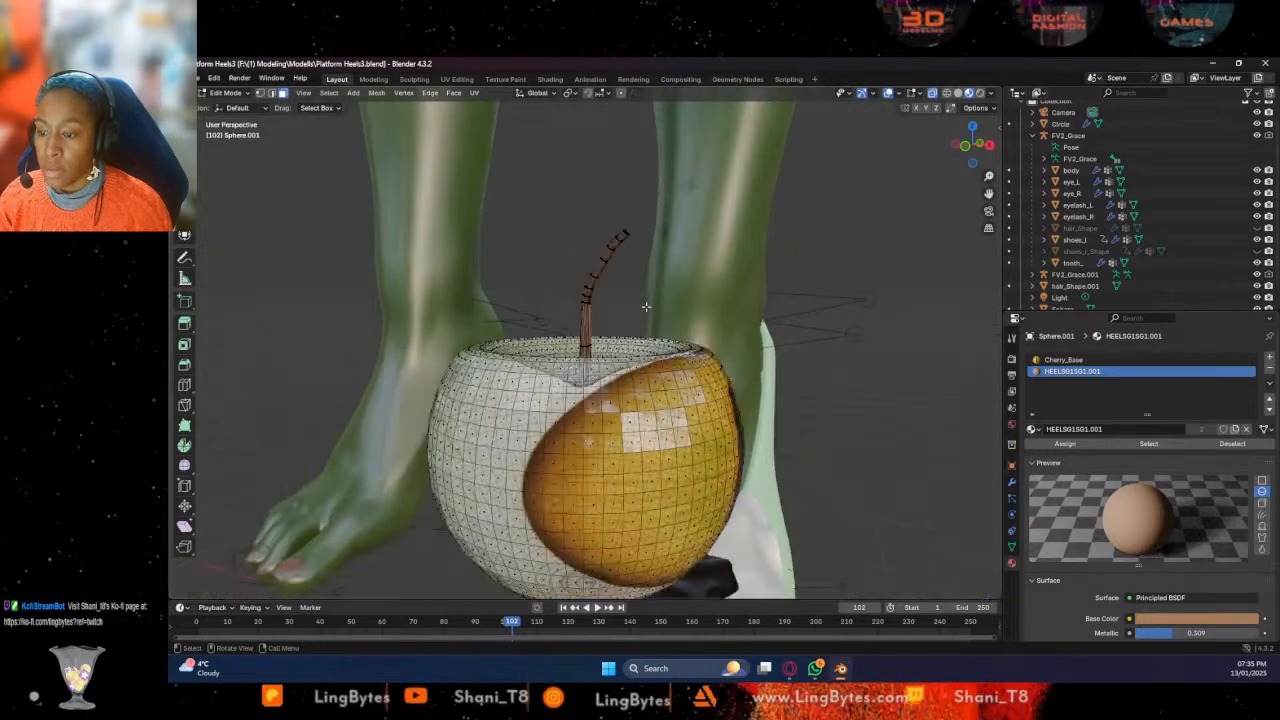
Open the Cherry_Base material in the Shading workspace and delete its OGR_Eye_002.jpg image texture node
left_click(1103, 359)
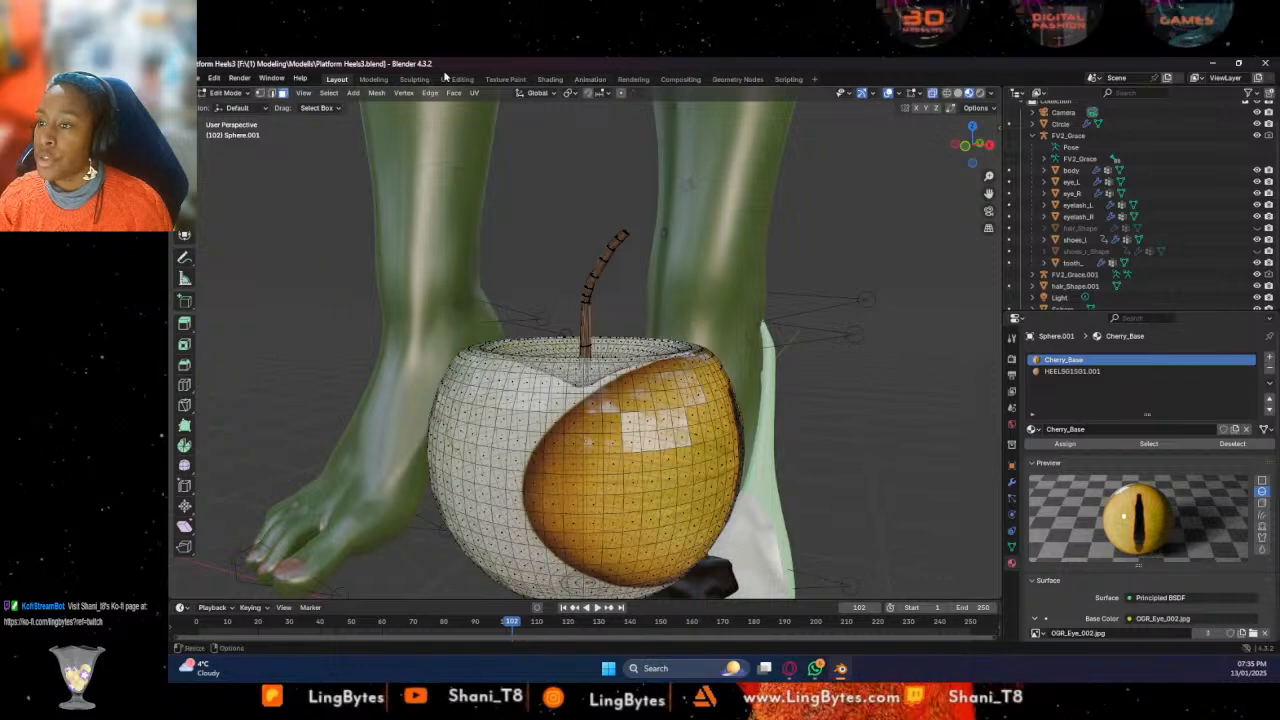
left_click(550, 79)
left_click(660, 511)
left_click(582, 511)
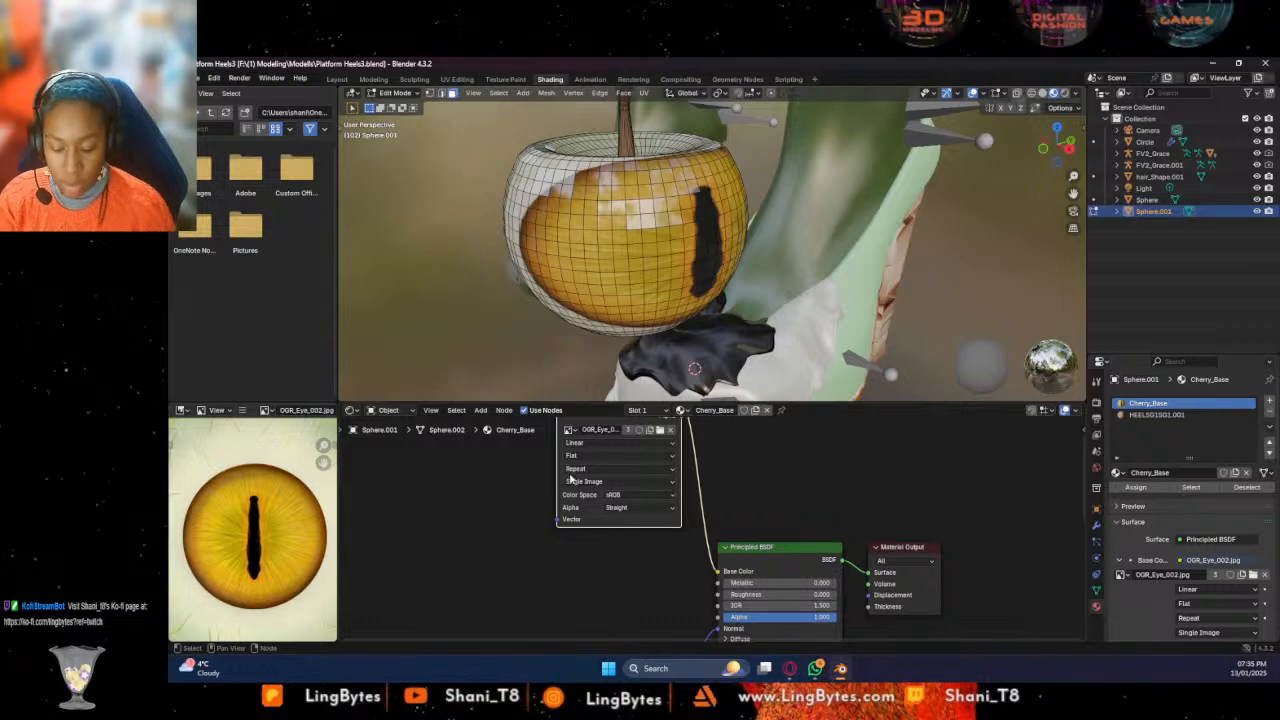
key("x")
Set Cherry_Base's base color to bright red and its Metallic value to 0.155, and return to the Layout workspace
left_click(800, 580)
left_click(800, 574)
left_click(800, 572)
left_click(815, 483)
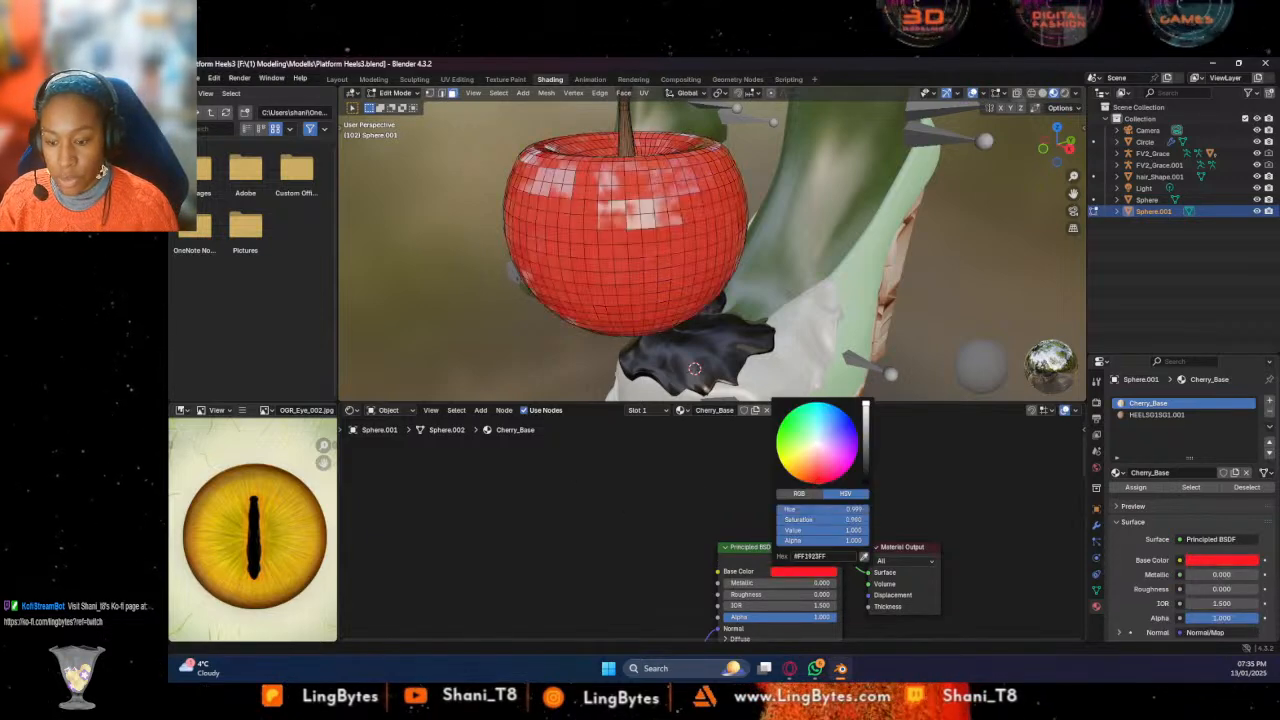
left_click_drag(780, 585, 740, 585)
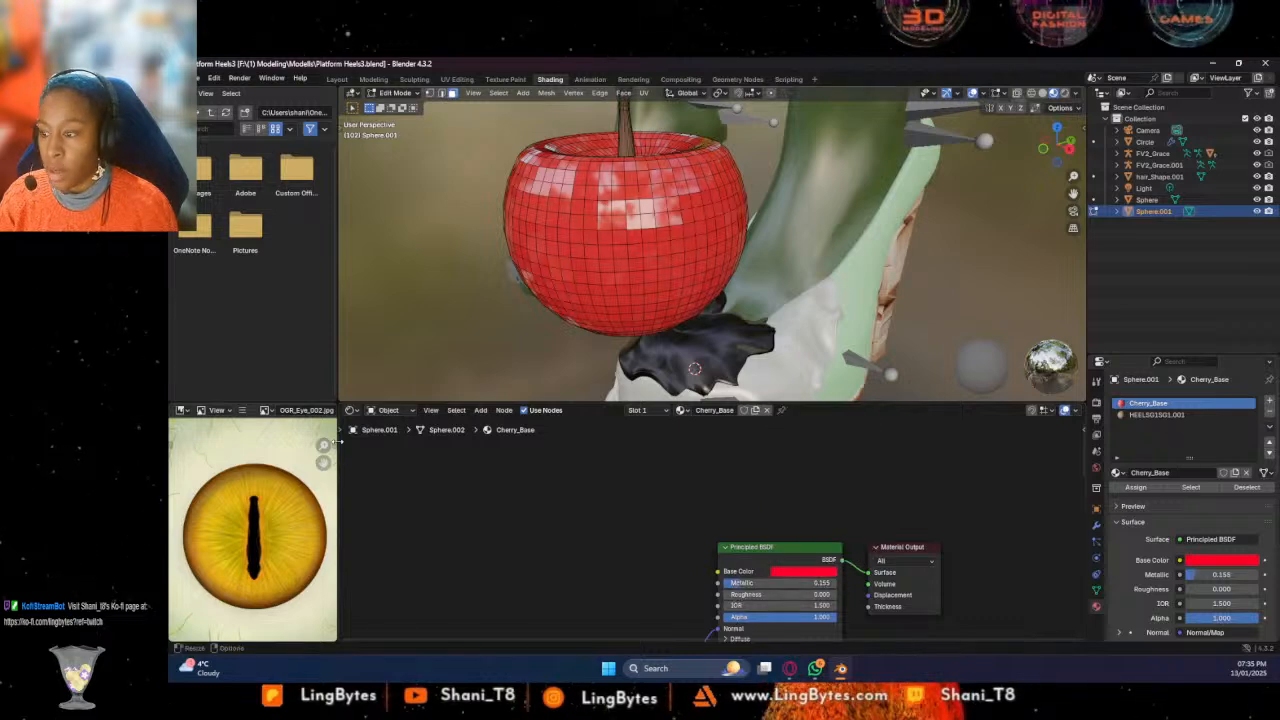
left_click(338, 79)
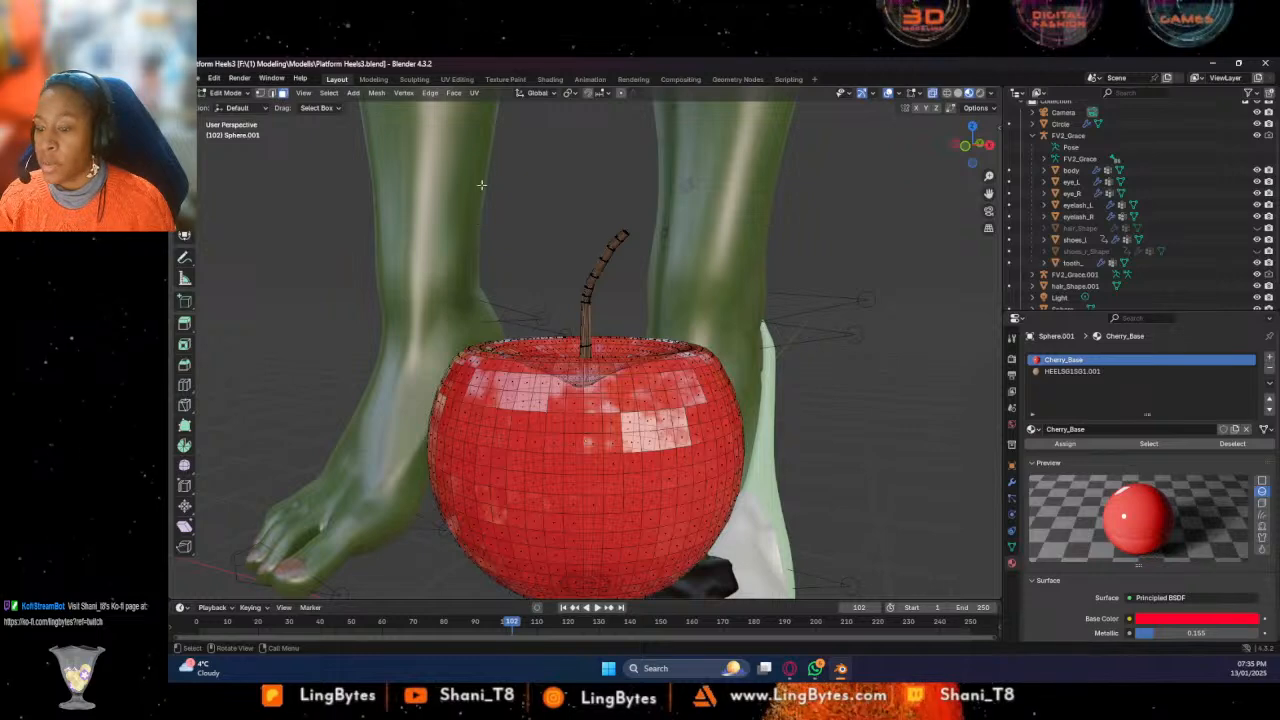
Box-select the cherry's body below its top rim, scaling it by 0.972 along X and by 1.036 uniformly
middle_click_drag(596, 424, 654, 438)
scroll(654, 437, "down", 4)
middle_click_drag(659, 322, 709, 341)
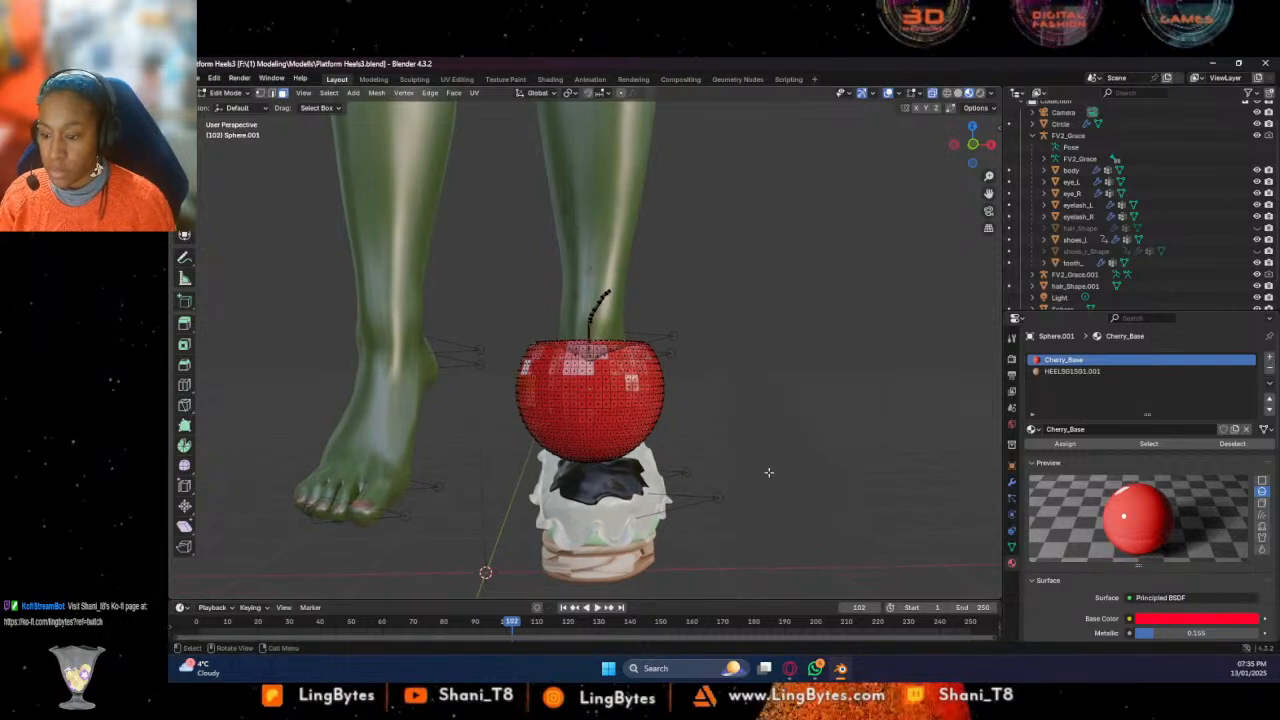
left_click_drag(755, 527, 477, 351)
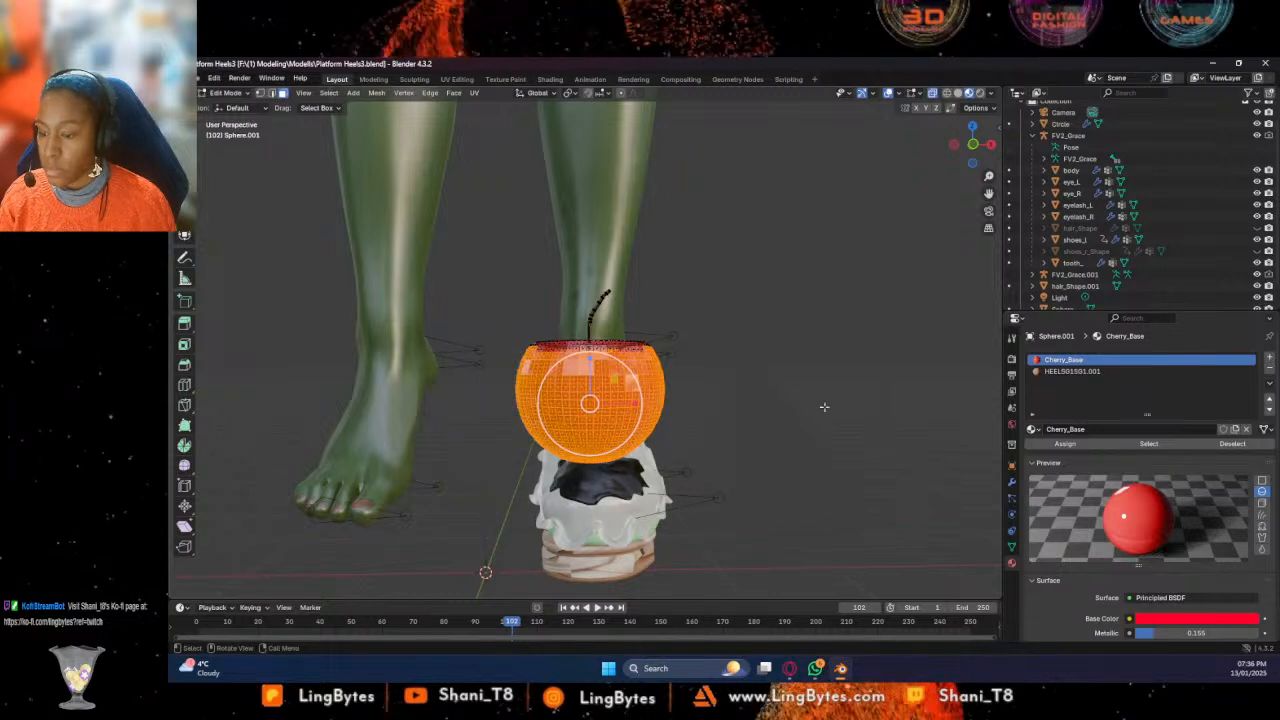
left_click(780, 529)
left_click_drag(780, 529, 422, 347)
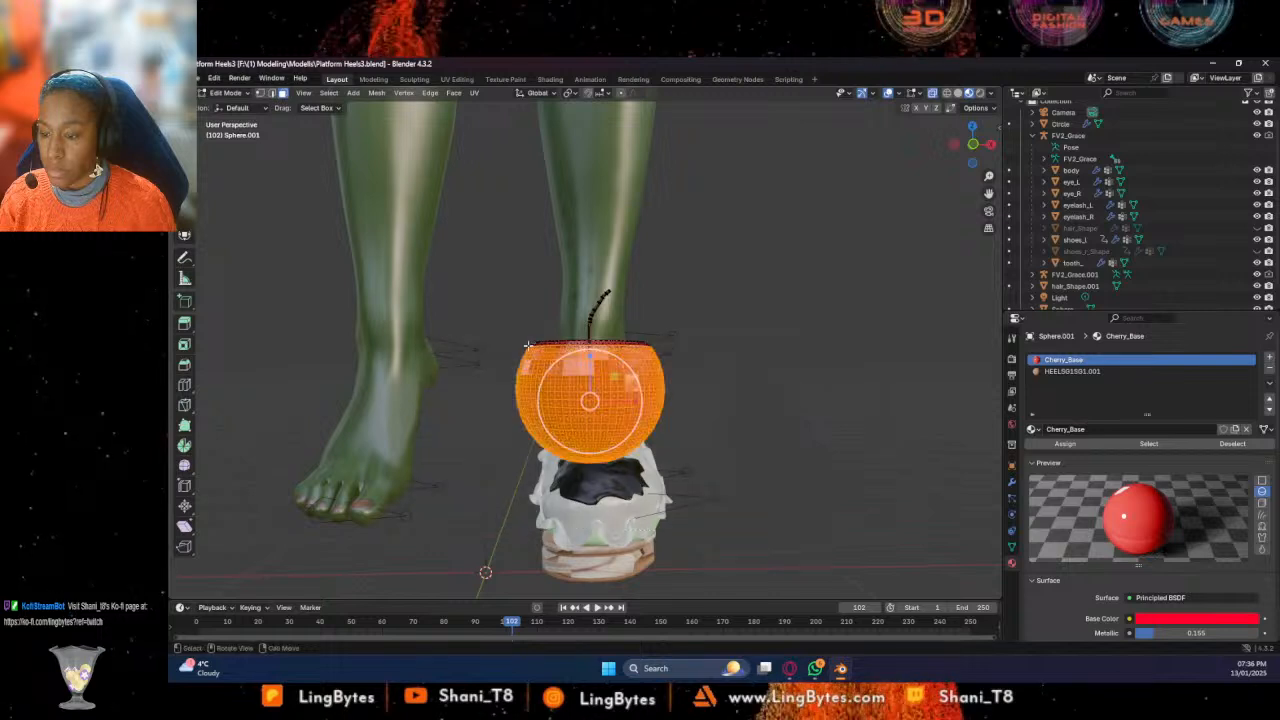
key("s")
key("x")
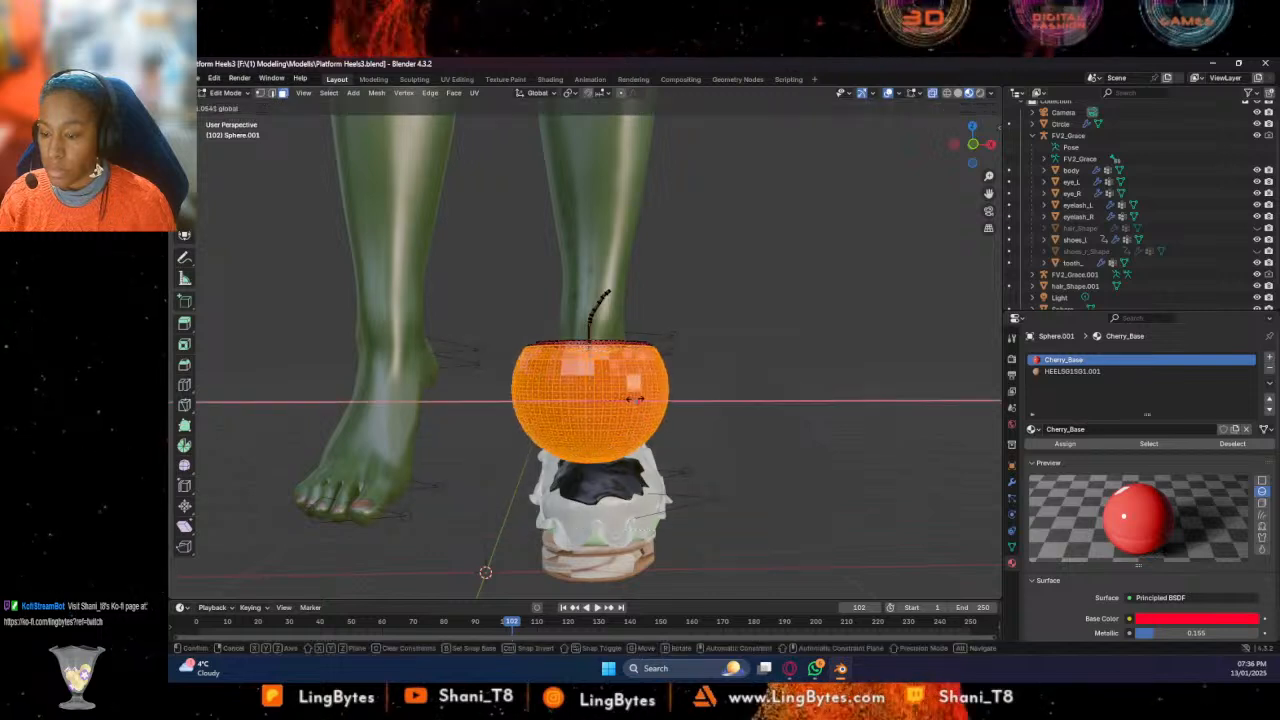
left_click(618, 380)
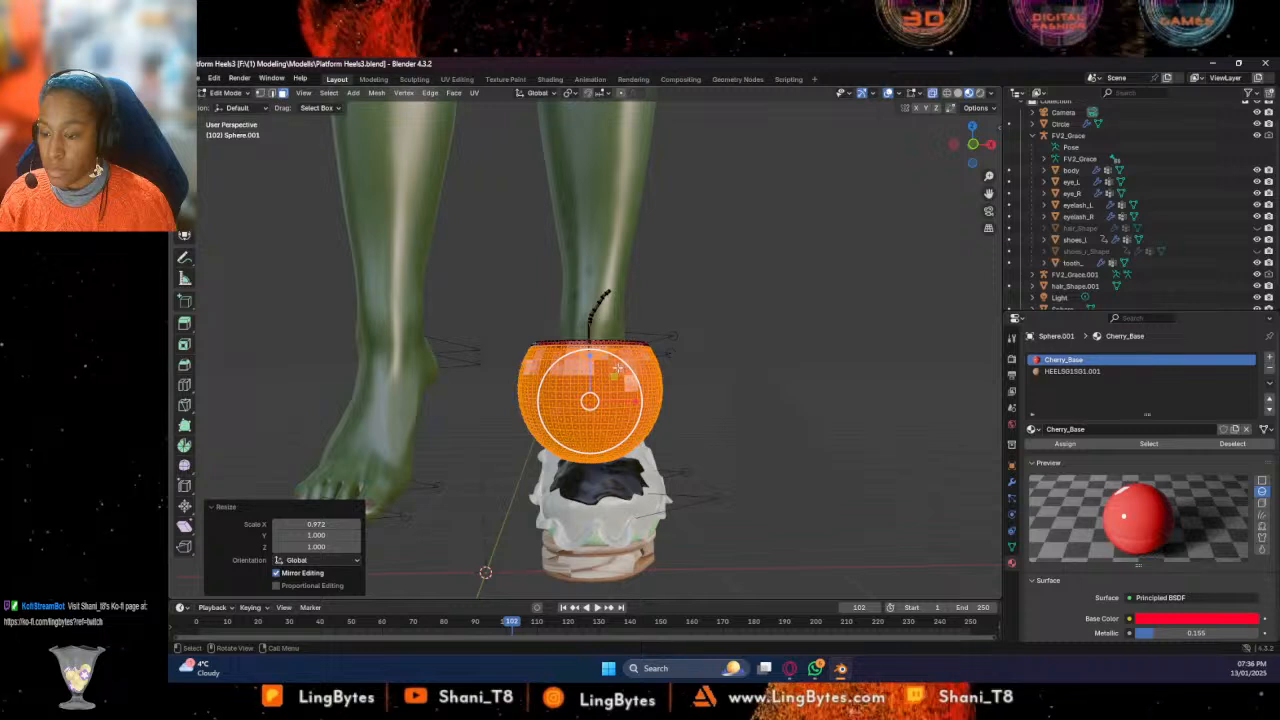
key("s")
left_click(619, 368)
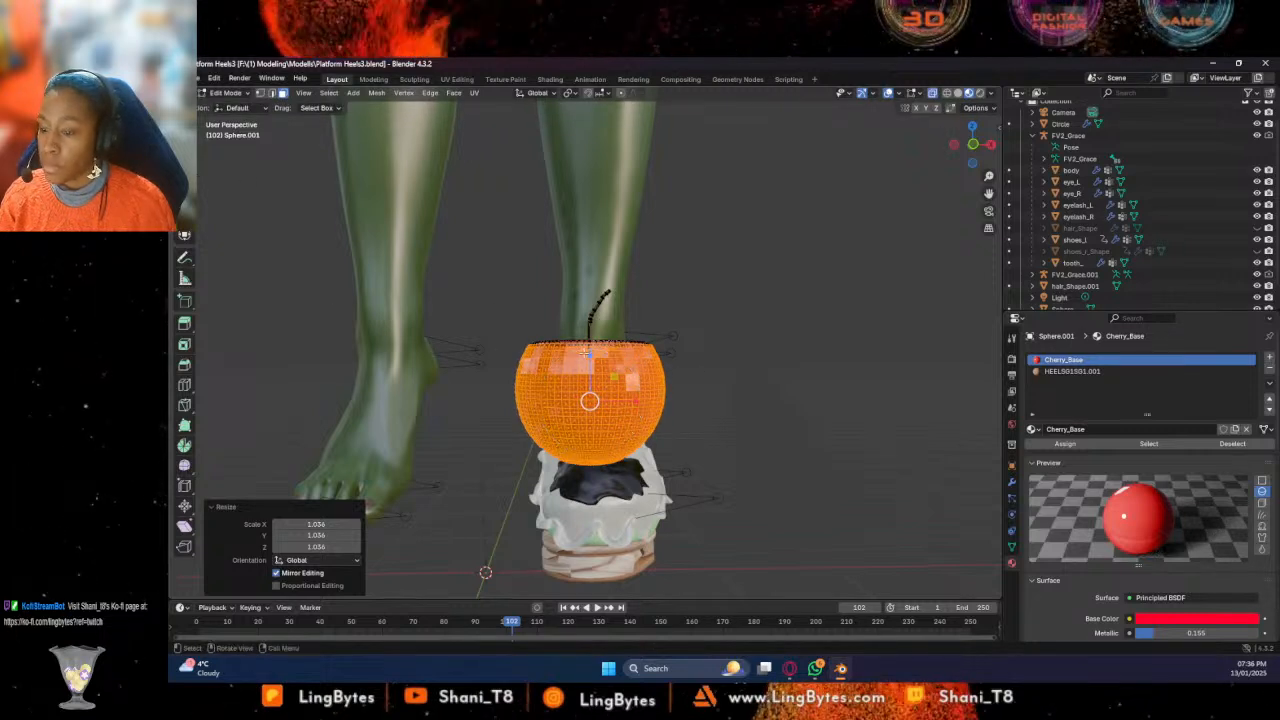
Reselect the cherry's body just below the rim, scale it uniformly by 1.065 and shift it slightly down along Z
left_click(716, 401)
left_click_drag(770, 563, 447, 354)
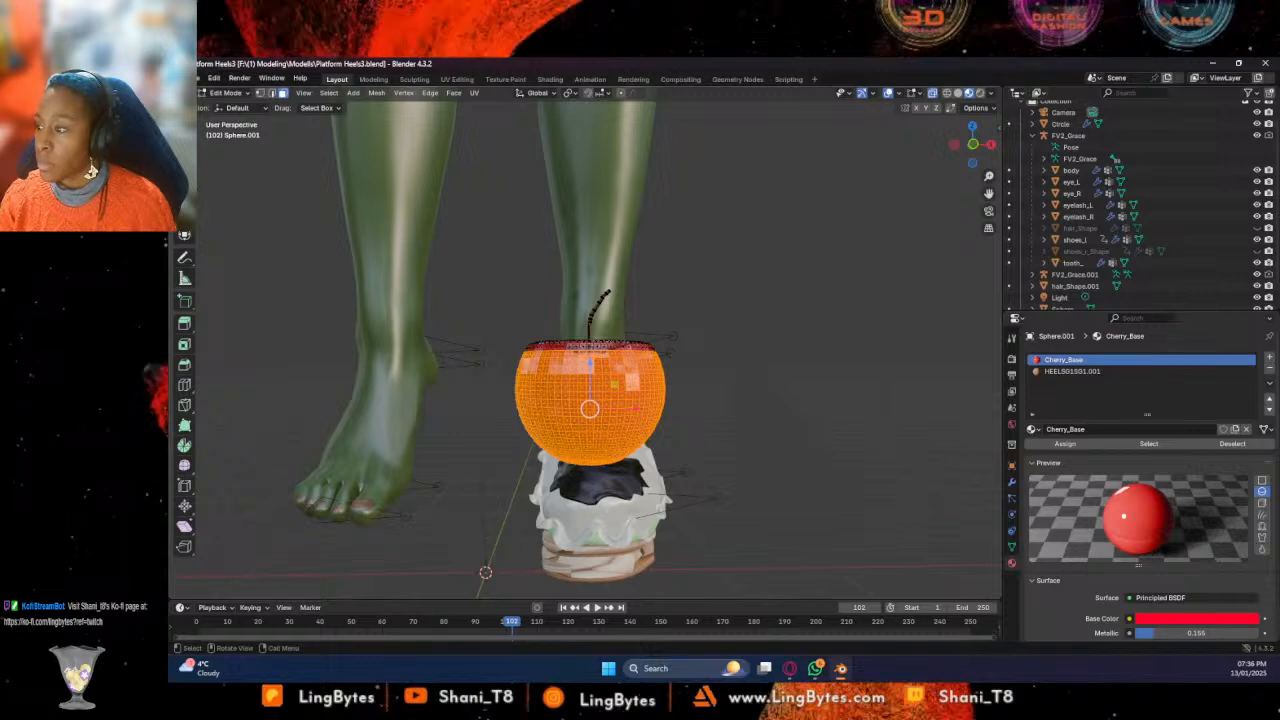
left_click(185, 234)
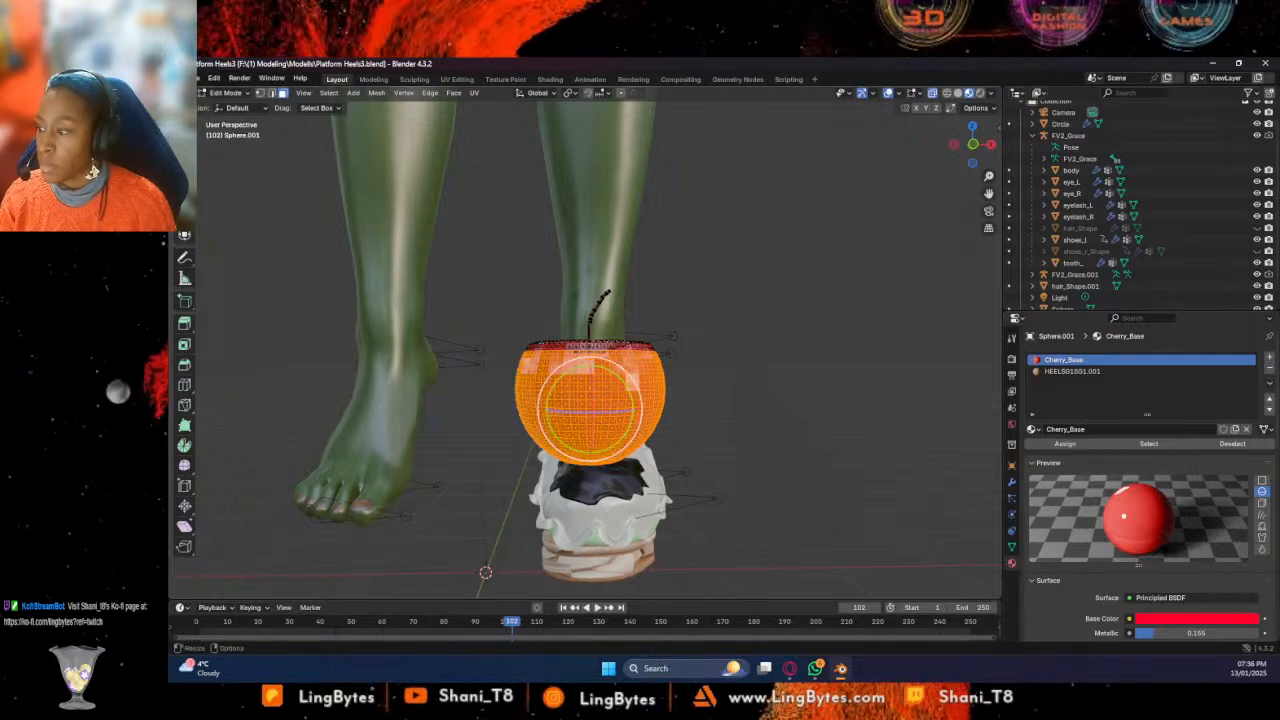
left_click_drag(632, 396, 632, 393)
left_click(184, 174)
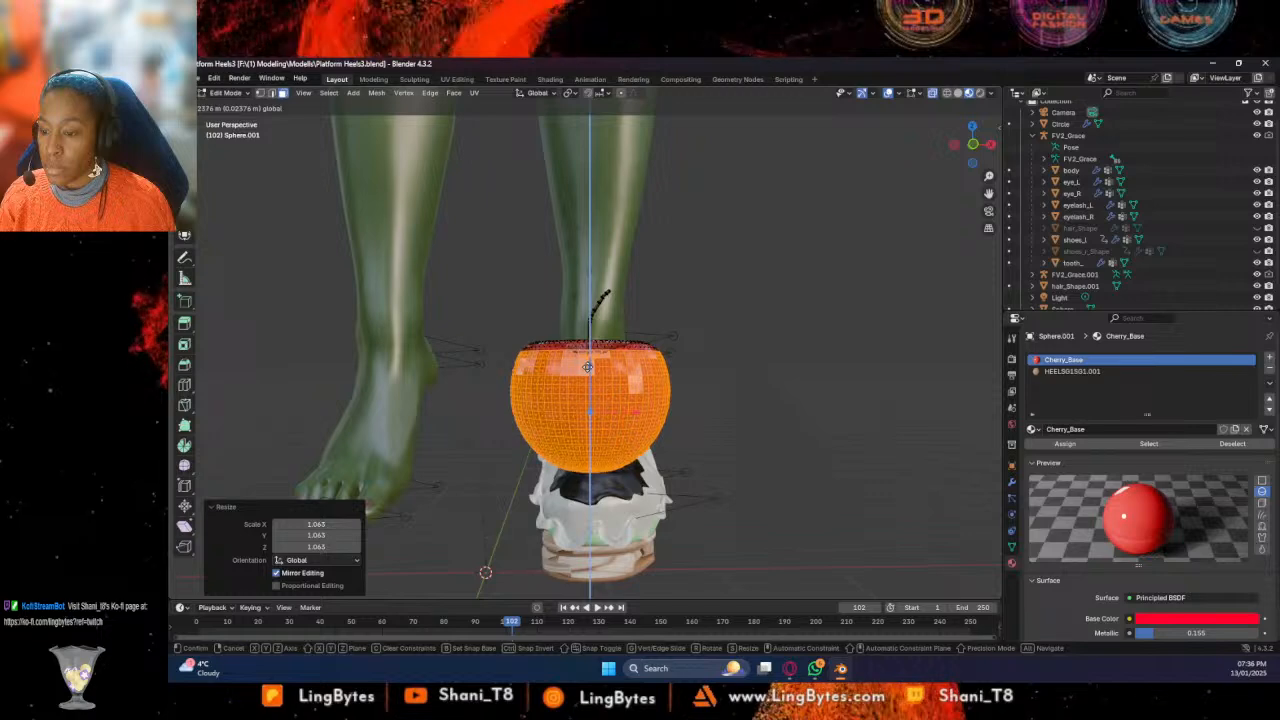
Box-select a lower portion of the cherry's body, scale it uniformly by 1.005 and move it slightly down along Z
left_click(727, 492)
left_click_drag(730, 537, 454, 367)
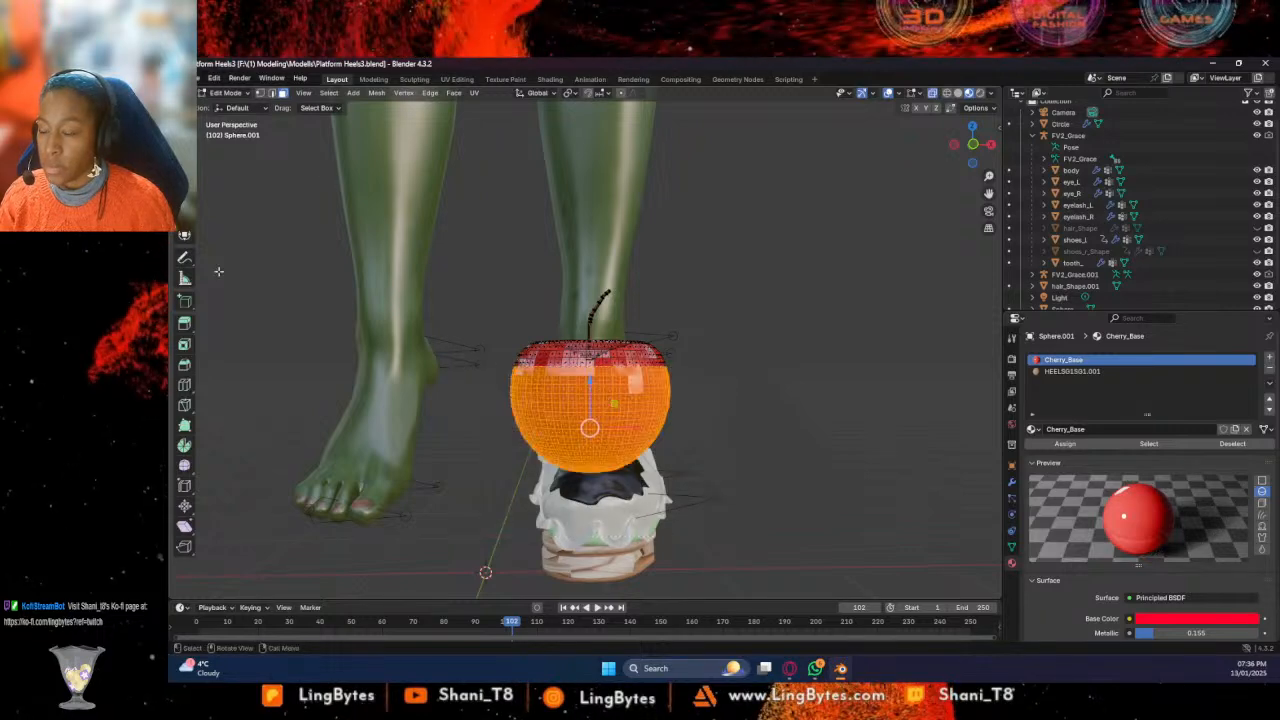
key("s")
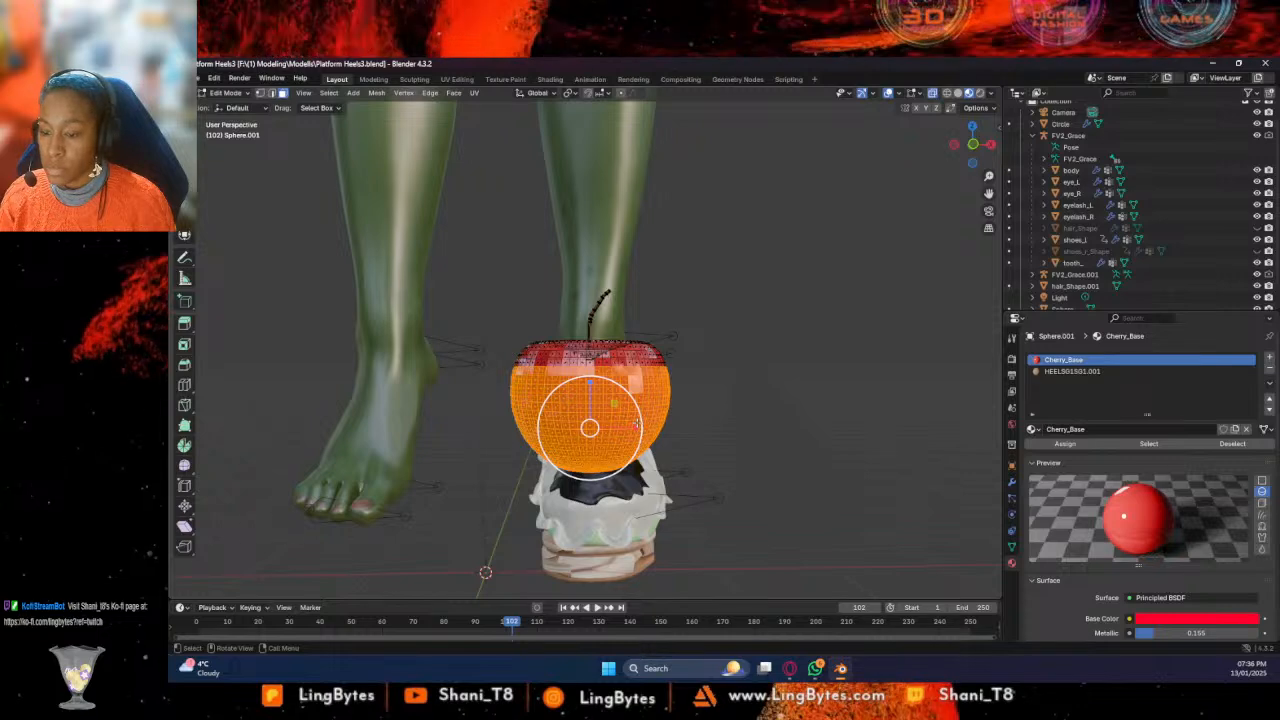
key("s")
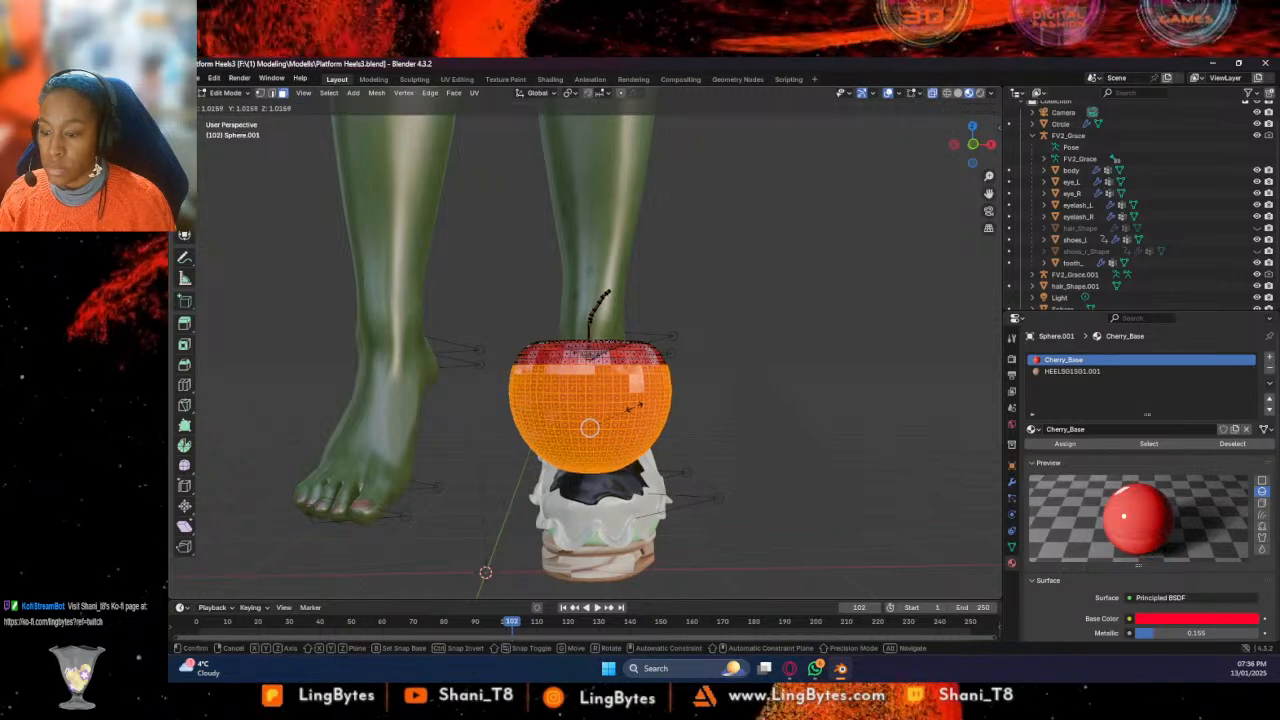
left_click(633, 407)
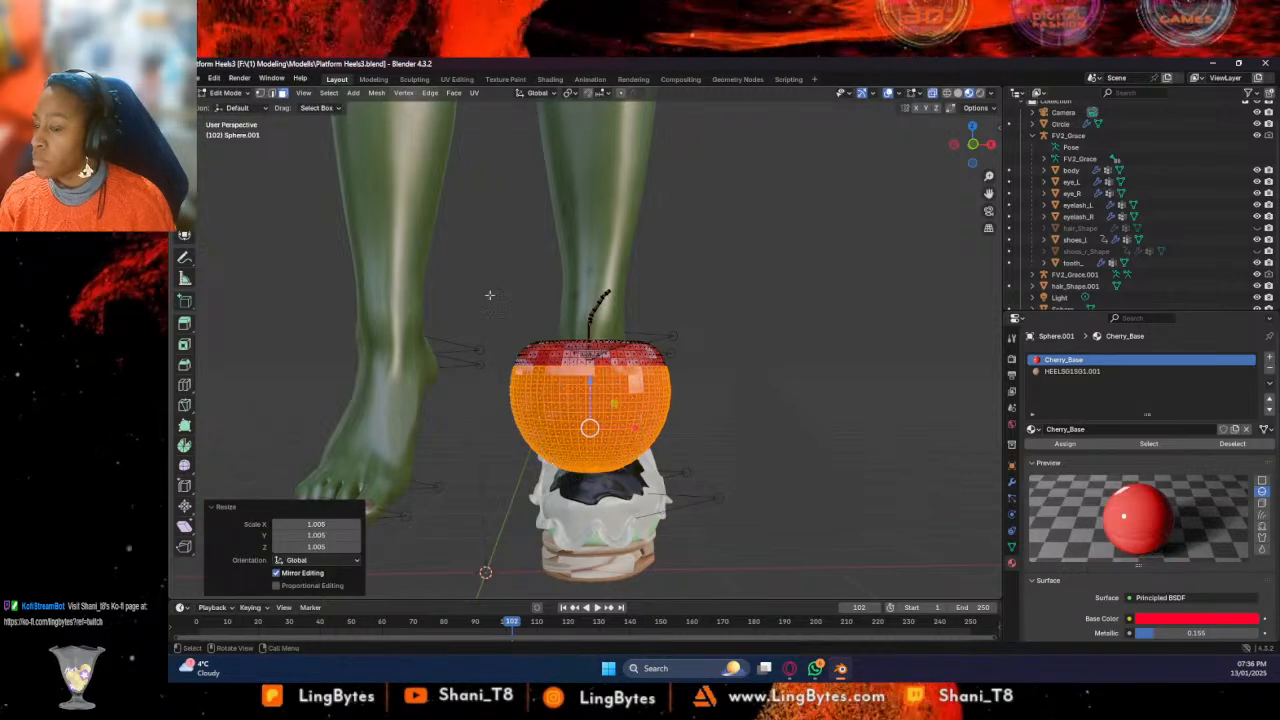
key("g")
key("z")
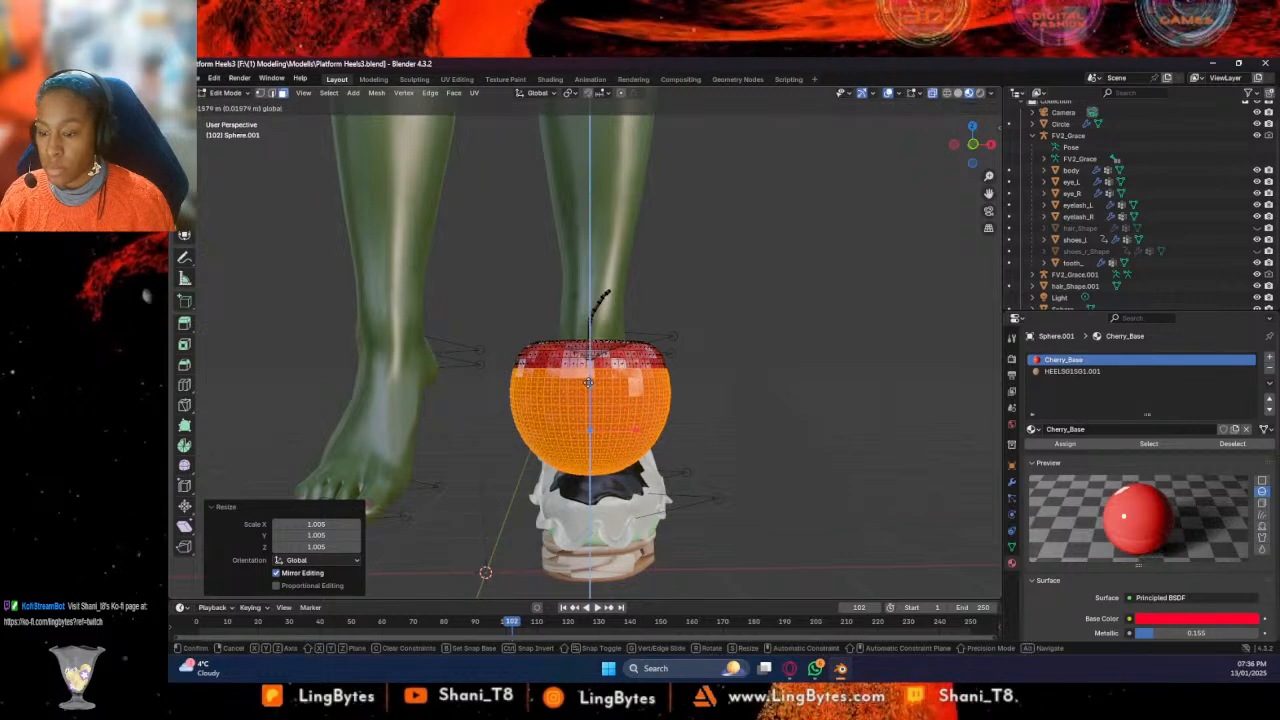
left_click(663, 378)
Pick a red face on the cherry and select all faces with the same material using Select Similar
mouse_move(663, 395)
middle_mouse_down()
mouse_move(674, 410)
mouse_move(557, 418)
mouse_move(666, 343)
mouse_move(681, 429)
mouse_move(676, 412)
middle_mouse_up()
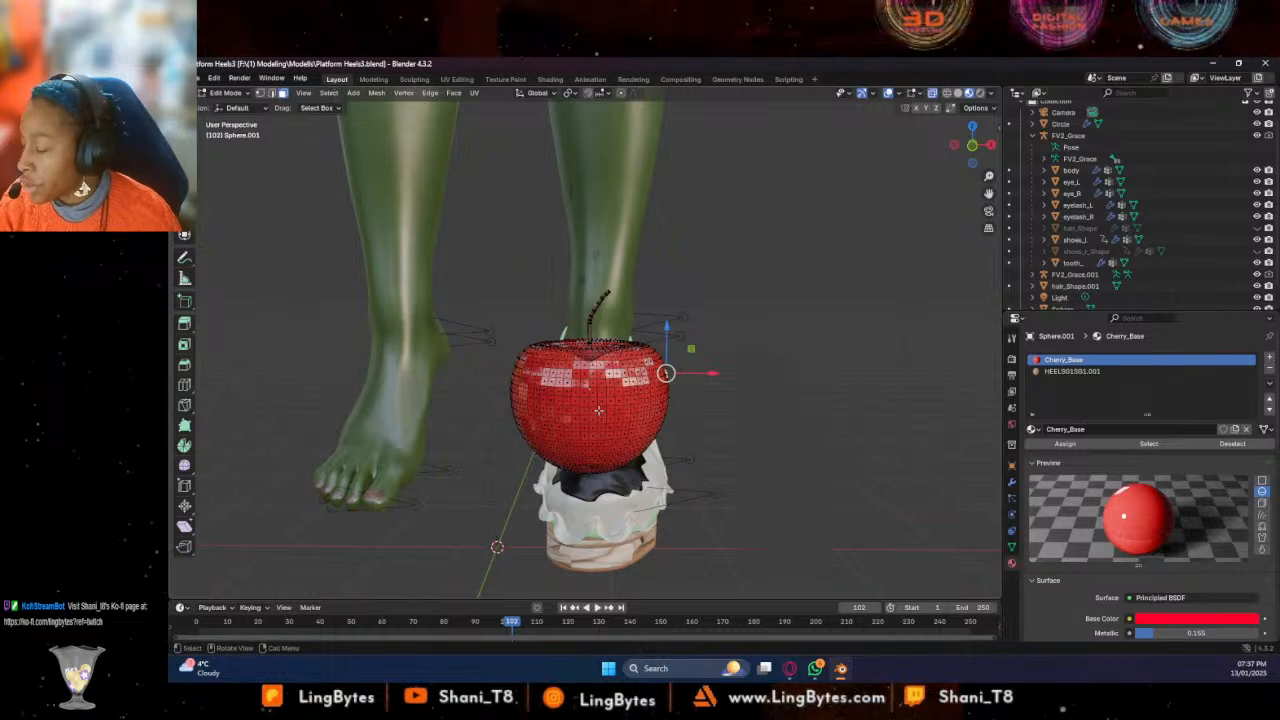
right_click(562, 392)
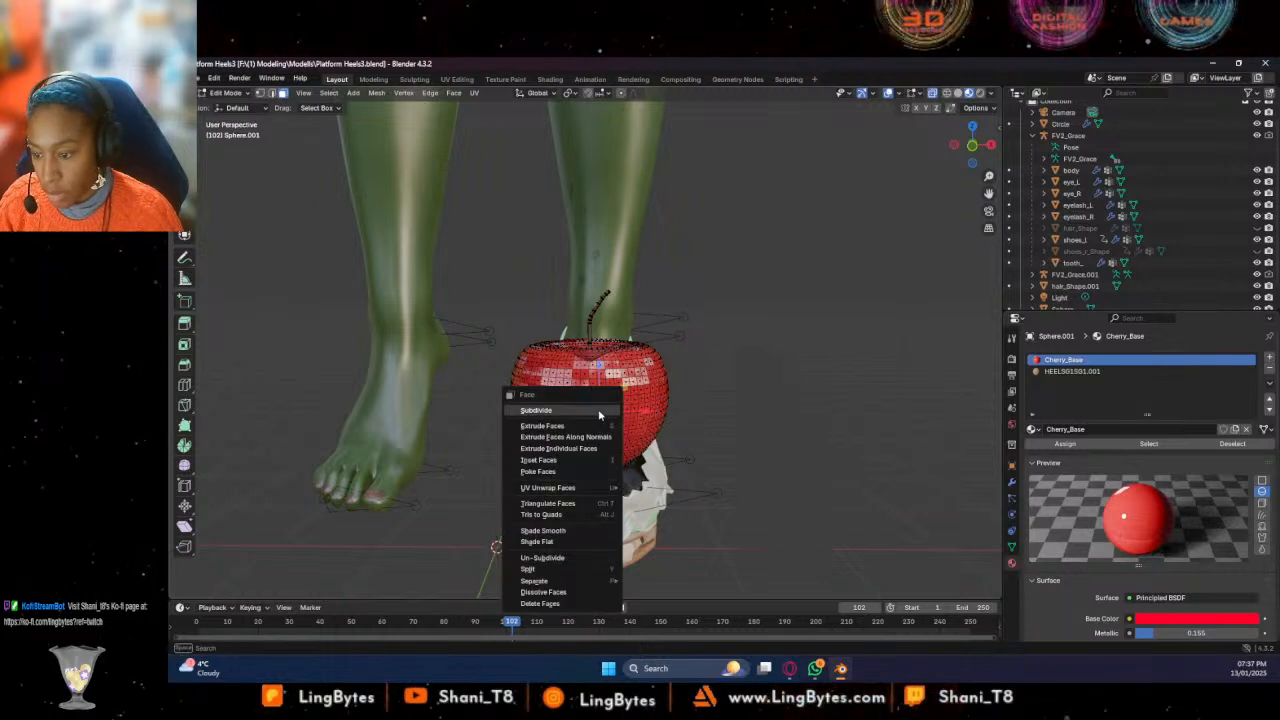
left_click(334, 94)
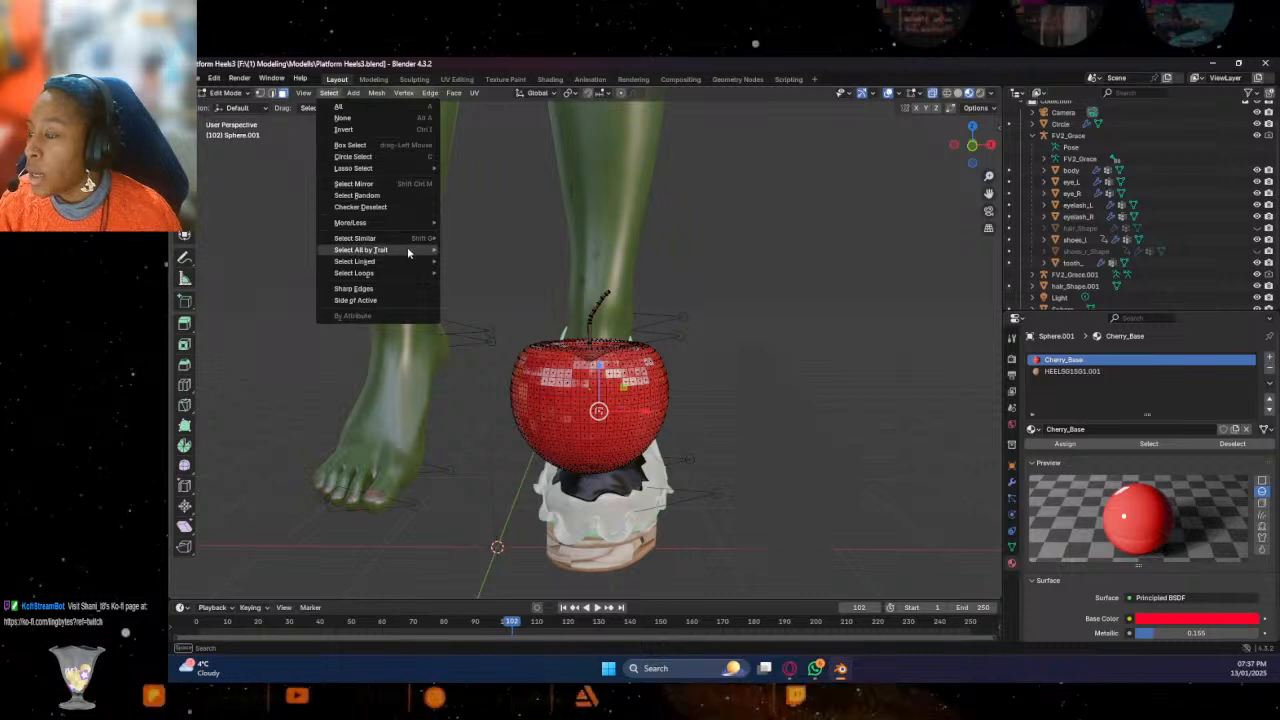
mouse_move(407, 240)
left_click(521, 235)
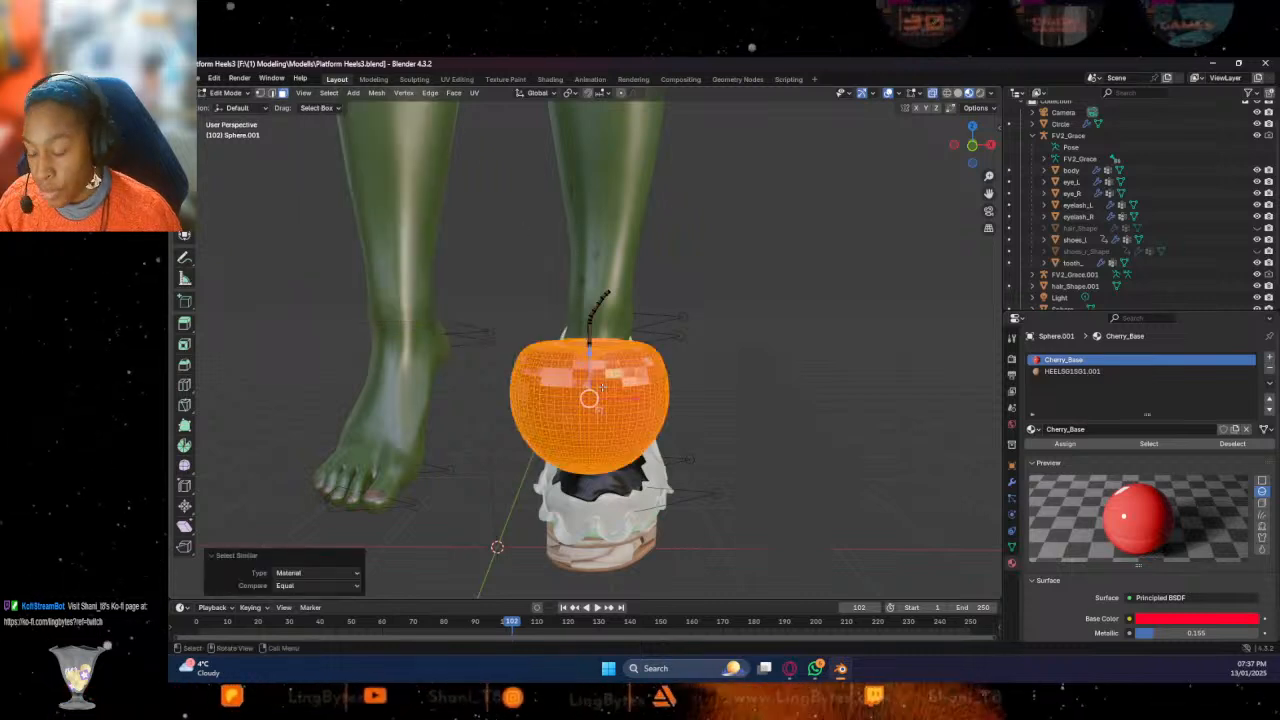
Subdivide the cherry's selected red faces and clear the selection
right_click(607, 438)
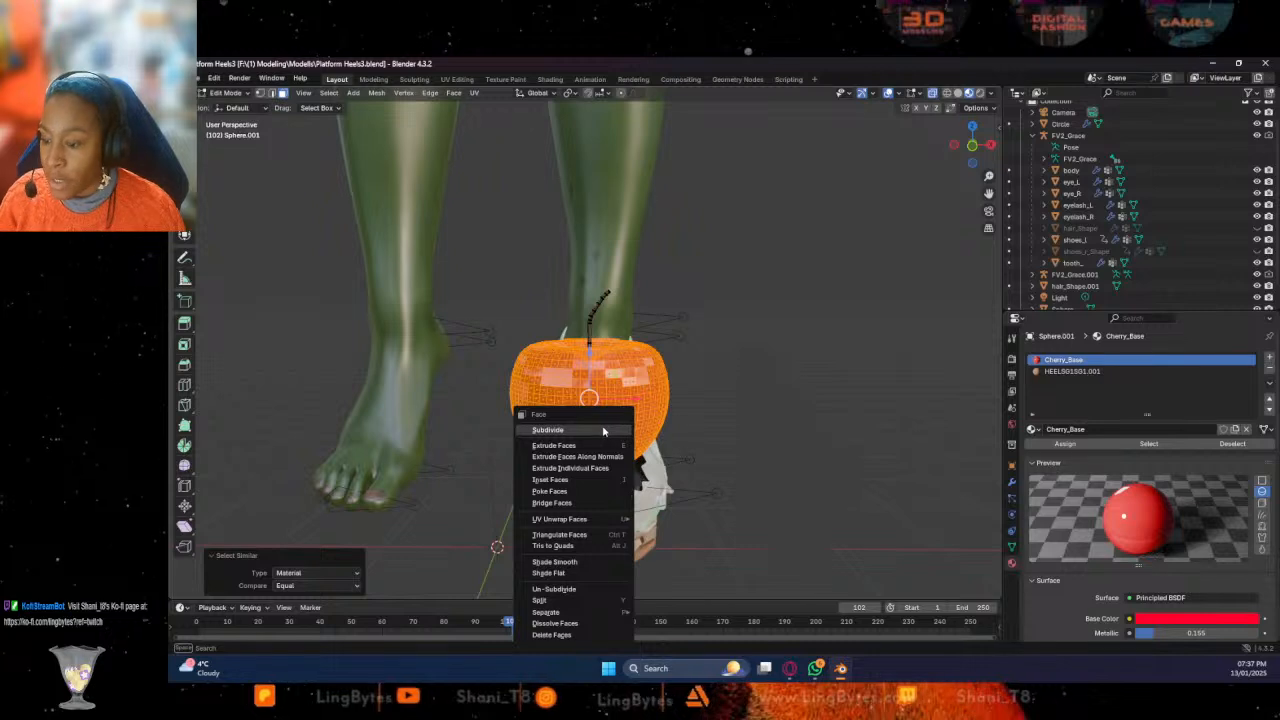
left_click(603, 430)
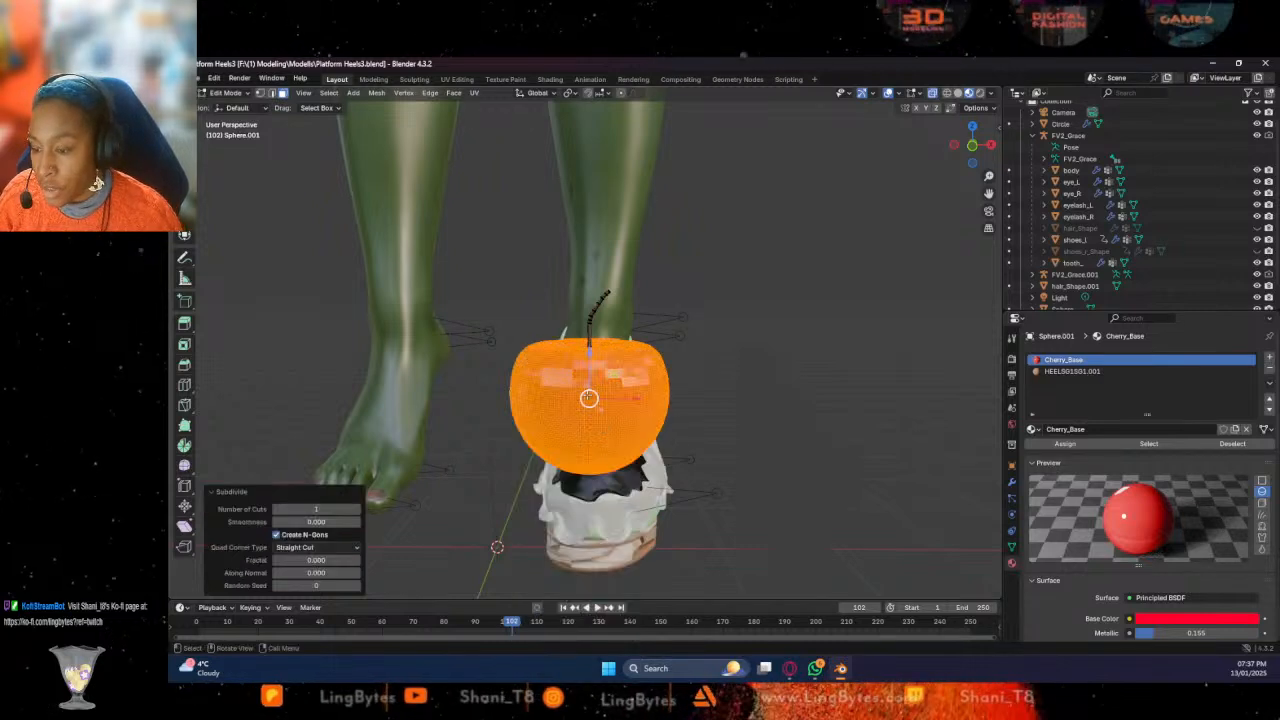
left_click(358, 510)
left_click(422, 458)
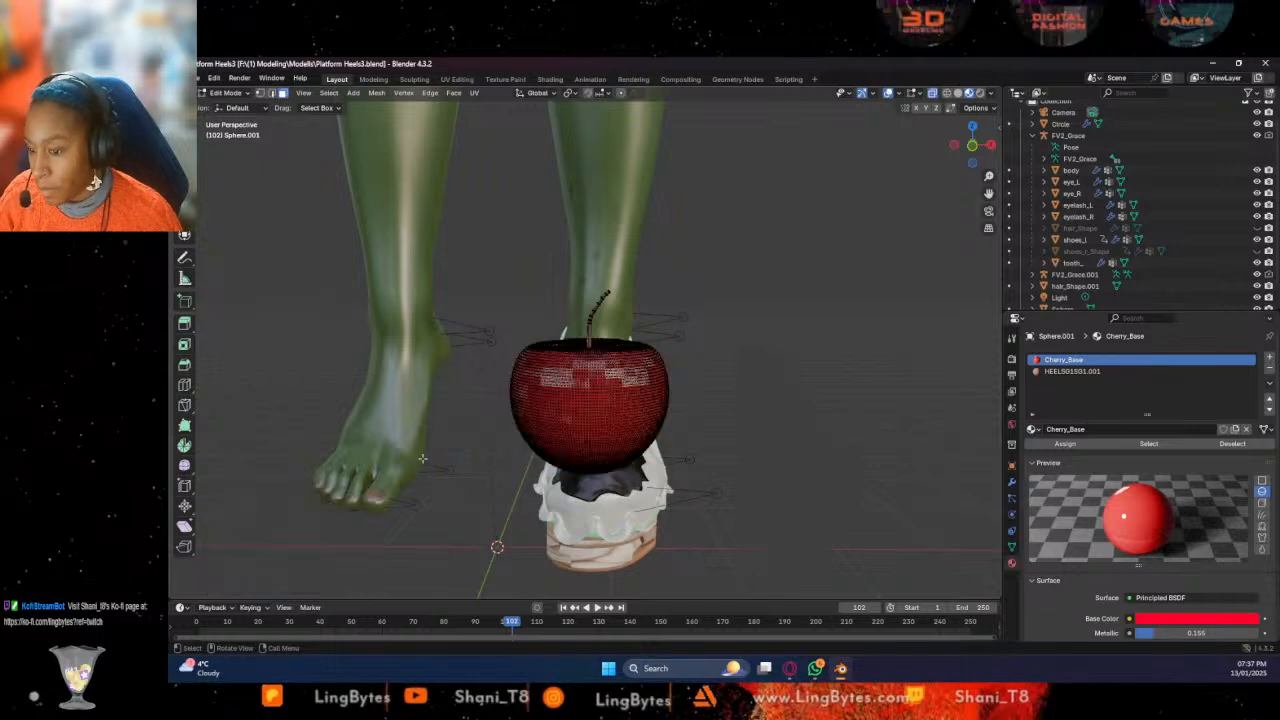
Switch to the Sculpting workspace and carve a crease from the stem toward the cherry's rim with the Draw Sharp brush at strength 0.600
left_click(413, 79)
scroll(631, 313, "down", 3)
middle_click_drag(640, 283, 632, 375)
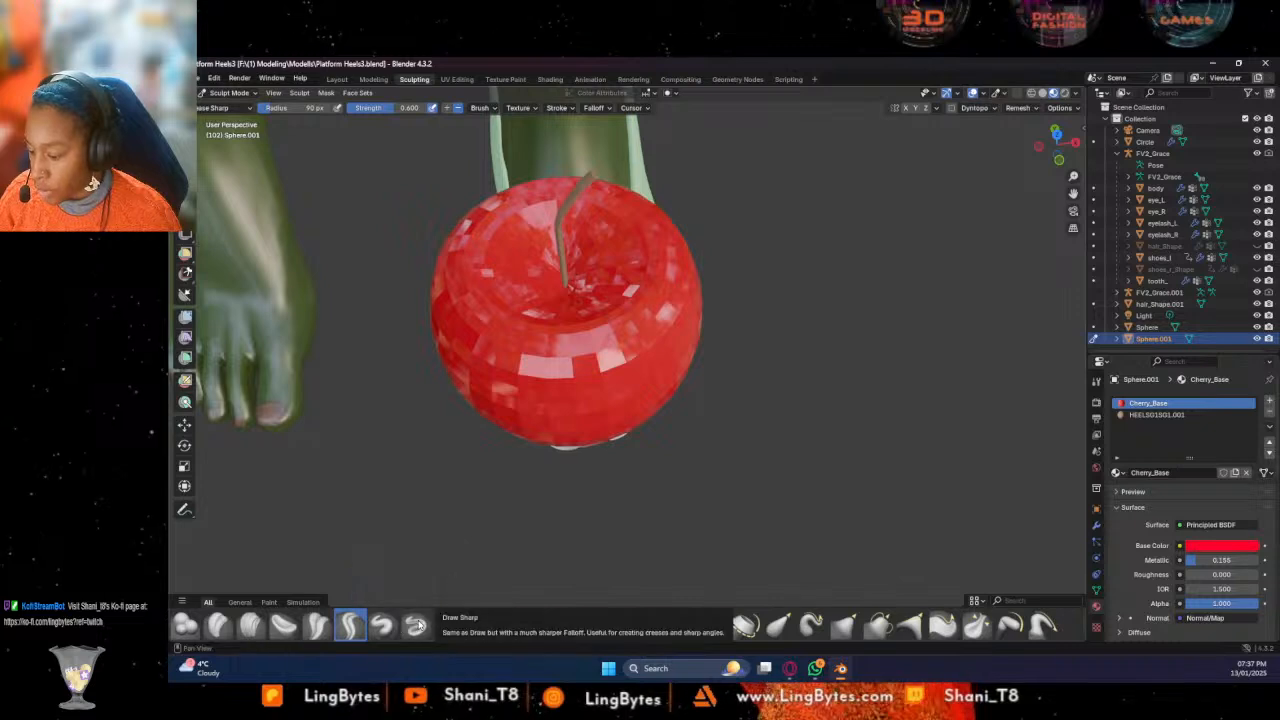
middle_click_drag(571, 423, 600, 343)
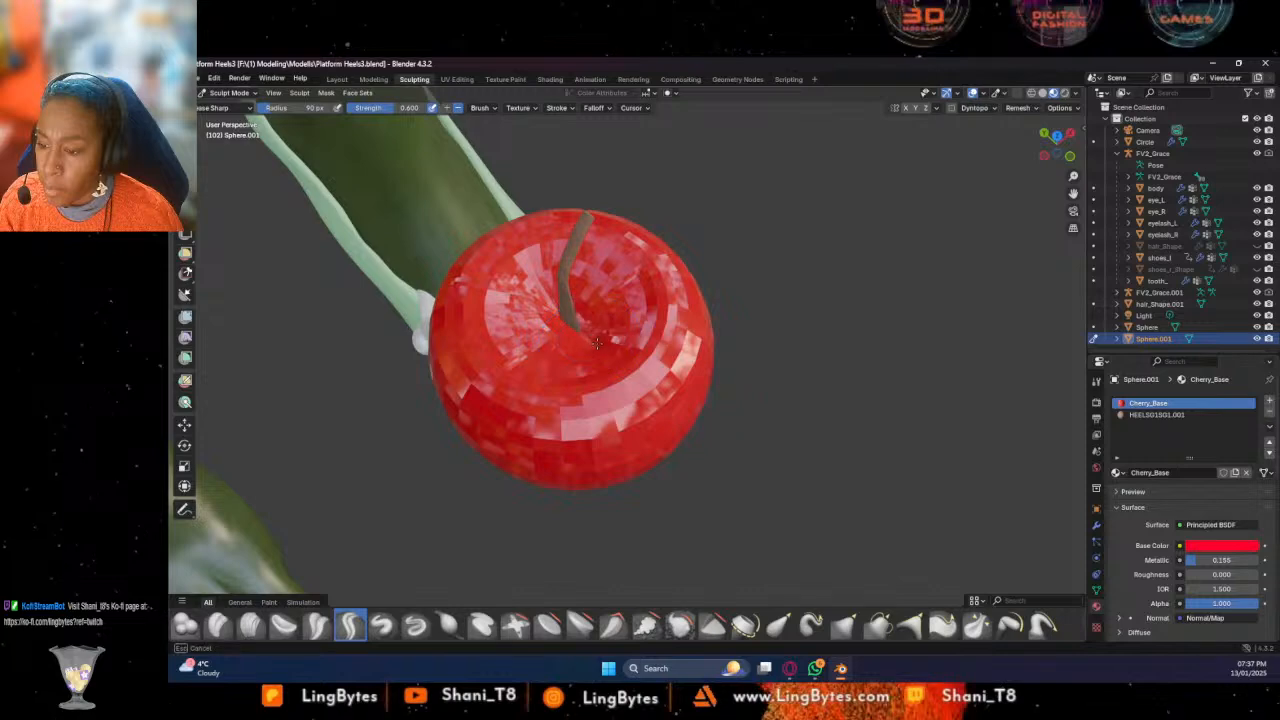
mouse_move(632, 357)
left_mouse_down()
mouse_move(645, 372)
mouse_move(627, 377)
left_mouse_up()
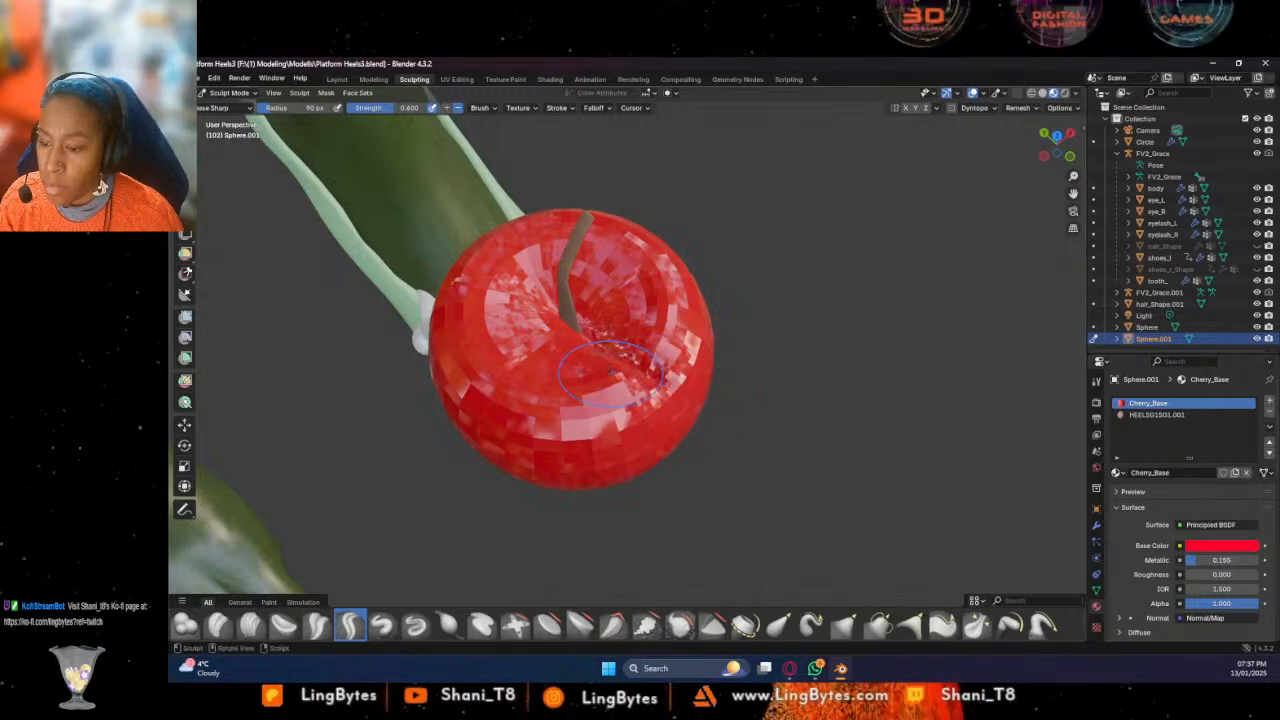
mouse_move(645, 378)
middle_mouse_down()
mouse_move(640, 263)
mouse_move(662, 246)
middle_mouse_up()
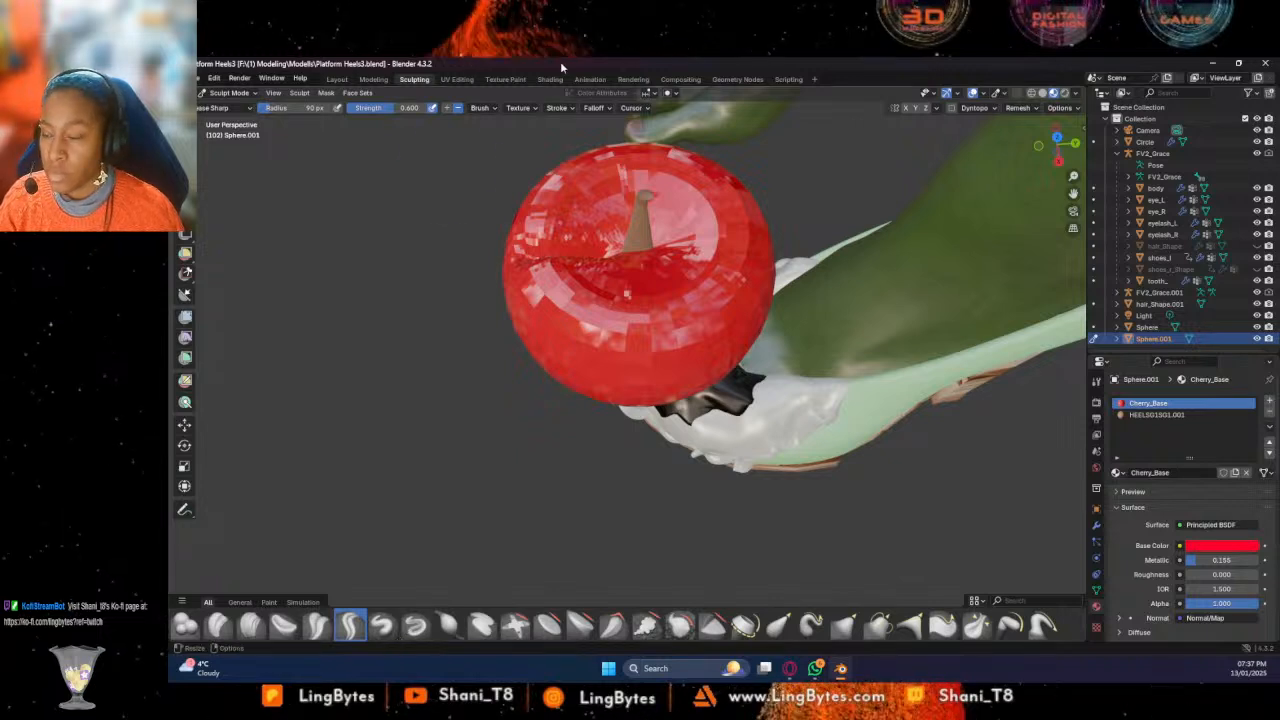
Extend the sharp crease from the stem across the cherry's top toward the side facing the foot
middle_click_drag(408, 261, 665, 287)
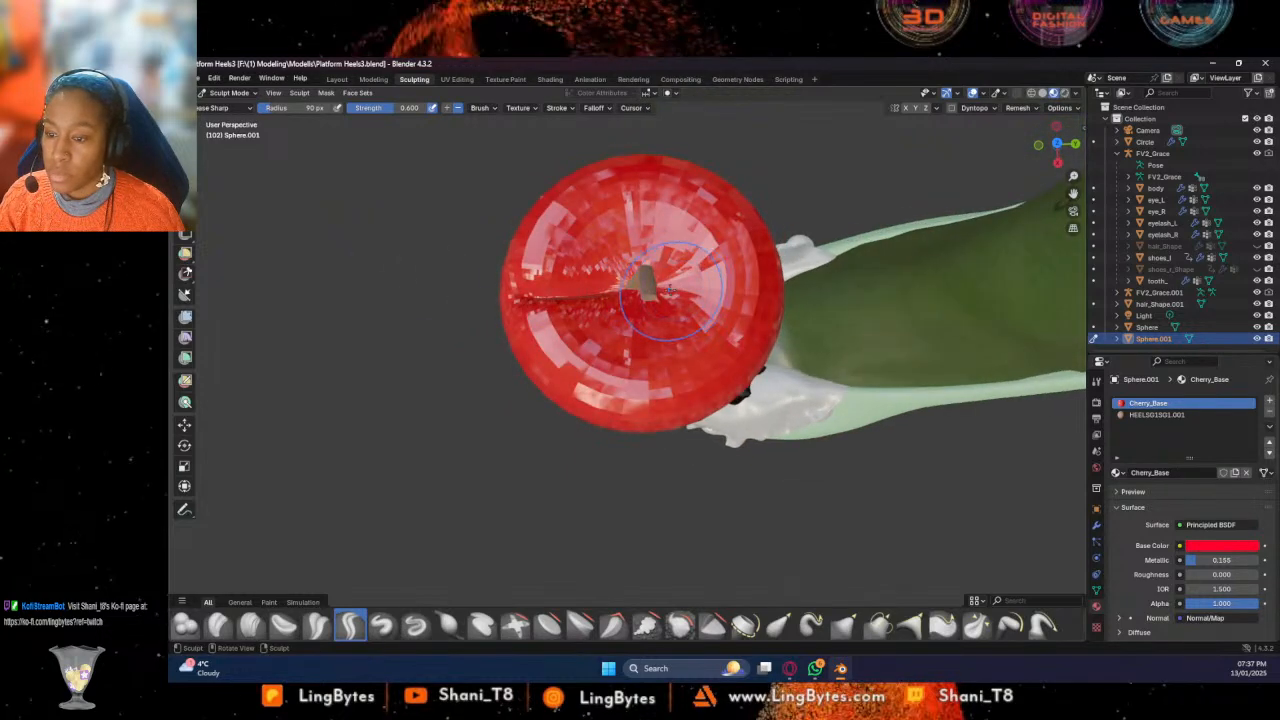
left_click_drag(665, 287, 787, 268)
mouse_move(787, 268)
middle_mouse_down()
mouse_move(789, 287)
mouse_move(680, 370)
middle_mouse_up()
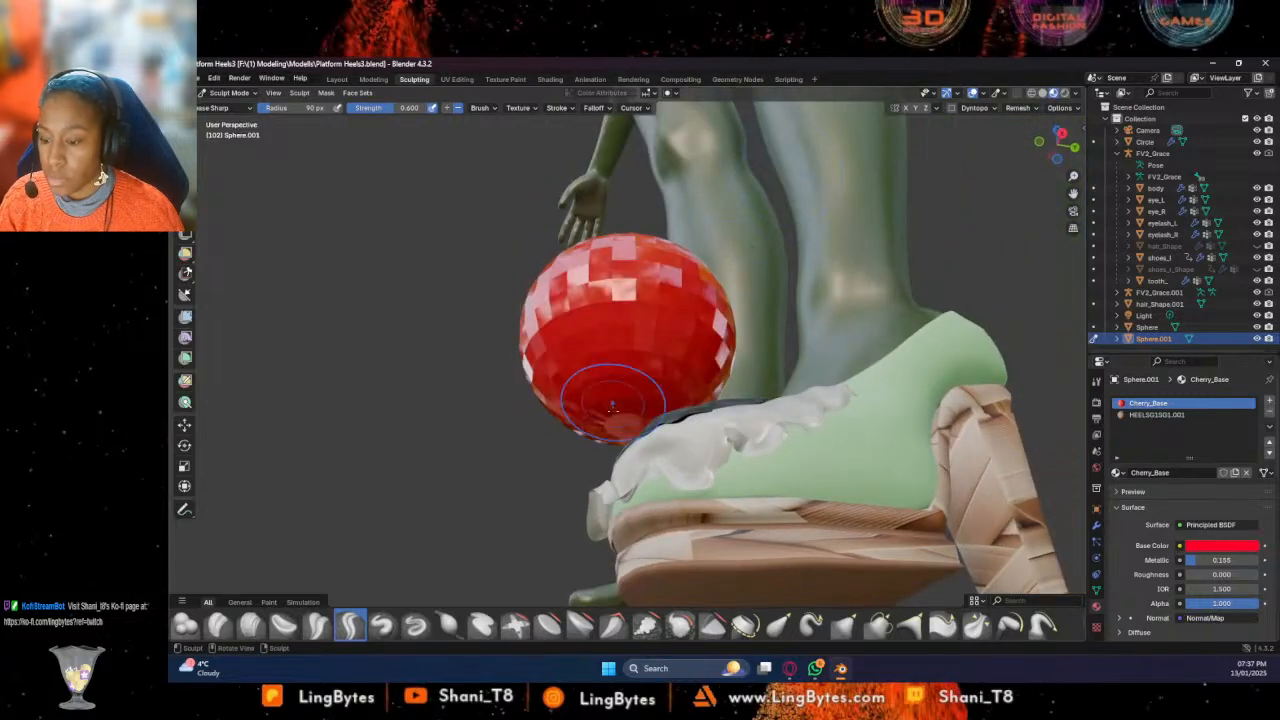
middle_click_drag(634, 424, 626, 470)
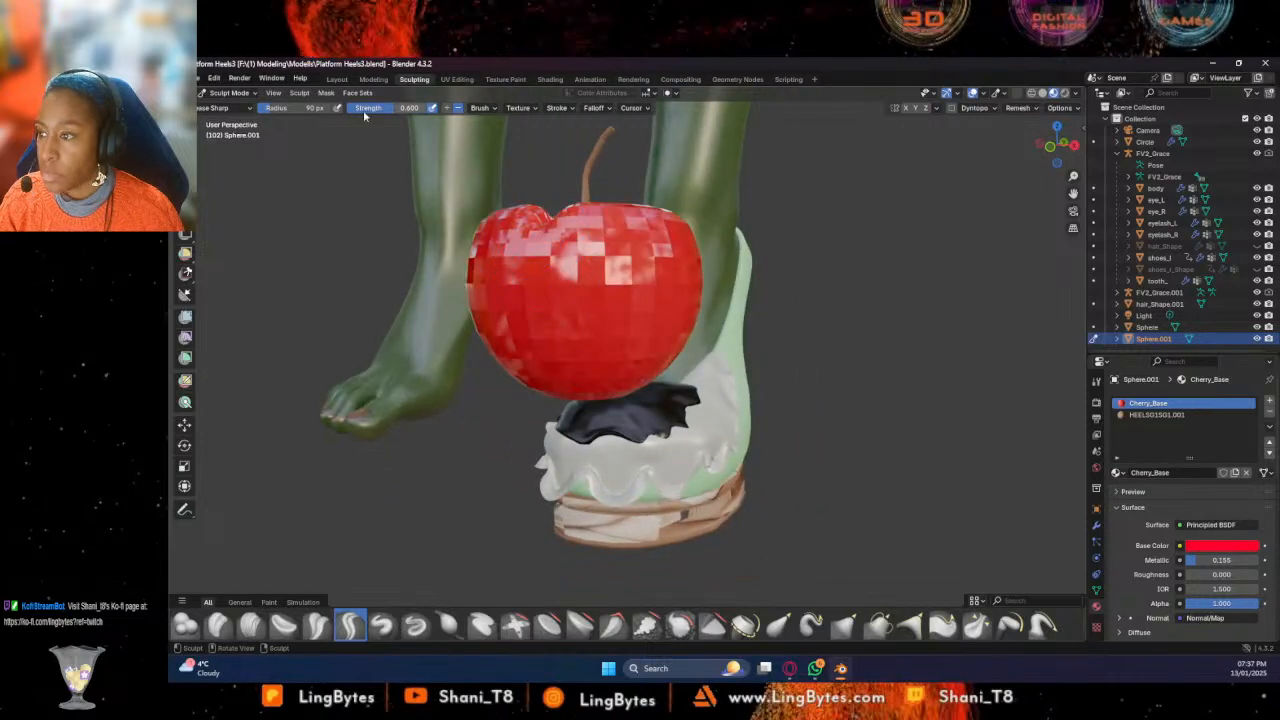
Set the Draw Sharp strength to 0.283 and sculpt the crease down the cherry's side facing the foot
left_click_drag(378, 112, 340, 112)
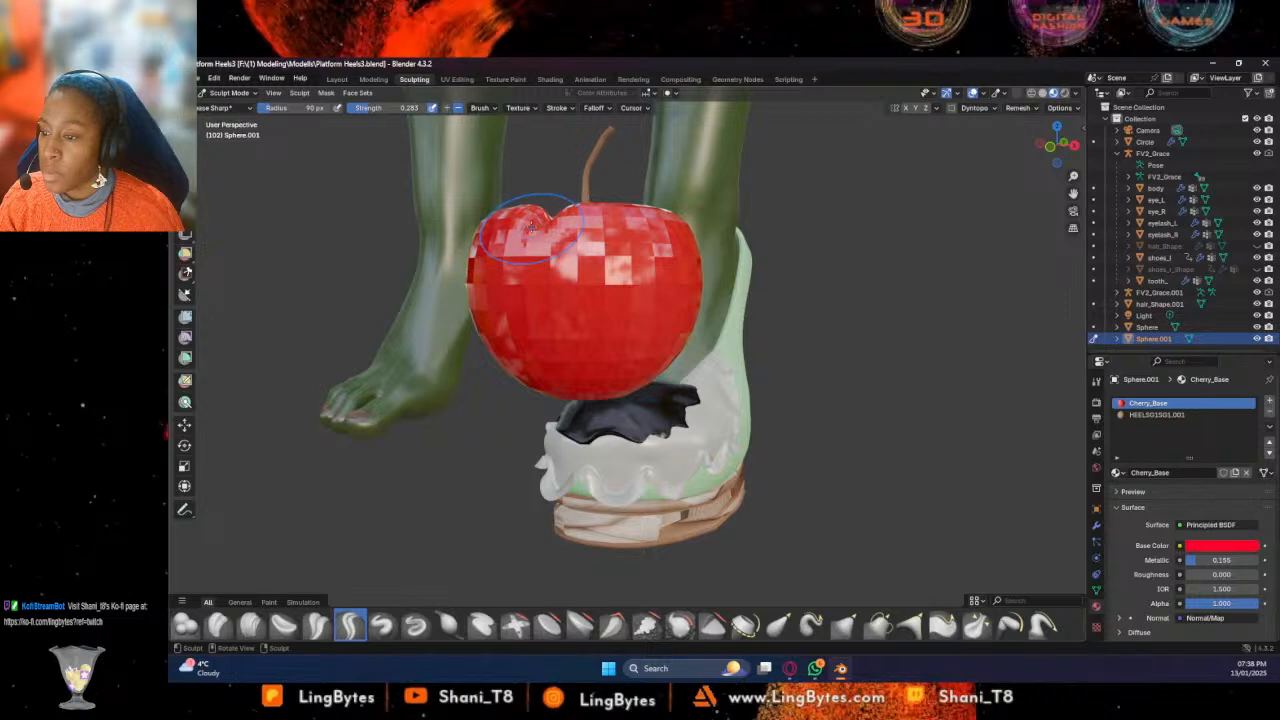
middle_click_drag(560, 372, 587, 405)
middle_click_drag(560, 345, 680, 398)
left_click_drag(680, 399, 687, 390)
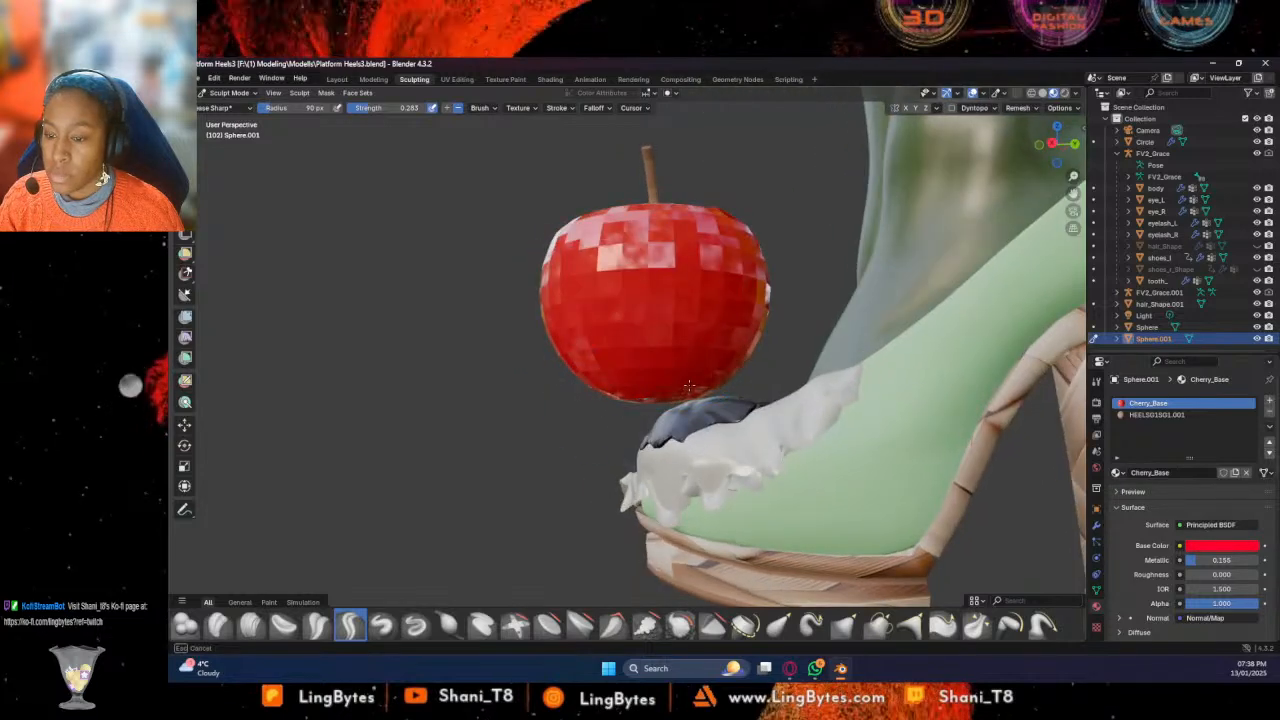
left_click_drag(714, 340, 721, 308)
middle_click_drag(720, 314, 711, 290)
mouse_move(715, 211)
left_mouse_down()
mouse_move(734, 252)
mouse_move(714, 349)
left_mouse_up()
mouse_move(714, 349)
middle_mouse_down()
mouse_move(904, 371)
mouse_move(802, 392)
middle_mouse_up()
scroll(822, 375, "down", 3)
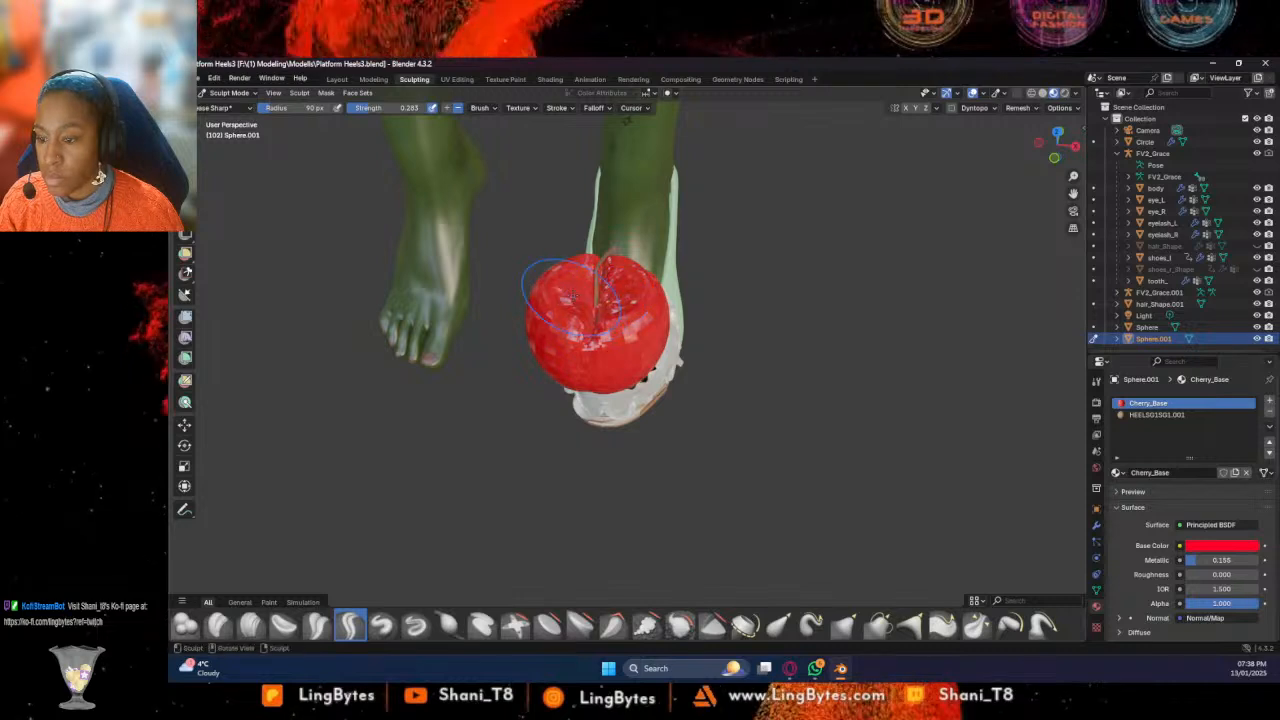
Change to the Draw brush at strength 0.500 and smooth the creased top and sides of the cherry
key("x")
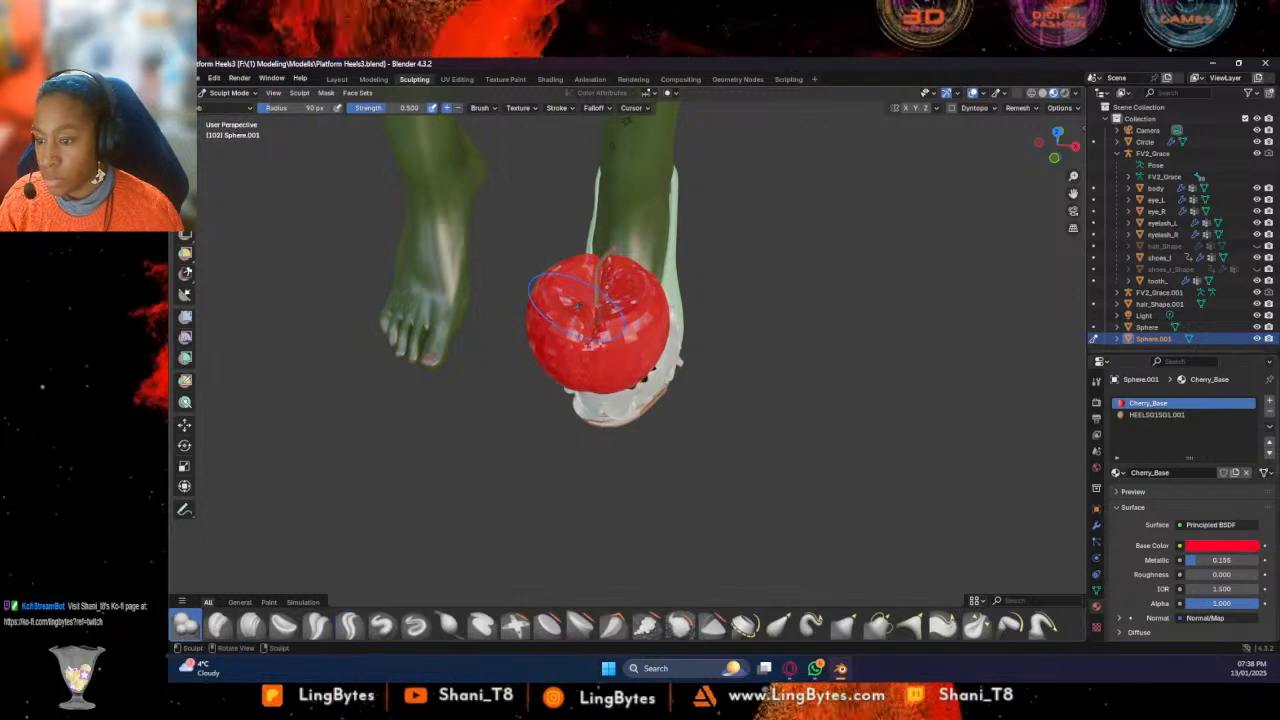
mouse_move(573, 324)
left_mouse_down("shift")
mouse_move(572, 312)
mouse_move(545, 311)
mouse_move(645, 282)
left_mouse_up("shift")
middle_click_drag(645, 283, 676, 309)
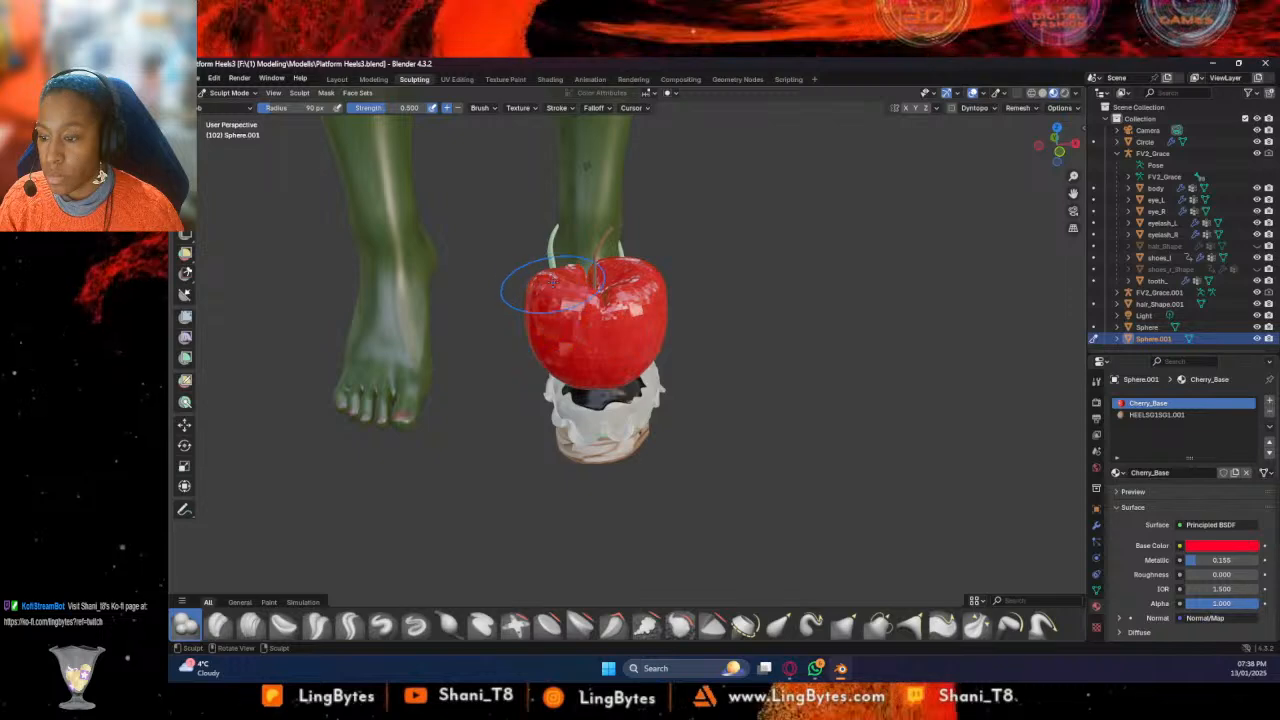
middle_click_drag(557, 293, 585, 292)
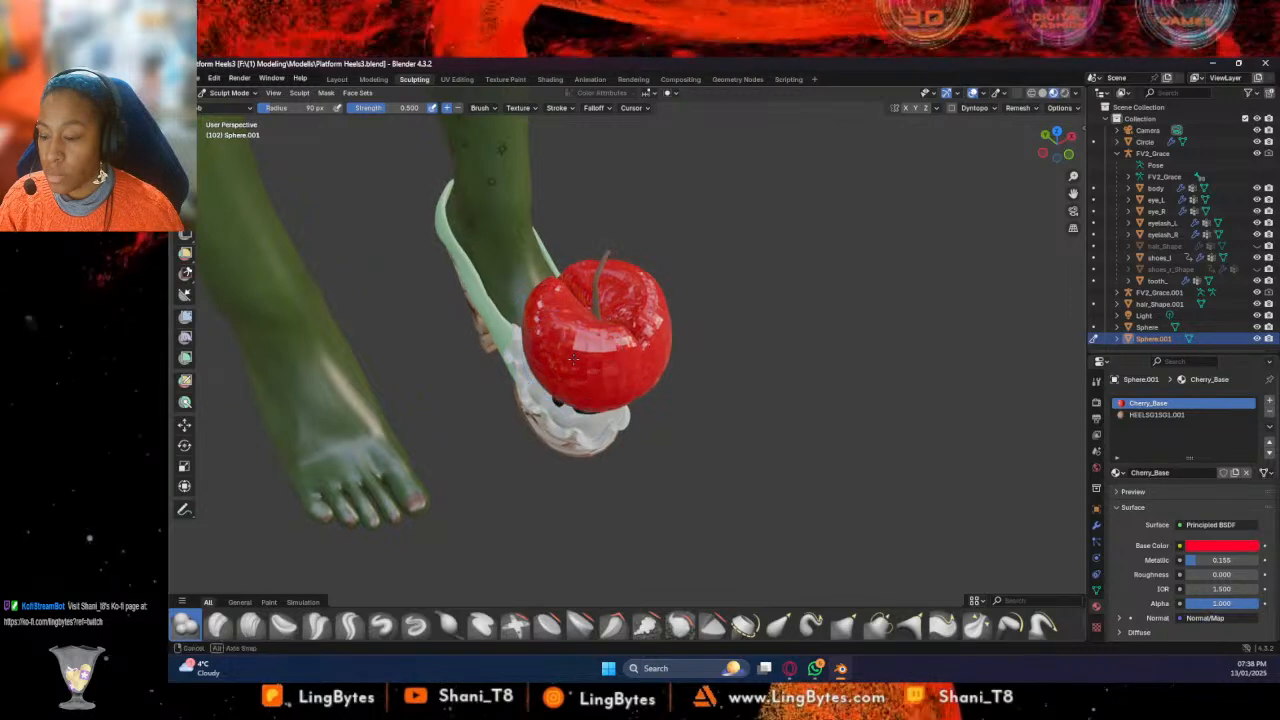
middle_click_drag(545, 330, 567, 343)
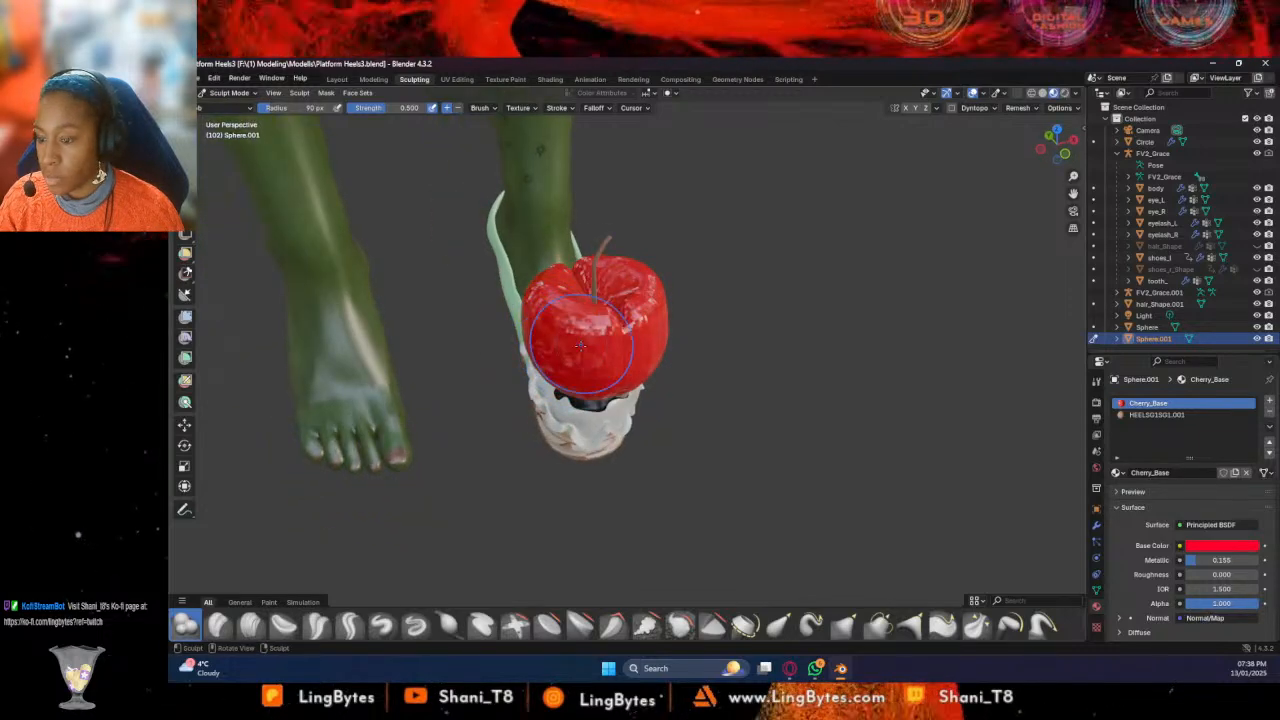
middle_click_drag(553, 352, 678, 287)
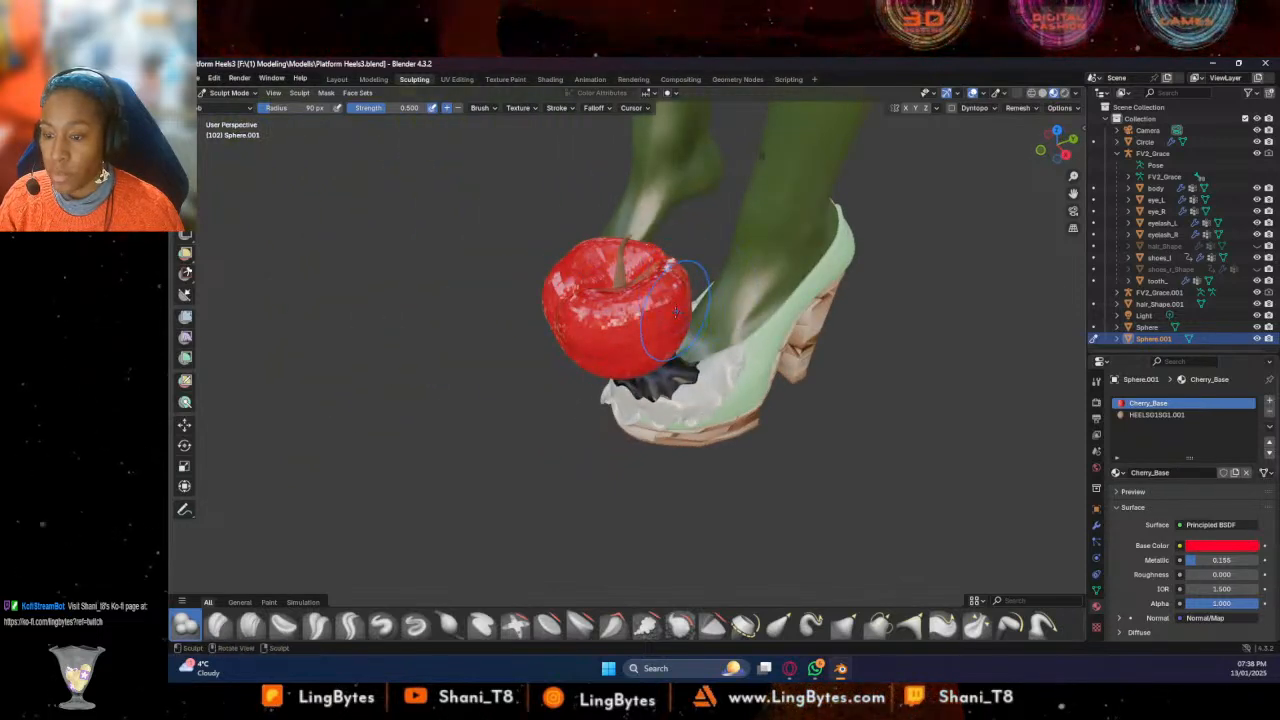
middle_click_drag(632, 342, 641, 322)
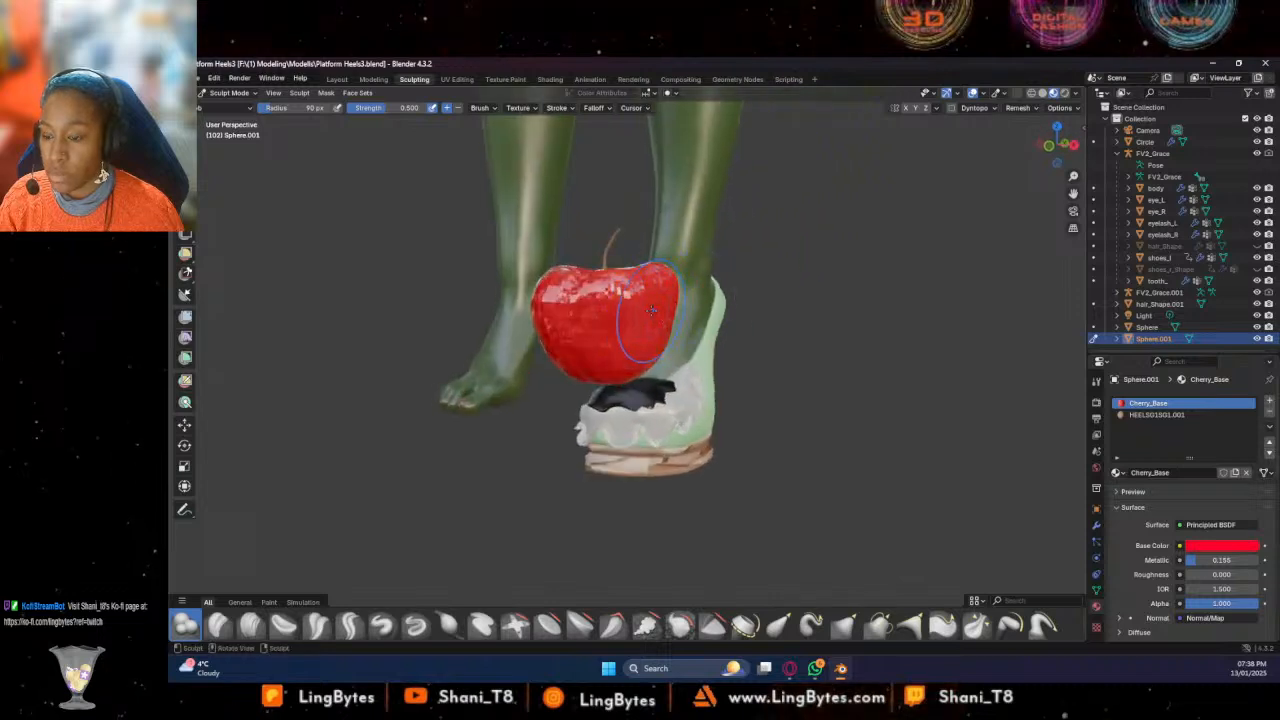
left_click_drag(629, 313, 622, 310)
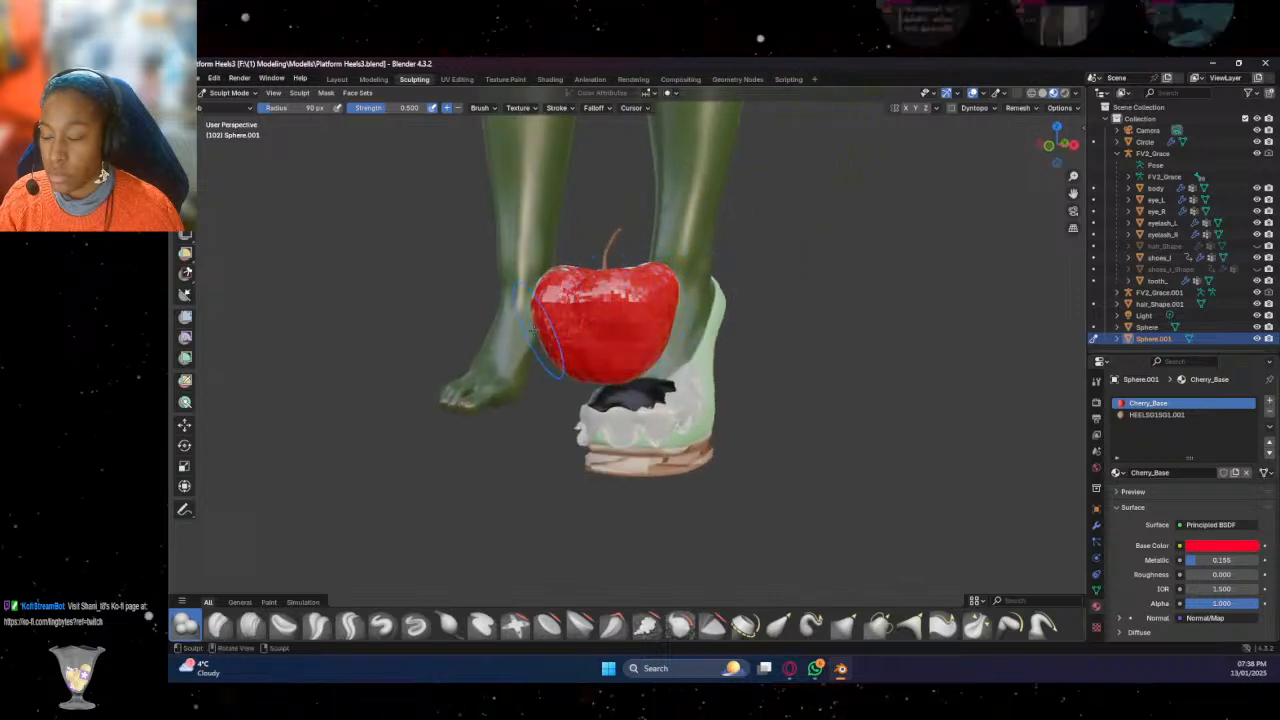
Set the brush radius to 233 px, try a broad inverted stroke on the cherry's side and undo it
left_click_drag(291, 109, 312, 109)
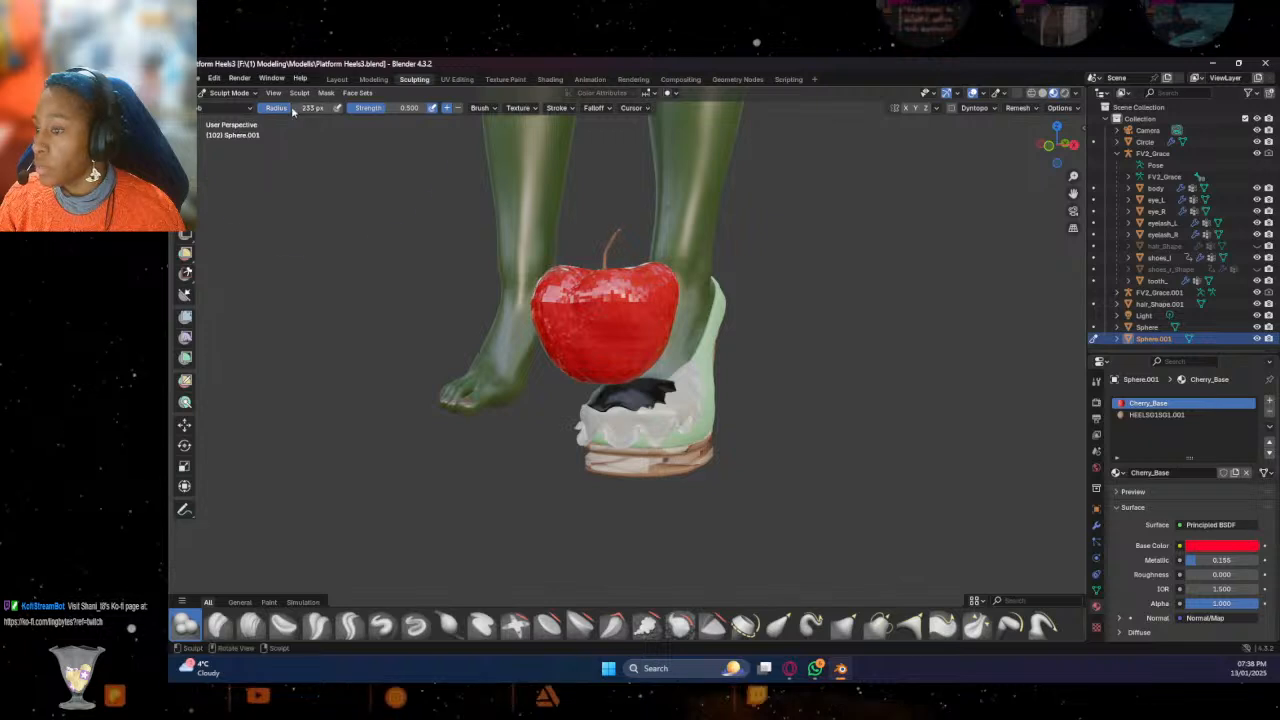
left_click_drag(660, 302, 684, 326, "ctrl")
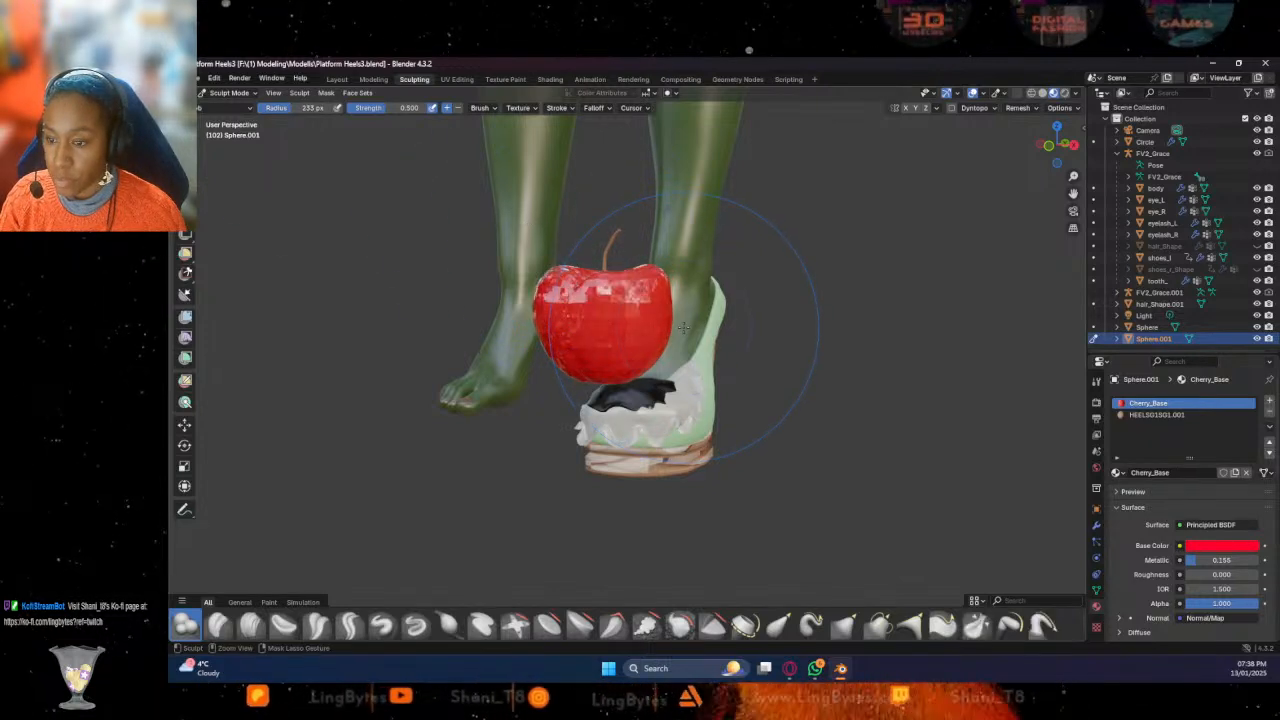
key("ctrl+z")
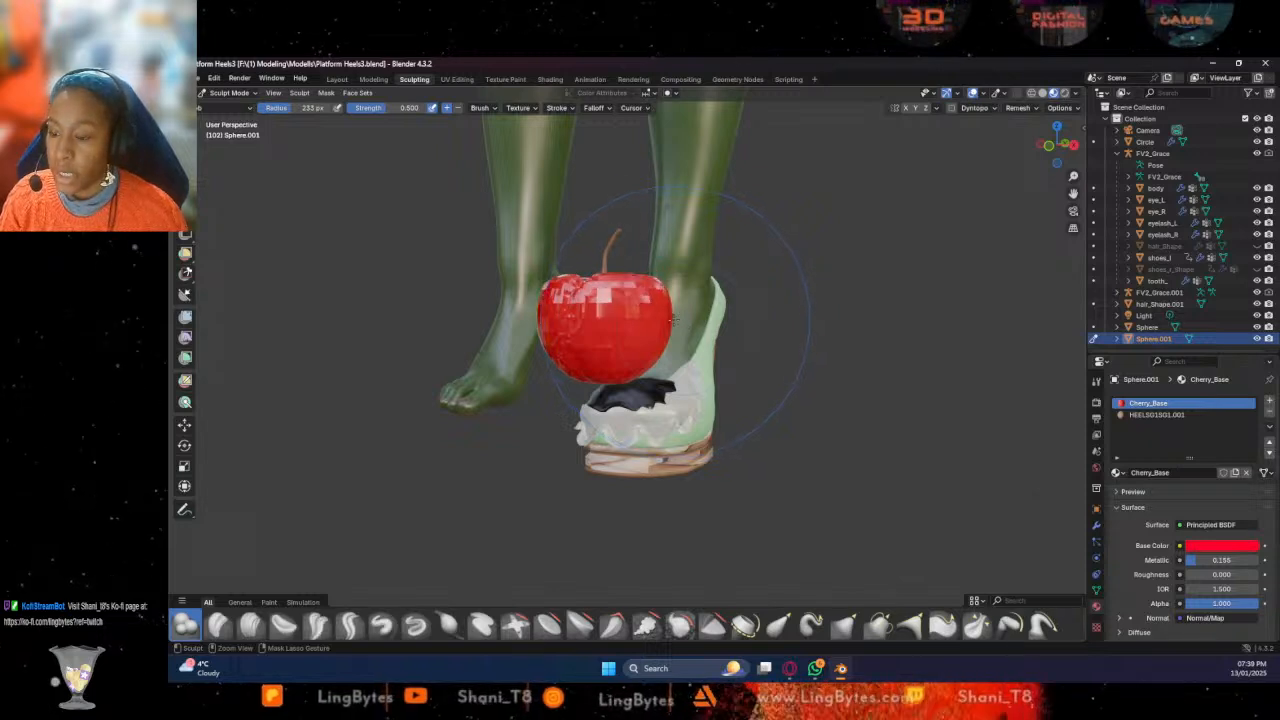
Smooth the cherry's body and top crease from several sides with the Smooth brush at radius 233 px and strength 0.700
mouse_move(677, 321)
middle_mouse_down()
mouse_move(632, 355)
mouse_move(598, 345)
mouse_move(603, 318)
middle_mouse_up()
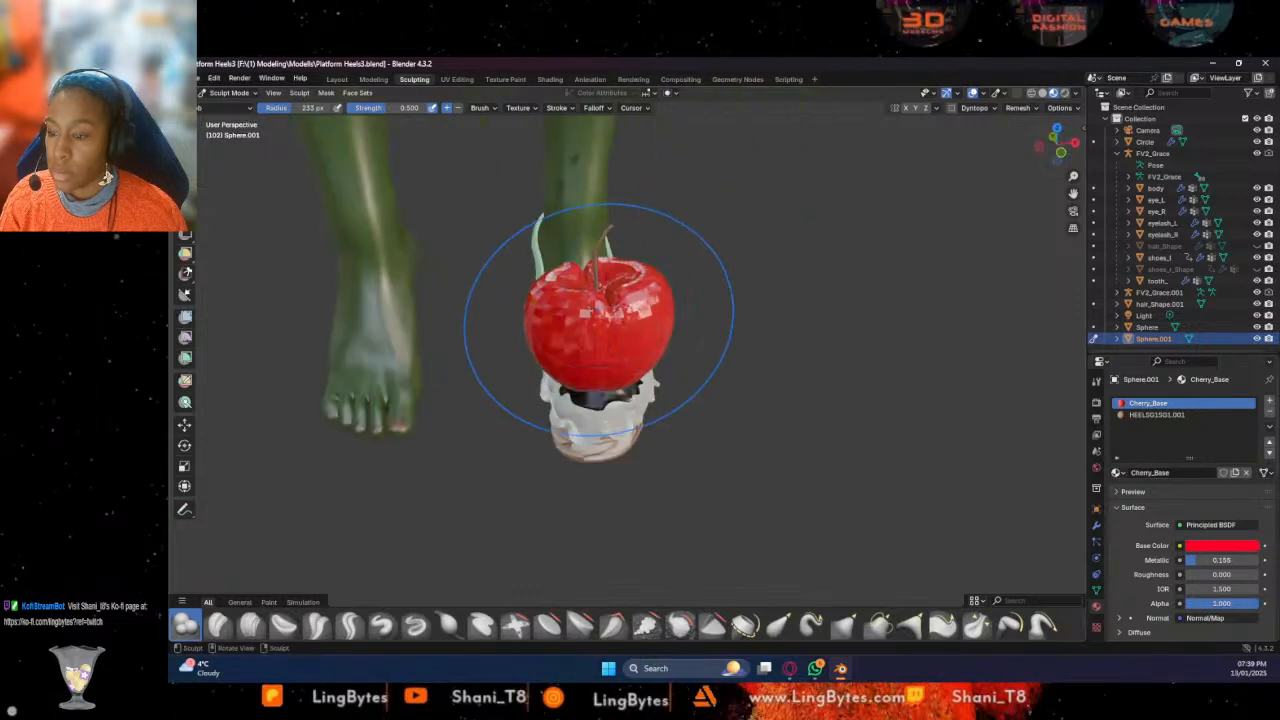
middle_click_drag(600, 270, 648, 282)
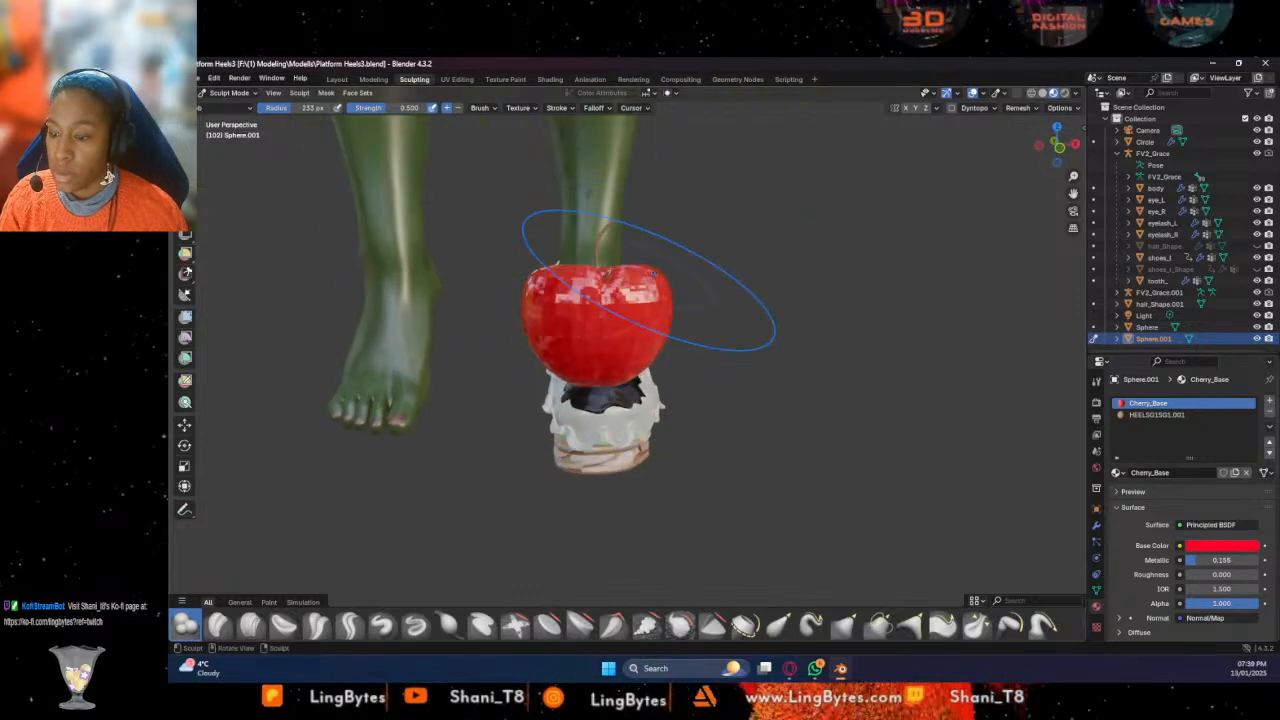
middle_click_drag(726, 306, 748, 293)
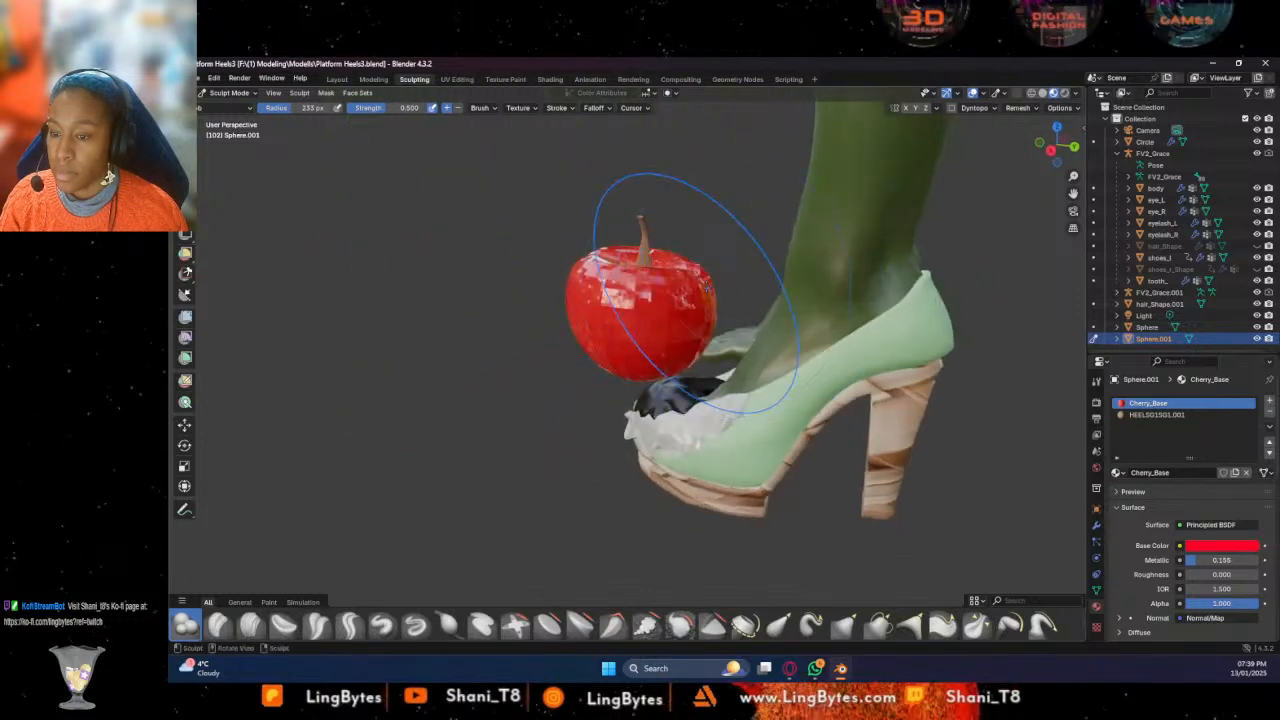
middle_click_drag(456, 232, 522, 242)
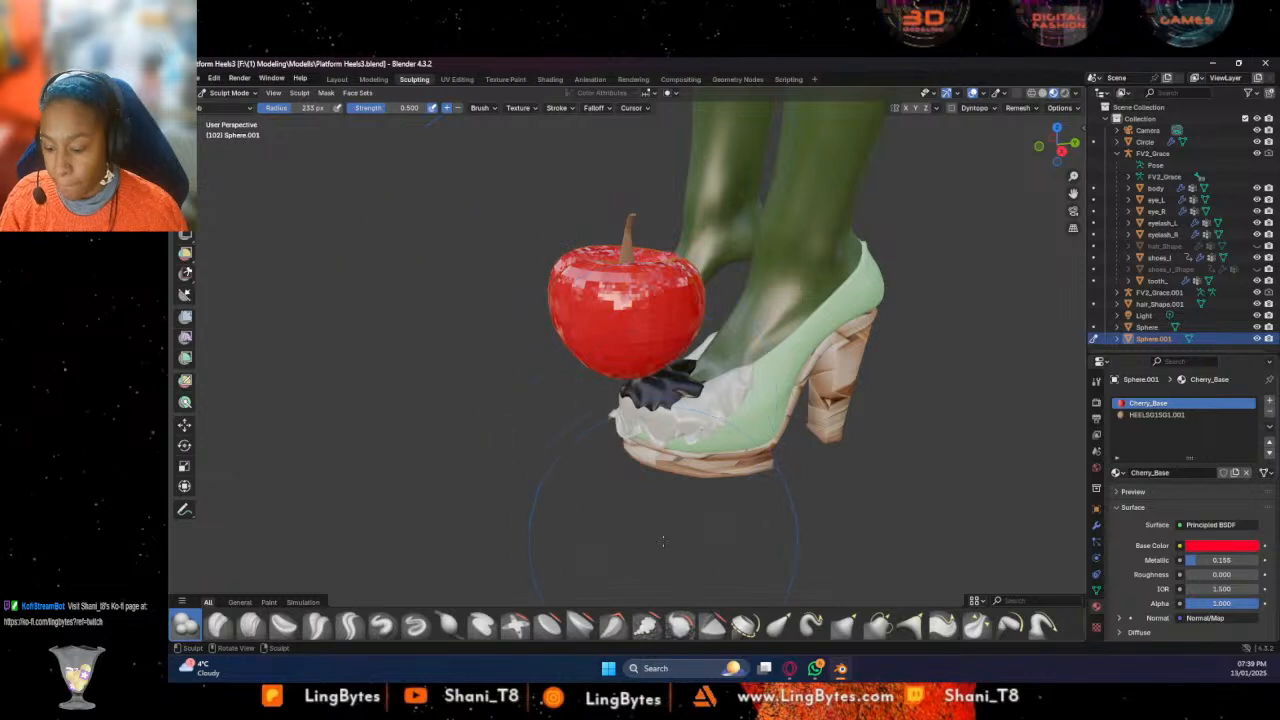
left_click(681, 625)
left_click_drag(684, 258, 692, 249)
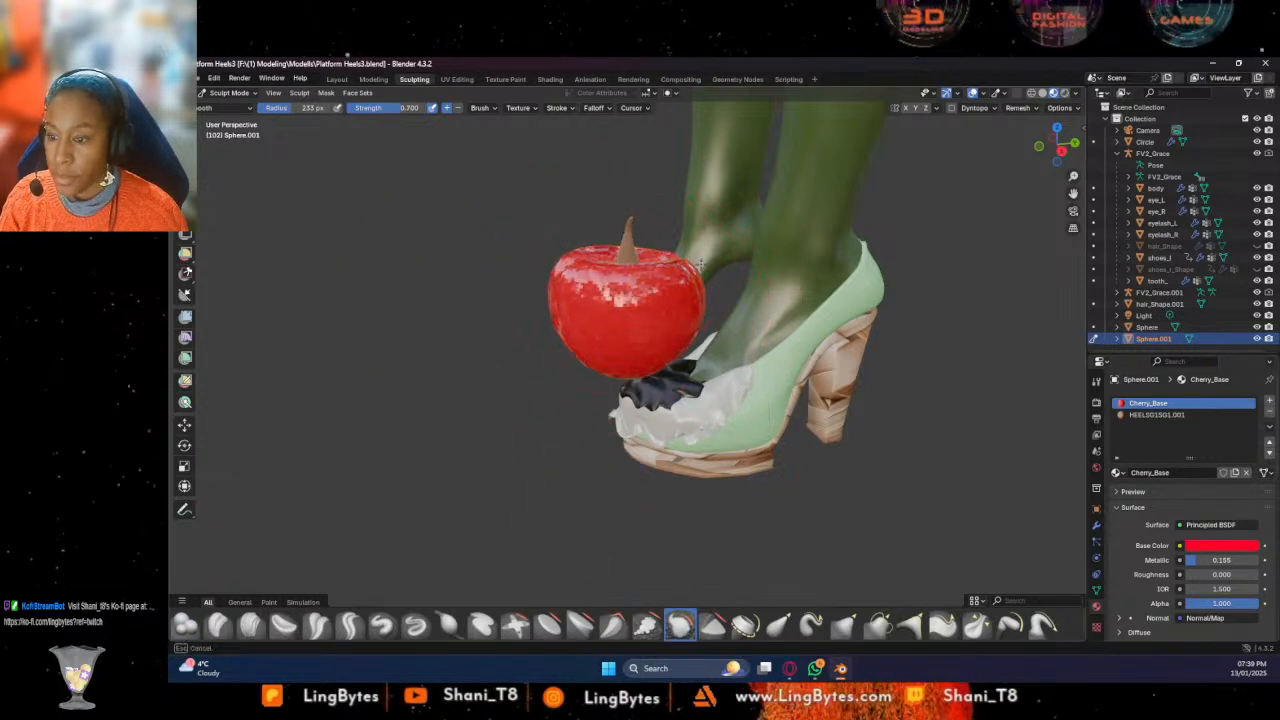
middle_click_drag(692, 249, 652, 338)
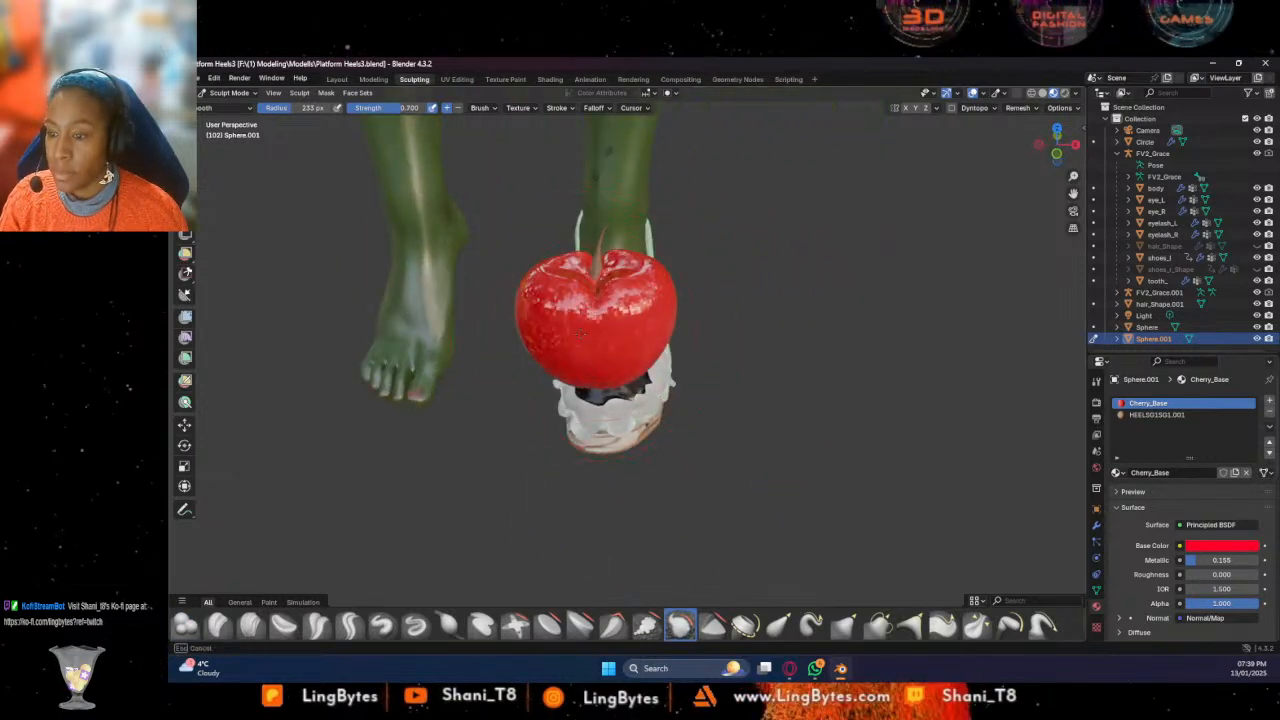
mouse_move(572, 349)
middle_mouse_down()
mouse_move(642, 305)
mouse_move(638, 320)
mouse_move(658, 310)
middle_mouse_up()
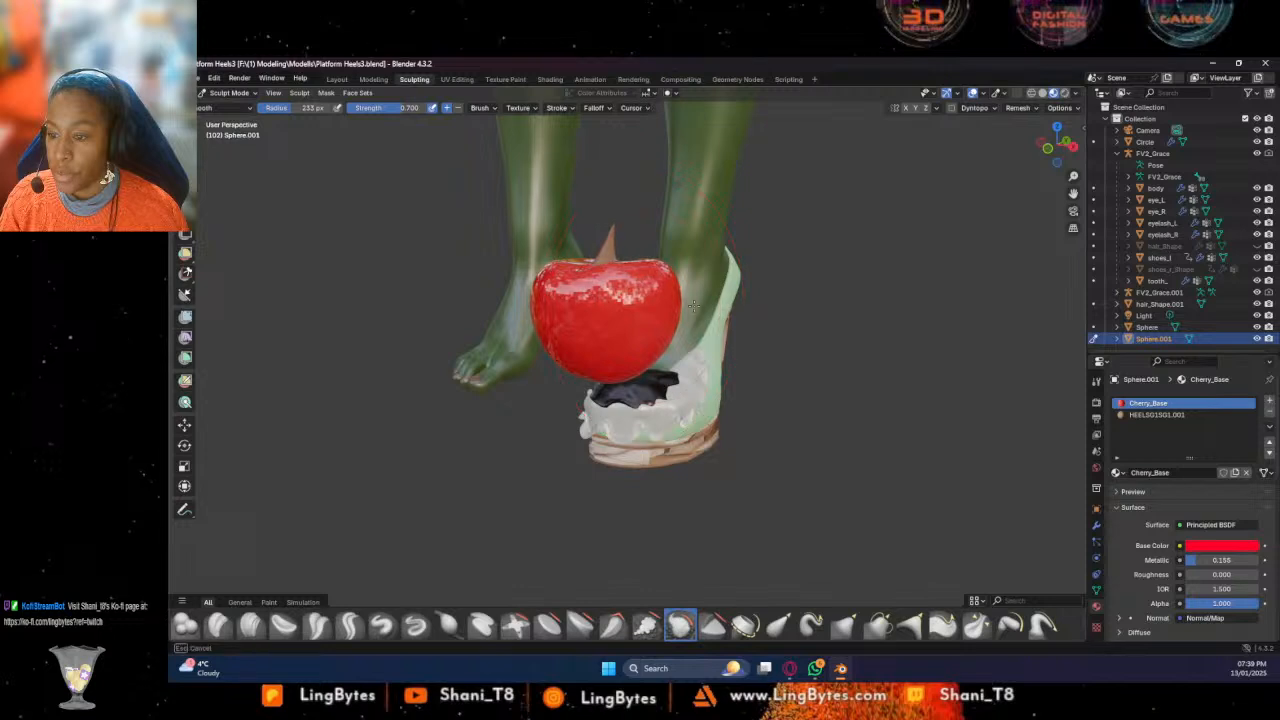
middle_click_drag(601, 347, 651, 446)
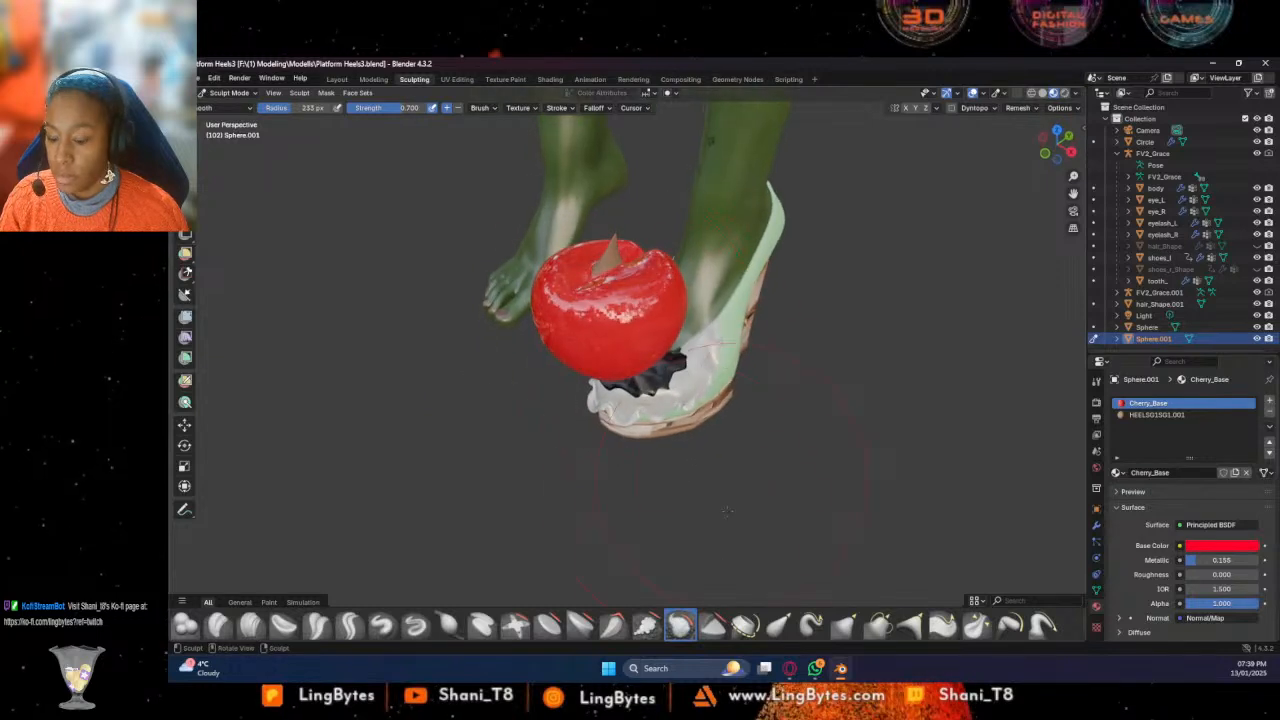
Pull the cherry's stem into a taller, bent shape with the Grab Silhouette brush, reducing the radius to 59 px
left_click(910, 625)
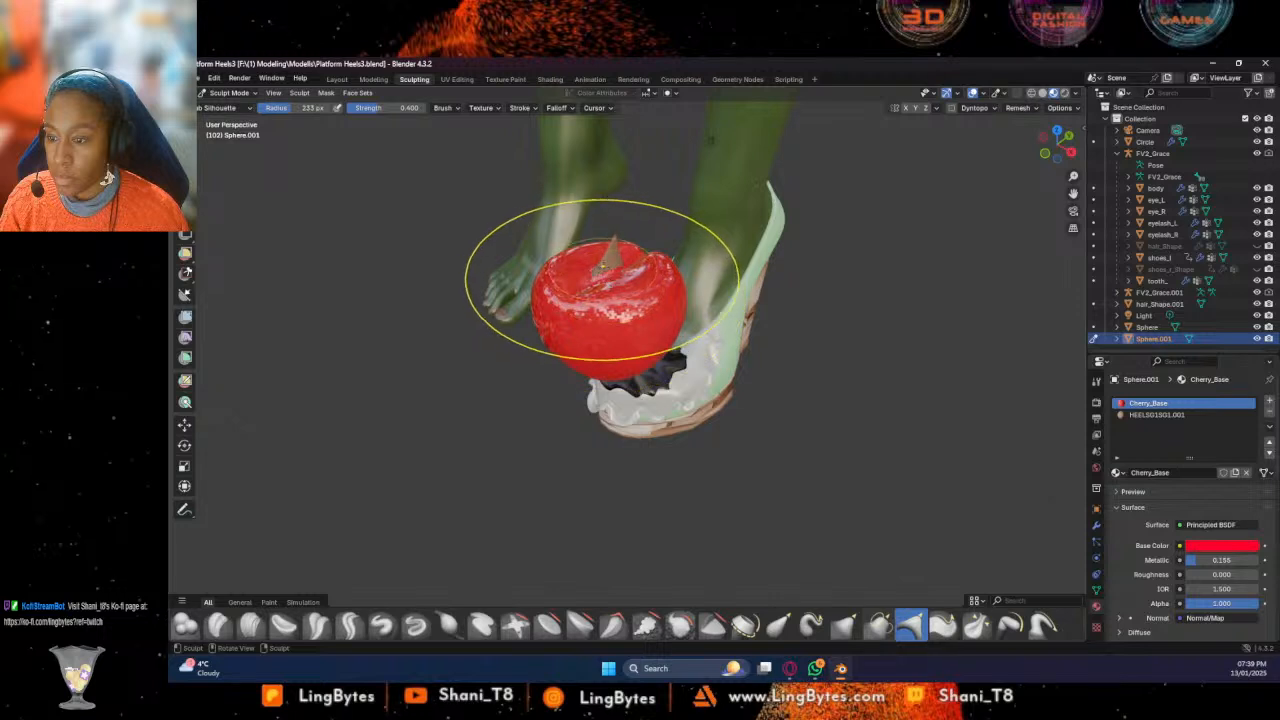
mouse_move(600, 257)
left_mouse_down()
mouse_move(611, 222)
mouse_move(600, 234)
left_mouse_up()
middle_click_drag(600, 234, 450, 180)
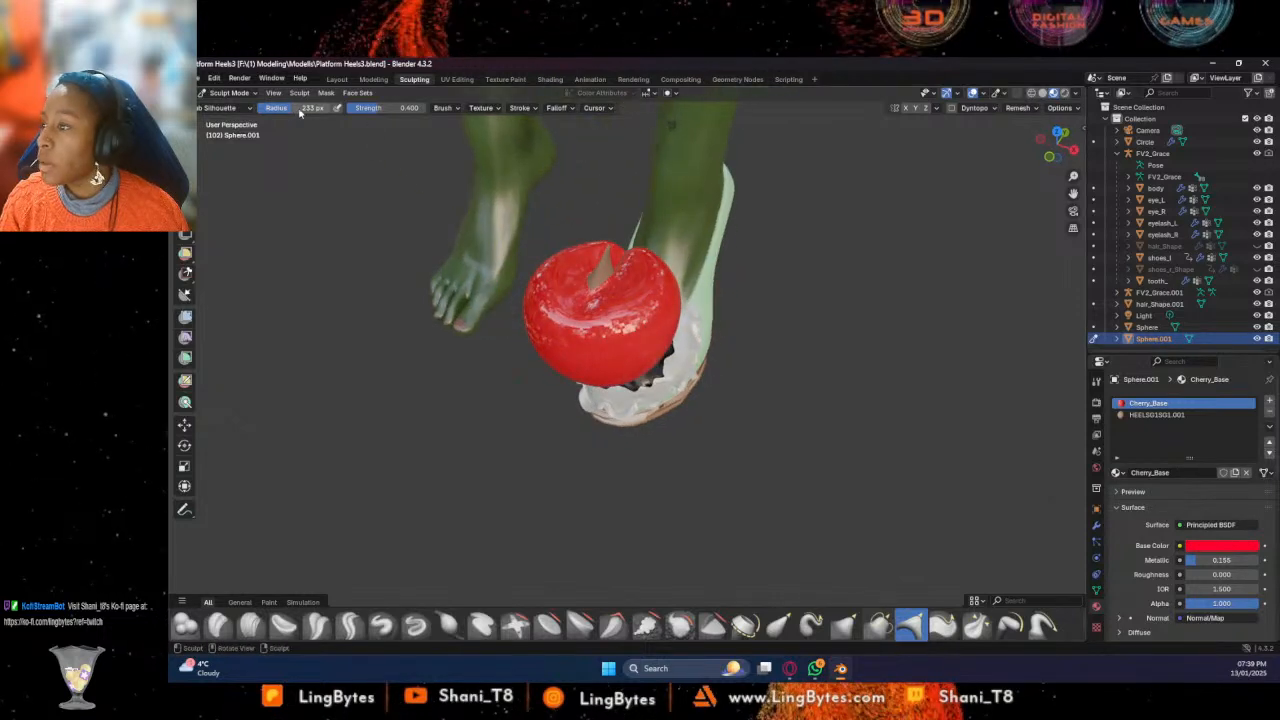
key("f")
left_click(600, 256)
left_click_drag(600, 256, 600, 200)
mouse_move(599, 163)
middle_mouse_down()
mouse_move(585, 190)
mouse_move(595, 248)
middle_mouse_up()
left_click_drag(601, 246, 590, 243)
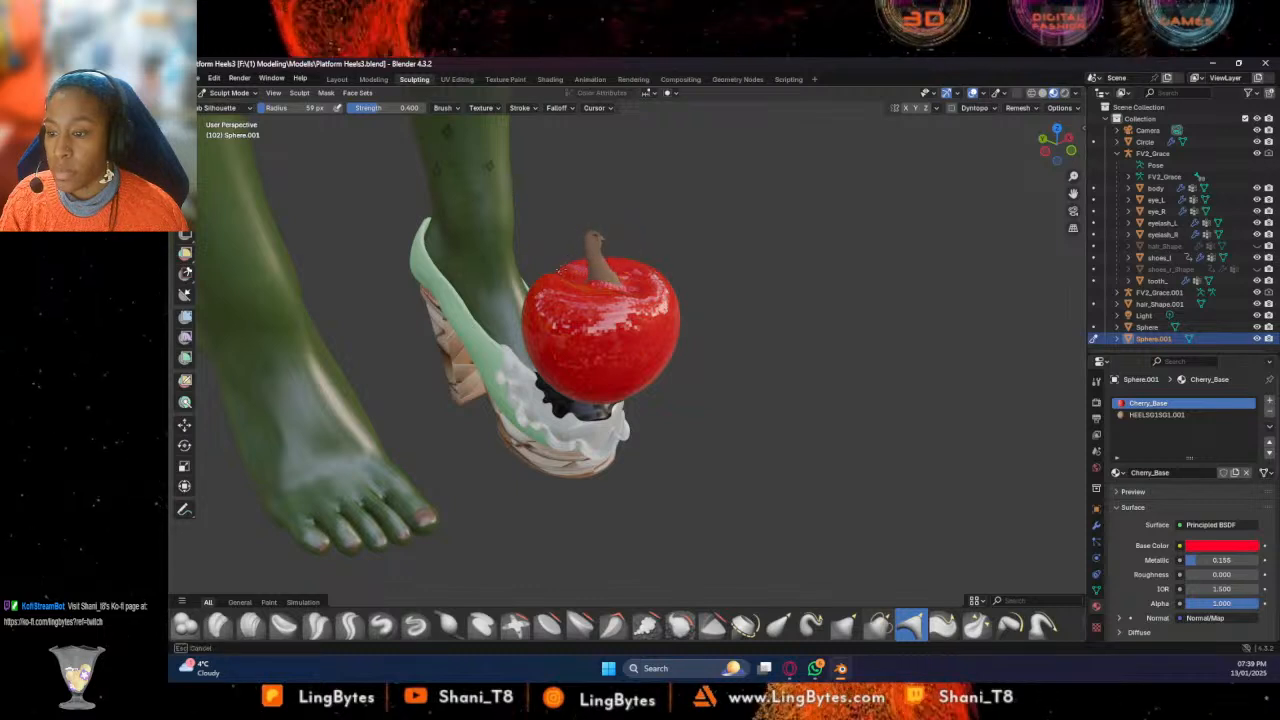
middle_click_drag(571, 280, 636, 238)
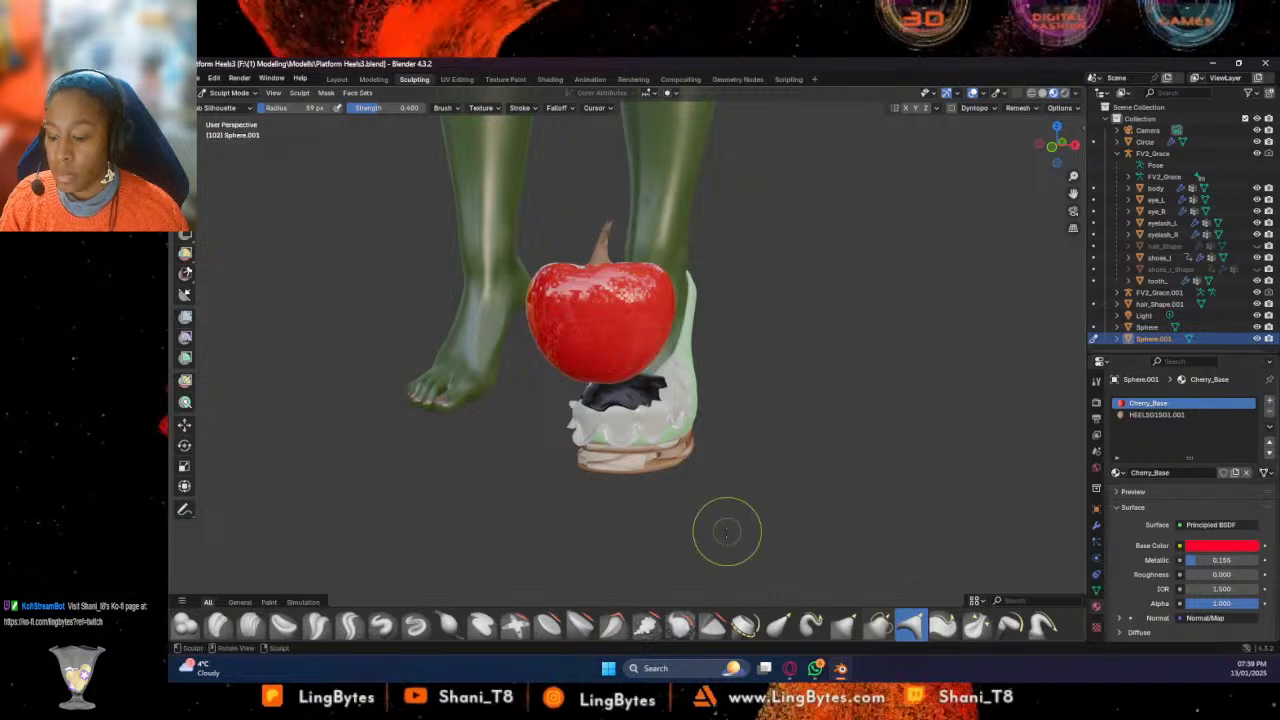
Smooth the tip of the cherry's stem with the Smooth brush at radius 59 px and strength 0.700
left_click(679, 625)
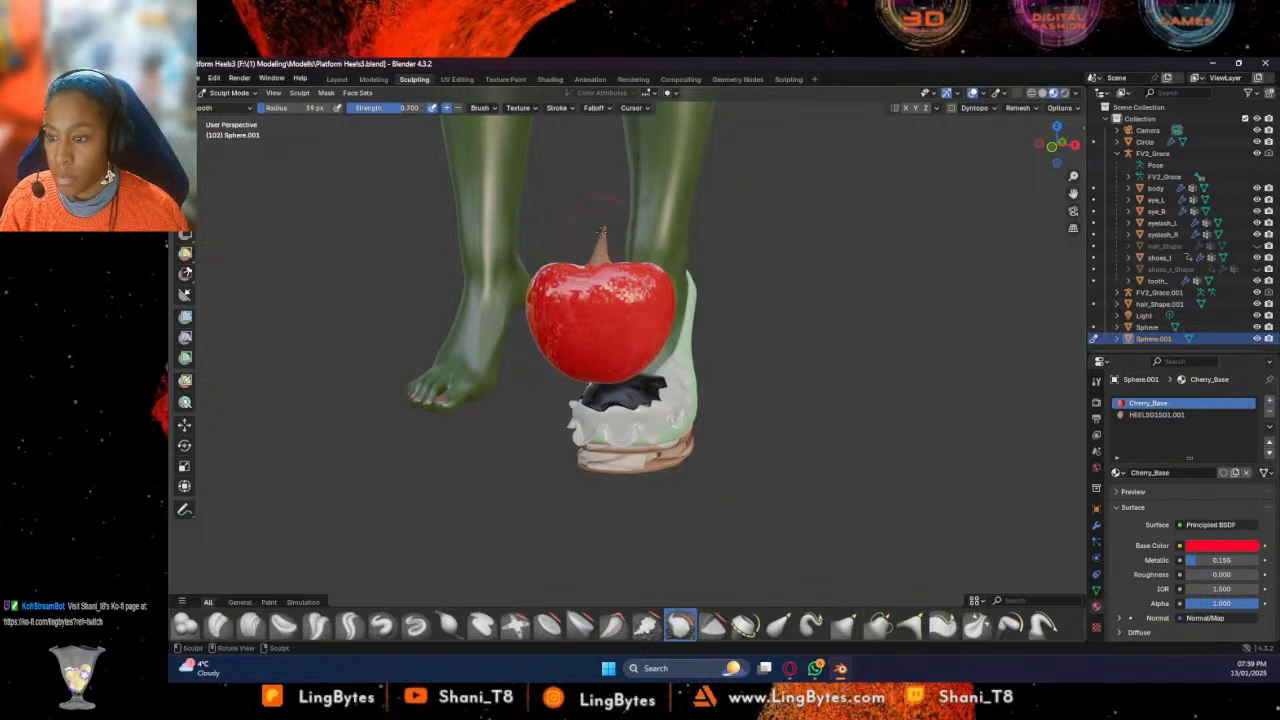
middle_click_drag(604, 235, 645, 238)
left_click_drag(637, 222, 641, 234)
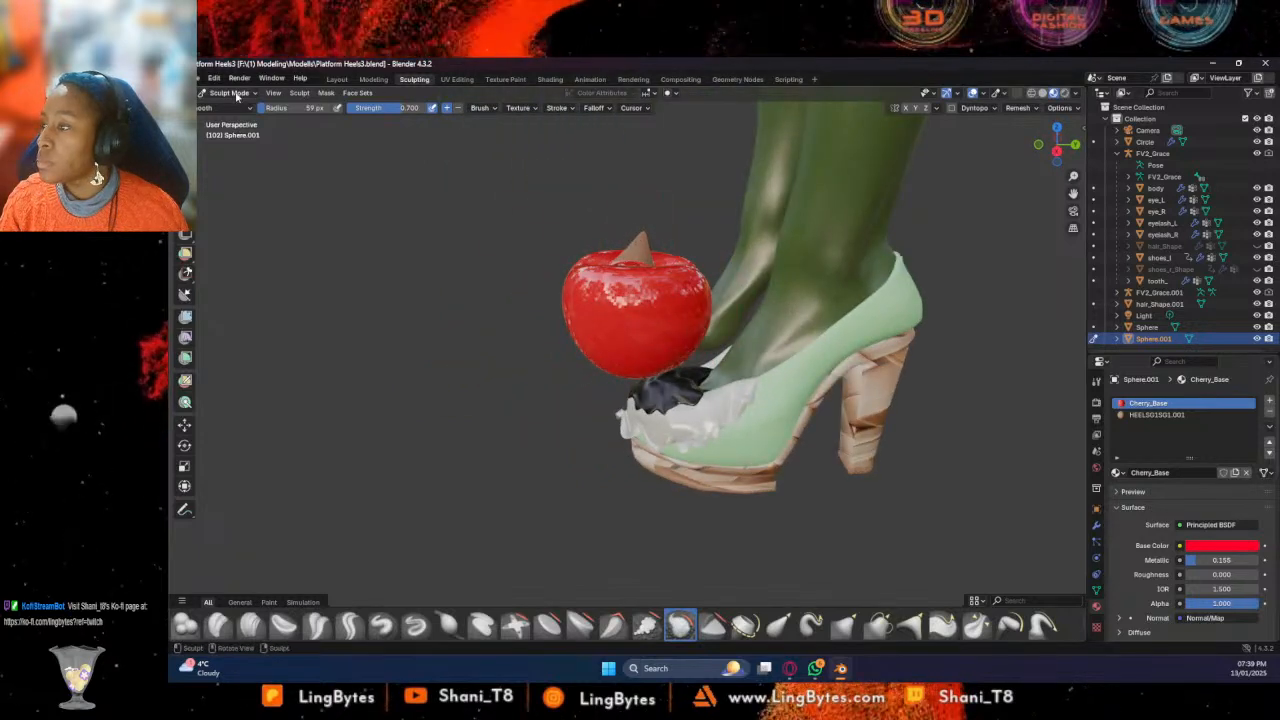
Switch the cherry to Edit Mode and select the face rings around the tip of its brown stem
left_click(229, 92)
left_click(229, 107)
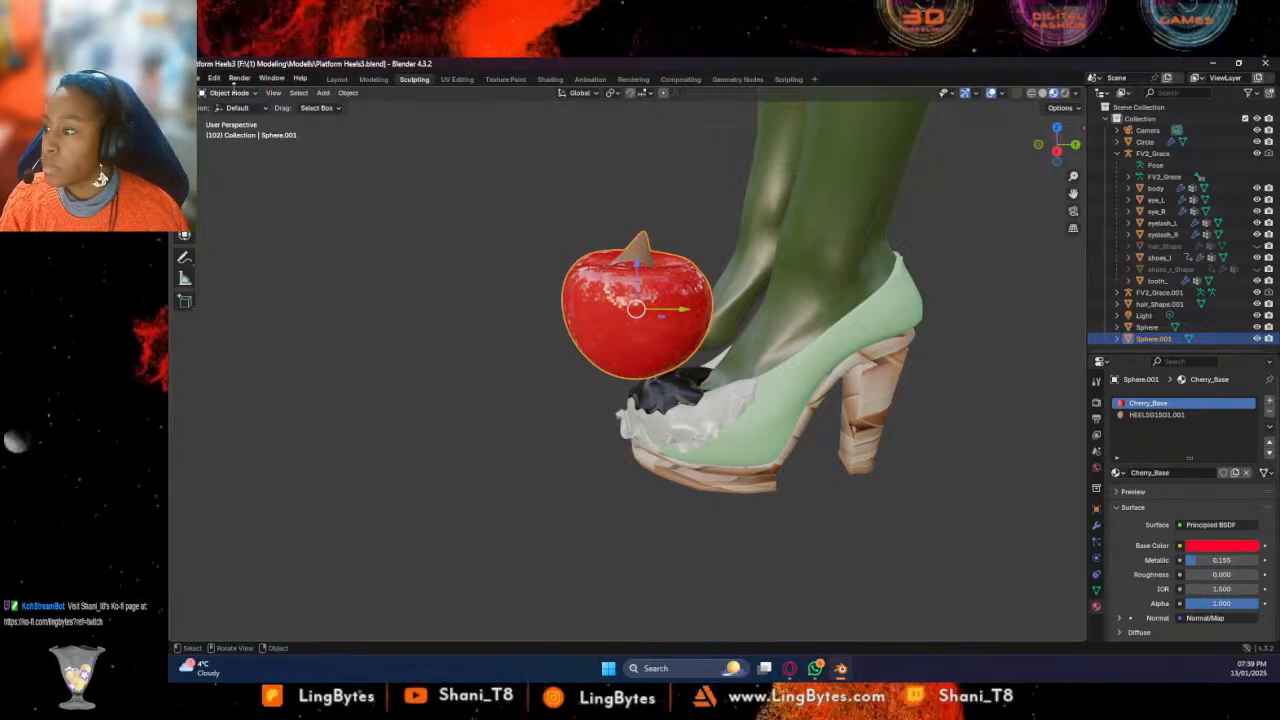
left_click(229, 92)
left_click(229, 121)
scroll(728, 272, "up", 2)
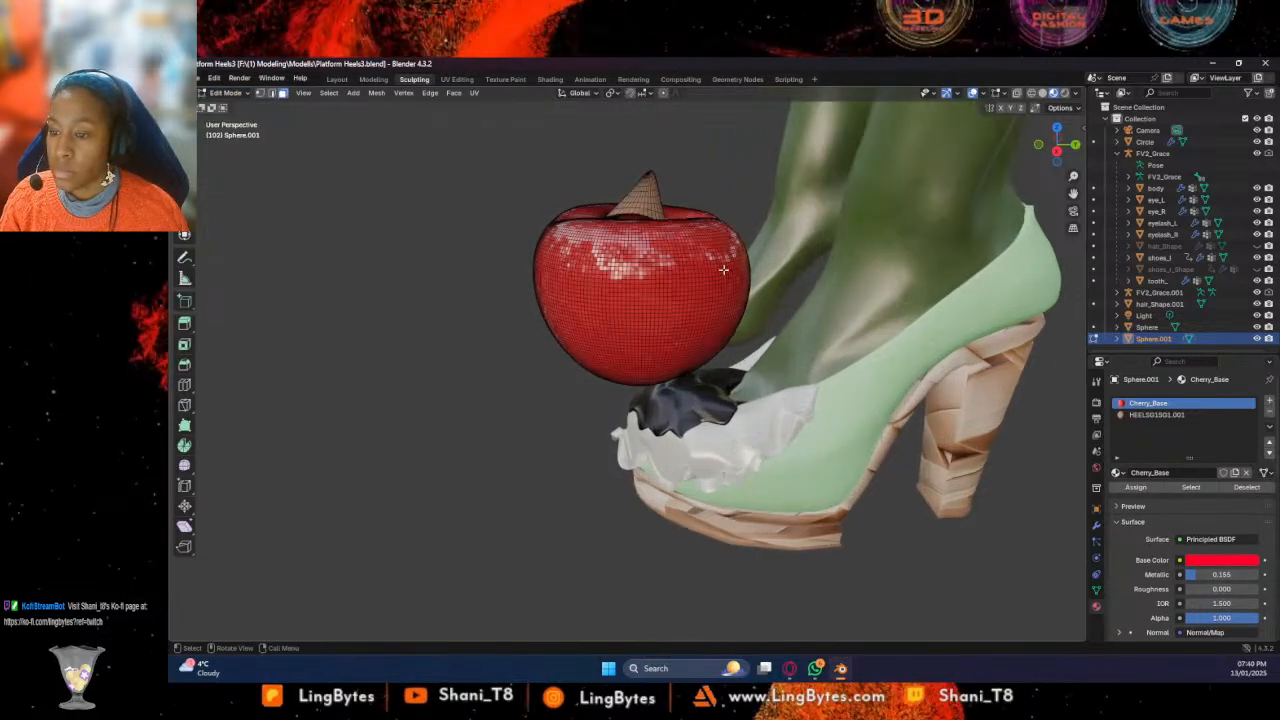
middle_click_drag(720, 195, 700, 330, "shift")
right_click(730, 256)
key("Escape")
scroll(848, 190, "up", 4)
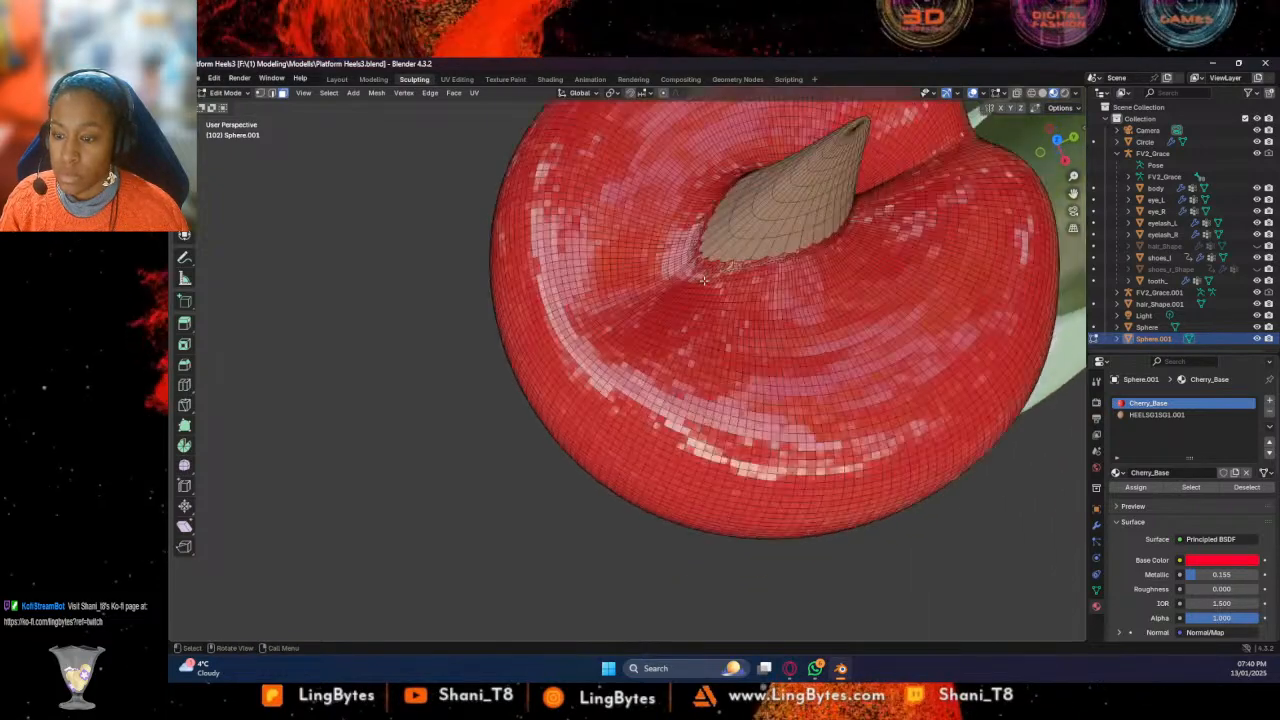
middle_click_drag(848, 190, 682, 262)
left_click(682, 262)
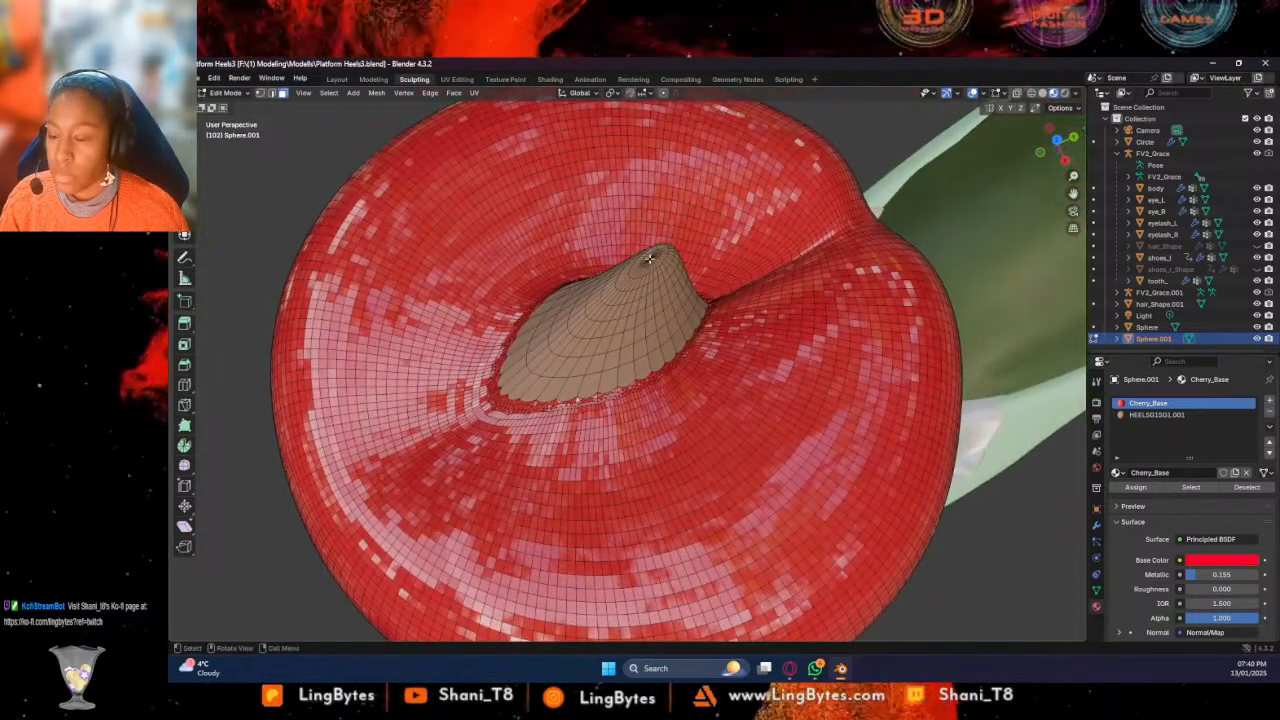
scroll(663, 237, "up", 6)
middle_click_drag(646, 209, 746, 234)
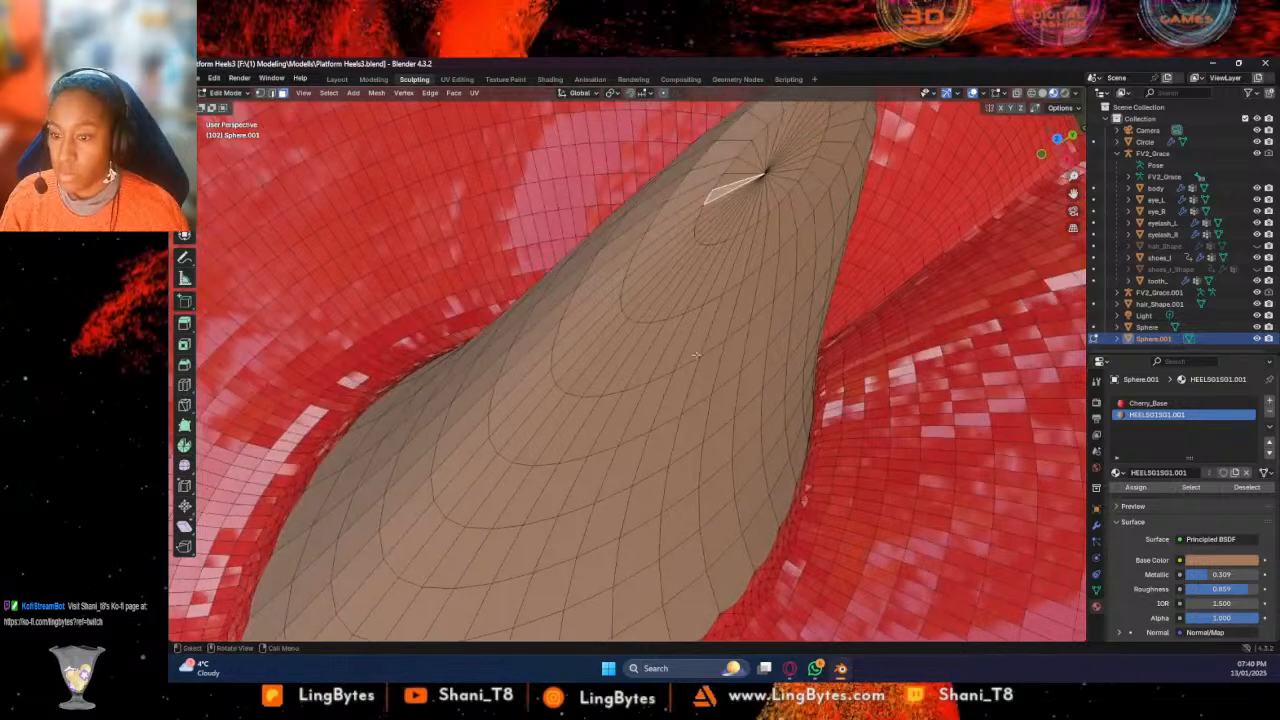
left_click(730, 232, "alt")
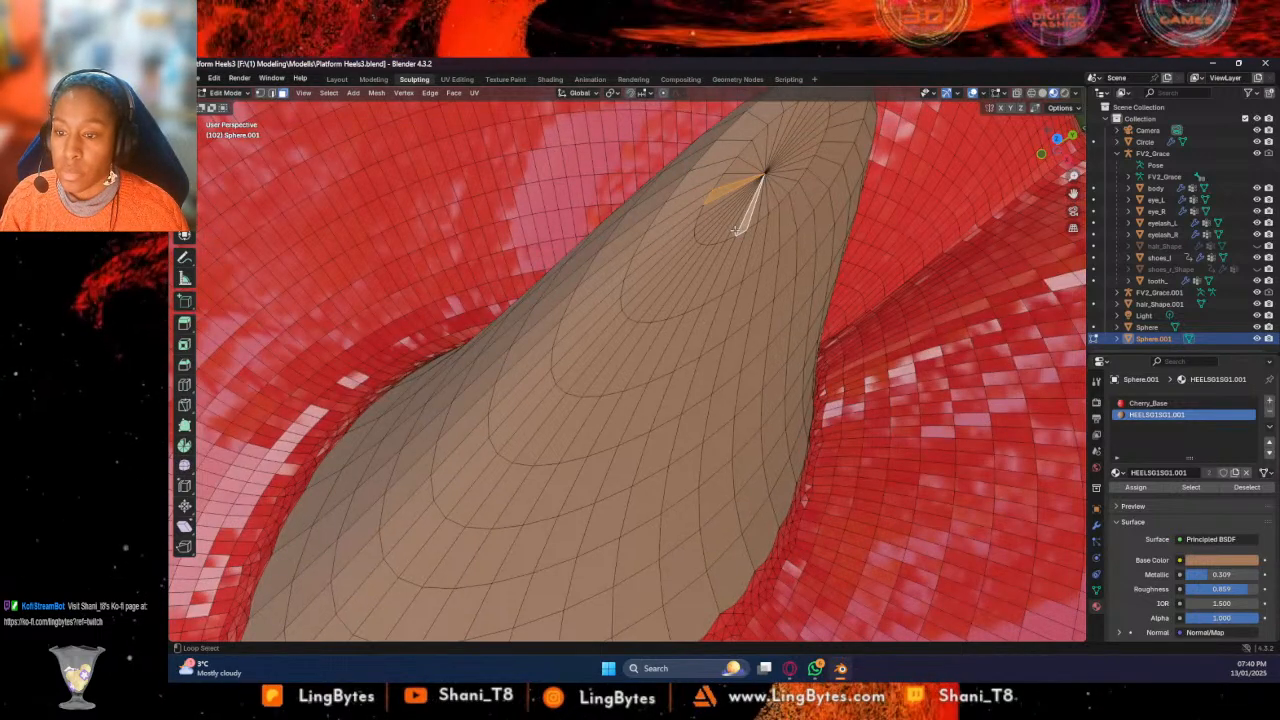
left_click(699, 305, "alt")
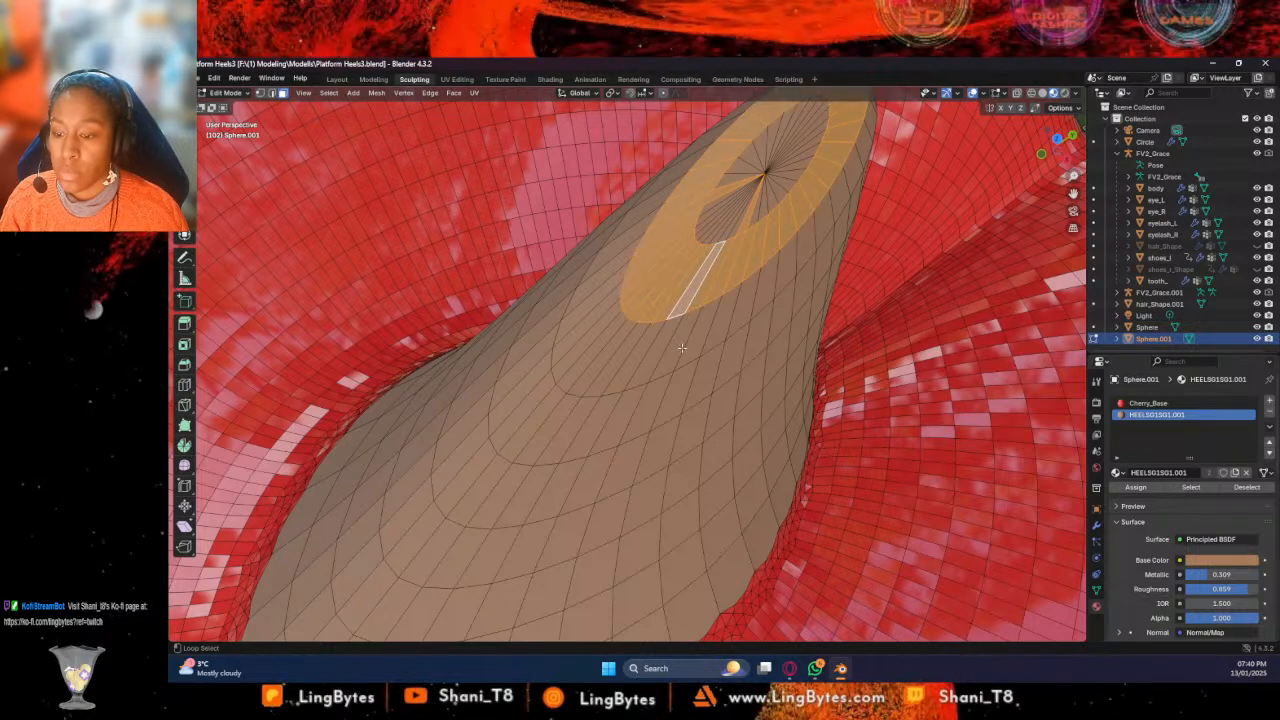
key("ctrl+KP_Add")
Raise the selected stem tip about 0.063 m along Z
scroll(705, 315, "up", 6)
scroll(712, 325, "down", 8)
middle_click_drag(712, 325, 210, 173)
left_click(184, 278)
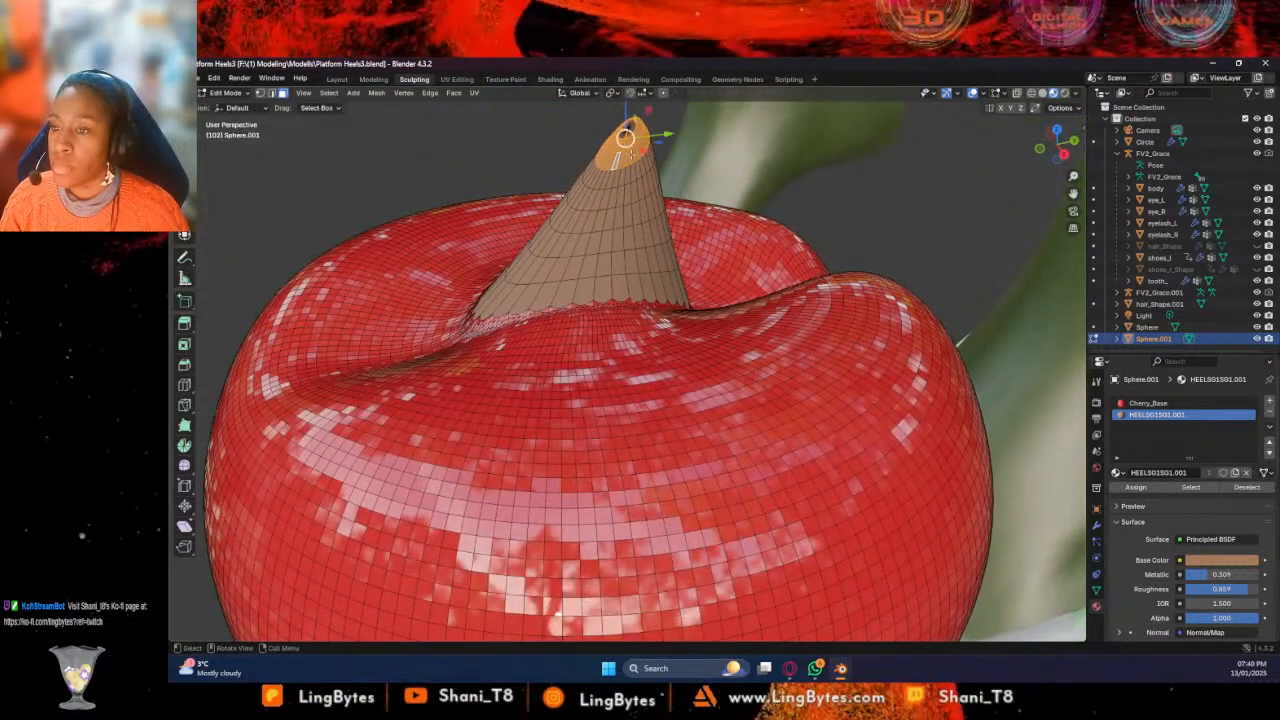
scroll(630, 200, "down", 4)
mouse_move(630, 200)
left_mouse_down()
mouse_move(622, 174)
mouse_move(622, 200)
left_mouse_up()
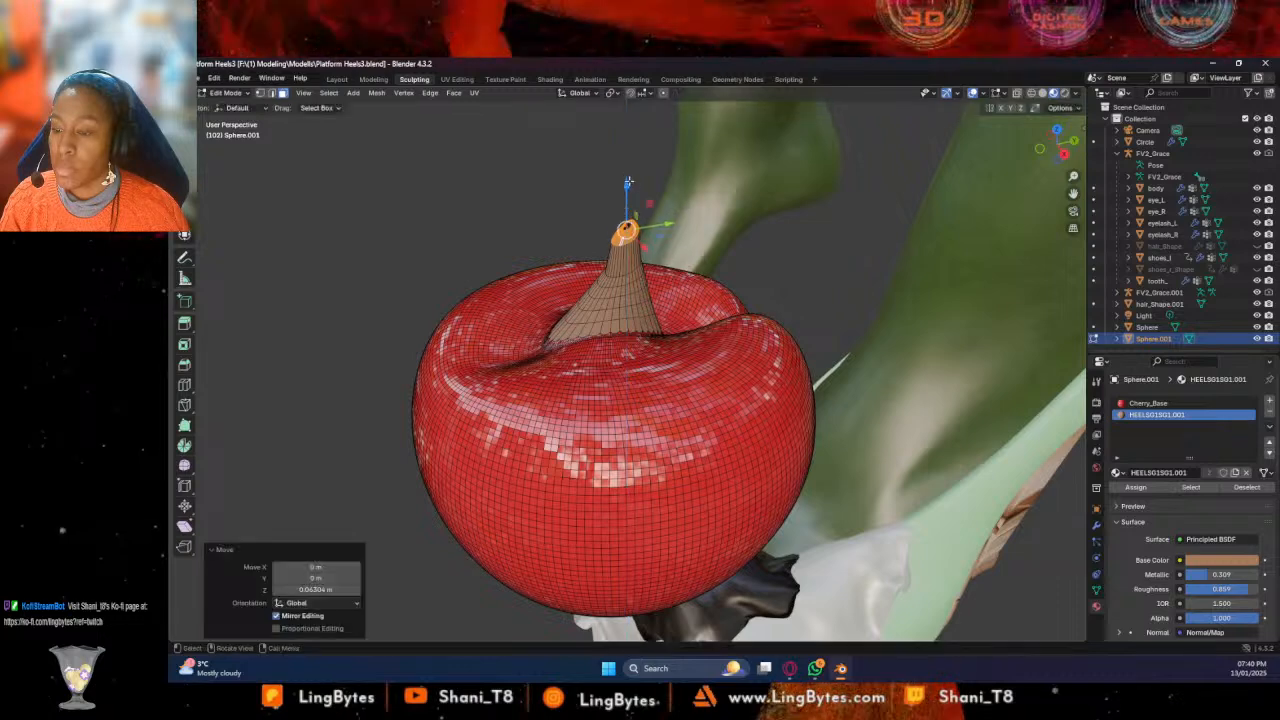
Lengthen the stem by adding lower face rings to the selection, raising them about 0.111 m and then about 0.051 m along Z
left_click(624, 277, "alt")
left_click_drag(624, 205, 646, 161)
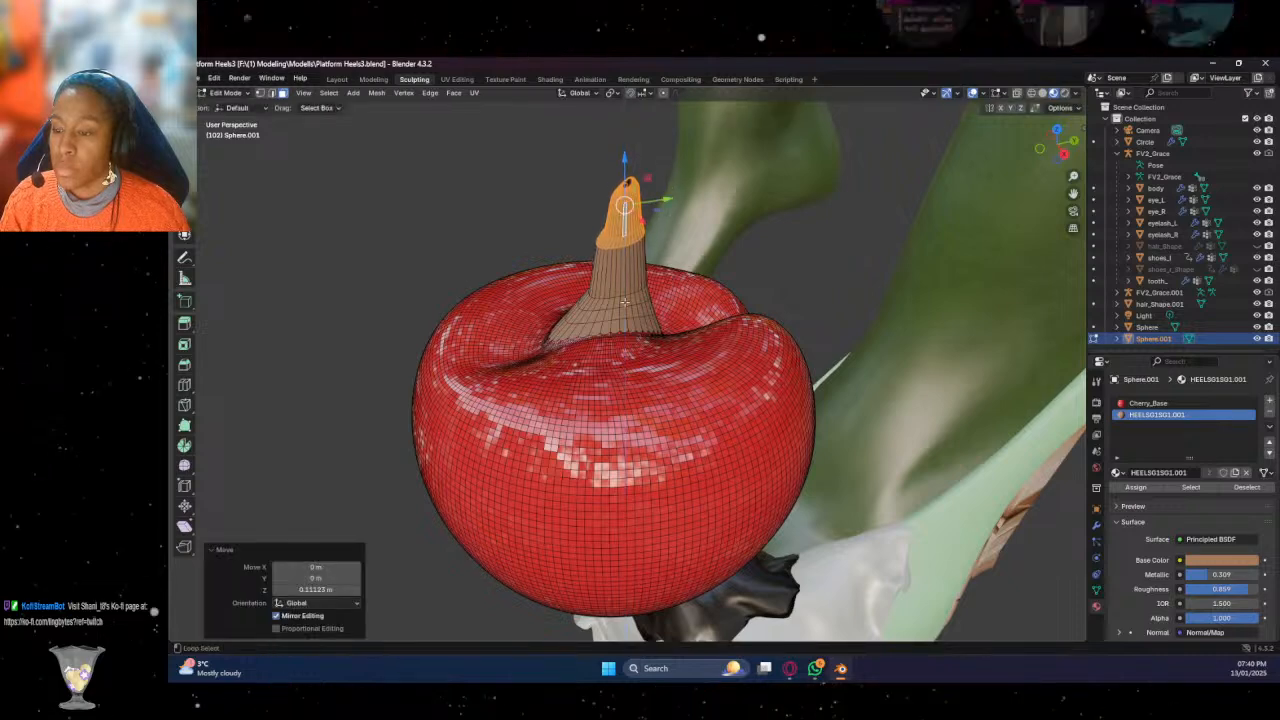
left_click(624, 300, "alt+shift")
left_click(622, 182, "ctrl")
left_click_drag(622, 182, 623, 128)
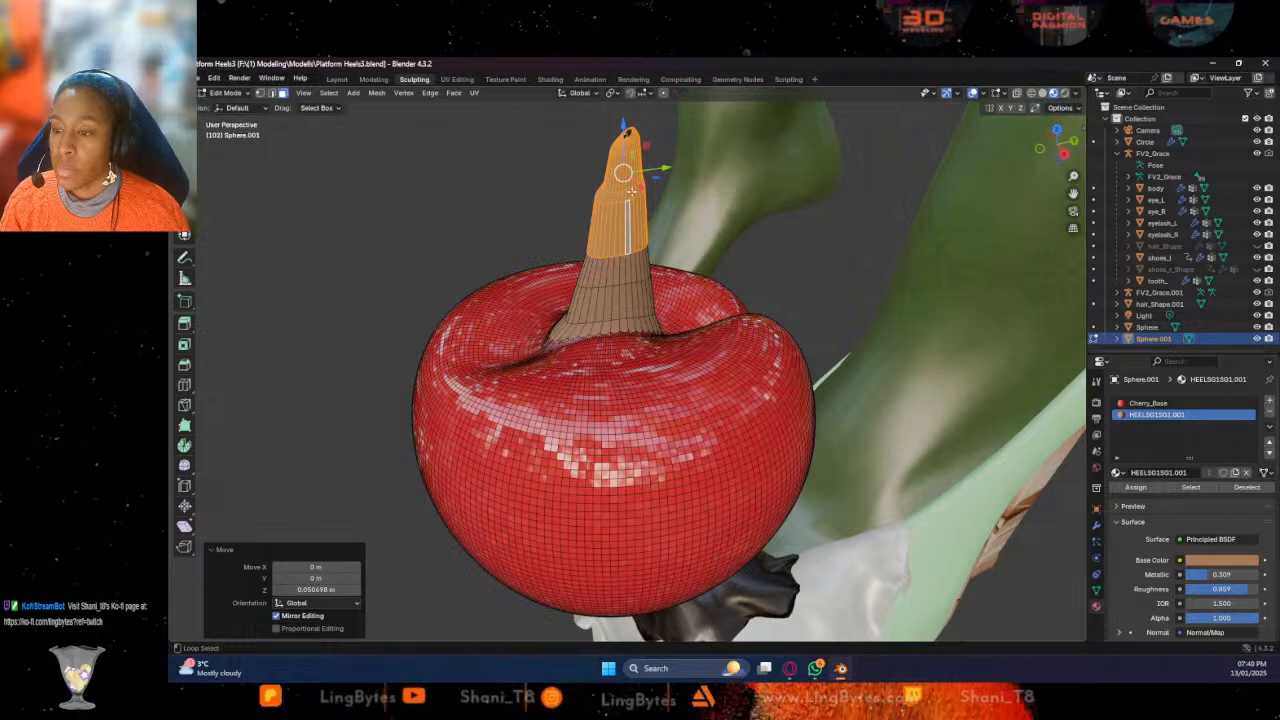
Even out the spacing of the stem's upper face rings along Z, lowering the tip ring about 0.012 m
left_click(626, 211, "alt+shift")
mouse_move(625, 125)
left_mouse_down()
mouse_move(622, 106)
mouse_move(626, 142)
mouse_move(630, 103)
left_mouse_up()
left_click(623, 201, "alt+shift")
left_click(619, 163, "alt+shift")
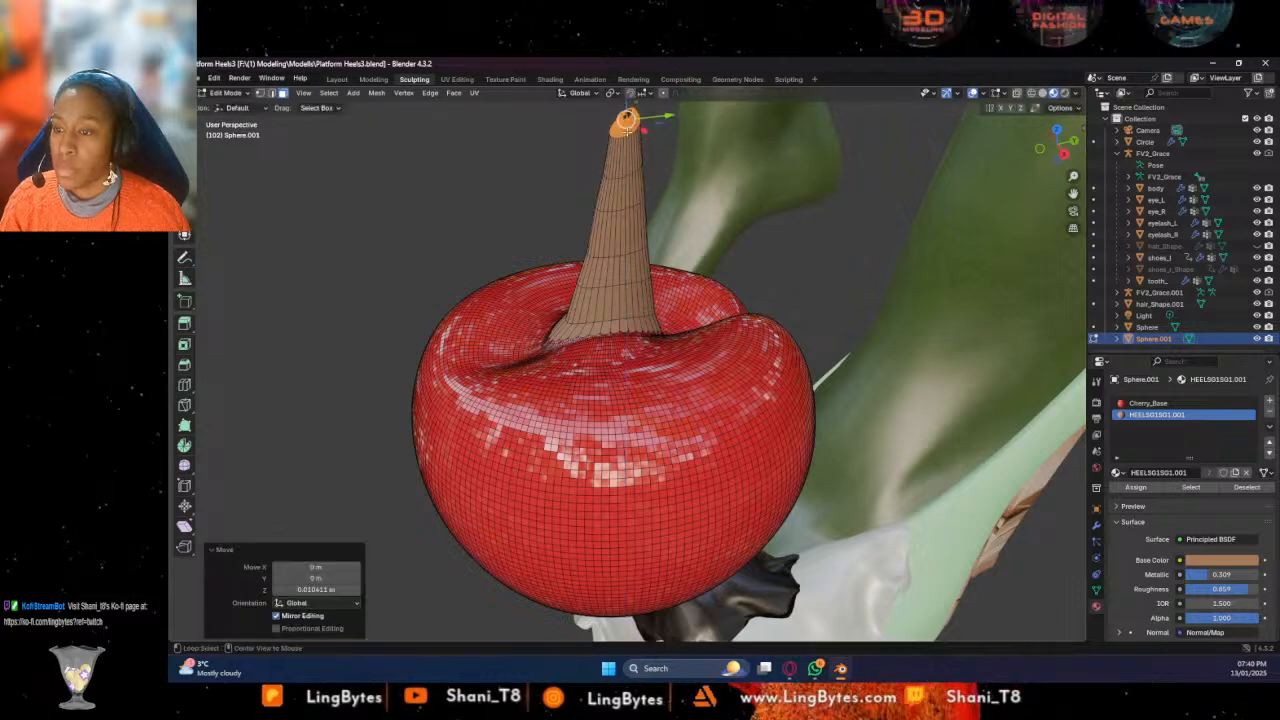
left_click(624, 116, "alt")
left_click_drag(627, 106, 629, 113)
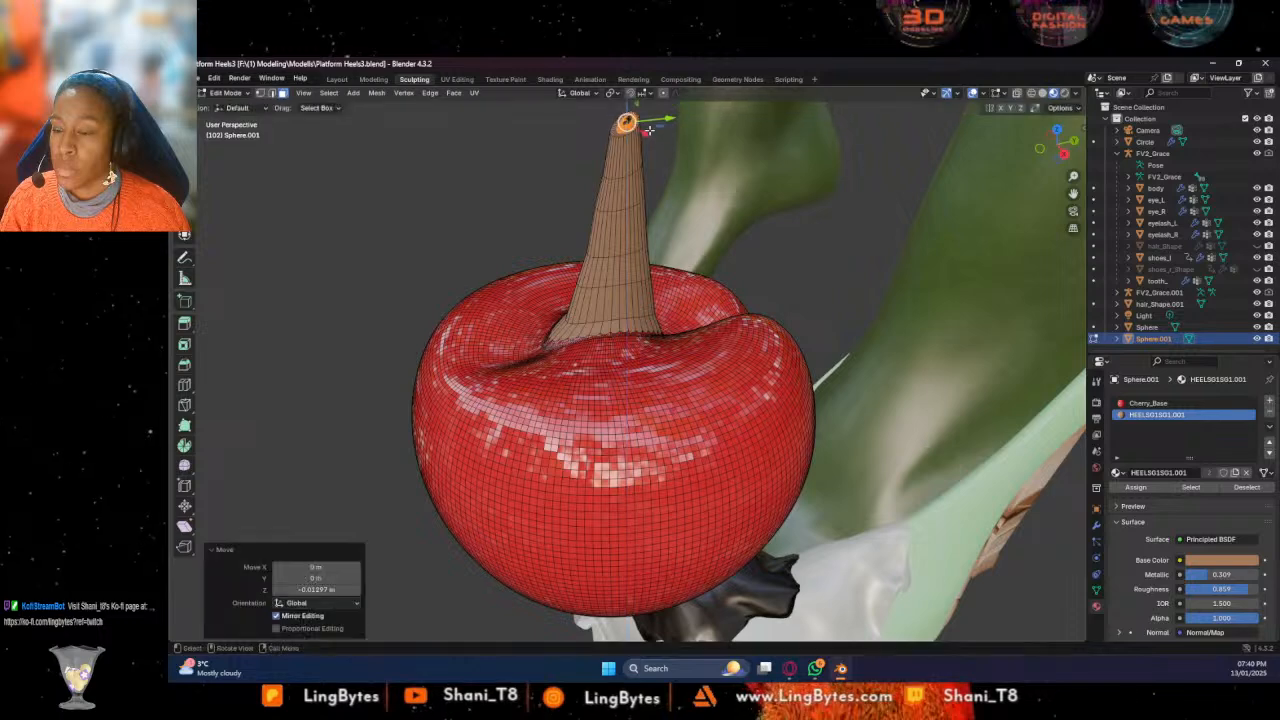
Turn on X-ray, box-select the upper stem from the front, and adjust it along X and shorten it along Z
middle_click_drag(689, 195, 783, 176)
left_click_drag(693, 252, 690, 316)
left_click(1016, 93)
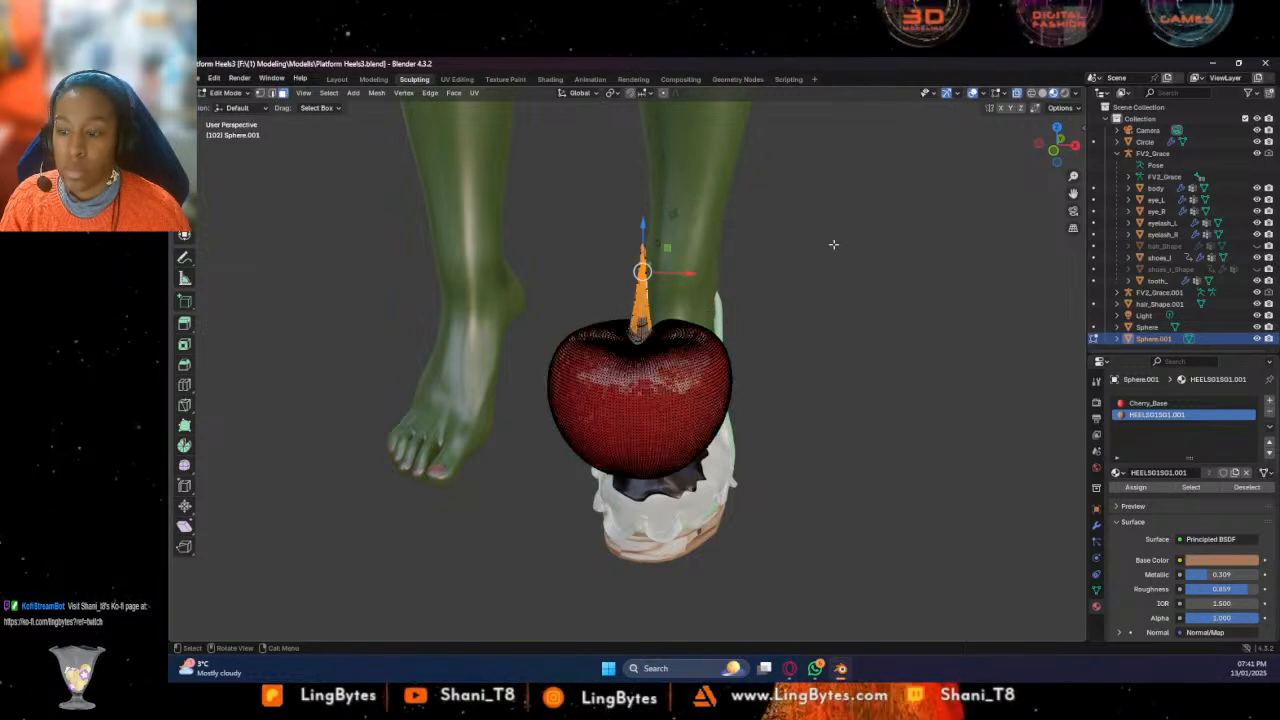
middle_click_drag(834, 243, 768, 268)
left_click_drag(629, 195, 689, 306)
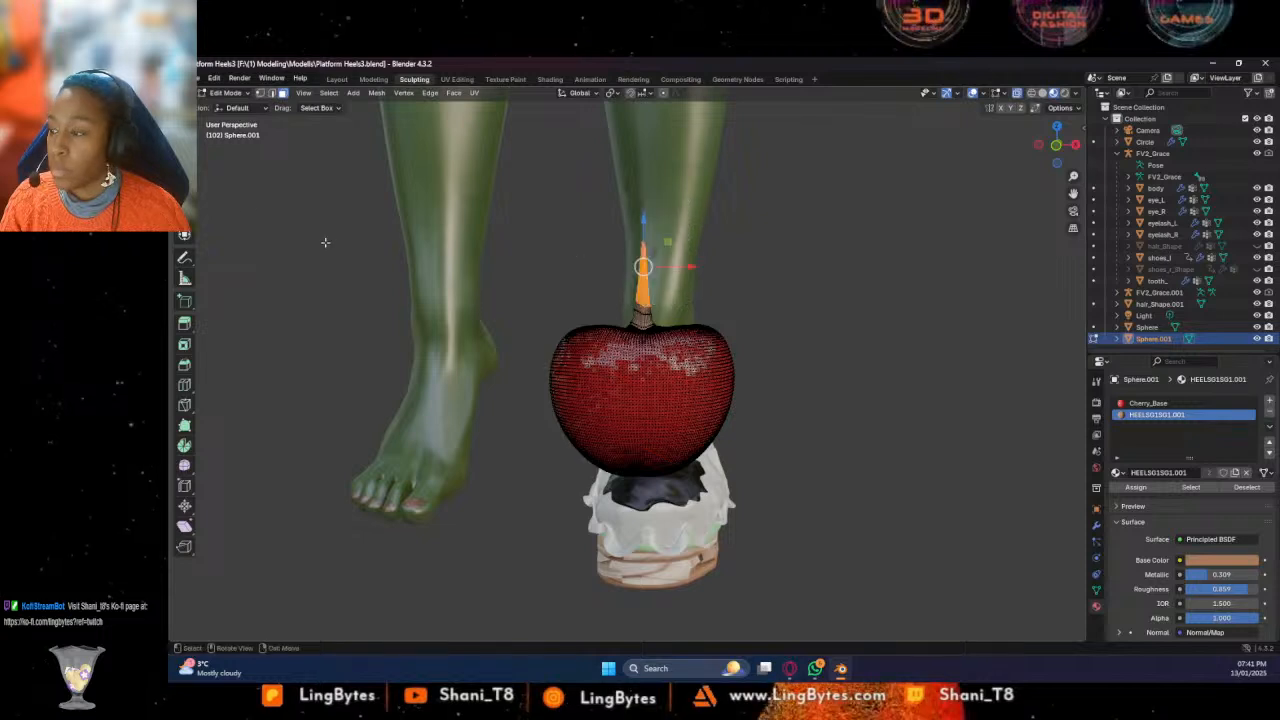
left_click_drag(690, 267, 701, 267)
left_click_drag(644, 224, 645, 241)
left_click(829, 294)
Box-select the stem from the side and narrow it by scaling along the global Y axis
middle_click_drag(829, 294, 600, 300)
left_click_drag(566, 250, 664, 318)
key("g")
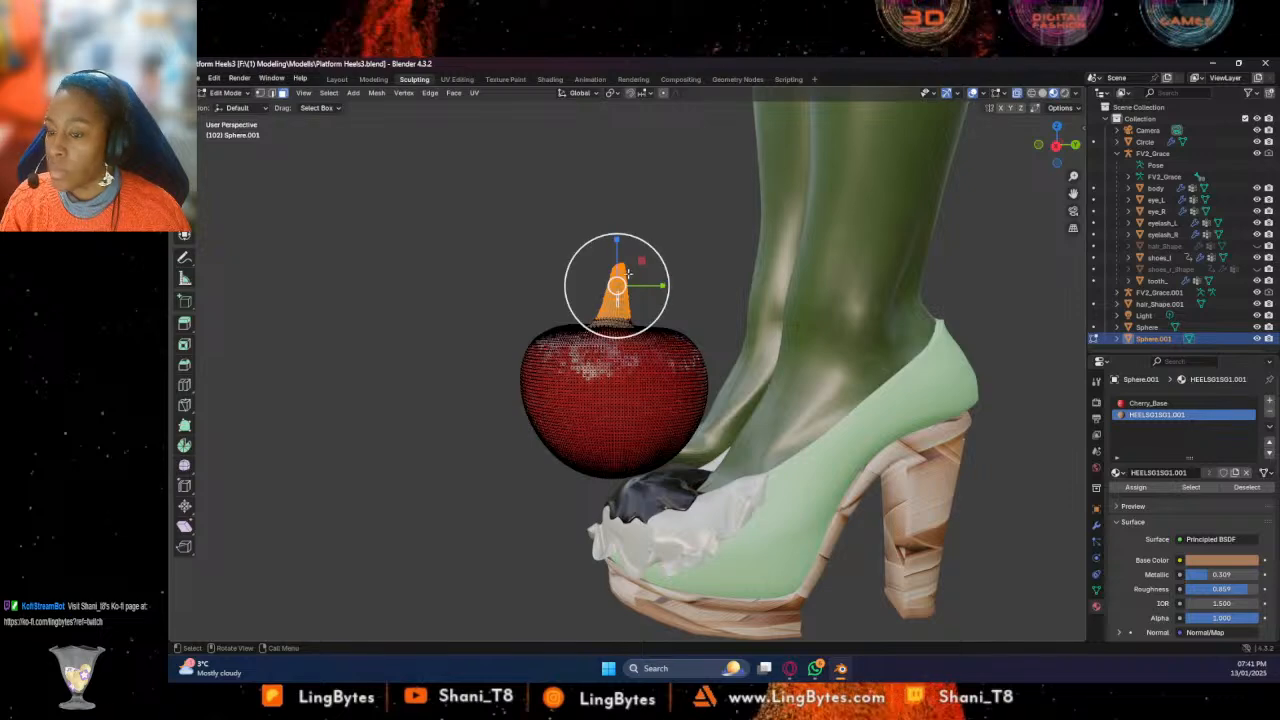
key("y")
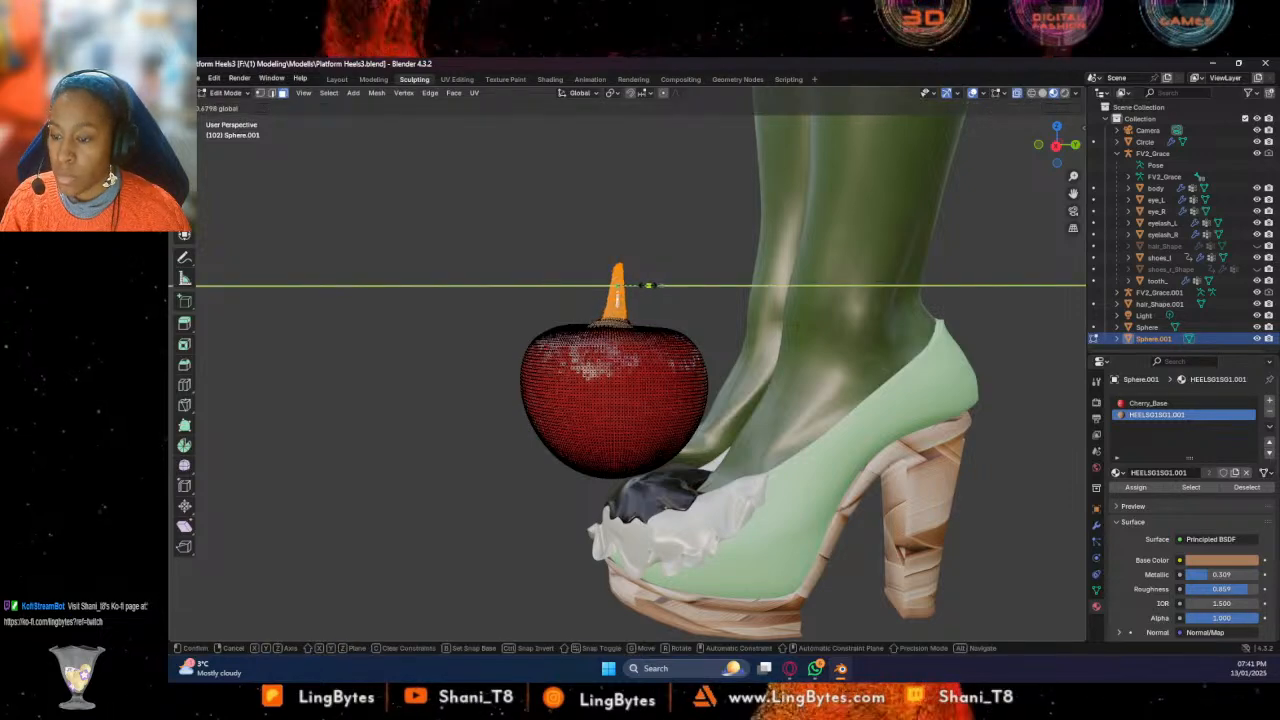
left_click(648, 285)
middle_click_drag(648, 285, 857, 282)
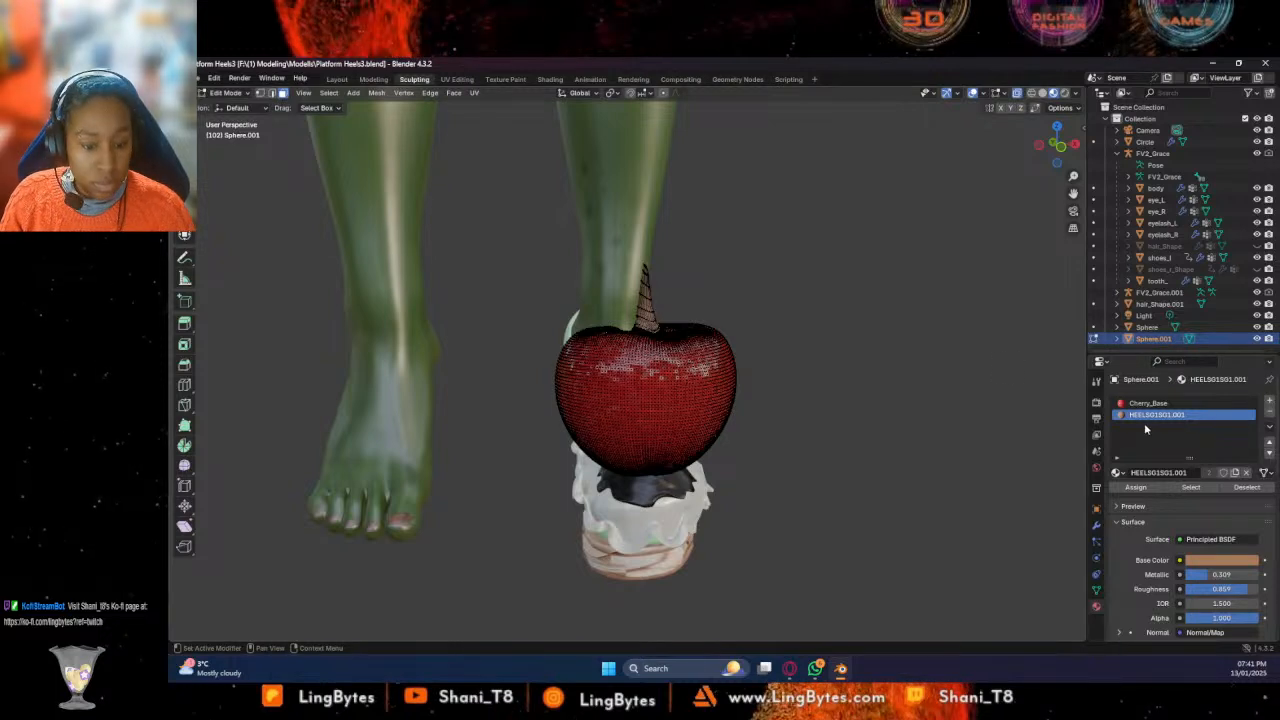
Return the cherry to Object Mode and apply Shade Smooth
scroll(758, 352, "down", 5)
scroll(758, 352, "up", 4)
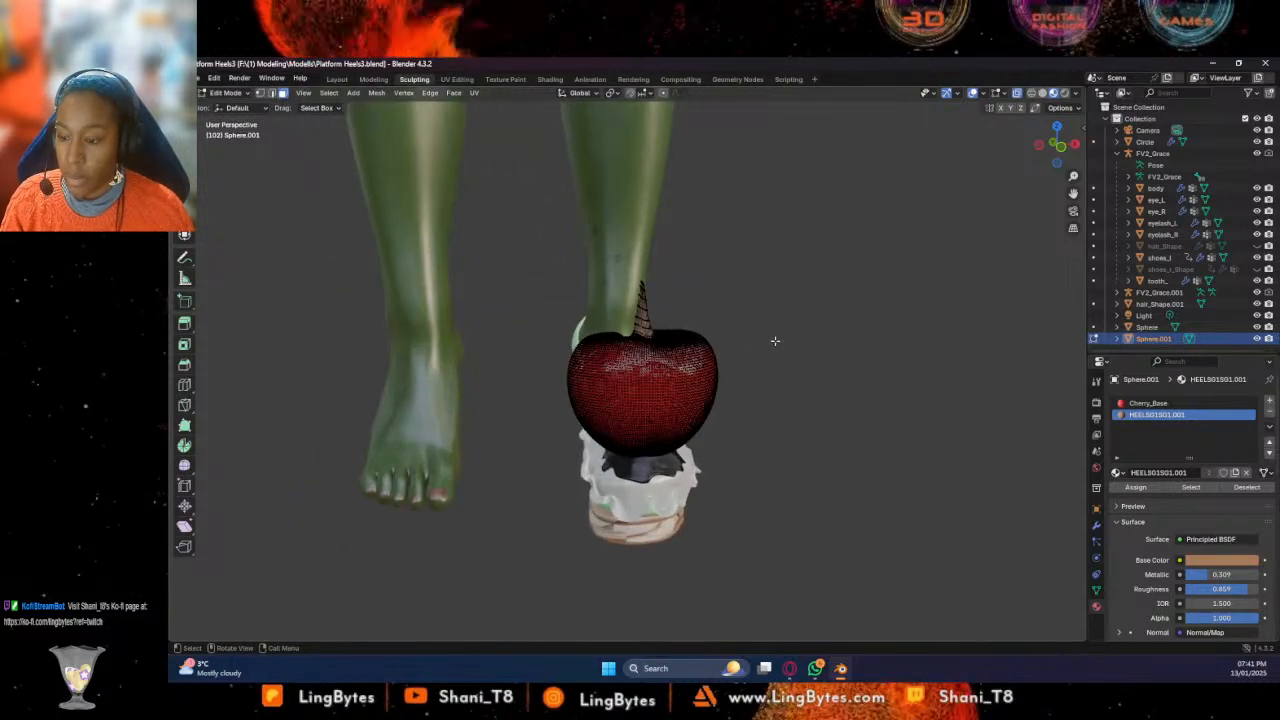
middle_click_drag(784, 342, 777, 367, "shift")
left_click(230, 93)
left_click(248, 107)
middle_click_drag(748, 301, 680, 404)
right_click(679, 404)
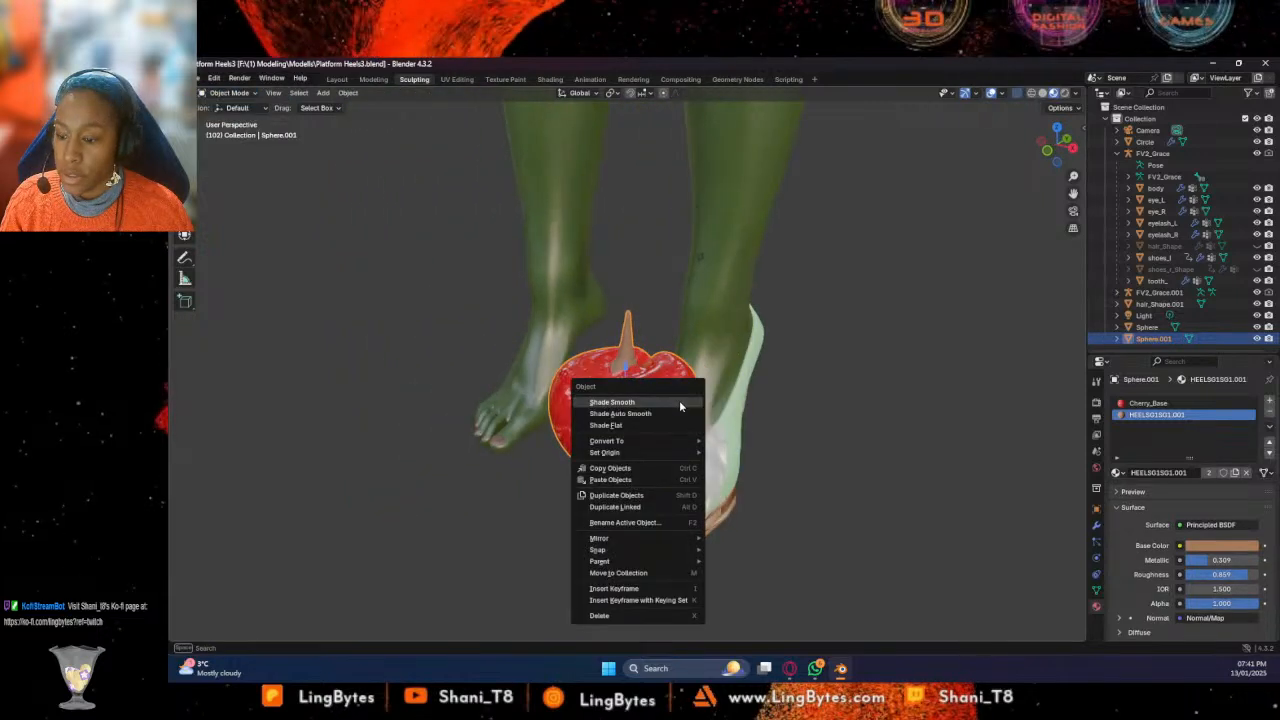
left_click(619, 401)
scroll(653, 376, "up", 2)
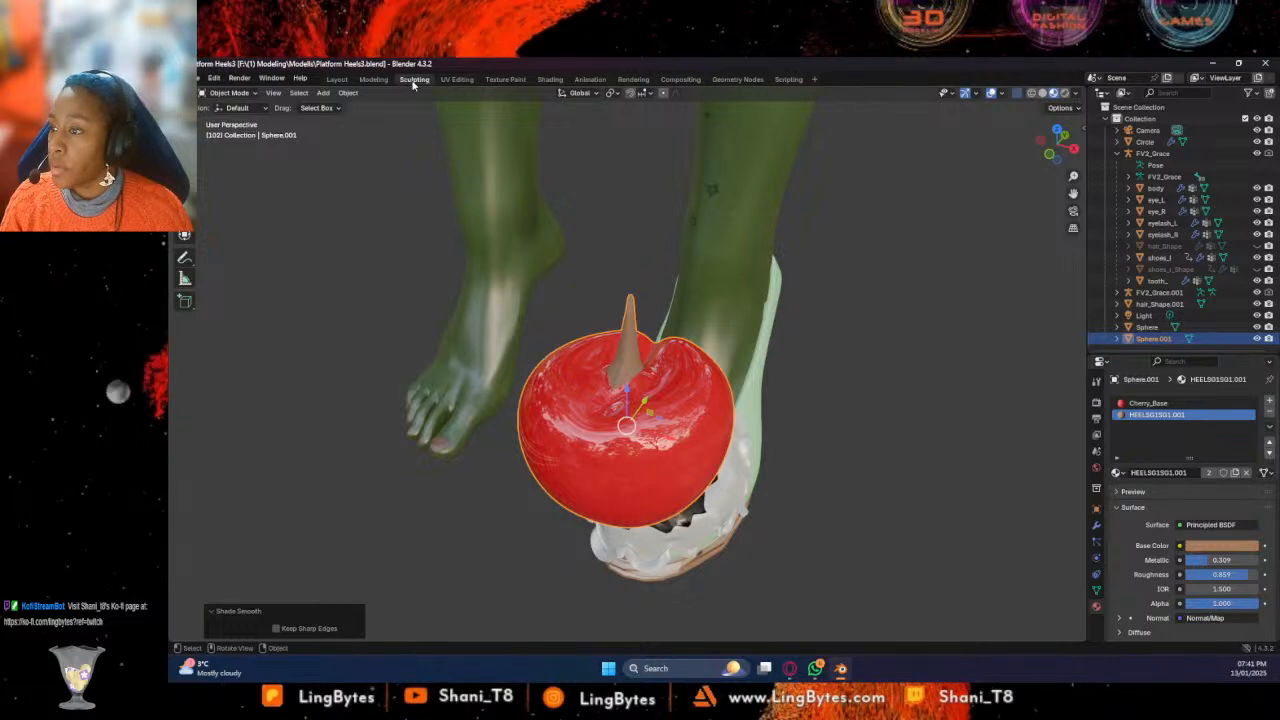
In Sculpt Mode, sharpen the groove around the stem's base with the Draw Sharp brush at radius 28 px and strength 0.766
left_click(245, 92)
left_click(238, 92)
left_click(233, 93)
left_click(231, 131)
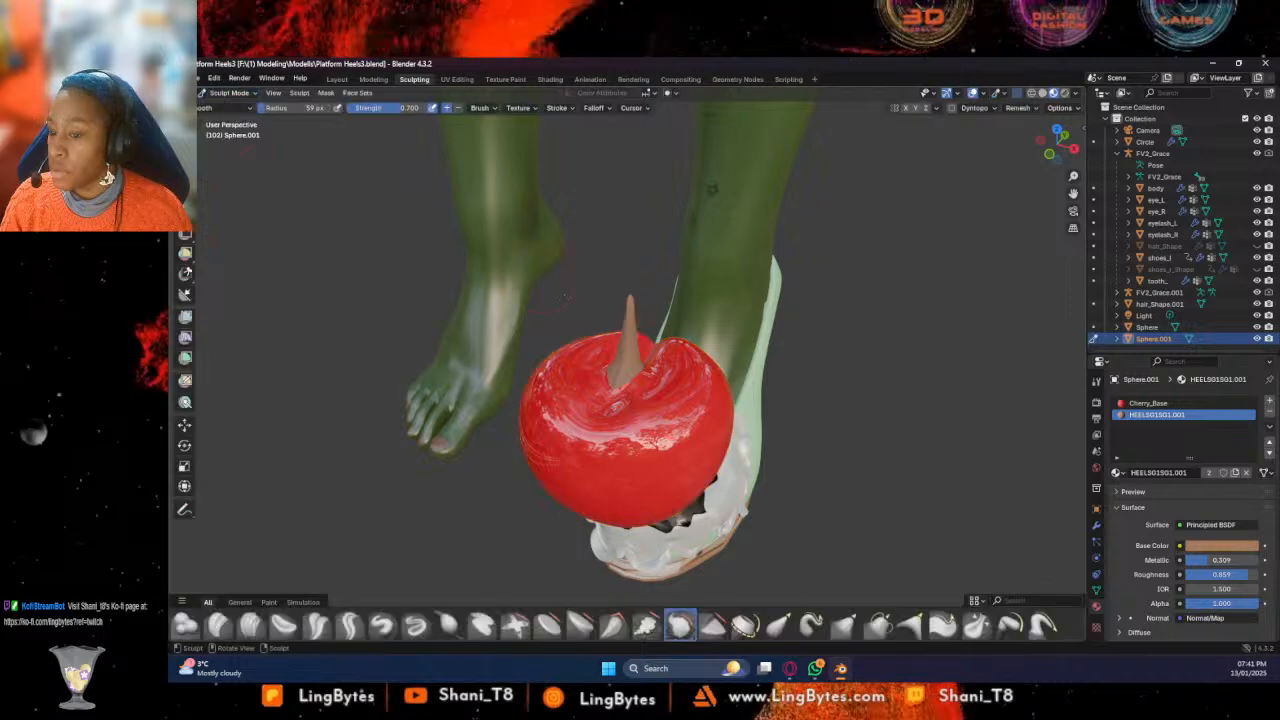
scroll(672, 428, "up", 4)
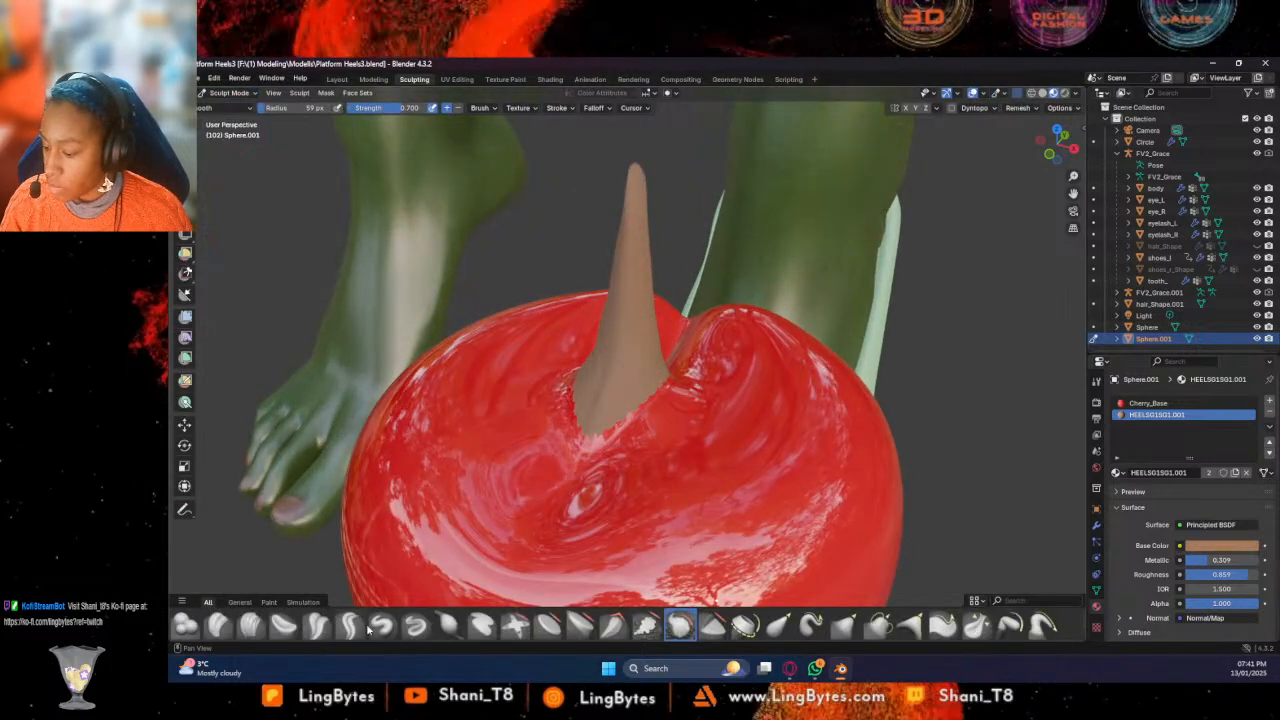
left_click(413, 627)
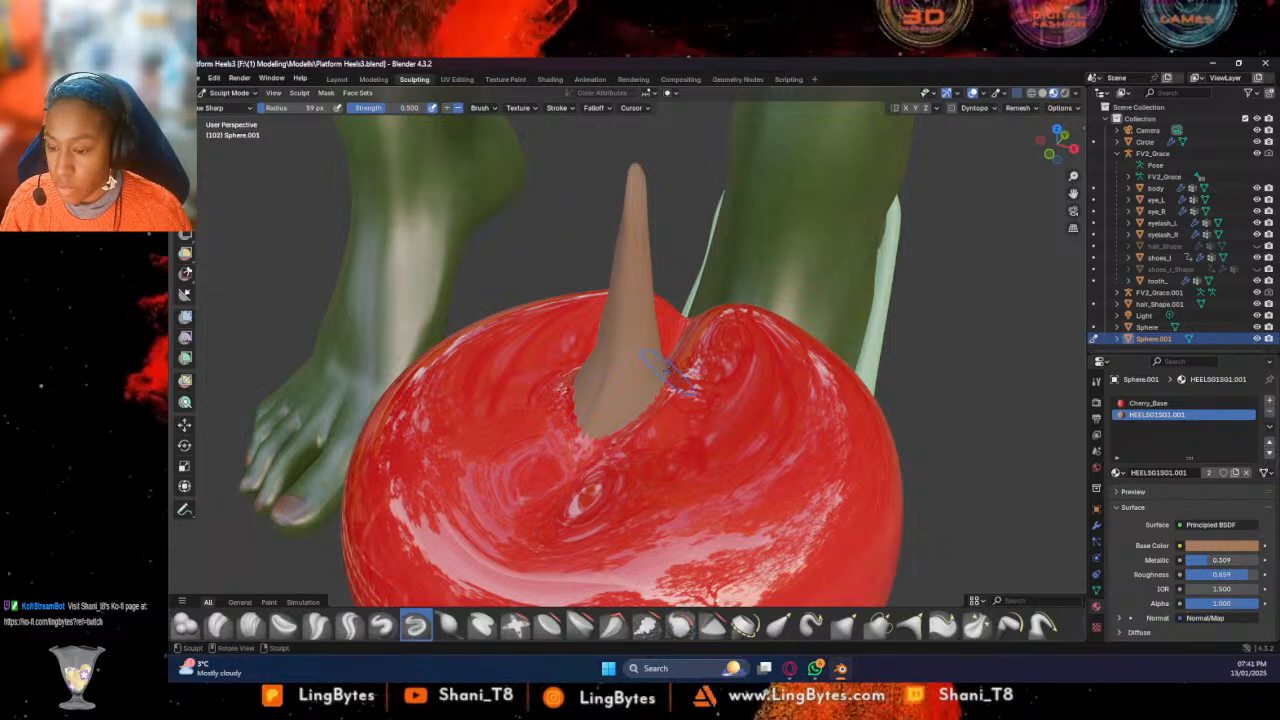
left_click_drag(291, 110, 286, 110)
left_click_drag(382, 109, 404, 109)
mouse_move(666, 370)
left_mouse_down()
mouse_move(656, 404)
mouse_move(616, 435)
mouse_move(597, 437)
mouse_move(567, 390)
left_mouse_up()
middle_click_drag(567, 390, 720, 460)
mouse_move(720, 460)
left_mouse_down()
mouse_move(656, 422)
mouse_move(628, 348)
left_mouse_up()
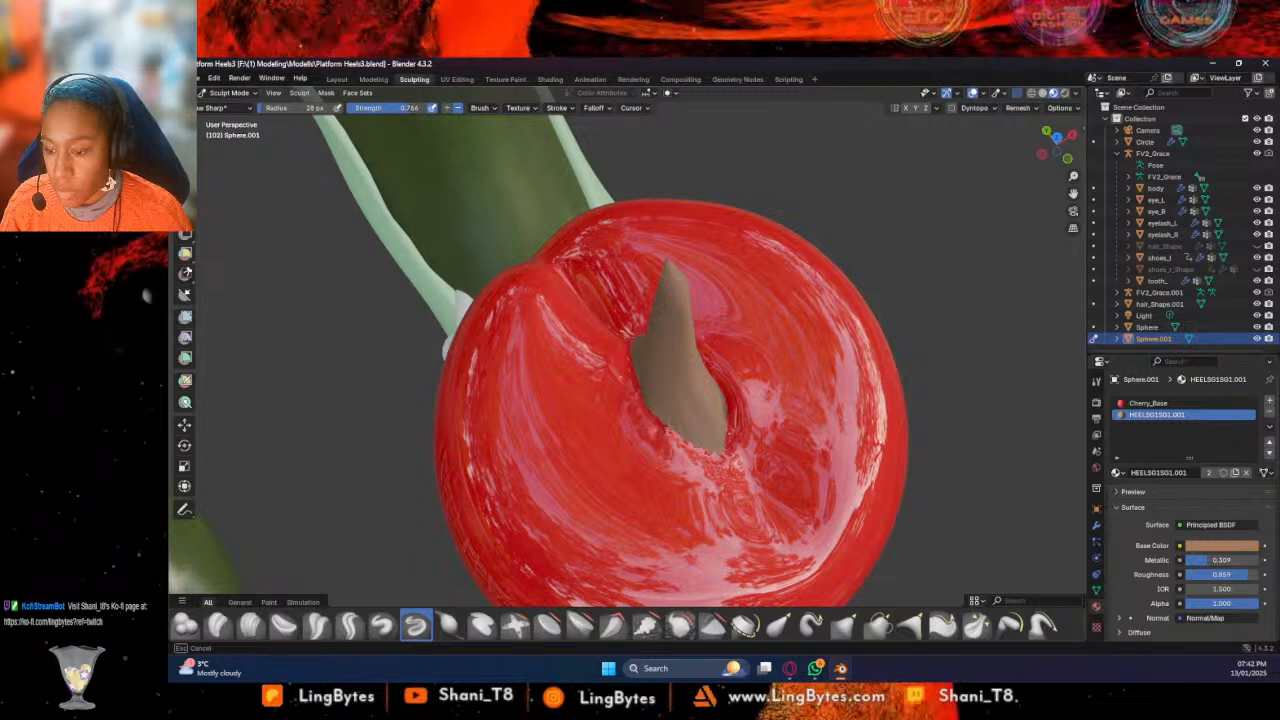
Carve the cherry's crease deeper on both sides of the stem with Draw Sharp strokes
mouse_move(637, 396)
middle_mouse_down()
mouse_move(812, 436)
mouse_move(625, 390)
middle_mouse_up()
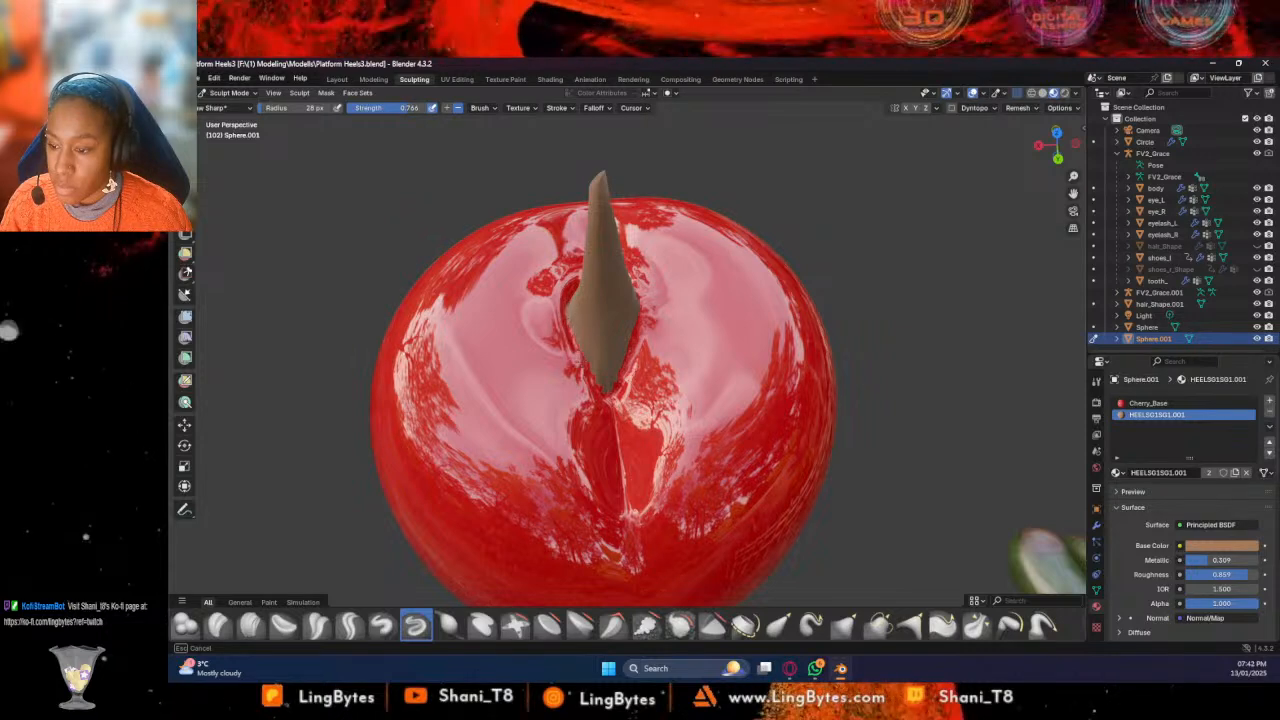
middle_click_drag(638, 330, 680, 397)
mouse_move(663, 362)
left_mouse_down()
mouse_move(745, 337)
mouse_move(738, 320)
mouse_move(726, 348)
left_mouse_up()
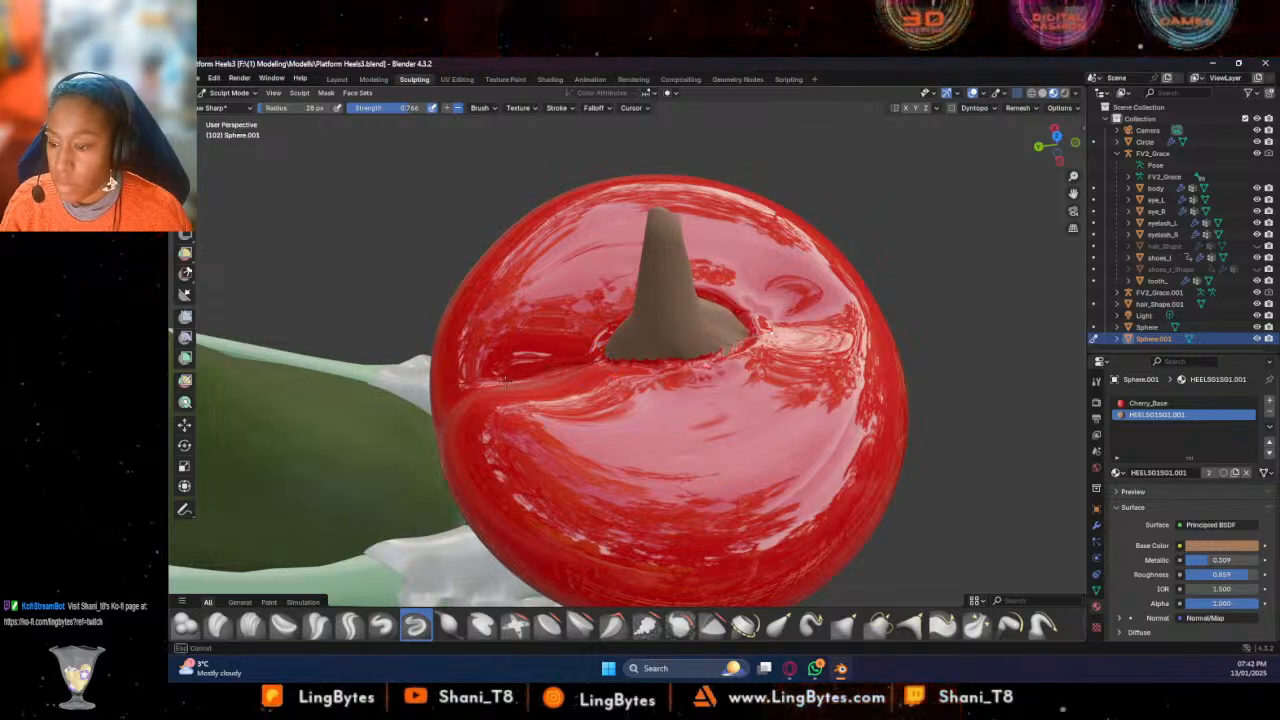
left_click_drag(548, 368, 595, 366)
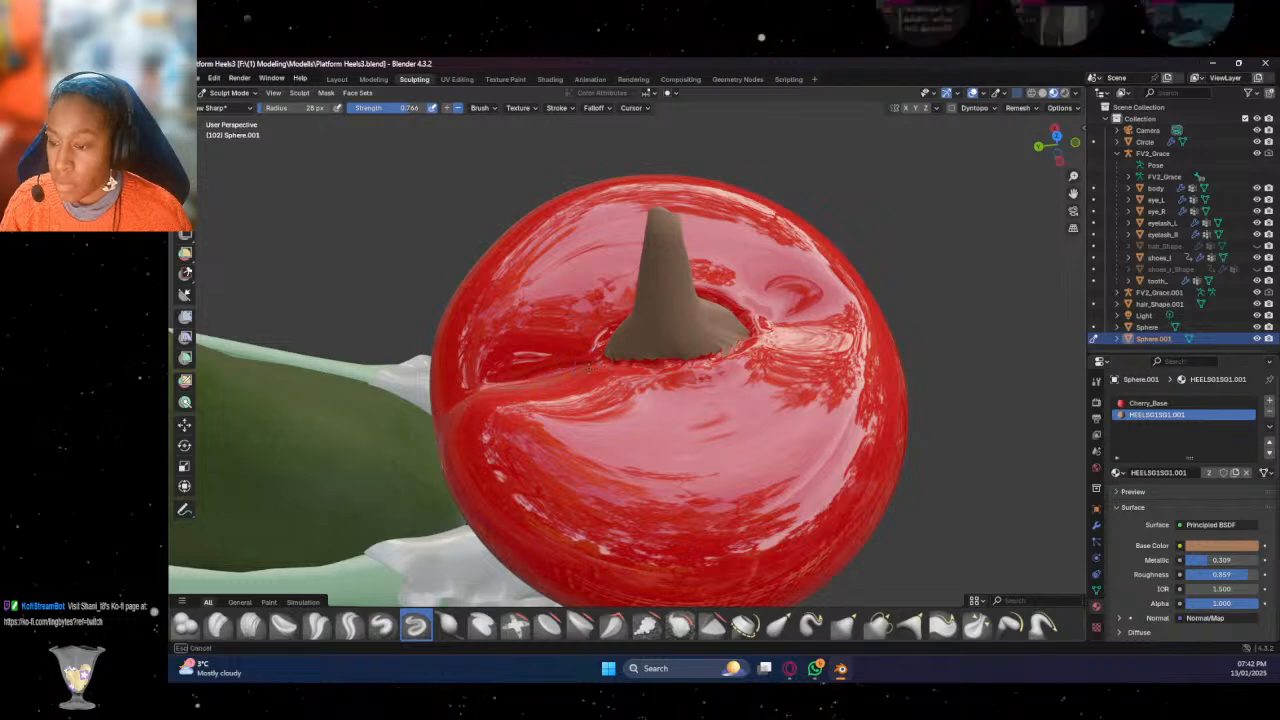
left_click_drag(503, 387, 470, 392)
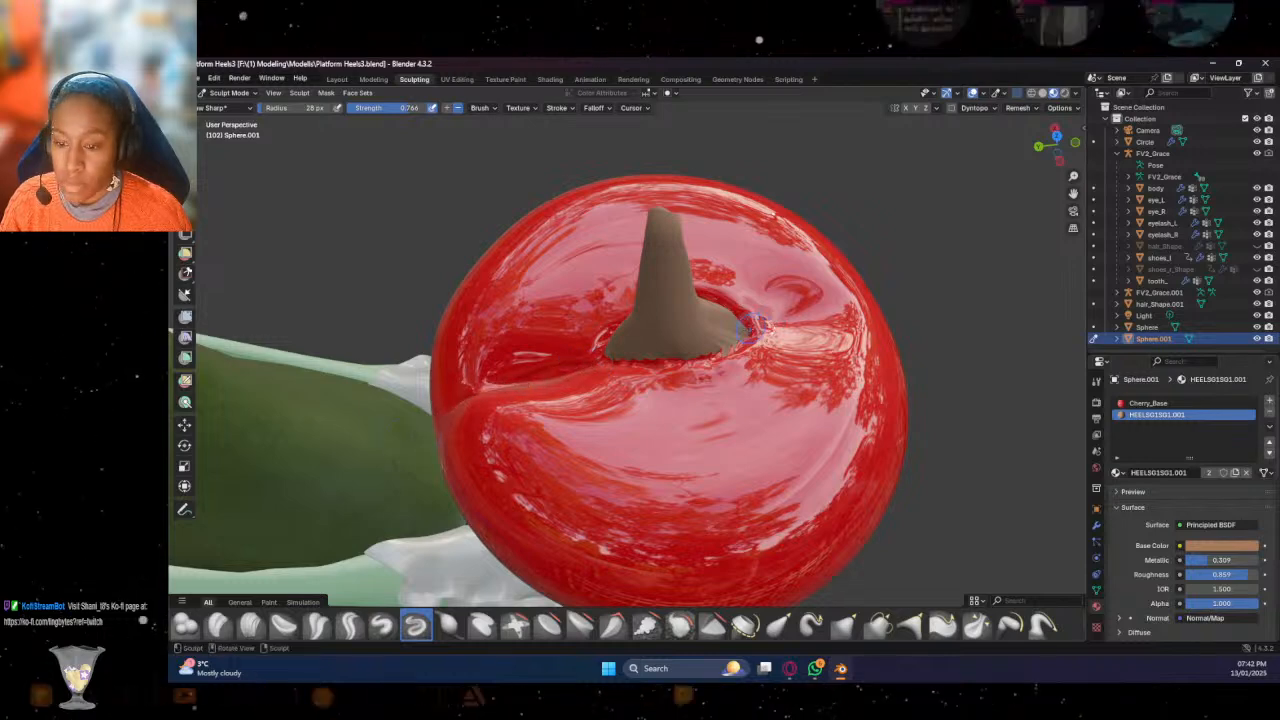
left_click_drag(750, 334, 864, 315)
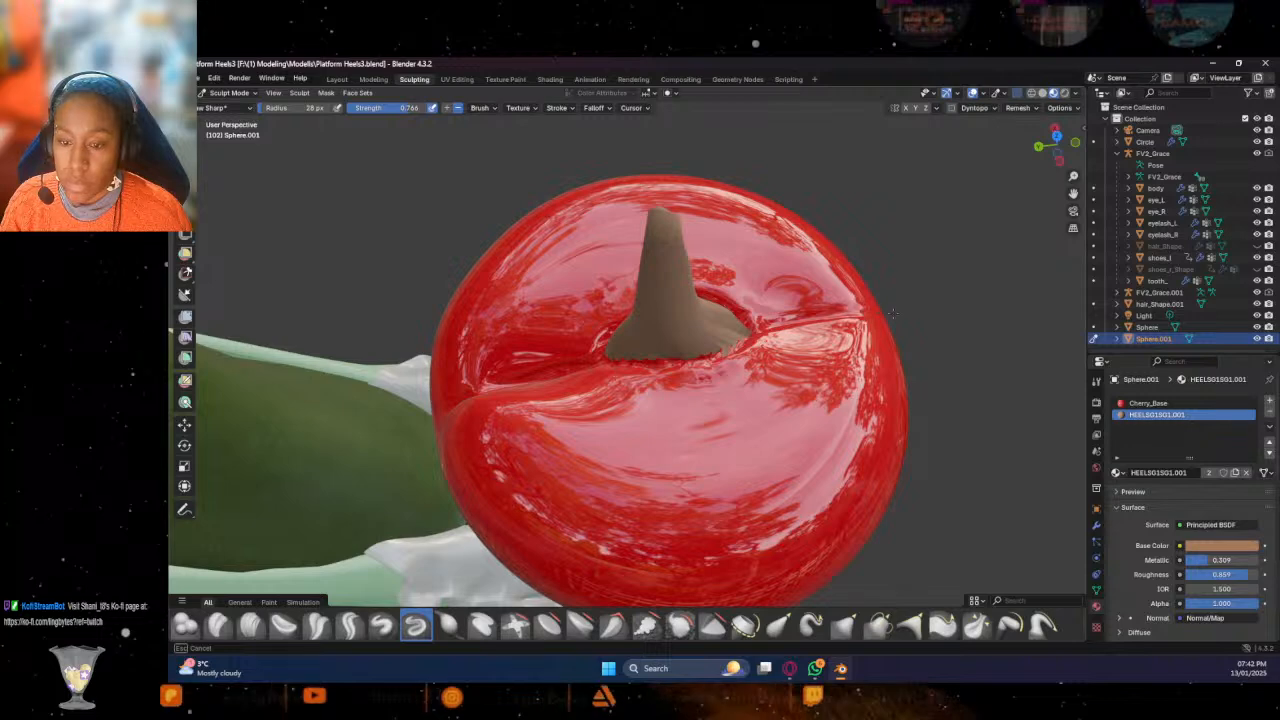
Pinch the cherry's surface inward around the stem's base with the Pinch/Magnify brush at radius 82 px and strength 0.500
left_click(975, 627)
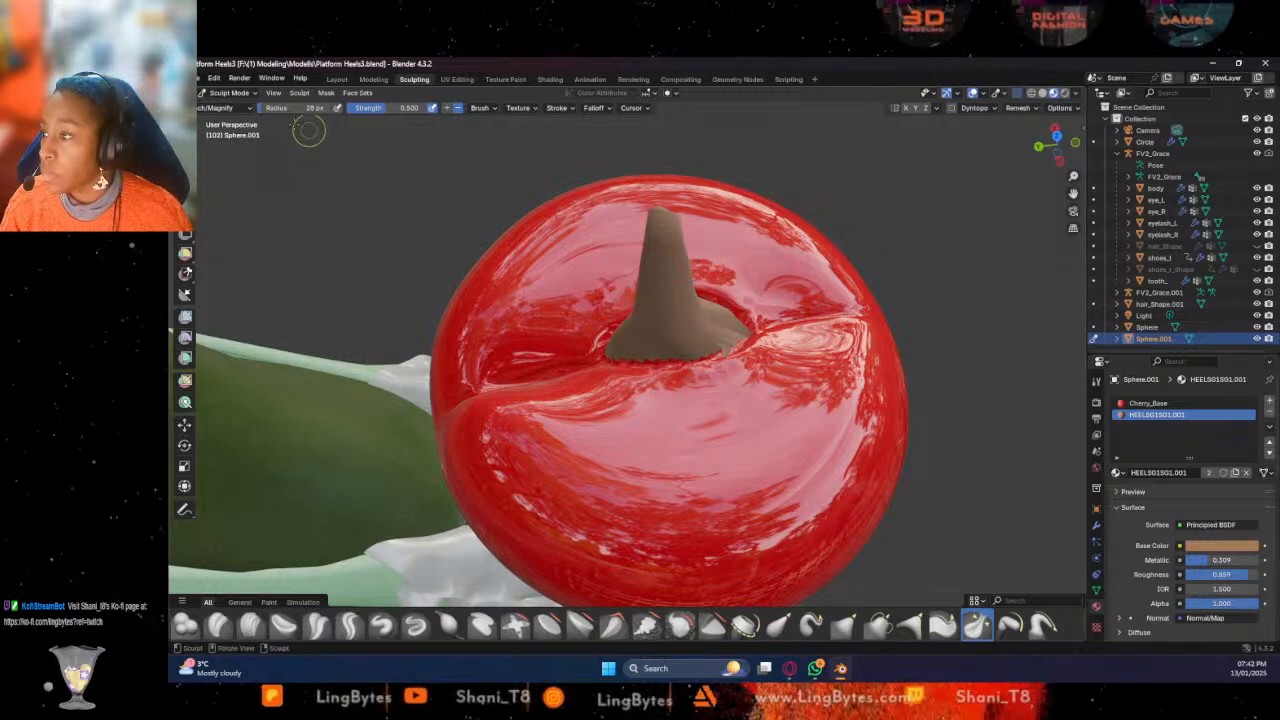
left_click_drag(262, 108, 268, 108)
mouse_move(655, 367)
left_mouse_down()
mouse_move(622, 356)
mouse_move(659, 347)
left_mouse_up()
left_click_drag(700, 297, 755, 355)
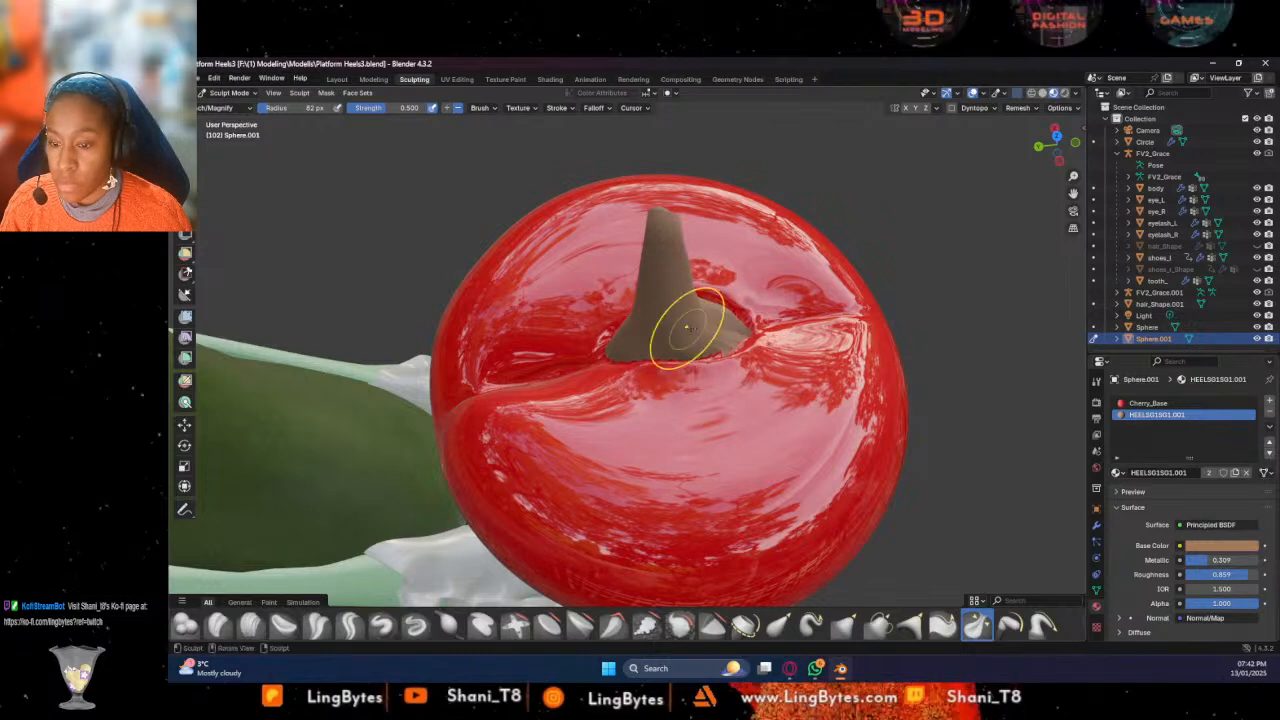
middle_click_drag(705, 355, 608, 343)
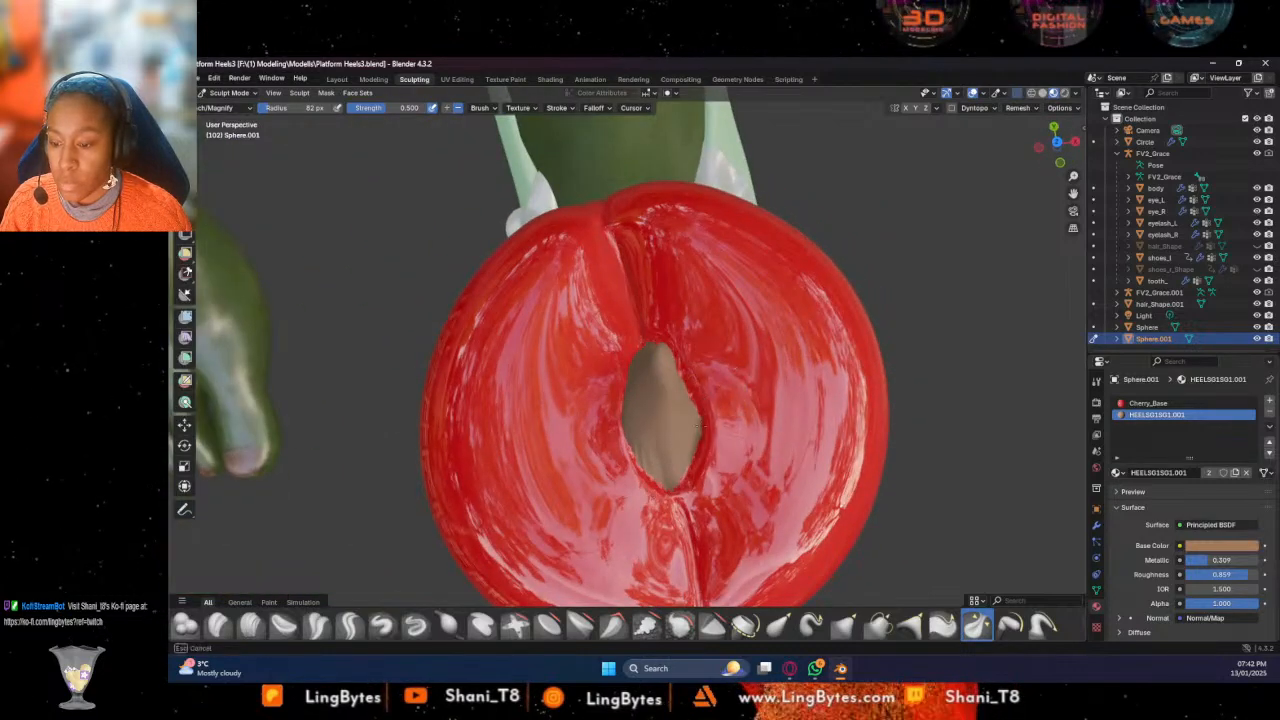
middle_click_drag(640, 457, 706, 375)
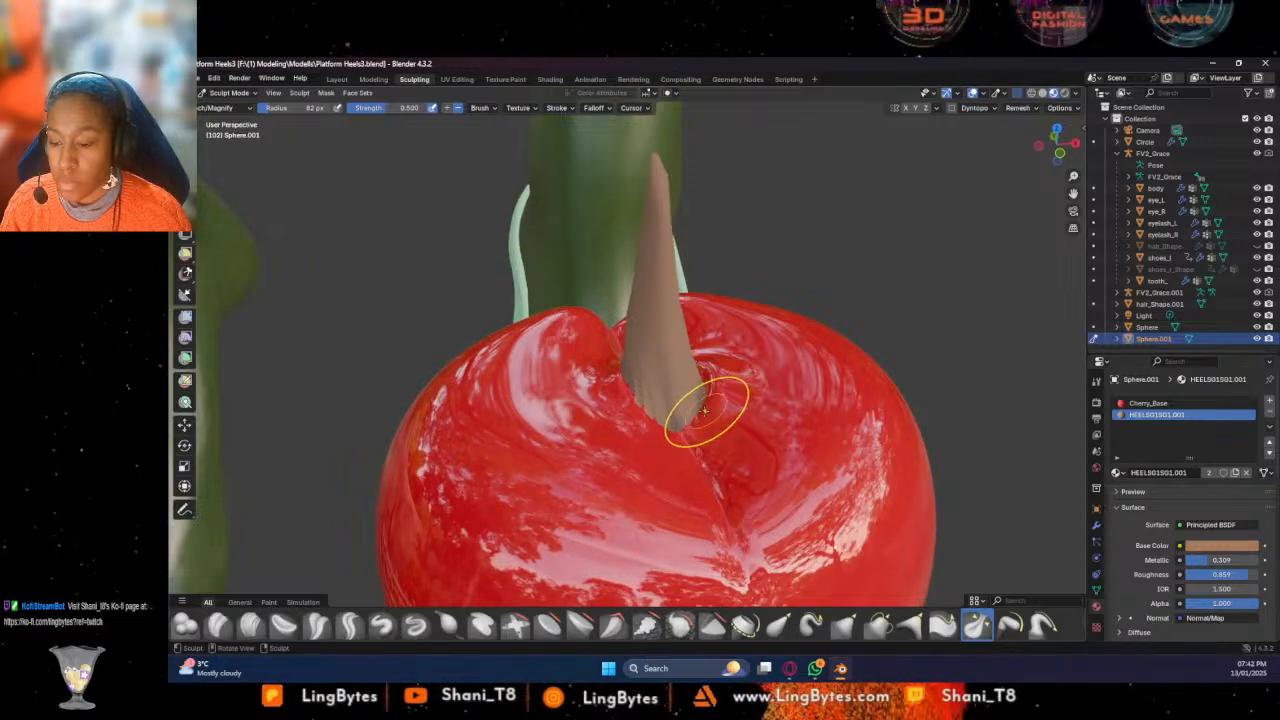
mouse_move(686, 400)
middle_mouse_down()
mouse_move(786, 371)
mouse_move(748, 355)
mouse_move(605, 360)
middle_mouse_up()
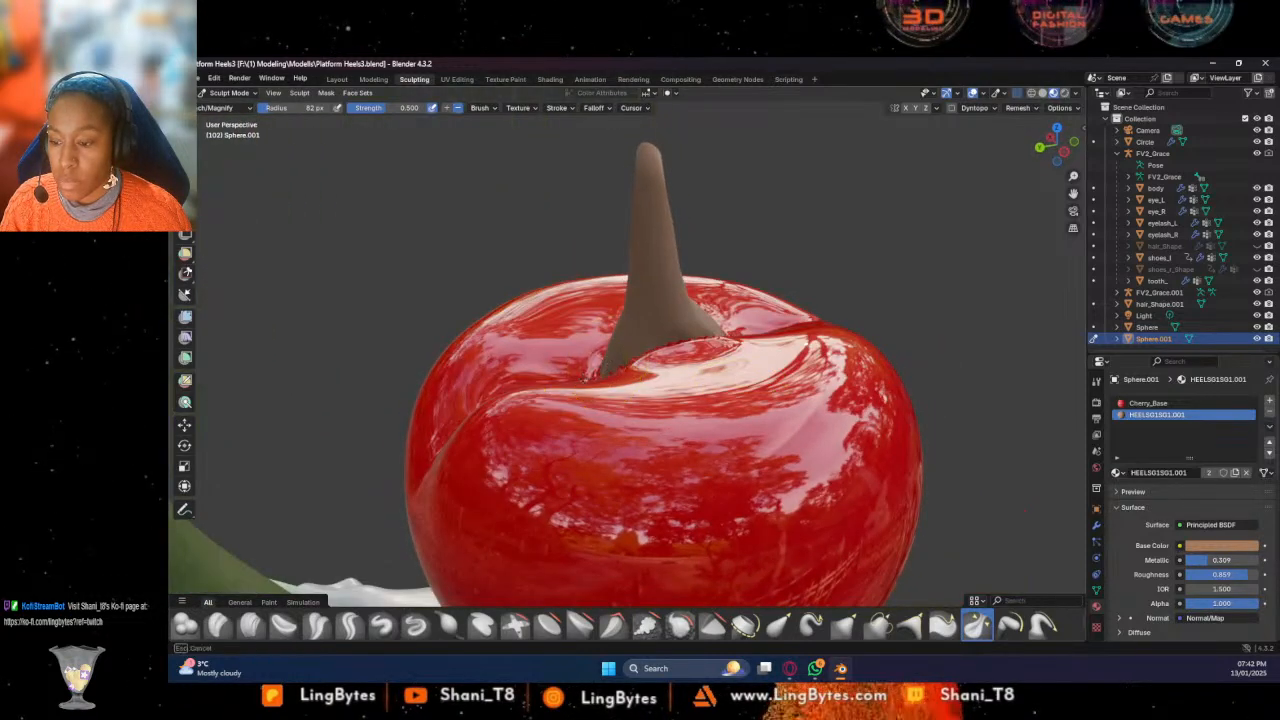
Build up the cherry's upper body with the Blob brush at strength 0.500, reducing its radius from 260 to 152 px
scroll(500, 415, "down", 5)
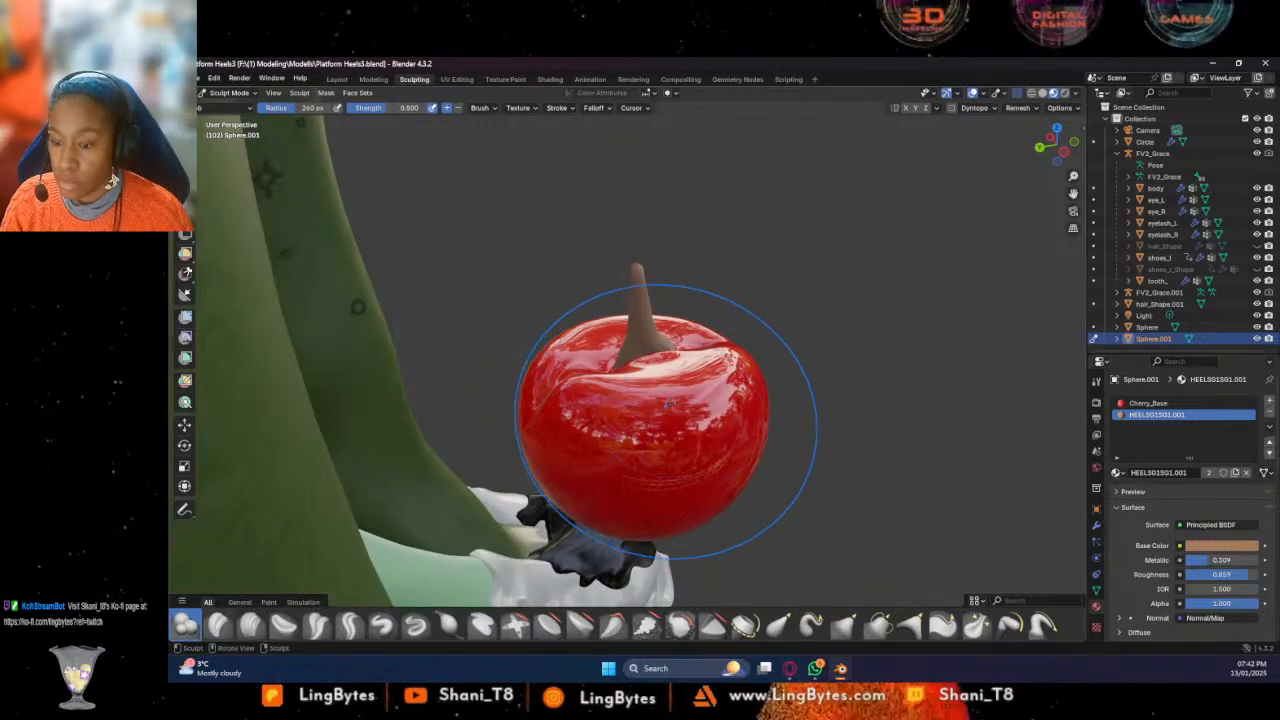
middle_click_drag(700, 429, 868, 397)
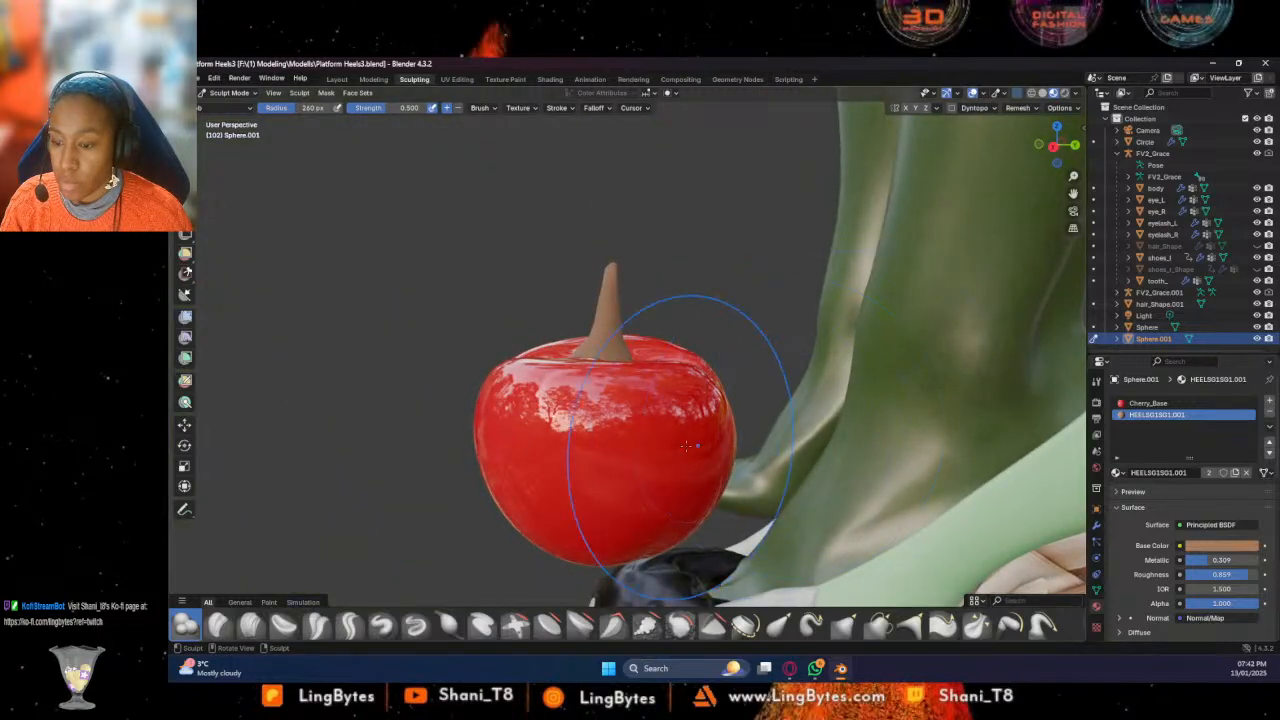
mouse_move(643, 434)
middle_mouse_down()
mouse_move(533, 425)
mouse_move(754, 489)
mouse_move(718, 482)
middle_mouse_up()
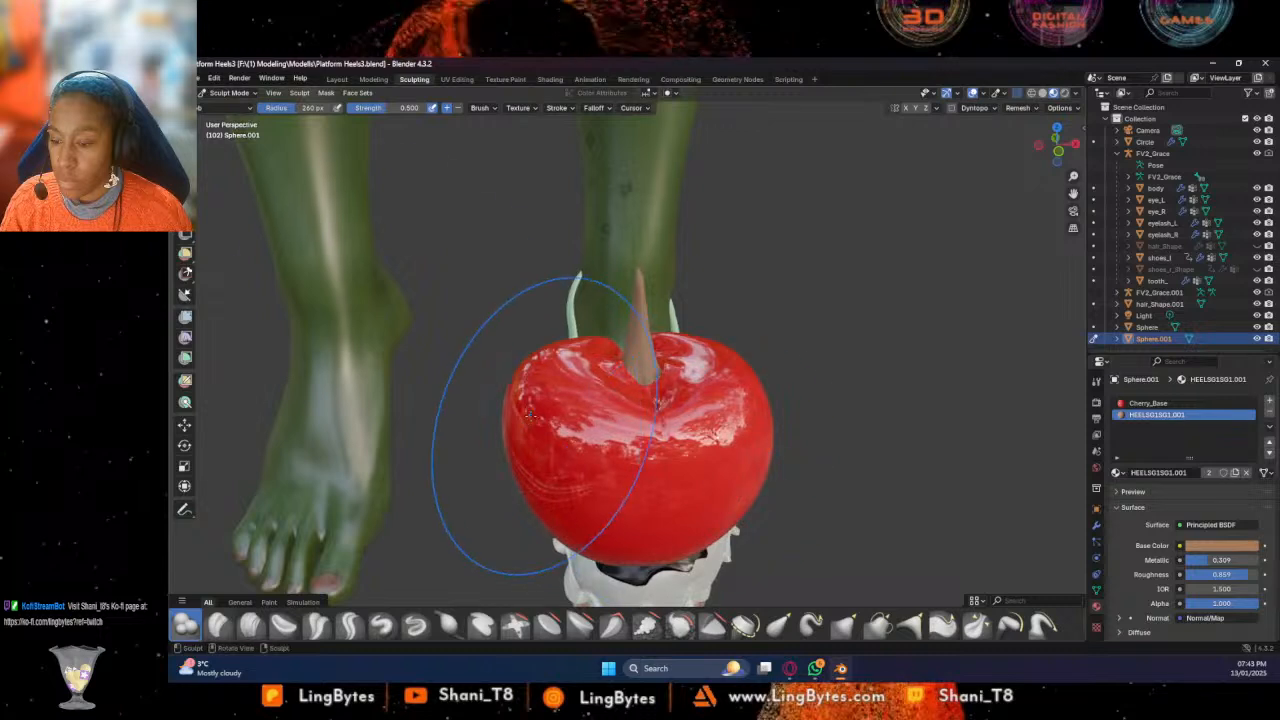
mouse_move(277, 109)
left_mouse_down()
mouse_move(257, 109)
mouse_move(272, 109)
left_mouse_up()
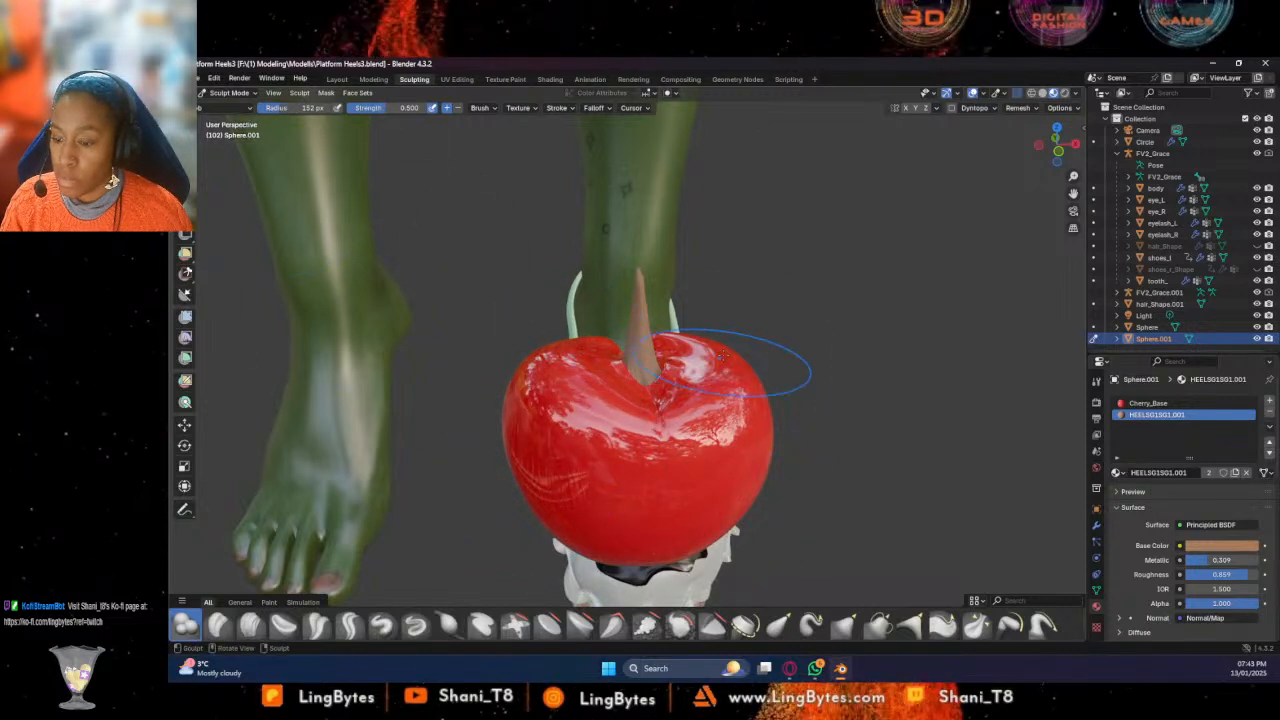
middle_click_drag(595, 455, 640, 440)
Carve a crease down the cherry's front with Crease Sharp at strength 0.283 and tighten it with Pinch/Magnify at 0.500
left_click(975, 625)
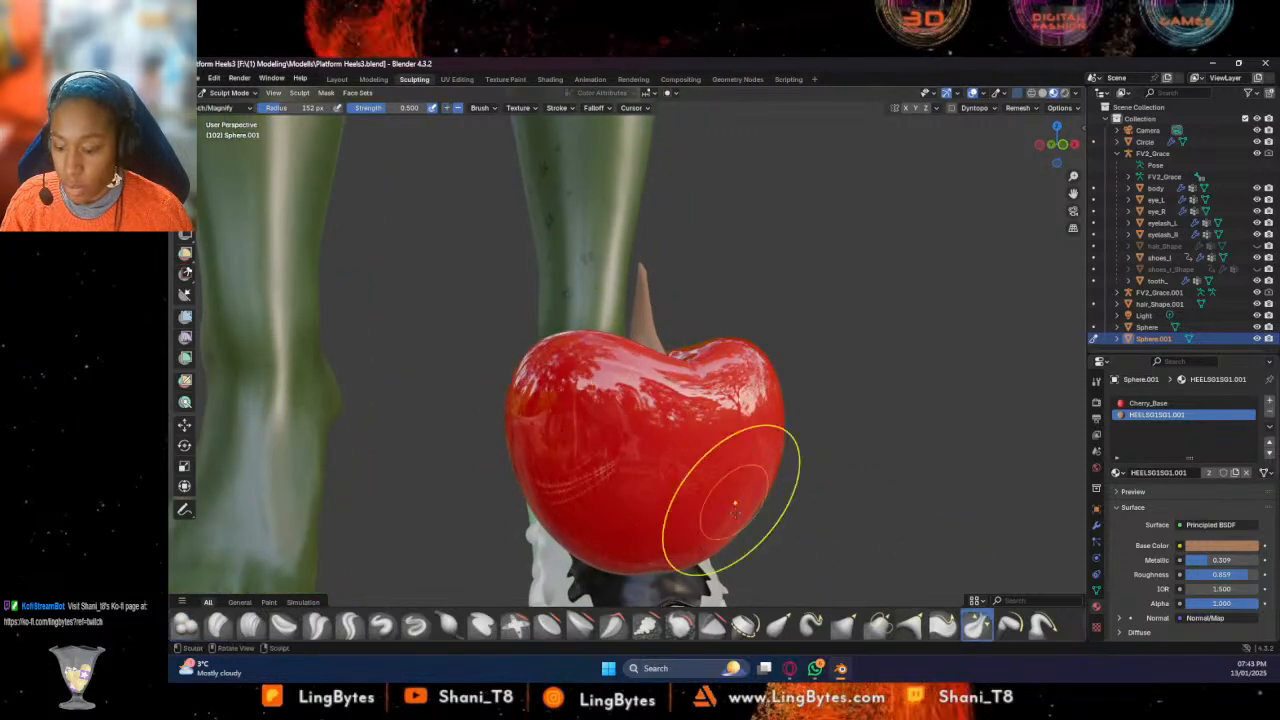
left_click(352, 625)
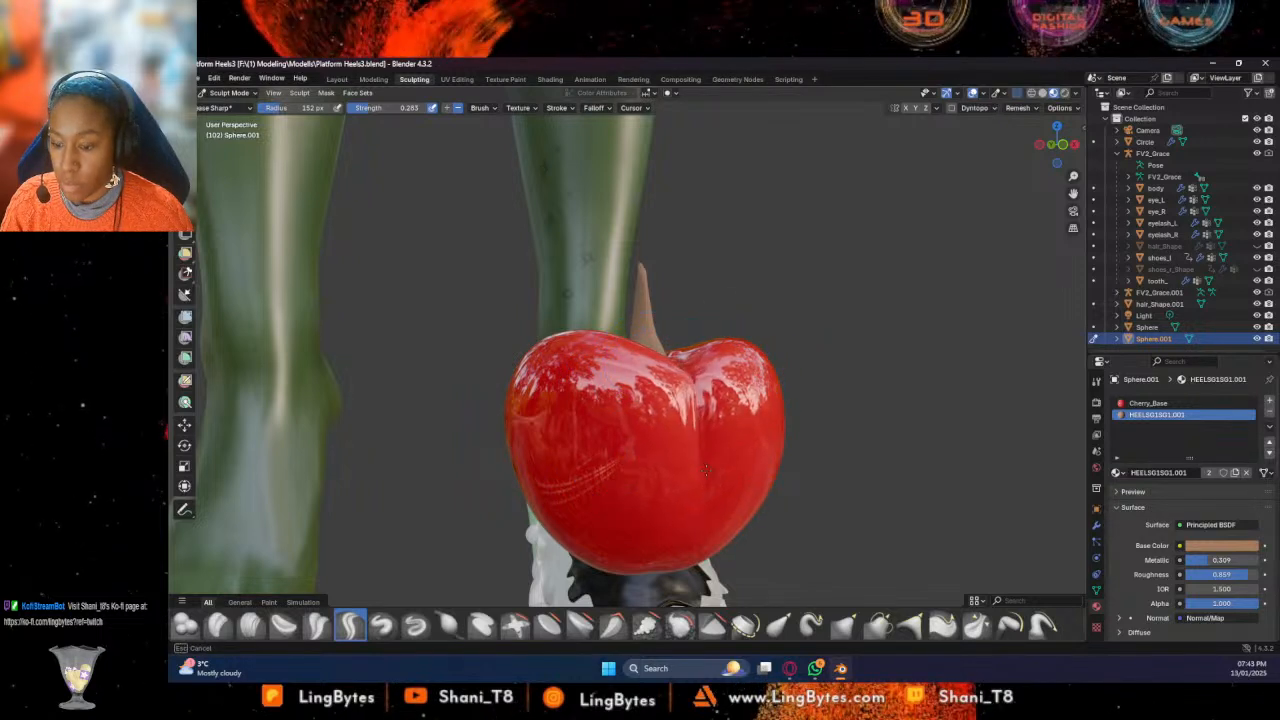
left_click(975, 624)
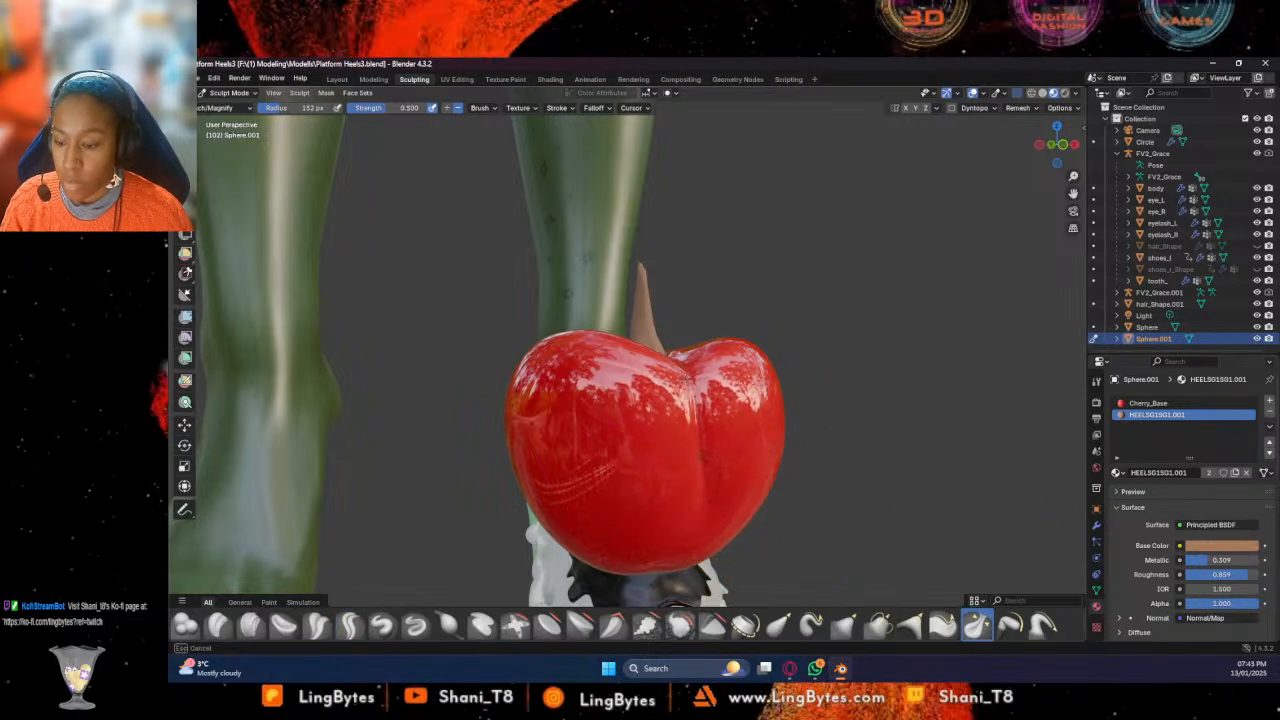
mouse_move(700, 400)
middle_mouse_down()
mouse_move(737, 477)
mouse_move(680, 466)
middle_mouse_up()
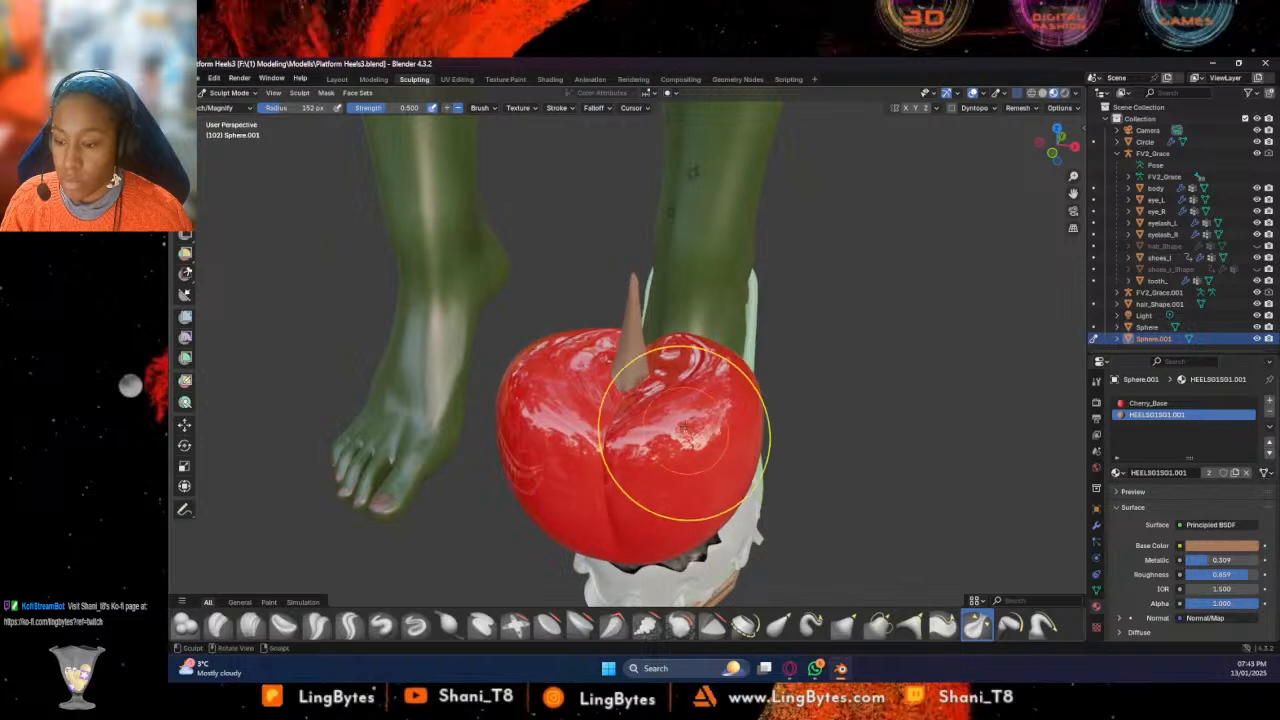
Switch to the Layout workspace and put the cherry in Edit Mode
scroll(686, 383, "down", 2)
middle_click_drag(686, 383, 610, 390)
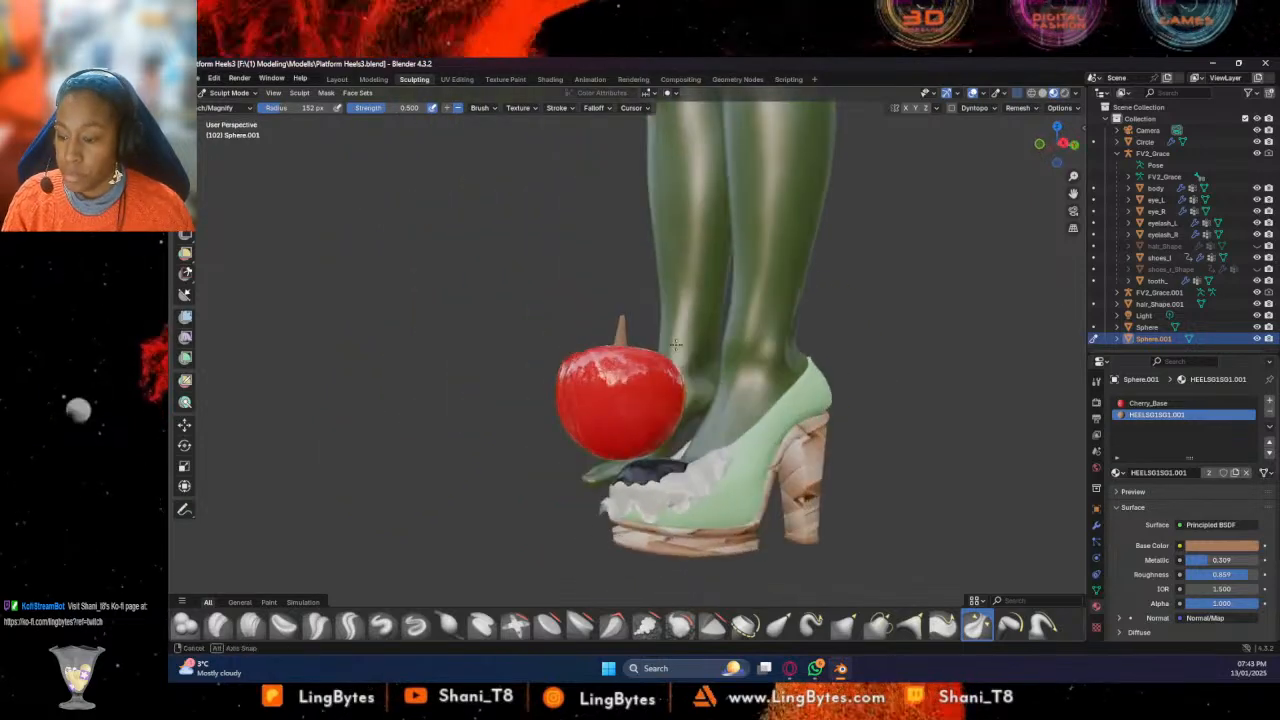
left_click(336, 79)
scroll(537, 277, "down", 2)
scroll(558, 279, "up", 2)
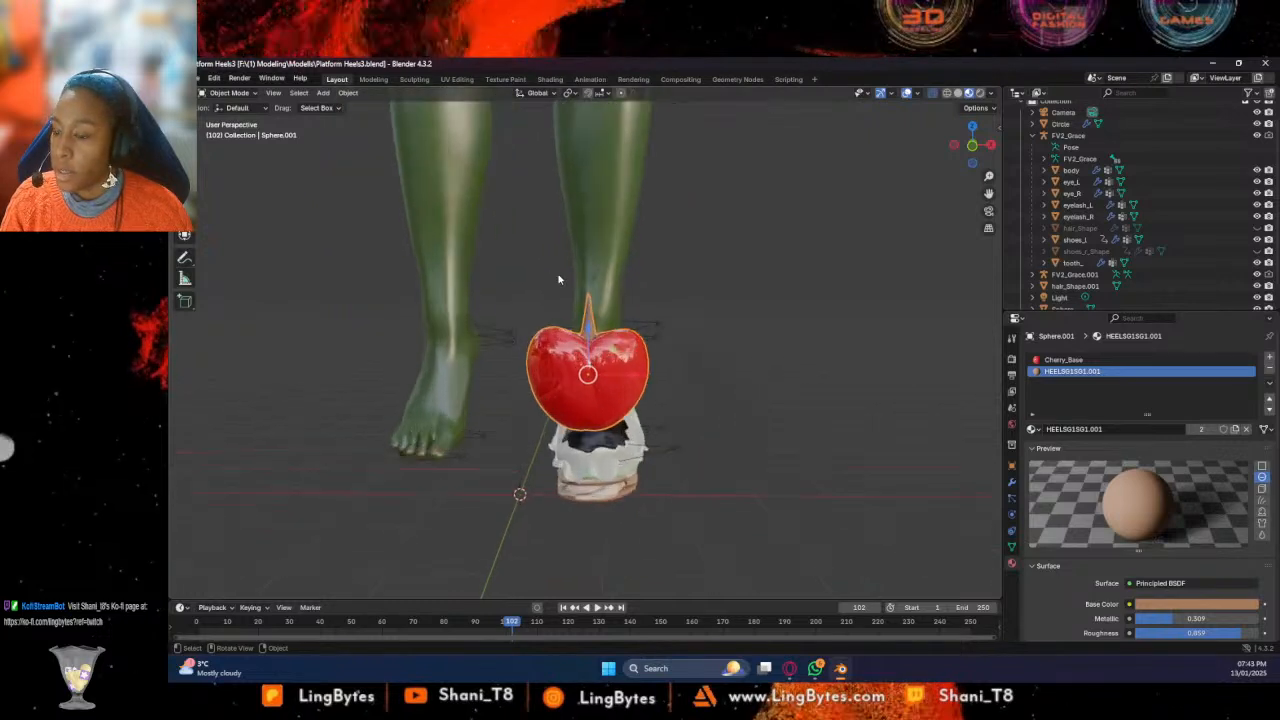
scroll(558, 279, "up", 1)
left_click(236, 93)
left_click(228, 113)
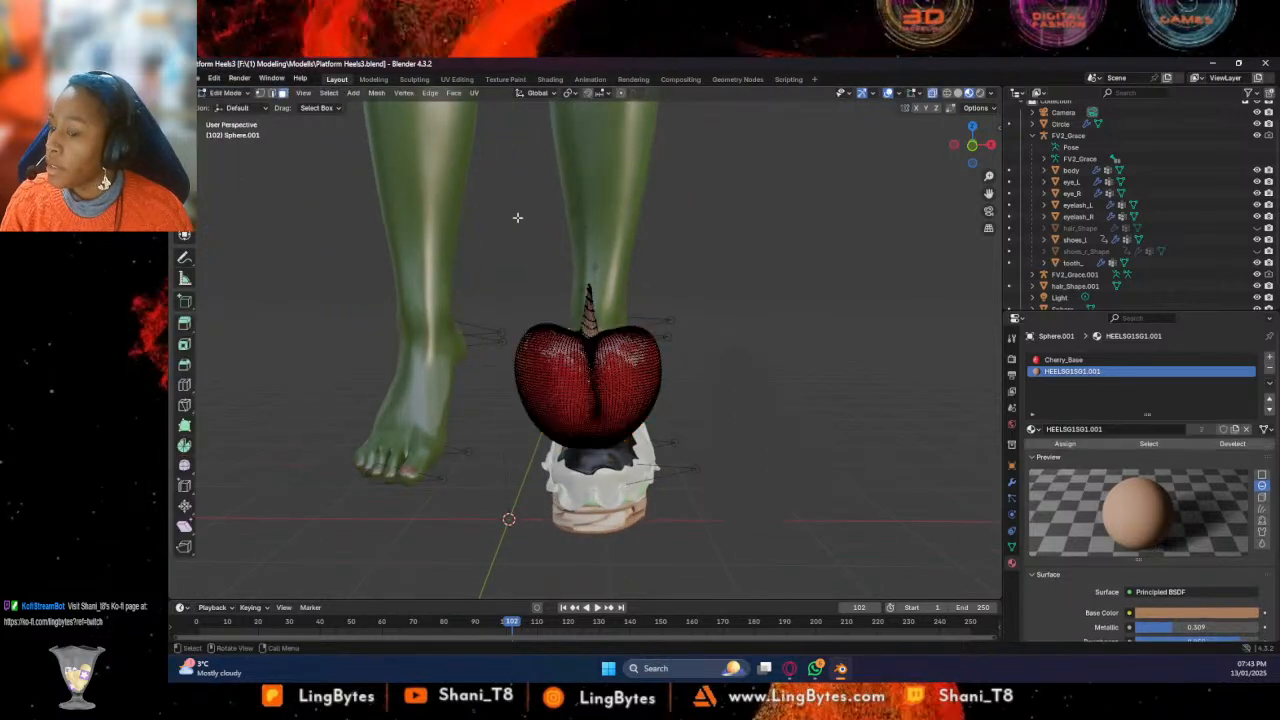
scroll(645, 353, "up", 2)
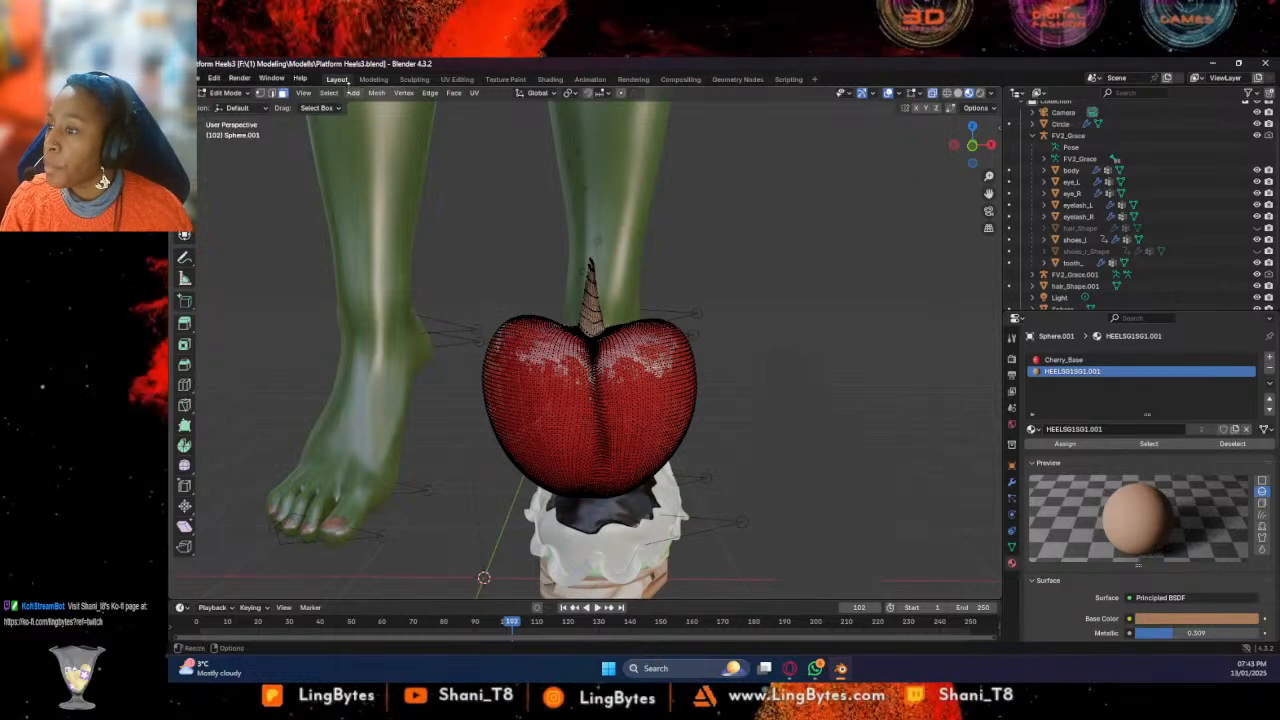
Add a 2 m plane to the cherry's mesh and assign the brown stem material to it
left_click(353, 93)
mouse_move(353, 93)
left_click(370, 113)
scroll(467, 534, "down", 2)
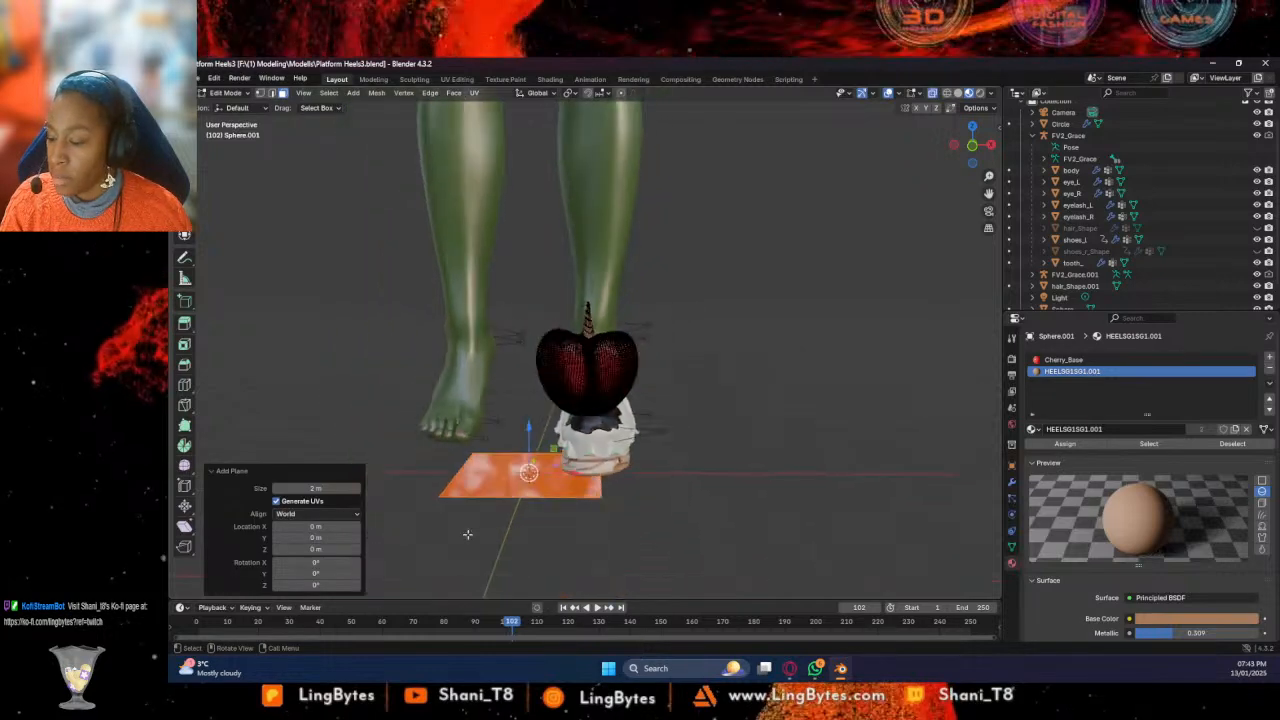
left_click(1064, 443)
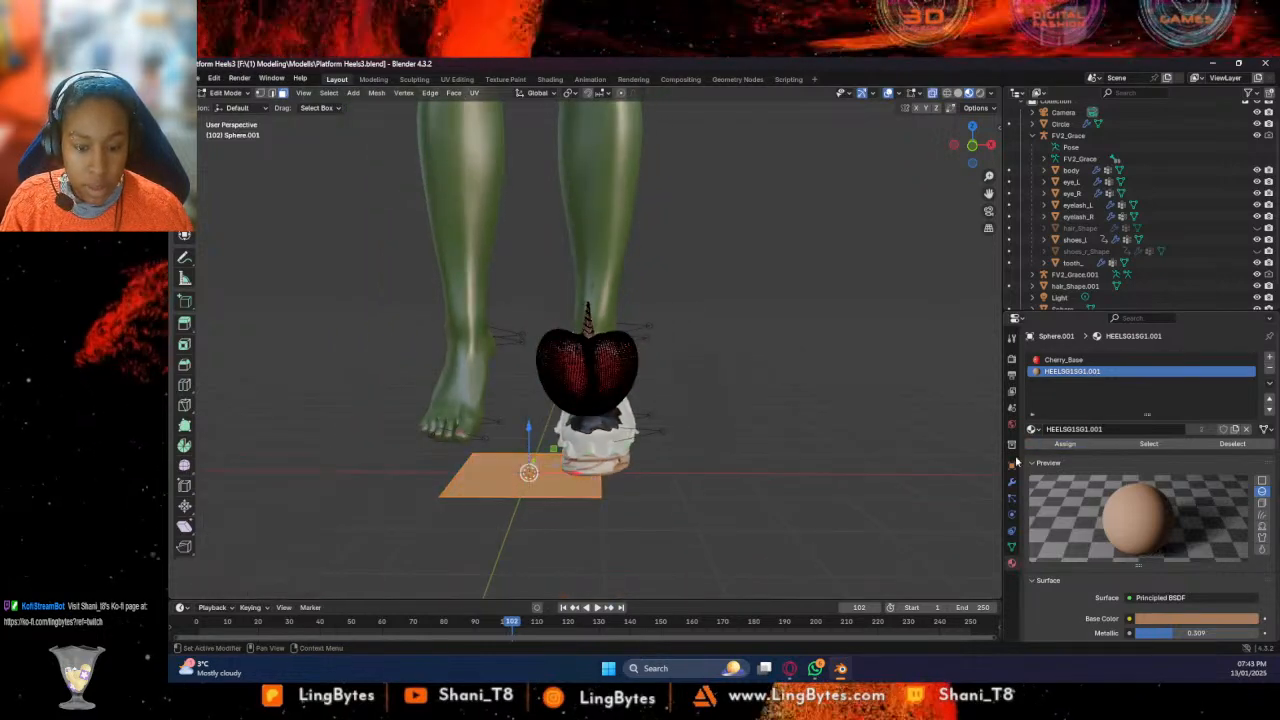
Raise the plane about 2.48 m along Z and rotate it upright by -89.5° about the X axis
left_click_drag(528, 430, 528, 252)
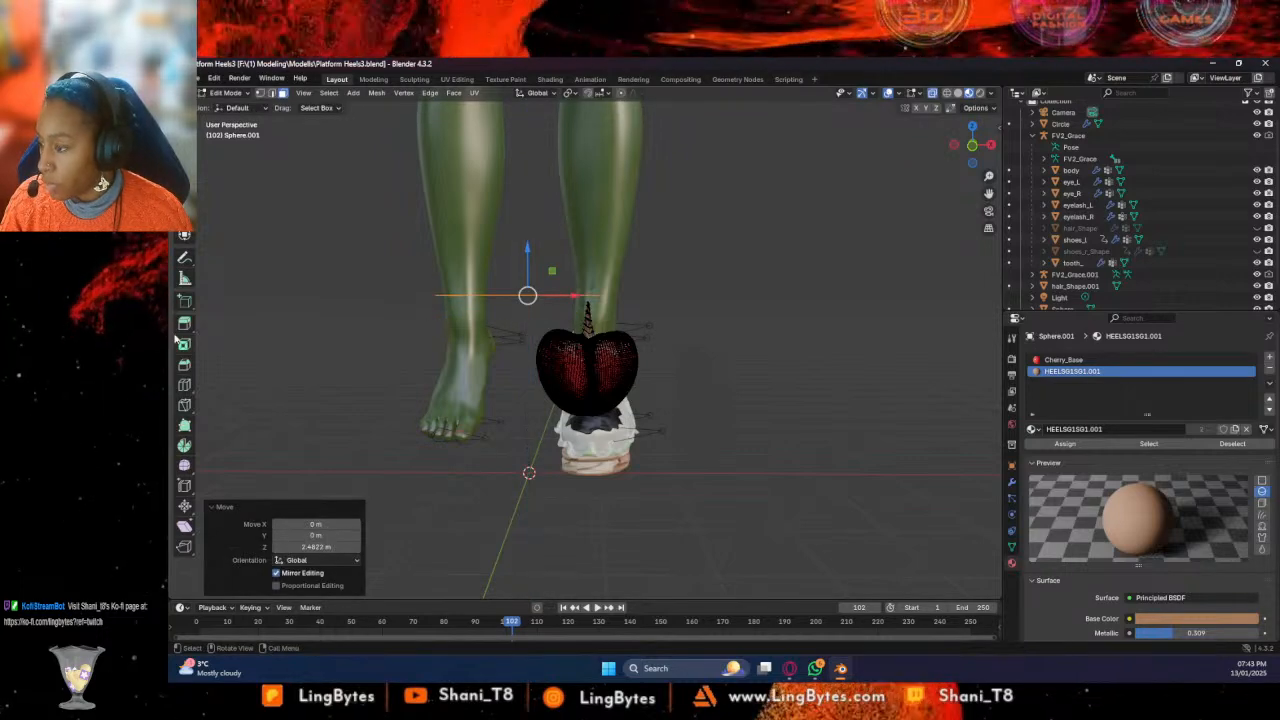
left_click(184, 193)
left_click_drag(524, 268, 533, 294)
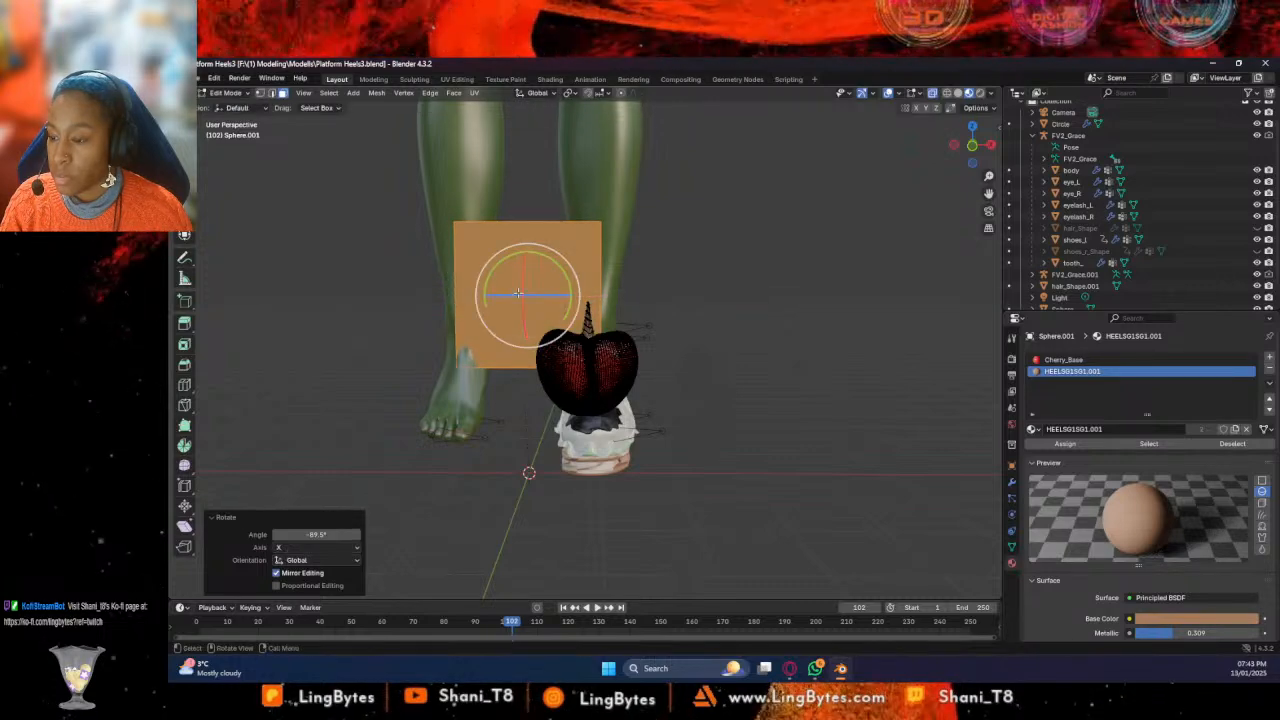
Try to divide the upright plane into a grid with Grid Fill and Subdivide, raising the number of cuts
left_click(453, 92)
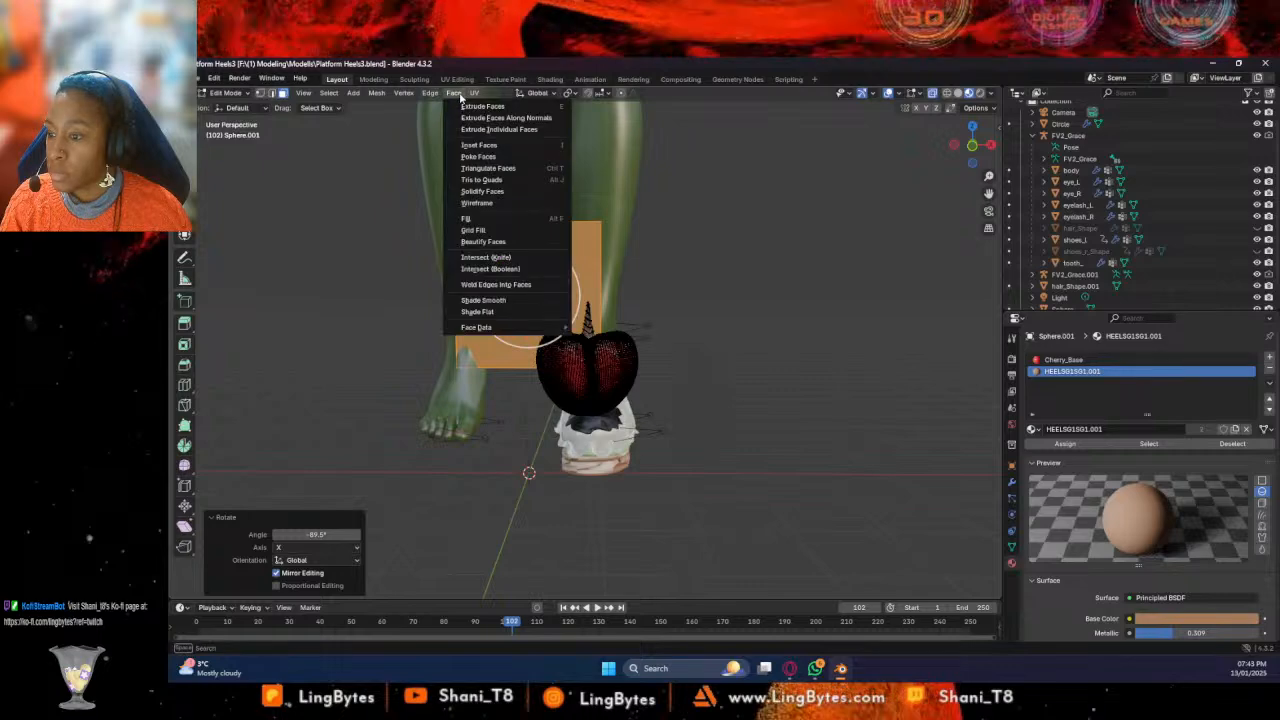
left_click(498, 231)
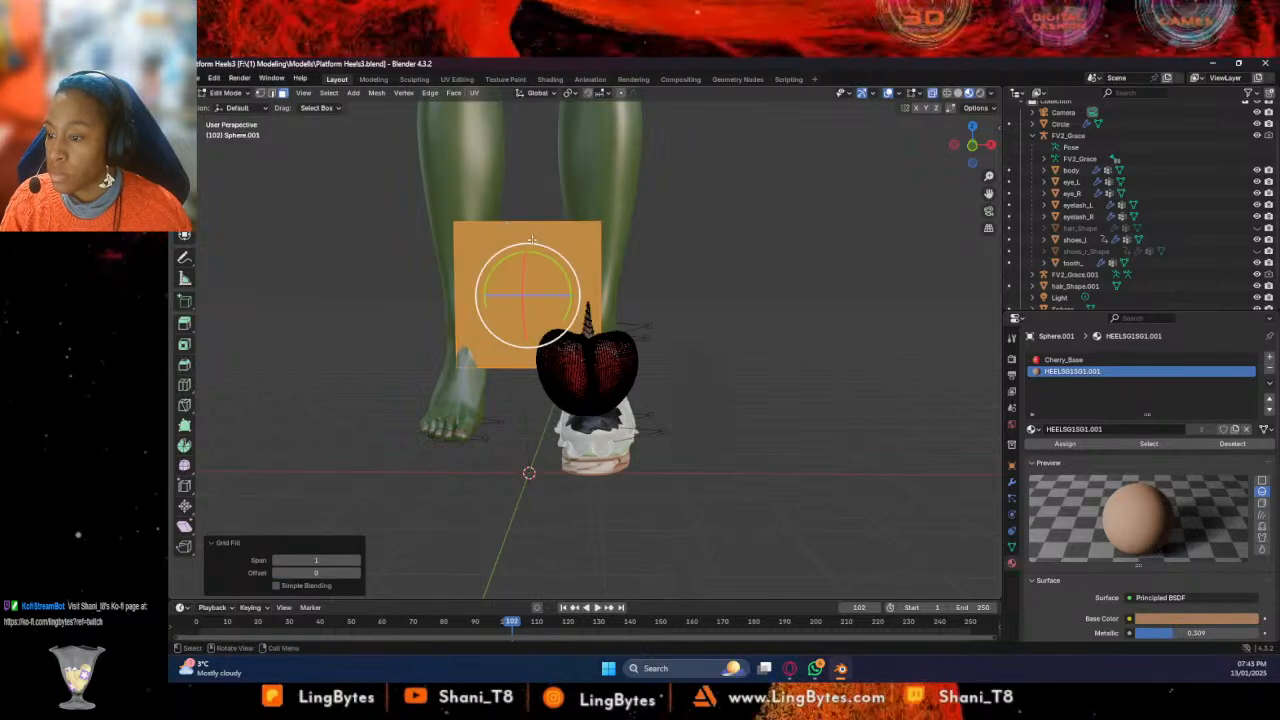
key("alt+a")
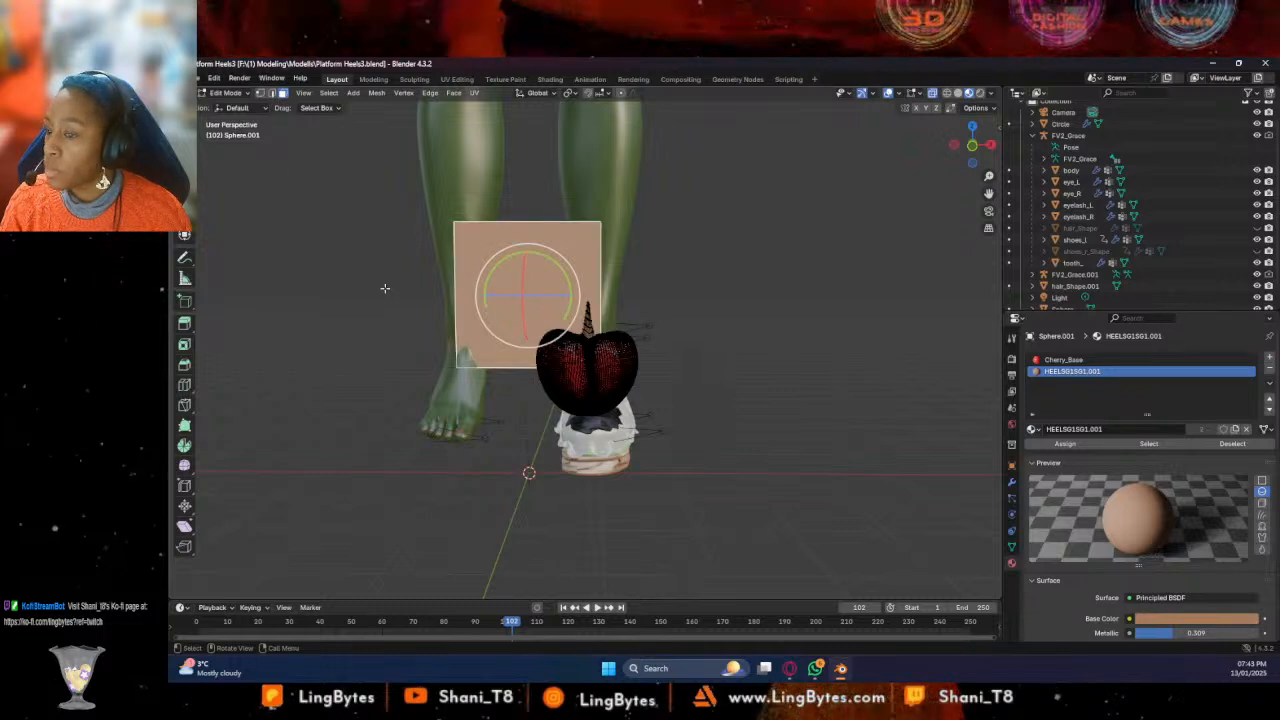
right_click(495, 251)
left_click(490, 257)
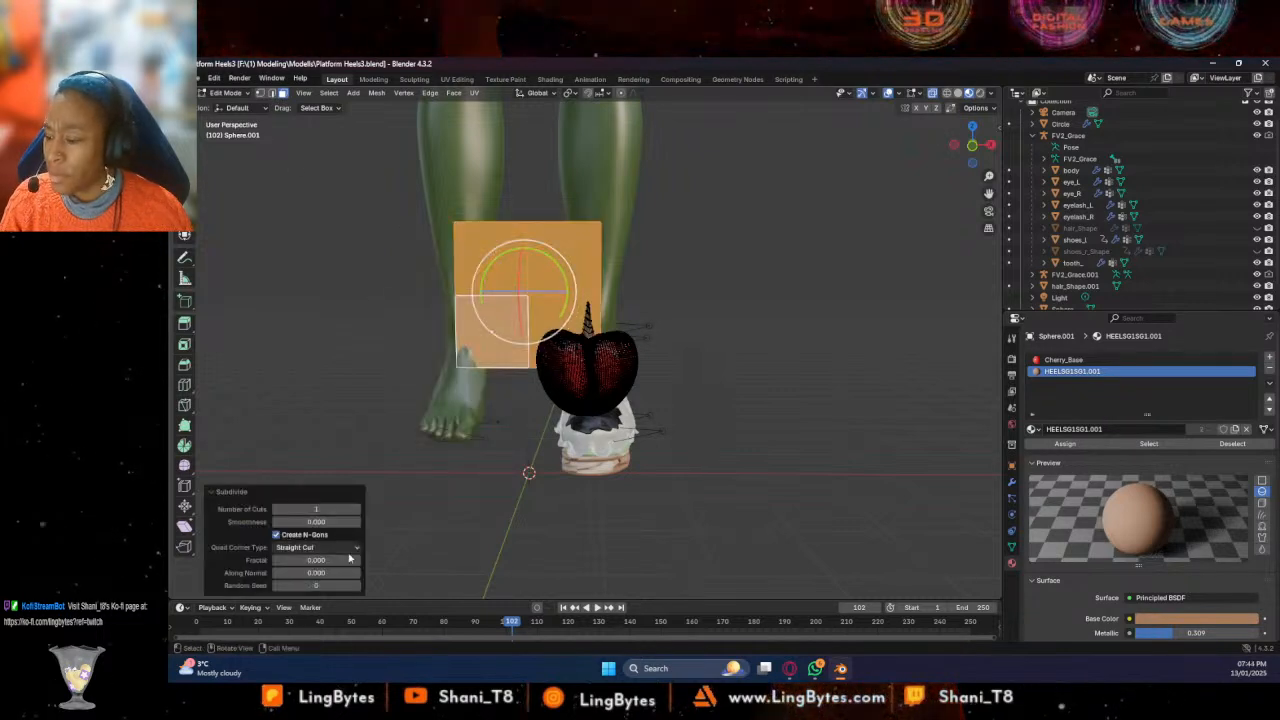
left_click(358, 510)
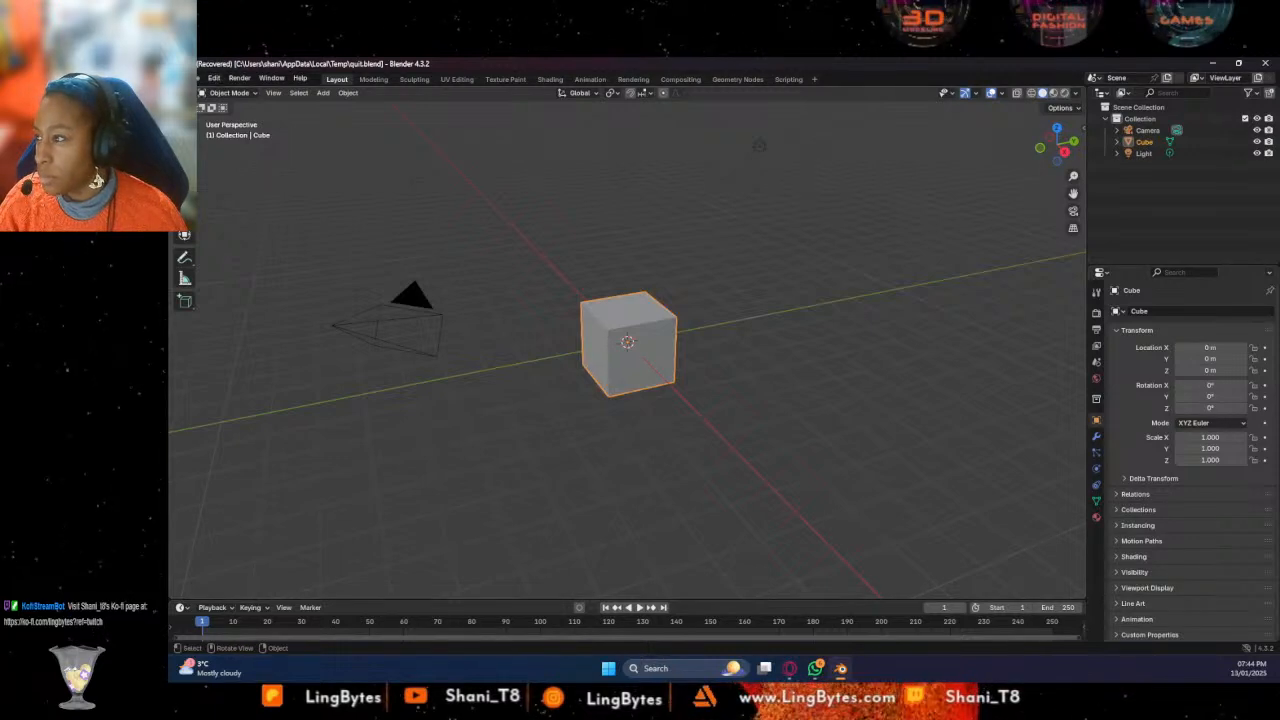
Try to recover the last session and dismiss the Discord overlay notice
left_click(201, 78)
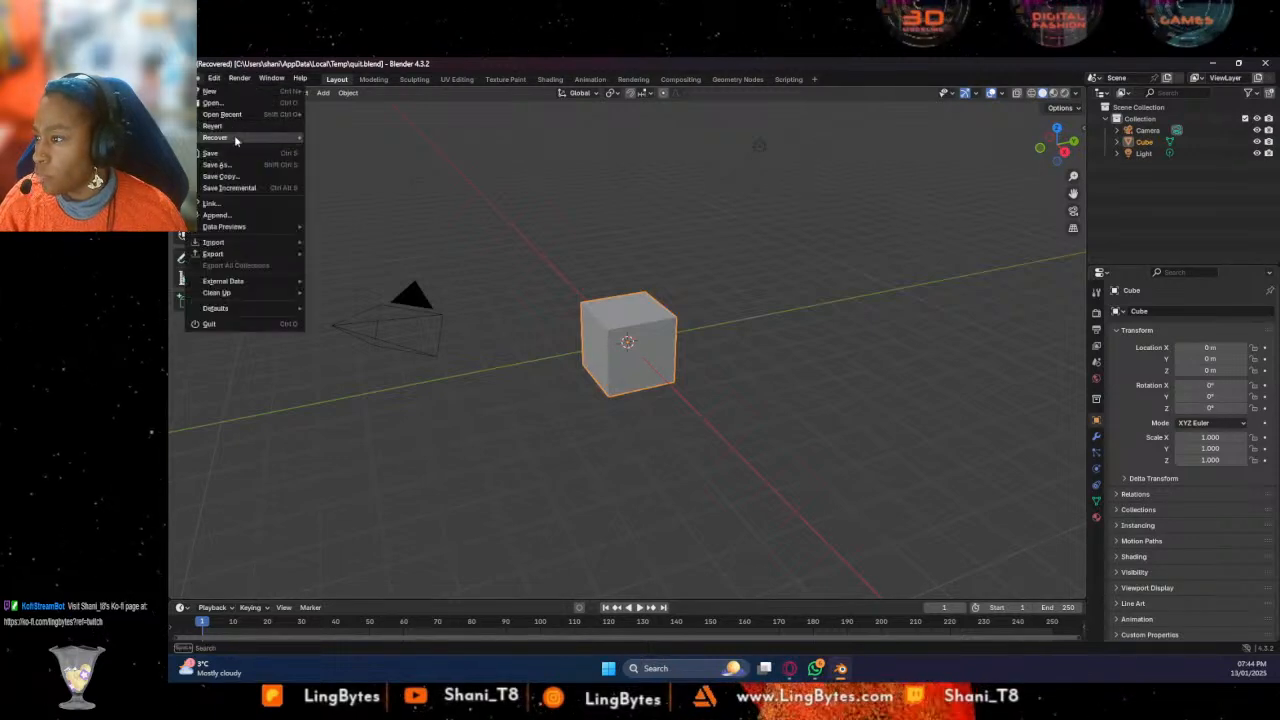
mouse_move(234, 137)
left_click(334, 140)
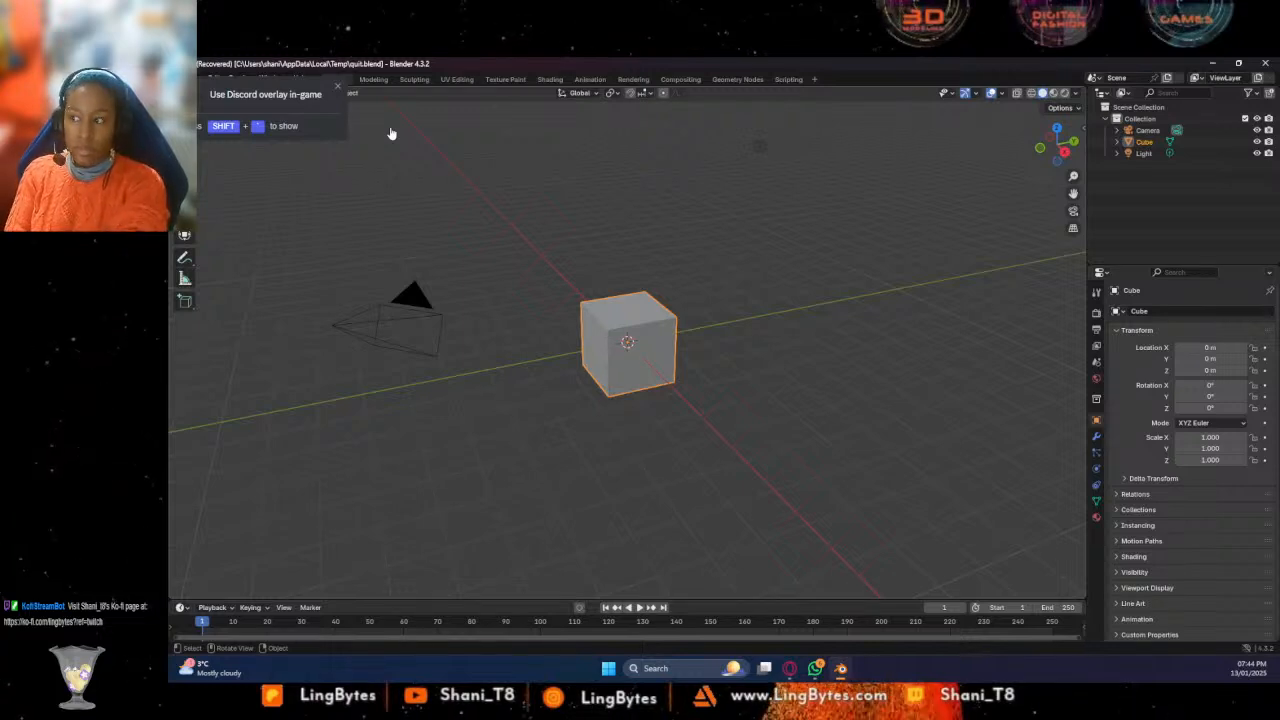
left_click(340, 87)
Recover the auto-save Platform Heels3_17660_autosave.blend and save it as Platform Heels3.blend
left_click(201, 78)
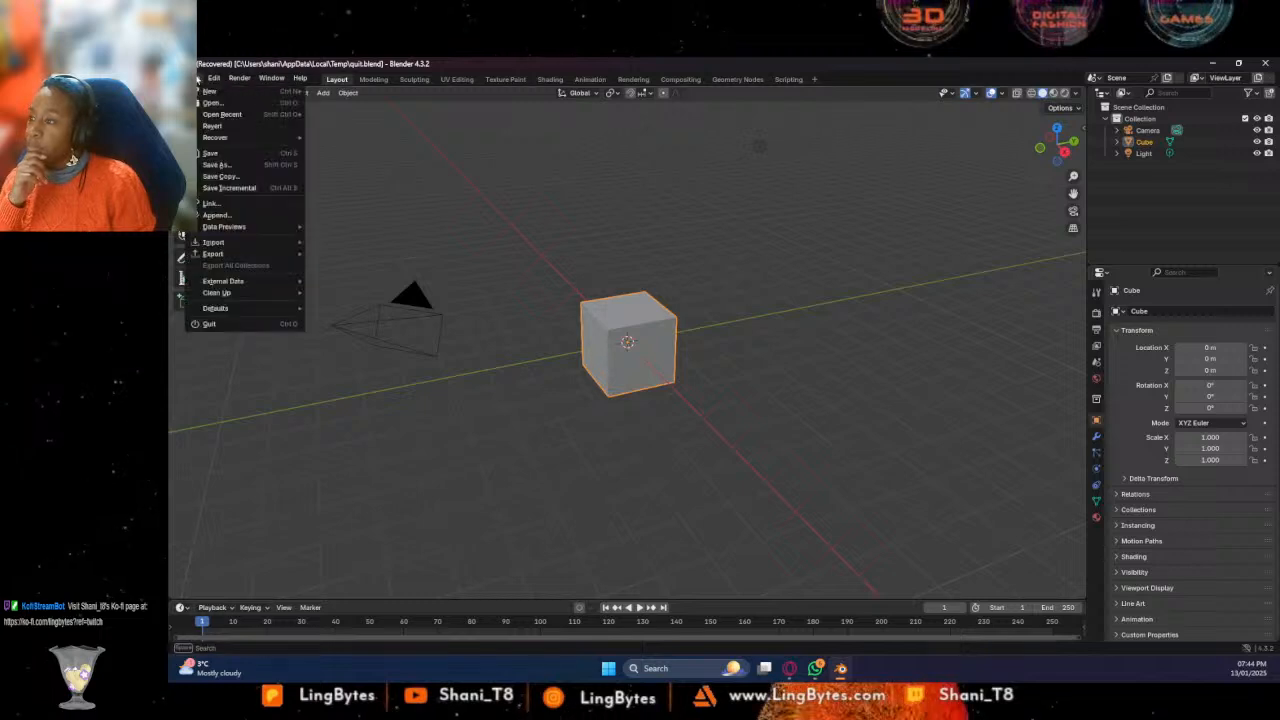
mouse_move(259, 139)
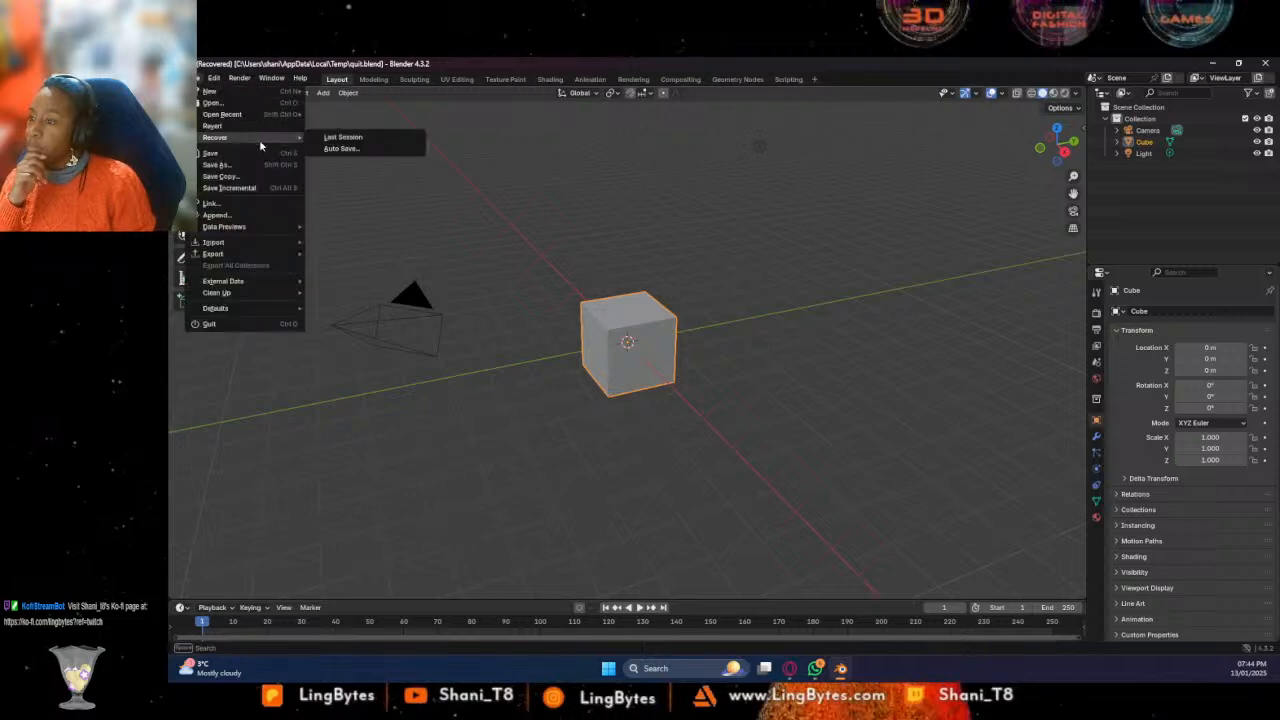
left_click(330, 148)
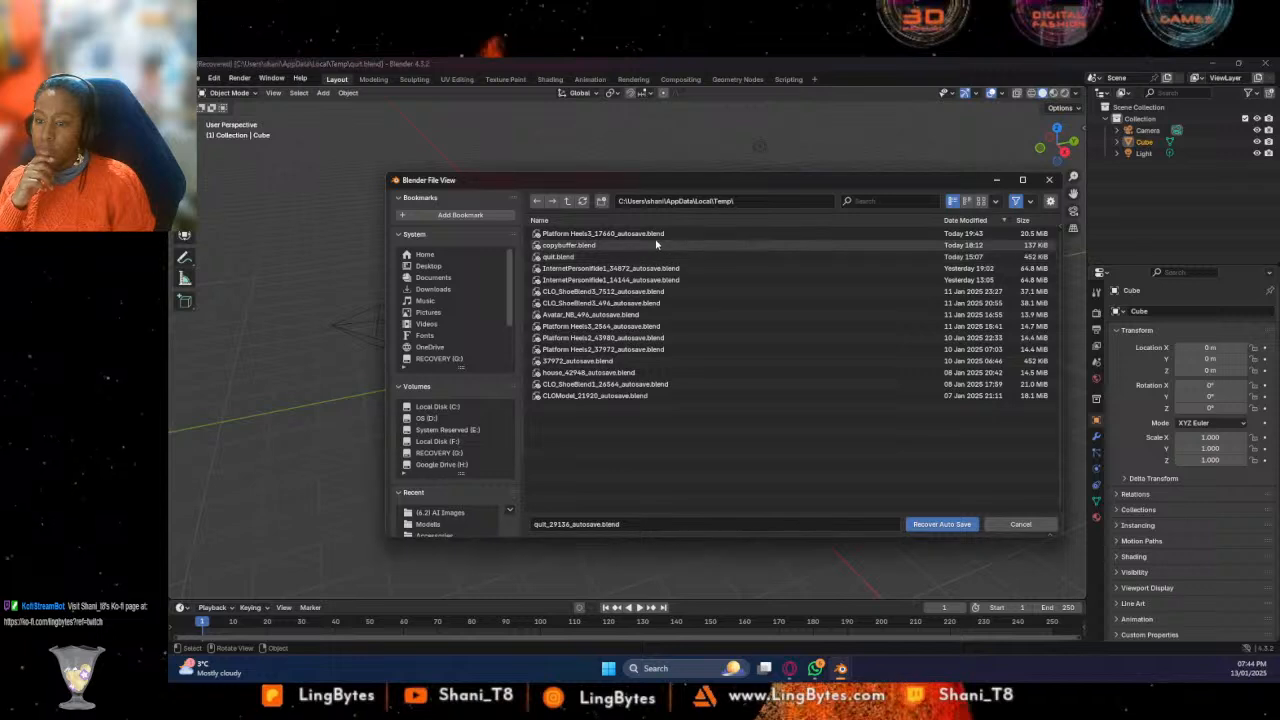
left_click(658, 234)
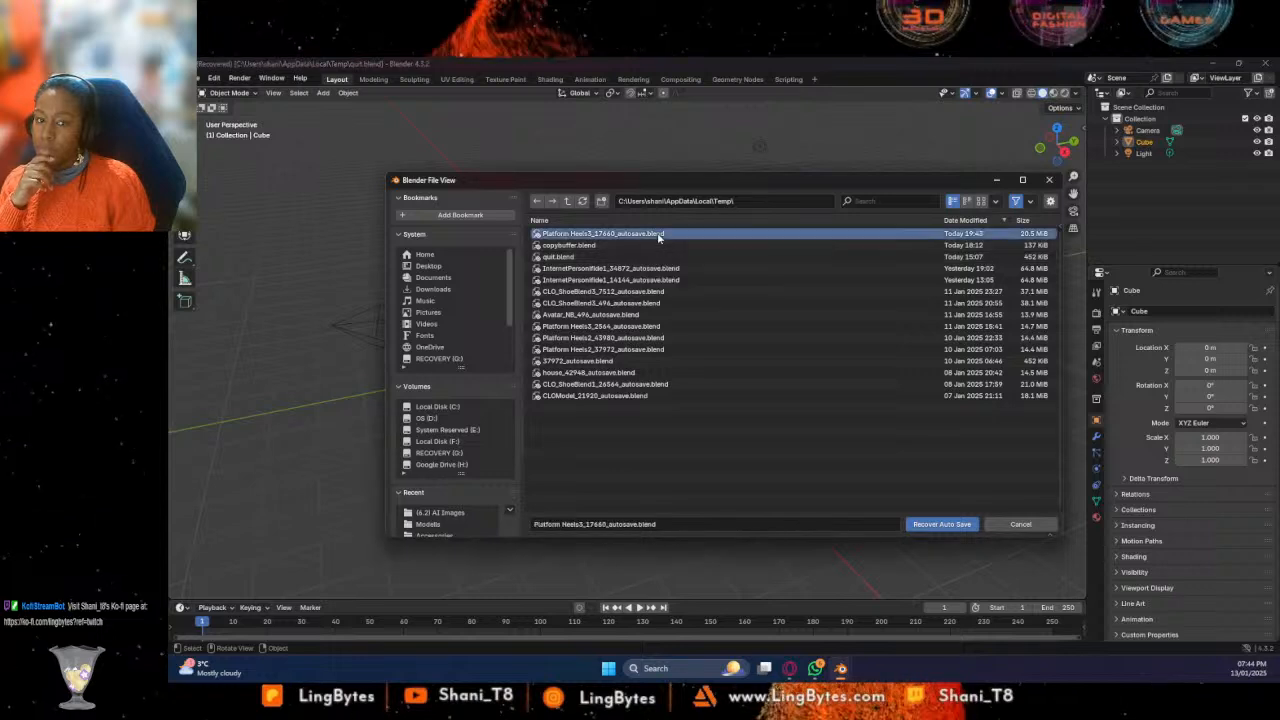
double_click(658, 234)
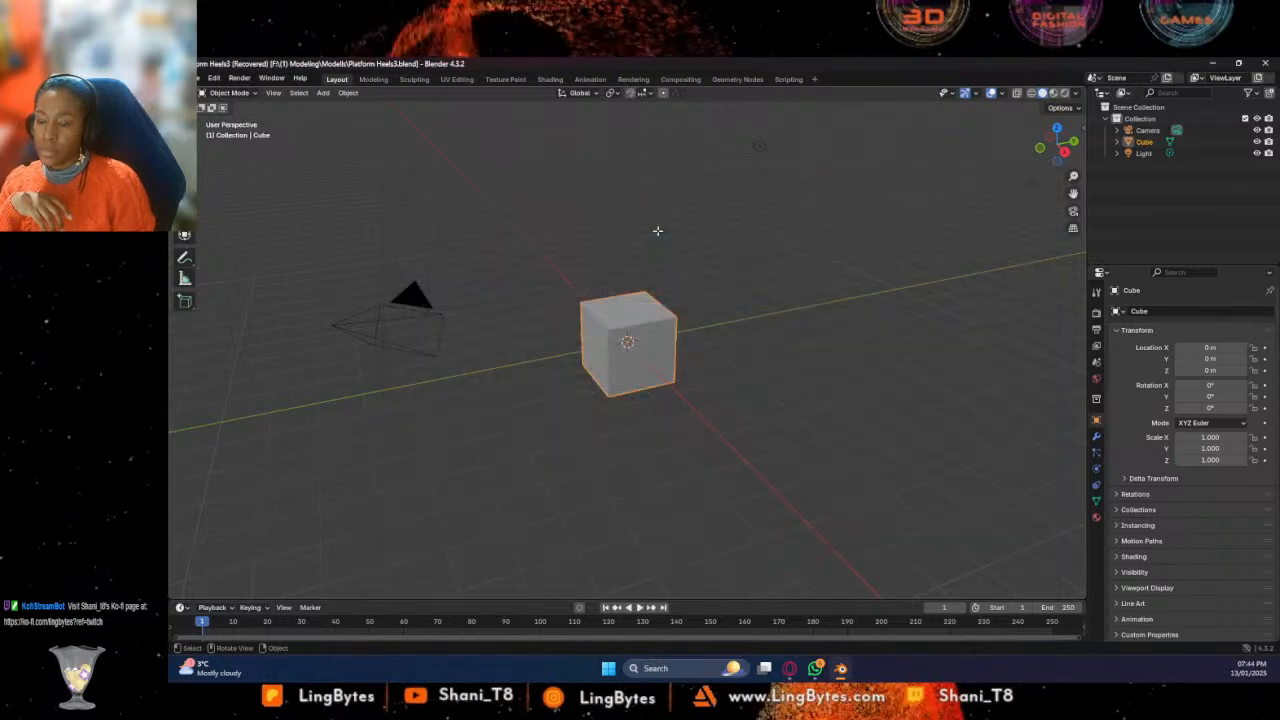
middle_click_drag(506, 141, 662, 339)
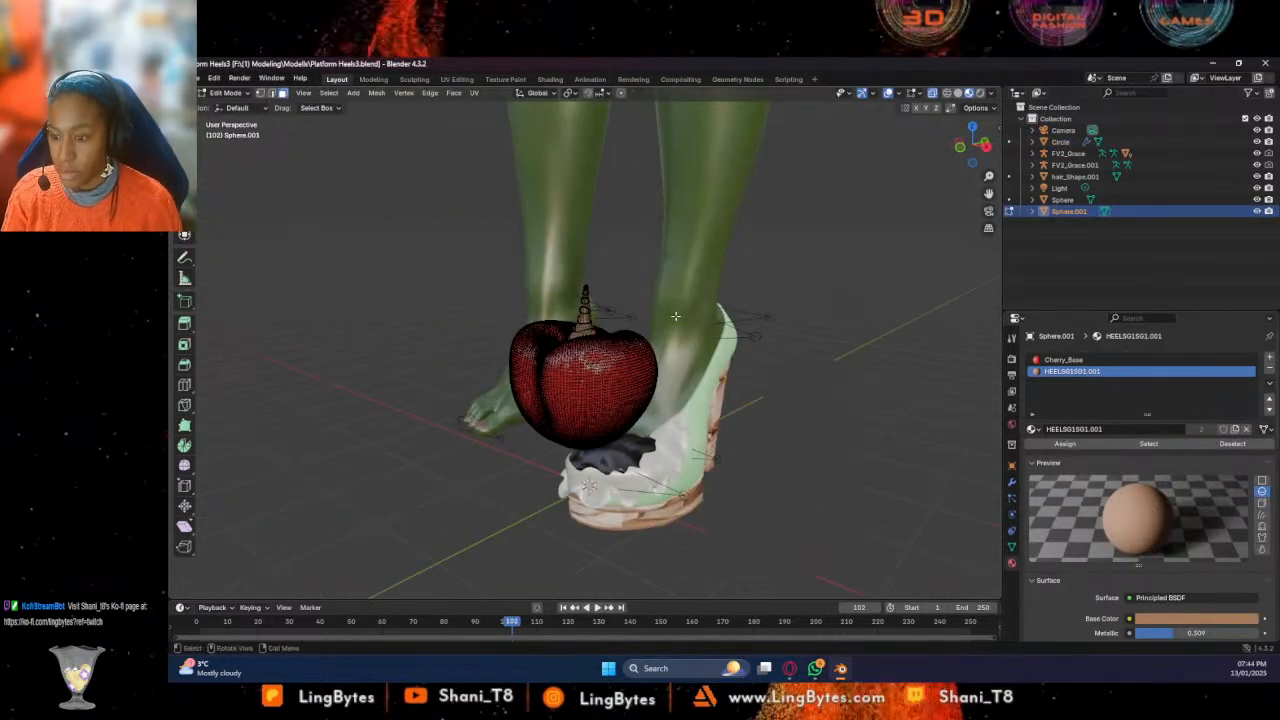
scroll(672, 314, "up", 3)
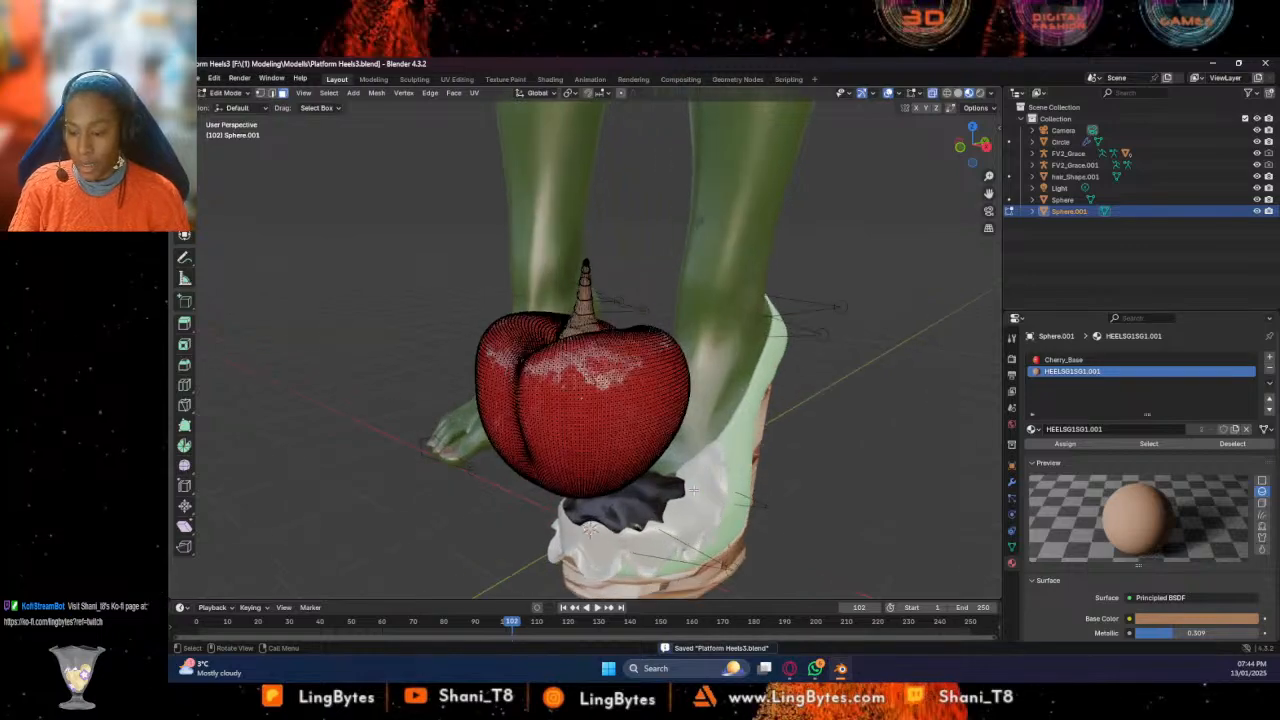
Inspect the cherry's crease and stem up close from several angles
middle_click_drag(696, 487, 578, 246)
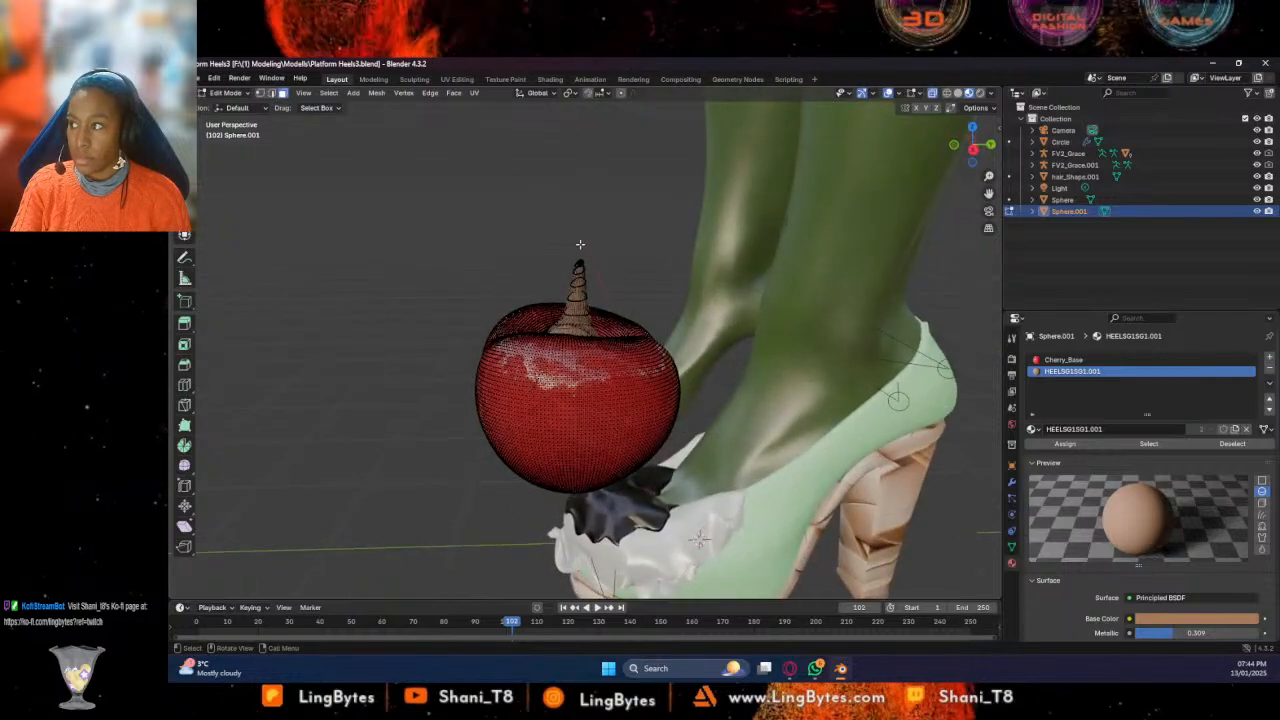
scroll(579, 244, "up", 3)
scroll(583, 244, "up", 3)
scroll(594, 145, "down", 2)
middle_click_drag(605, 190, 604, 238, "shift")
scroll(606, 212, "up", 1)
left_click(588, 188)
left_click(556, 181)
scroll(545, 236, "down", 3)
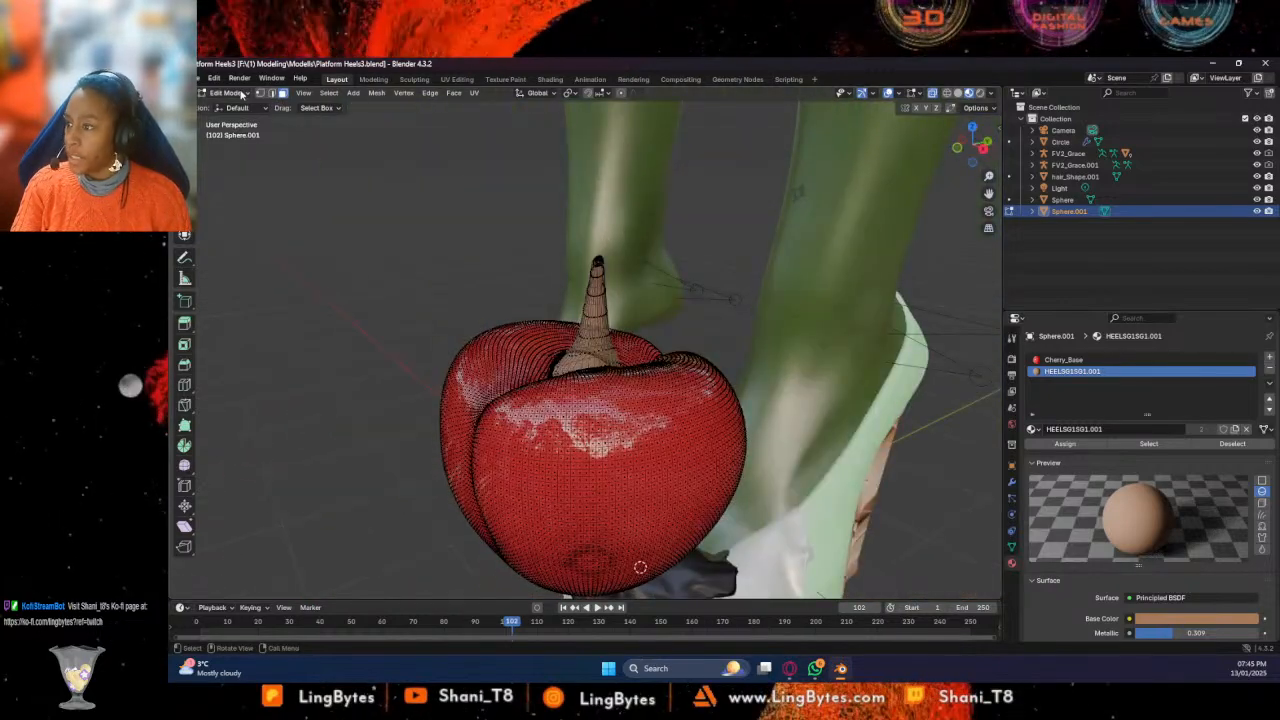
Return to Object Mode and add a plane mesh to the scene
left_click(226, 92)
left_click(230, 106)
middle_click_drag(446, 281, 409, 201)
left_click(322, 93)
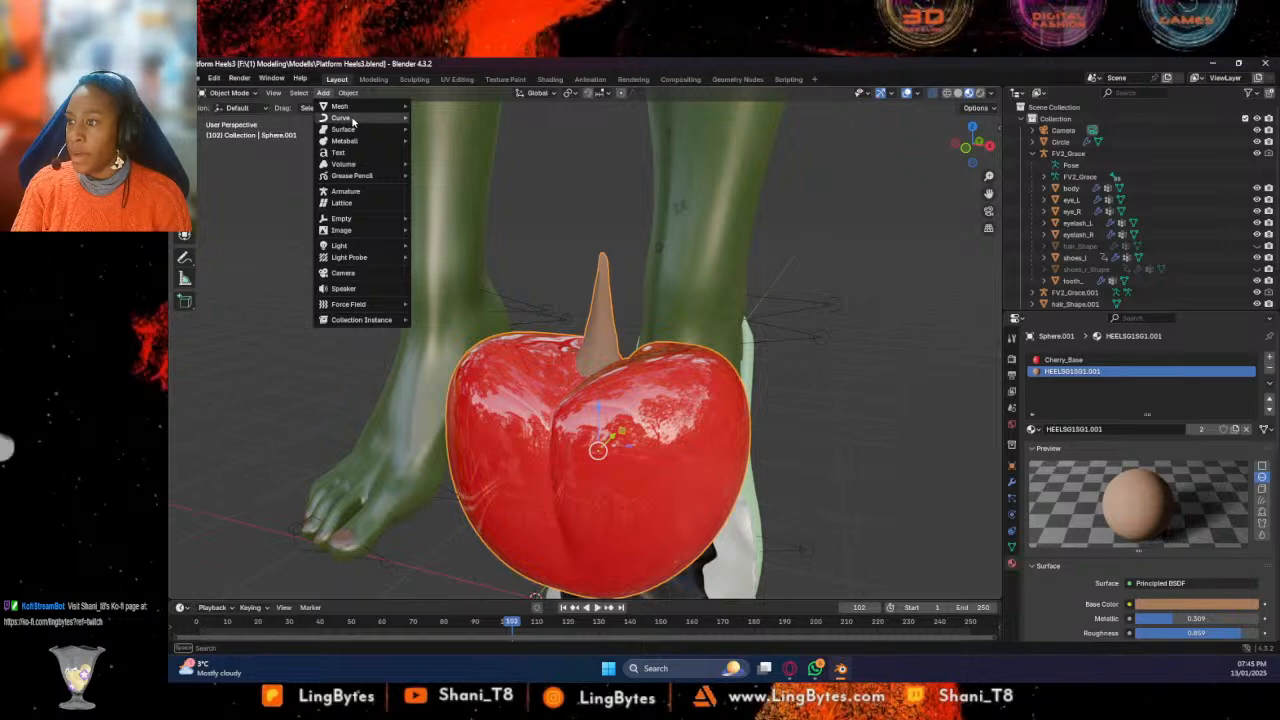
mouse_move(359, 104)
left_click(447, 107)
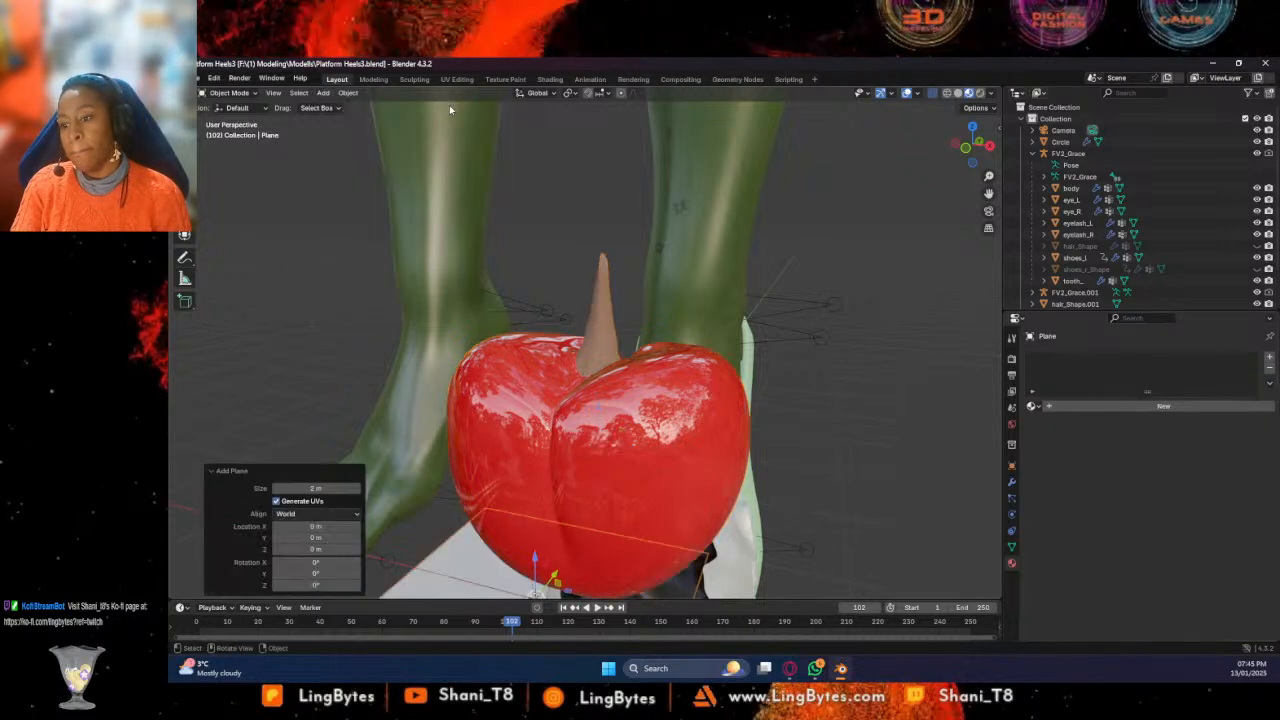
Rotate the new plane to about 96.4° on X, -15° on Y and 6.9° on Z
middle_click_drag(591, 337, 643, 391)
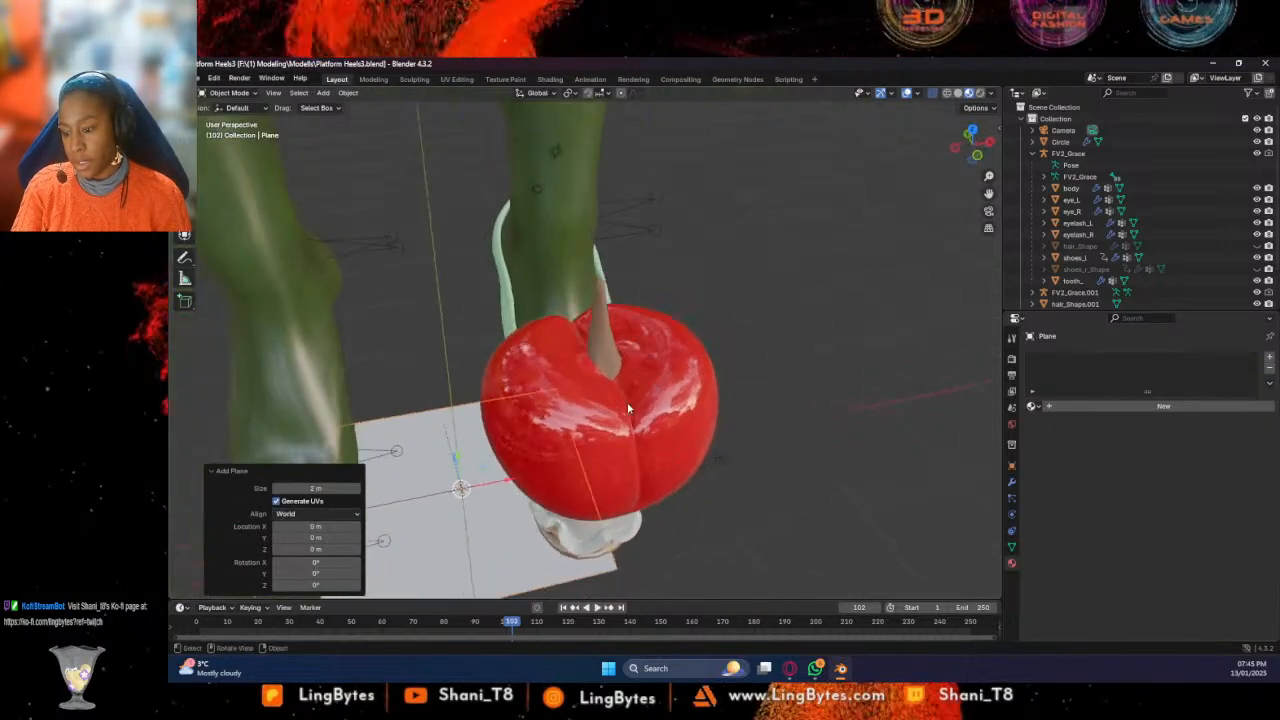
scroll(643, 391, "down", 4)
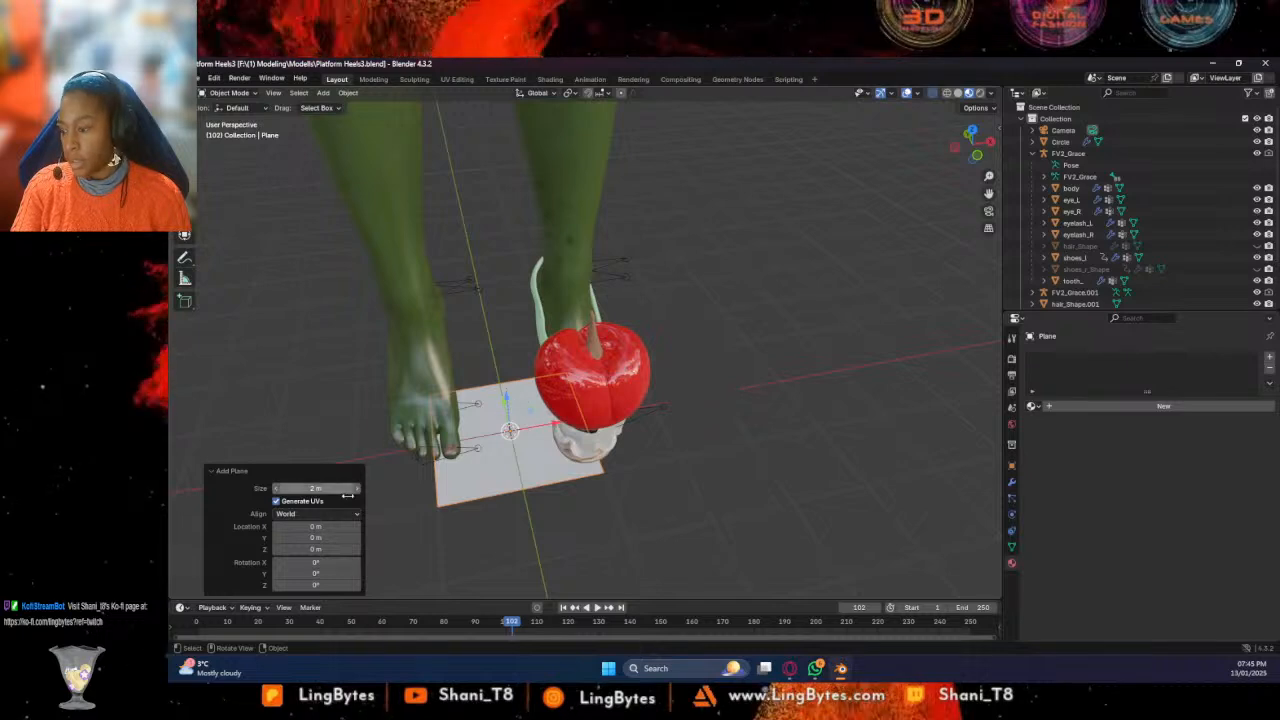
left_click(310, 573)
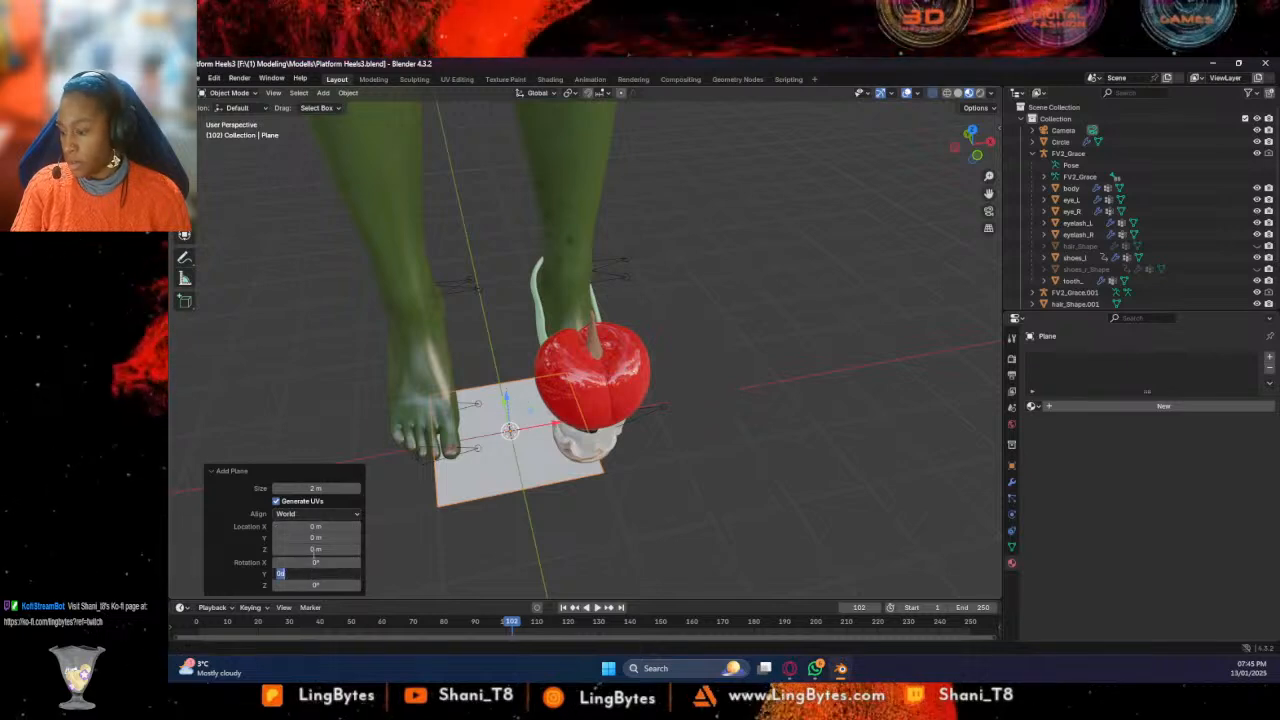
left_click_drag(311, 573, 340, 212)
left_click_drag(316, 585, 241, 566)
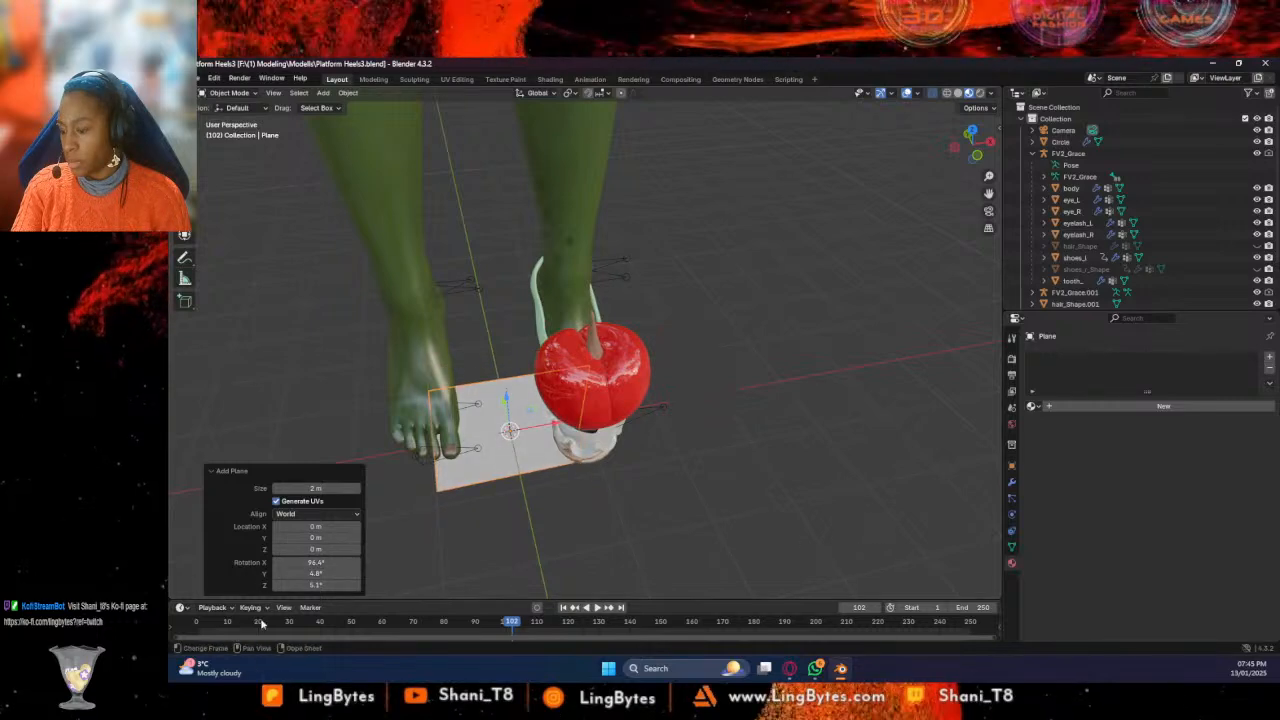
left_click_drag(316, 585, 190, 206)
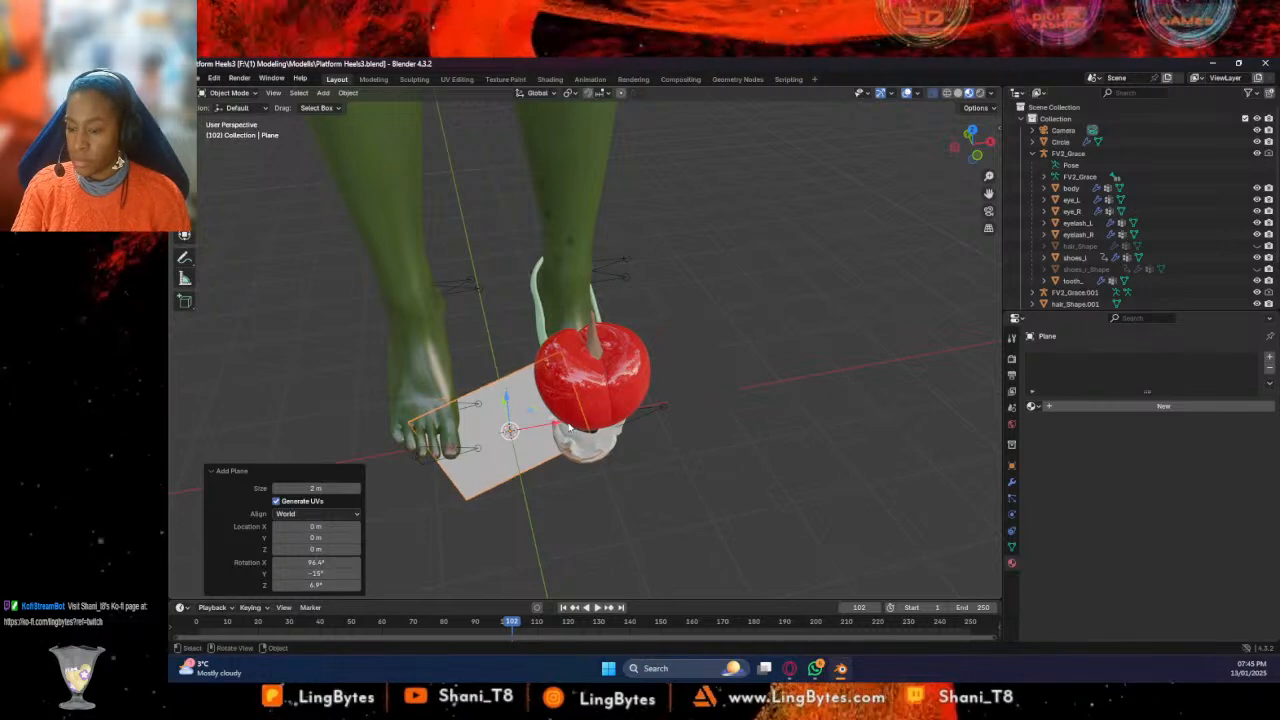
Move the plane about 1.97 m along X and raise it about 2 m along Z, next to the cherry
key("g")
key("x")
left_click(643, 376)
key("g")
key("z")
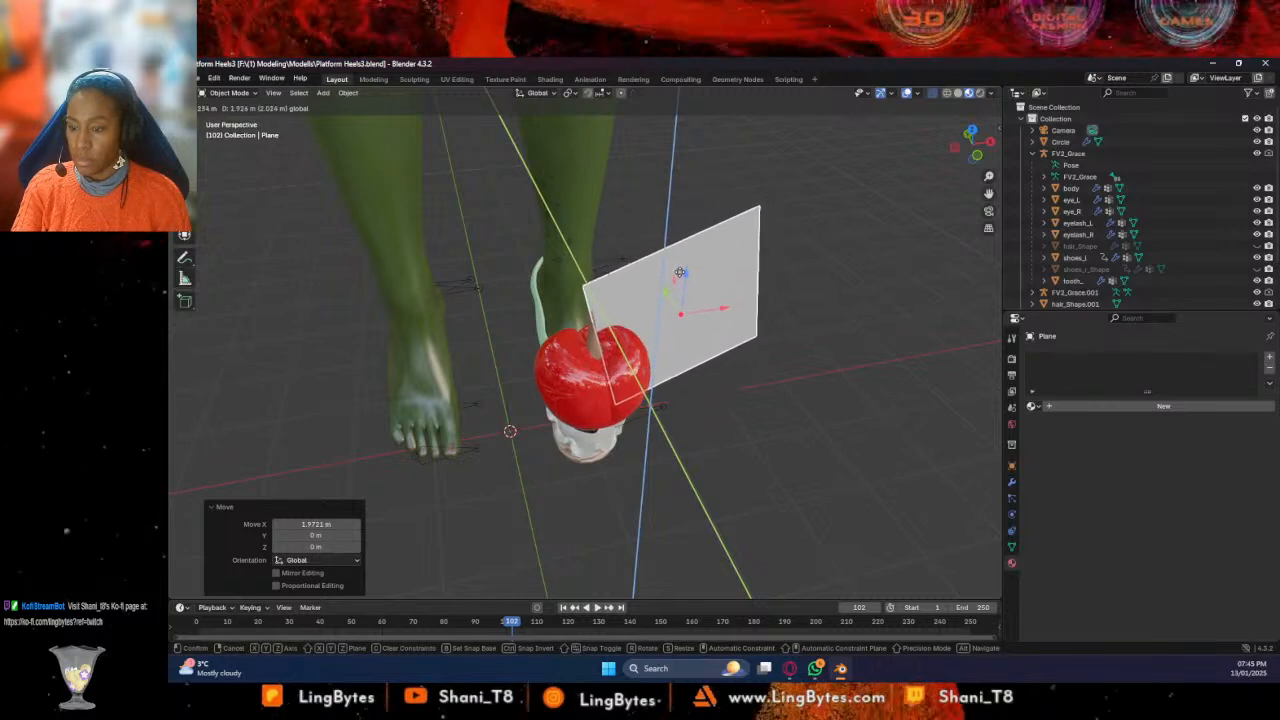
left_click(679, 268)
Fine-tune the plane's position beside the cherry stem, raising it slightly along Z and shifting it about -0.11 m along X
middle_click_drag(678, 266, 636, 420)
left_click_drag(672, 459, 638, 456)
middle_click_drag(638, 456, 751, 391)
left_click_drag(698, 305, 697, 272)
mouse_move(728, 318)
left_mouse_down()
mouse_move(709, 322)
mouse_move(720, 322)
left_mouse_up()
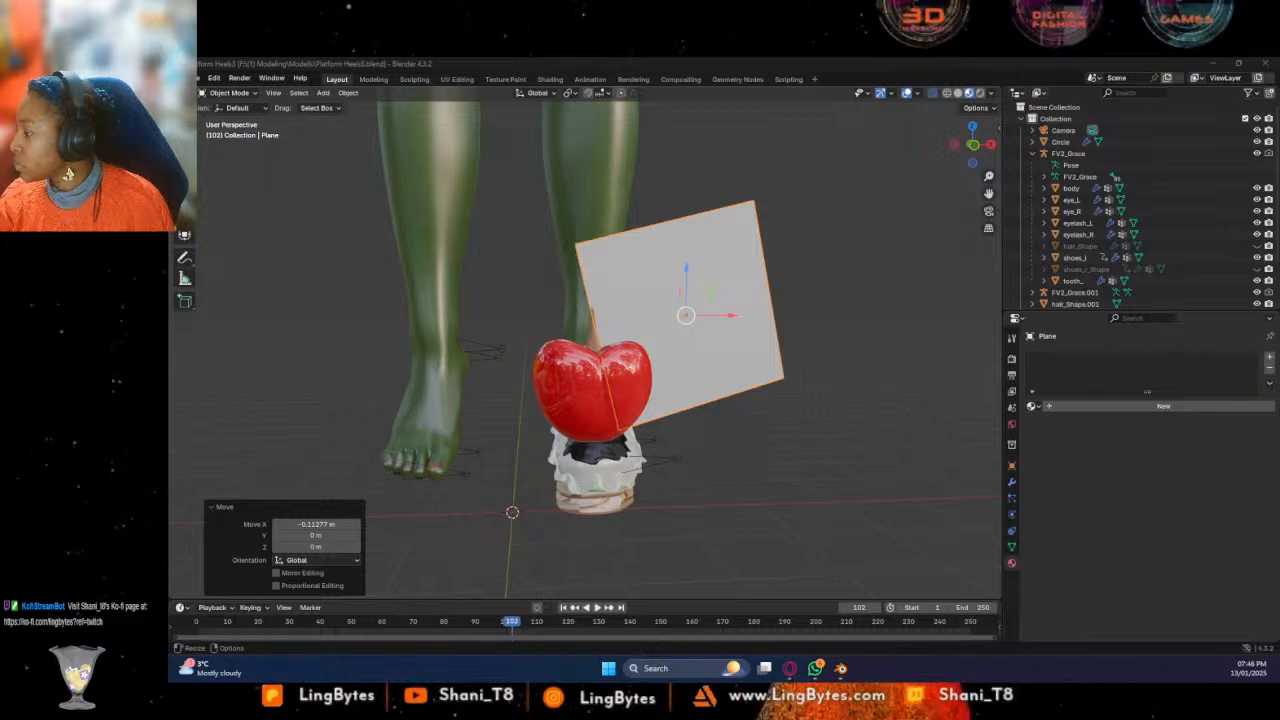
right_click(716, 281)
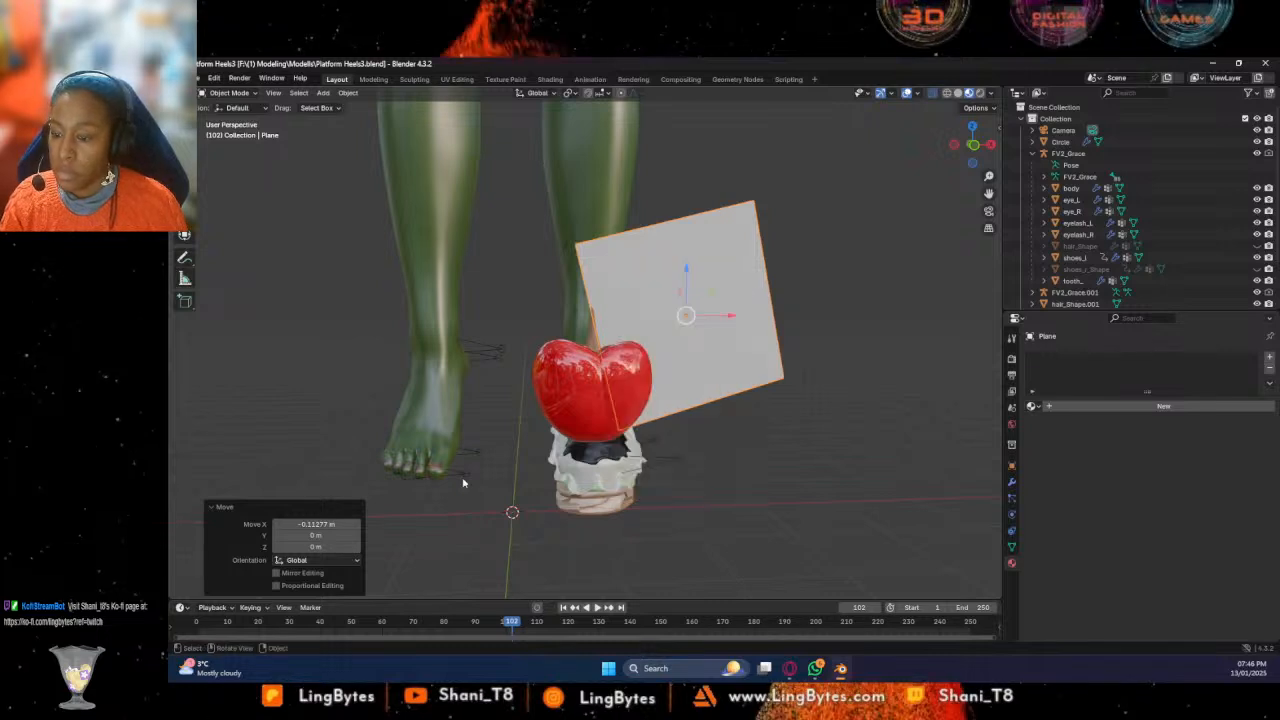
right_click(710, 265)
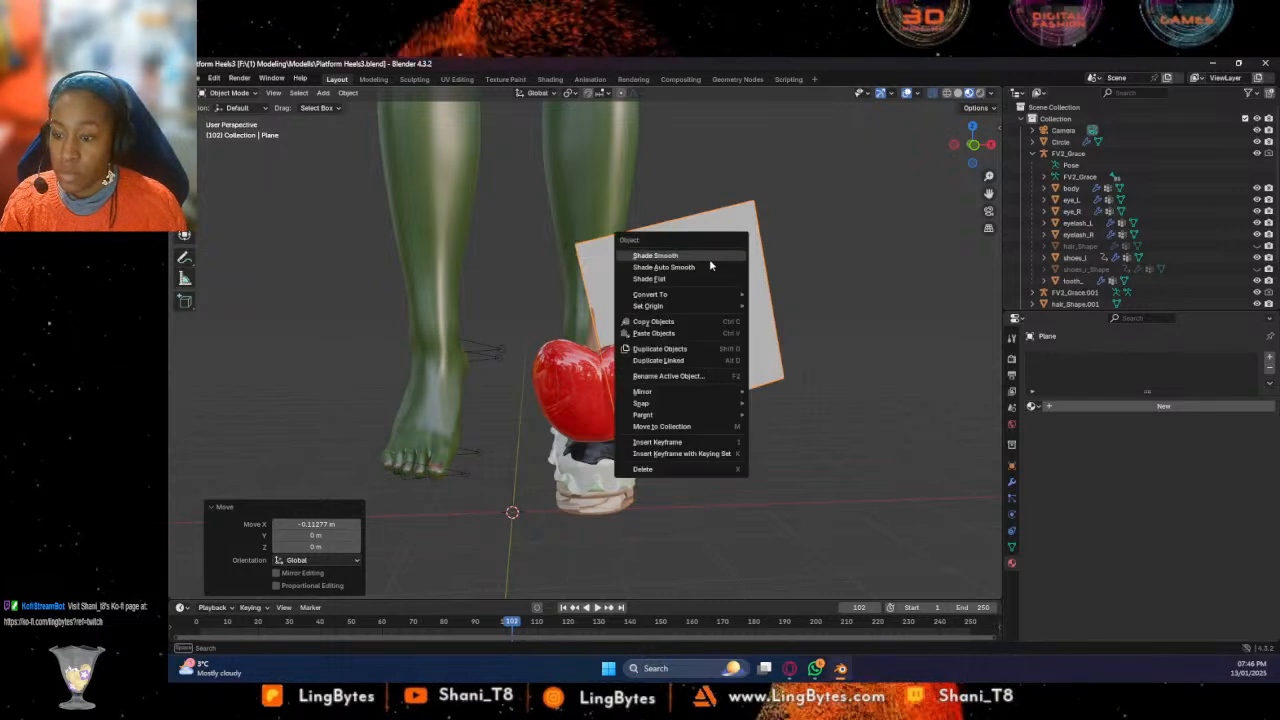
left_click(680, 314)
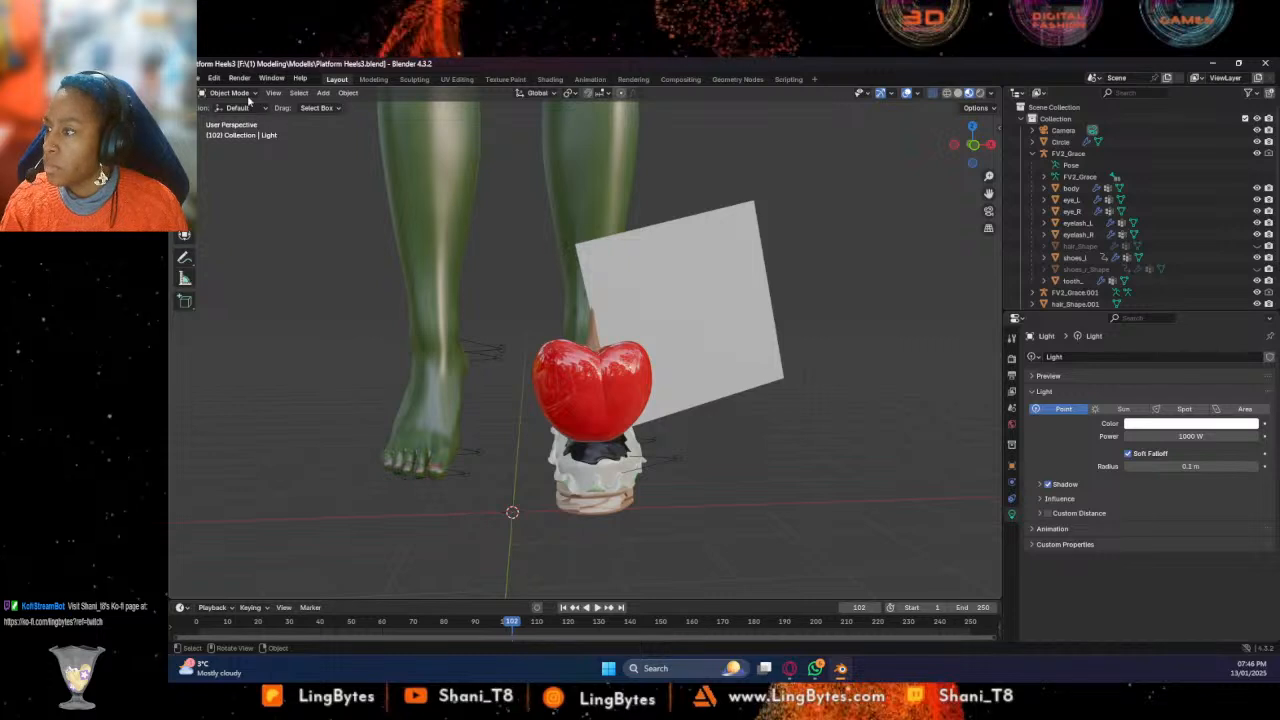
left_click(681, 265)
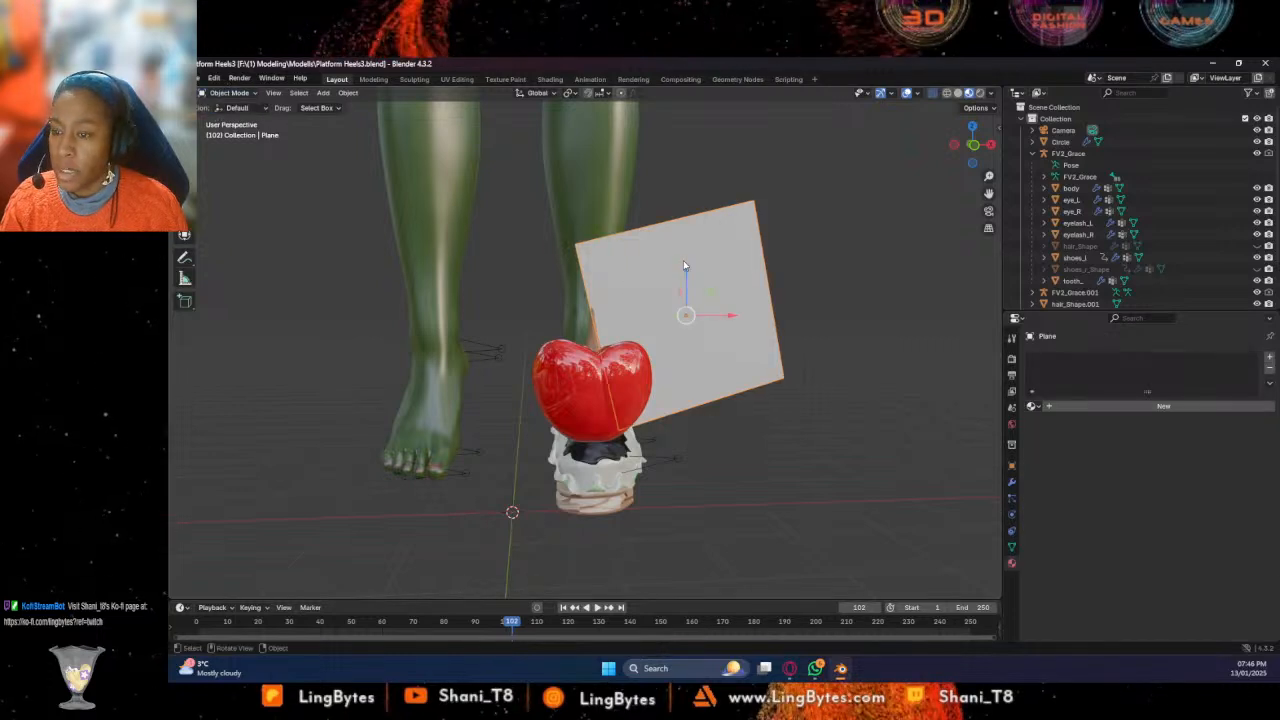
Enter Edit Mode on the plane and subdivide it with 5 cuts and a smoothness of 0.130
left_click(229, 93)
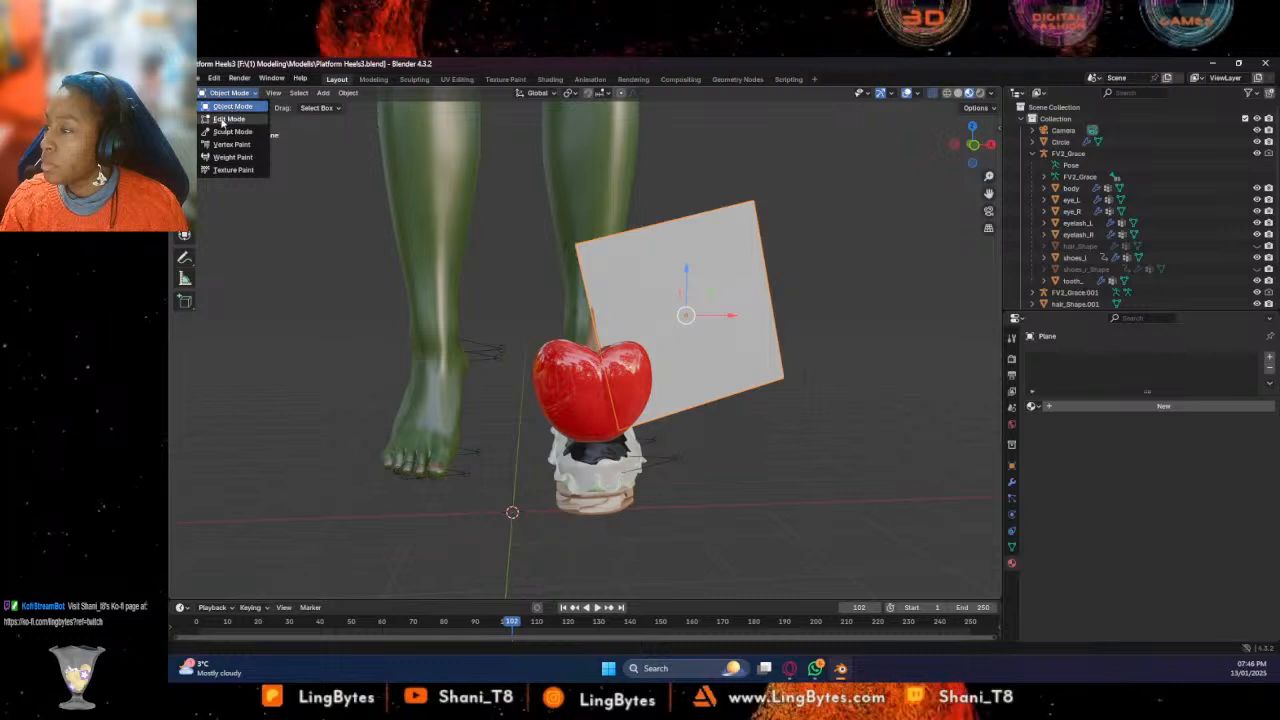
left_click(228, 119)
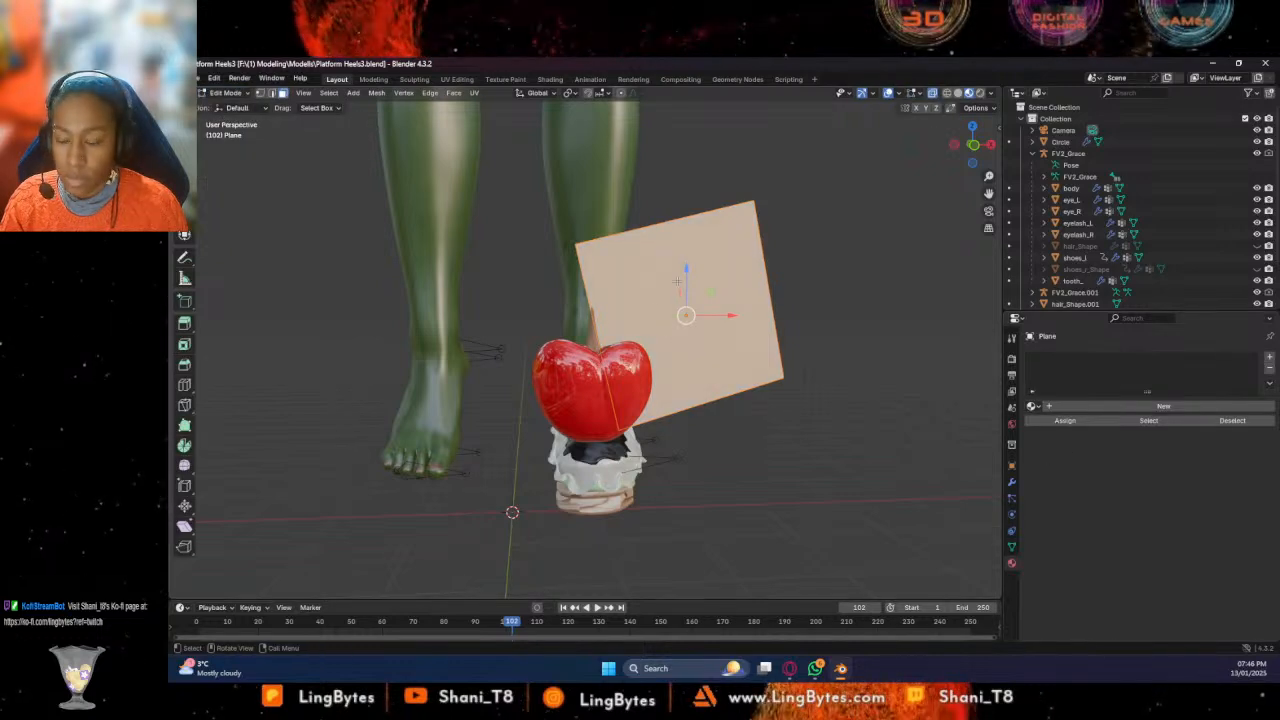
right_click(679, 270)
left_click(666, 270)
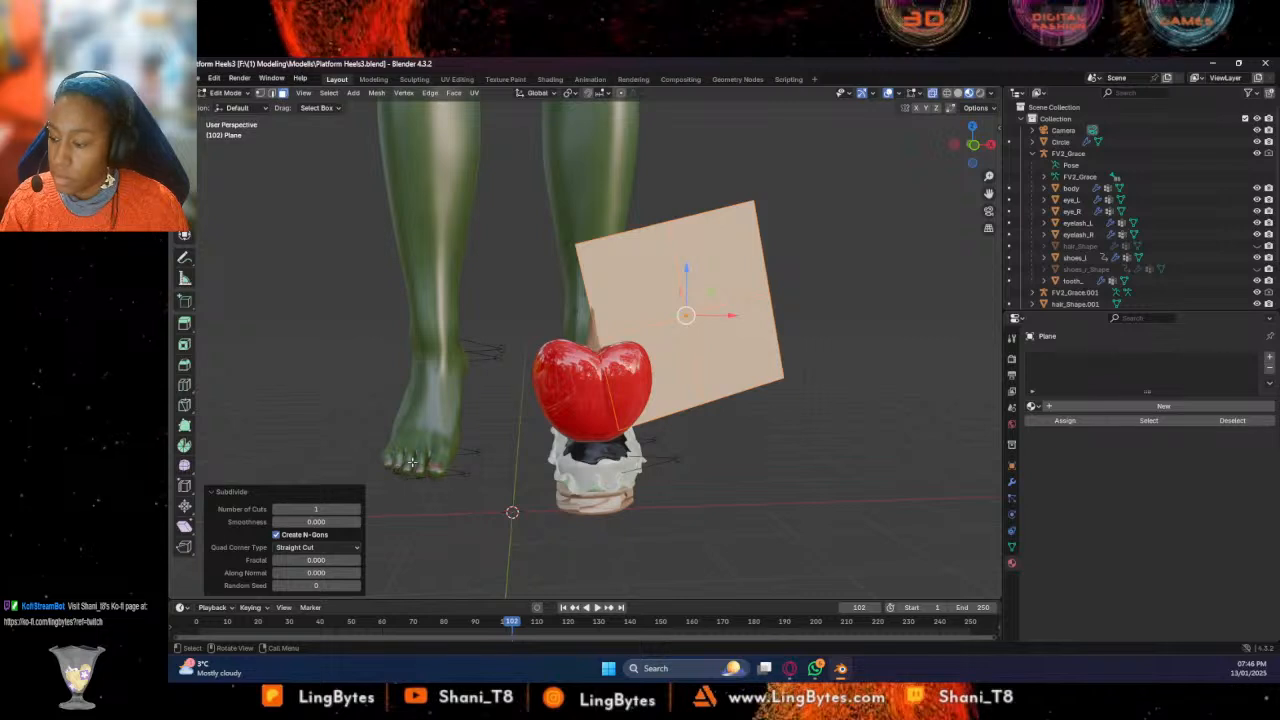
left_click(355, 511)
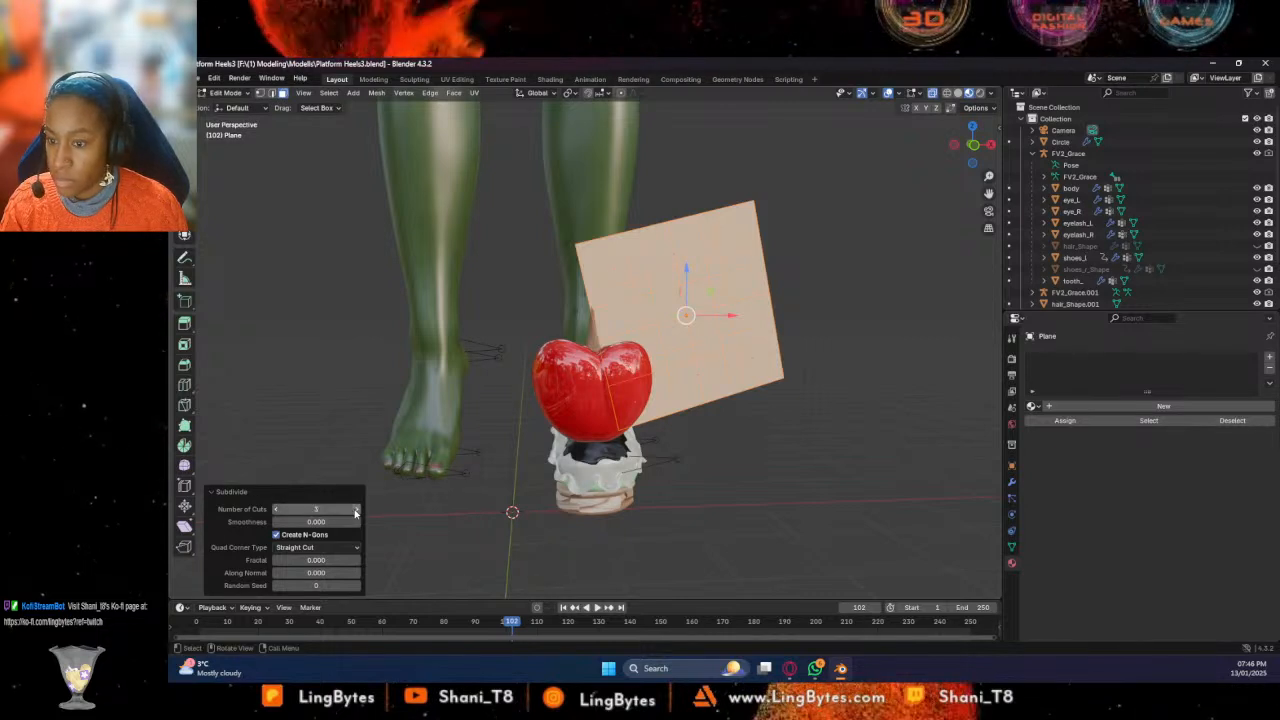
left_click(355, 511)
left_click(355, 511)
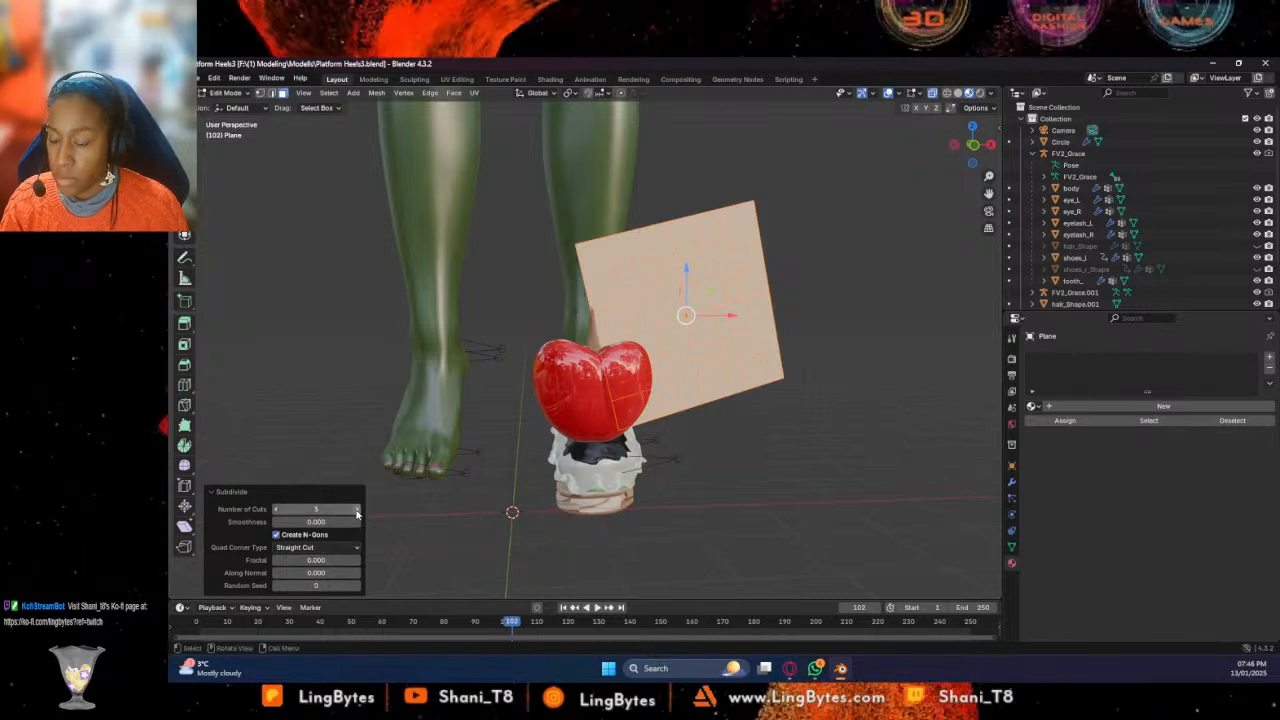
left_click_drag(330, 522, 342, 522)
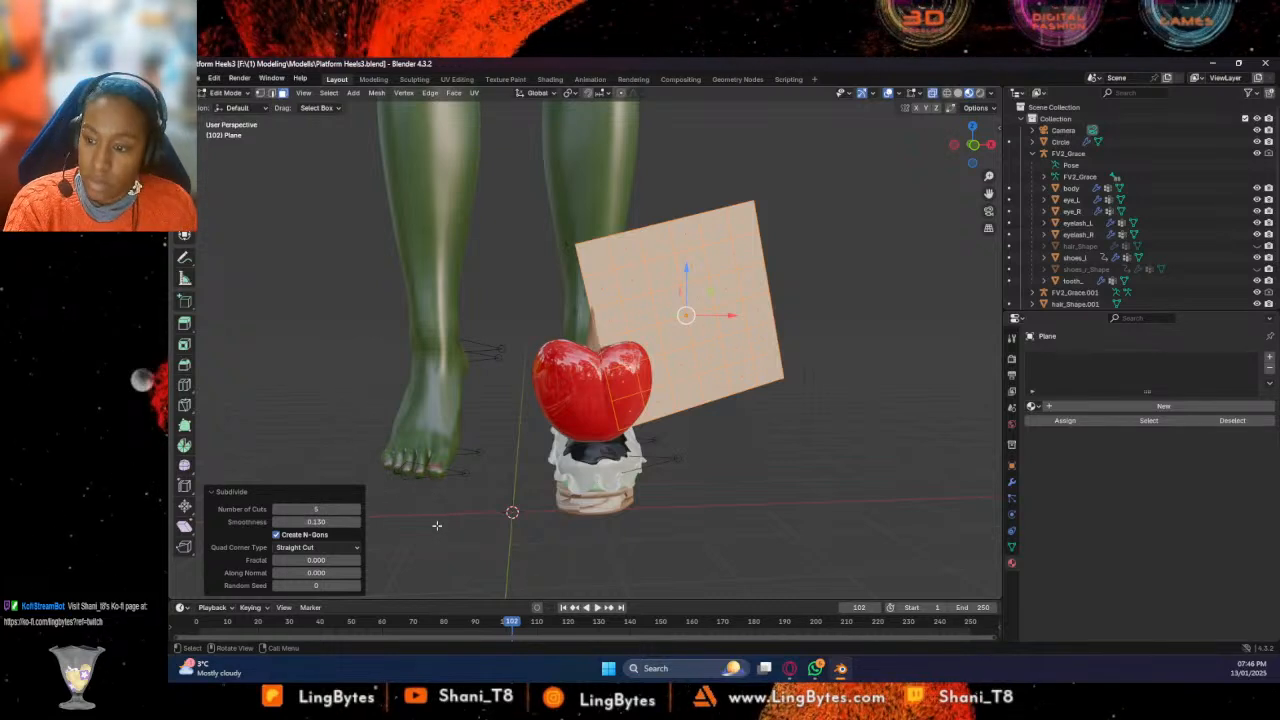
Select all faces of the subdivided plane and round its corners with the Smooth tool
left_click(772, 440)
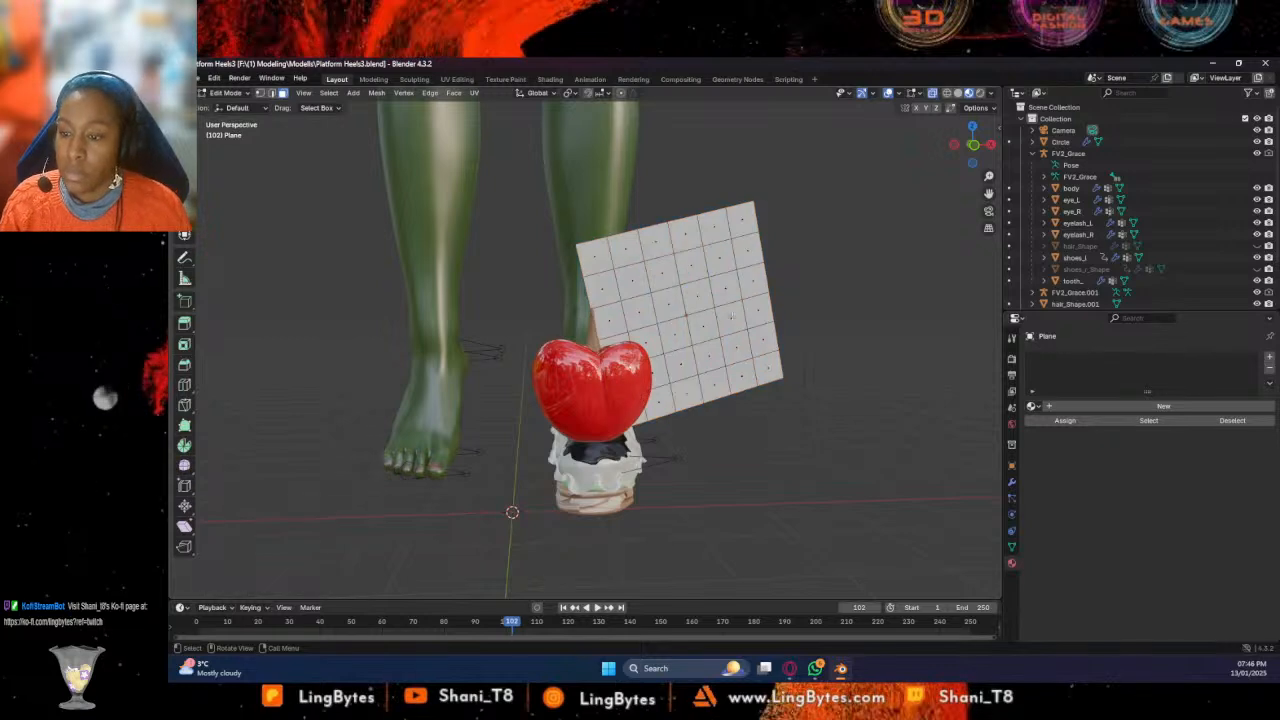
key("a")
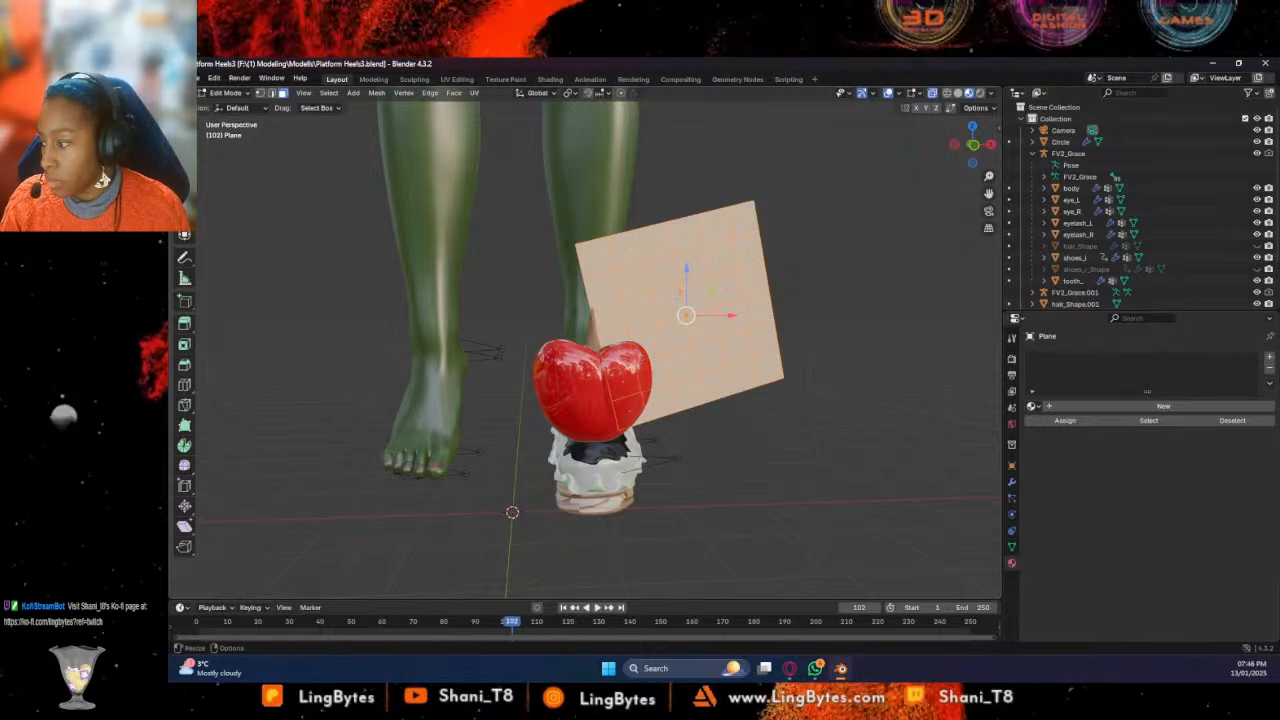
key("b")
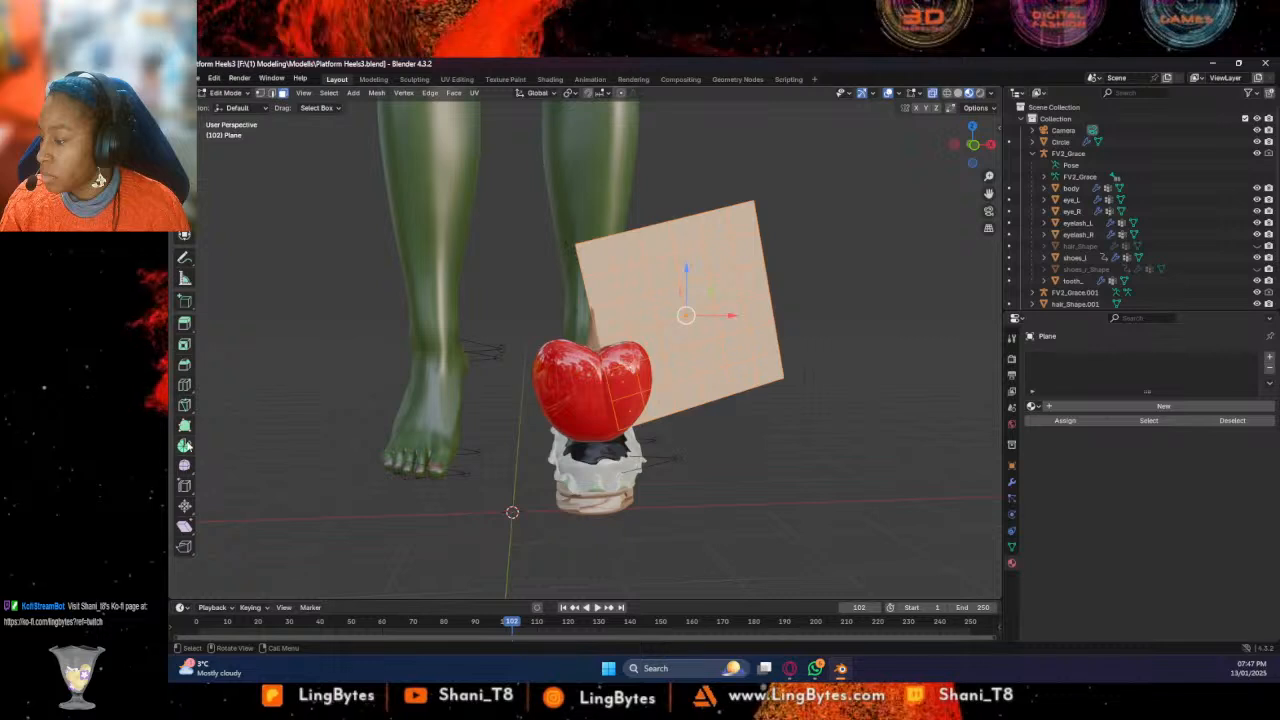
left_click(184, 465)
left_click_drag(722, 321, 988, 232)
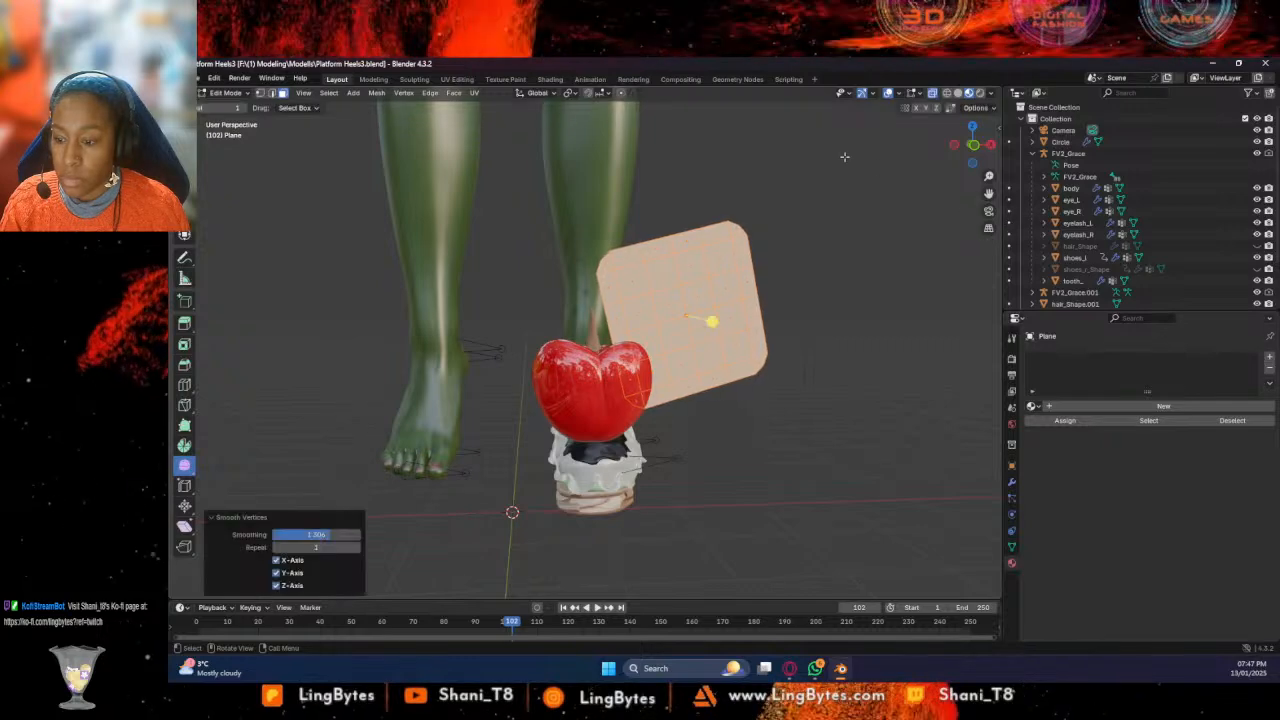
Try to refine the rounded plane by subdividing it three more times with 1 cut each and smoothing it again
right_click(627, 277)
left_click(624, 273)
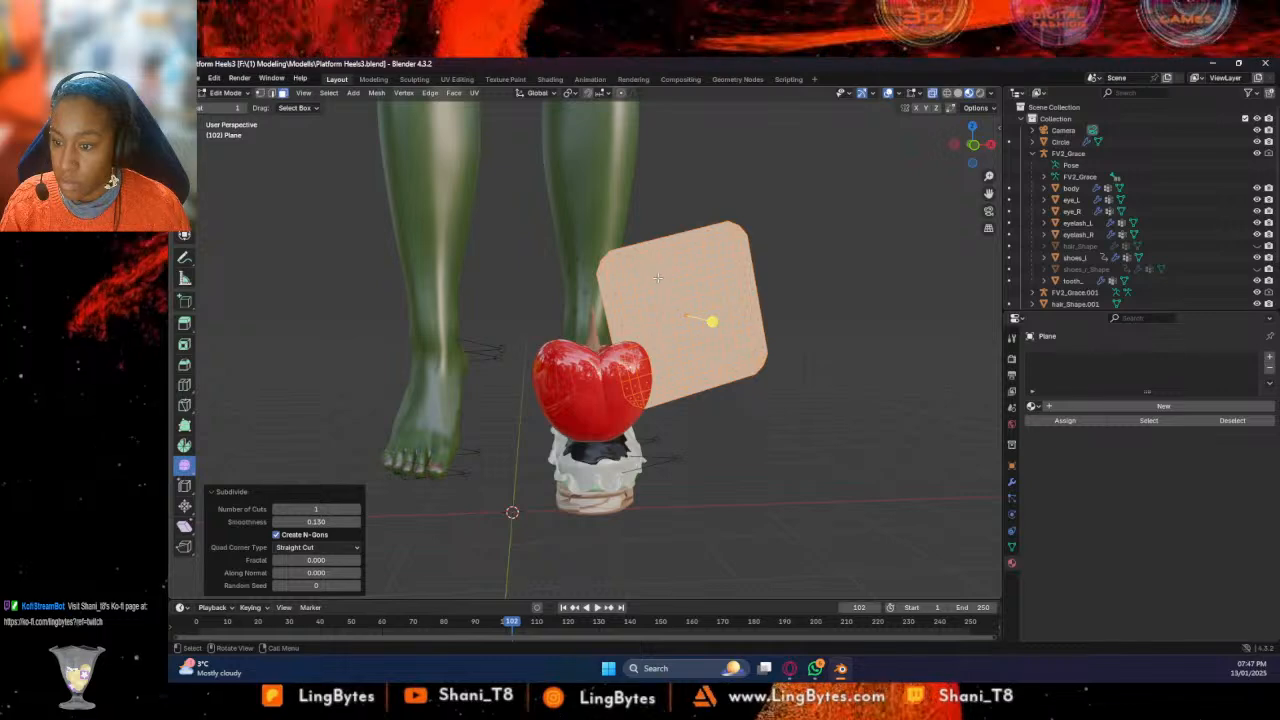
right_click(657, 276)
left_click(640, 275)
right_click(648, 279)
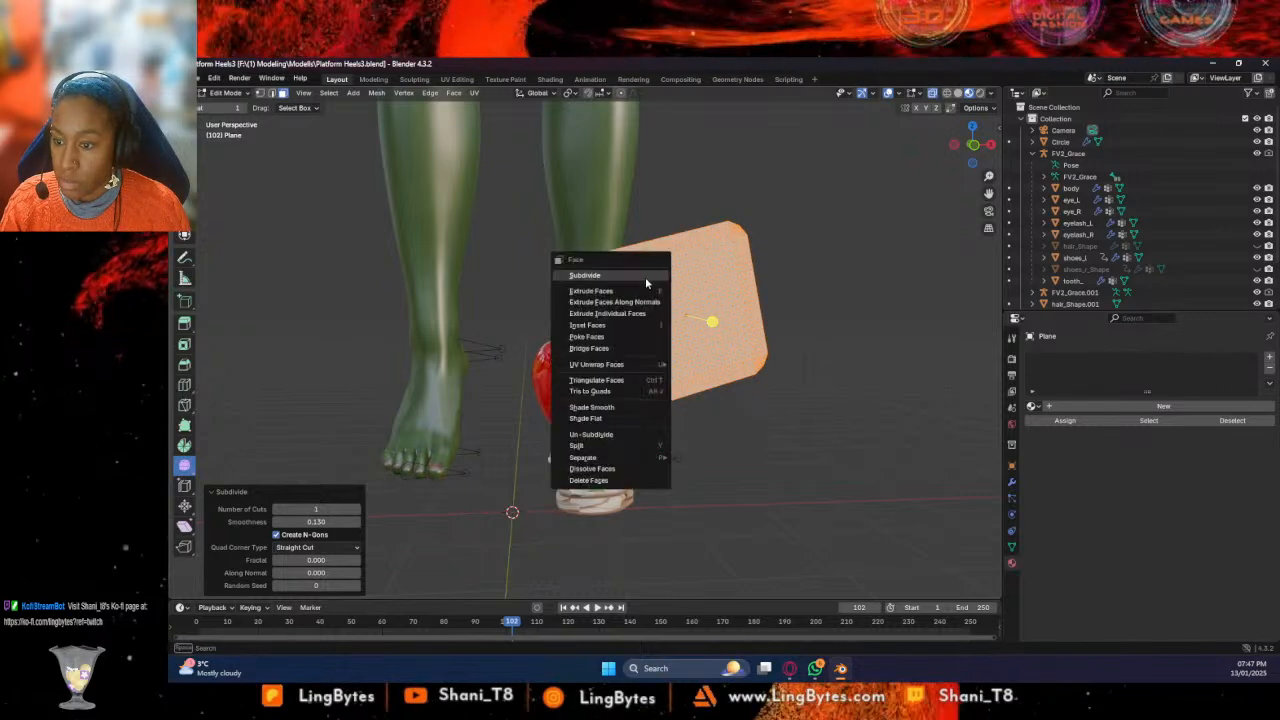
left_click(634, 276)
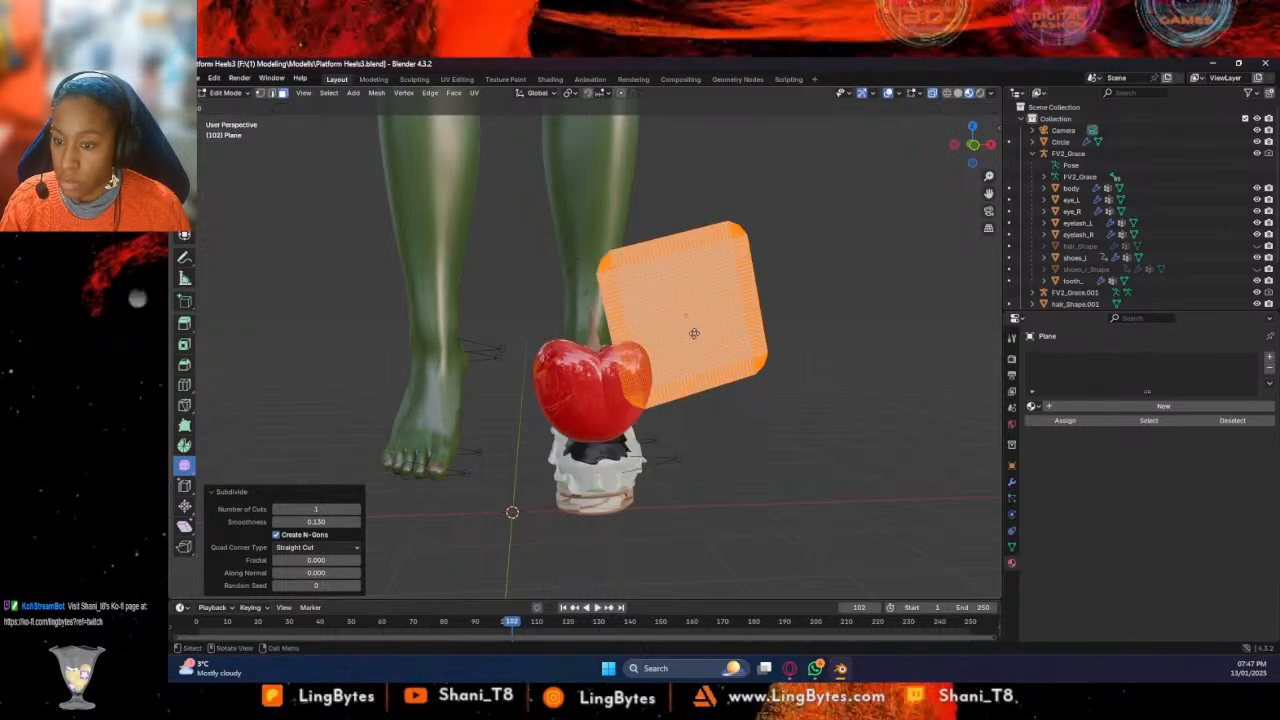
left_click(711, 321)
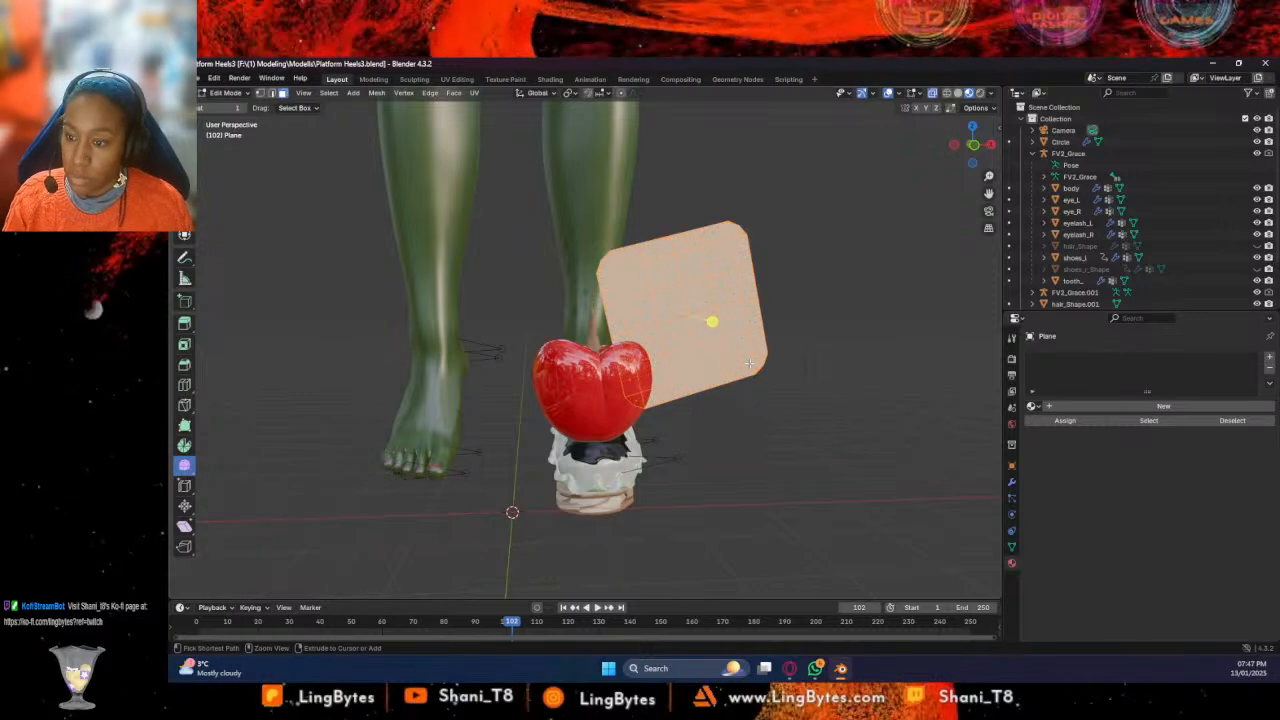
Undo the smoothing and extra subdivisions, and subdivide the square grid with 1 cut at a smoothness of 0.130
key("ctrl+z")
right_click(640, 322)
left_click(620, 316)
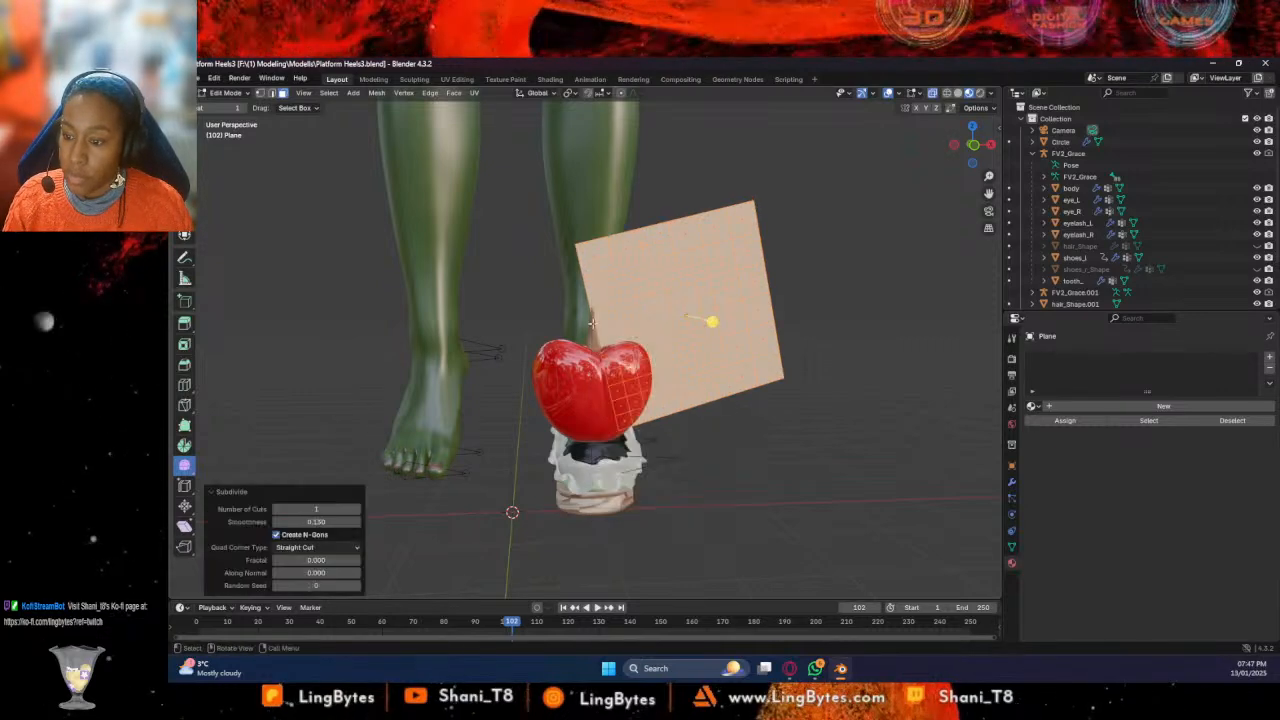
Subdivide the plane with 5 cuts and smooth its vertices
left_click_drag(318, 509, 376, 502)
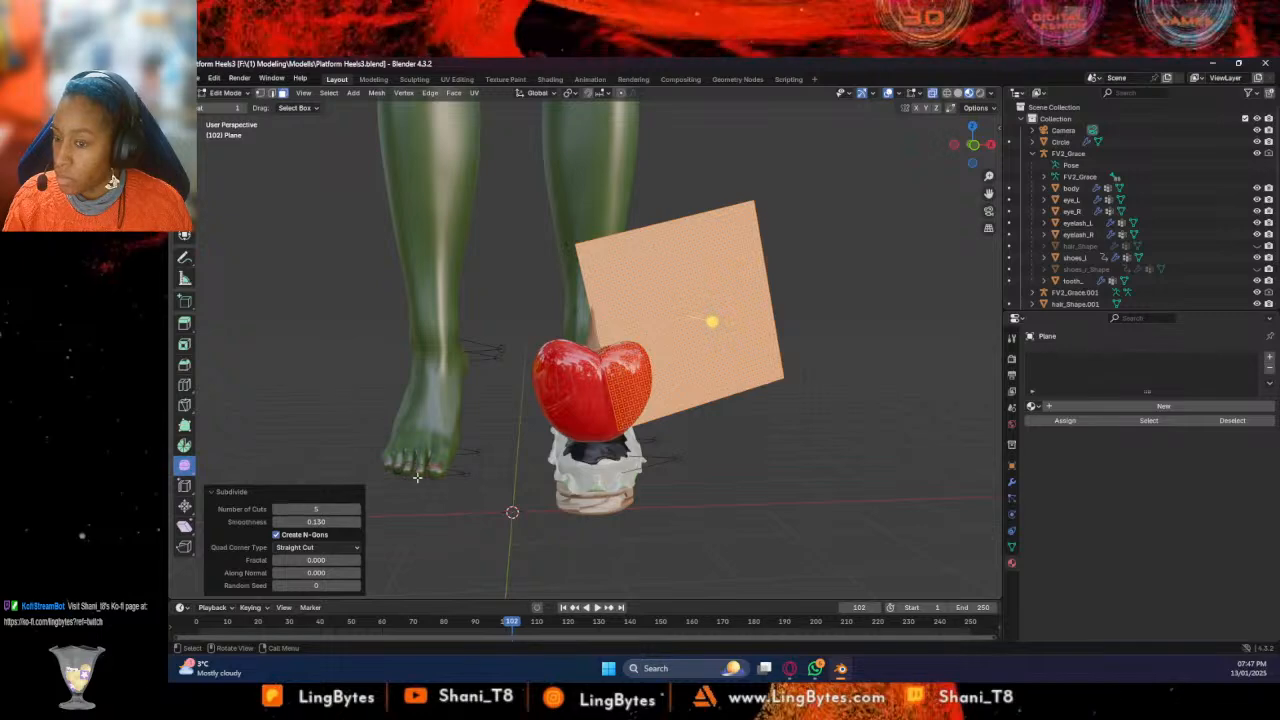
left_click_drag(713, 321, 721, 266)
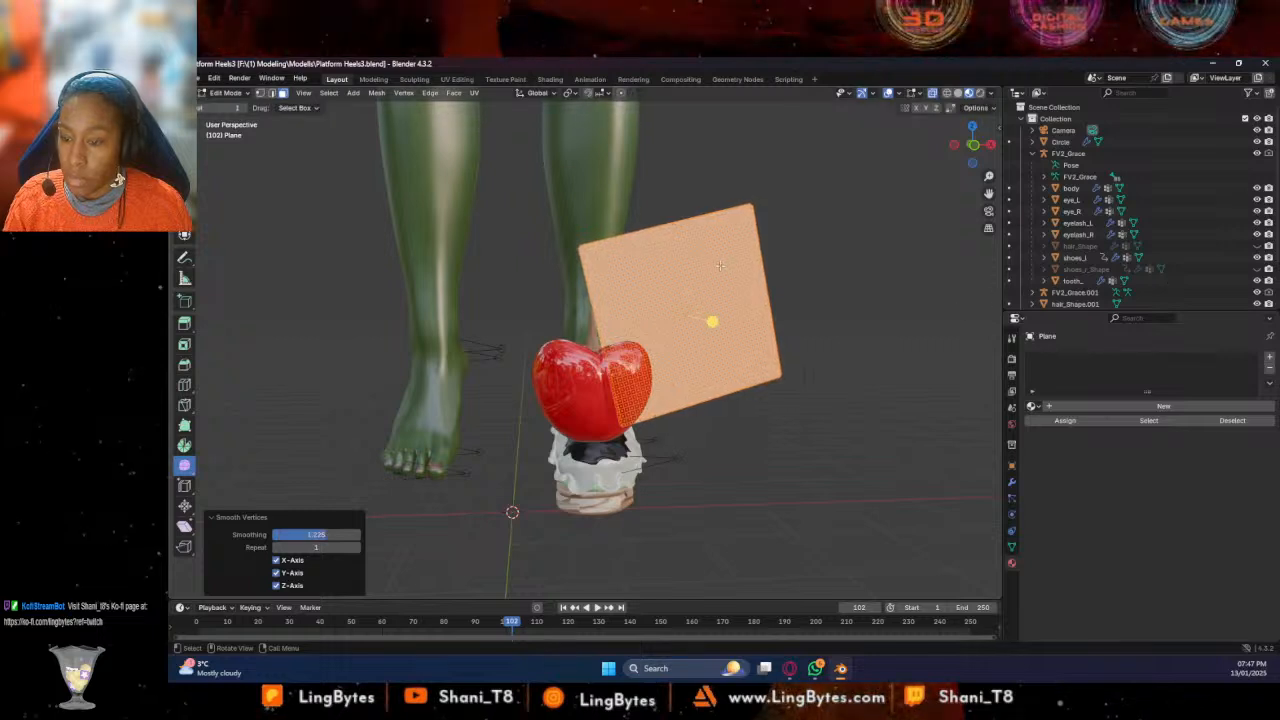
Scale the plane to about 0.6 along Z, then shrink it to a small leaf-sized piece
left_click(184, 212)
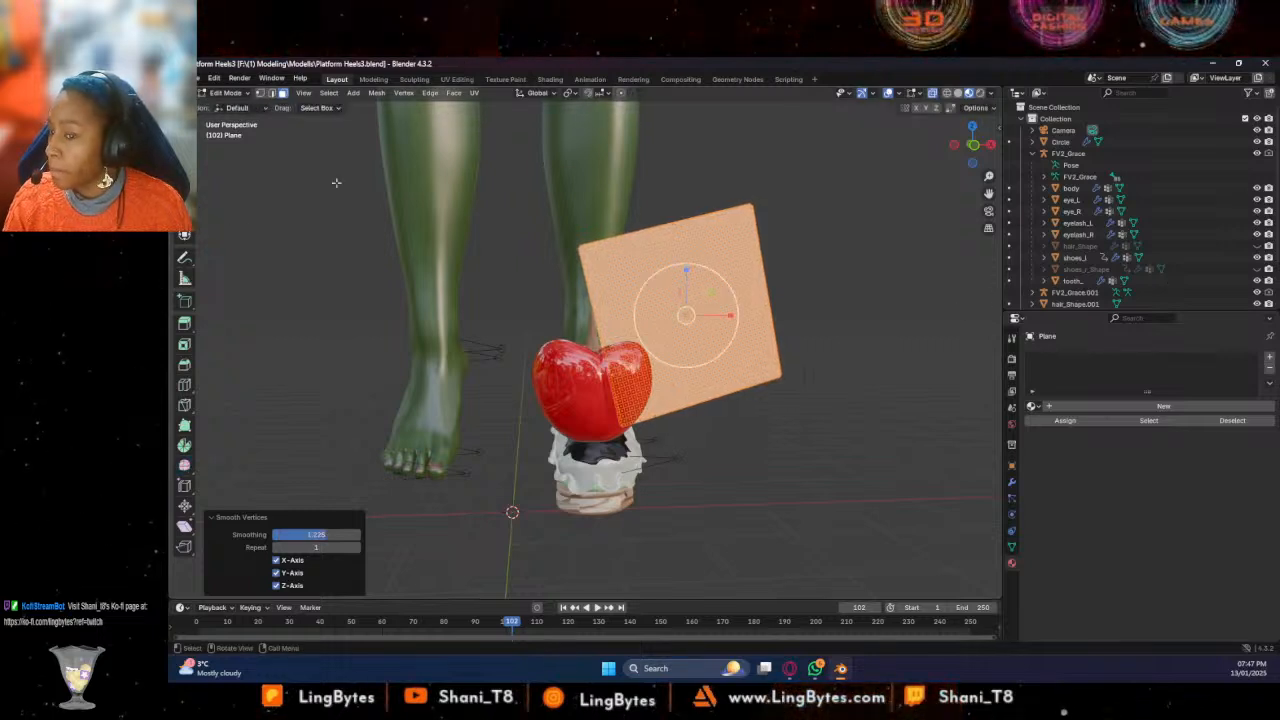
left_click_drag(686, 270, 686, 292)
middle_click_drag(760, 300, 686, 308)
left_click_drag(744, 318, 700, 288)
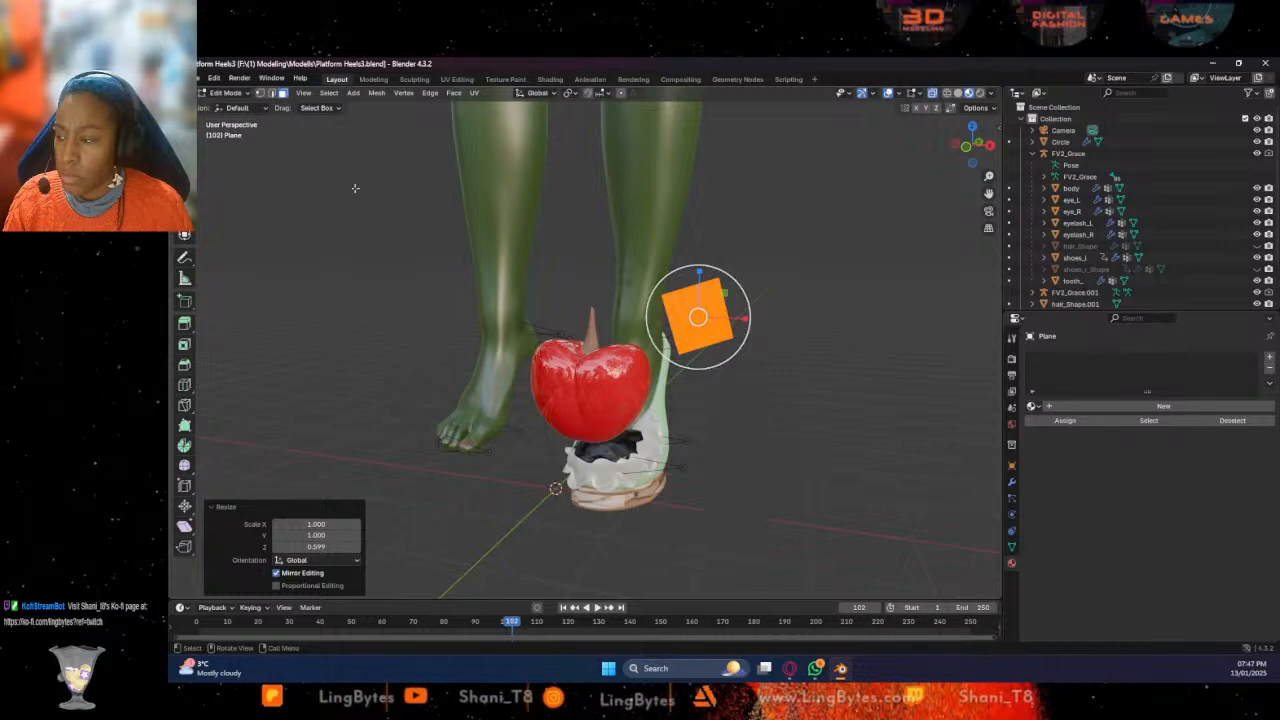
Rotate the small plane about the global Y axis
key("shift+space")
key("g")
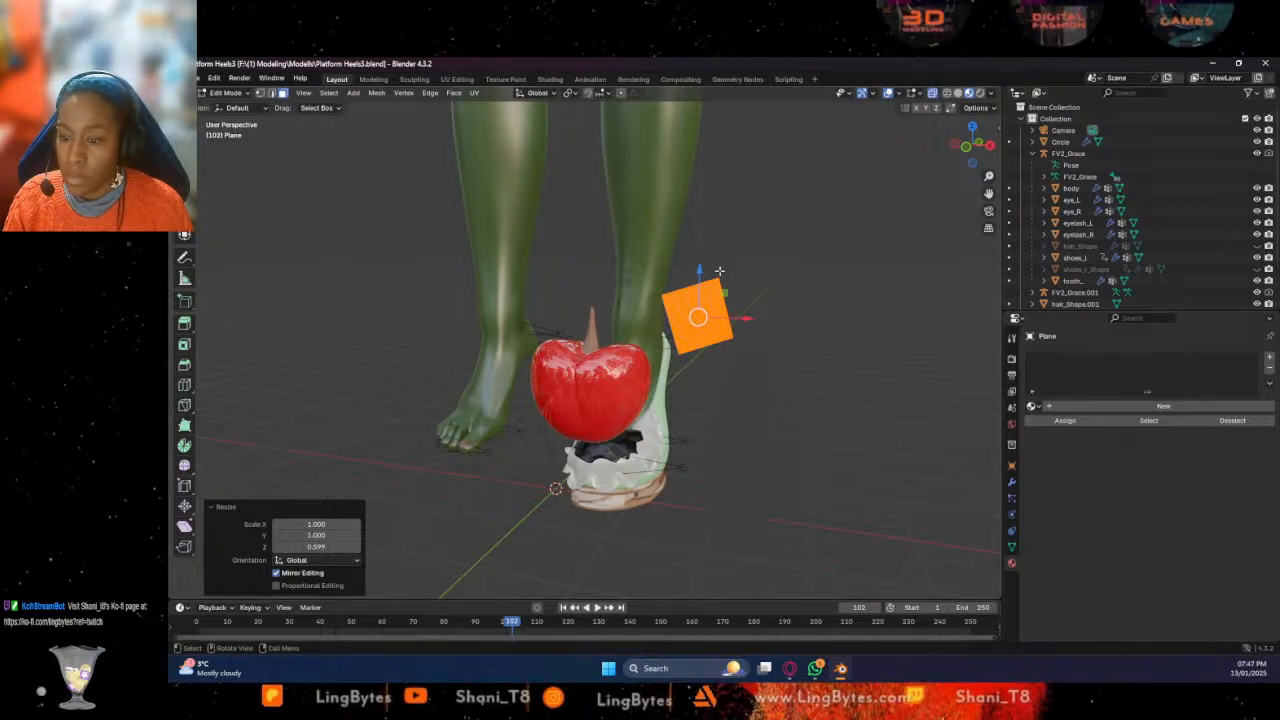
key("shift+space")
key("r")
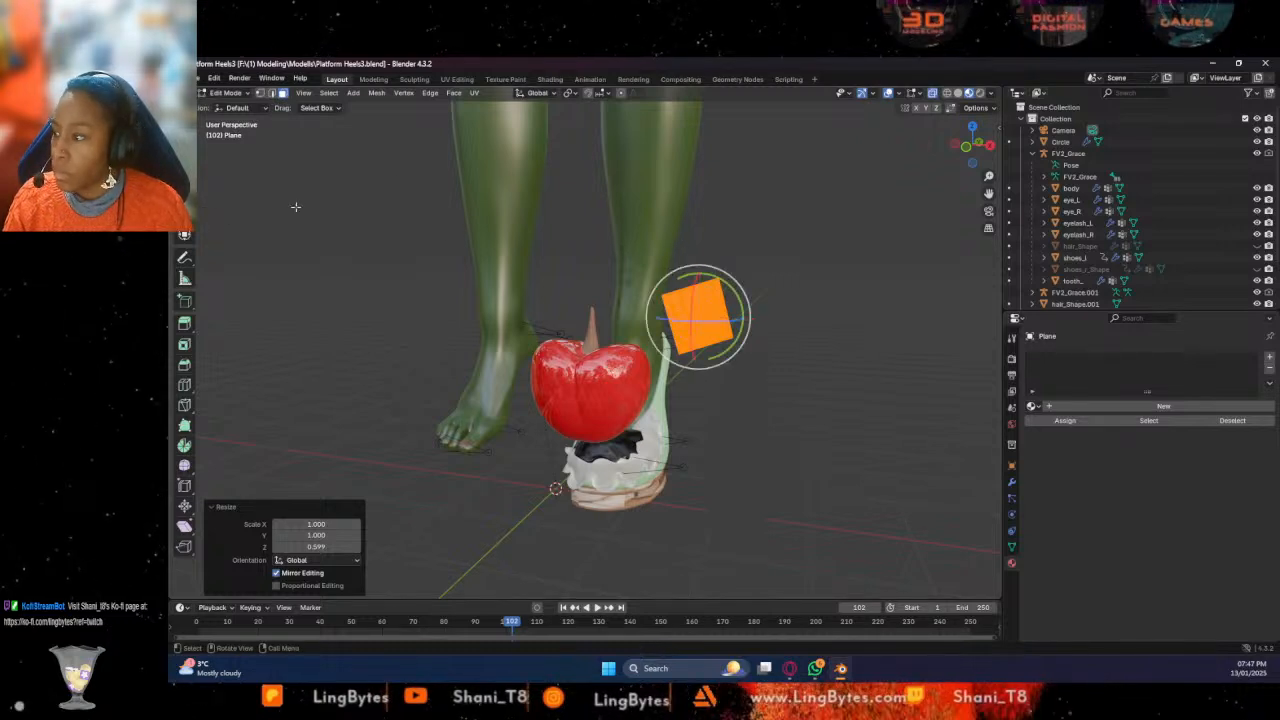
key("r")
key("y")
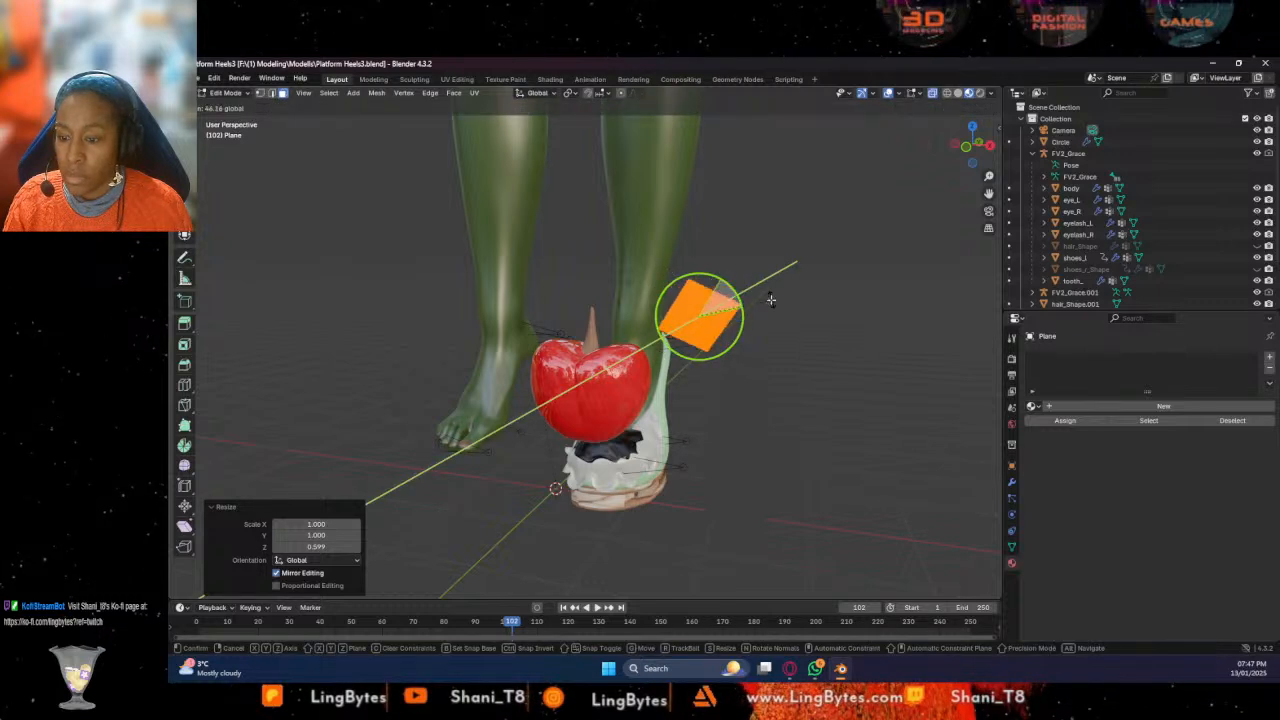
left_click(770, 296)
Move the plane about -0.69 m in X and -0.28 m in Y toward the cherry's stem
key("shift+space")
key("g")
left_click_drag(745, 318, 673, 335)
middle_click_drag(676, 334, 782, 404)
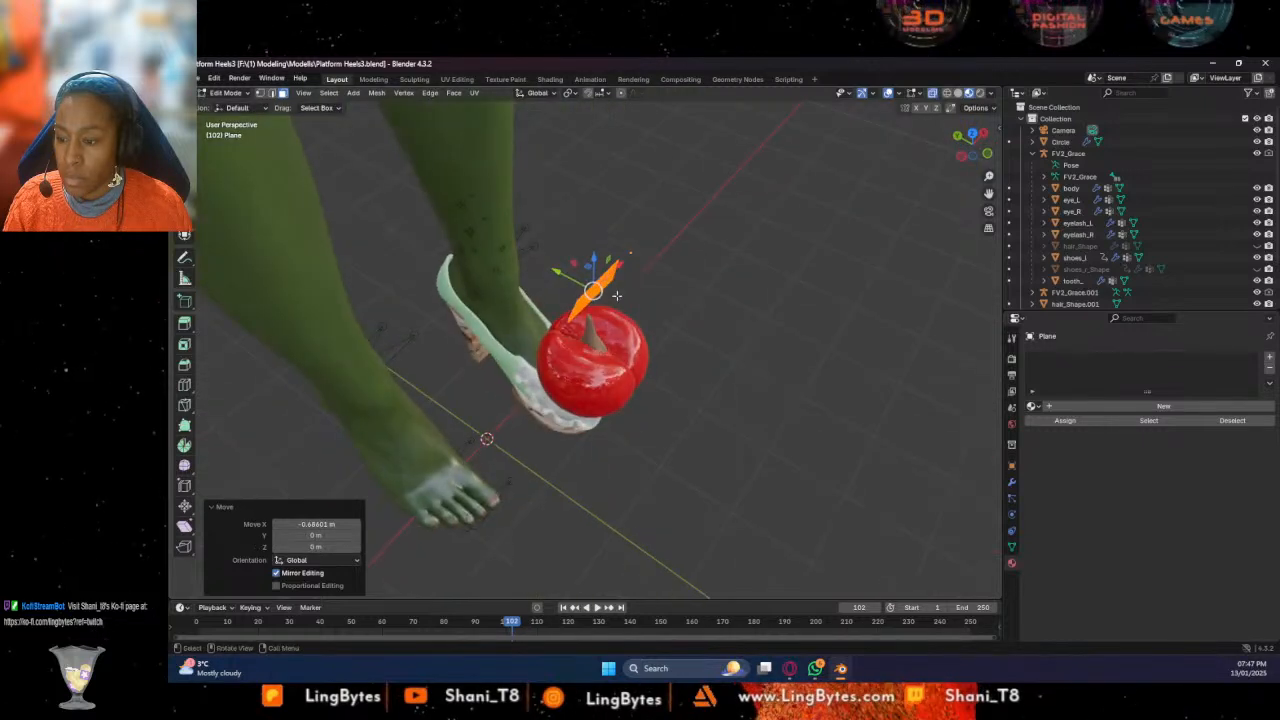
left_click_drag(557, 273, 580, 284)
middle_click_drag(578, 283, 632, 240)
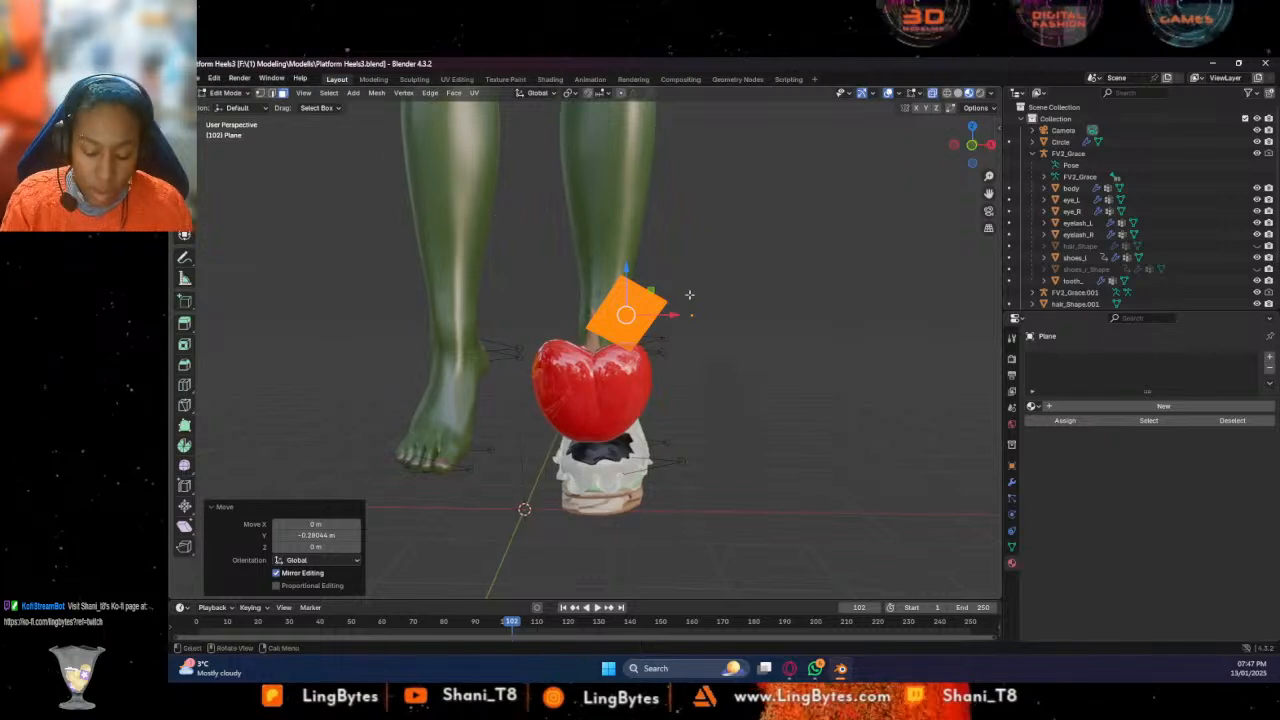
Delete the plane's selected geometry and add a circle mesh in its place
key("x")
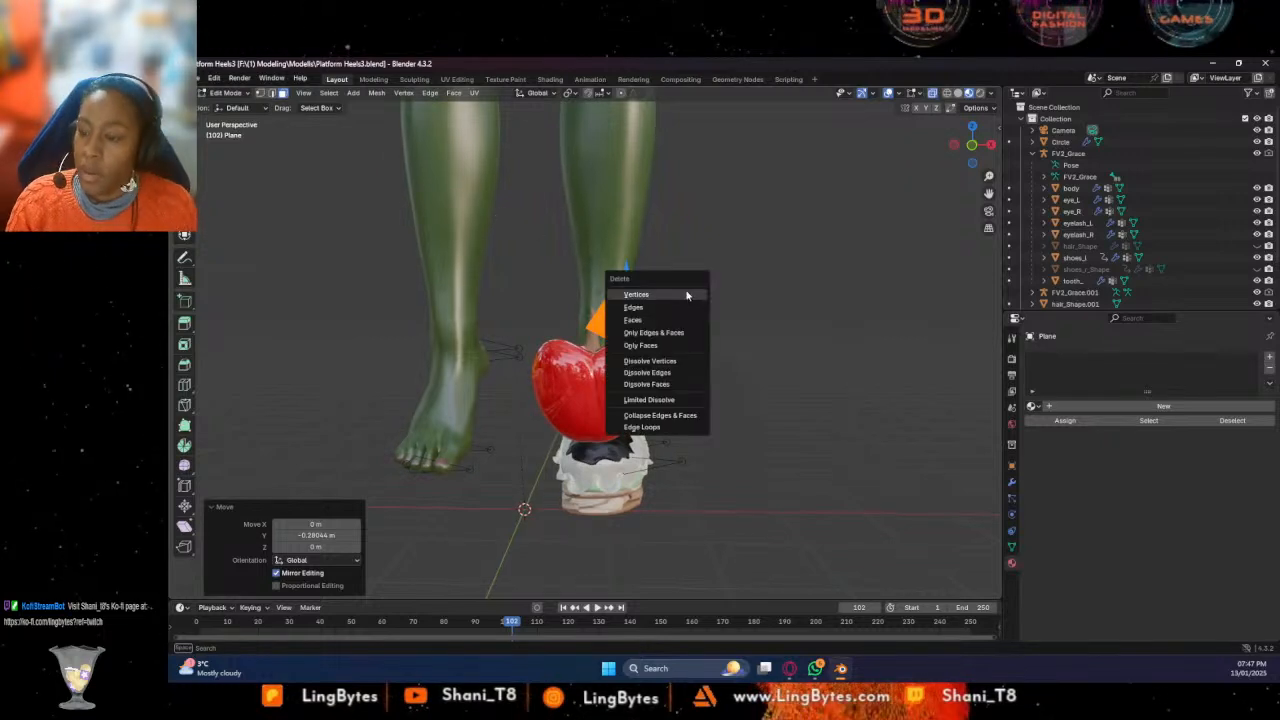
left_click(640, 333)
left_click(354, 93)
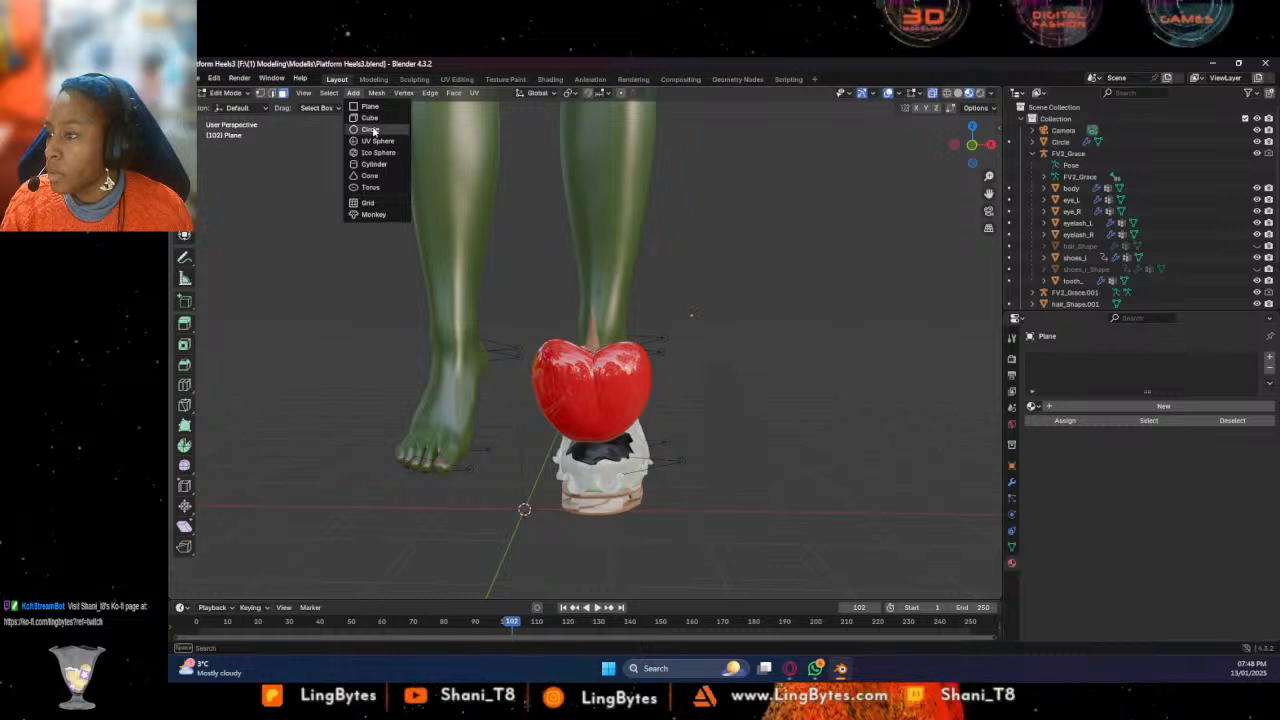
left_click(370, 130)
Raise the circle about 2.04 m in Z and rotate it -101° about the X axis
left_click_drag(525, 463, 525, 291)
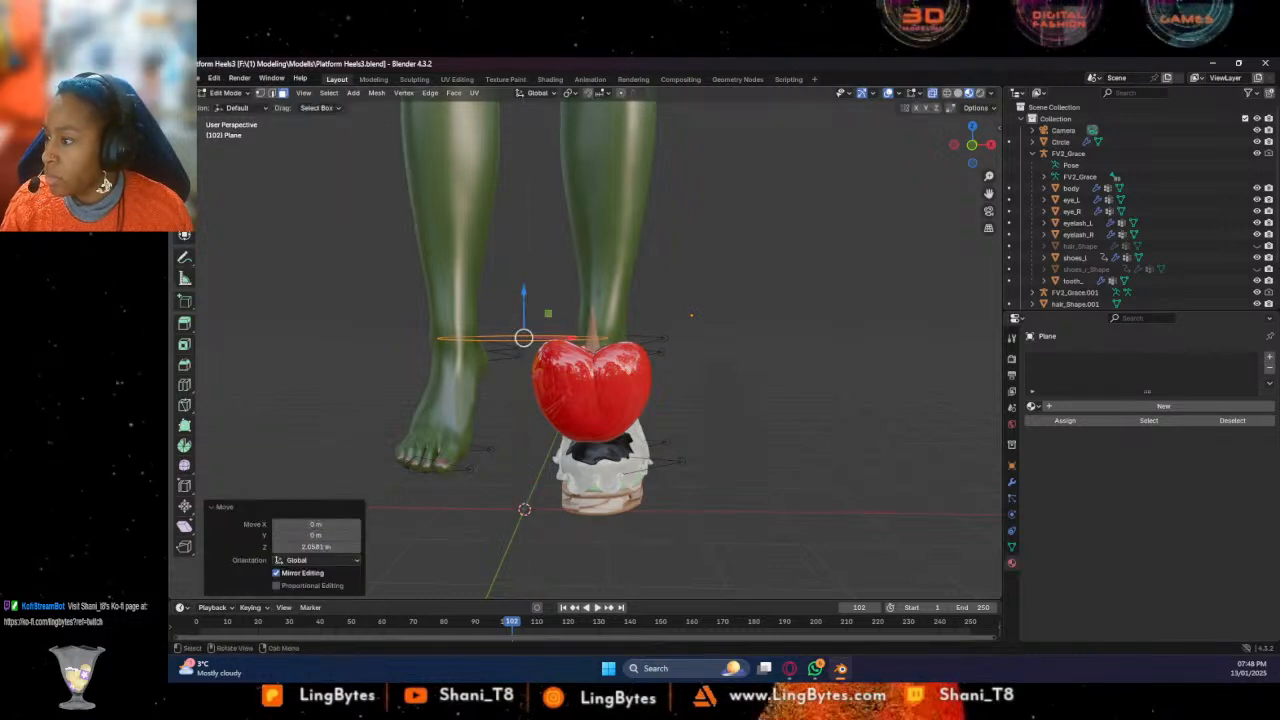
left_click(184, 194)
left_click_drag(519, 310, 531, 338)
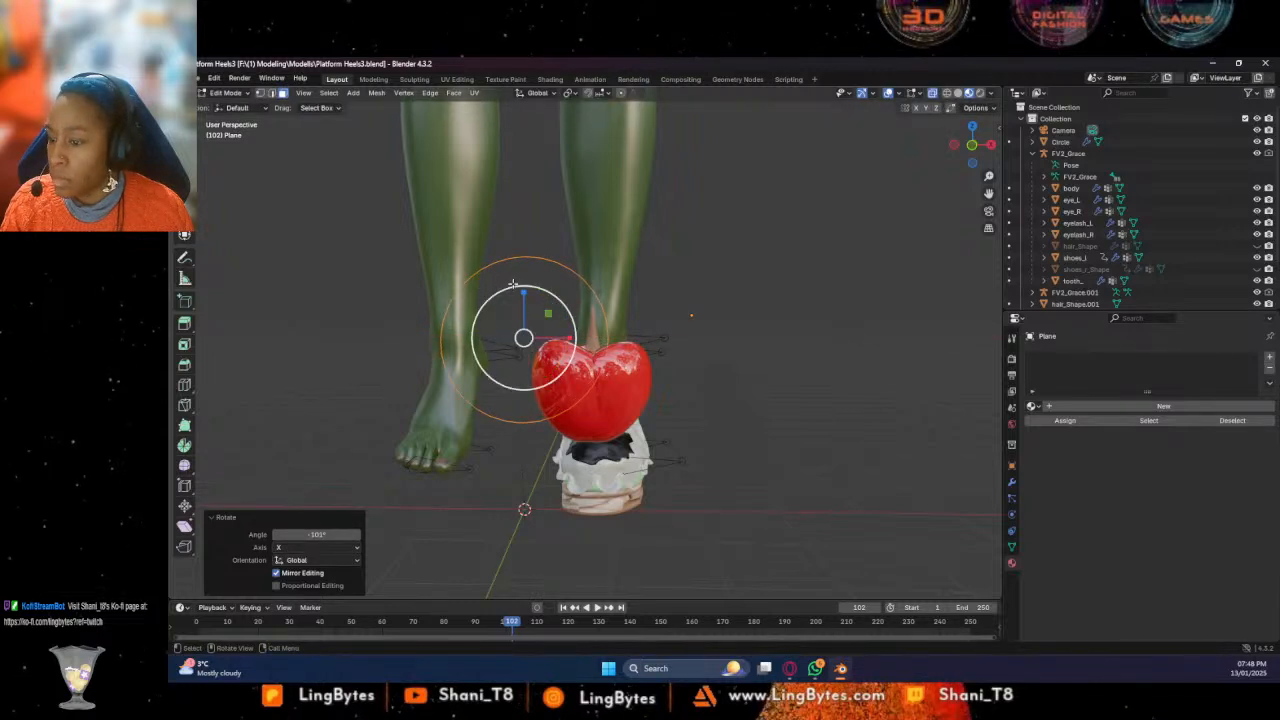
Squash the circle into a smaller flat oval and move it beside the cherry's stem, about 1.32 m along X
left_click_drag(526, 293, 612, 345)
scroll(620, 300, "up", 6)
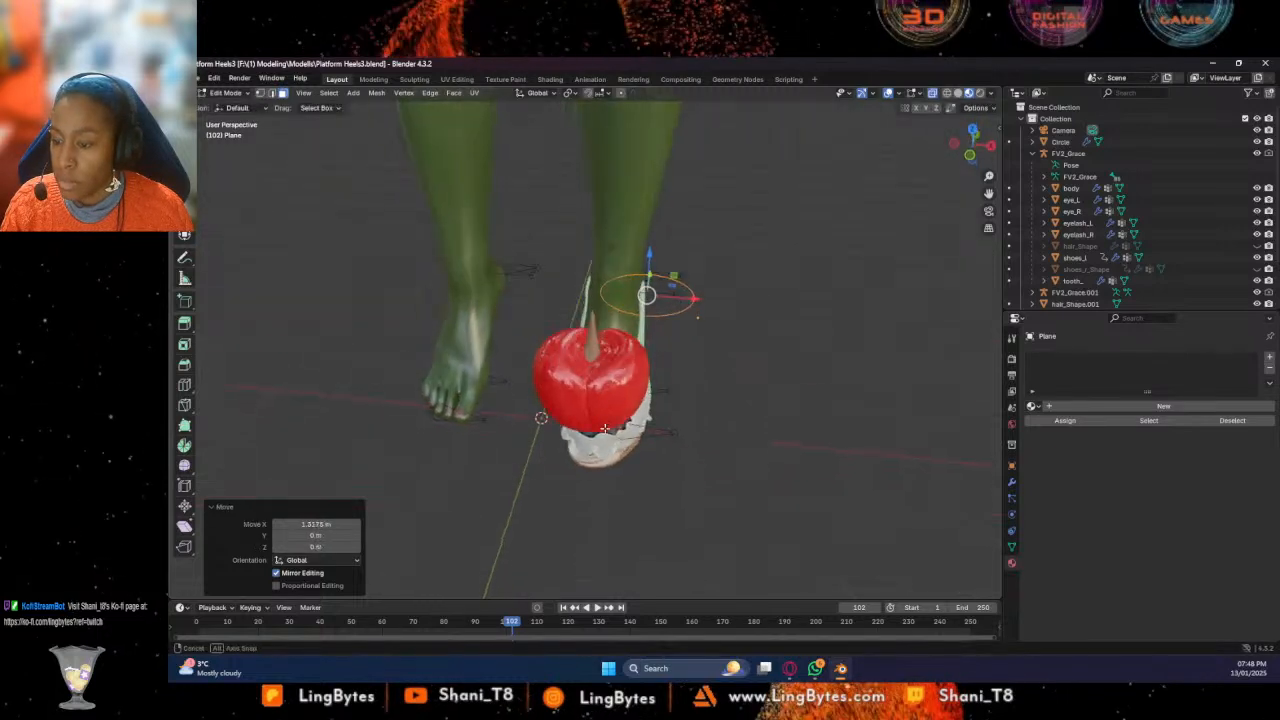
left_click_drag(626, 196, 625, 194)
left_click_drag(655, 293, 655, 294)
mouse_move(655, 294)
middle_mouse_down()
mouse_move(638, 277)
mouse_move(630, 309)
mouse_move(615, 290)
mouse_move(490, 259)
mouse_move(650, 291)
middle_mouse_up()
left_click_drag(644, 296, 644, 275)
left_click_drag(682, 322, 685, 322)
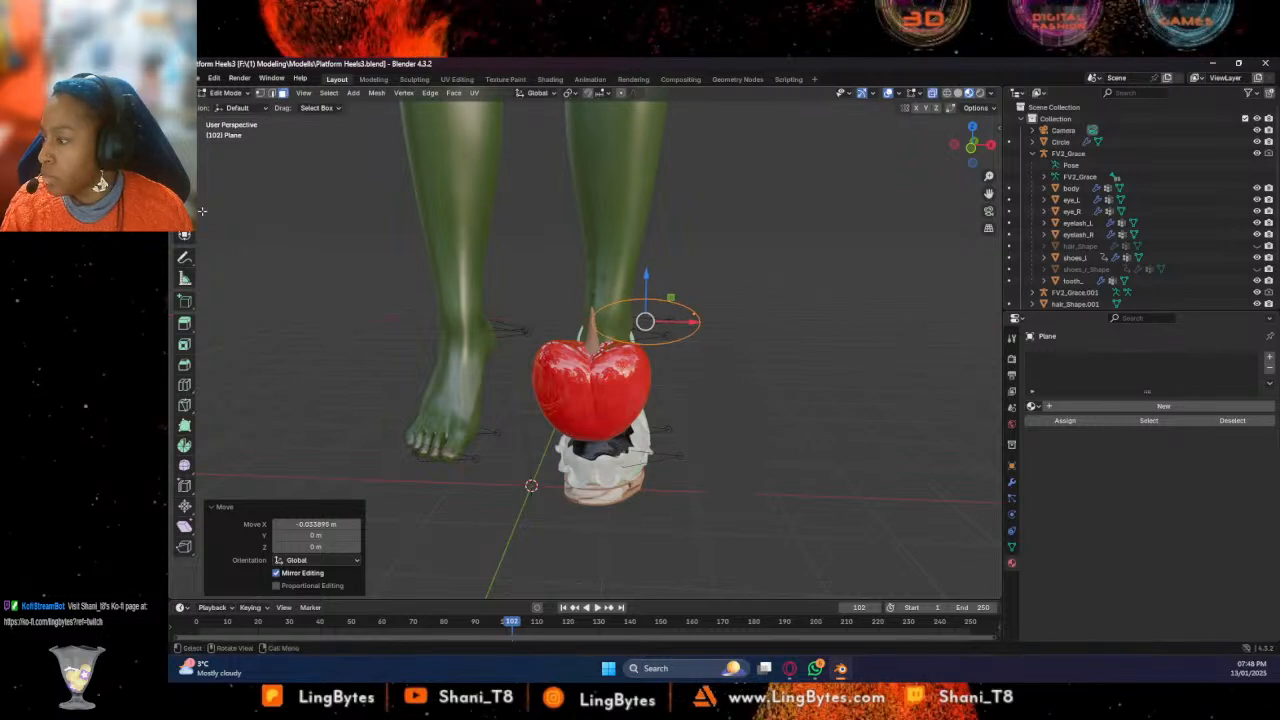
Scale the oval down further and tilt it -14.1° about the Y axis
key("s")
left_click(651, 293)
left_click_drag(688, 322, 657, 288)
key("r")
scroll(637, 337, "up", 2)
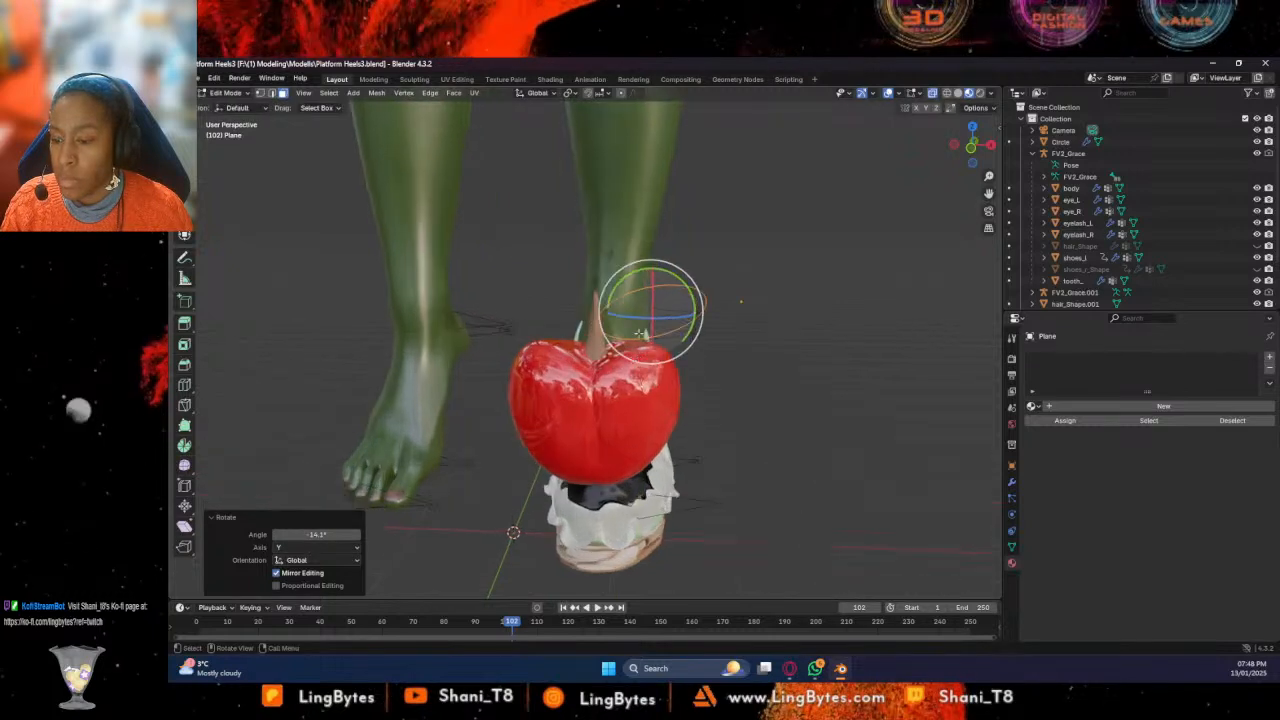
Raise the oval and shift it about 0.035 m in Y so its end meets the tip of the stem
scroll(637, 337, "up", 2)
key("g")
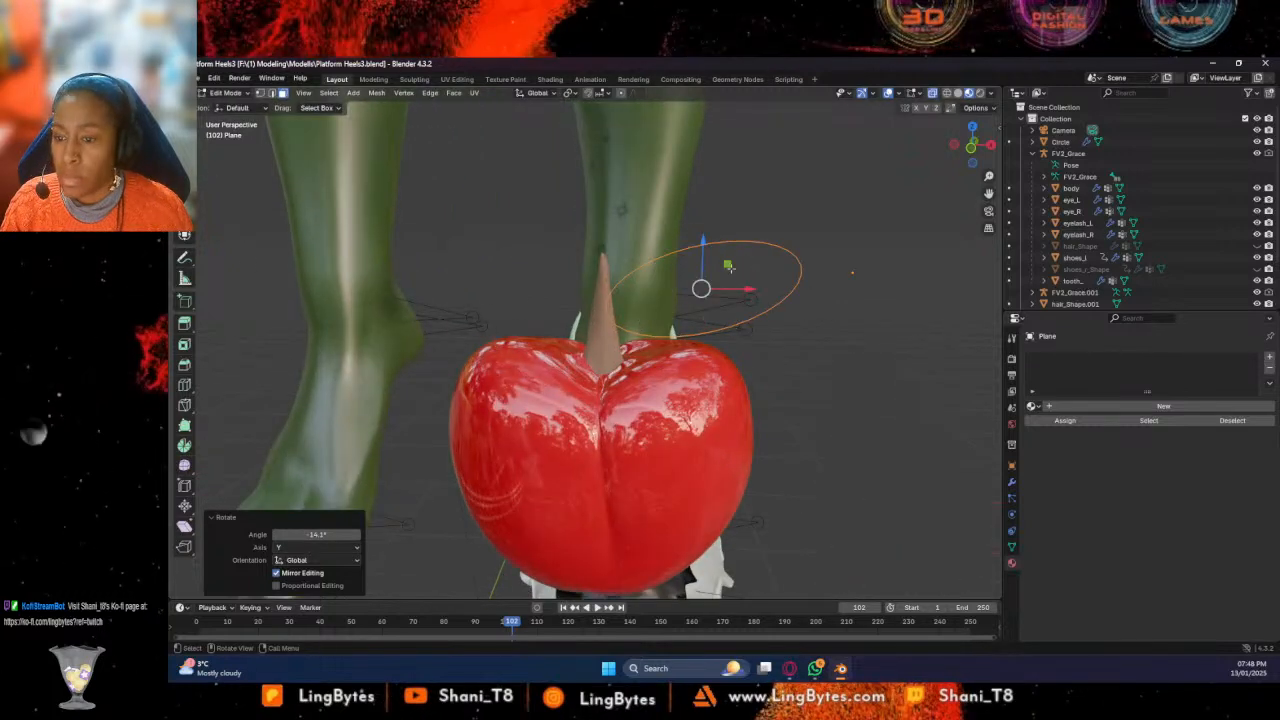
left_click_drag(703, 243, 703, 212)
middle_click_drag(711, 256, 615, 338)
left_click_drag(662, 394, 674, 390)
middle_click_drag(675, 389, 763, 275)
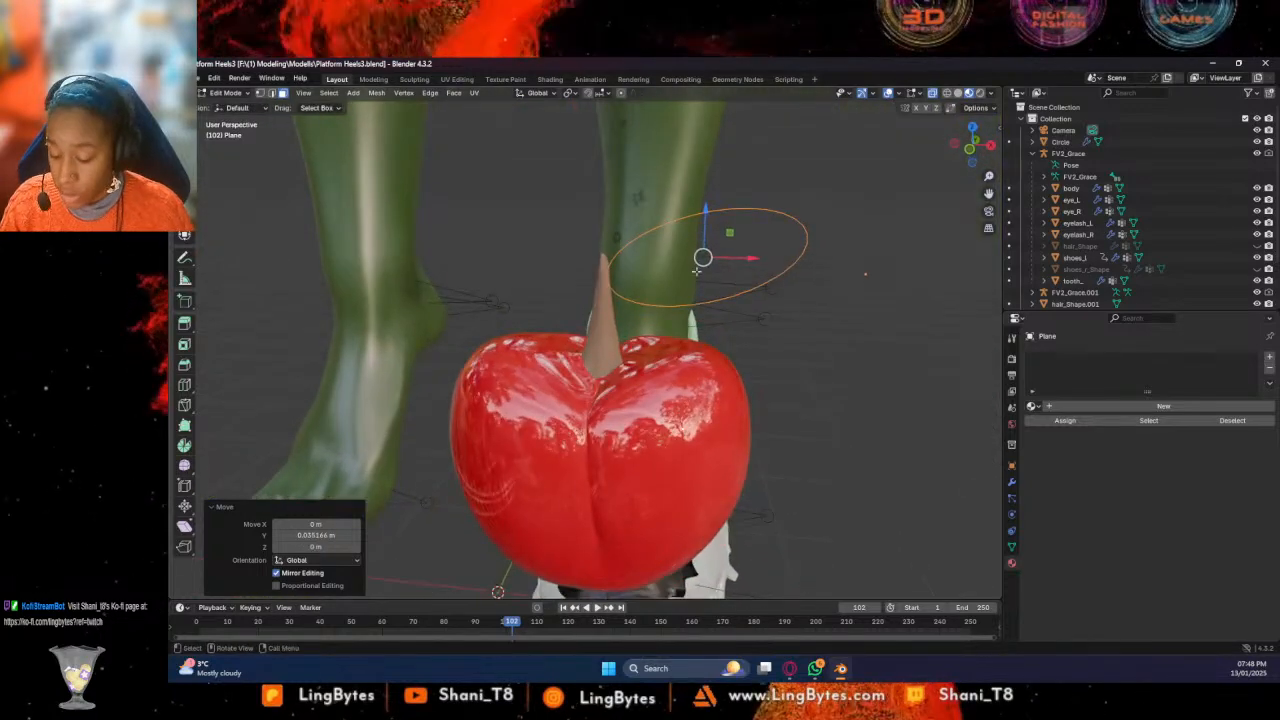
Fill the oval with a face and turn it into a quad grid with Grid Fill
key("f")
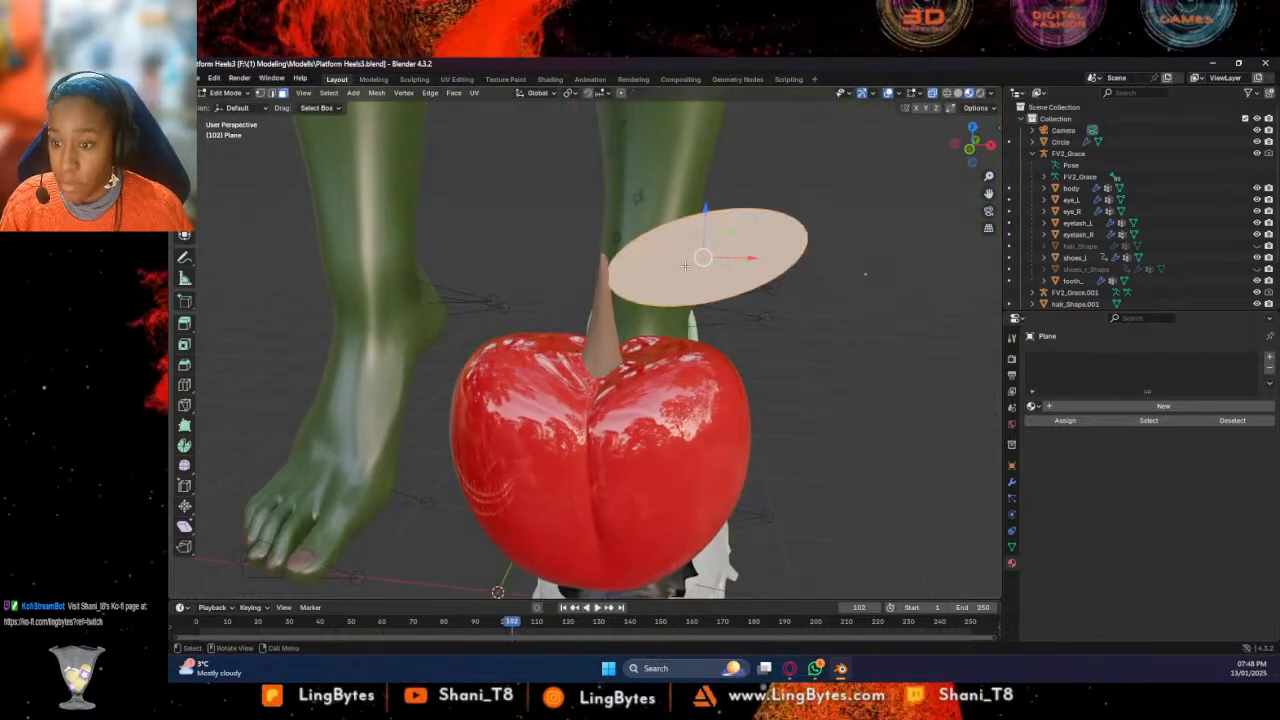
left_click(453, 93)
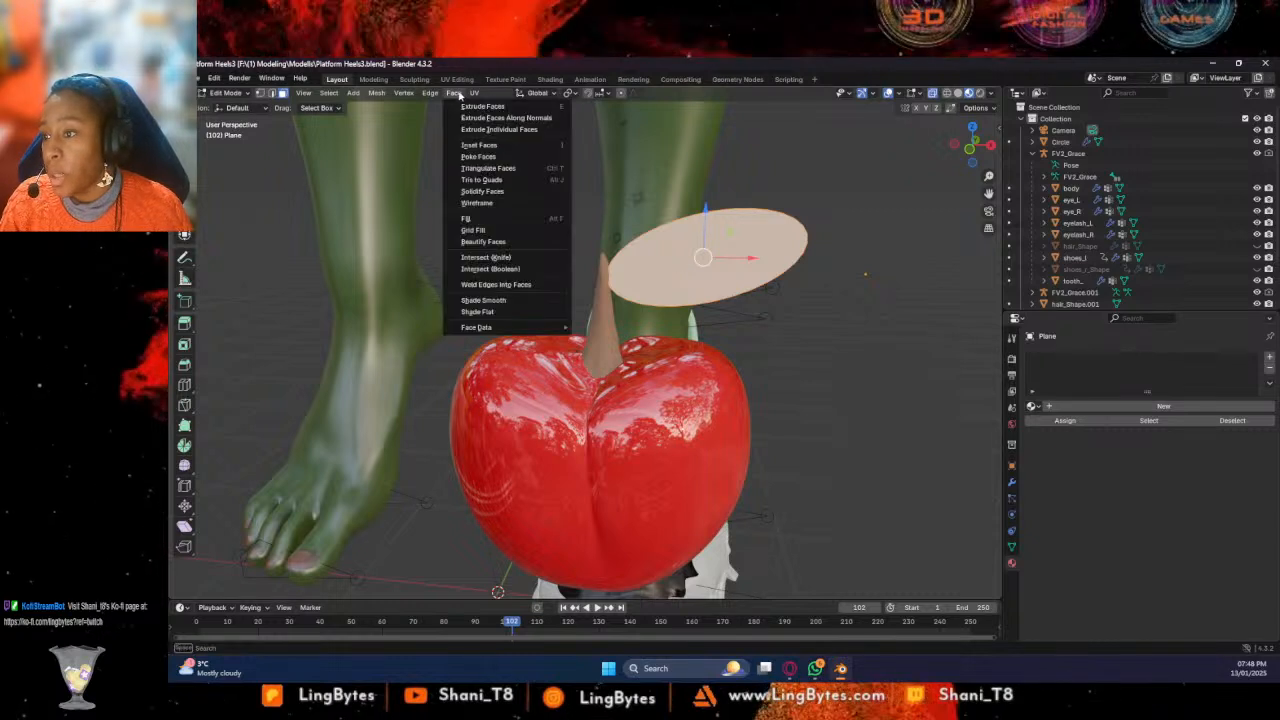
left_click(494, 229)
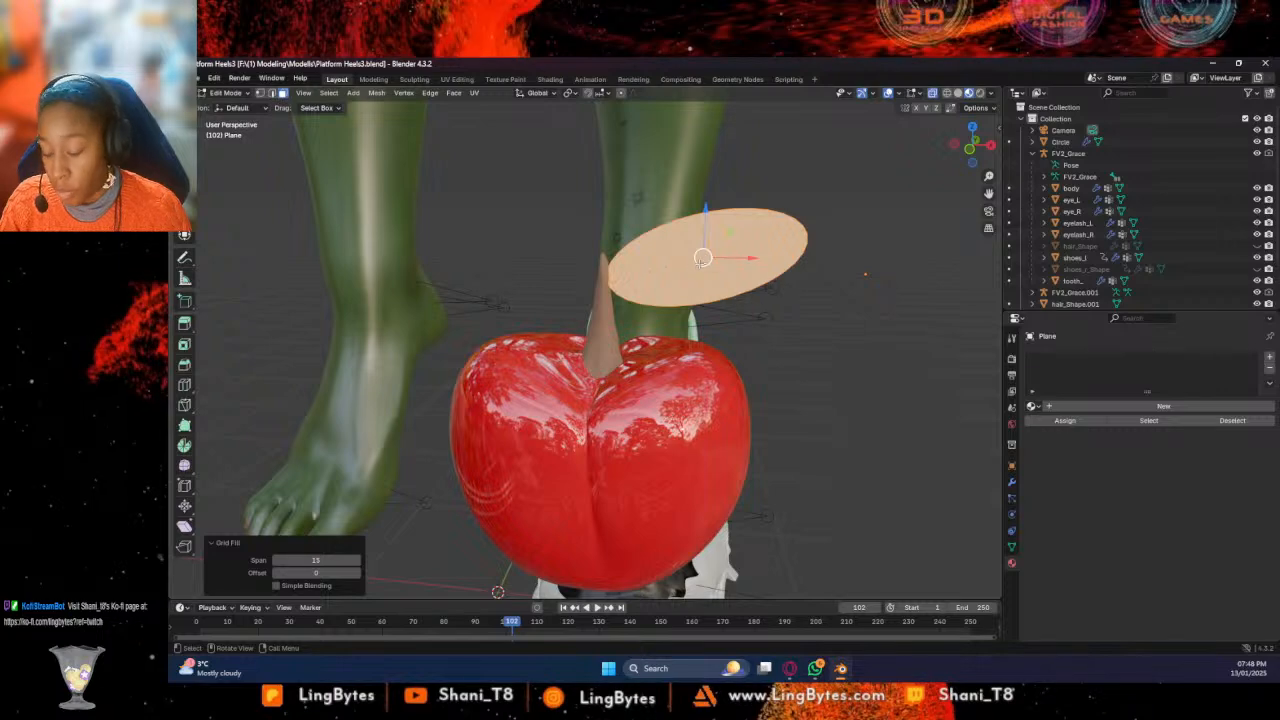
Insert multiple lengthwise loop cuts along the middle of the leaf and clear the selection
key("ctrl+r")
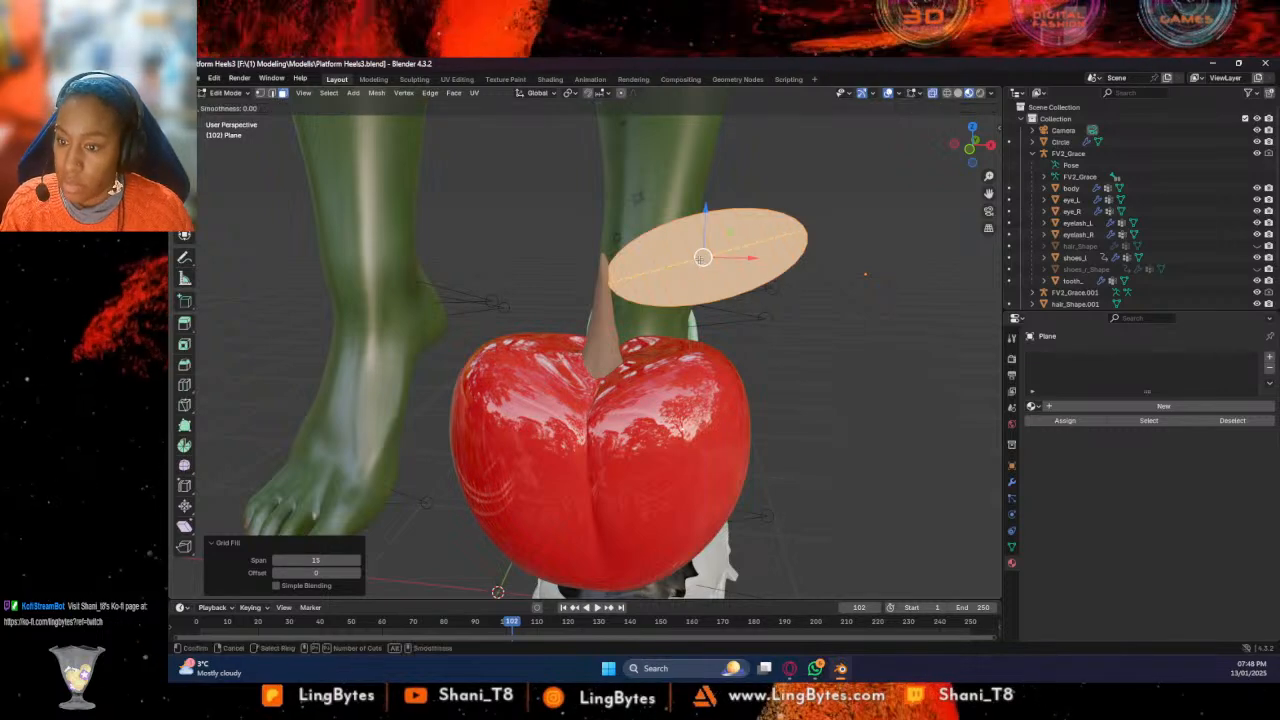
scroll(702, 257, "up", 10)
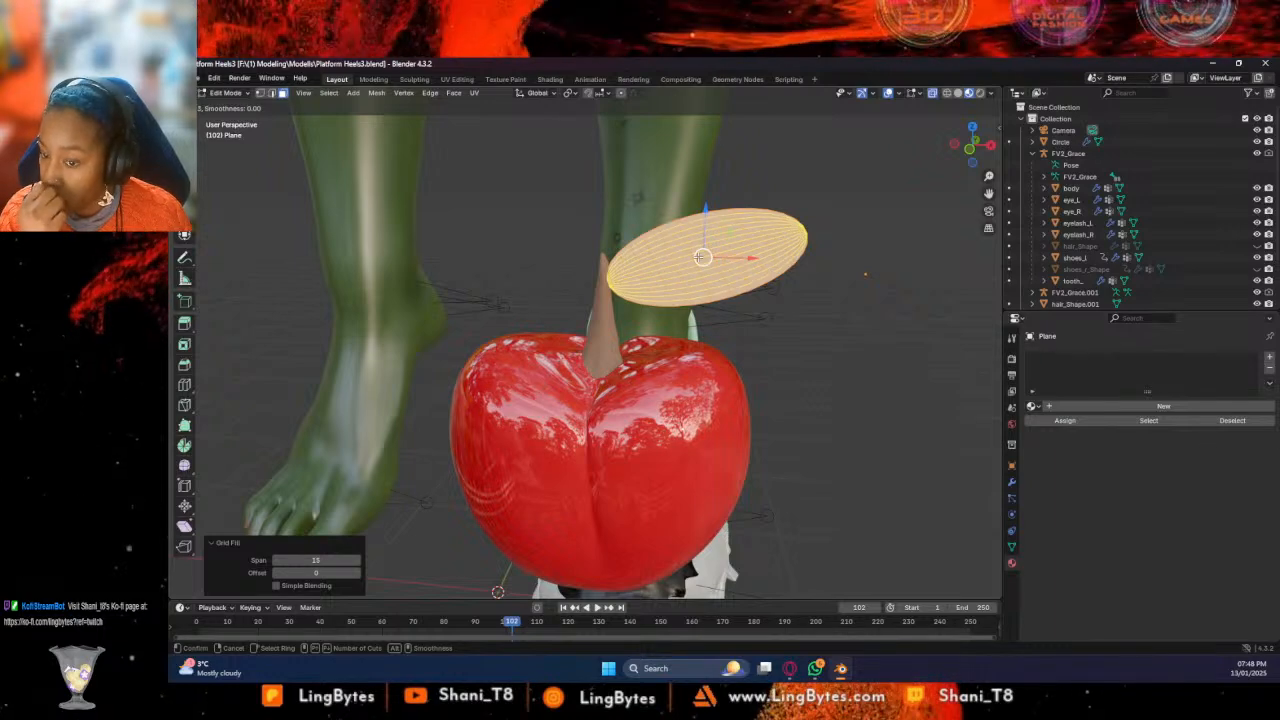
left_click(700, 259)
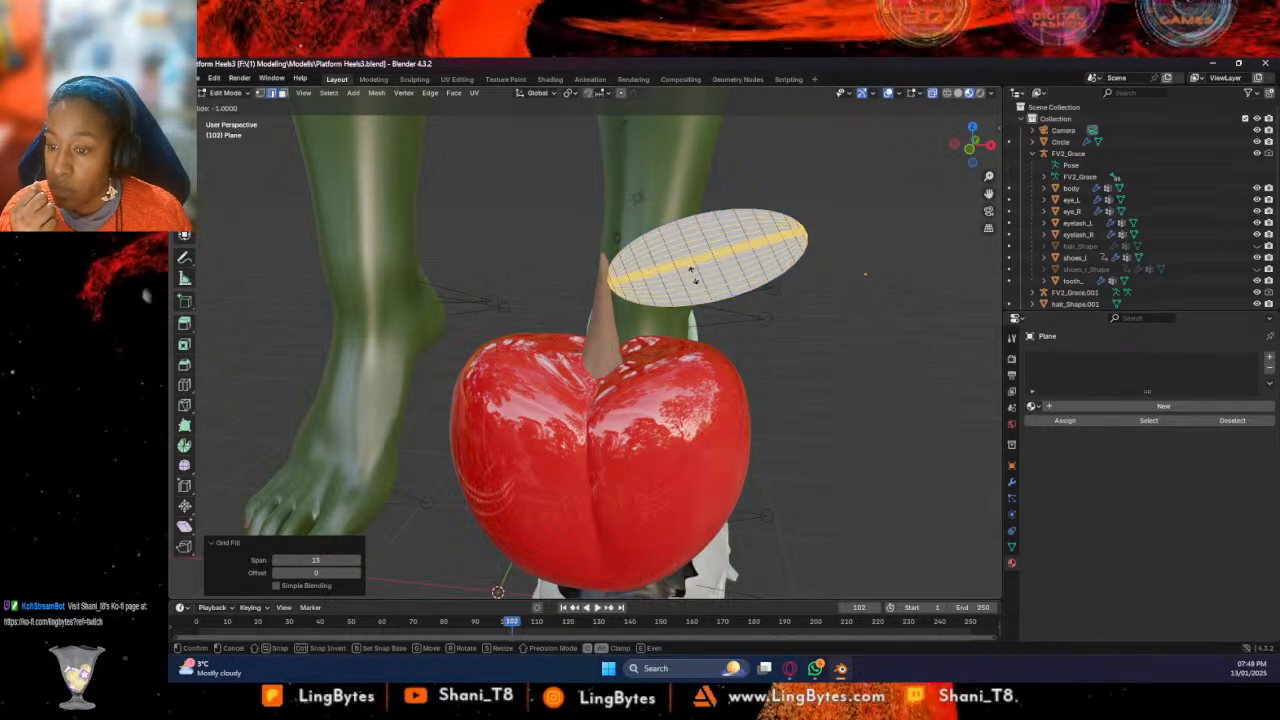
left_click(700, 262)
left_click(784, 287)
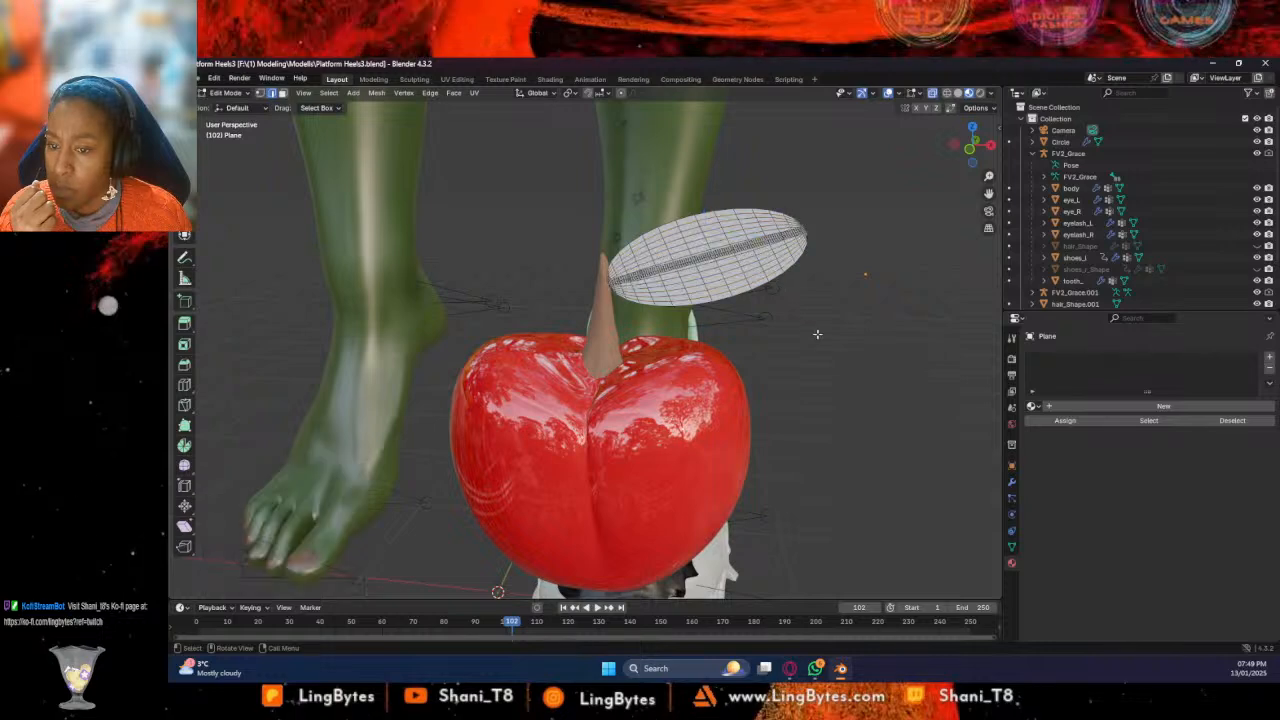
Switch to Object Mode and add a Solidify modifier to the leaf
scroll(720, 309, "up", 3)
scroll(700, 280, "down", 4)
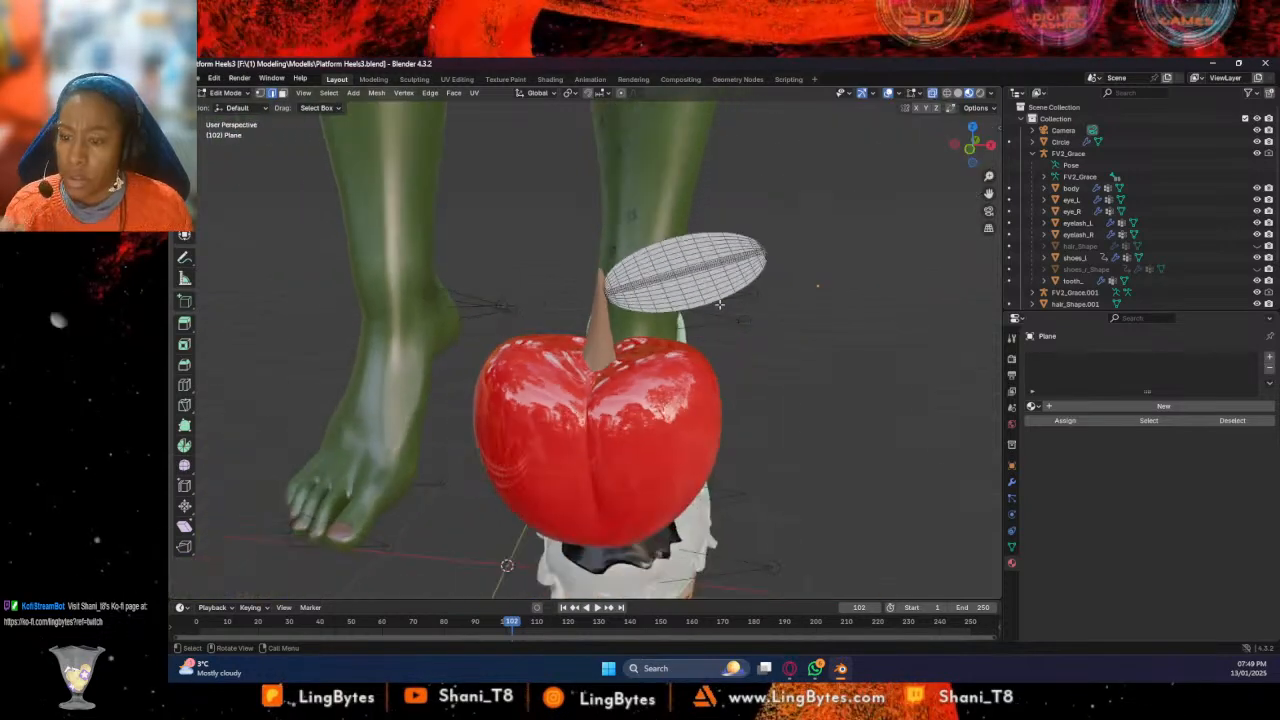
middle_click_drag(694, 262, 600, 255)
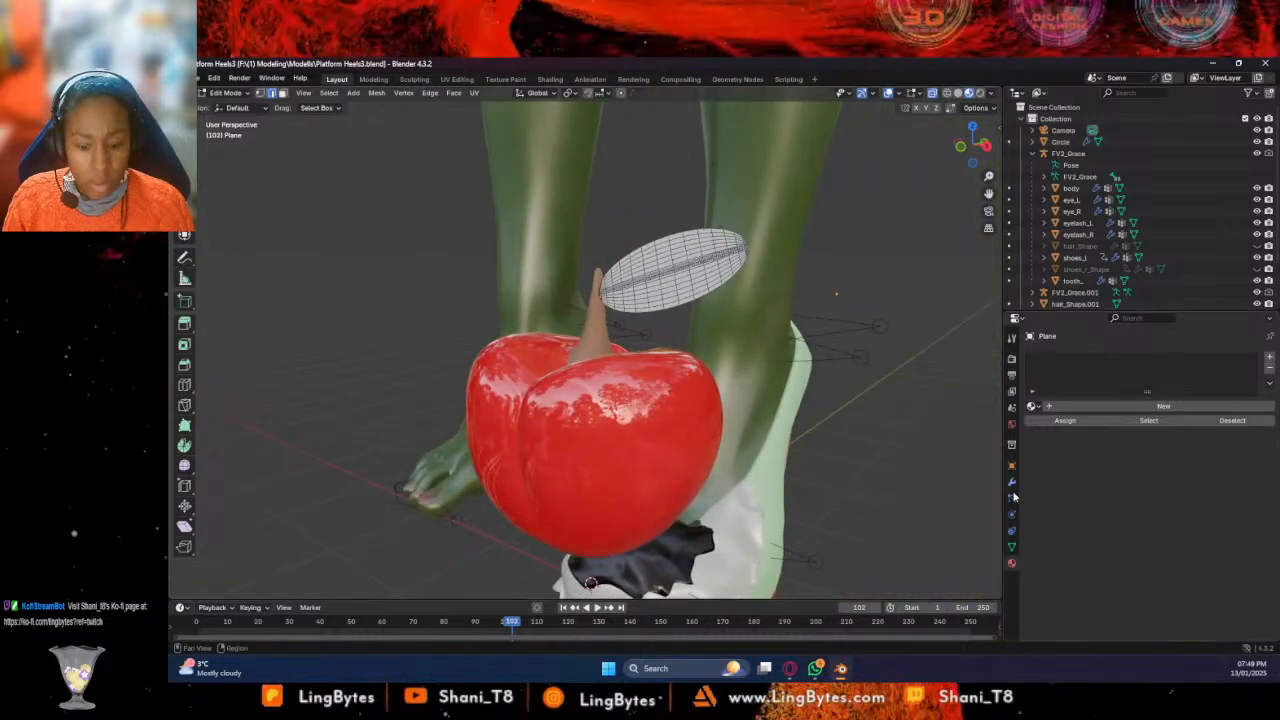
left_click(228, 93)
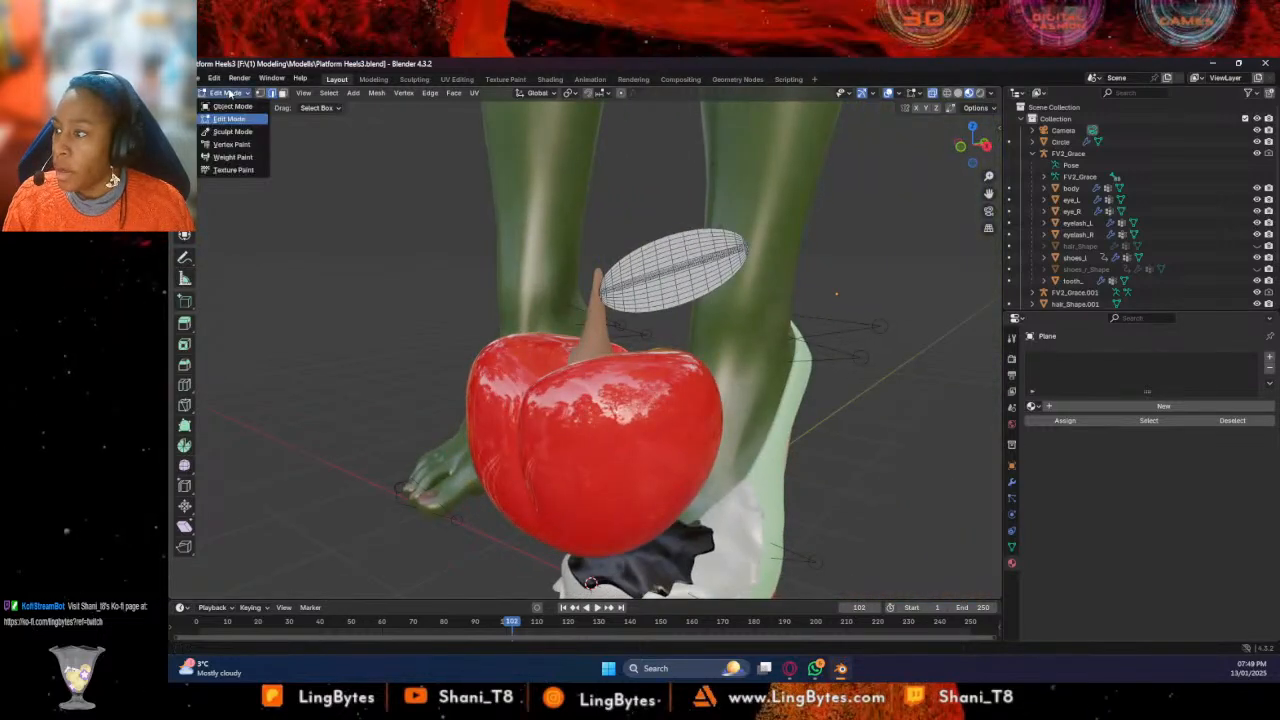
left_click(229, 106)
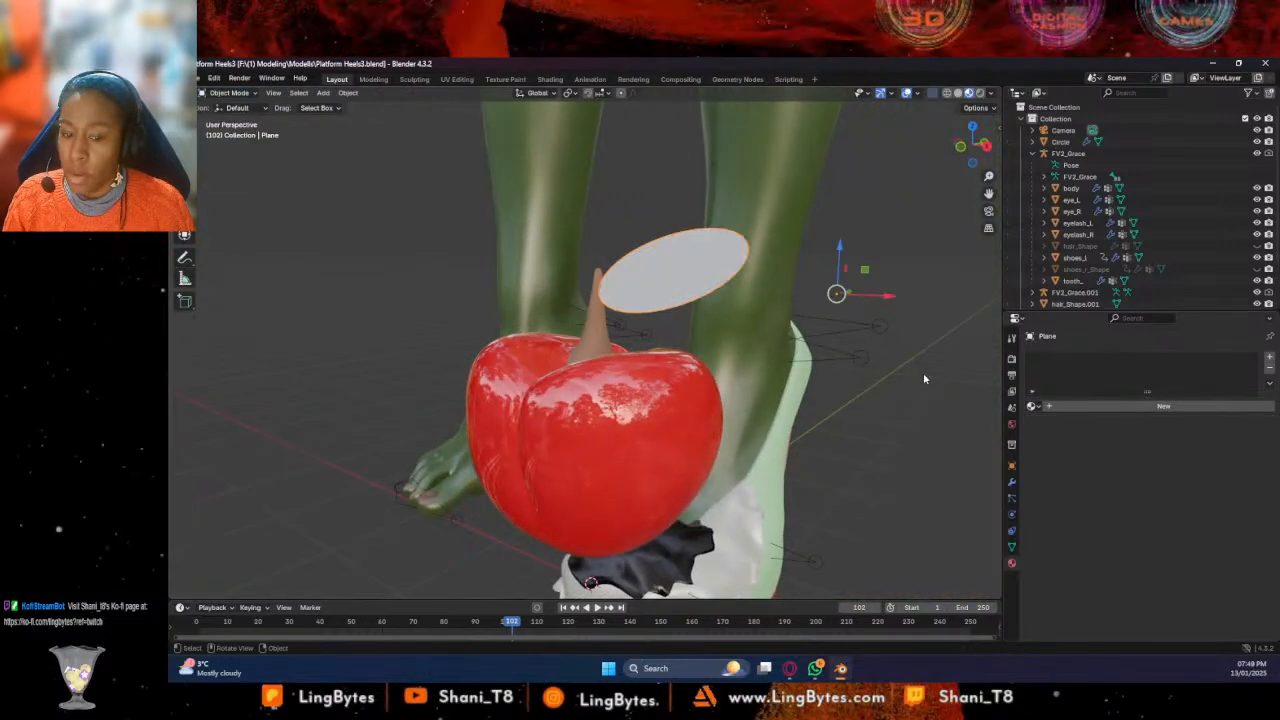
left_click(1011, 482)
left_click(1100, 357)
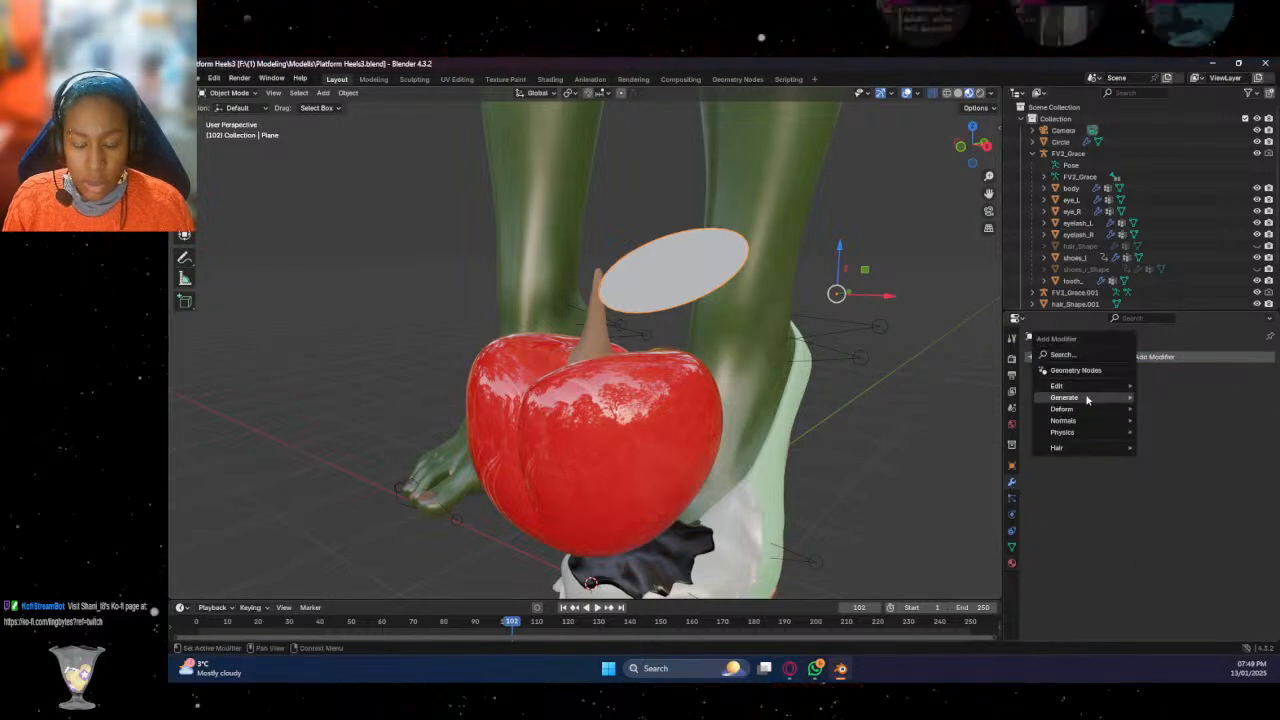
mouse_move(1117, 399)
left_click(1166, 536)
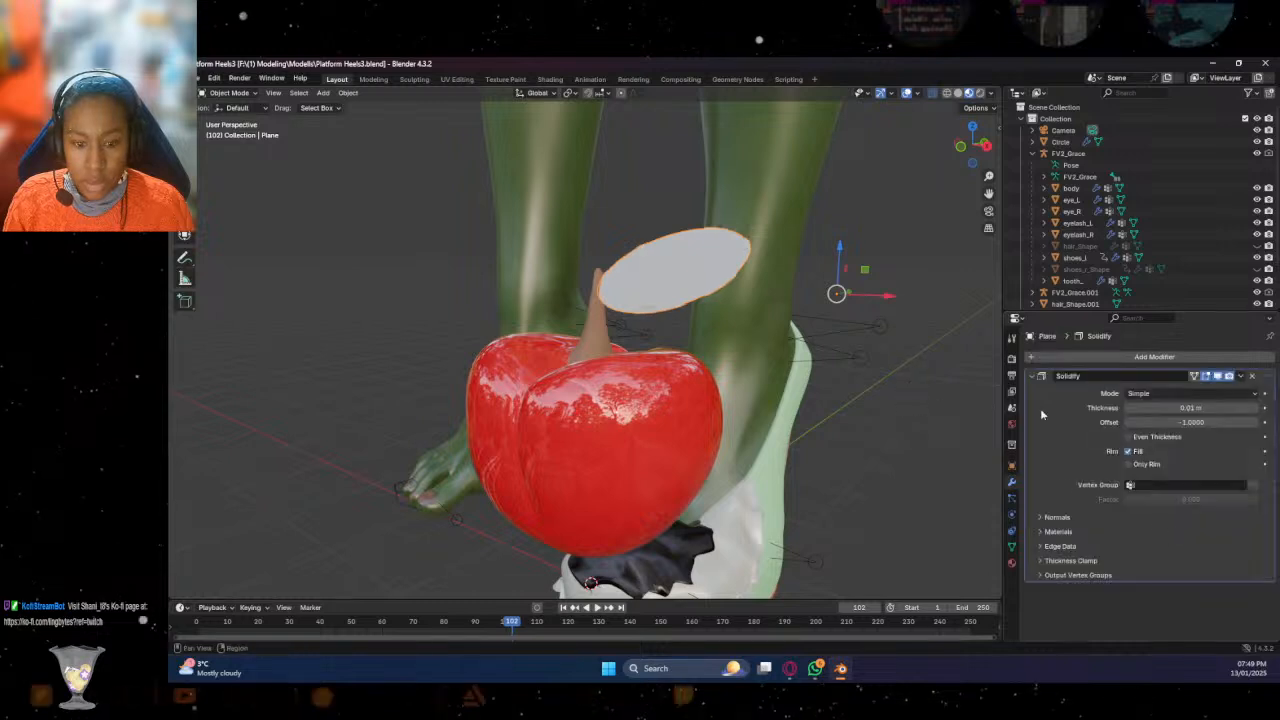
Shade the leaf smooth and set its Solidify thickness to 0.03 m, keeping Even Thickness off
middle_click_drag(764, 341, 829, 371)
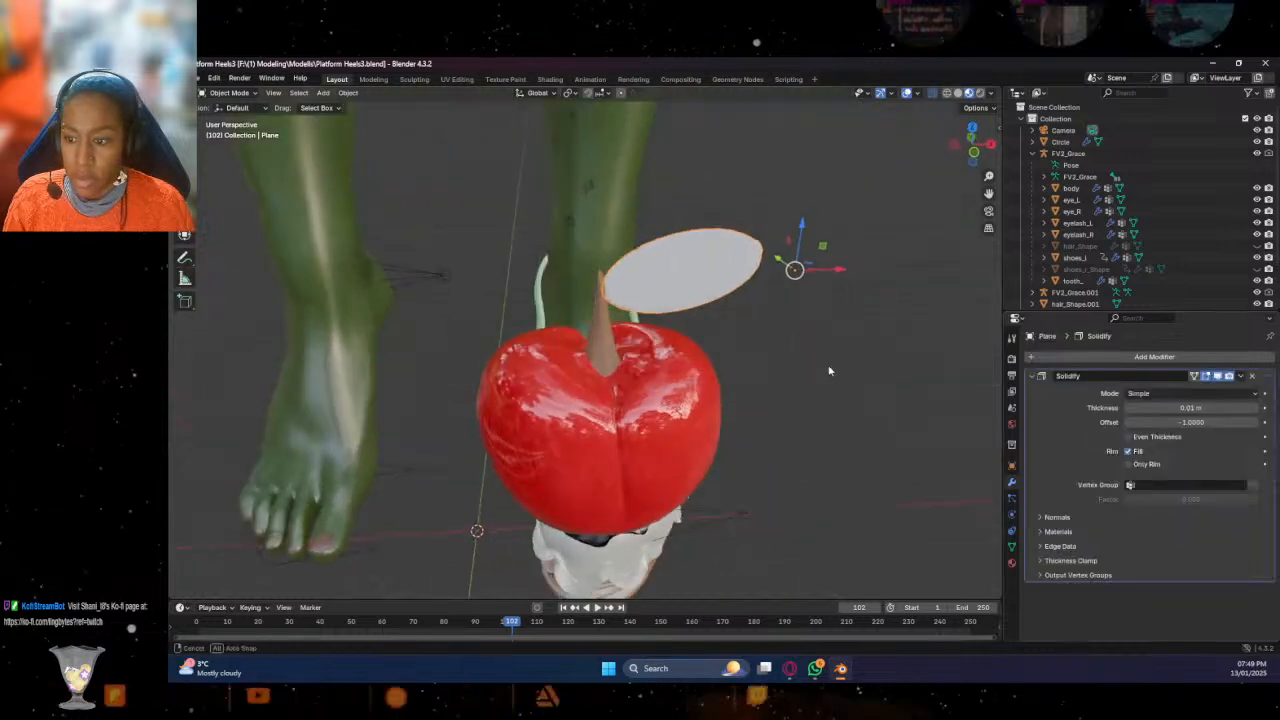
right_click(600, 282)
left_click(601, 286)
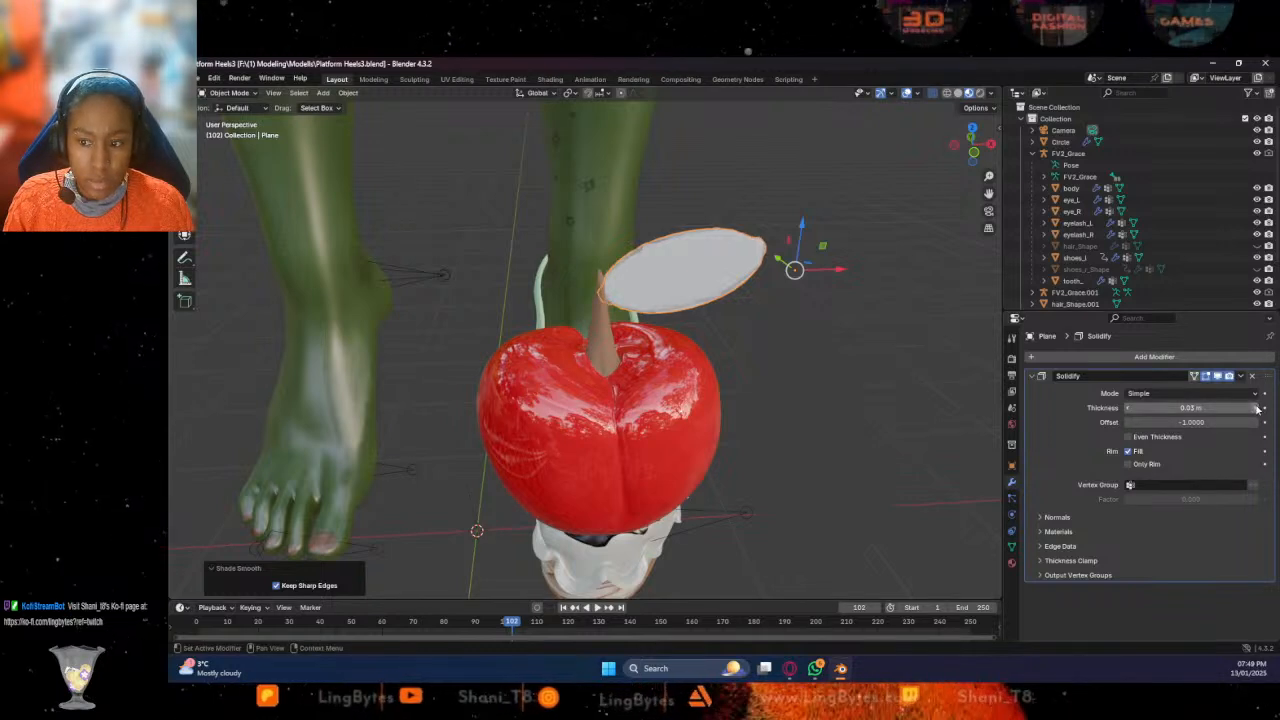
left_click(1129, 437)
left_click(1129, 437)
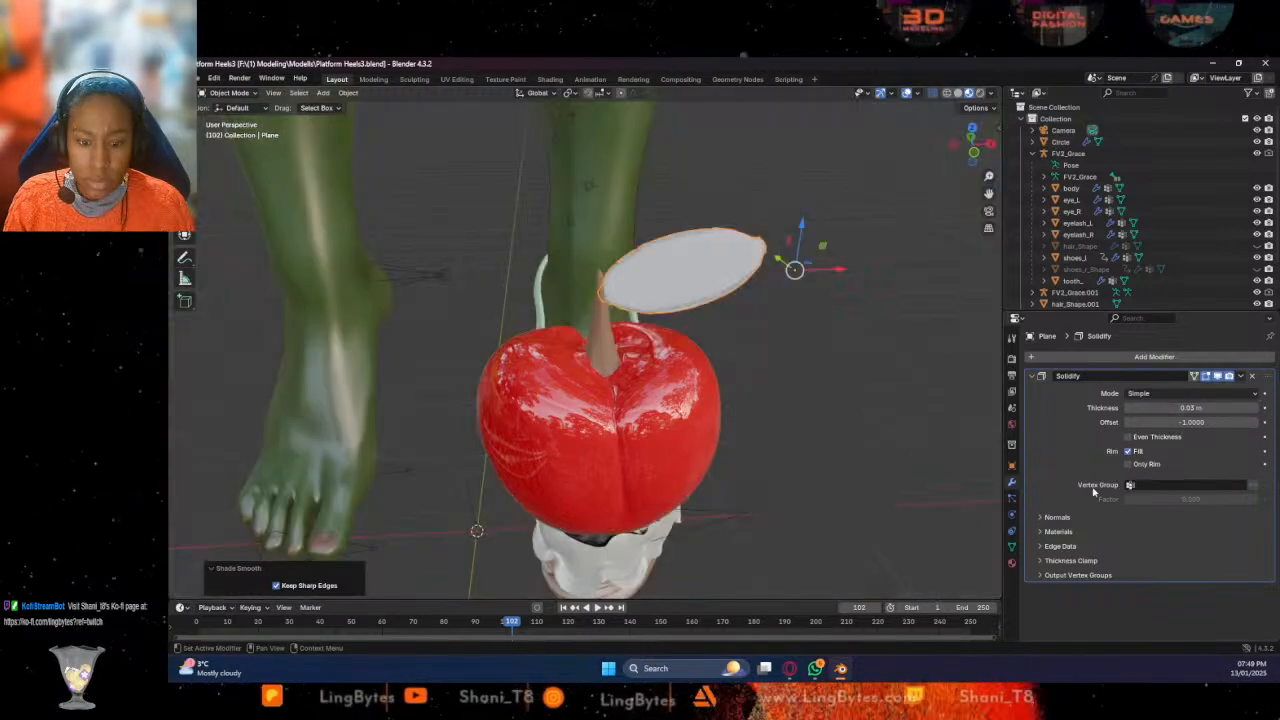
middle_click_drag(773, 378, 750, 355)
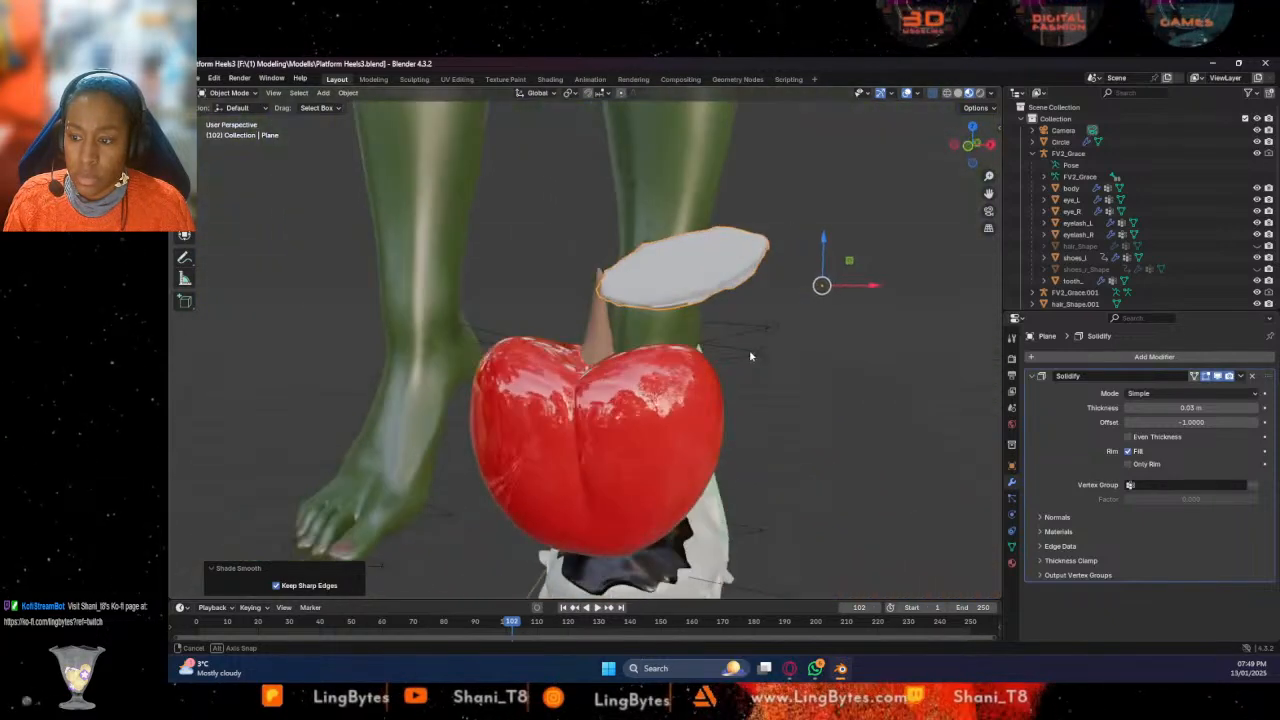
Remove the Solidify modifier from the leaf and switch the leaf to Edit Mode
left_click(1251, 376)
middle_click_drag(443, 173, 802, 317)
left_click(240, 93)
left_click(230, 114)
middle_click_drag(560, 280, 623, 284)
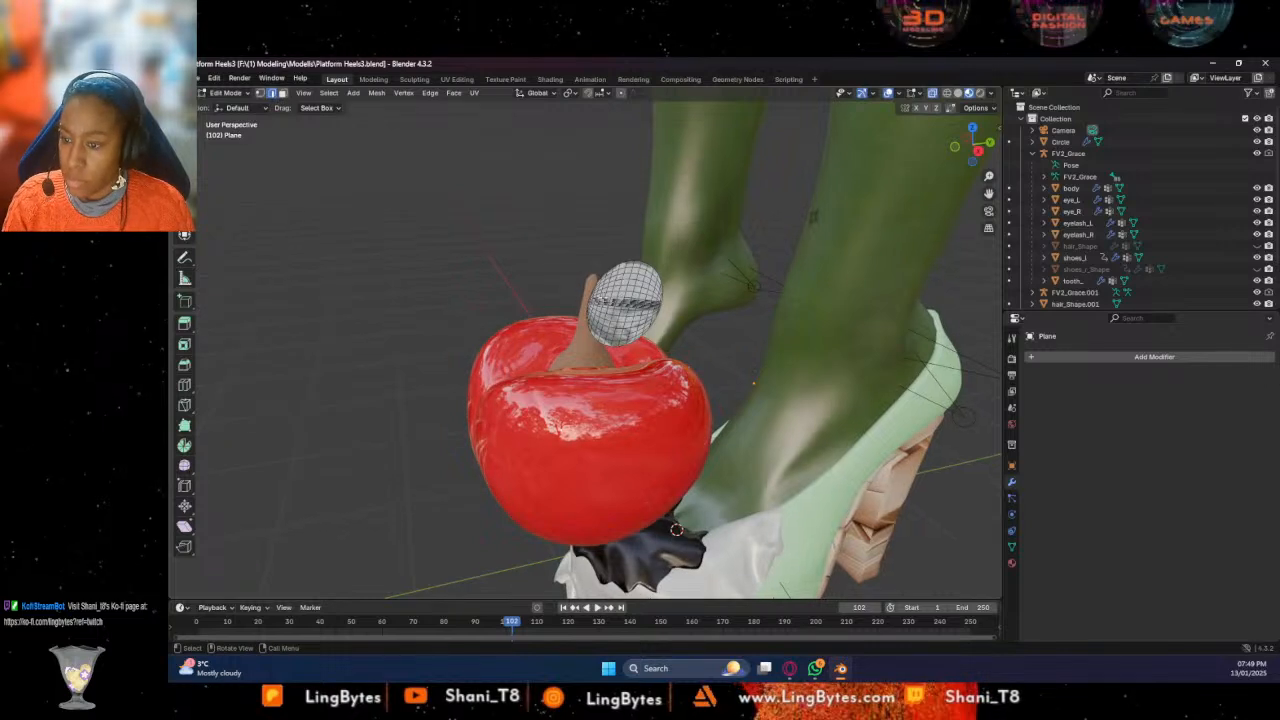
Select the entire leaf mesh and extrude it about -0.022 m along its normal
key("a")
key("g")
key("z")
key("z")
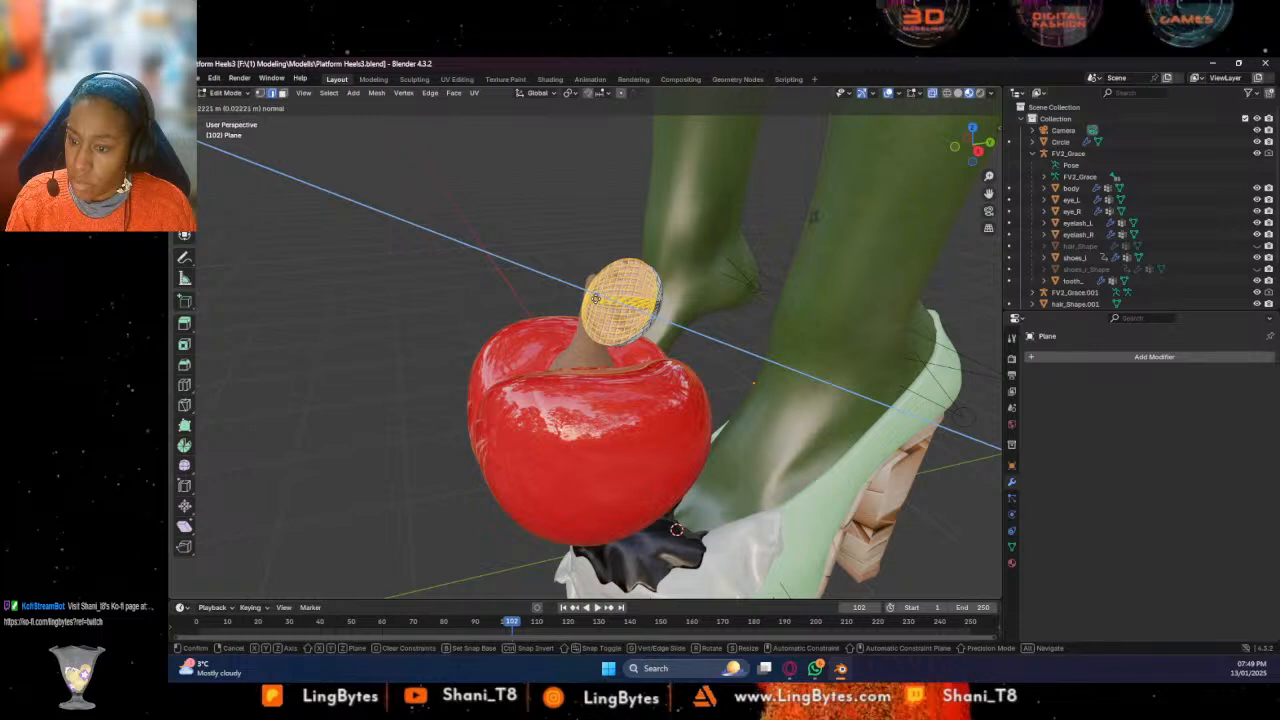
left_click(595, 298)
Redo the leaf's extrusion along its normal with a distance of about 0.036 m
middle_click_drag(595, 298, 722, 585)
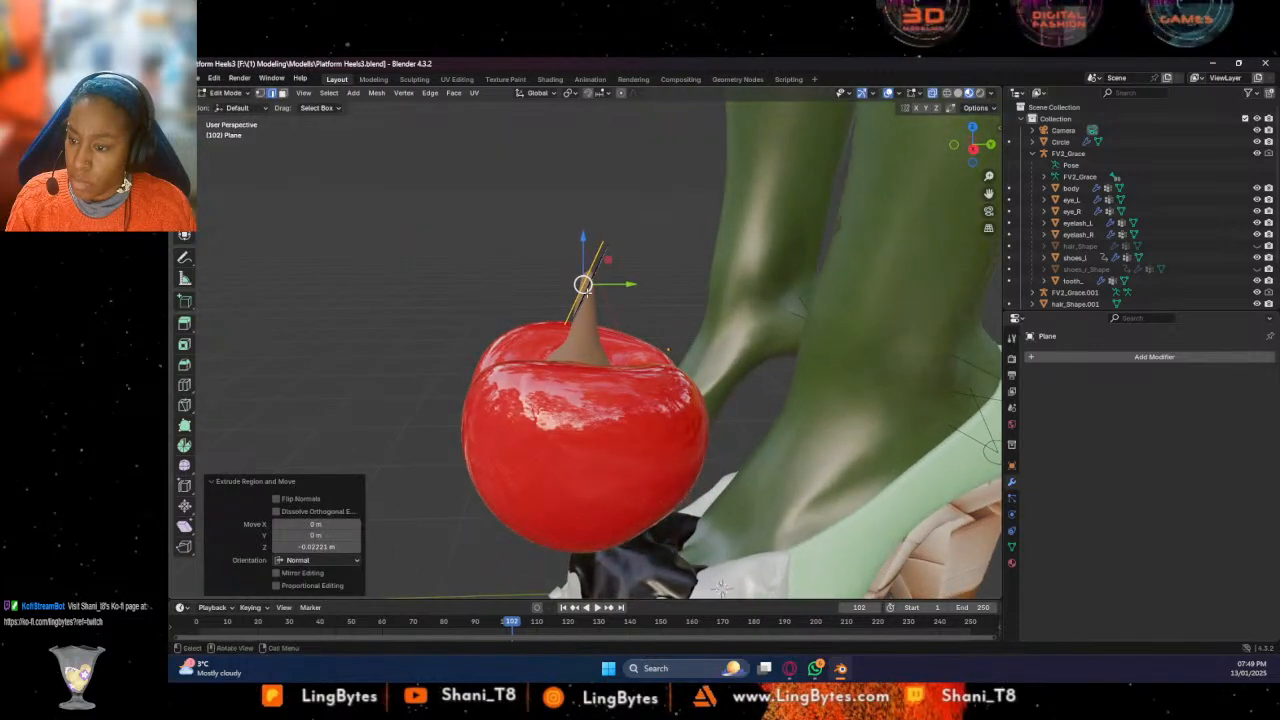
left_click(601, 304)
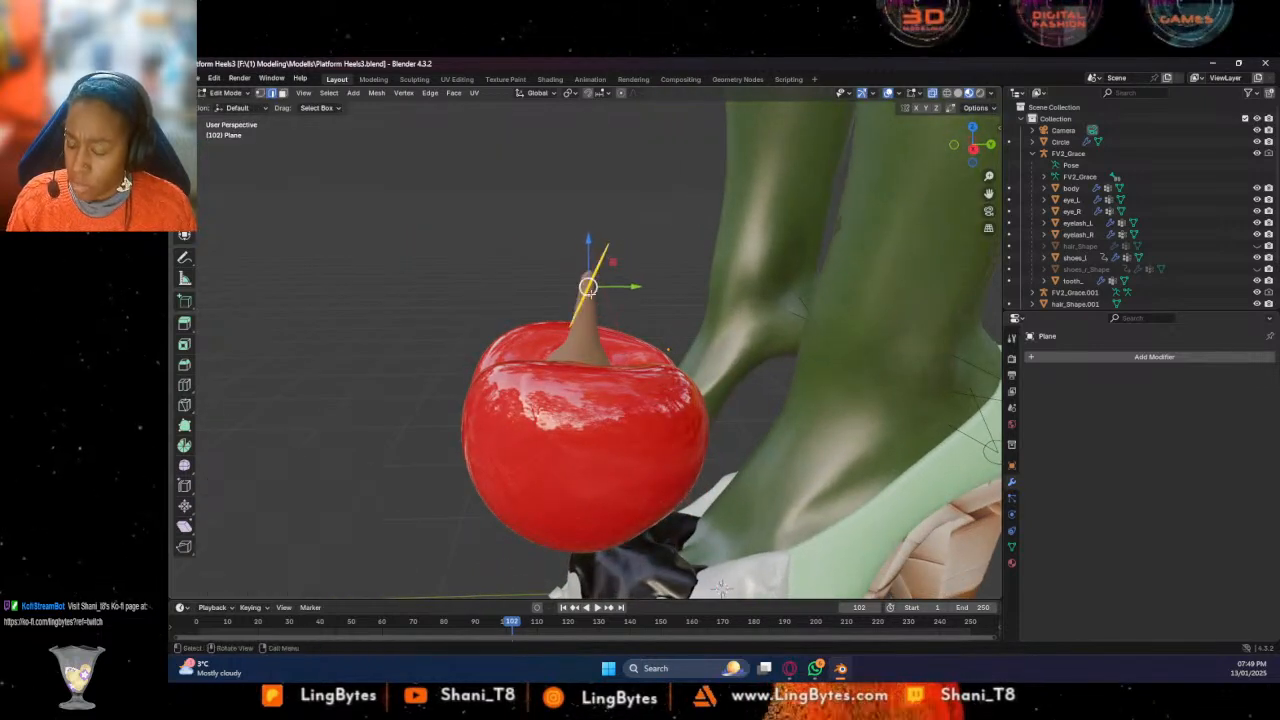
key("e")
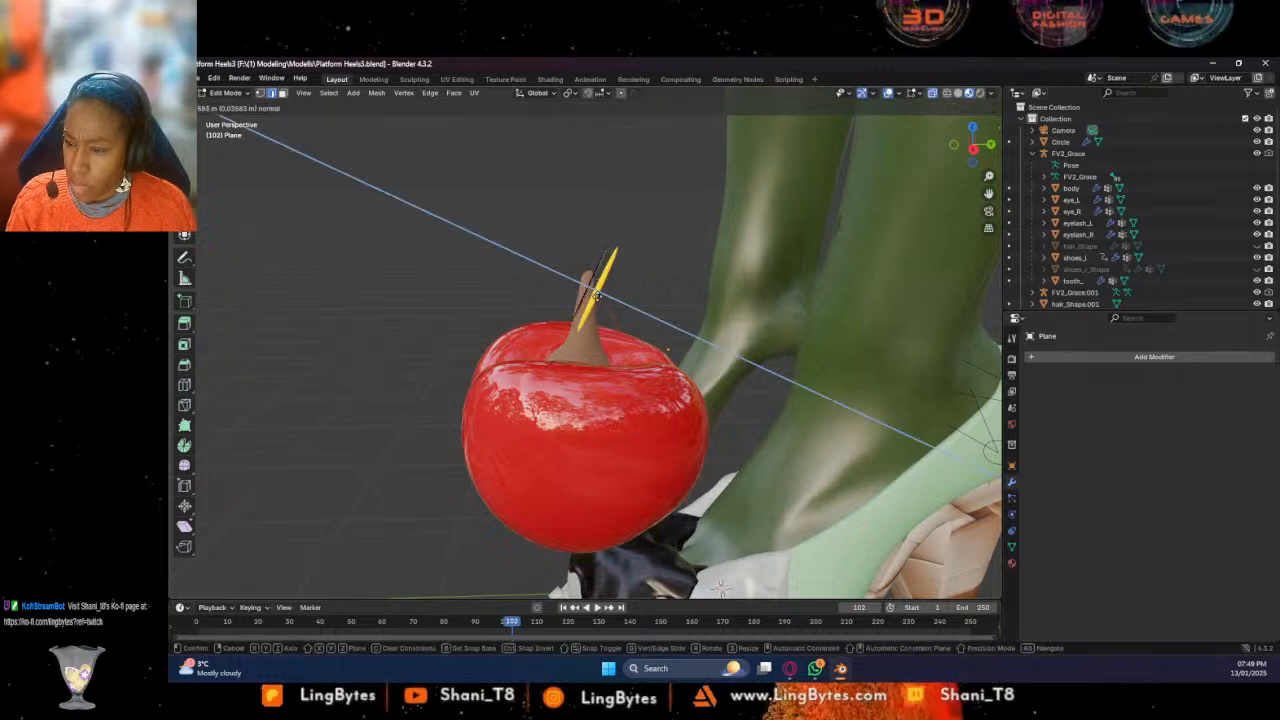
left_click(597, 296)
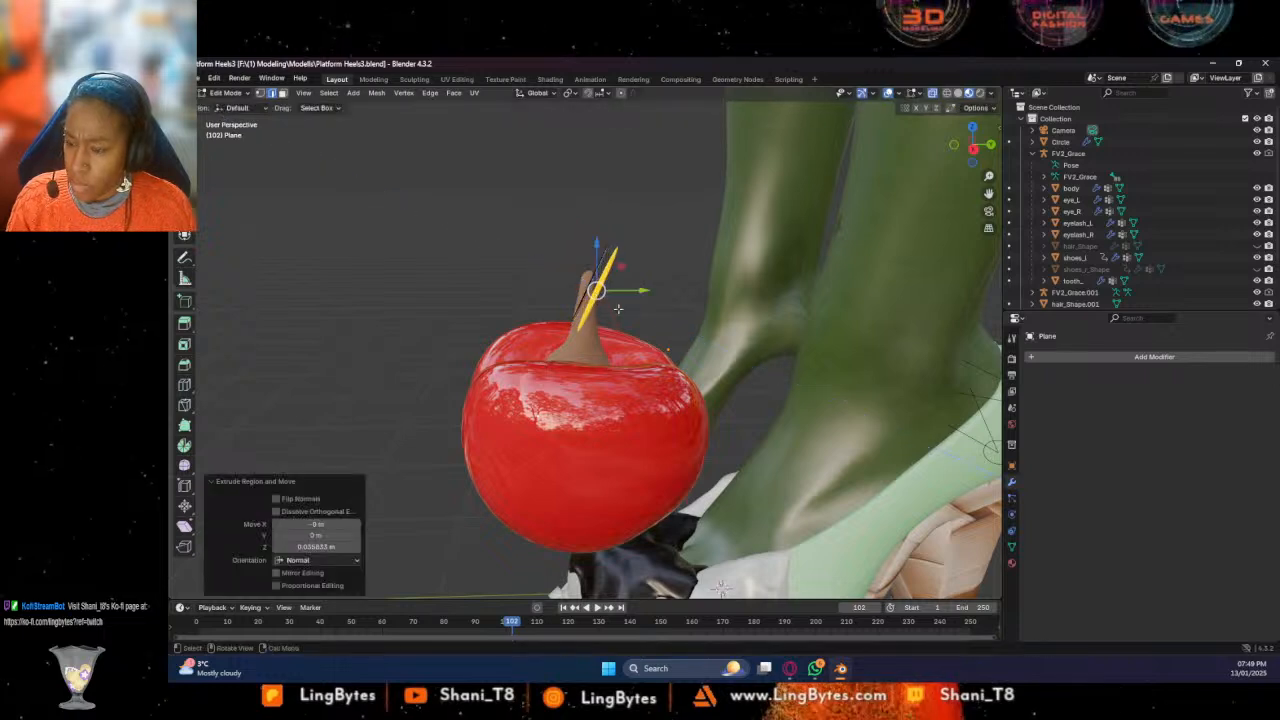
Clear the selection on the extruded leaf and return to Object Mode
left_click(520, 297)
middle_click_drag(526, 297, 572, 317)
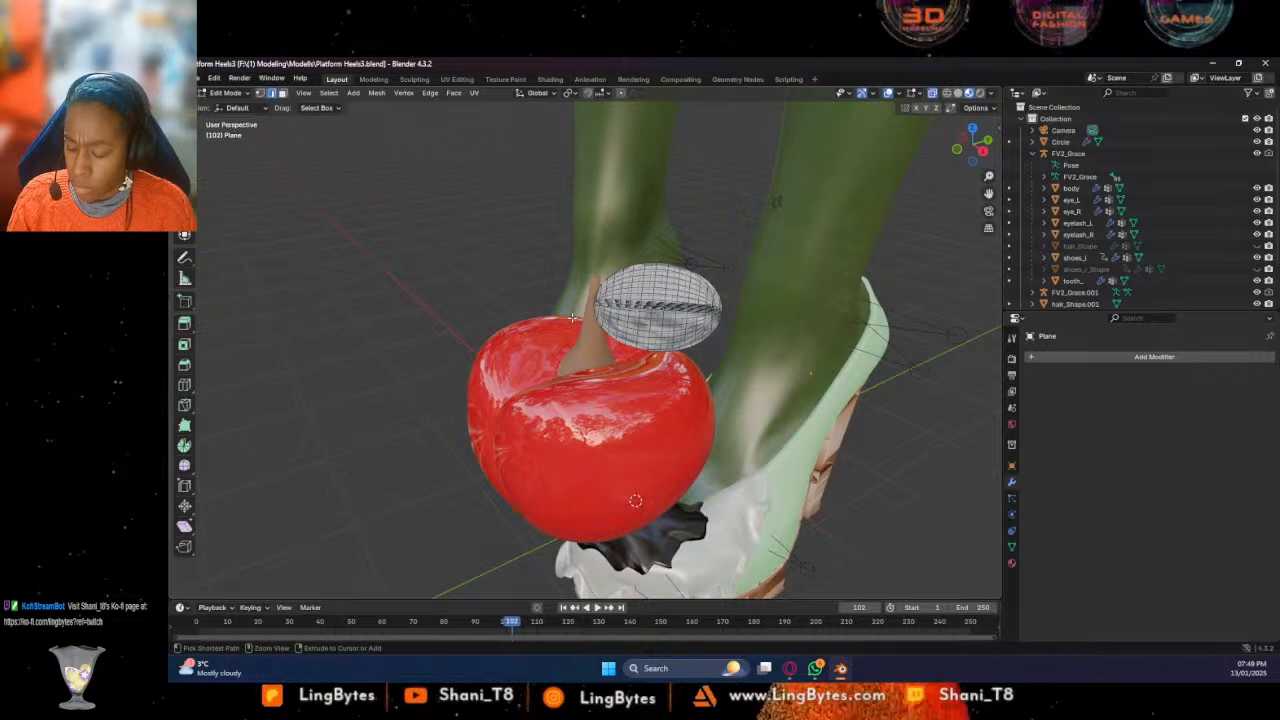
key("a")
key("alt+a")
key("Tab")
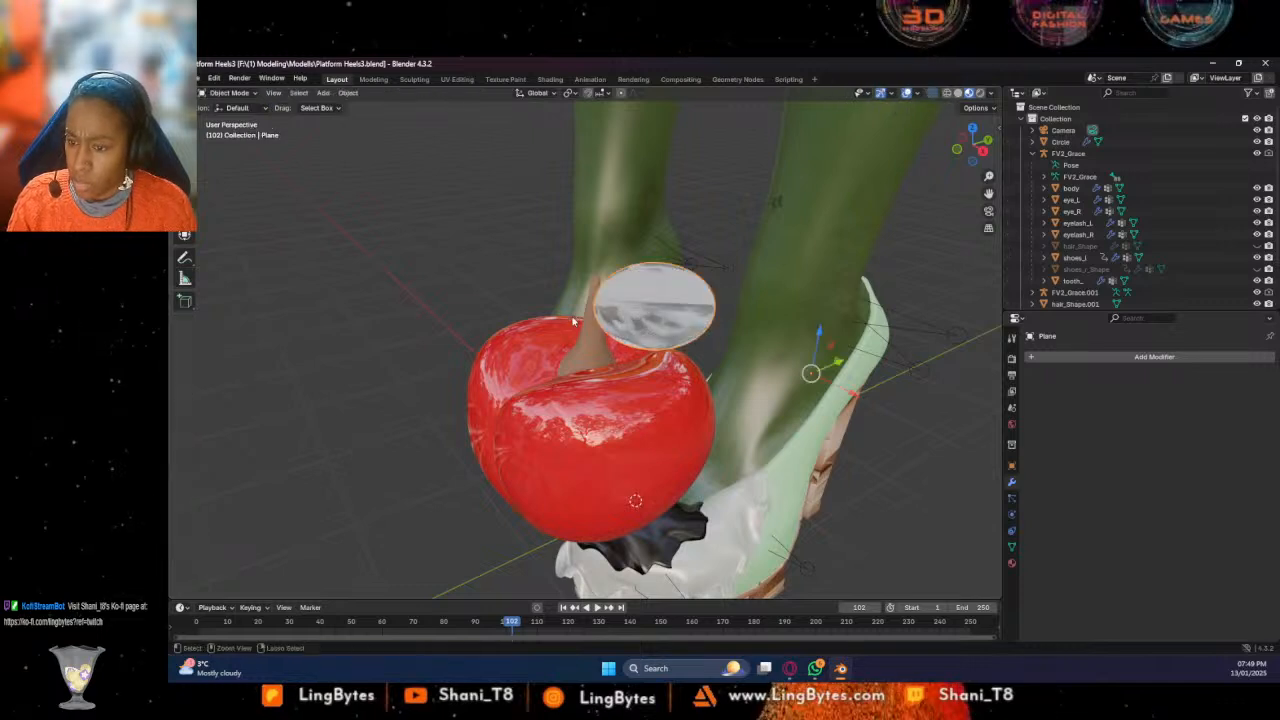
Undo back to the leaf without Solidify and try extruding the whole mesh about 0.7 m along its normal
key("ctrl+shift+s")
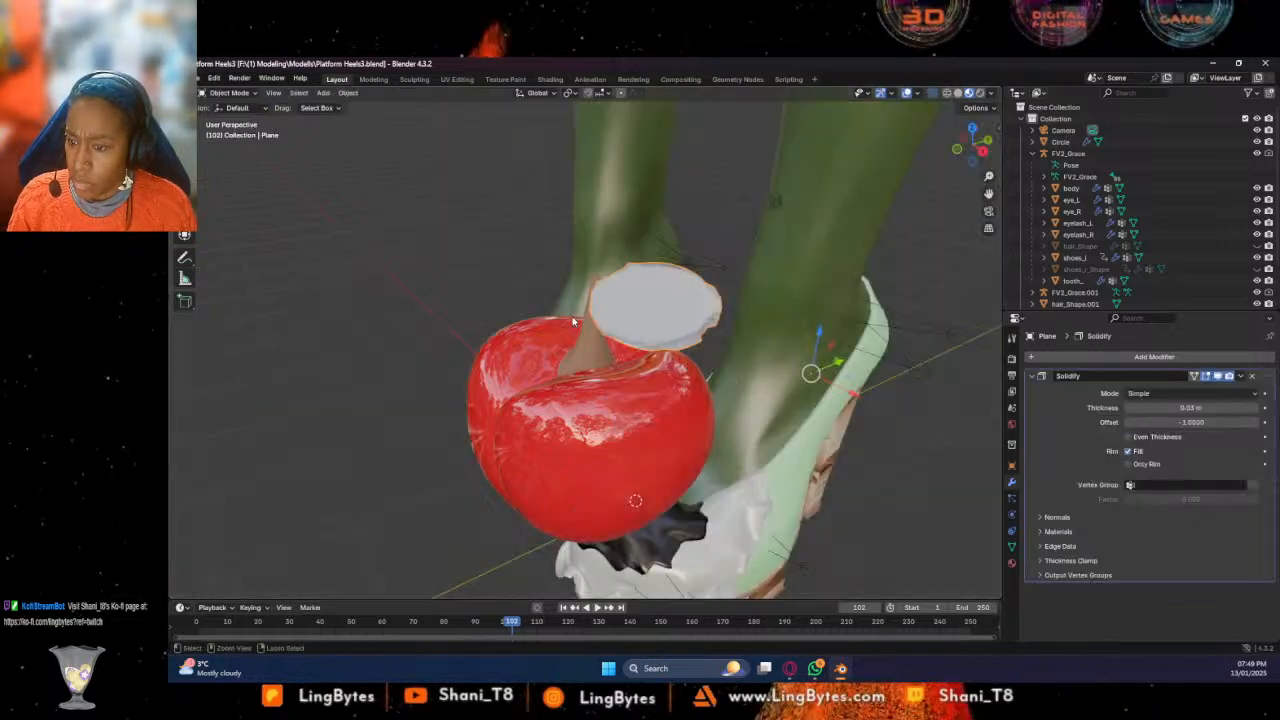
key("ctrl+z")
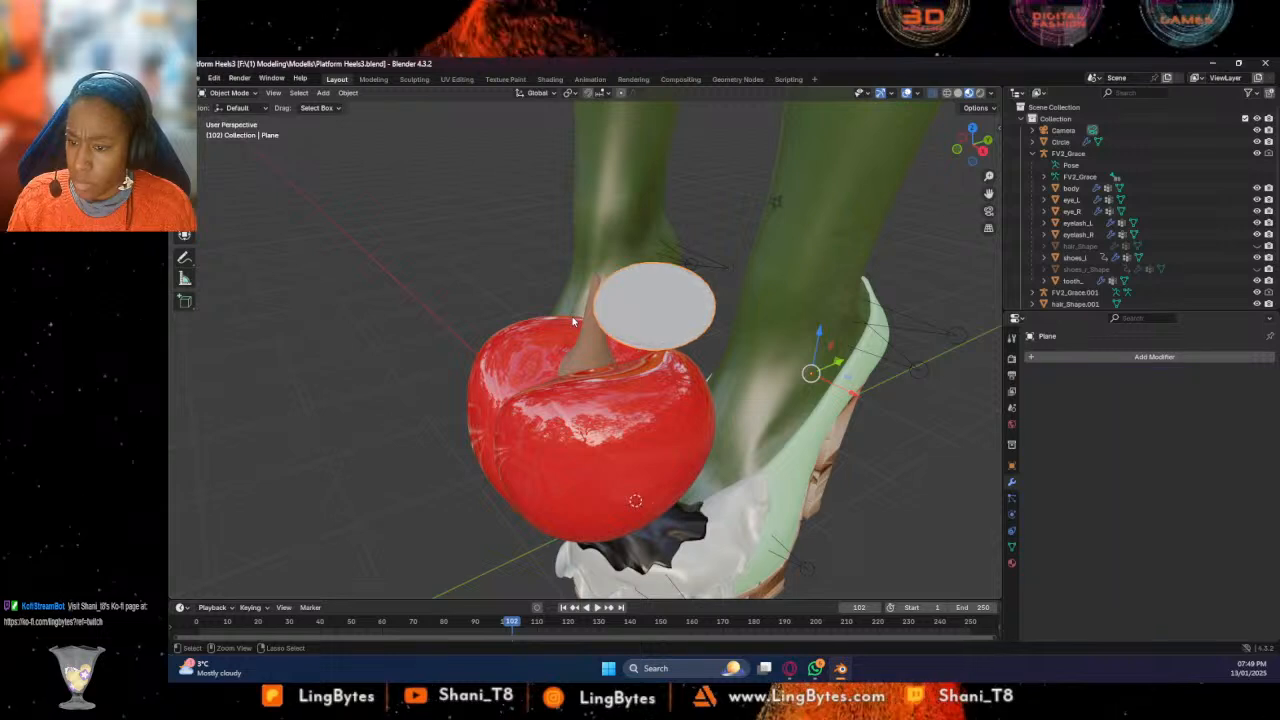
key("Tab")
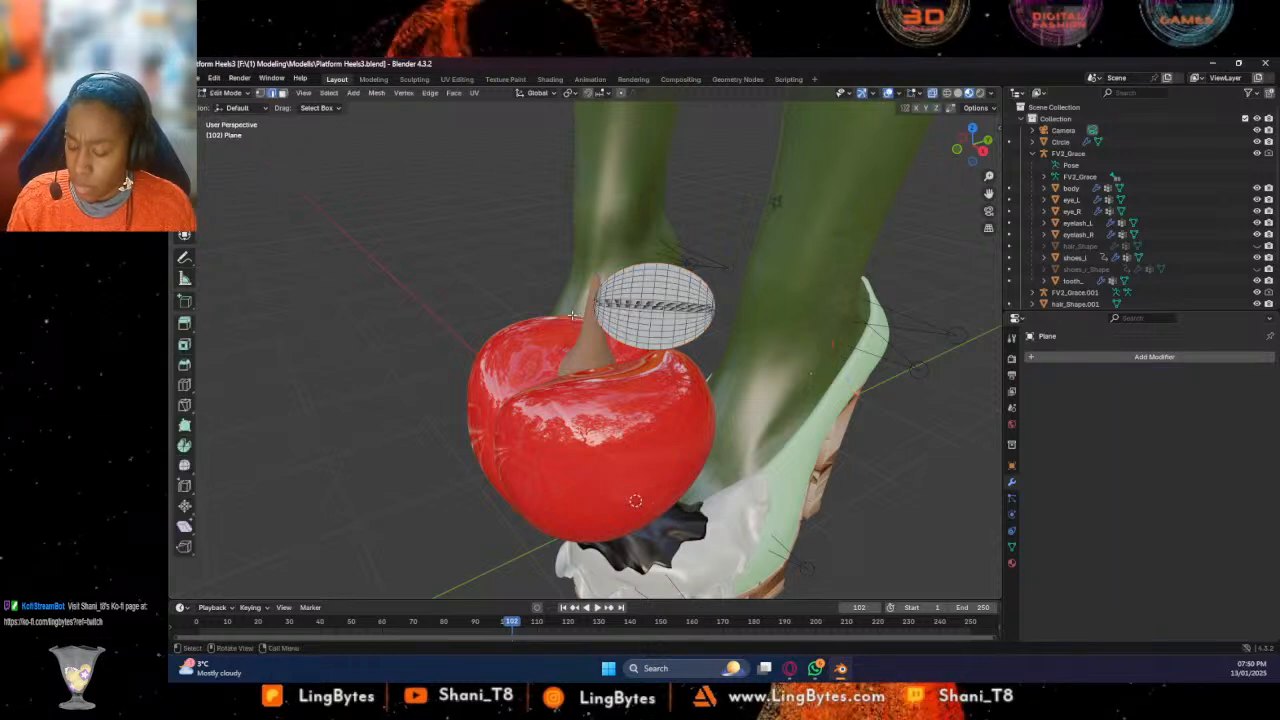
key("a")
key("e")
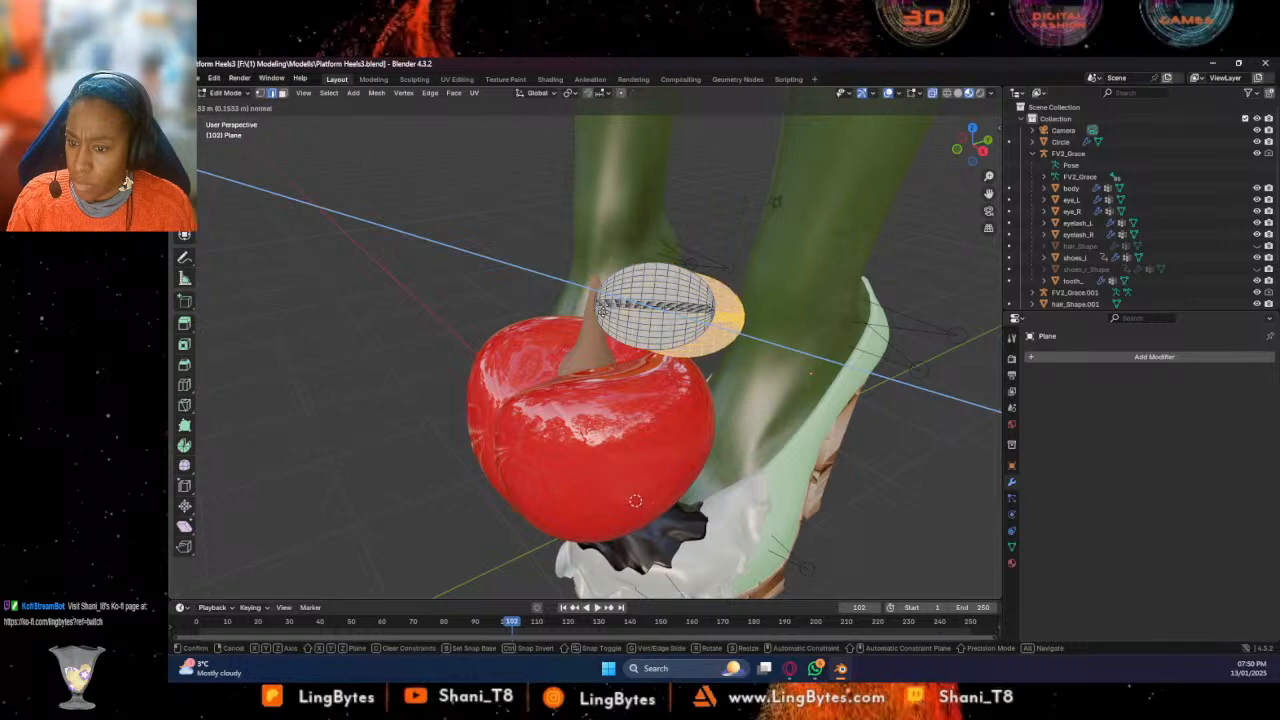
left_click(606, 333)
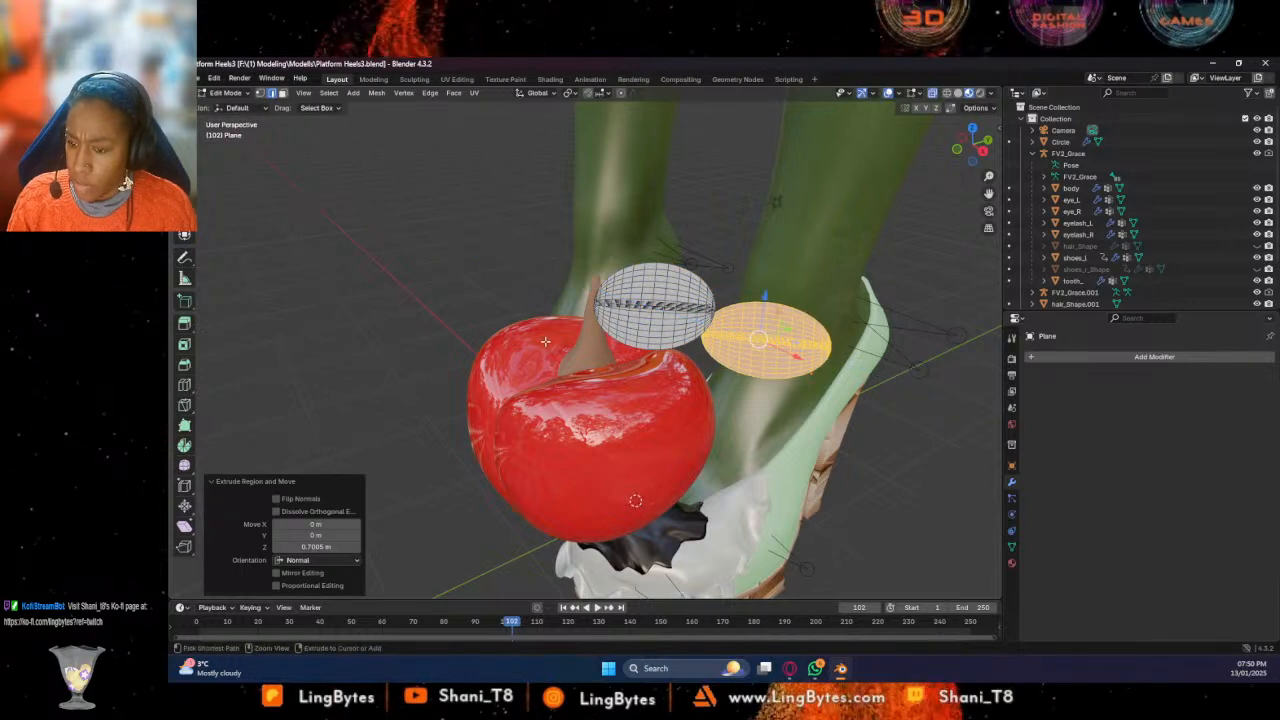
Undo the extrusion and the lengthwise loop cuts, and apply Grid Fill to the oval with a span of 15
key("ctrl+z")
key("ctrl+z")
key("ctrl+z")
key("ctrl+z")
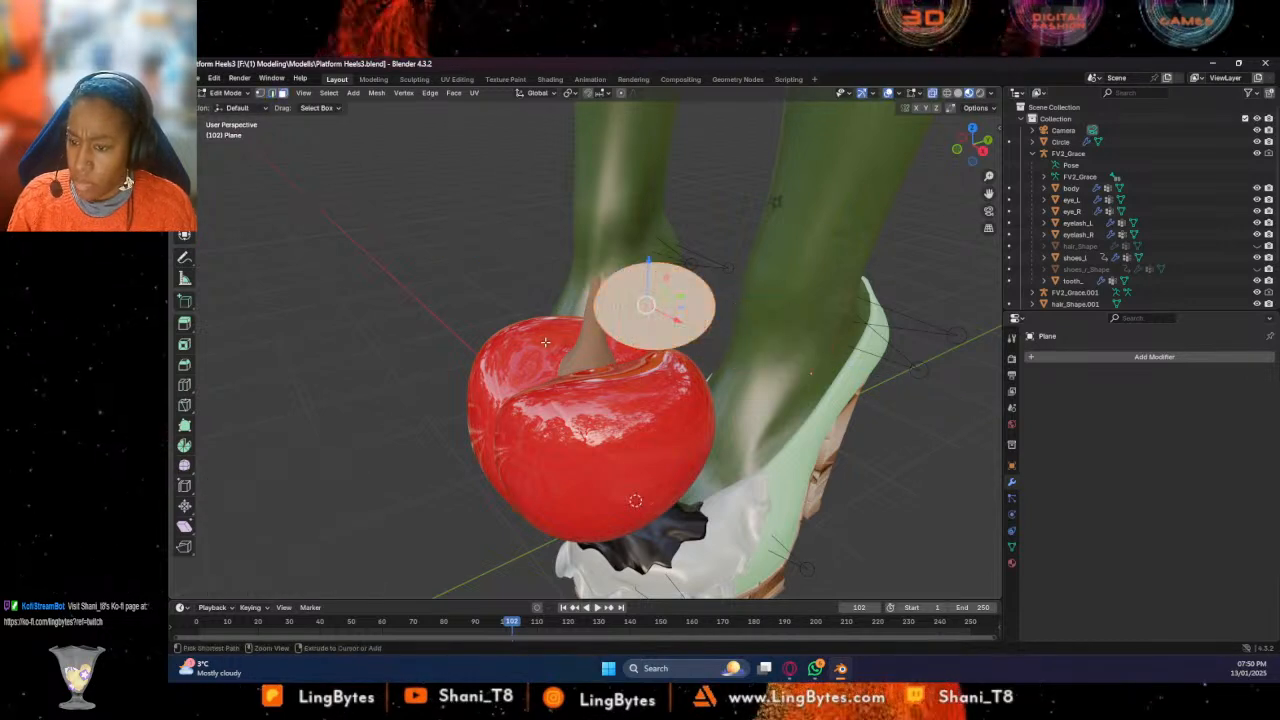
left_click(430, 93)
mouse_move(447, 101)
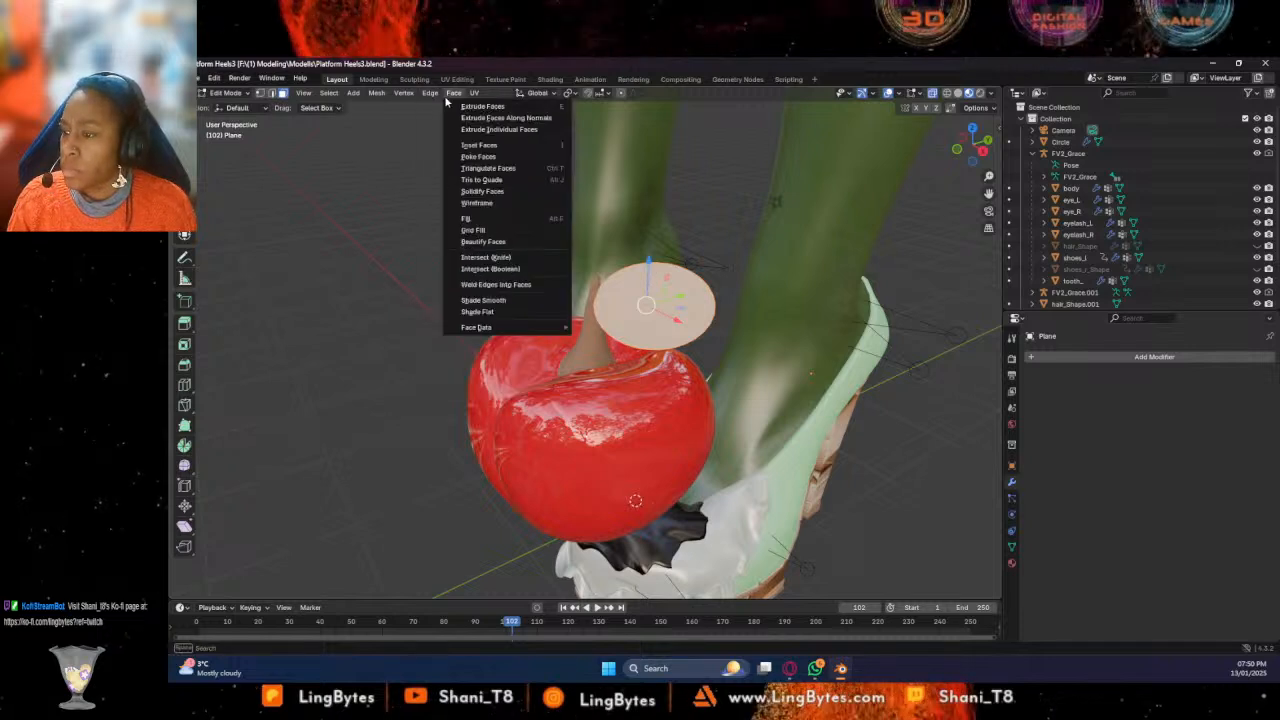
left_click(474, 230)
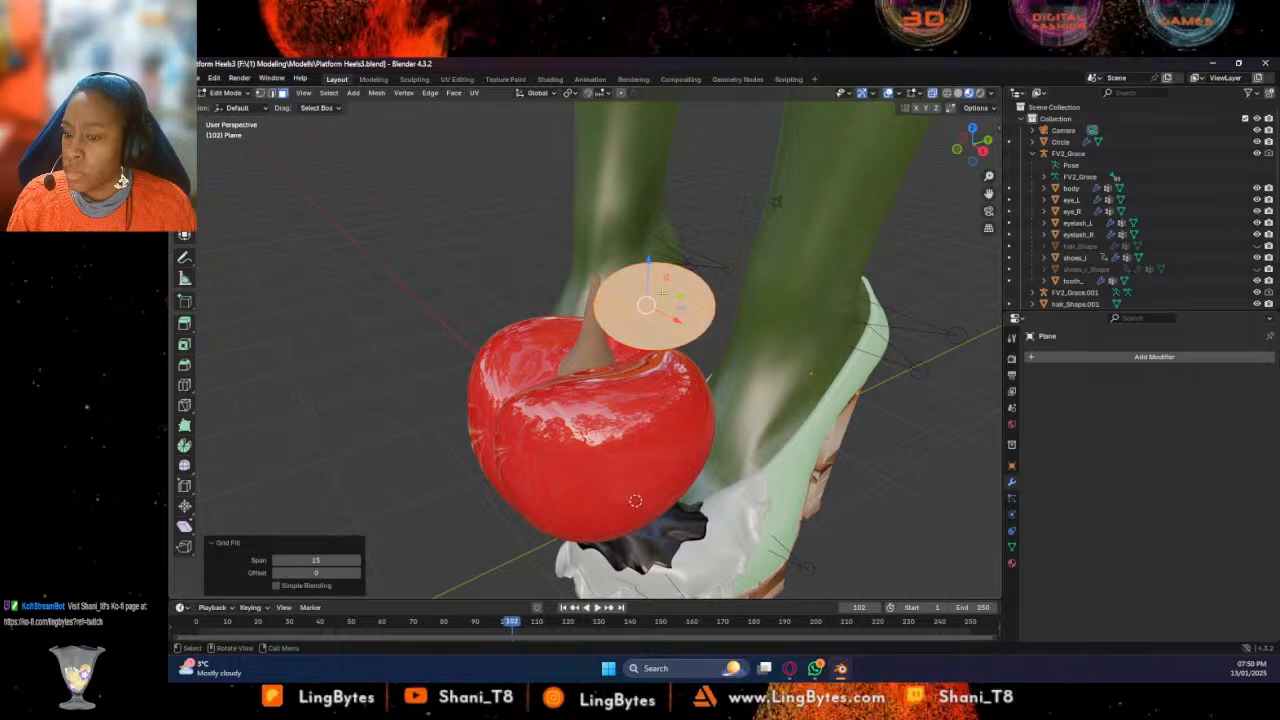
key("e")
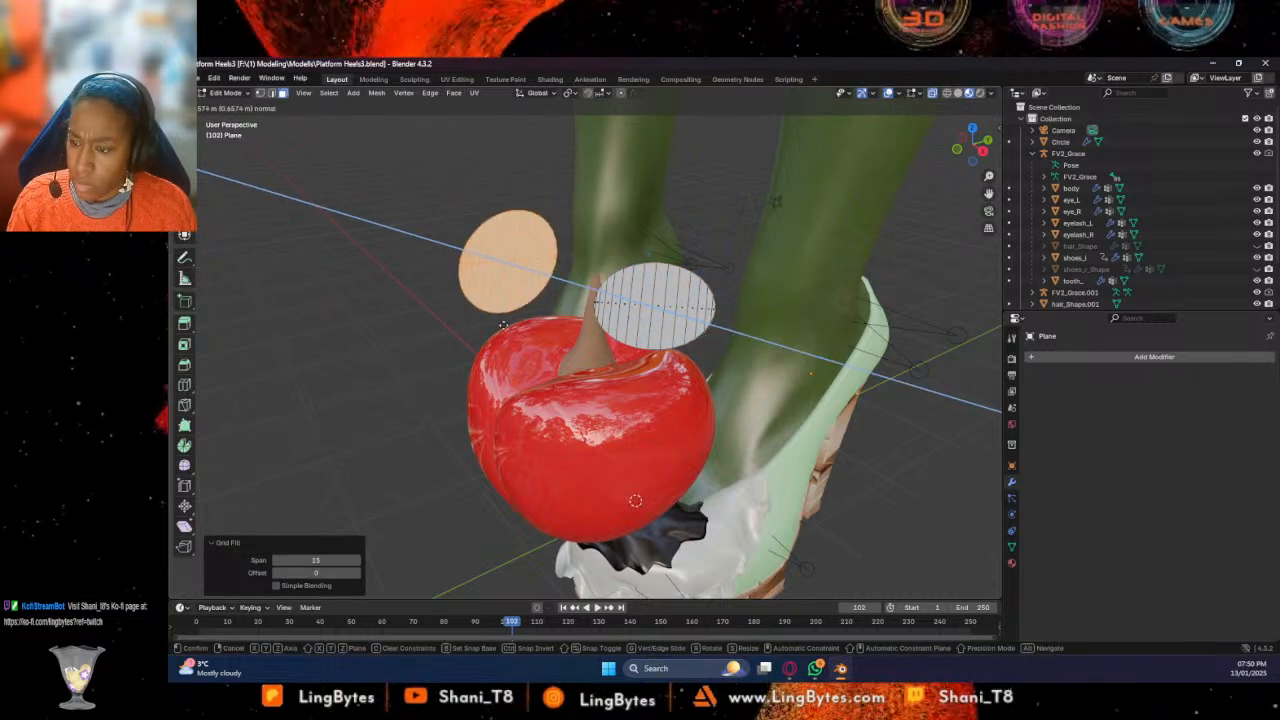
left_click(575, 323)
key("ctrl+z")
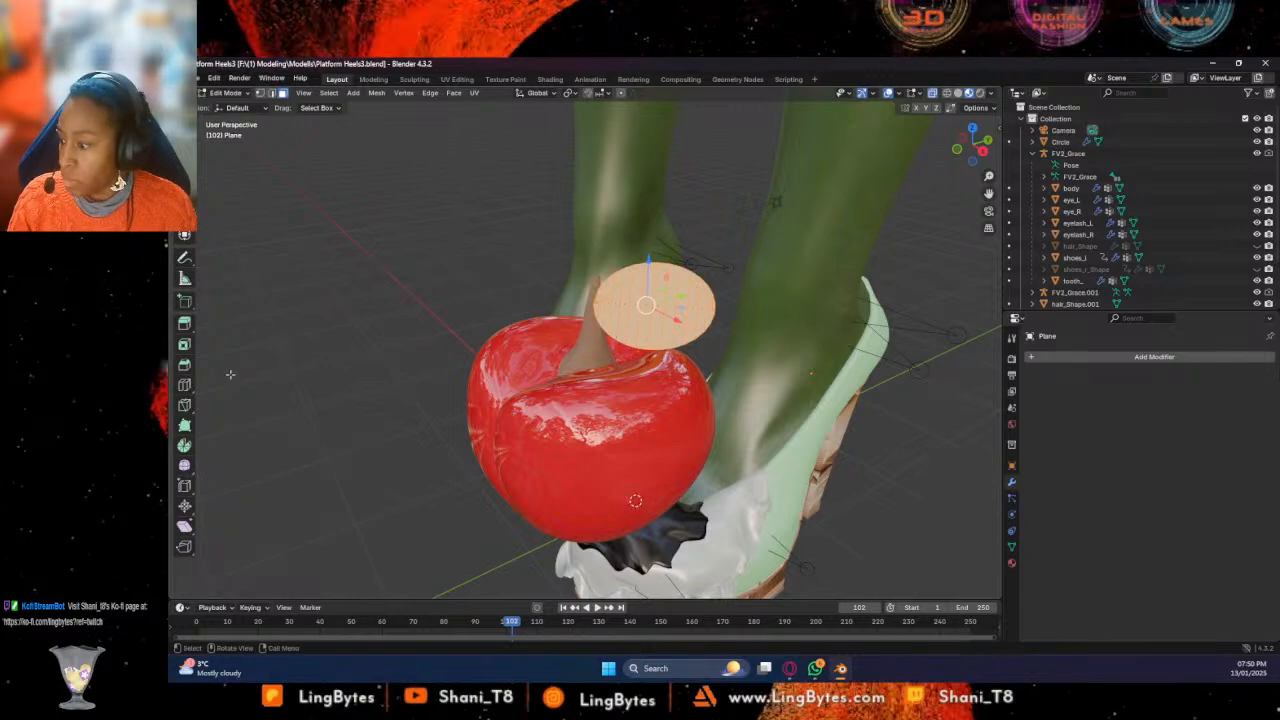
Extrude the leaf's faces about 0.042 m along their normal with the Extrude Region tool
left_click(184, 323)
left_click_drag(676, 312, 680, 320)
mouse_move(680, 320)
middle_mouse_down()
mouse_move(634, 277)
mouse_move(658, 311)
middle_mouse_up()
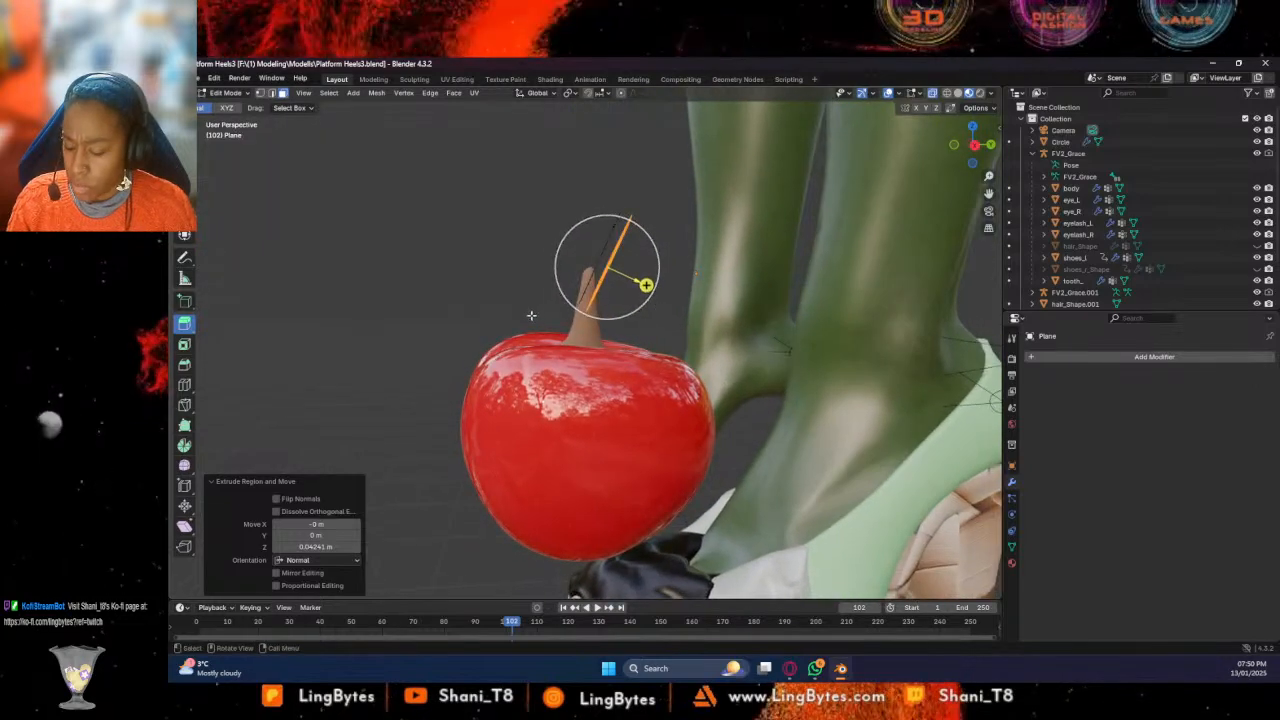
Return to Object Mode and convert the leaf to a mesh
left_click(225, 93)
left_click(230, 106)
middle_click_drag(689, 271, 680, 288)
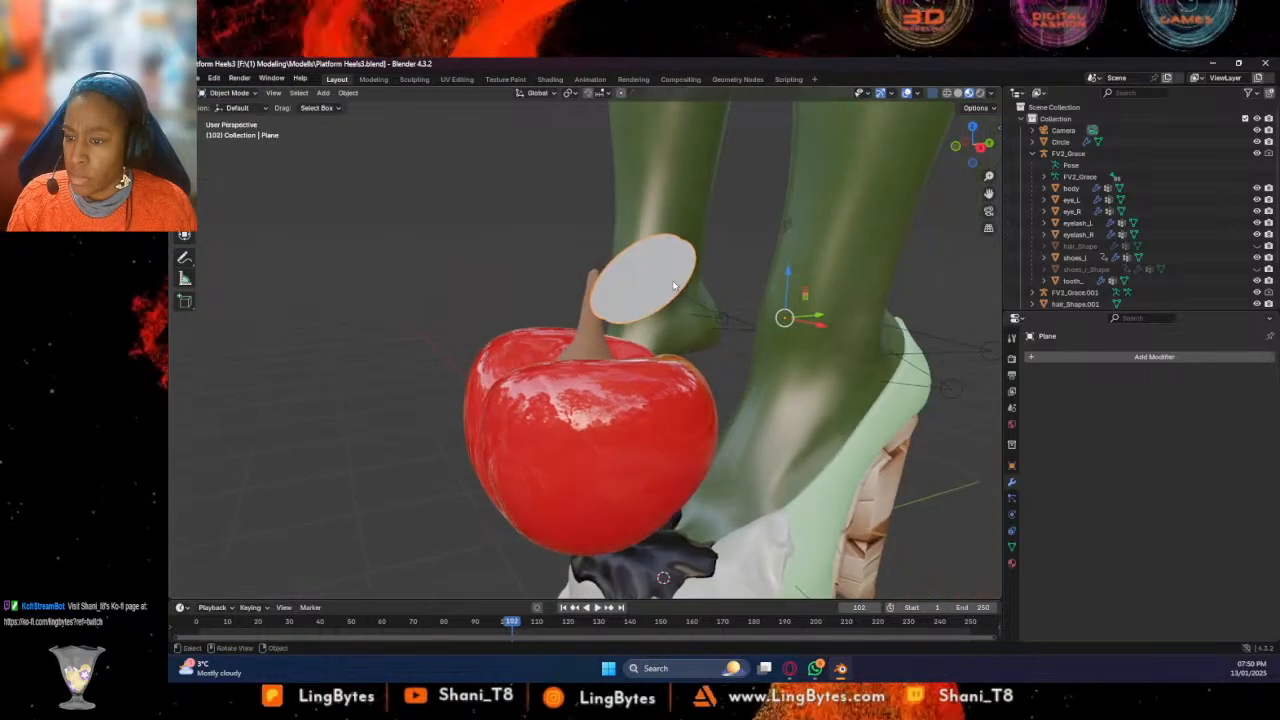
right_click(660, 287)
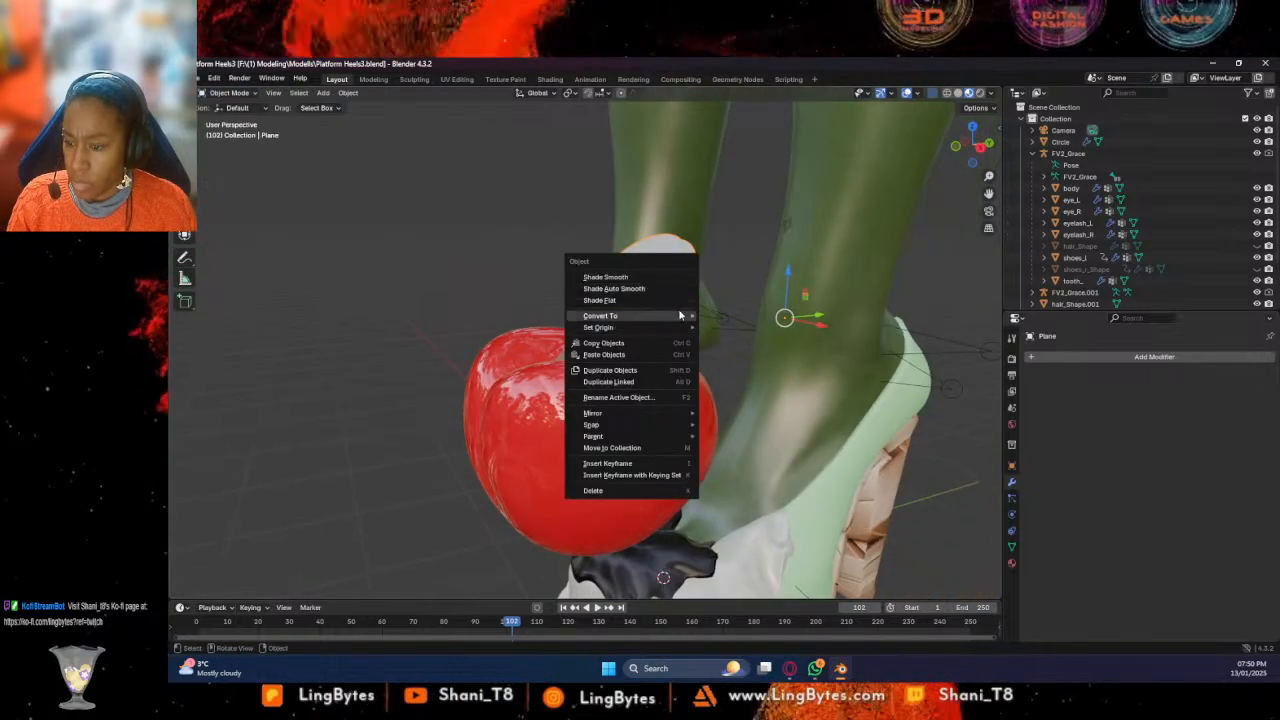
left_click(714, 314)
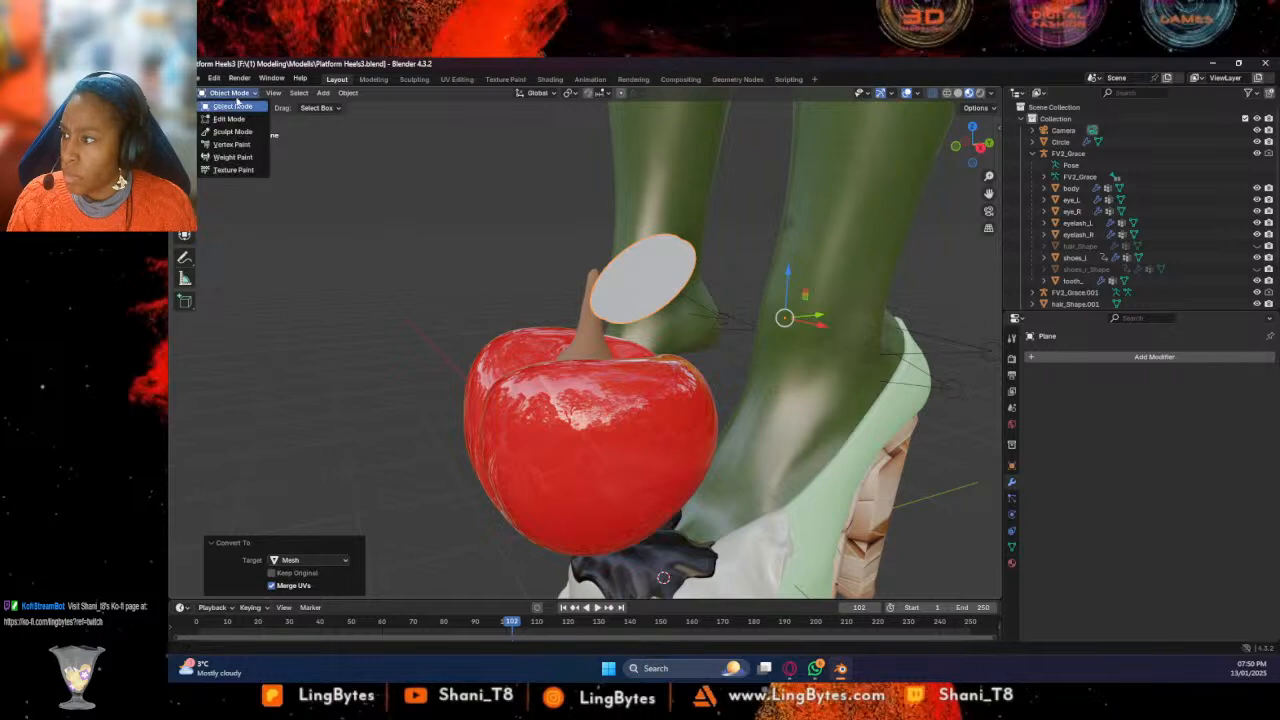
Try a shallow extrusion of the leaf's faces along their normal in Edit Mode and return to Object Mode
key("Tab")
key("g")
right_click(723, 305)
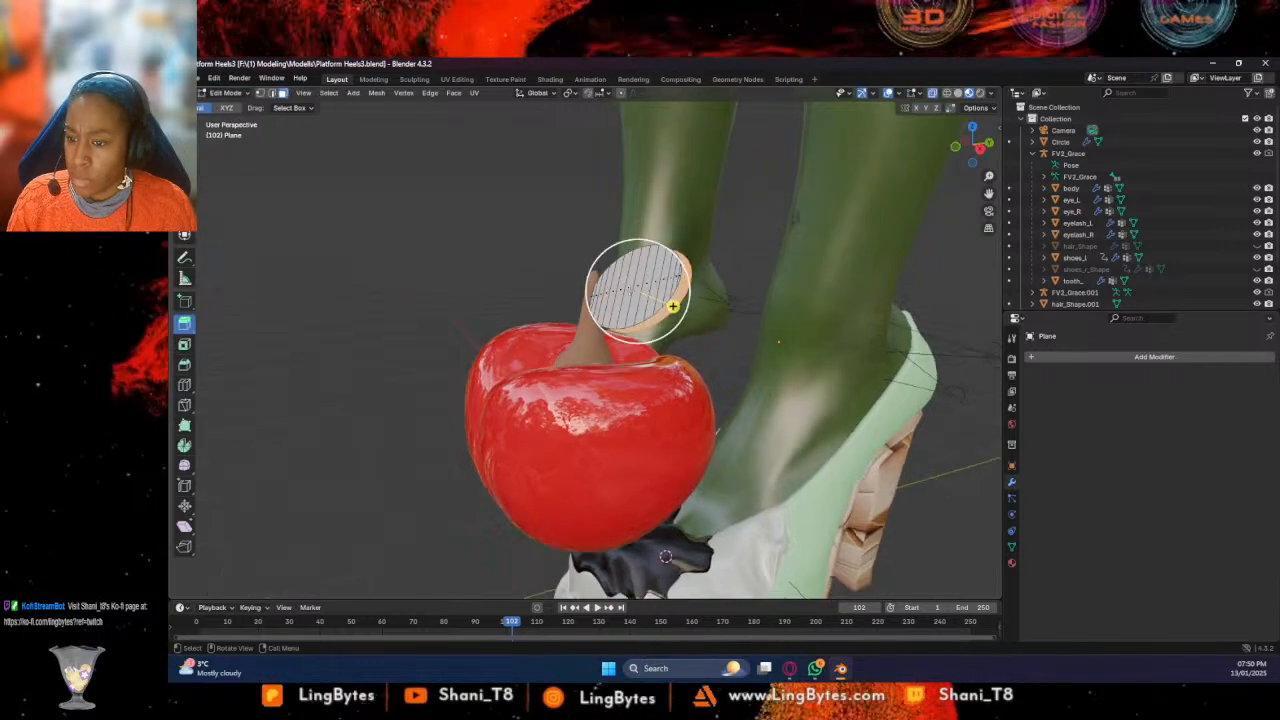
key("g")
key("z")
key("z")
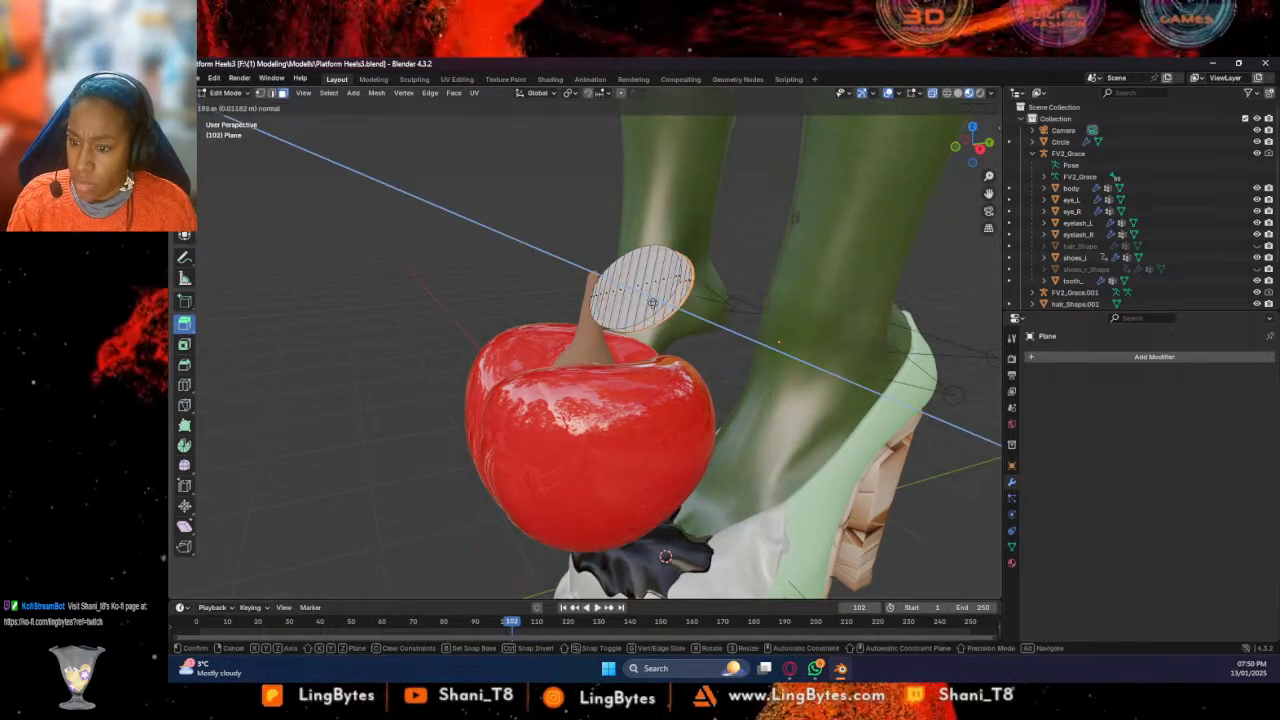
left_click(551, 291)
mouse_move(551, 291)
middle_mouse_down()
mouse_move(703, 337)
mouse_move(811, 281)
mouse_move(667, 281)
mouse_move(673, 272)
mouse_move(200, 82)
middle_mouse_up()
key("Tab")
Delete all of the oval leaf's geometry in Edit Mode
left_click(230, 93)
left_click(238, 94)
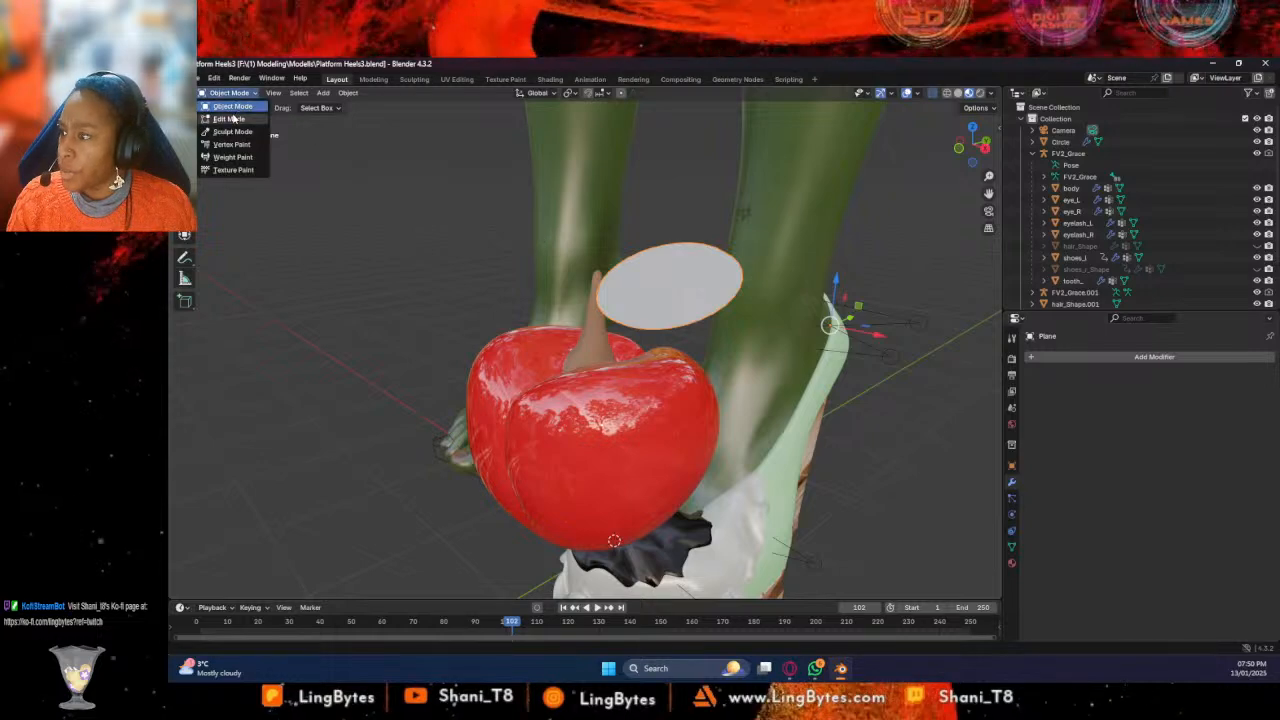
left_click(229, 118)
key("a")
key("x")
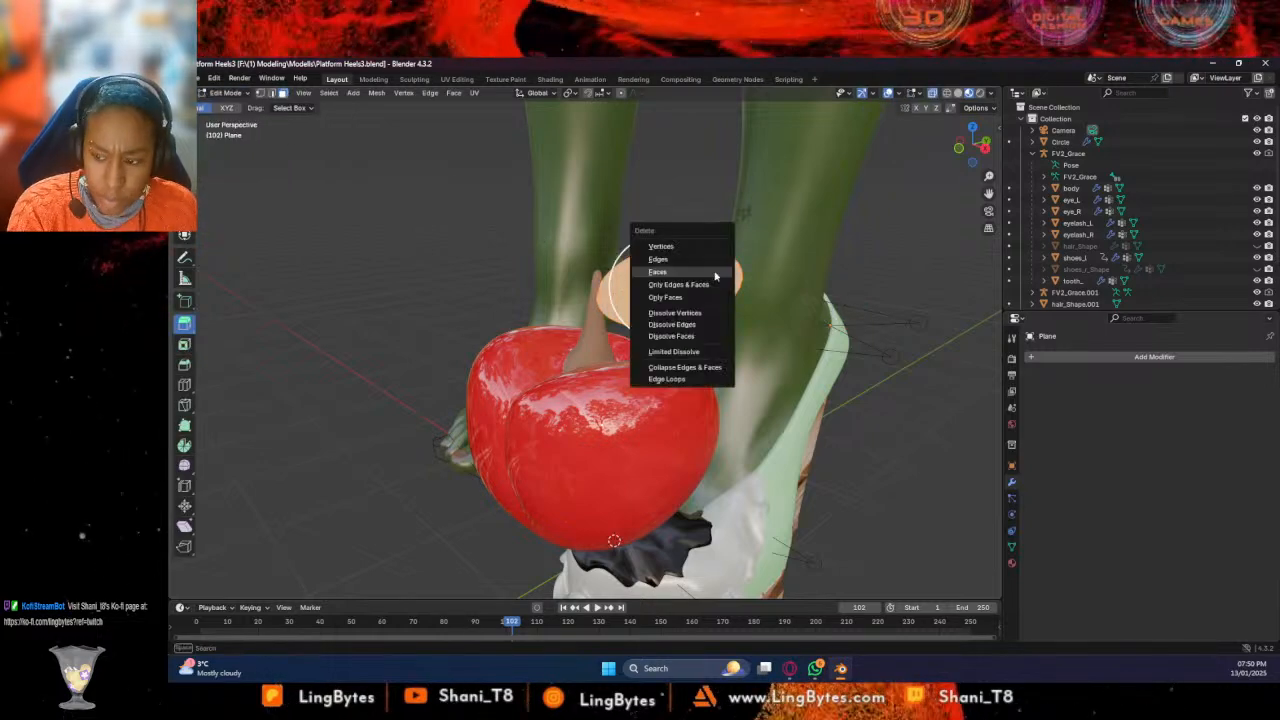
left_click(664, 262)
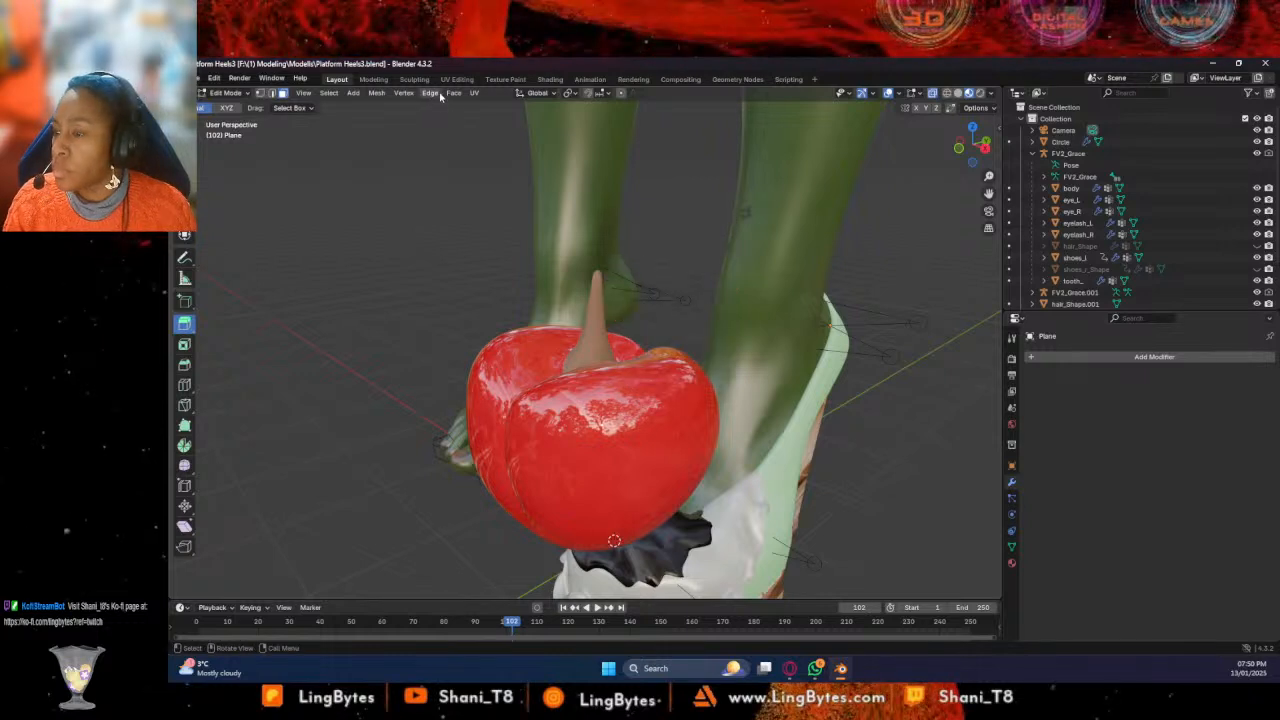
Add an ico sphere with 2 subdivisions and a 1 m radius inside the emptied leaf object
left_click(354, 93)
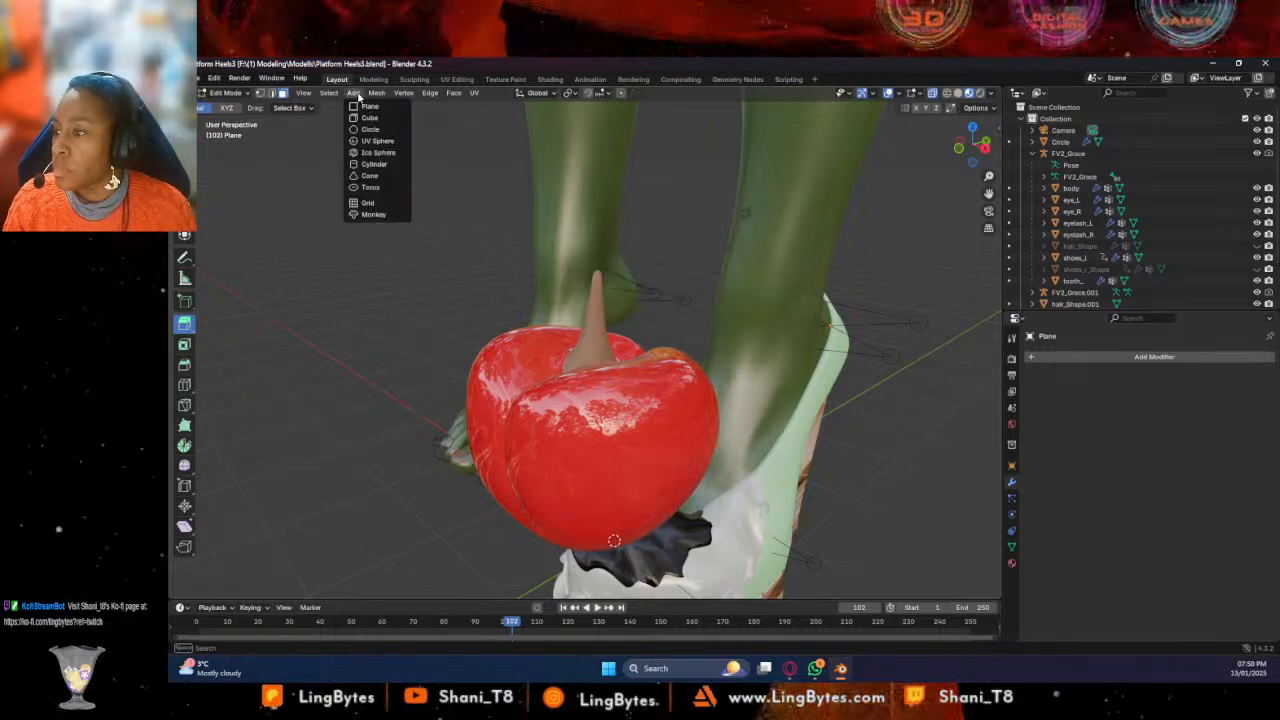
left_click(378, 152)
scroll(655, 372, "down", 4)
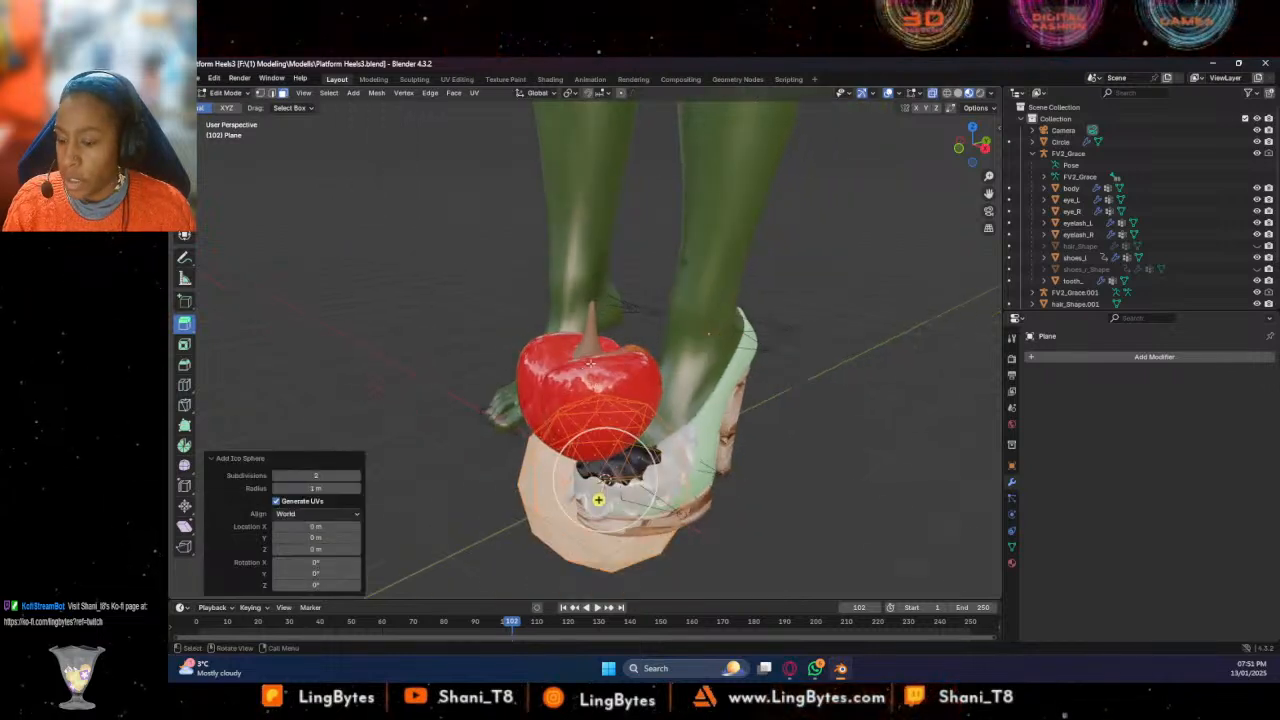
middle_click_drag(655, 372, 246, 218)
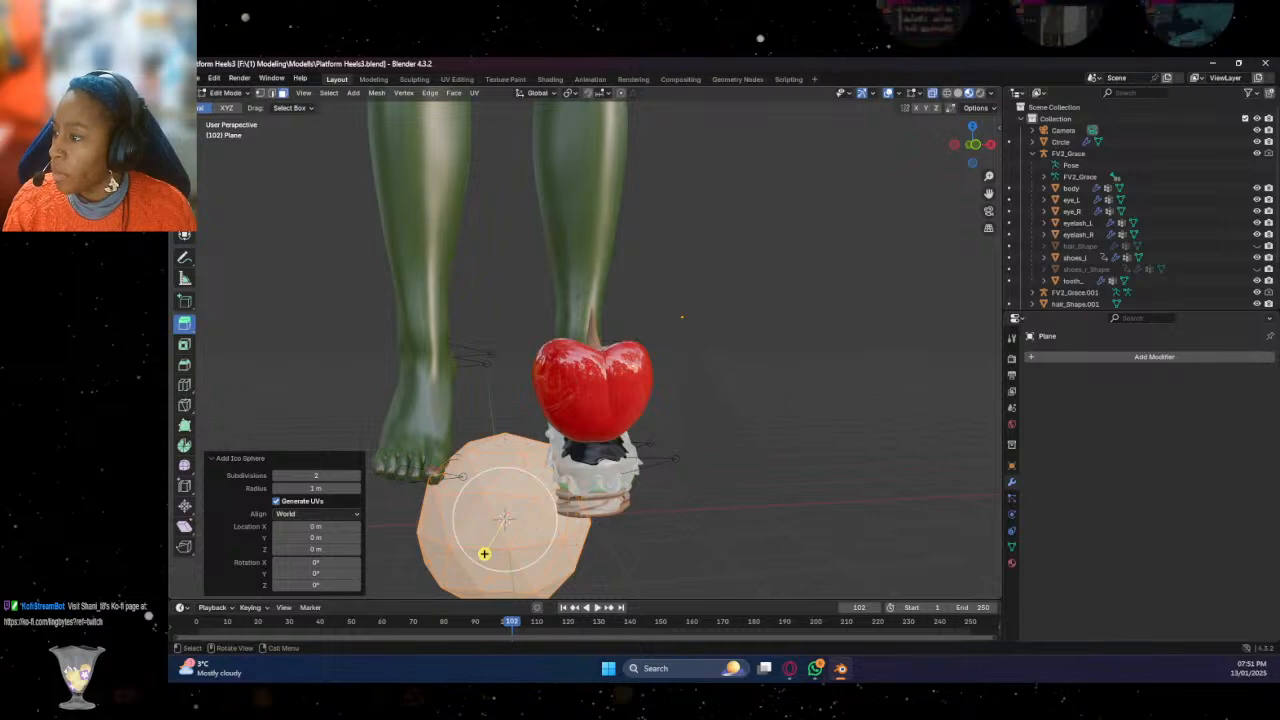
Shrink the ico sphere uniformly and stretch it about 2.1 times along X
left_click(184, 214)
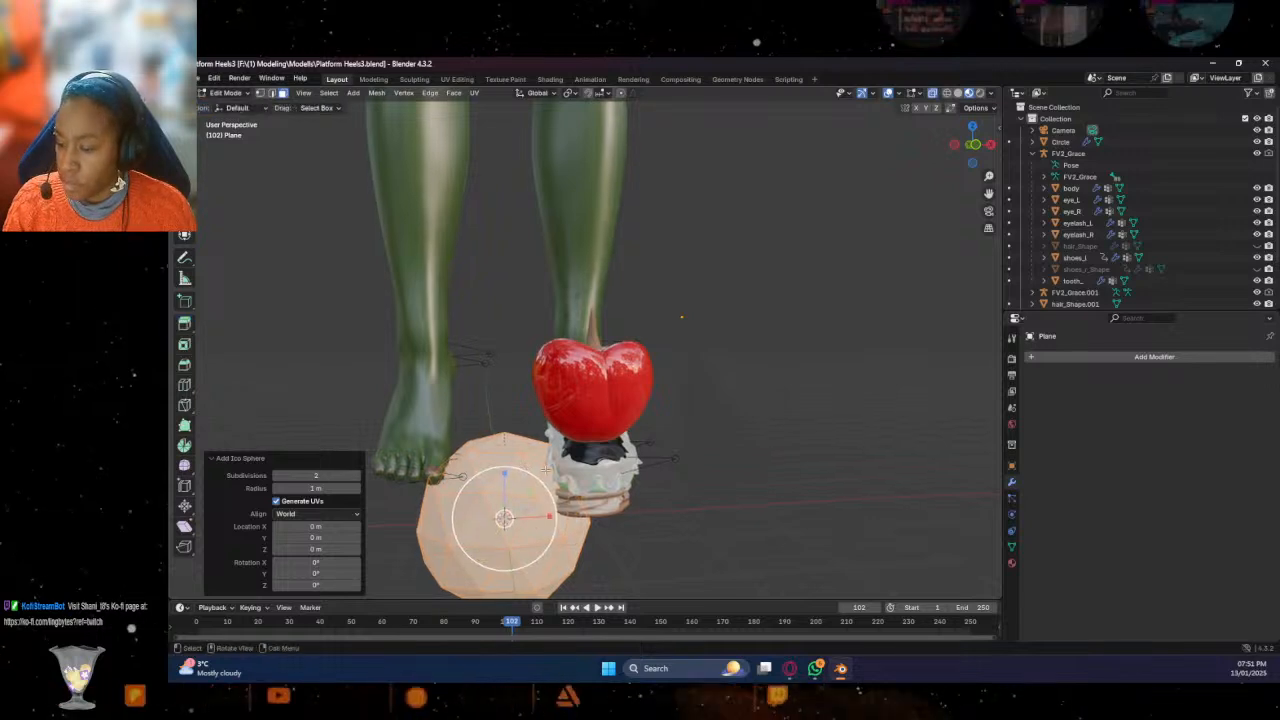
key("s")
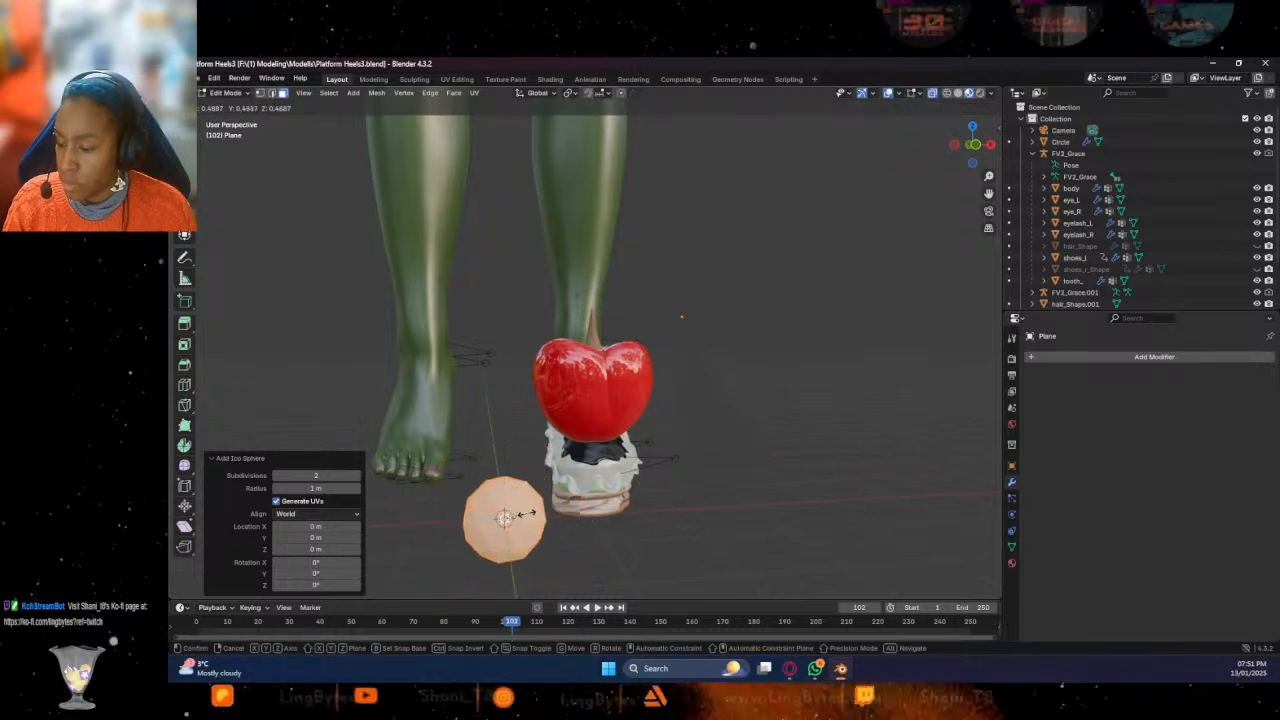
left_click(518, 515)
left_click_drag(547, 516, 595, 512)
Flatten the ico sphere along Y into a thin leaf shape and move it about 3.65 m along X
middle_click_drag(420, 480, 484, 509)
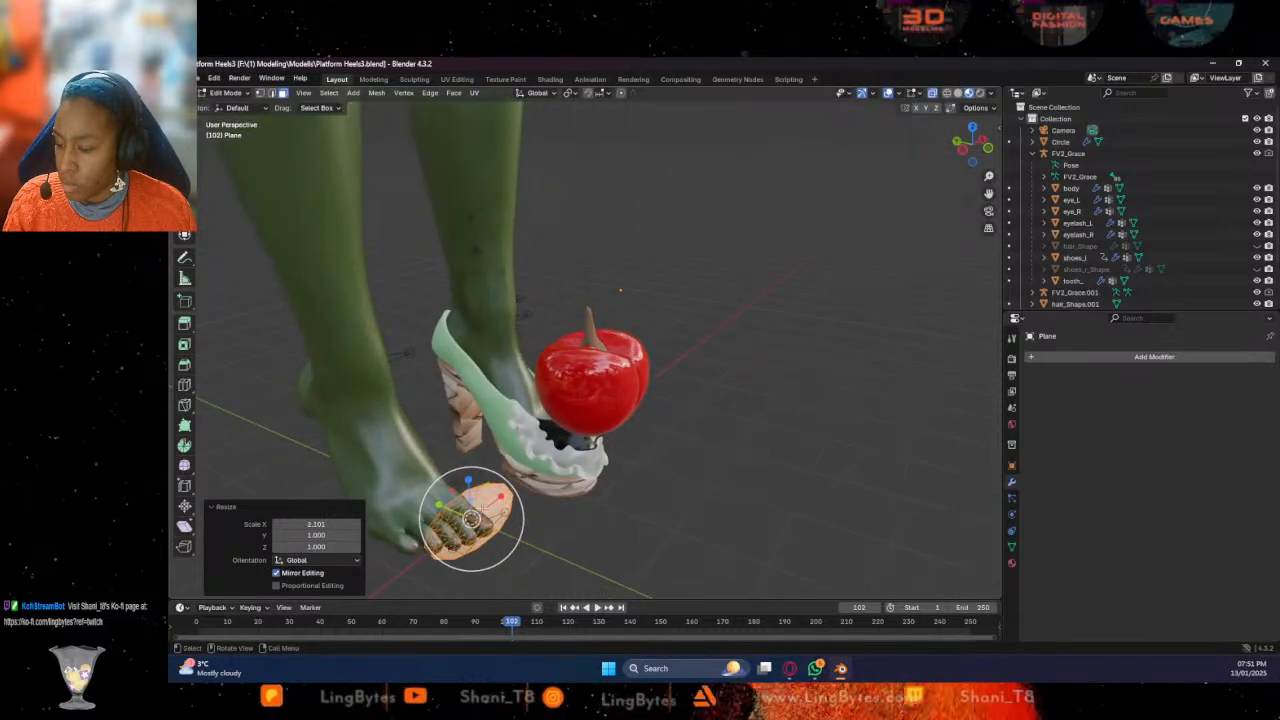
key("g")
key("y")
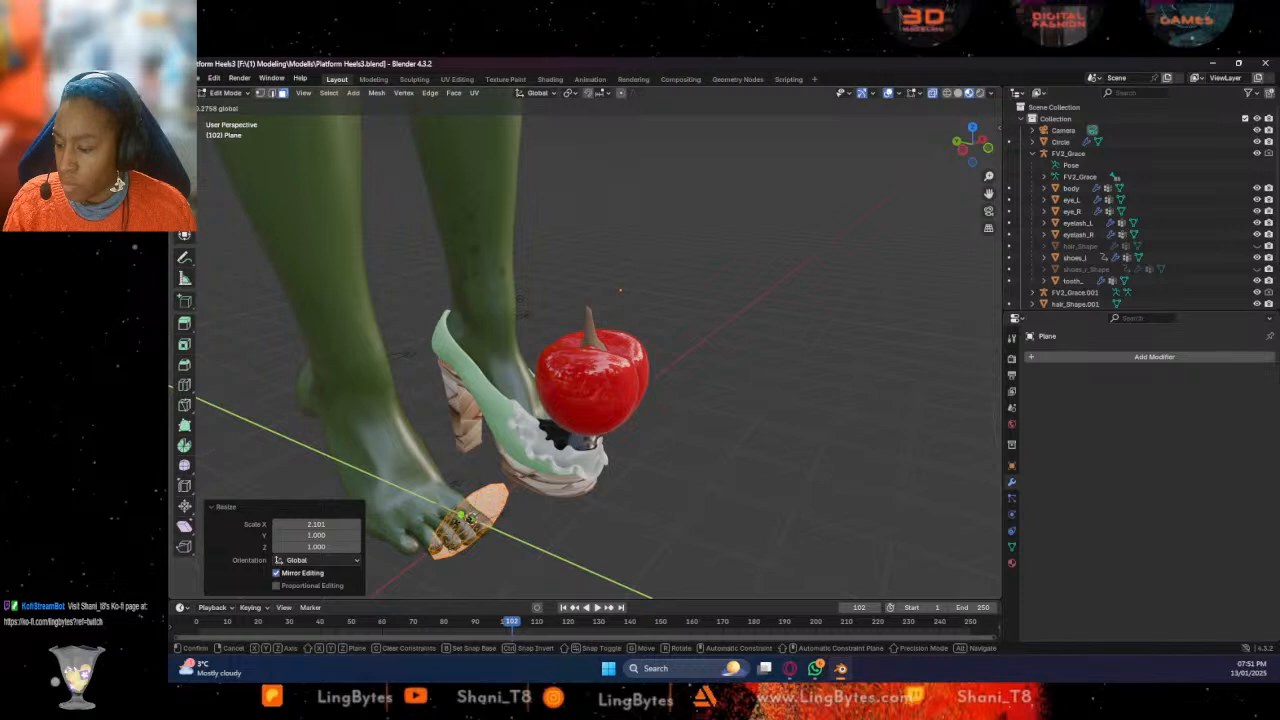
left_click(264, 455)
left_click_drag(500, 494, 643, 373)
middle_click_drag(643, 373, 552, 408)
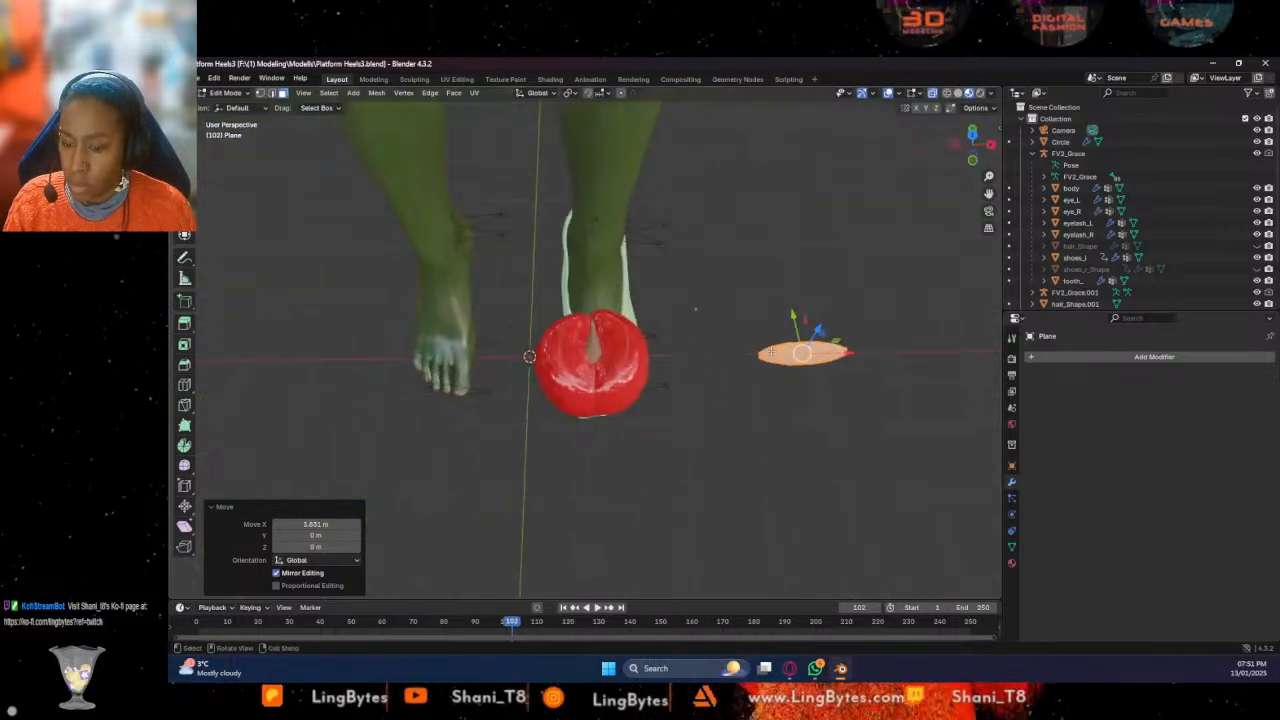
Move the leaf back along X to the cherry's stem and shift it about -0.06 m along Y
left_click_drag(866, 347, 676, 358)
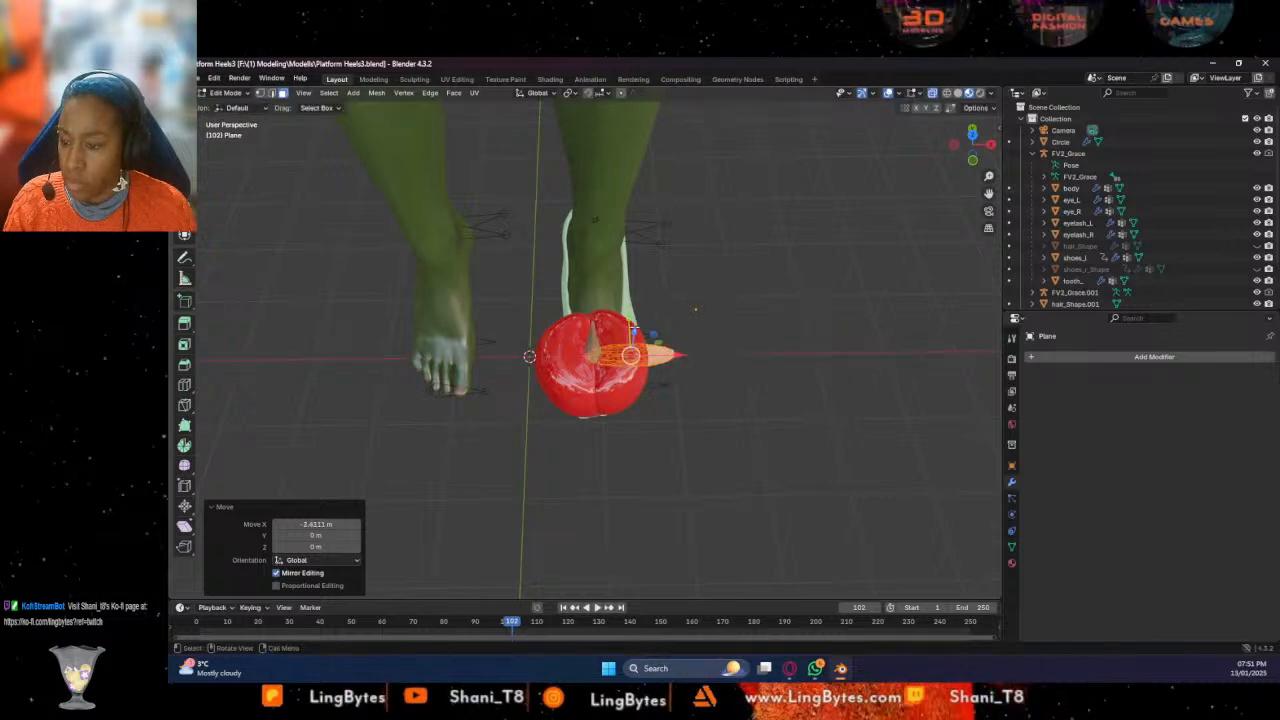
middle_click_drag(529, 356, 535, 327)
left_click_drag(730, 422, 625, 383)
middle_click_drag(626, 383, 692, 376)
mouse_move(663, 312)
left_mouse_down()
mouse_move(653, 329)
mouse_move(660, 321)
left_mouse_up()
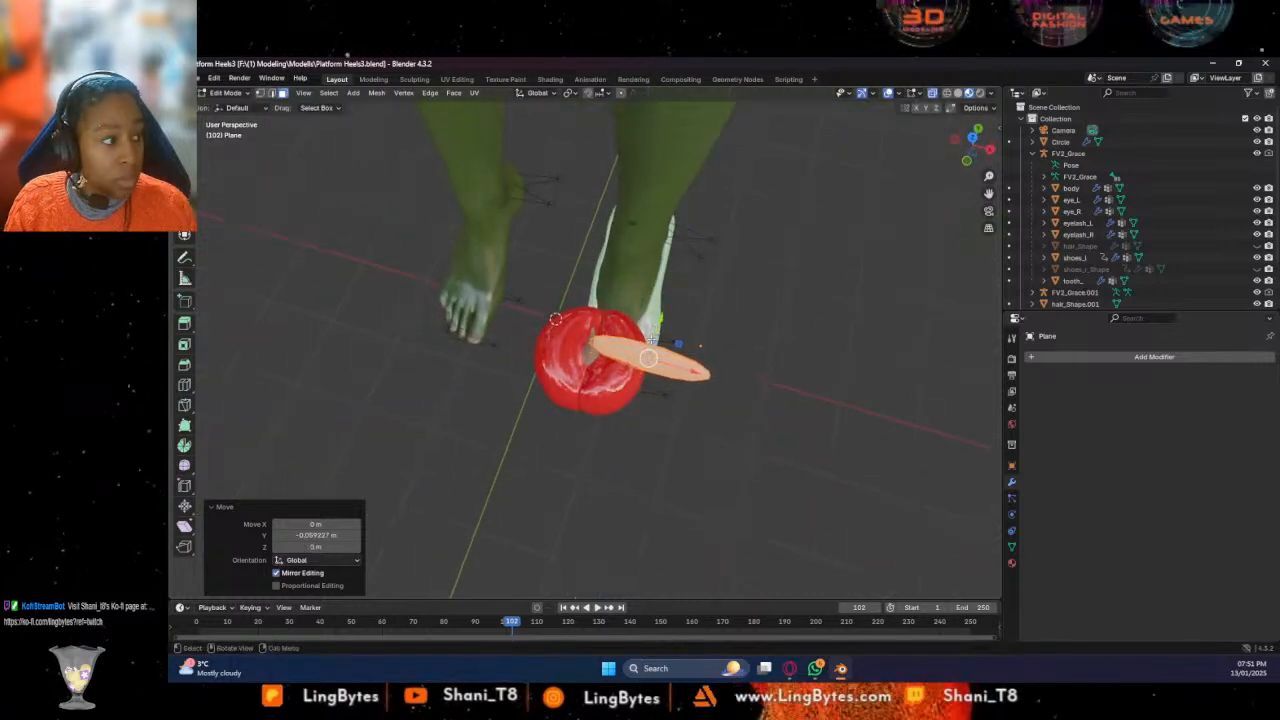
Bring the leaf closer to the stem along X, tilt its outer end upward, and raise it about 0.1 m along Z
middle_click_drag(670, 331, 702, 252)
left_click_drag(654, 285, 682, 325)
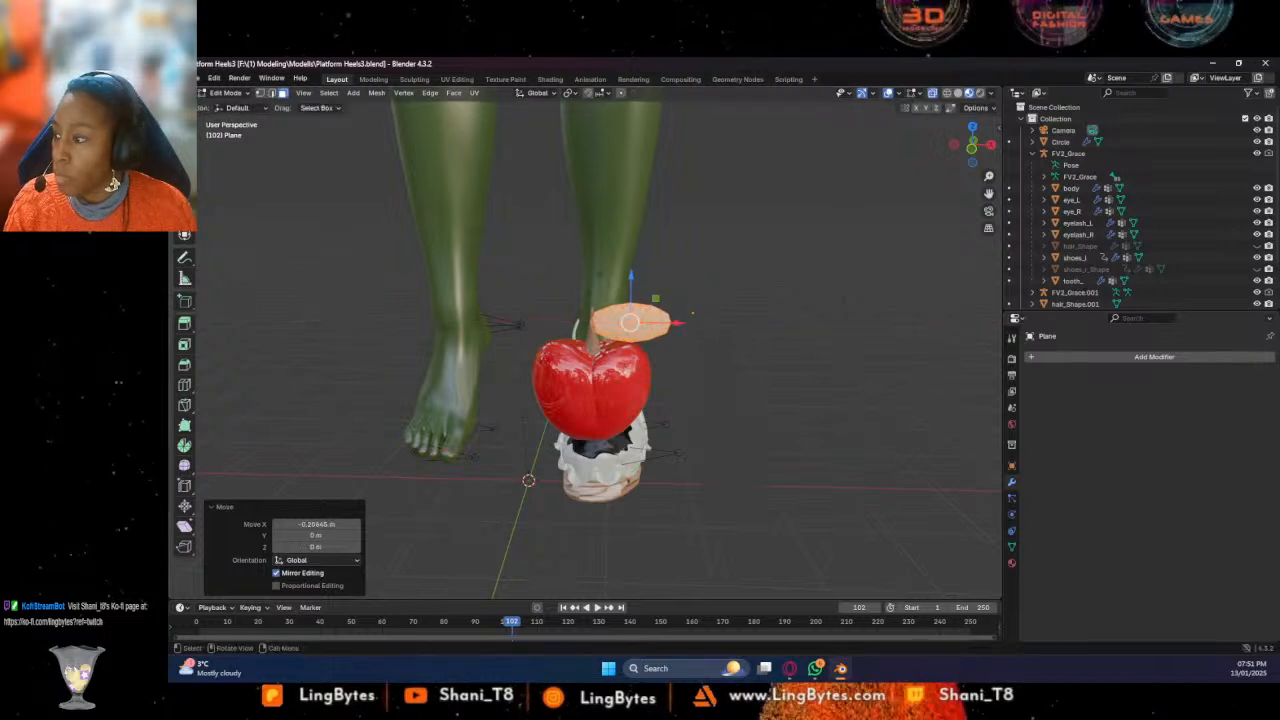
left_click_drag(655, 283, 629, 268)
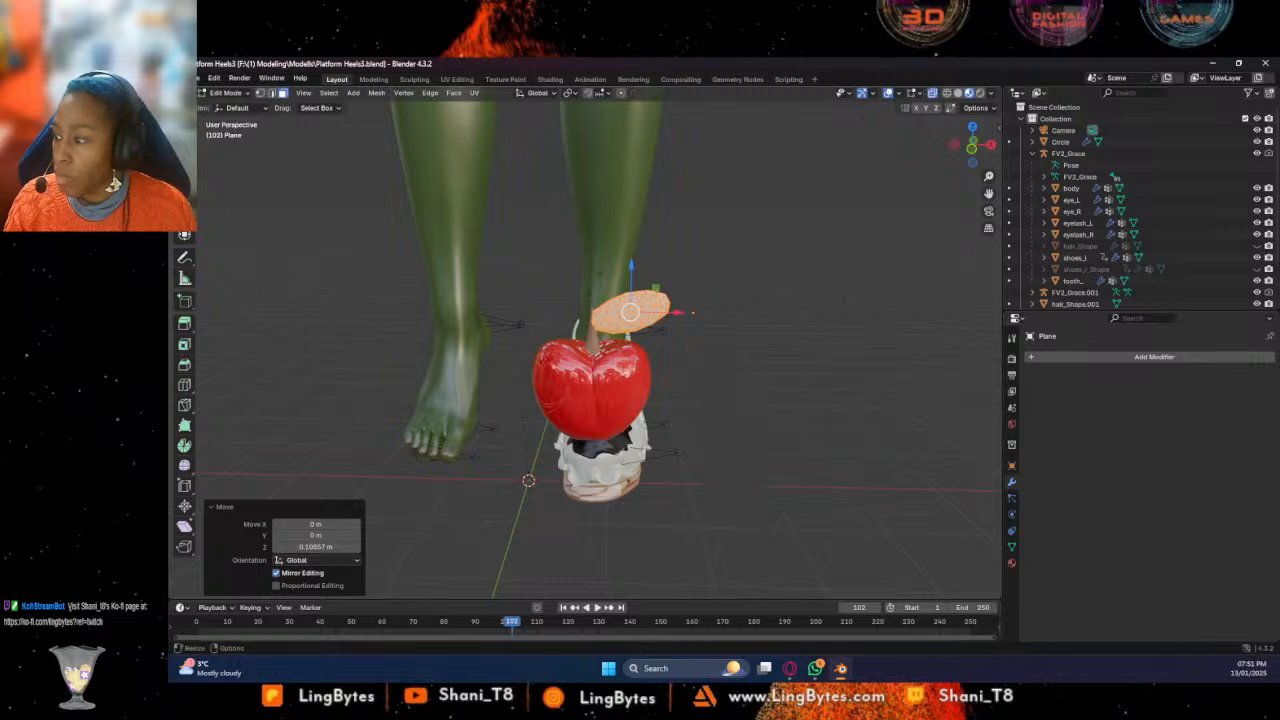
Scale the leaf uniformly to about 0.79 and stretch it about 1.22 times along X
key("s")
left_click(672, 299)
key("s")
key("x")
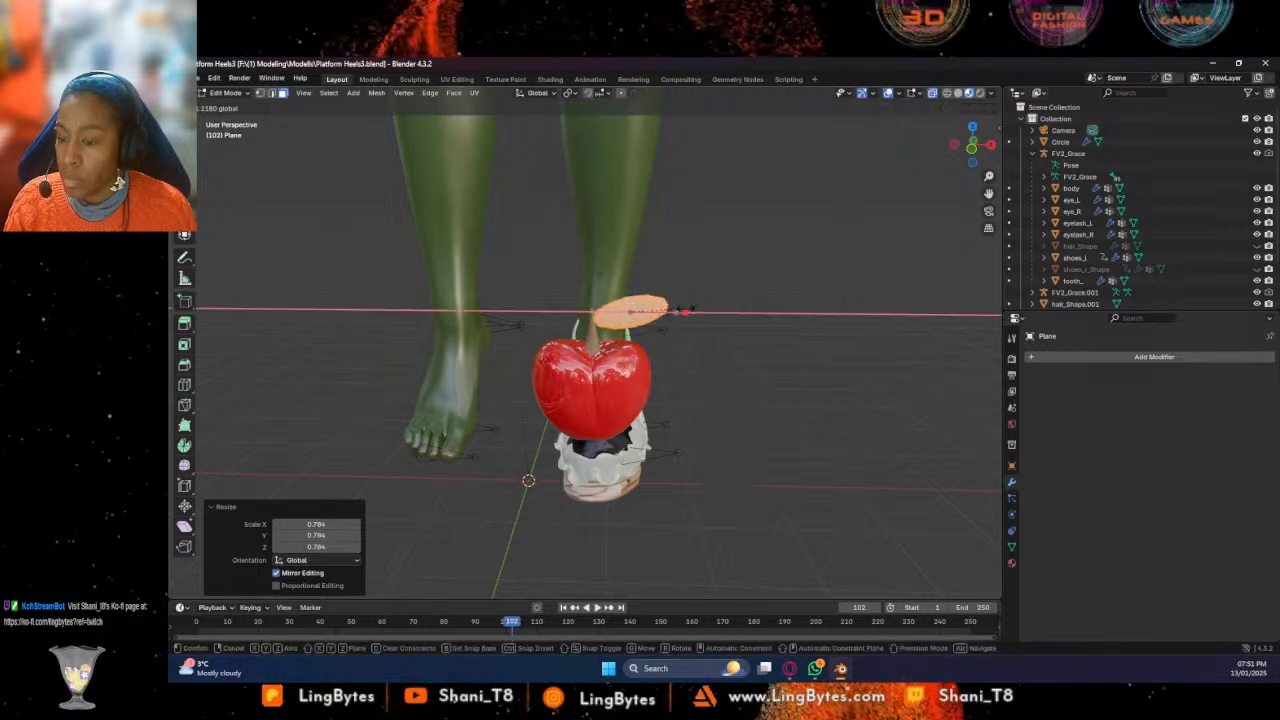
left_click(688, 314)
Align the leaf with the stem by moving it about 0.04 m along Y and -0.02 m along X
middle_click_drag(688, 314, 690, 318)
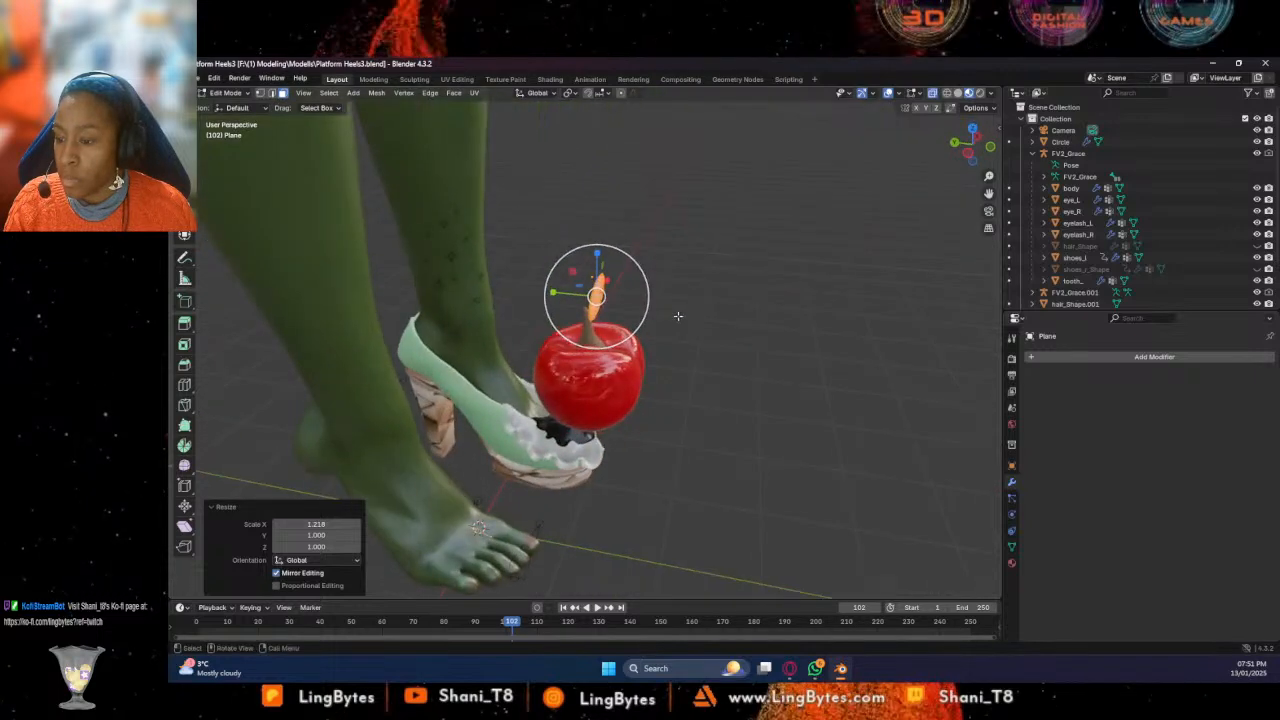
left_click_drag(557, 297, 550, 294)
middle_click_drag(550, 294, 683, 312)
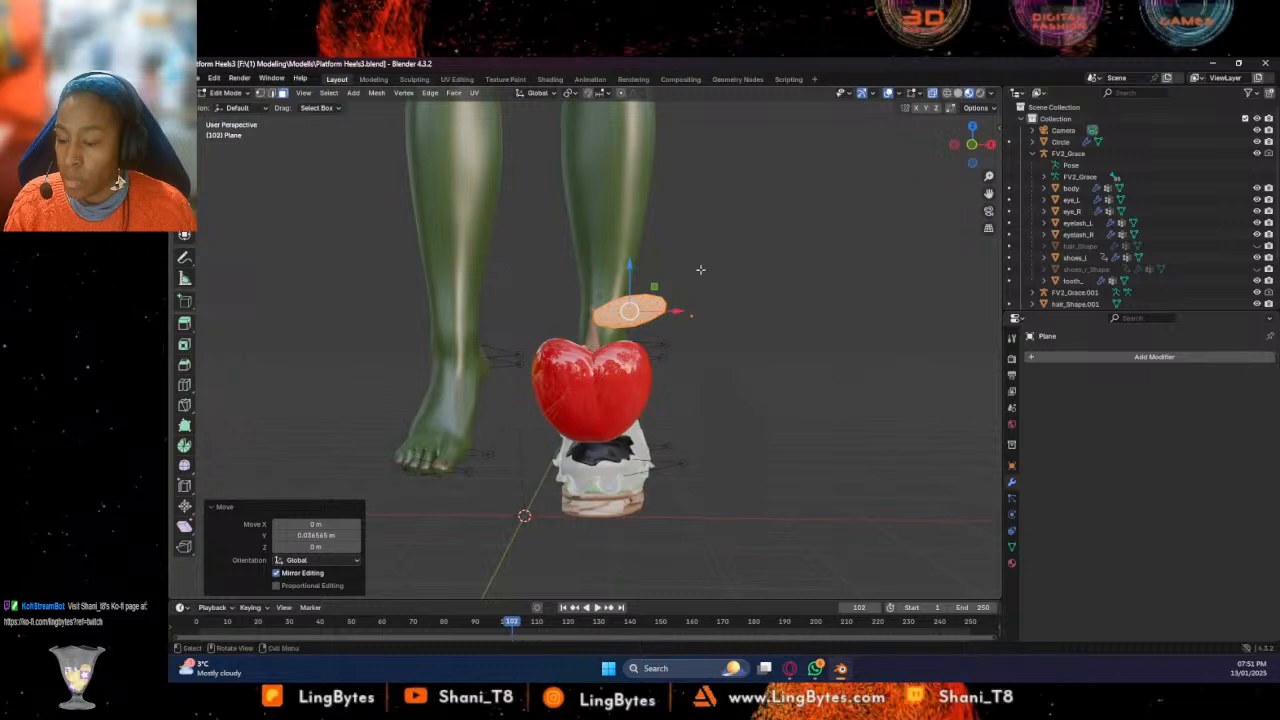
left_click_drag(684, 311, 673, 311)
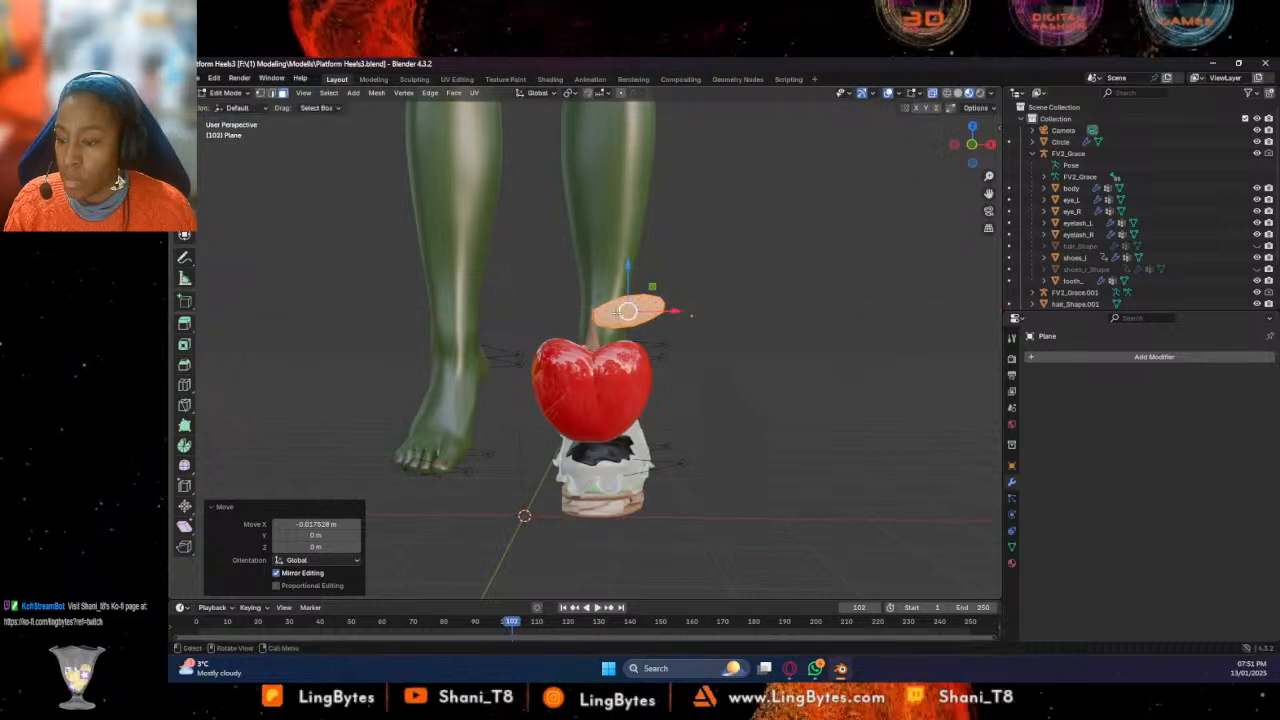
Subdivide the leaf's mesh with one cut
right_click(673, 311)
left_click(654, 307)
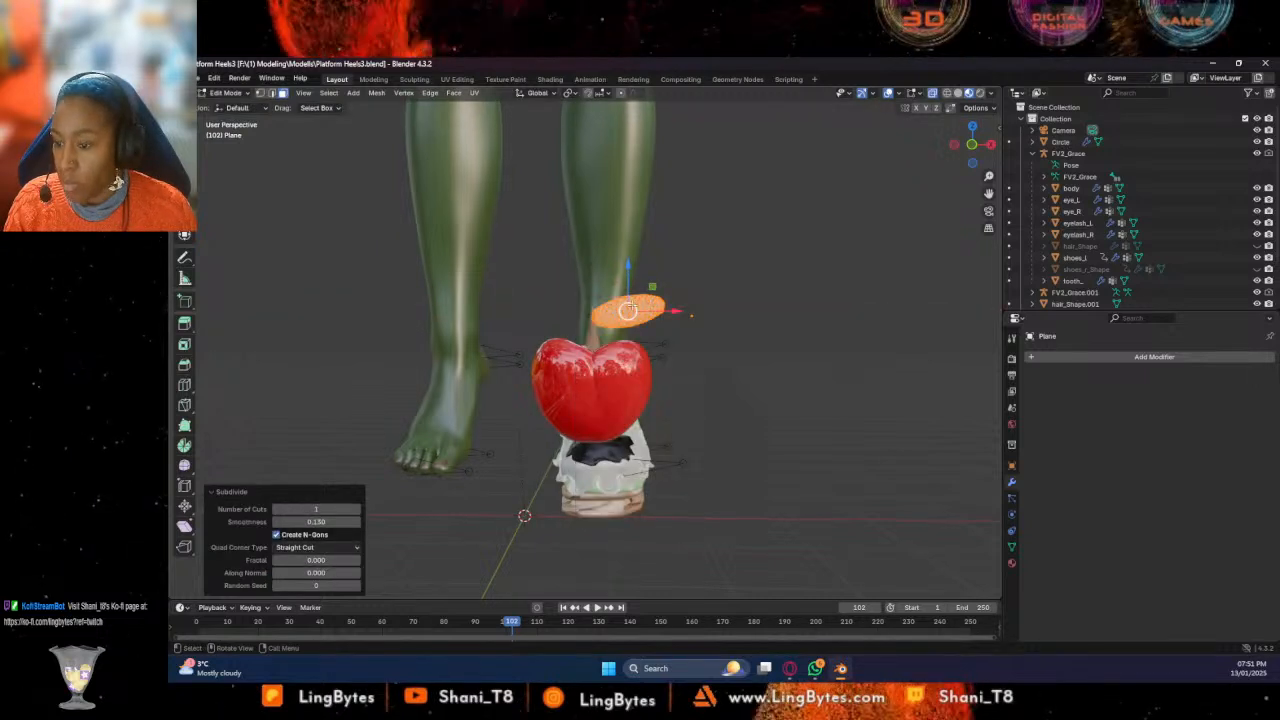
right_click(596, 312)
Return to Object Mode, set the leaf's origin to its geometry and shade the leaf smooth
left_click(225, 93)
left_click(231, 106)
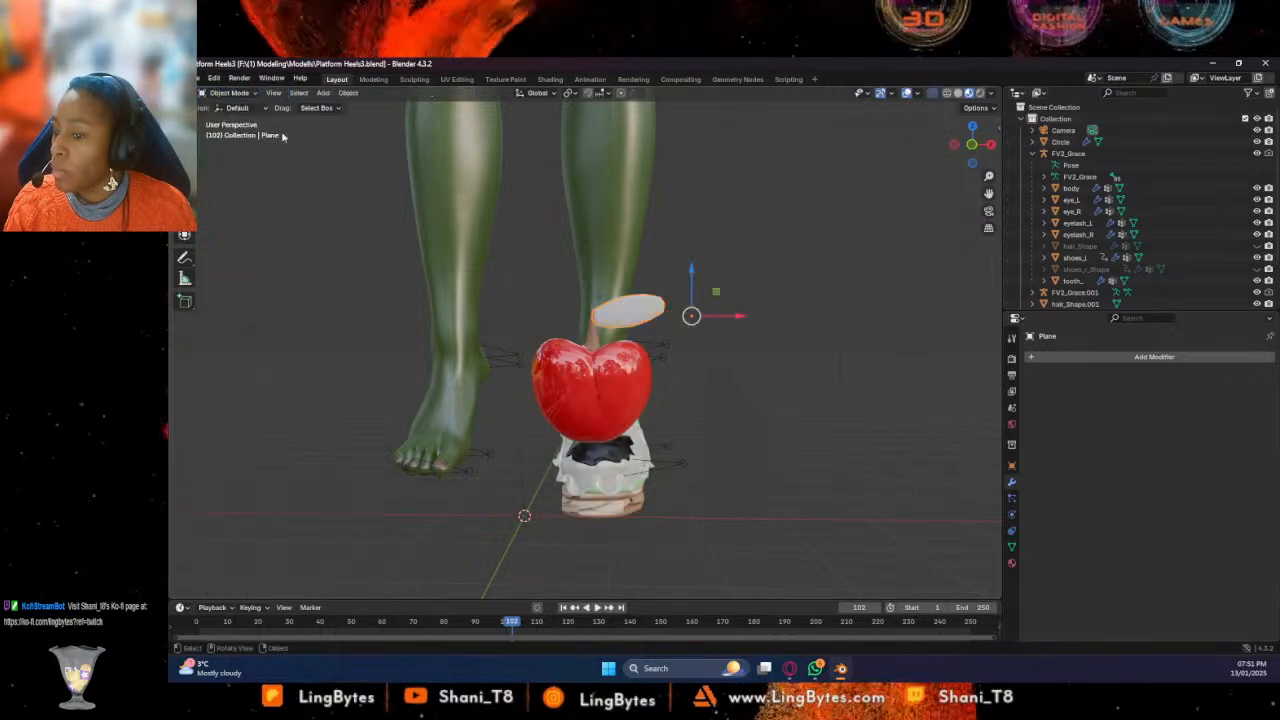
right_click(627, 316)
mouse_move(627, 316)
mouse_move(579, 323)
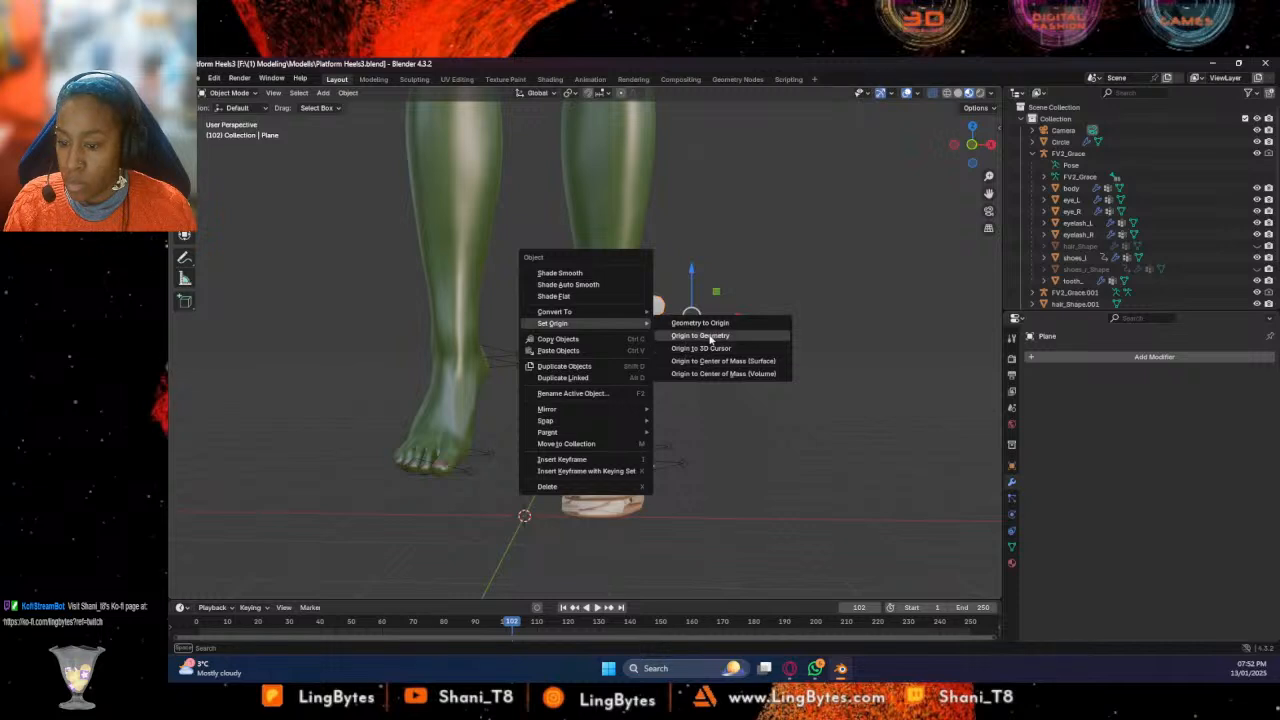
left_click(685, 336)
right_click(640, 310)
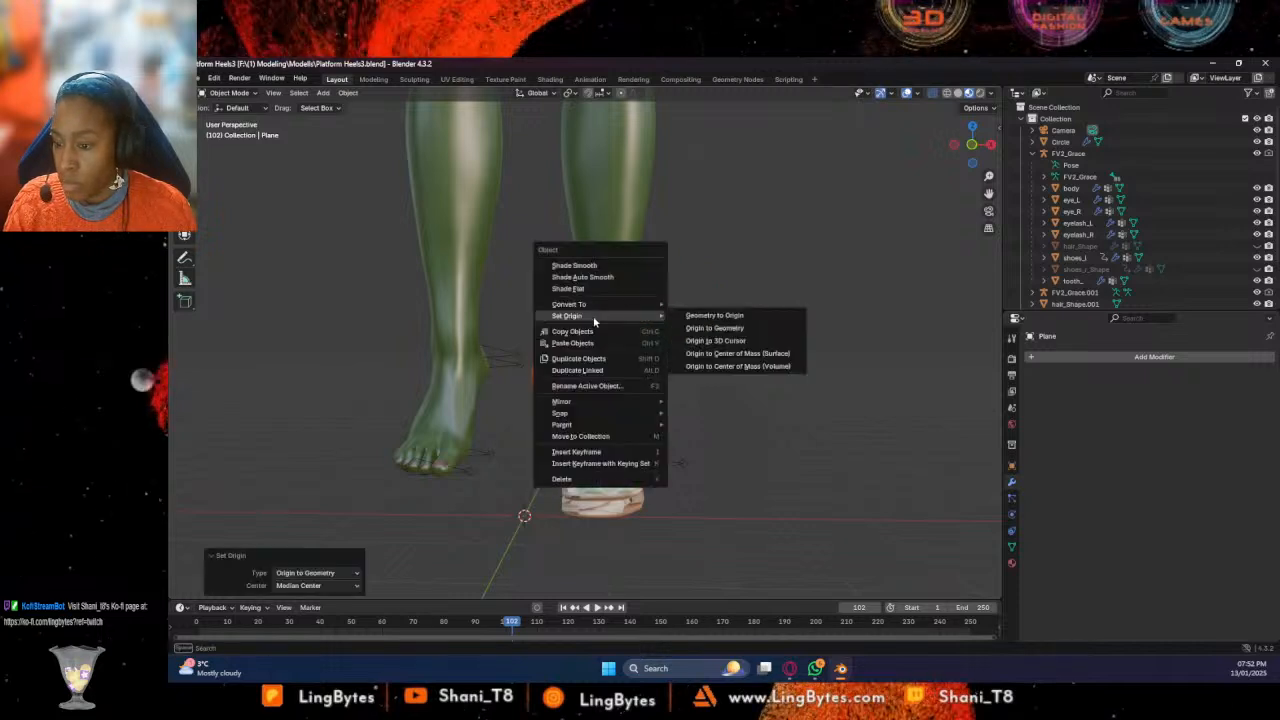
left_click(571, 263)
Sculpt a central vein along the leaf with the Crease Sharp brush at a 24 px radius
left_click(414, 79)
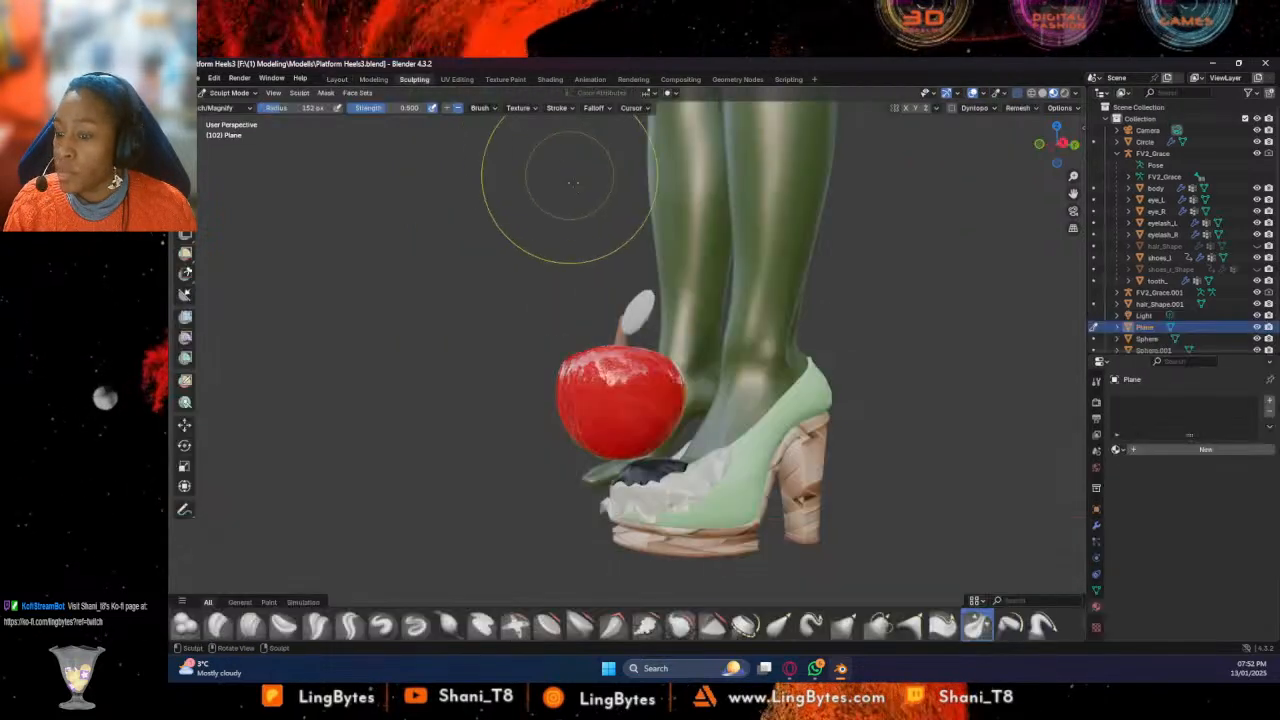
mouse_move(649, 283)
middle_mouse_down()
mouse_move(771, 326)
mouse_move(690, 409)
middle_mouse_up()
scroll(709, 314, "up", 5)
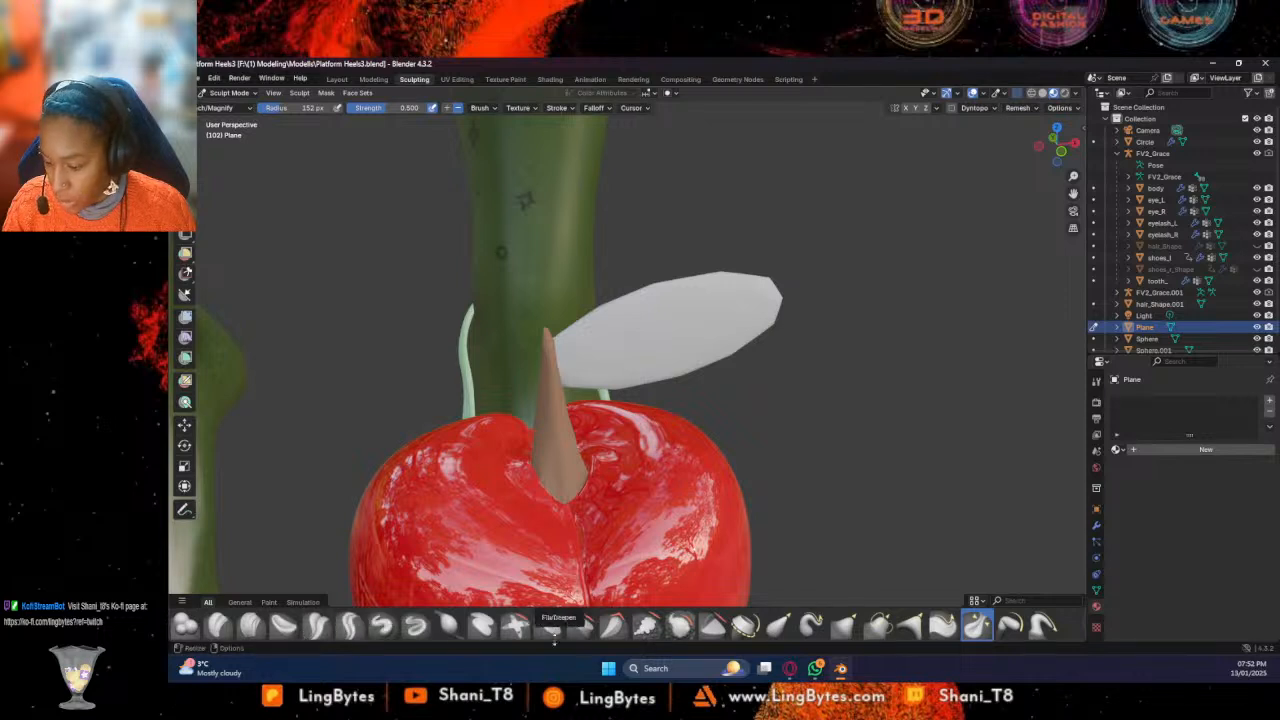
left_click(349, 625)
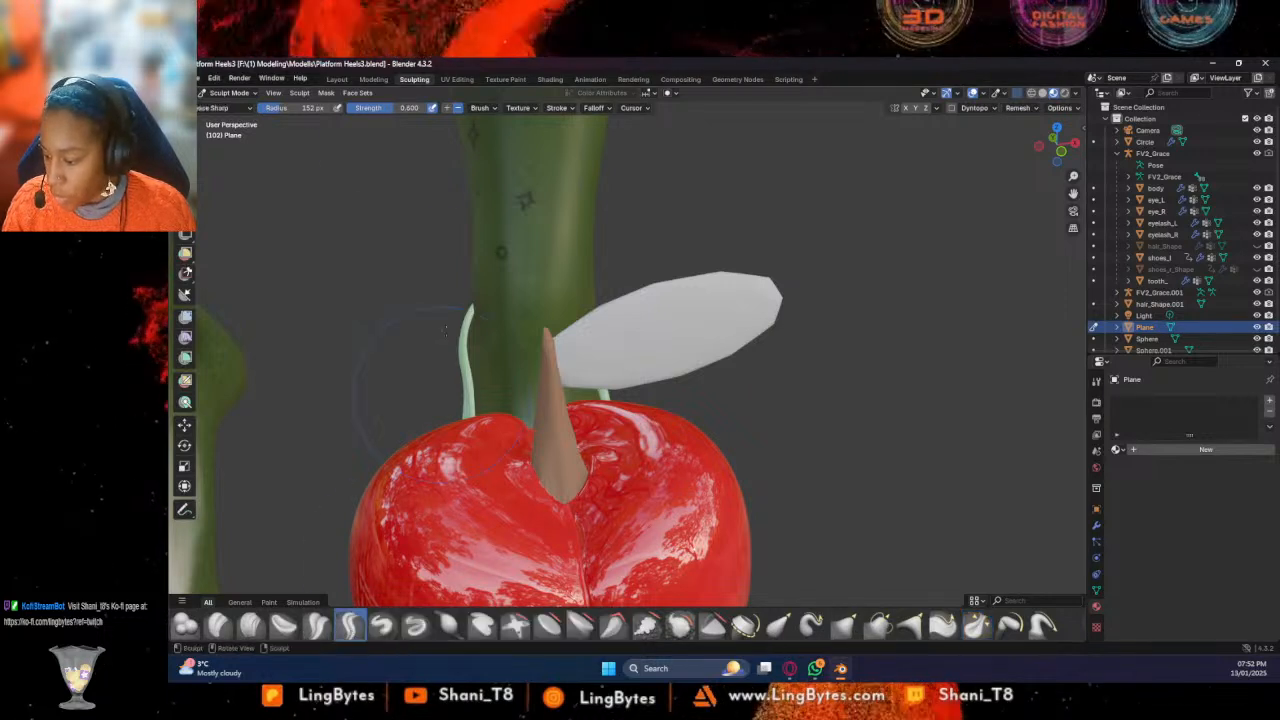
left_click_drag(310, 110, 245, 110)
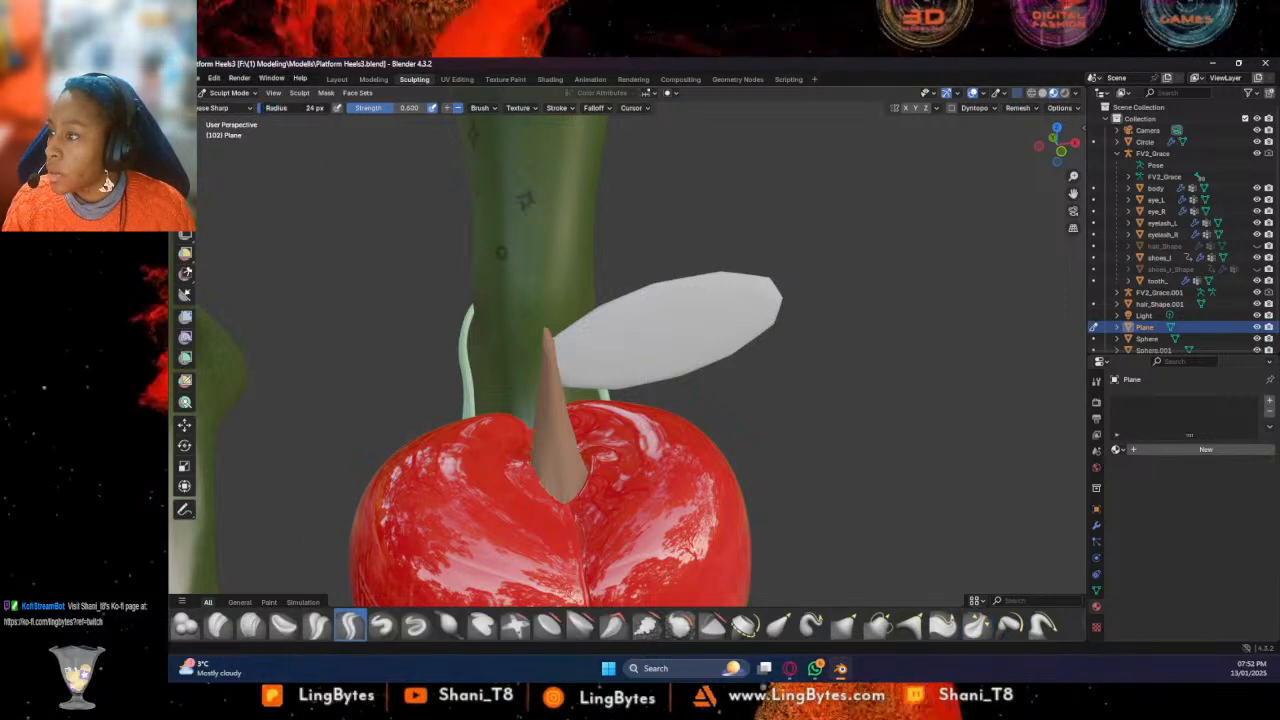
left_click_drag(551, 366, 760, 305)
mouse_move(581, 350)
left_mouse_down()
mouse_move(734, 306)
mouse_move(695, 317)
left_mouse_up()
mouse_move(590, 348)
left_mouse_down()
mouse_move(733, 304)
mouse_move(614, 338)
mouse_move(692, 318)
mouse_move(585, 362)
mouse_move(609, 336)
left_mouse_up()
Pinch the middle of the leaf with the Pinch/Magnify brush at a 295 px radius
key("p")
left_click_drag(272, 108, 311, 108)
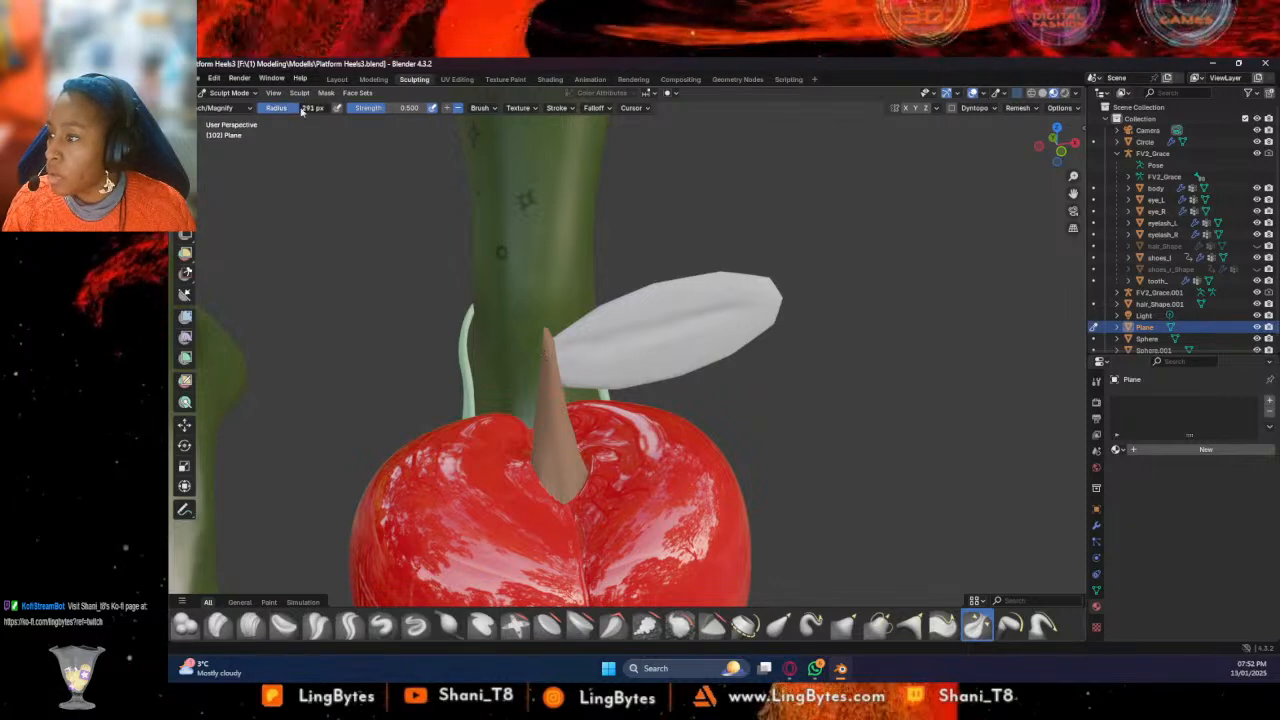
mouse_move(615, 339)
left_mouse_down()
mouse_move(606, 346)
mouse_move(683, 323)
left_mouse_up()
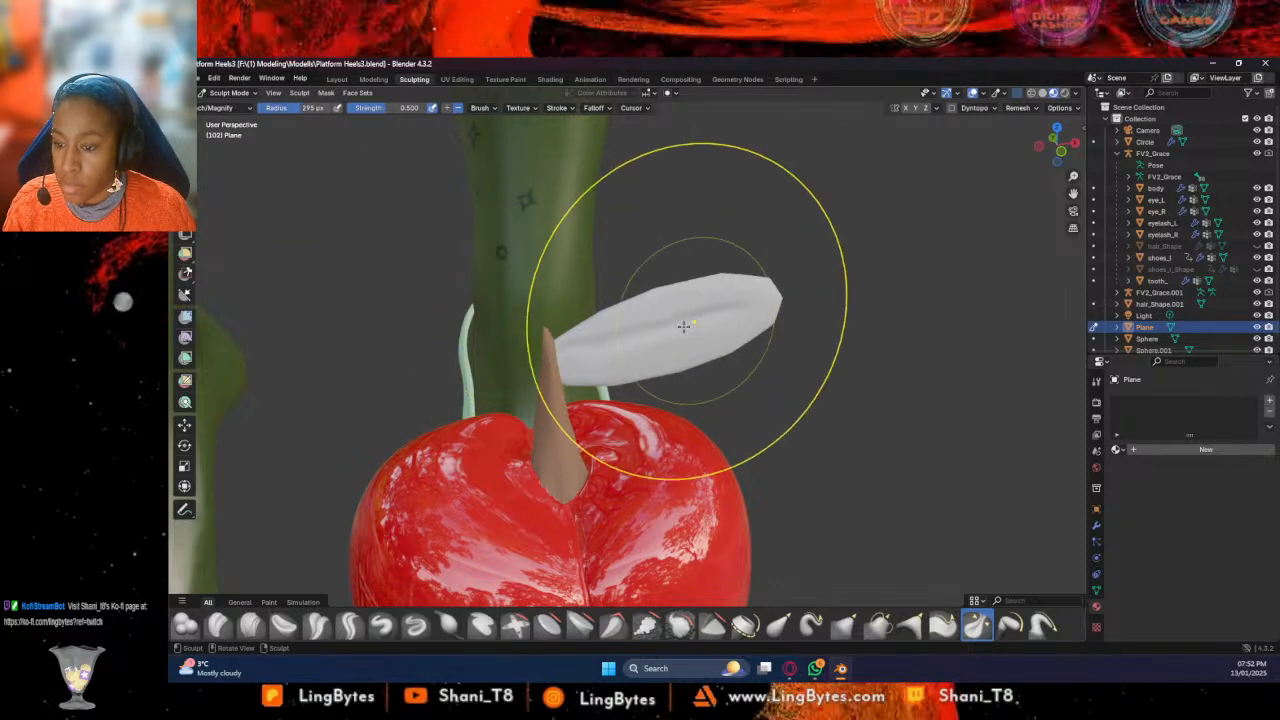
Join the leaf into the cherry object and assign the stem material HEELSG1SG1.001 to the leaf's faces
left_click(340, 80)
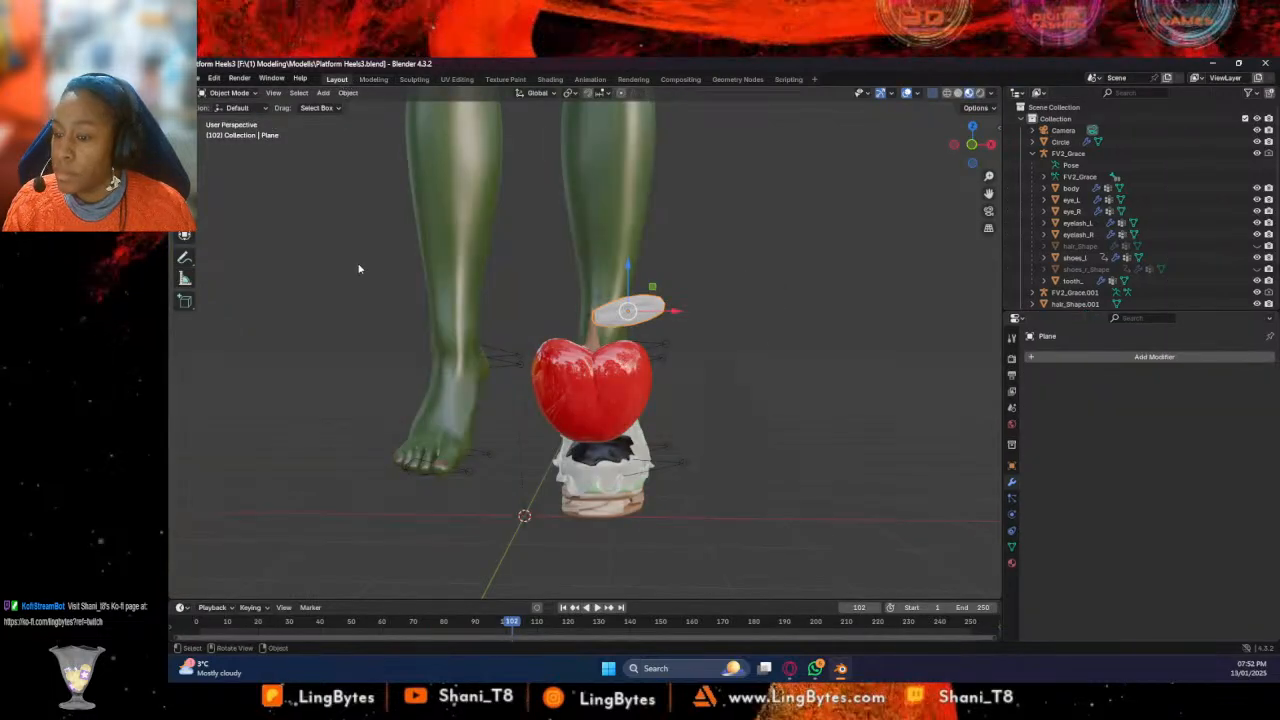
left_click(613, 386)
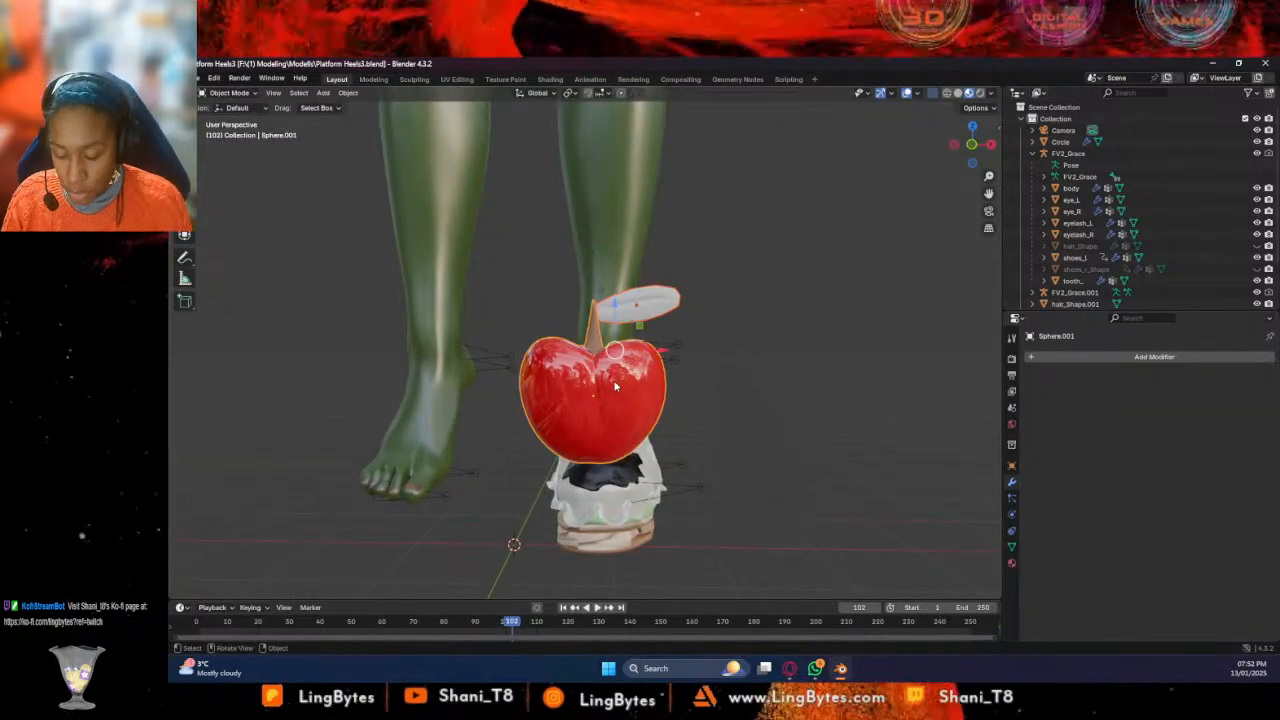
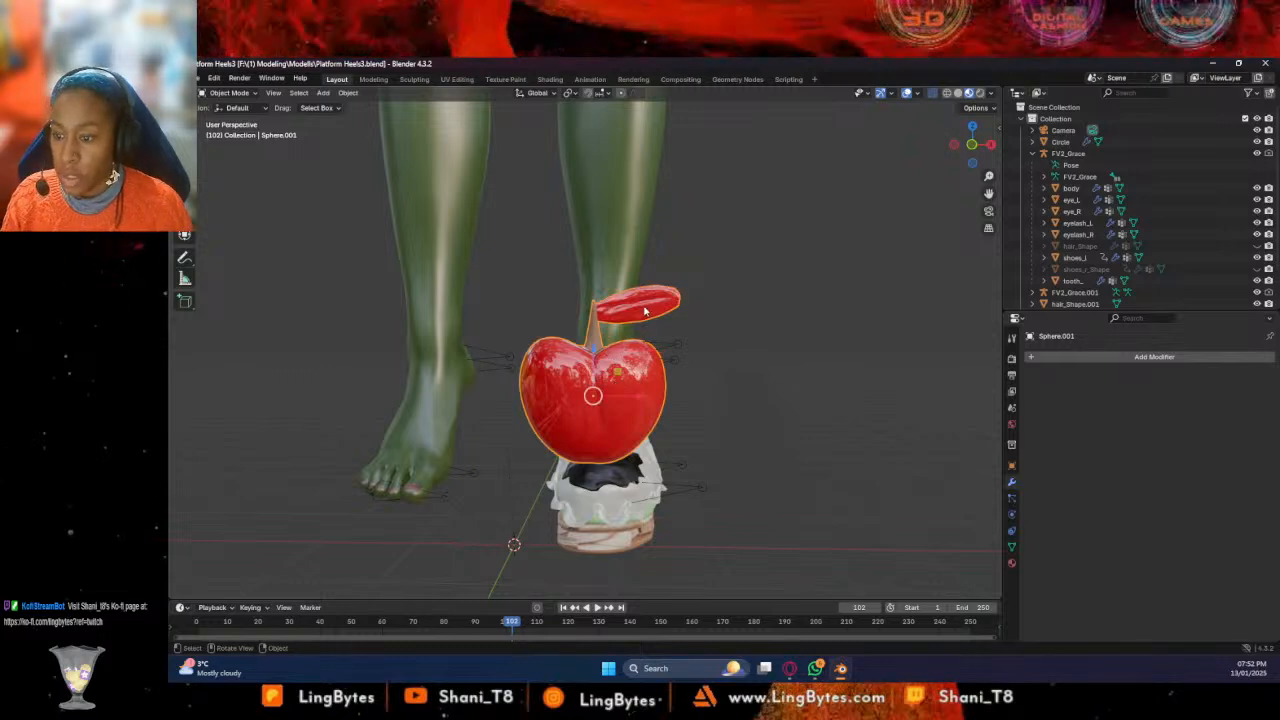
left_click(230, 93)
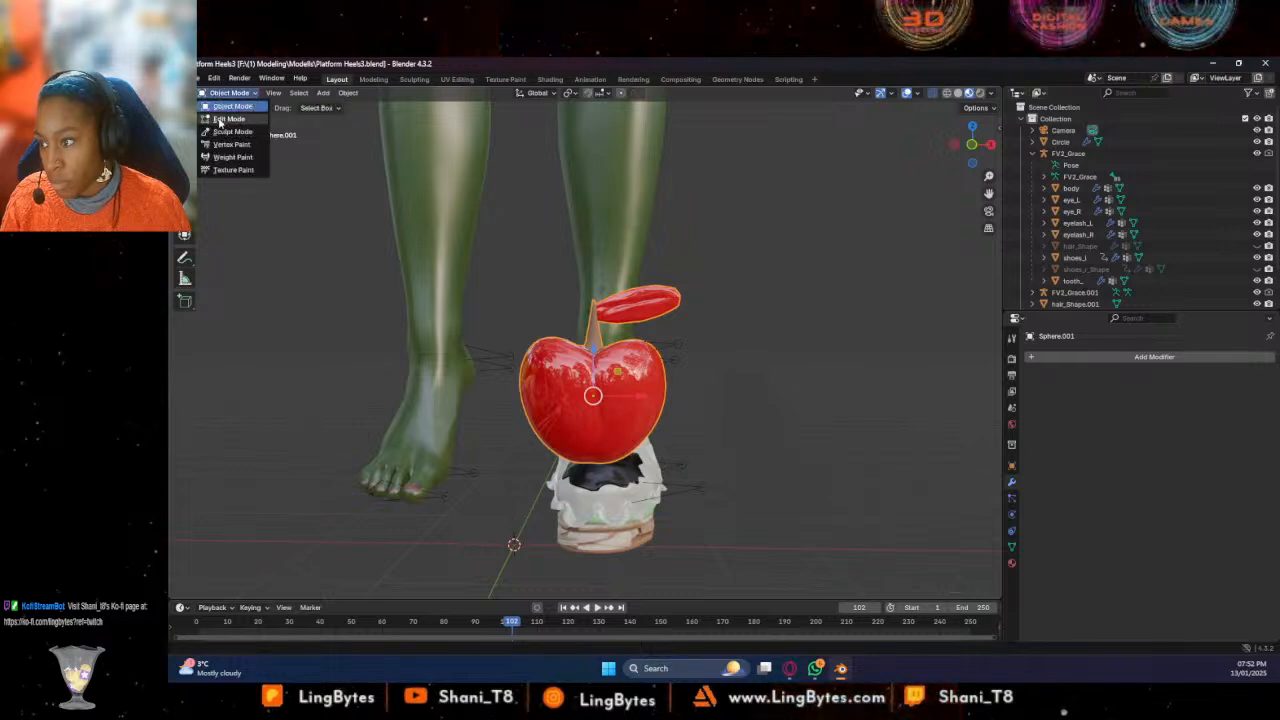
left_click(224, 119)
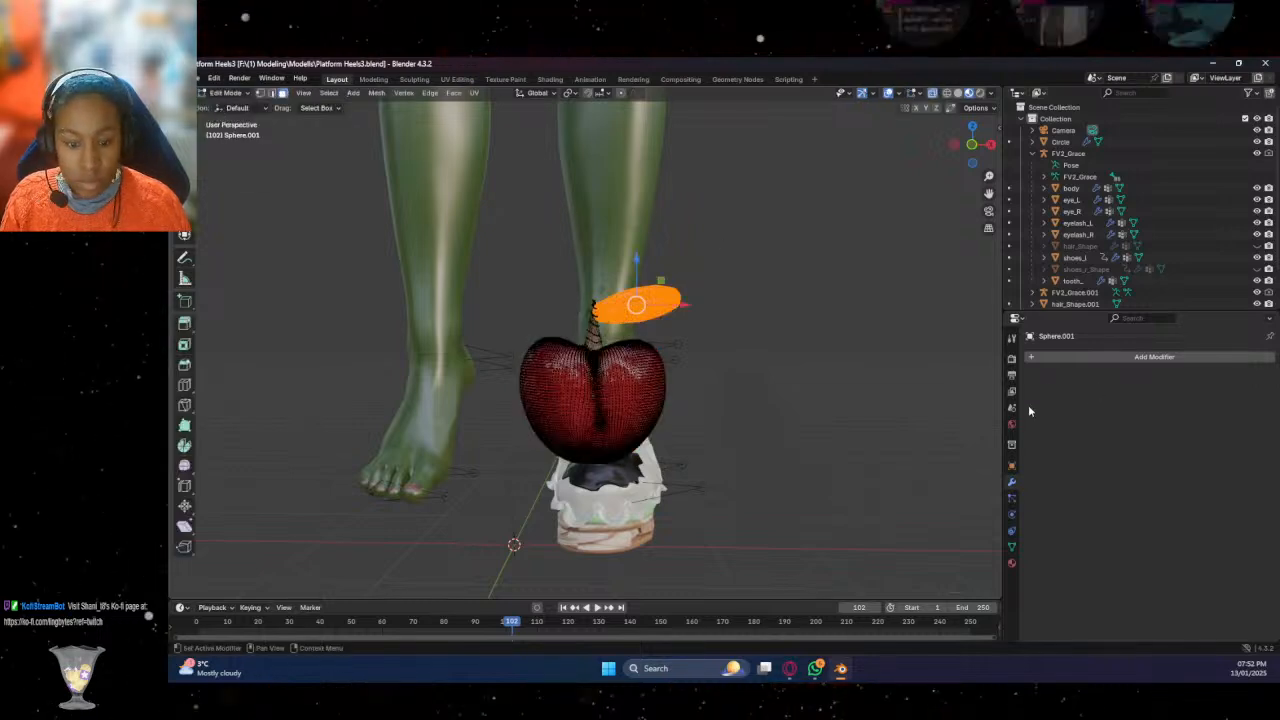
left_click(1011, 562)
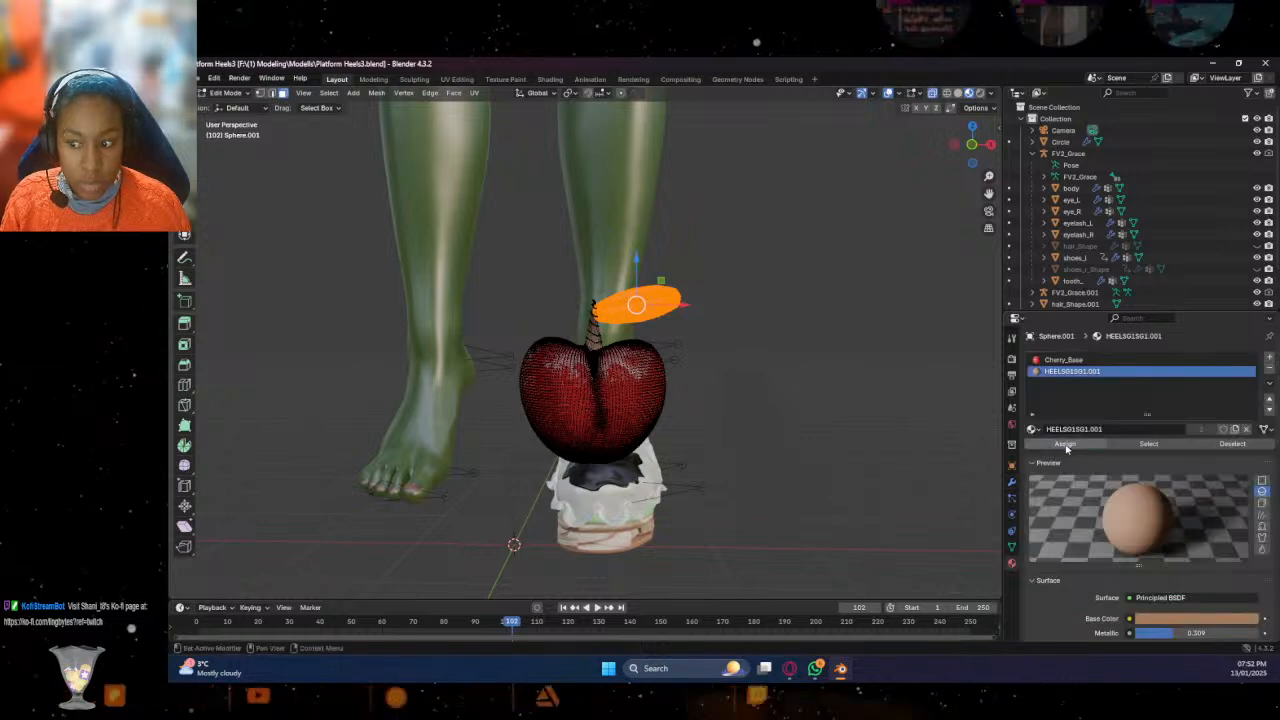
left_click(218, 94)
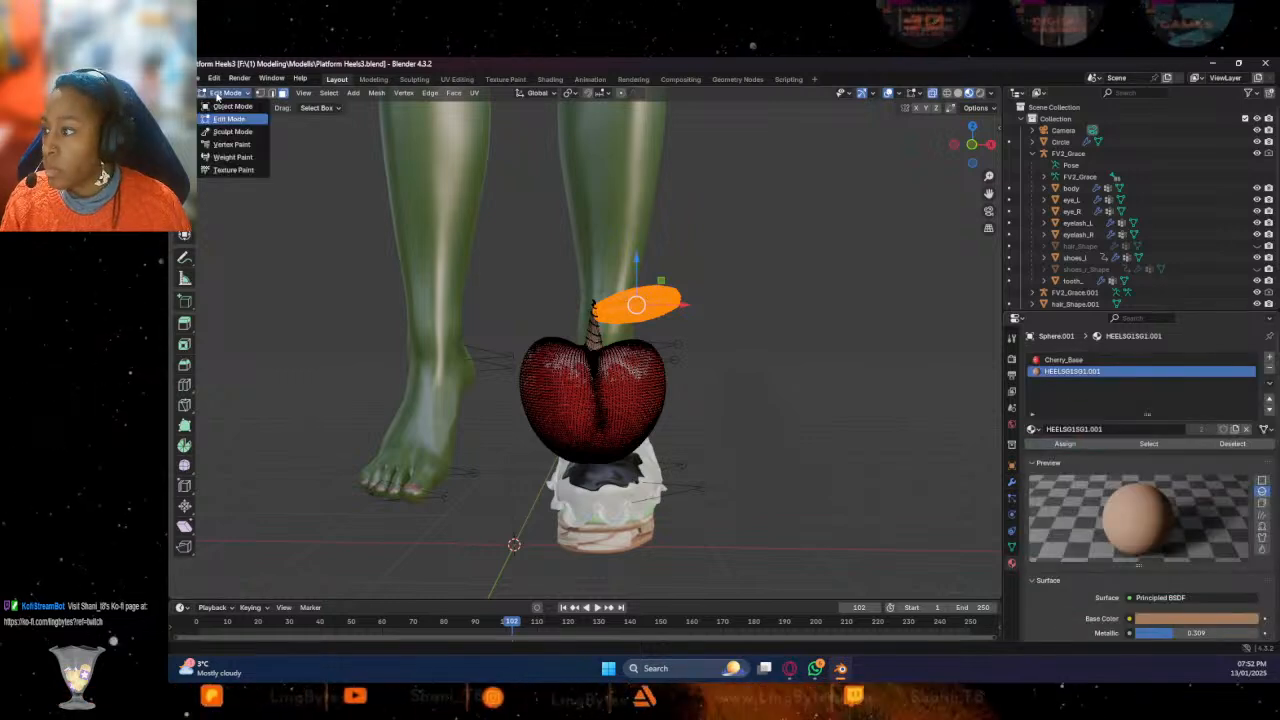
left_click(228, 107)
Scale the joined cherry object uniformly down to about 0.164
mouse_move(768, 287)
middle_mouse_down()
mouse_move(671, 312)
mouse_move(693, 328)
mouse_move(640, 360)
middle_mouse_up()
left_click(620, 380)
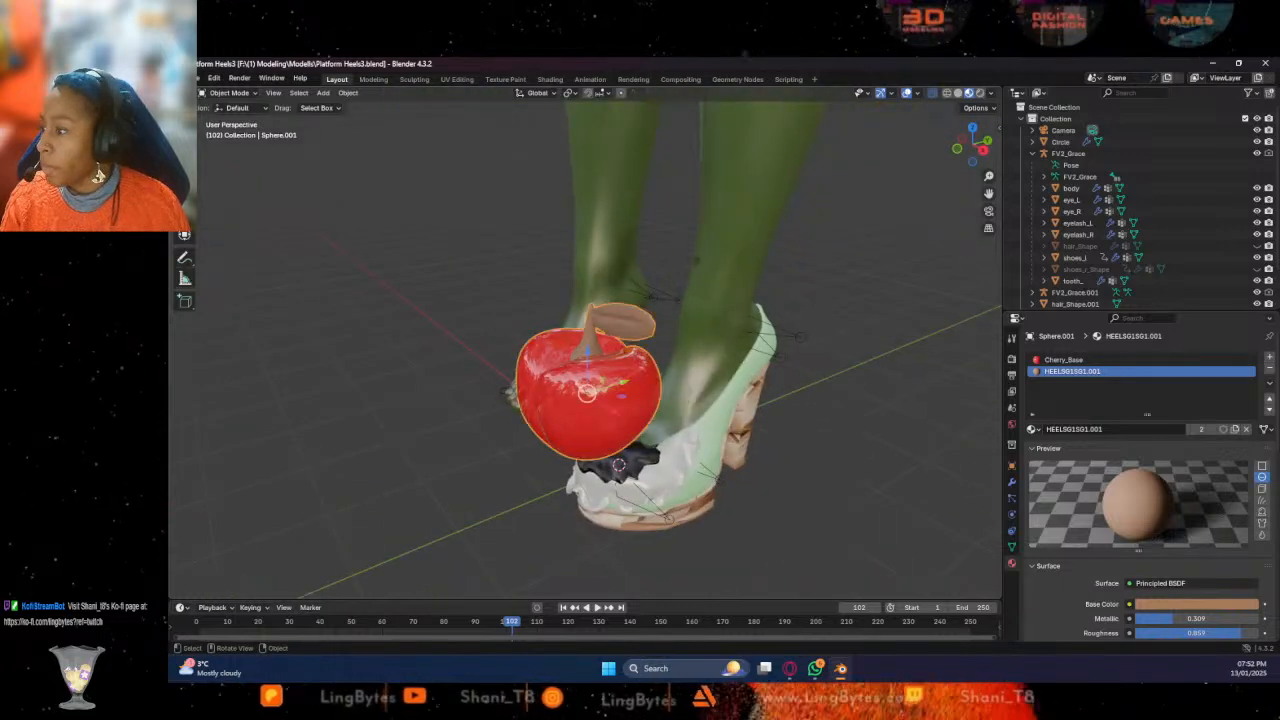
key("s")
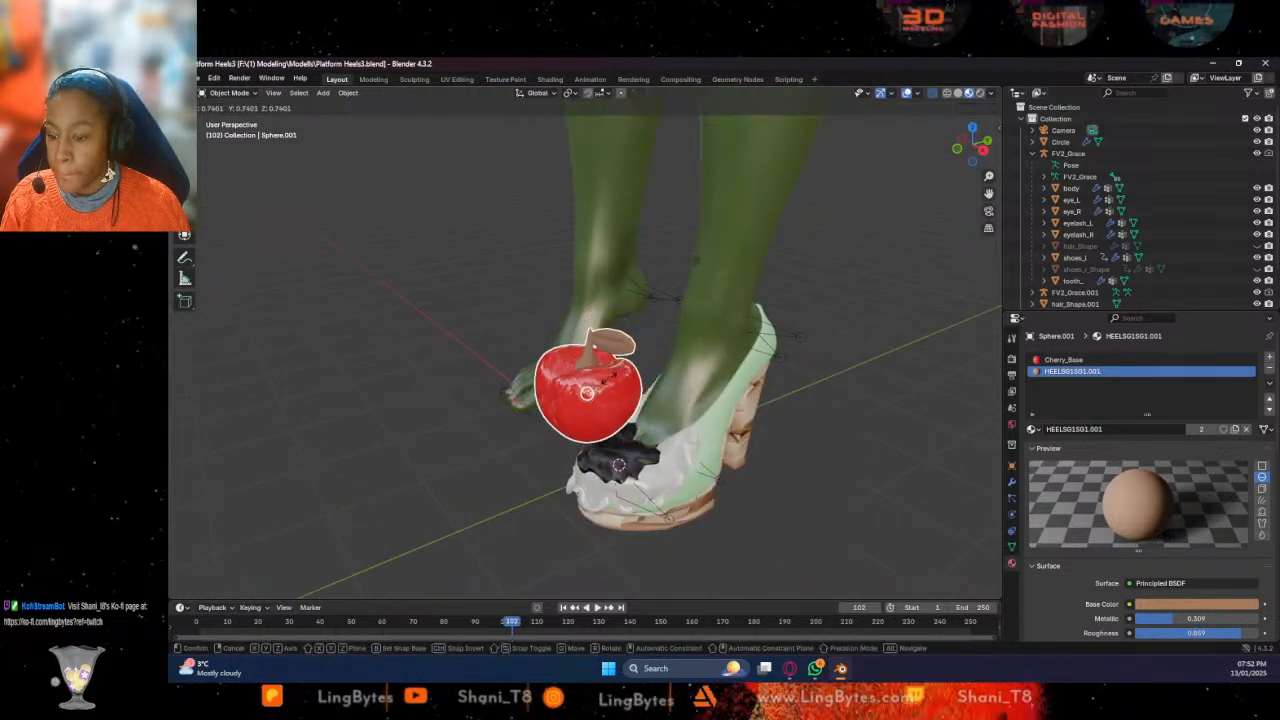
left_click(110, 177)
Lower the small cherry about 0.7 m along Z toward the shoe's toe
middle_click_drag(110, 177, 199, 189)
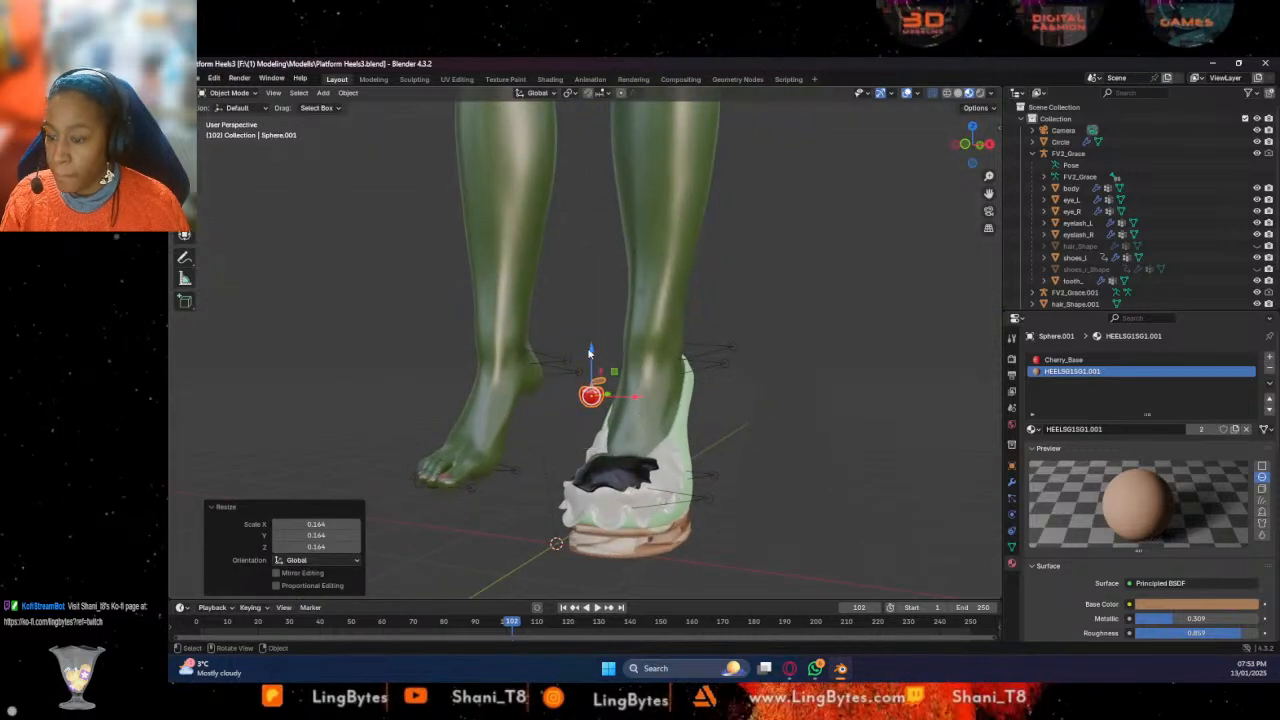
left_click_drag(591, 352, 603, 411)
left_click(597, 437)
Move the cherry about 0.29 m along Y and raise it about 0.17 m along Z above the toe's dark topping
middle_click_drag(597, 437, 655, 462)
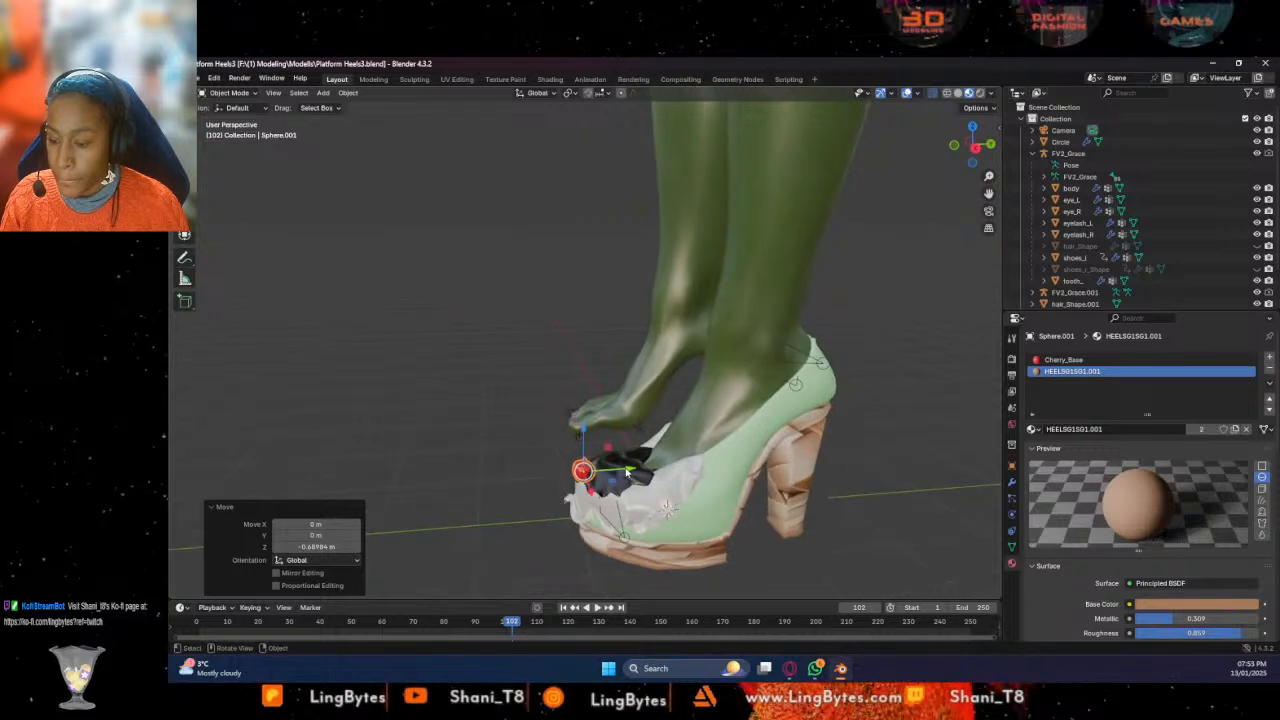
key("g")
key("y")
left_click(658, 466)
key("g")
key("z")
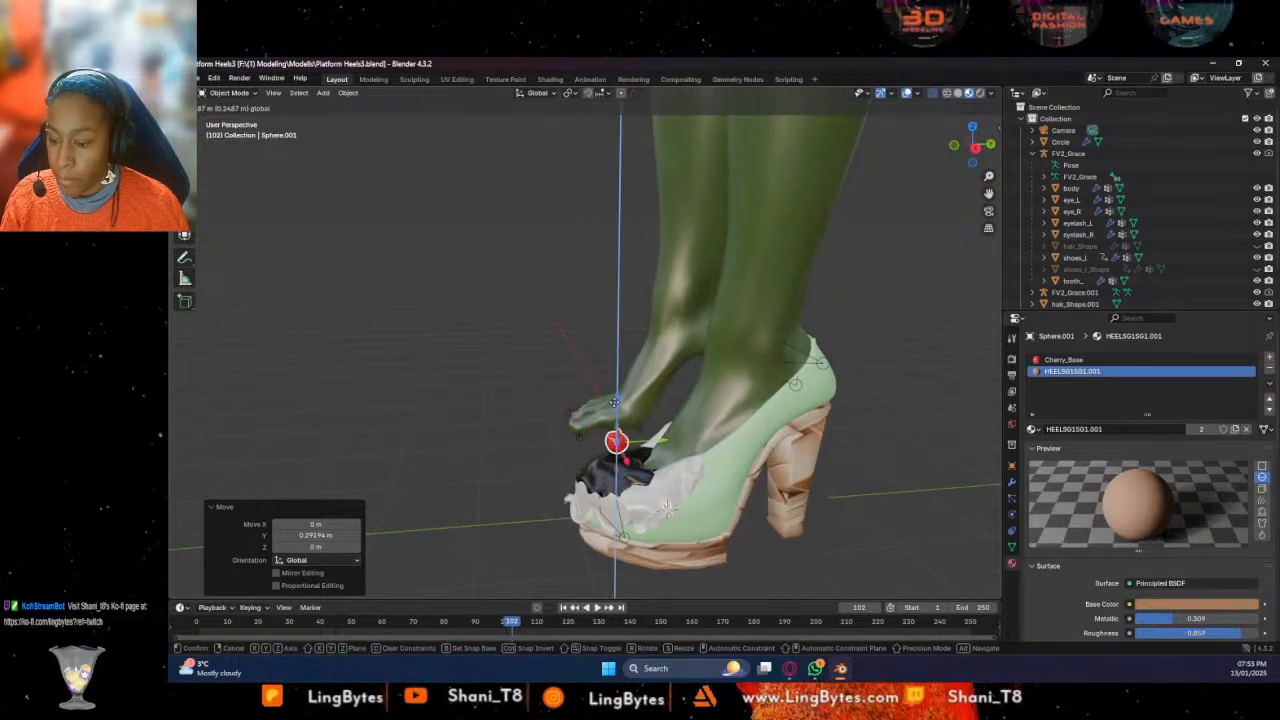
left_click(617, 410)
Shift the cherry about 0.08 m along X to center it over the dark topping
middle_click_drag(617, 410, 716, 430)
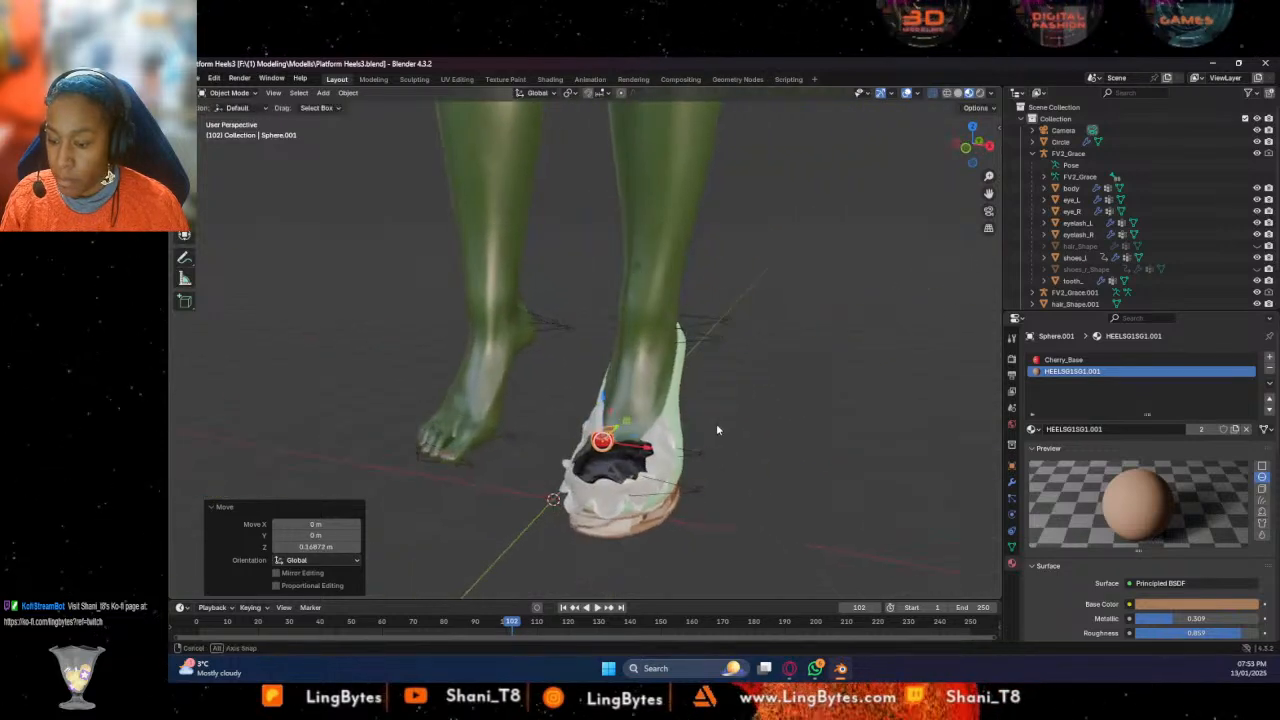
key("g")
key("x")
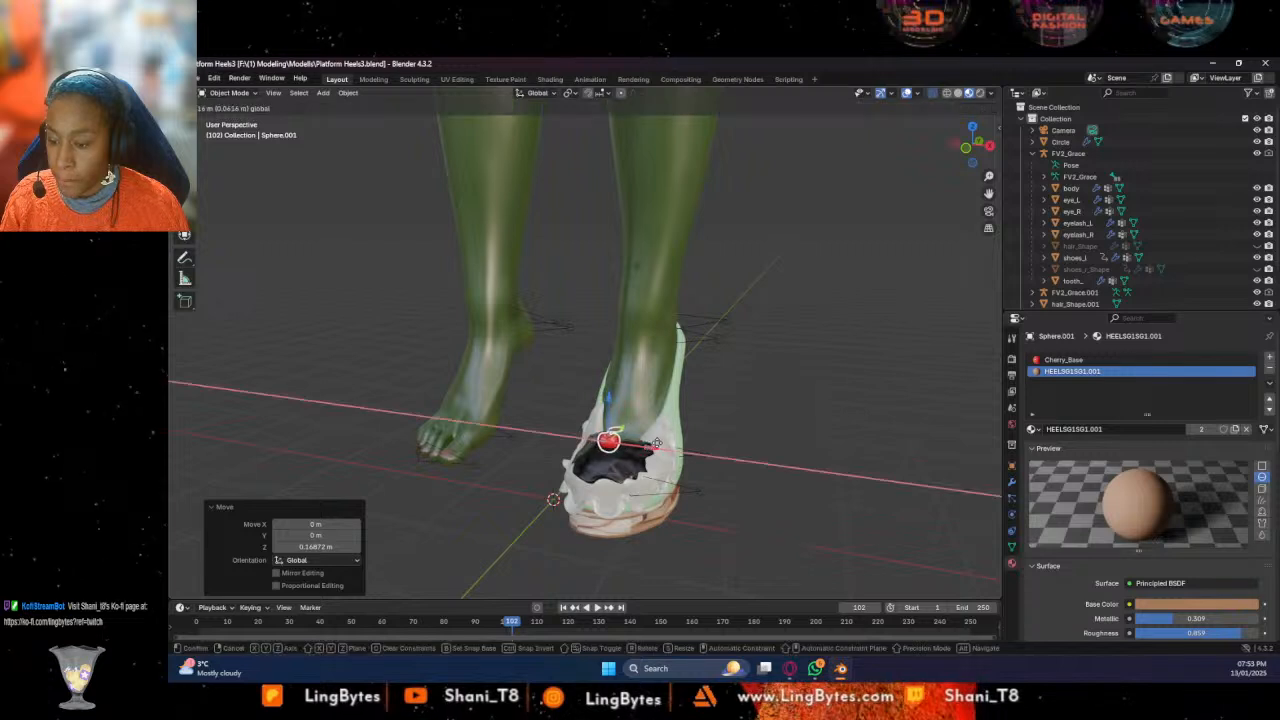
left_click(589, 427)
key("g")
key("x")
left_click(484, 389)
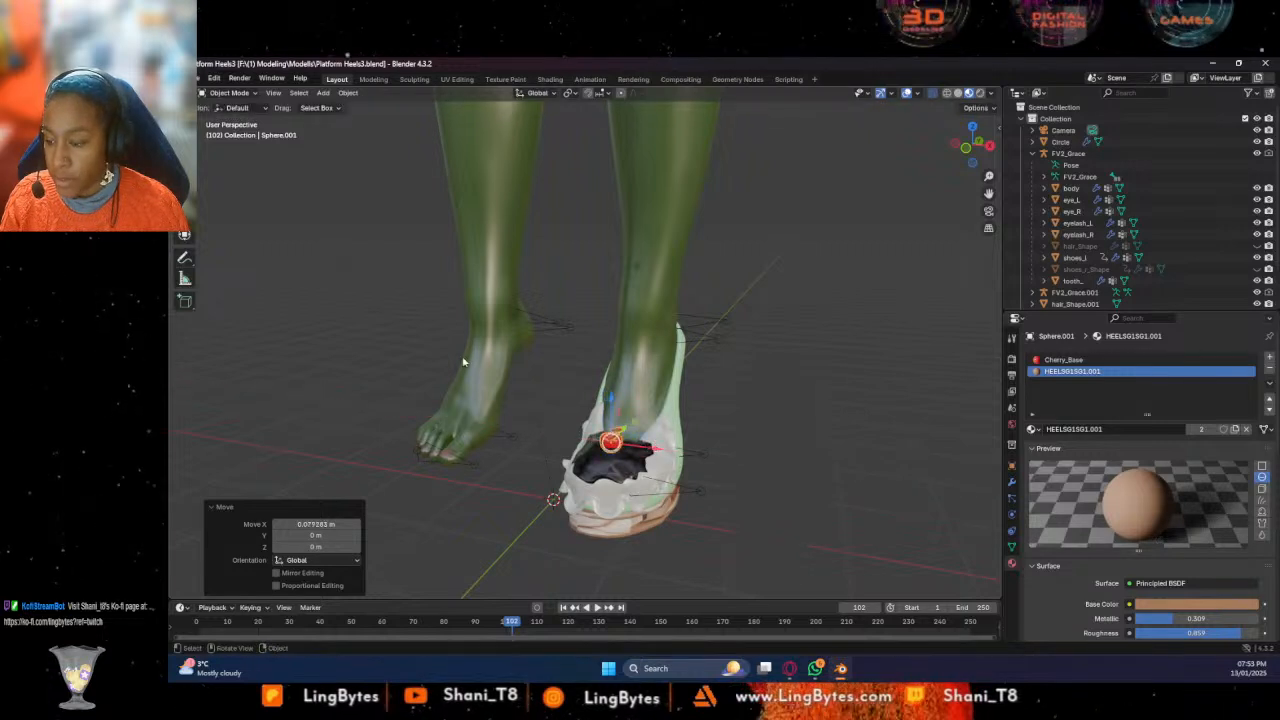
Enlarge the cherry uniformly to about 1.447 times its size
key("s")
left_click(661, 416)
middle_click_drag(661, 416, 597, 435)
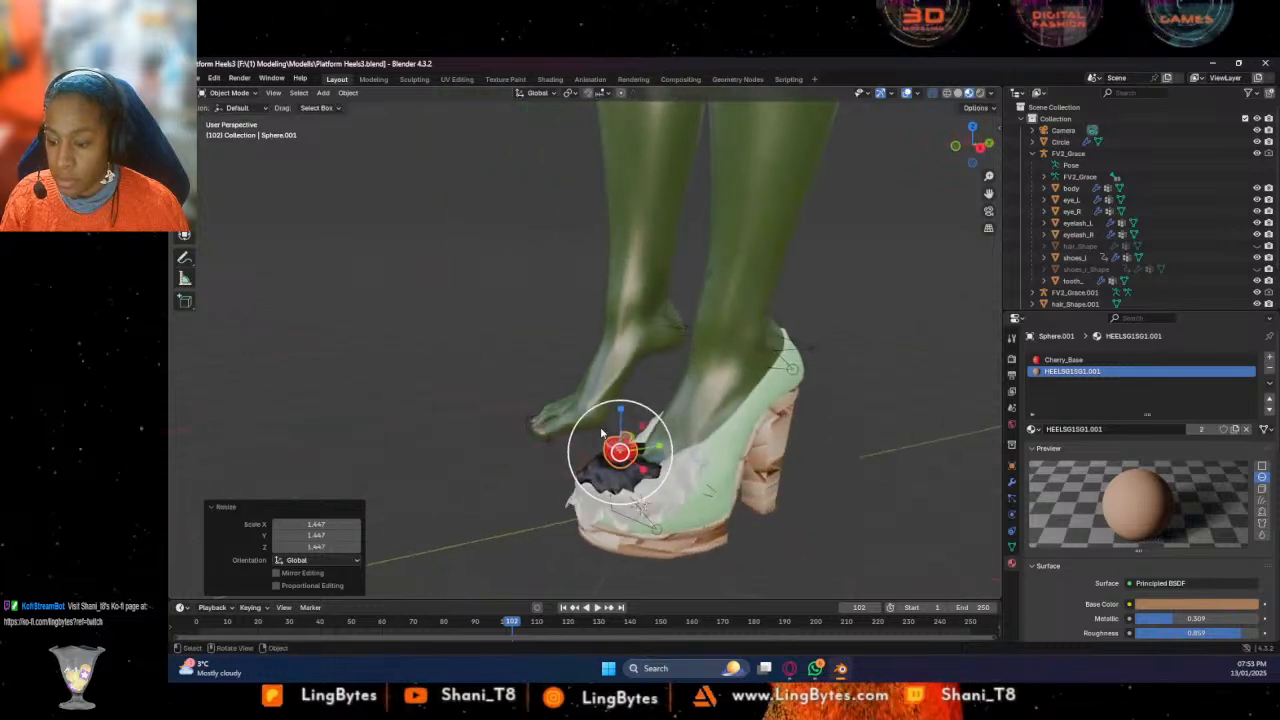
Tilt the cherry with a free trackball rotation of about -14.9° and 20.6°, and raise it about 0.038 m along Z
left_click(184, 193)
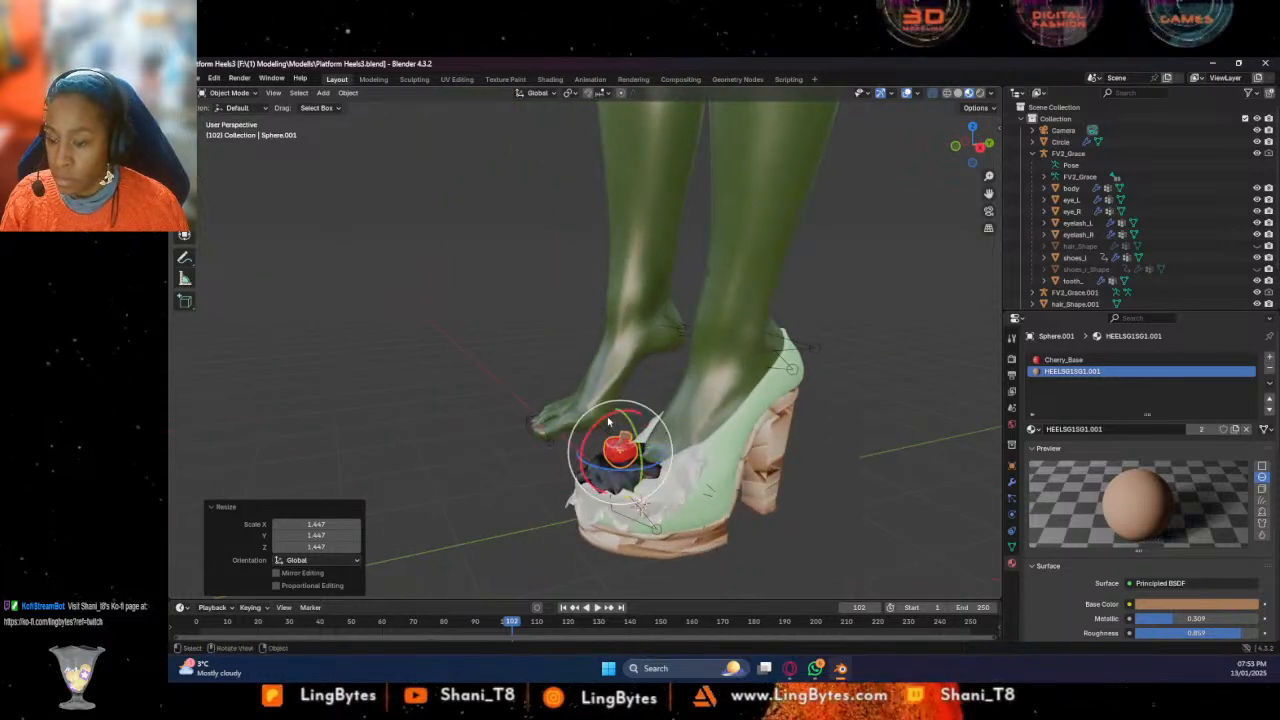
key("g")
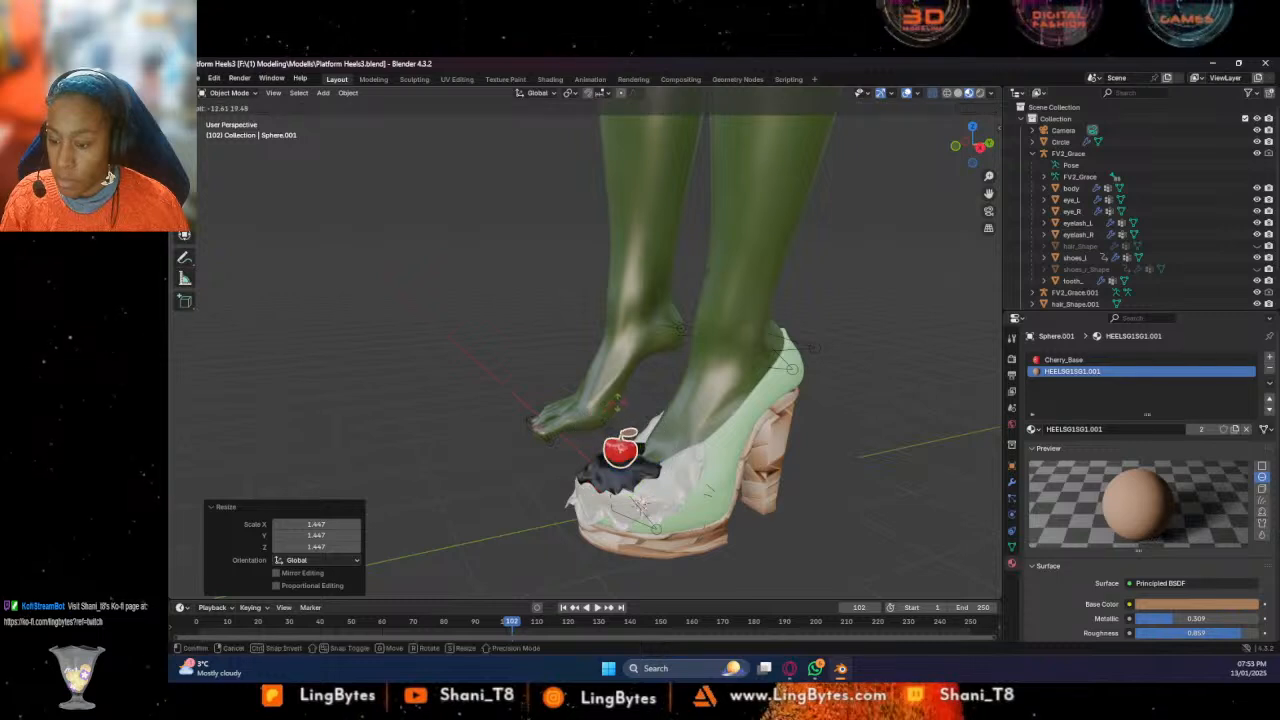
left_click_drag(616, 403, 618, 400)
middle_click_drag(632, 400, 726, 406)
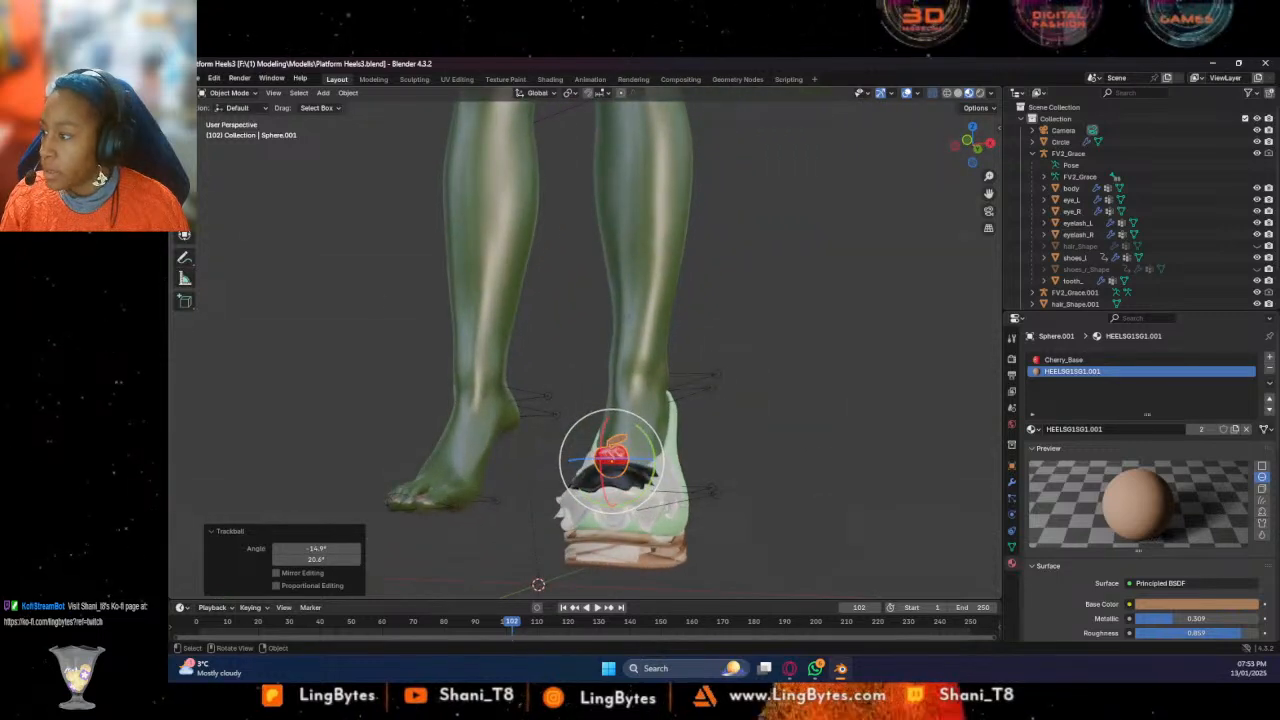
left_click_drag(613, 405, 613, 395)
middle_click_drag(648, 424, 621, 353)
scroll(651, 451, "up", 5)
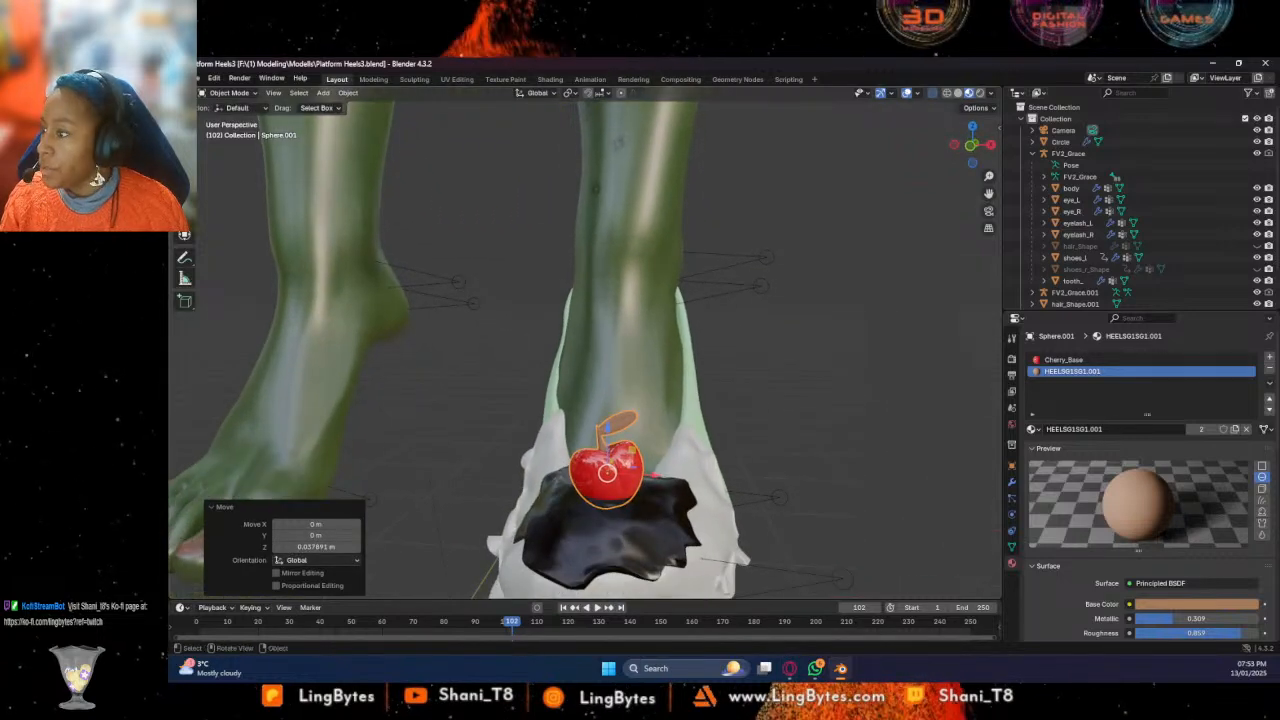
In Edit Mode, select the cherry's leaf with the stem tip and raise them about 0.021 m along Z
left_click(229, 92)
left_click(232, 121)
scroll(589, 371, "up", 3)
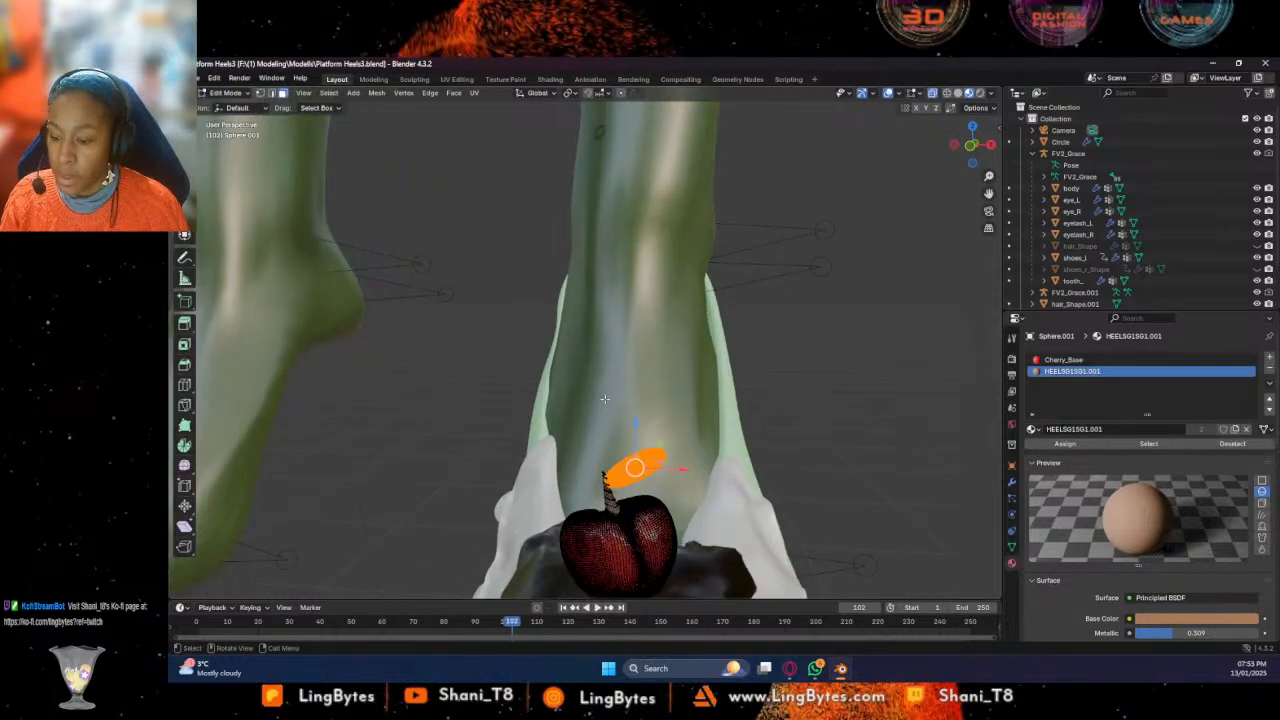
middle_click_drag(601, 374, 589, 306, "shift")
left_click_drag(533, 314, 734, 419)
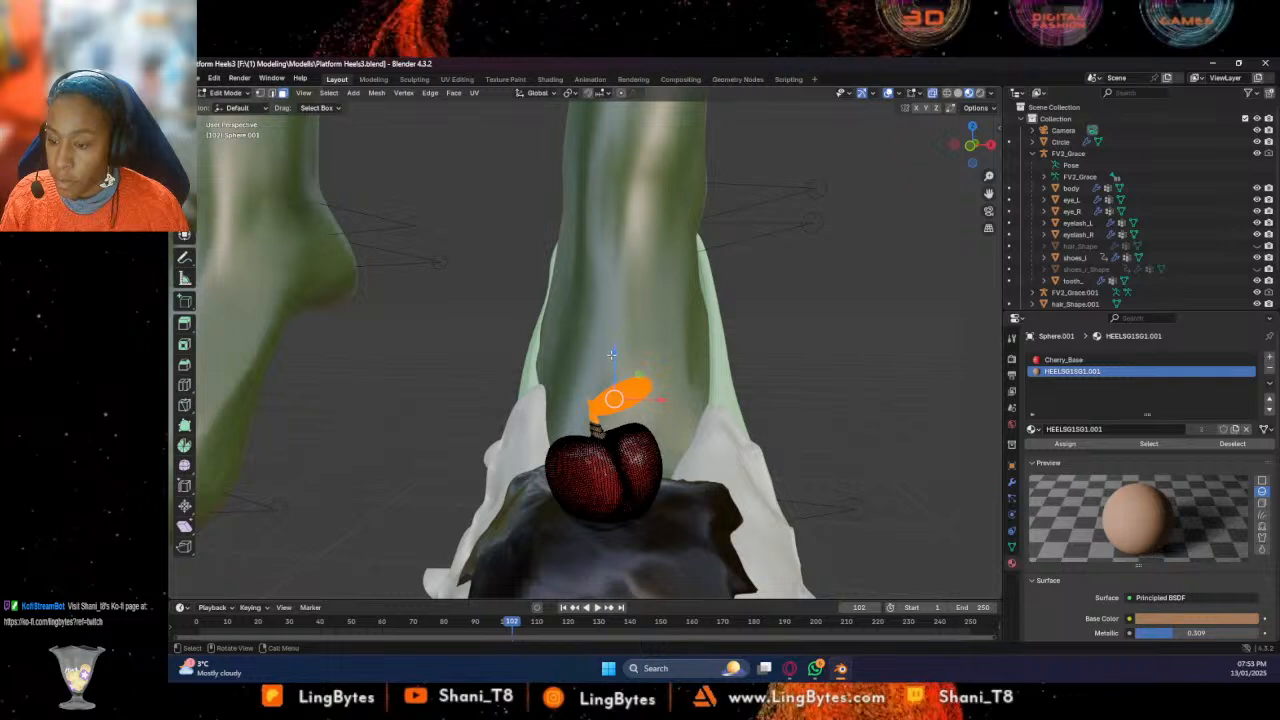
key("g")
key("z")
left_click(606, 347)
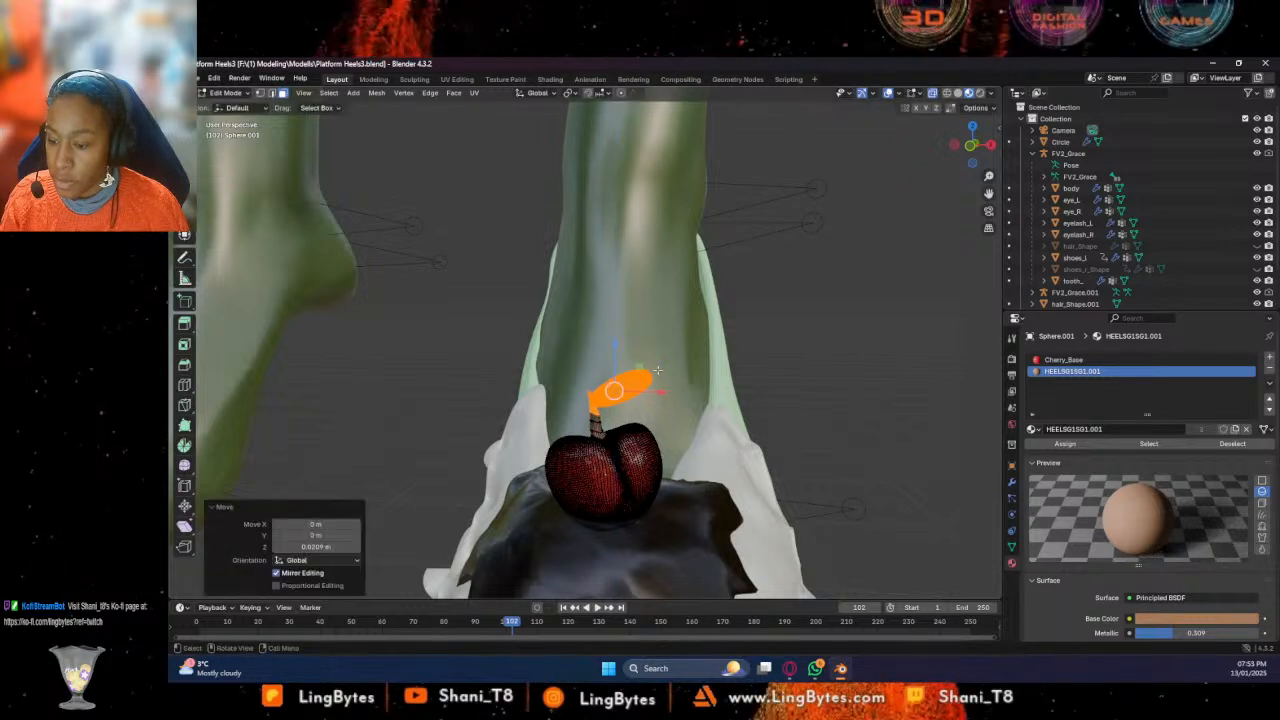
Shift the leaf and stem tip about 0.006 m along negative X and raise the leaf slightly along Z
key("g")
key("x")
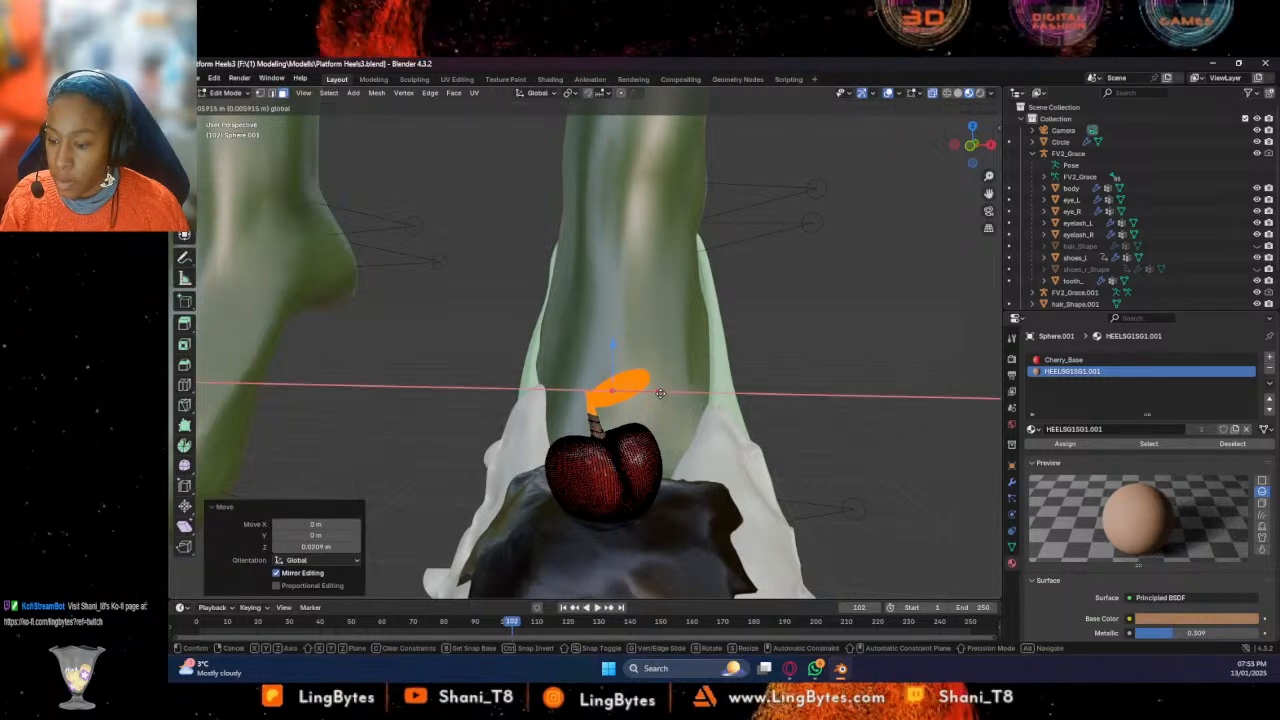
right_click(660, 394)
left_click_drag(521, 306, 693, 408)
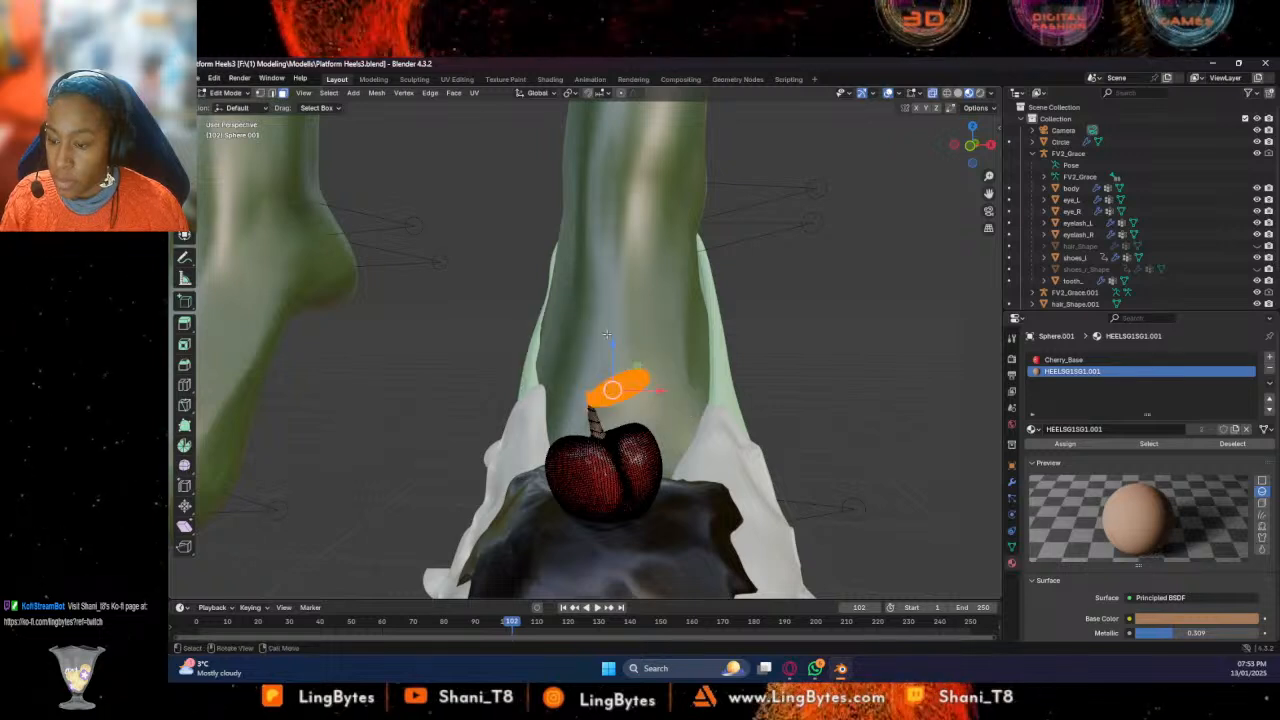
key("g")
key("z")
left_click(608, 335)
left_click(648, 427)
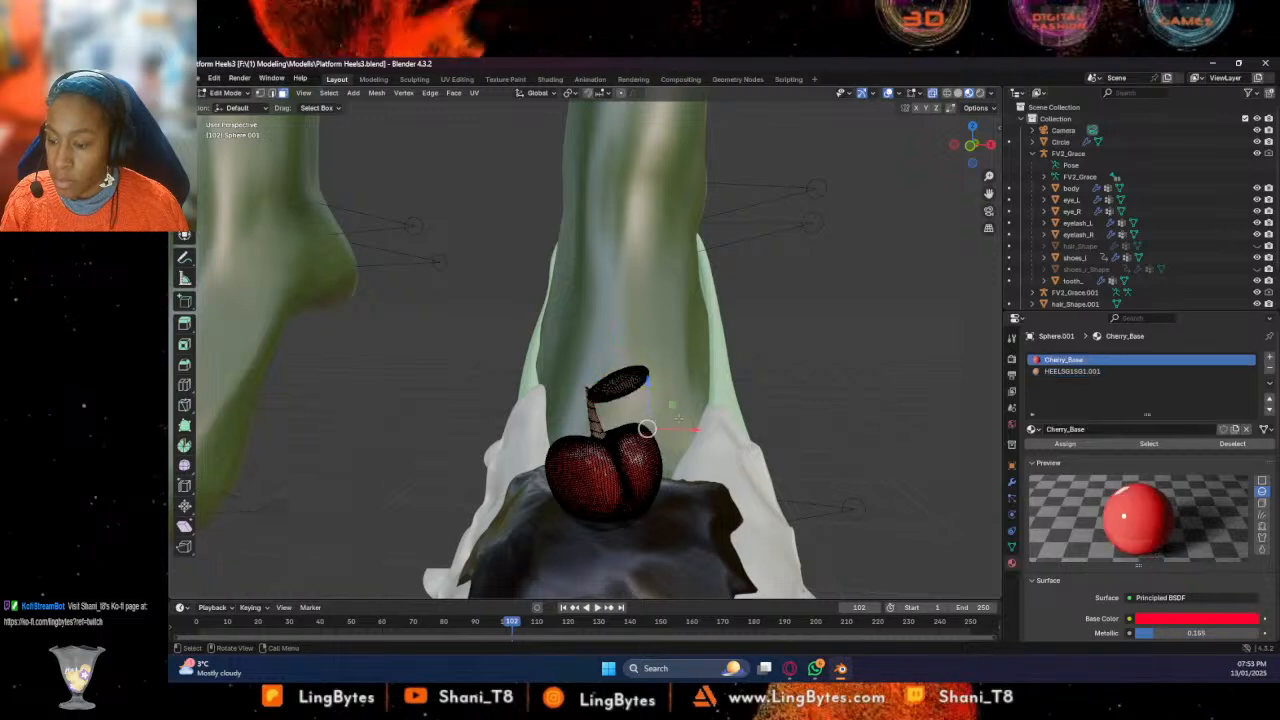
key("ctrl+z")
Rotate the leaf together with the stem tip about 5° around the global Y axis
left_click_drag(556, 349, 659, 415)
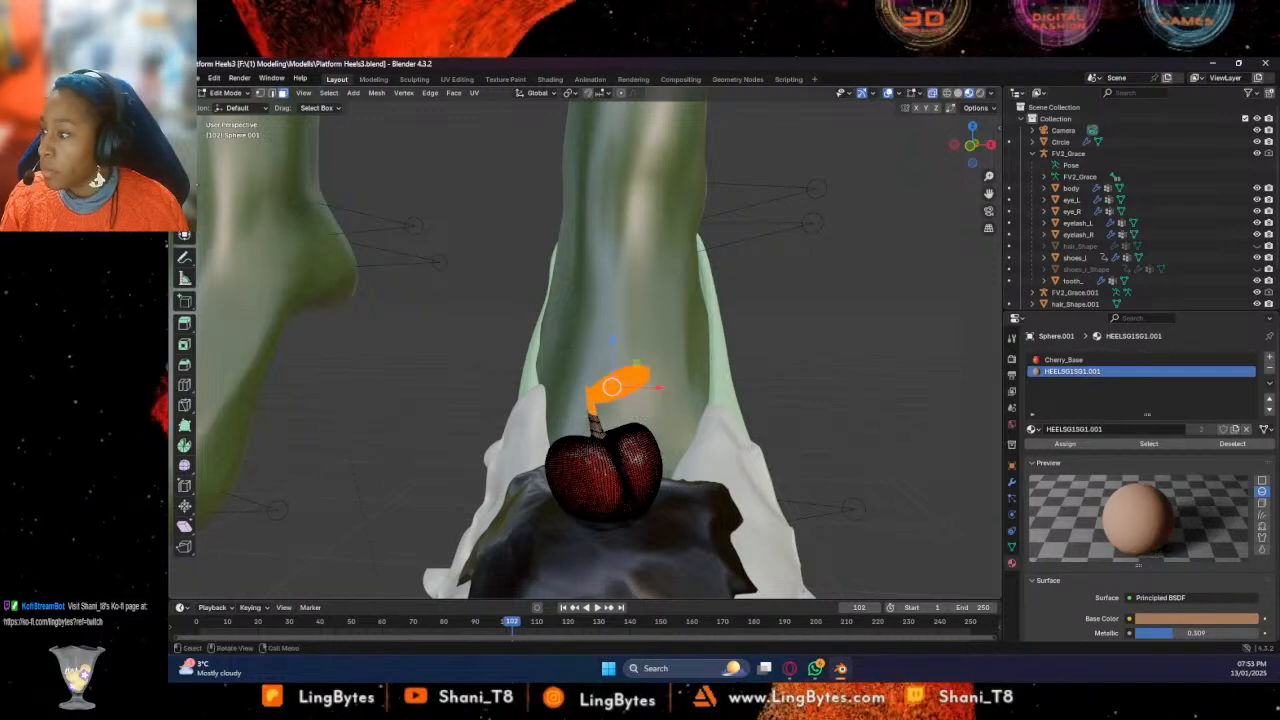
key("r")
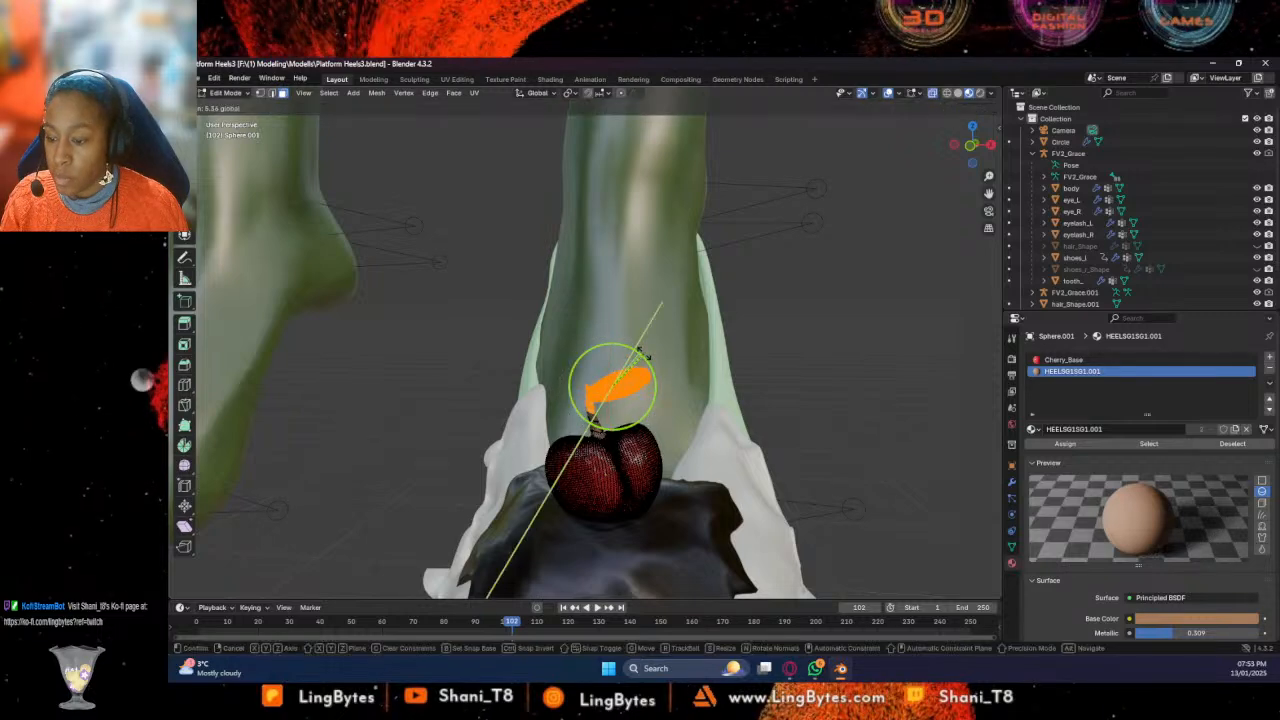
left_click(645, 352)
middle_click_drag(645, 352, 530, 340)
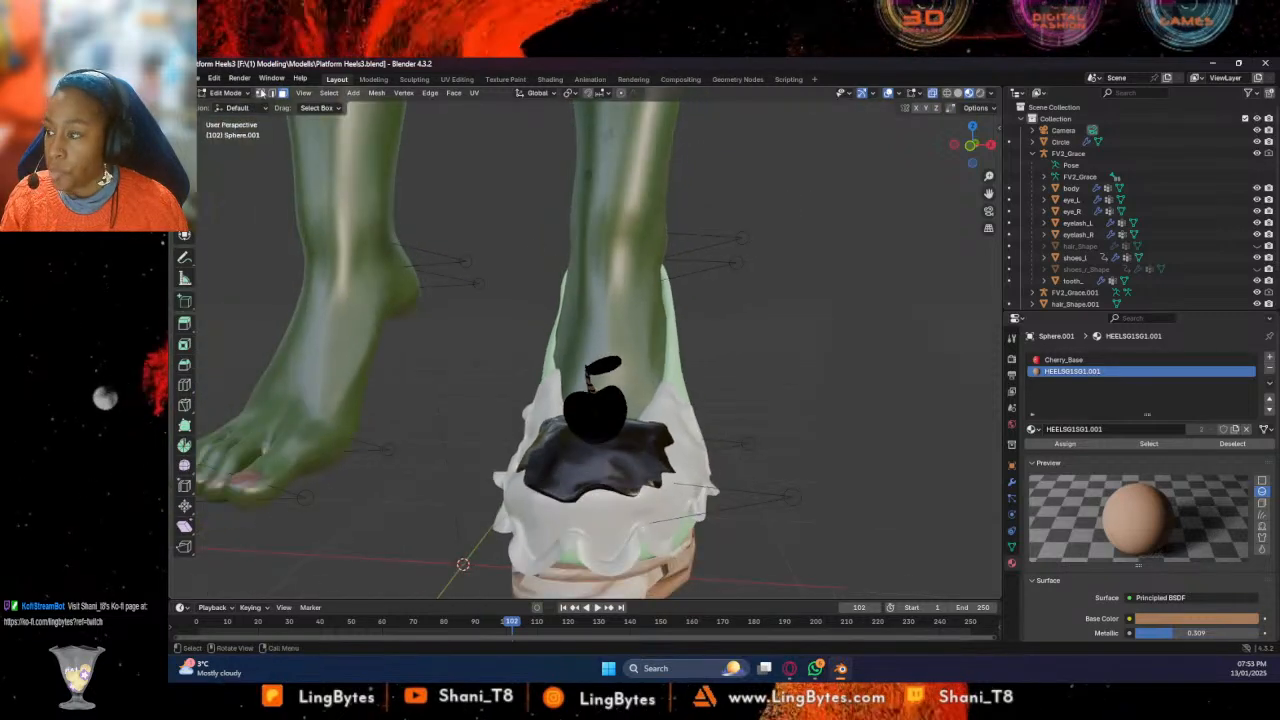
Return the cherry to Object Mode and save the Platform Heels3 file
left_click(229, 93)
left_click(232, 104)
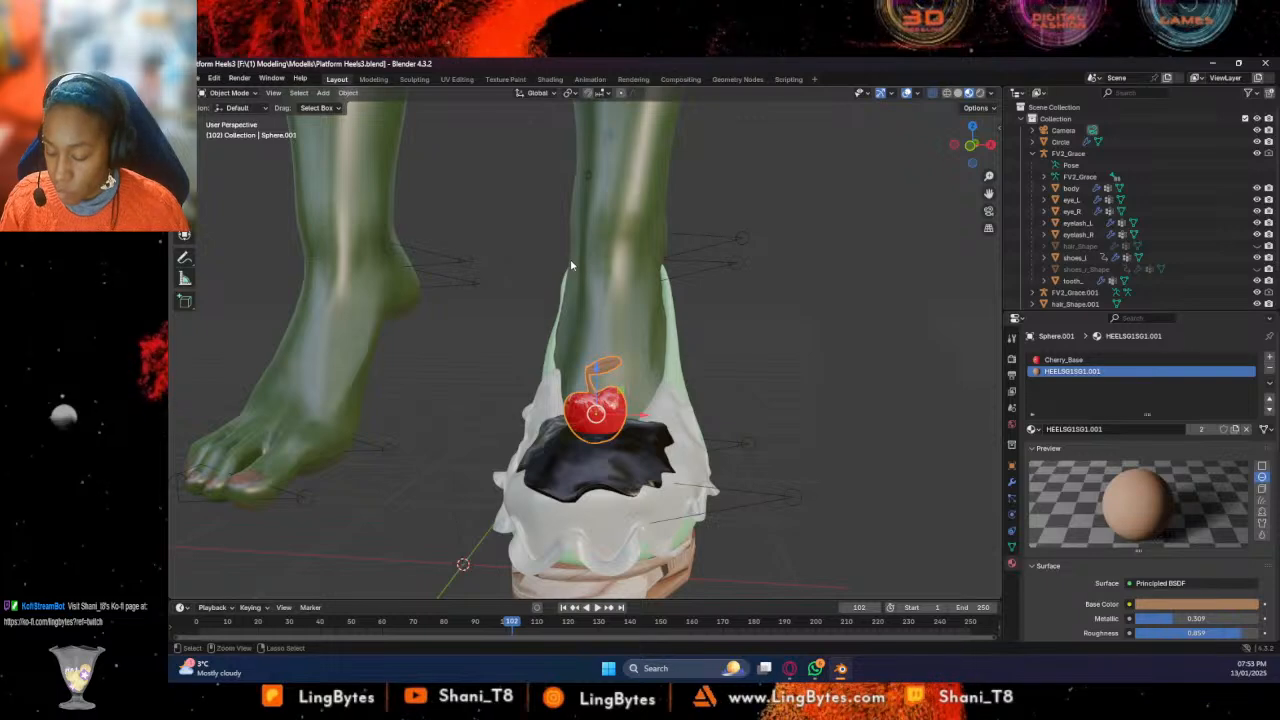
key("ctrl+s")
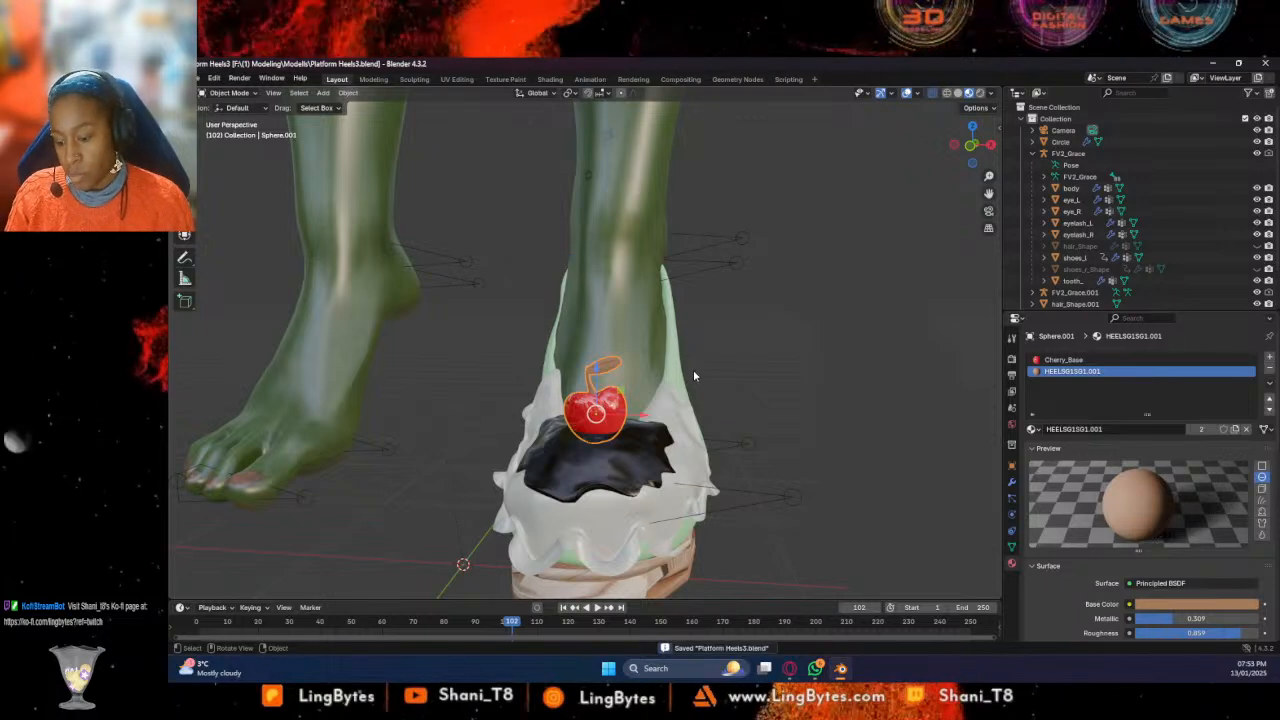
scroll(694, 370, "down", 5)
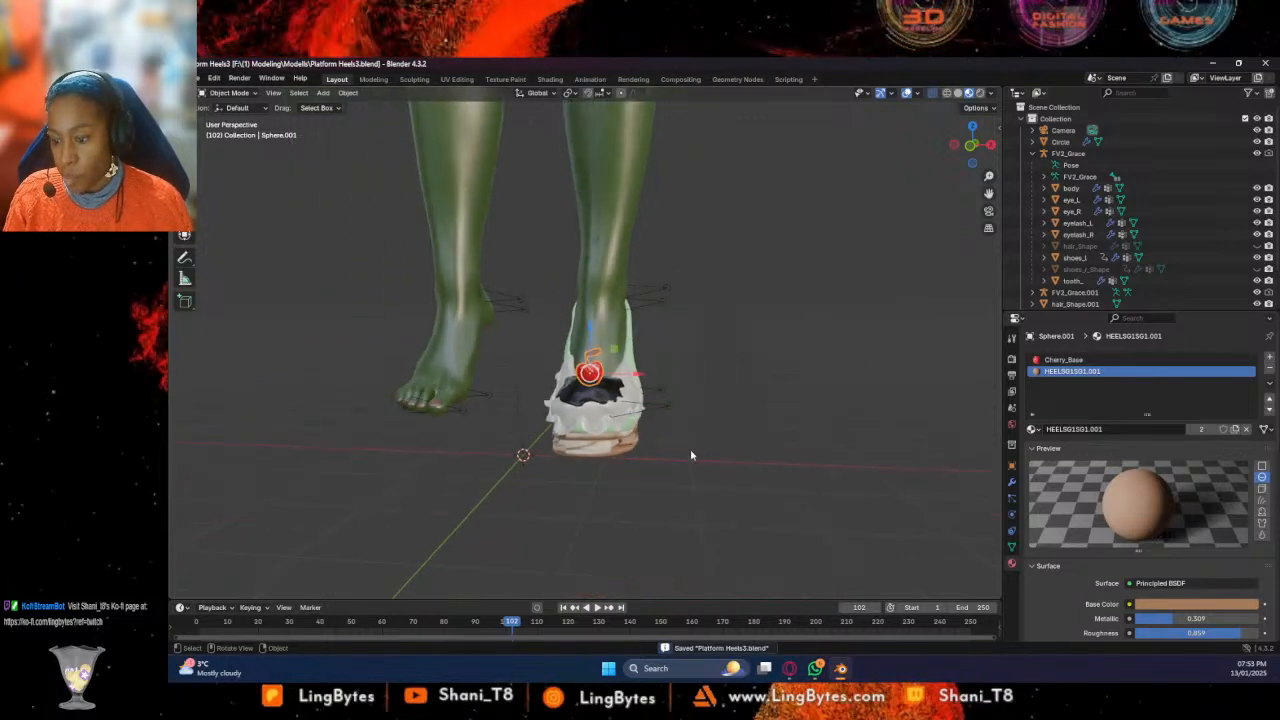
middle_click_drag(628, 465, 594, 489)
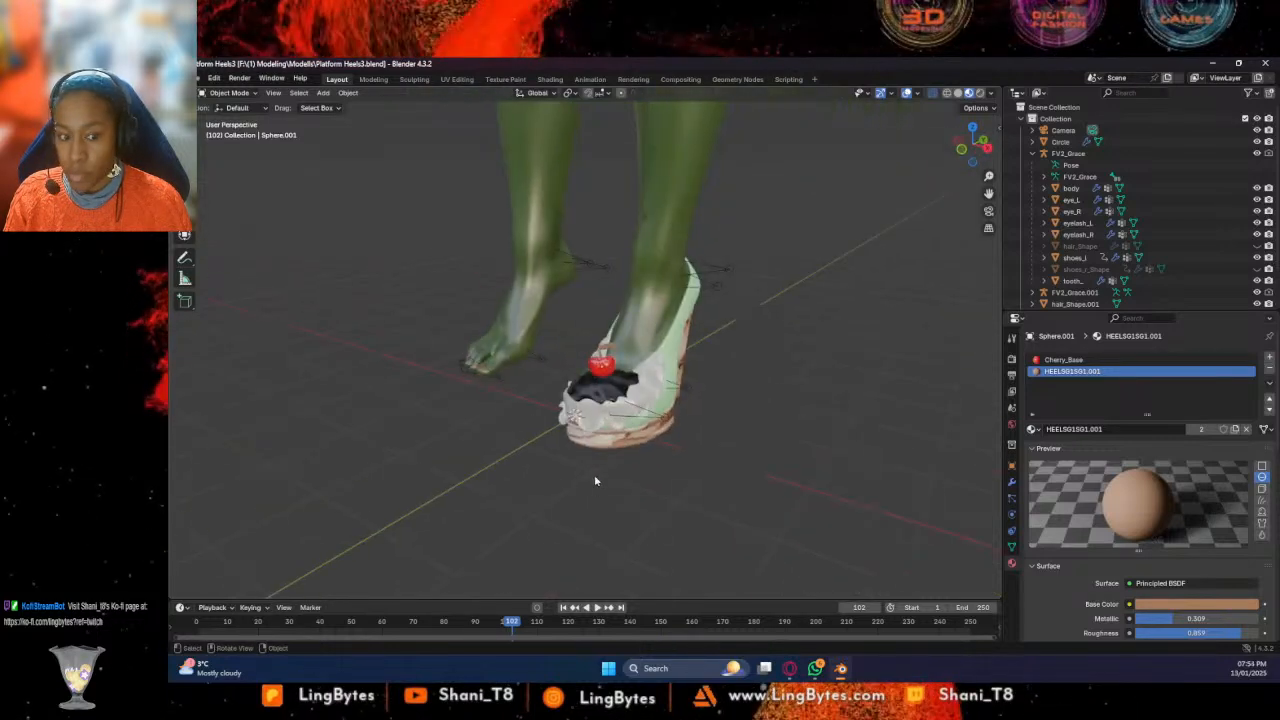
Select the whole linked dummy block in the left shoe's mesh and move it about 1.392 m along negative X over the shoe
left_click(655, 396)
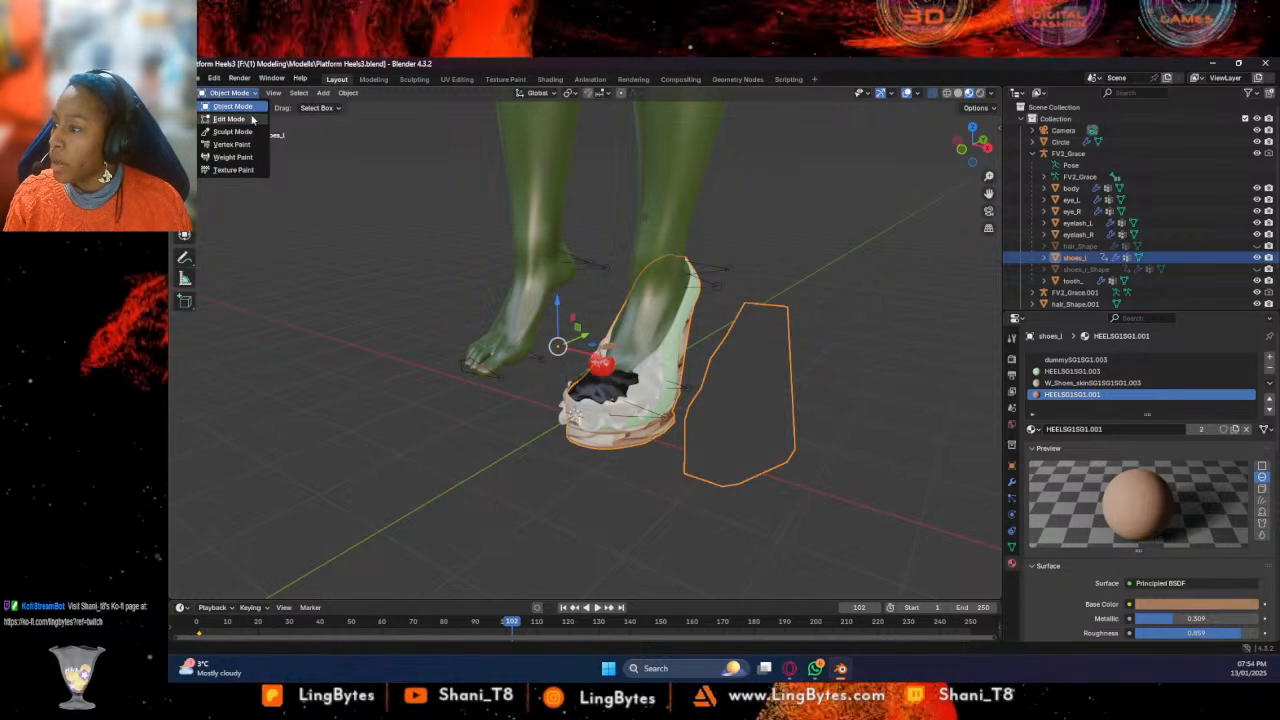
key("Tab")
left_click(751, 390)
left_click(803, 309)
left_click(732, 369)
left_click(328, 92)
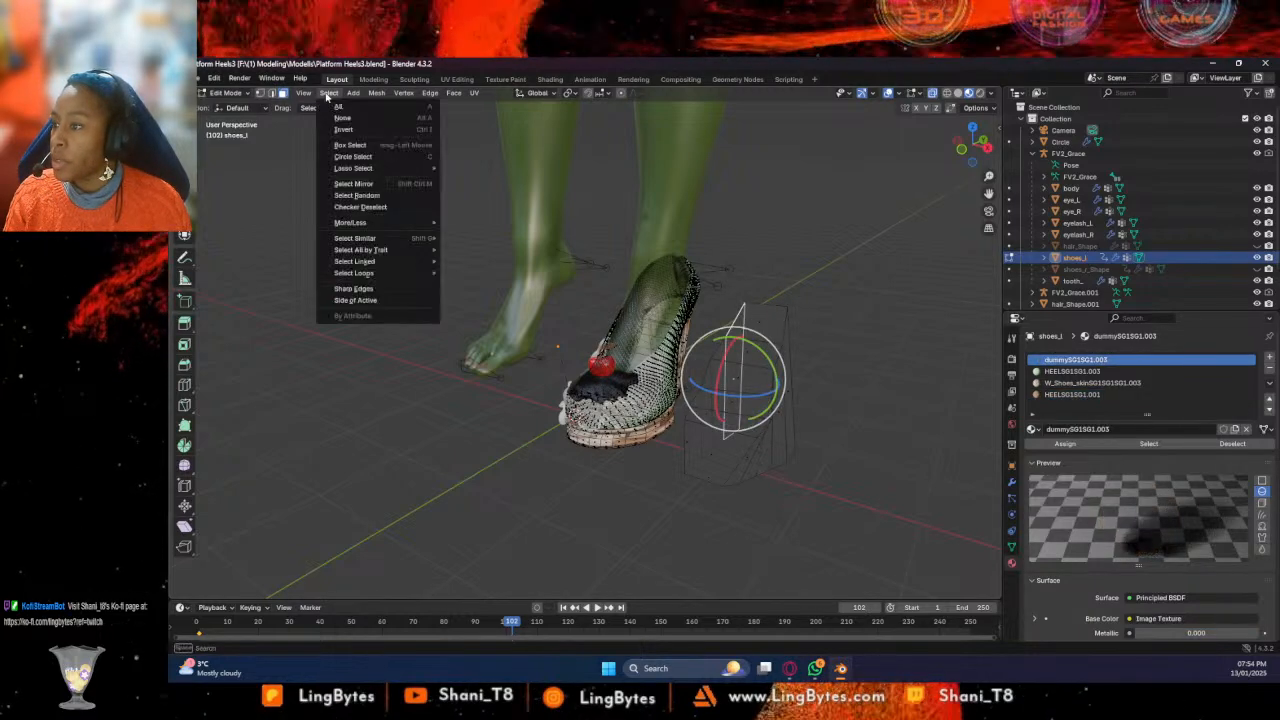
mouse_move(385, 259)
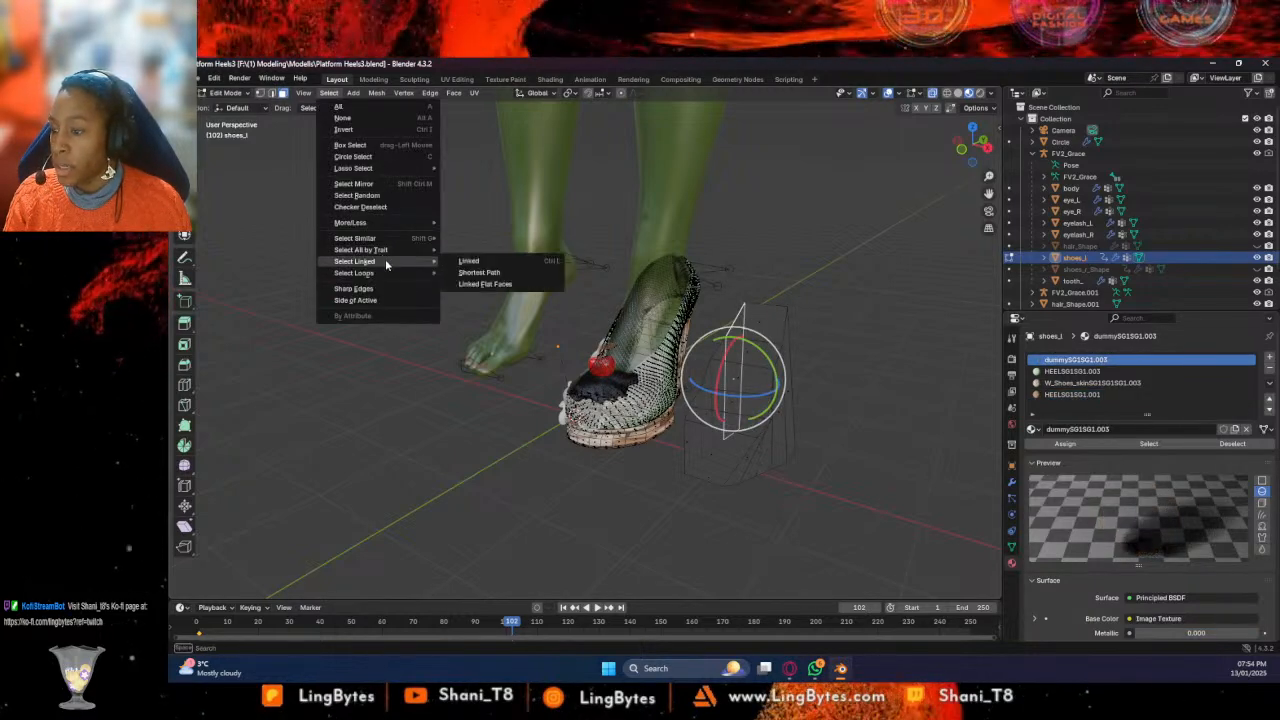
left_click(462, 261)
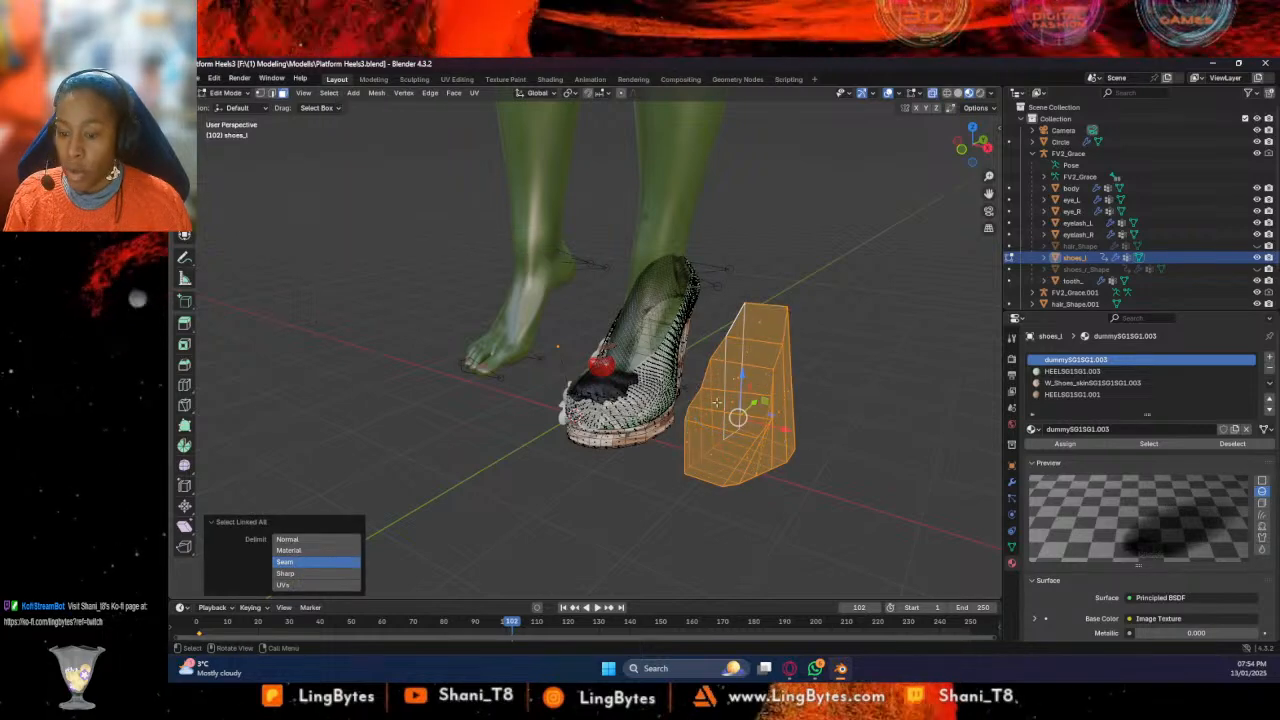
left_click_drag(788, 429, 635, 388)
Raise the dummy block's upper faces above the foot along Z, moving the rear one up about 0.10 m
middle_click_drag(635, 388, 565, 382)
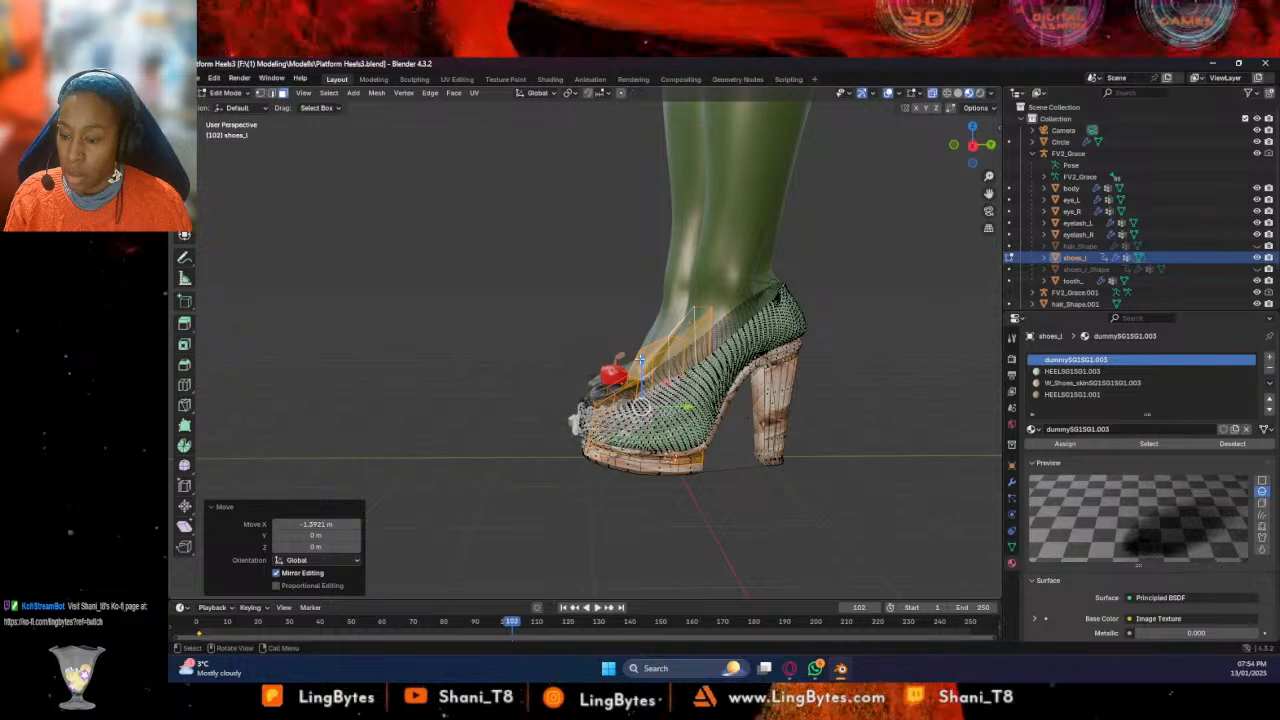
left_click(620, 383)
left_click(601, 395, "shift")
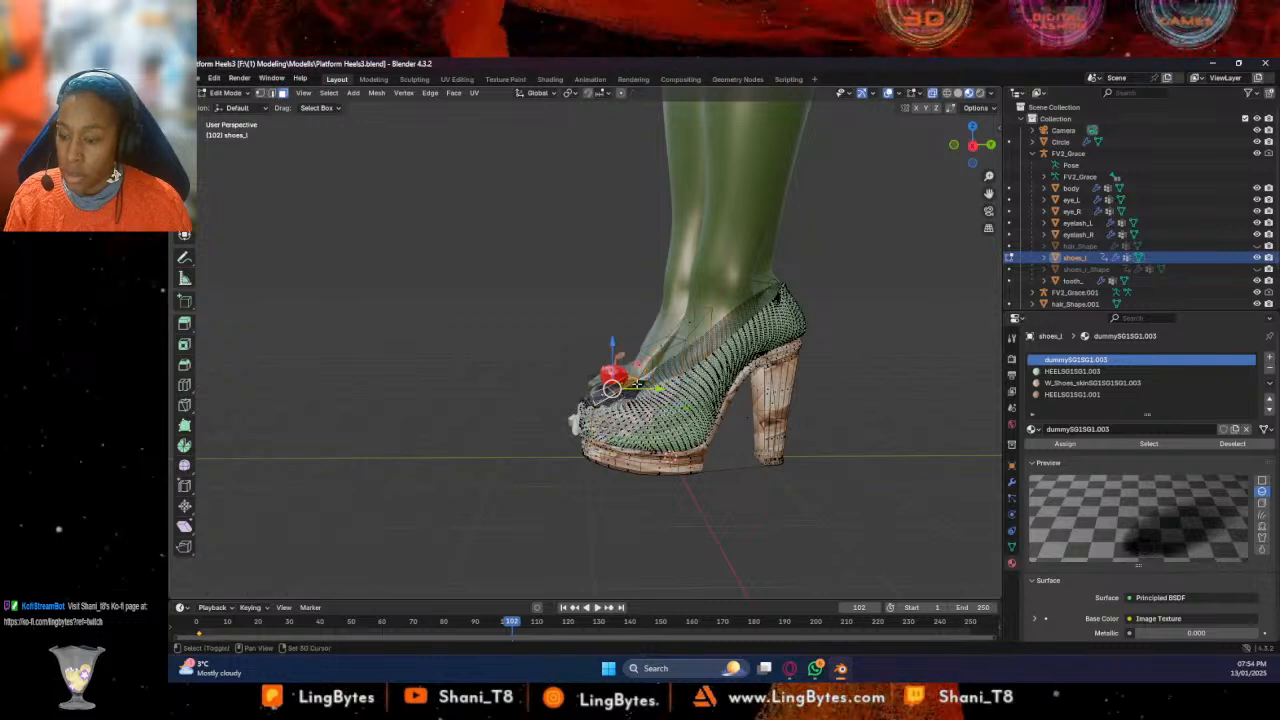
left_click_drag(610, 348, 660, 293)
left_click(660, 345)
scroll(703, 357, "up", 2)
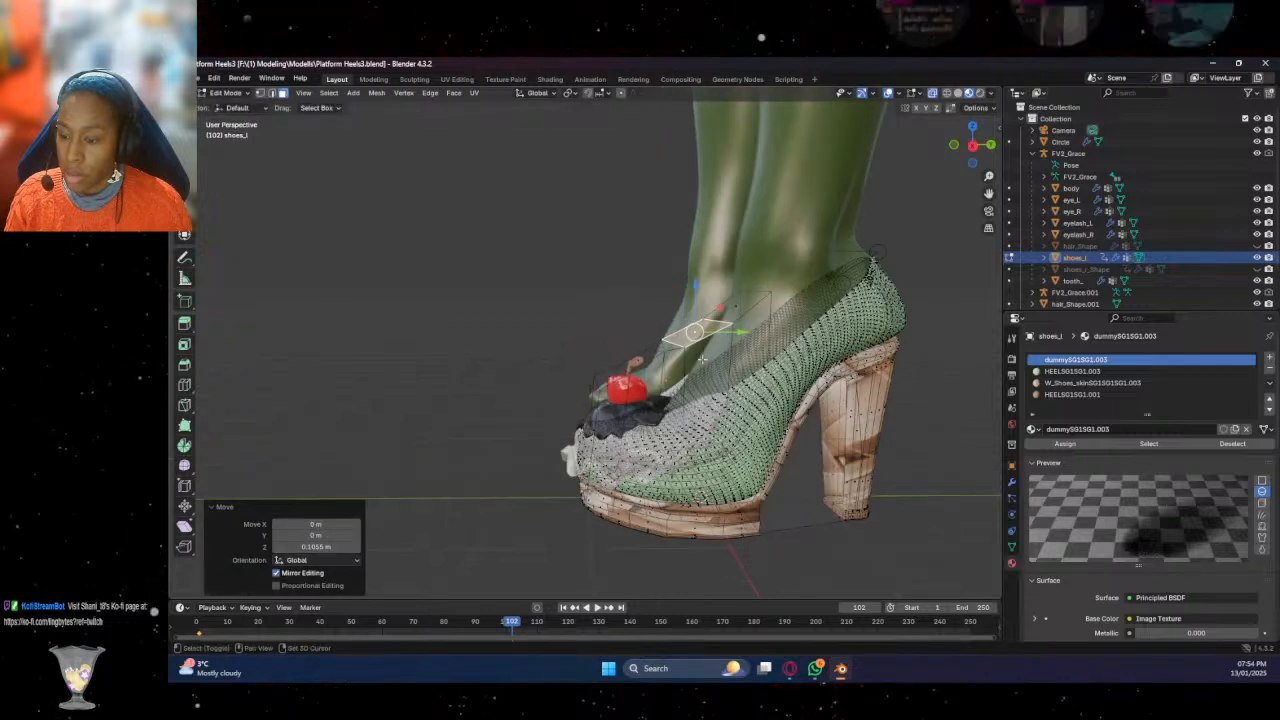
Shift the dummy block's front upper faces slightly forward along Y, lower them about 0.04 m along Z, and return to Object Mode
left_click(625, 367)
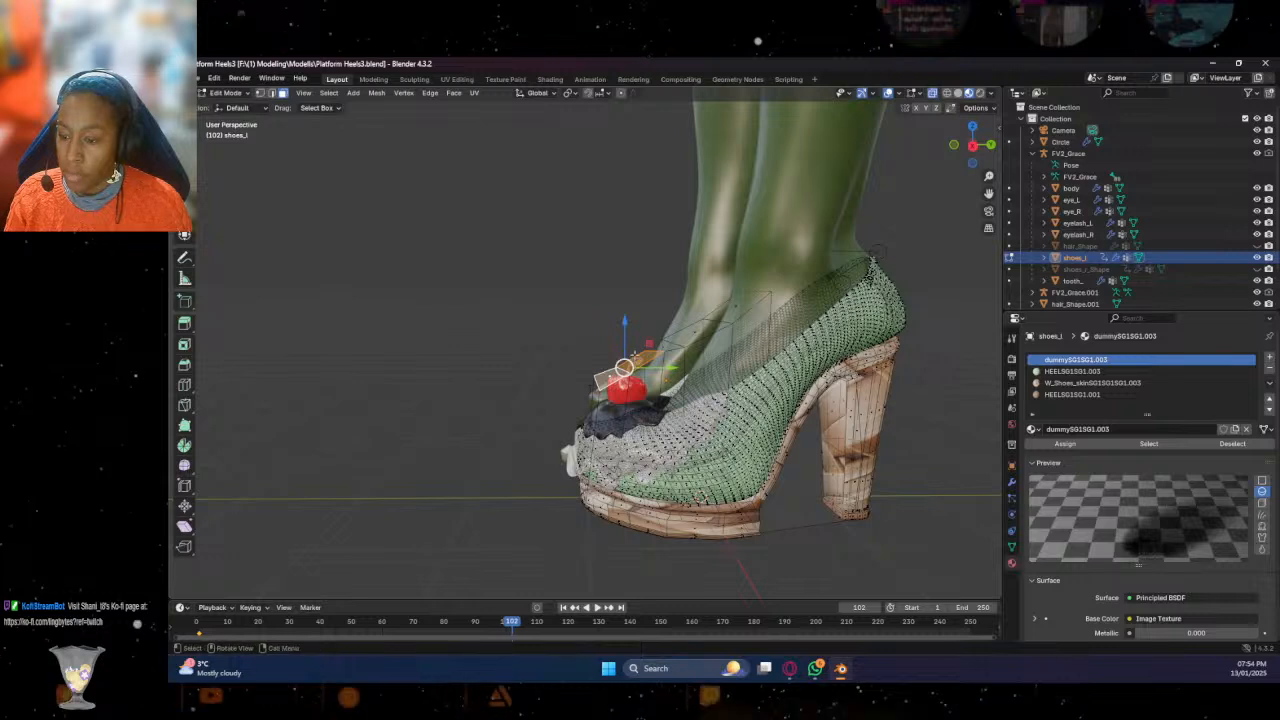
left_click_drag(625, 328, 624, 322)
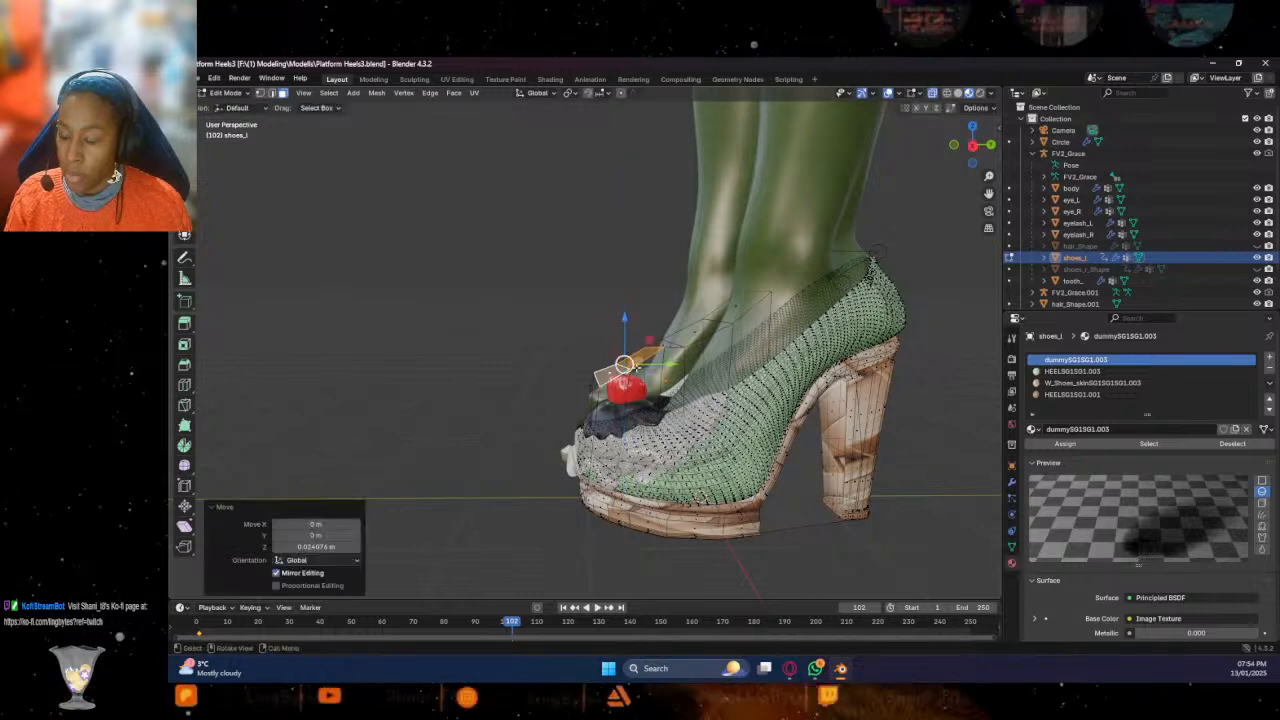
left_click_drag(667, 364, 656, 366)
left_click_drag(614, 320, 614, 327)
middle_click_drag(665, 330, 684, 376)
middle_click_drag(620, 299, 664, 345)
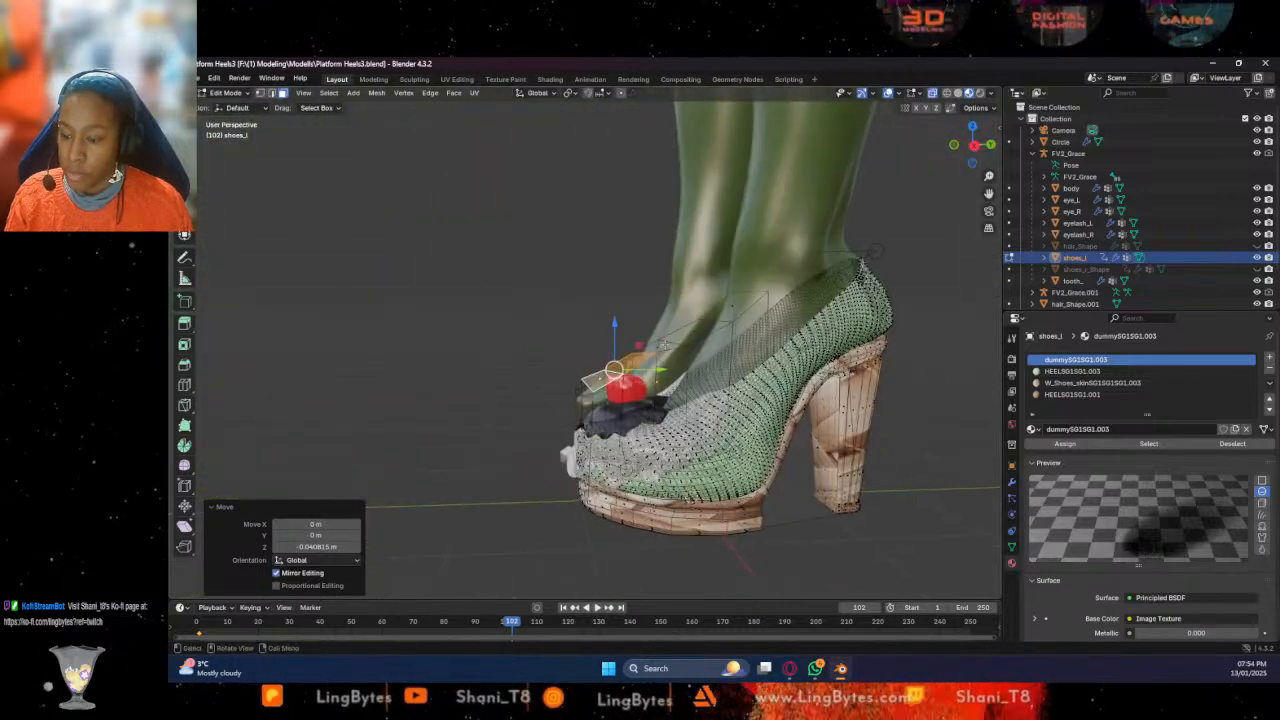
left_click(588, 418)
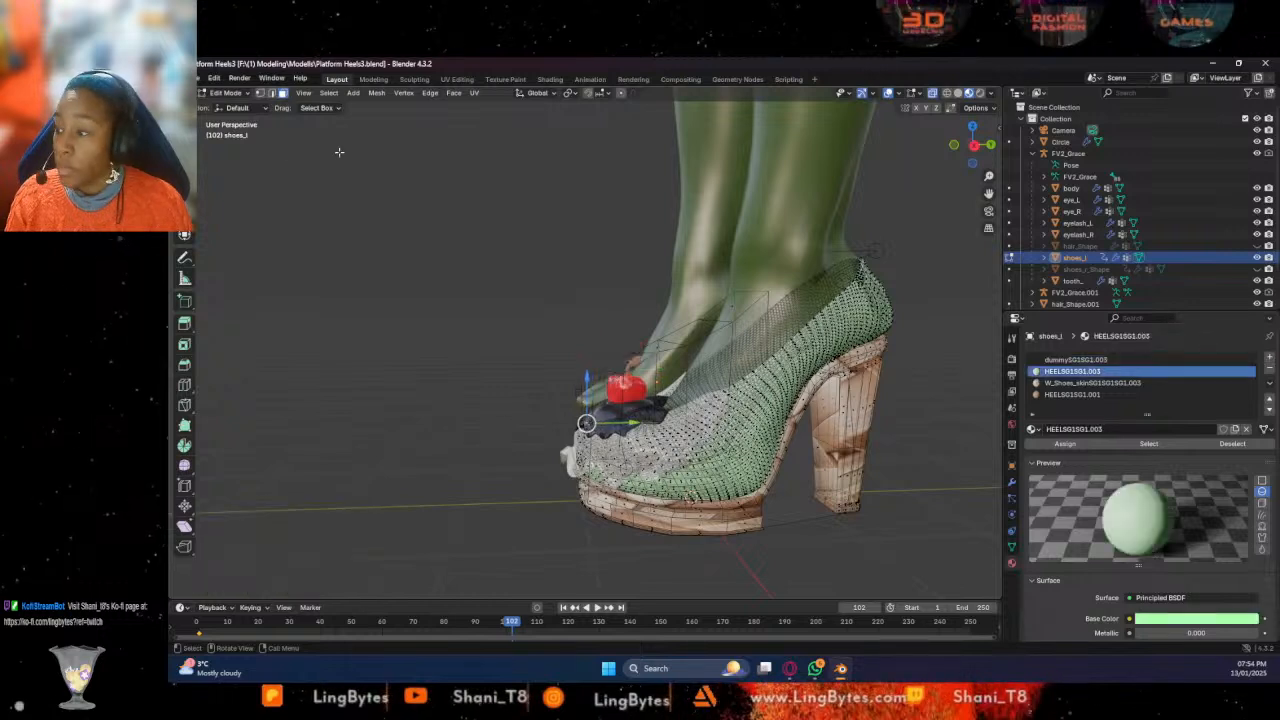
left_click(226, 93)
left_click(231, 107)
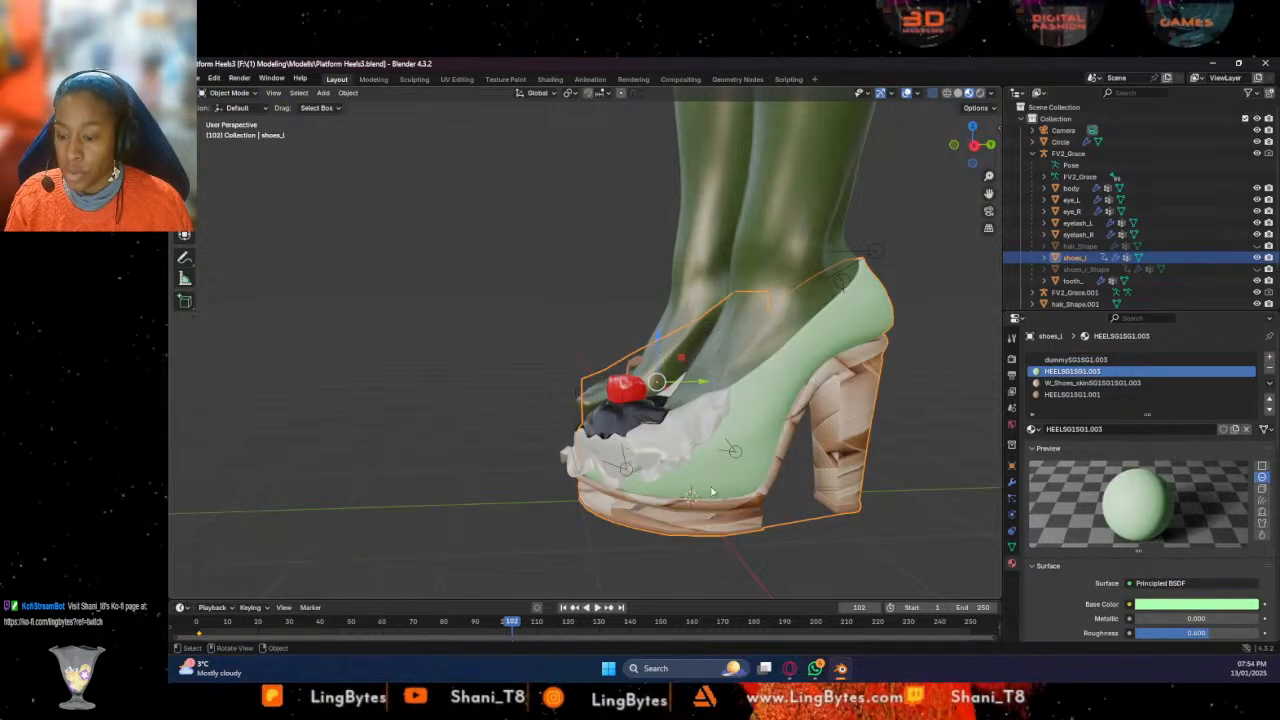
Select the cherry, the dark topping and the left shoe together
middle_click_drag(732, 432, 796, 439)
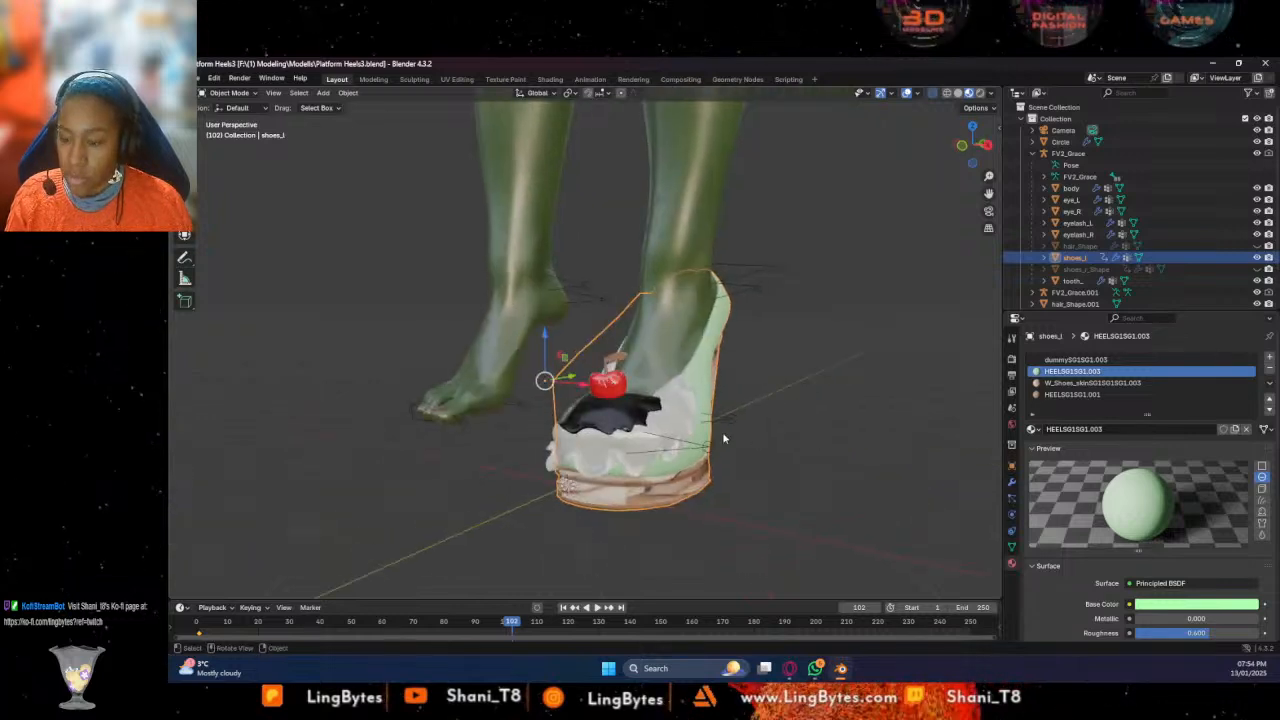
left_click(531, 381)
scroll(1100, 275, "down", 2)
left_click(1070, 298)
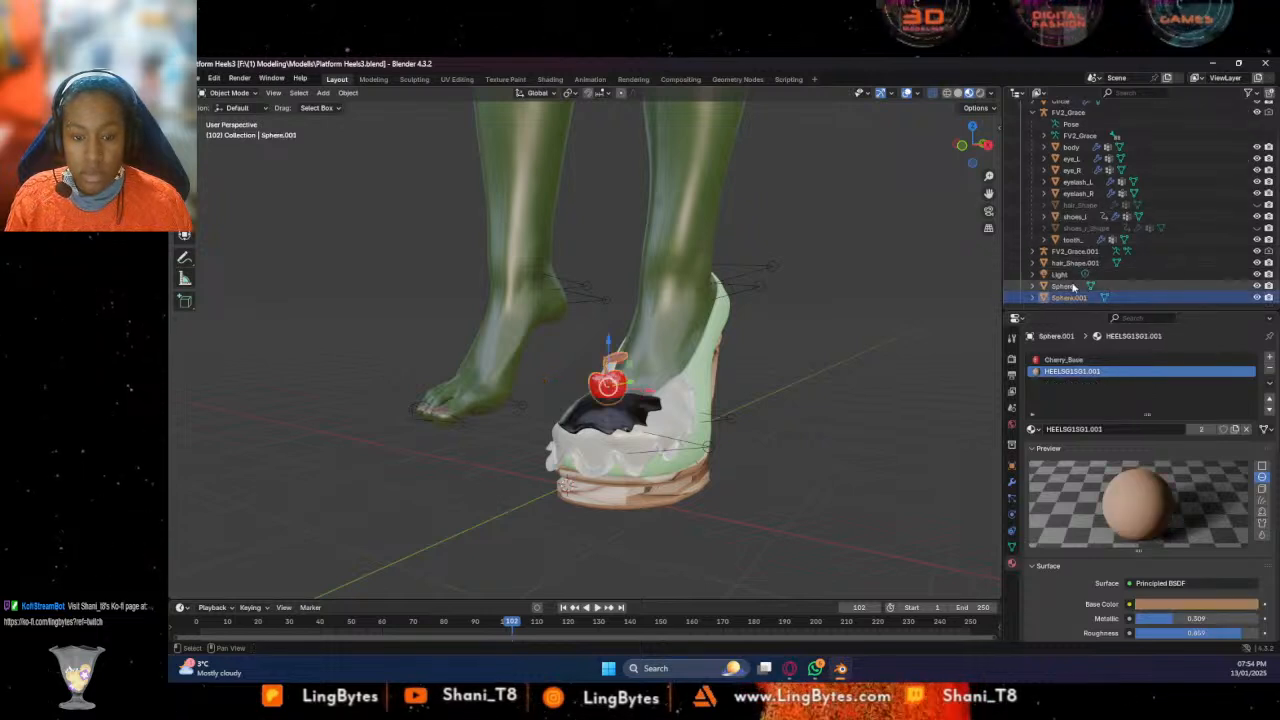
left_click(1062, 286, "shift")
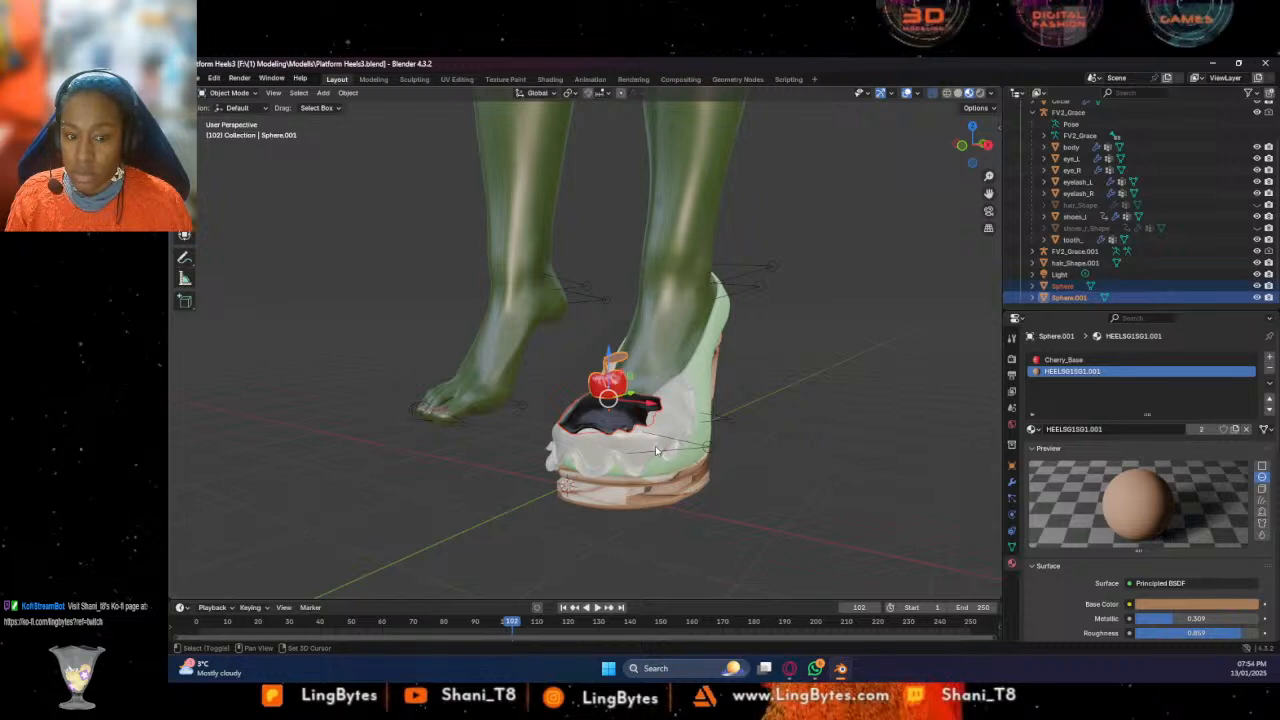
left_click(626, 467, "shift")
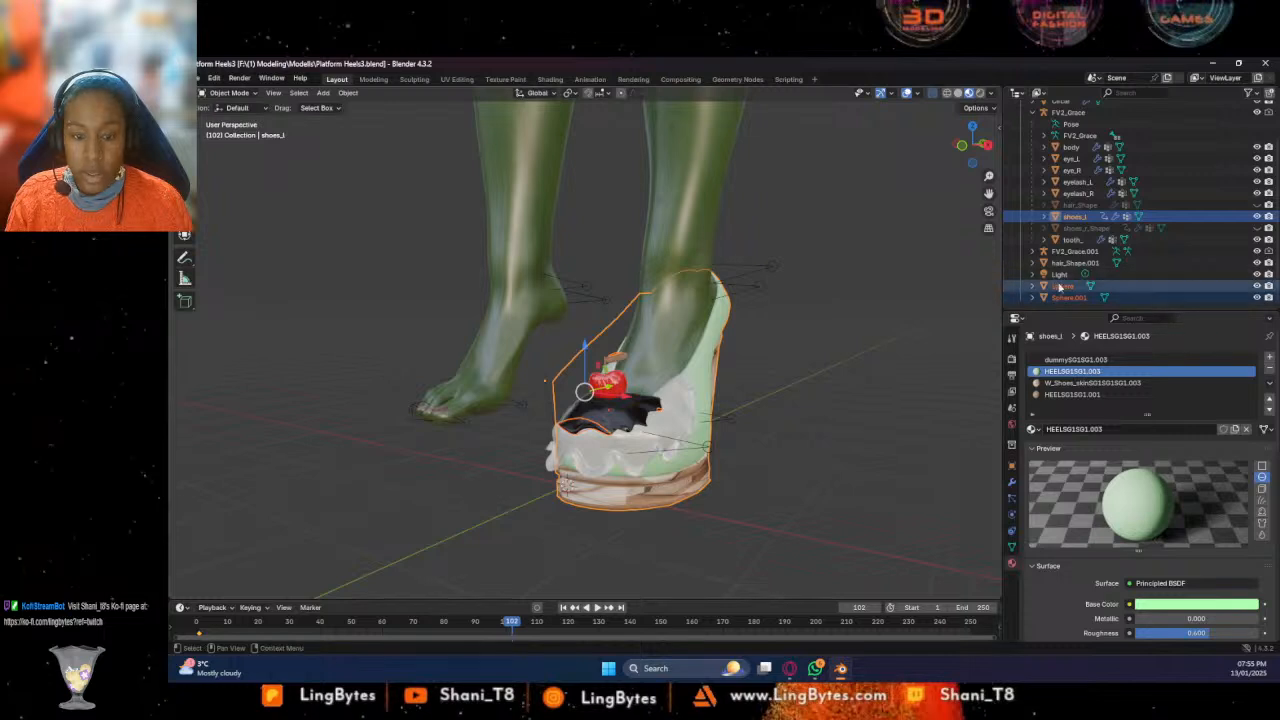
Toggle the visibility of the cherry and the dark topping to identify which object is which
left_click(1070, 298)
left_click(1257, 298)
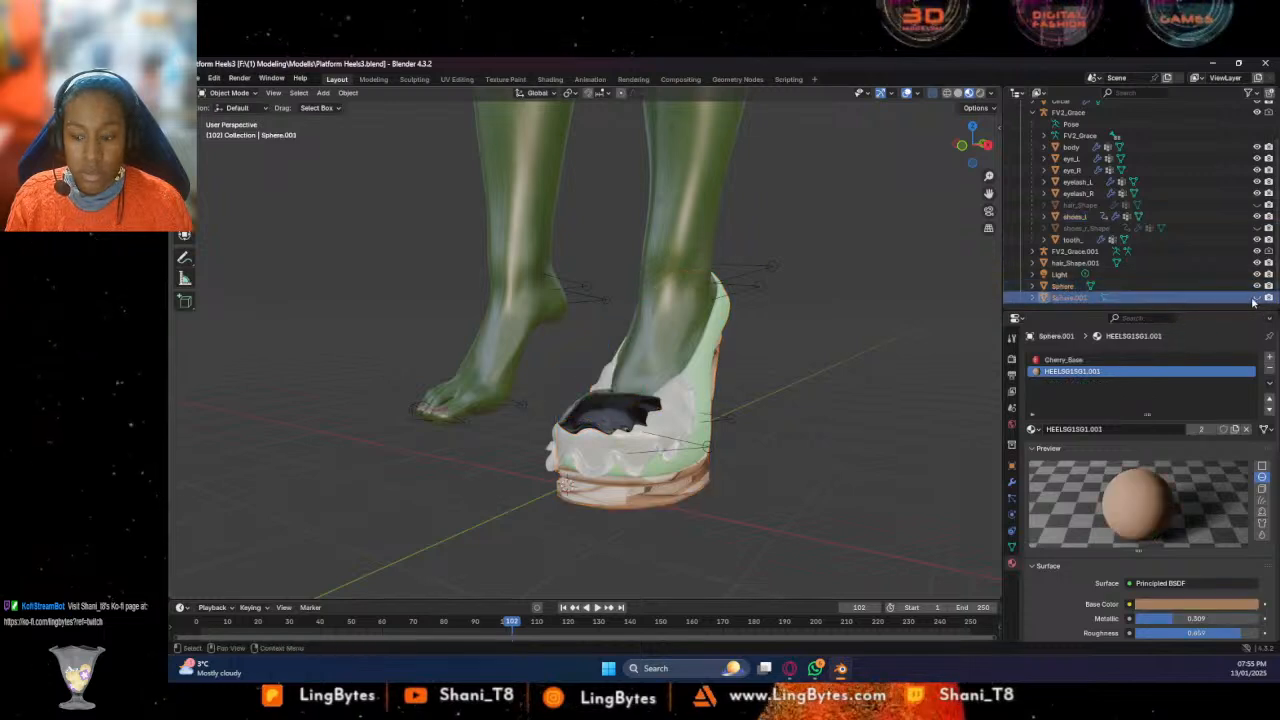
left_click(1257, 286)
left_click(1257, 286)
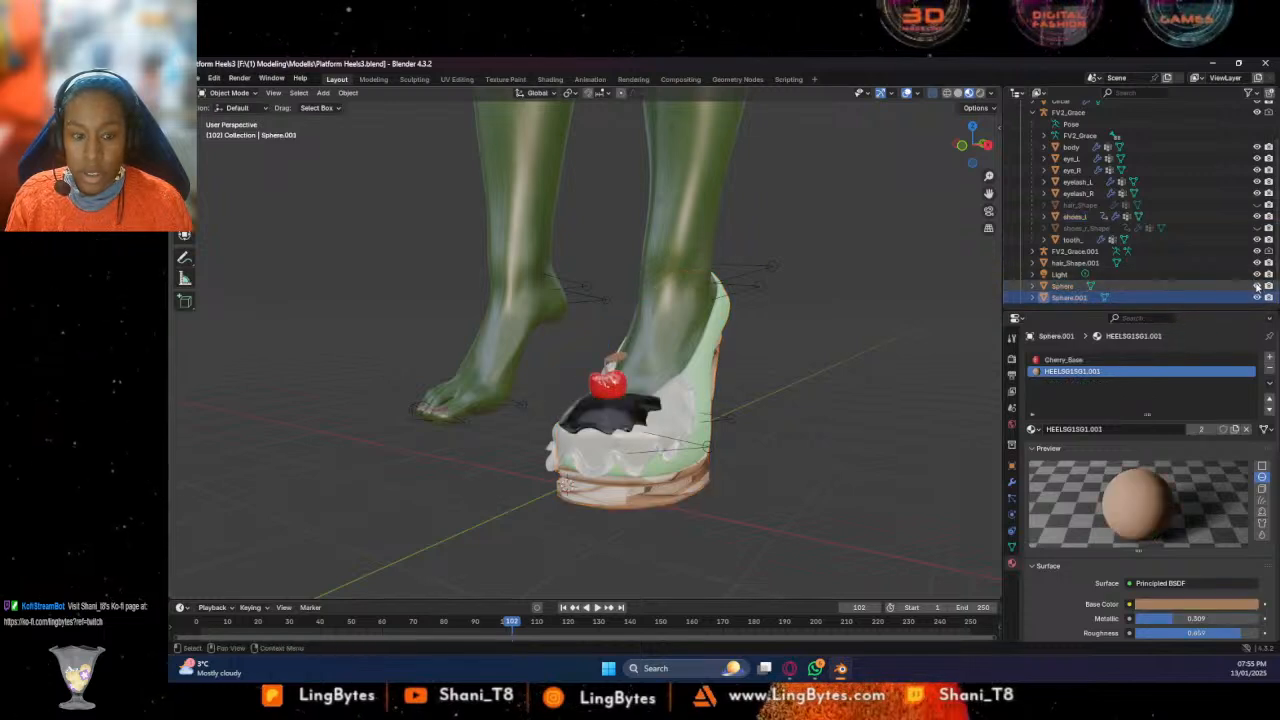
Show the white cream topping again and apply its Solidify modifier
scroll(1095, 248, "up", 3)
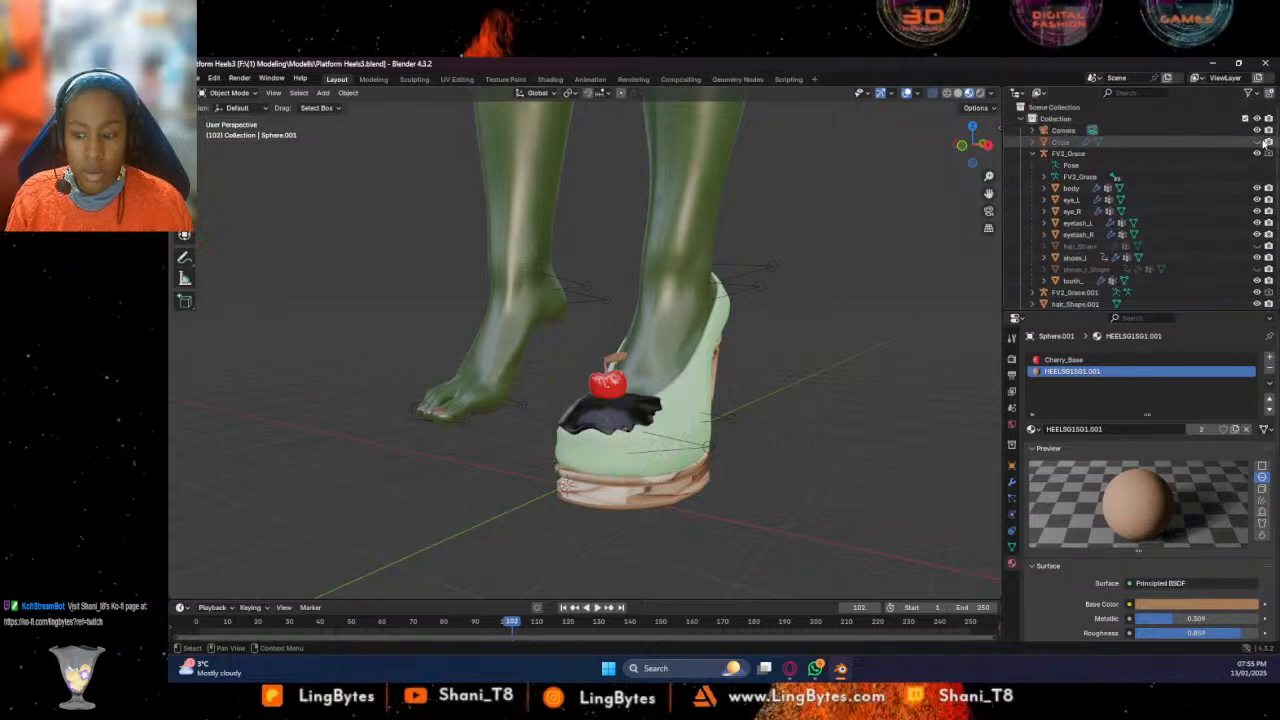
left_click(1011, 481)
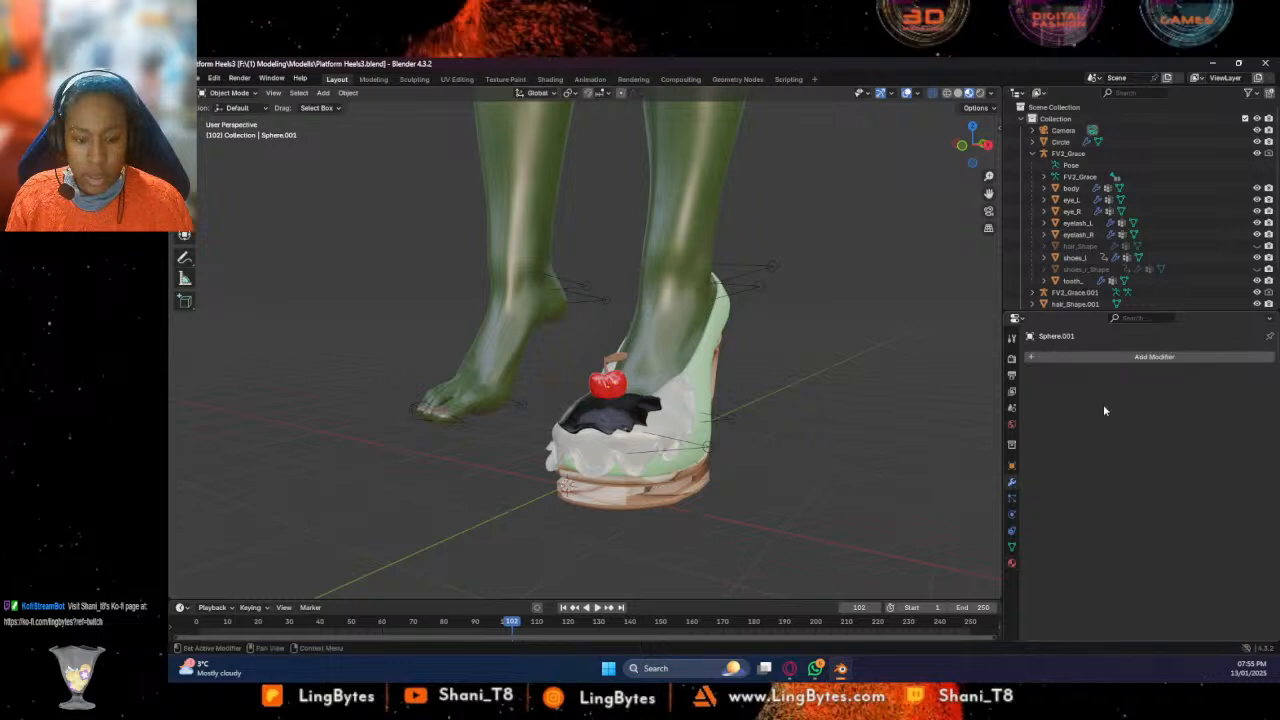
left_click(1062, 142)
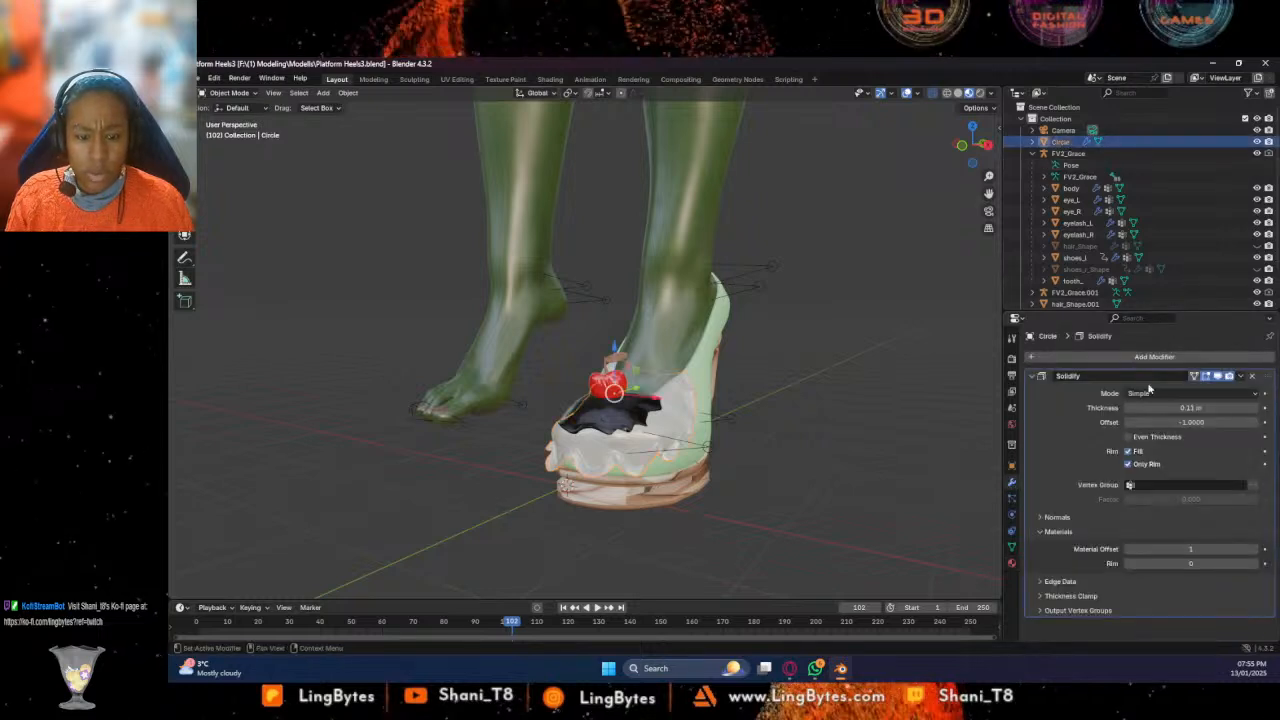
left_click(1240, 376)
left_click(1200, 390)
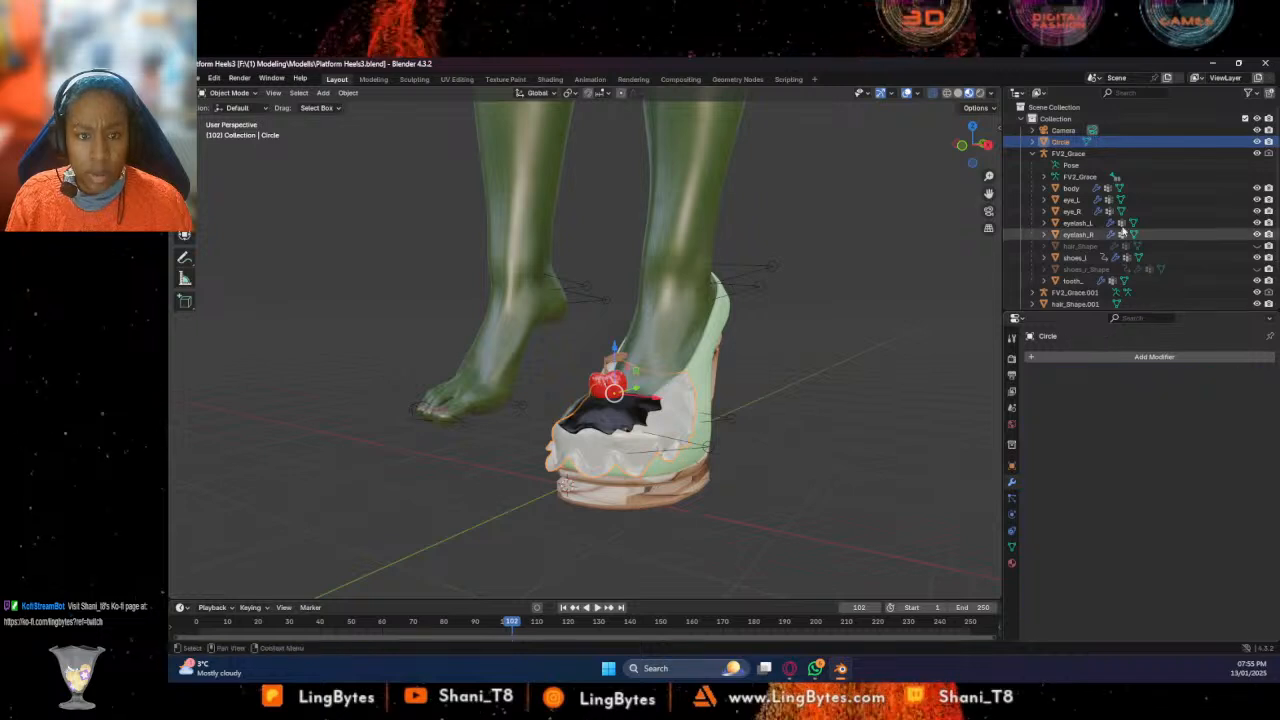
scroll(1128, 243, "down", 2)
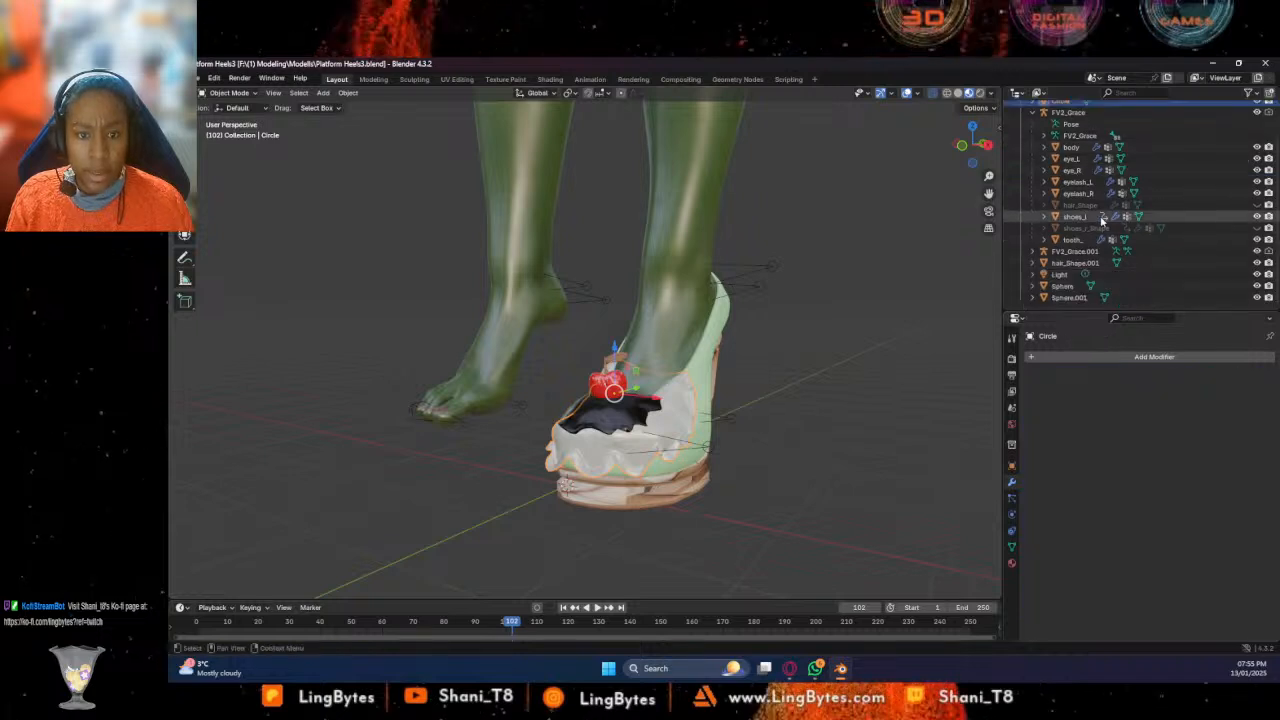
left_click(1072, 288)
scroll(1072, 250, "up", 2)
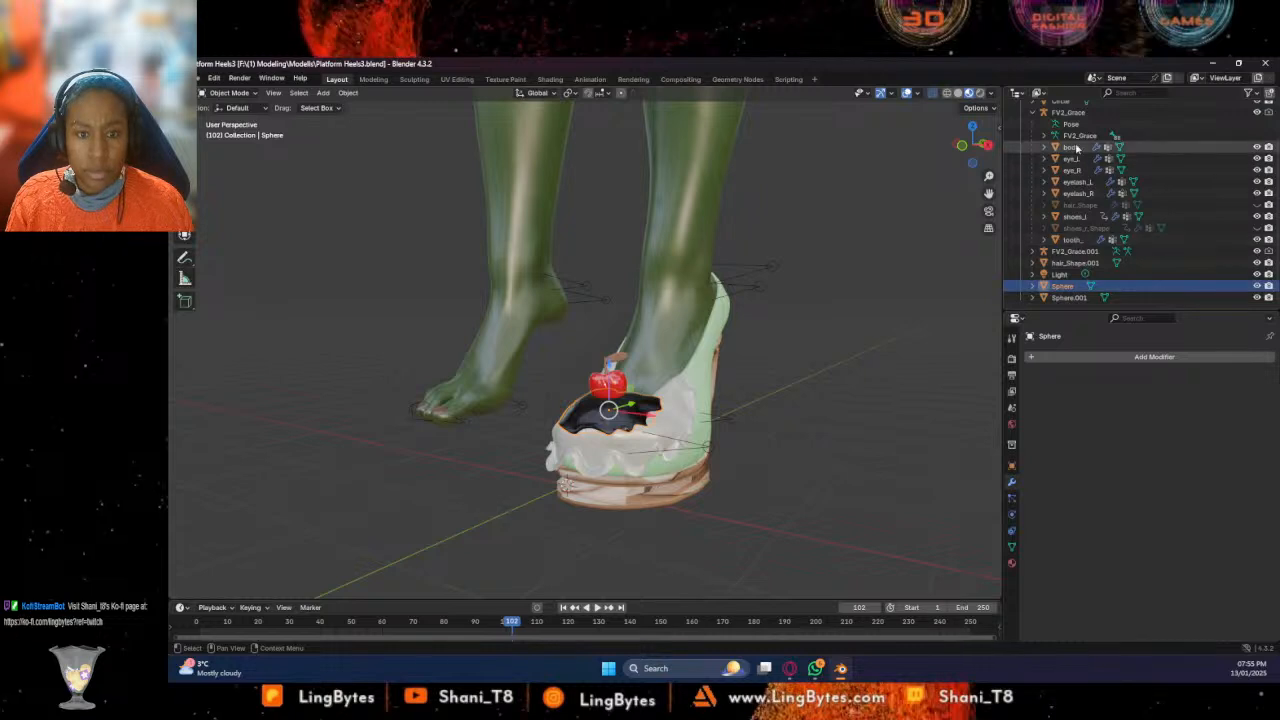
scroll(1068, 290, "down", 2)
left_click(1066, 298)
left_click(1062, 286, "ctrl")
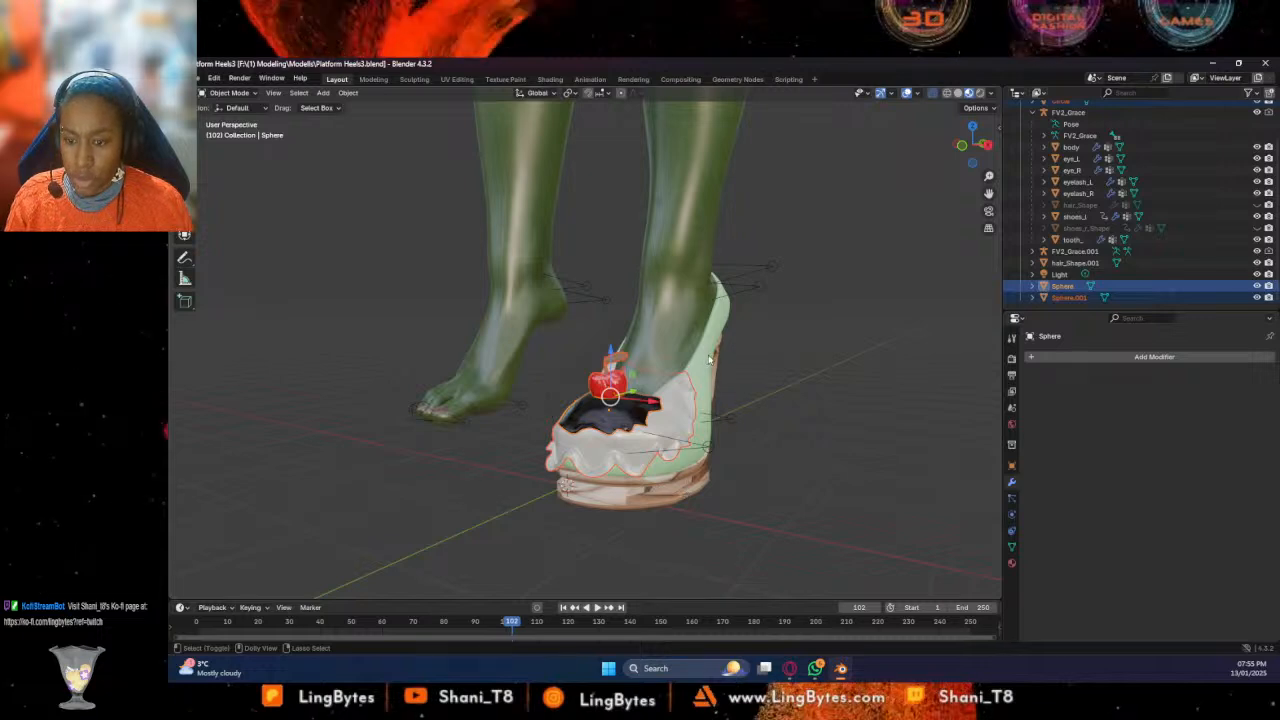
left_click(1073, 218, "ctrl")
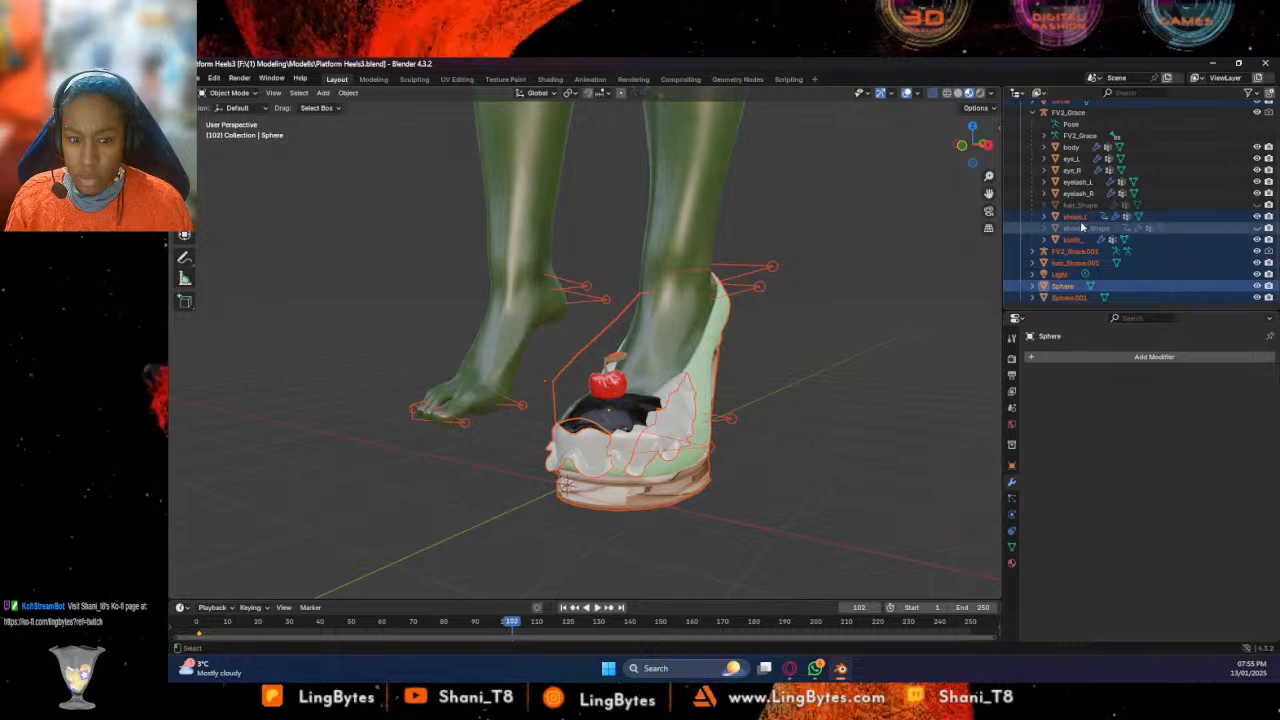
left_click(680, 511)
left_click(617, 382)
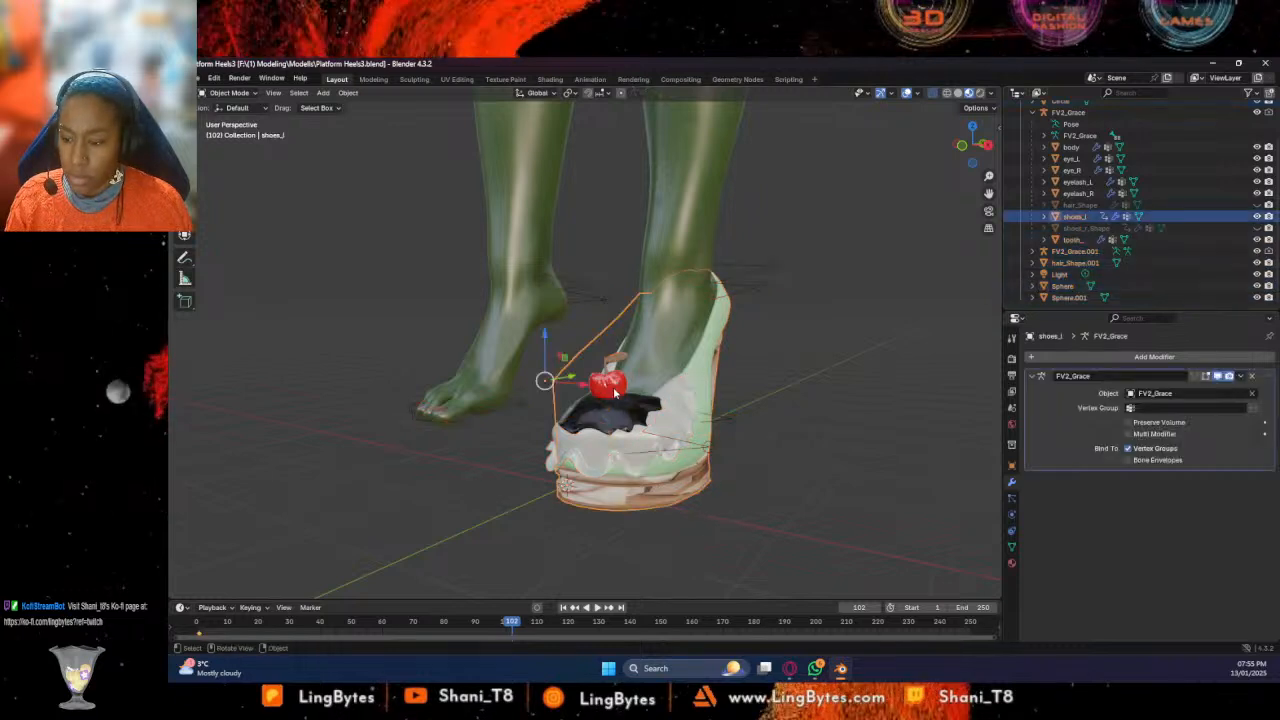
left_click(1067, 299)
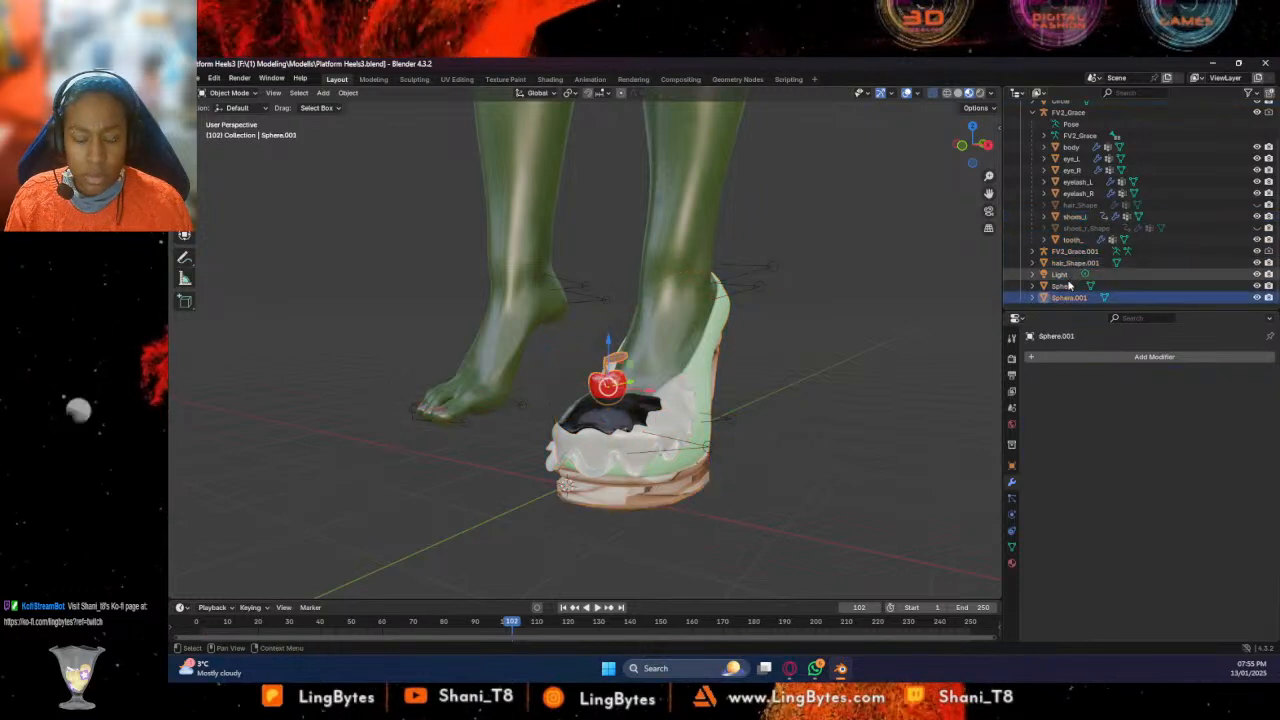
left_click(1070, 287, "ctrl")
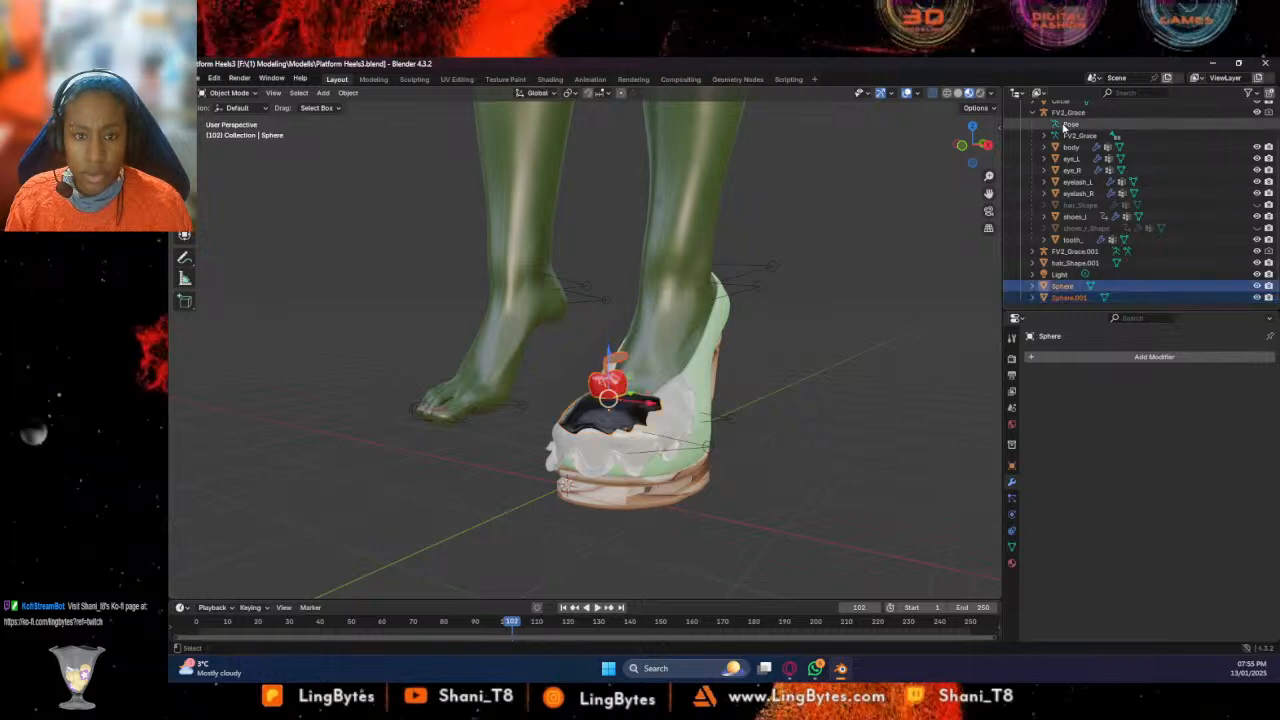
left_click(1066, 103, "ctrl")
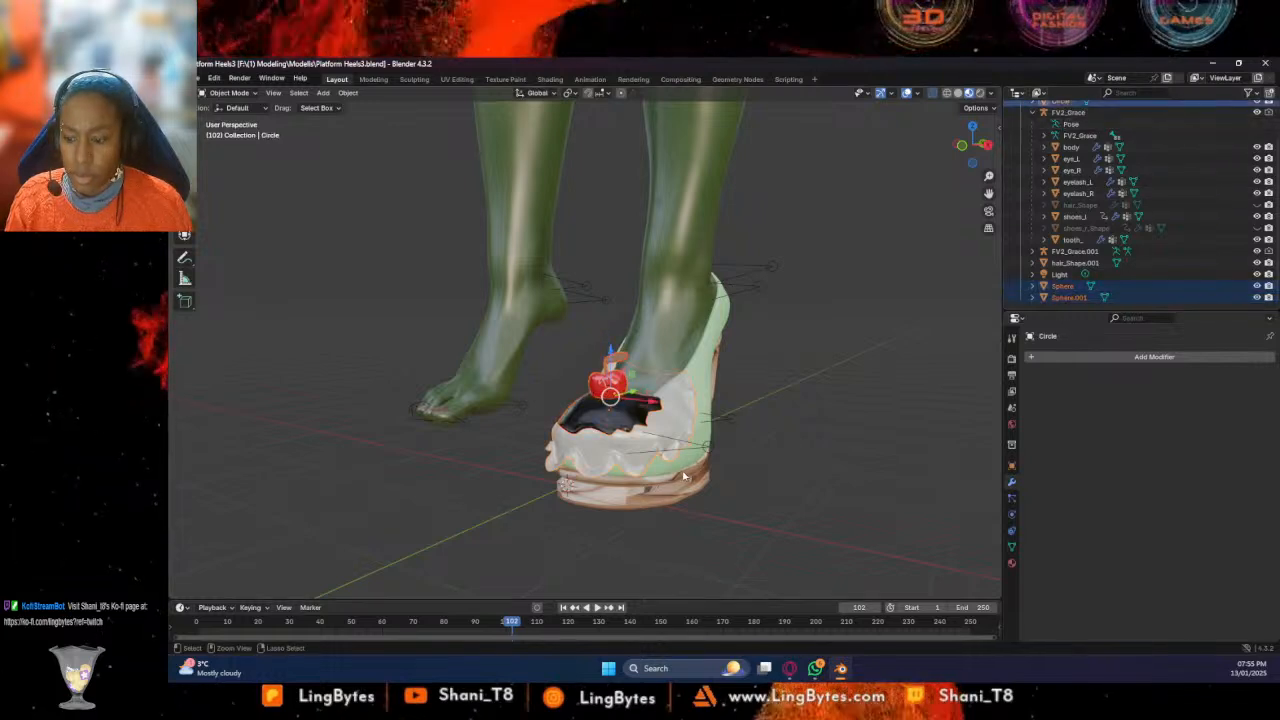
left_click(636, 424)
left_click(620, 390)
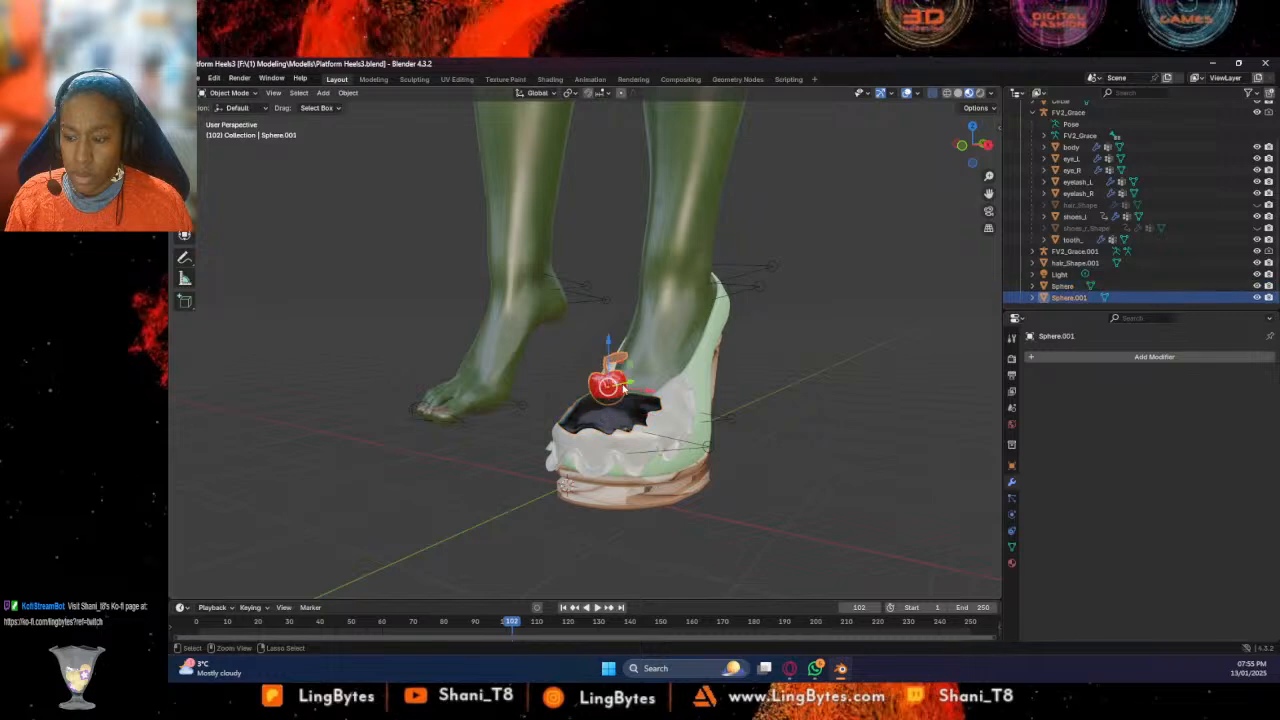
Select the dark topping, the cherry and the white cream topping together
left_click(601, 420)
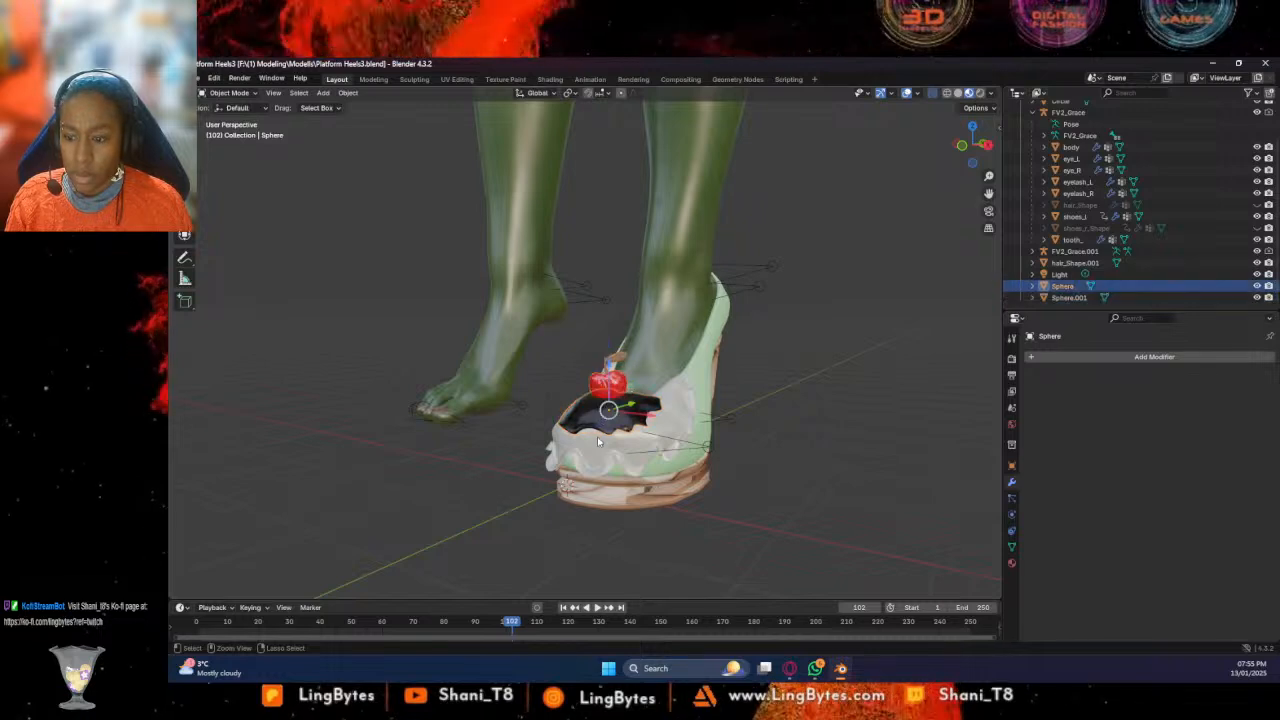
left_click(608, 391, "ctrl+shift")
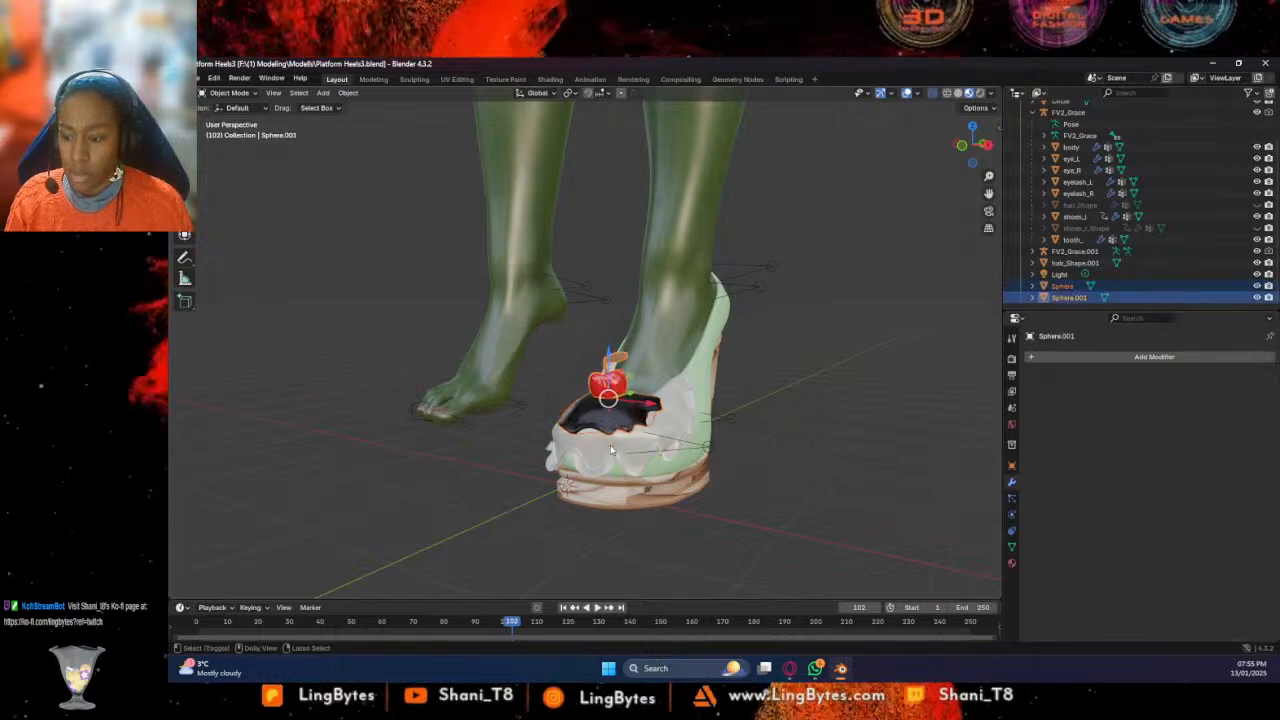
left_click(610, 440, "ctrl+shift")
left_click(622, 451, "ctrl+shift")
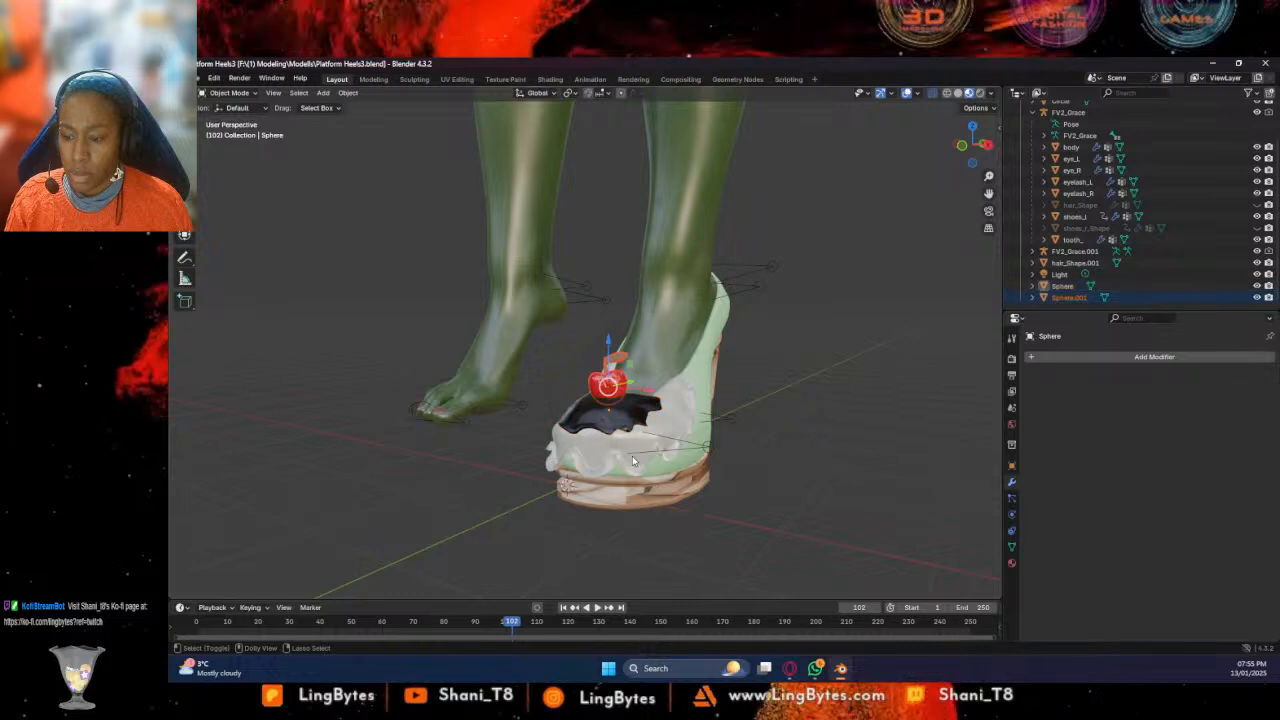
left_click(1062, 287)
scroll(1070, 160, "up", 2)
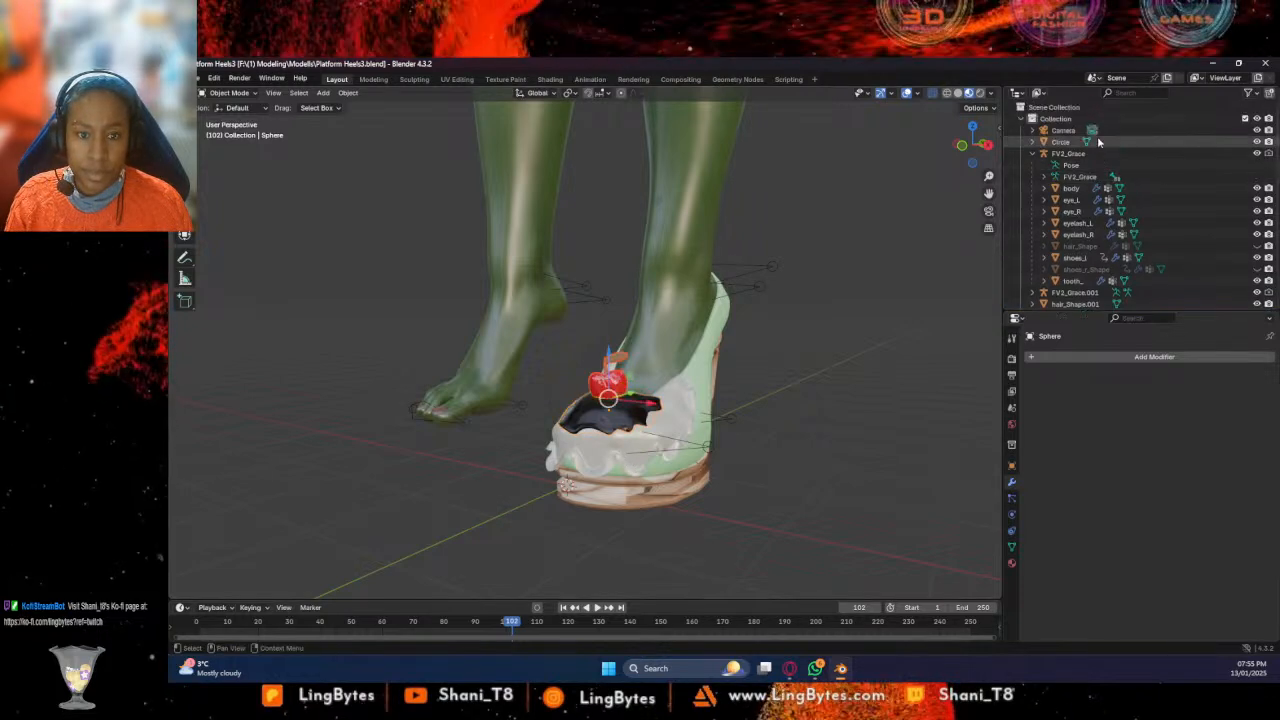
left_click(1062, 145, "ctrl")
scroll(1062, 160, "down", 2)
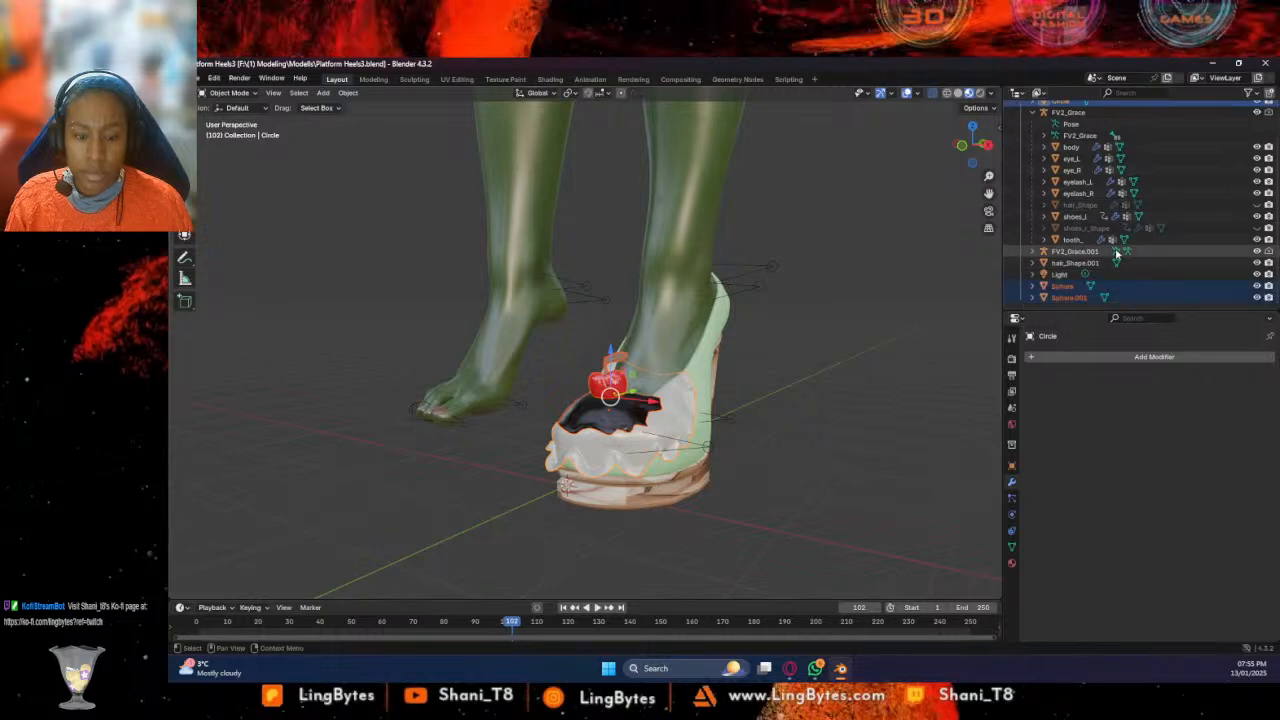
Add the left shoe as the active object, join the three decorations into it, and save the file with nothing selected
left_click(653, 437, "shift")
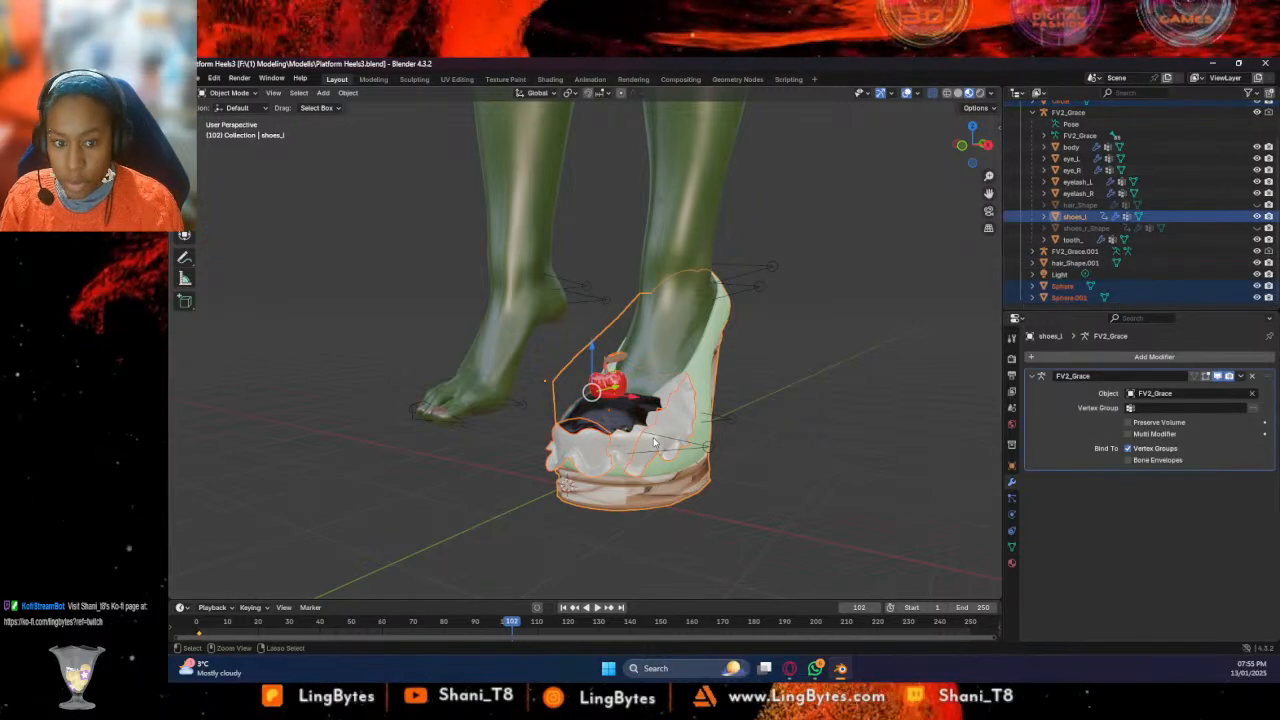
key("ctrl+j")
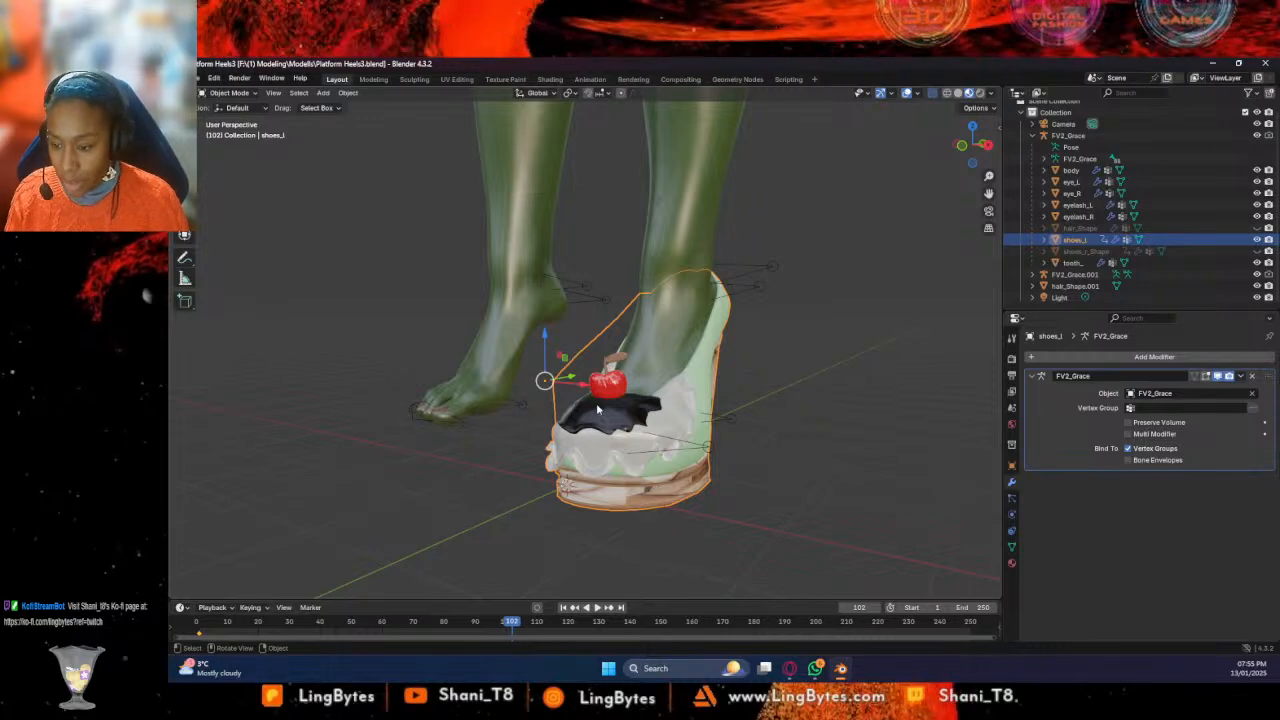
left_click(740, 495)
middle_click_drag(765, 508, 650, 392)
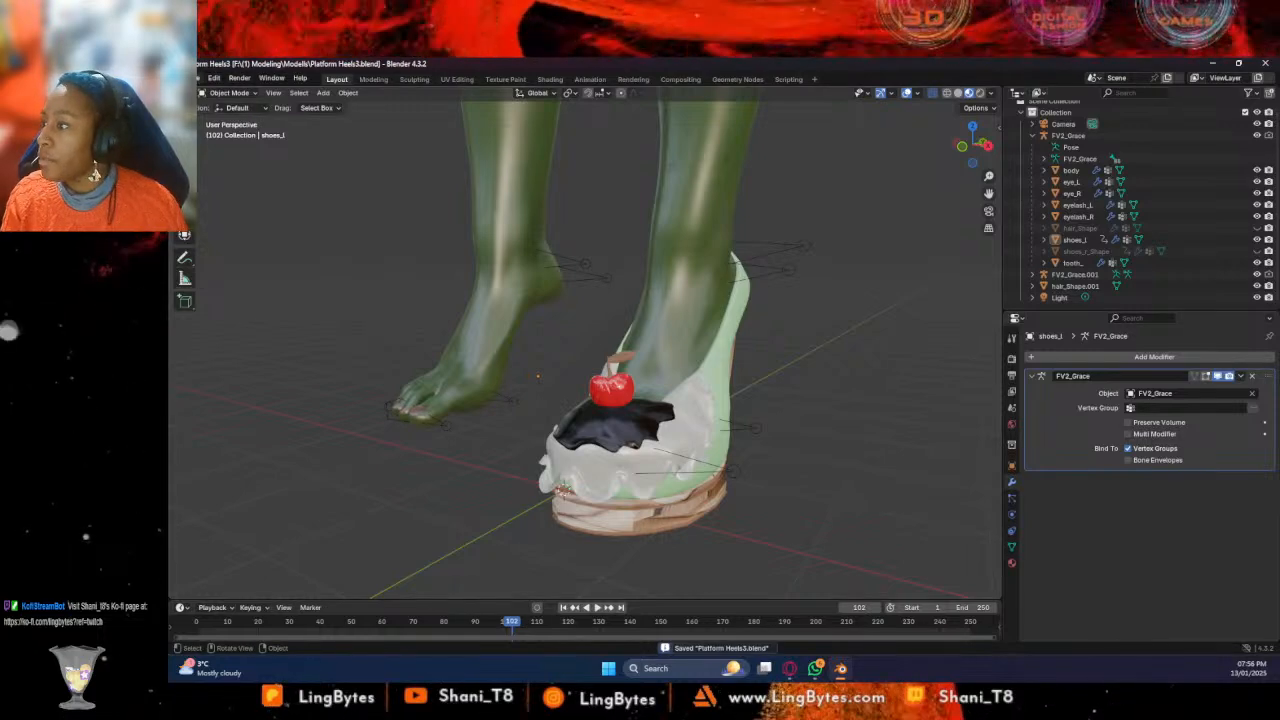
Start an FBX export and set its transform scale to 0.1
left_click(201, 78)
mouse_move(215, 253)
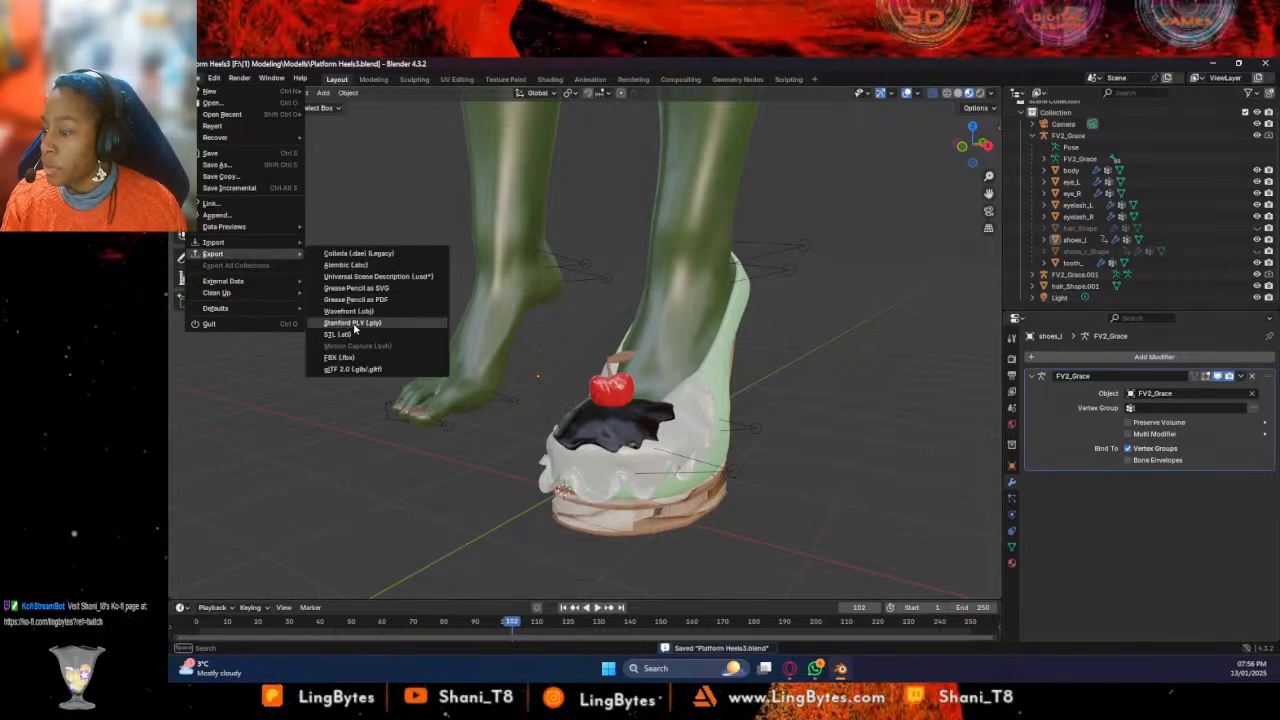
left_click(339, 357)
left_click(1020, 428)
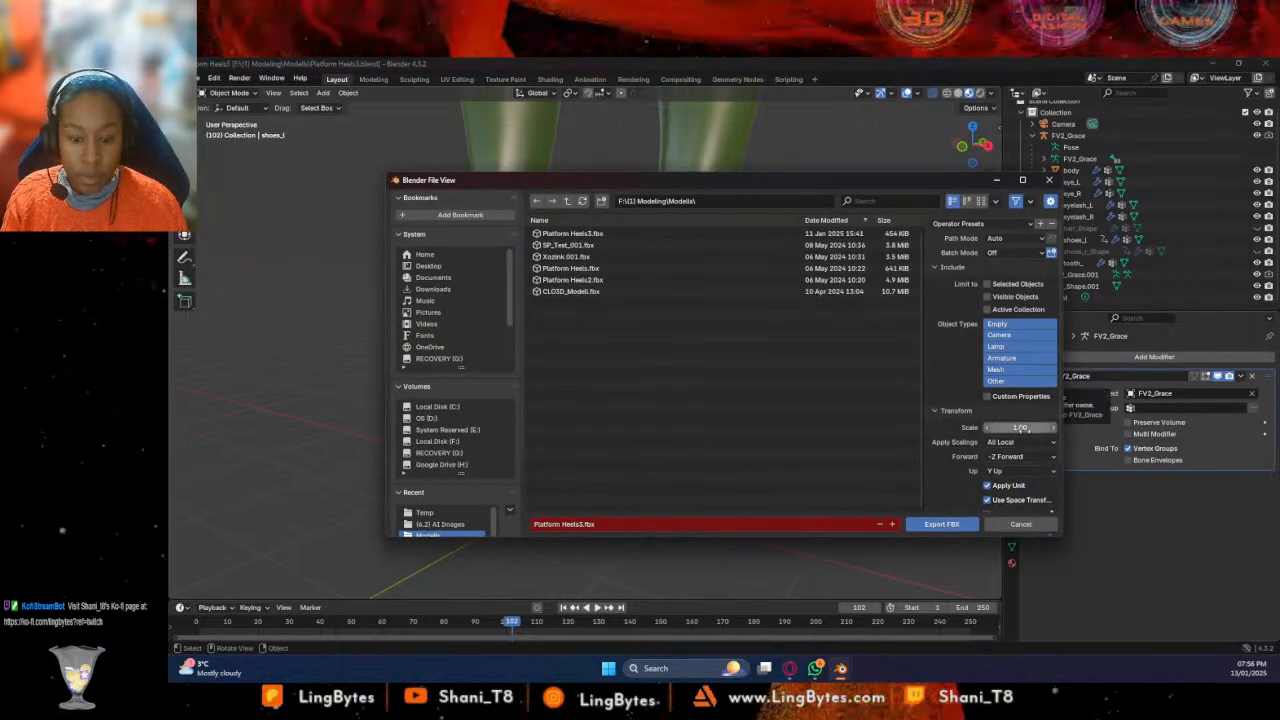
type("0.1")
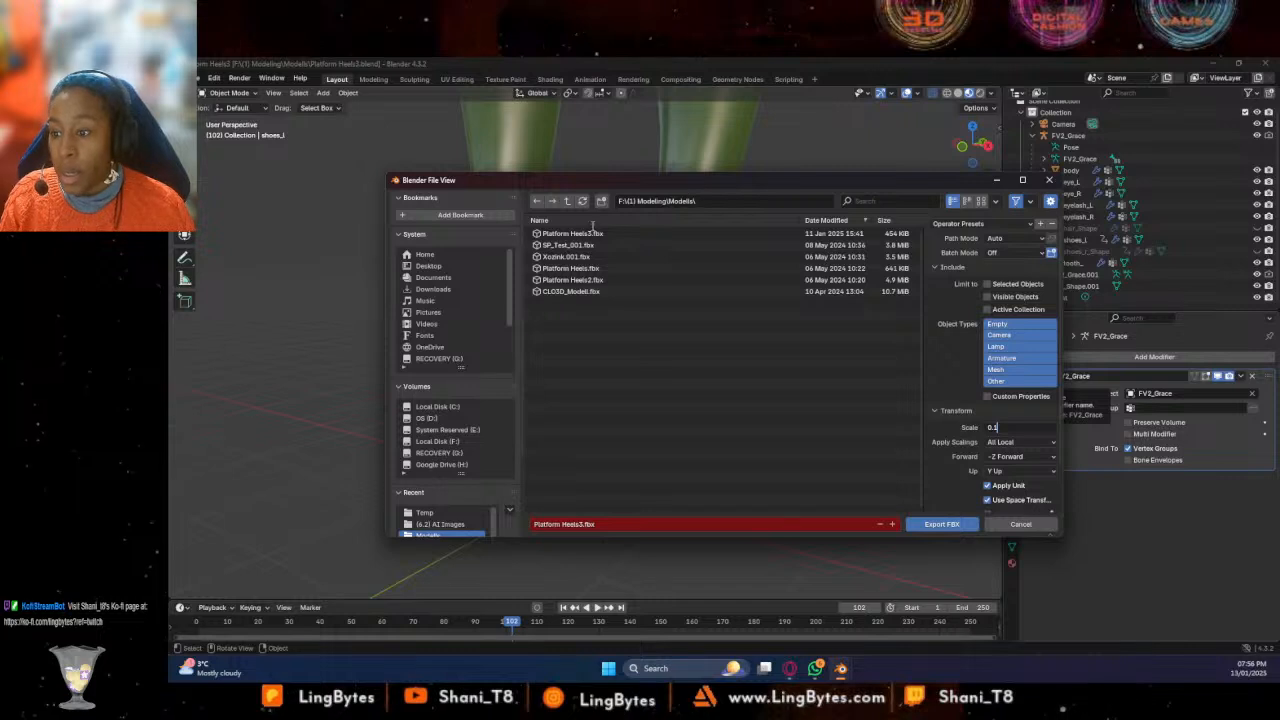
Browse to the (1) Modeling folder on drive F as the export location and sort its contents by name
left_click(567, 201)
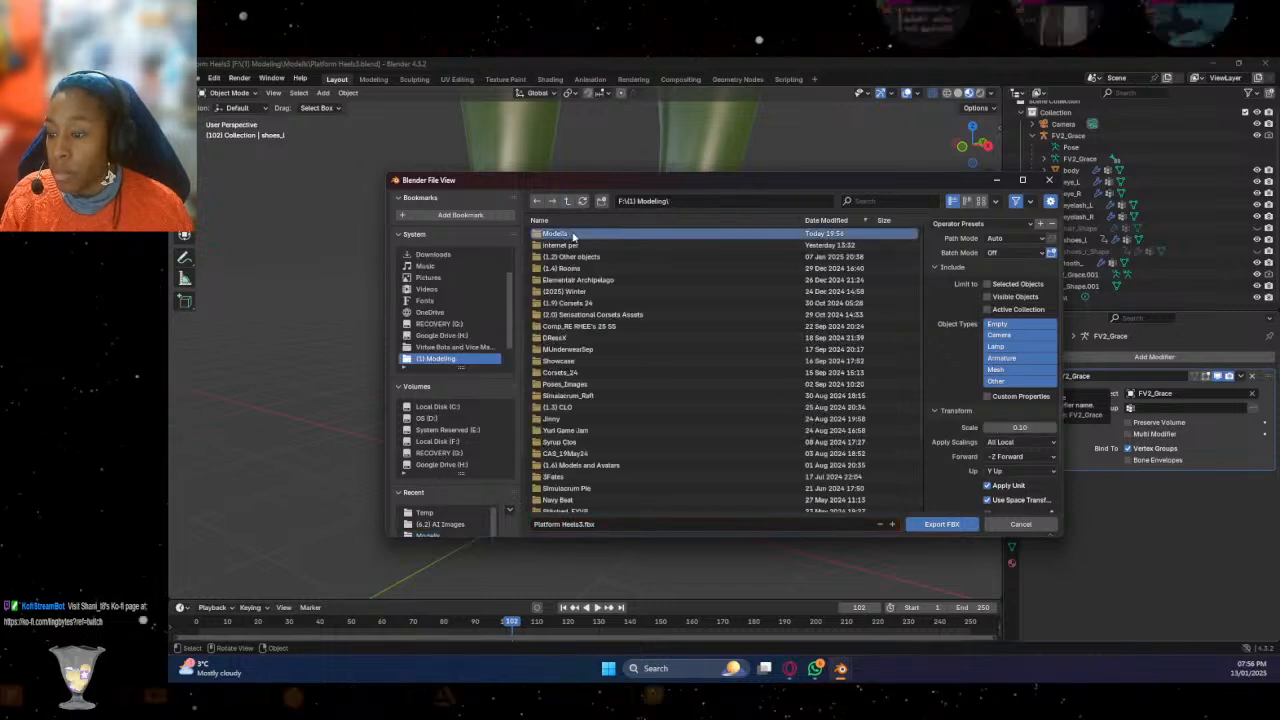
double_click(572, 235)
left_click(566, 201)
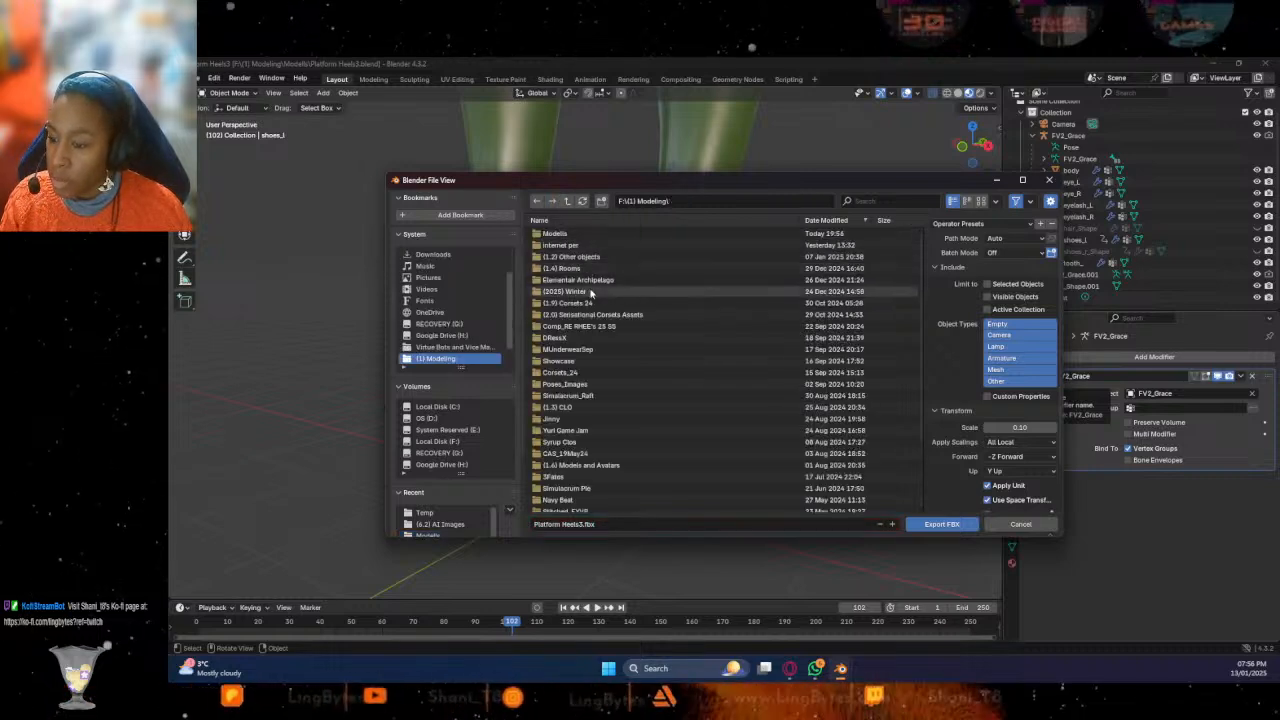
left_click(568, 201)
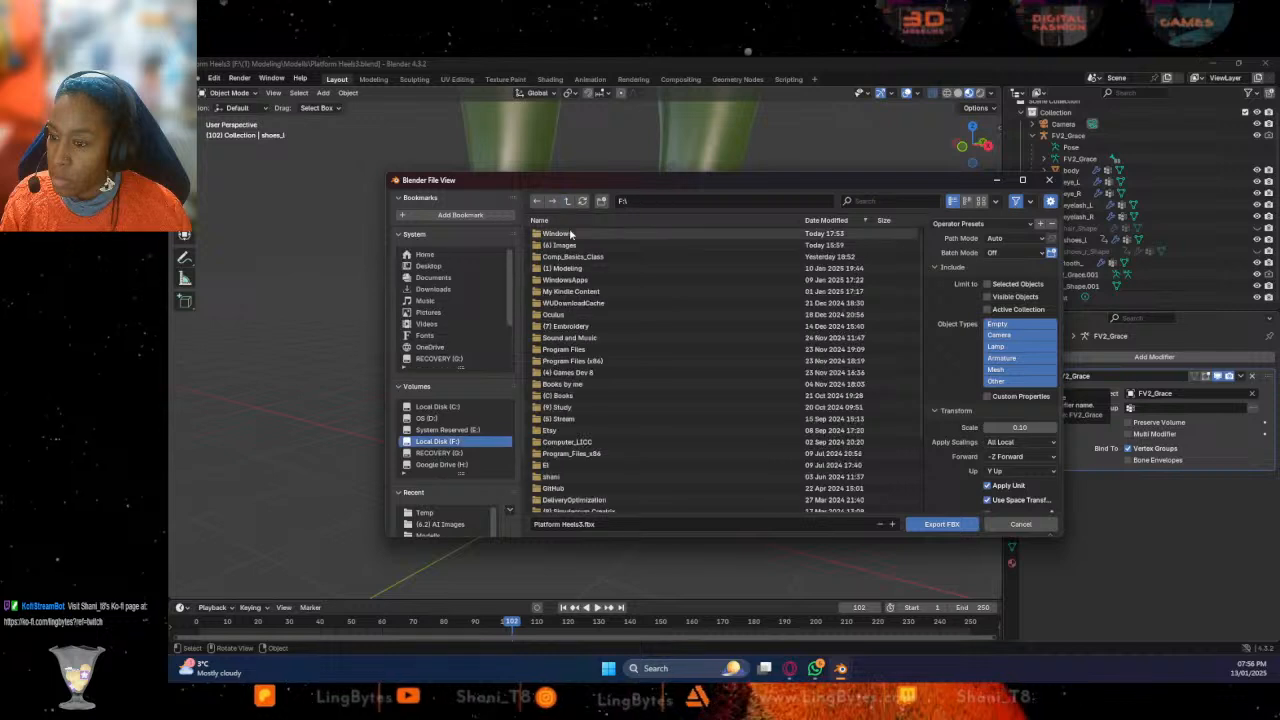
double_click(589, 268)
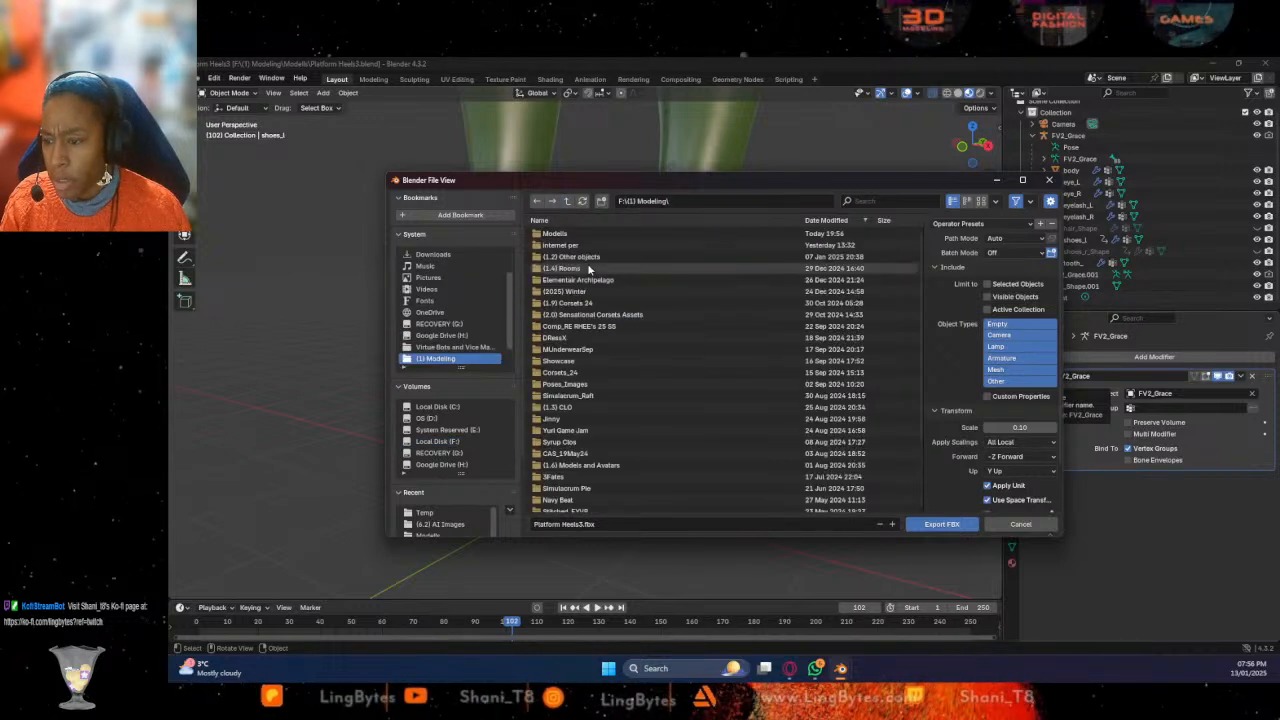
left_click(827, 221)
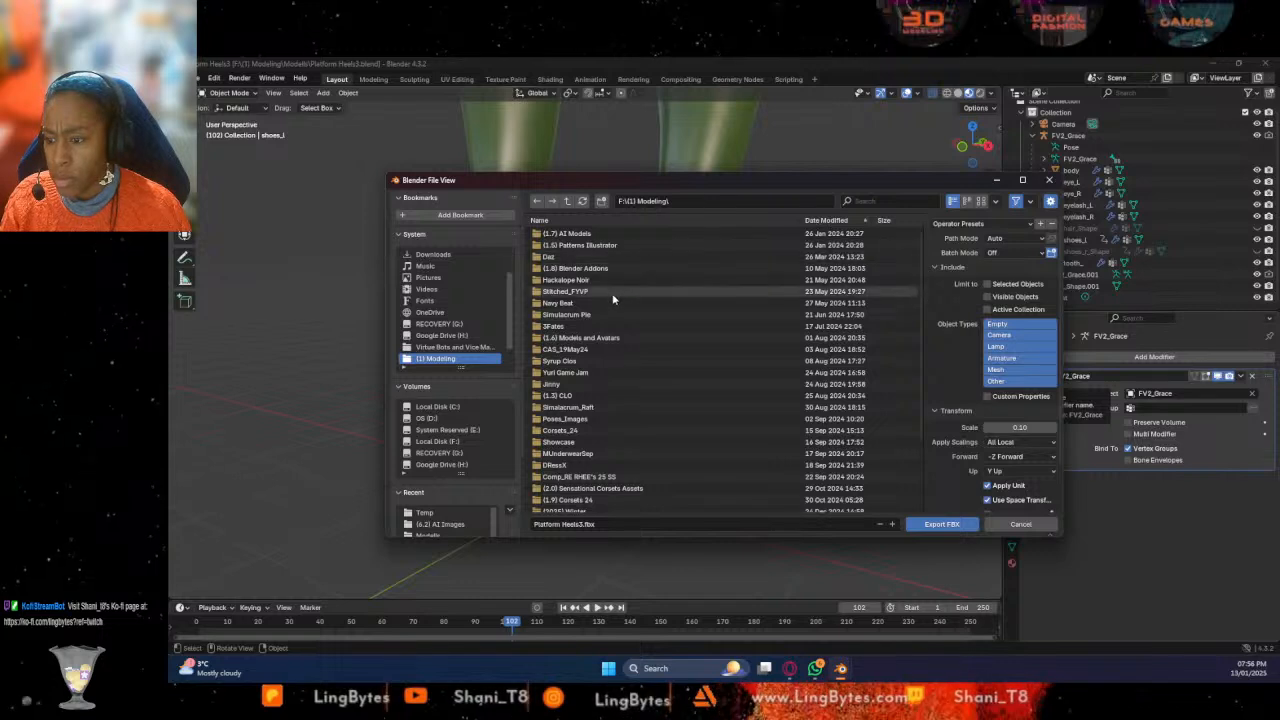
left_click(786, 221)
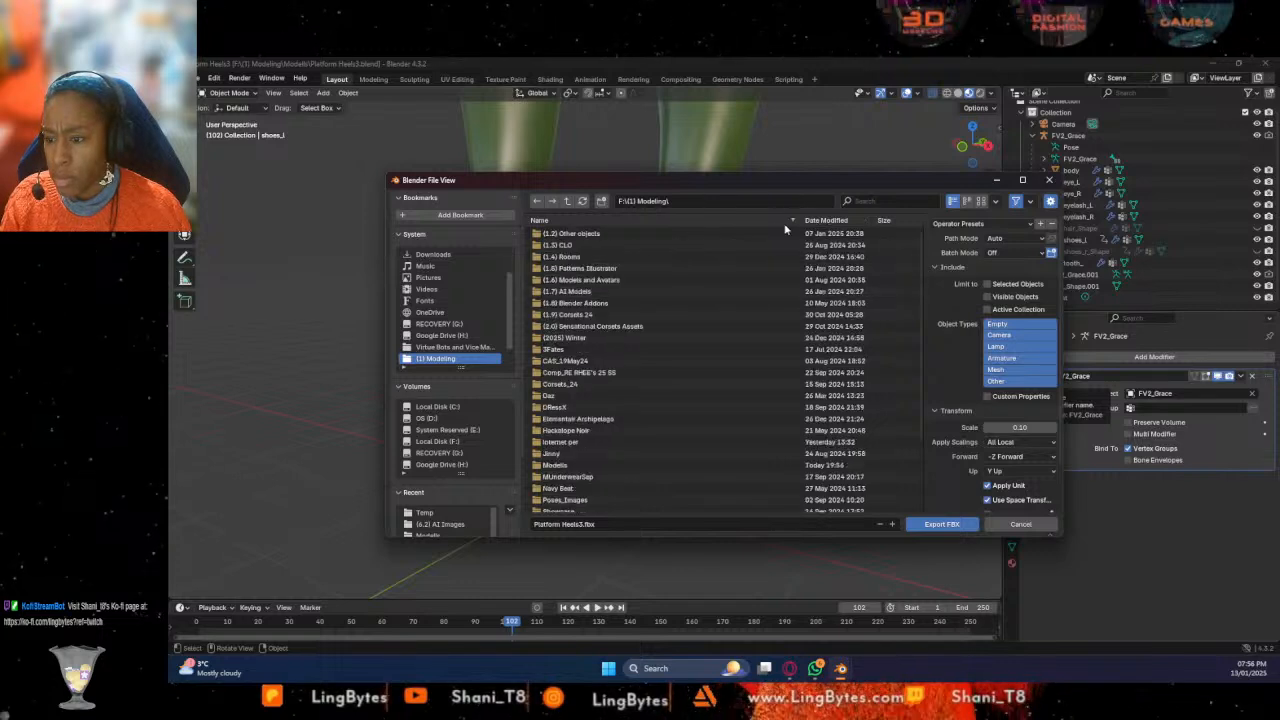
Export the FBX limited to selected objects as Sunday Heels_001.fbx in the Accessories folder inside (1.2) Other objects
double_click(615, 234)
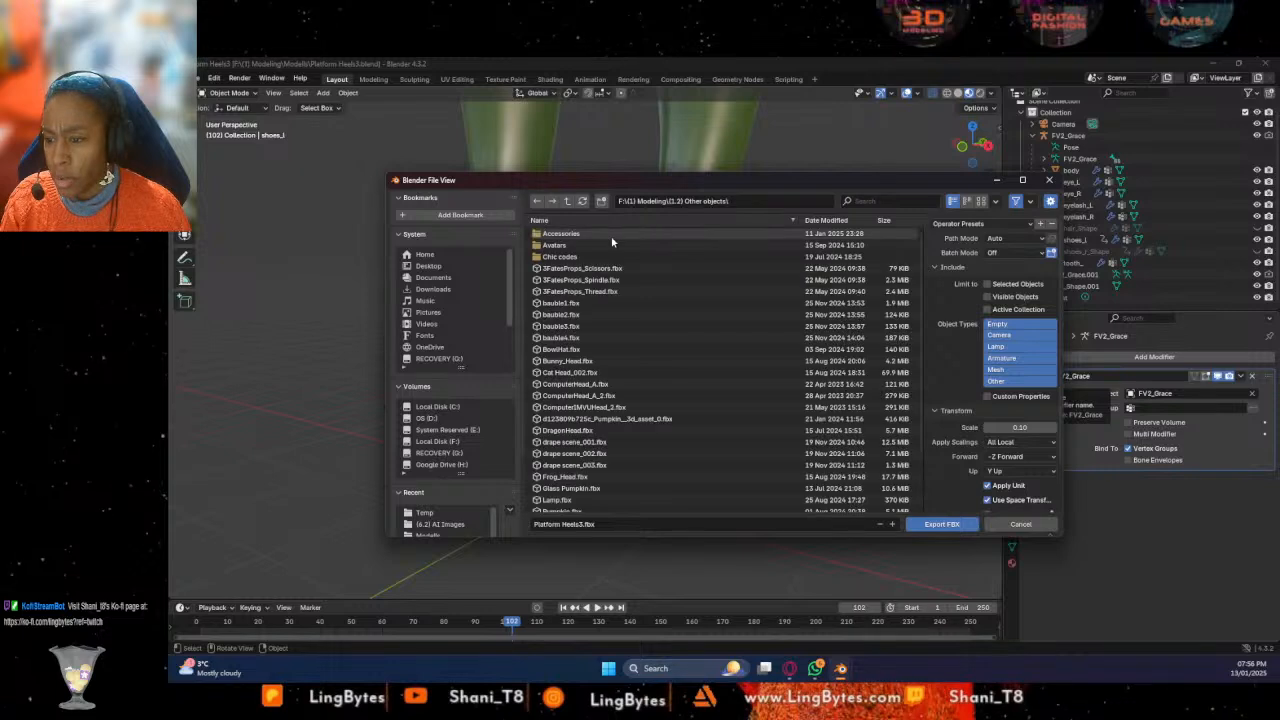
double_click(615, 233)
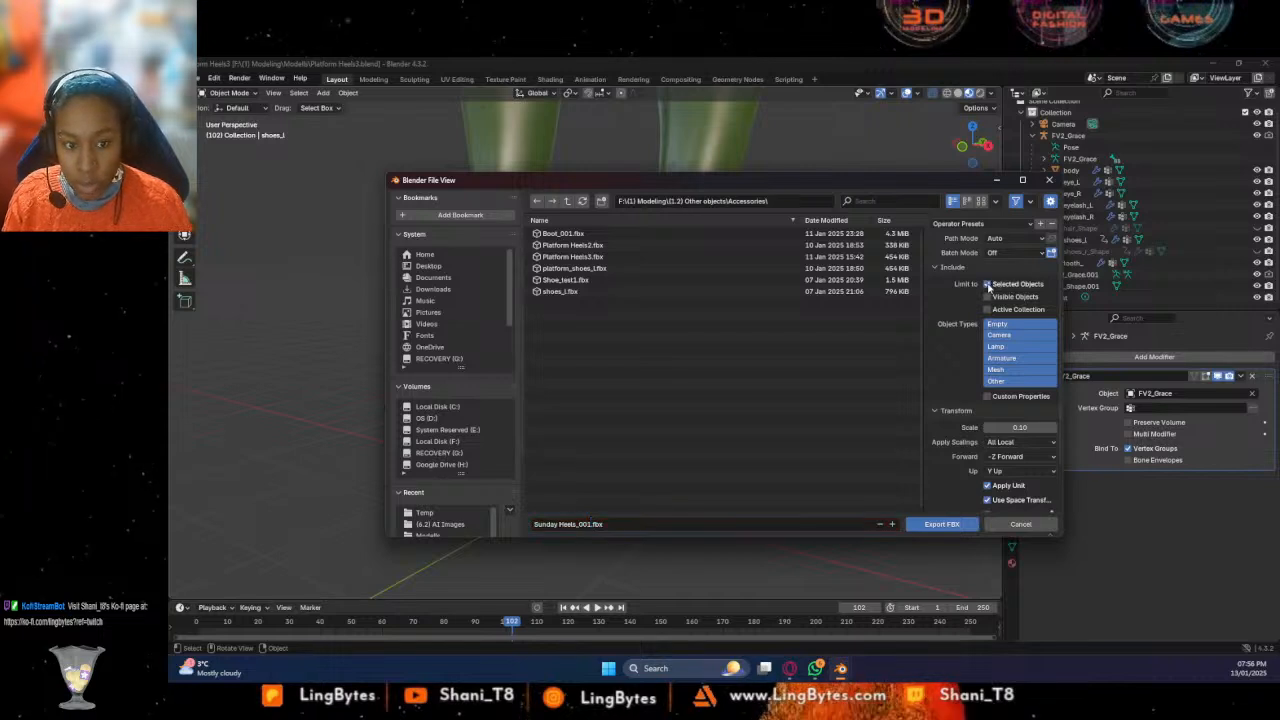
left_click(941, 524)
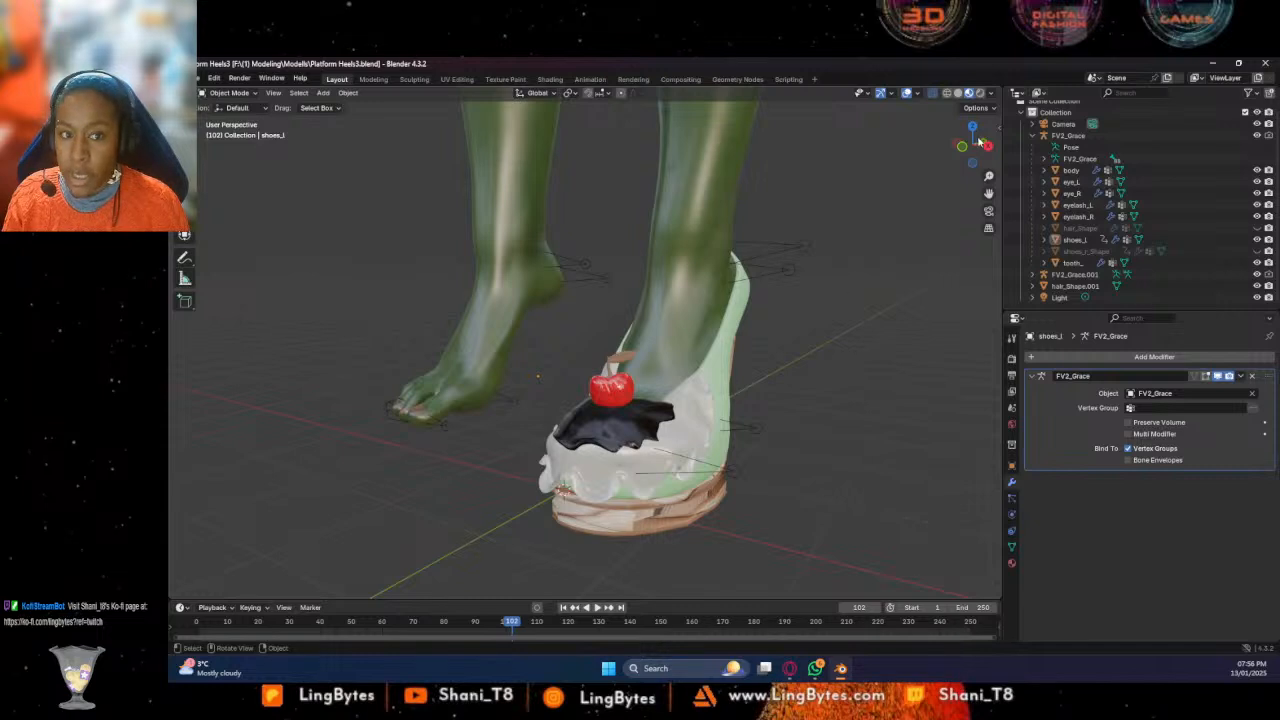
Close Blender, switch to CLO and open the library's Avatar category
left_click(1266, 64)
left_click(700, 384)
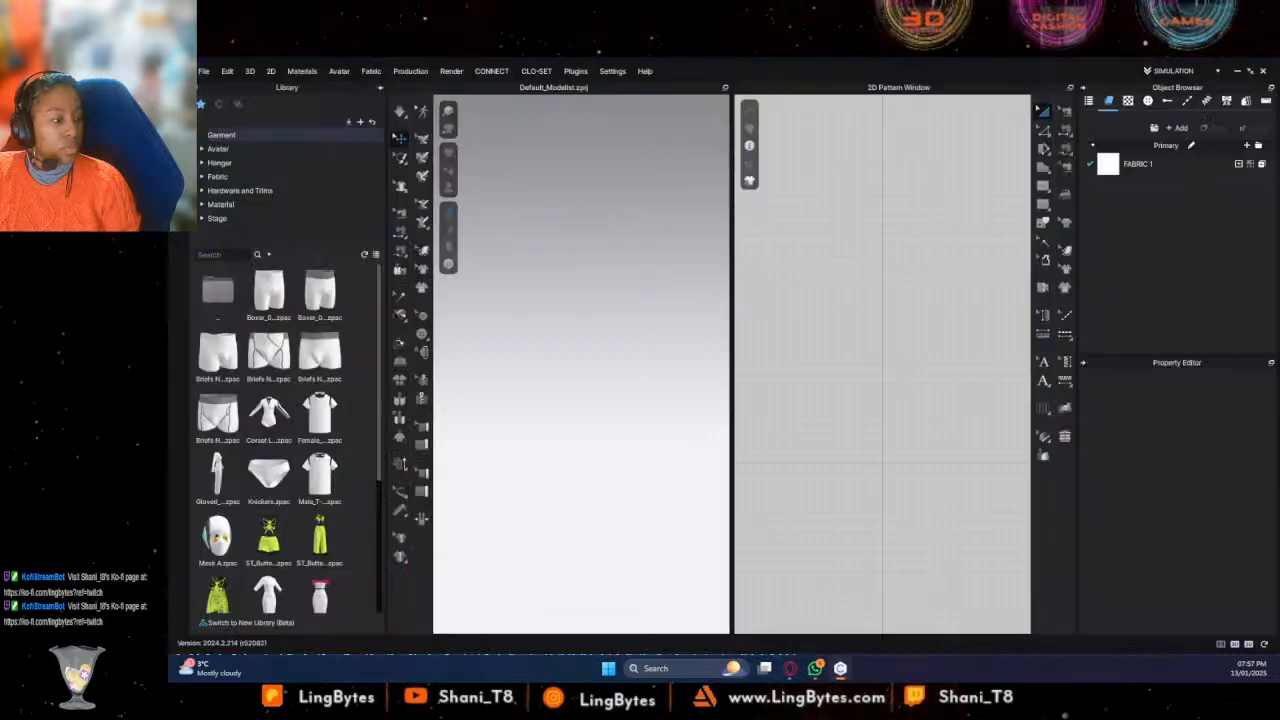
double_click(214, 149)
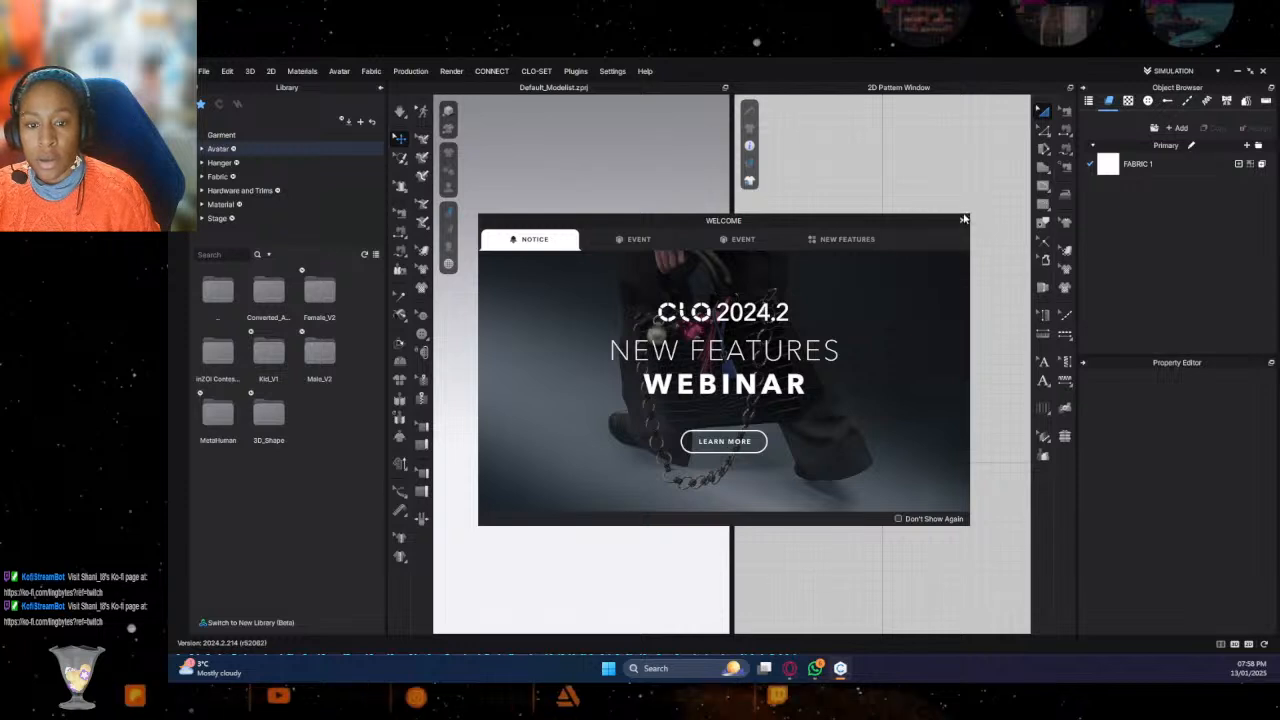
Dismiss the welcome notice and open the Pumpki suit project from the (1) Modeling folder
left_click(962, 220)
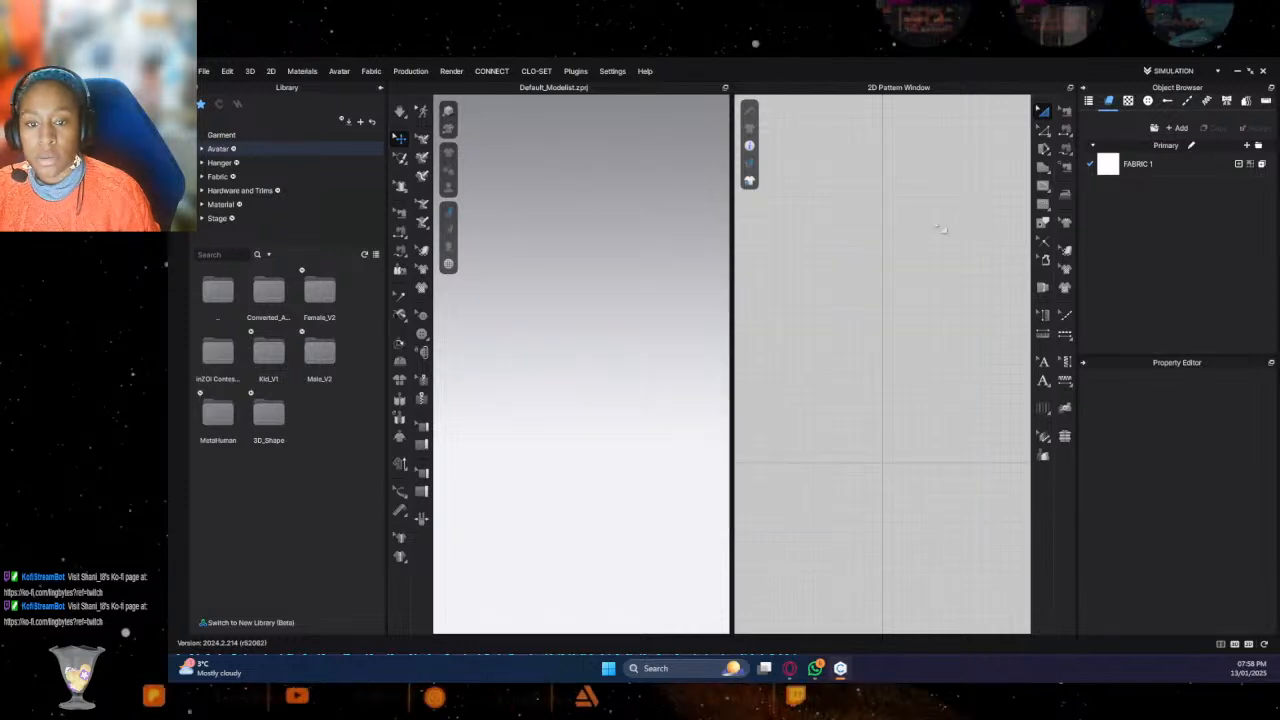
left_click(204, 71)
mouse_move(253, 123)
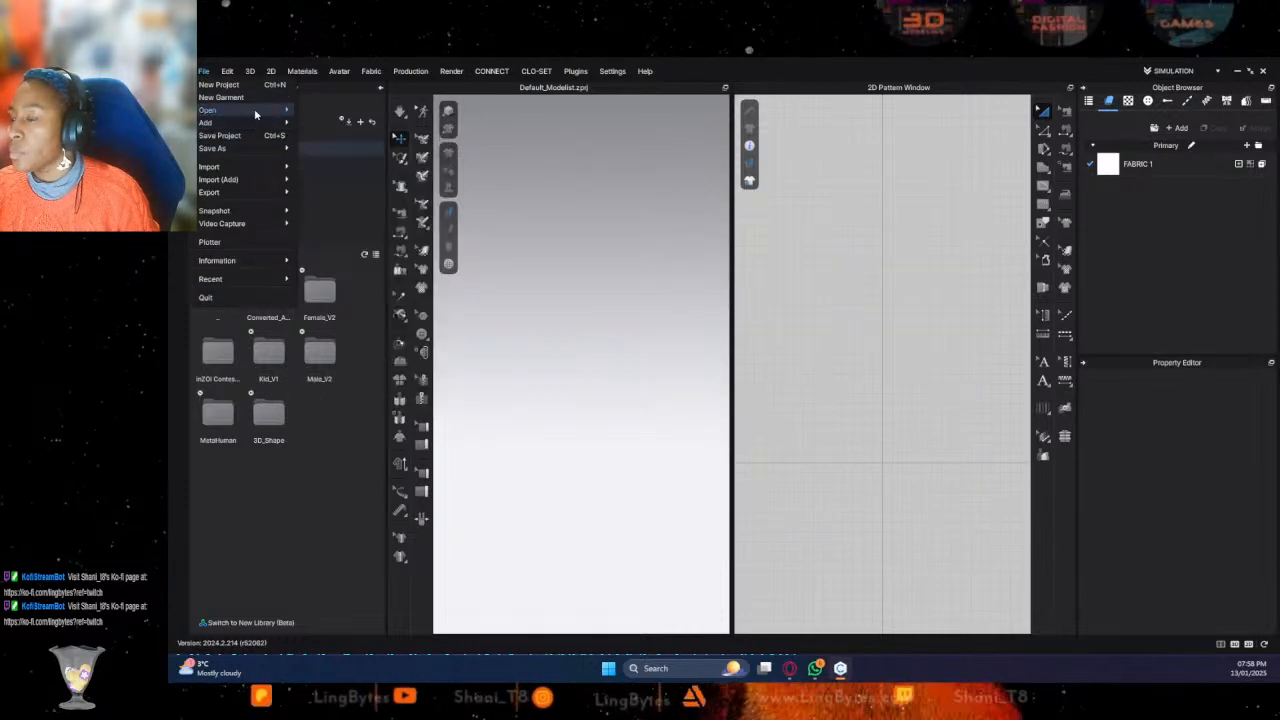
left_click(331, 111)
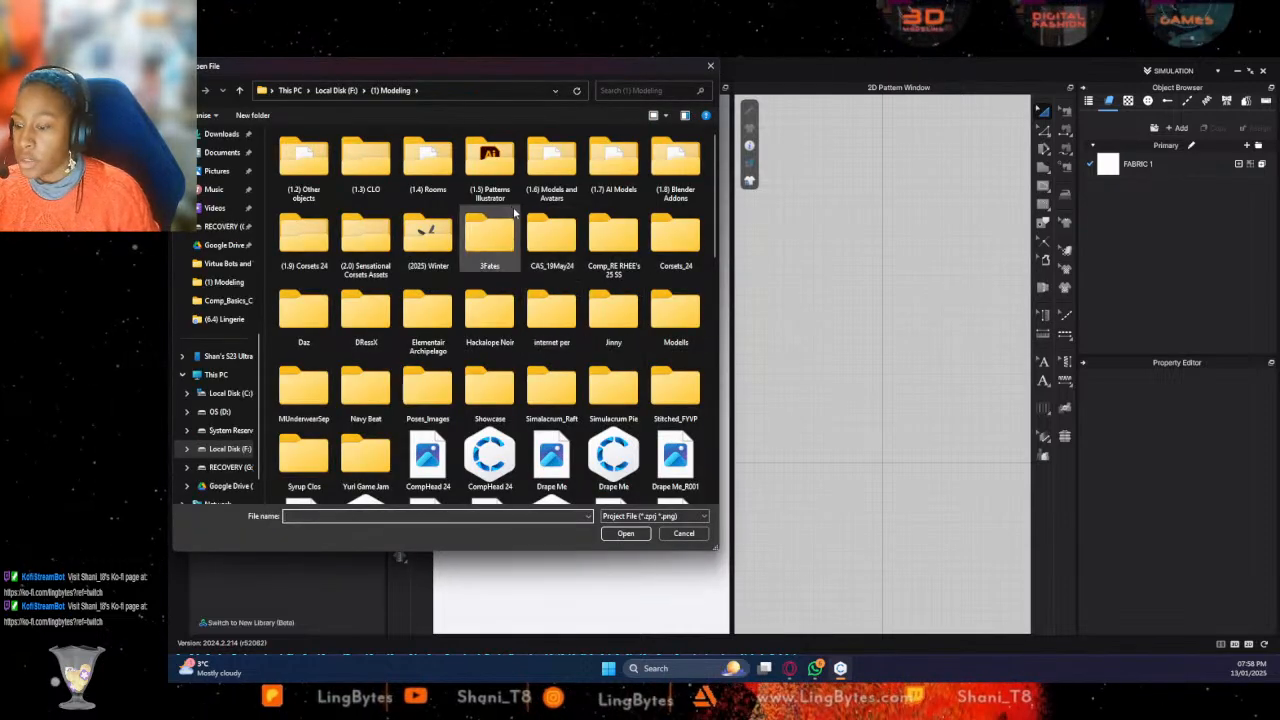
scroll(532, 286, "down", 10)
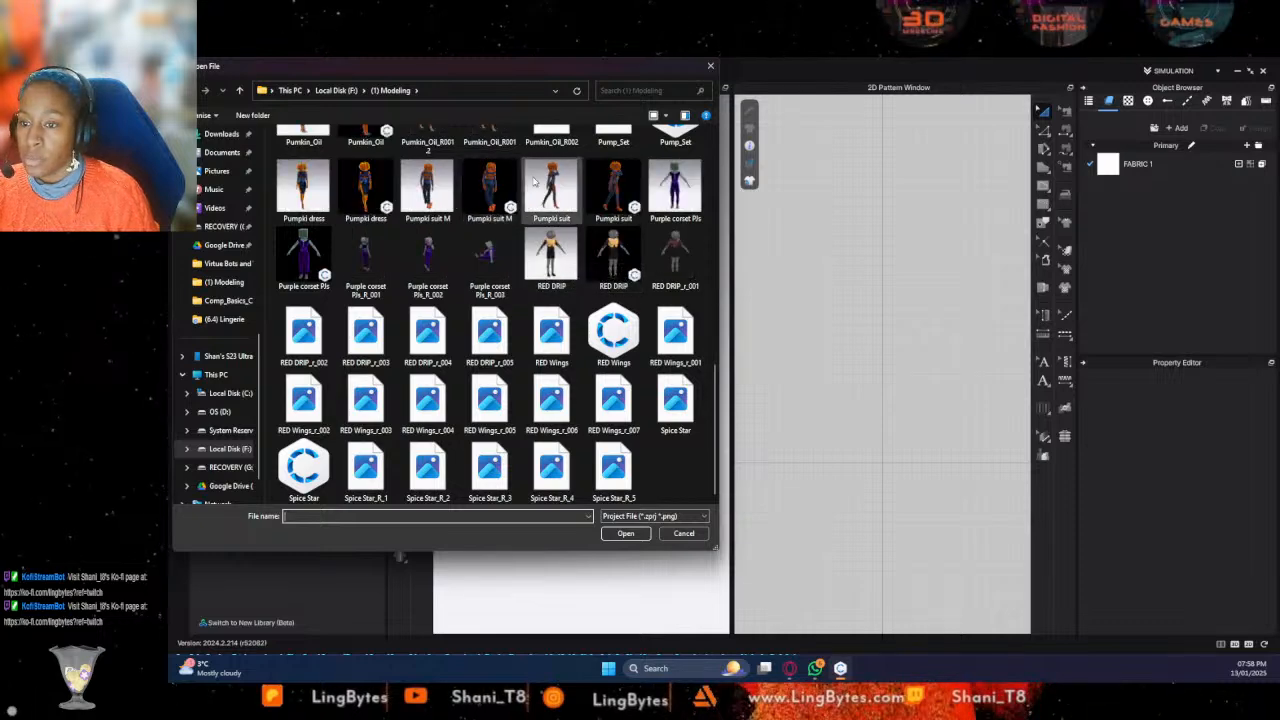
left_click(597, 183)
double_click(597, 183)
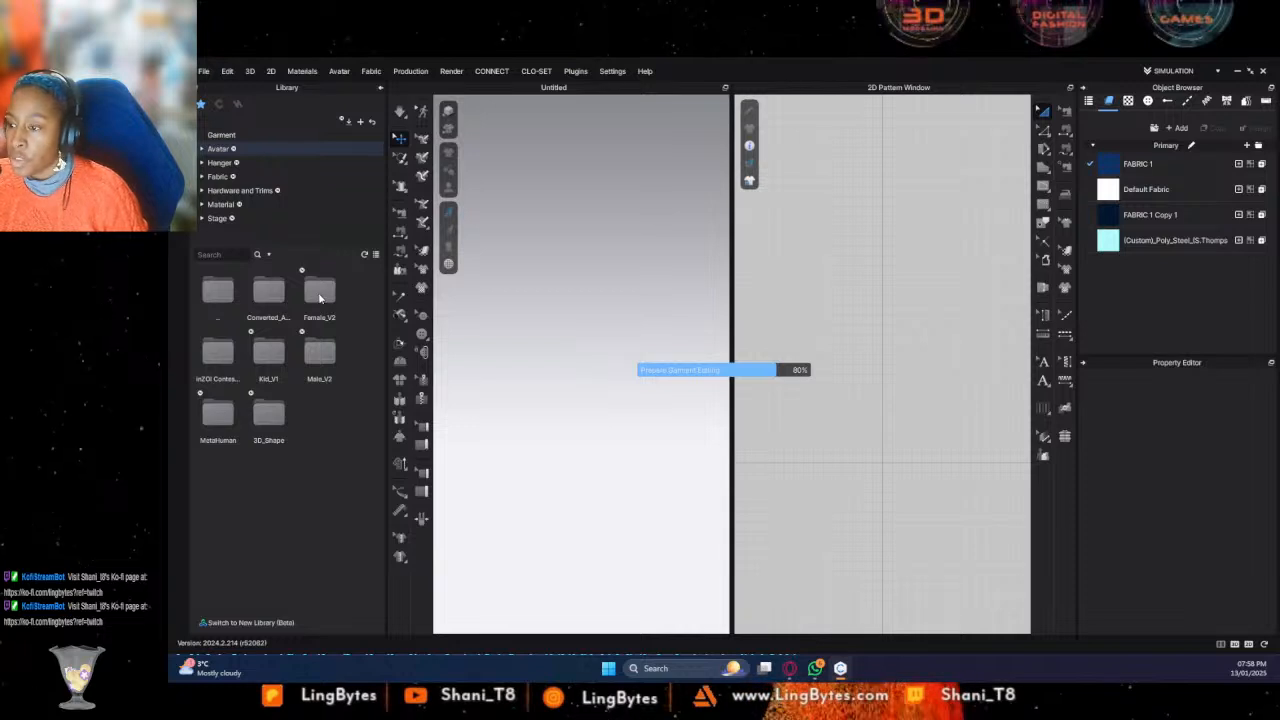
Repose the avatar with the Female_V2 full-body poses FV2_02 and FV2_01_A, maintaining the avatar size and current shoe pose
double_click(319, 292)
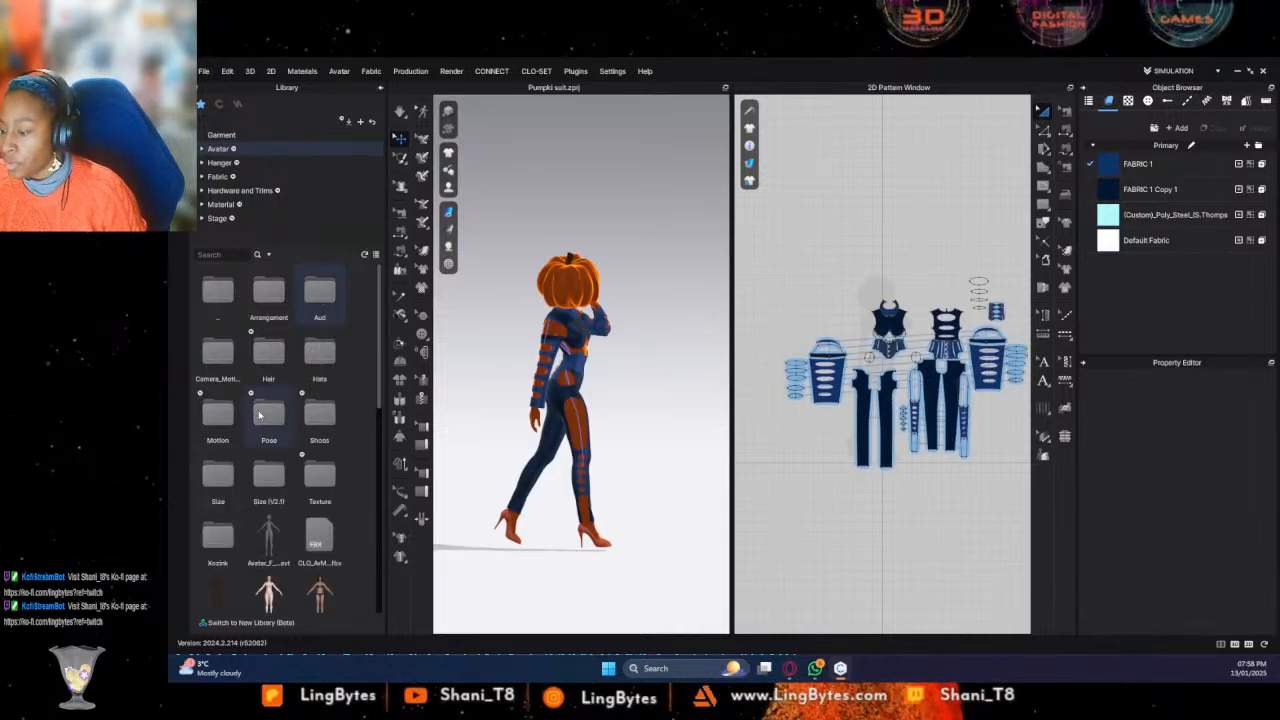
double_click(269, 408)
scroll(262, 450, "down", 5)
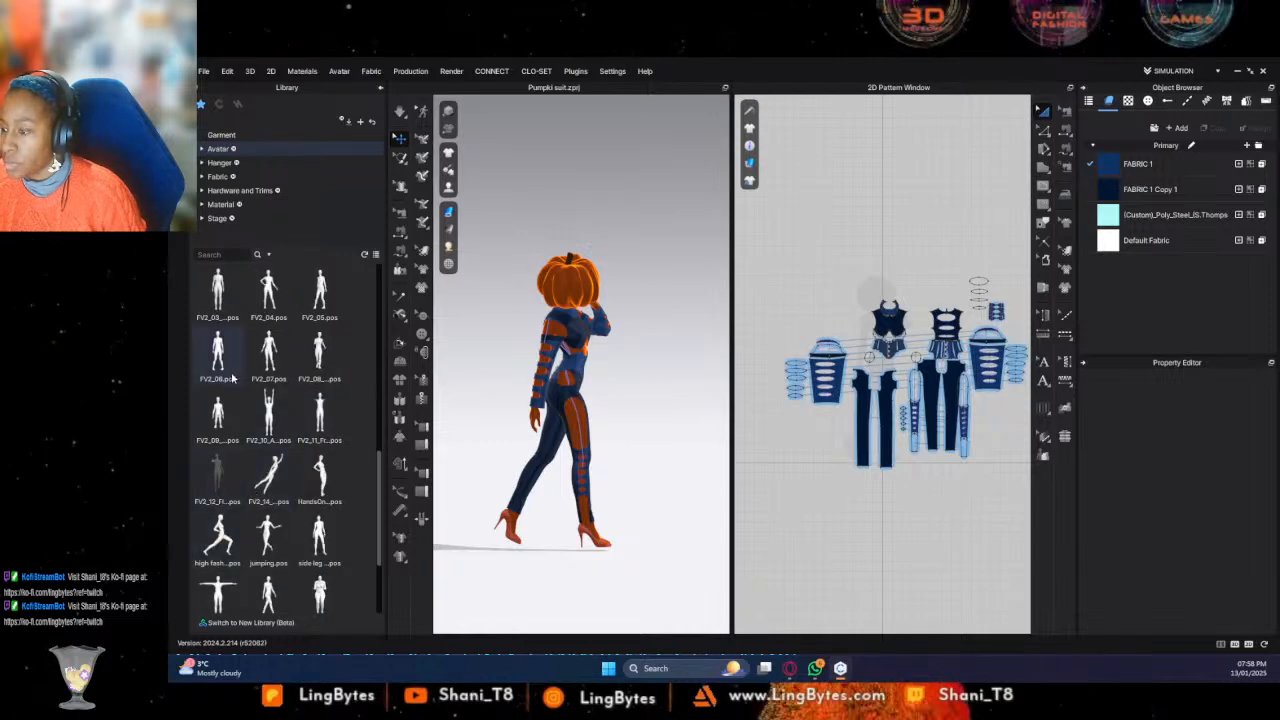
scroll(232, 377, "up", 3)
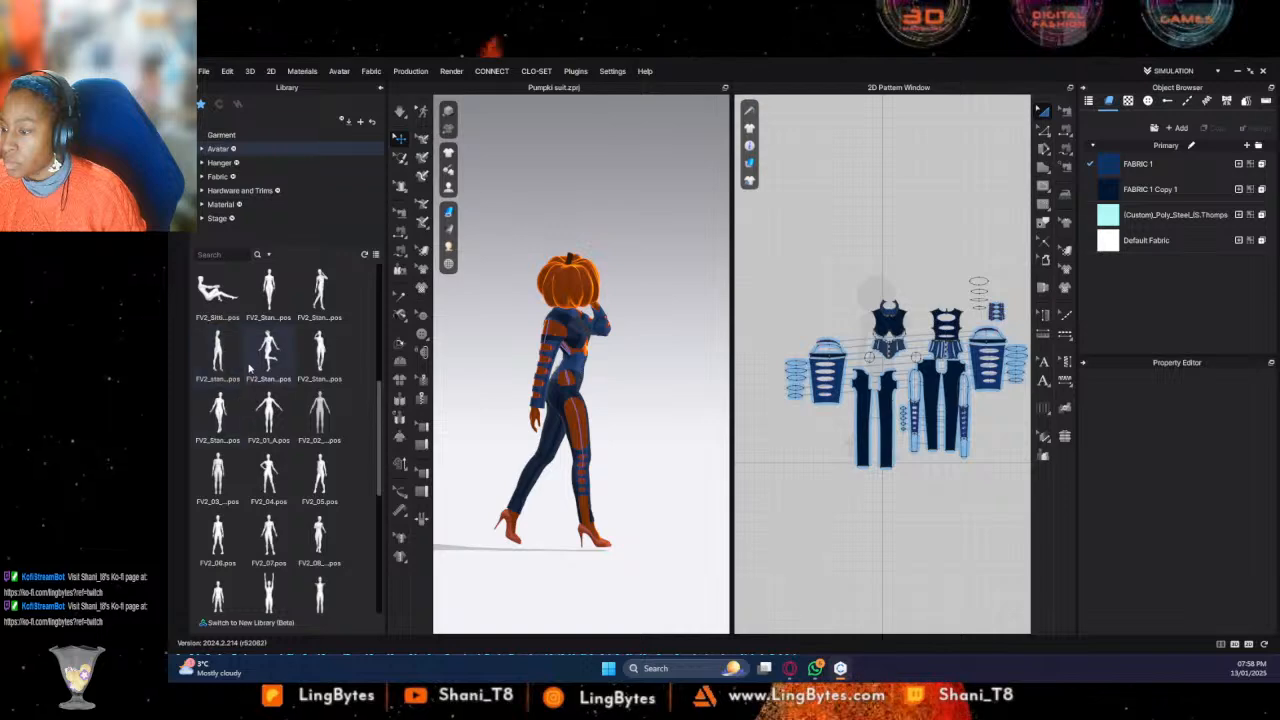
left_click_drag(310, 412, 576, 377)
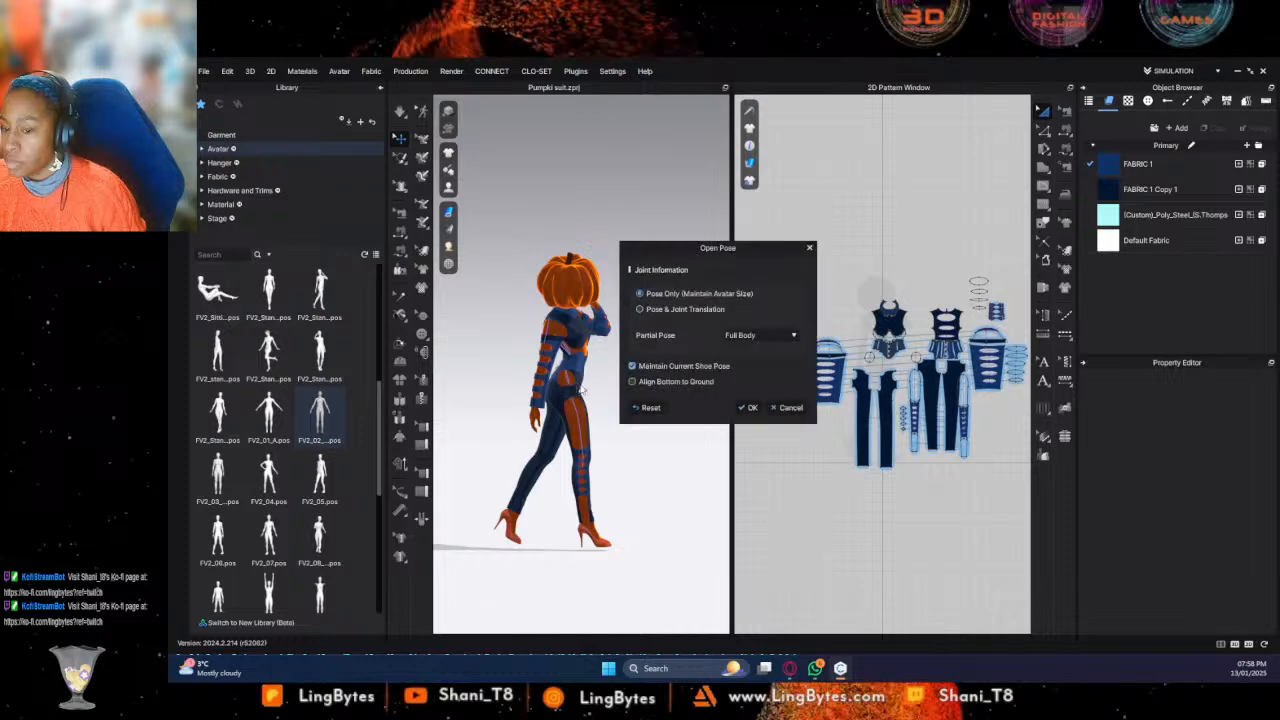
left_click(747, 408)
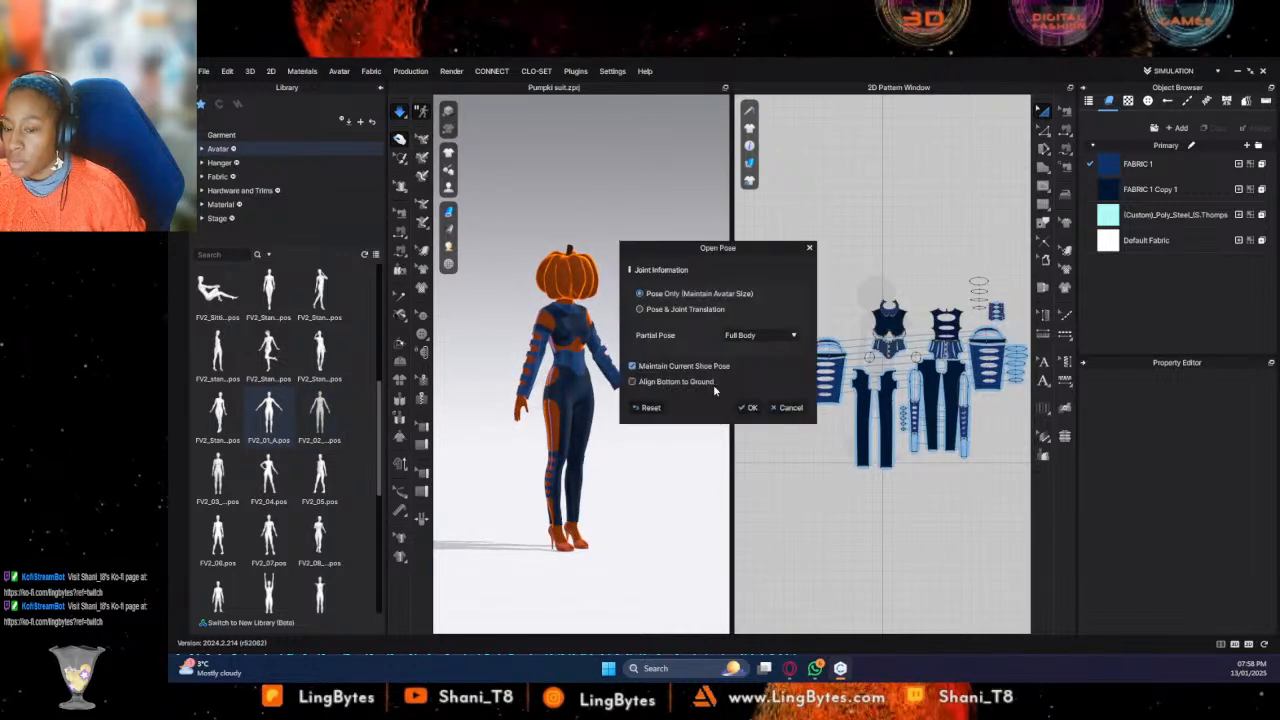
left_click(790, 407)
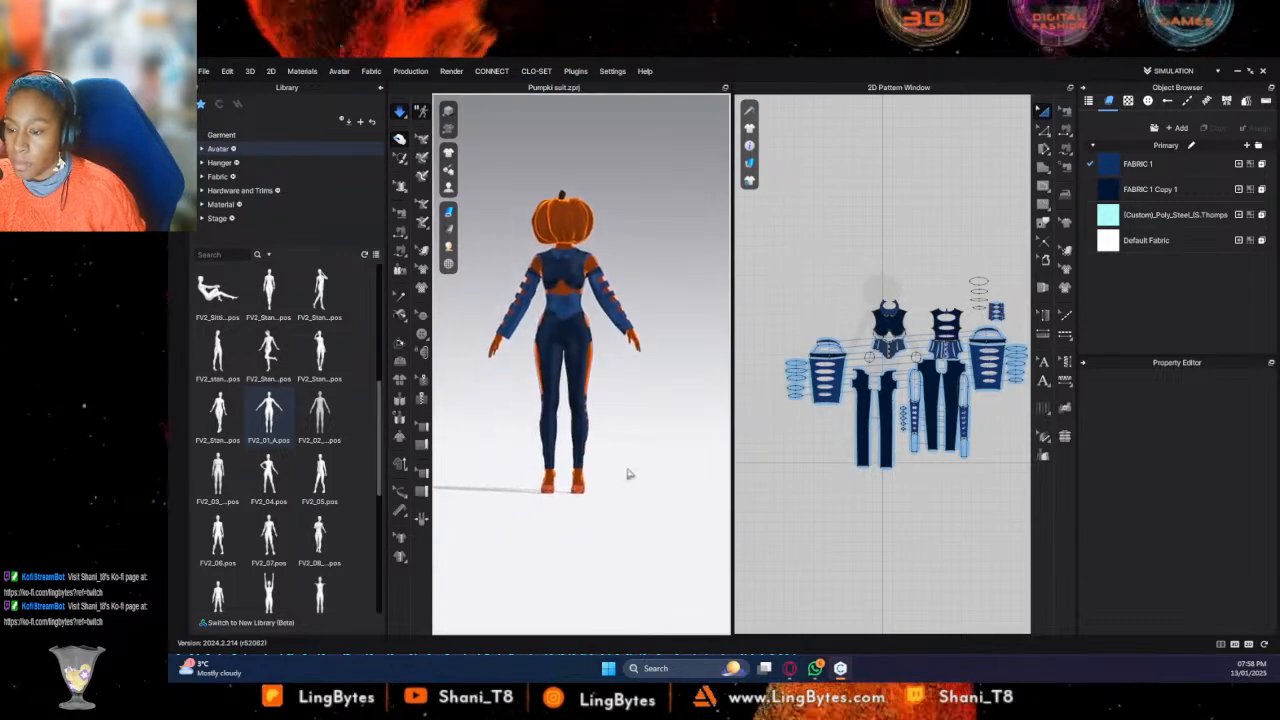
scroll(612, 484, "up", 5)
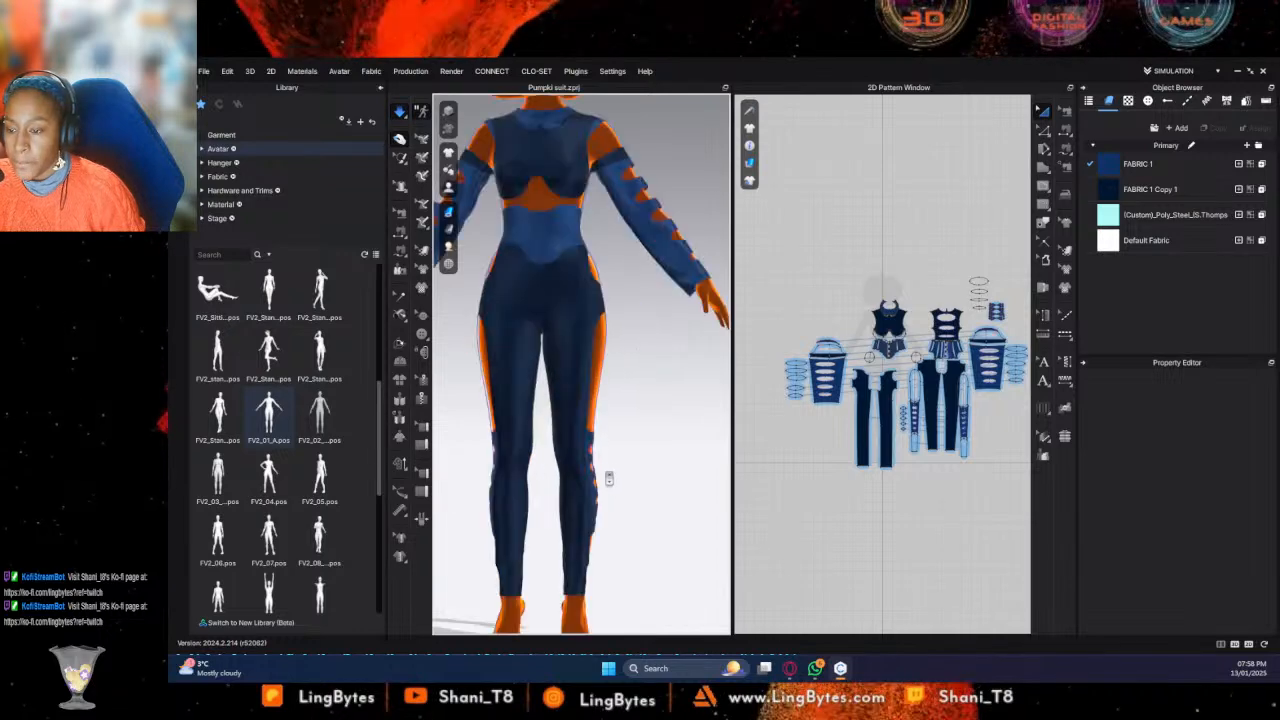
middle_click_drag(629, 425, 648, 274)
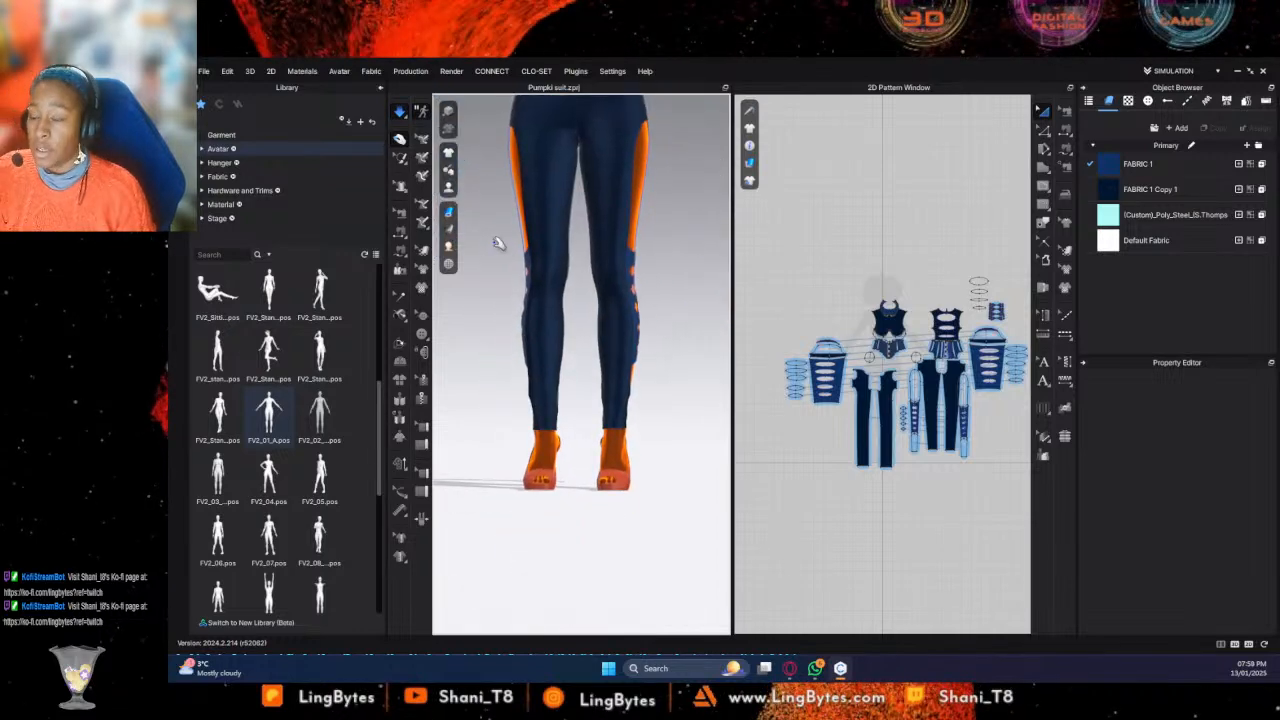
left_click(340, 72)
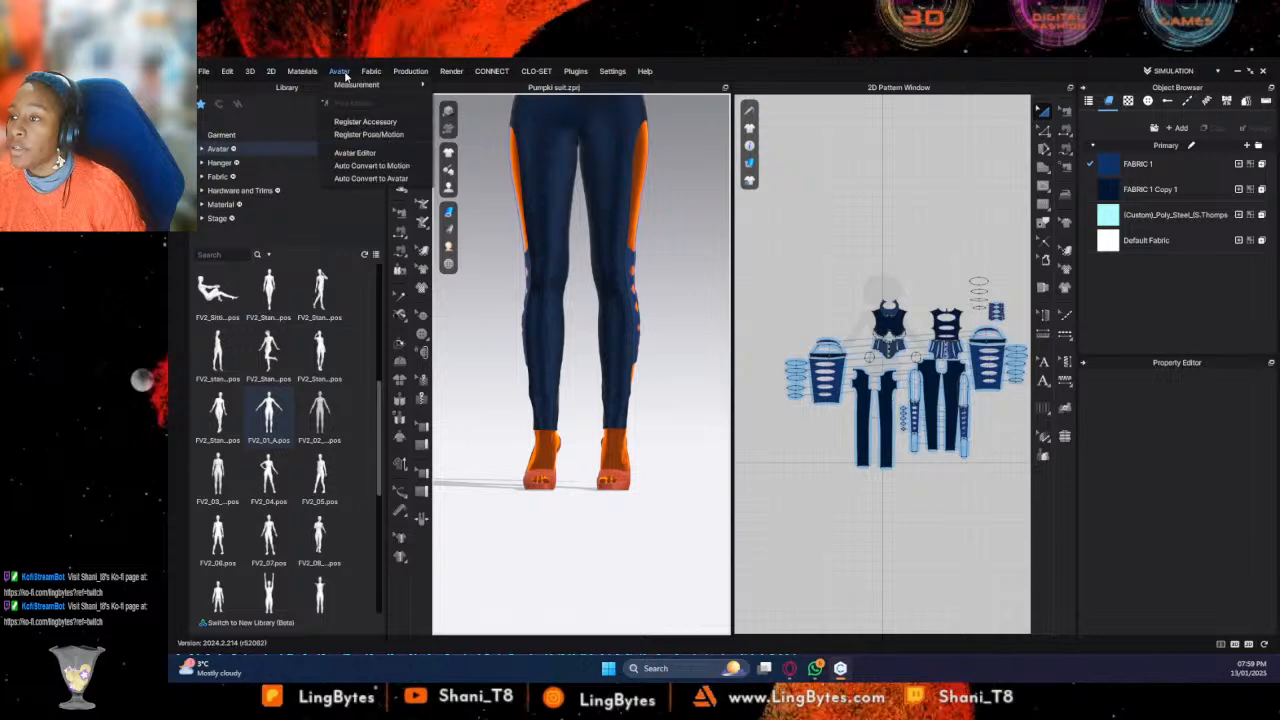
left_click(360, 126)
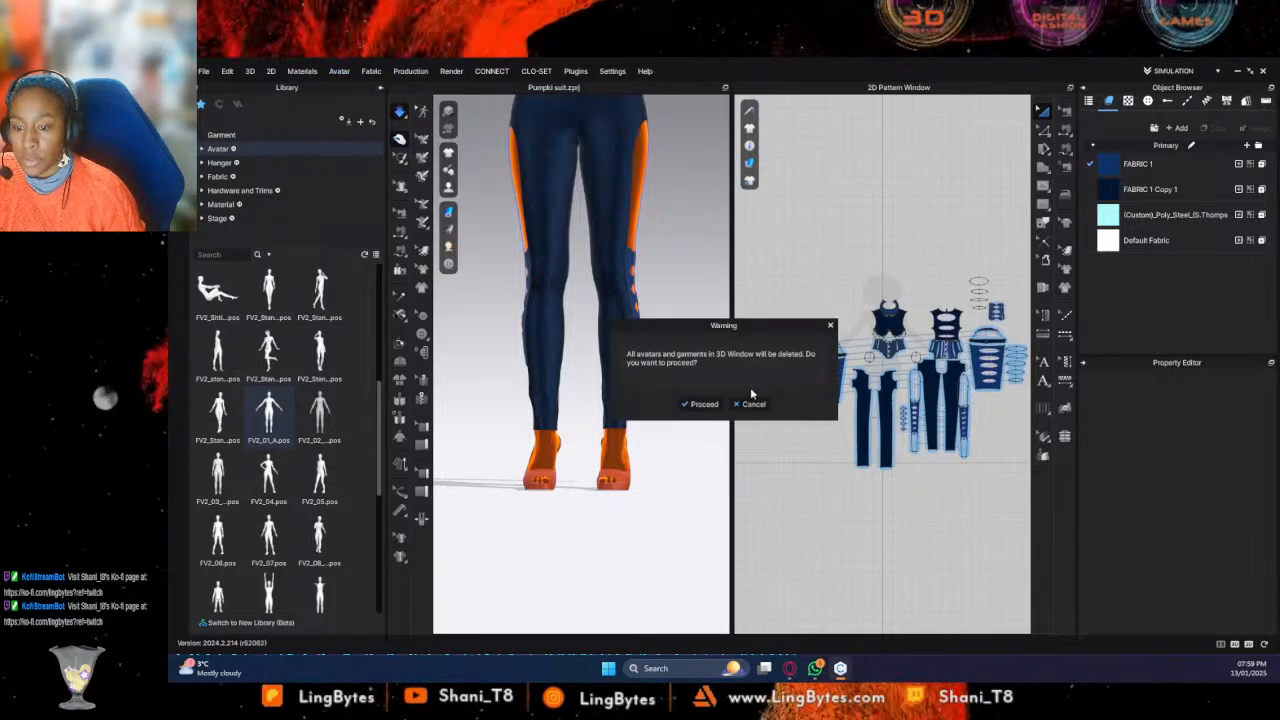
key("Escape")
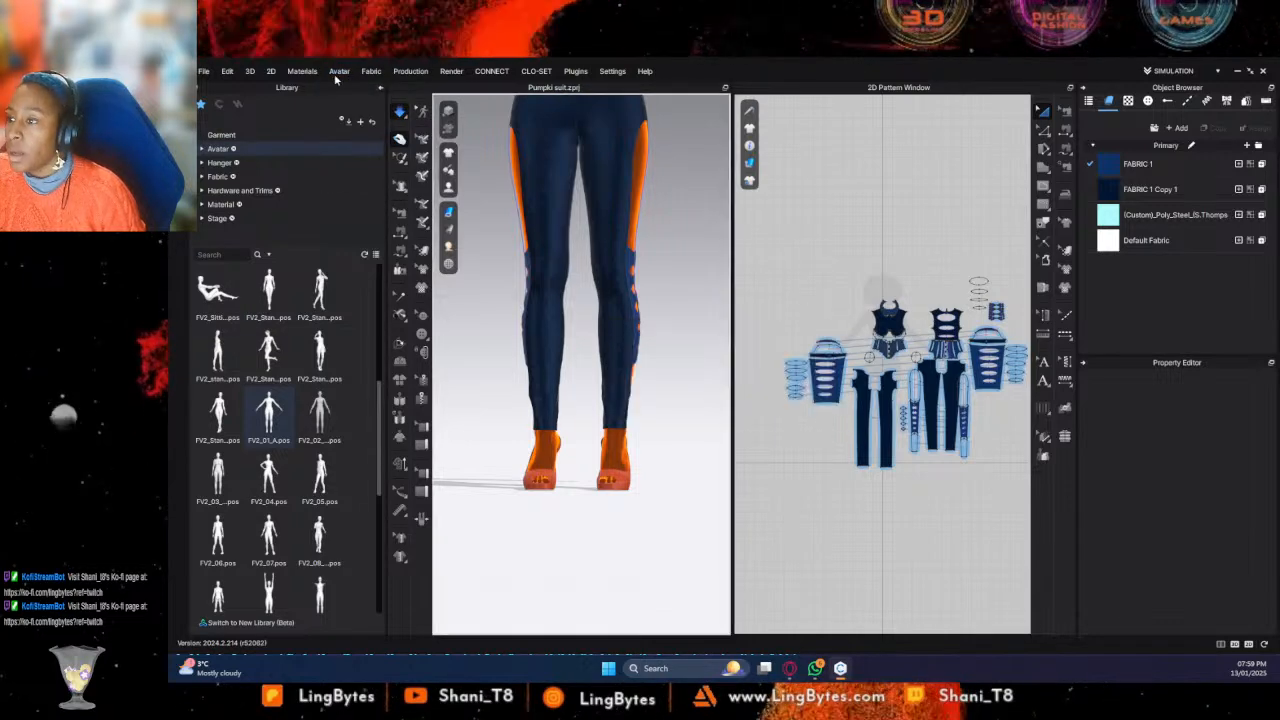
left_click(339, 72)
left_click(378, 126)
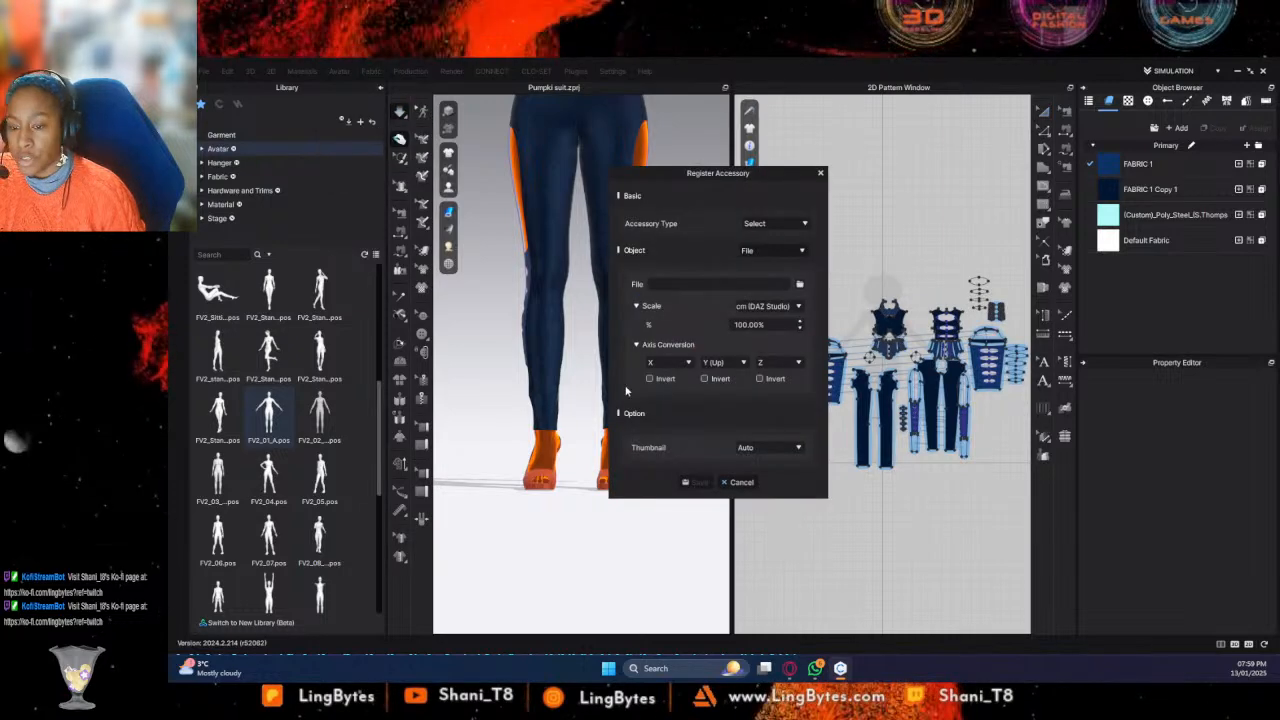
left_click(775, 223)
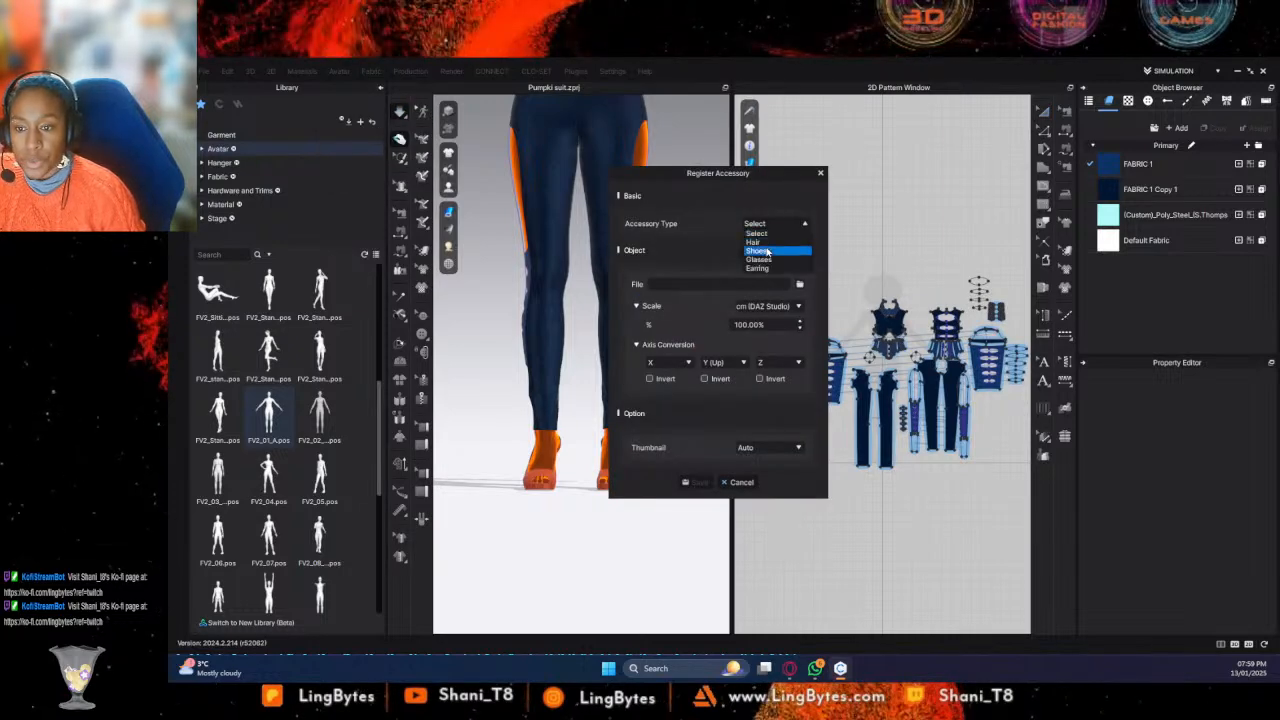
left_click(764, 250)
left_click(766, 242)
left_click(767, 262)
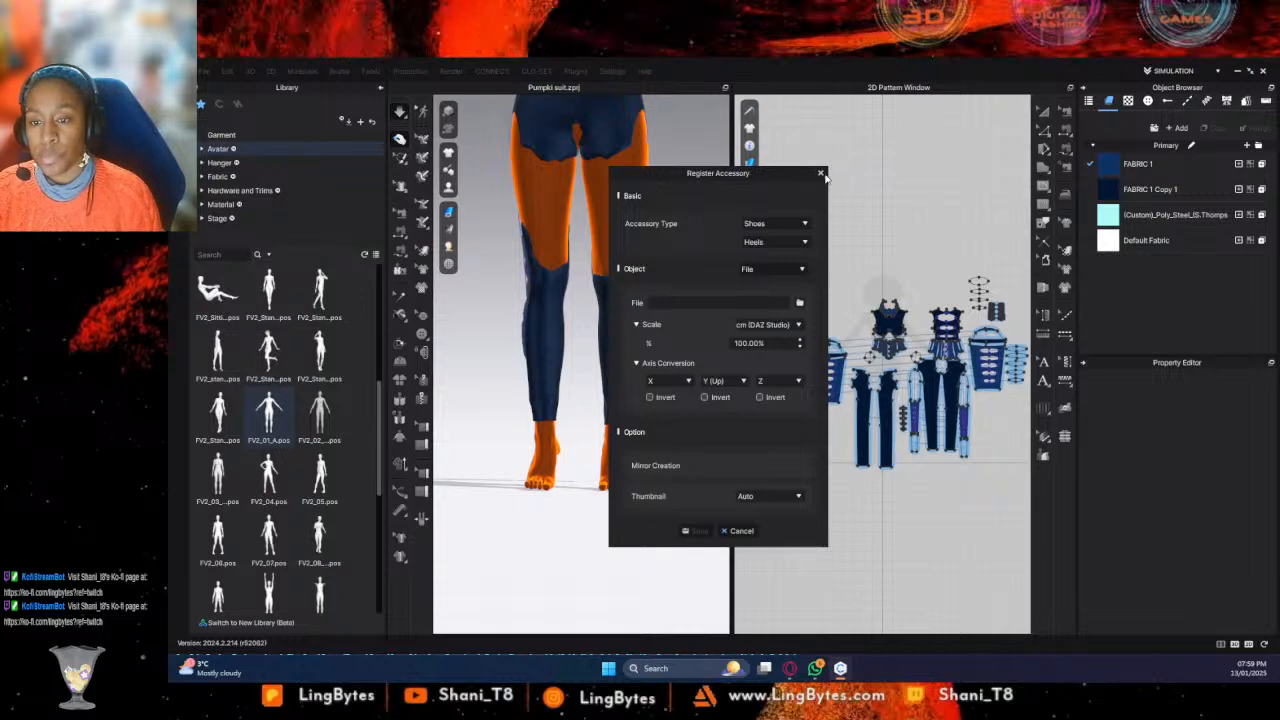
key("Escape")
Open the Pumkin_Oil project from the (1) Modeling folder in place of the current one, loading its garment, avatar and render properties
left_click(203, 72)
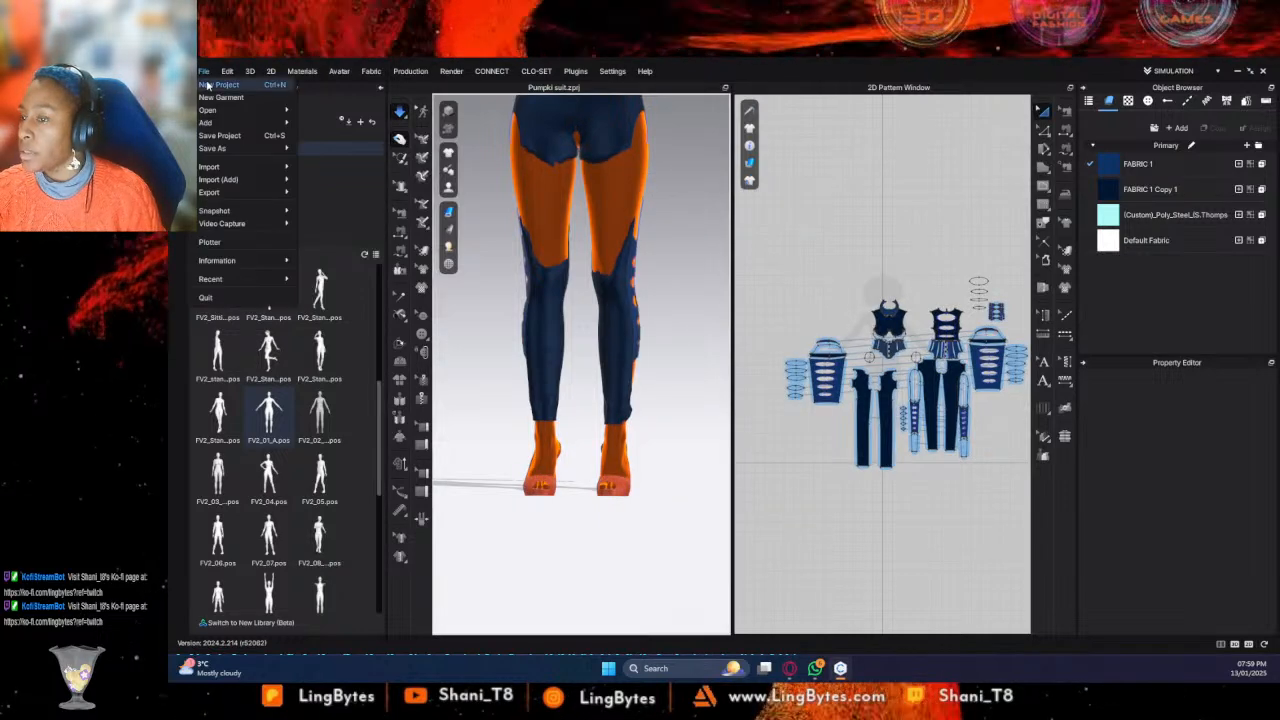
mouse_move(239, 110)
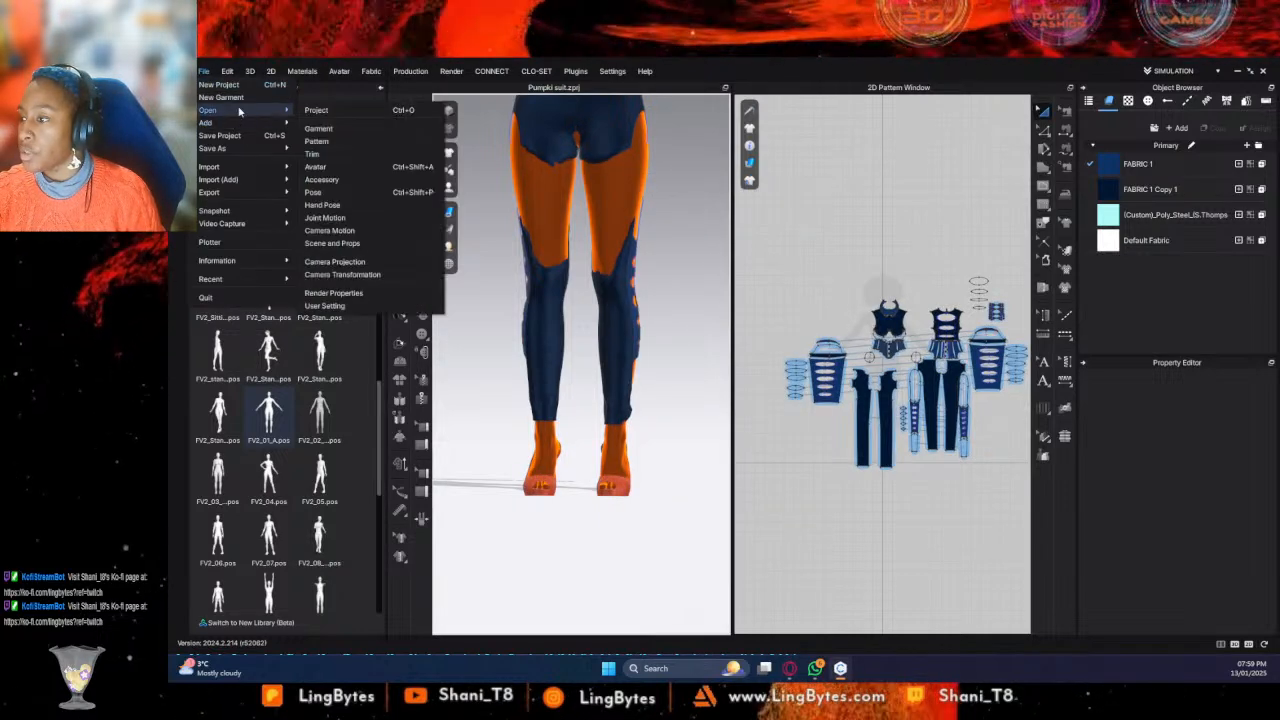
left_click(330, 110)
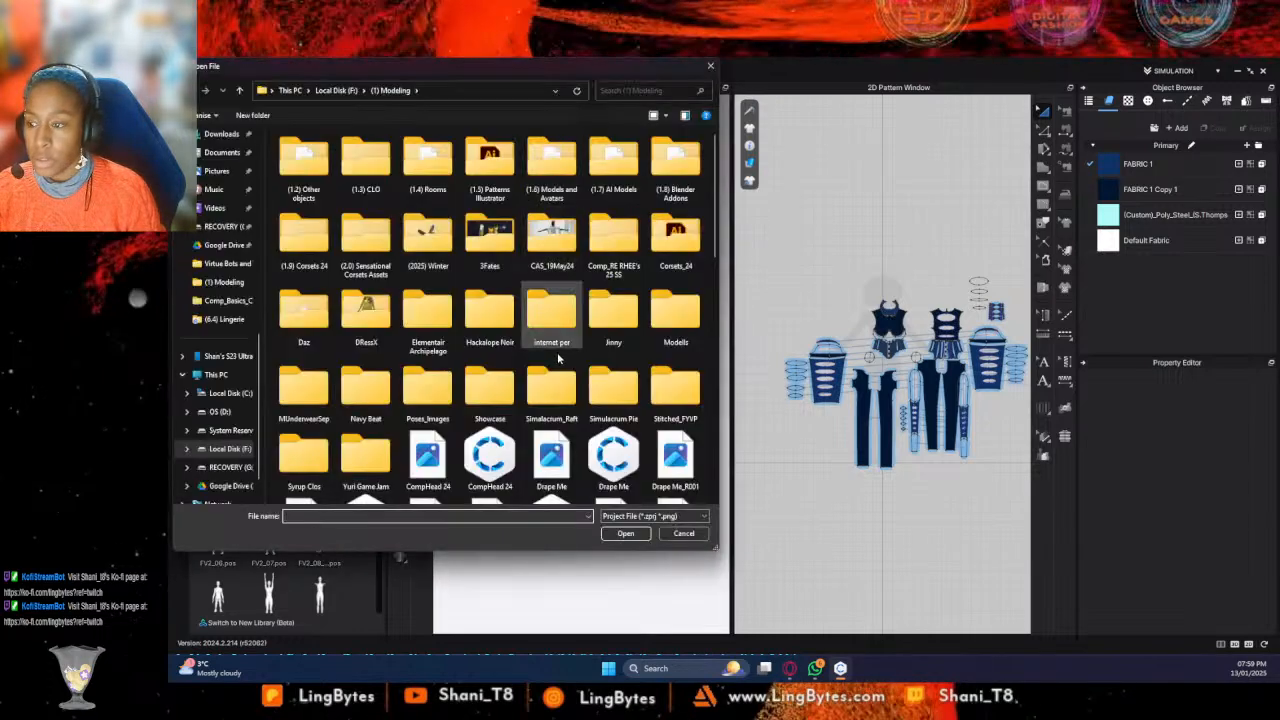
scroll(557, 340, "down", 5)
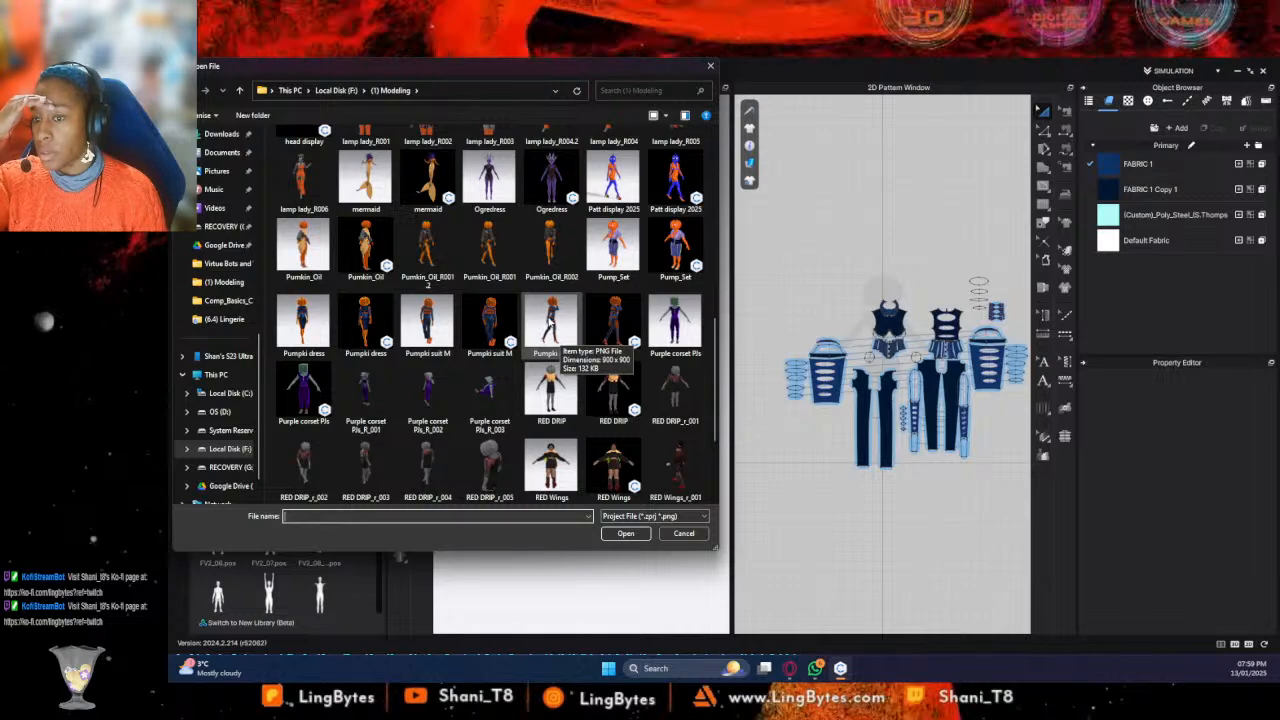
scroll(548, 325, "down", 2)
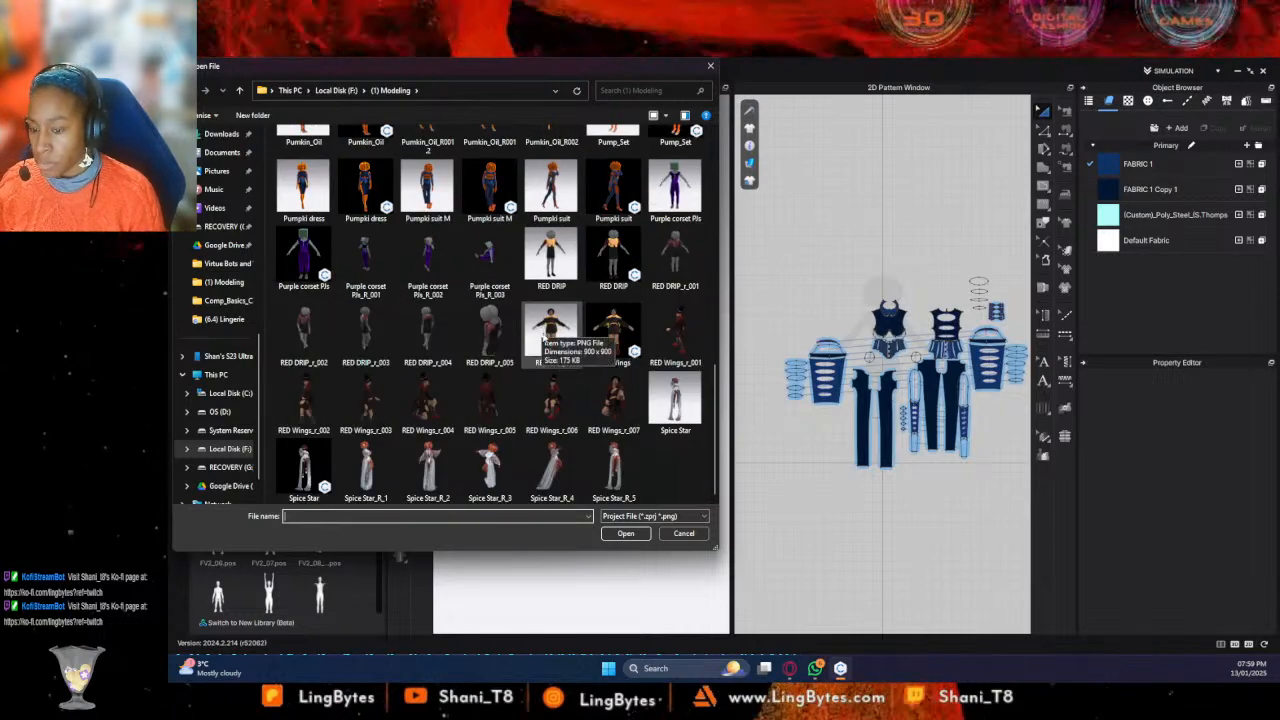
scroll(548, 340, "up", 5)
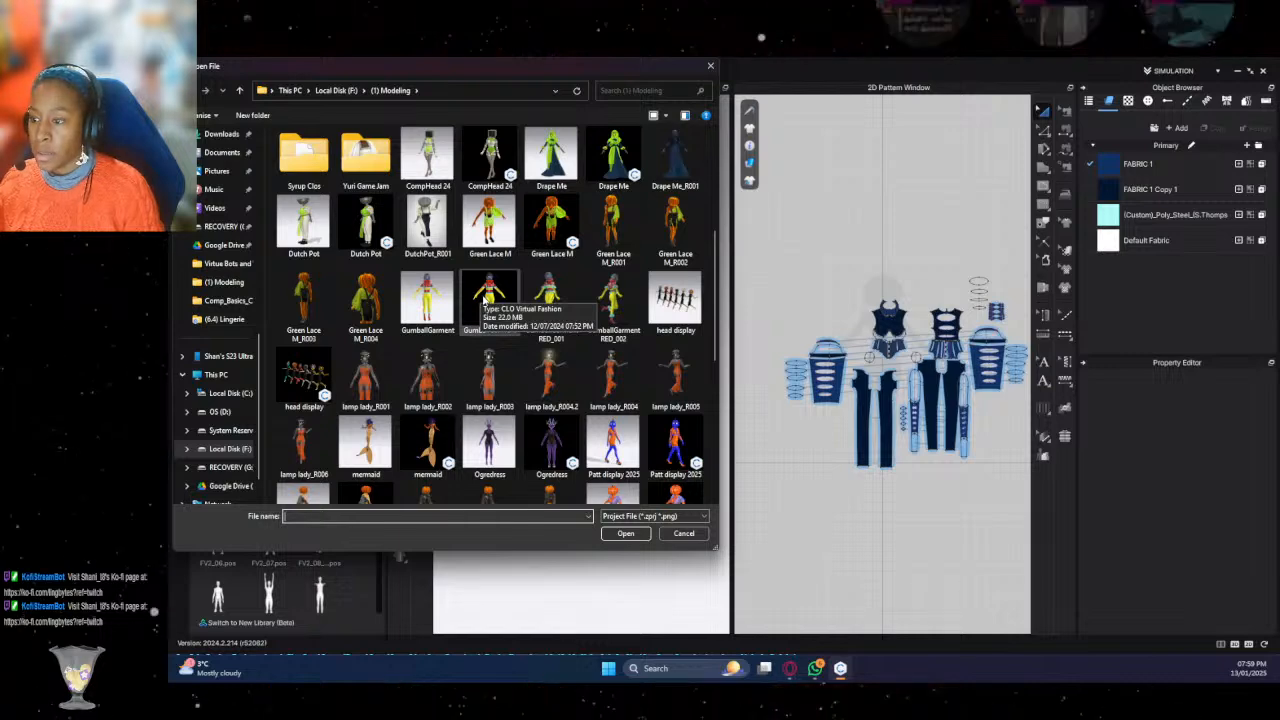
scroll(487, 298, "down", 3)
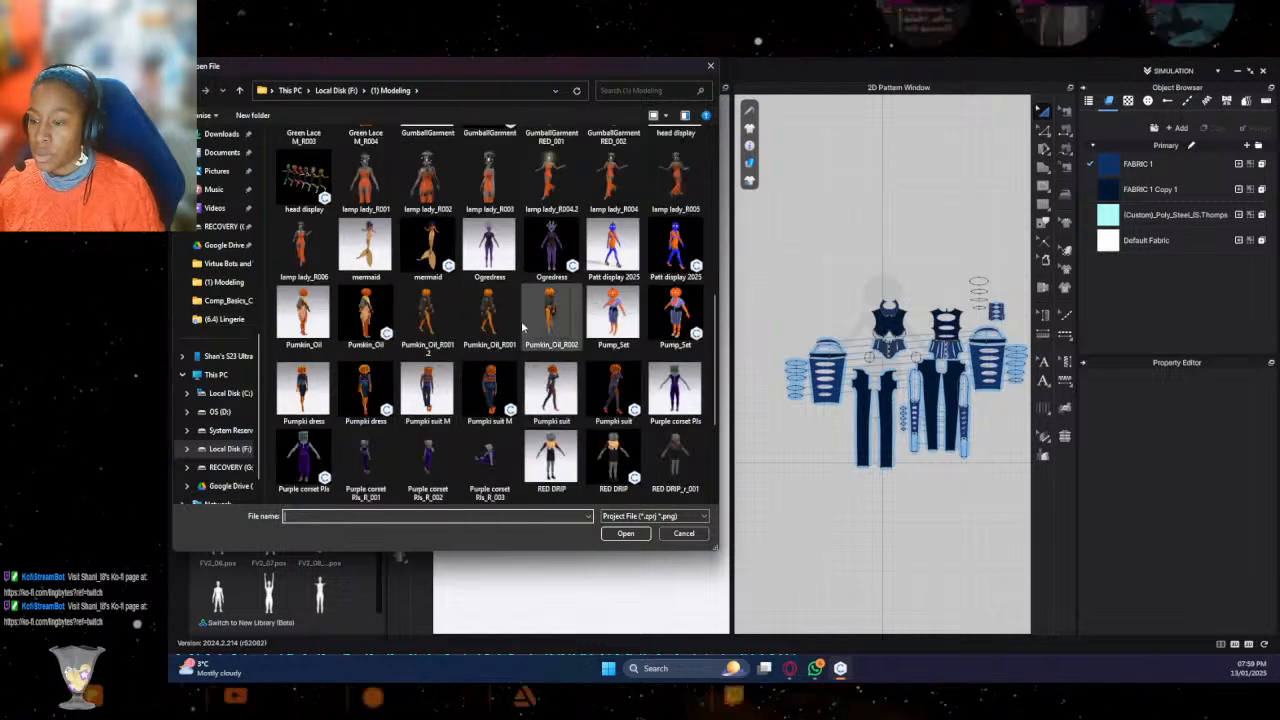
key("Escape")
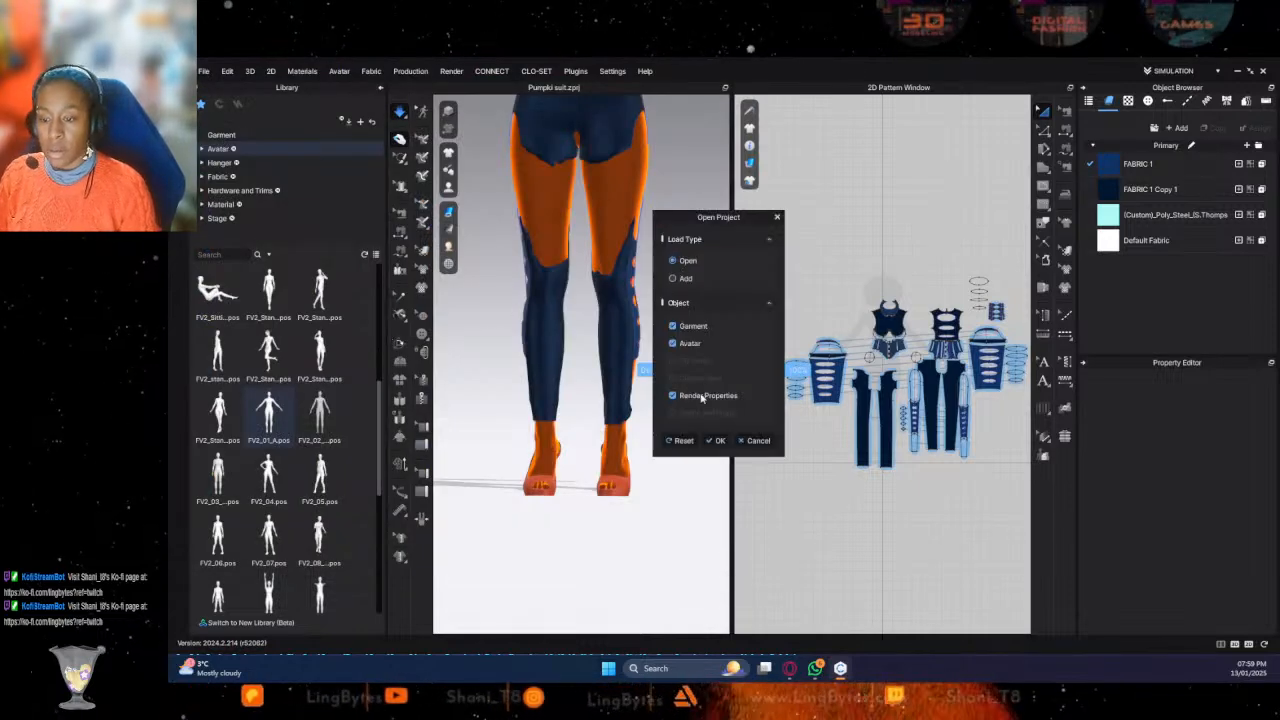
left_click(716, 440)
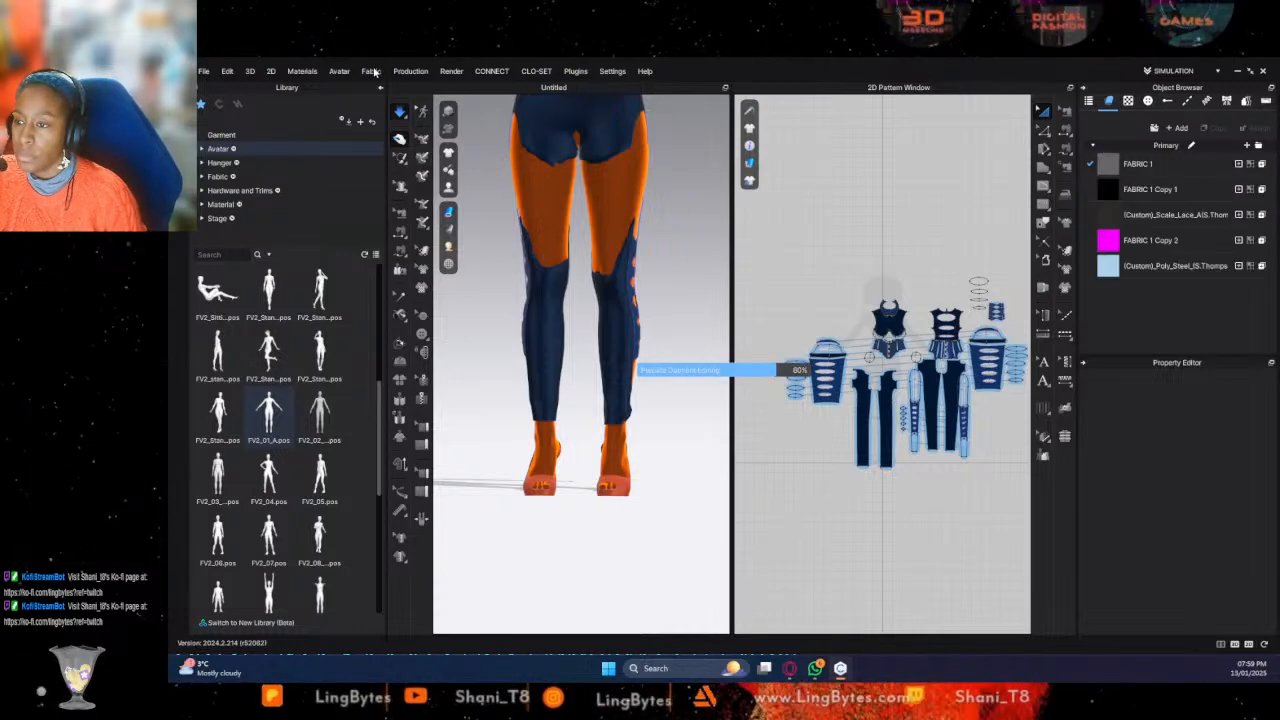
Start registering an accessory of type Shoes, subtype Heels, with a file as its object source
right_click_drag(495, 155, 570, 415)
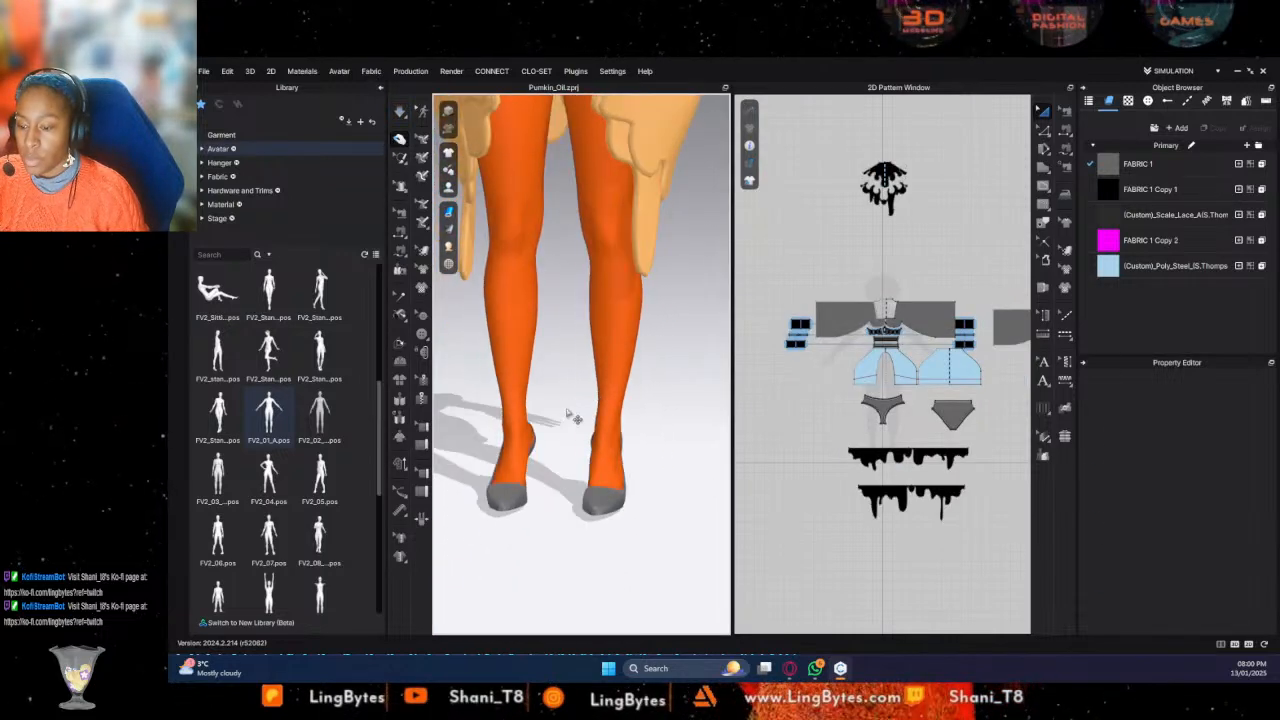
left_click(338, 72)
left_click(364, 125)
left_click(775, 223)
left_click(762, 250)
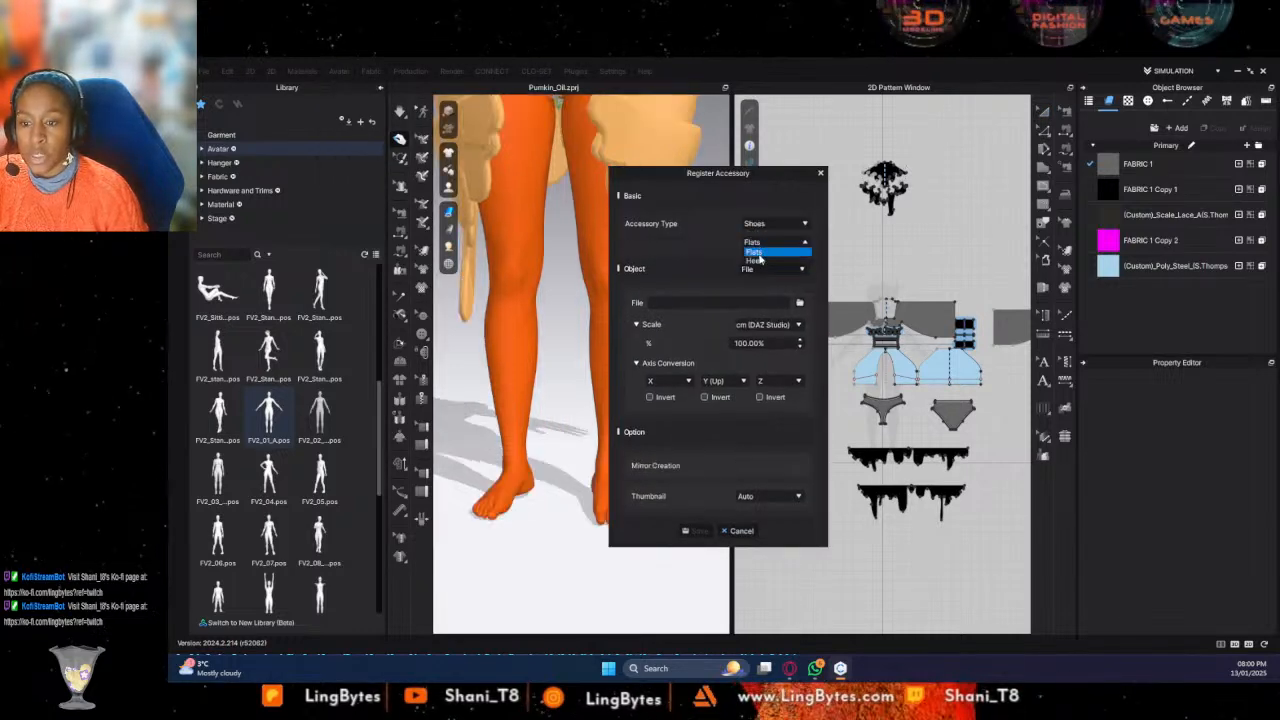
left_click(758, 260)
left_click(760, 268)
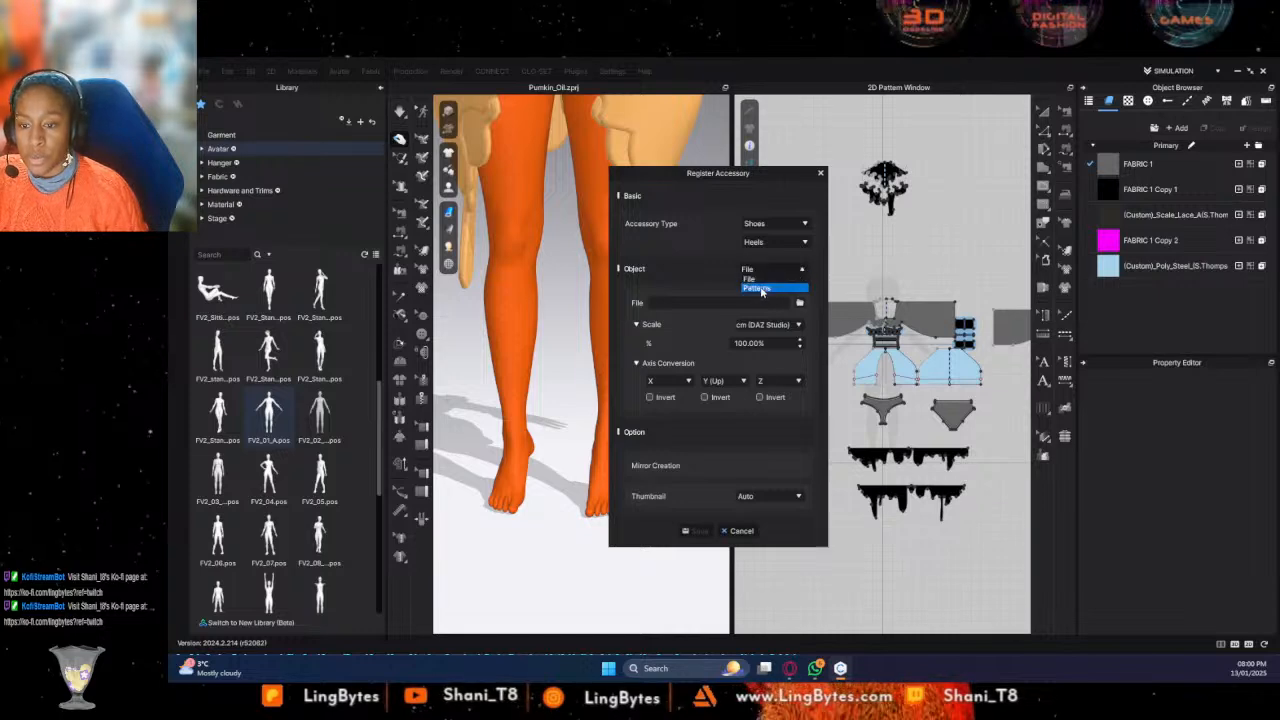
left_click(762, 278)
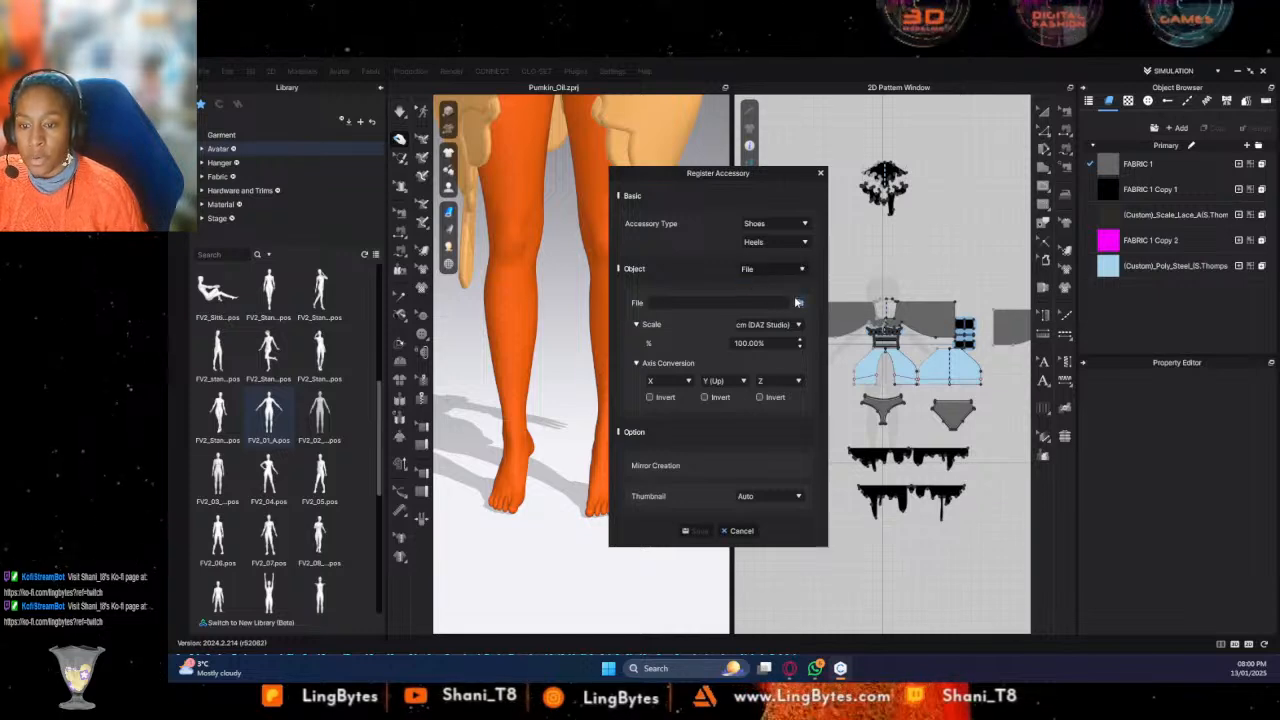
Try to load Sunday Heels_001.fbx from the Accessories folder as the accessory's source file
left_click(799, 302)
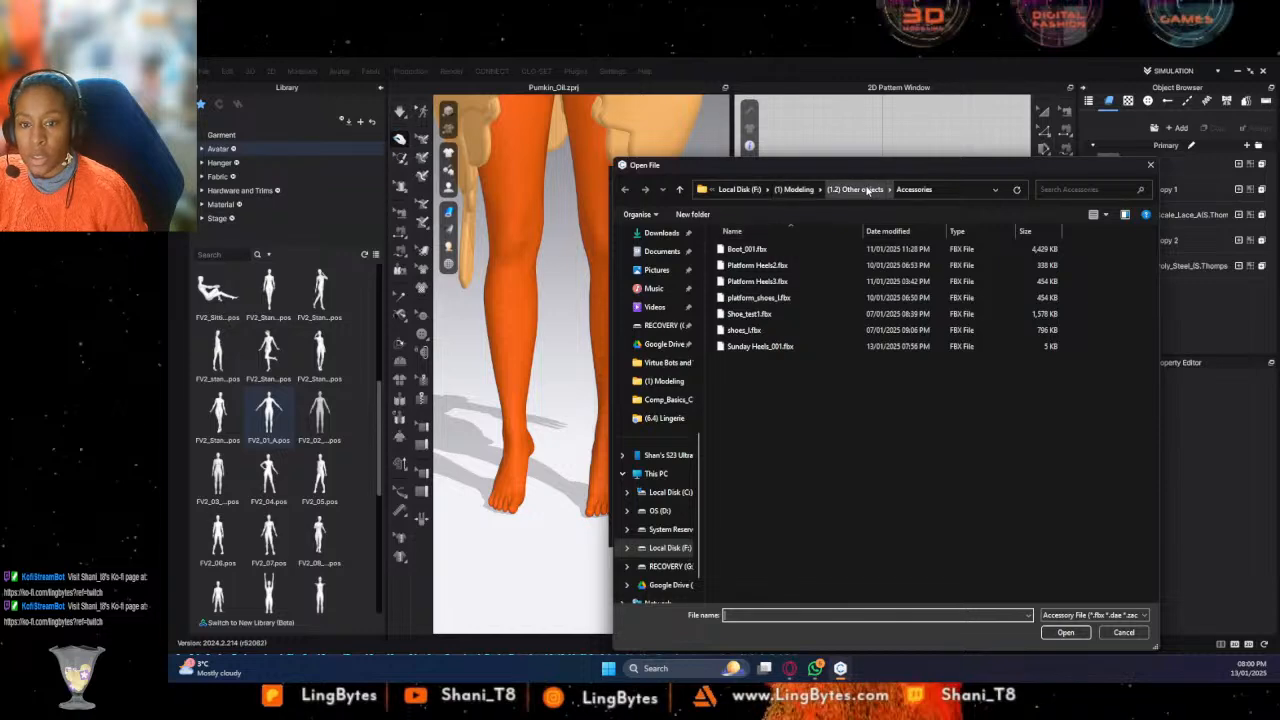
left_click(750, 346)
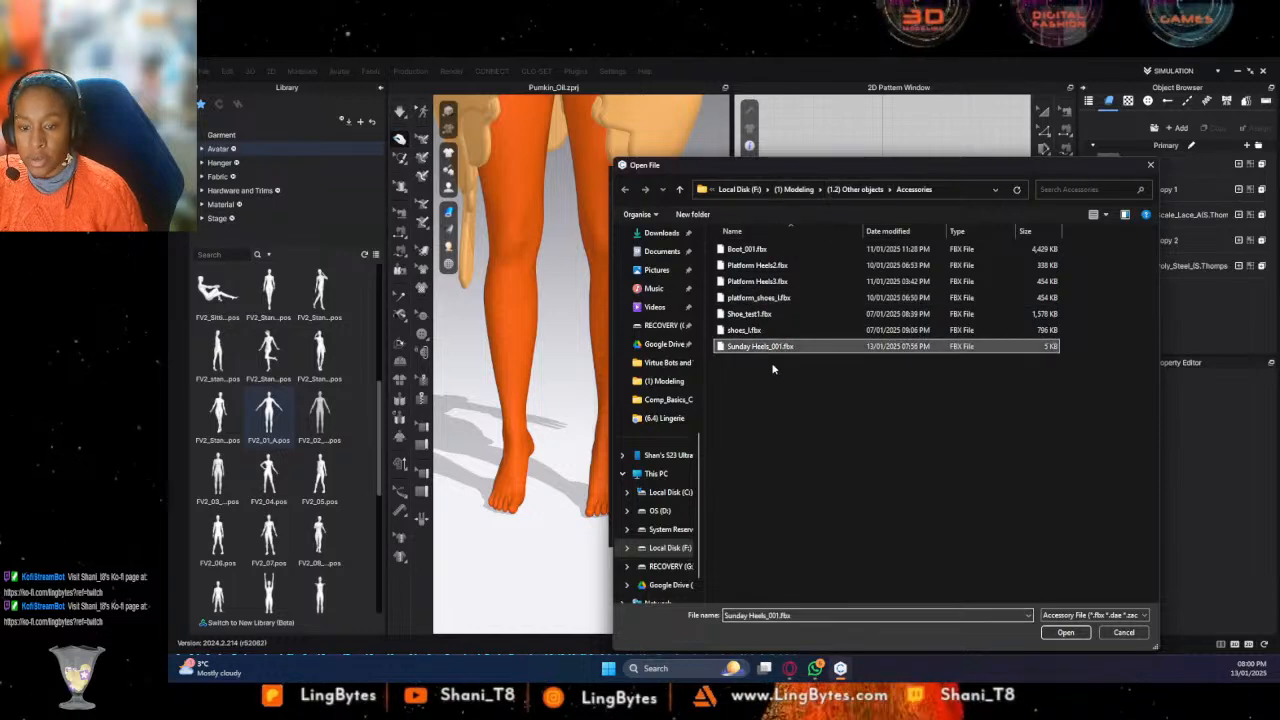
left_click(1065, 632)
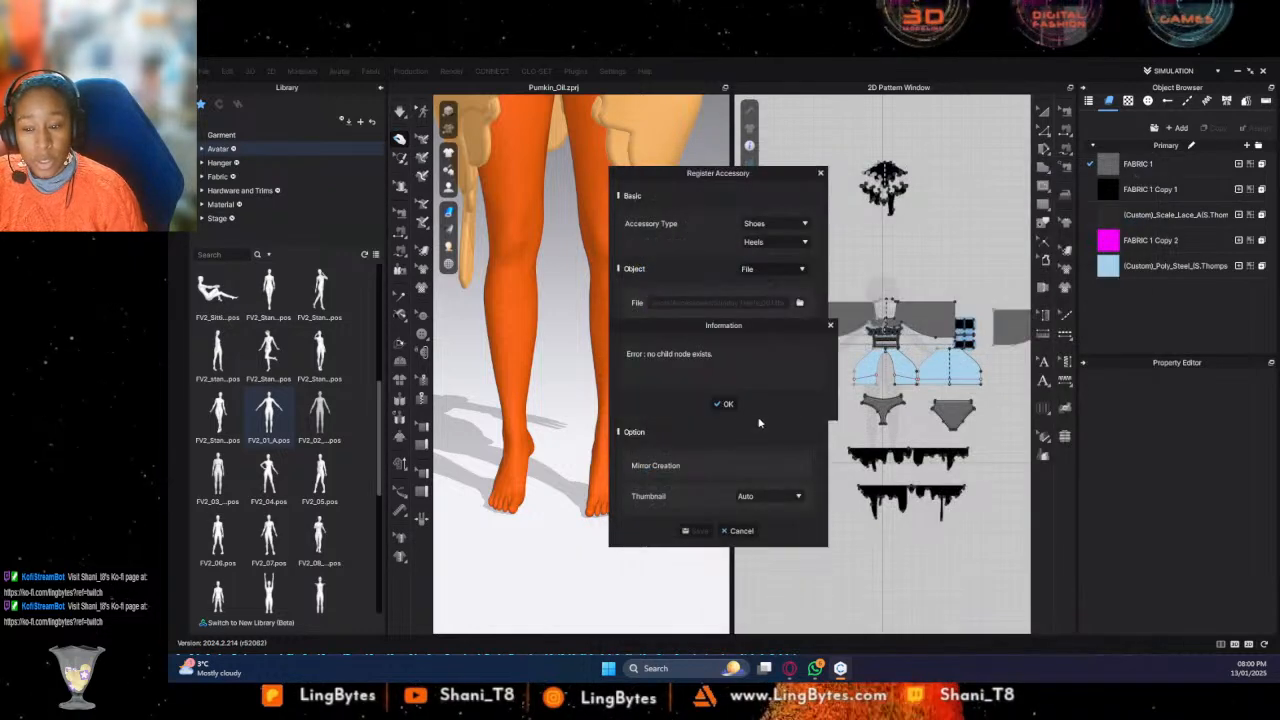
Dismiss the import error and load Sunday Heels_001.fbx from the Accessories folder as the accessory's source file again
left_click(722, 404)
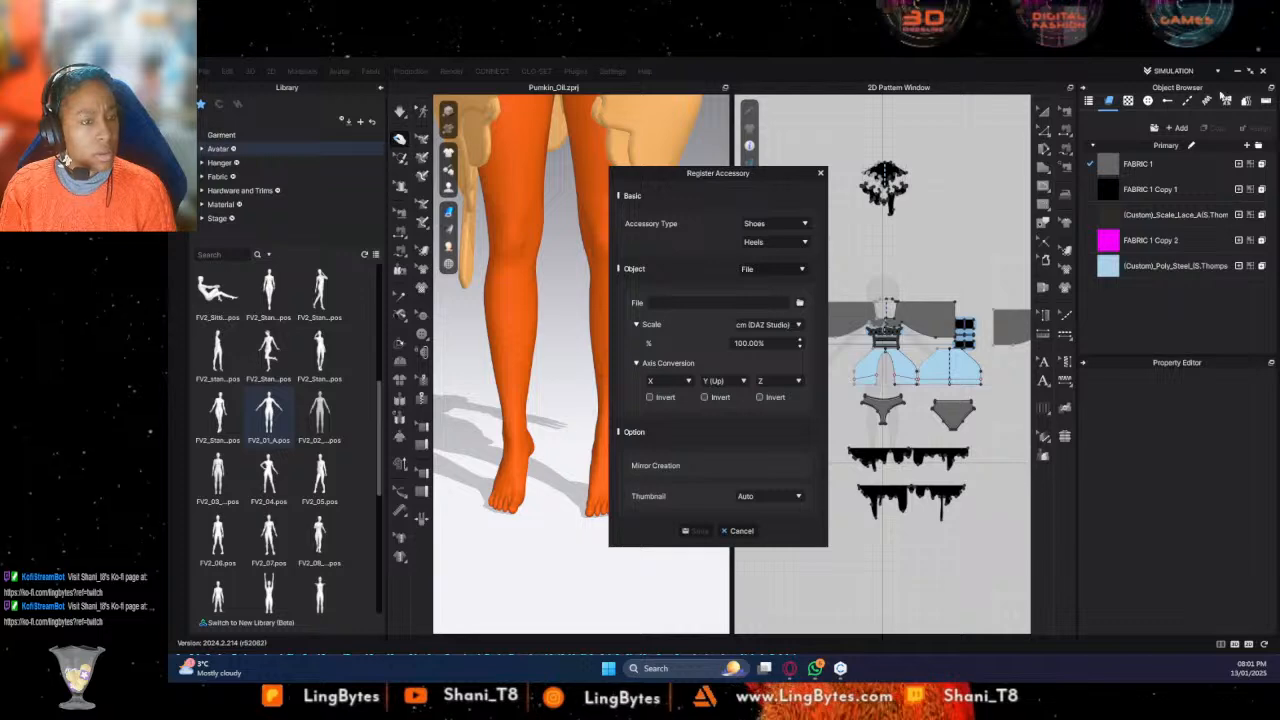
left_click(801, 302)
left_click(812, 346)
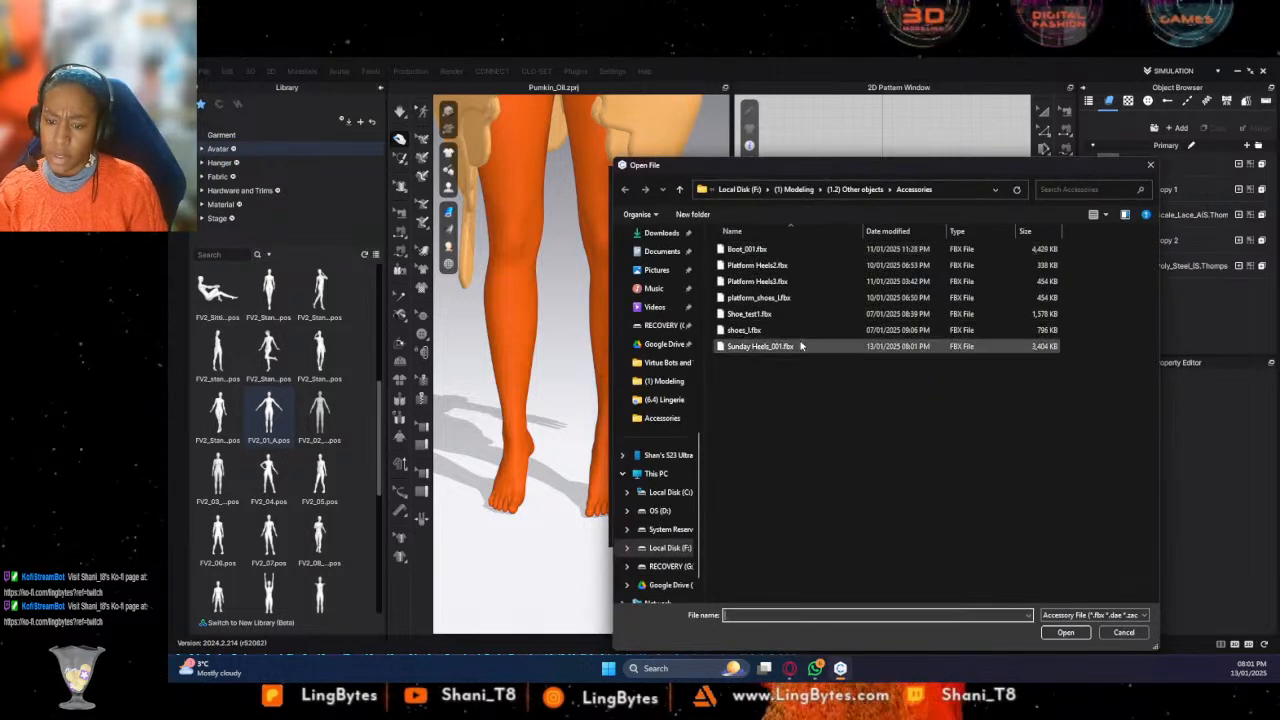
left_click(1066, 632)
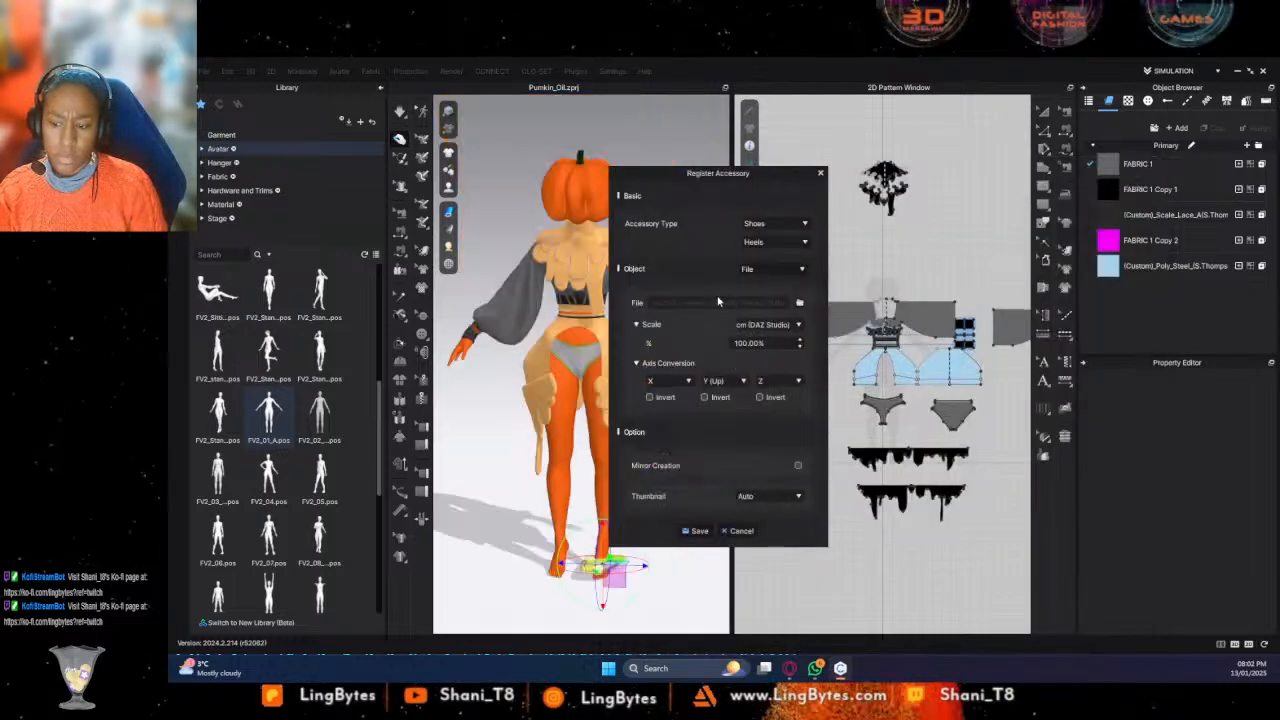
Try to turn the loaded heel to face forward and shift it sideways onto the avatar's left foot
middle_click_drag(522, 488, 474, 394)
scroll(560, 415, "down", 2)
scroll(560, 431, "up", 4)
scroll(560, 431, "up", 3)
middle_click_drag(551, 515, 458, 453)
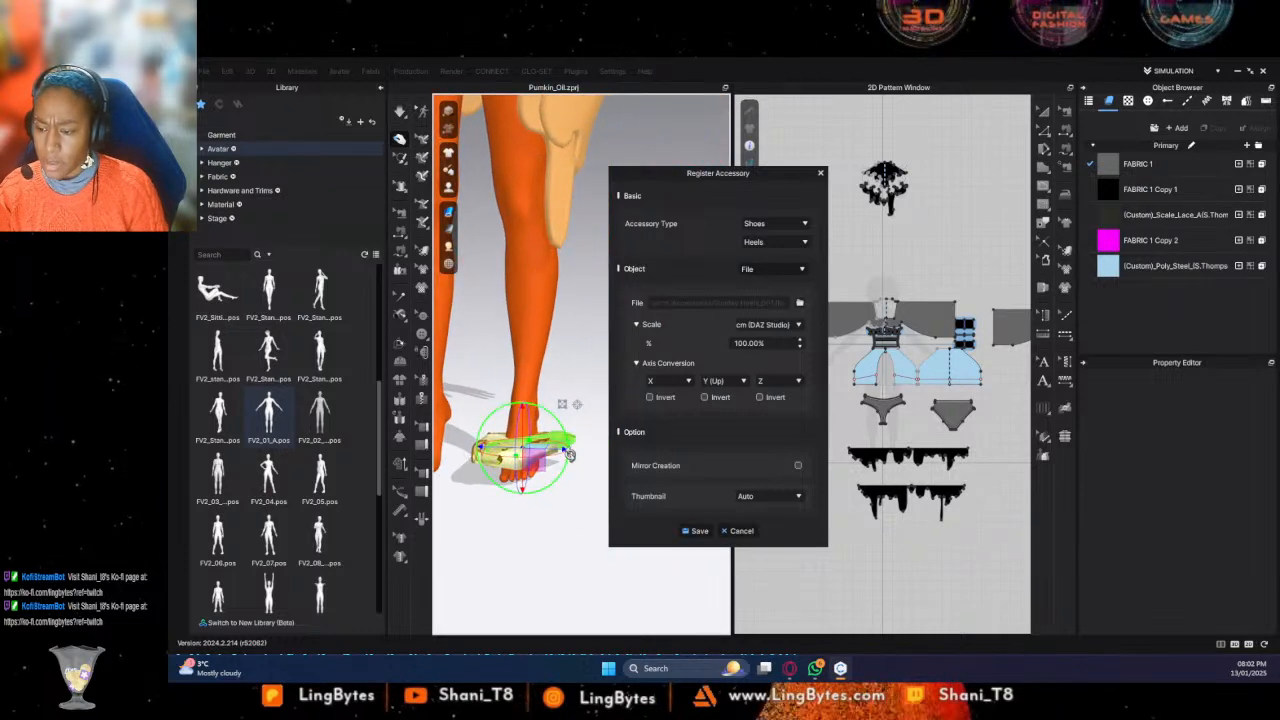
left_click_drag(560, 420, 452, 348)
middle_click_drag(525, 434, 560, 440)
right_click_drag(560, 440, 563, 489)
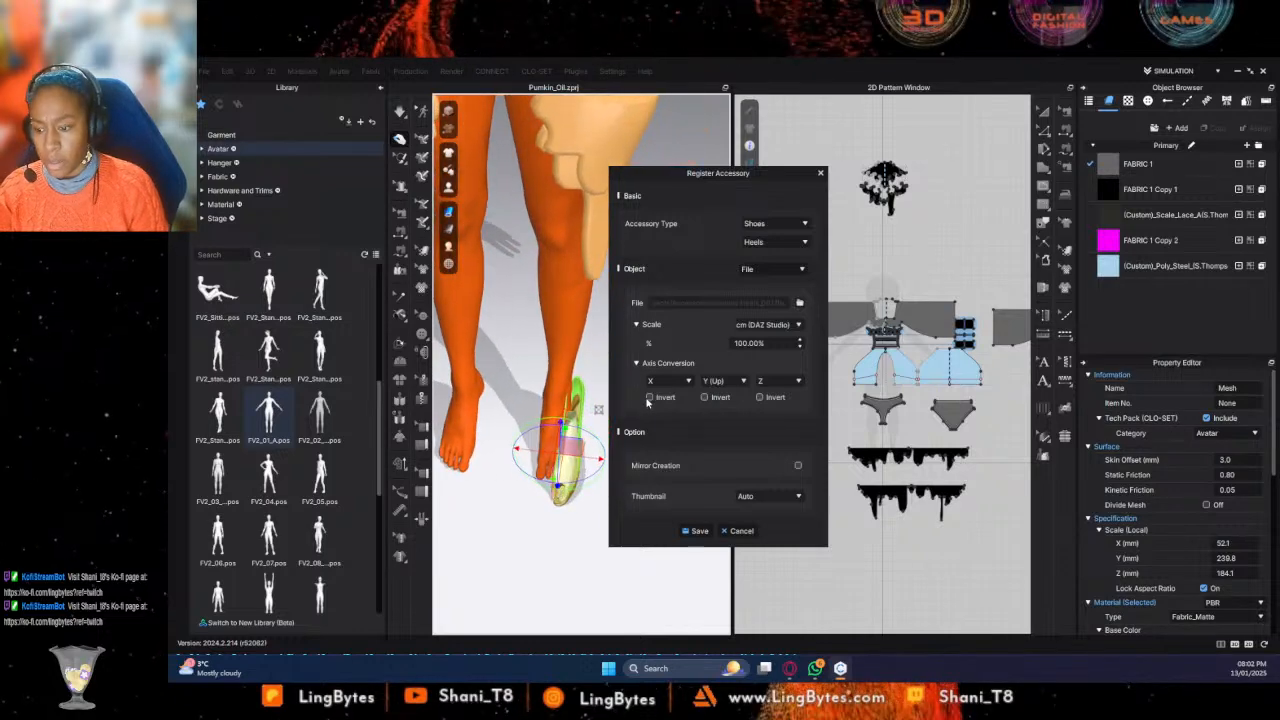
left_click_drag(586, 456, 570, 455)
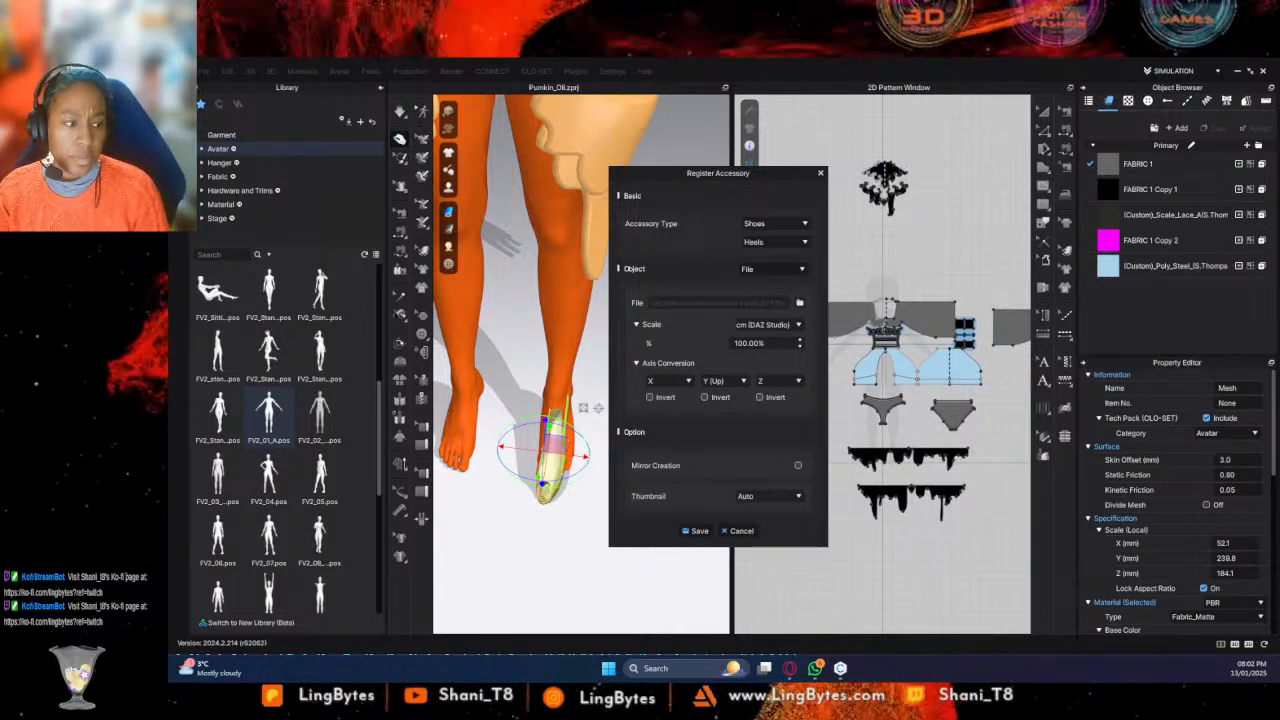
Reload the re-exported Sunday Heels_001.fbx as the accessory's source file
left_click(800, 304)
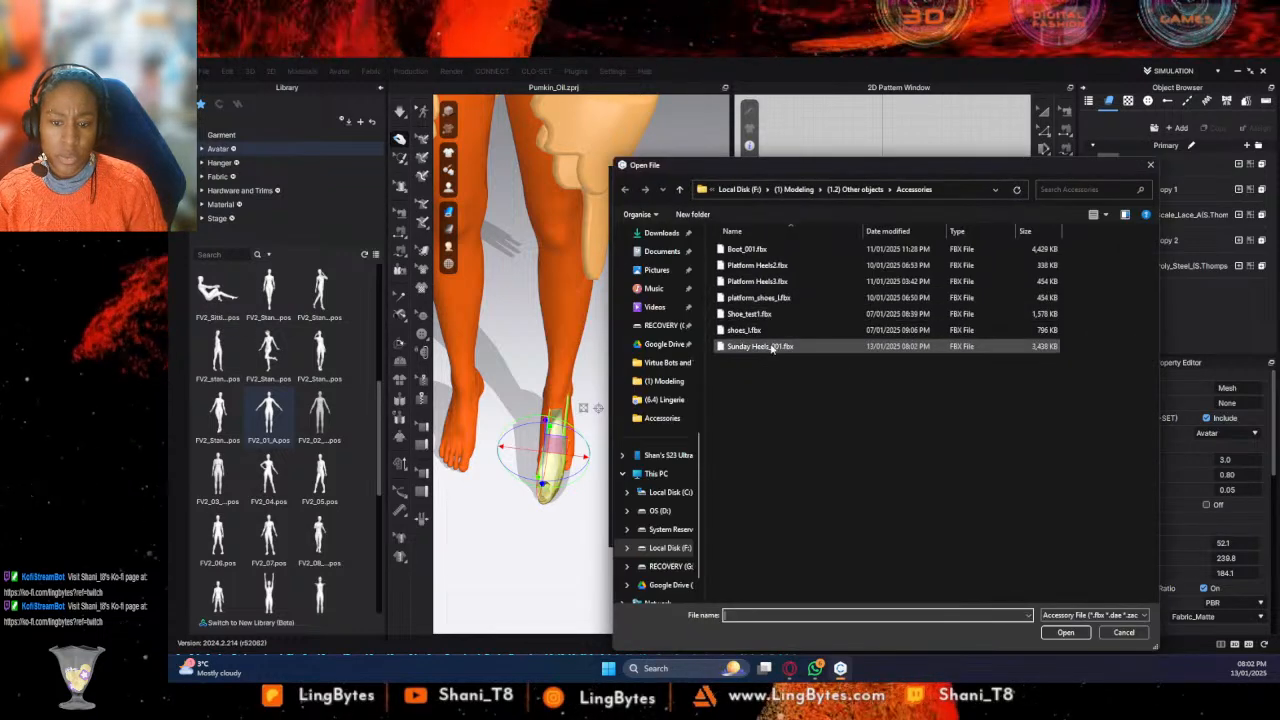
left_click(765, 346)
left_click(1068, 633)
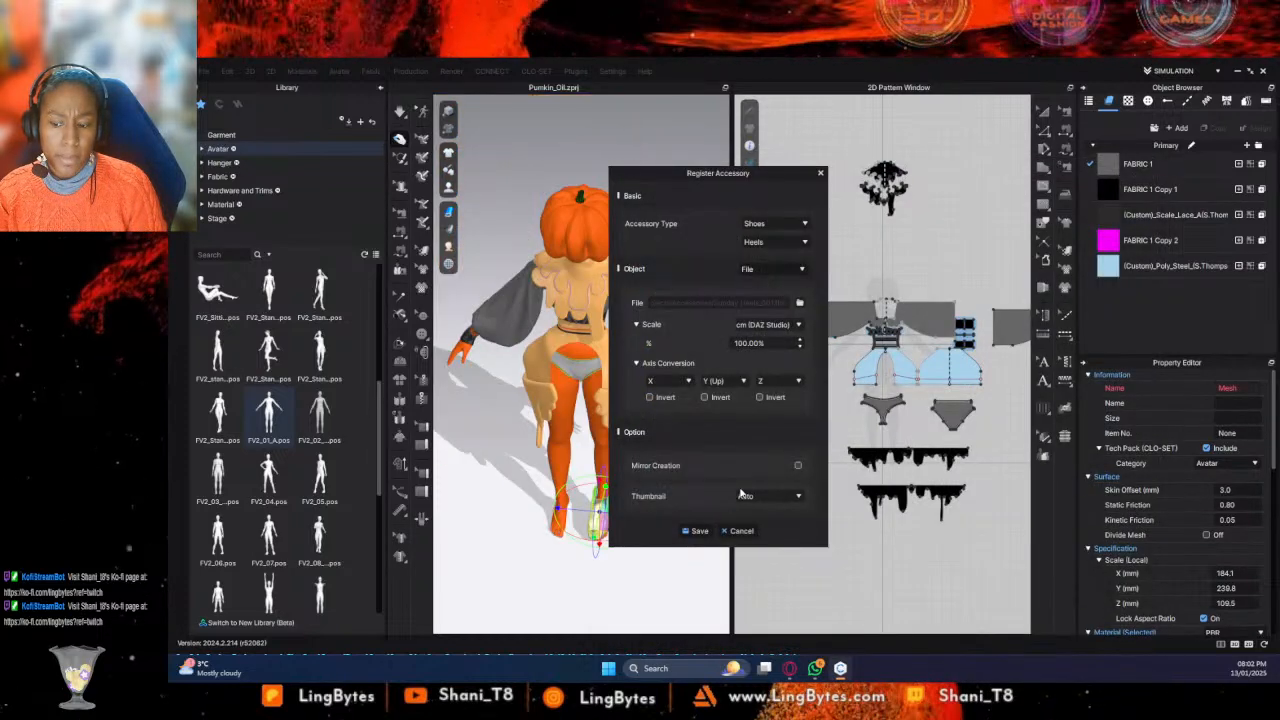
Try to align the reloaded heel with the avatar's left foot, checking it from several sides, and abandon the accessory registration
right_click_drag(538, 501, 573, 315)
scroll(506, 366, "up", 5)
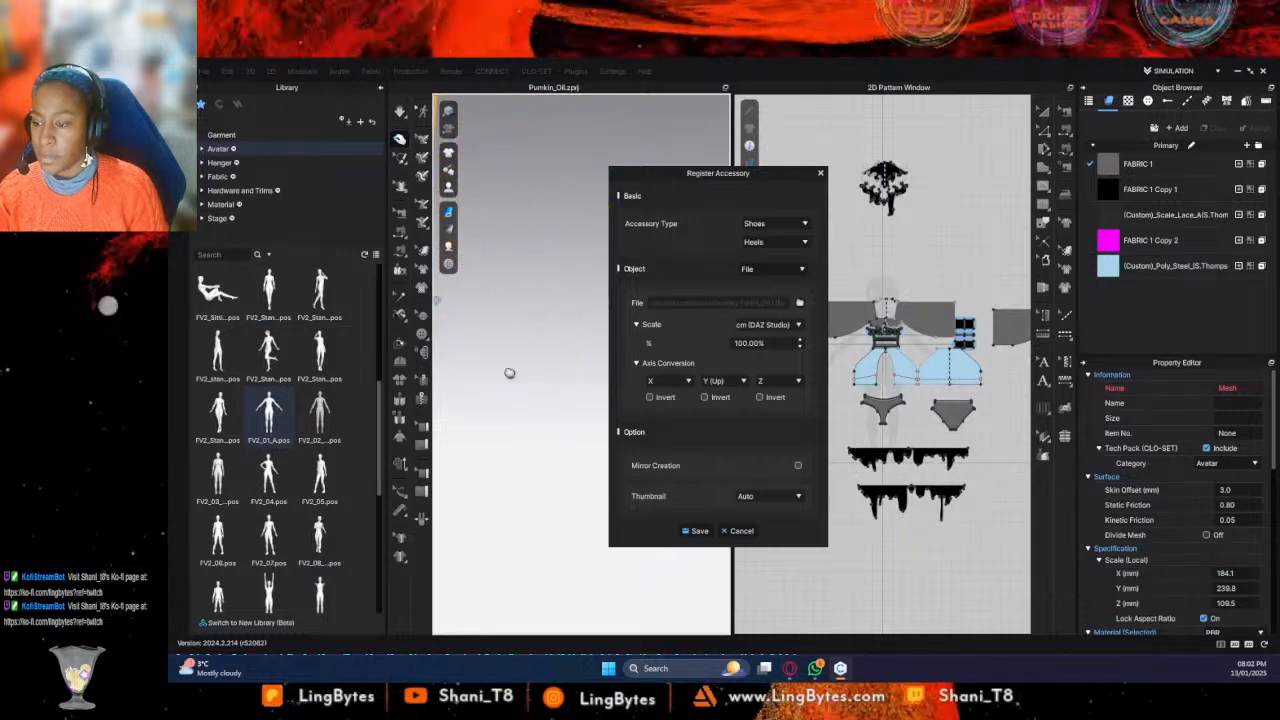
scroll(502, 446, "up", 5)
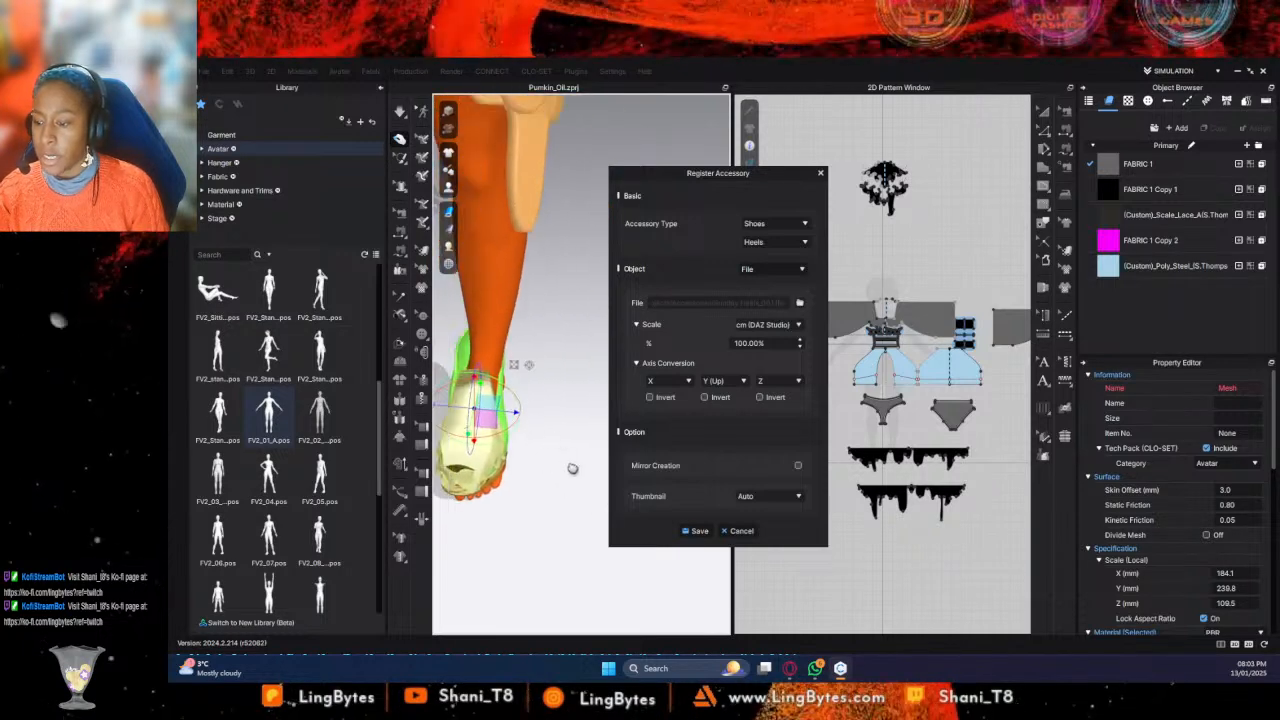
right_click_drag(502, 446, 543, 508)
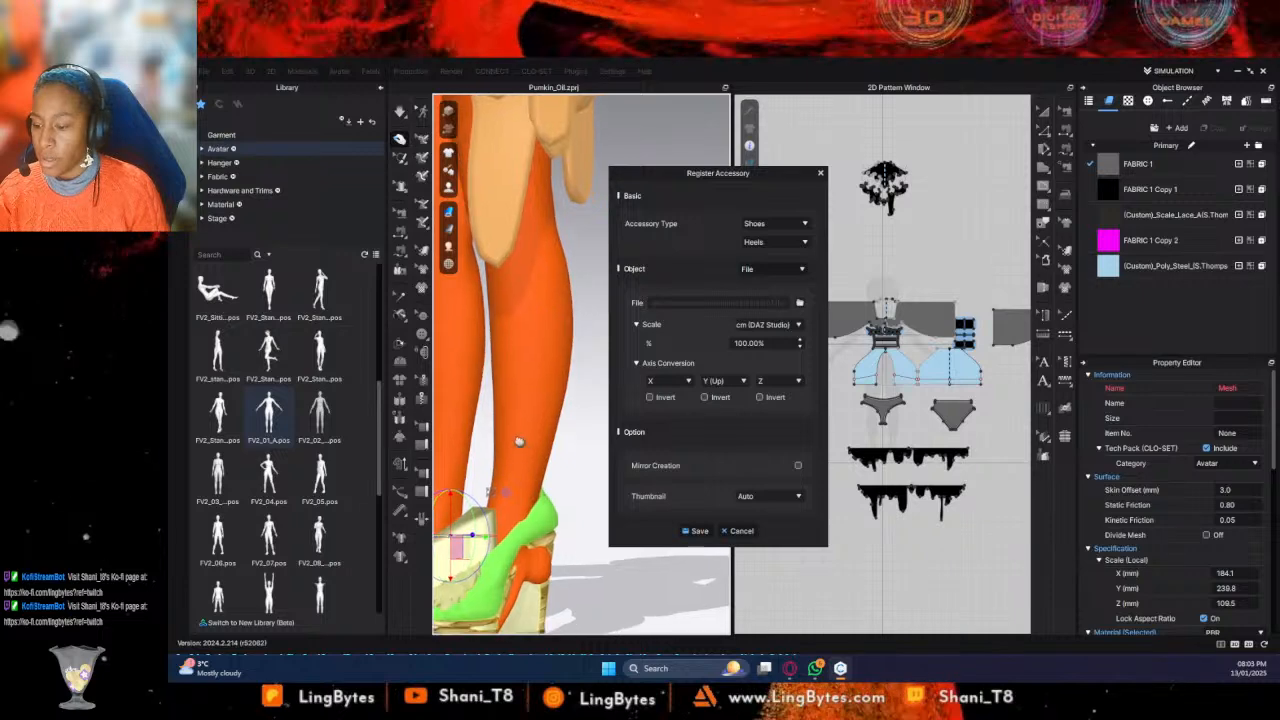
scroll(588, 335, "up", 3)
right_click_drag(588, 337, 477, 330)
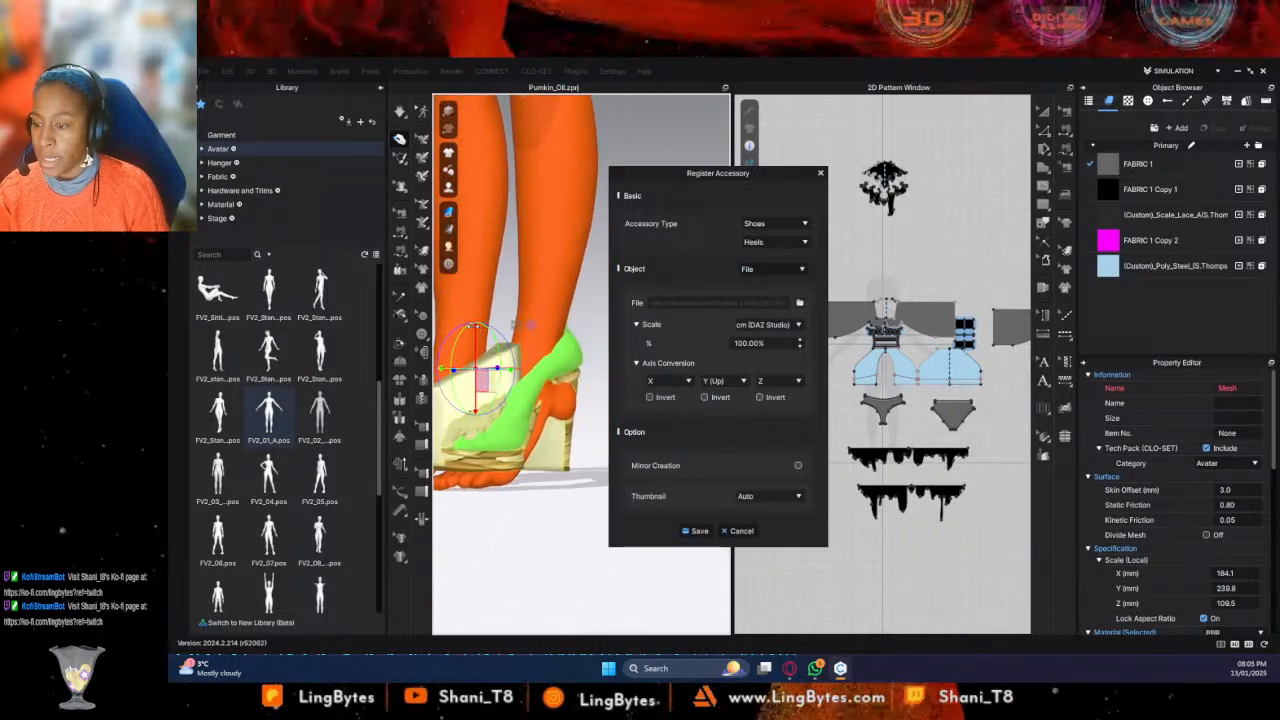
right_click_drag(477, 330, 610, 475)
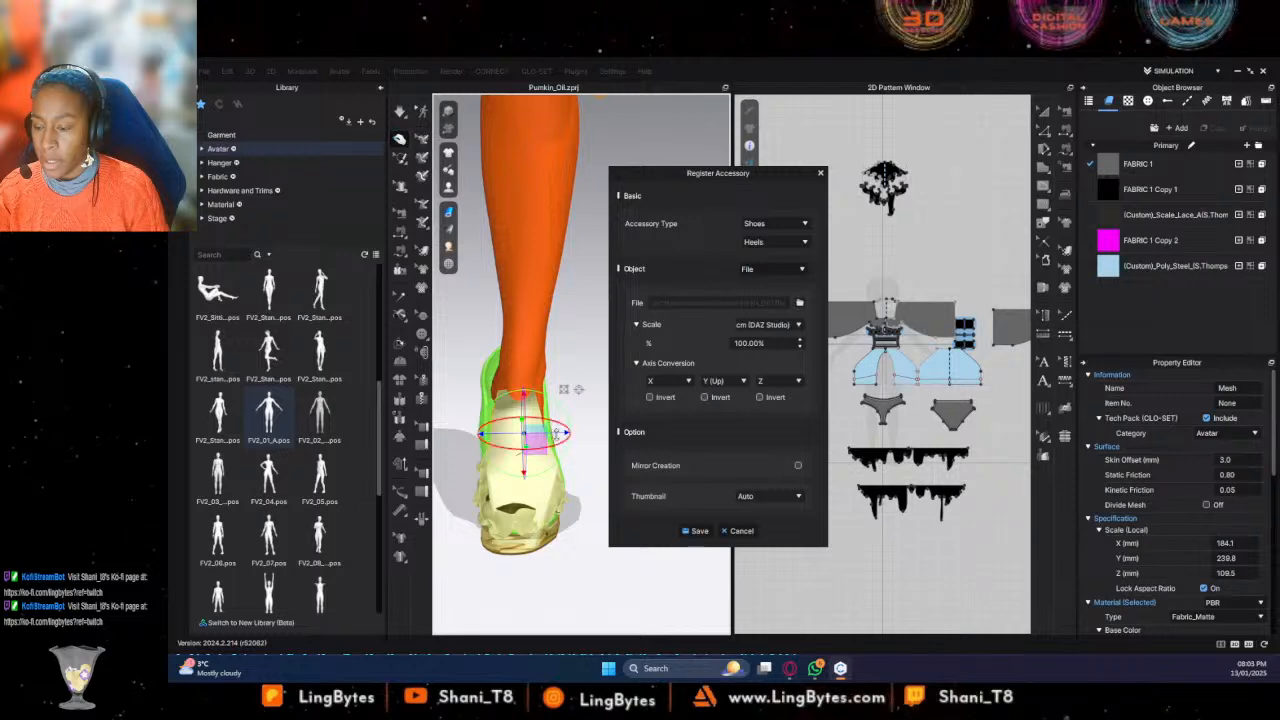
left_click_drag(554, 433, 559, 432)
right_click_drag(578, 428, 553, 468)
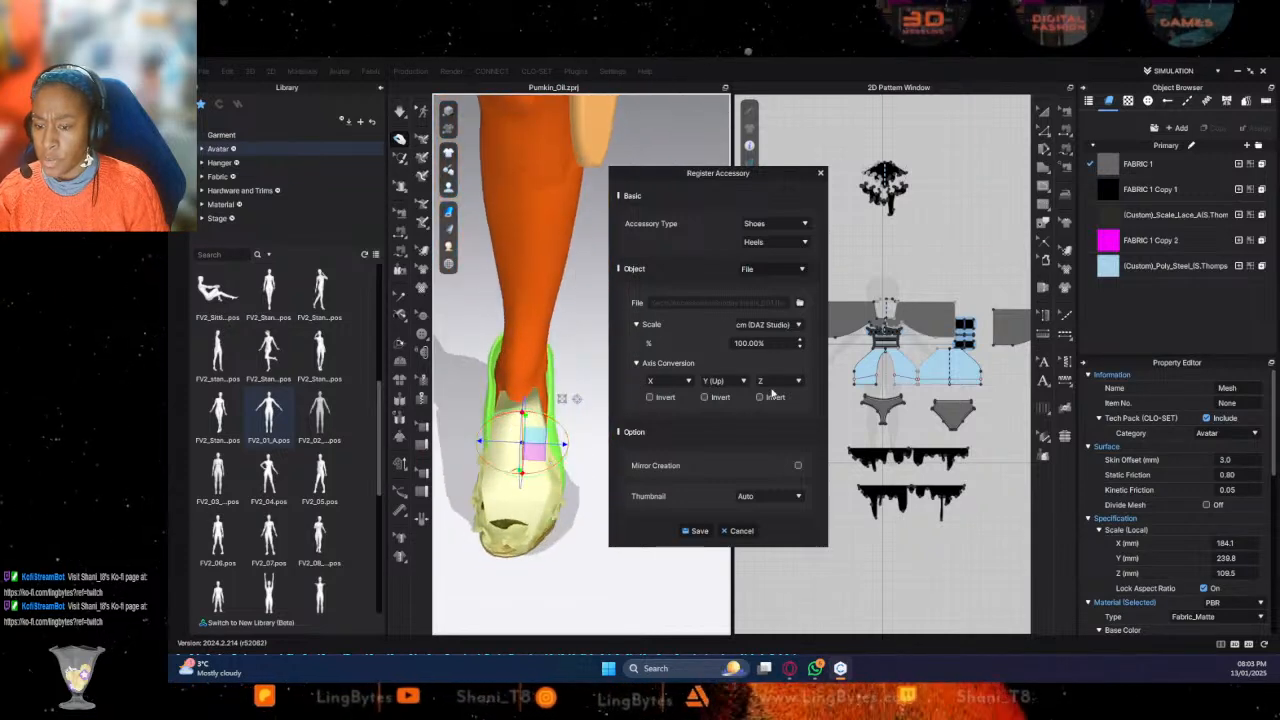
right_click_drag(500, 355, 555, 332)
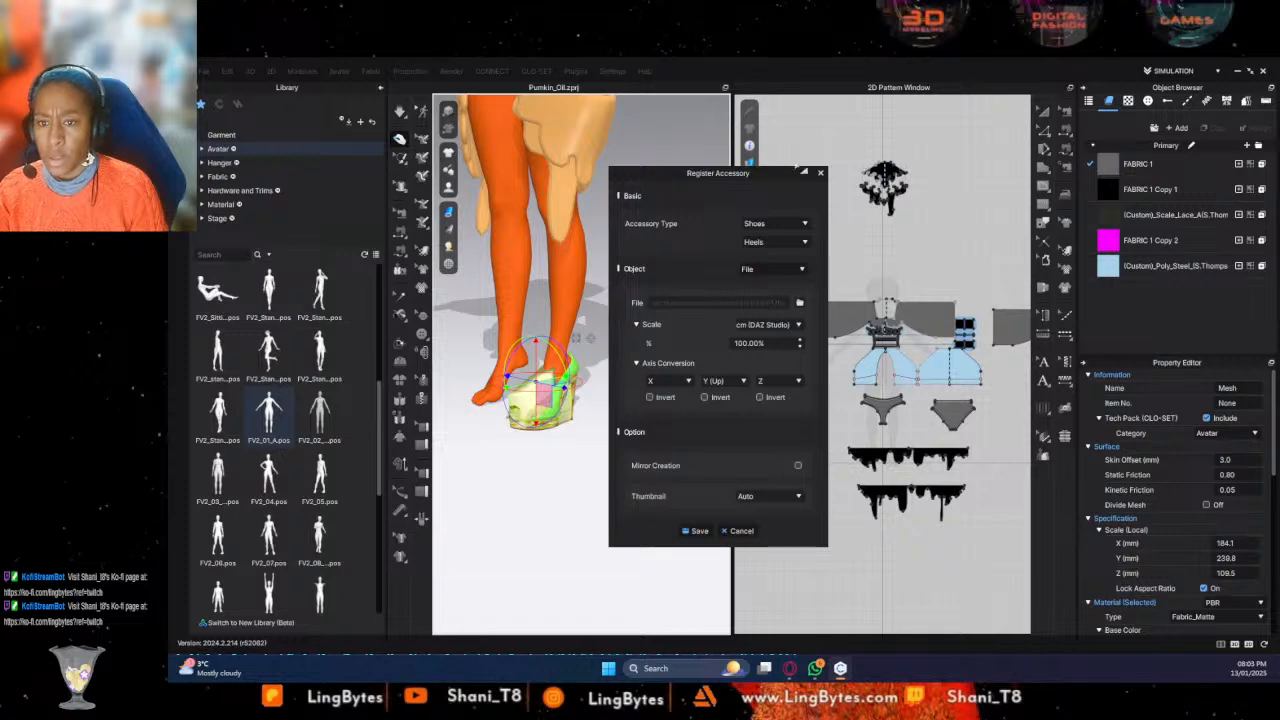
left_click(821, 173)
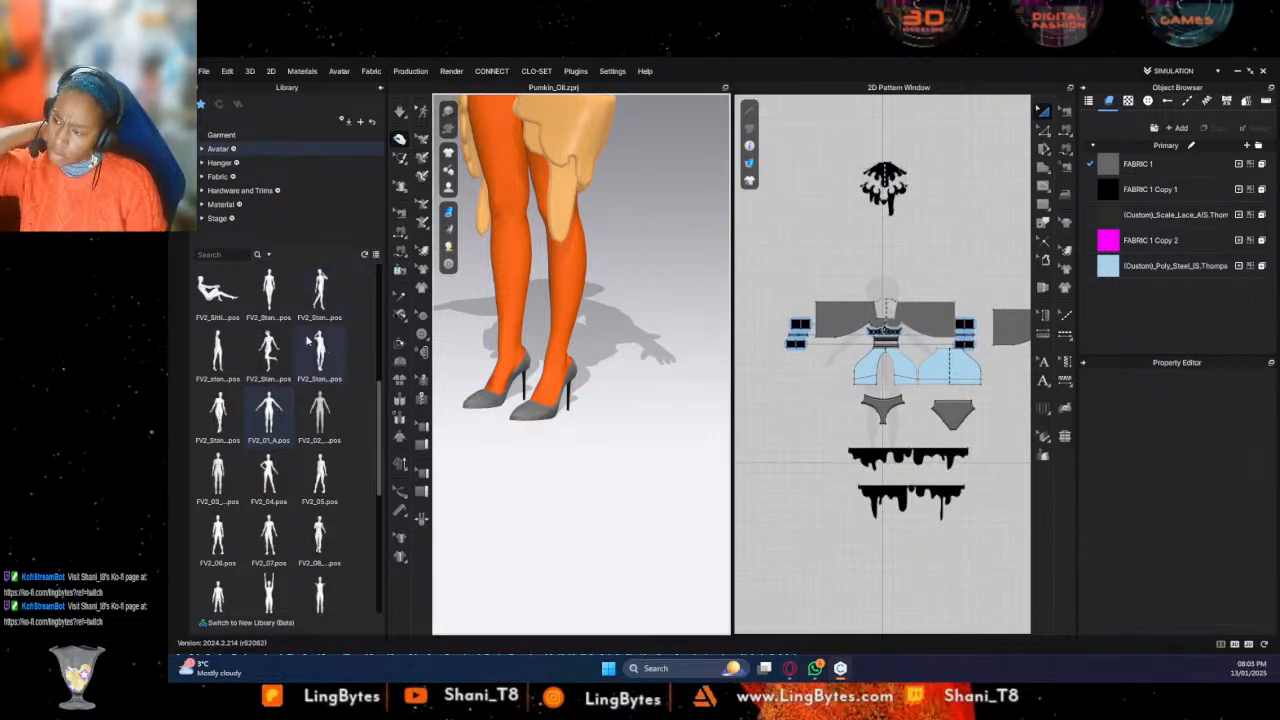
Put the orange platform heels with black soles from the avatar library's shoes folder on the avatar and check their fit
scroll(230, 327, "up", 5)
double_click(228, 297)
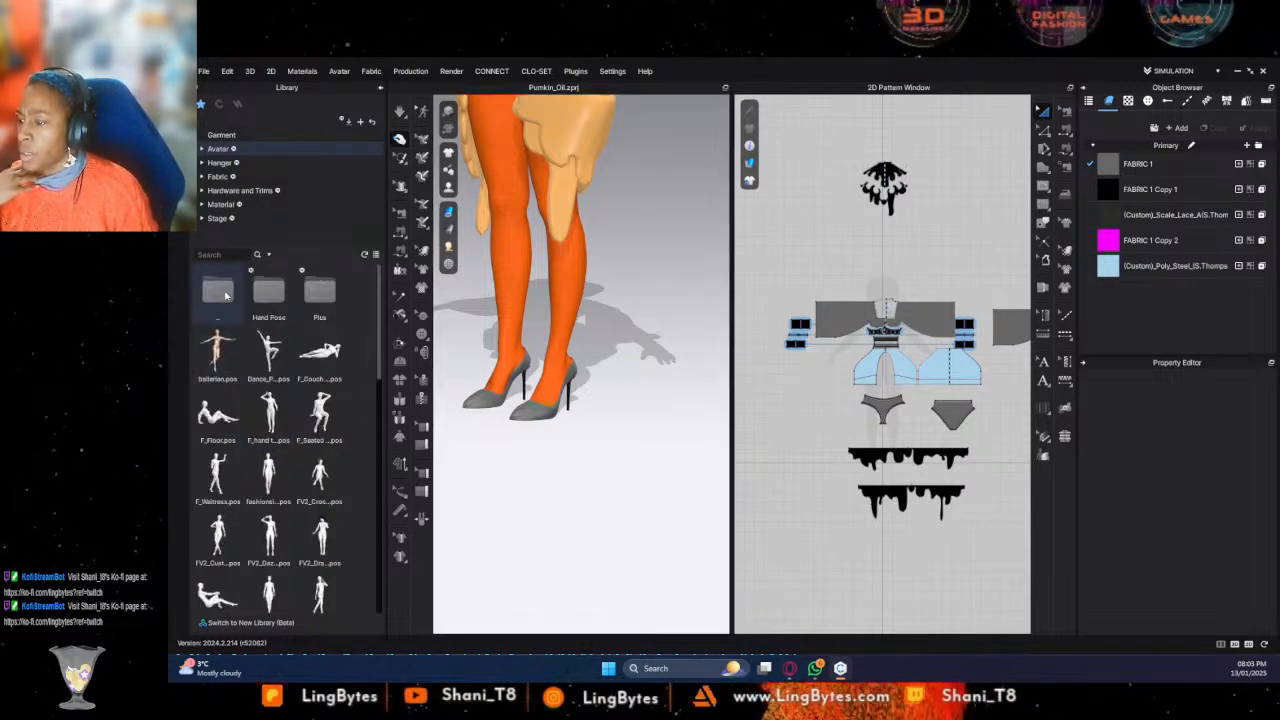
double_click(329, 432)
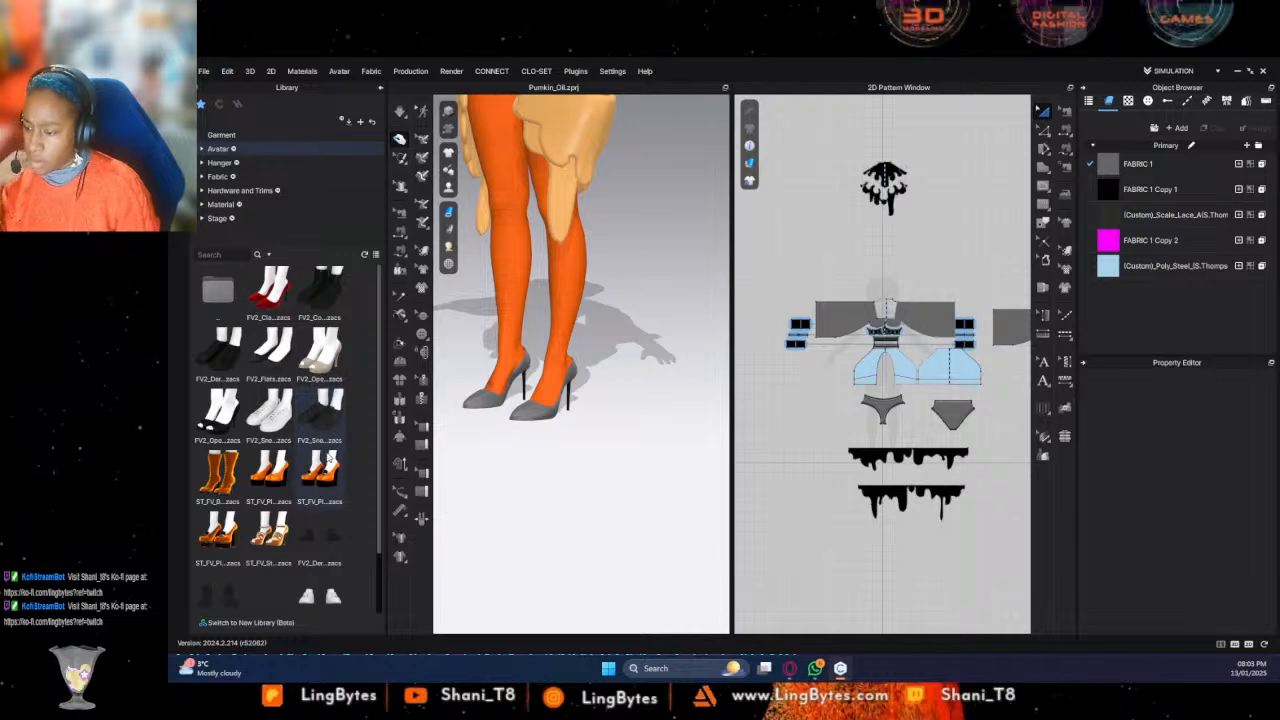
left_click_drag(540, 355, 636, 364)
right_click_drag(595, 442, 466, 108)
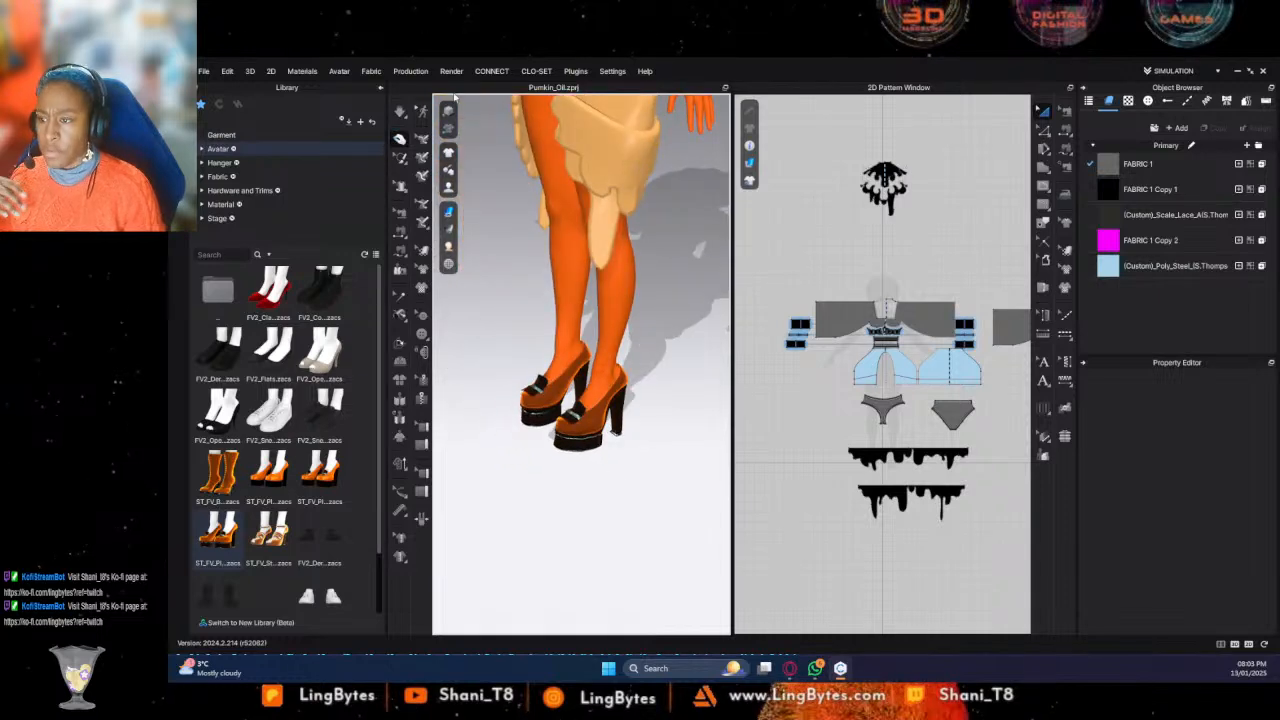
Start a new accessory registration of type Shoes, subtype Heels, with a file as its object source
left_click(338, 71)
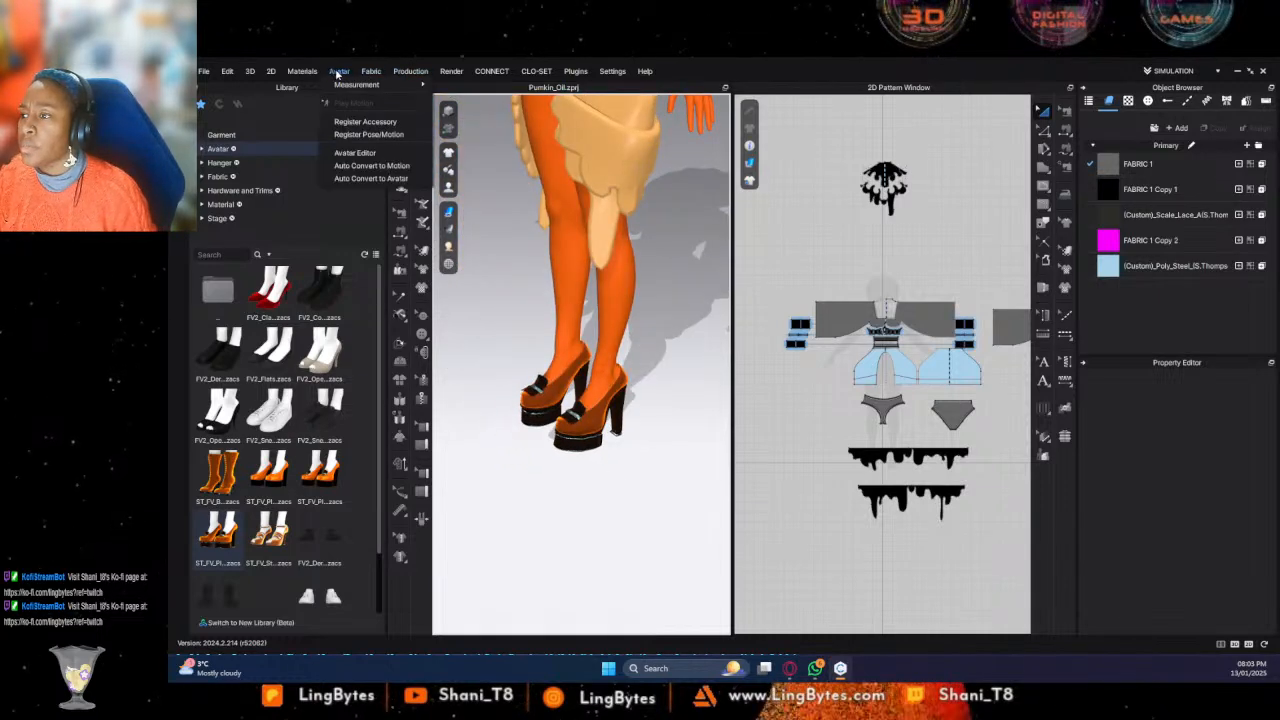
left_click(353, 122)
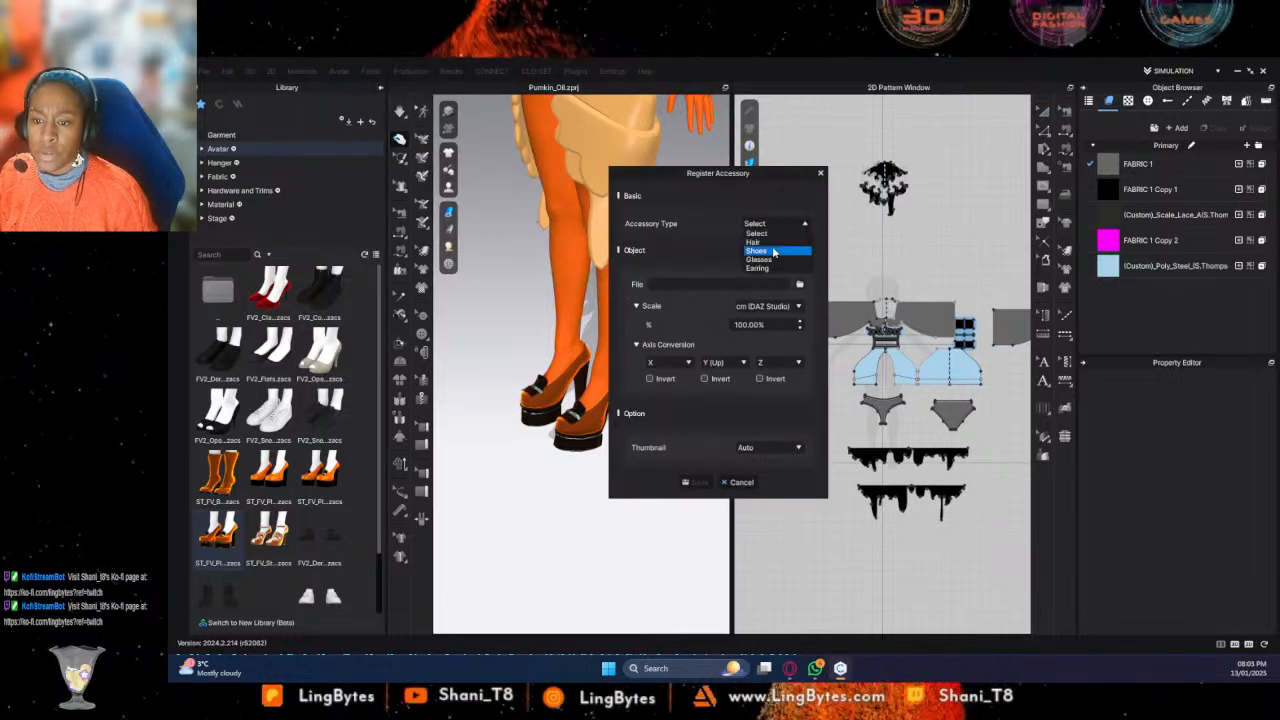
left_click(757, 250)
left_click(763, 266)
left_click(763, 270)
left_click(763, 270)
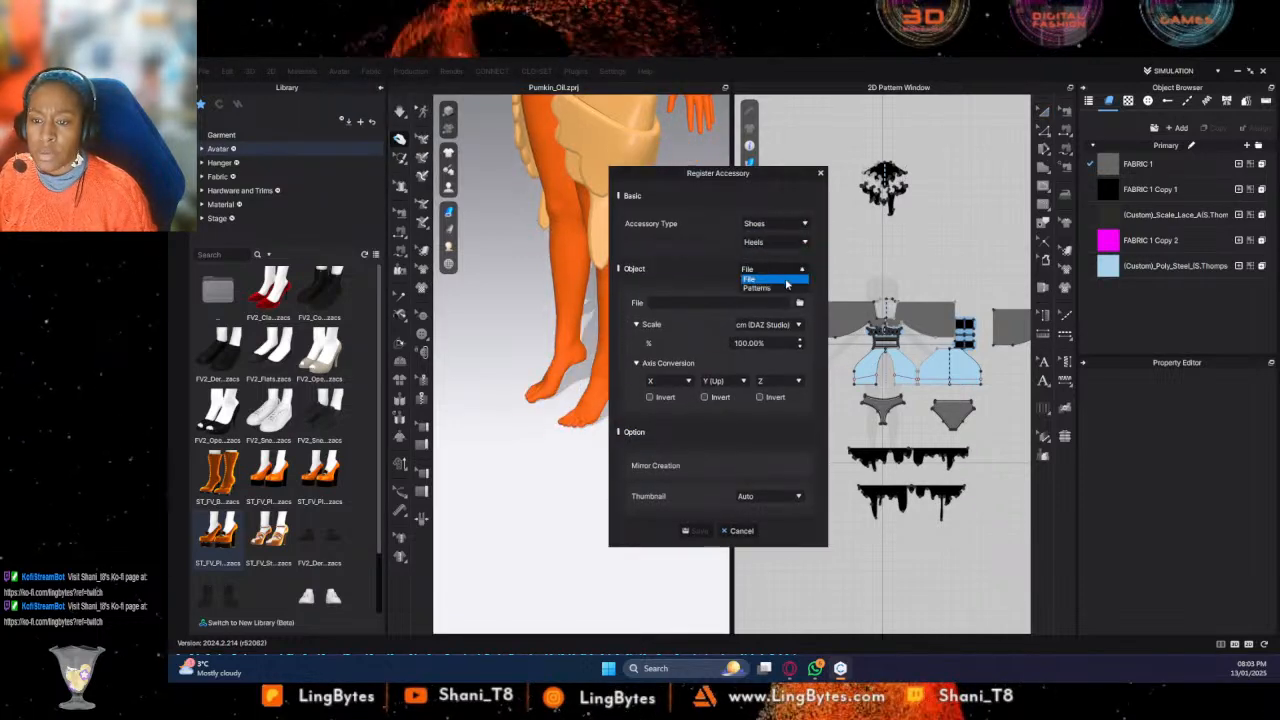
Load Sunday Heels_001.fbx from the Accessories folder as the new accessory's source file
left_click(799, 303)
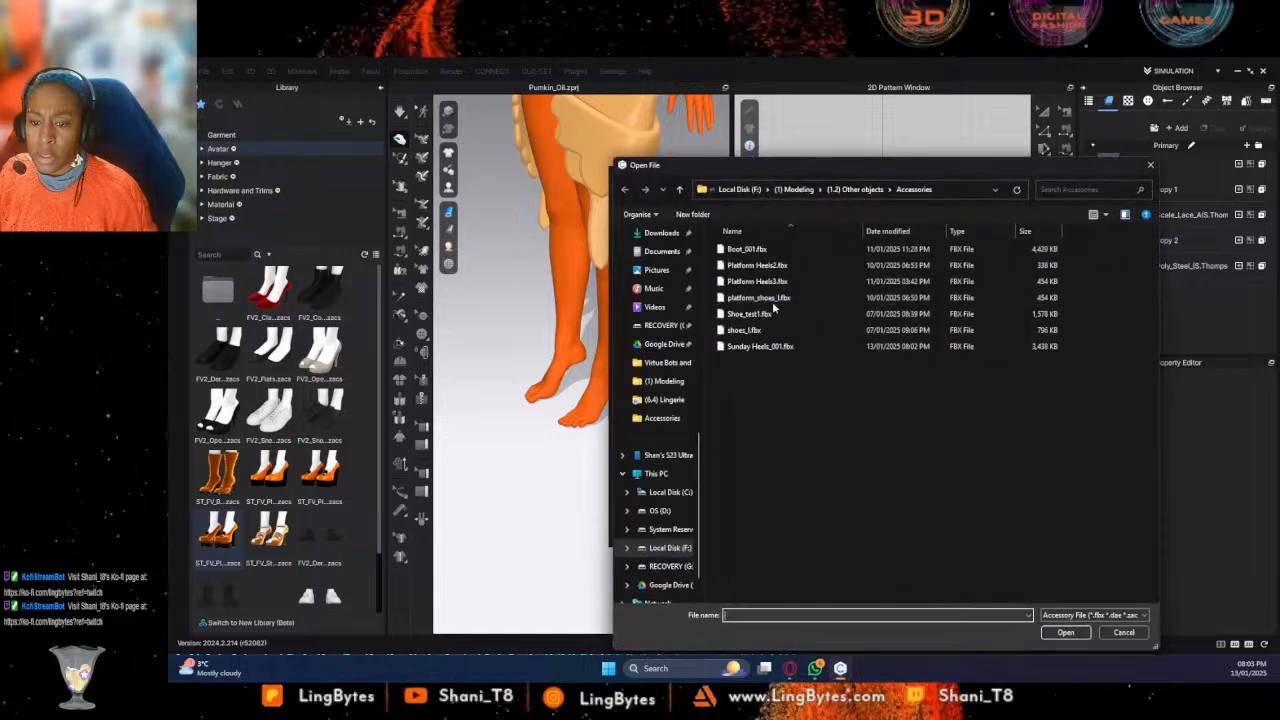
left_click(757, 346)
double_click(758, 347)
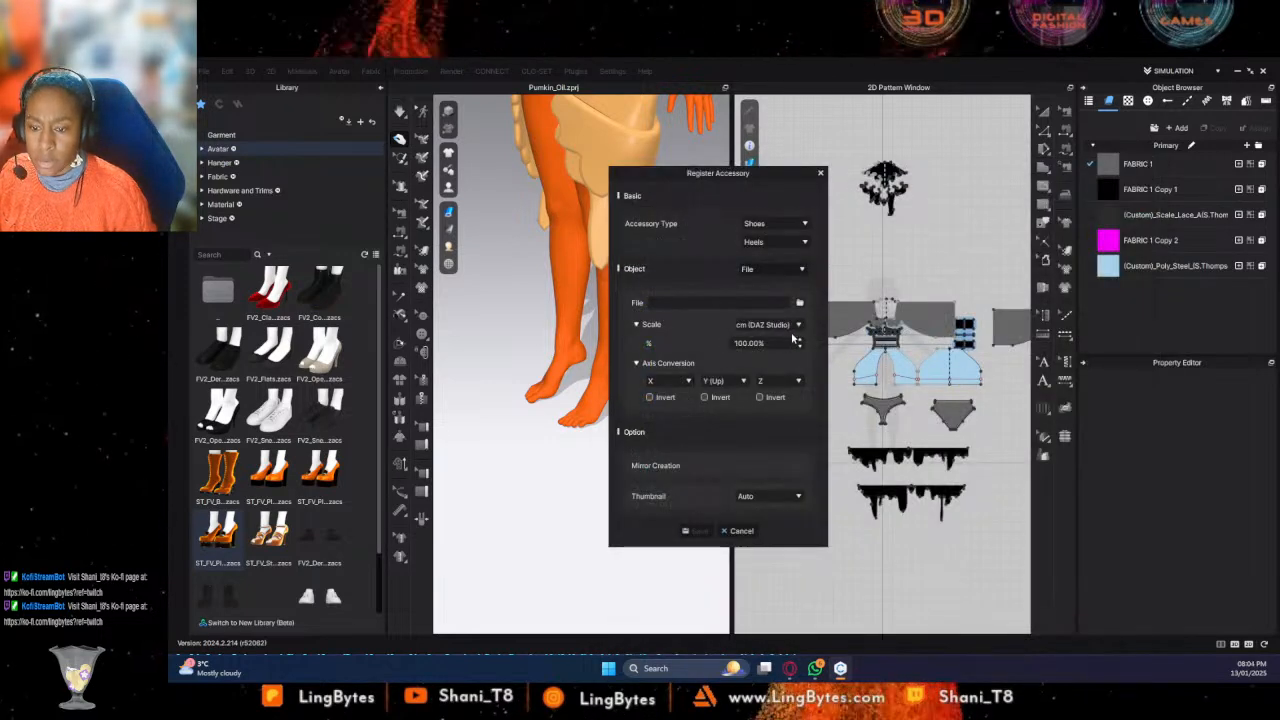
Lower the imported heel vertically so it sits beneath the avatar's left foot
right_click_drag(547, 529, 570, 568)
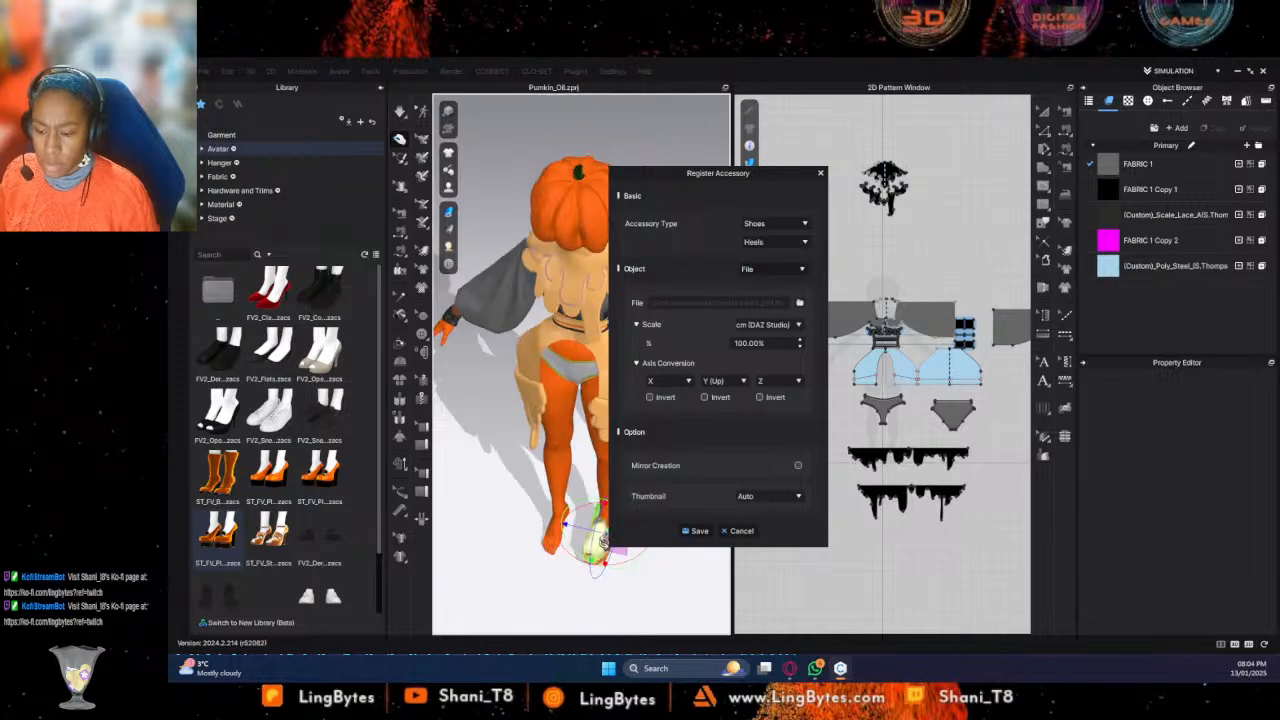
middle_click_drag(506, 508, 464, 381)
scroll(590, 334, "up", 6)
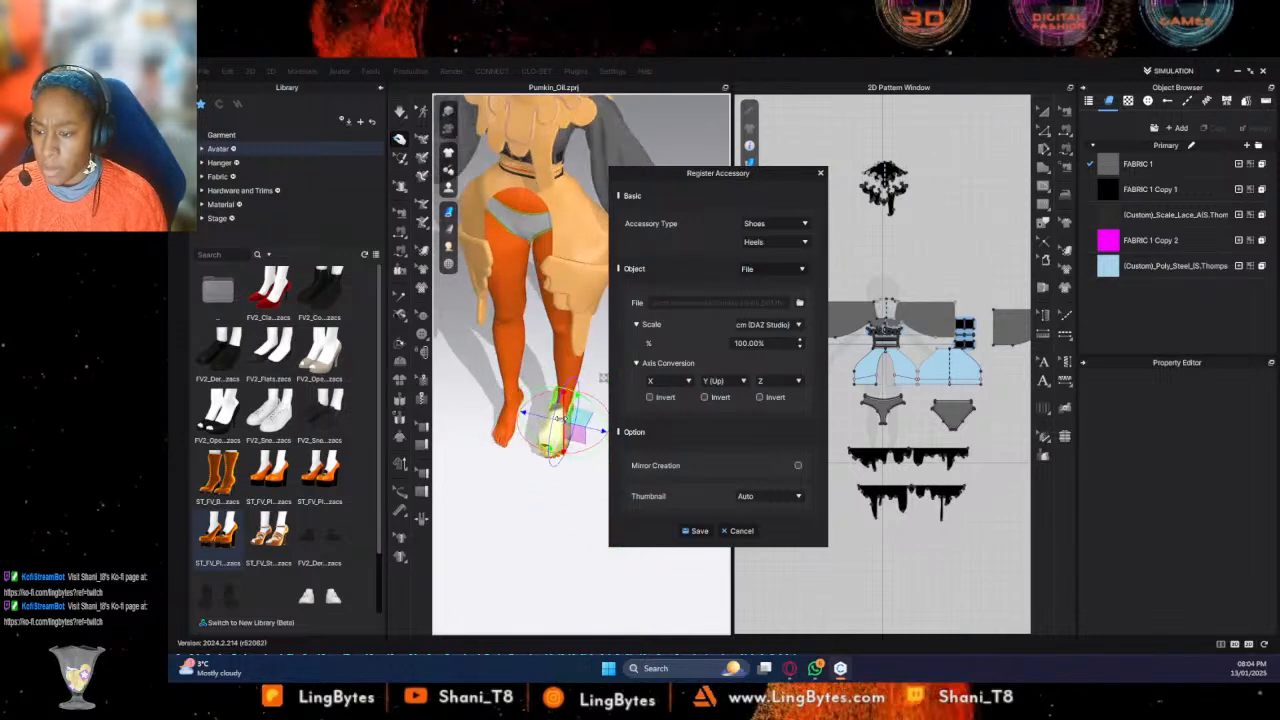
right_click_drag(590, 334, 557, 289)
left_click(515, 360)
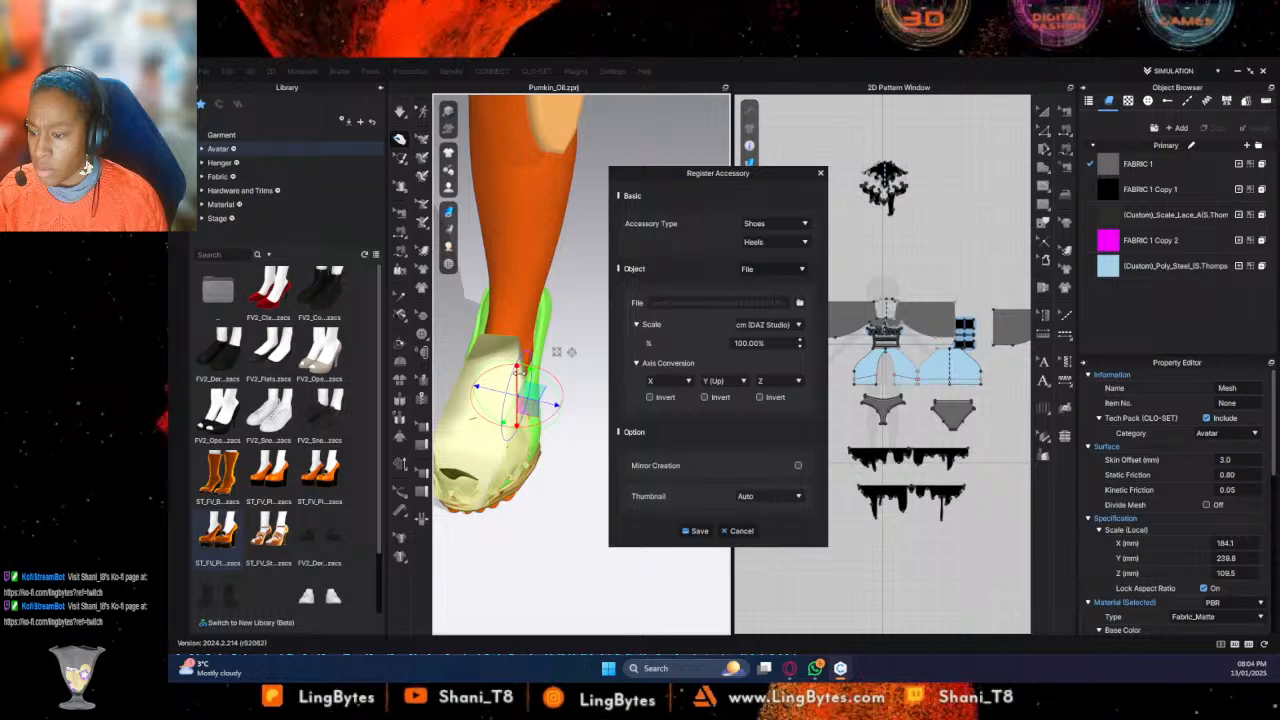
left_click_drag(519, 370, 515, 387)
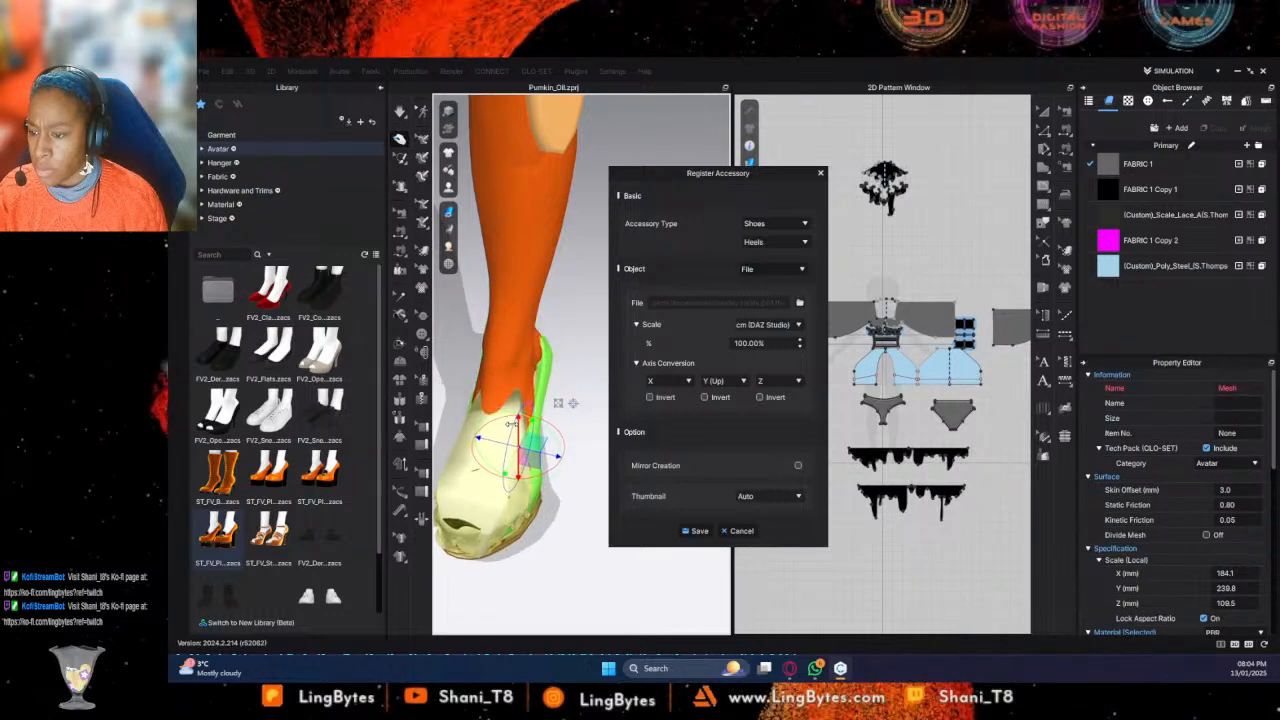
Shift the heel slightly sideways to centre it on the left foot, checking the fit from the side and front
right_click_drag(562, 362, 463, 315)
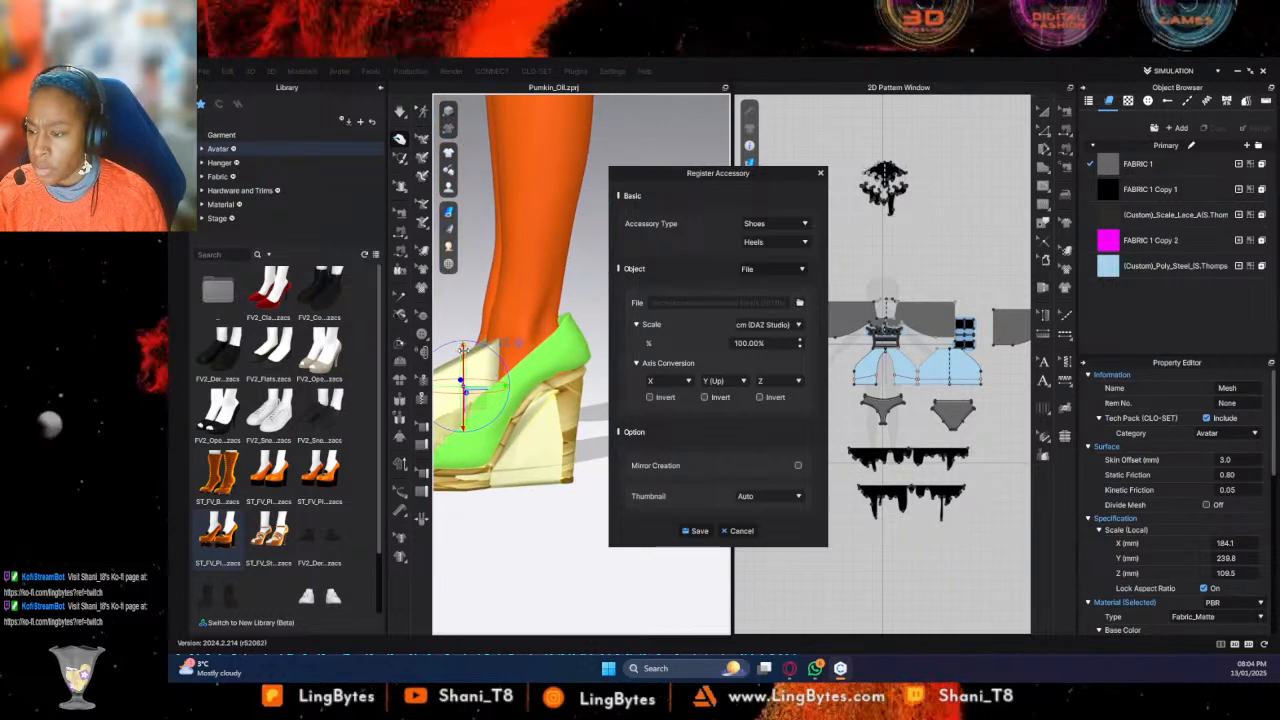
right_click_drag(462, 356, 657, 460)
right_click_drag(556, 466, 637, 469)
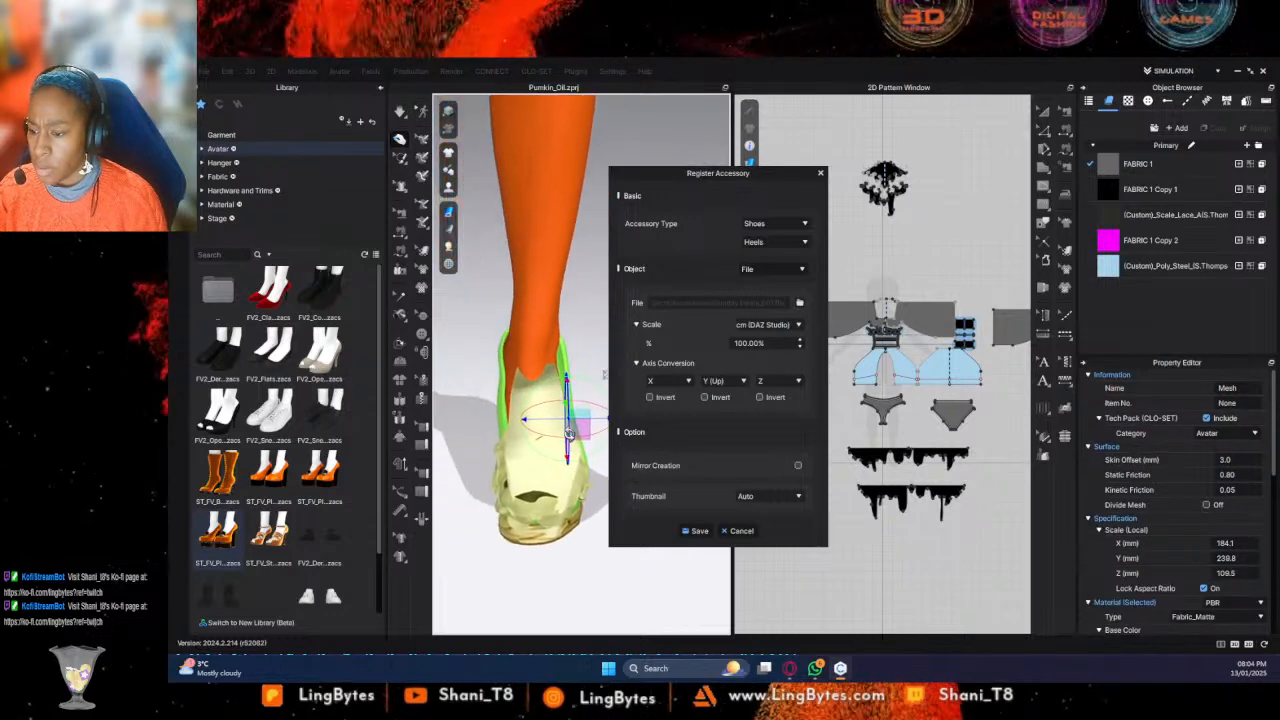
left_click_drag(598, 420, 594, 420)
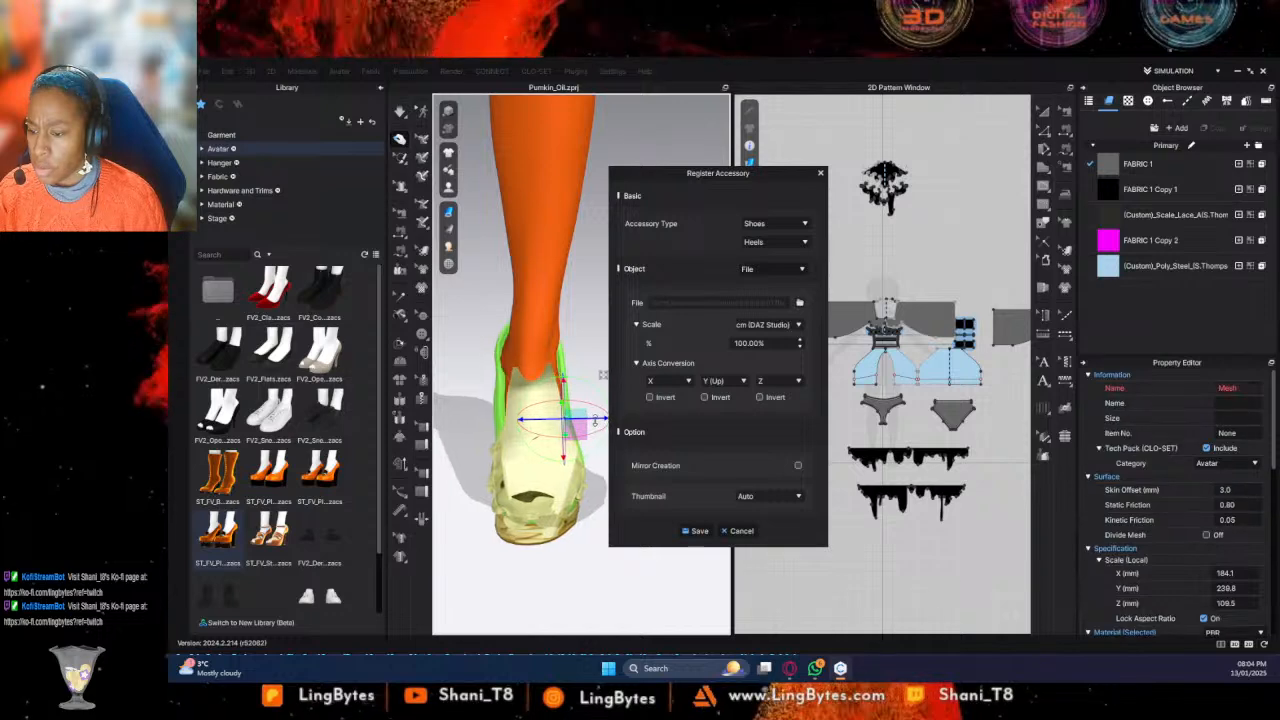
left_click(556, 562)
right_click_drag(583, 566, 592, 541)
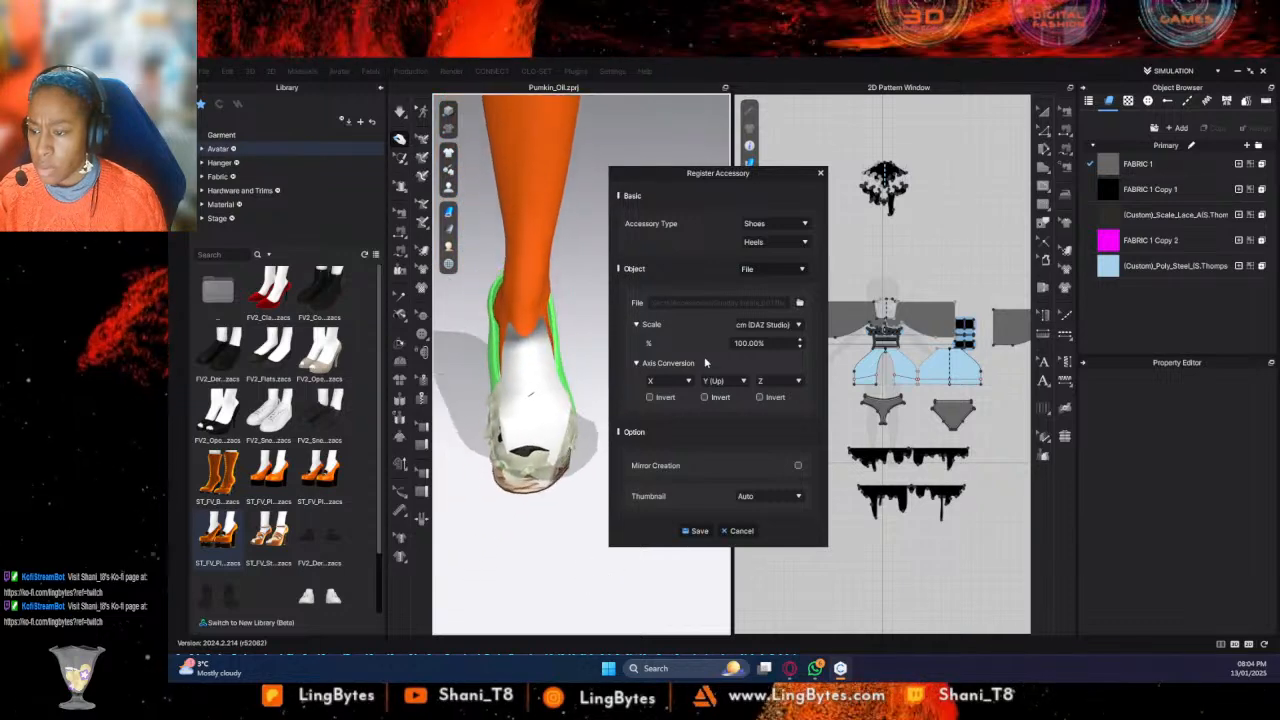
Set the accessory's import scale to 90%
left_click(744, 344)
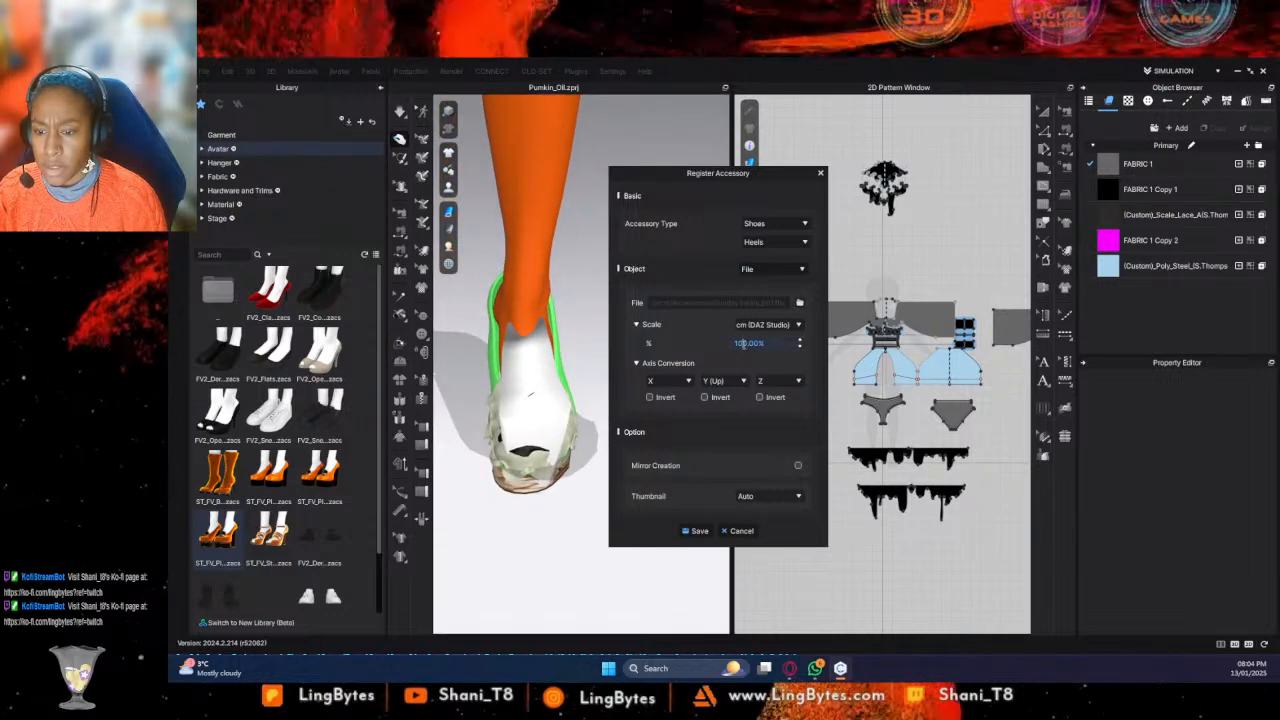
double_click(748, 343)
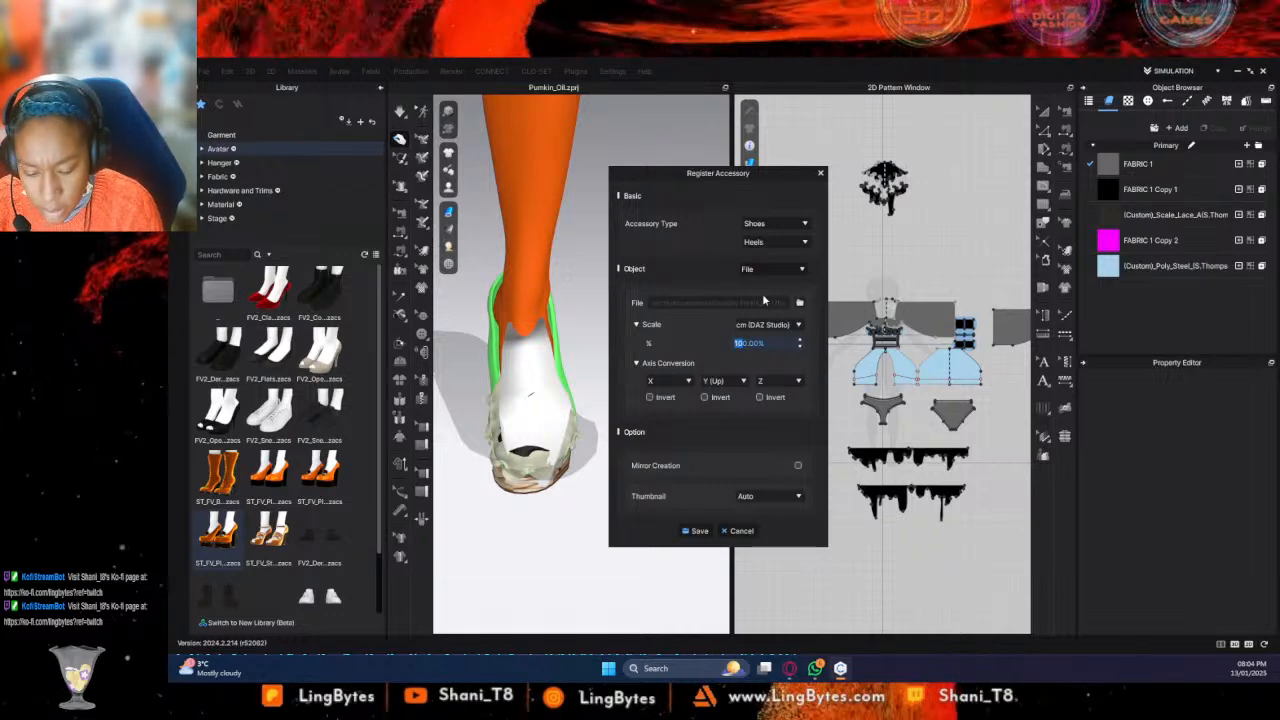
type("9")
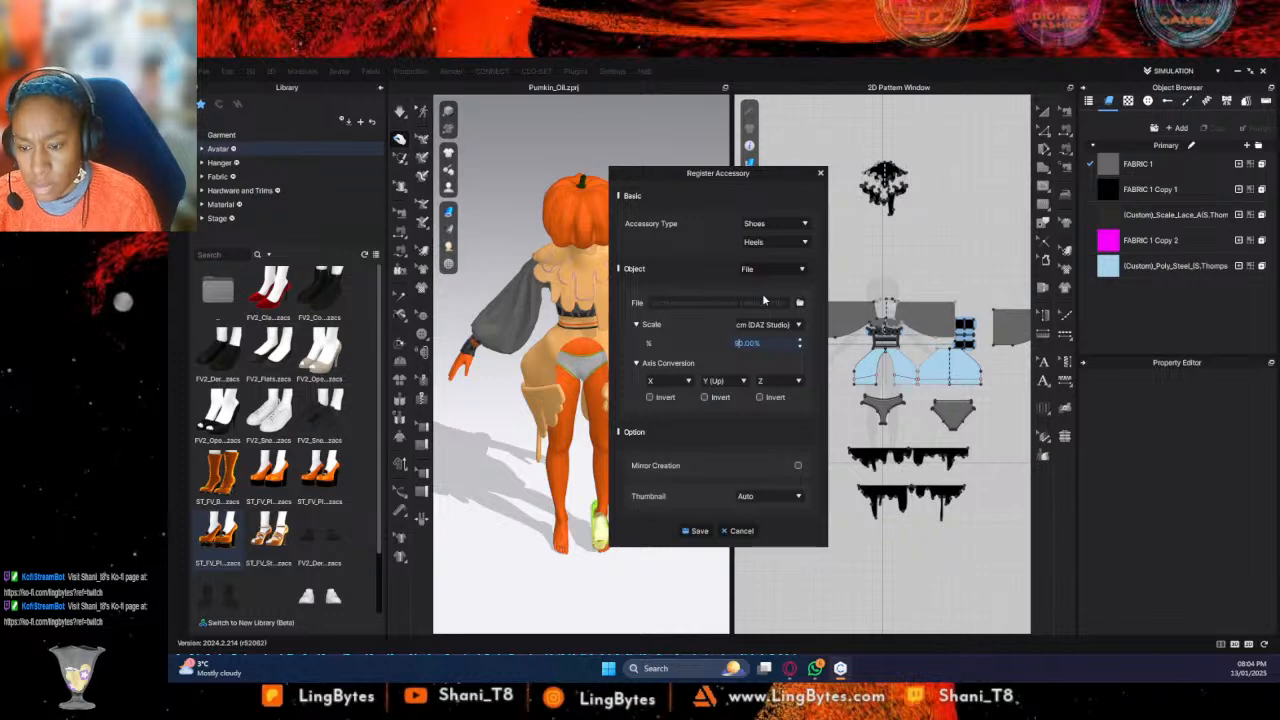
Set the accessory's import scale to 98% and check the resized heel at the left foot
key("Delete")
type("8")
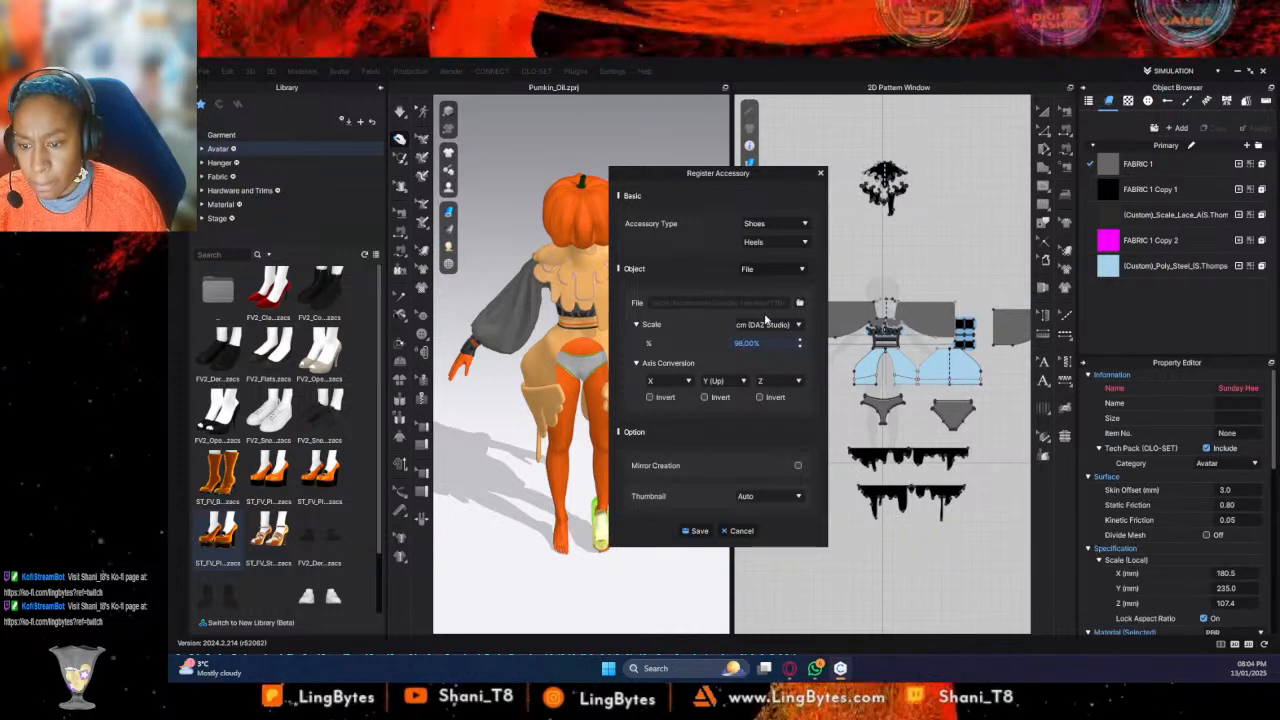
scroll(553, 430, "up", 5)
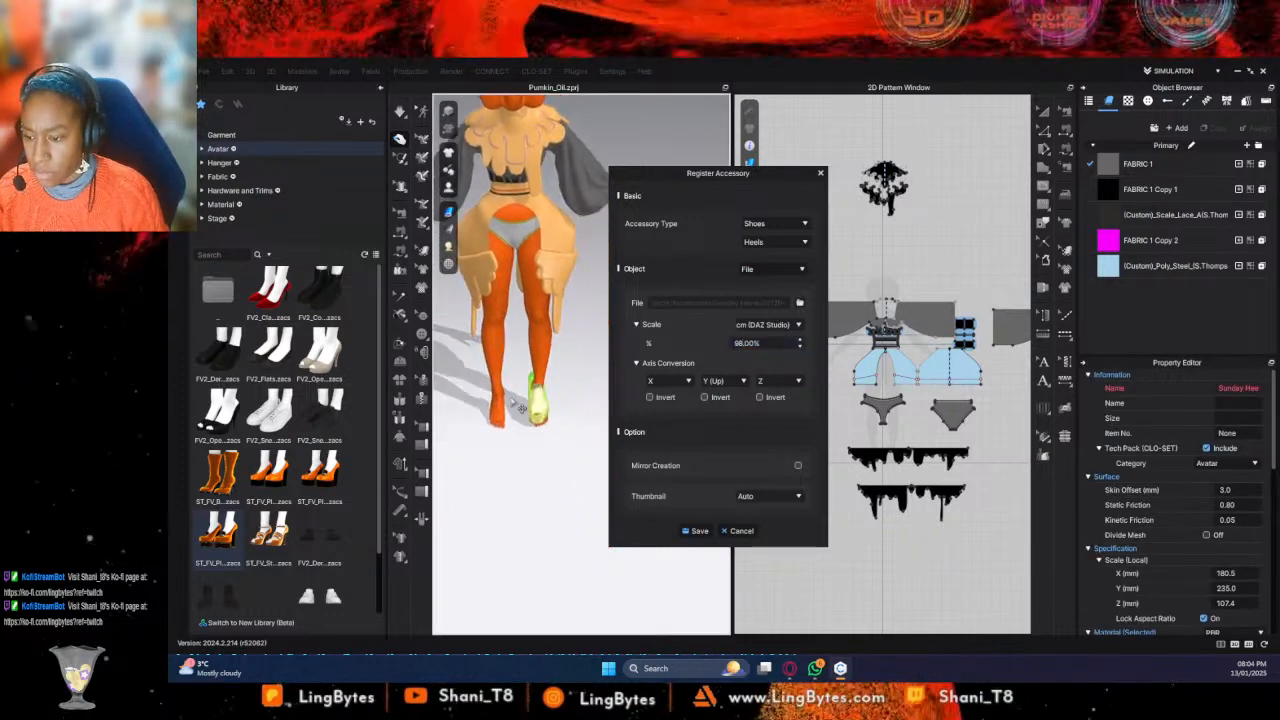
scroll(527, 442, "up", 6)
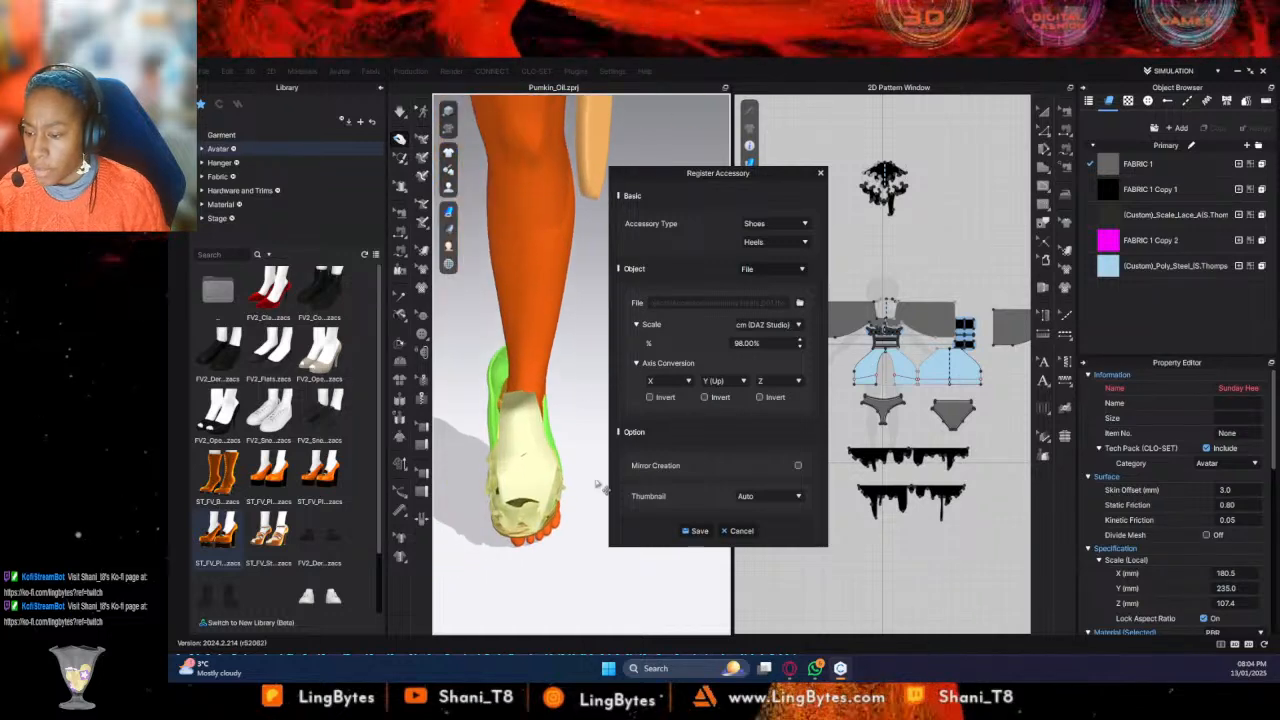
scroll(527, 442, "down", 3)
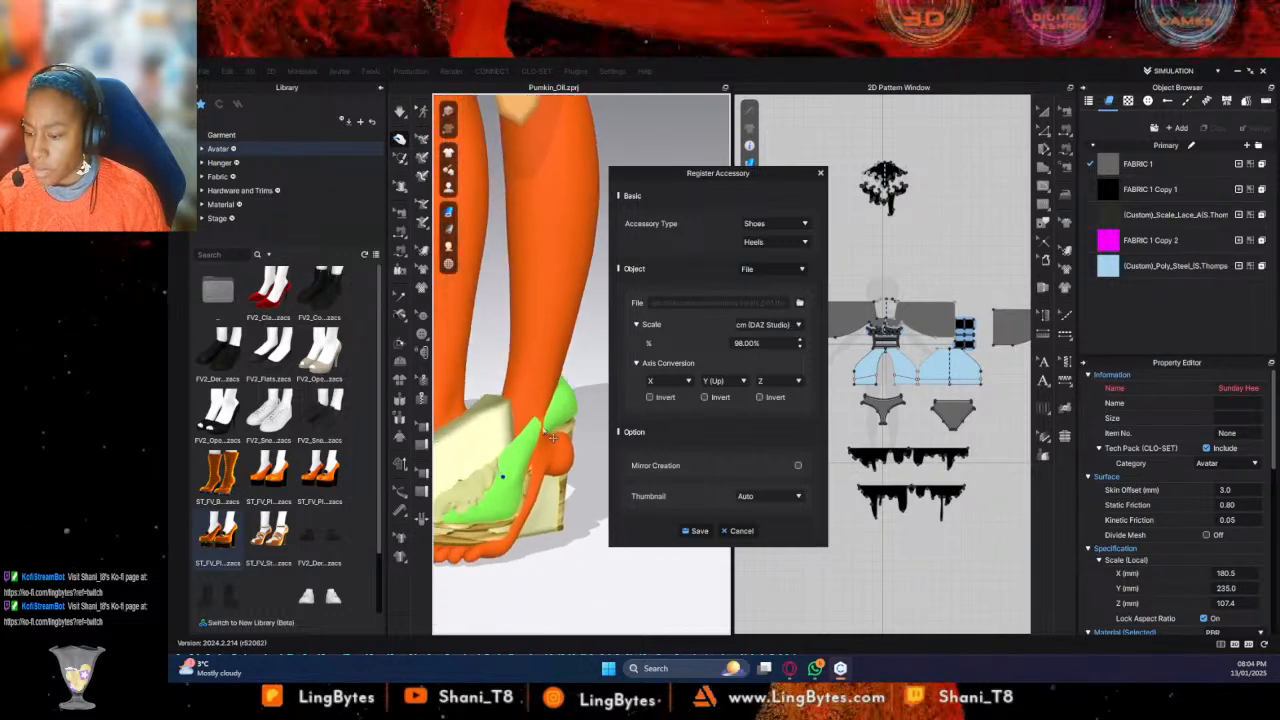
Lower the heel beneath the left foot and nudge it sideways, checking the fit from behind and in front
left_click(555, 422)
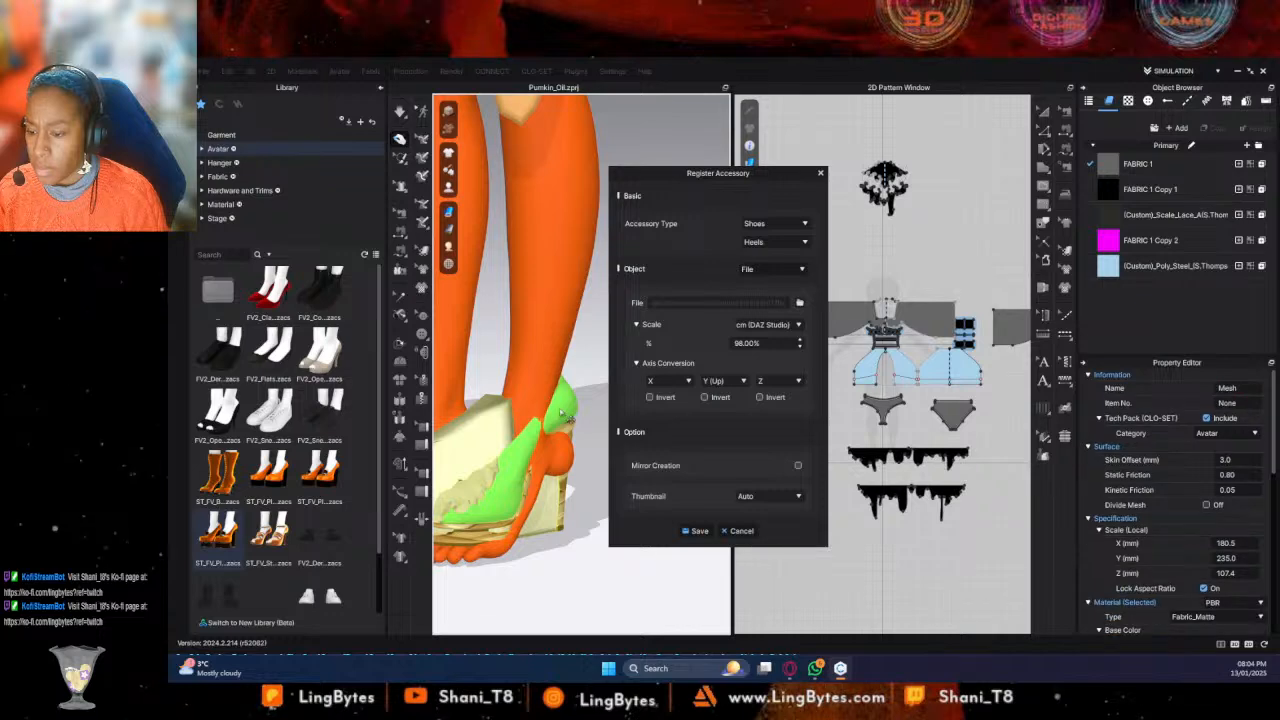
left_click(567, 630)
left_click(490, 441)
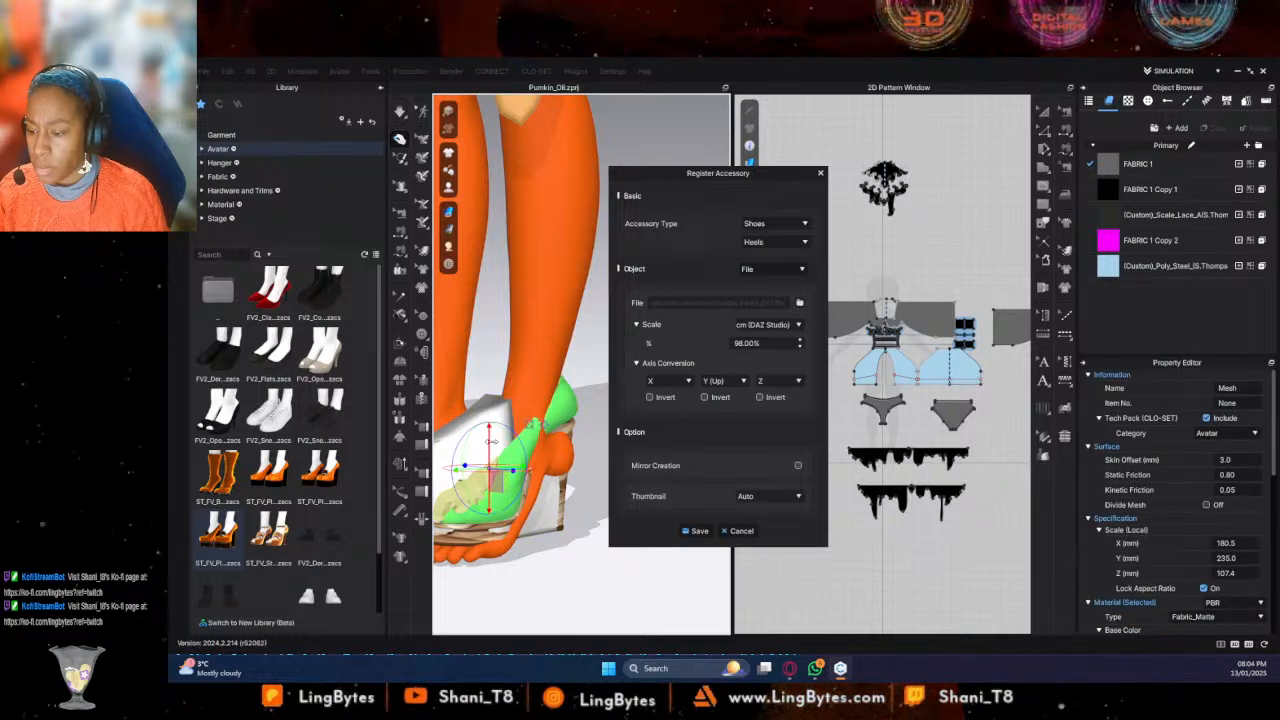
left_click_drag(487, 432, 488, 481)
right_click_drag(511, 513, 558, 540)
left_click_drag(524, 513, 532, 513)
right_click_drag(531, 513, 301, 563)
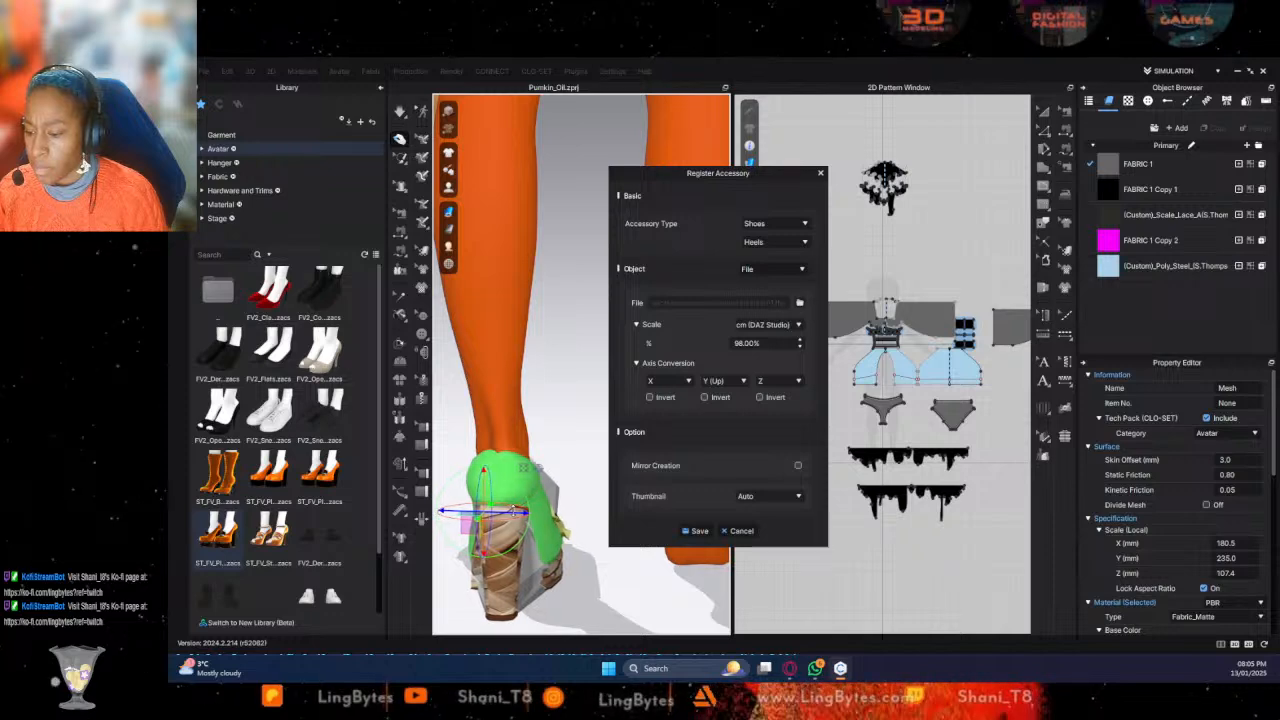
right_click_drag(518, 558, 803, 633)
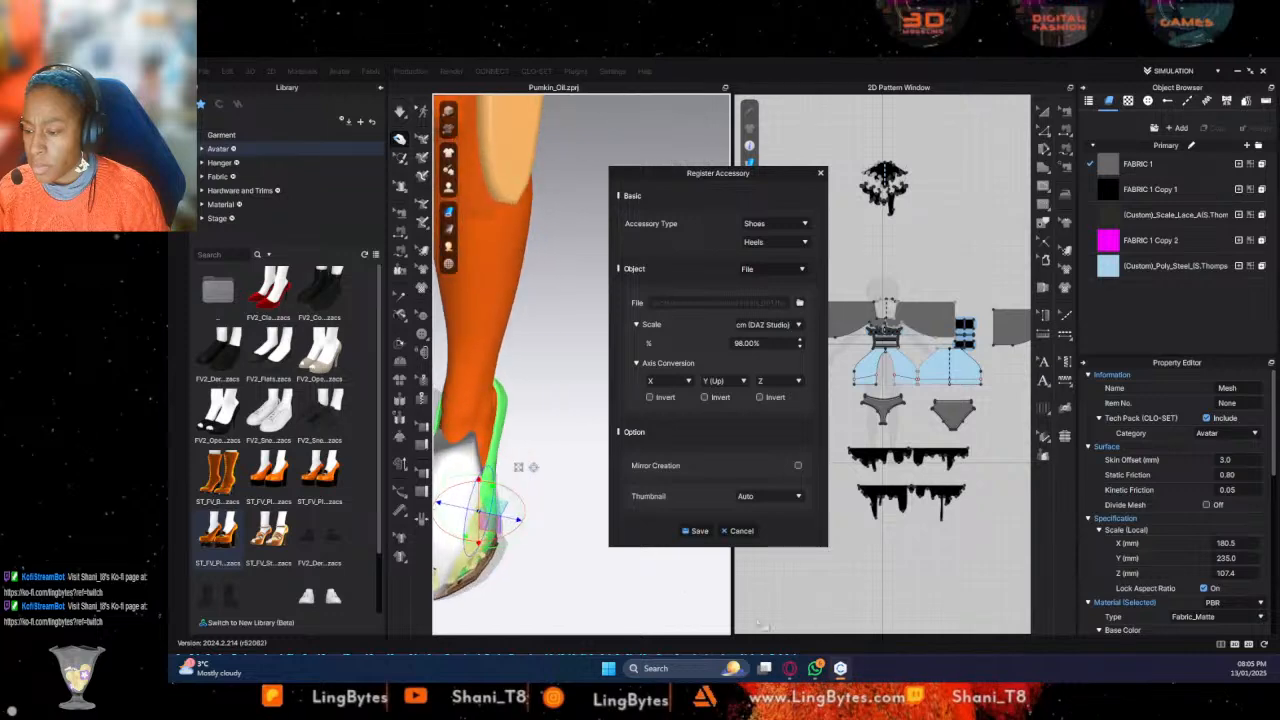
right_click_drag(536, 466, 596, 567)
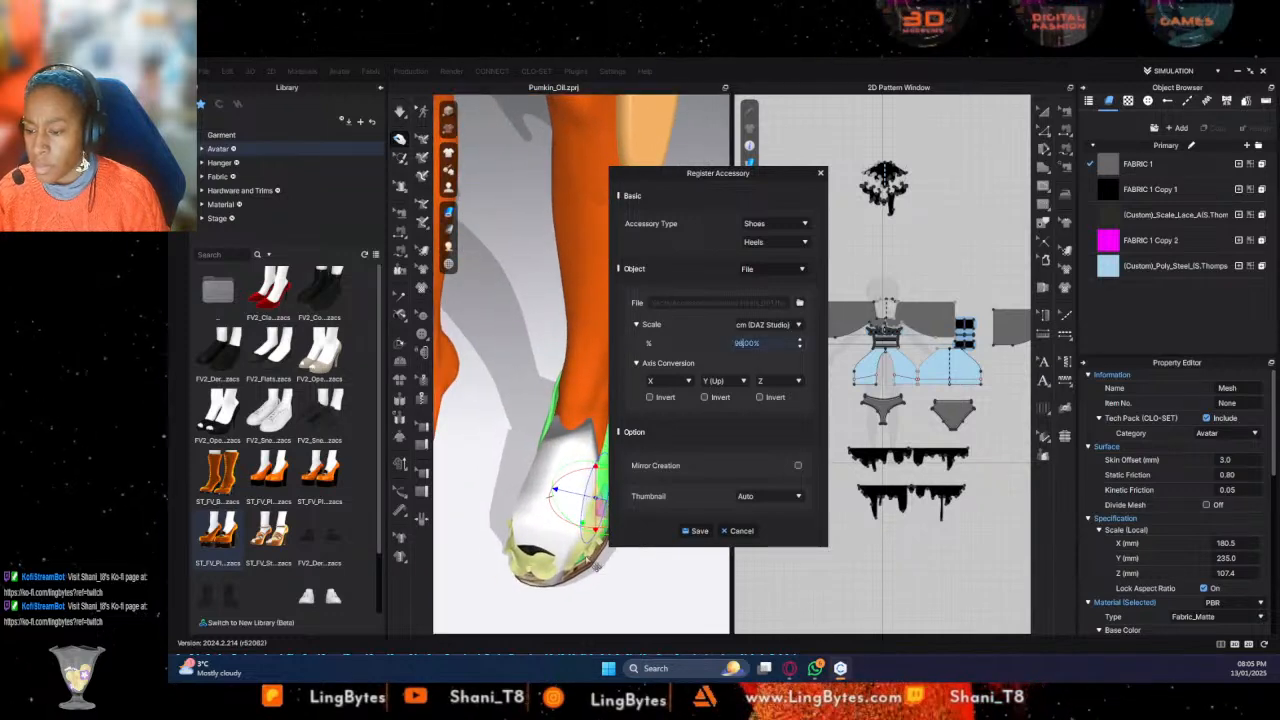
Set the opacity of the pale shell mesh covering the shoe to 0 and inspect the shoe from the side and front
left_click(534, 497)
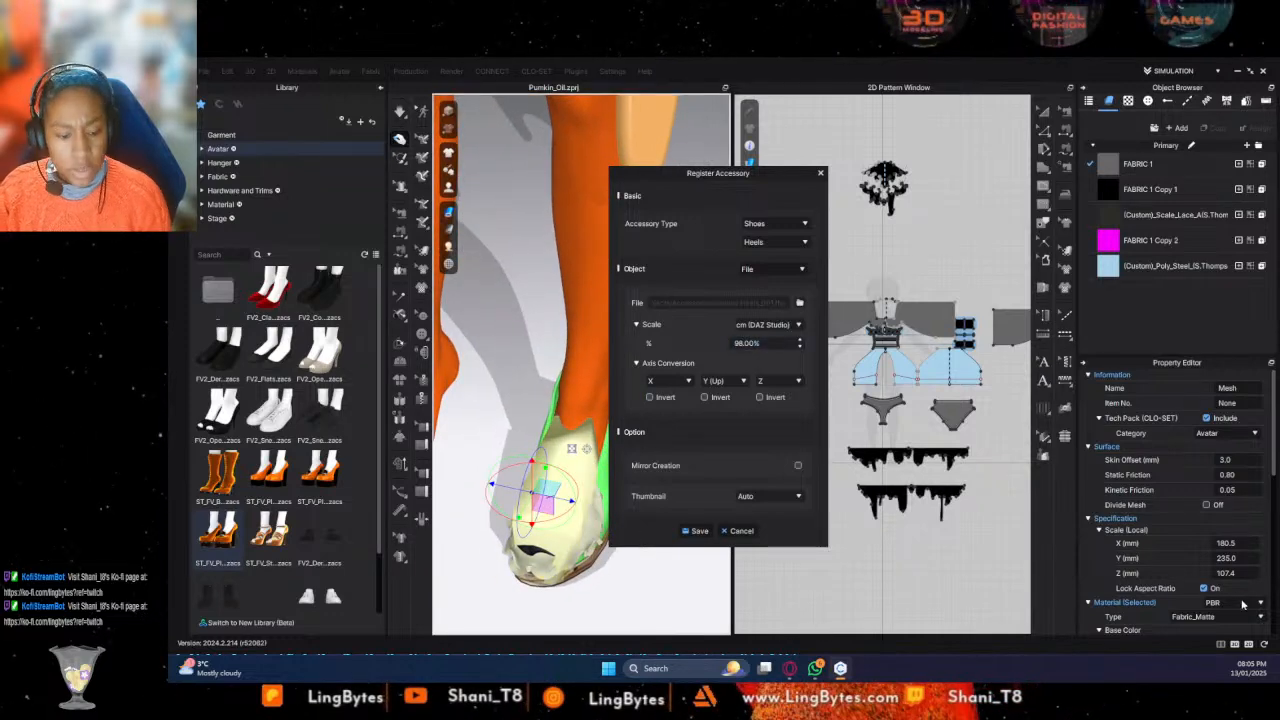
scroll(1246, 602, "down", 5)
left_click_drag(1257, 607, 1012, 622)
right_click_drag(666, 573, 663, 523)
right_click_drag(607, 603, 513, 559)
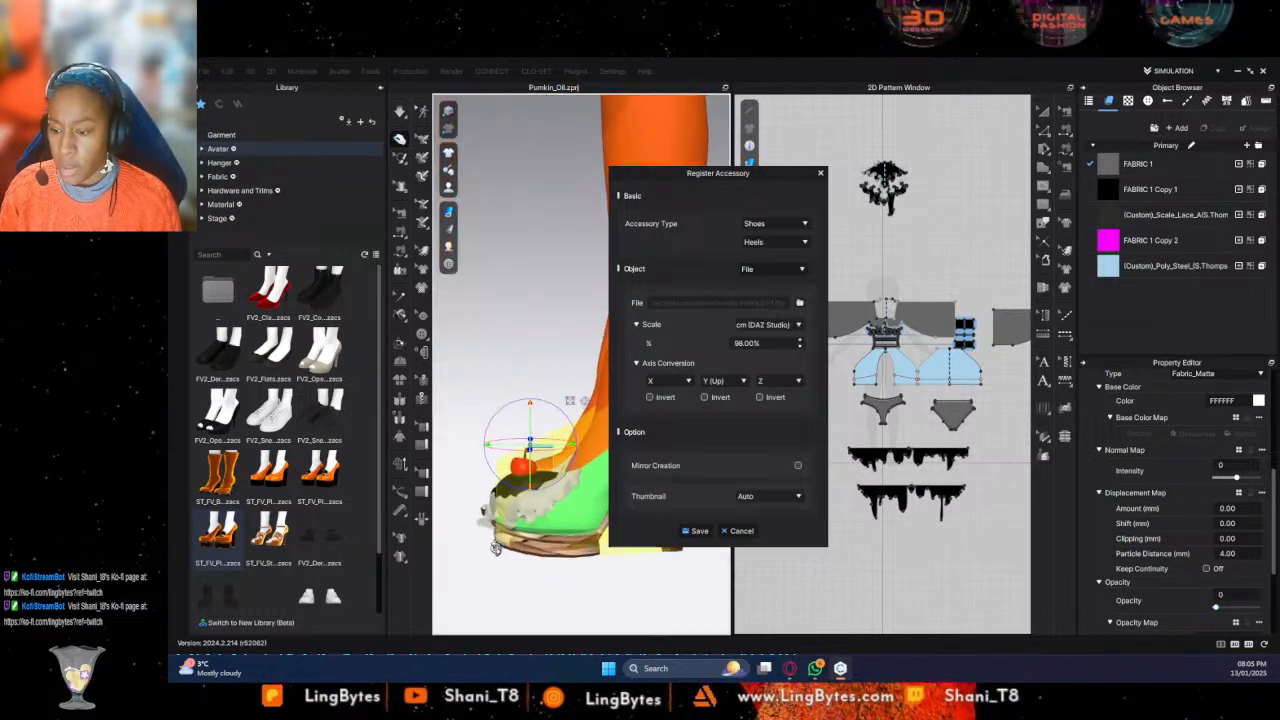
middle_click_drag(593, 573, 520, 546)
left_click(525, 556)
right_click_drag(525, 557, 568, 538)
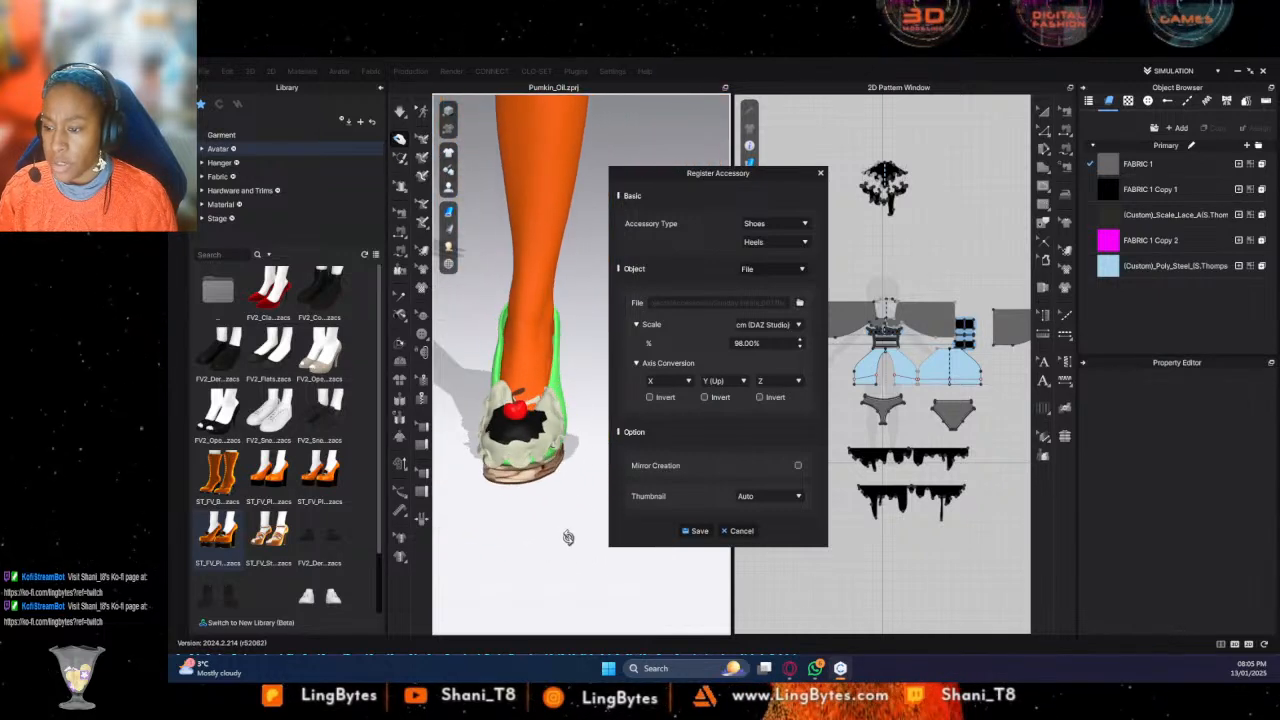
Set the accessory's import scale to 96%
left_click(566, 389)
double_click(748, 344)
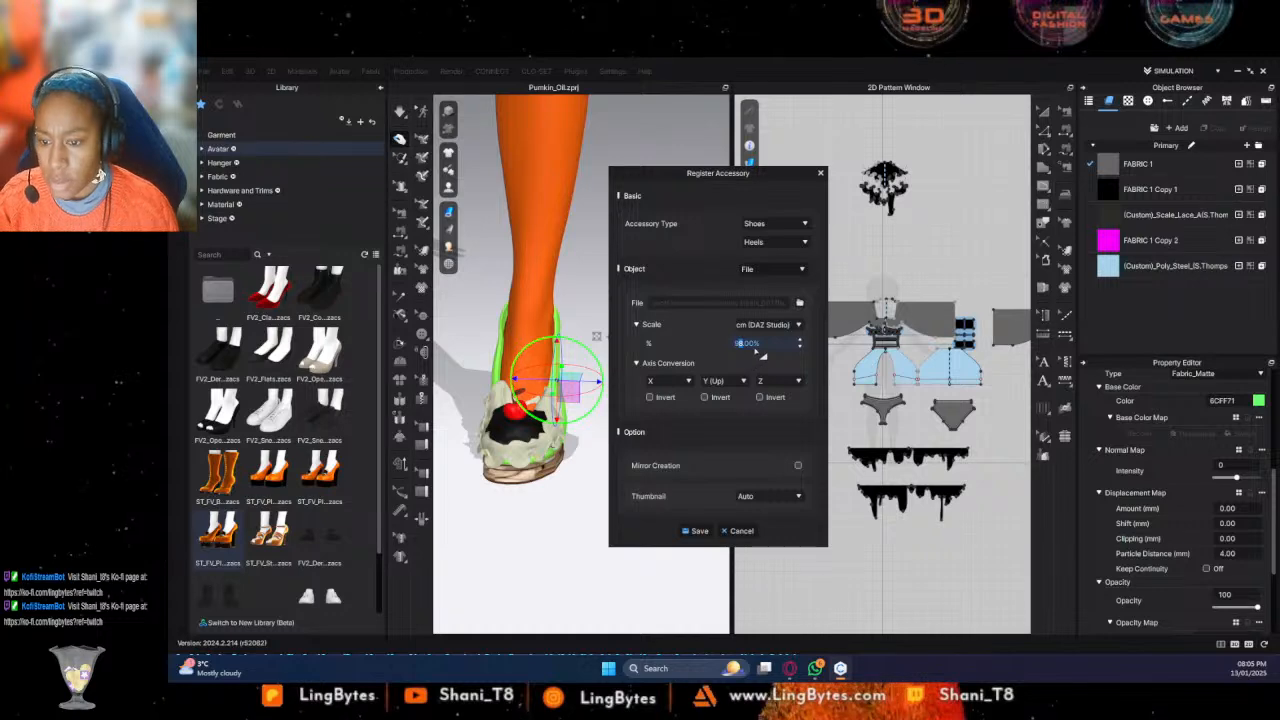
type("6")
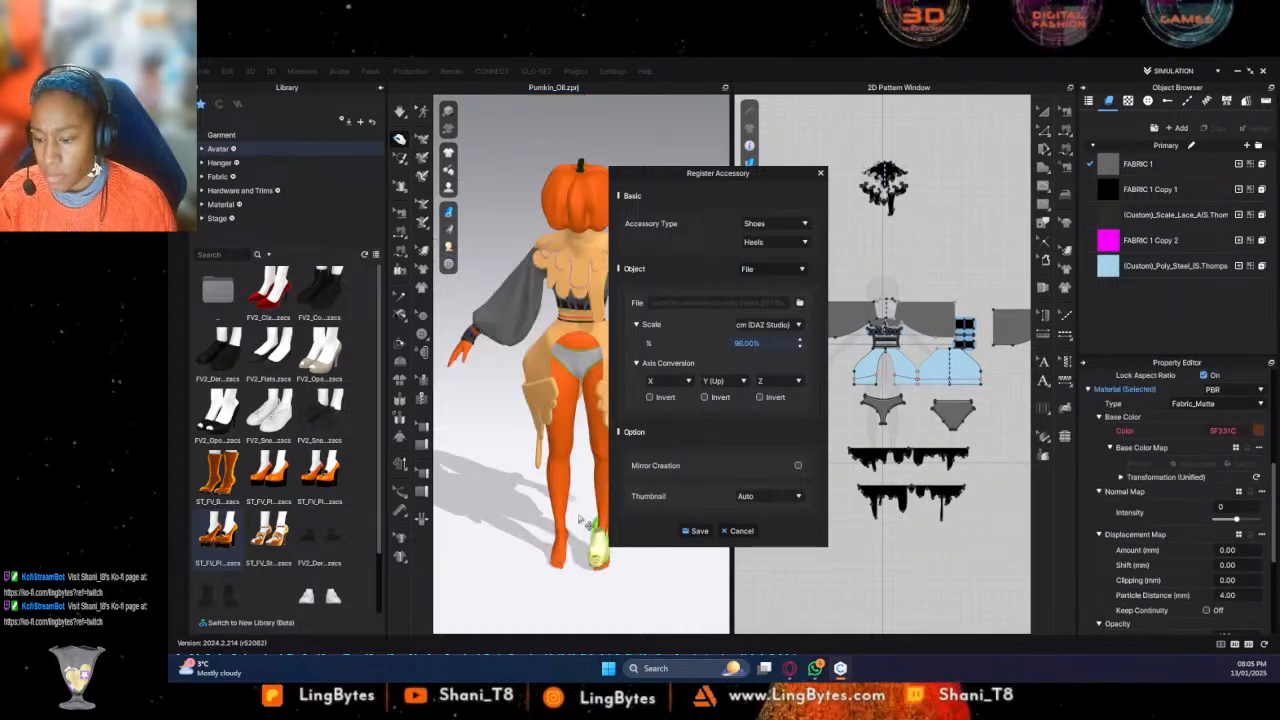
Lower the rescaled heel and shift it sideways so it sits beneath the avatar's left foot
scroll(575, 510, "up", 5)
middle_click_drag(565, 485, 530, 315)
left_click(558, 416)
left_click(545, 378)
left_click(516, 386)
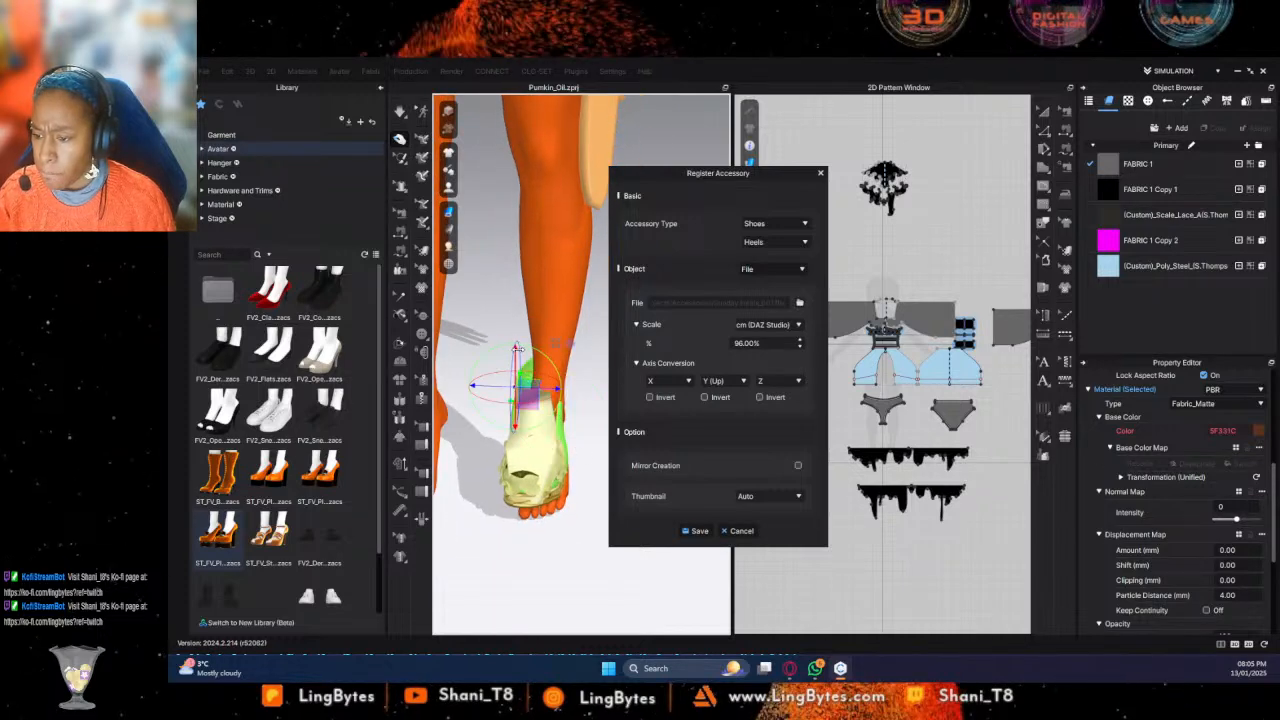
left_click_drag(516, 349, 561, 417)
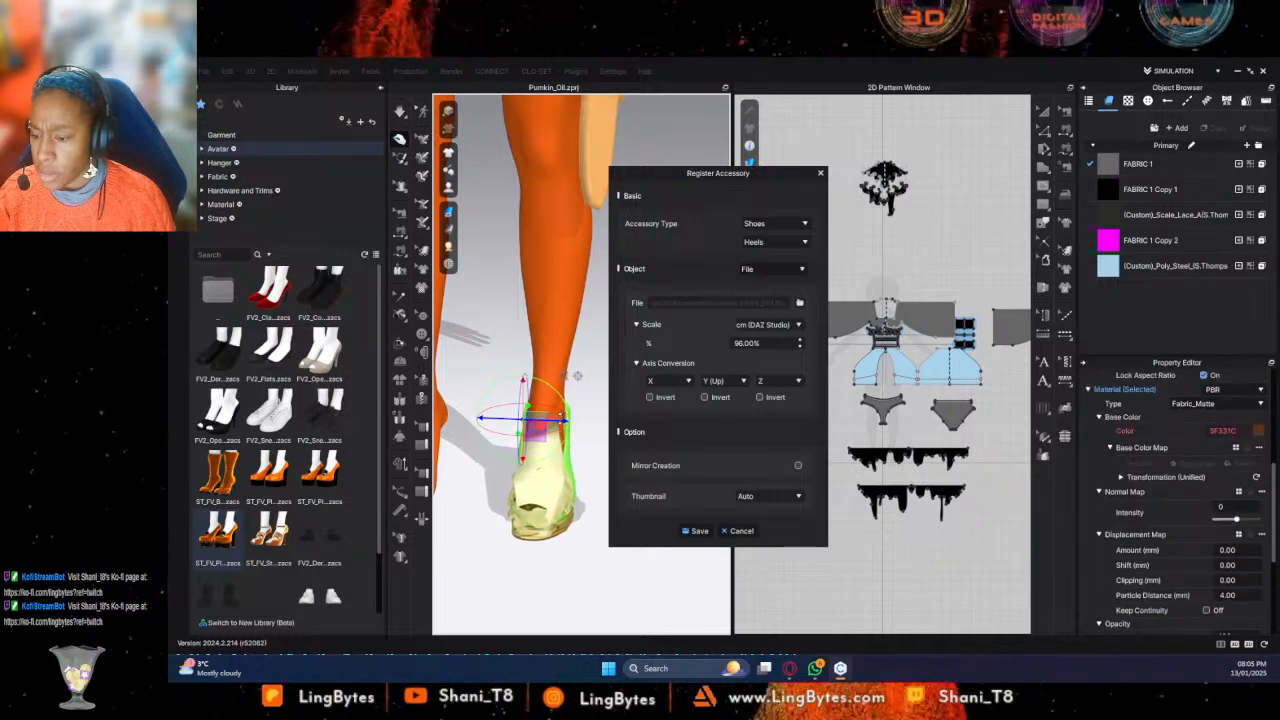
Nudge the heel slightly backward along the left foot, checking its alignment from both sides
left_click(567, 429)
right_click_drag(567, 438, 719, 435)
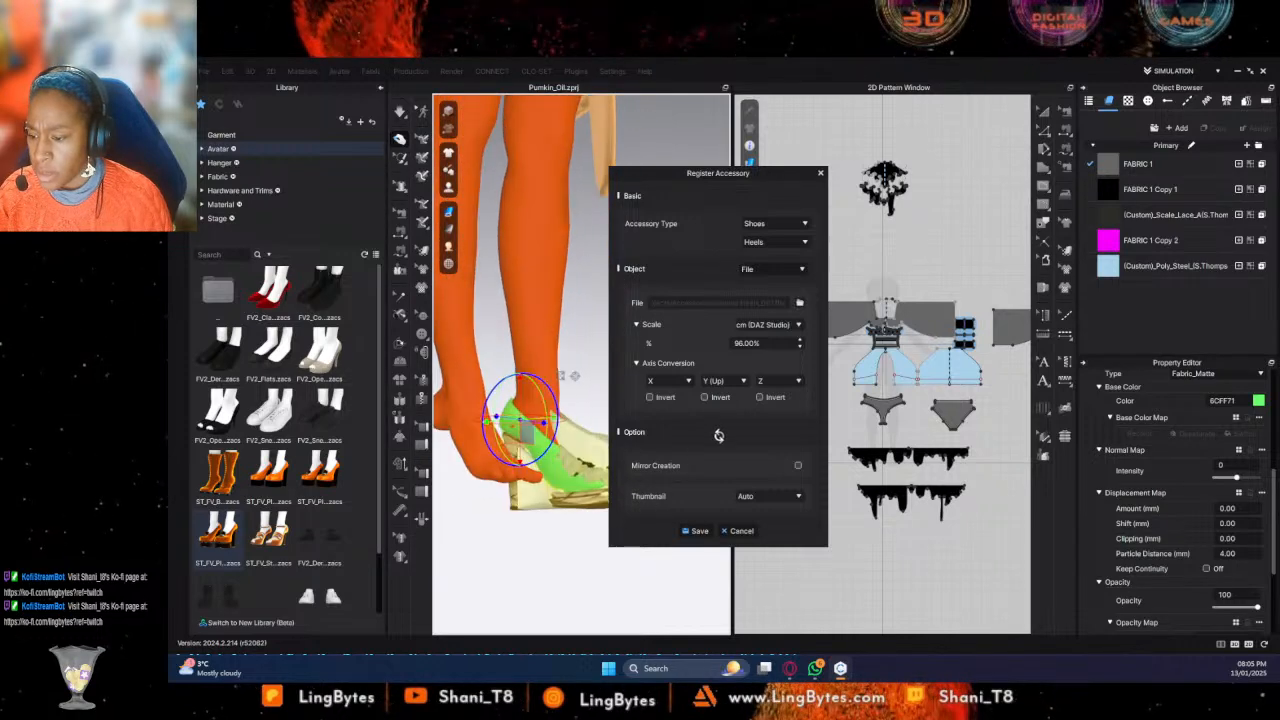
left_click_drag(505, 420, 501, 420)
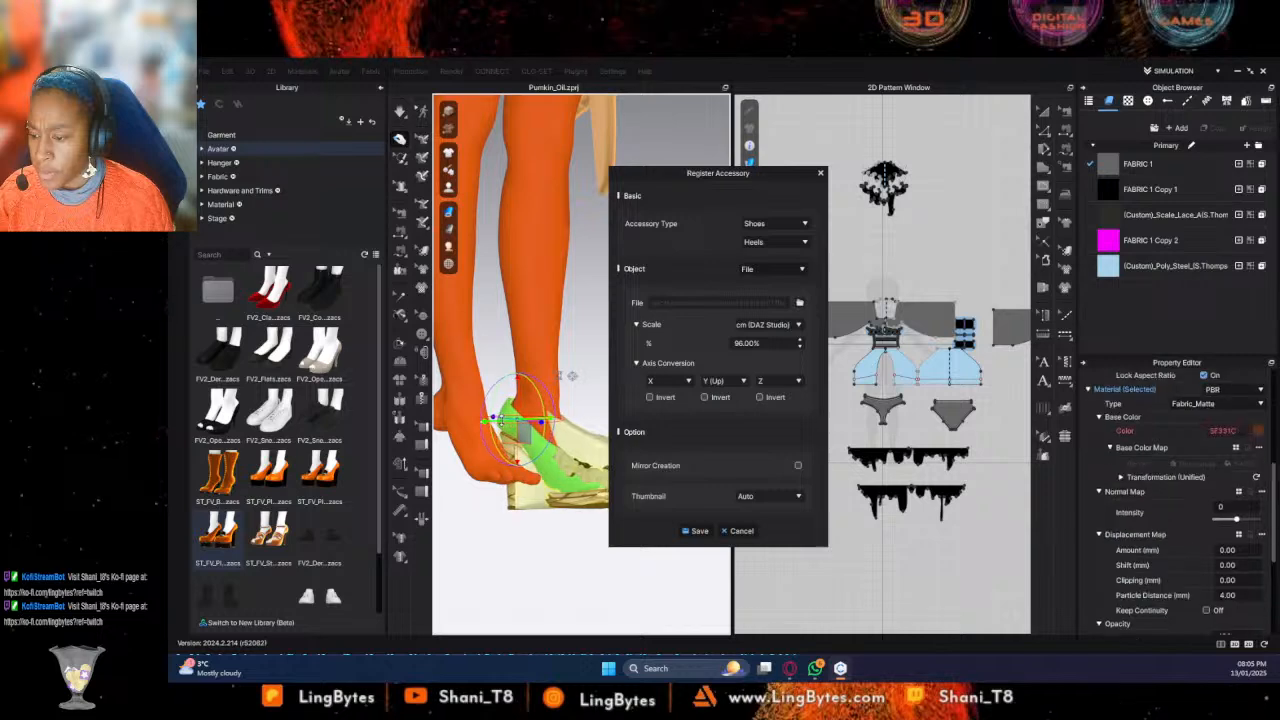
right_click_drag(535, 452, 338, 533)
left_click(545, 414)
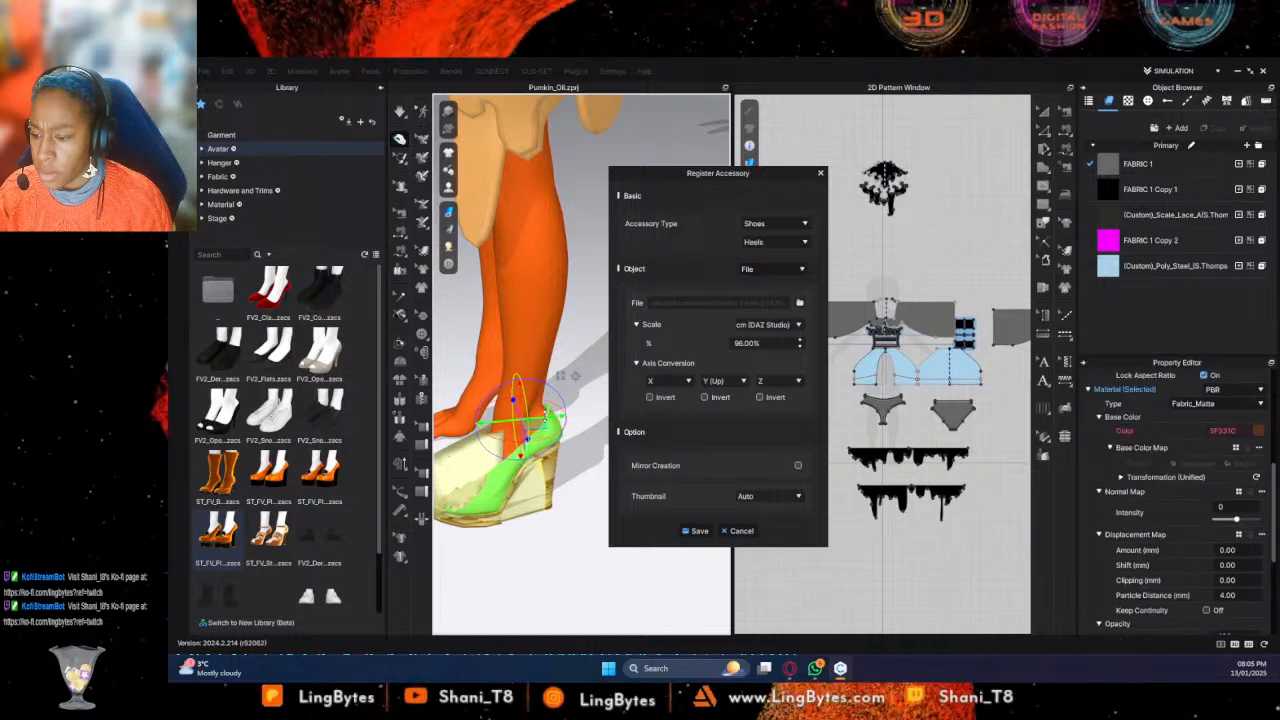
right_click_drag(570, 547, 662, 530)
Try to hide the shell mesh by setting the opacity of the selected heel to 0
left_click(562, 466)
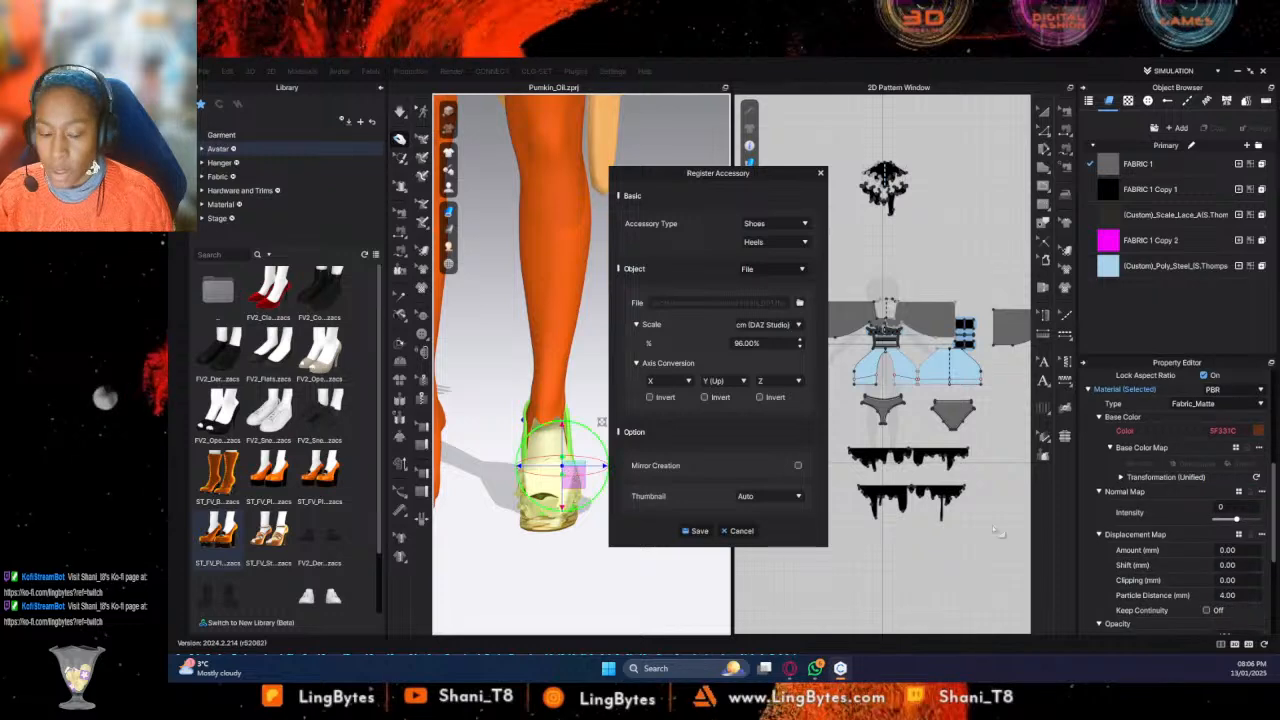
scroll(1166, 611, "down", 3)
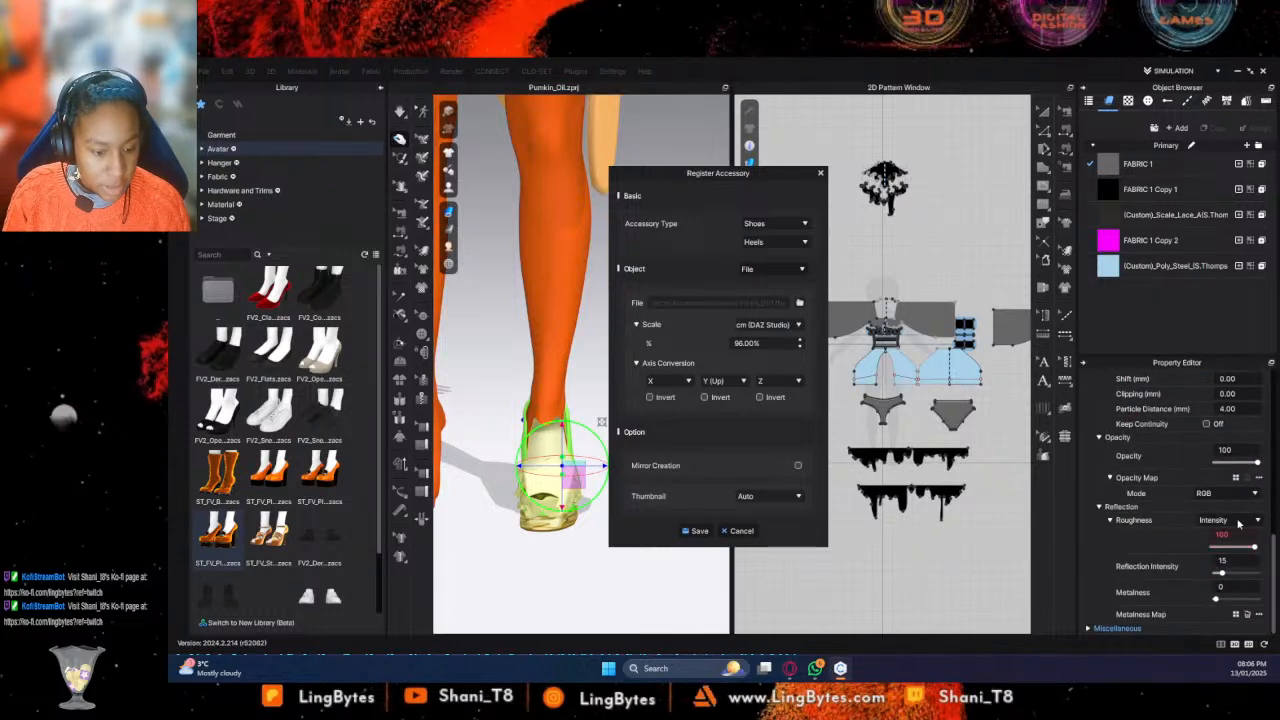
left_click_drag(1249, 465, 1210, 465)
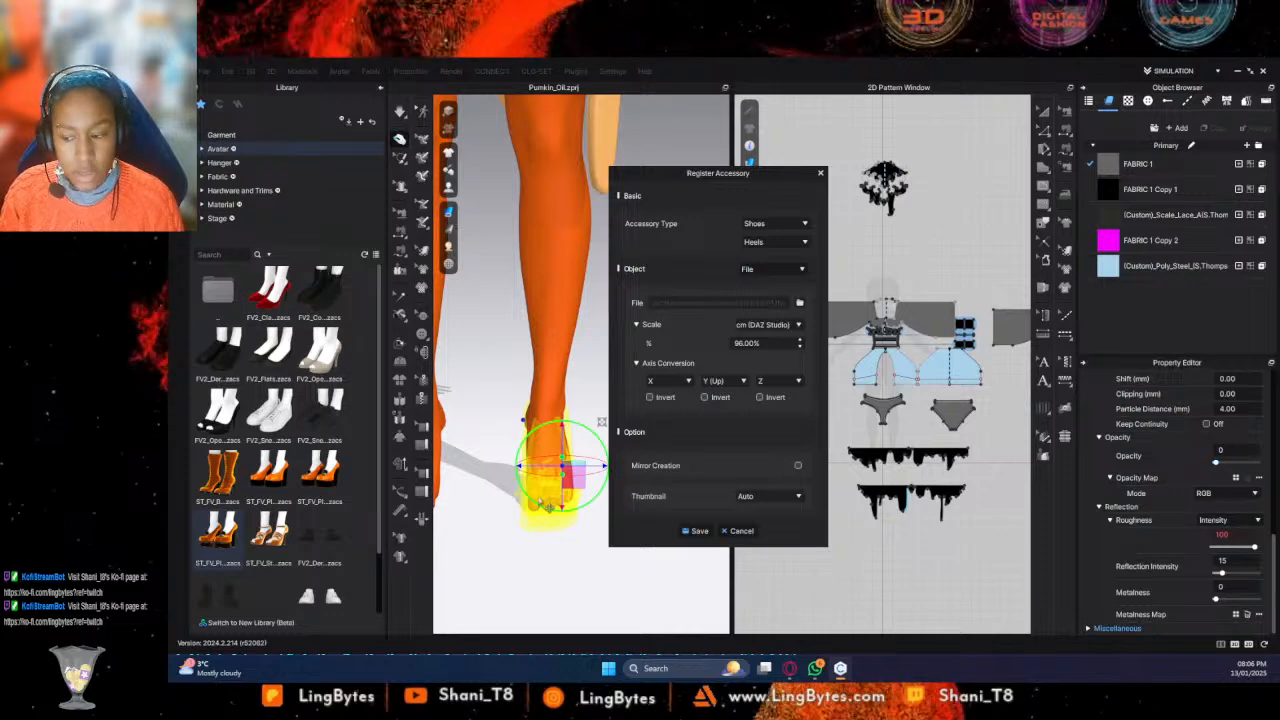
left_click(587, 529)
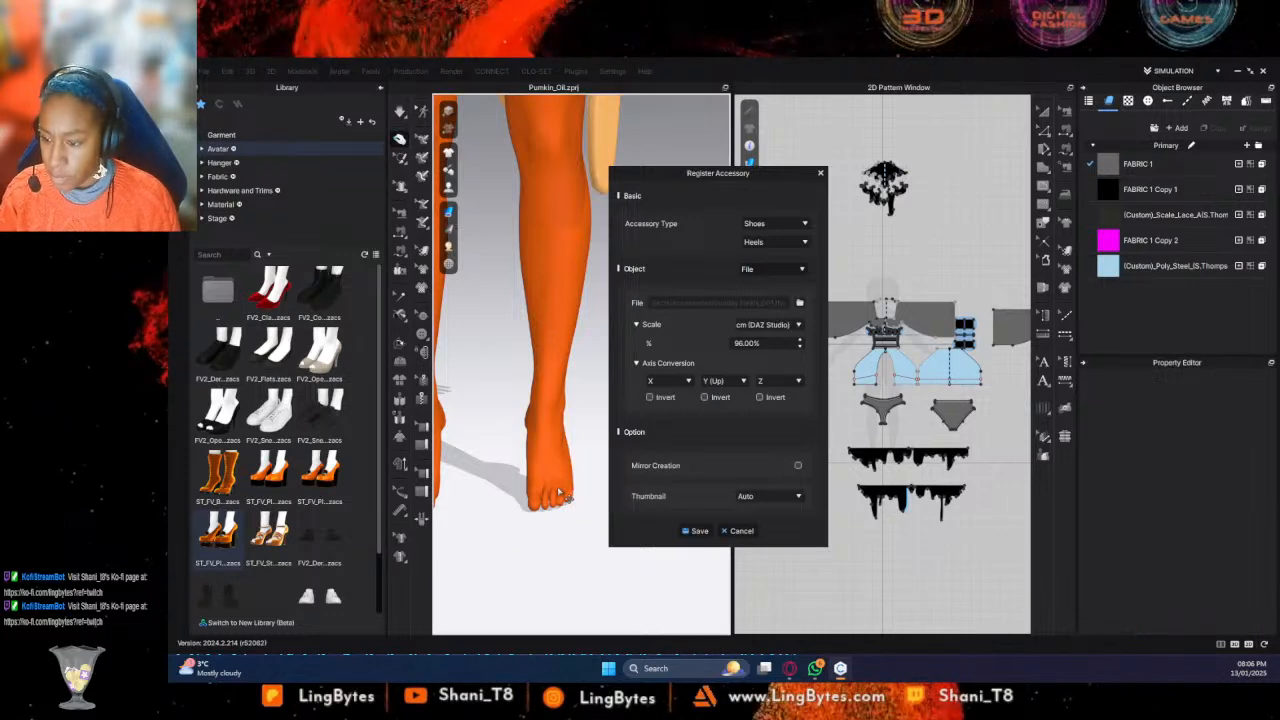
left_click(539, 455)
left_click(548, 527)
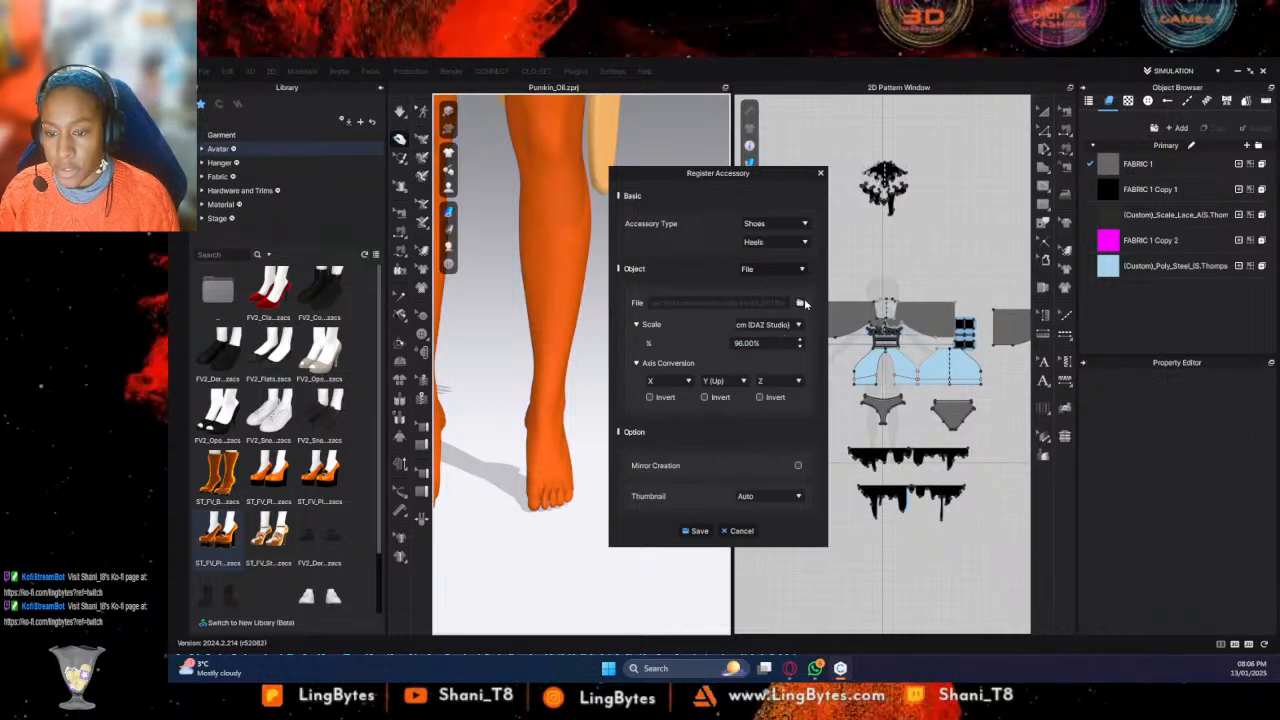
Reload Sunday Heels_001.fbx from the Accessories folder as the accessory's source file
left_click(800, 303)
left_click(760, 346)
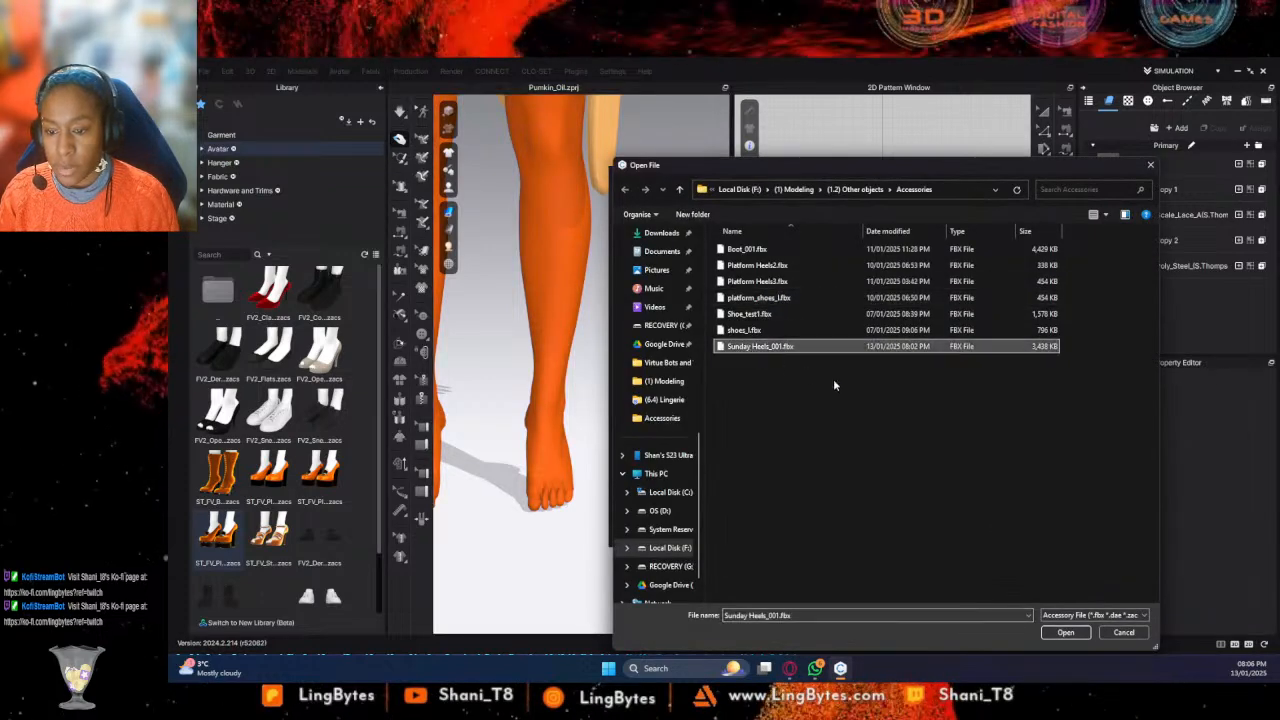
key("Return")
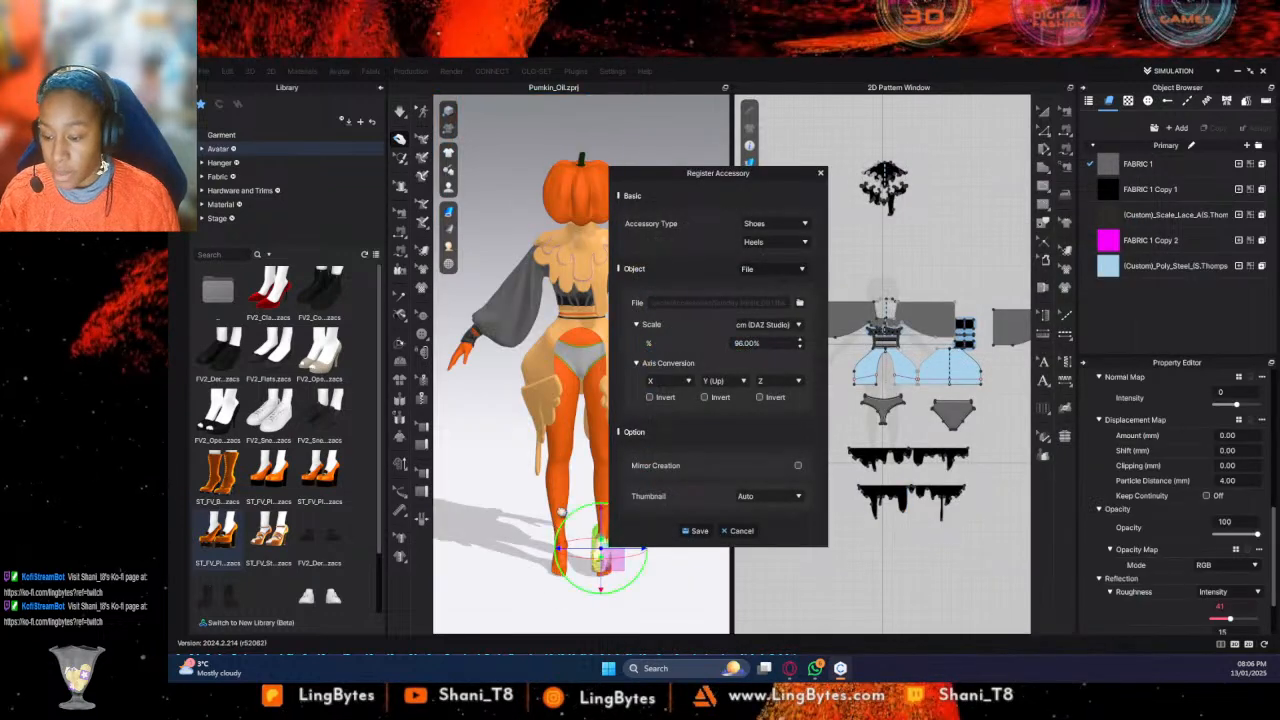
Move the reloaded heel down beneath the avatar's left foot and adjust its position to fit
scroll(545, 450, "up", 6)
middle_click_drag(545, 450, 509, 383)
left_click_drag(461, 386, 461, 419)
middle_click_drag(513, 471, 551, 506)
right_click_drag(551, 506, 525, 482)
left_click_drag(527, 482, 539, 508)
right_click_drag(540, 510, 612, 524)
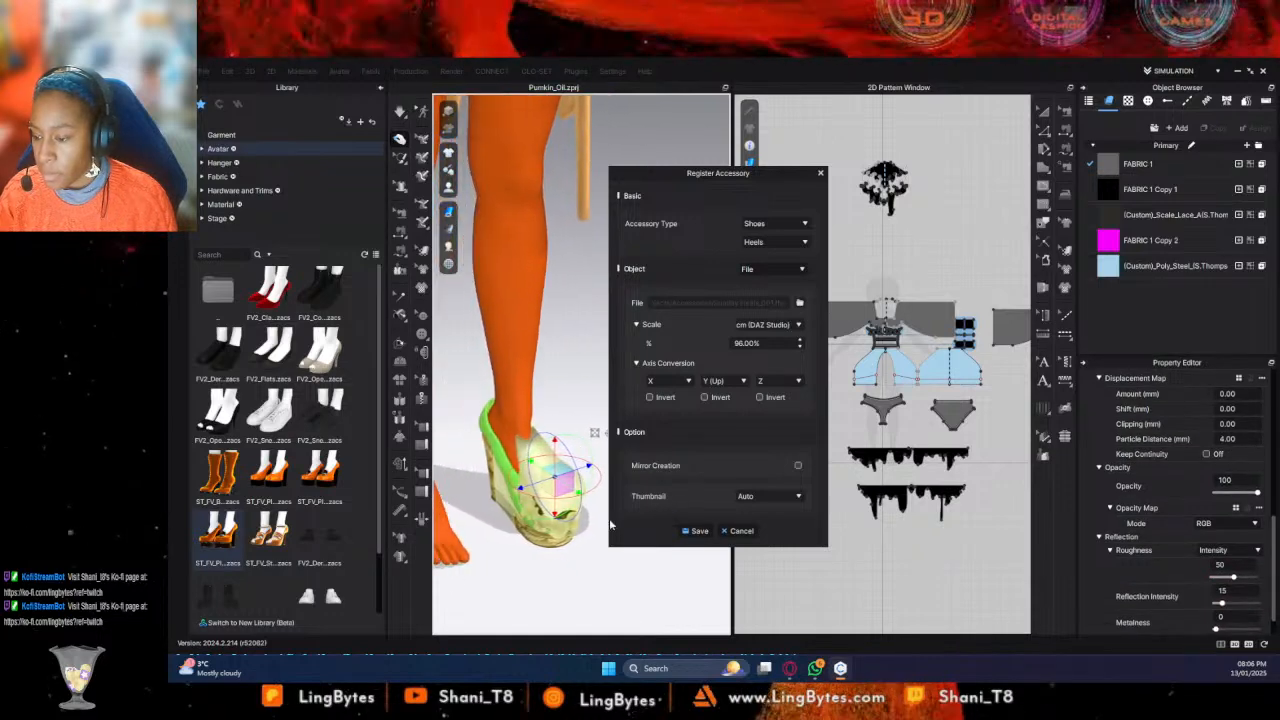
Make the pale shell mesh covering the shoe fully transparent
left_click(565, 582)
left_click(554, 497)
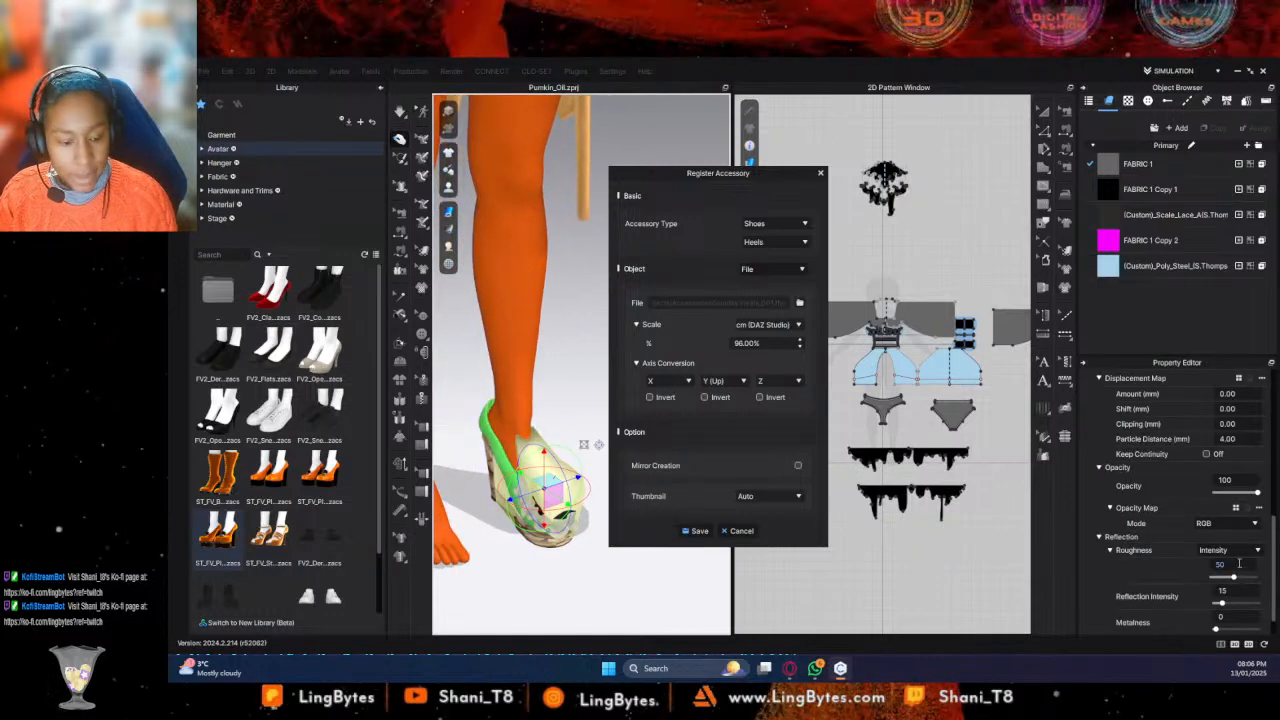
scroll(1230, 480, "down", 3)
left_click_drag(1256, 463, 1043, 480)
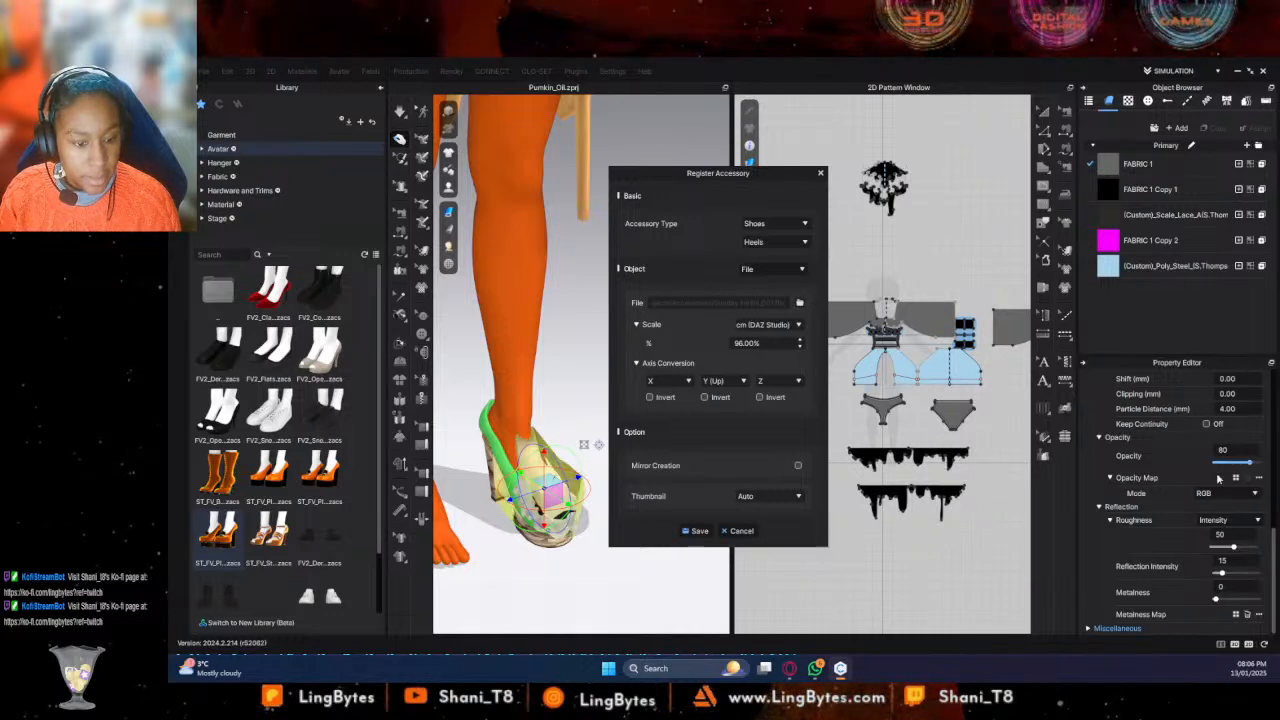
left_click(570, 574)
Change the material type of the red cherry on the shoe's toe to Plastic
left_click(553, 496)
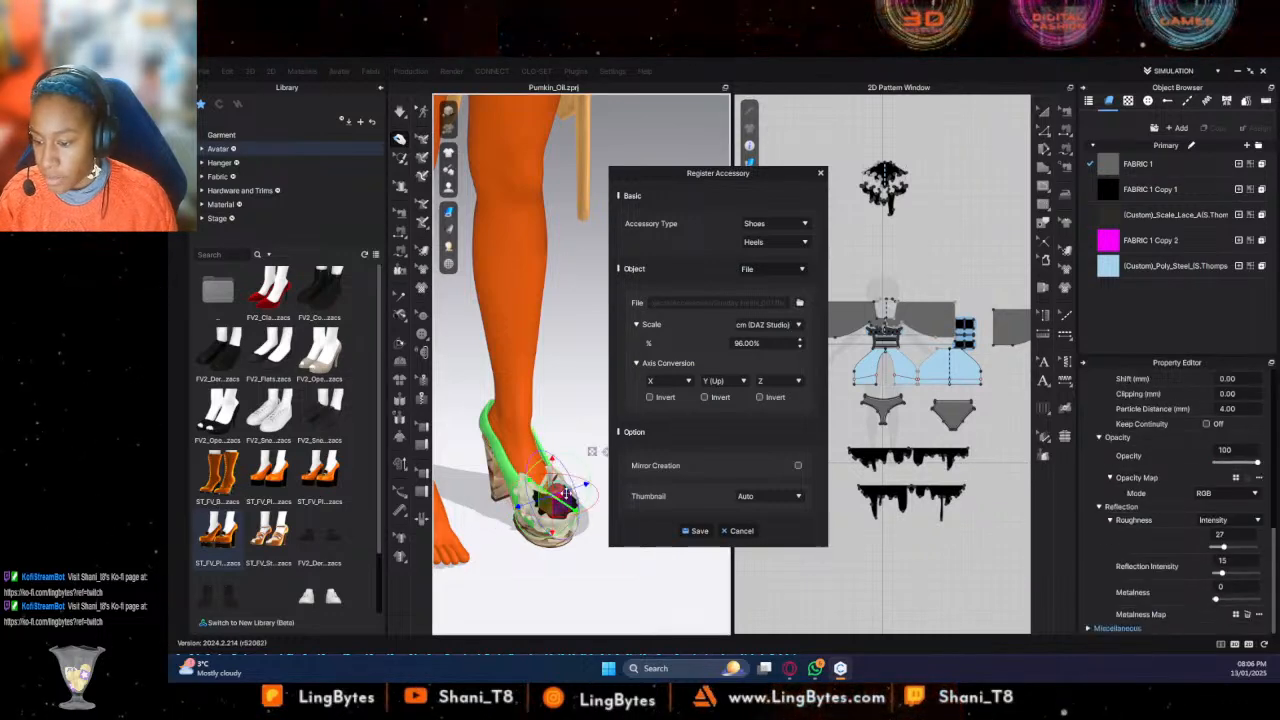
scroll(1182, 407, "up", 5)
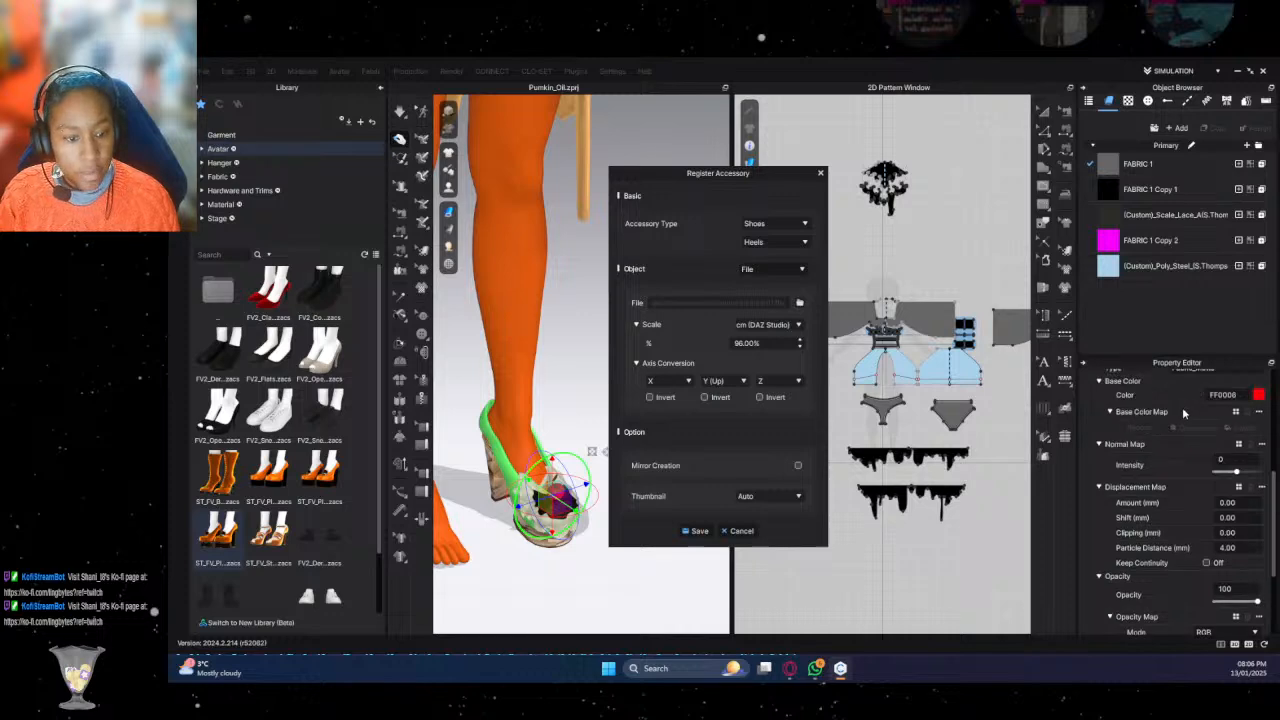
left_click(1215, 507)
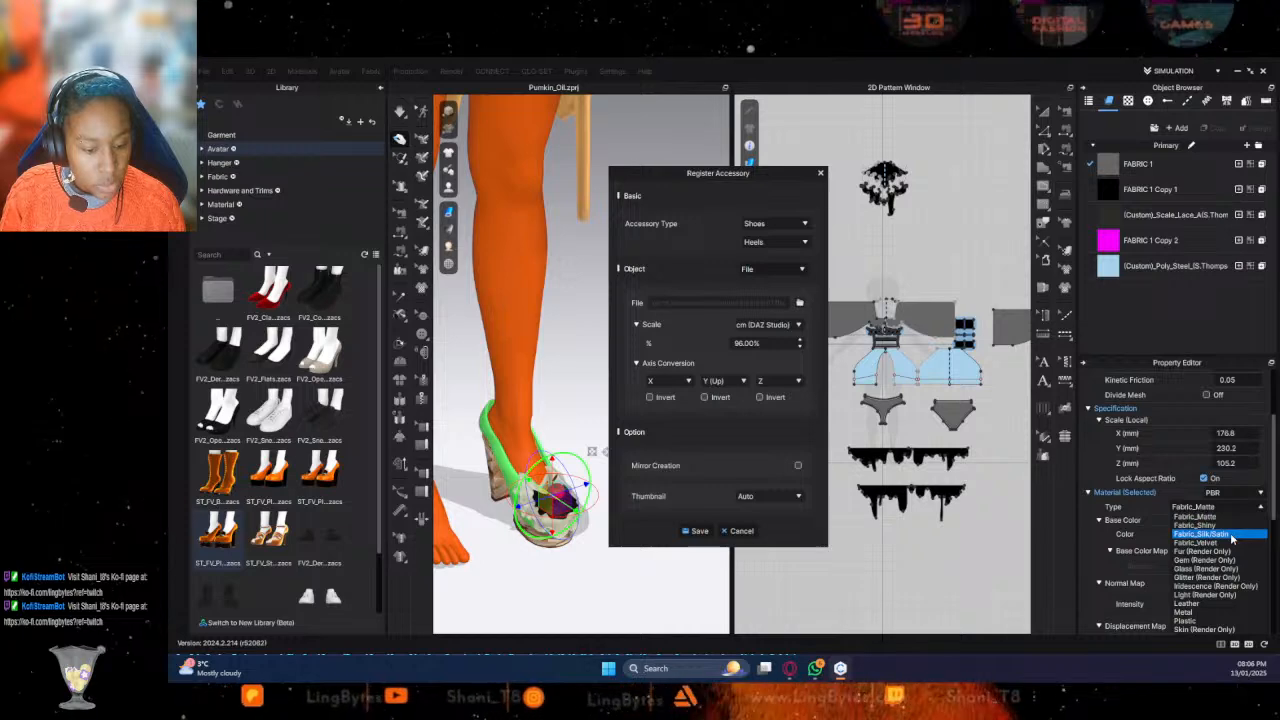
left_click(1186, 621)
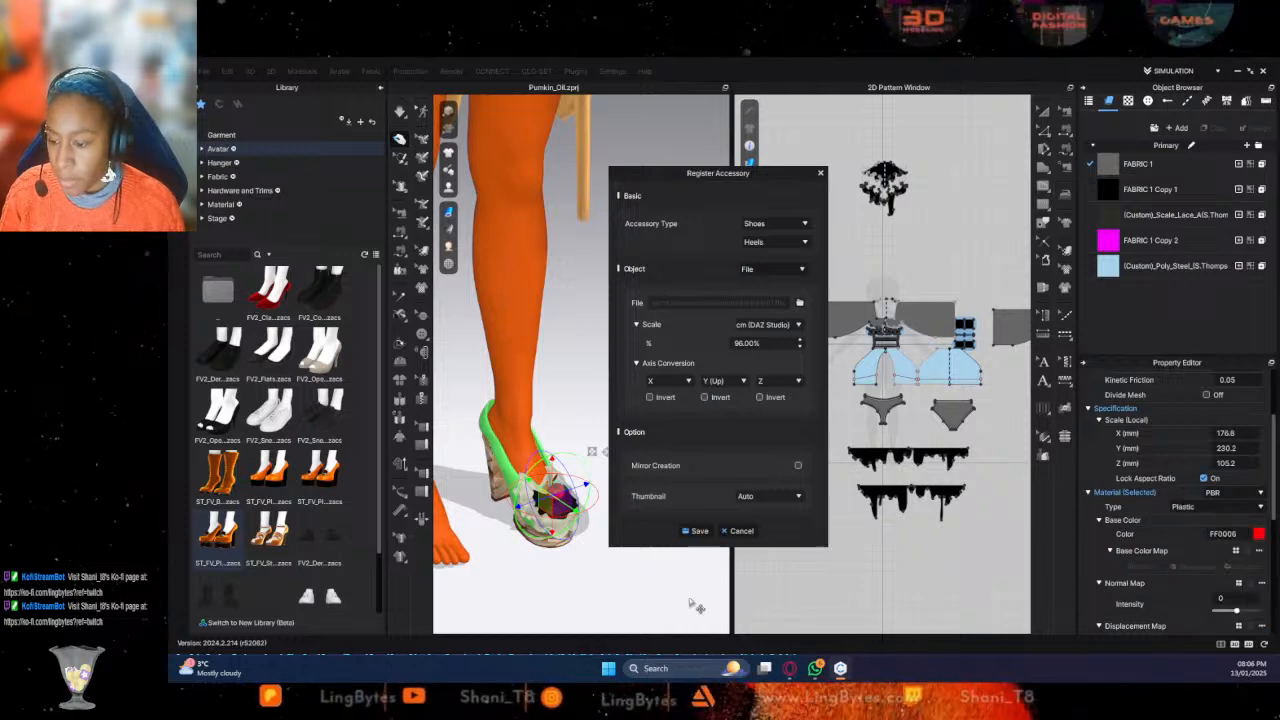
left_click(618, 592)
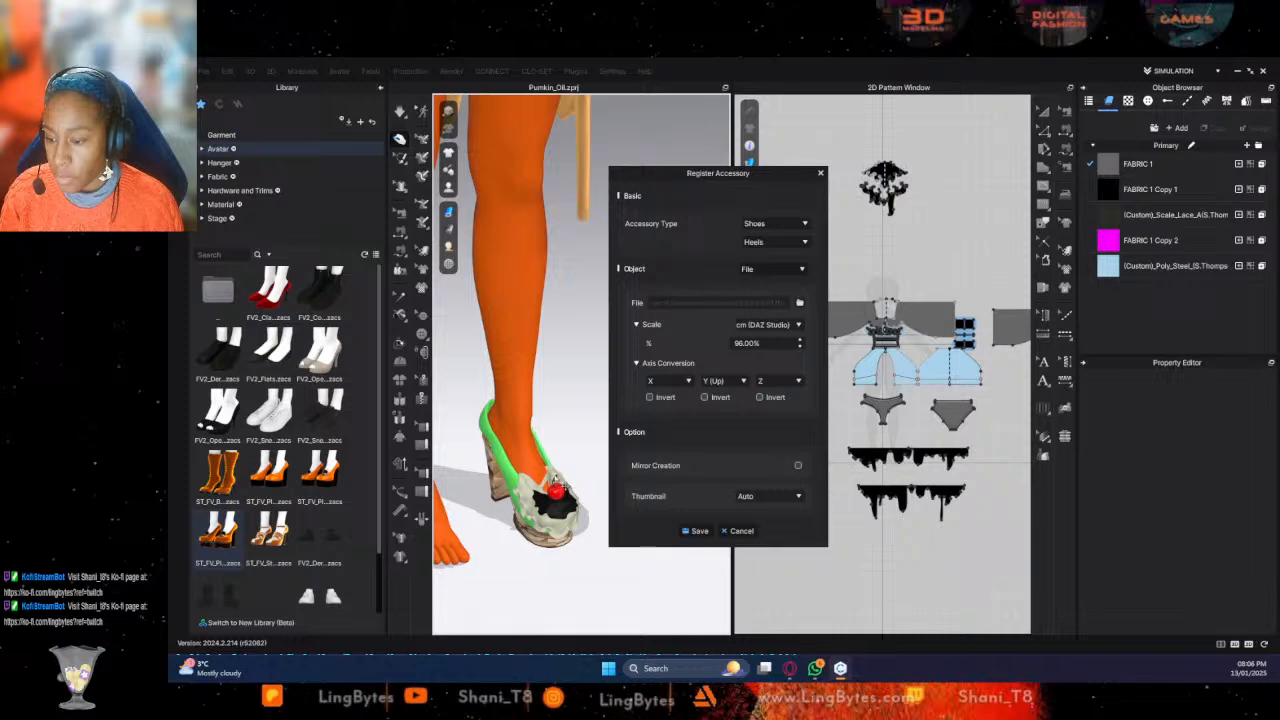
Set the brown part beside the cherry to Fabric_Silk/Satin and color it tan CE8E6F from the Coloro palette
left_click(560, 487)
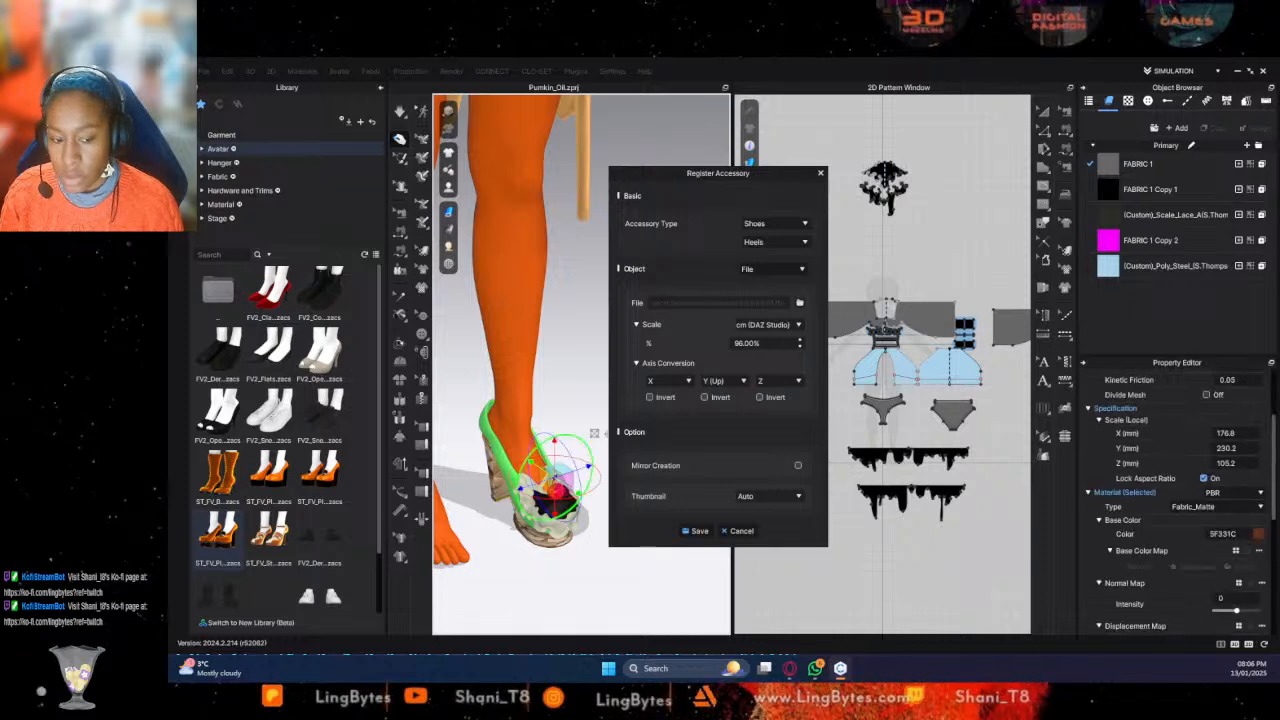
left_click(1225, 508)
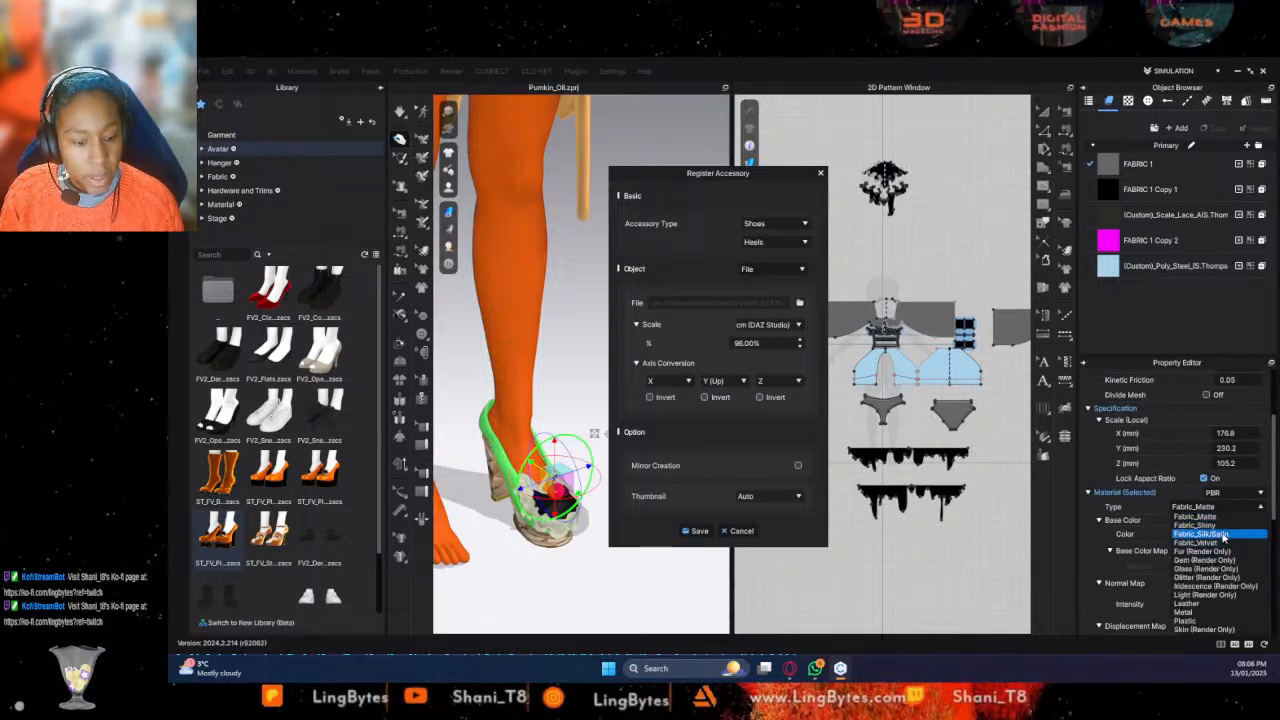
left_click(1253, 531)
left_click(1259, 535)
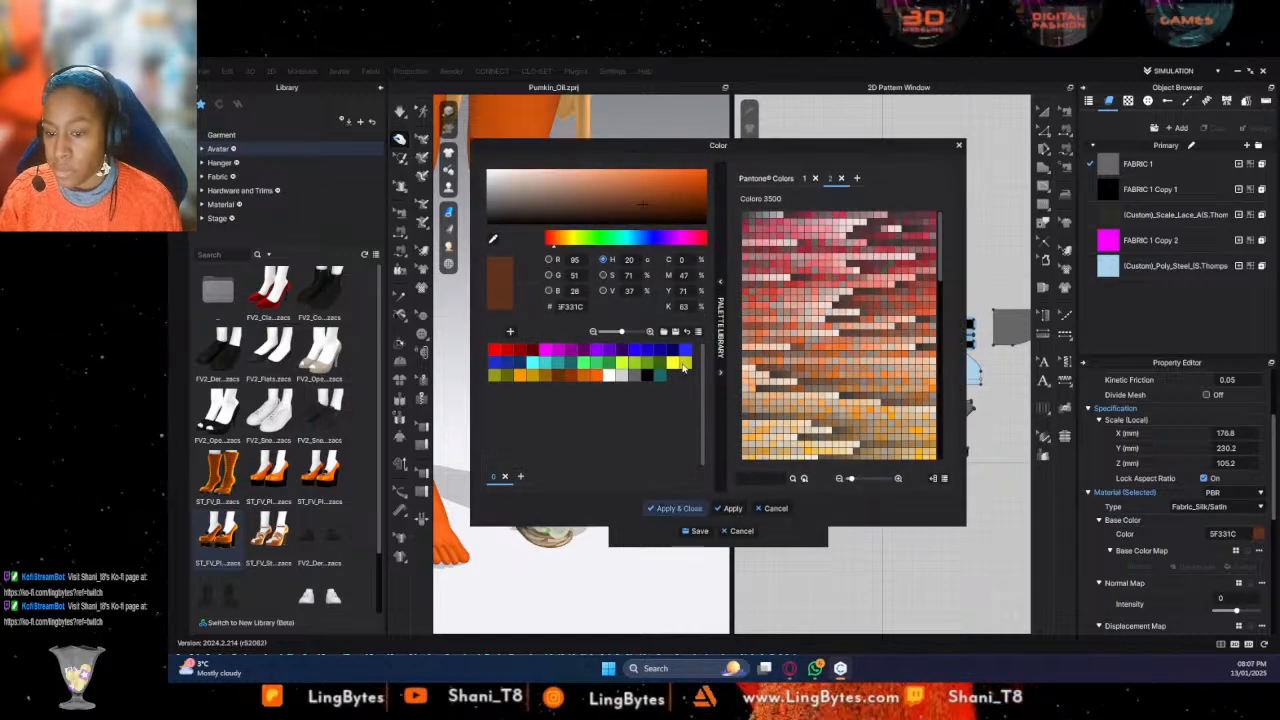
left_click(866, 343)
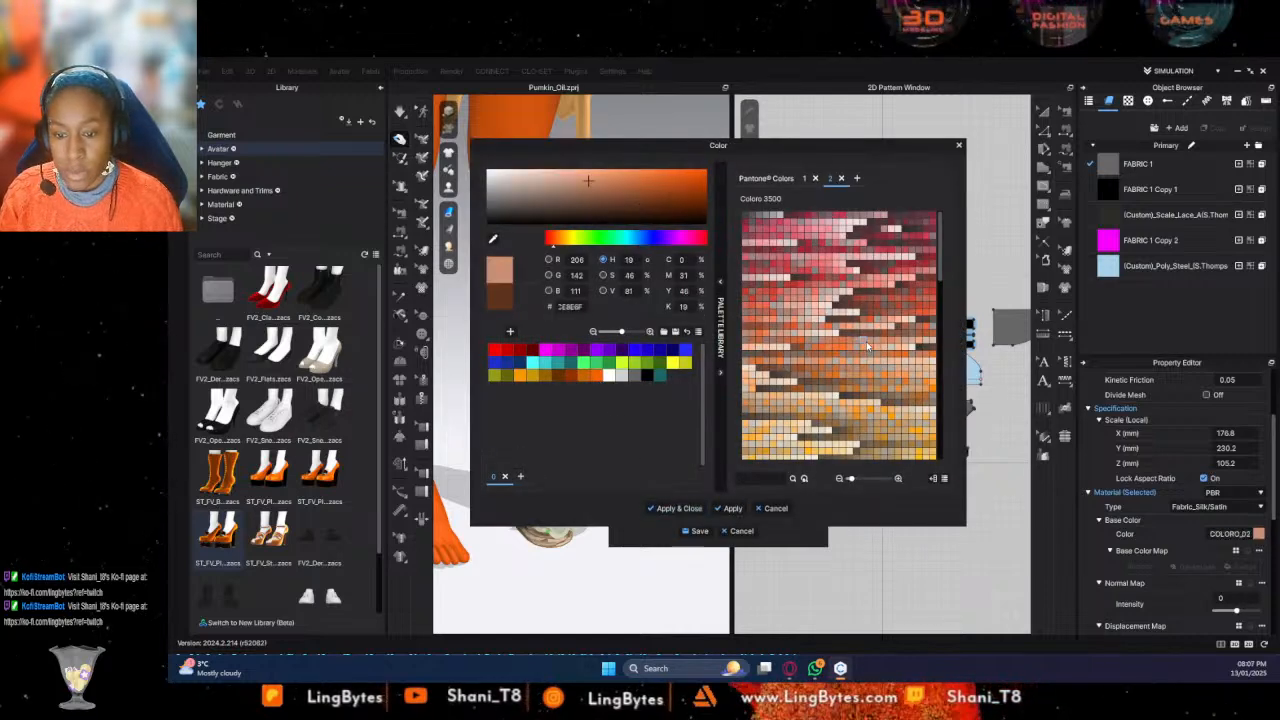
left_click(675, 509)
Remove the base color map from the heel and sole material and color it terracotta D07E58 from the Coloro palette
left_click(497, 487)
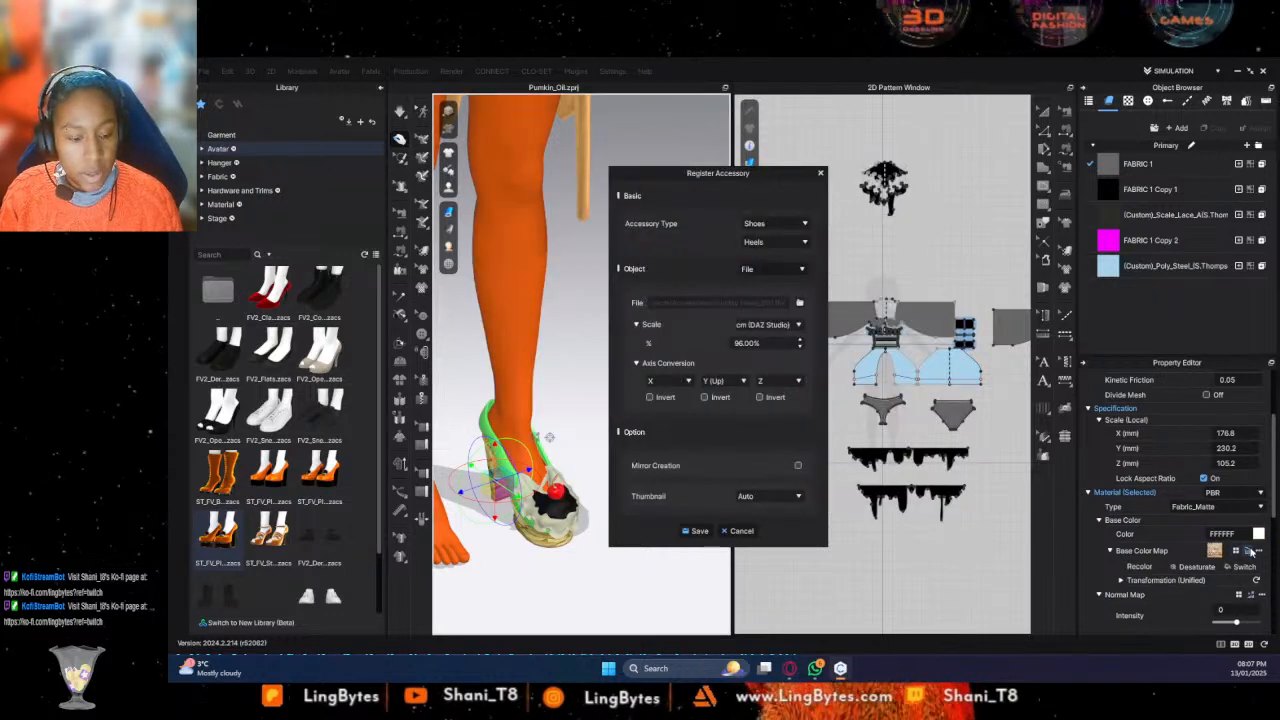
left_click(1248, 551)
left_click(1258, 534)
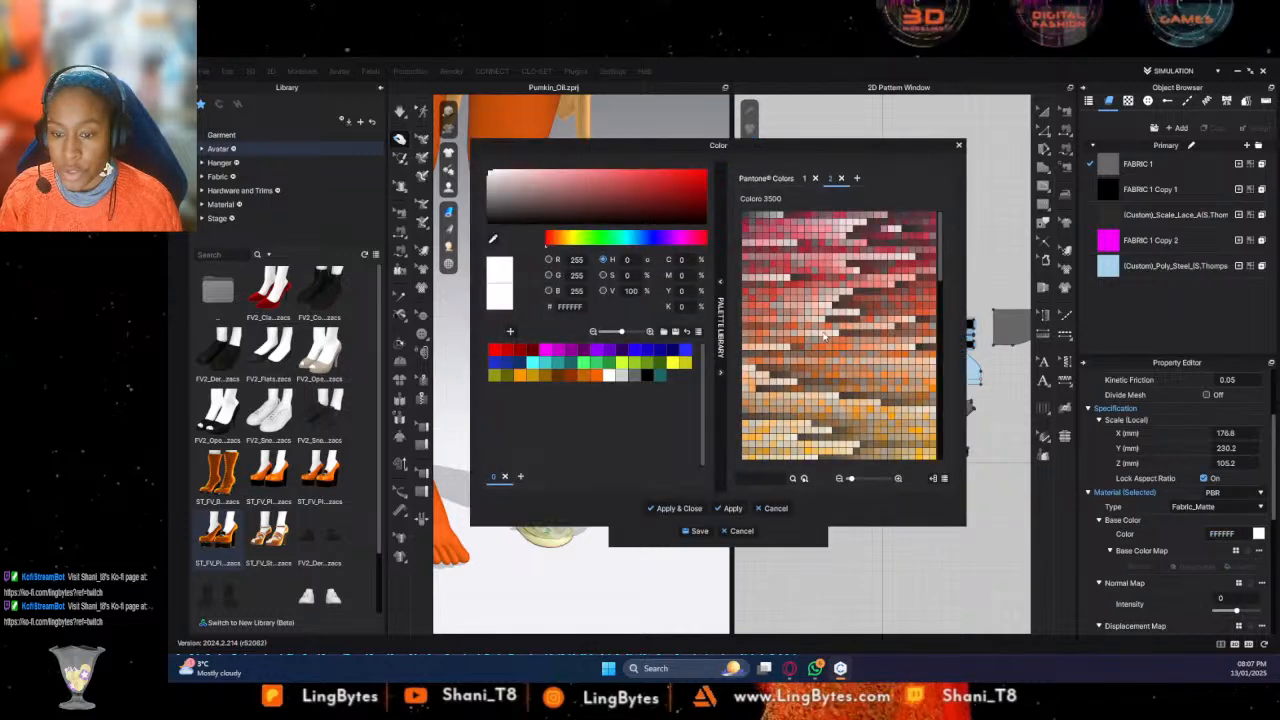
left_click(866, 347)
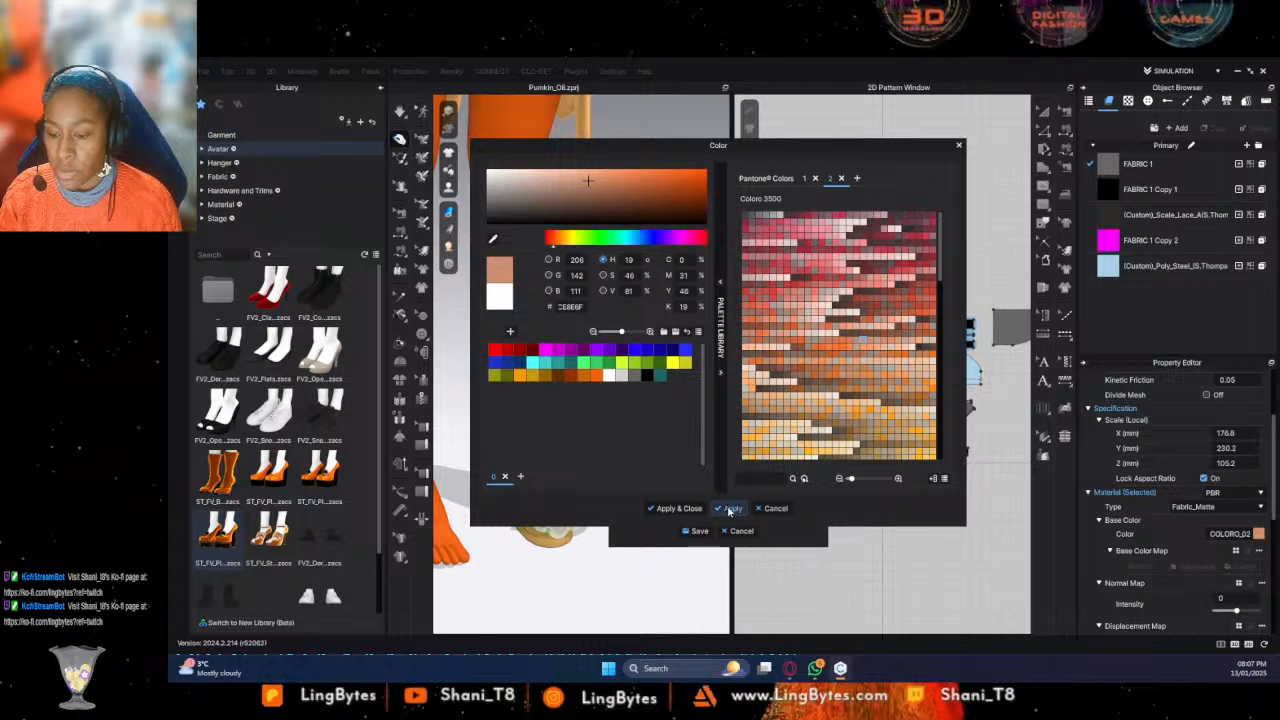
left_click_drag(626, 148, 746, 136)
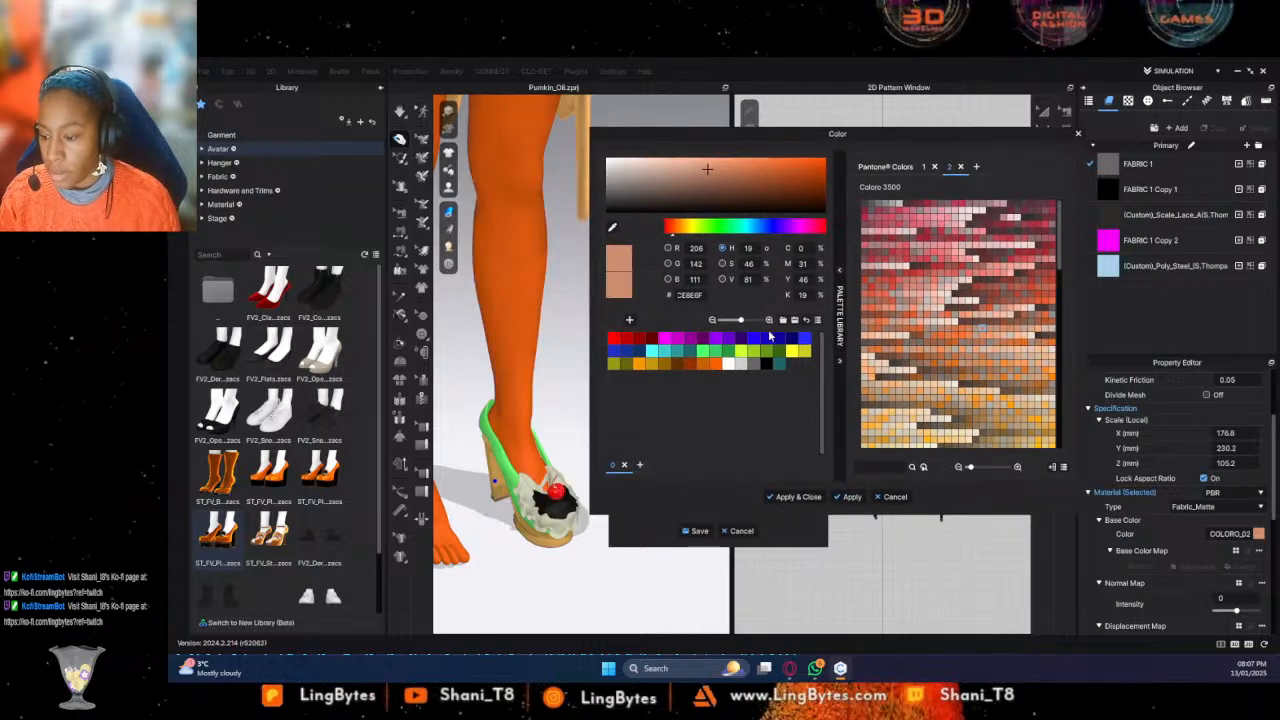
left_click(942, 418)
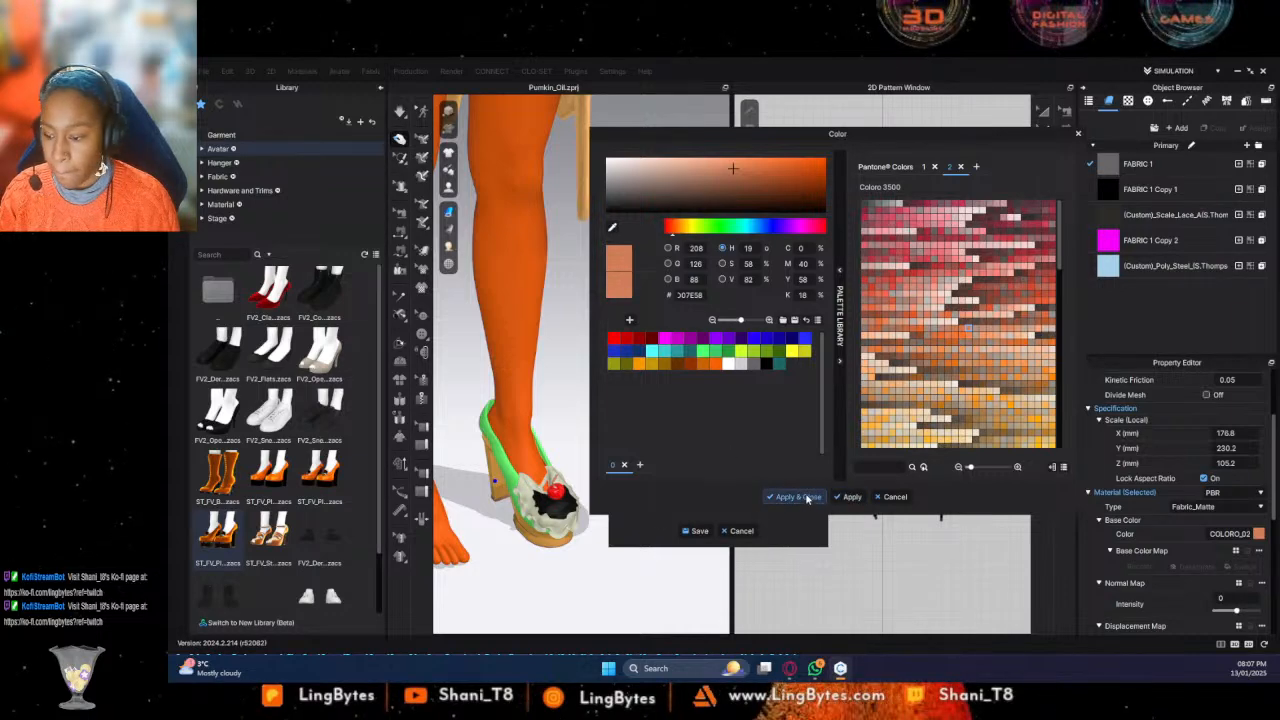
Recolor the shoe's green upper to pink E59CA5
left_click(504, 465)
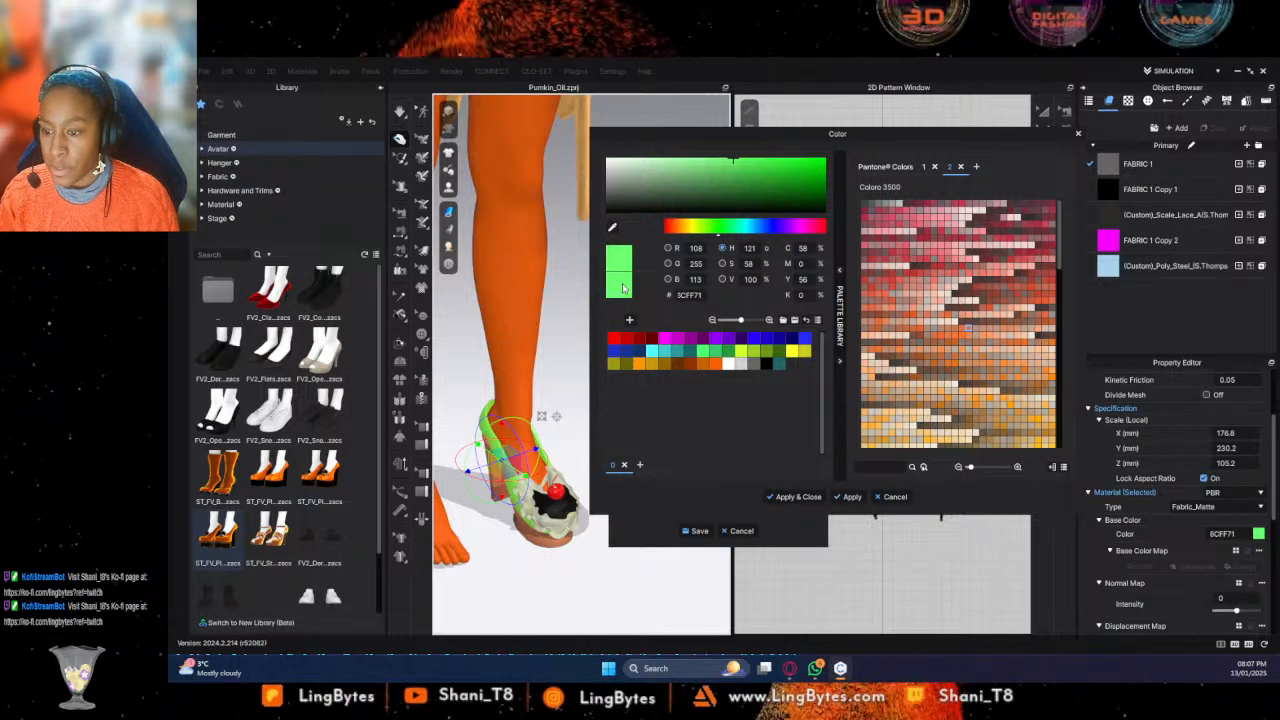
left_click(663, 338)
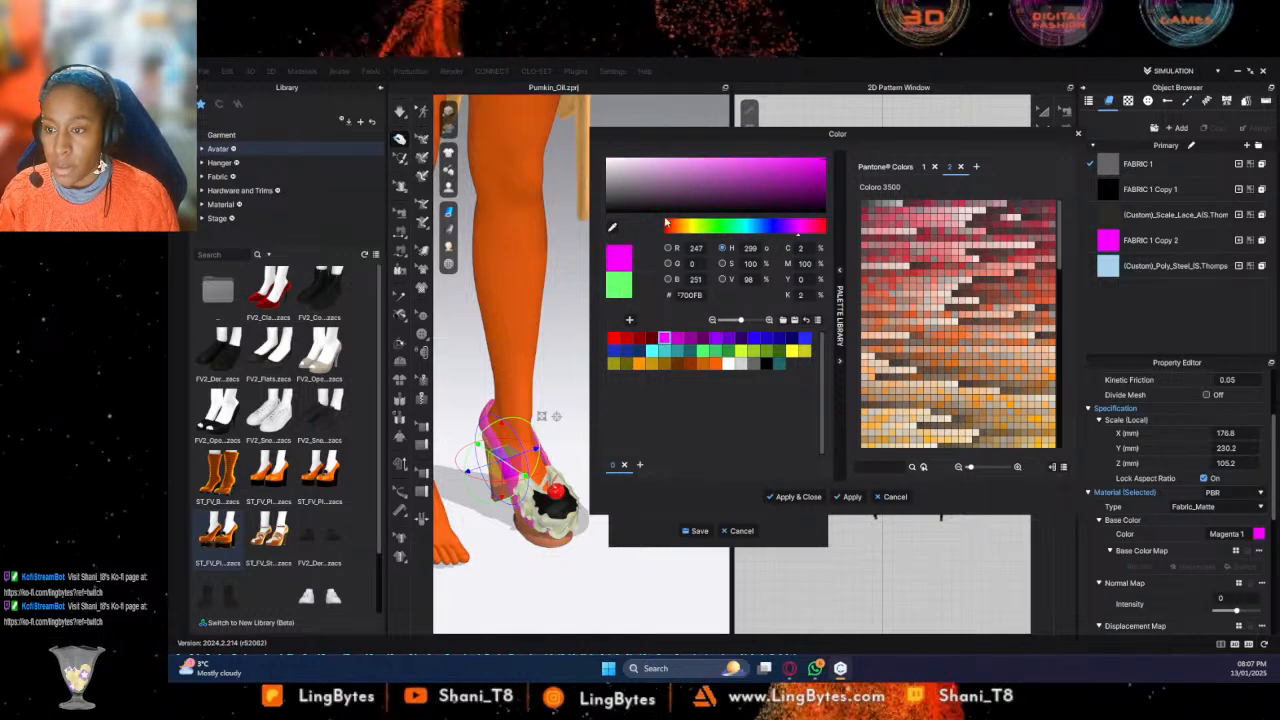
left_click(715, 364)
left_click(703, 168)
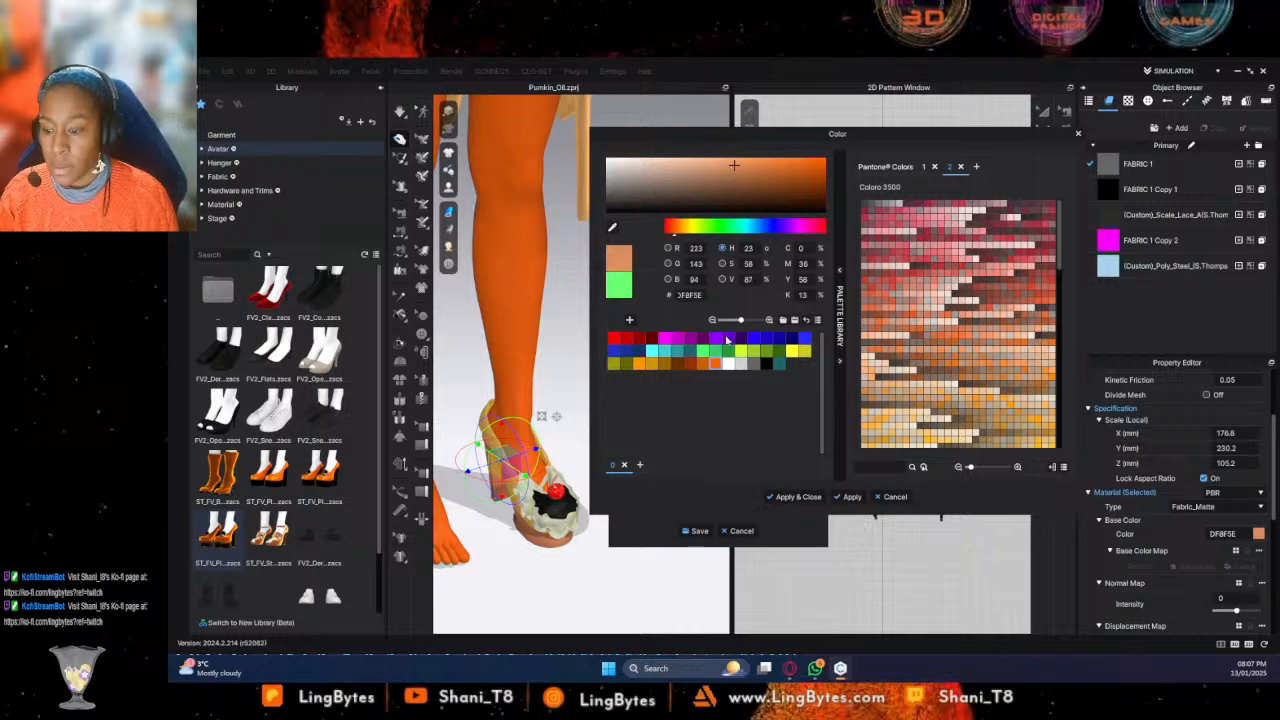
left_click(716, 364)
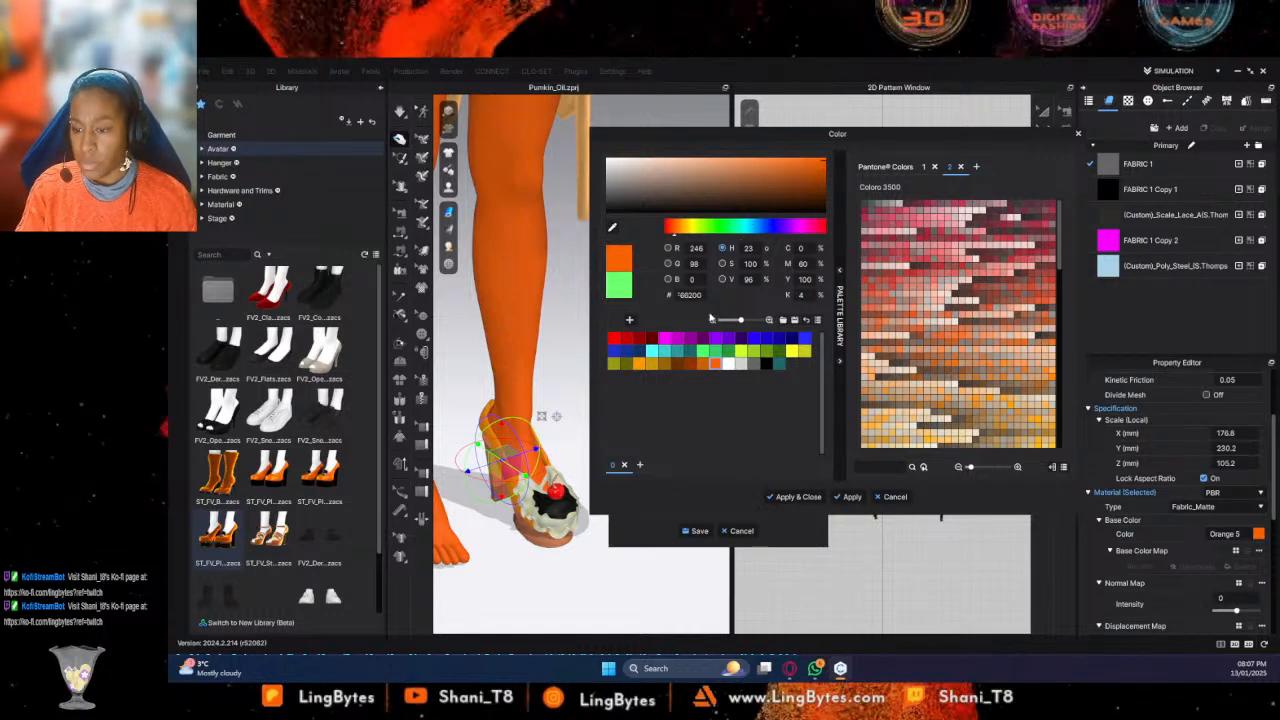
left_click(617, 339)
left_click_drag(678, 180, 696, 158)
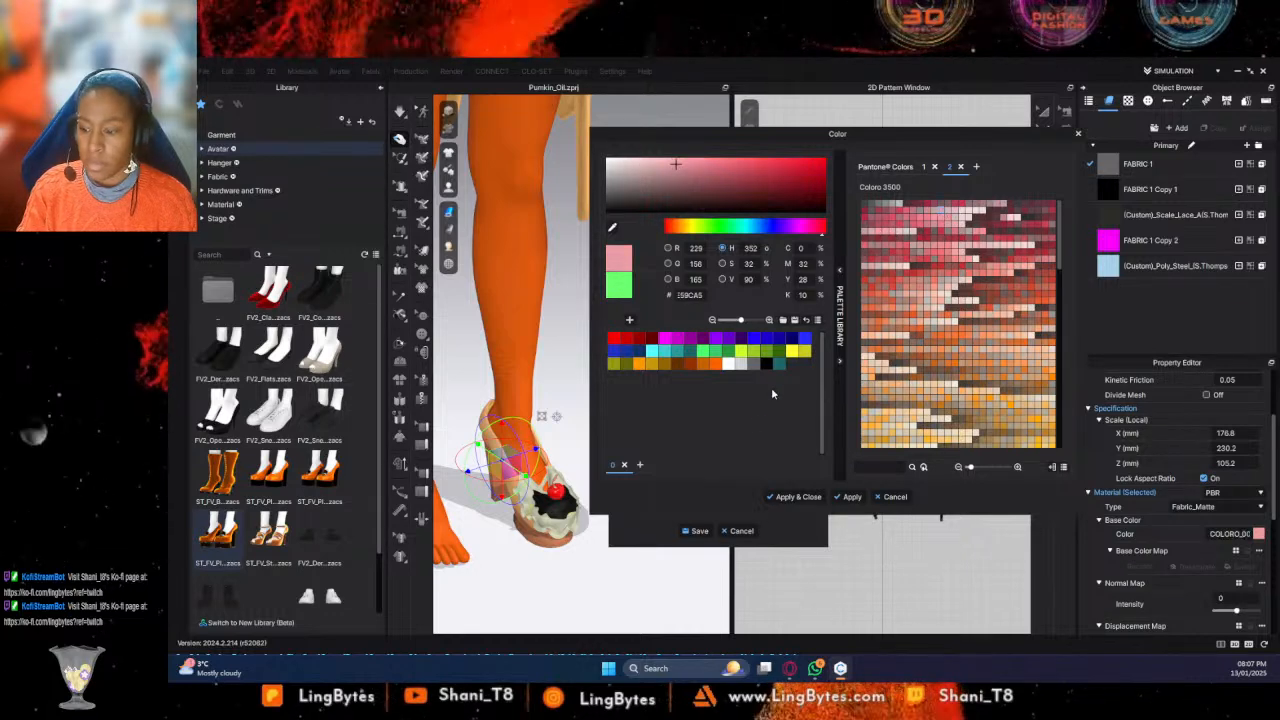
left_click(847, 498)
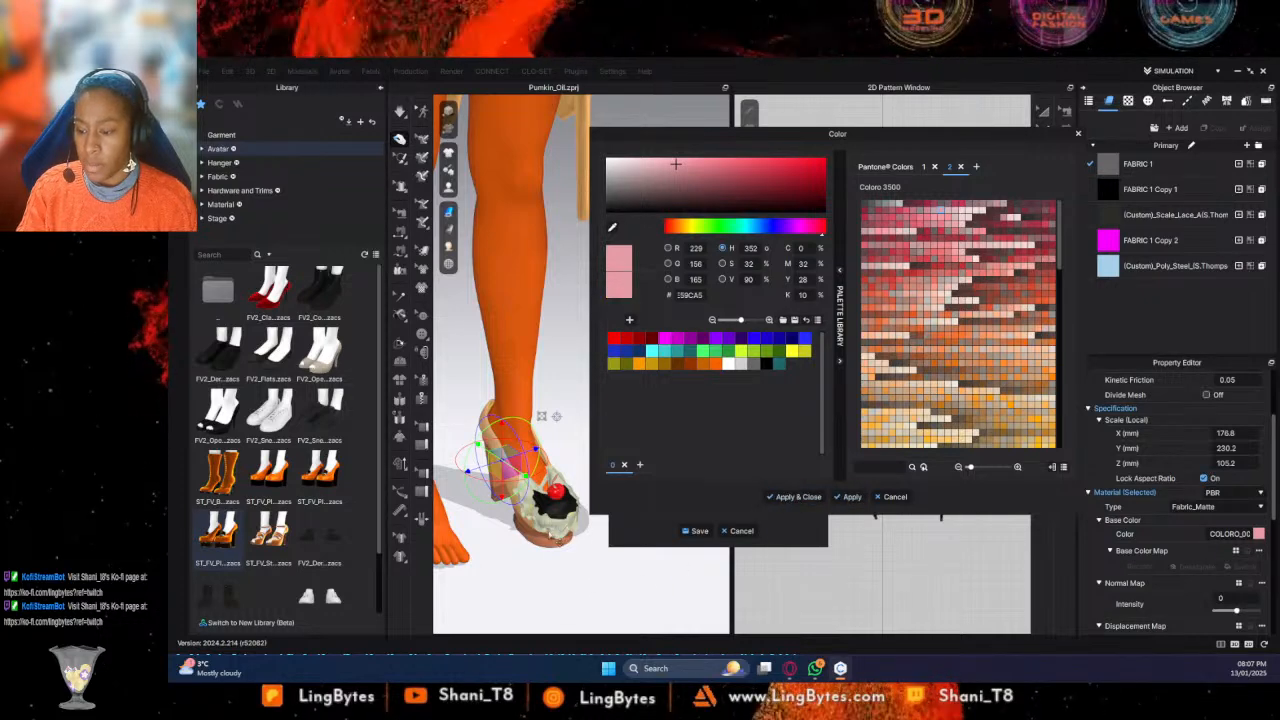
Recolor the black topping under the cherry to dark red A72339 and set its material type to Fabric_Silk/Satin
left_click(553, 533)
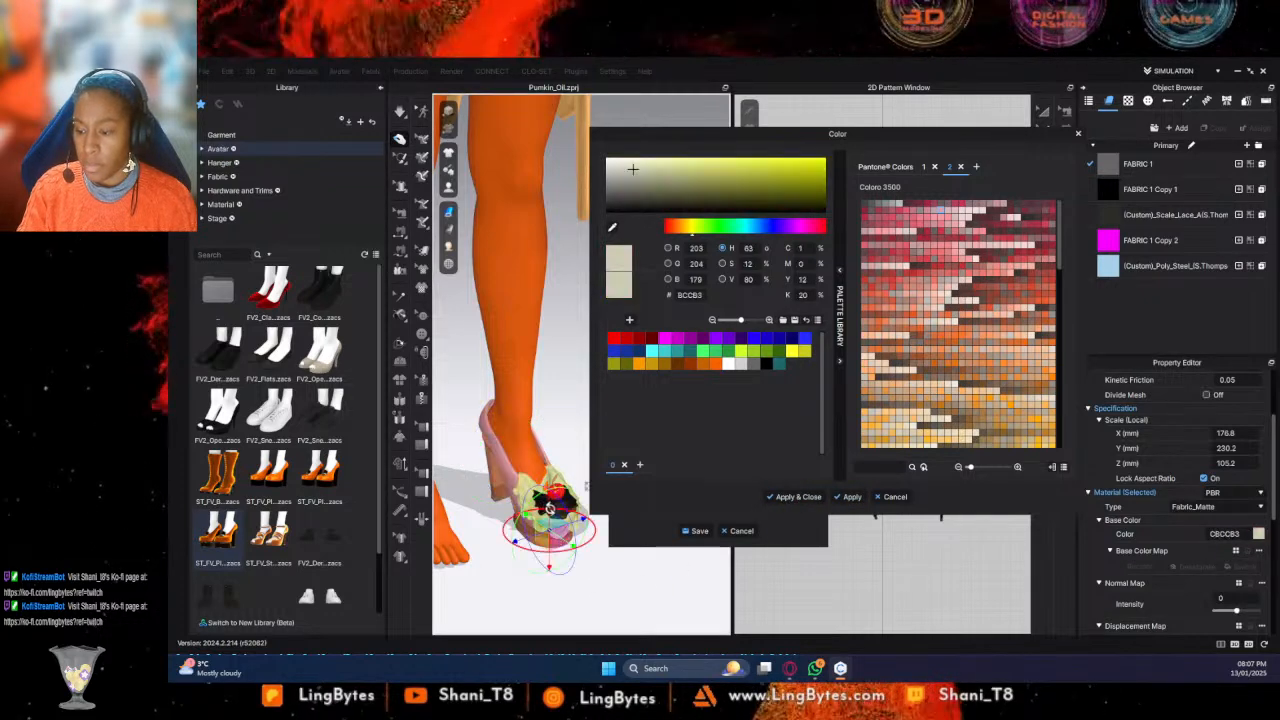
left_click(548, 503)
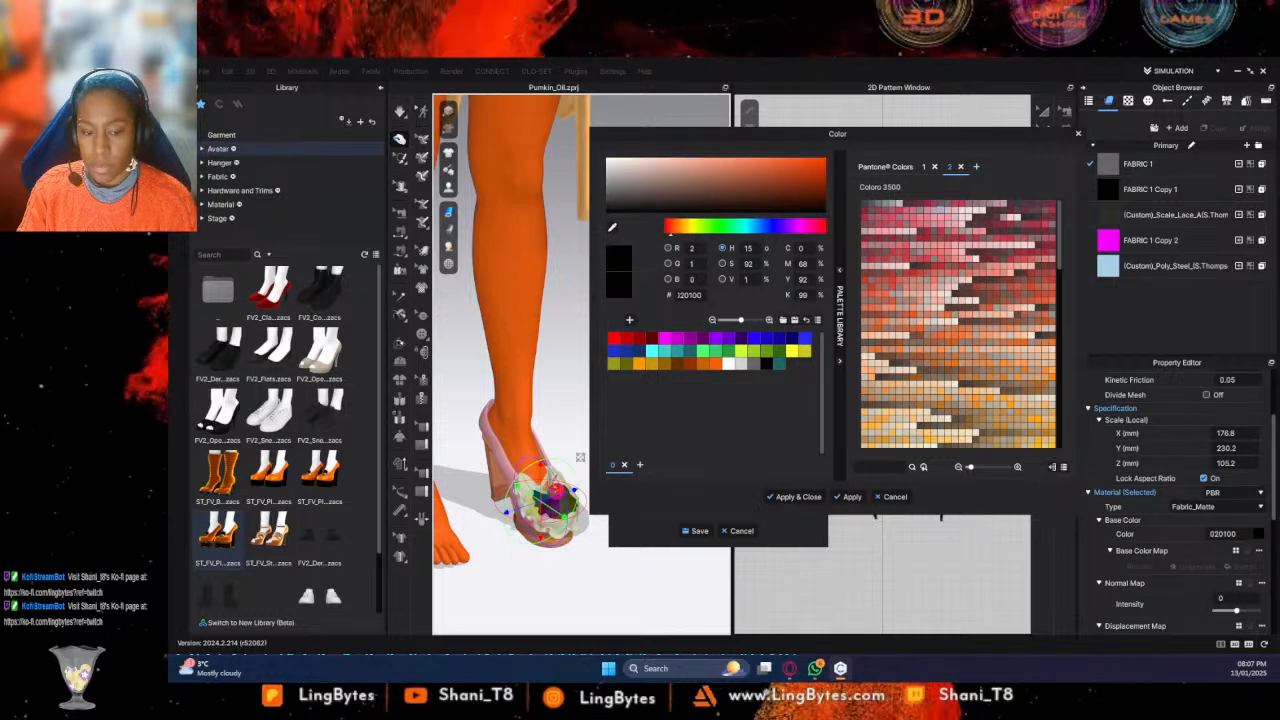
left_click(926, 238)
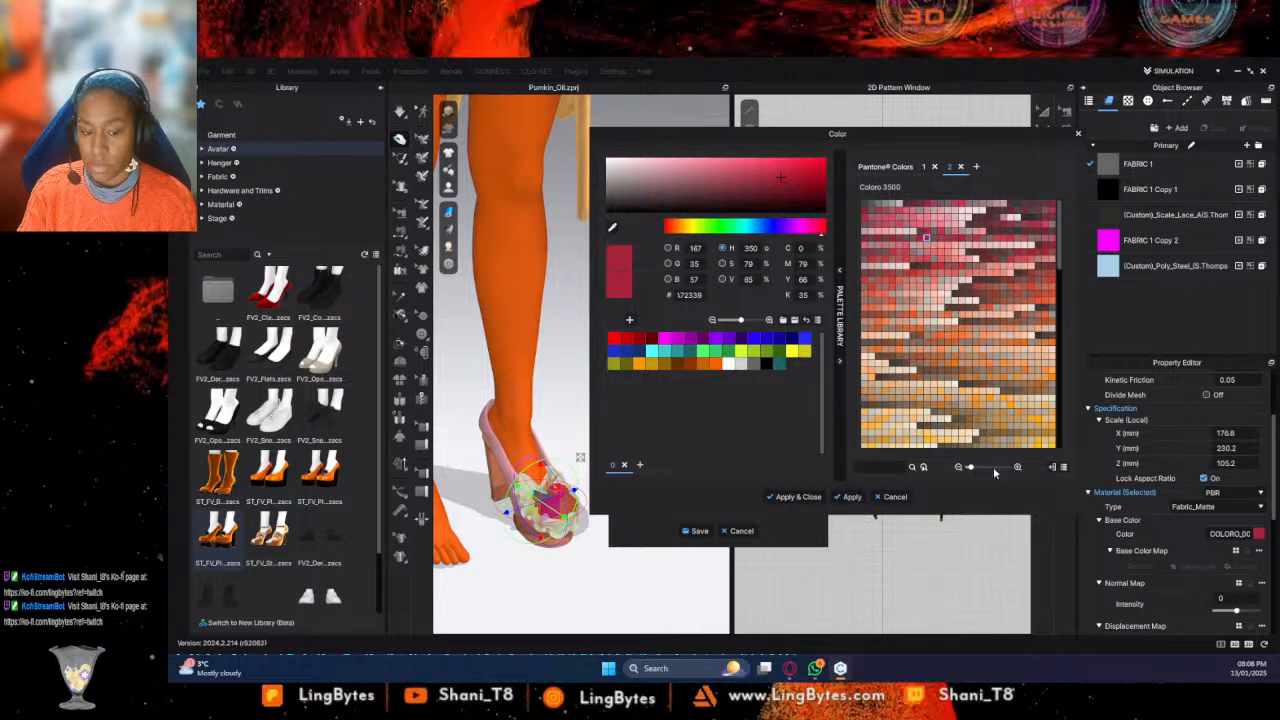
left_click(1215, 507)
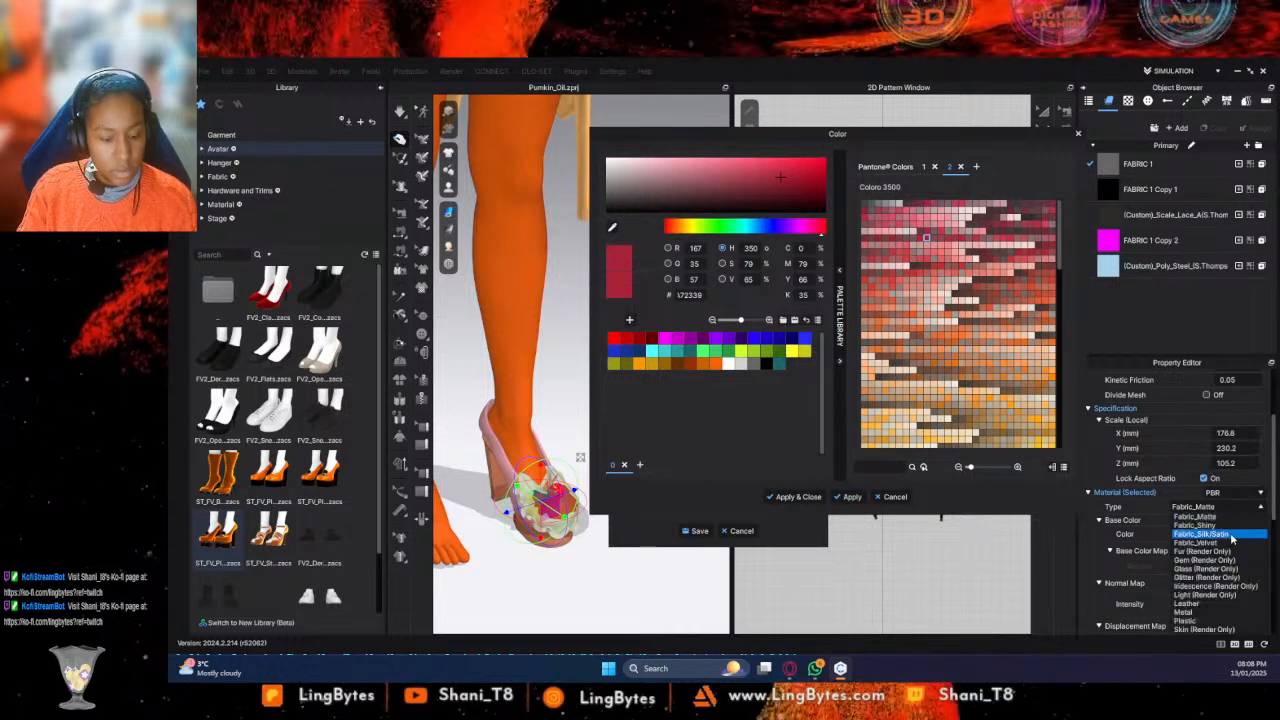
left_click(1192, 612)
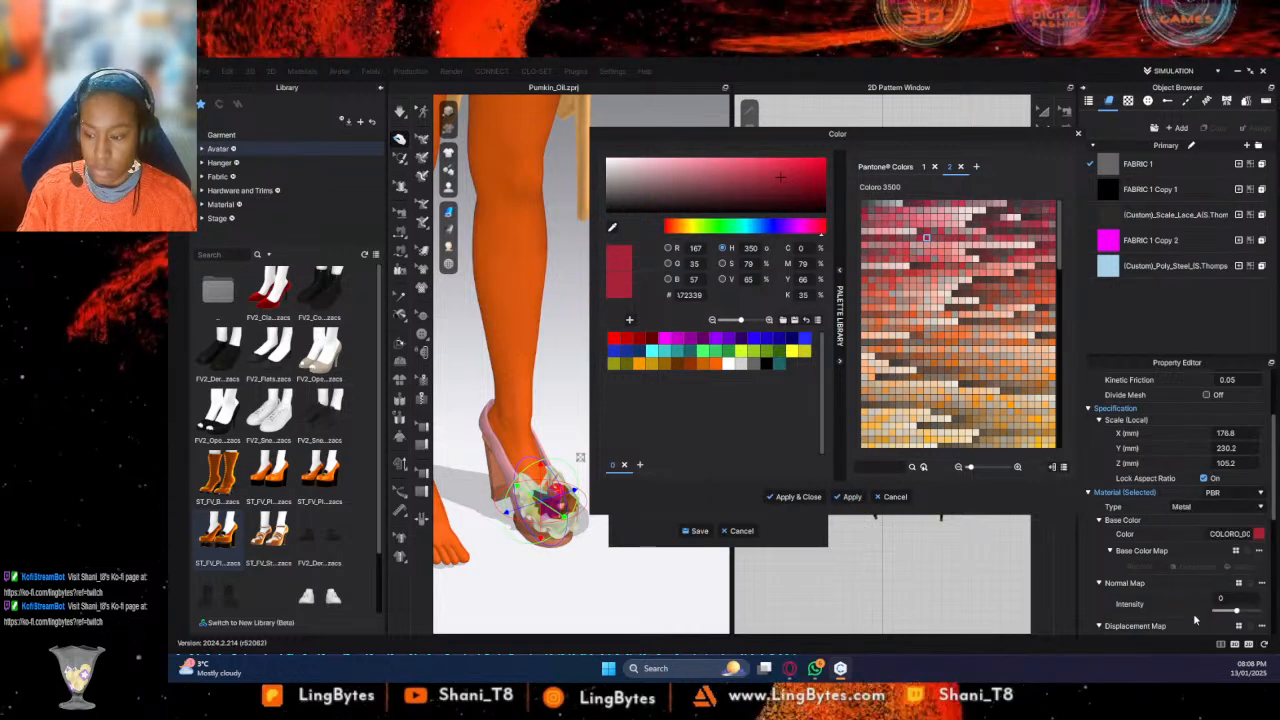
left_click(1225, 507)
left_click(1190, 534)
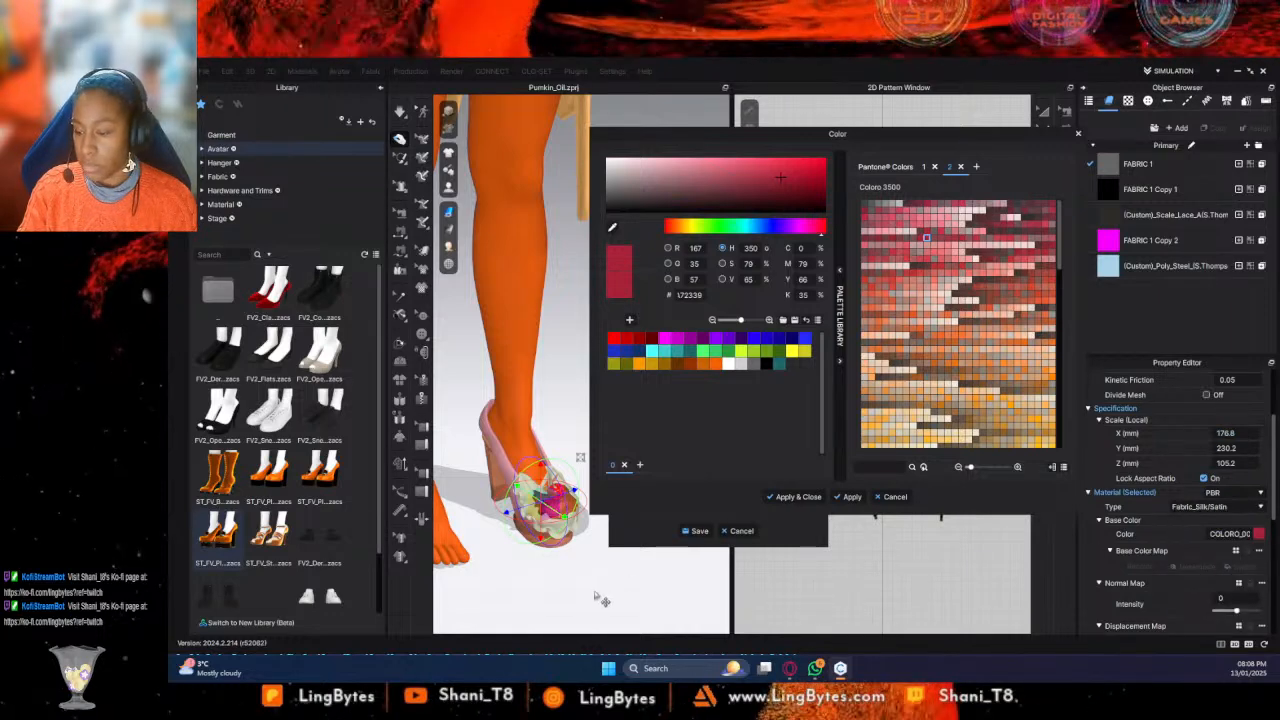
left_click(592, 599)
Change the material type of the cream frill on the shoe's toe to Fabric_Silk/Satin
left_click(560, 531)
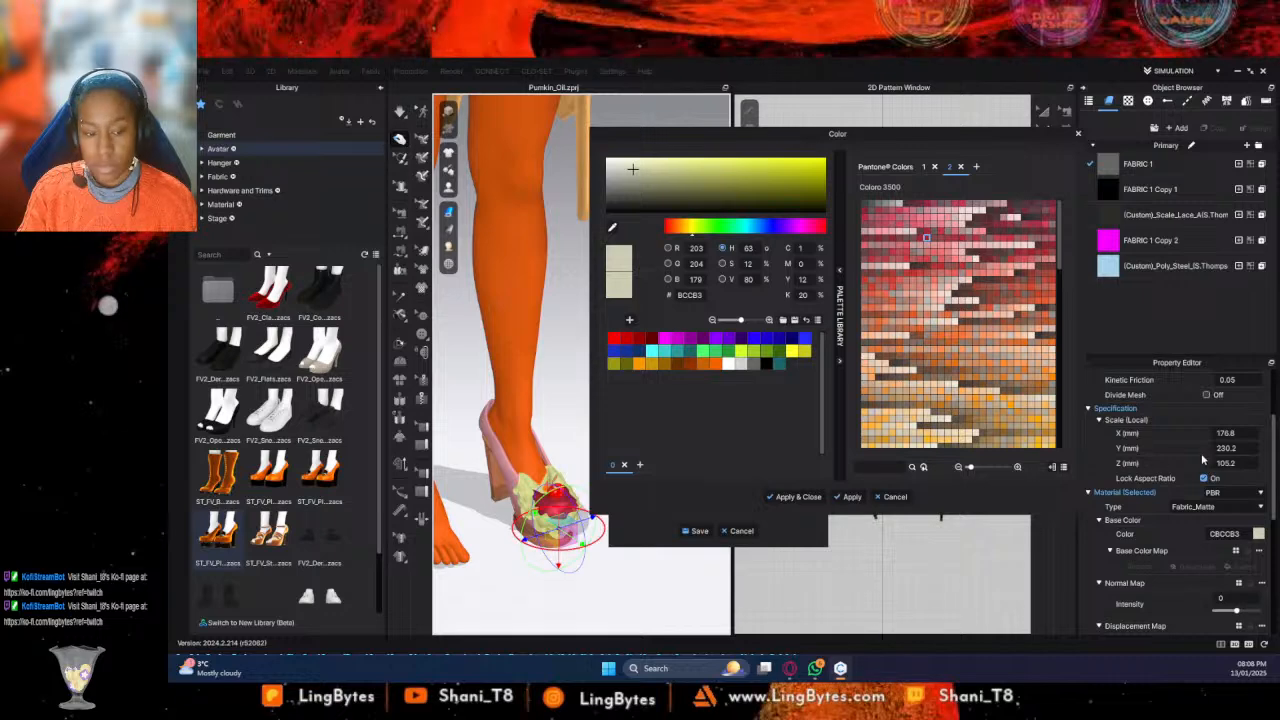
left_click(1225, 506)
left_click(1190, 534)
left_click(586, 549)
Change the material type of the shoe's pink upper to Fabric_Shiny
left_click(506, 467)
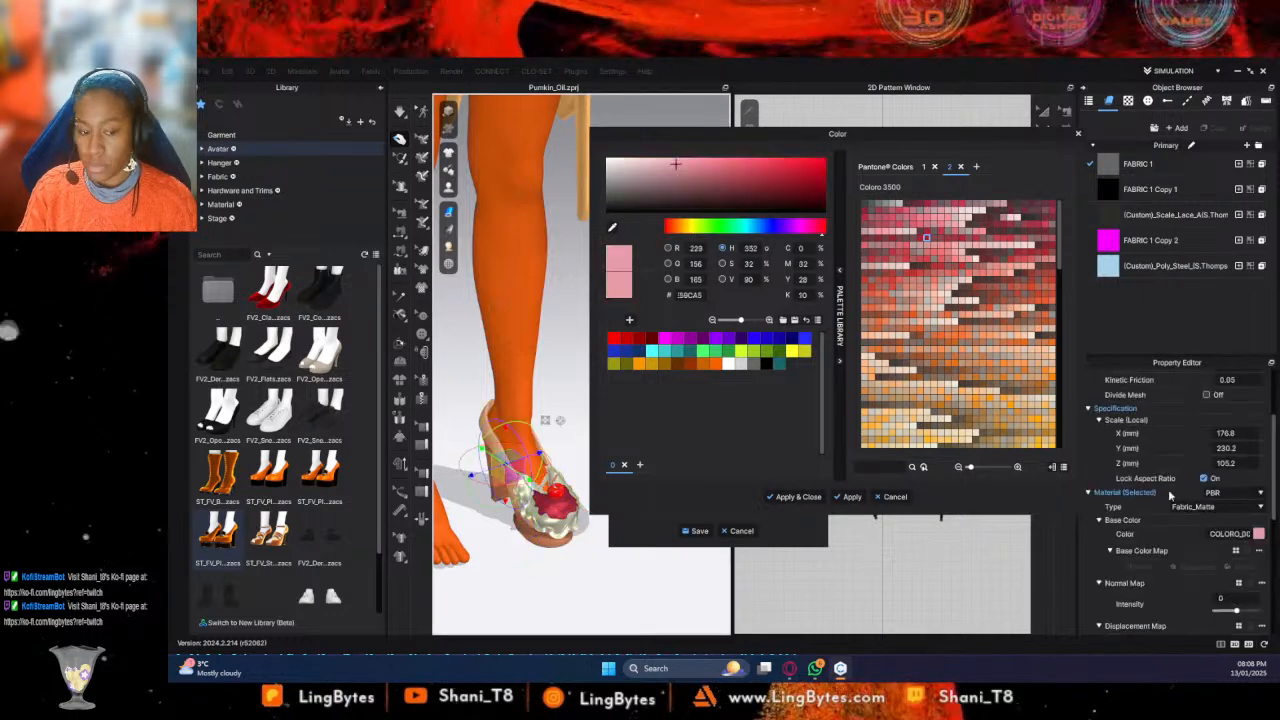
left_click(1225, 507)
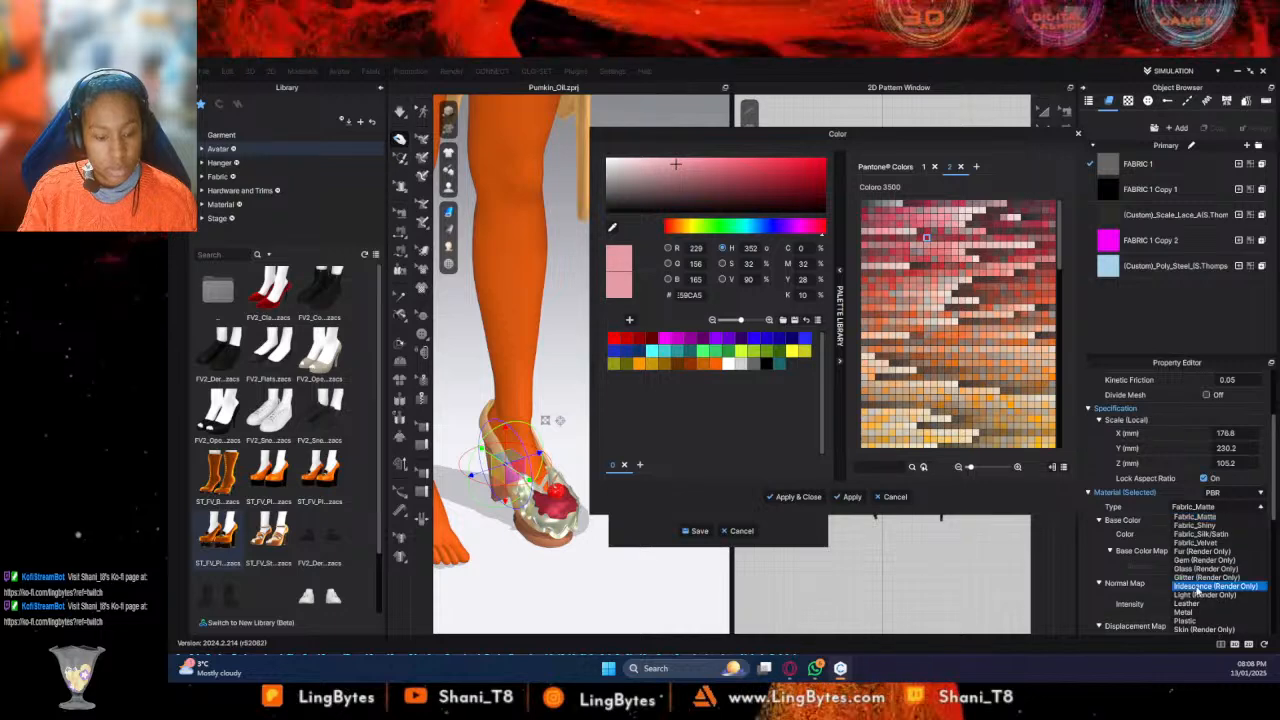
left_click(1205, 531)
left_click(636, 594)
Fine-tune the shoe's position on the left foot, checking the fit from the front and sides
mouse_move(526, 586)
right_mouse_down()
mouse_move(557, 569)
mouse_move(486, 580)
mouse_move(446, 551)
mouse_move(522, 572)
right_mouse_up()
middle_click_drag(527, 575, 517, 524)
left_click(538, 517)
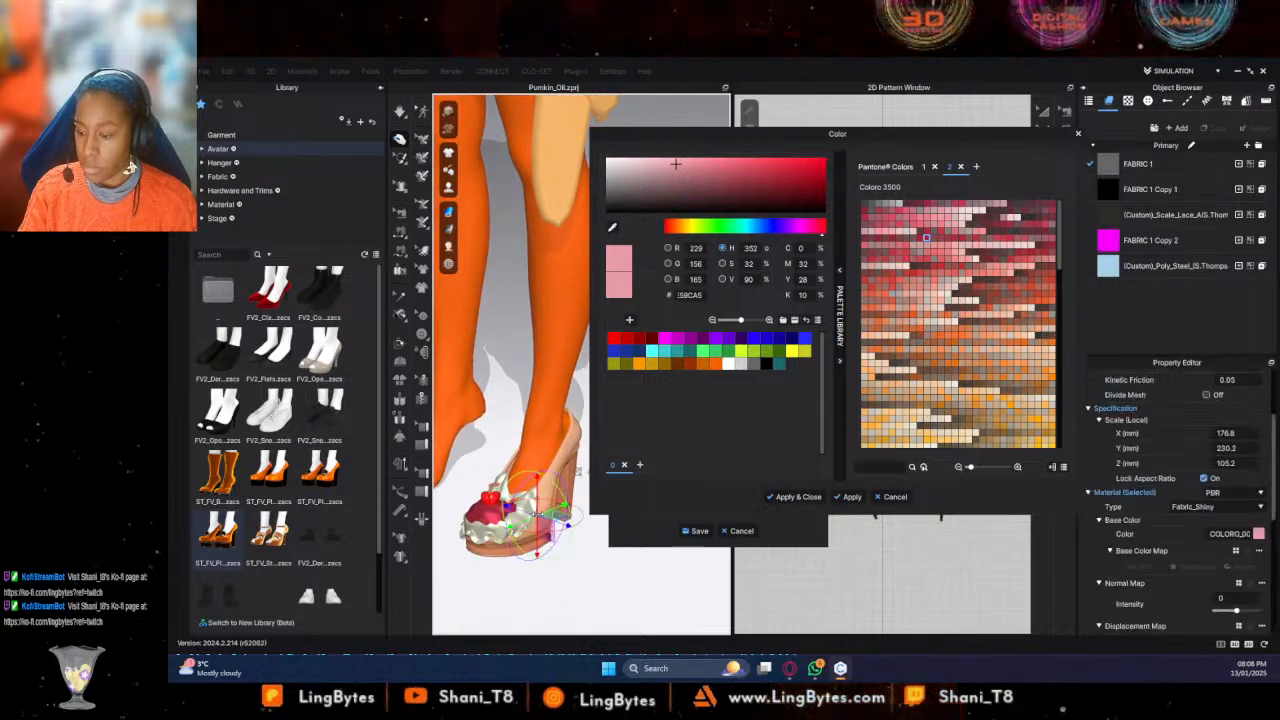
left_click(538, 486)
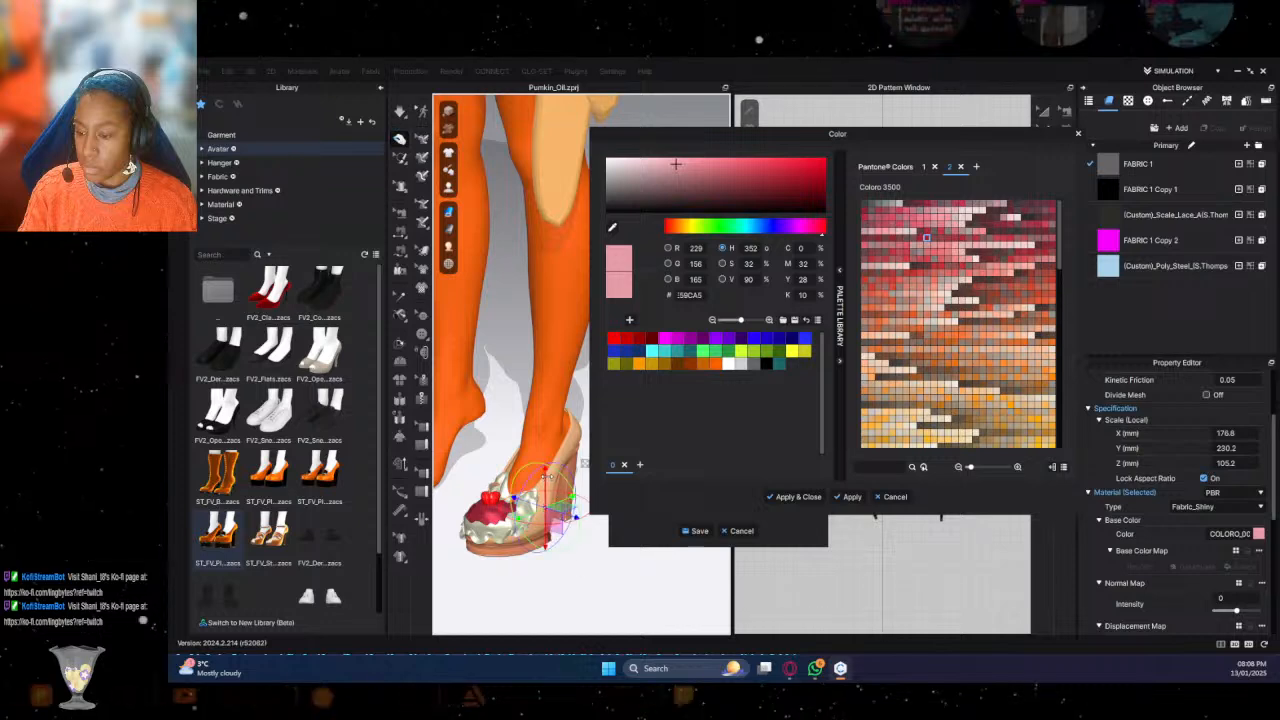
left_click(542, 482)
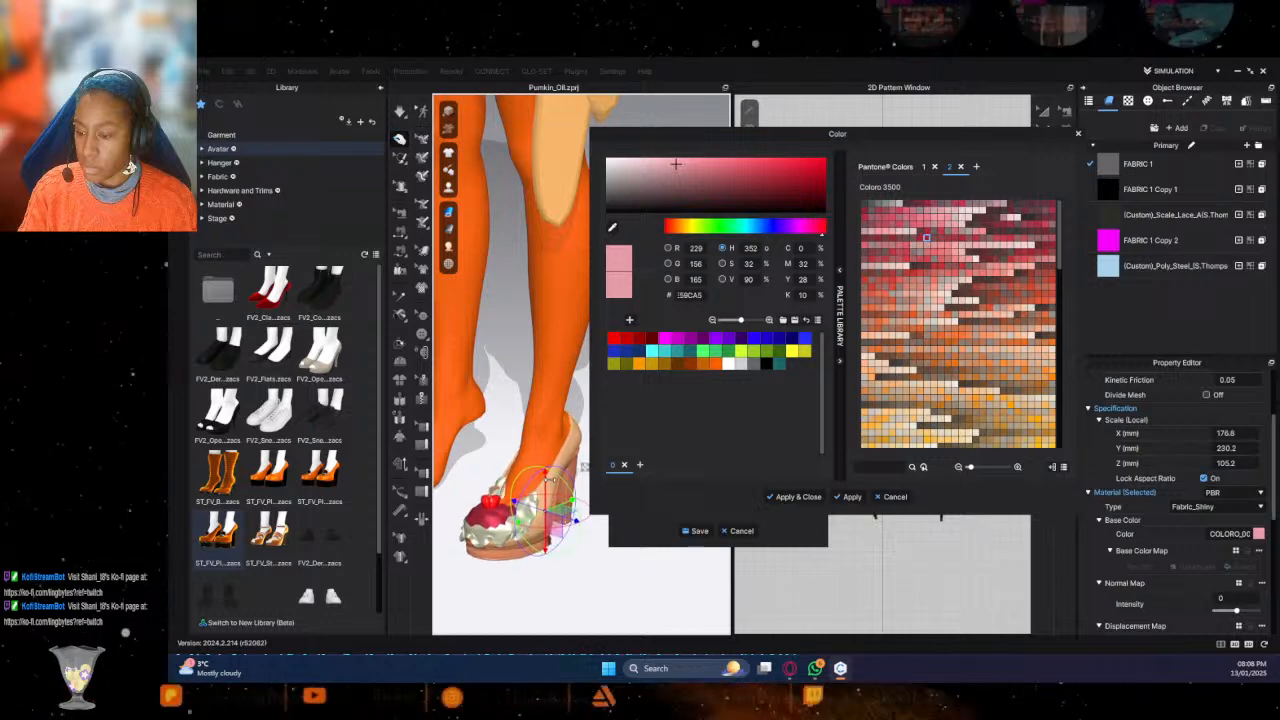
right_click_drag(510, 580, 550, 557)
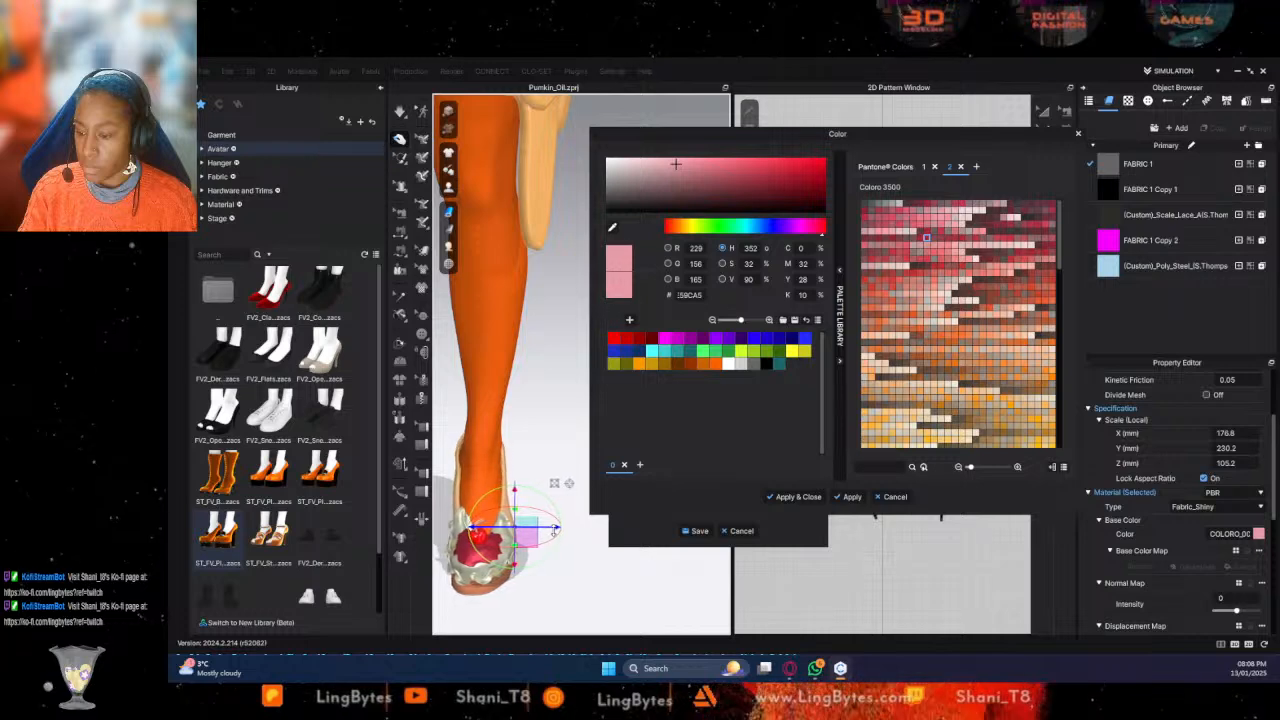
right_click_drag(561, 483, 294, 566)
right_click_drag(576, 569, 460, 589)
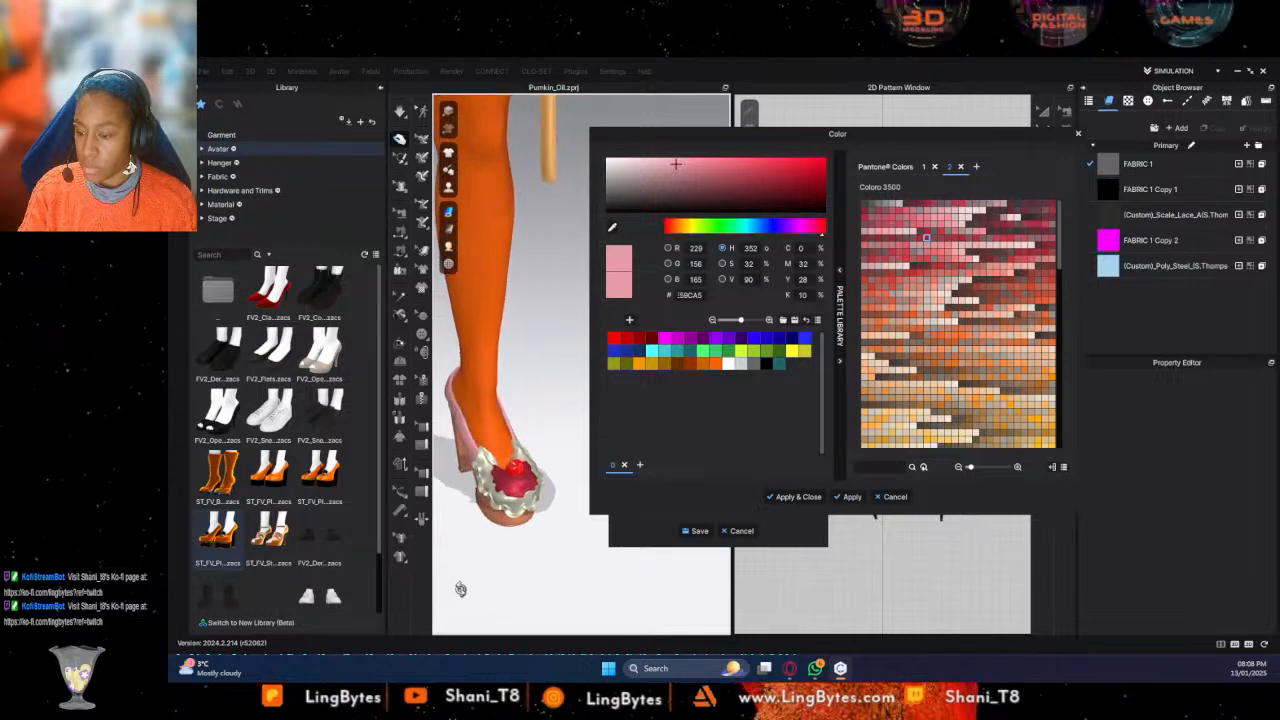
right_click_drag(540, 576, 530, 532)
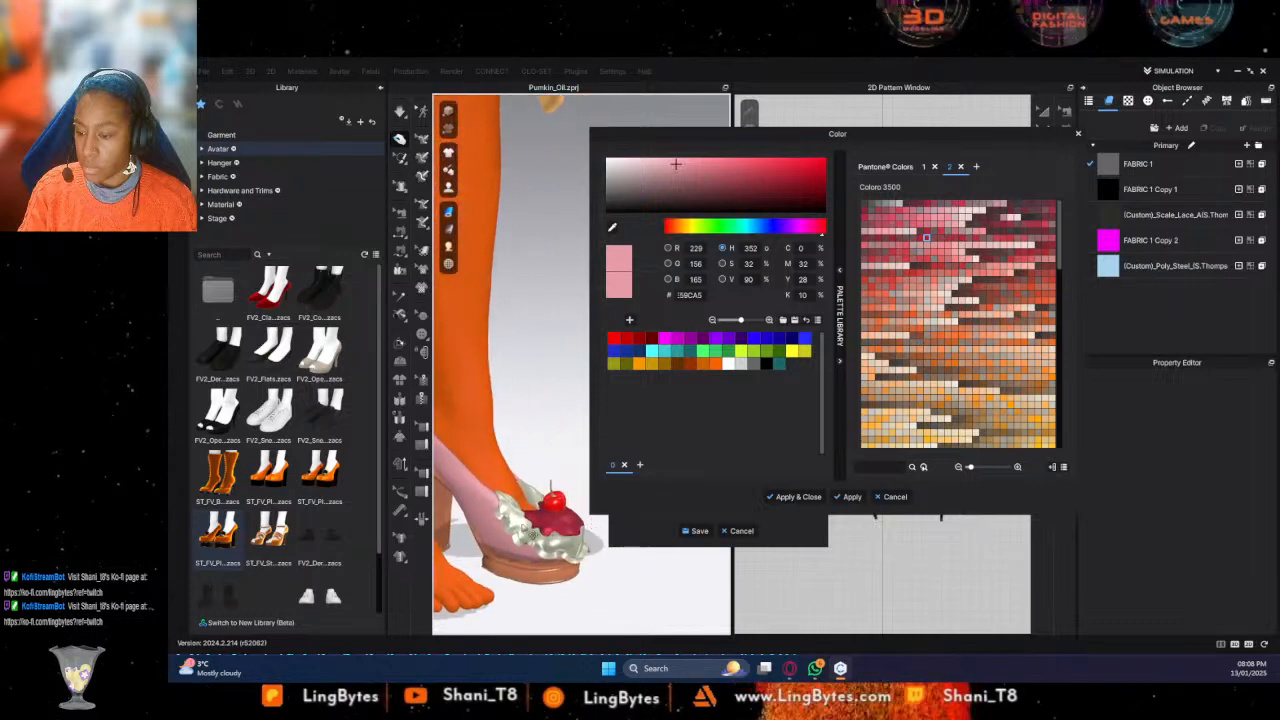
Load an image file as the normal map of the heel and sole material and set its intensity to 63
left_click(460, 518)
scroll(1190, 543, "down", 3)
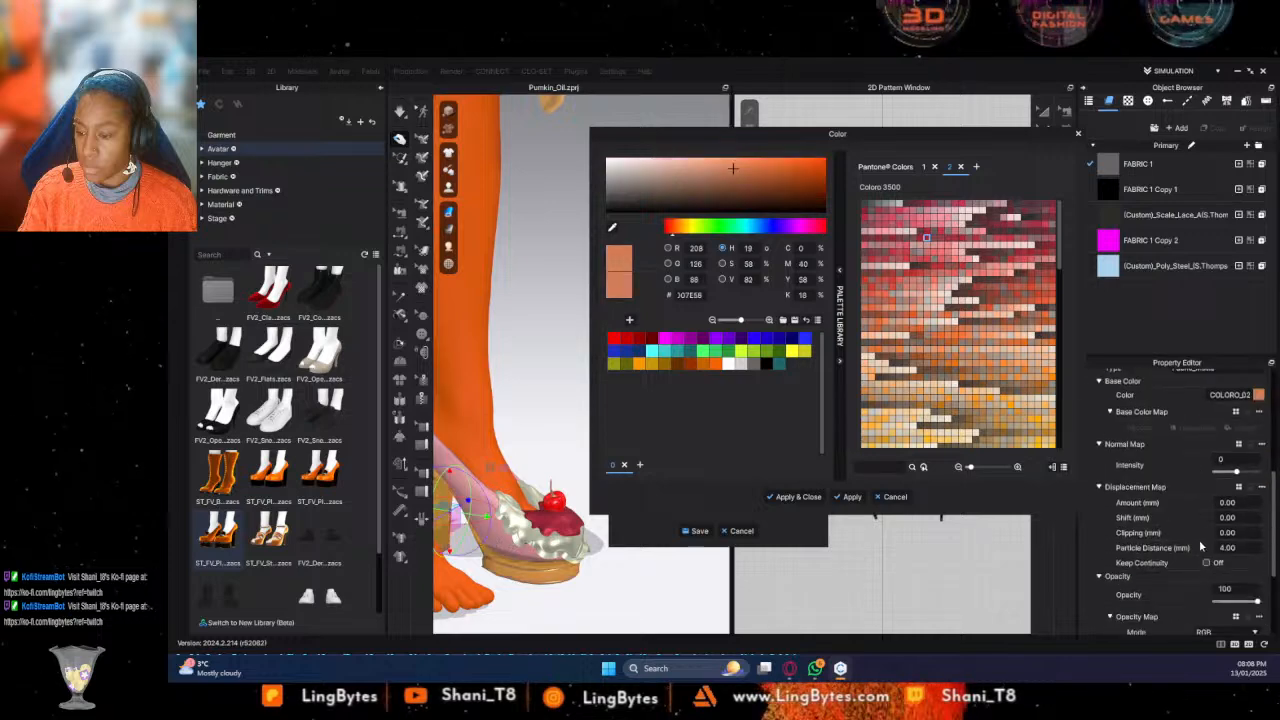
left_click(1239, 447)
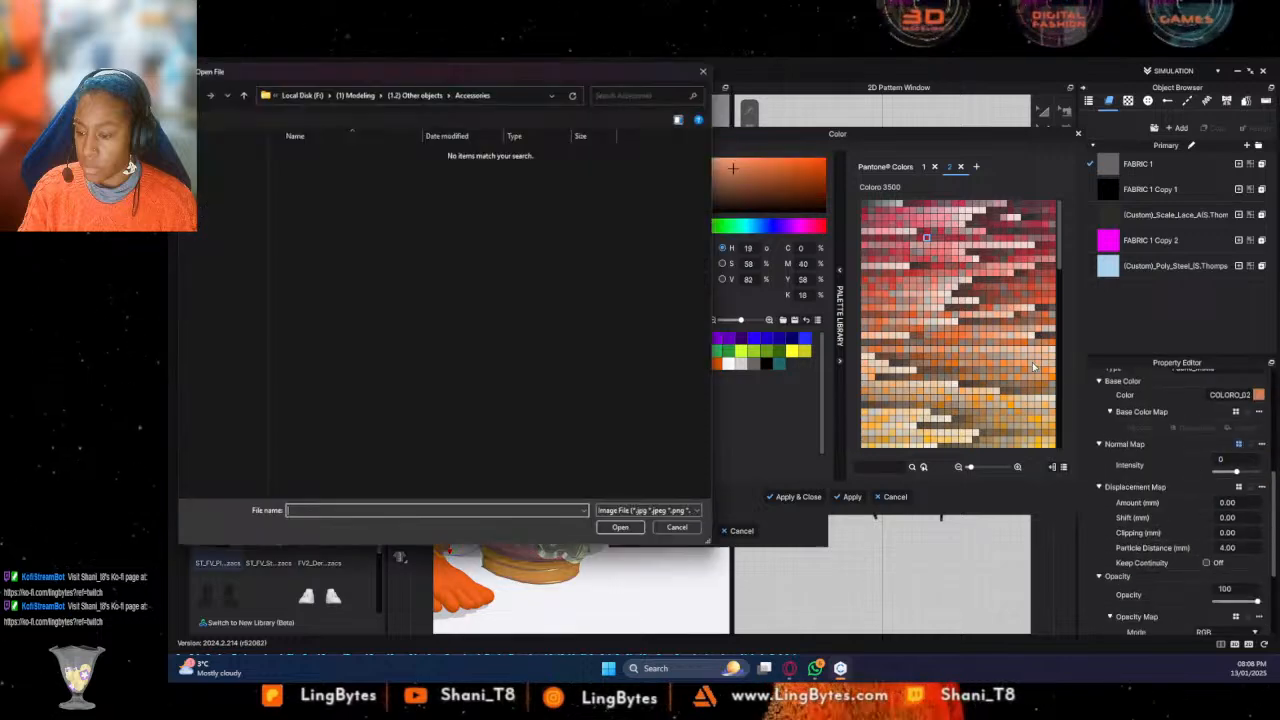
left_click_drag(517, 69, 1279, 80)
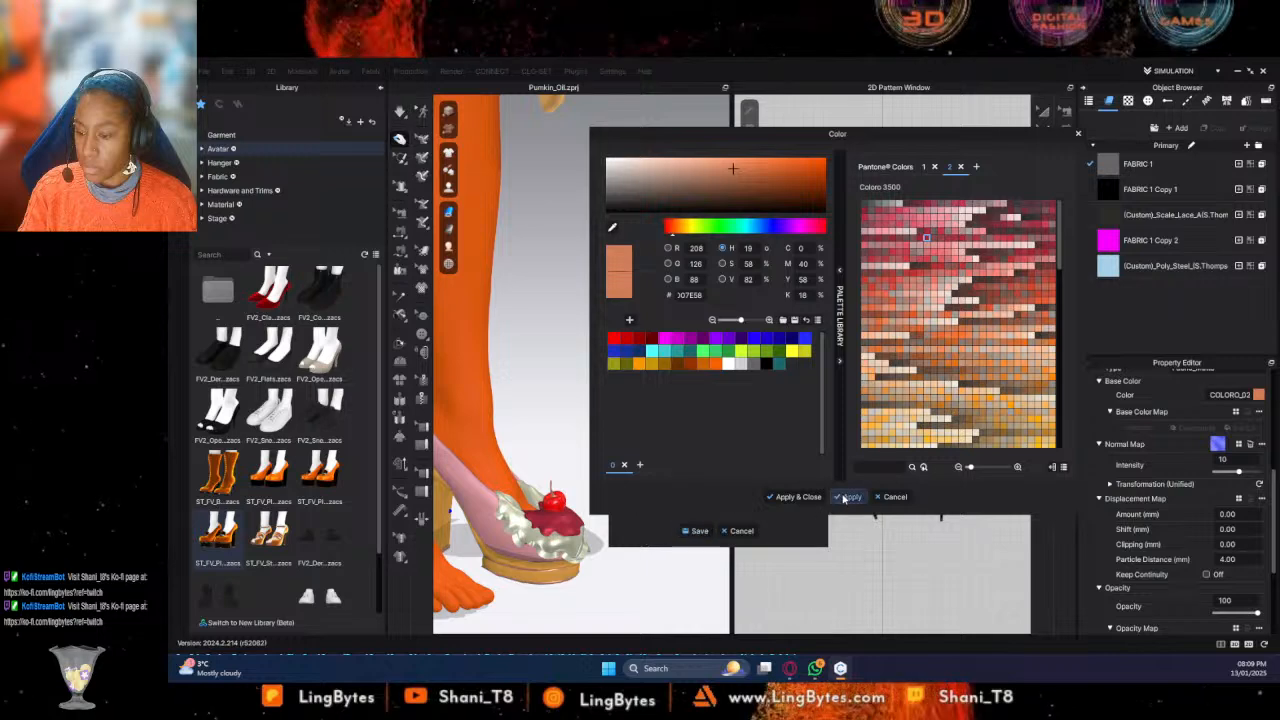
left_click(788, 496)
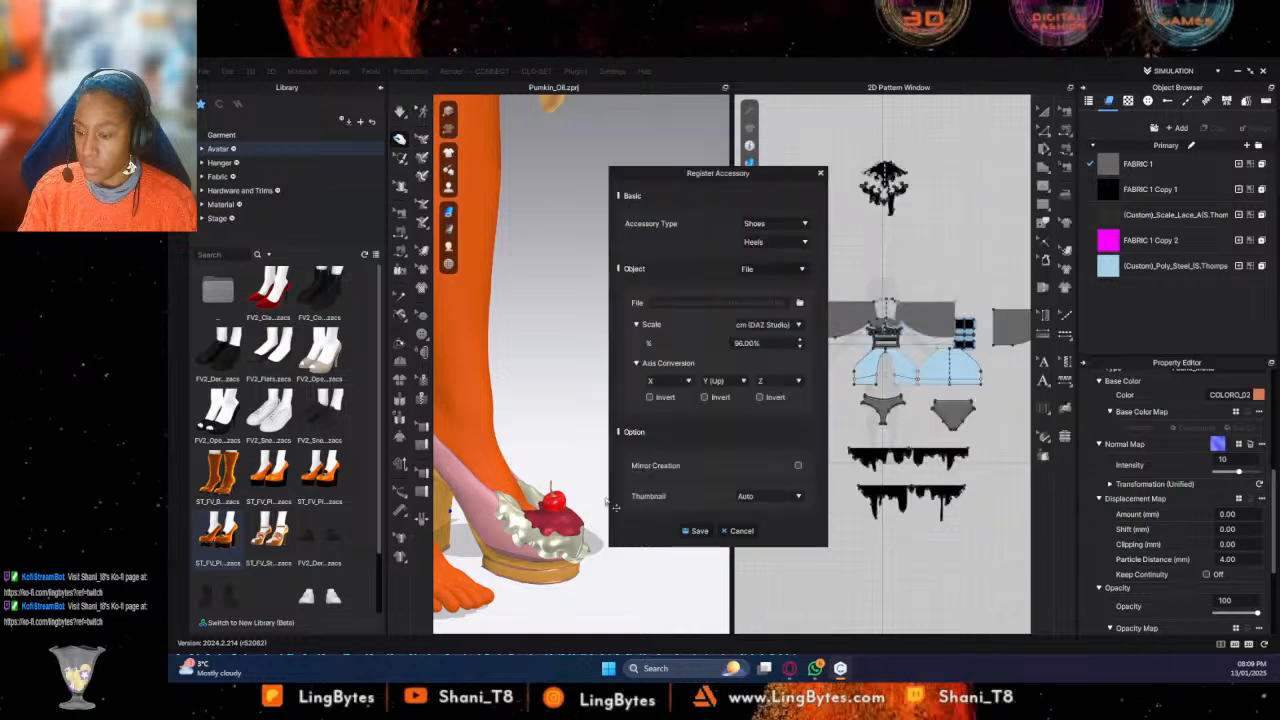
left_click_drag(1239, 472, 1250, 473)
right_click_drag(597, 444, 580, 458)
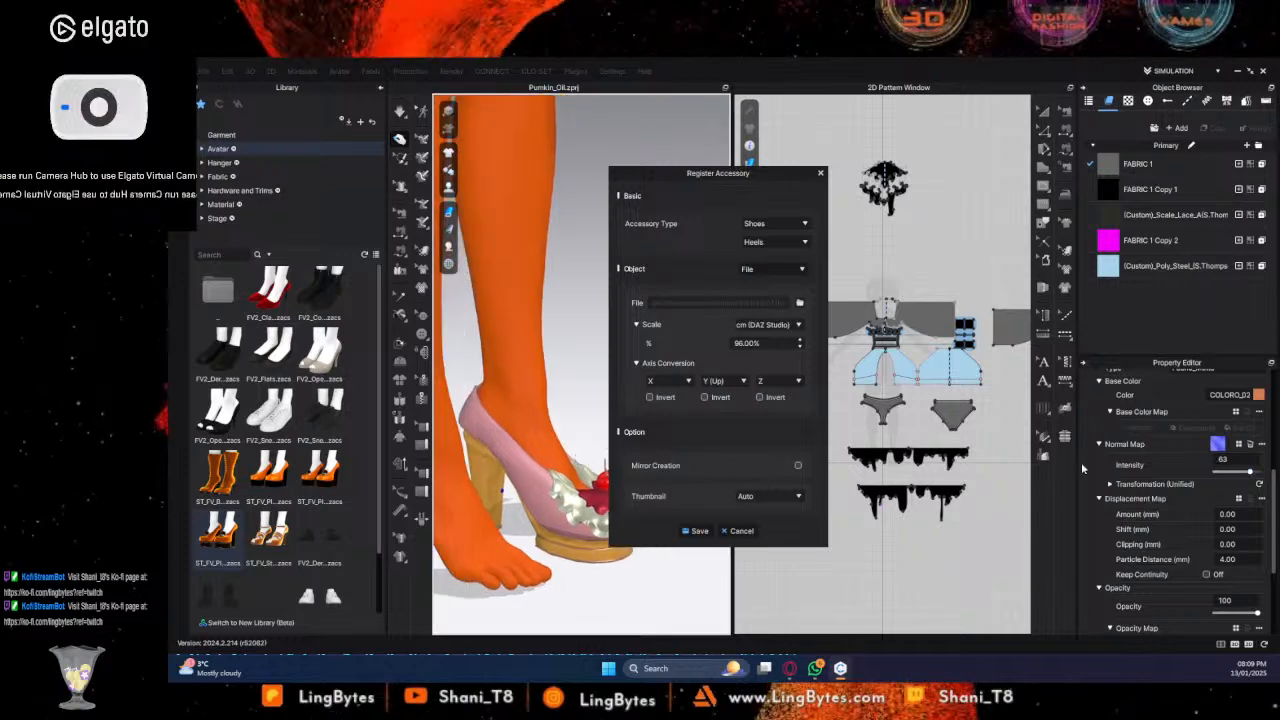
Enable Mirror Creation for the shoe accessory and check the mirrored pair on both feet
right_click_drag(577, 404, 615, 402)
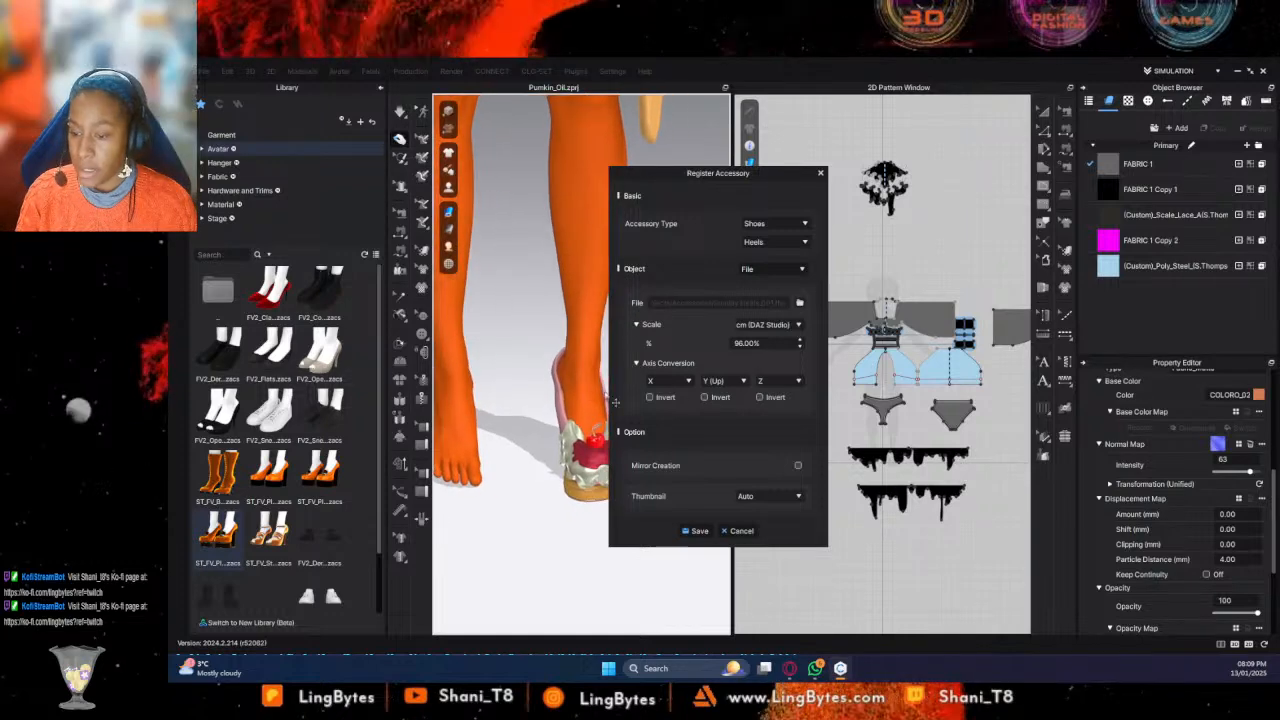
left_click(798, 466)
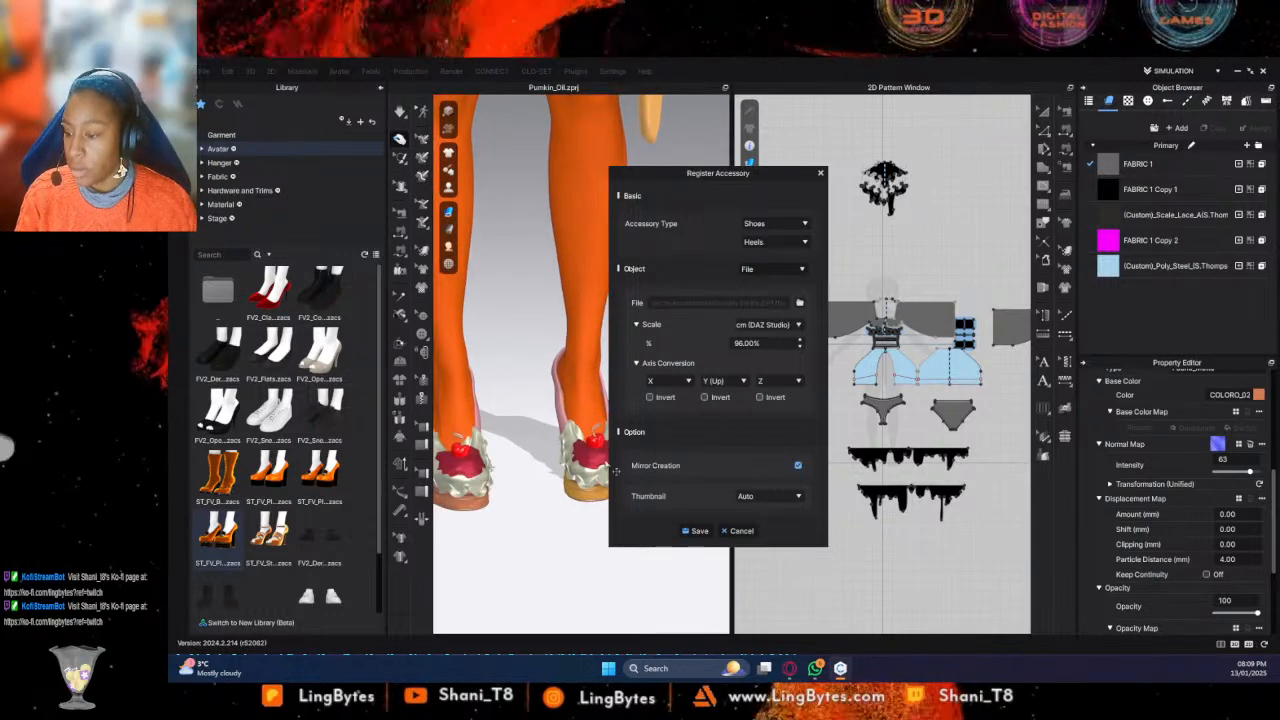
right_click_drag(476, 496, 530, 381)
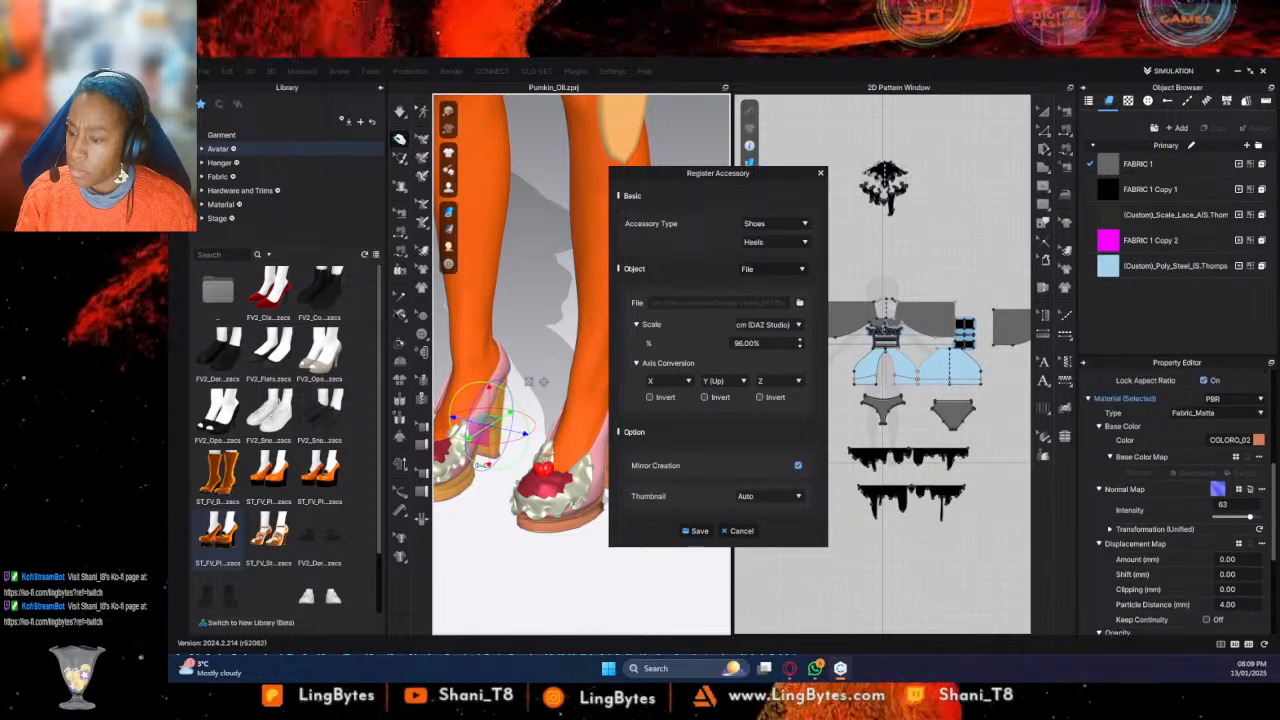
right_click_drag(514, 441, 566, 523)
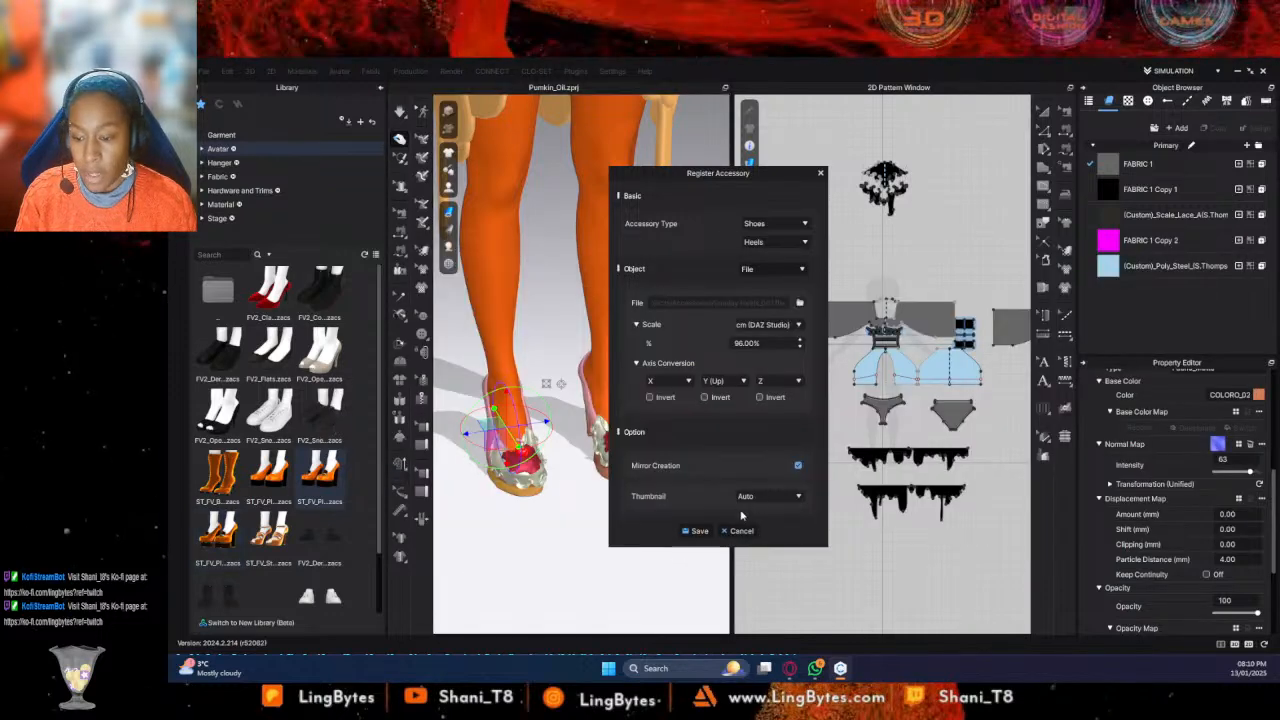
Start saving the accessory and set the destination folder to C:\Users\Public\Documents\CLO\Assets\Avatar\Avatar\Female_V2\Shoes
left_click(695, 530)
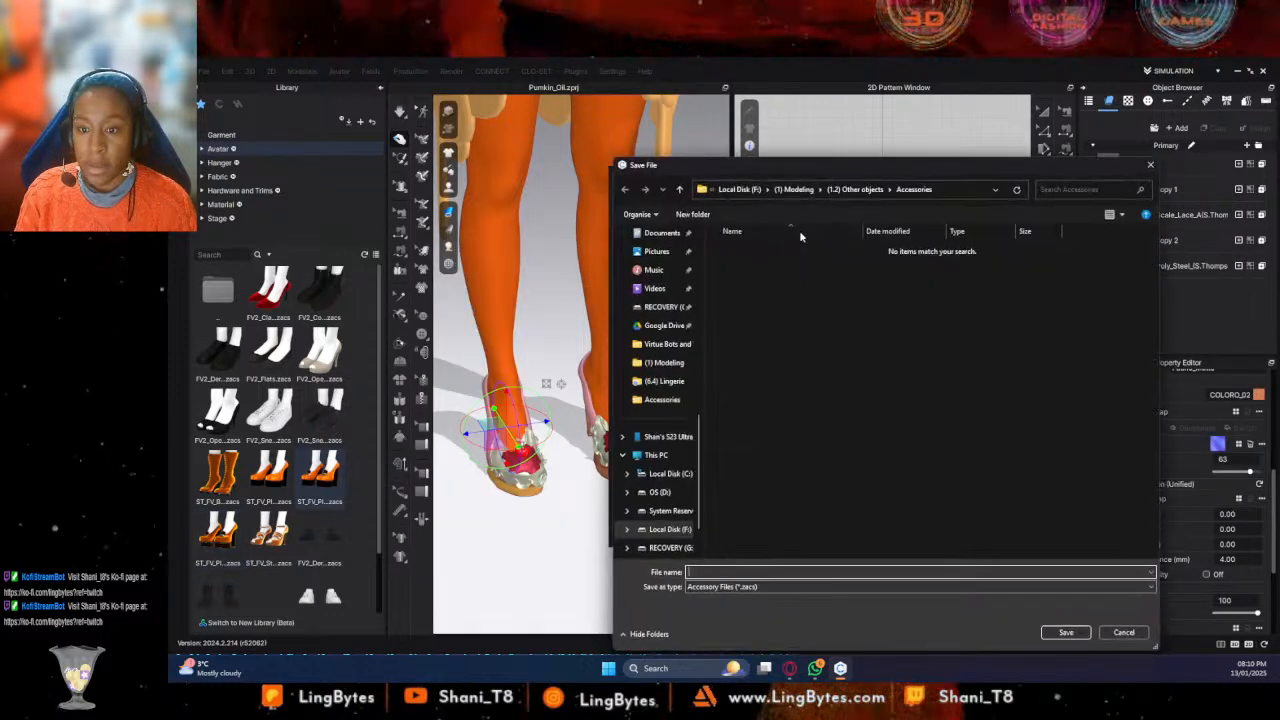
left_click(962, 189)
type("C:\\Users\\Public\\Documents\\CLO\\Assets\\Avatar\\Avatar\\Female_V2\\Shoes\\")
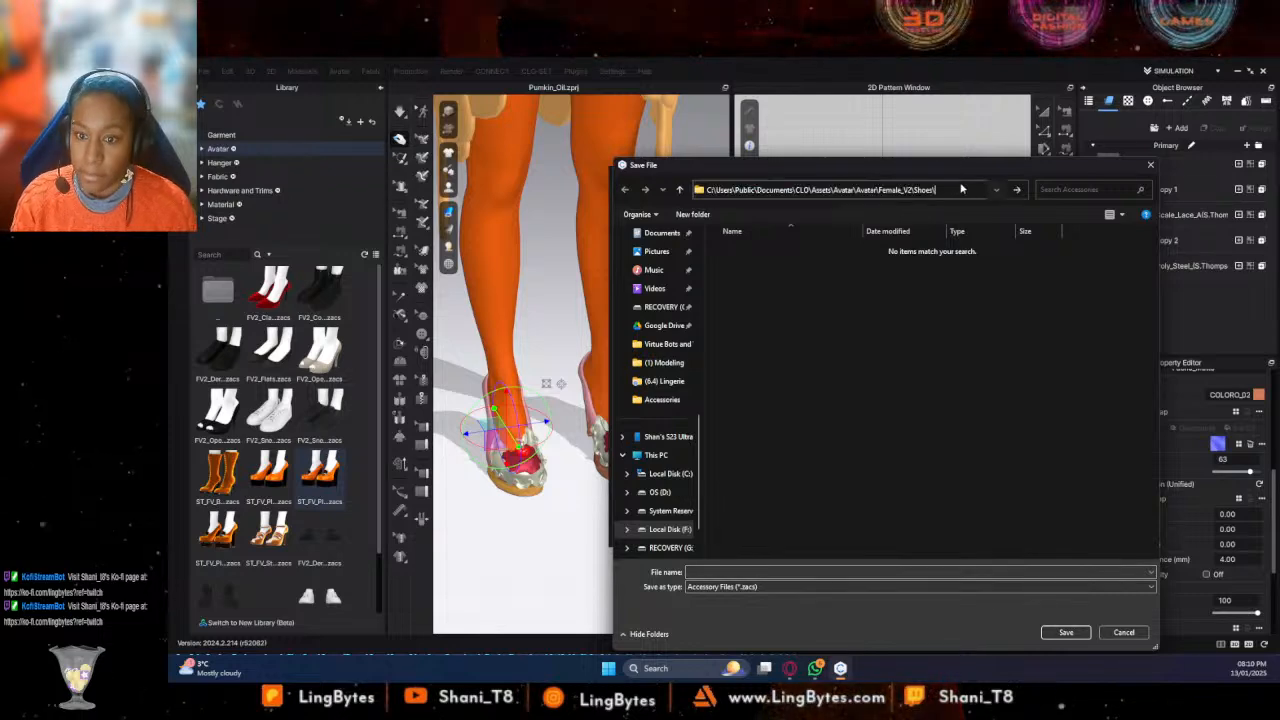
key("Return")
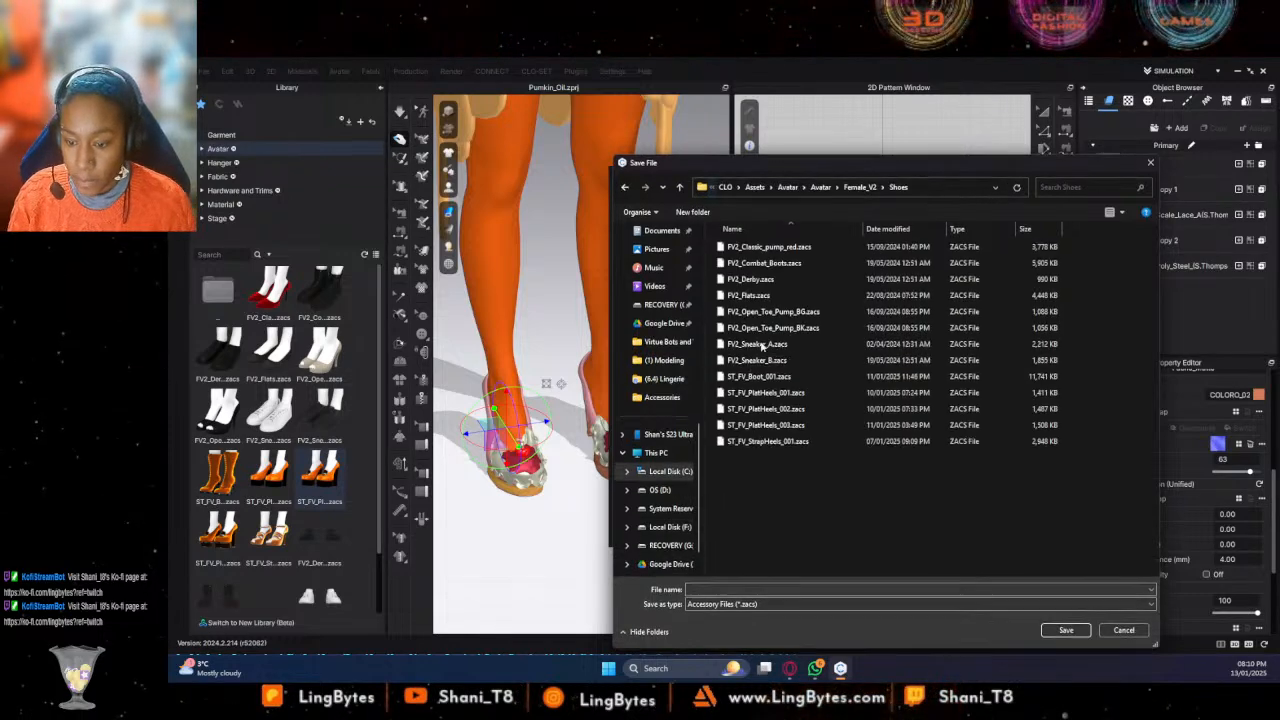
Name the accessory file ST_FV_CherrySundayHeels_001.zacs, based on the existing strap heels file name, and save it without opening its folder
left_click(768, 446)
left_click(722, 589)
left_click_drag(725, 589, 709, 589)
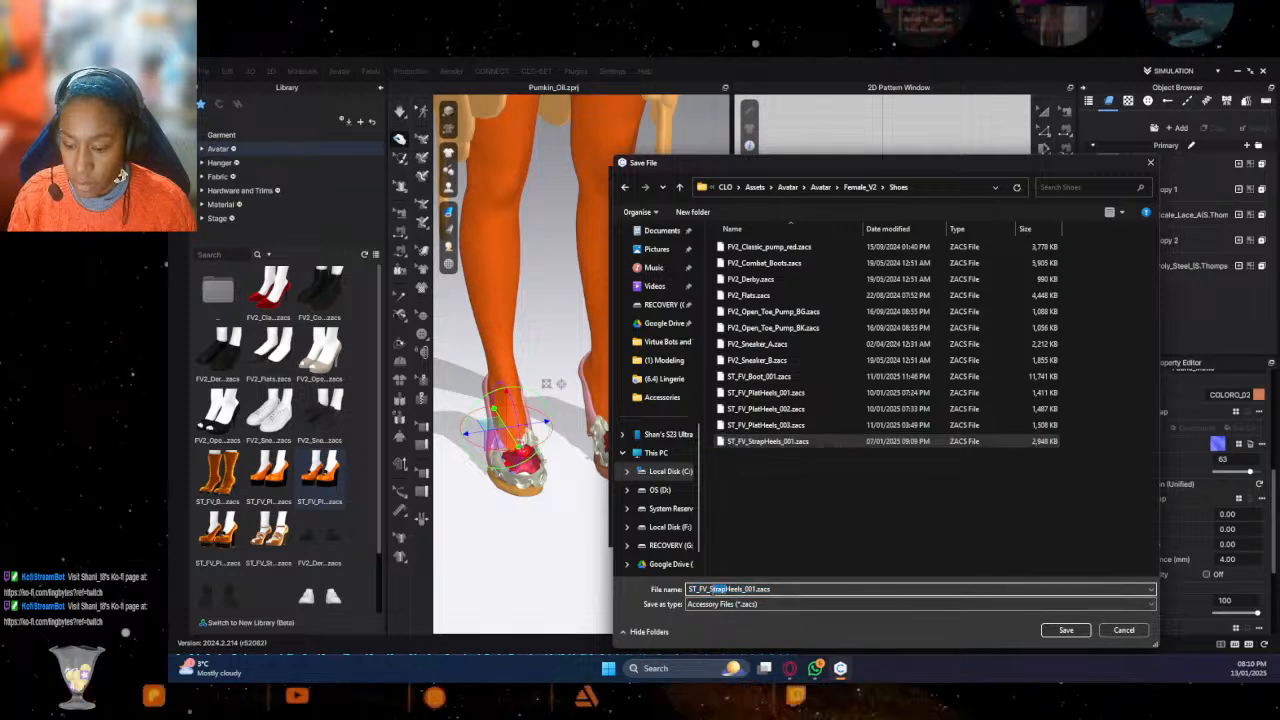
type("CherrySunday")
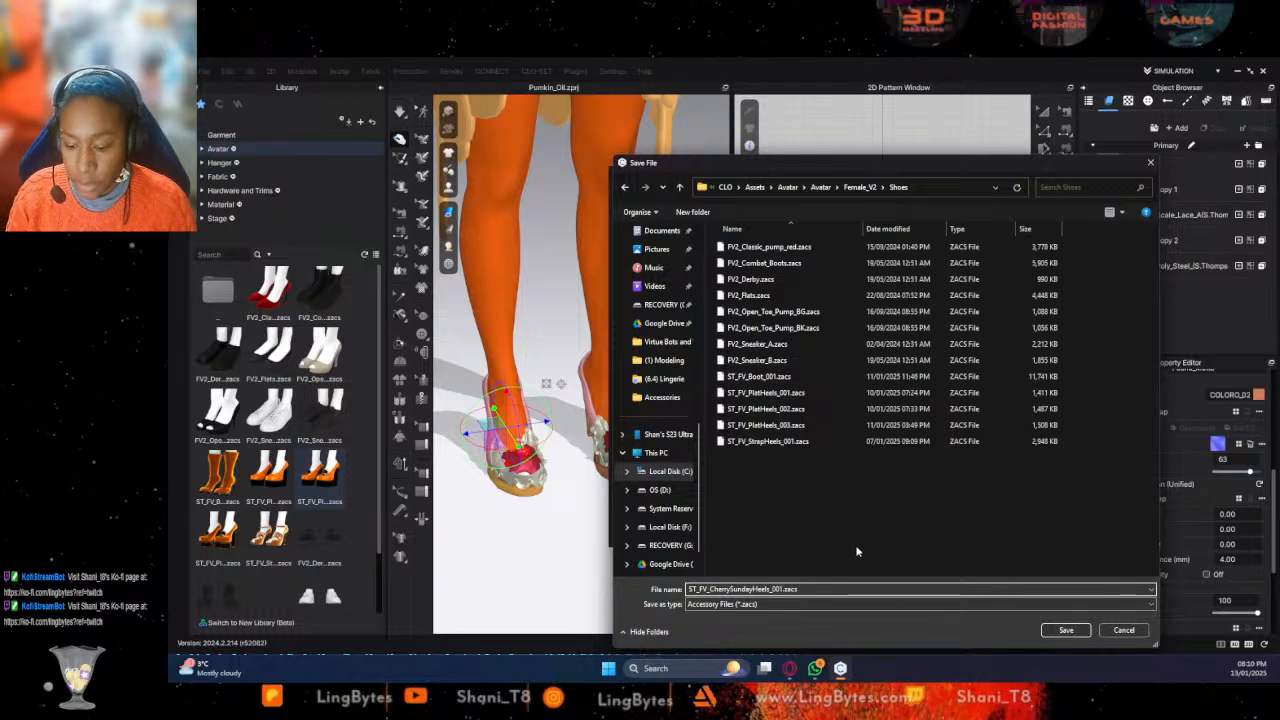
left_click(1072, 632)
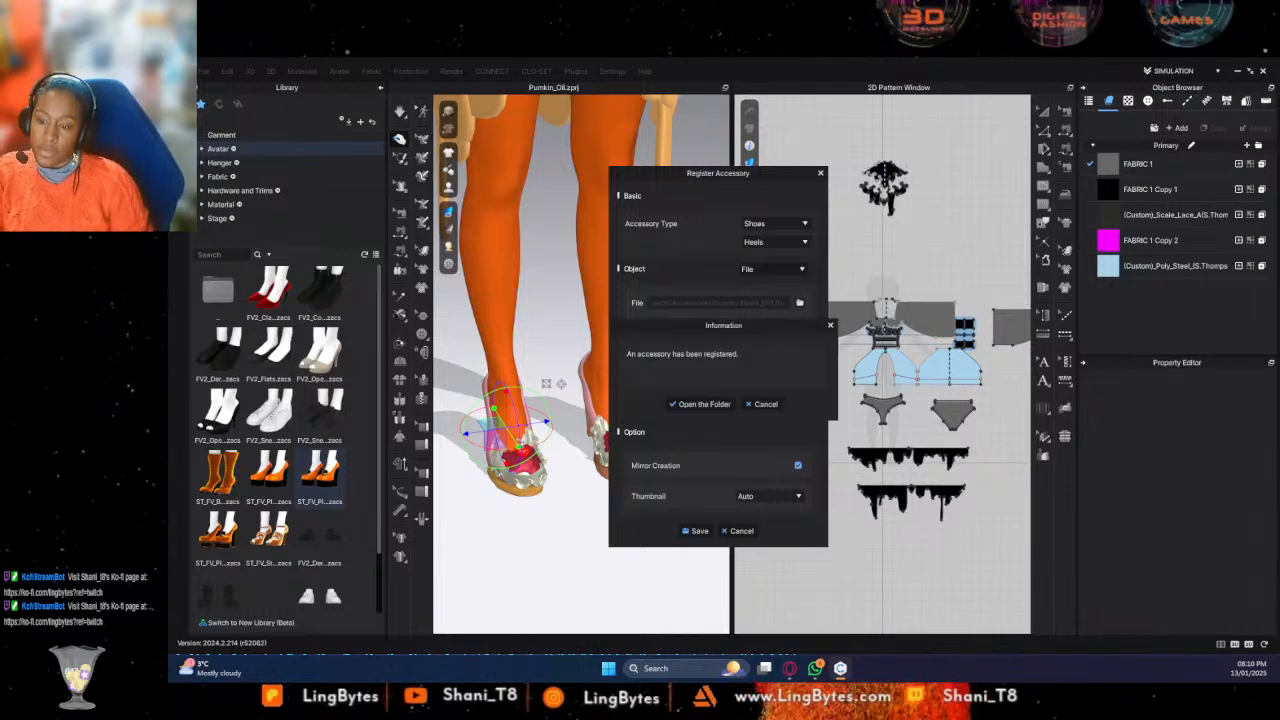
left_click(762, 403)
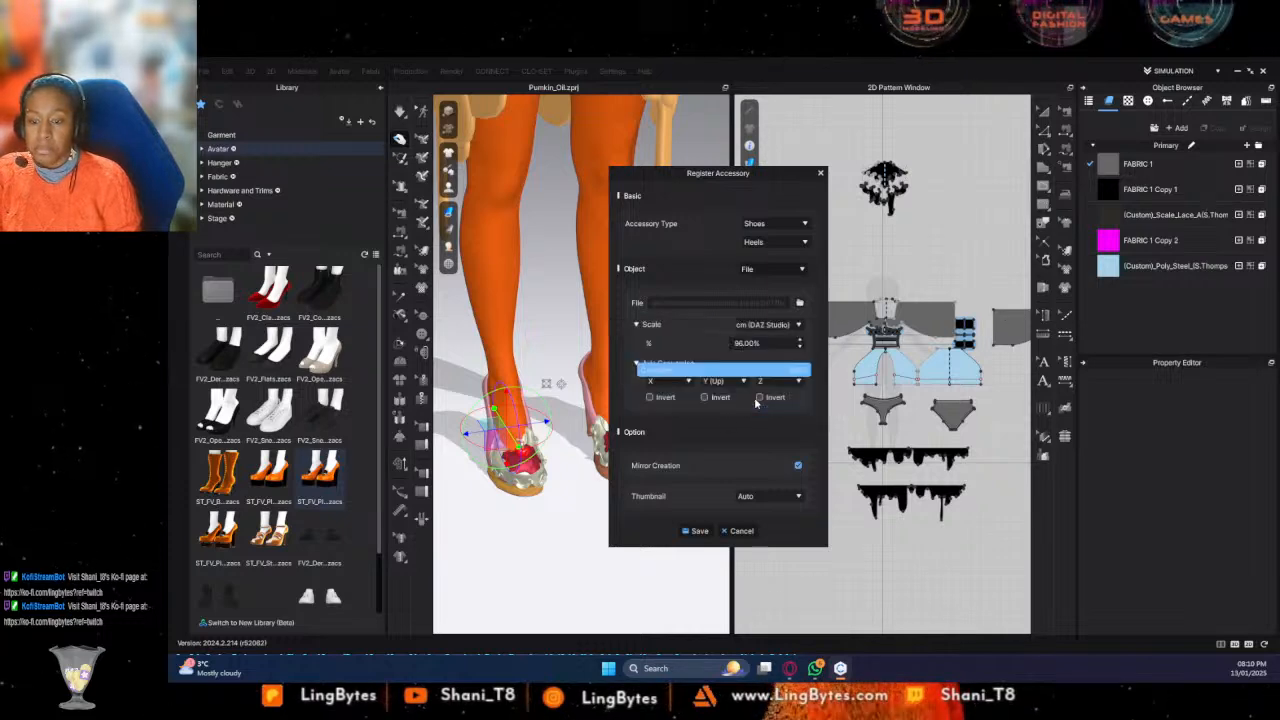
Refresh the shoe library, look over the registered heels among the thumbnails, and close the Register Accessory dialog
left_click(365, 258)
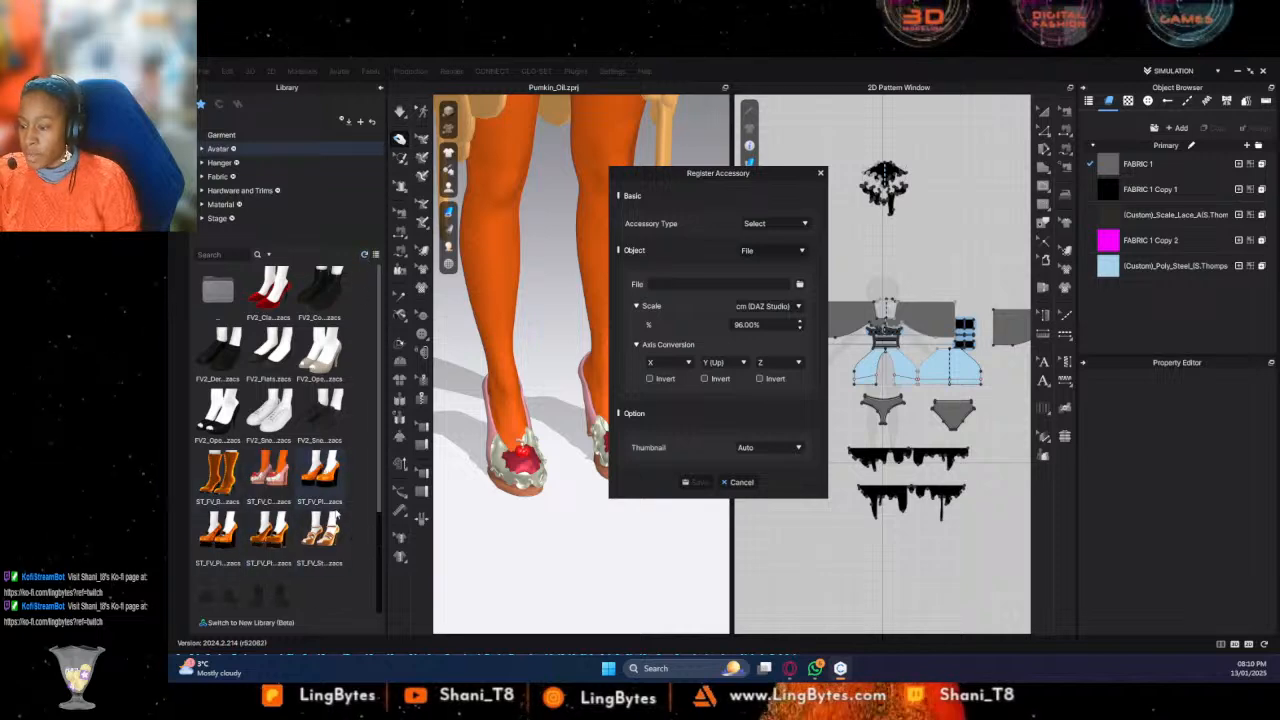
left_click_drag(229, 497, 399, 447)
mouse_move(219, 477)
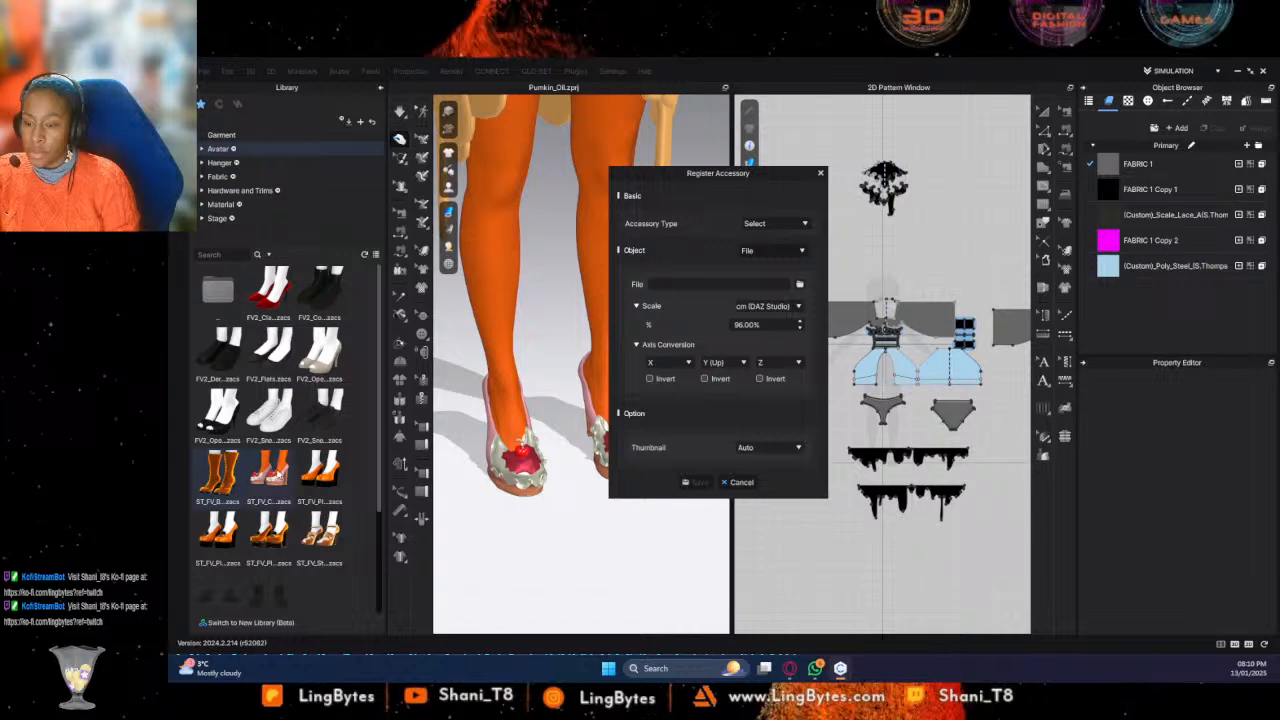
mouse_move(262, 472)
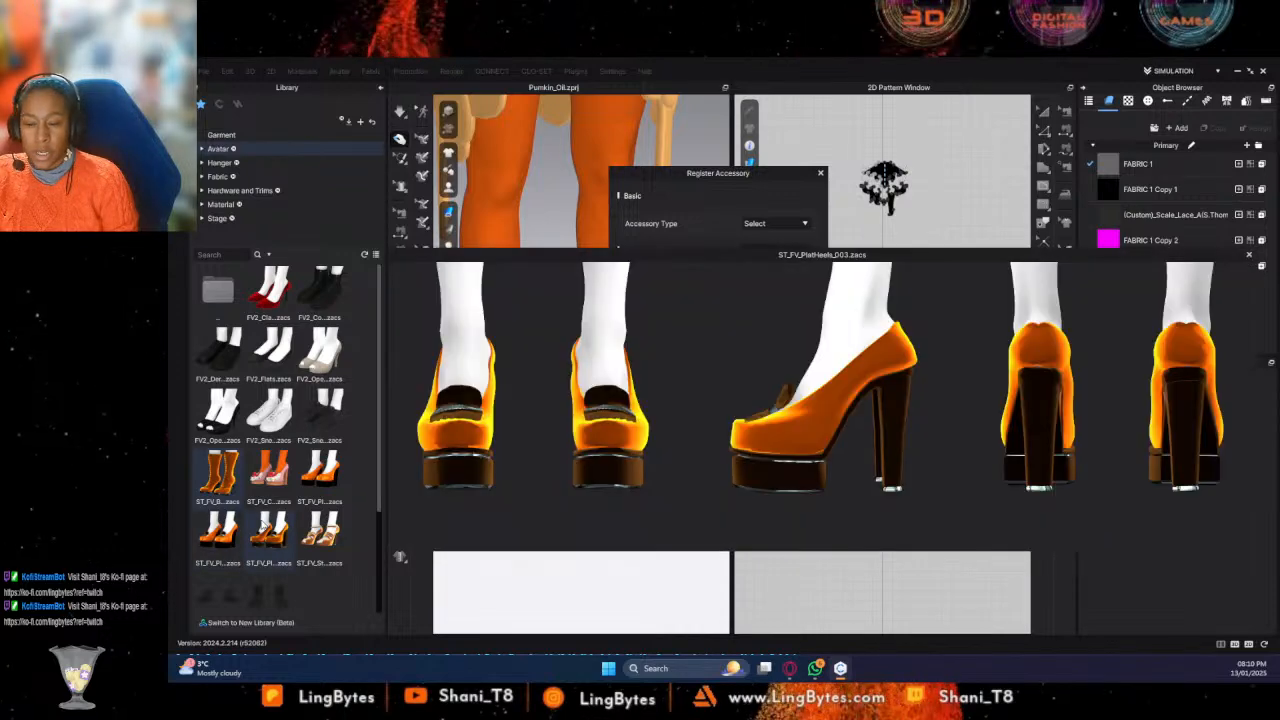
mouse_move(315, 526)
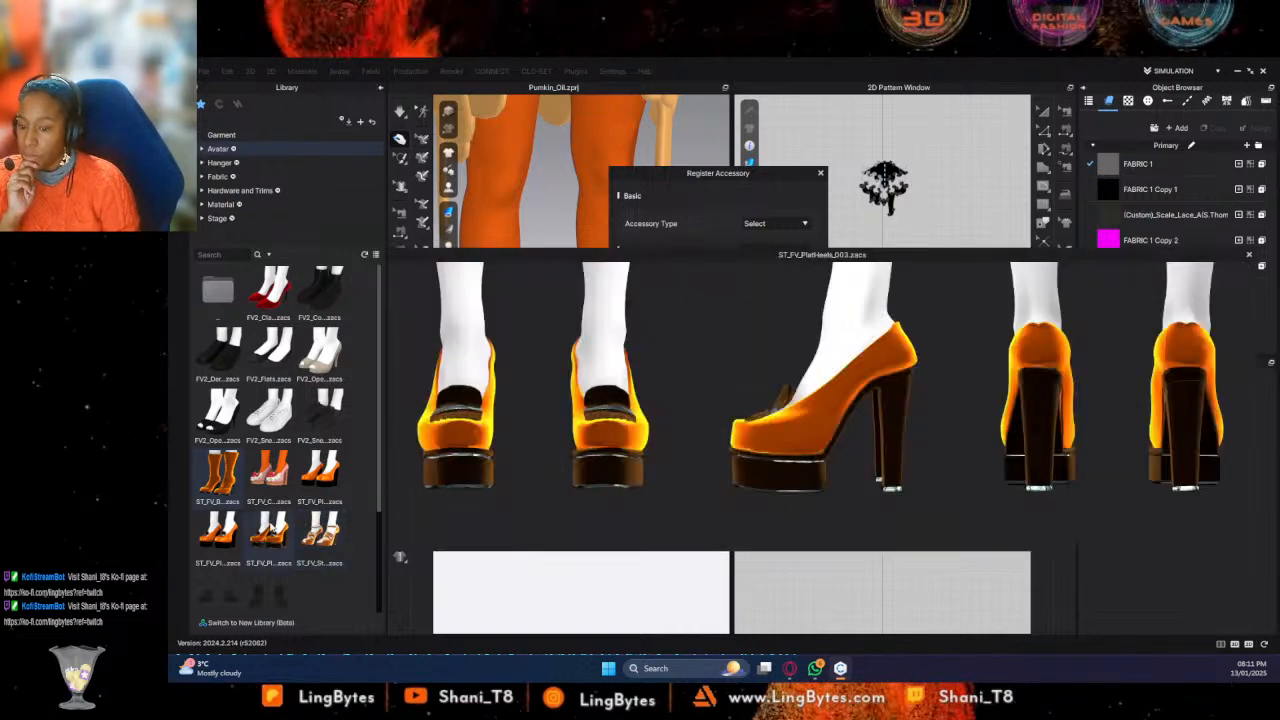
right_click_drag(487, 546, 963, 486)
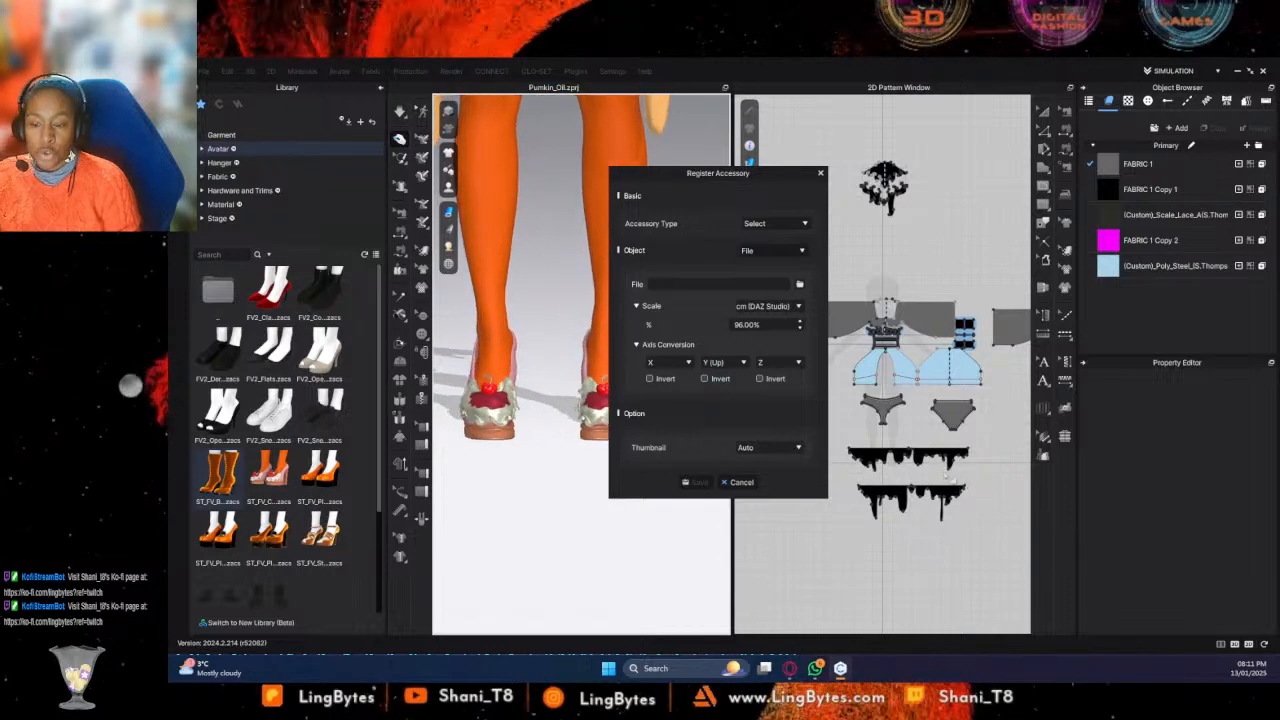
left_click(820, 175)
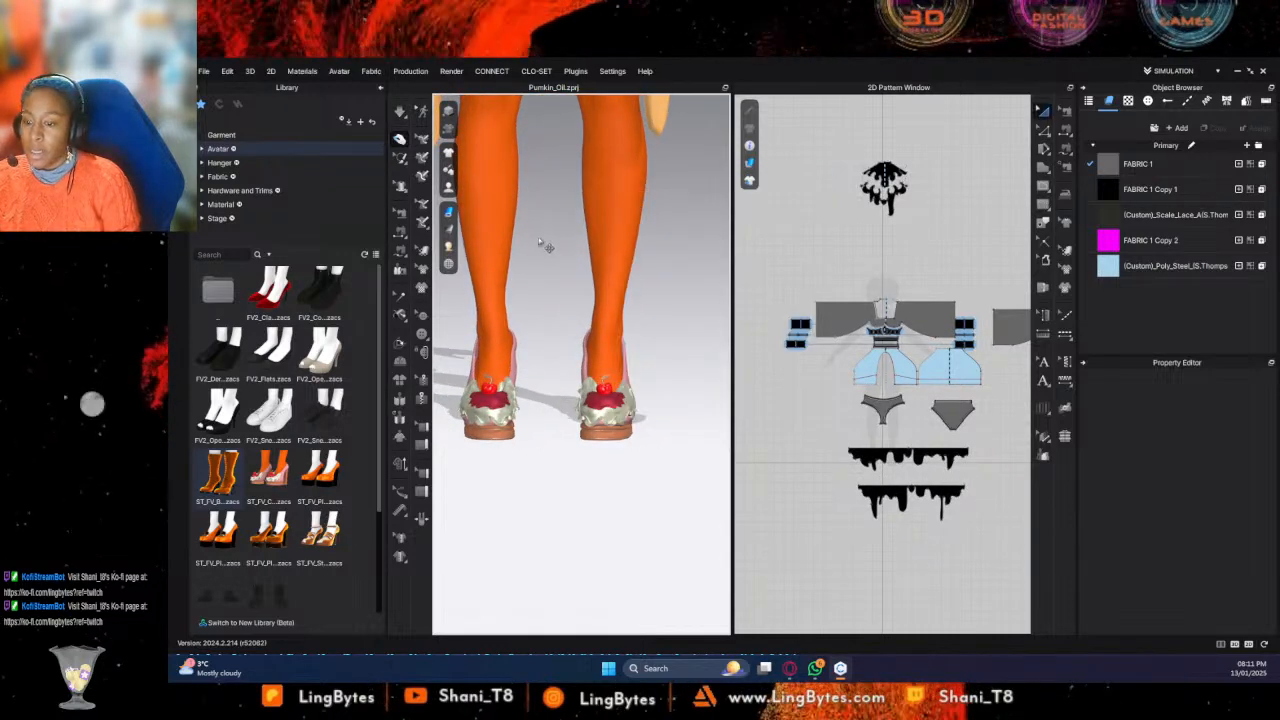
Apply the F_Floor.pos pose from the avatar's Pose library and check the heels on both feet from several angles
scroll(535, 270, "down", 3)
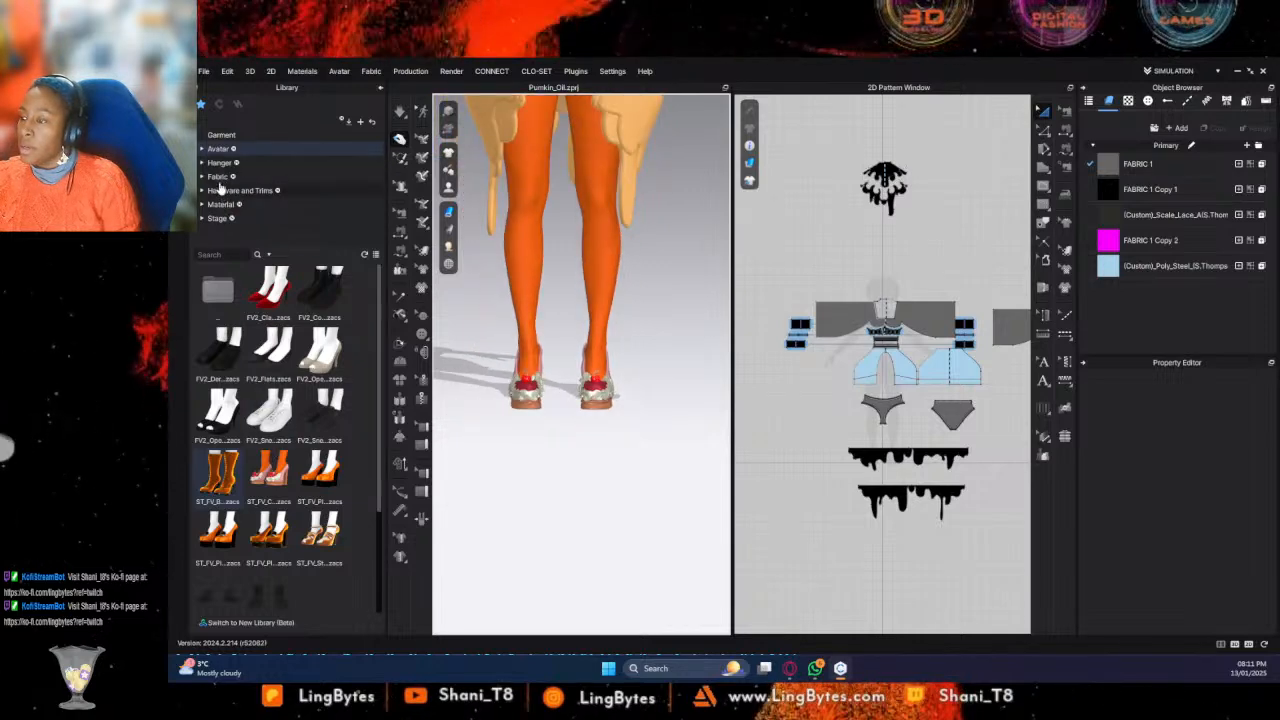
double_click(217, 290)
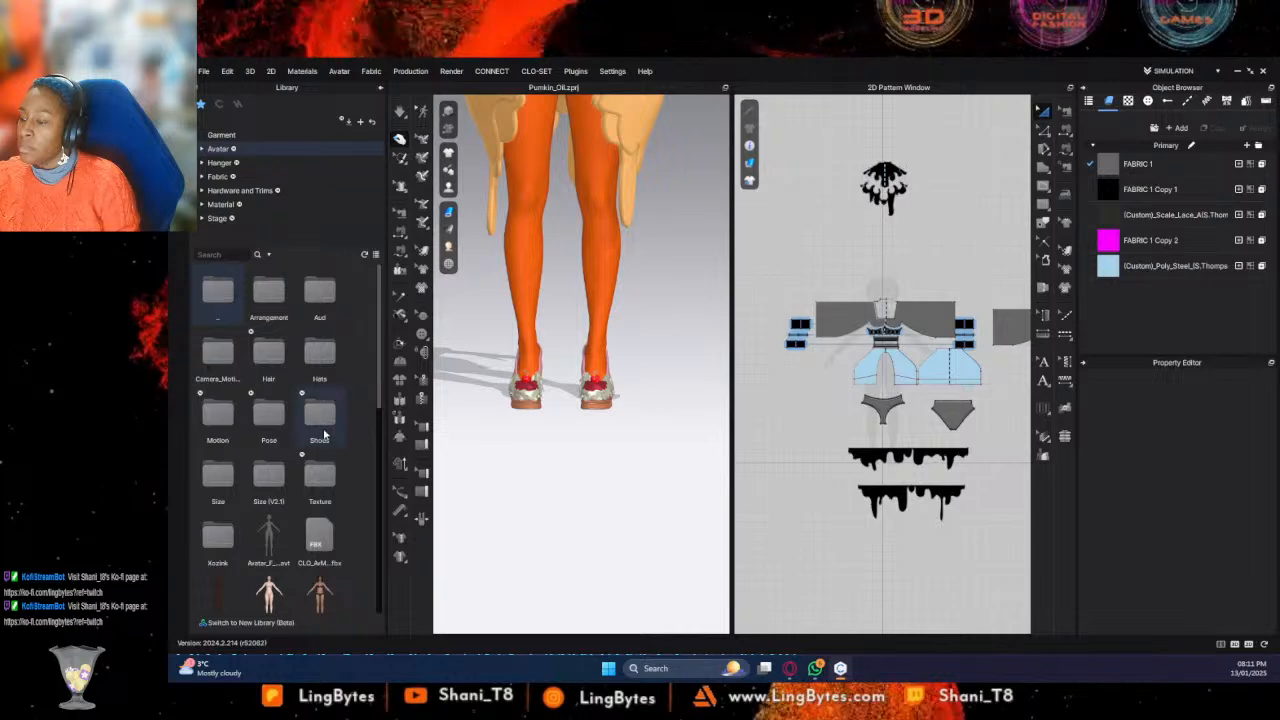
double_click(268, 414)
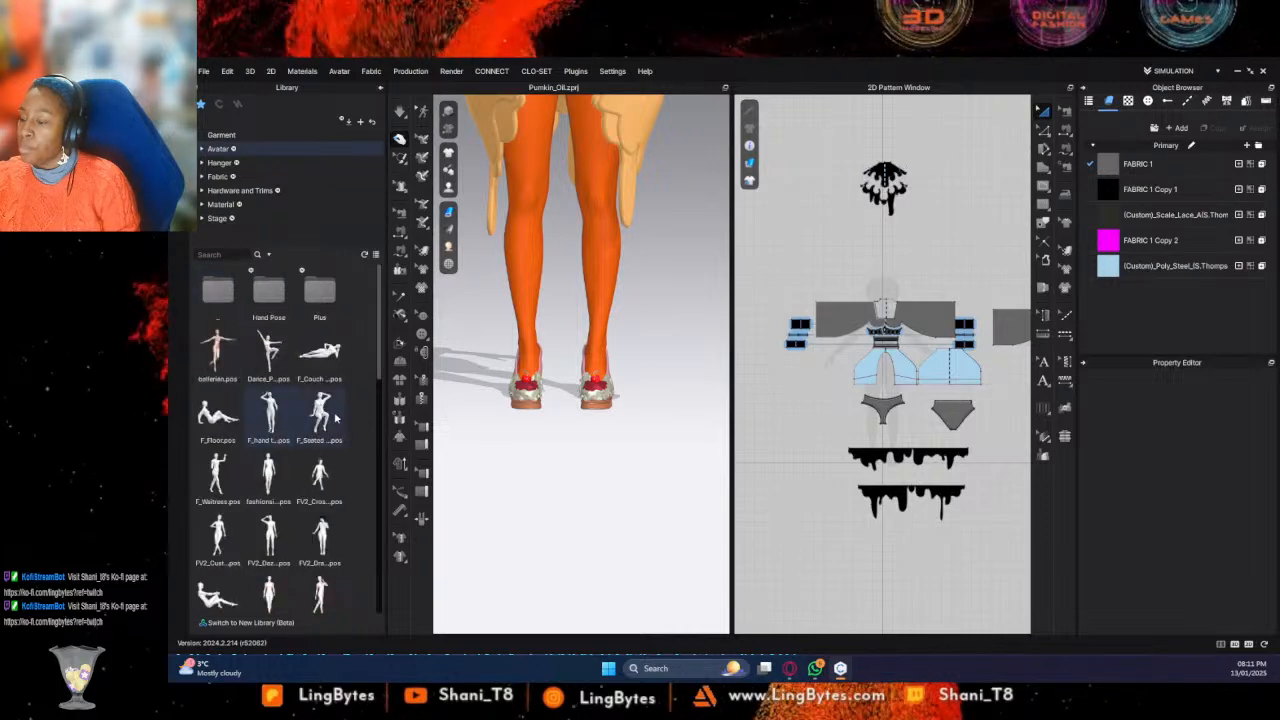
left_click_drag(451, 265, 536, 162)
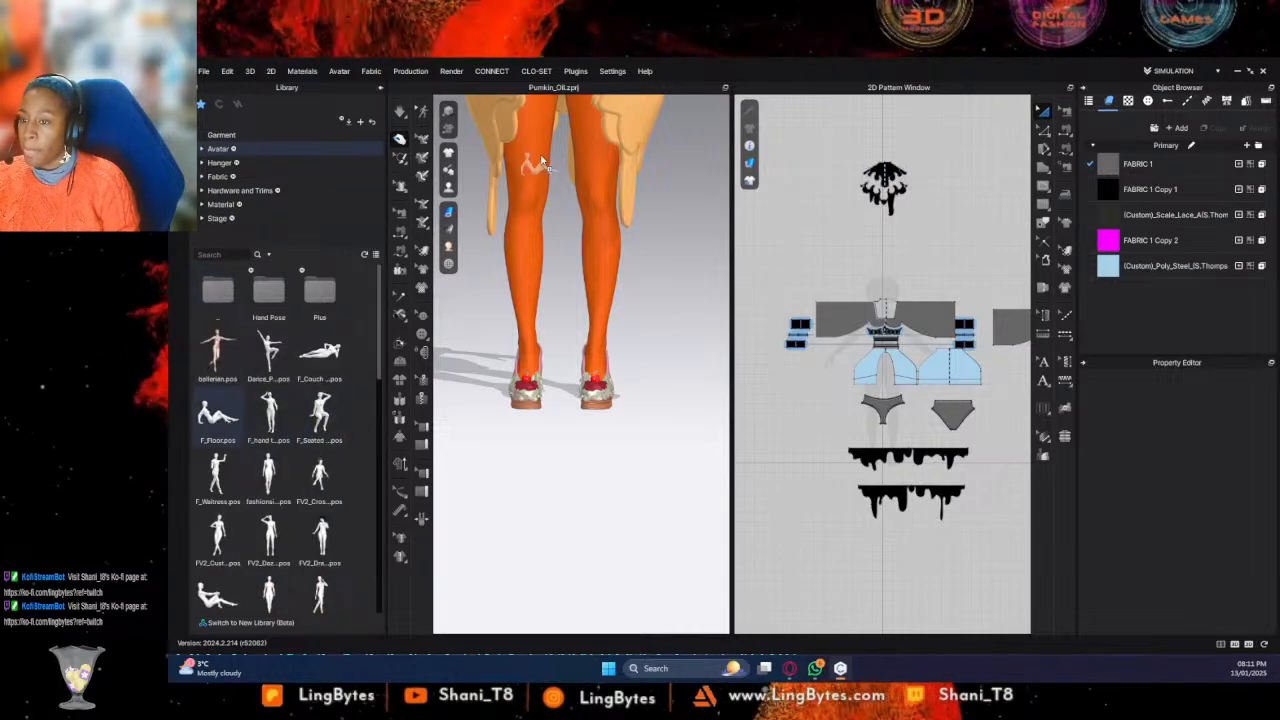
left_click(749, 408)
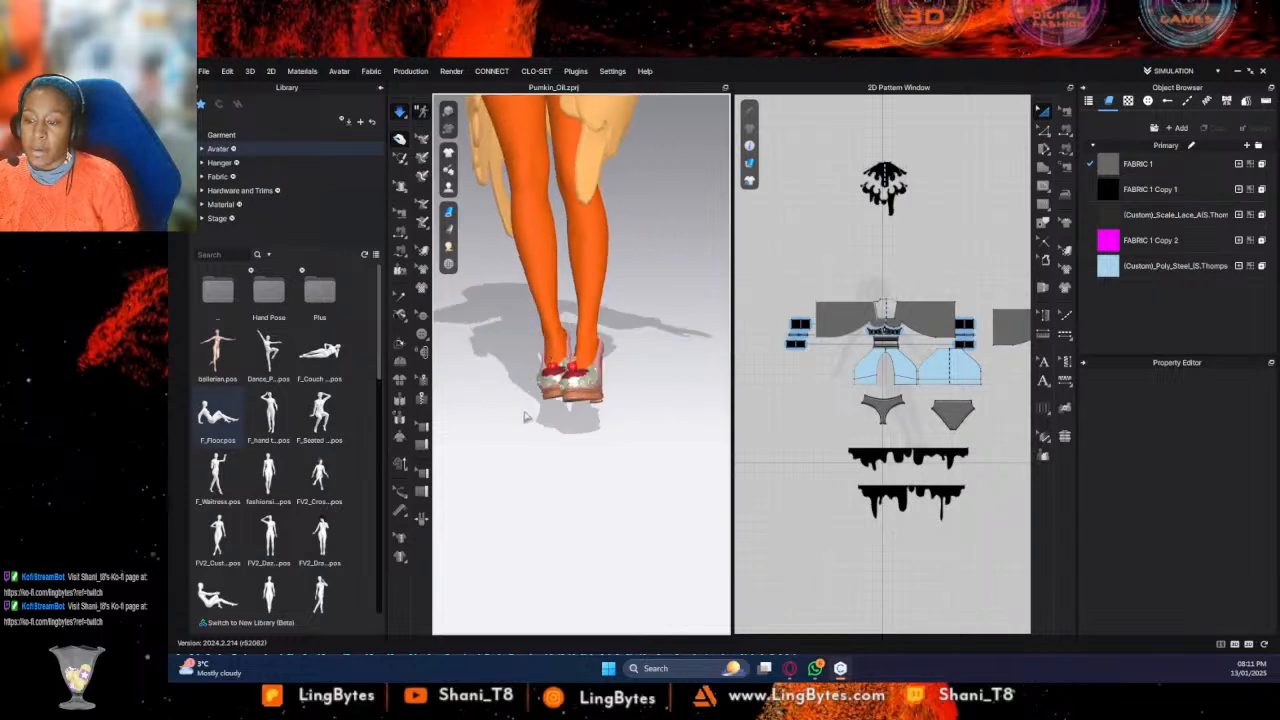
right_click_drag(732, 323, 692, 384)
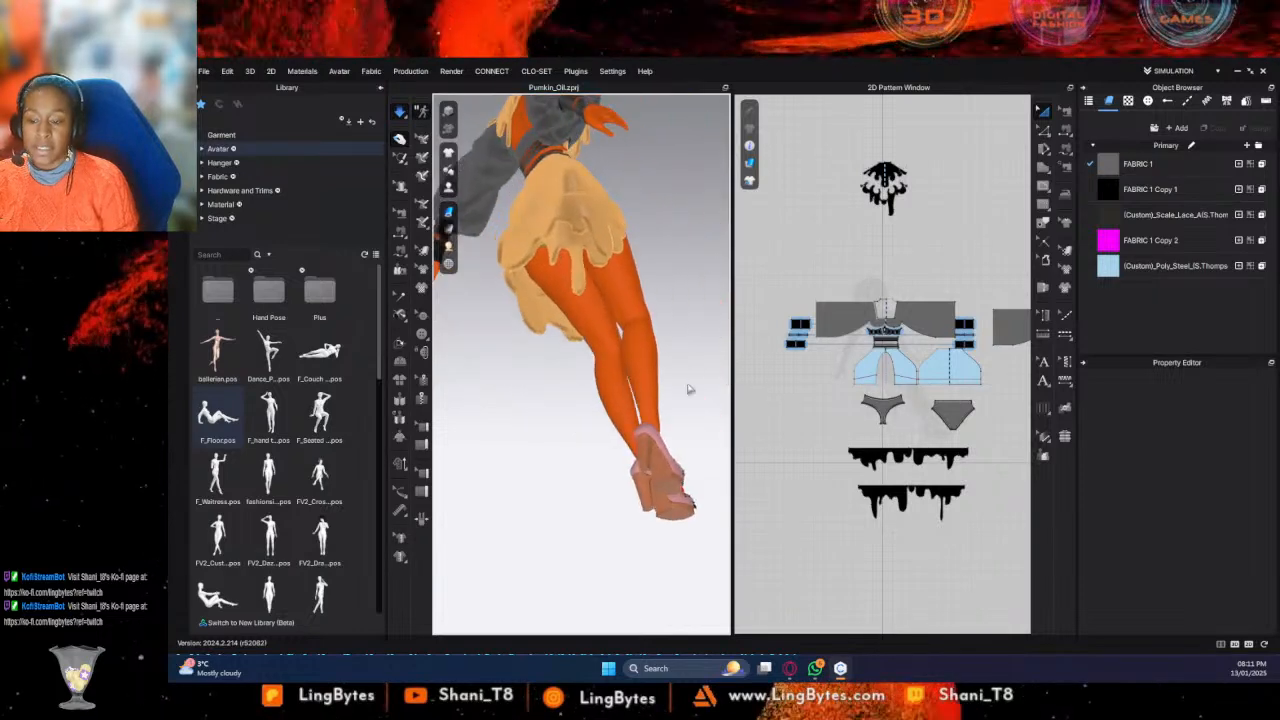
right_click_drag(557, 400, 491, 437)
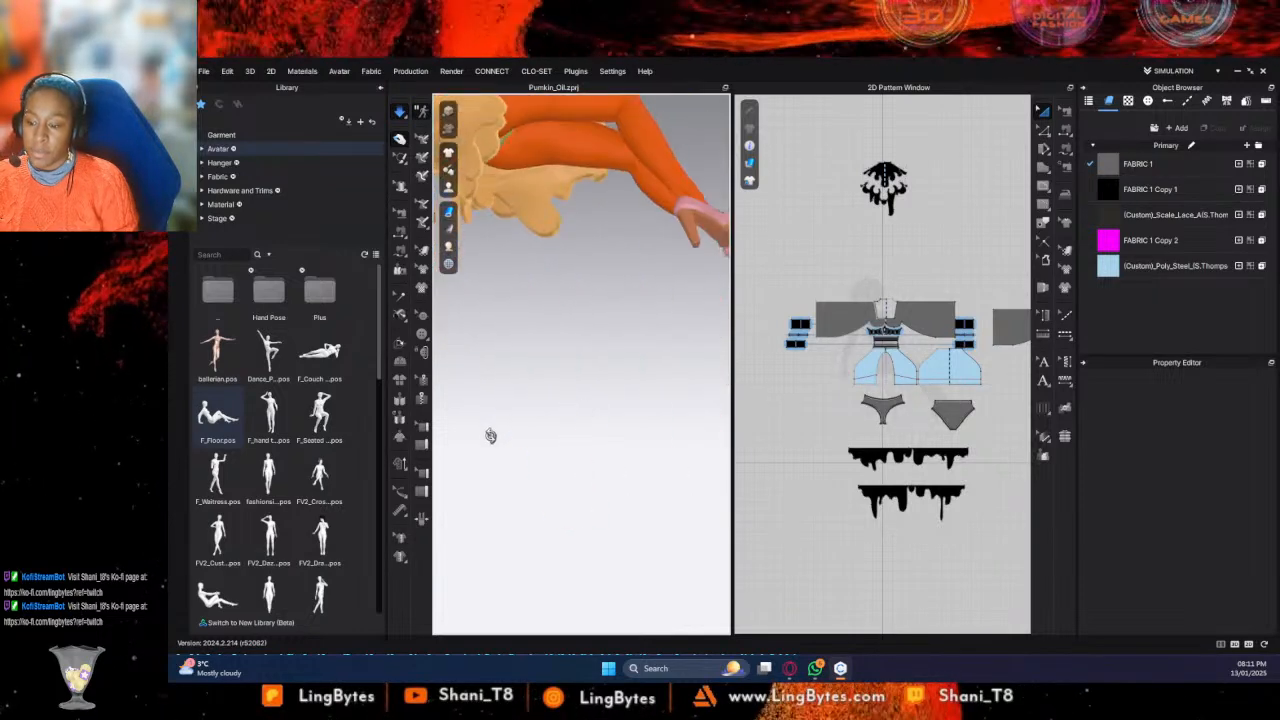
mouse_move(574, 320)
right_mouse_down()
mouse_move(547, 344)
mouse_move(569, 371)
mouse_move(566, 409)
mouse_move(586, 414)
mouse_move(616, 354)
mouse_move(614, 380)
mouse_move(684, 379)
mouse_move(686, 367)
mouse_move(573, 297)
right_mouse_up()
right_click_drag(648, 270, 494, 377)
right_click_drag(614, 361, 645, 422)
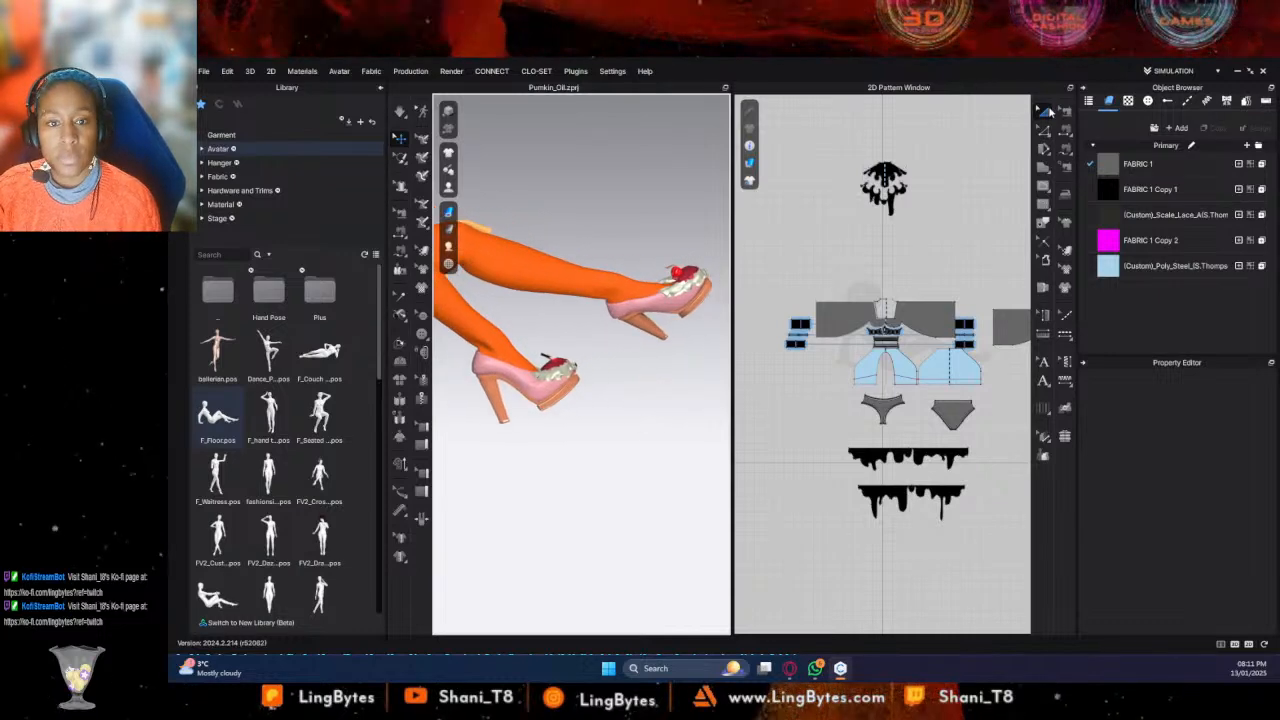